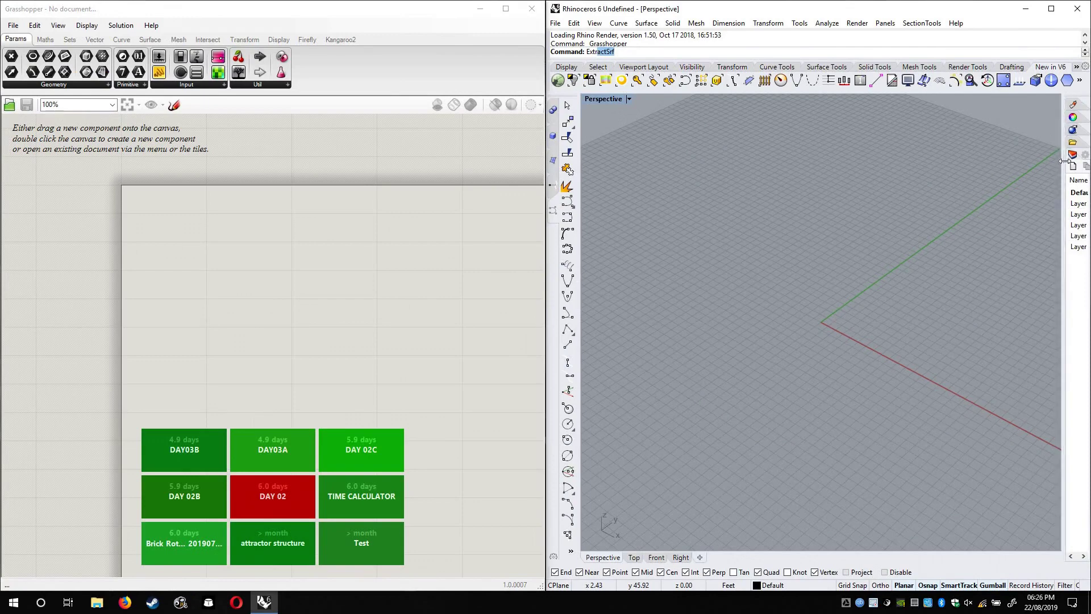
pyautogui.click(348, 247)
pyautogui.scroll(-3, 346, 249)
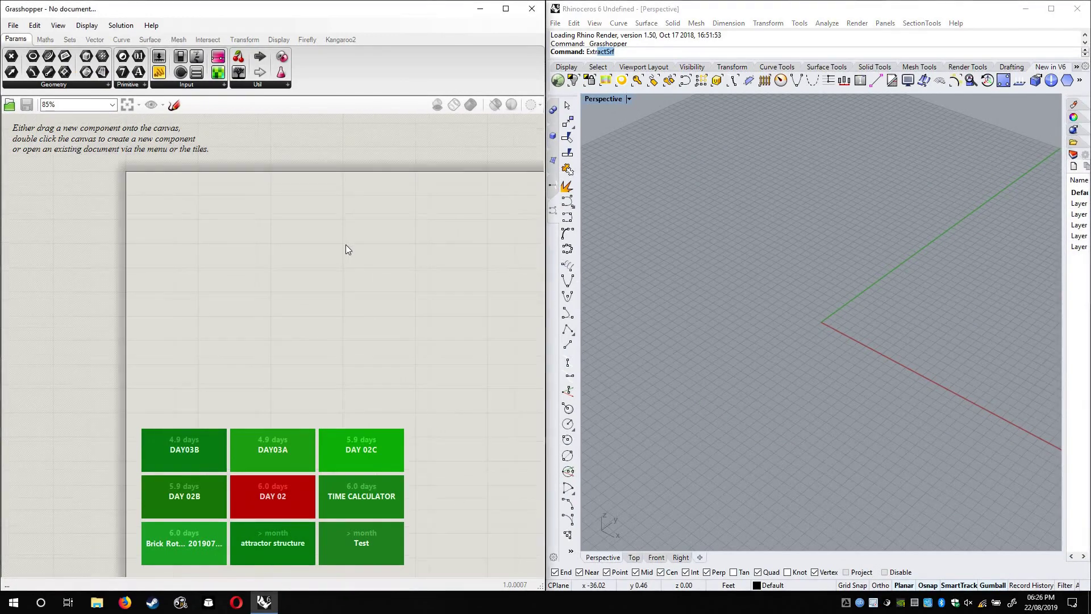
pyautogui.moveTo(361, 271); pyautogui.dragTo(291, 253, button='right')
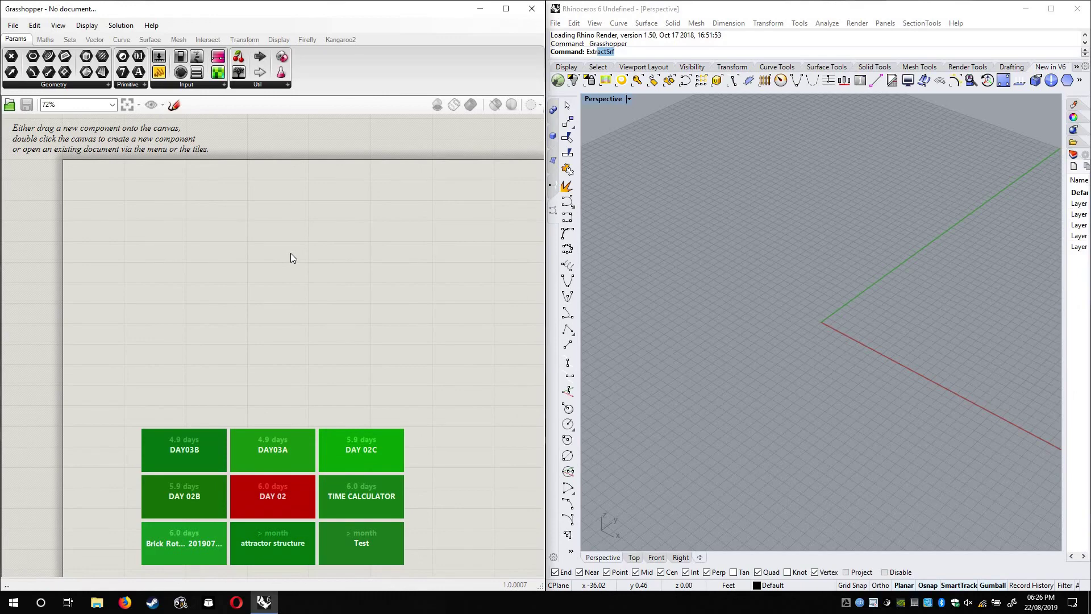
pyautogui.moveTo(745, 258); pyautogui.dragTo(761, 258, button='right')
# Clear the half-entered Rhino command and show the Top viewport with the positive quadrant in view
pyautogui.press('Escape')
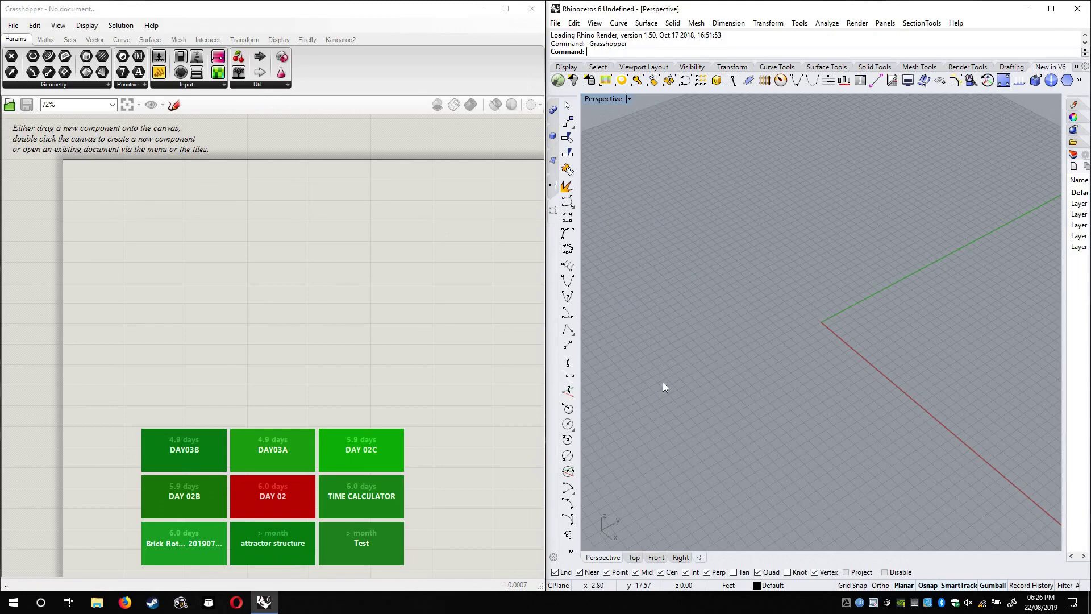
pyautogui.click(634, 558)
pyautogui.moveTo(732, 364); pyautogui.dragTo(560, 476, button='right')
pyautogui.moveTo(813, 358)
pyautogui.mouseDown(button='right')
pyautogui.moveTo(798, 368)
pyautogui.moveTo(793, 357)
pyautogui.mouseUp(button='right')
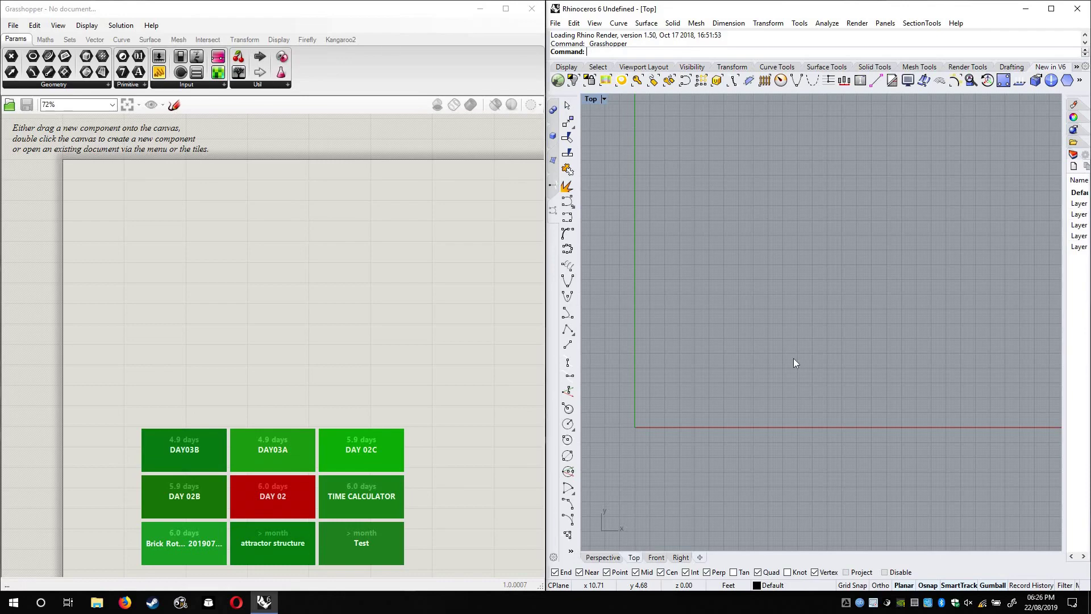
pyautogui.moveTo(799, 303); pyautogui.dragTo(801, 319, button='right')
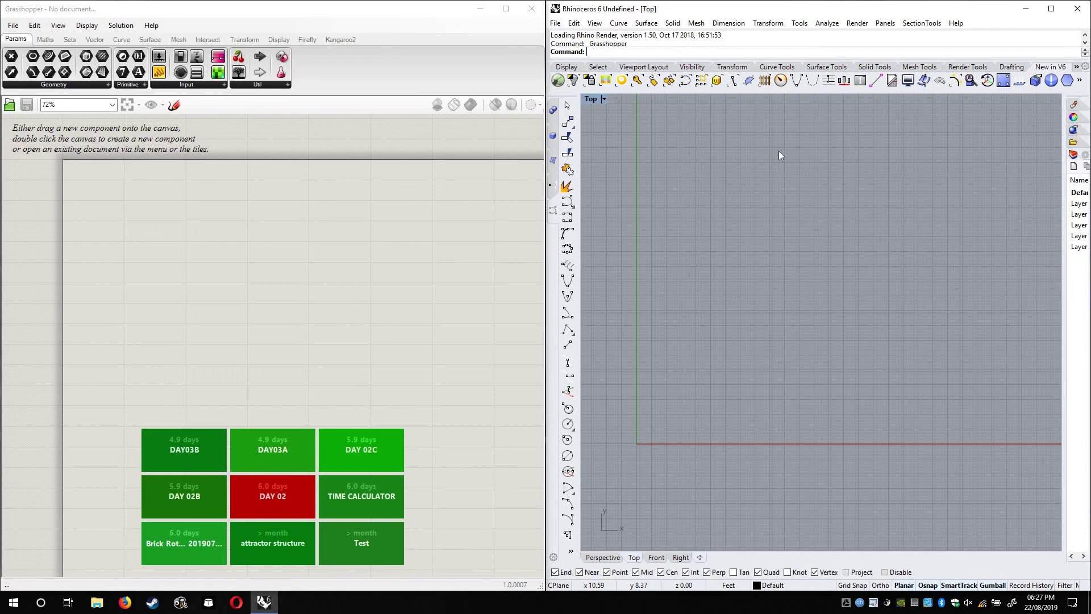
pyautogui.scroll(1, 679, 276)
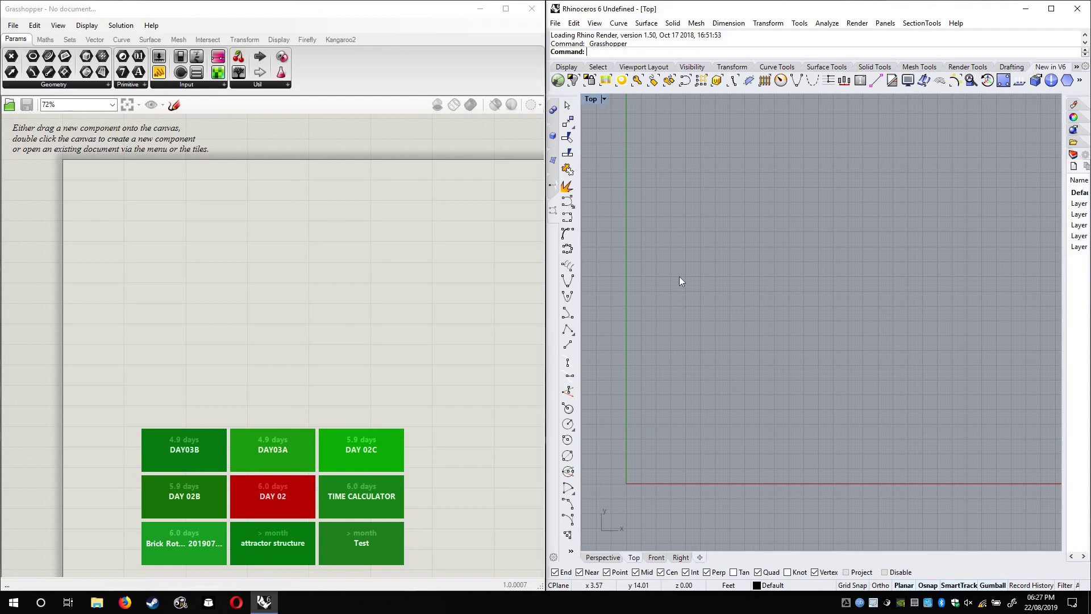
# Place twelve single points in a rising zigzag from near the origin along the positive X direction in the Top view
pyautogui.write('Point')
pyautogui.press('Return')
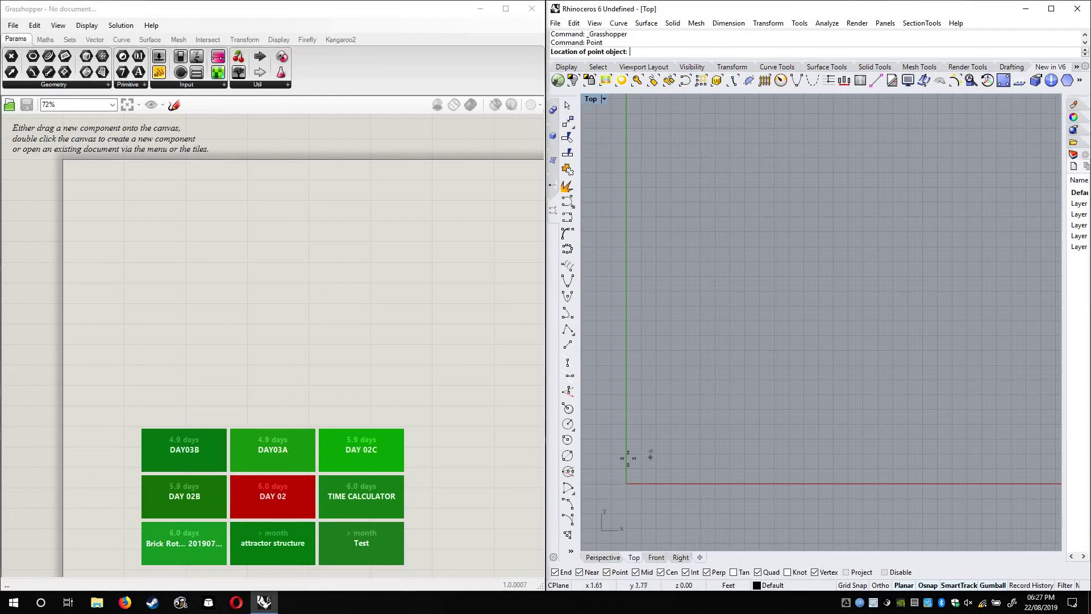
pyautogui.click(666, 432)
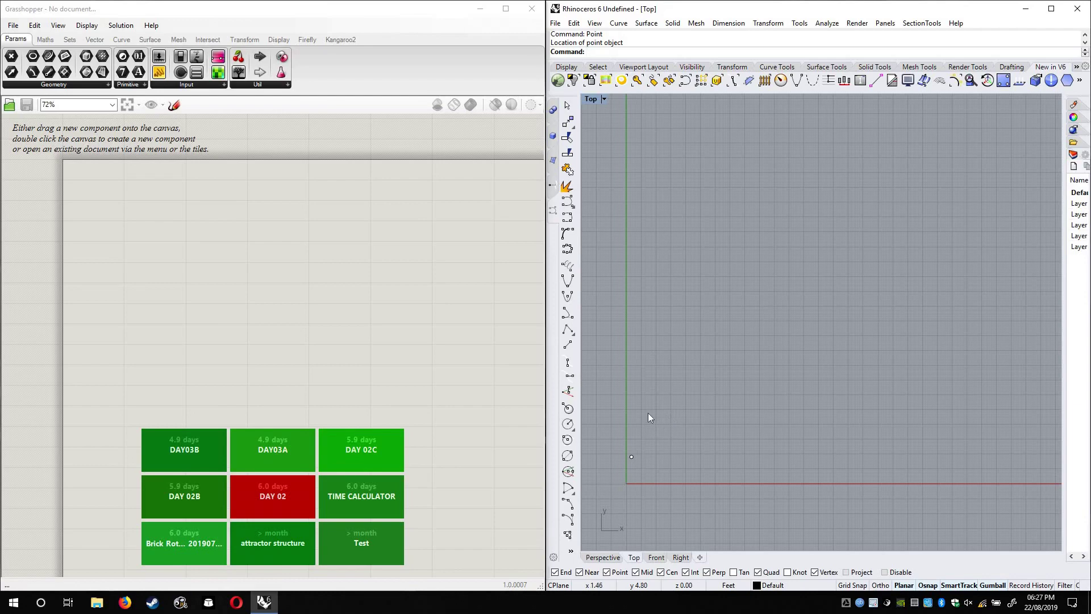
pyautogui.press('Return')
pyautogui.click(646, 434)
pyautogui.press('Return')
pyautogui.click(687, 450)
pyautogui.press('Return')
pyautogui.click(712, 392)
pyautogui.press('Return')
pyautogui.click(772, 442)
pyautogui.press('Return')
pyautogui.click(785, 367)
pyautogui.press('Return')
pyautogui.click(841, 413)
pyautogui.press('Return')
pyautogui.click(881, 360)
pyautogui.press('Return')
pyautogui.click(922, 321)
pyautogui.press('Return')
pyautogui.click(1002, 407)
pyautogui.press('Return')
pyautogui.click(1041, 323)
pyautogui.scroll(-2, 960, 393)
pyautogui.press('Return')
pyautogui.click(1048, 401)
pyautogui.moveTo(1020, 448); pyautogui.dragTo(955, 414, button='right')
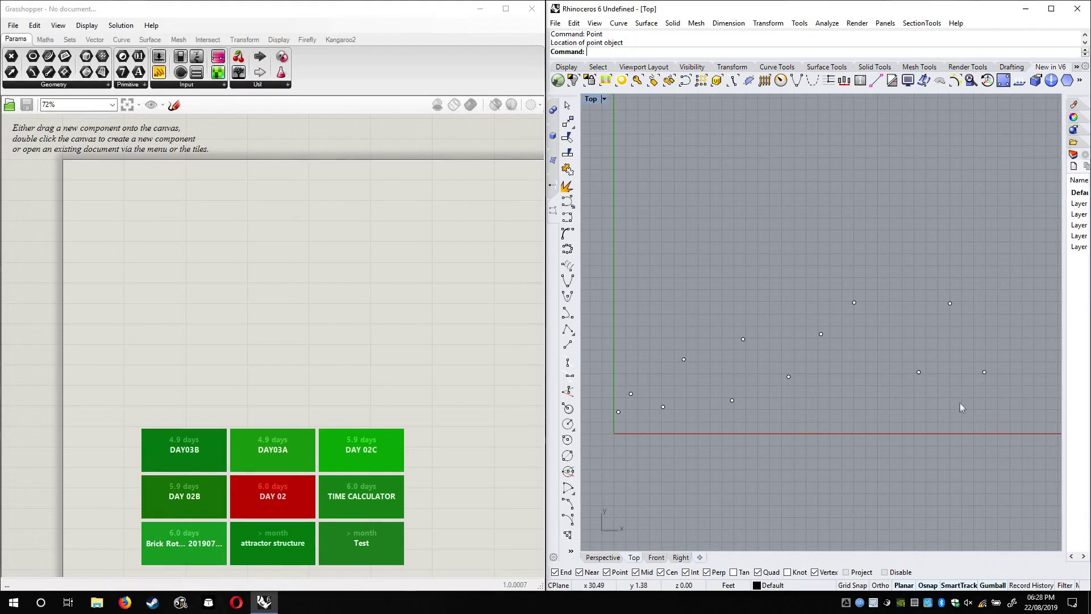
# Add a Point parameter to the empty Grasshopper canvas
pyautogui.click(290, 283)
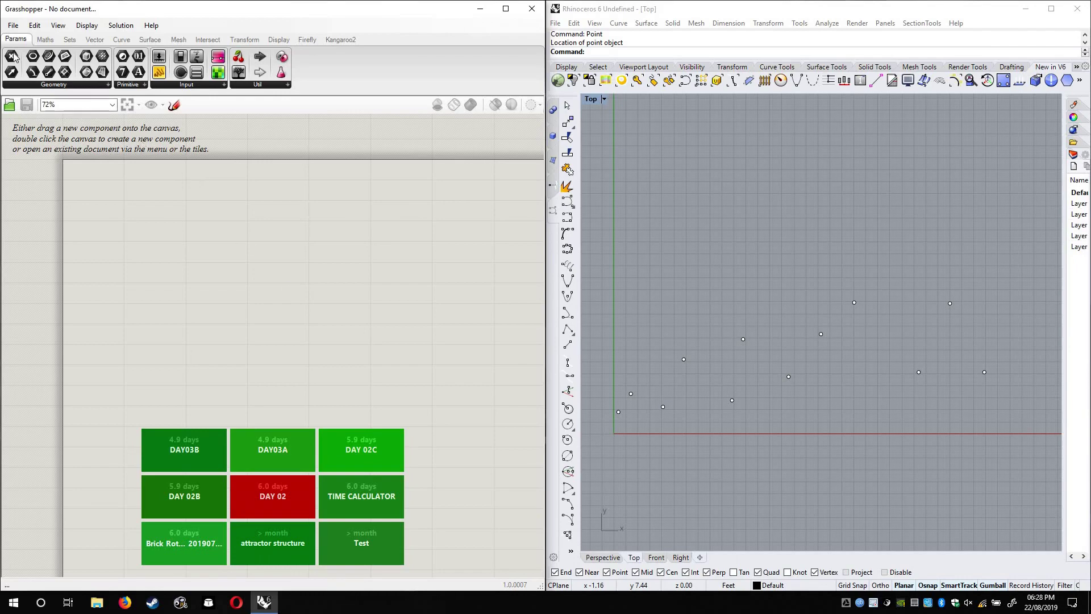
pyautogui.moveTo(12, 56); pyautogui.dragTo(159, 215)
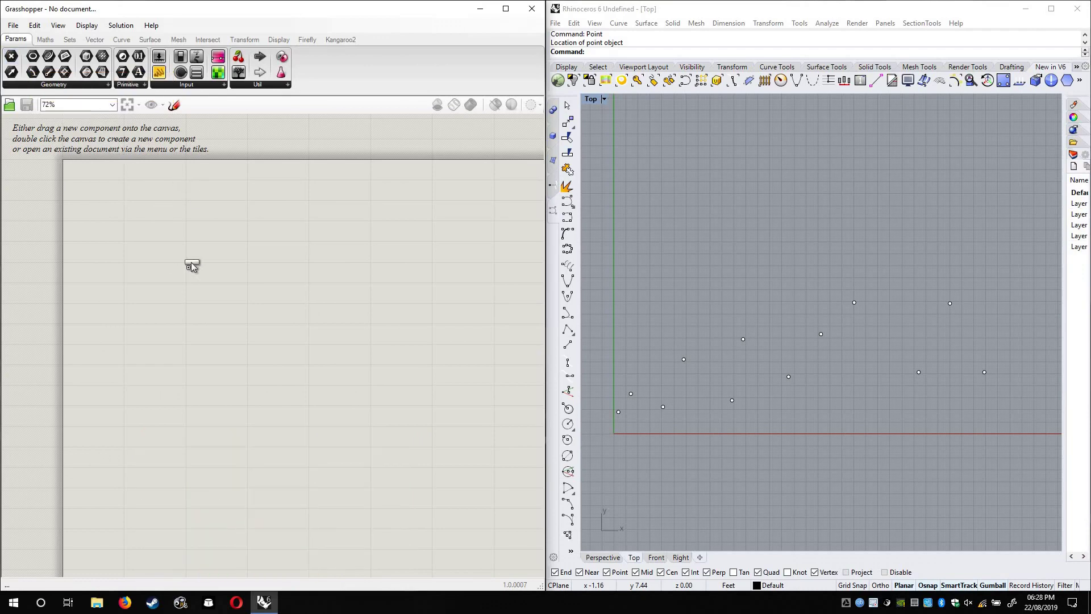
pyautogui.scroll(6, 131, 210)
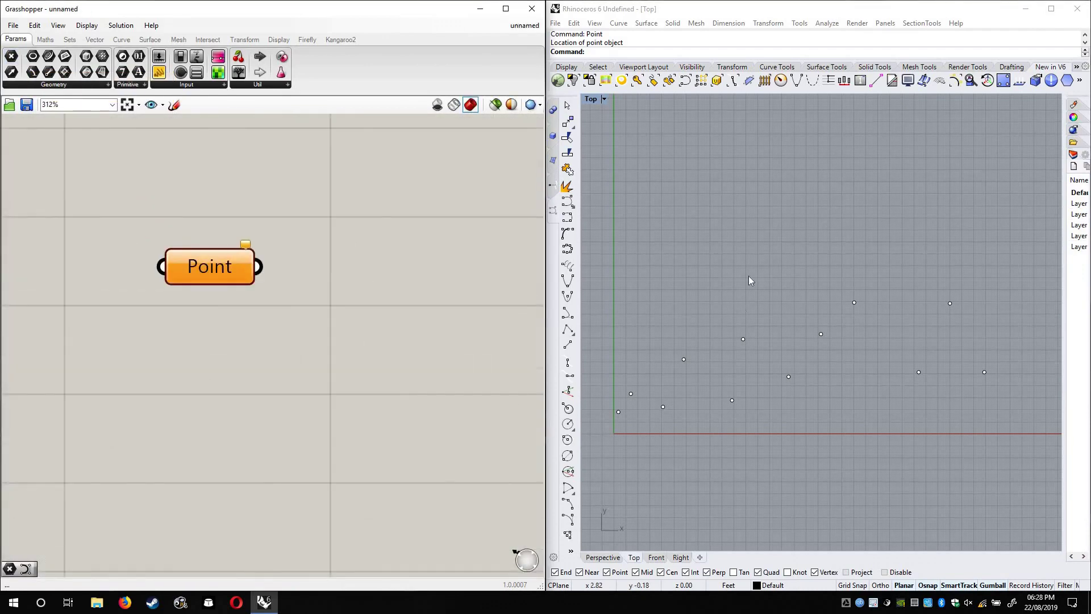
pyautogui.scroll(4, 91, 264)
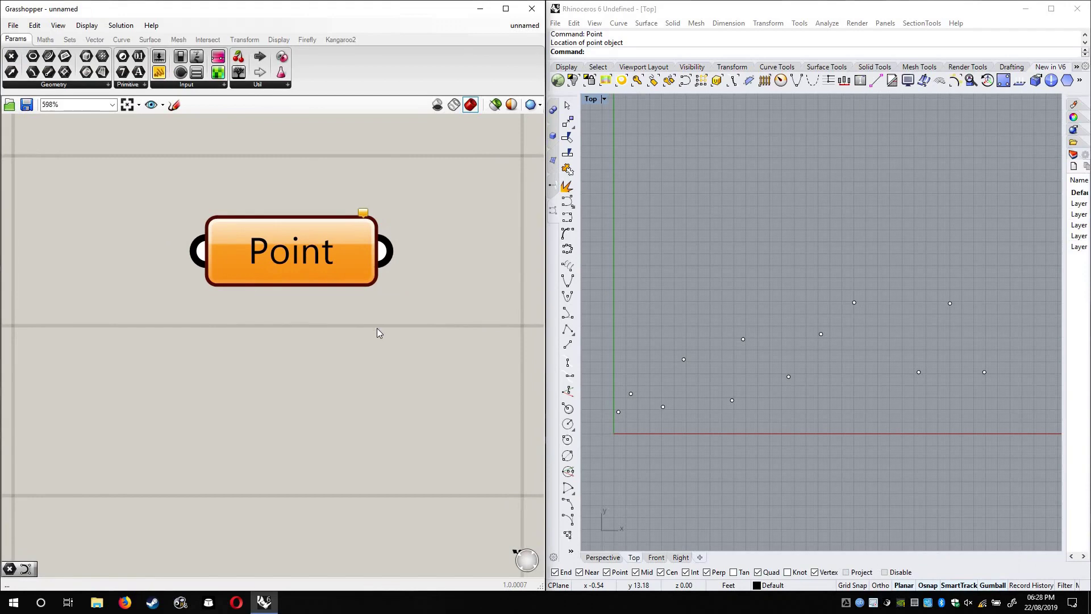
# Reference all twelve Rhino points in the Point parameter as multiple points, picked in order outward from the origin
pyautogui.rightClick(292, 251)
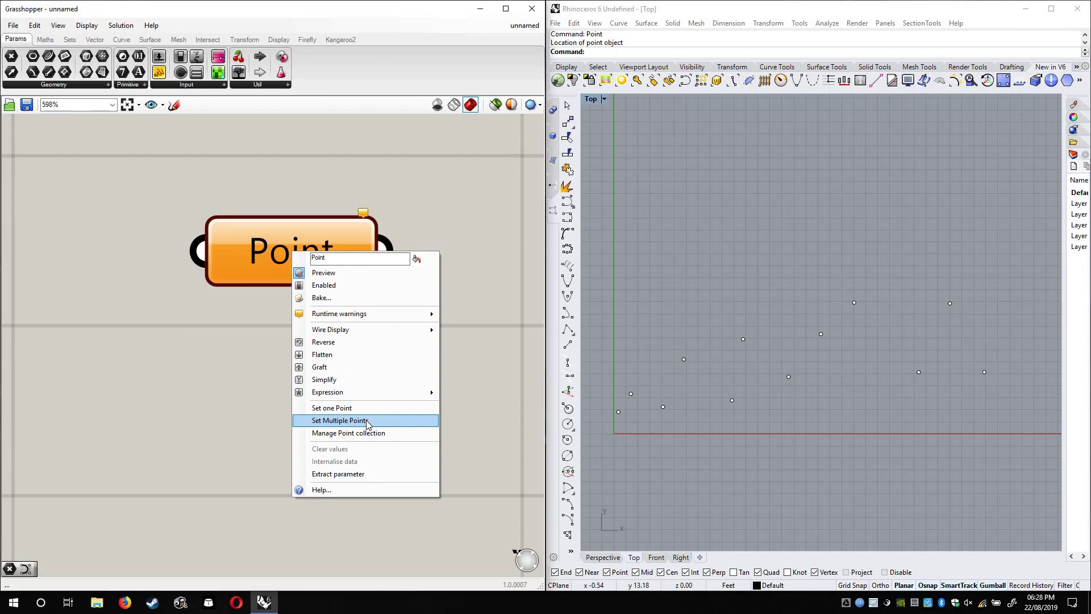
pyautogui.click(366, 420)
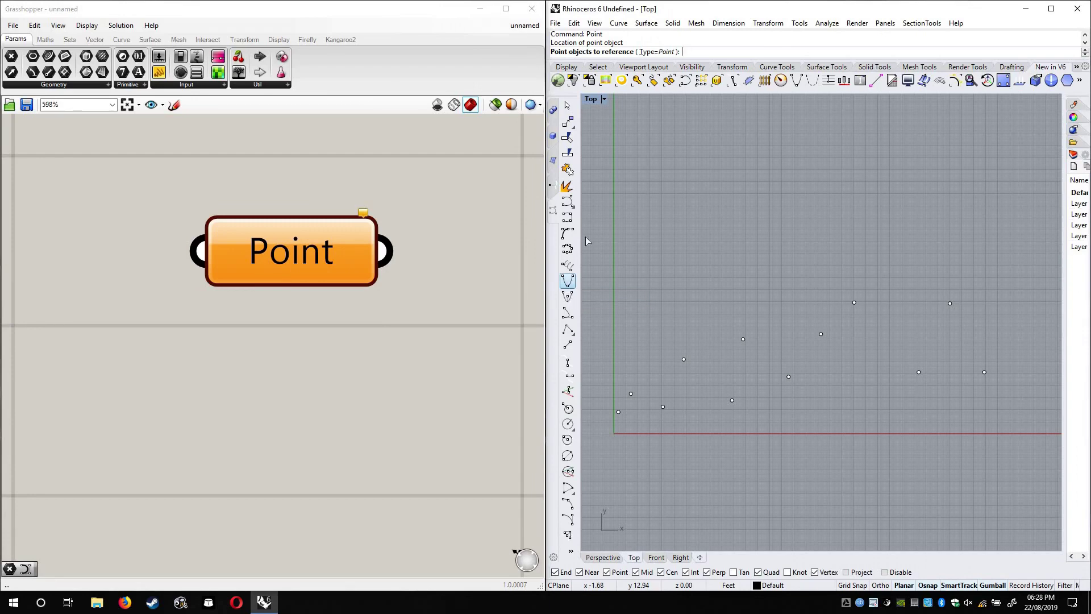
pyautogui.click(619, 410)
pyautogui.click(631, 392)
pyautogui.click(663, 407)
pyautogui.click(683, 360)
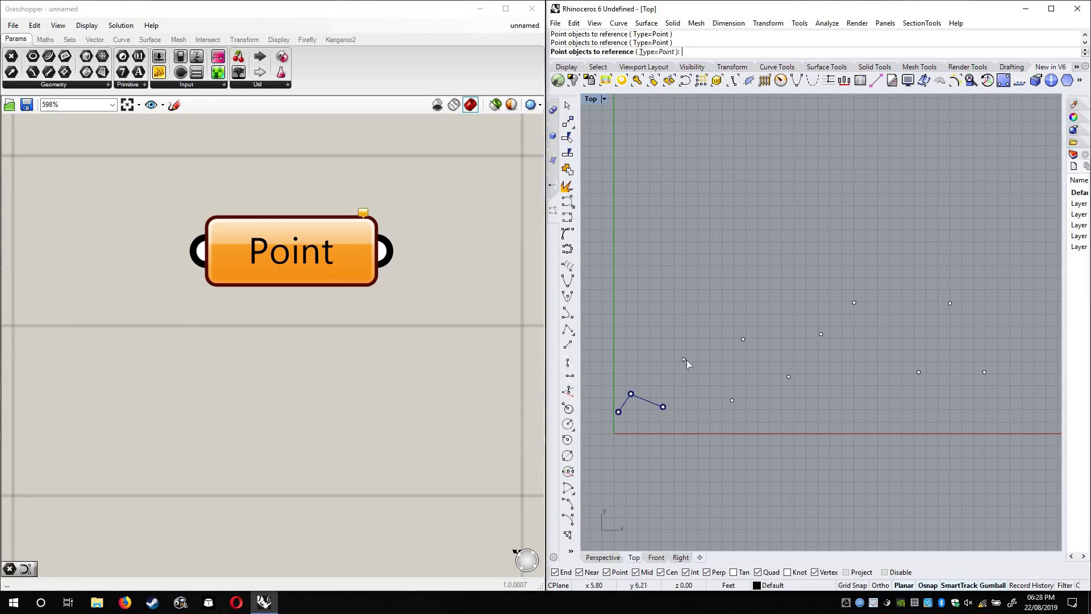
pyautogui.click(733, 401)
pyautogui.click(742, 339)
pyautogui.click(788, 376)
pyautogui.click(820, 333)
pyautogui.click(853, 302)
pyautogui.click(949, 304)
pyautogui.click(985, 372)
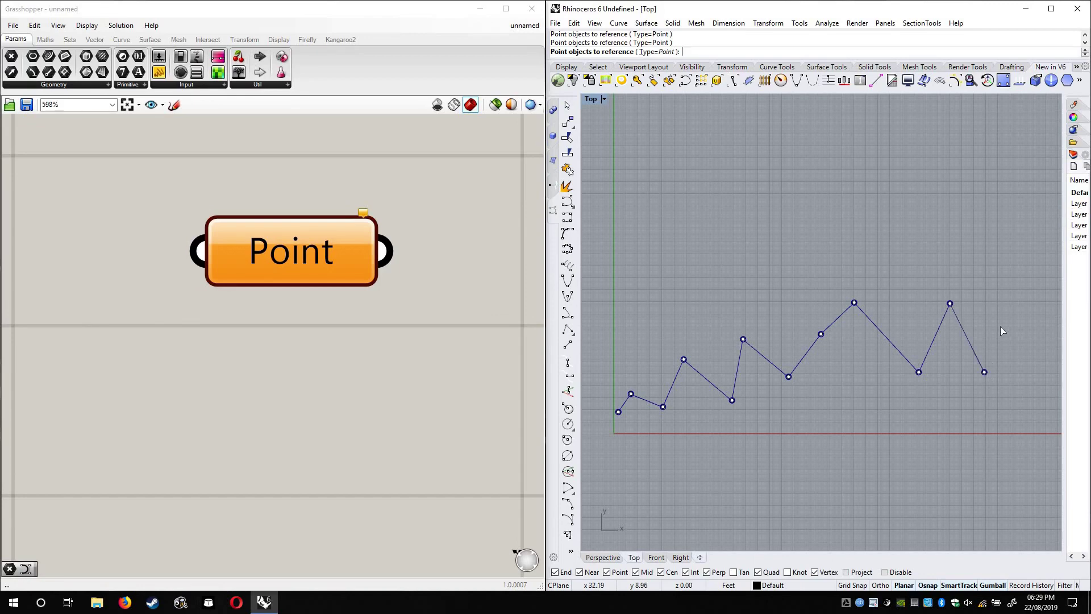
pyautogui.press('Return')
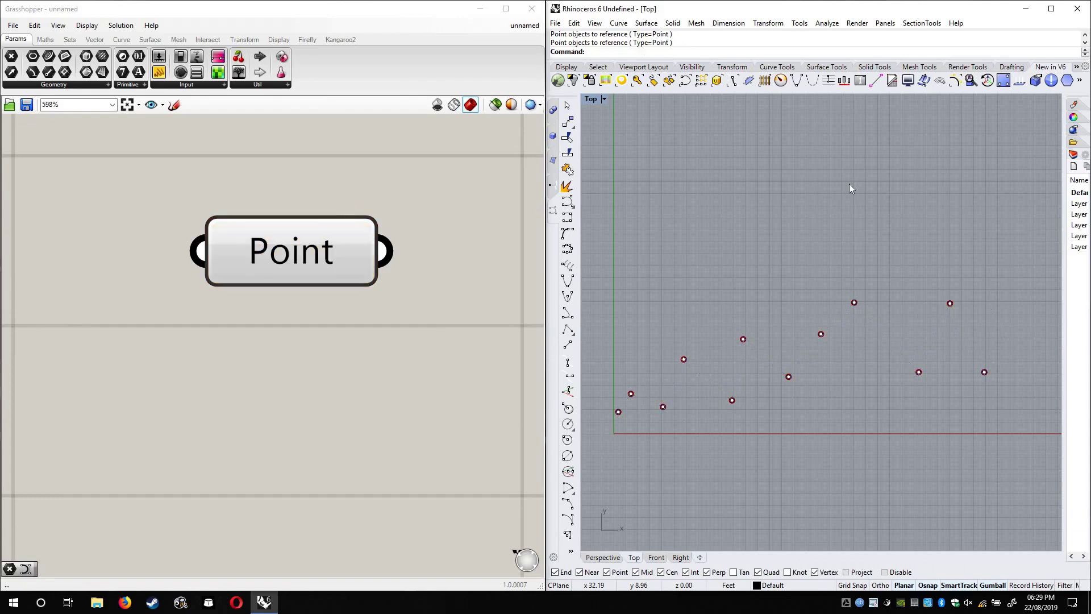
# Select and deselect the Point parameter to check which points it references in the Rhino viewport
pyautogui.moveTo(431, 418); pyautogui.dragTo(380, 432, button='right')
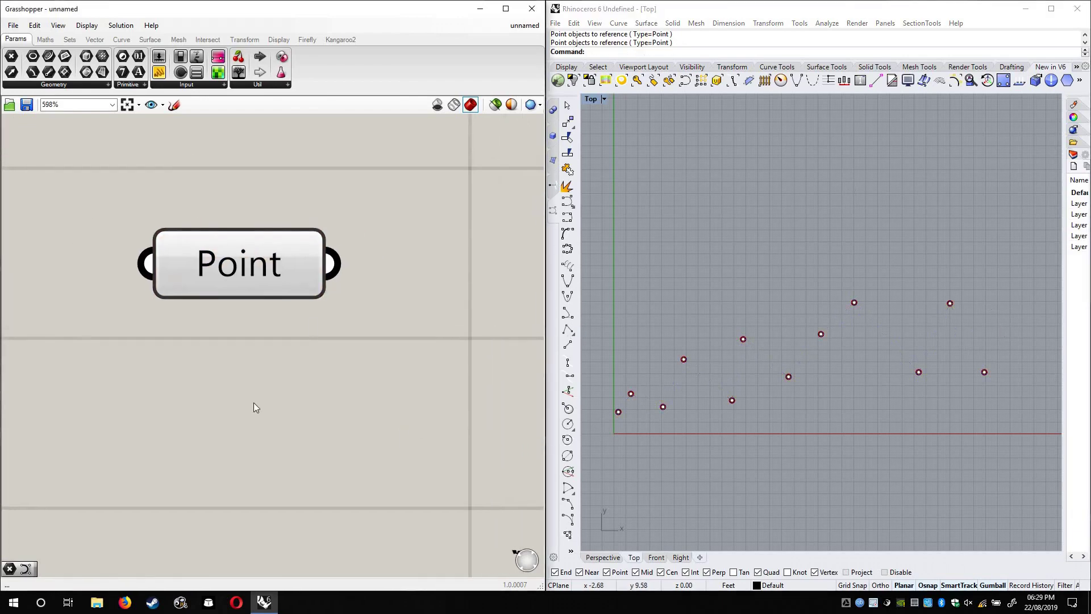
pyautogui.click(261, 274)
pyautogui.click(255, 330)
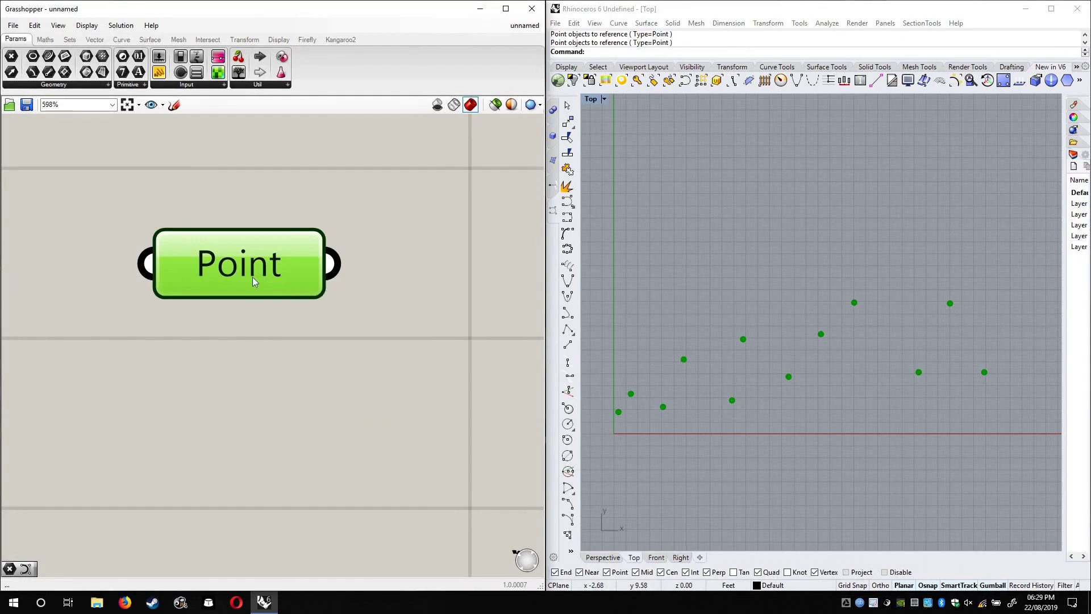
pyautogui.click(250, 264)
pyautogui.click(254, 350)
pyautogui.click(267, 271)
pyautogui.moveTo(253, 249)
pyautogui.click(479, 206)
# Connect an enlarged Panel to the Point parameter to inspect its list of referenced points, and delete the Panel
pyautogui.moveTo(361, 318); pyautogui.dragTo(222, 538, button='right')
pyautogui.scroll(-3, 232, 525)
pyautogui.moveTo(238, 503); pyautogui.dragTo(273, 396)
pyautogui.moveTo(339, 400); pyautogui.dragTo(346, 556)
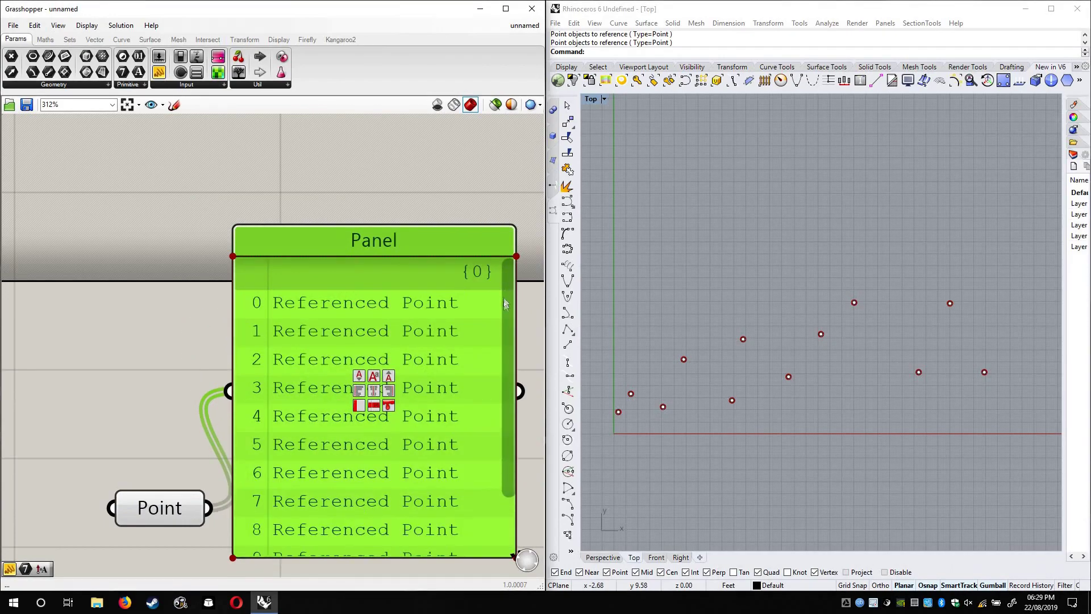
pyautogui.scroll(-3, 497, 341)
pyautogui.moveTo(432, 410); pyautogui.dragTo(447, 350)
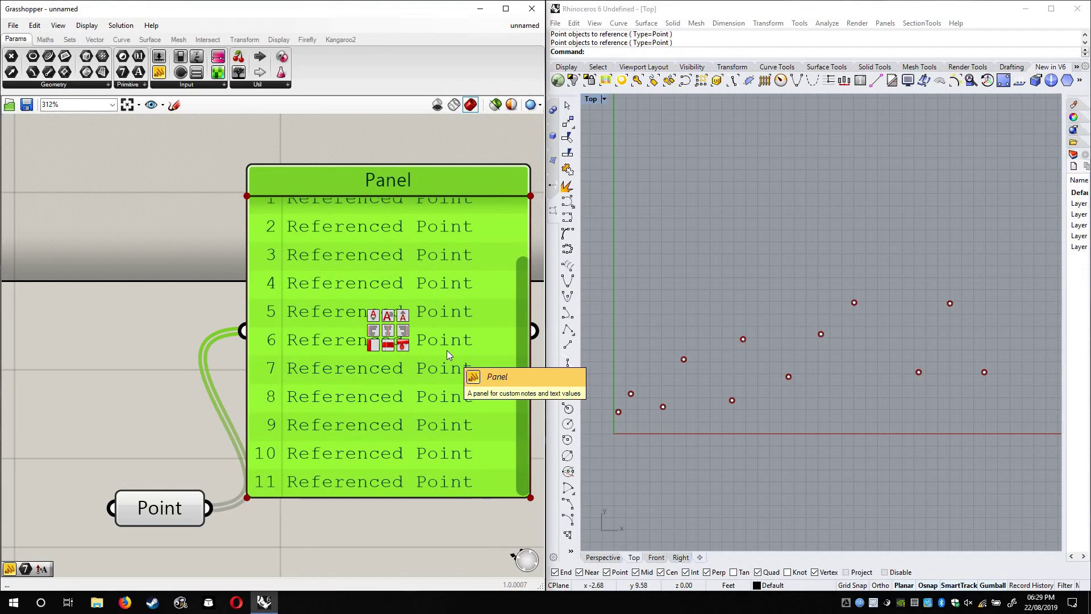
pyautogui.press('Delete')
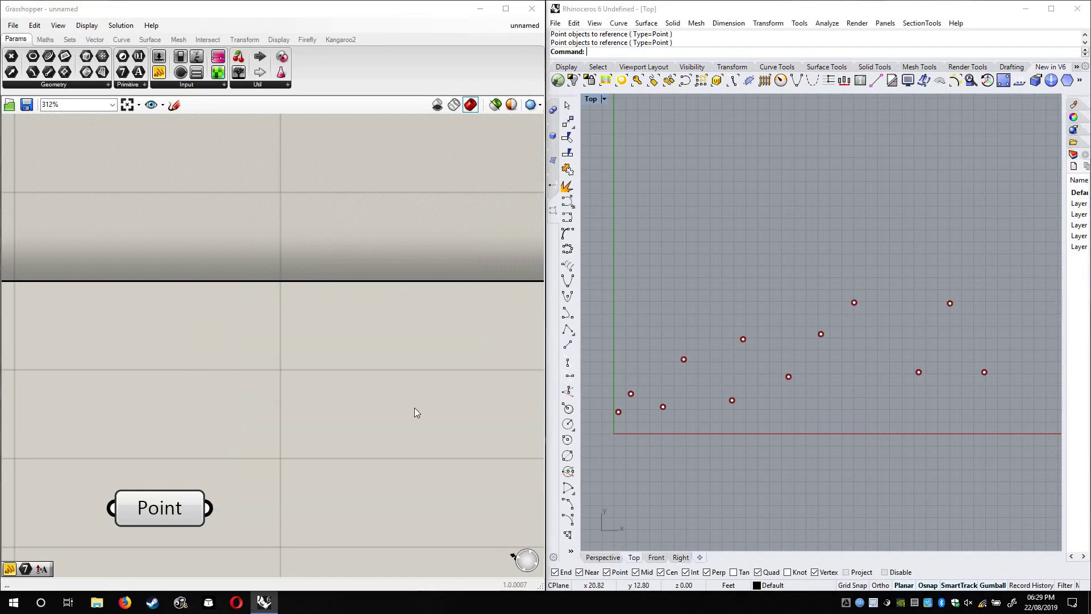
# Add a Fit Line component beside the Point parameter and connect the referenced points to its Points input
pyautogui.scroll(-2, 315, 346)
pyautogui.moveTo(366, 345); pyautogui.dragTo(387, 281, button='right')
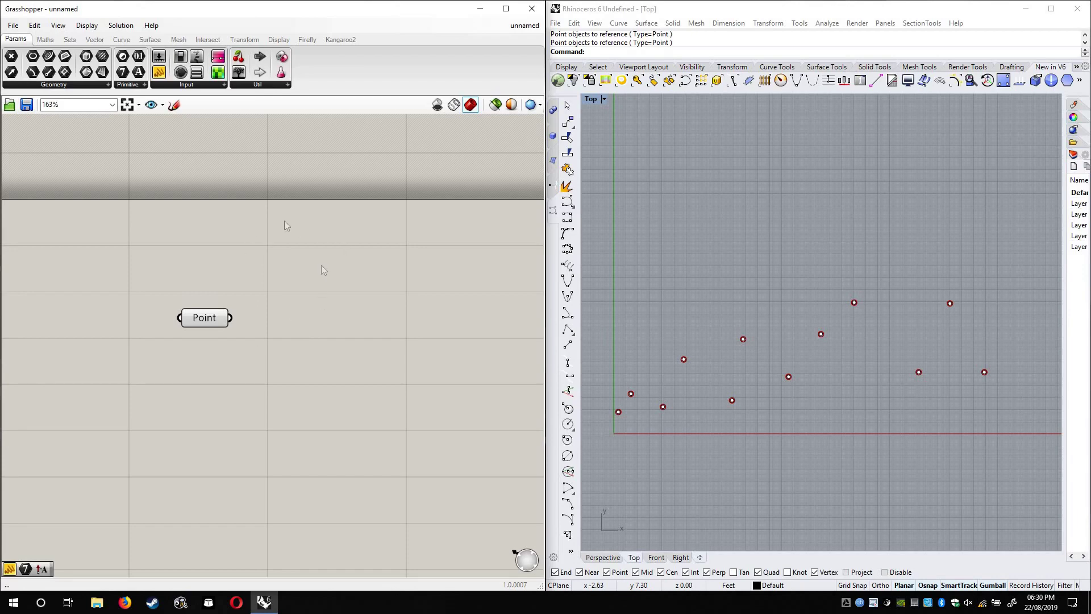
pyautogui.click(121, 39)
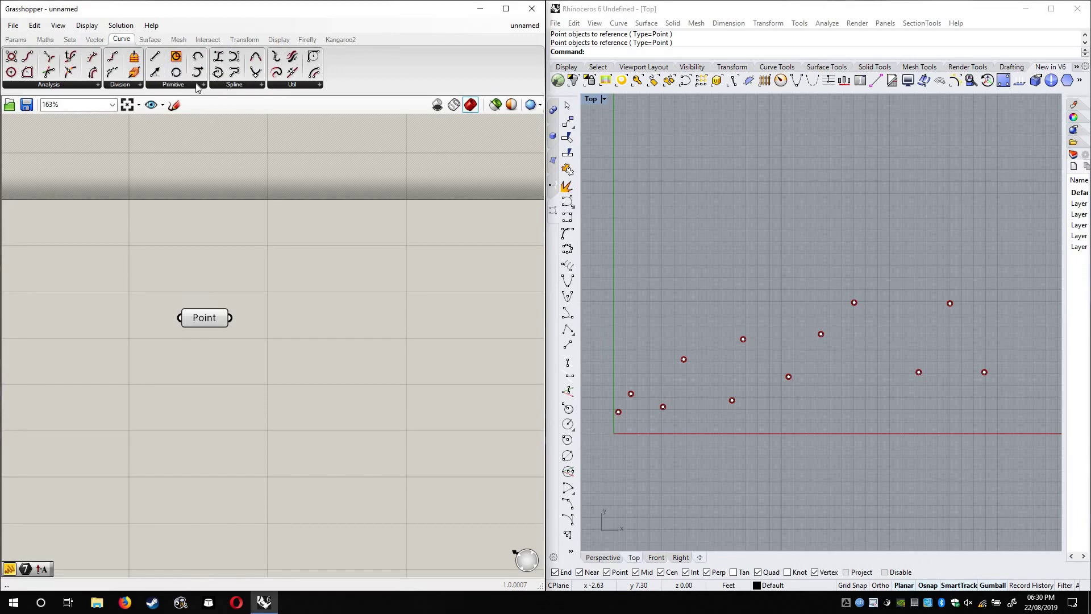
pyautogui.click(197, 85)
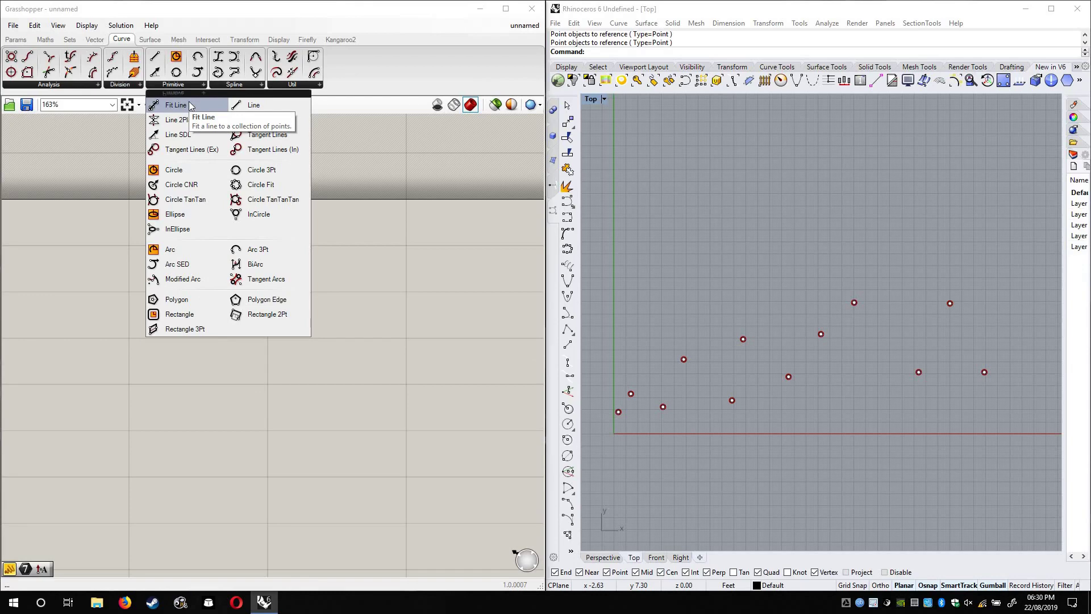
pyautogui.click(193, 103)
pyautogui.click(329, 322)
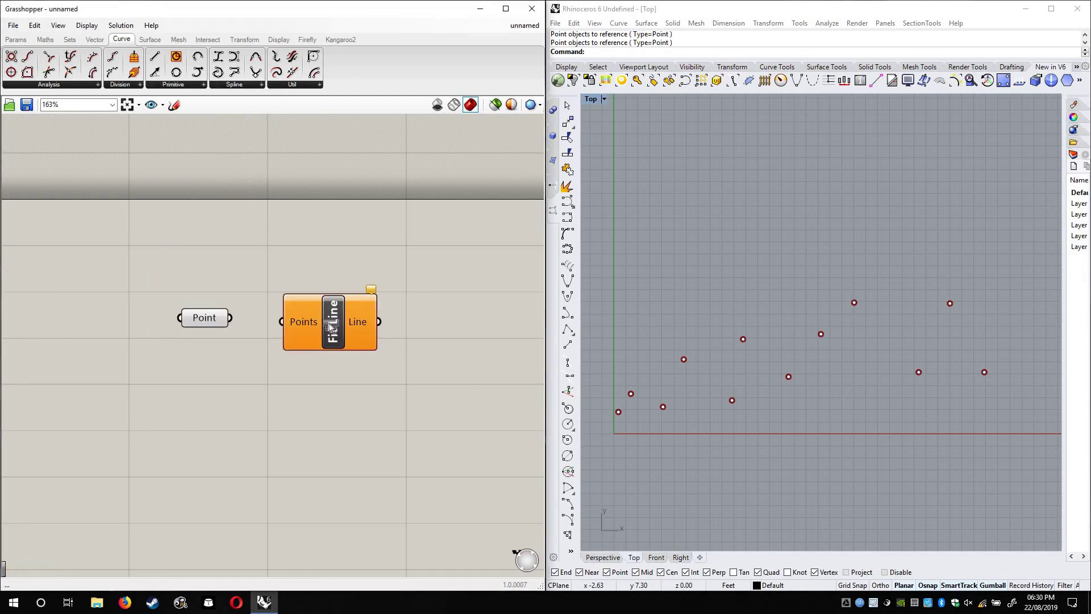
pyautogui.click(329, 321)
pyautogui.scroll(3, 336, 318)
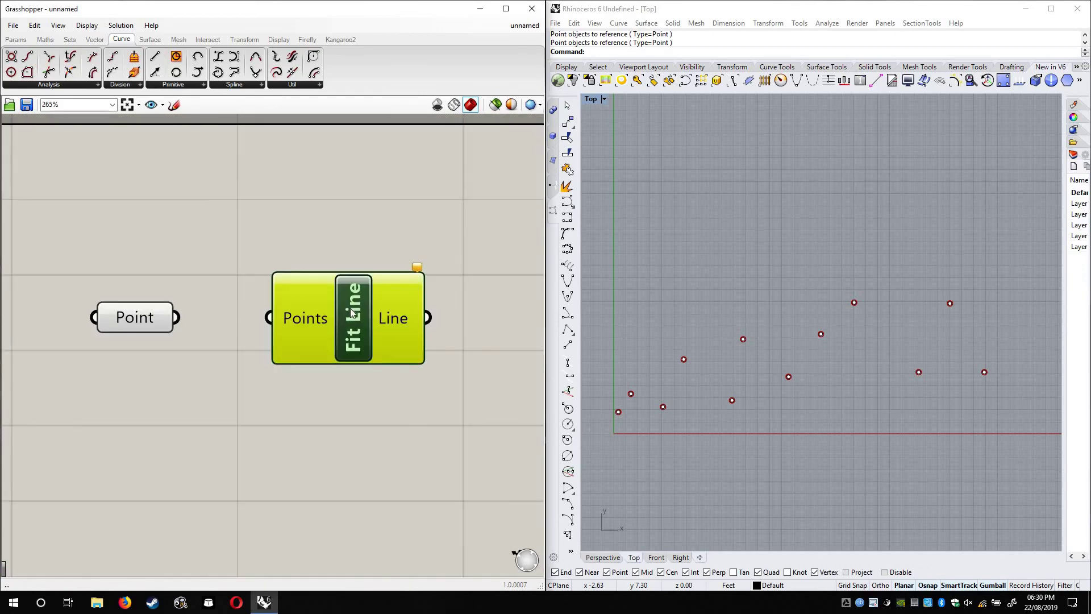
pyautogui.moveTo(351, 329); pyautogui.dragTo(353, 308, button='right')
pyautogui.moveTo(325, 309); pyautogui.dragTo(296, 309)
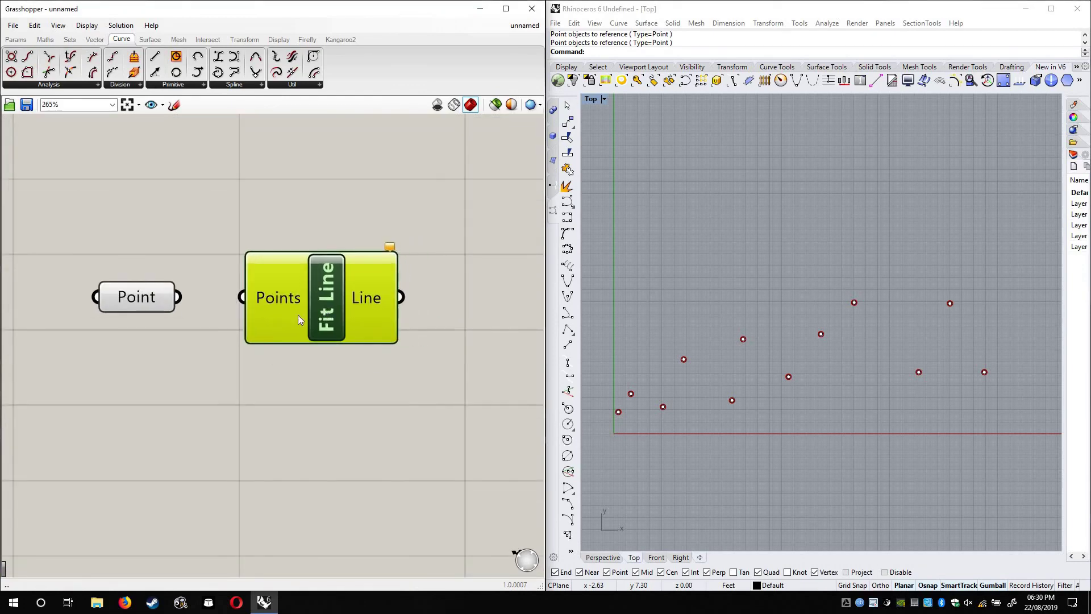
pyautogui.moveTo(196, 296); pyautogui.dragTo(241, 296)
pyautogui.click(499, 313)
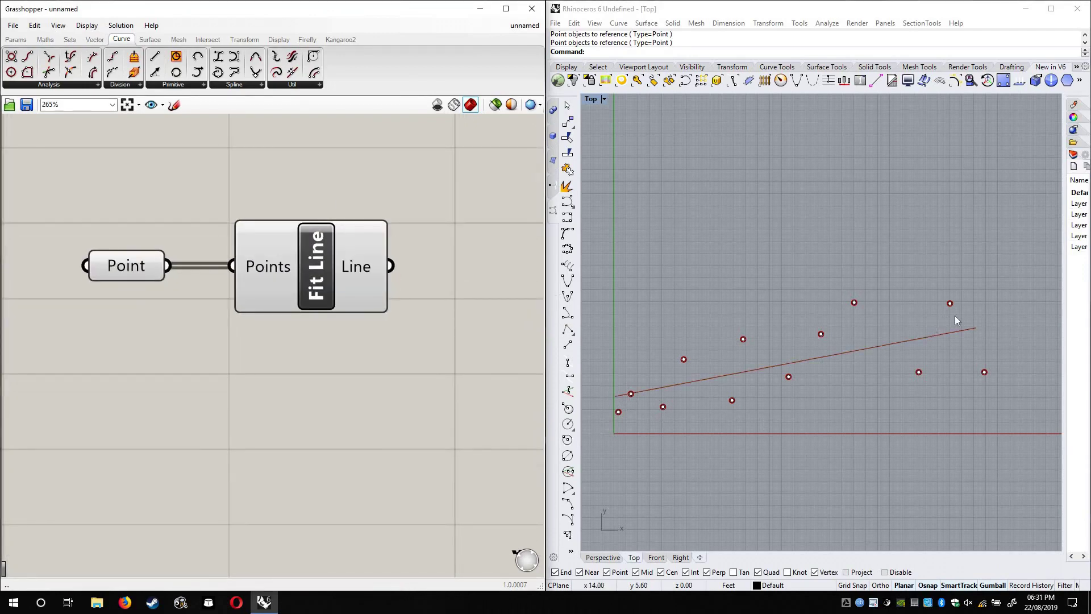
# Move the second point from the origin slightly in the positive Y direction to test the fitted line's response
pyautogui.click(127, 271)
pyautogui.click(632, 384)
pyautogui.click(630, 392)
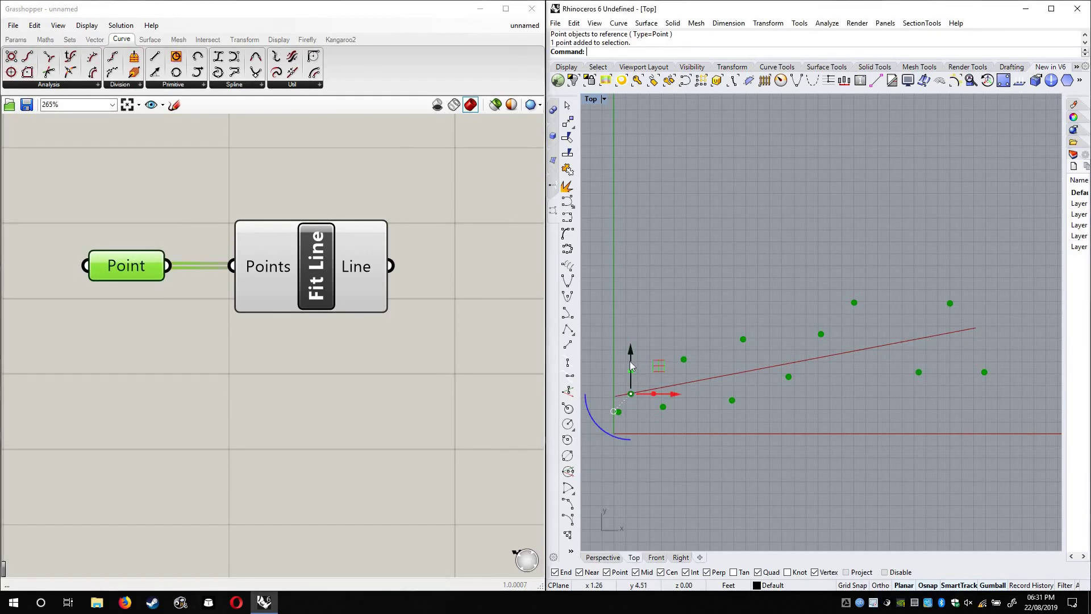
pyautogui.click(56, 258)
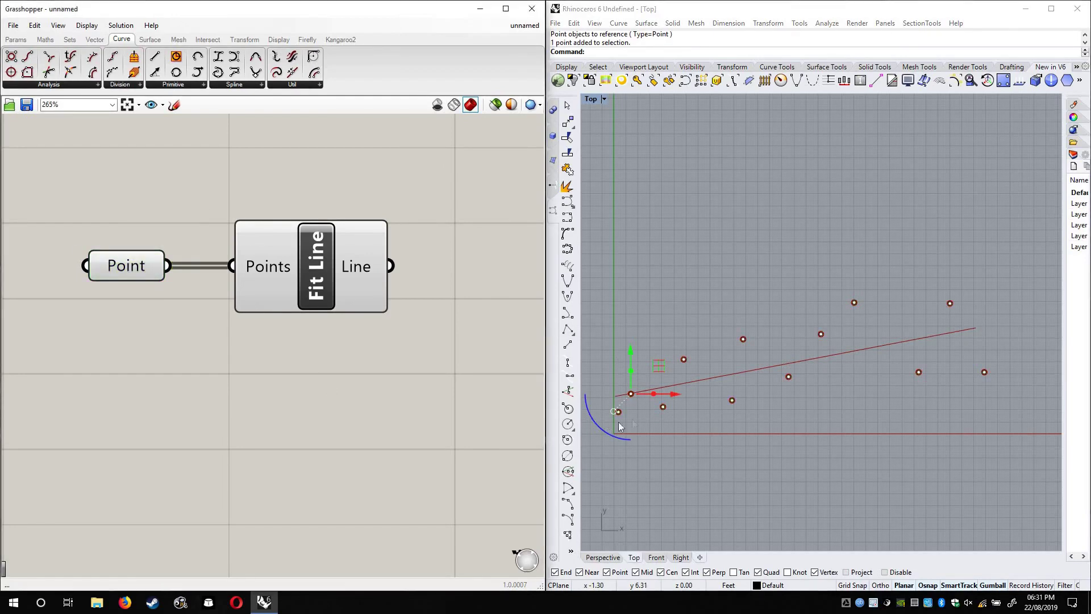
pyautogui.click(660, 282)
pyautogui.click(122, 278)
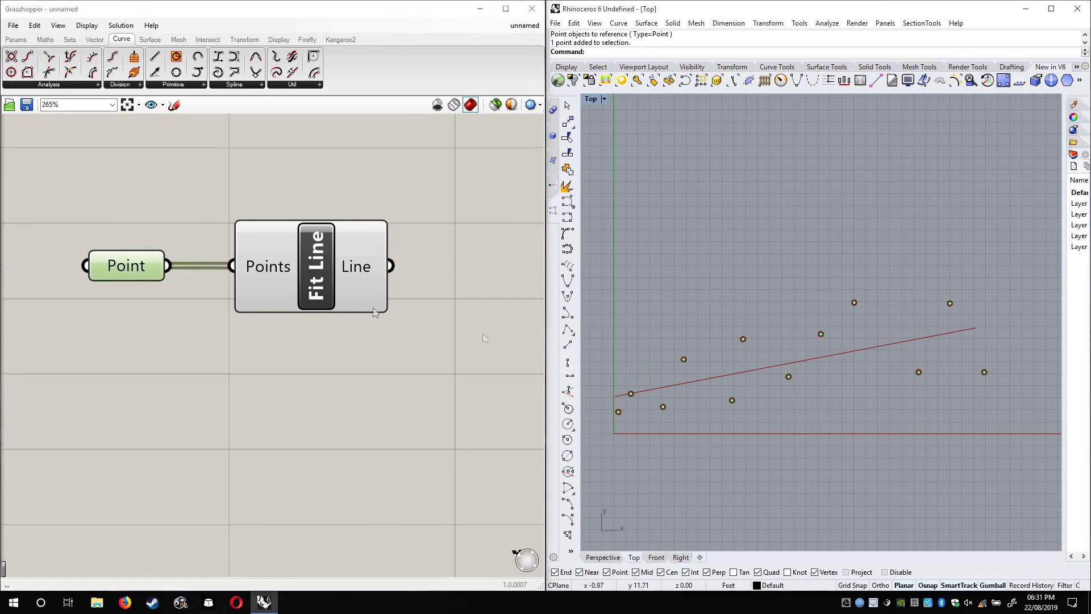
pyautogui.click(632, 392)
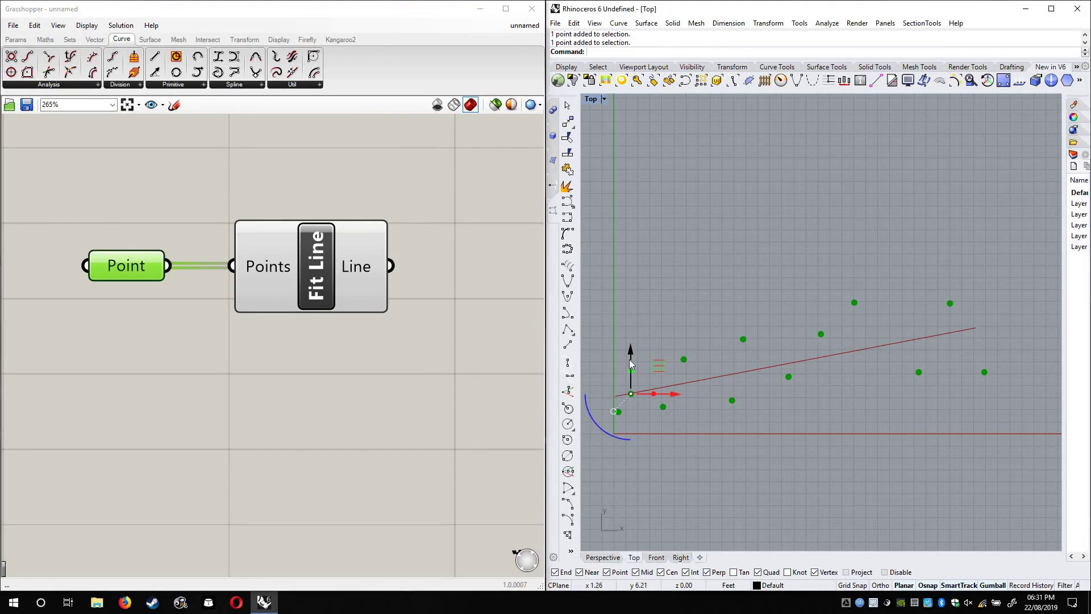
pyautogui.moveTo(629, 360); pyautogui.dragTo(635, 385)
pyautogui.click(424, 304)
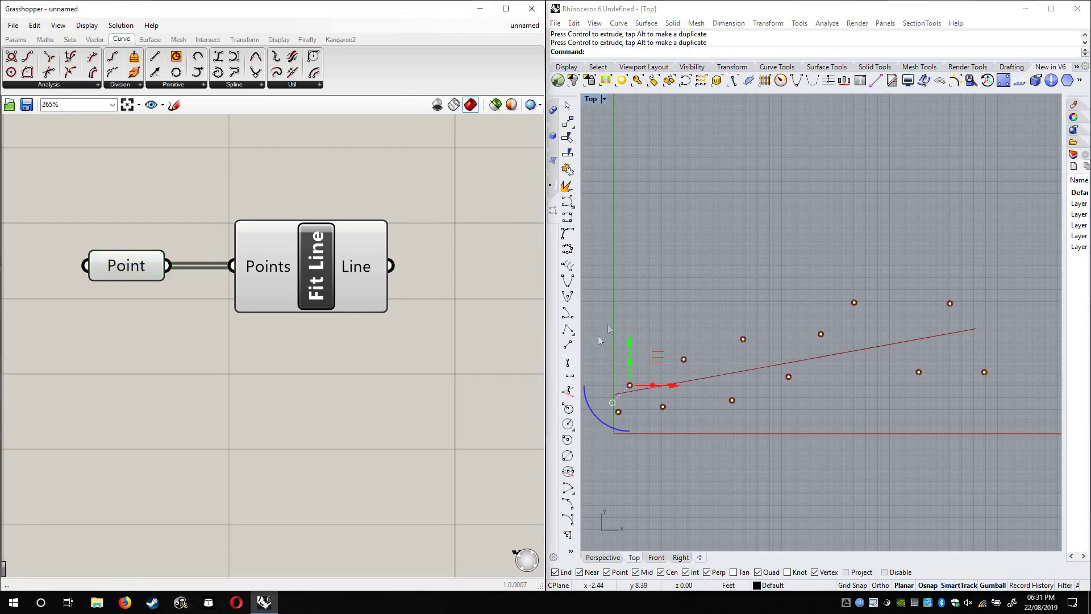
# Add a PolyLine component below the Fit Line component and connect the referenced points to its Vertices input
pyautogui.click(607, 294)
pyautogui.click(409, 348)
pyautogui.click(181, 87)
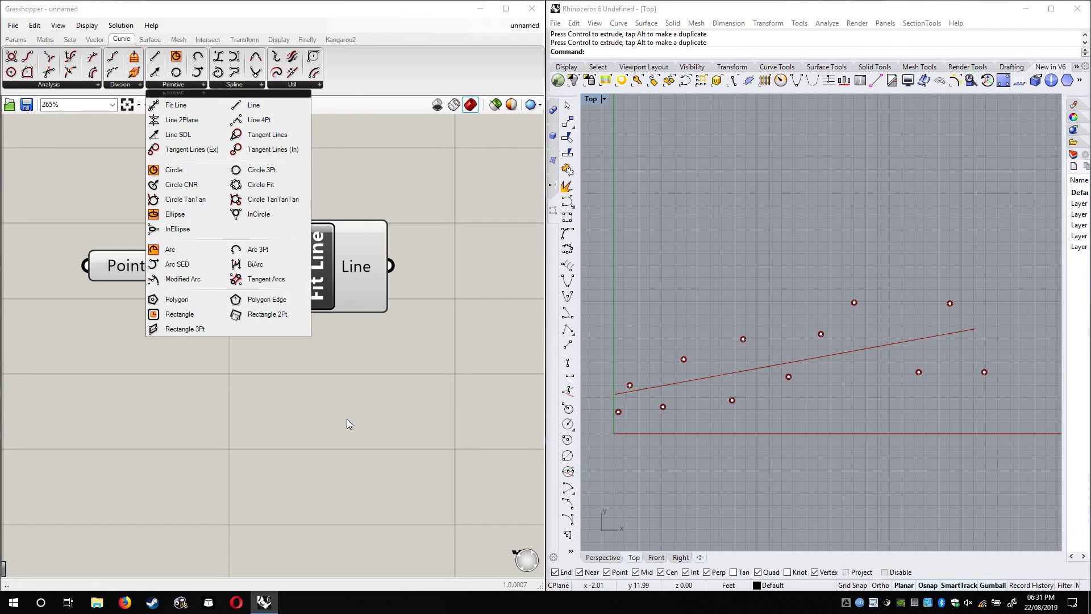
pyautogui.click(235, 84)
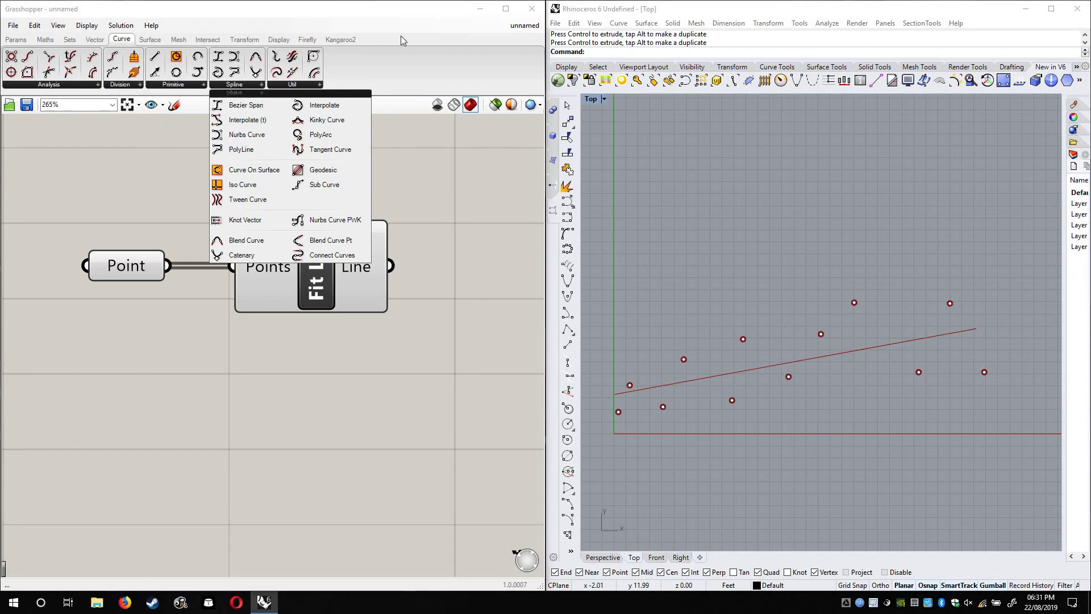
pyautogui.moveTo(268, 147); pyautogui.dragTo(239, 418)
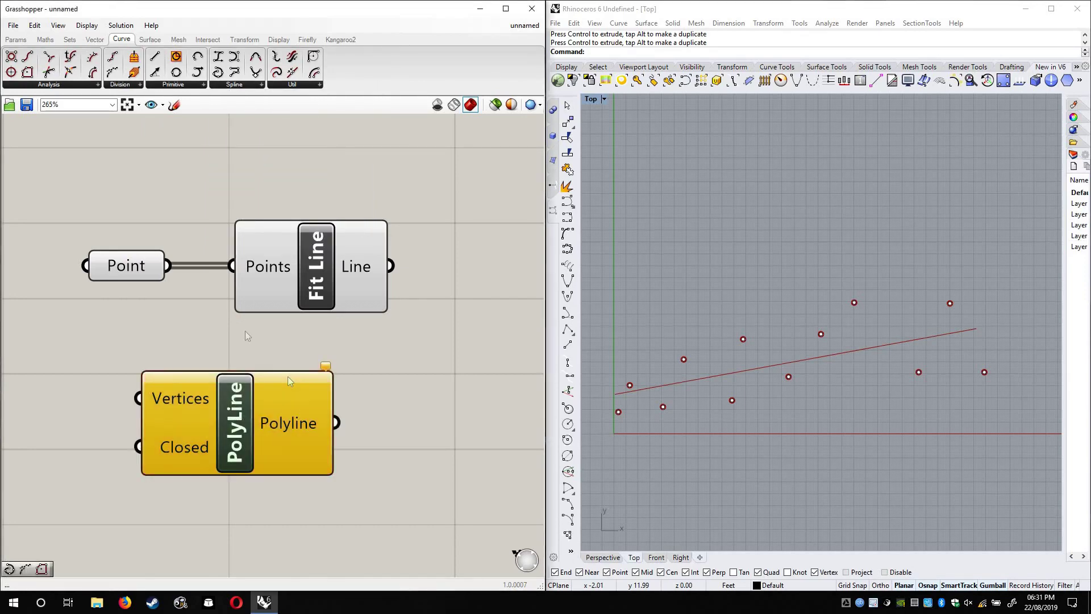
pyautogui.moveTo(287, 376); pyautogui.dragTo(371, 376)
pyautogui.moveTo(223, 400); pyautogui.dragTo(167, 265)
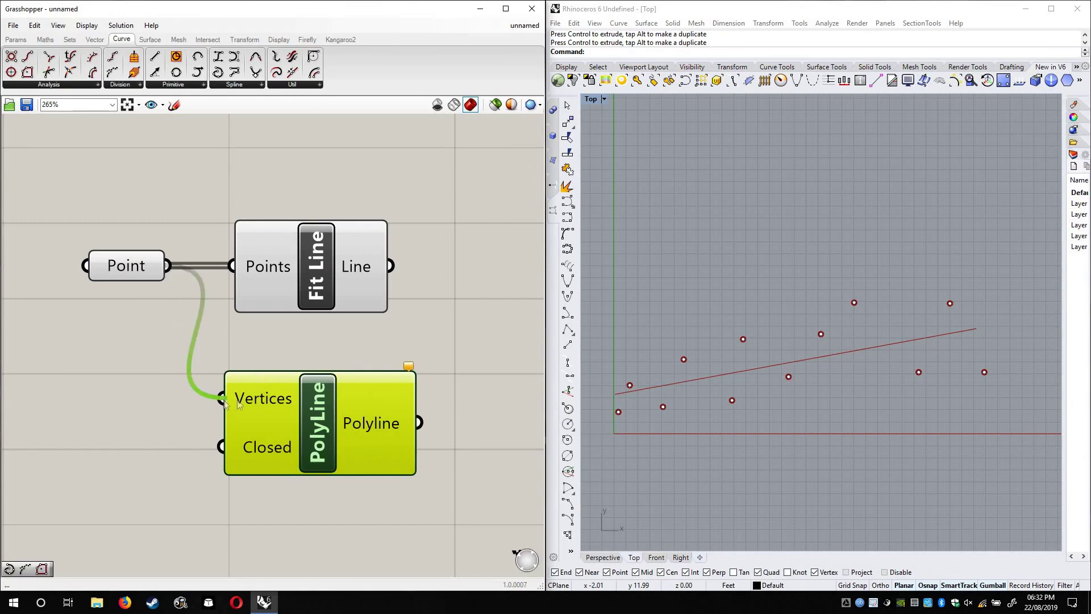
pyautogui.scroll(6, 790, 377)
pyautogui.scroll(-4, 791, 377)
pyautogui.click(454, 310)
# Turn off the preview of the Fit Line and PolyLine components
pyautogui.moveTo(454, 308); pyautogui.dragTo(410, 245, button='right')
pyautogui.scroll(-1, 410, 244)
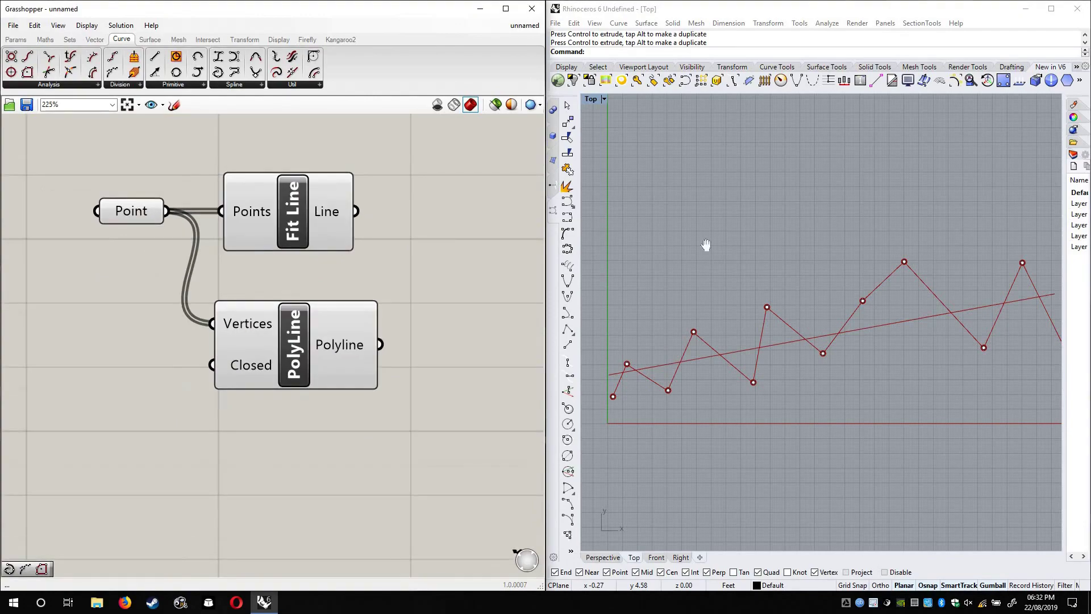
pyautogui.moveTo(704, 246); pyautogui.dragTo(672, 237, button='right')
pyautogui.scroll(-2, 701, 230)
pyautogui.click(292, 211)
pyautogui.rightClick(310, 234)
pyautogui.click(313, 229)
pyautogui.rightClick(316, 344)
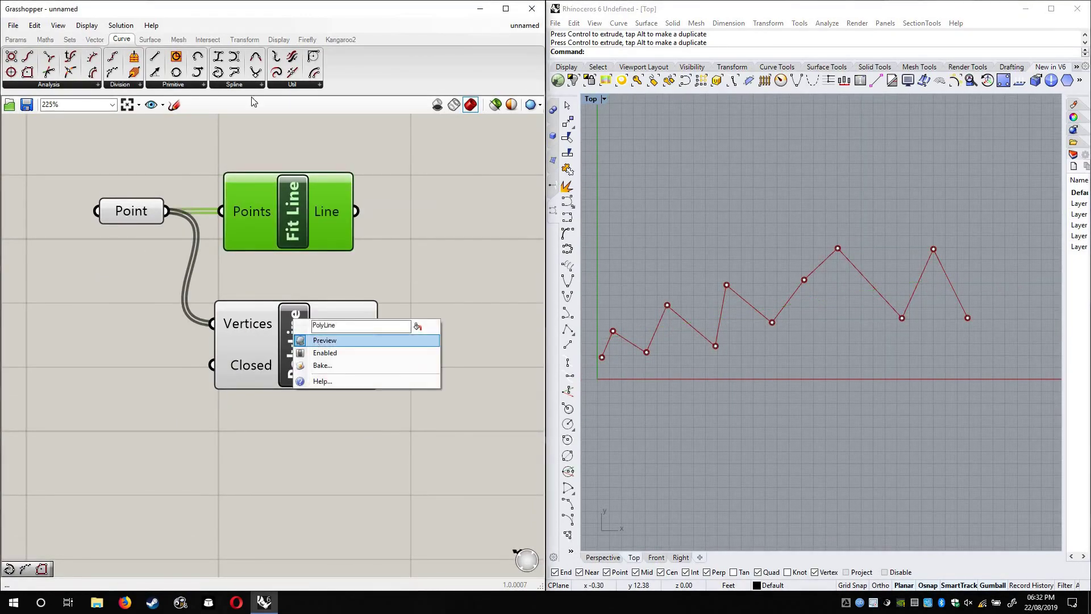
pyautogui.click(321, 340)
# Add an Interpolate component below the PolyLine component
pyautogui.click(227, 84)
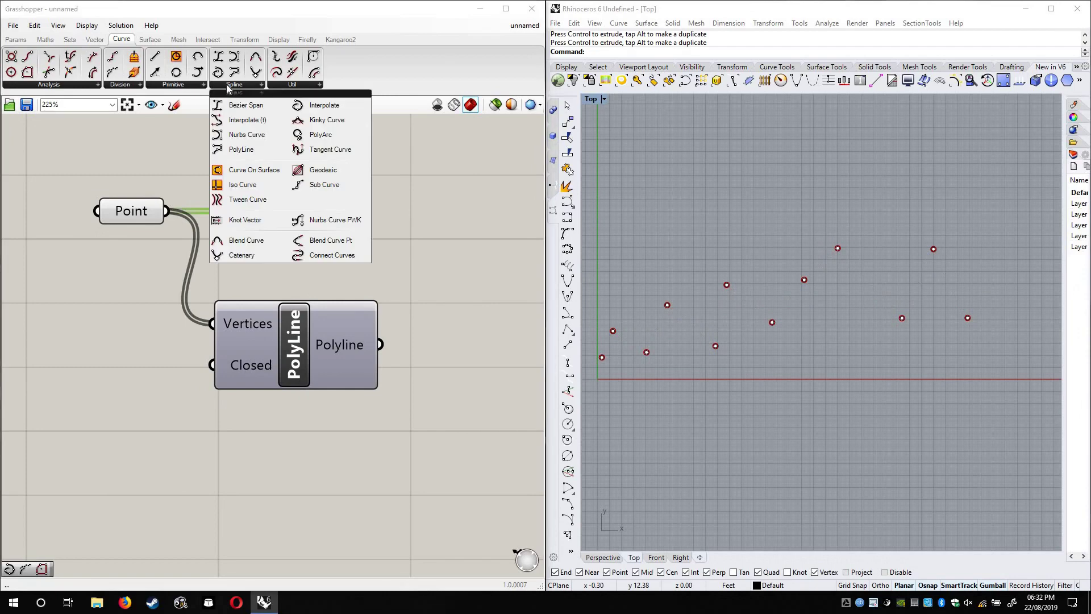
pyautogui.click(307, 108)
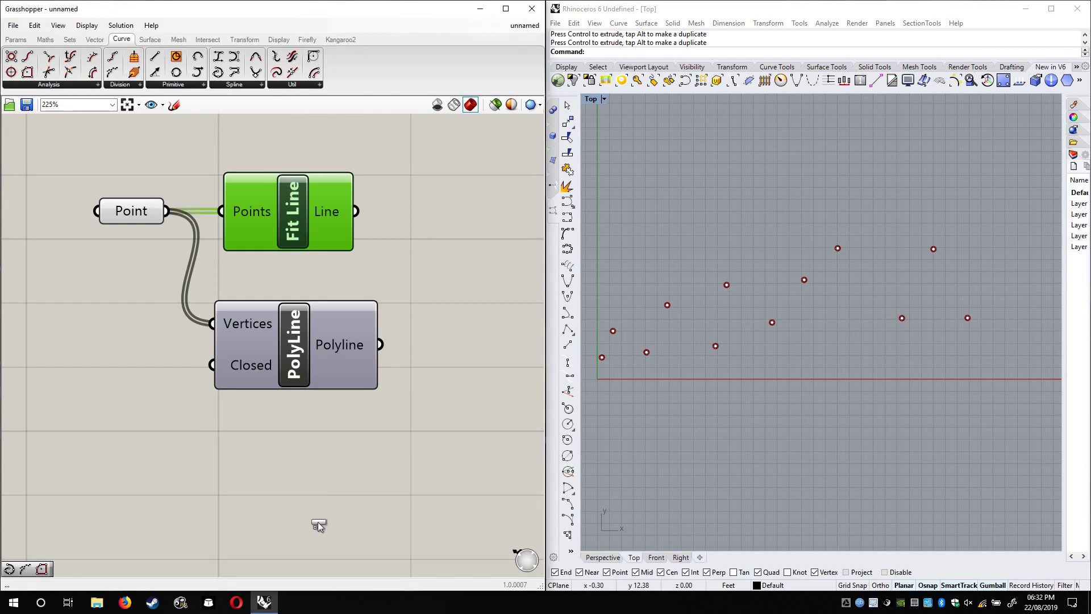
pyautogui.click(317, 520)
pyautogui.moveTo(319, 559); pyautogui.dragTo(379, 376, button='right')
pyautogui.moveTo(378, 251); pyautogui.dragTo(362, 343, button='right')
pyautogui.scroll(-1, 364, 345)
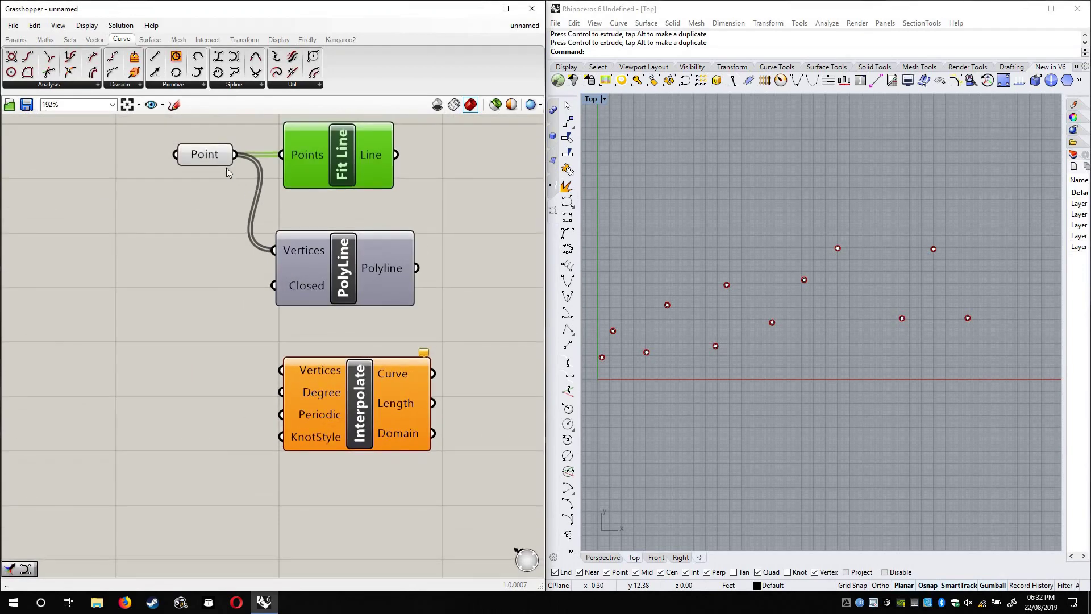
# Move the Point parameter away from the curve components and connect its points to the Interpolate component's Vertices input
pyautogui.moveTo(216, 159); pyautogui.dragTo(121, 231)
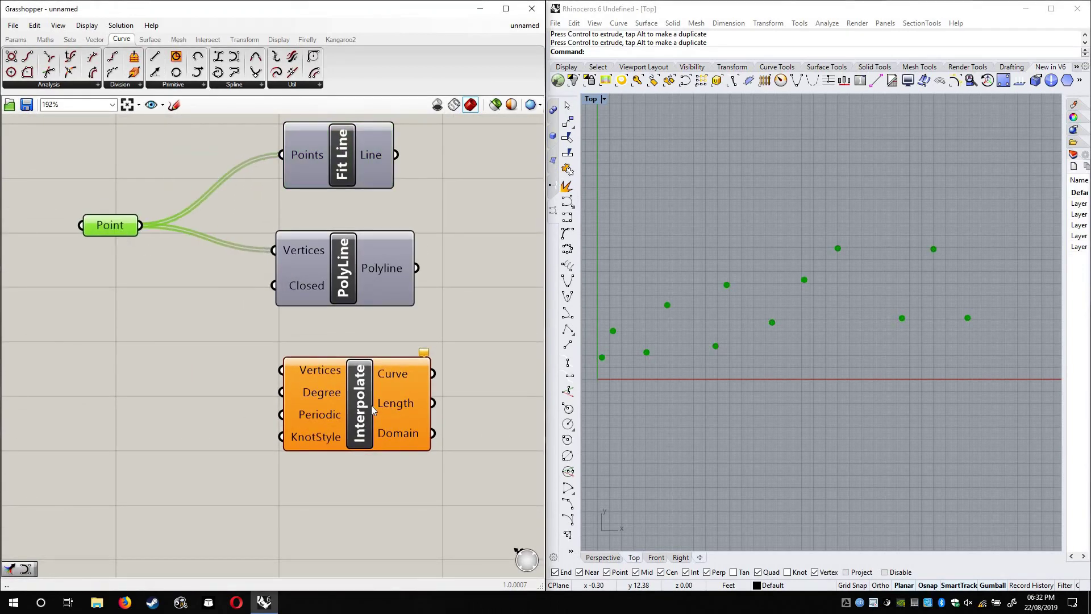
pyautogui.click(331, 374)
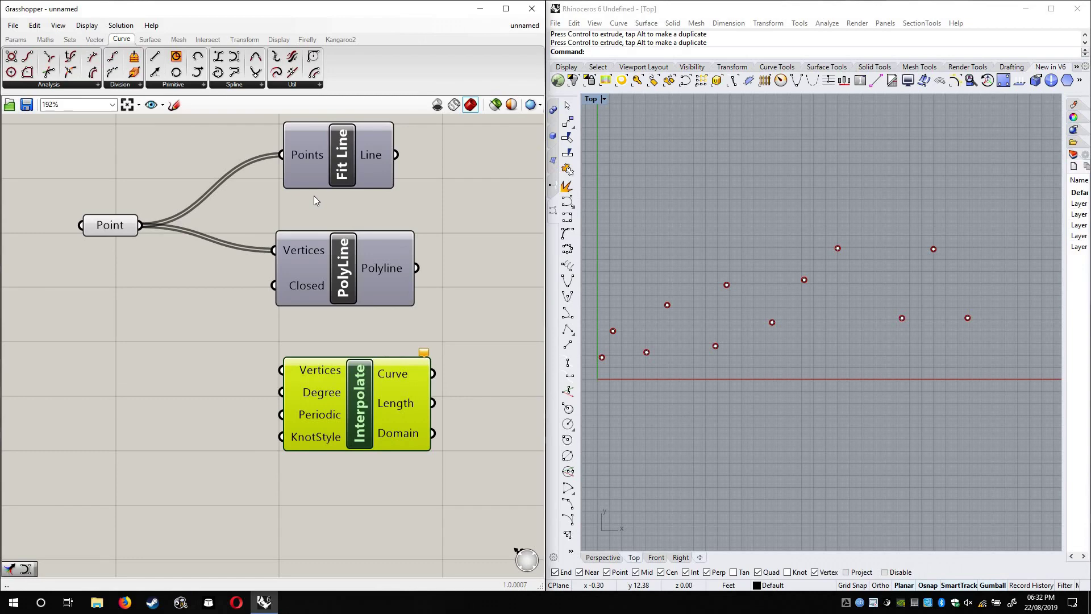
pyautogui.moveTo(142, 224); pyautogui.dragTo(292, 368)
pyautogui.moveTo(291, 366); pyautogui.dragTo(290, 364)
pyautogui.moveTo(647, 273); pyautogui.dragTo(688, 273, button='right')
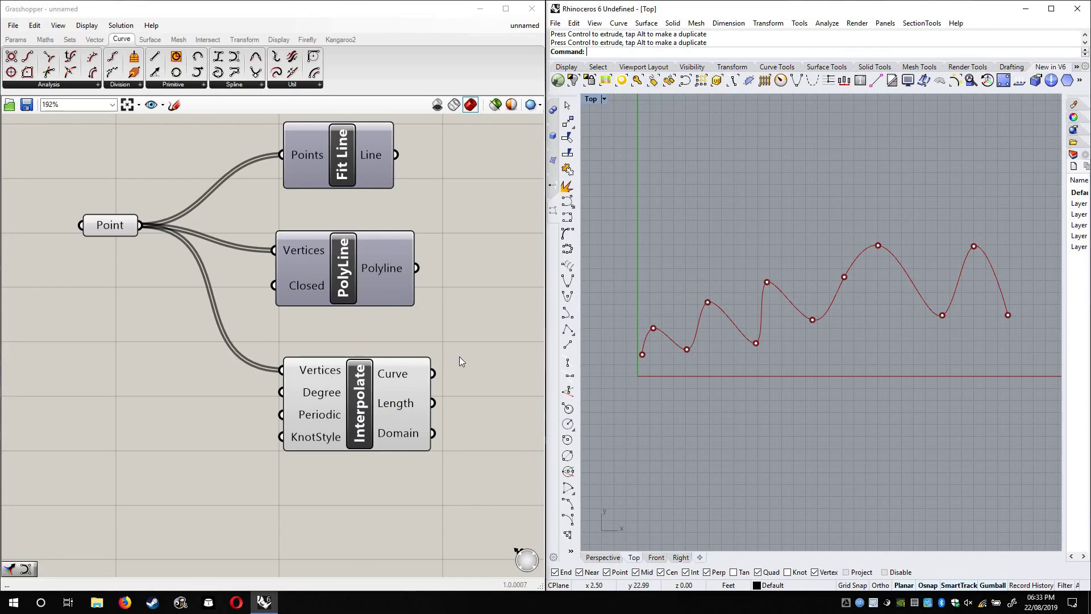
pyautogui.click(502, 309)
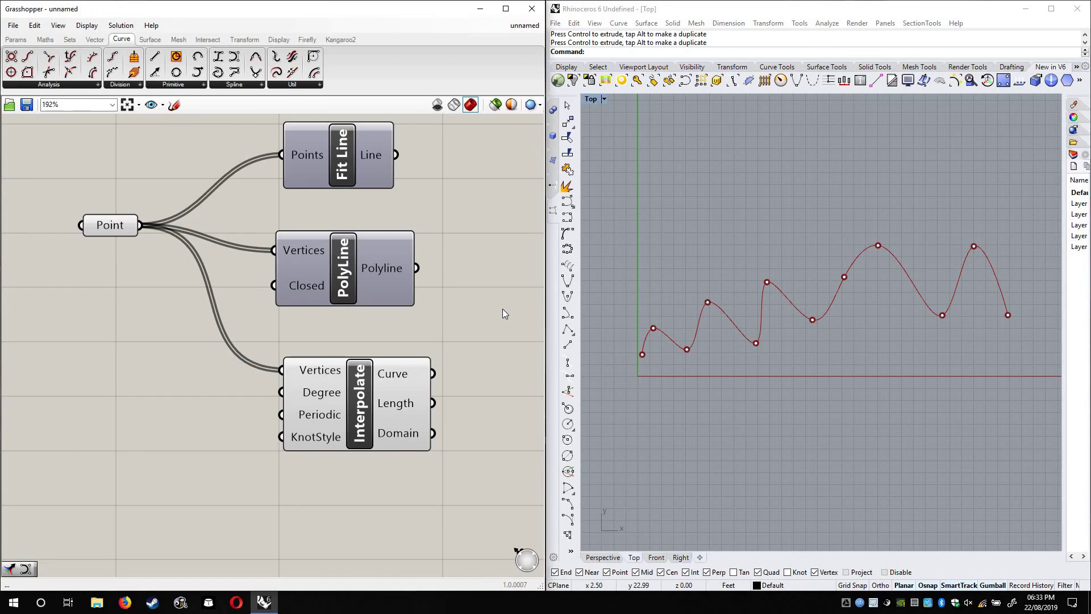
# Move the fifth point from the origin slightly in the positive Y direction to test the interpolated curve's response
pyautogui.click(113, 233)
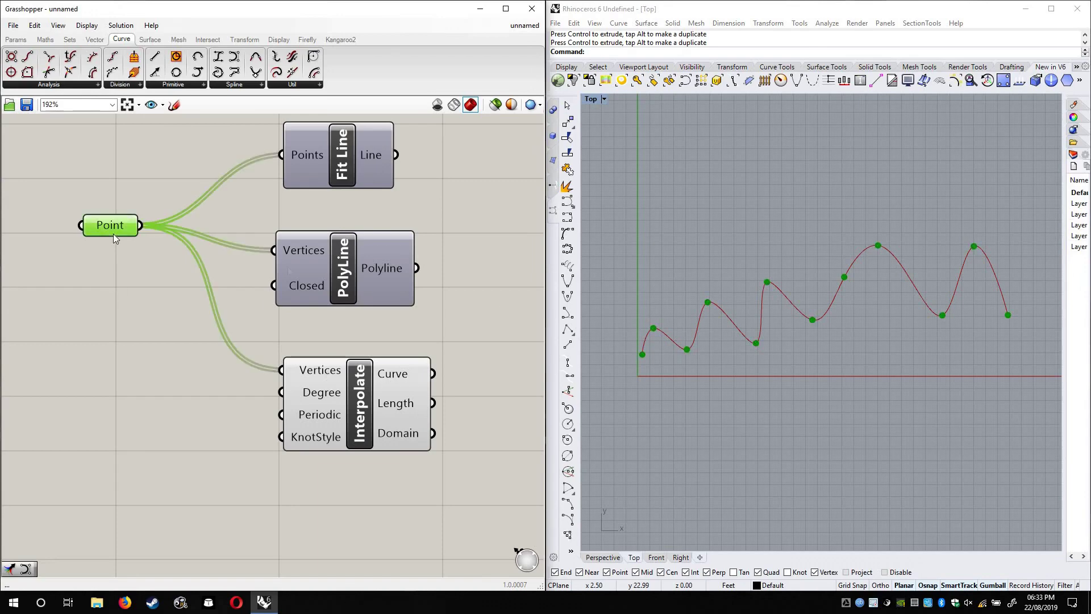
pyautogui.click(707, 303)
pyautogui.click(756, 342)
pyautogui.moveTo(756, 300)
pyautogui.mouseDown()
pyautogui.moveTo(756, 319)
pyautogui.moveTo(756, 293)
pyautogui.mouseUp()
pyautogui.click(728, 243)
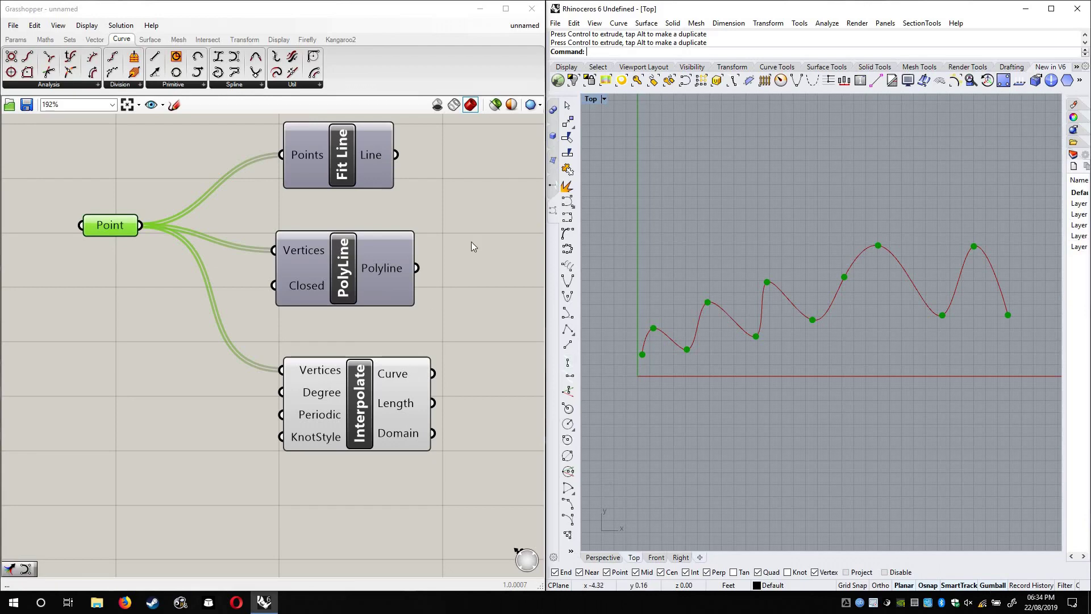
pyautogui.click(857, 453)
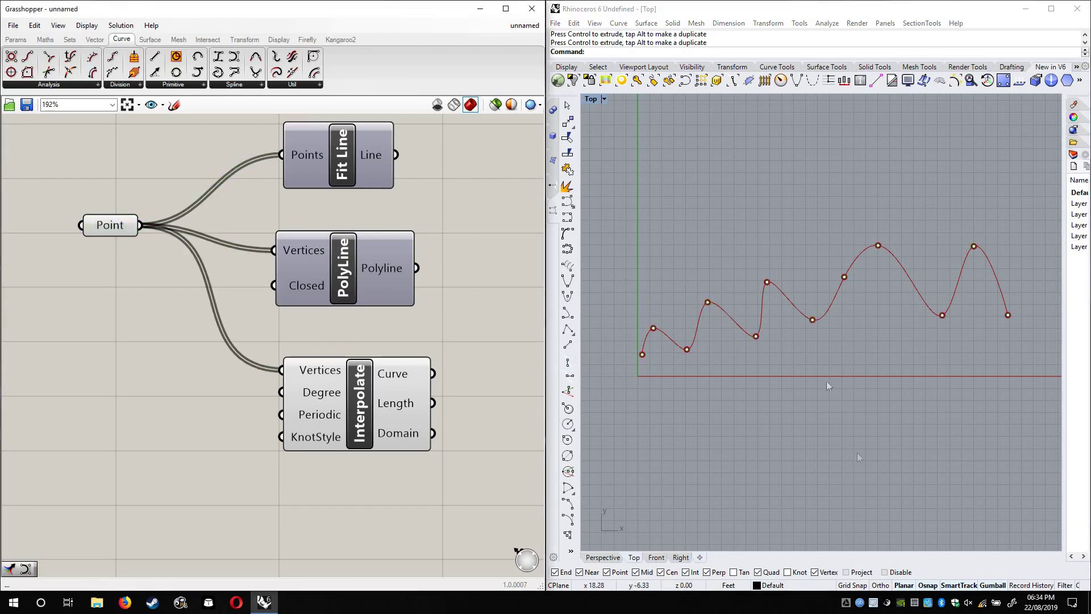
# Move the sixth point far up in Y and back near its neighbours to test how the interpolated curve follows
pyautogui.click(766, 282)
pyautogui.moveTo(766, 282); pyautogui.dragTo(802, 297)
pyautogui.moveTo(784, 141)
pyautogui.mouseDown()
pyautogui.moveTo(787, 173)
pyautogui.moveTo(788, 154)
pyautogui.mouseUp()
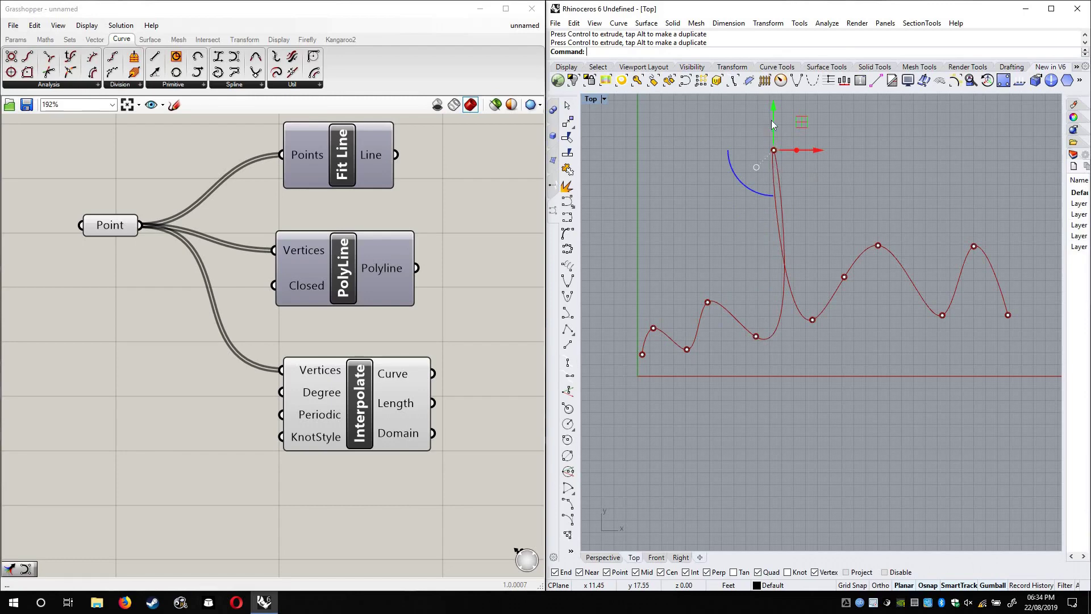
pyautogui.moveTo(774, 116); pyautogui.dragTo(773, 252)
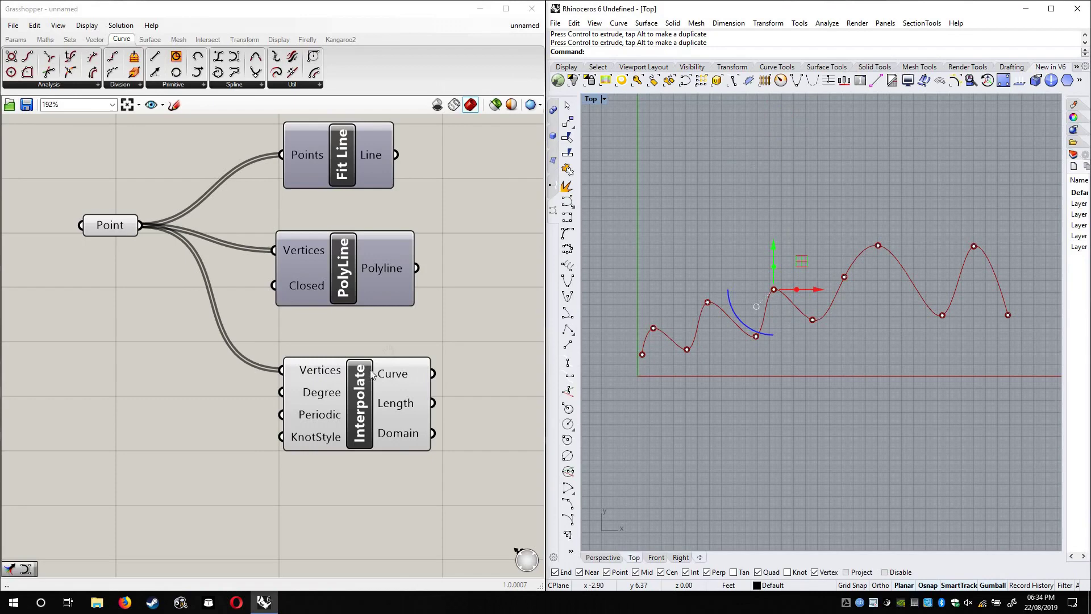
# Set the Interpolate component's Degree input to 5
pyautogui.moveTo(364, 316); pyautogui.dragTo(373, 312, button='right')
pyautogui.scroll(3, 380, 294)
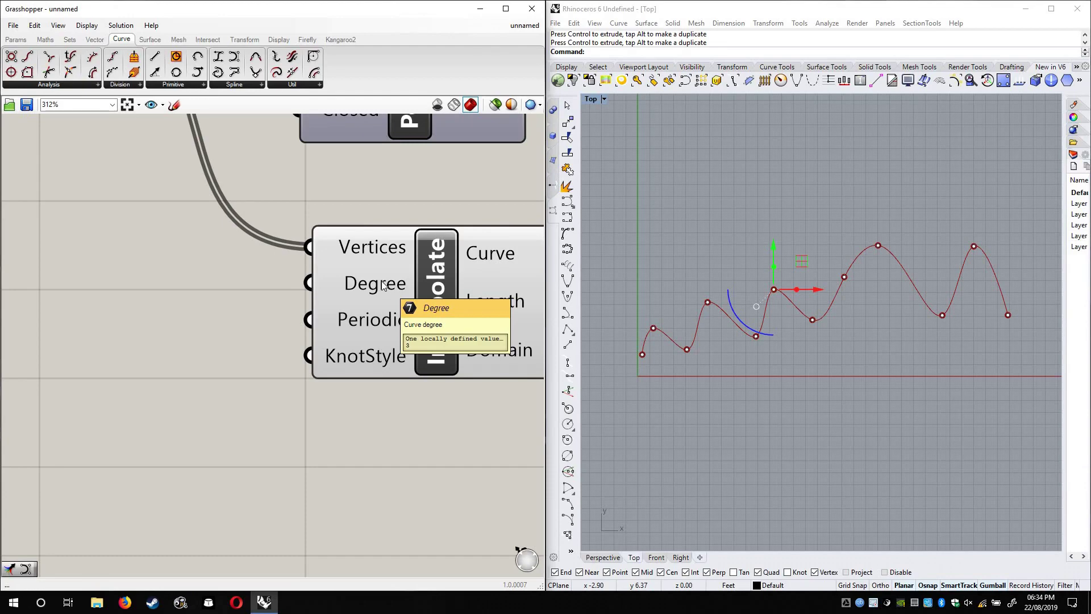
pyautogui.moveTo(267, 259); pyautogui.dragTo(329, 203, button='right')
pyautogui.scroll(-2, 268, 258)
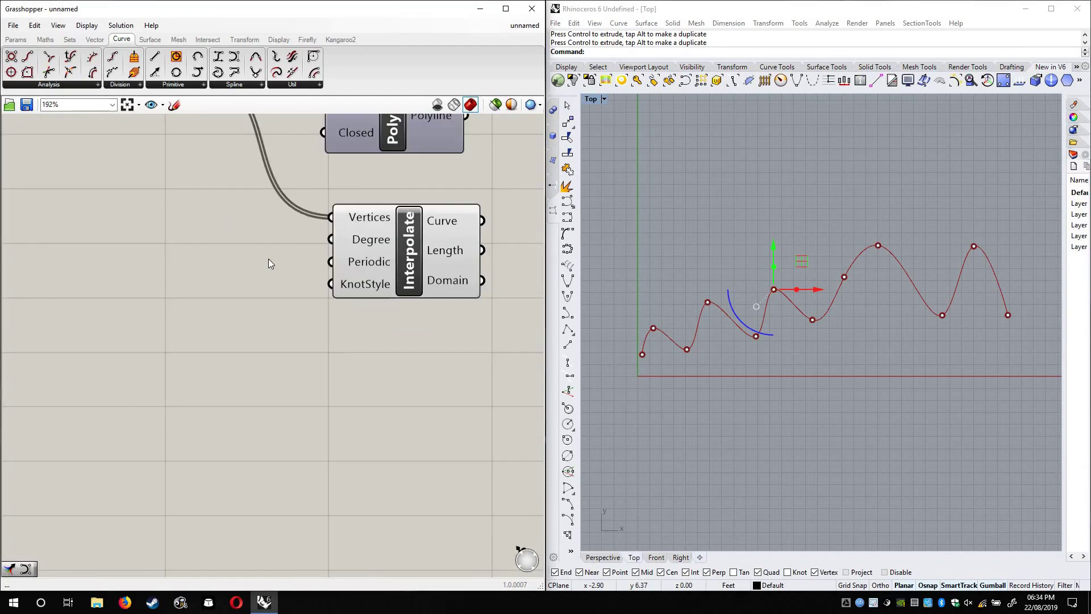
pyautogui.rightClick(377, 245)
pyautogui.rightClick(364, 245)
pyautogui.moveTo(443, 355)
pyautogui.press('Down')
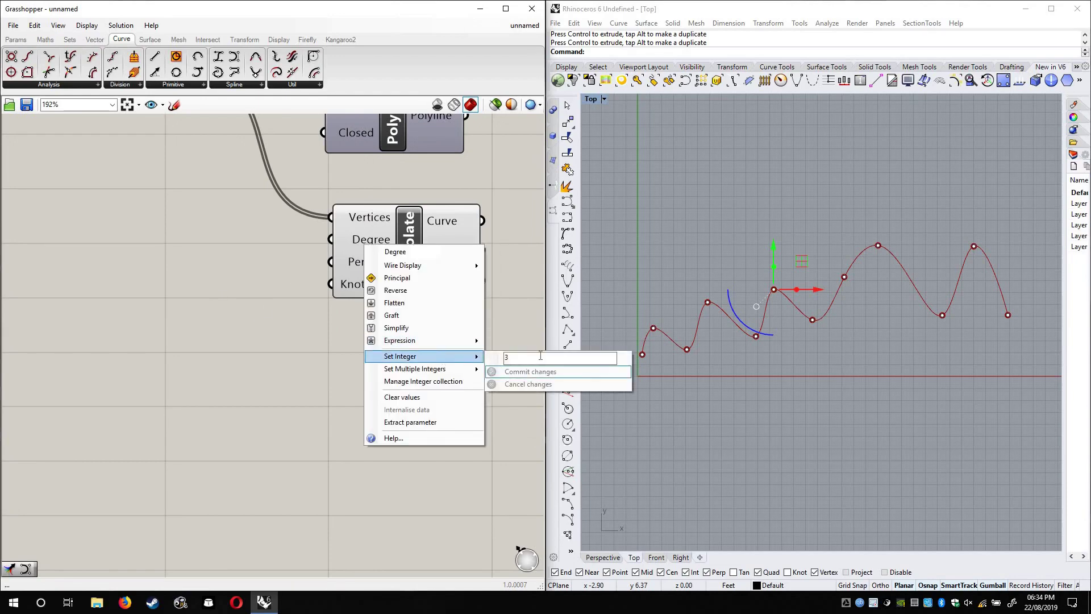
pyautogui.doubleClick(541, 356)
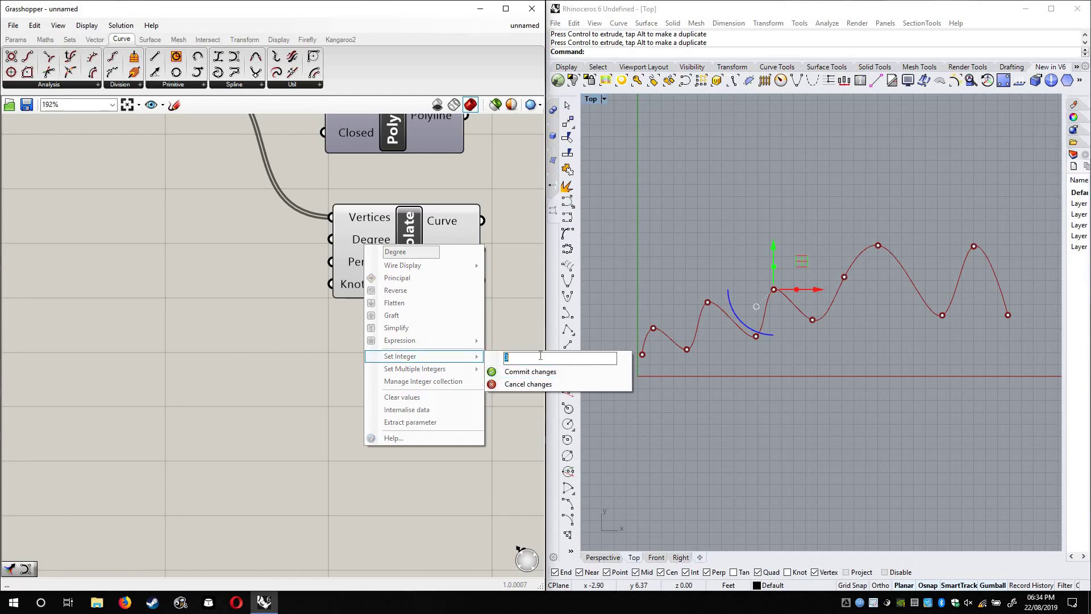
pyautogui.click(537, 372)
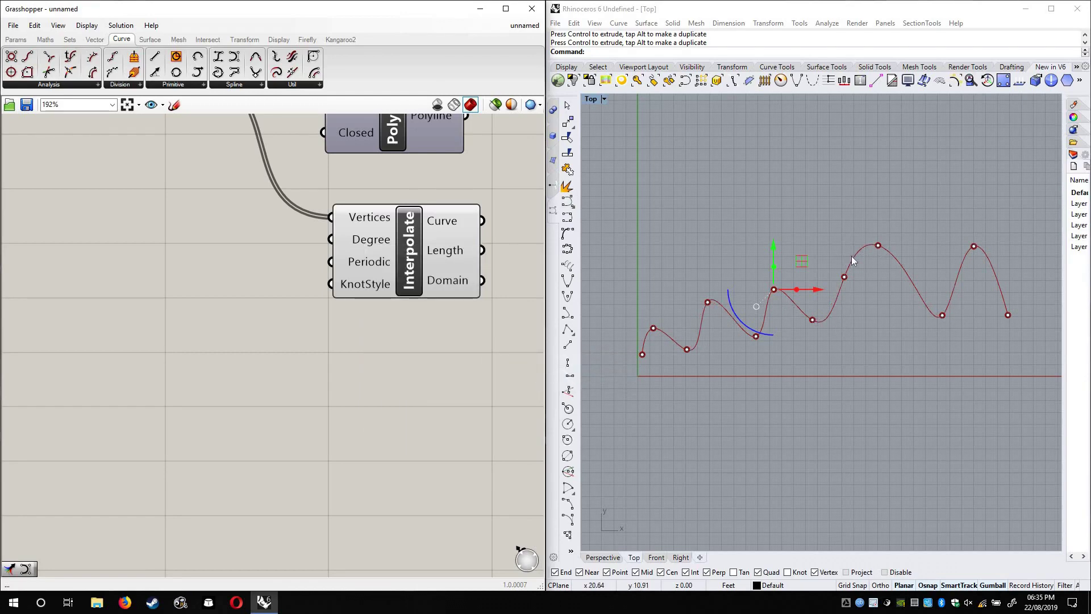
# Set the Interpolate component's Degree input to 0 and check the curve type at its Curve output
pyautogui.rightClick(378, 245)
pyautogui.moveTo(437, 354)
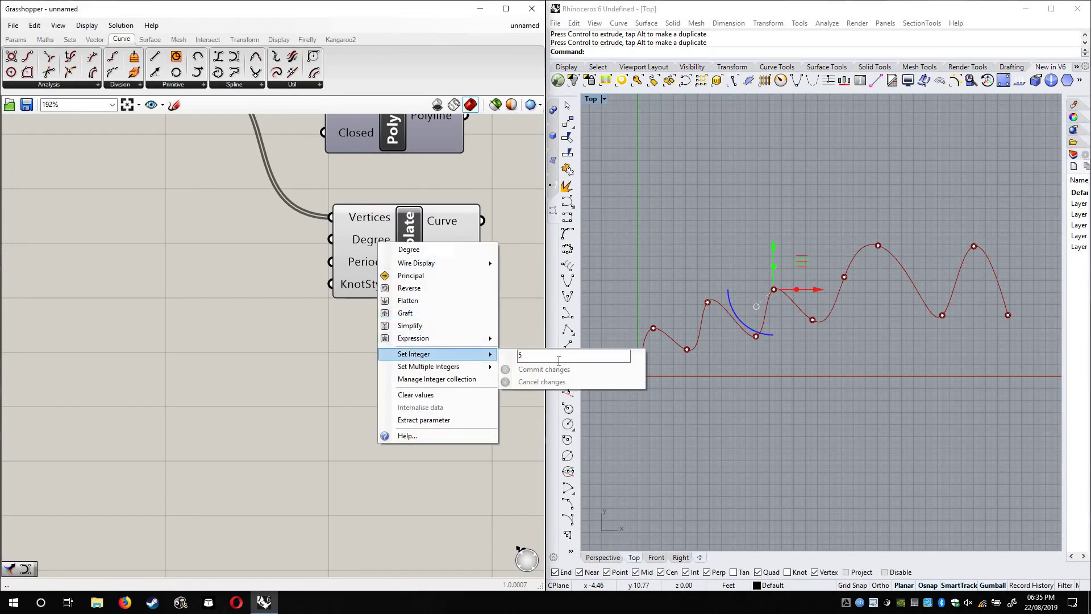
pyautogui.write('1')
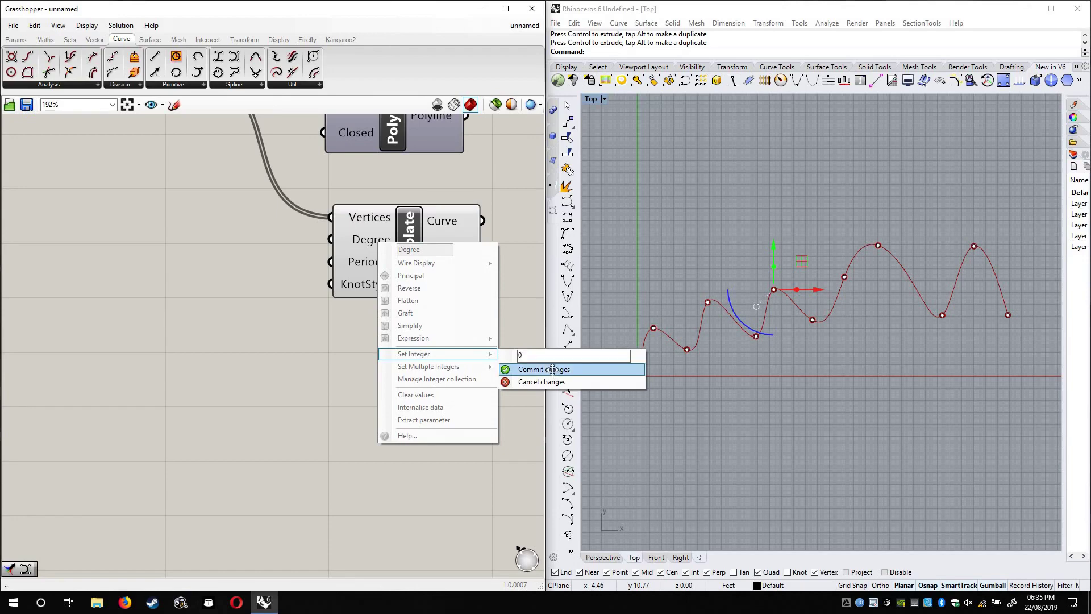
pyautogui.click(543, 370)
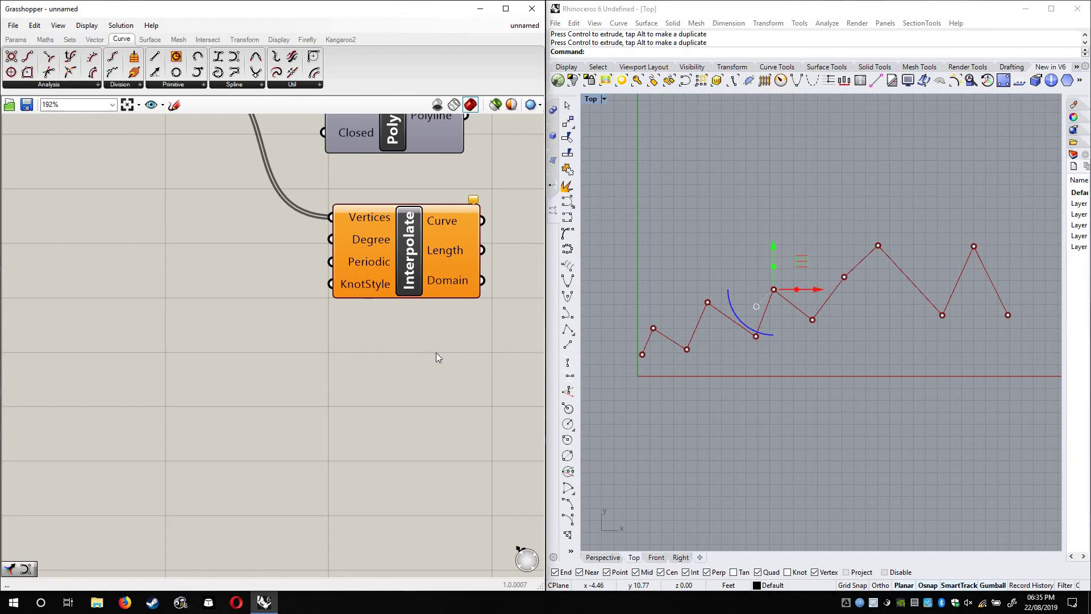
pyautogui.moveTo(439, 222)
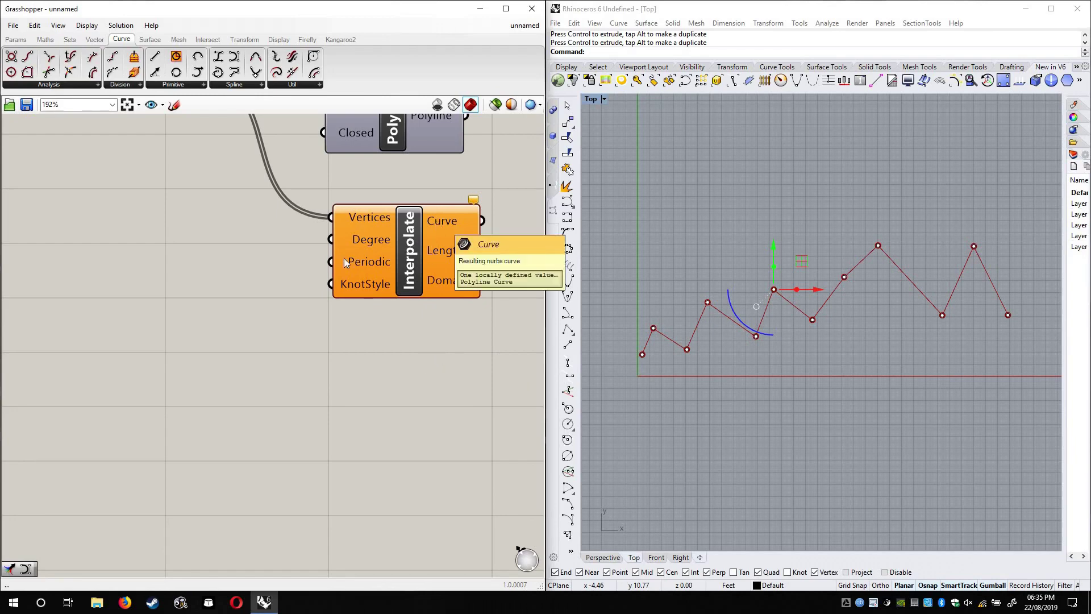
# Set the Interpolate component's Degree input to 3 and check the value on the input
pyautogui.rightClick(371, 241)
pyautogui.moveTo(449, 351)
pyautogui.click(532, 352)
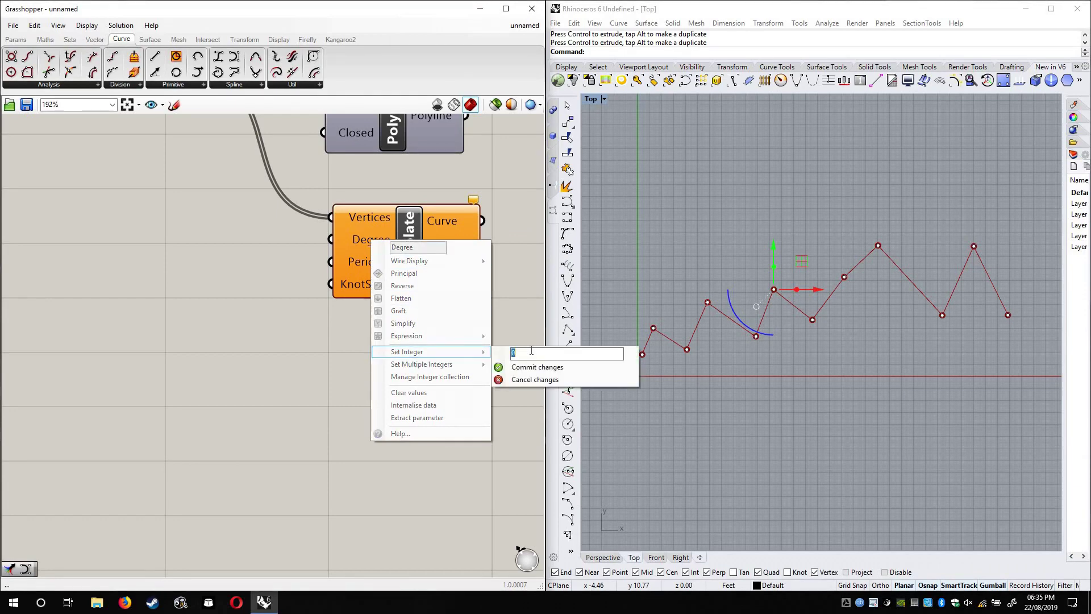
pyautogui.write('3')
pyautogui.click(519, 367)
pyautogui.scroll(3, 372, 287)
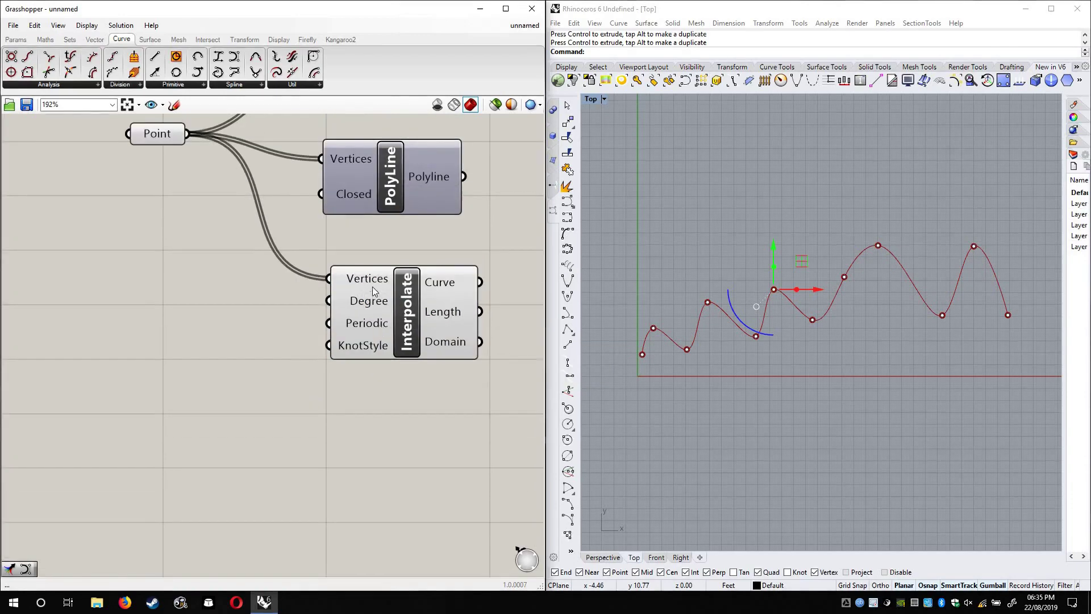
pyautogui.moveTo(372, 287)
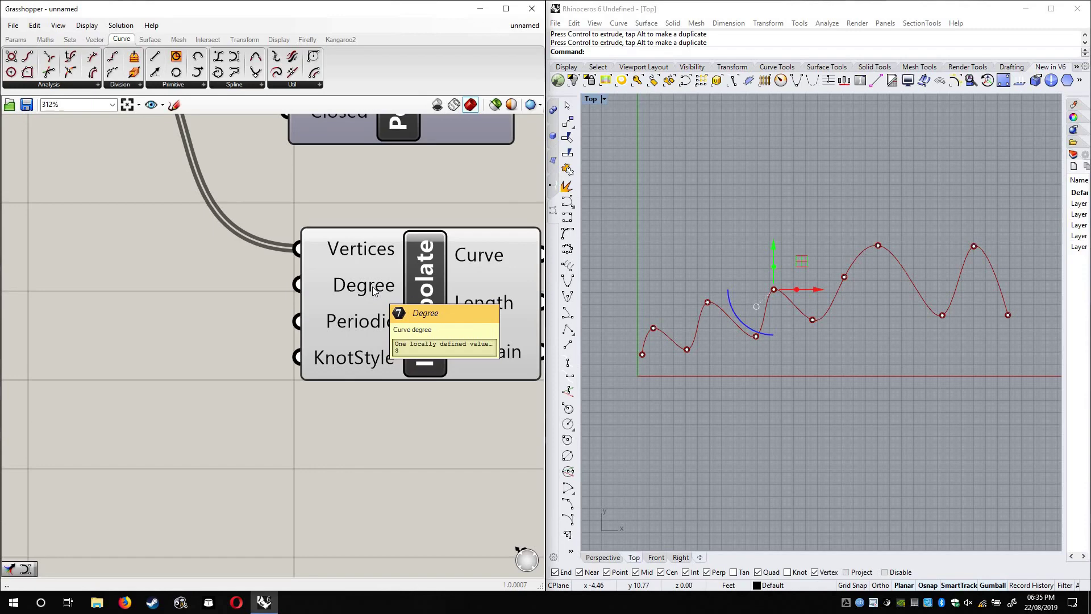
# Set the Interpolate component's Periodic input to True to test a closed curve, and switch it back to False
pyautogui.rightClick(351, 327)
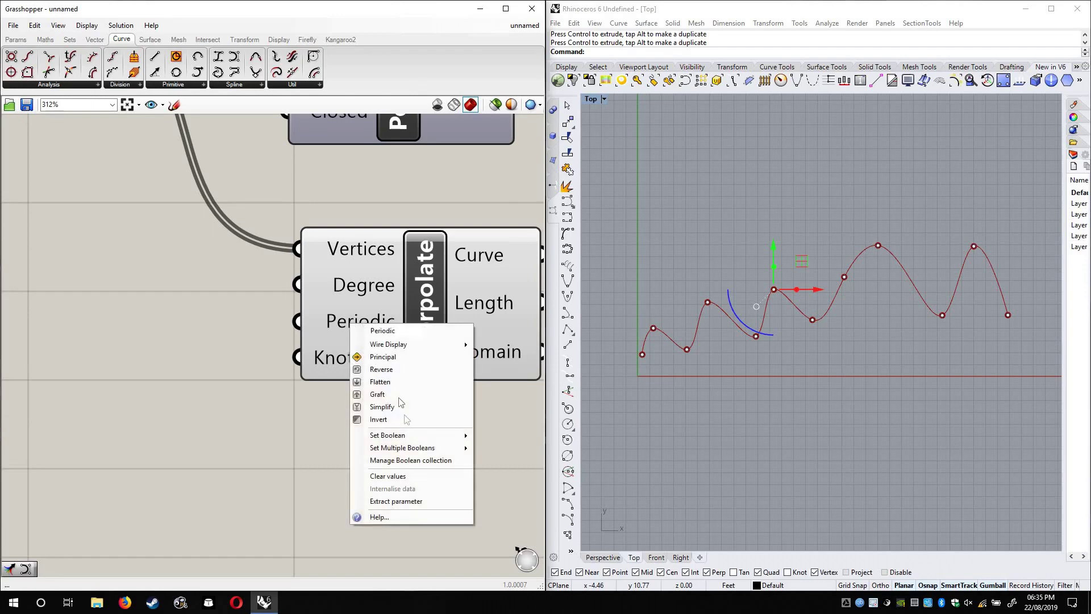
pyautogui.moveTo(432, 435)
pyautogui.click(500, 449)
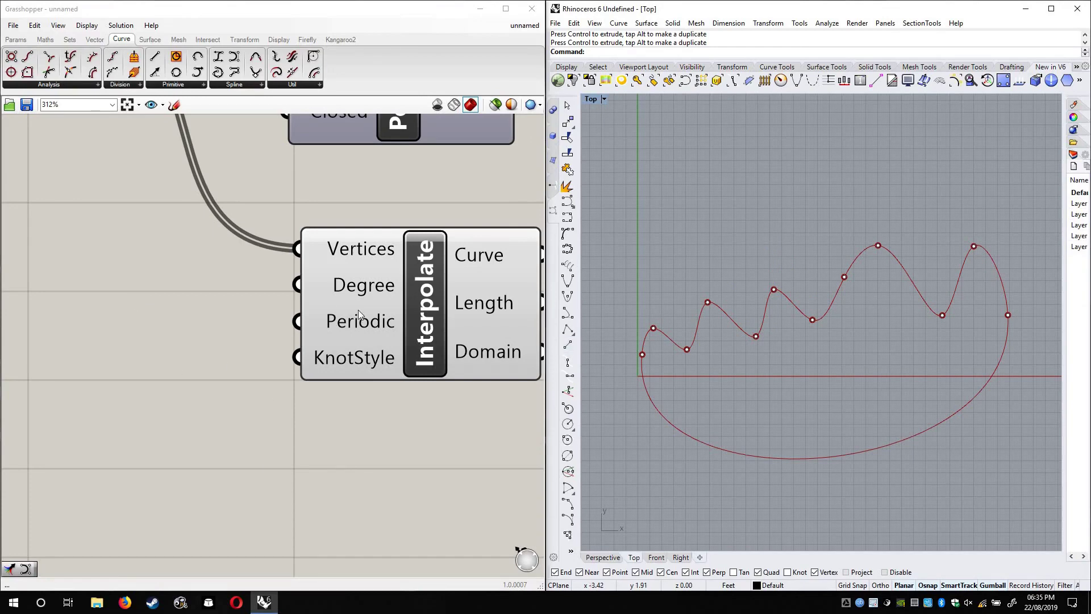
pyautogui.rightClick(362, 324)
pyautogui.moveTo(472, 432)
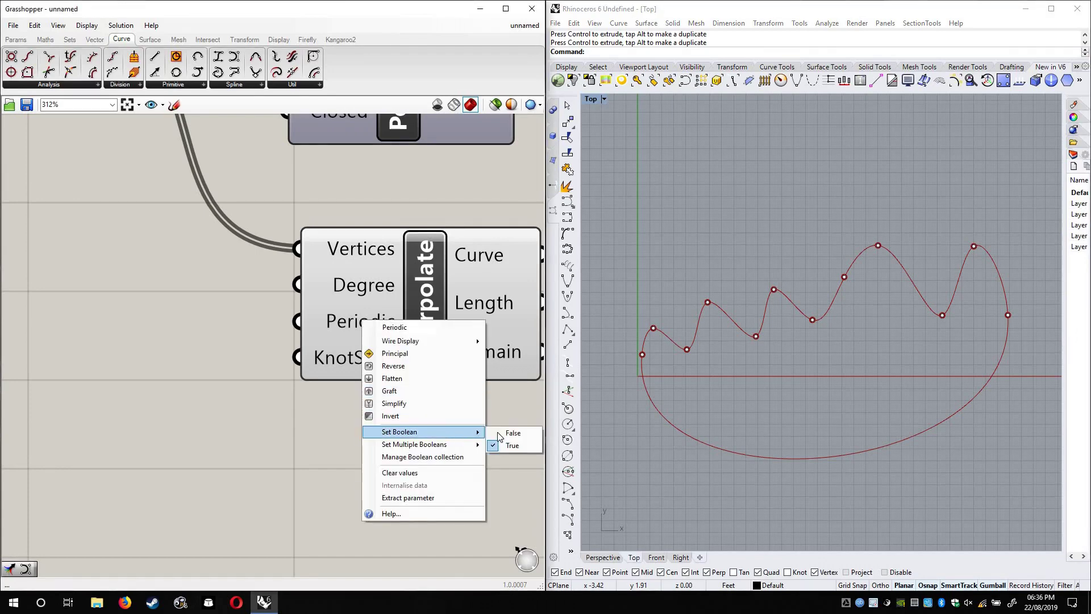
pyautogui.click(511, 432)
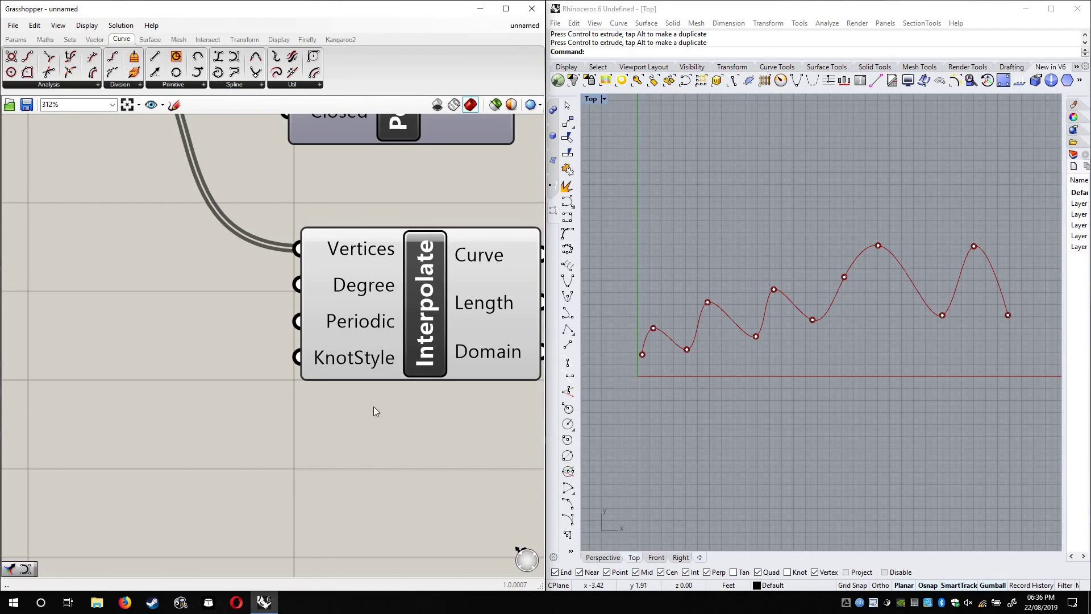
# Try the Uniform, Chord and Sqrt(Chord) spacing options on the Interpolate component's KnotStyle input to compare the curve shapes
pyautogui.moveTo(342, 361)
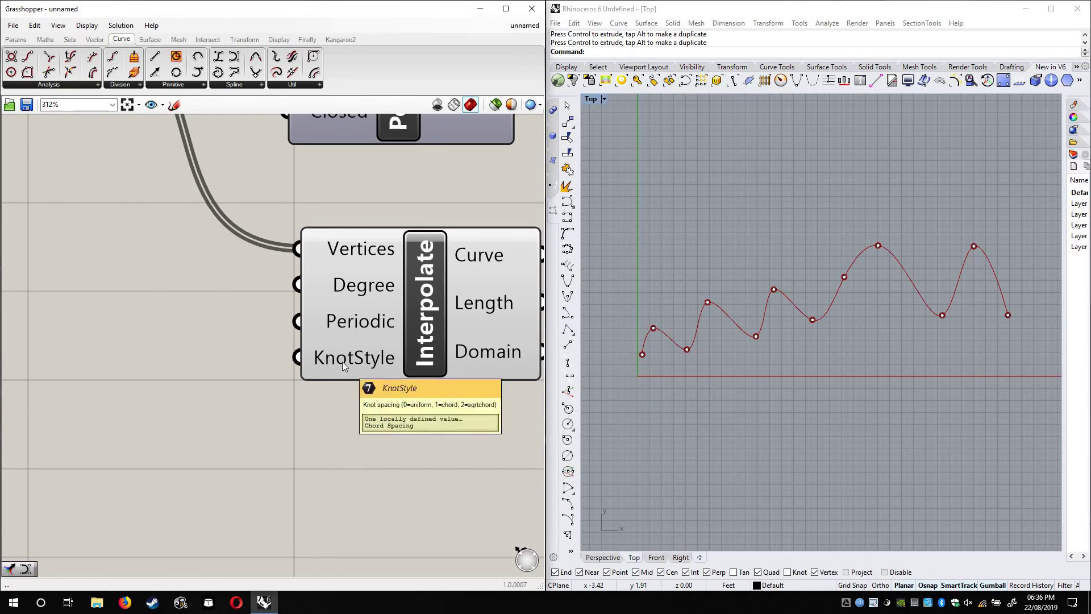
pyautogui.rightClick(342, 362)
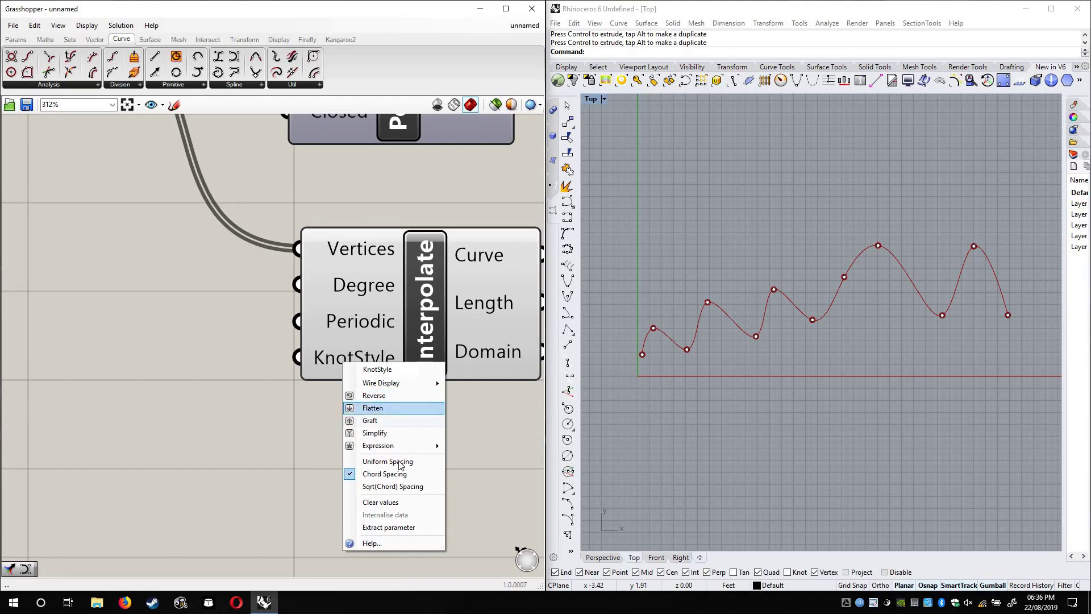
pyautogui.click(378, 461)
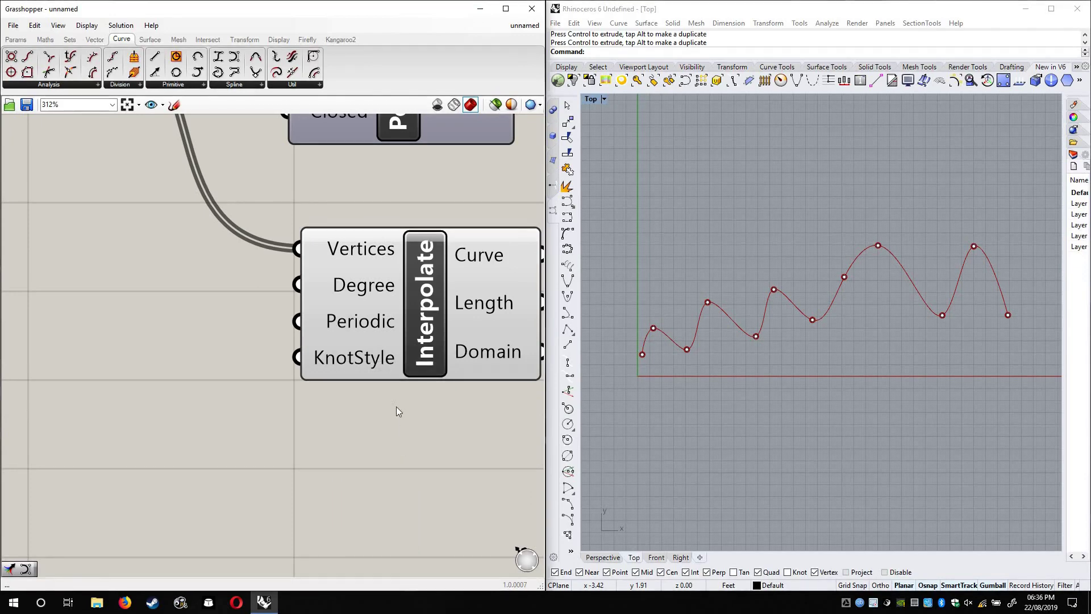
pyautogui.rightClick(367, 363)
pyautogui.click(392, 473)
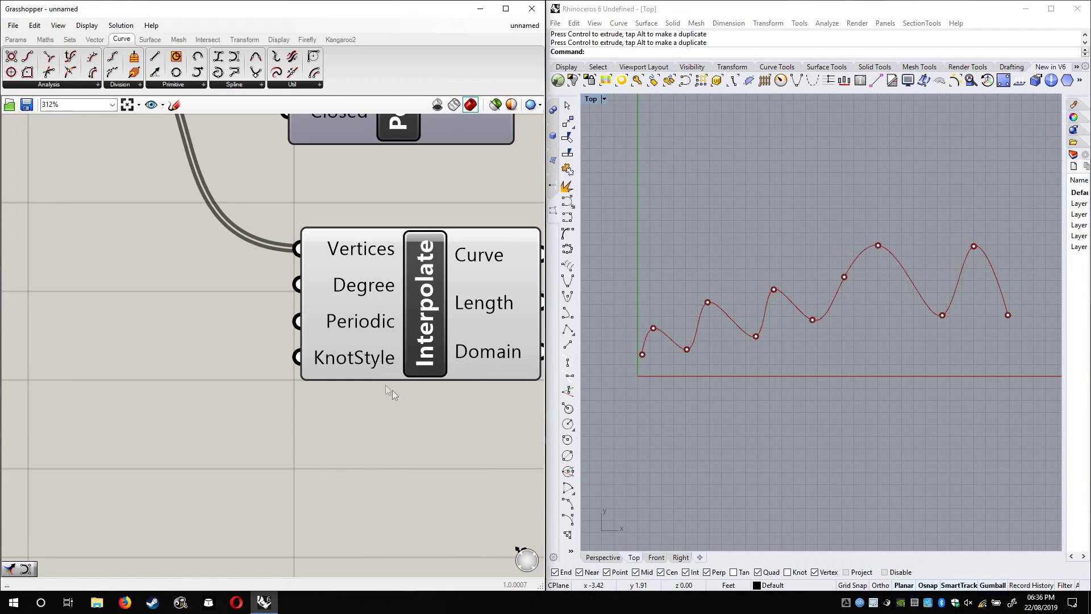
pyautogui.rightClick(368, 359)
pyautogui.click(392, 488)
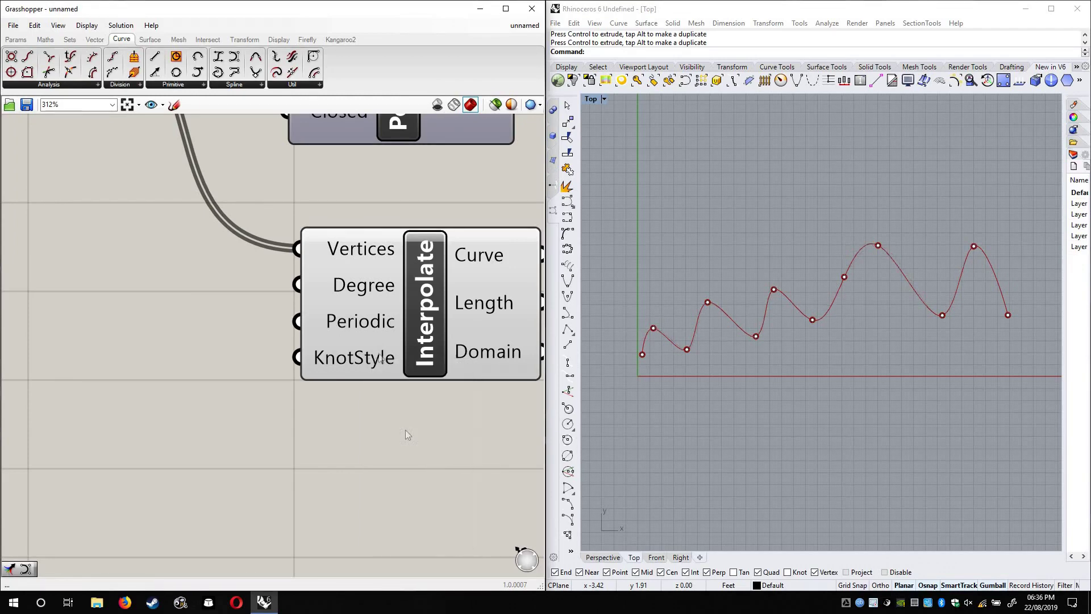
# Set the KnotStyle input to Uniform Spacing for comparison, and return it to Chord Spacing
pyautogui.rightClick(357, 361)
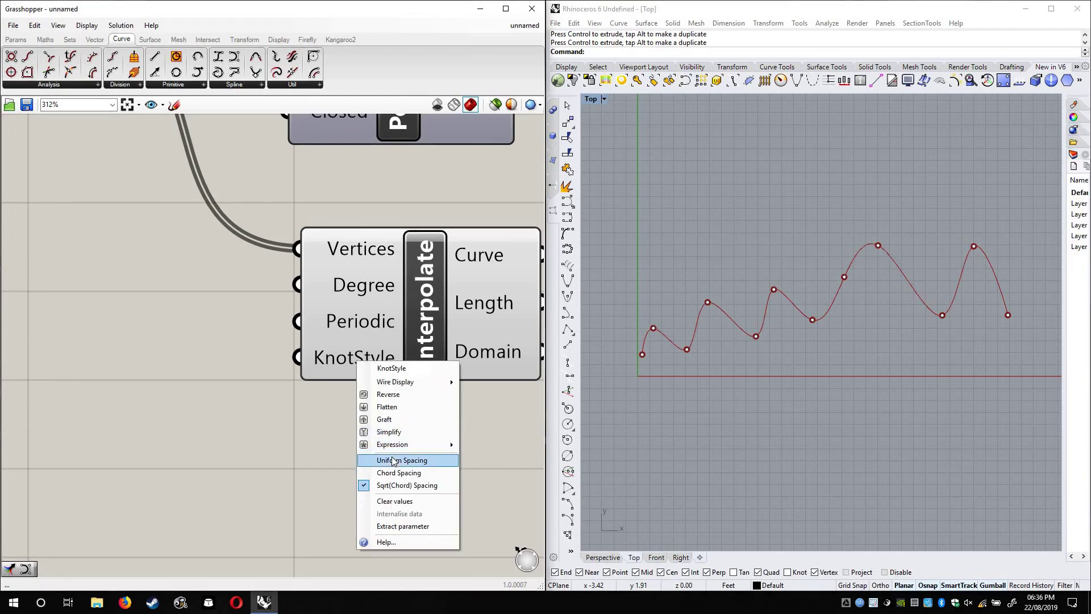
pyautogui.click(393, 462)
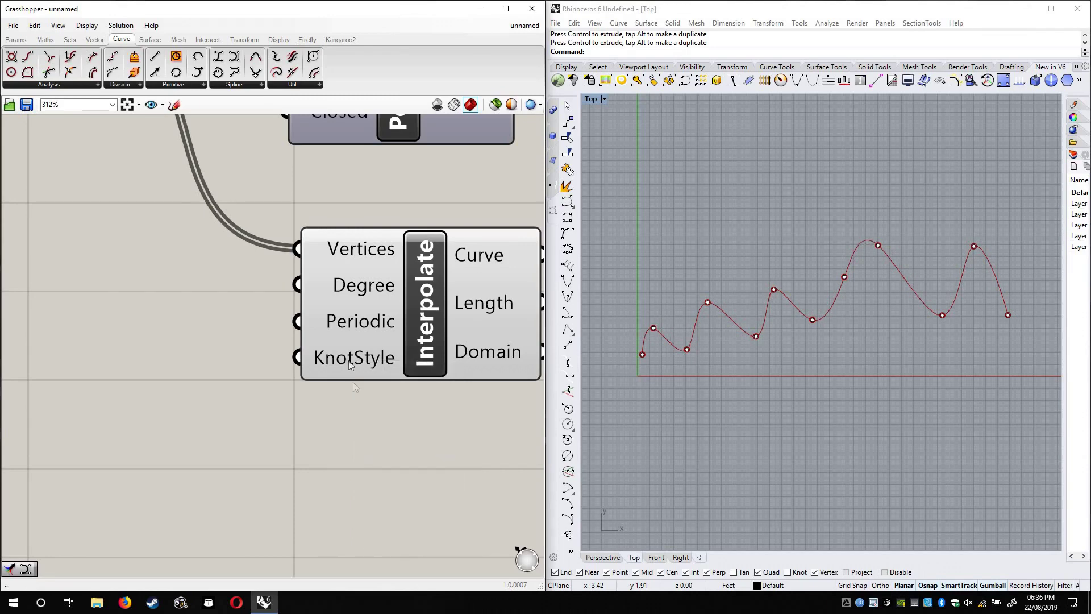
pyautogui.rightClick(349, 360)
pyautogui.click(367, 474)
pyautogui.rightClick(369, 359)
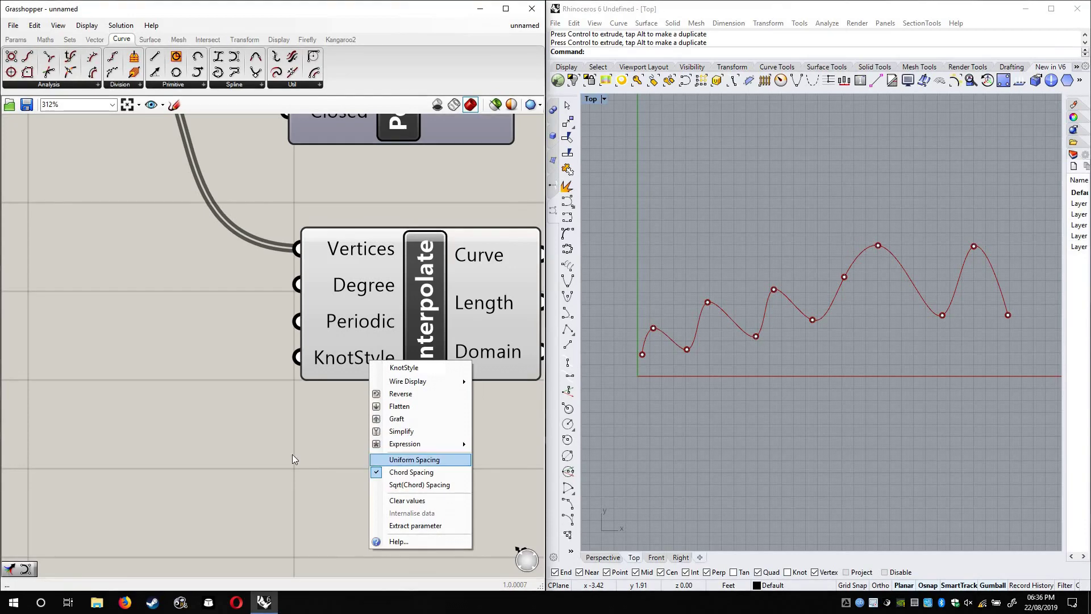
pyautogui.click(320, 390)
# Place a Panel beside the Interpolate component, wire the Curve output into it and read the curve type
pyautogui.scroll(-3, 319, 391)
pyautogui.moveTo(226, 263); pyautogui.dragTo(180, 227, button='right')
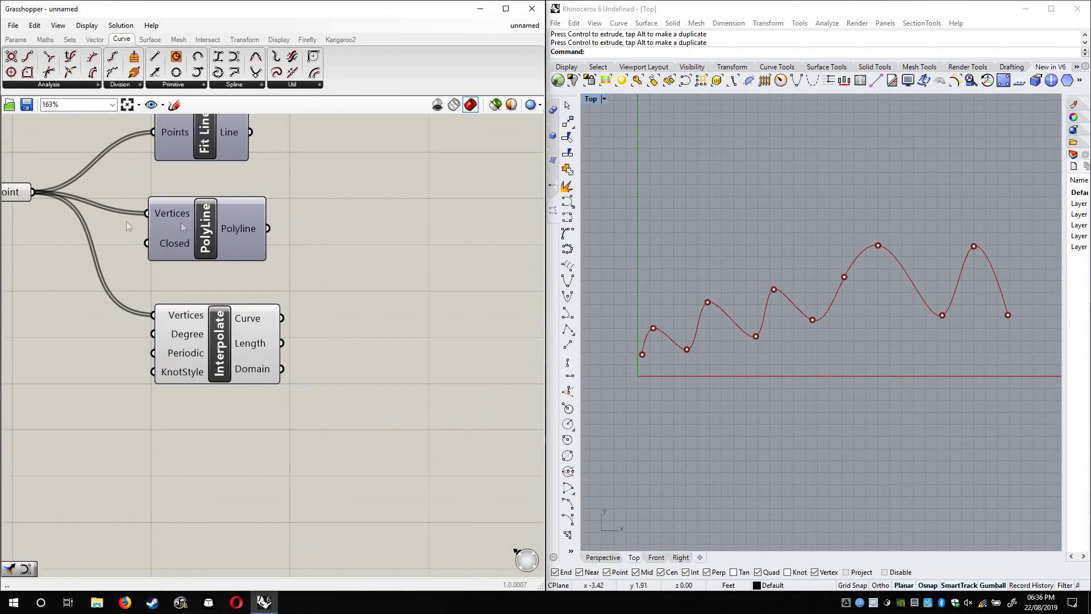
pyautogui.click(16, 40)
pyautogui.moveTo(159, 71); pyautogui.dragTo(424, 303)
pyautogui.moveTo(281, 318); pyautogui.dragTo(369, 287)
pyautogui.scroll(7, 392, 293)
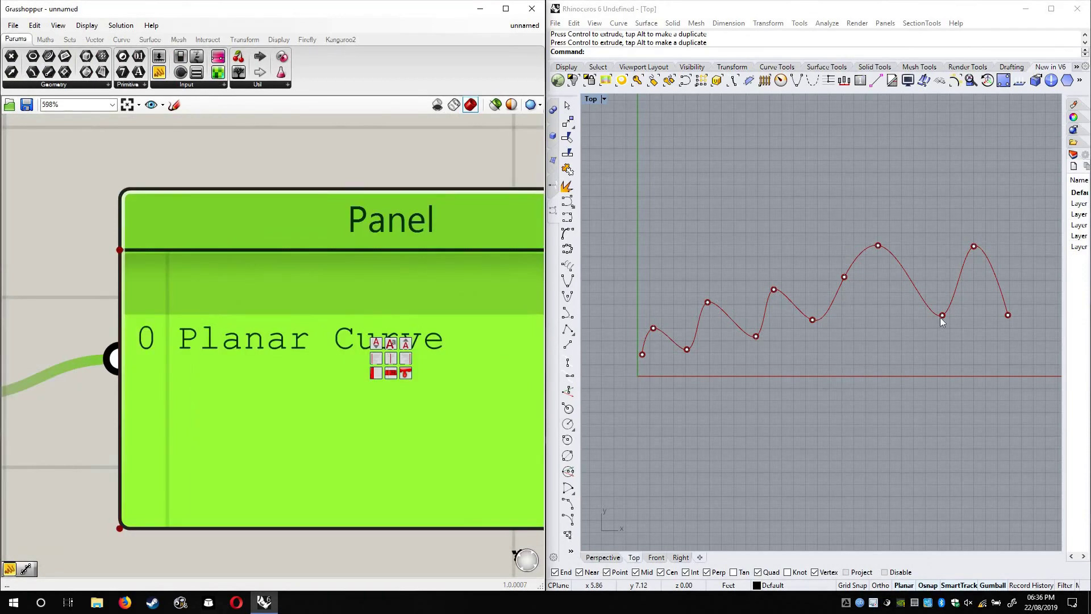
pyautogui.moveTo(940, 317); pyautogui.dragTo(932, 330, button='right')
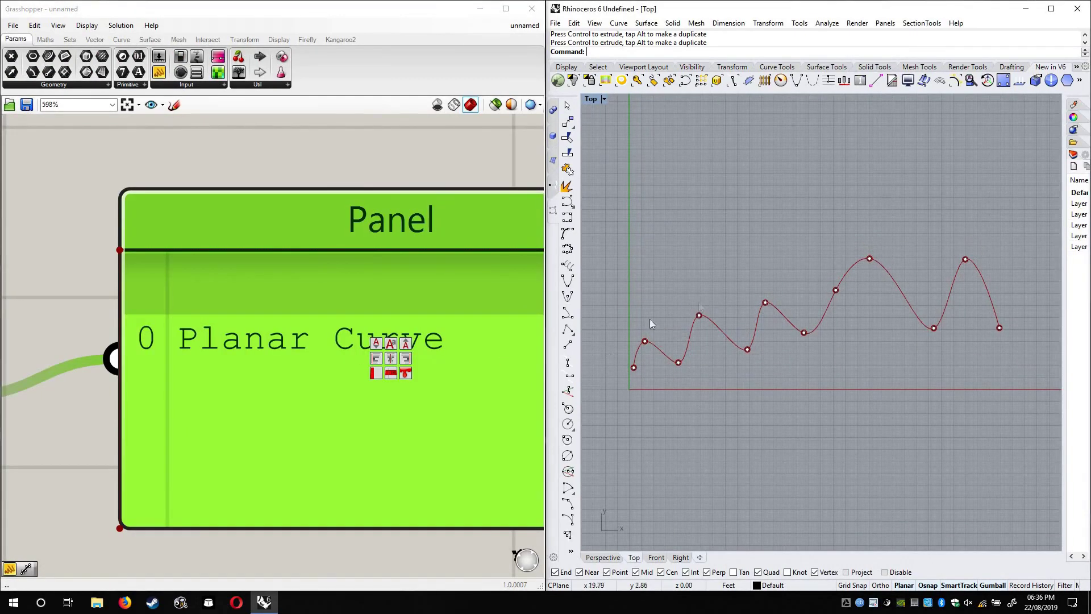
# Wire the Interpolate component's Length output into the Panel instead and read the curve length
pyautogui.click(274, 374)
pyautogui.scroll(-4, 274, 374)
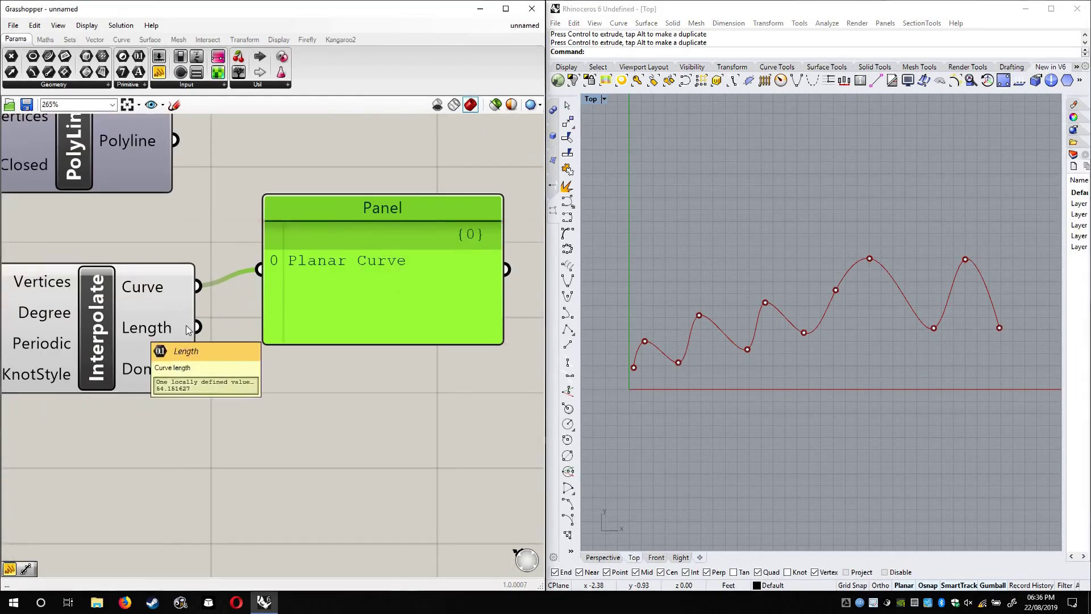
pyautogui.moveTo(250, 253); pyautogui.dragTo(340, 309)
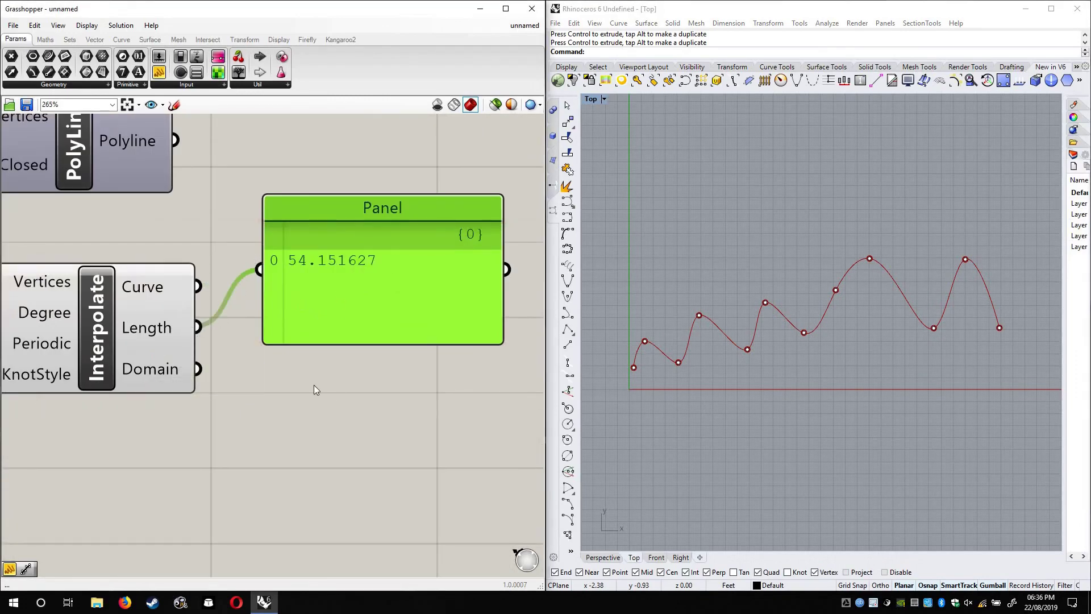
pyautogui.moveTo(283, 253); pyautogui.dragTo(295, 363)
pyautogui.scroll(3, 319, 378)
pyautogui.moveTo(387, 409); pyautogui.dragTo(350, 382, button='right')
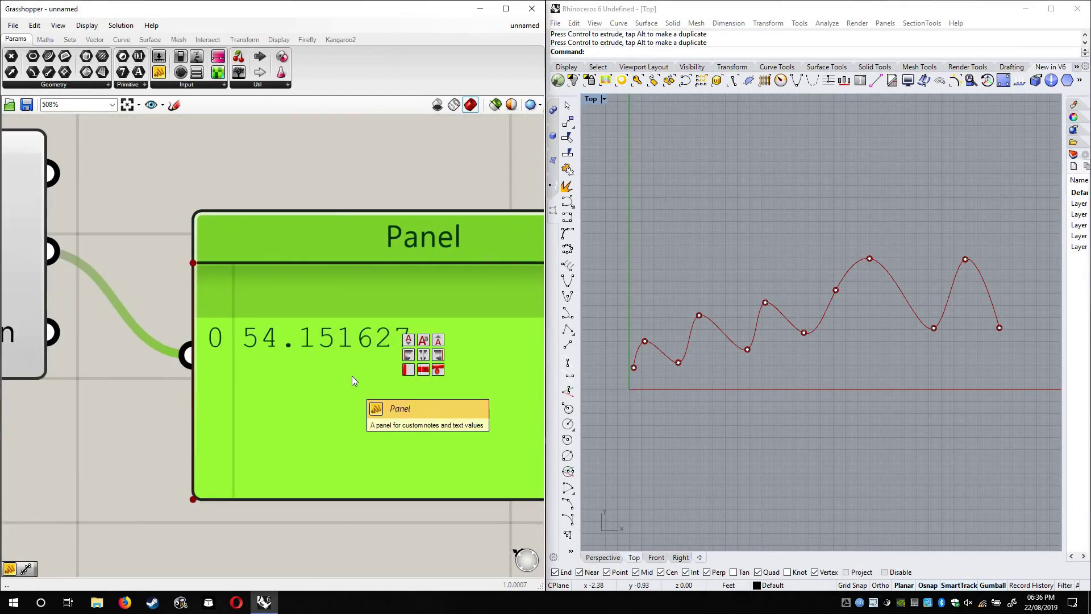
pyautogui.scroll(-2, 352, 376)
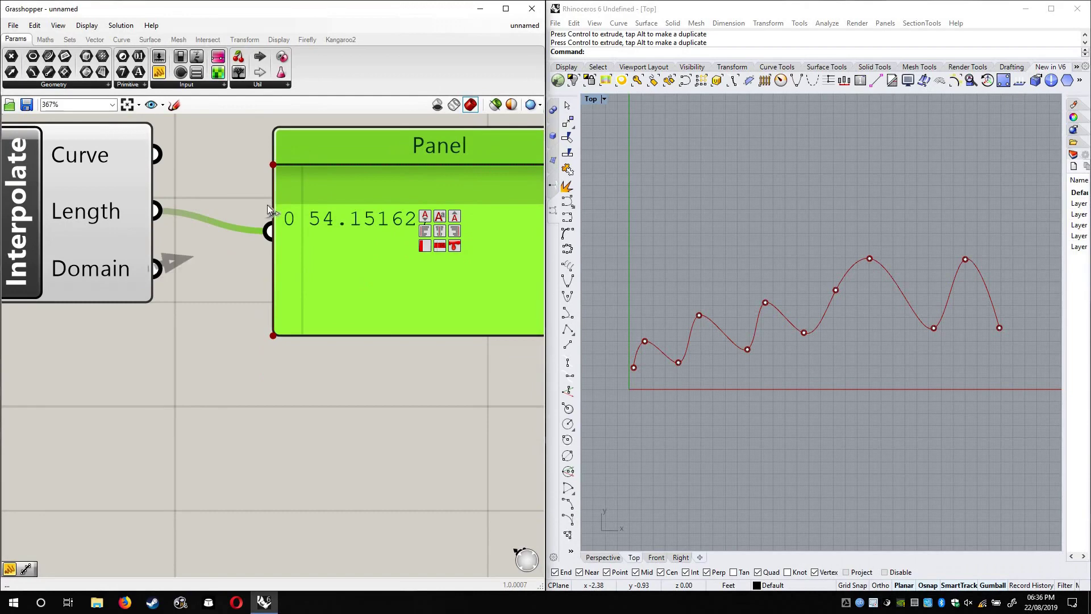
# Wire the Interpolate component's Domain output into the Panel to read the domain, and delete the Panel
pyautogui.moveTo(268, 230); pyautogui.dragTo(155, 268)
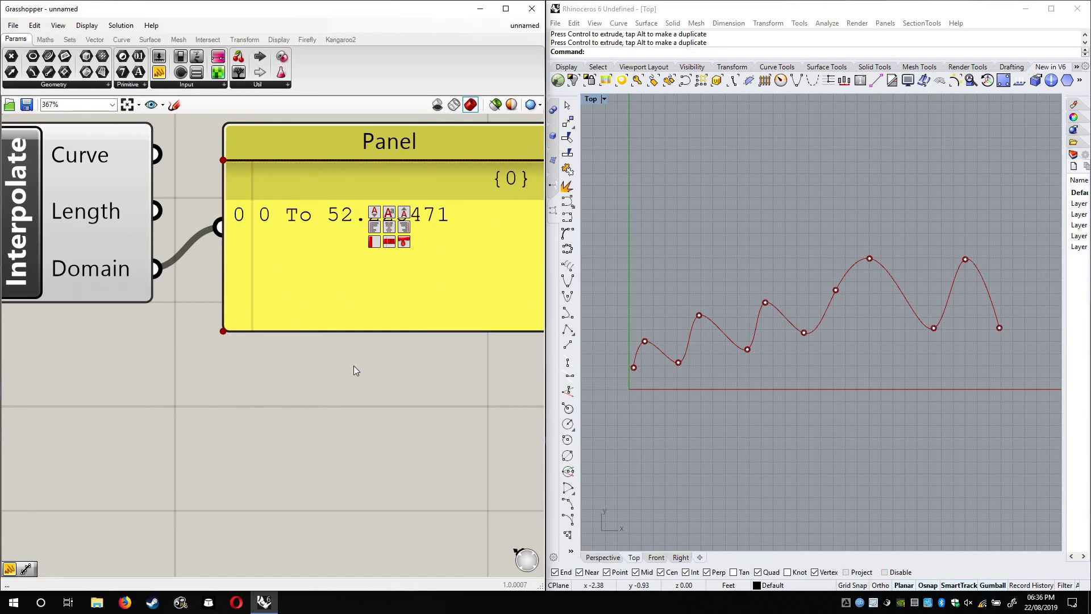
pyautogui.click(329, 311)
pyautogui.press('Delete')
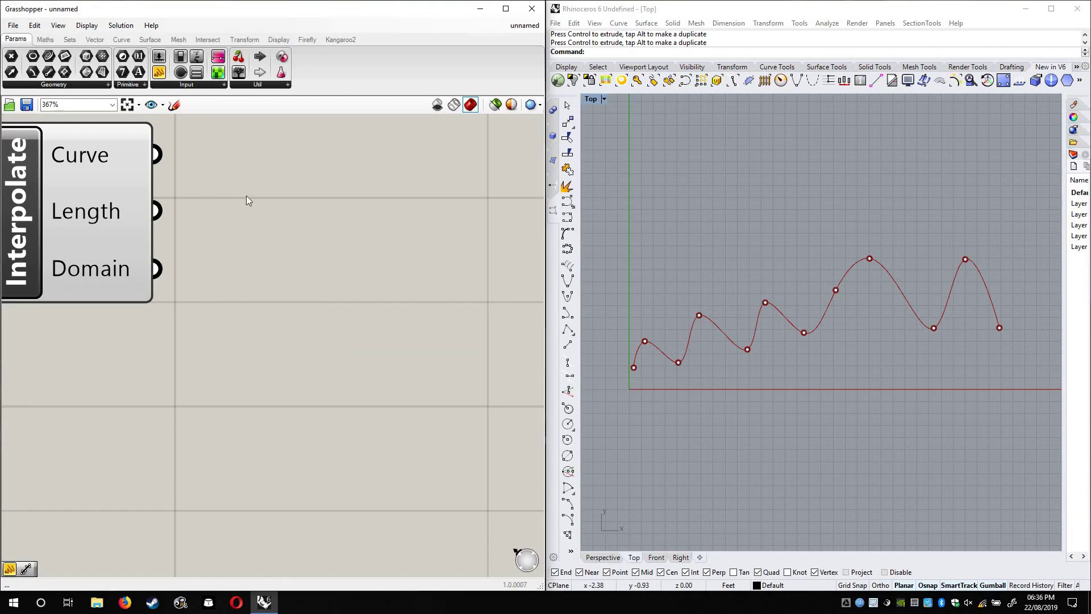
# Turn off the Interpolate component's preview and turn on the Fit Line component's preview
pyautogui.moveTo(217, 230); pyautogui.dragTo(424, 221, button='right')
pyautogui.scroll(-2, 411, 231)
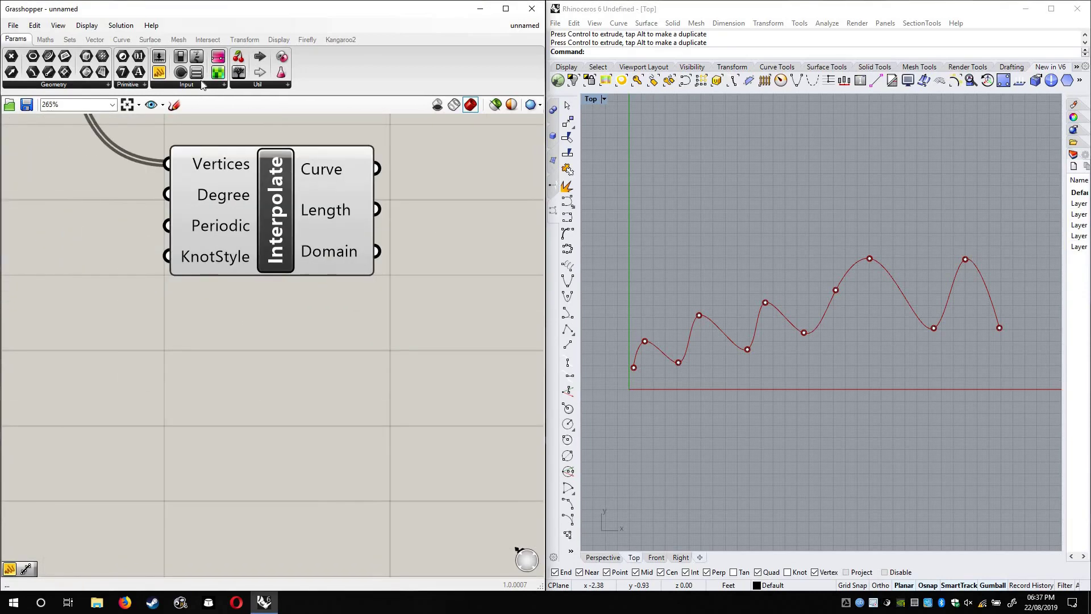
pyautogui.click(202, 85)
pyautogui.click(121, 39)
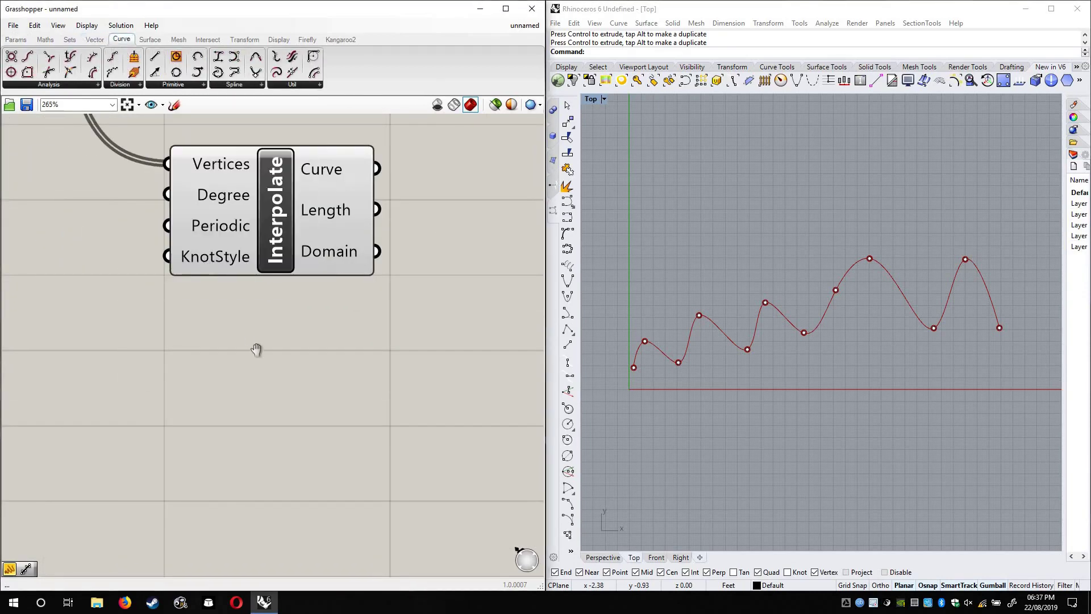
pyautogui.moveTo(256, 349); pyautogui.dragTo(302, 417, button='right')
pyautogui.scroll(-2, 301, 417)
pyautogui.moveTo(335, 315); pyautogui.dragTo(316, 414, button='right')
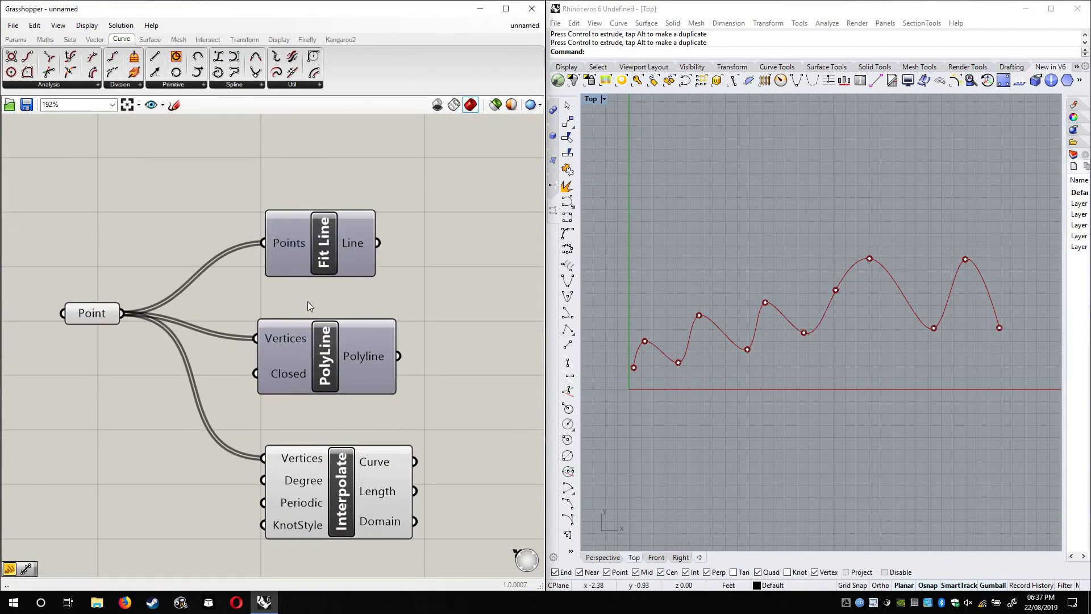
pyautogui.rightClick(339, 474)
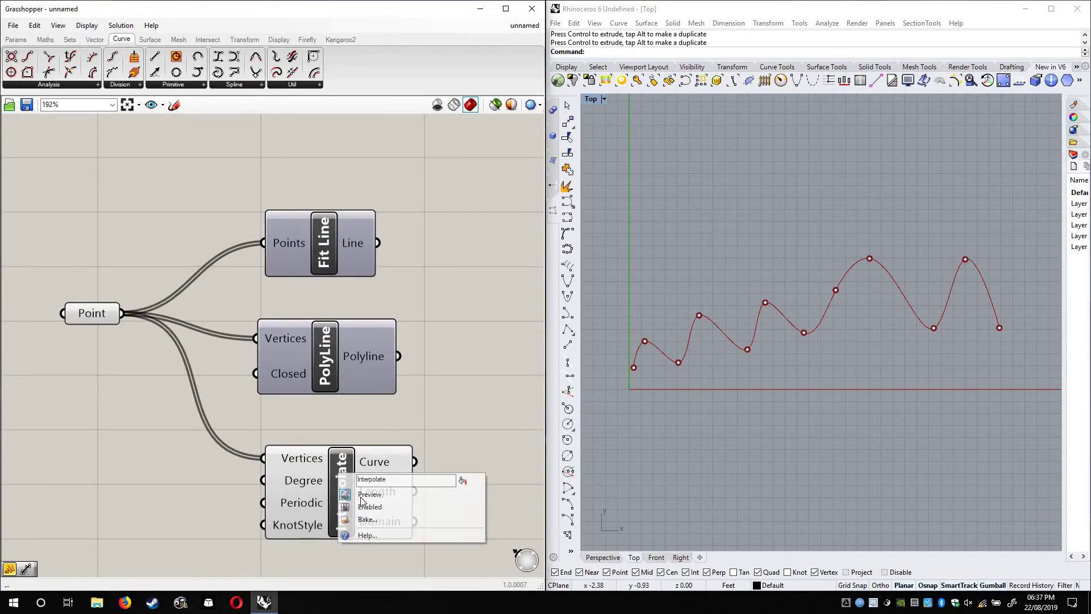
pyautogui.rightClick(322, 243)
pyautogui.click(363, 269)
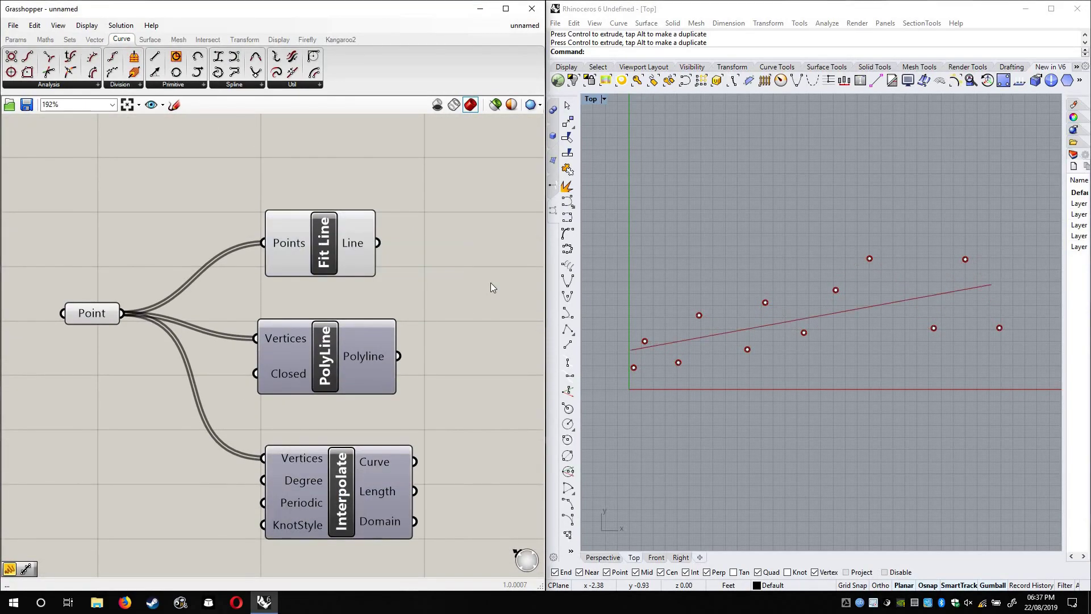
# Examine the Fit Line component and the Point parameter that feeds its Points input
pyautogui.scroll(4, 300, 227)
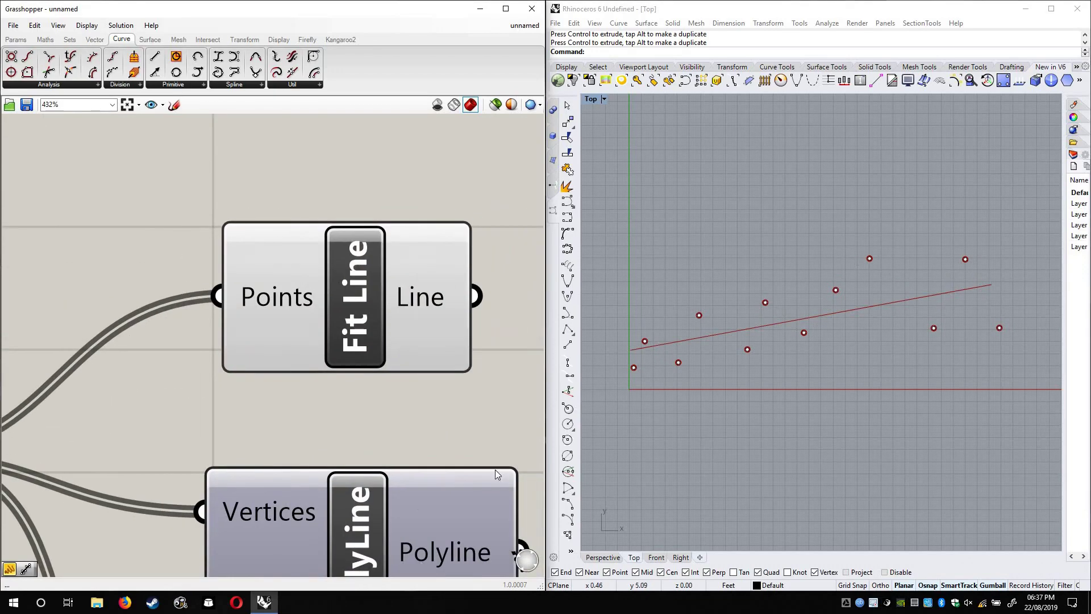
pyautogui.moveTo(395, 367)
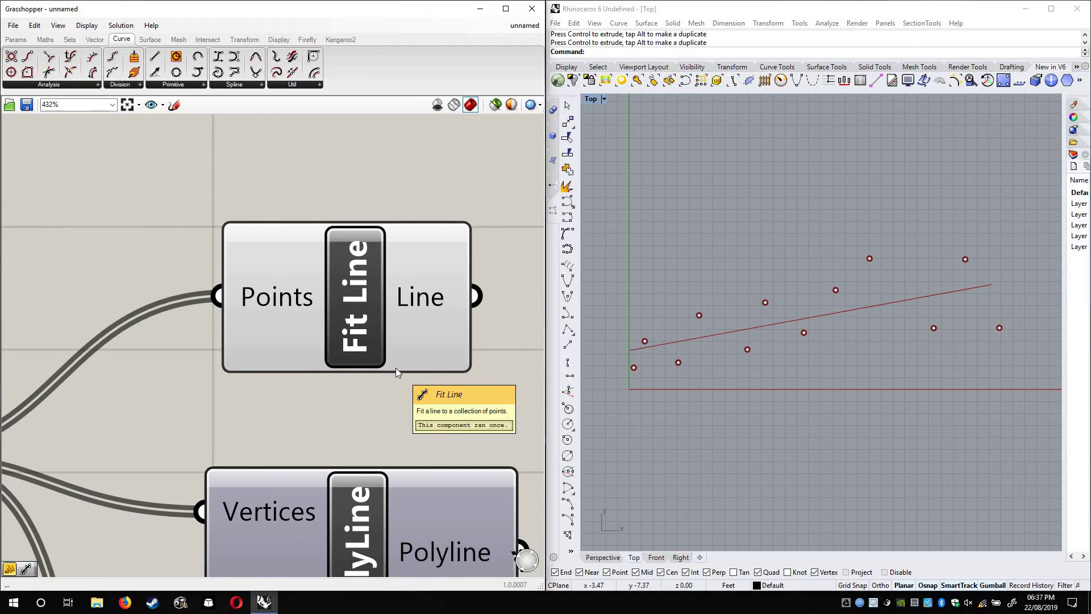
pyautogui.moveTo(96, 476); pyautogui.dragTo(473, 378, button='right')
pyautogui.scroll(3, 199, 342)
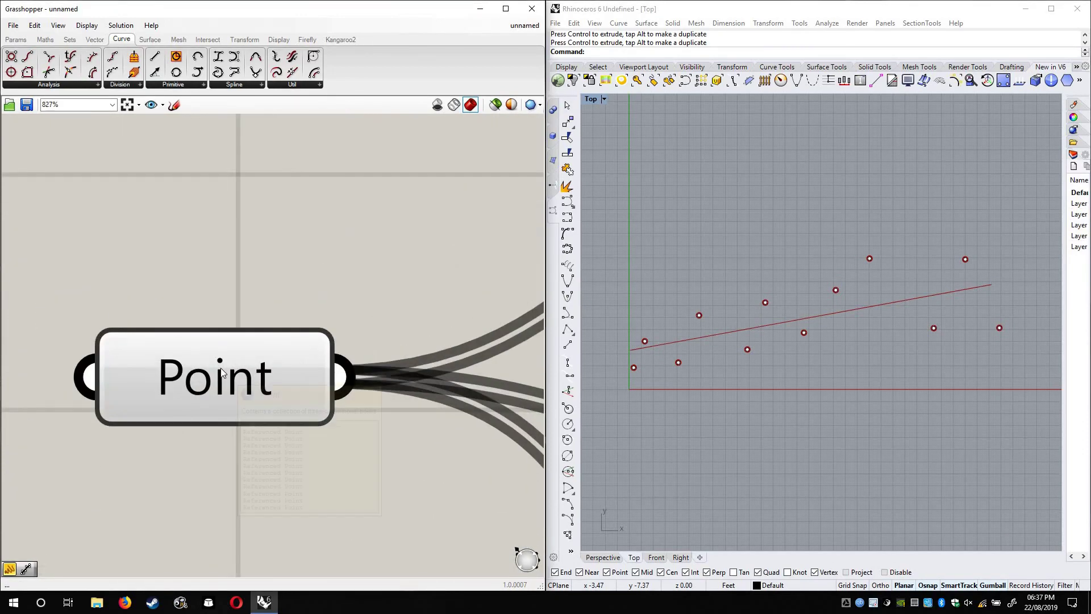
pyautogui.moveTo(222, 372)
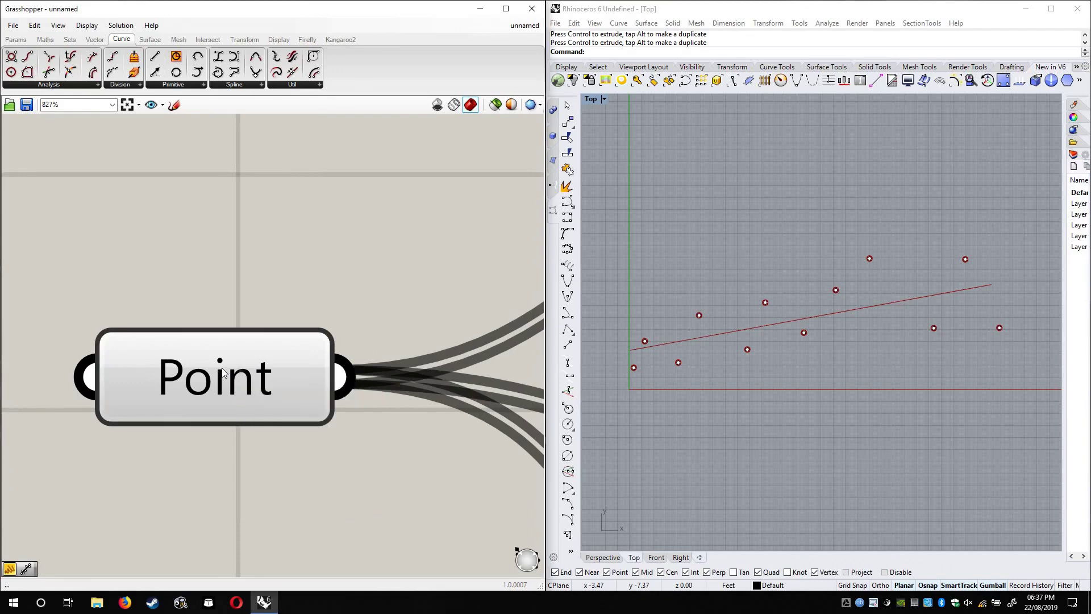
pyautogui.scroll(-3, 223, 370)
pyautogui.moveTo(409, 330); pyautogui.dragTo(93, 389, button='right')
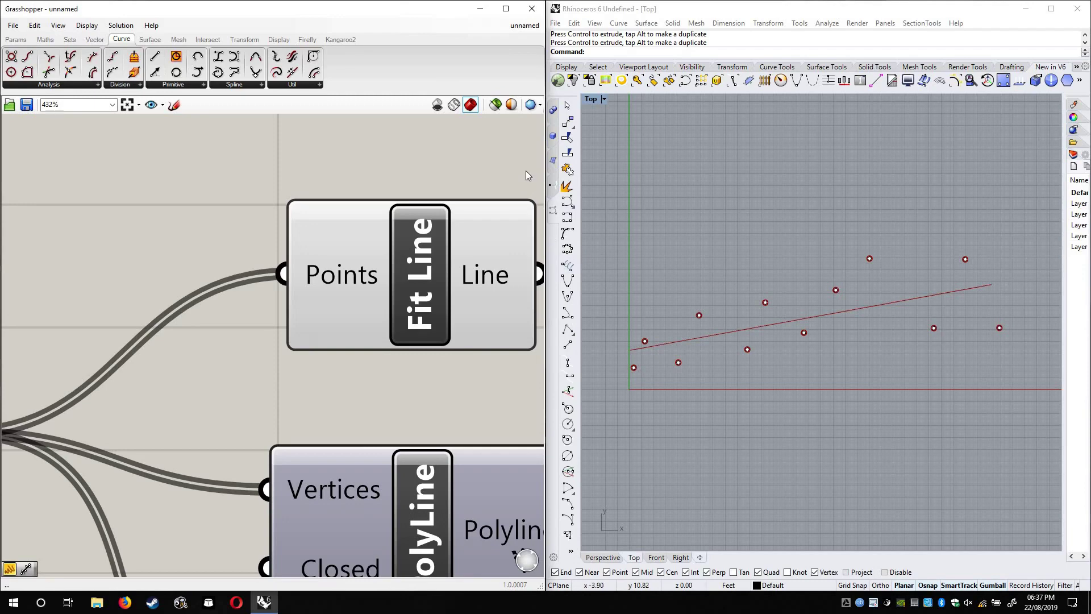
# Examine in the Top viewport how the fitted line runs between the referenced points, both close up and from afar
pyautogui.scroll(2, 465, 188)
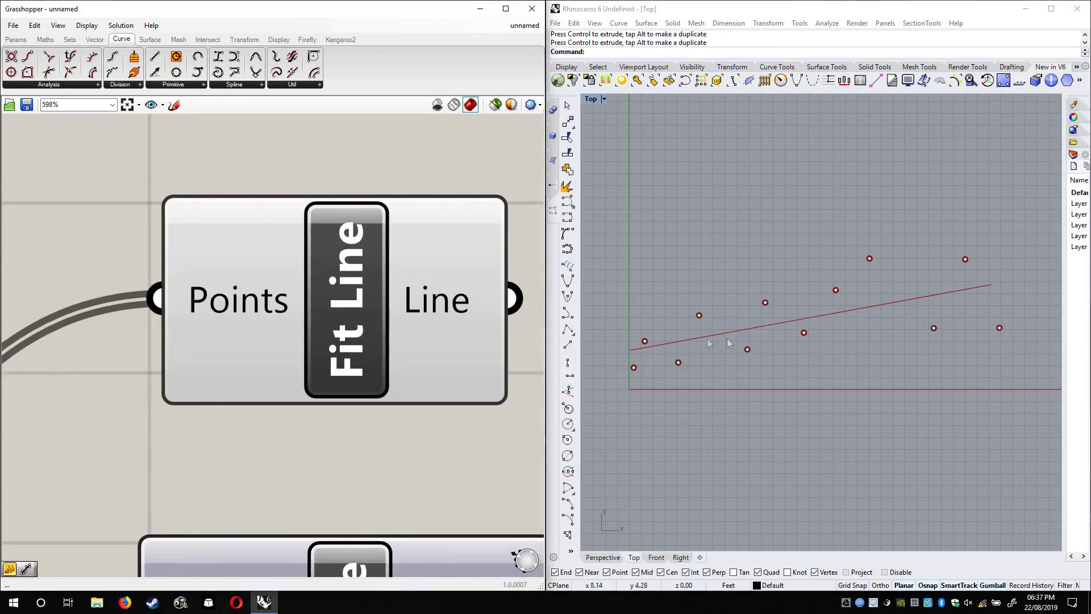
pyautogui.scroll(5, 750, 318)
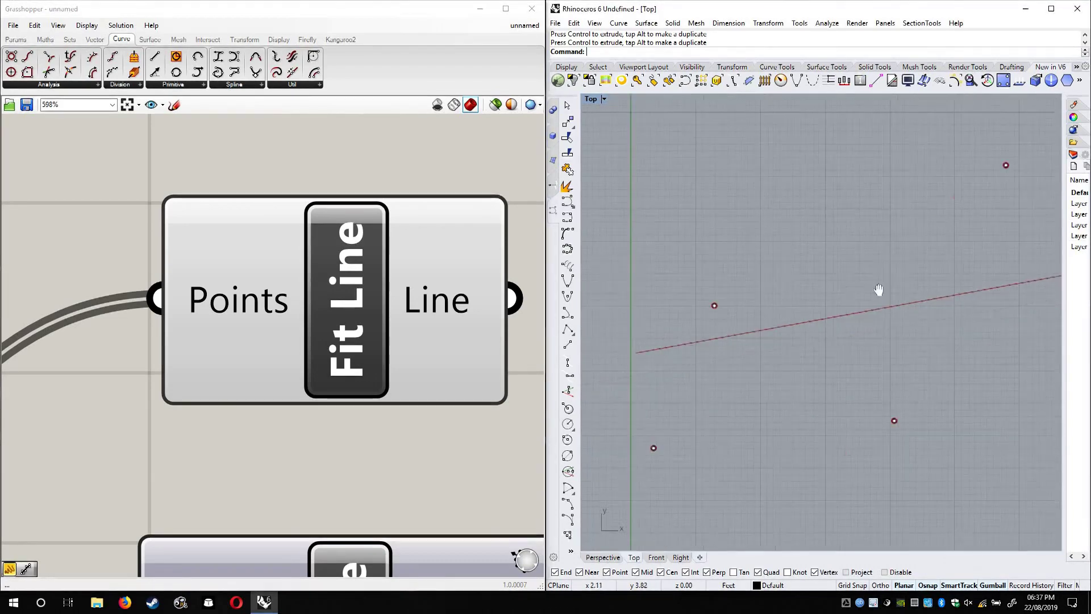
pyautogui.scroll(-9, 743, 274)
pyautogui.scroll(9, 859, 265)
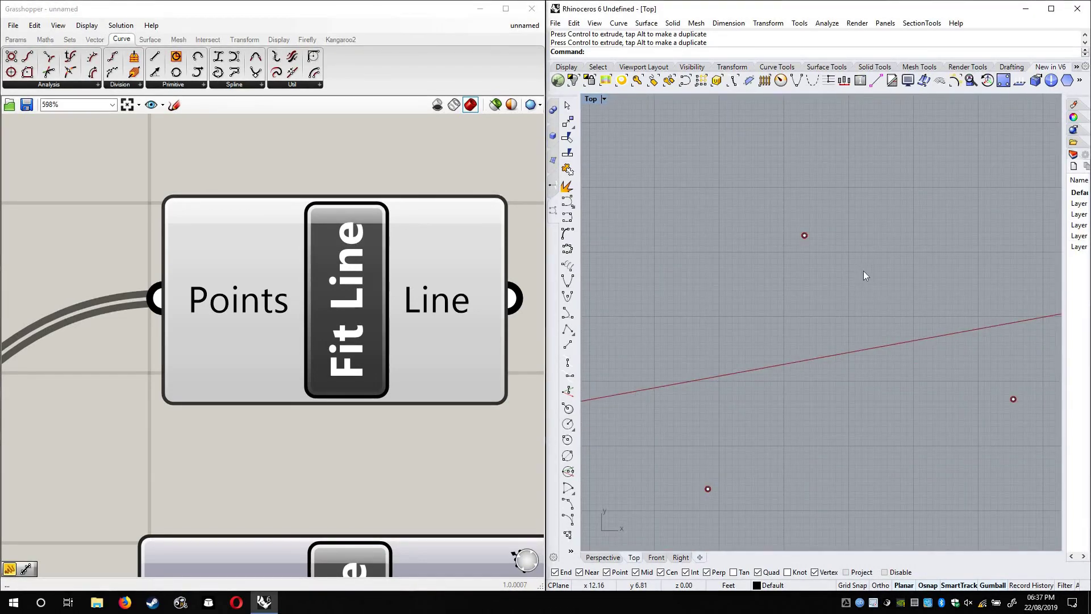
pyautogui.scroll(-10, 861, 281)
pyautogui.scroll(-10, 860, 281)
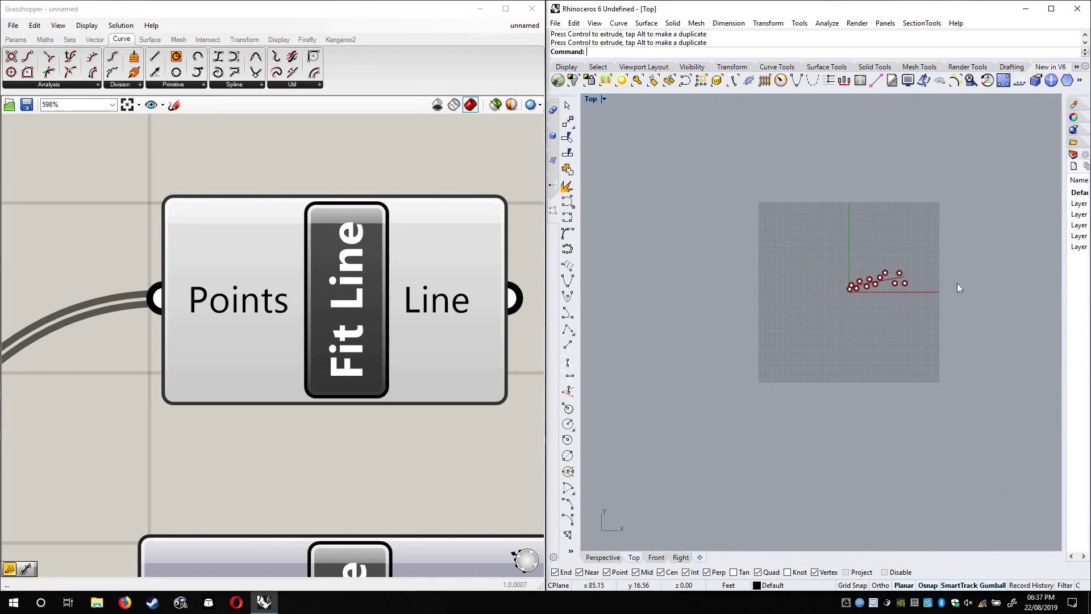
pyautogui.scroll(5, 949, 287)
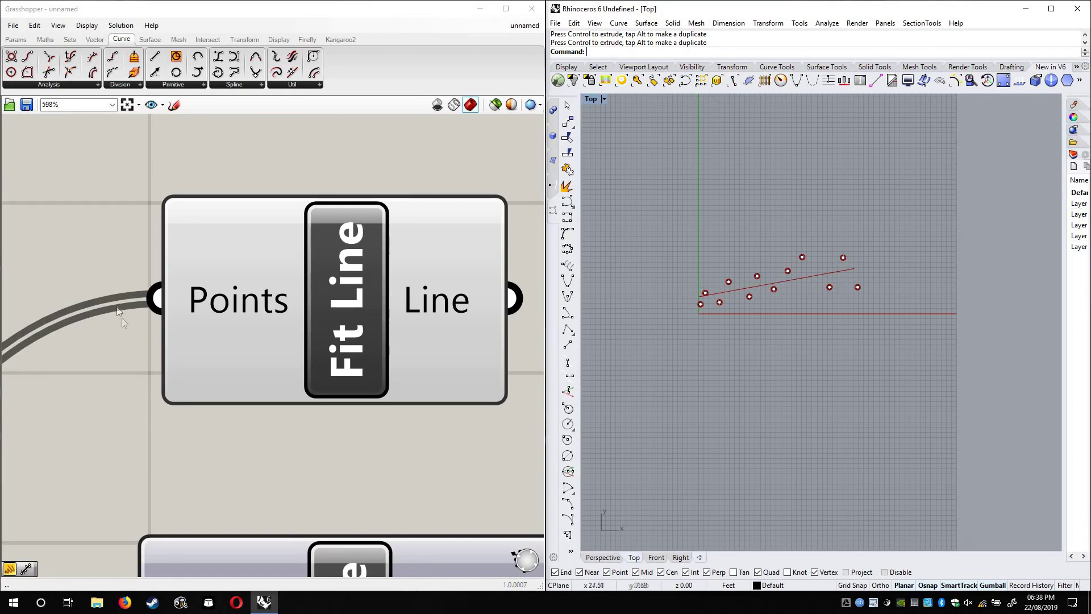
# Turn off the Fit Line component's preview
pyautogui.click(209, 224)
pyautogui.scroll(-3, 209, 224)
pyautogui.moveTo(321, 379); pyautogui.dragTo(418, 175, button='right')
pyautogui.scroll(-2, 410, 237)
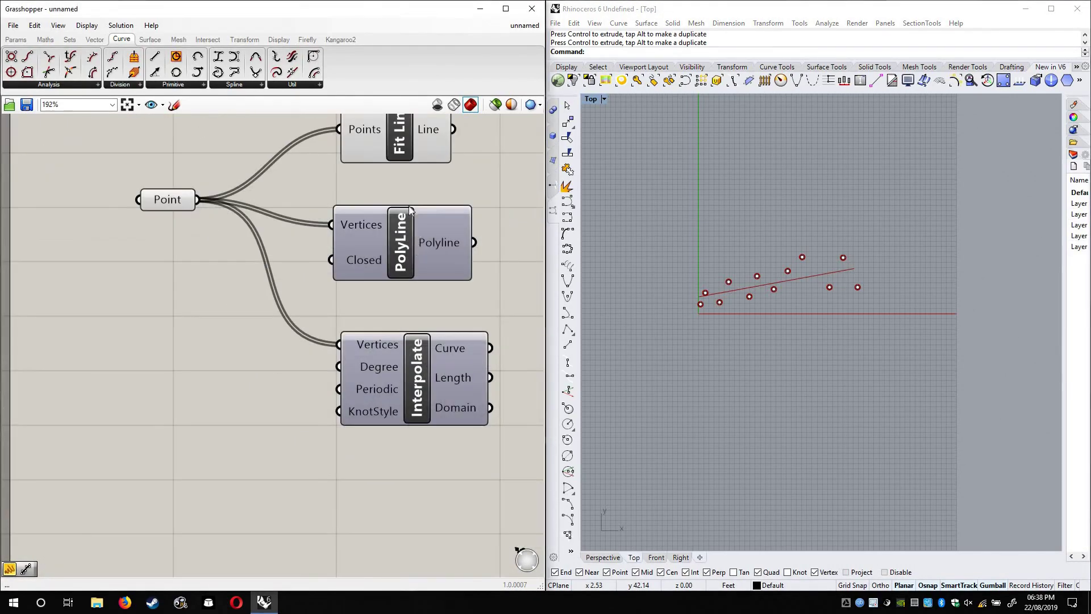
pyautogui.moveTo(411, 129); pyautogui.dragTo(408, 206, button='right')
pyautogui.rightClick(414, 219)
pyautogui.click(432, 241)
# Turn on the PolyLine component's preview to look at the polyline, and switch it off again
pyautogui.rightClick(406, 324)
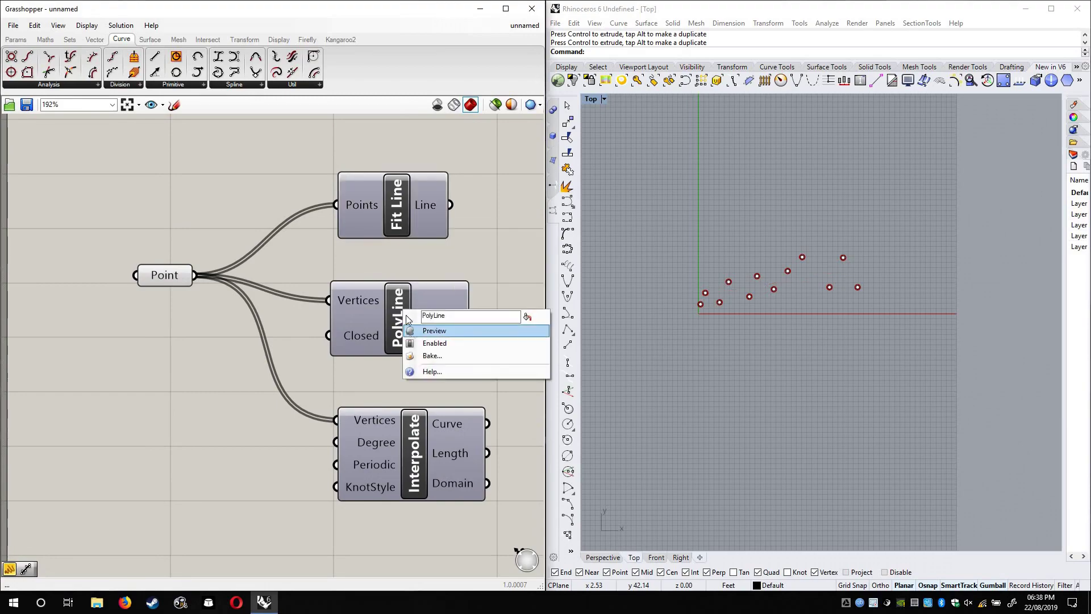
pyautogui.click(438, 336)
pyautogui.rightClick(407, 324)
# Move the PolyLine and Interpolate components up on the canvas so they sit close together below Fit Line
pyautogui.moveTo(429, 362); pyautogui.dragTo(433, 291, button='right')
pyautogui.moveTo(417, 356); pyautogui.dragTo(401, 326)
pyautogui.click(426, 297)
pyautogui.moveTo(401, 227); pyautogui.dragTo(406, 196)
pyautogui.moveTo(401, 329); pyautogui.dragTo(413, 285)
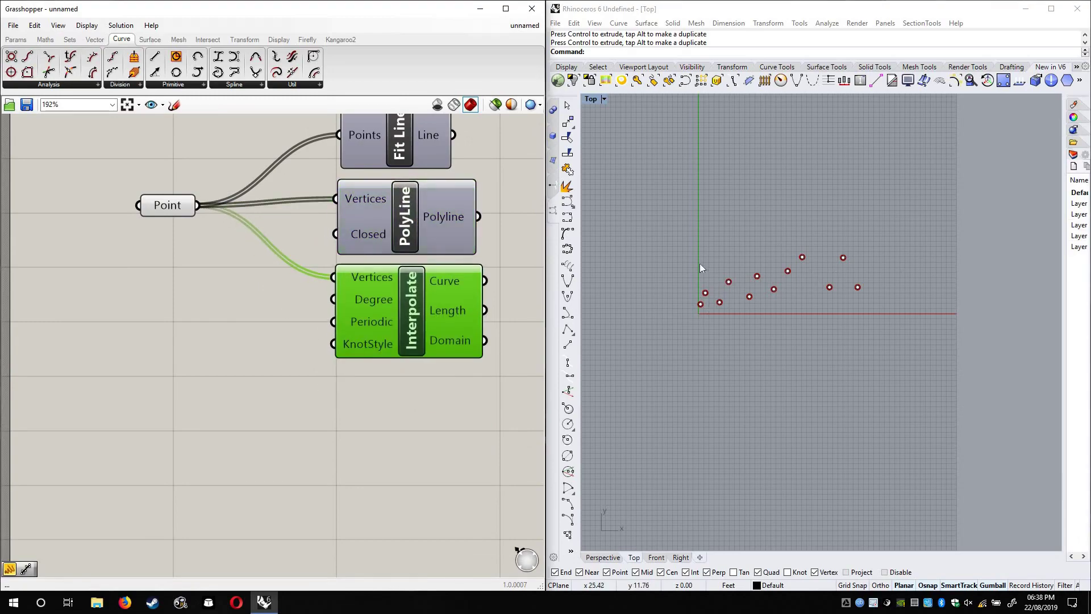
pyautogui.scroll(3, 700, 263)
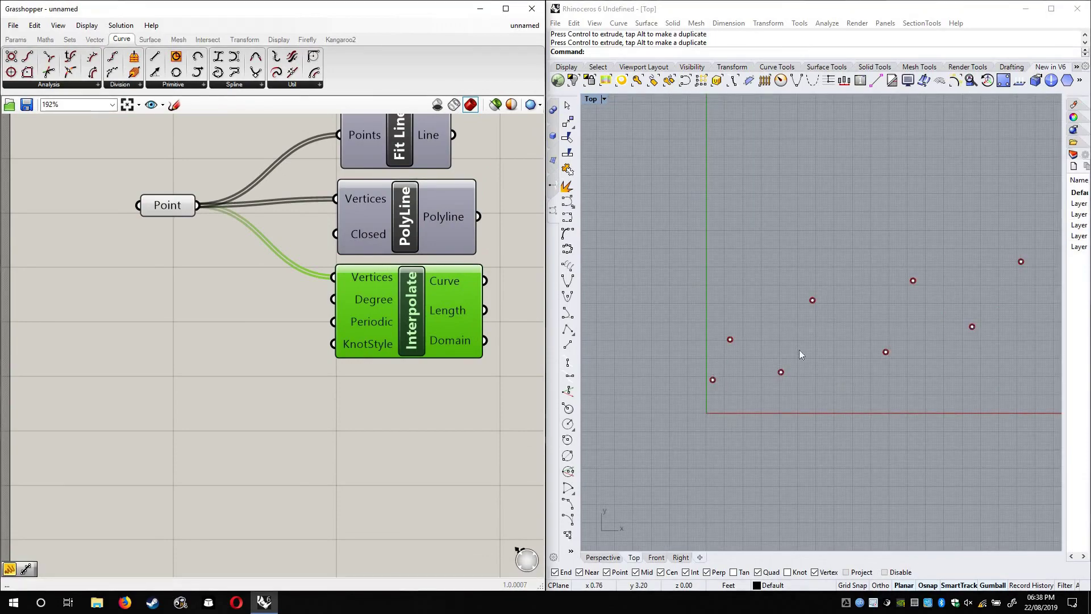
pyautogui.click(223, 85)
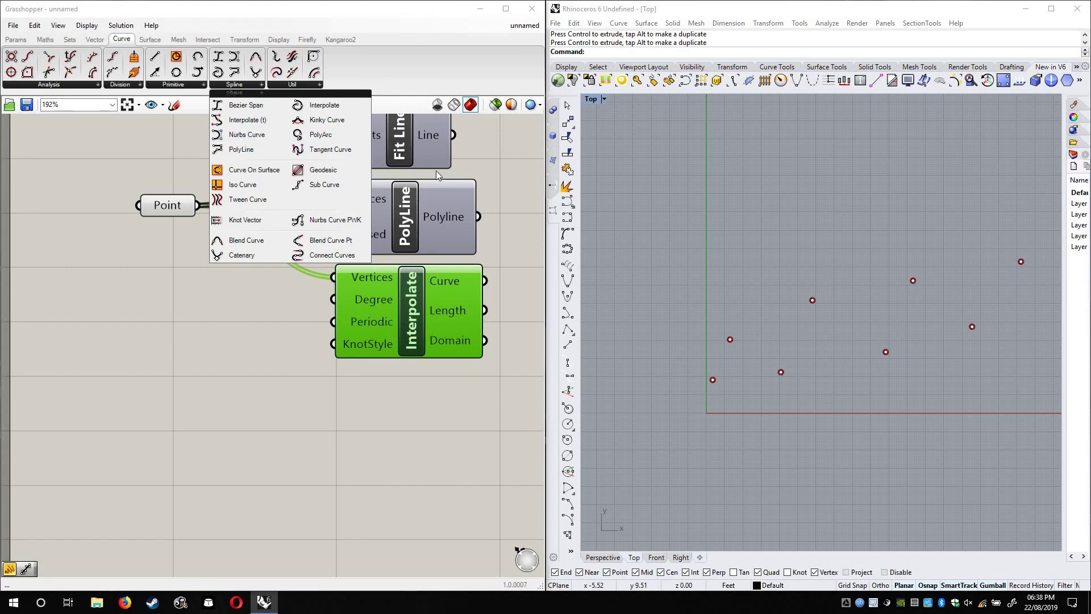
pyautogui.click(414, 414)
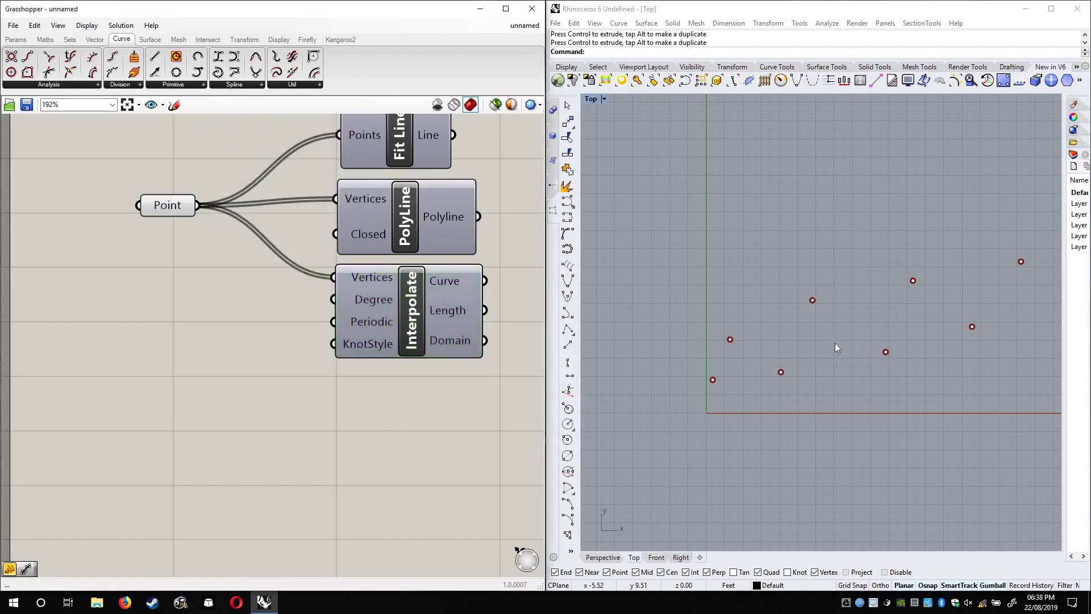
# Turn on the PolyLine component's preview and bring the whole polyline into view in the Top viewport
pyautogui.scroll(-3, 768, 356)
pyautogui.moveTo(325, 230); pyautogui.dragTo(285, 245, button='right')
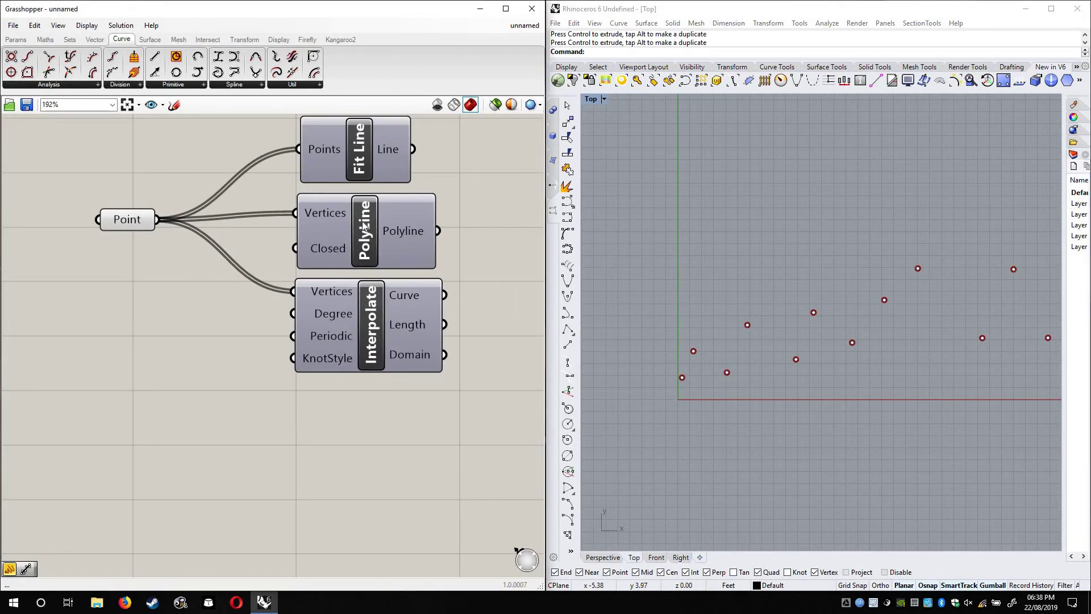
pyautogui.rightClick(364, 225)
pyautogui.click(368, 243)
pyautogui.moveTo(864, 346); pyautogui.dragTo(820, 349, button='right')
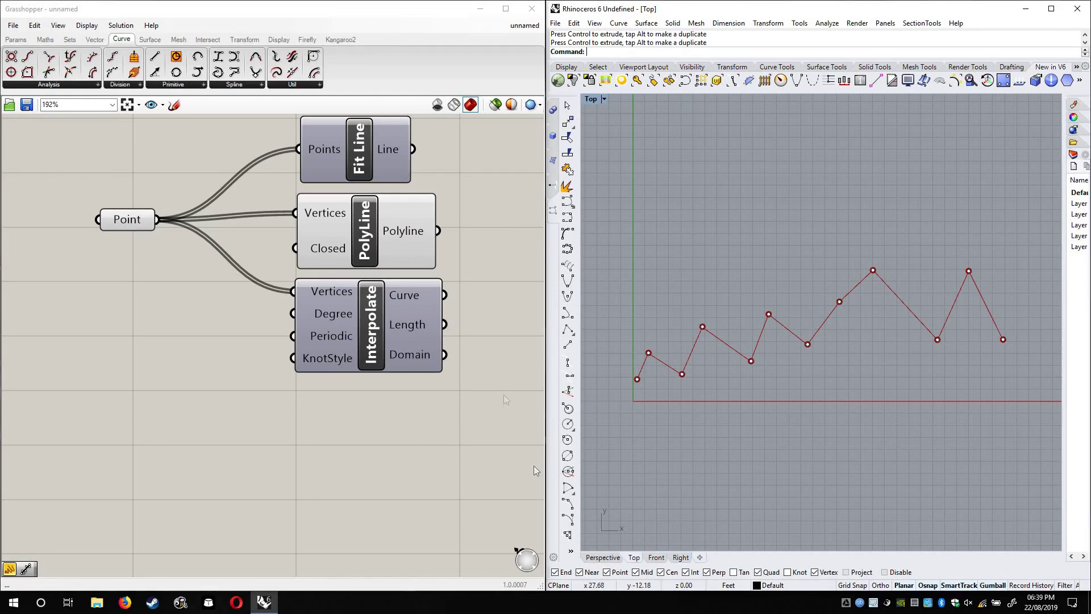
# Add a Panel to the canvas and wire the Point parameter's output into it
pyautogui.click(15, 39)
pyautogui.moveTo(159, 72); pyautogui.dragTo(240, 427)
pyautogui.moveTo(161, 221); pyautogui.dragTo(150, 422)
pyautogui.moveTo(238, 398); pyautogui.dragTo(272, 264)
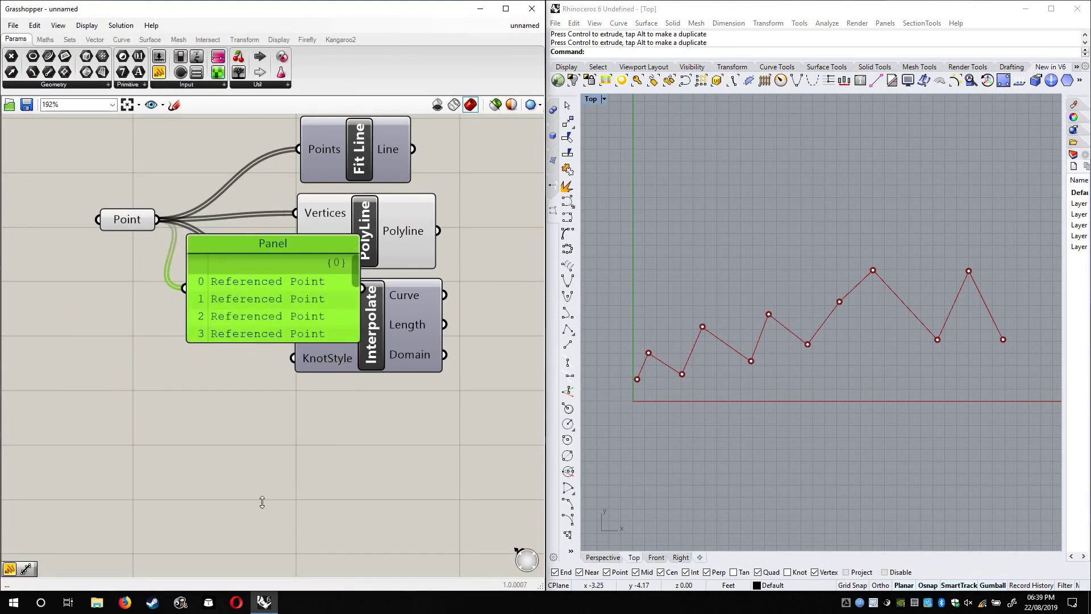
# Make the panel taller, place it below the curve components, and shift Fit Line, PolyLine and Interpolate away from the Point parameter
pyautogui.moveTo(262, 502); pyautogui.dragTo(262, 537)
pyautogui.moveTo(297, 346); pyautogui.dragTo(282, 480)
pyautogui.moveTo(396, 331); pyautogui.dragTo(445, 332)
pyautogui.moveTo(342, 227); pyautogui.dragTo(390, 226)
pyautogui.moveTo(364, 162); pyautogui.dragTo(414, 167)
pyautogui.click(361, 421)
# Read the panel's indexed list of points, add a Construct Point component below the panel and duplicate it
pyautogui.moveTo(219, 313); pyautogui.dragTo(237, 152, button='right')
pyautogui.scroll(2, 261, 252)
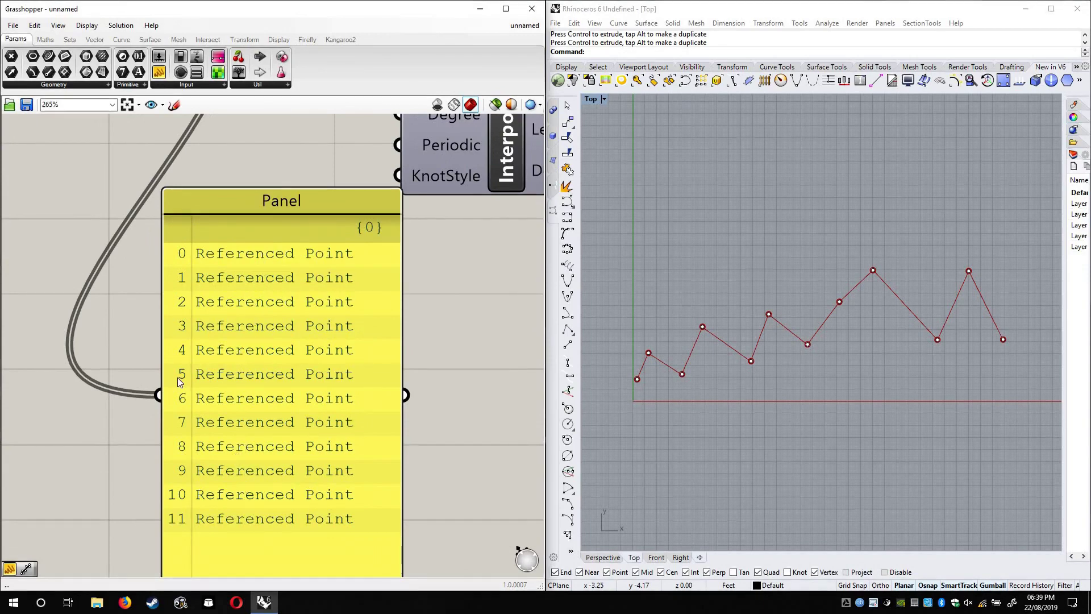
pyautogui.moveTo(175, 518); pyautogui.dragTo(171, 387, button='right')
pyautogui.moveTo(241, 386); pyautogui.dragTo(241, 417, button='right')
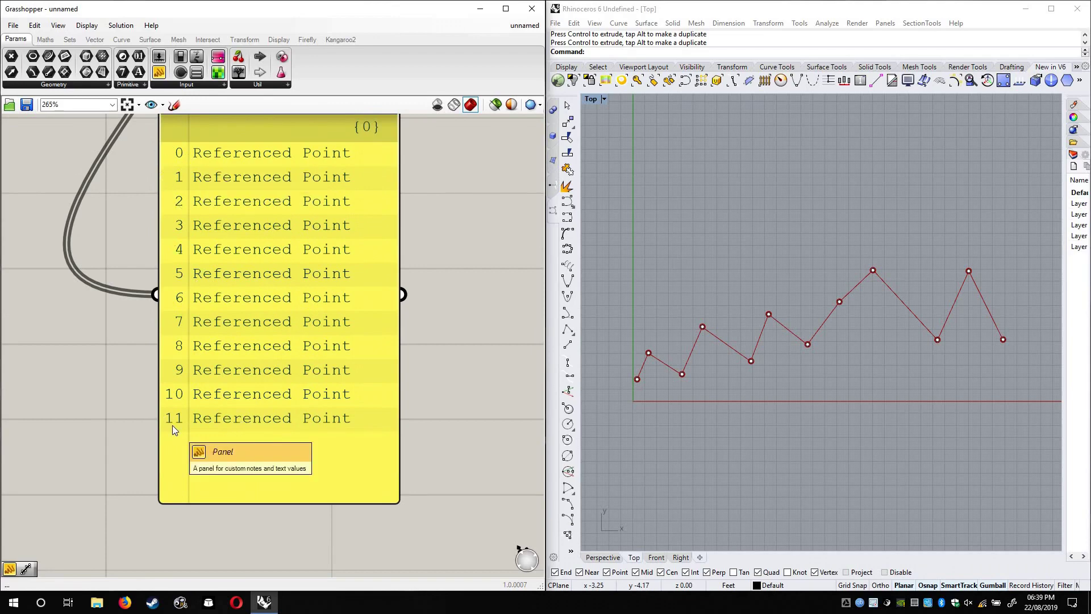
pyautogui.scroll(-3, 248, 439)
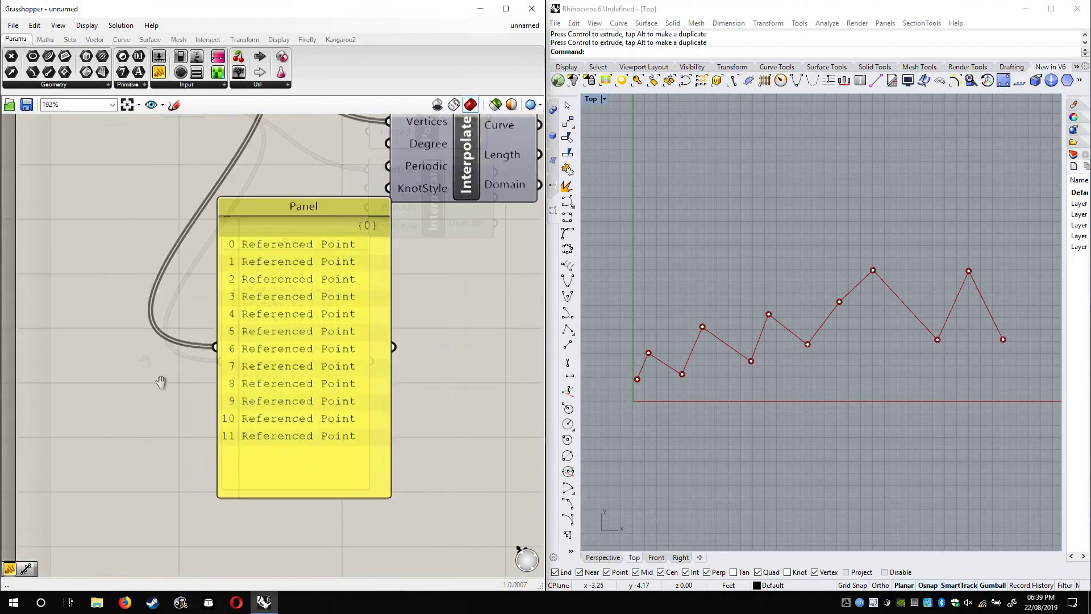
pyautogui.moveTo(346, 465); pyautogui.dragTo(237, 317, button='right')
pyautogui.doubleClick(249, 405)
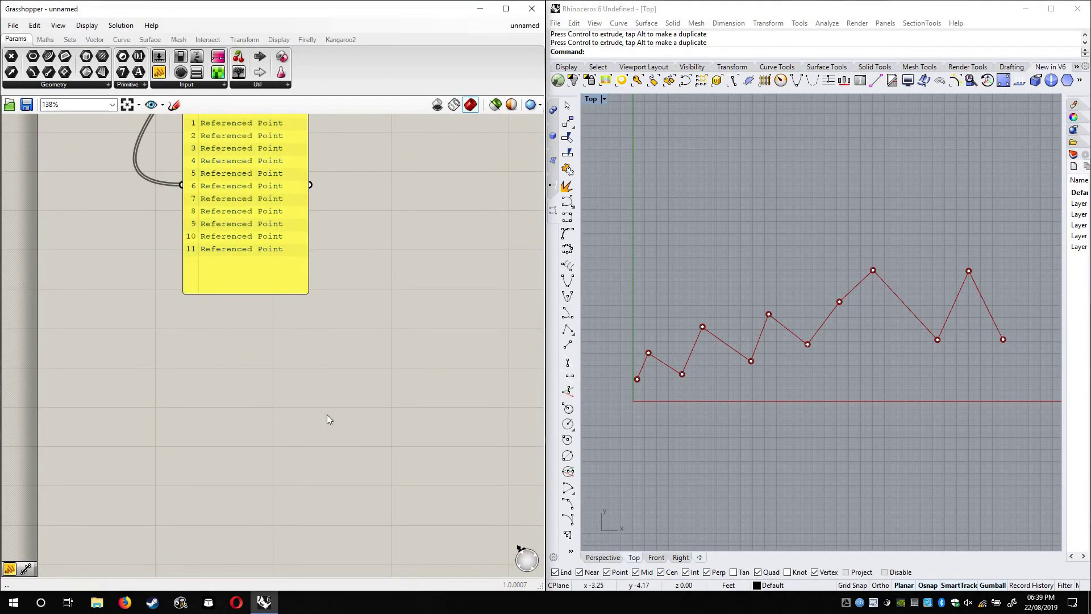
pyautogui.write('constru')
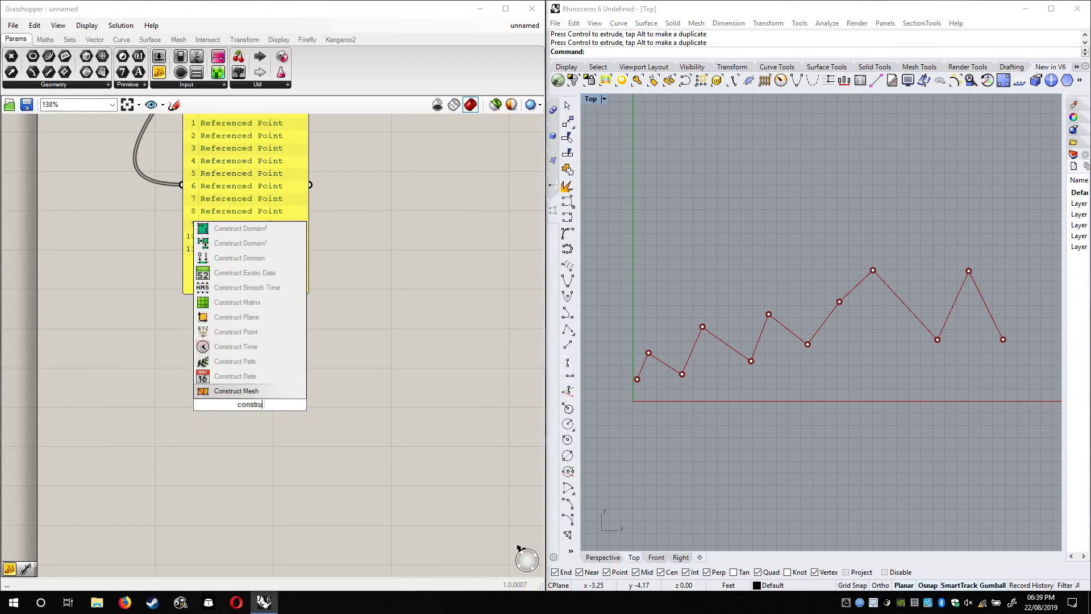
pyautogui.write('ct point')
pyautogui.press('Return')
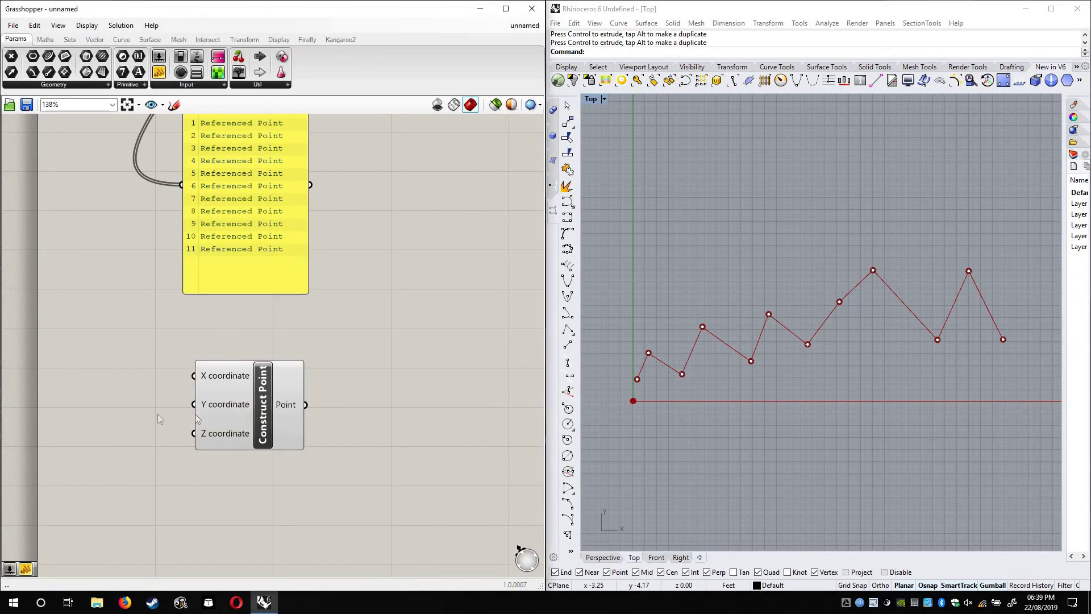
pyautogui.click(238, 404)
pyautogui.hotkey('ctrl', 'c')
pyautogui.hotkey('ctrl', 'v')
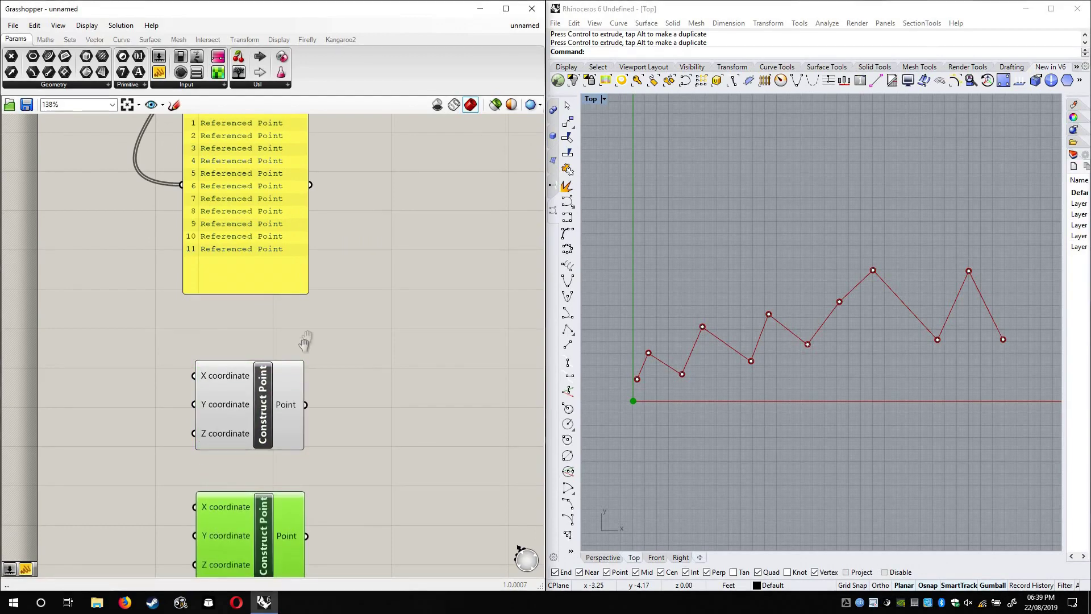
# Add a number slider ranging from 0 to 10 and move both Construct Point components farther away from it
pyautogui.moveTo(304, 344); pyautogui.dragTo(285, 220, button='right')
pyautogui.click(101, 278)
pyautogui.doubleClick(102, 278)
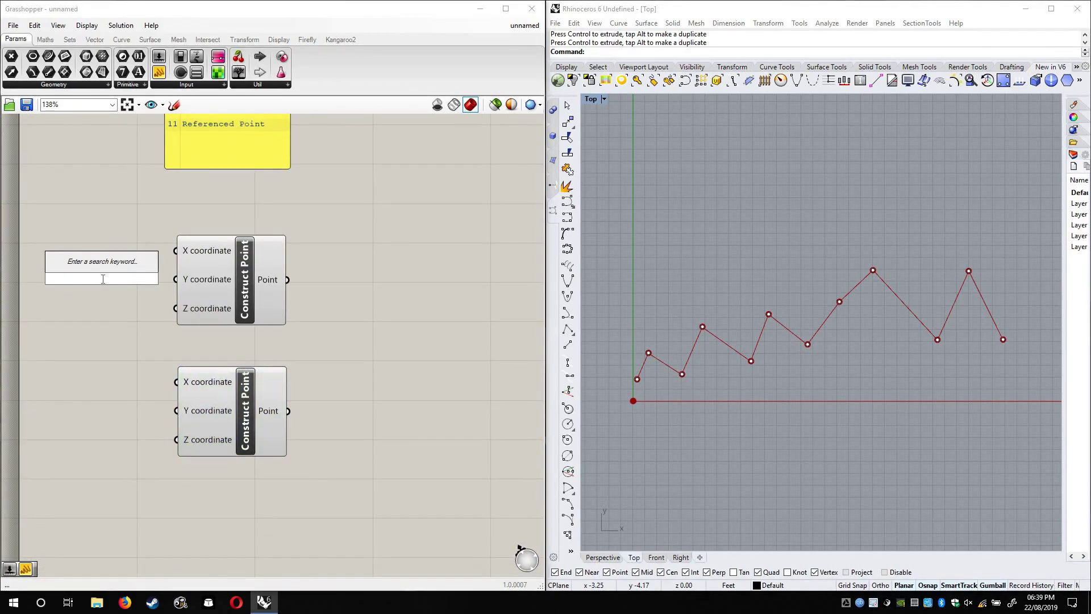
pyautogui.write('0<10')
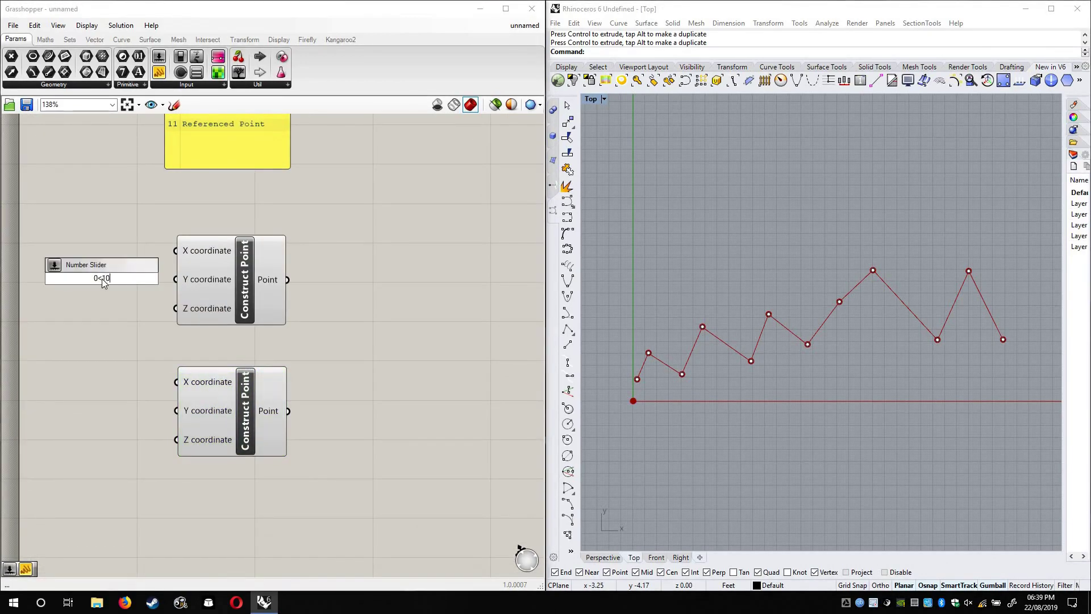
pyautogui.press('Return')
pyautogui.moveTo(354, 466); pyautogui.dragTo(404, 258)
pyautogui.click(205, 275)
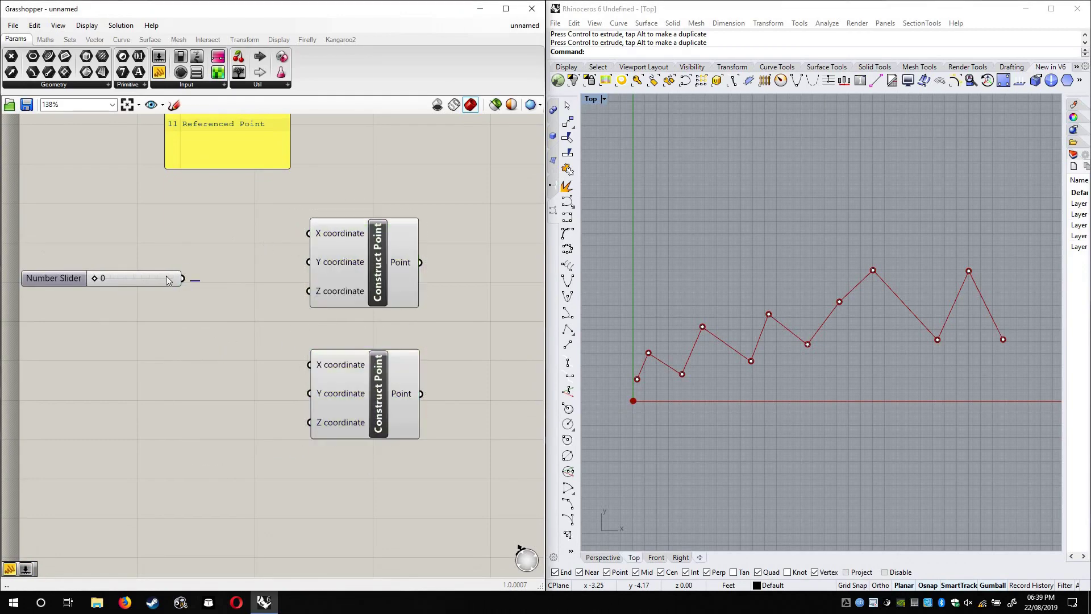
# Duplicate the slider until there are four, and wire one to each X and Y coordinate of both Construct Point components
pyautogui.moveTo(308, 233); pyautogui.dragTo(310, 263)
pyautogui.click(147, 278)
pyautogui.hotkey('ctrl', 'c')
pyautogui.hotkey('ctrl', 'v')
pyautogui.moveTo(138, 329); pyautogui.dragTo(125, 409)
pyautogui.moveTo(308, 364); pyautogui.dragTo(308, 393)
pyautogui.hotkey('ctrl', 'v')
pyautogui.moveTo(405, 247); pyautogui.dragTo(435, 244)
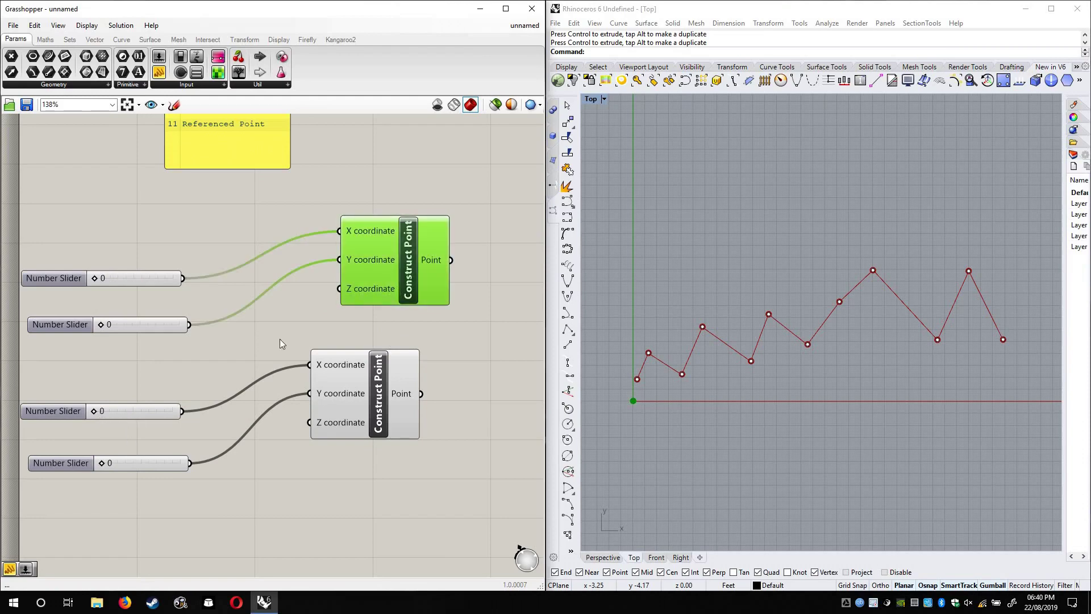
# Set the first Construct Point's X coordinate to 4 and the second one's X and Y coordinates to 10
pyautogui.moveTo(139, 275); pyautogui.dragTo(126, 278)
pyautogui.click(384, 406)
pyautogui.moveTo(98, 410); pyautogui.dragTo(266, 406)
pyautogui.moveTo(106, 462); pyautogui.dragTo(193, 455)
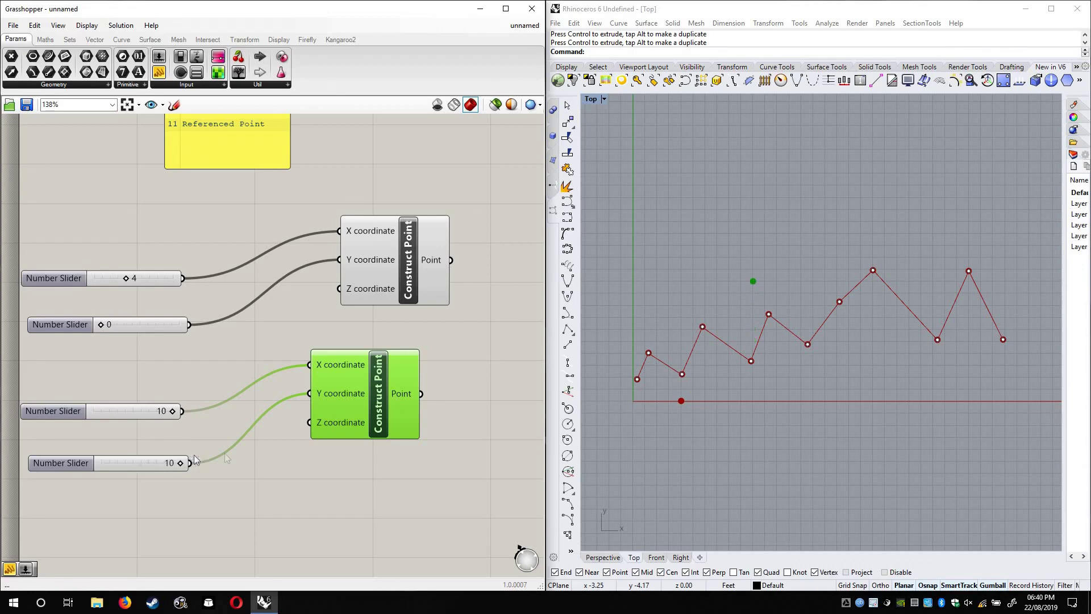
# Examine which viewport point belongs to each Construct Point component and compare them with the panel's list of referenced points
pyautogui.click(390, 260)
pyautogui.click(367, 404)
pyautogui.moveTo(295, 280); pyautogui.dragTo(207, 327, button='right')
pyautogui.scroll(-3, 292, 289)
pyautogui.moveTo(92, 270); pyautogui.dragTo(365, 477)
pyautogui.scroll(5, 263, 284)
pyautogui.click(263, 285)
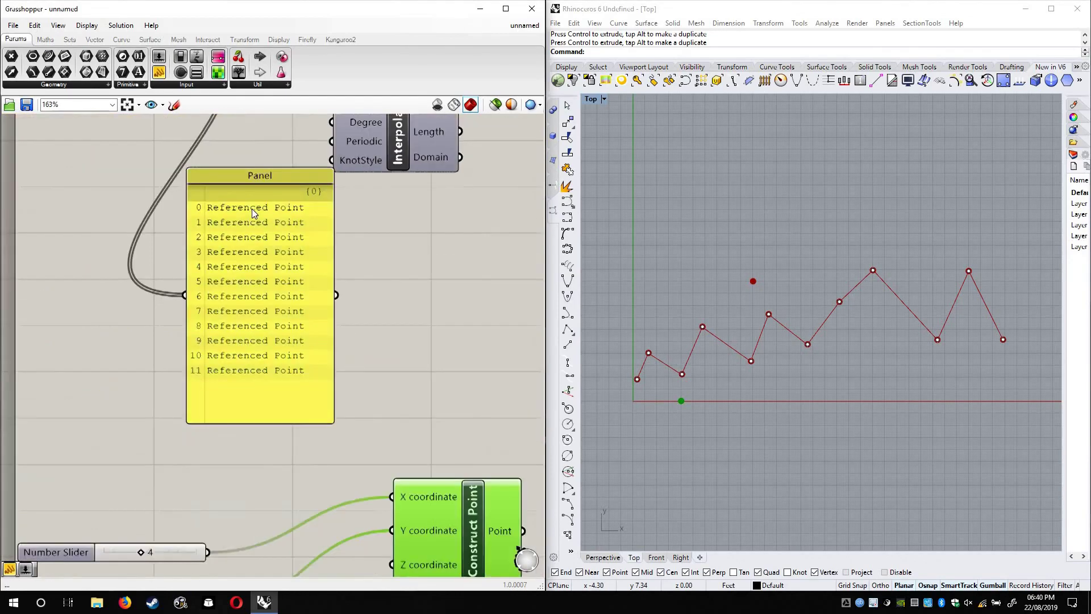
pyautogui.click(251, 209)
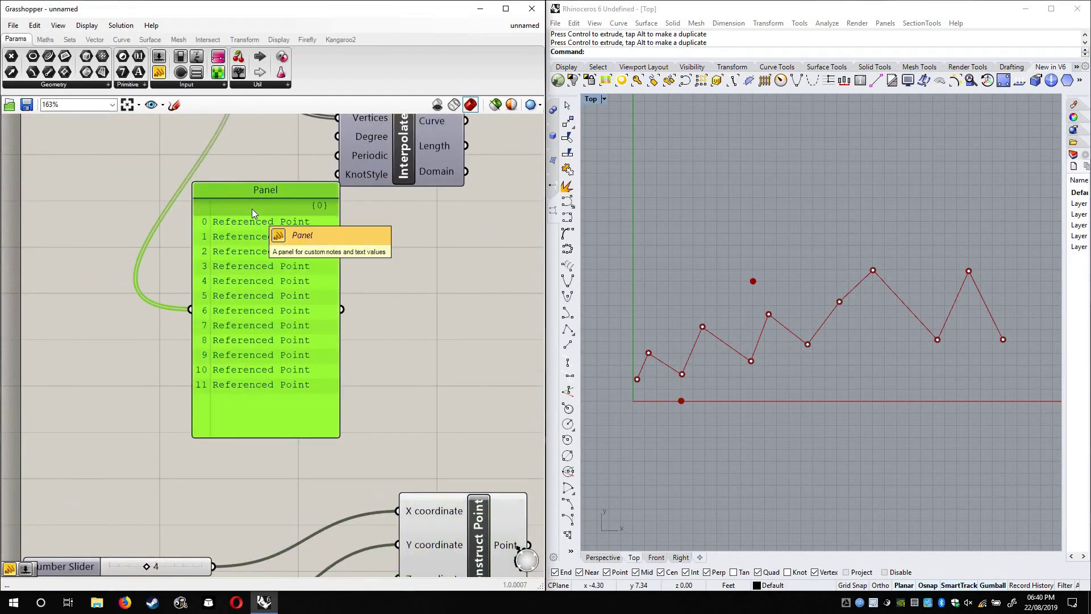
pyautogui.moveTo(442, 572); pyautogui.dragTo(375, 355, button='right')
pyautogui.click(375, 354)
pyautogui.scroll(-3, 387, 397)
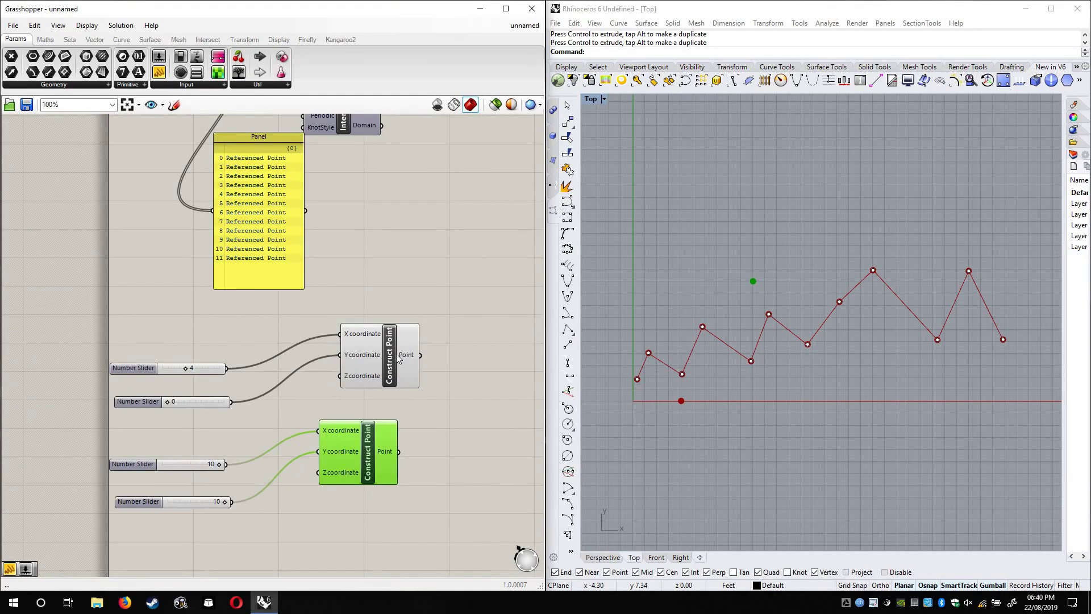
pyautogui.moveTo(238, 265); pyautogui.dragTo(281, 422, button='right')
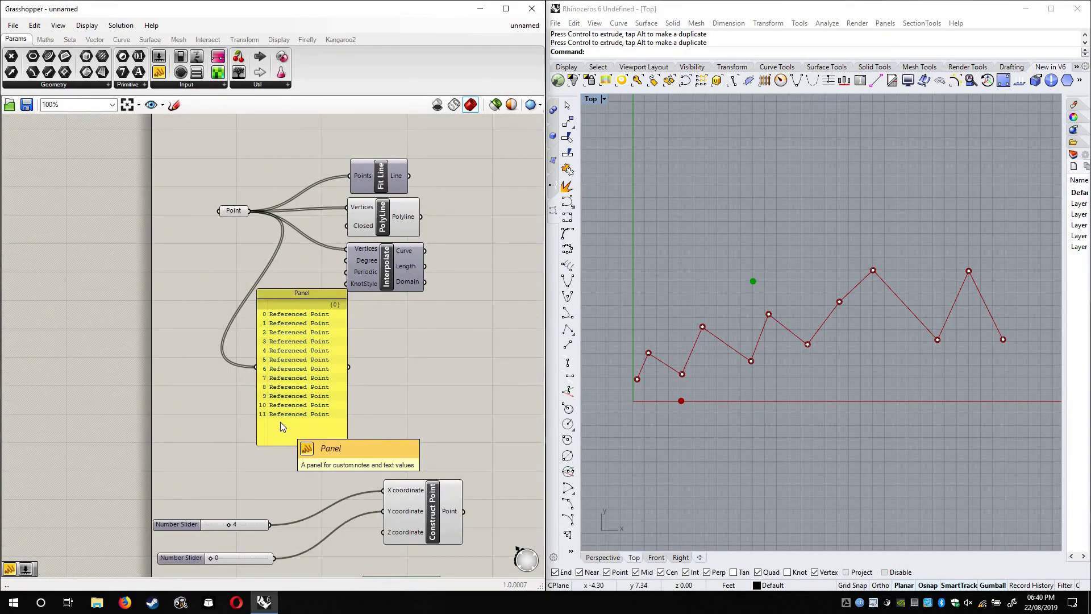
pyautogui.moveTo(370, 482); pyautogui.dragTo(276, 352, button='right')
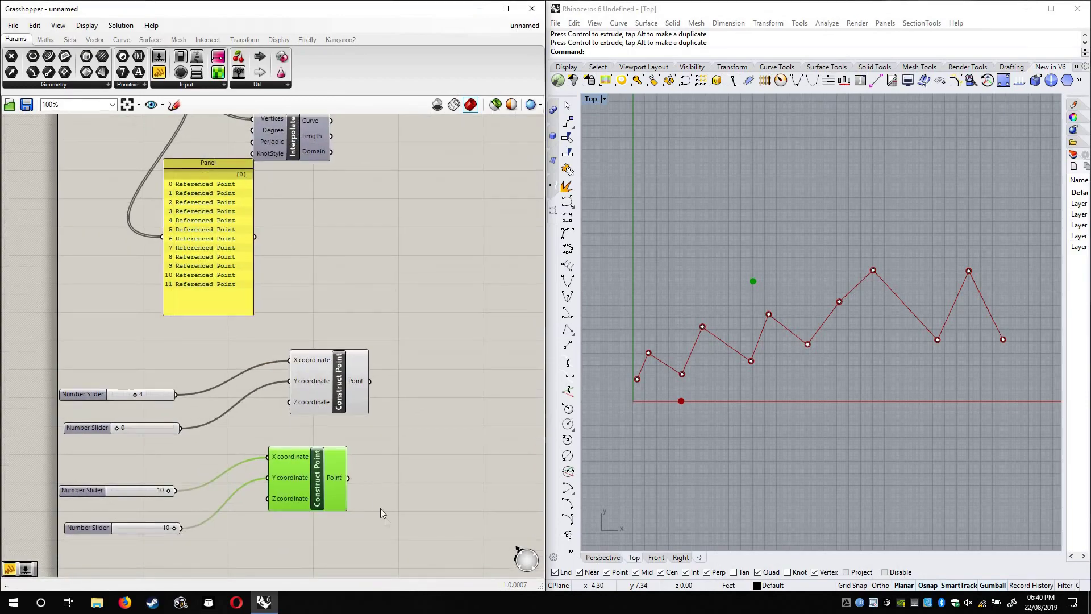
# Move the second Construct Point farther below the first and add a Merge component beyond them on the canvas
pyautogui.moveTo(323, 500); pyautogui.dragTo(322, 537)
pyautogui.click(420, 398)
pyautogui.moveTo(426, 396); pyautogui.dragTo(248, 361, button='right')
pyautogui.doubleClick(248, 361)
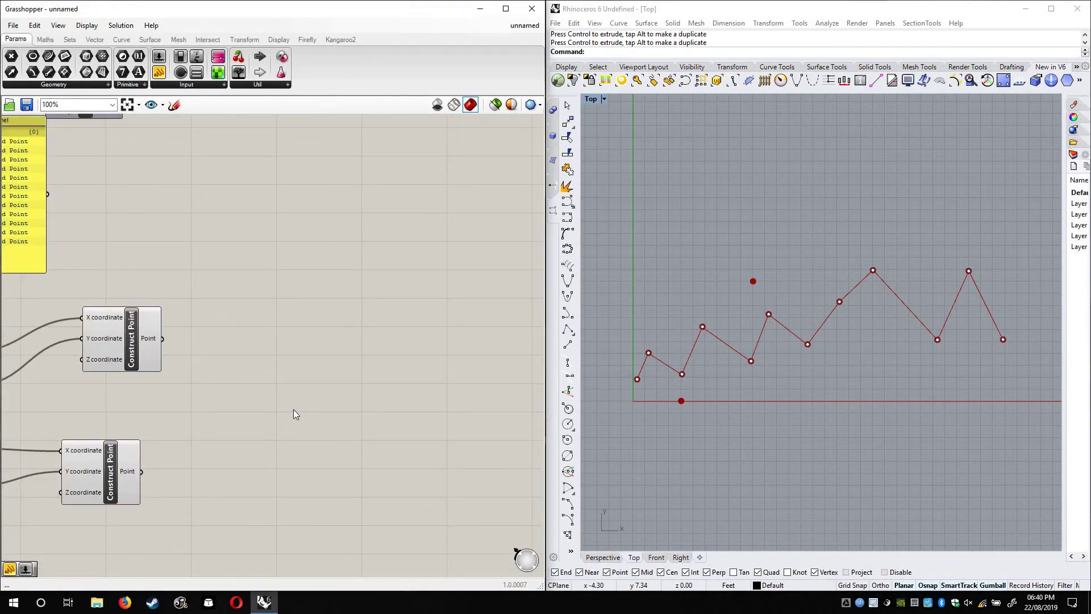
pyautogui.click(69, 40)
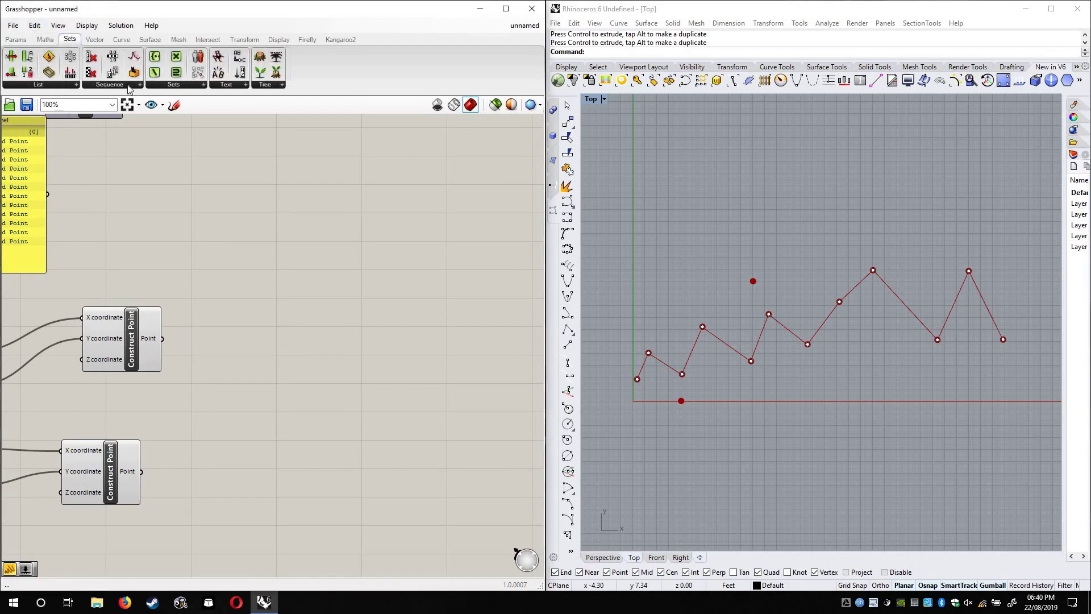
pyautogui.click(268, 85)
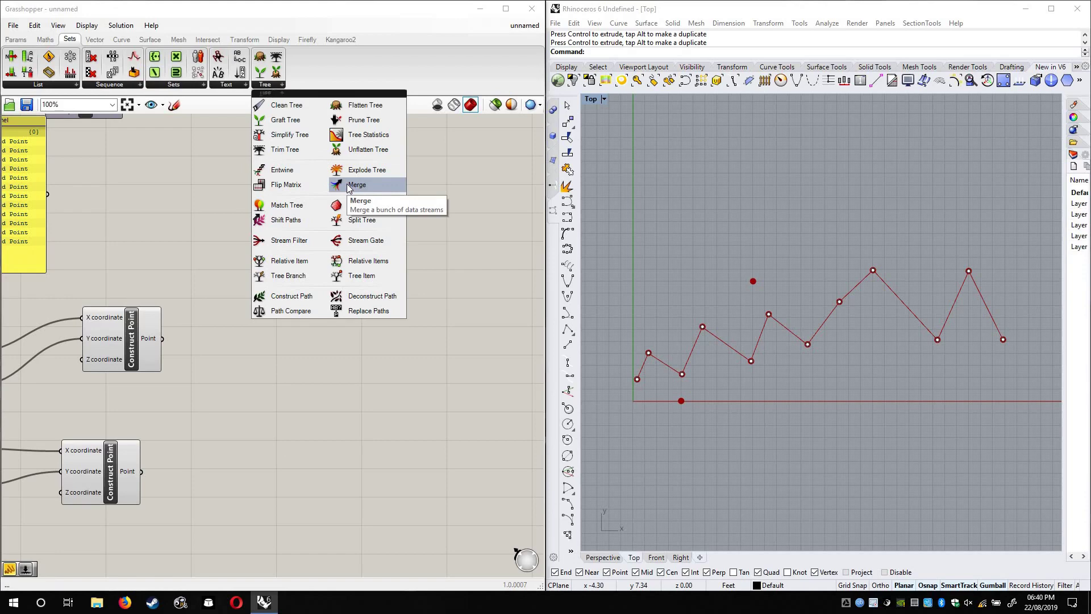
pyautogui.moveTo(349, 187); pyautogui.dragTo(409, 379)
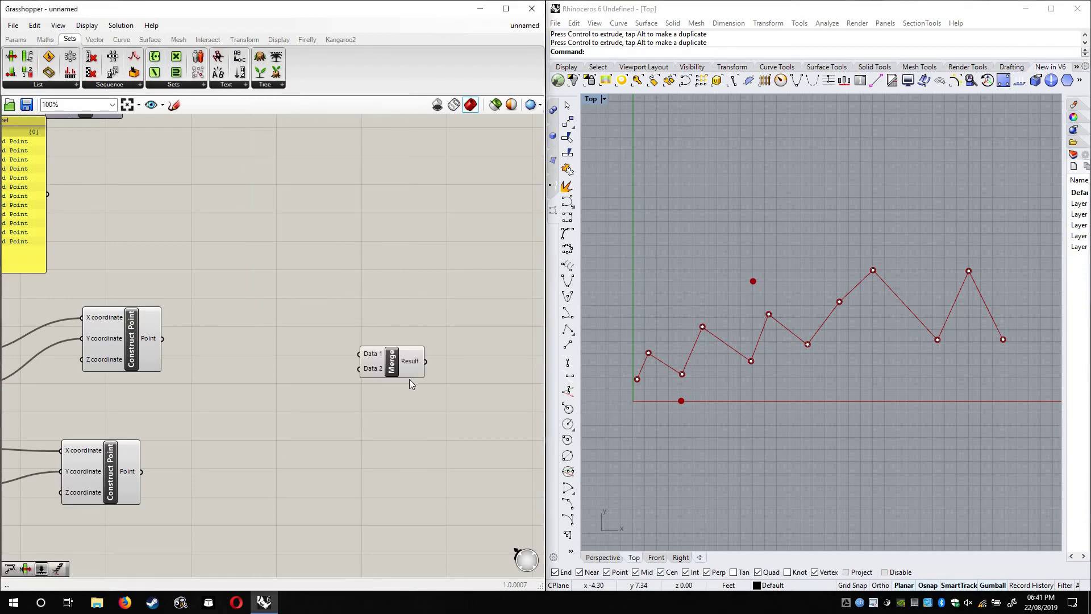
# Inspect the Merge component's inputs and connect the first Construct Point's output to Data 1
pyautogui.scroll(5, 409, 380)
pyautogui.scroll(2, 335, 358)
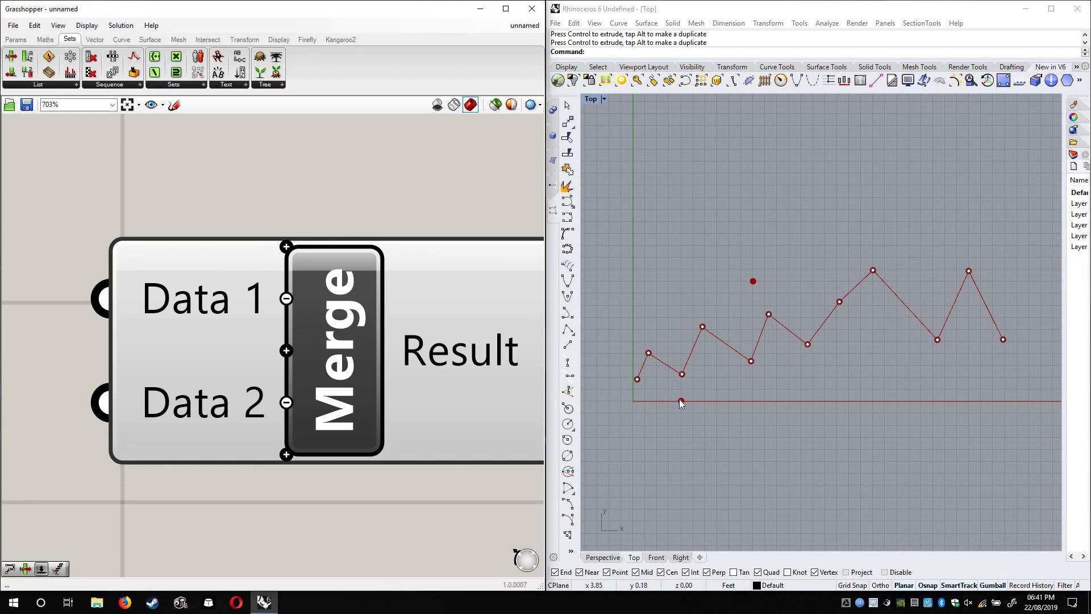
pyautogui.scroll(-8, 255, 341)
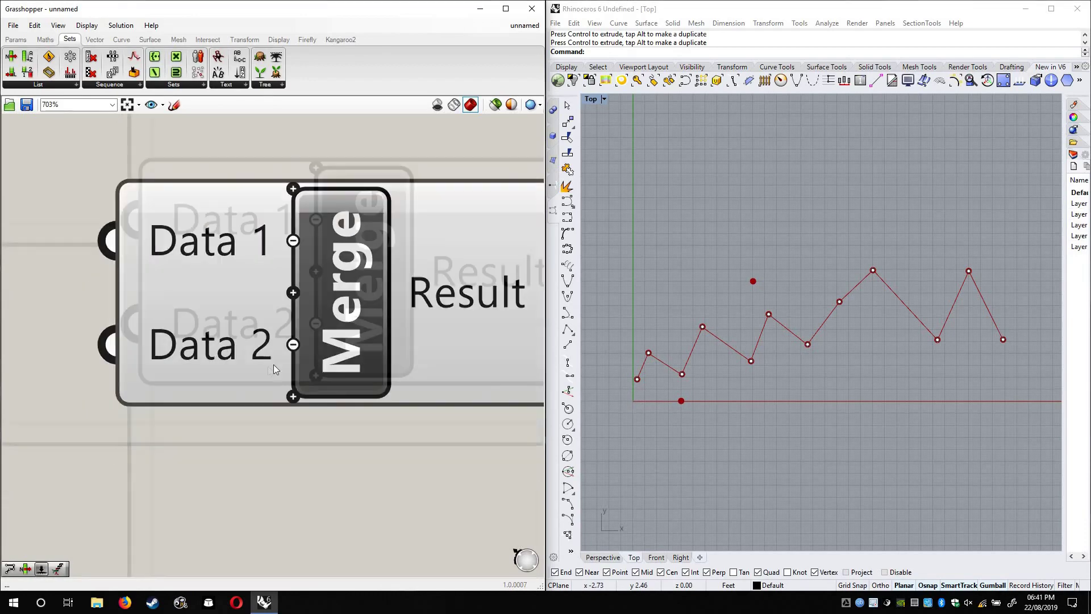
pyautogui.moveTo(228, 357); pyautogui.dragTo(364, 370, button='right')
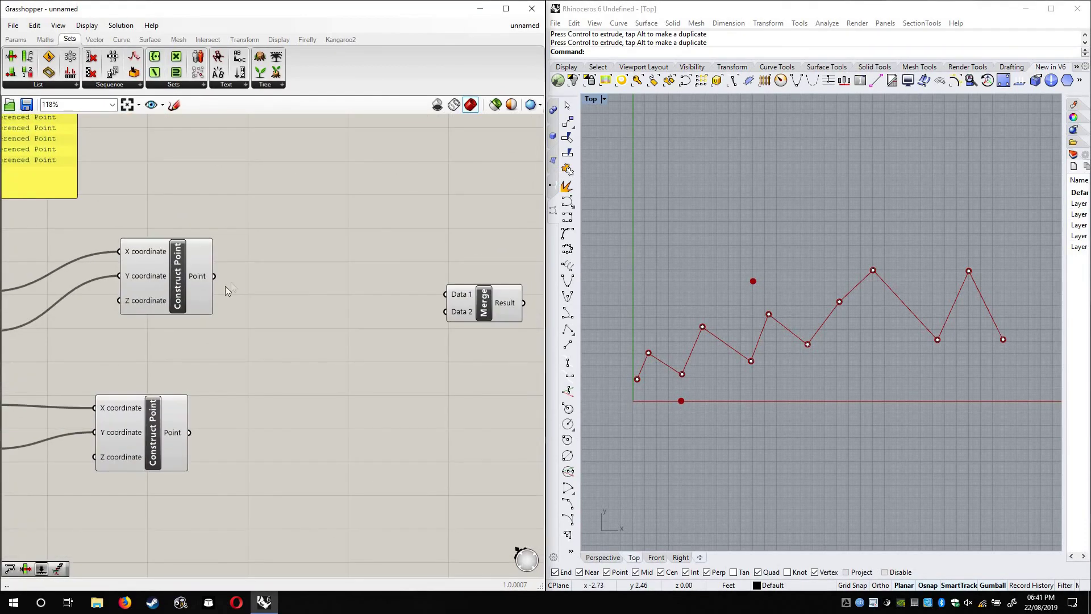
pyautogui.click(217, 278)
pyautogui.moveTo(216, 278); pyautogui.dragTo(446, 294)
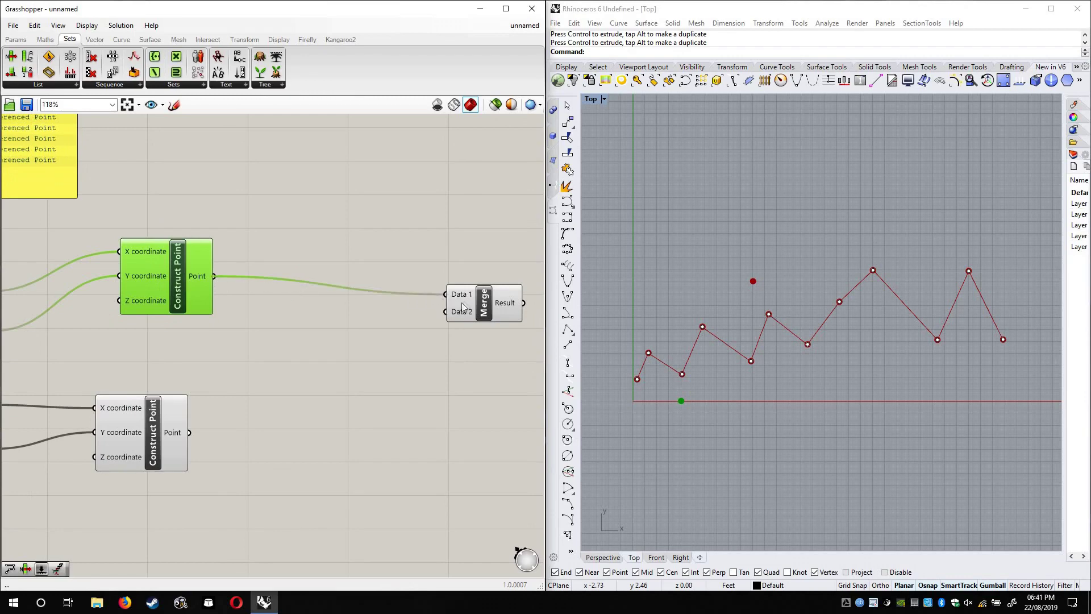
# Connect the referenced Point parameter's output to the second input of the Merge component
pyautogui.scroll(8, 454, 302)
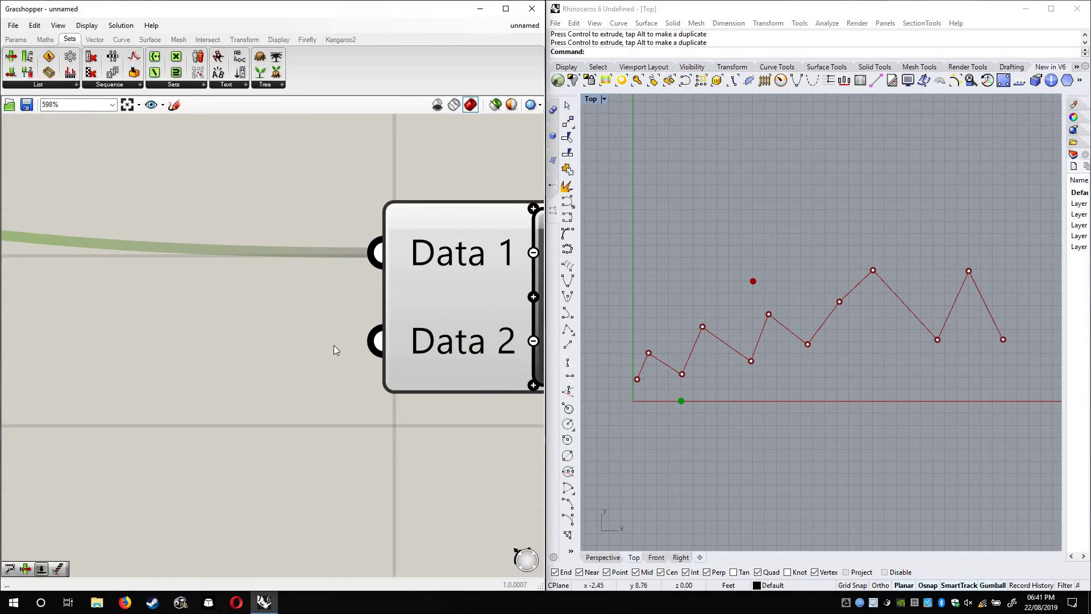
pyautogui.scroll(-10, 334, 348)
pyautogui.moveTo(42, 166); pyautogui.dragTo(267, 290, button='right')
pyautogui.moveTo(149, 168); pyautogui.dragTo(499, 450)
# Connect the second Construct Point's output to the D3 input of the Merge component
pyautogui.scroll(5, 499, 450)
pyautogui.scroll(5, 491, 421)
pyautogui.moveTo(491, 421); pyautogui.dragTo(333, 289, button='right')
pyautogui.scroll(-3, 319, 377)
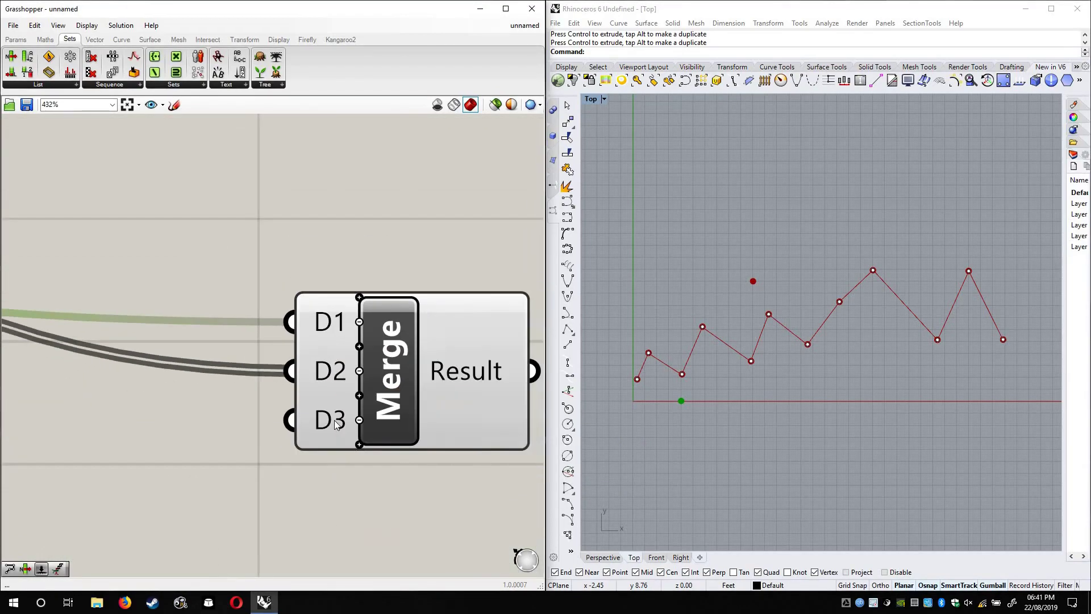
pyautogui.scroll(4, 334, 421)
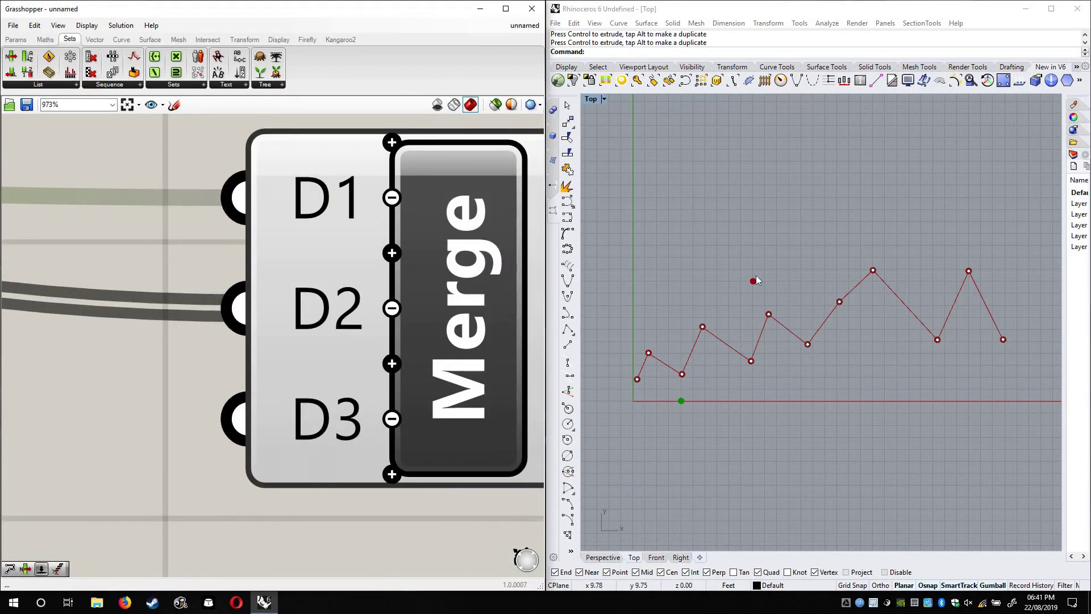
pyautogui.moveTo(314, 435); pyautogui.dragTo(329, 293, button='right')
pyautogui.scroll(-10, 329, 288)
pyautogui.moveTo(38, 383); pyautogui.dragTo(97, 369, button='right')
pyautogui.click(218, 392)
pyautogui.moveTo(83, 379); pyautogui.dragTo(398, 244)
pyautogui.click(479, 325)
pyautogui.moveTo(308, 285); pyautogui.dragTo(142, 299, button='right')
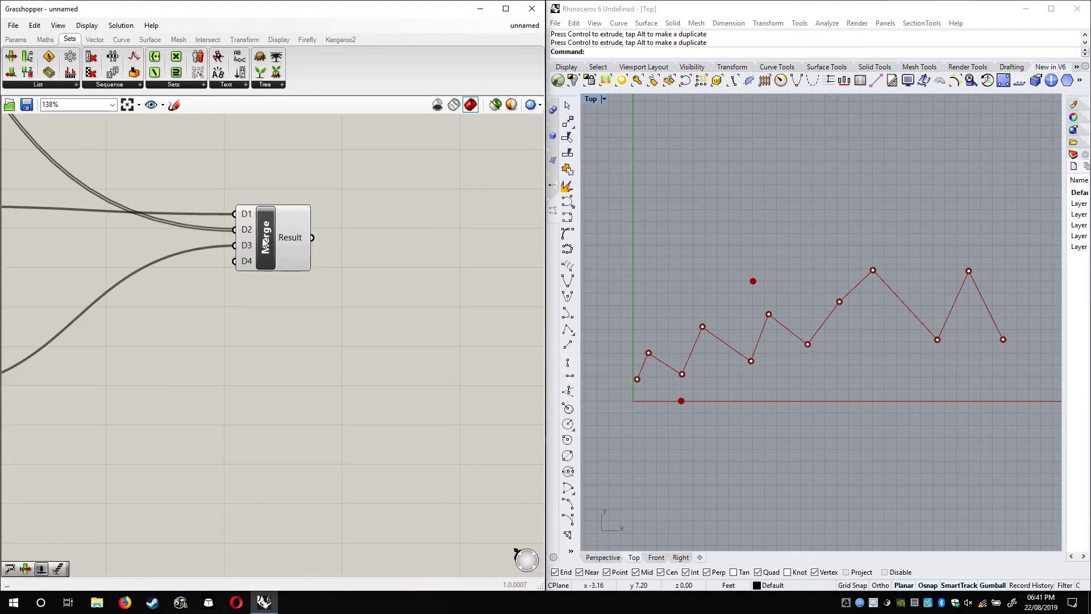
# Remove the unused D4 input from the Merge component
pyautogui.scroll(10, 253, 245)
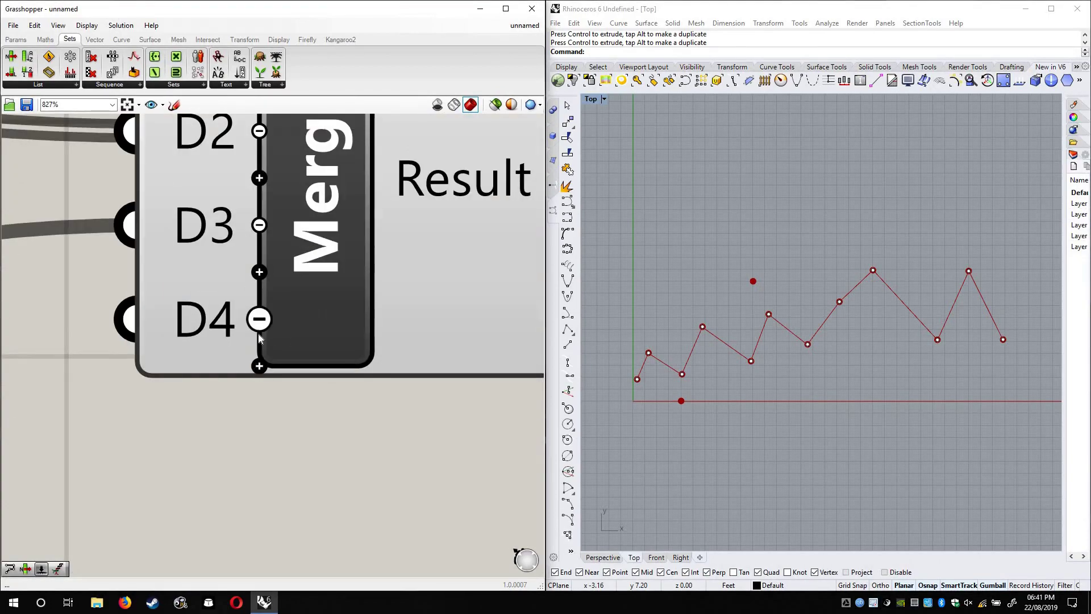
pyautogui.scroll(3, 251, 324)
pyautogui.click(268, 313)
pyautogui.scroll(-9, 318, 392)
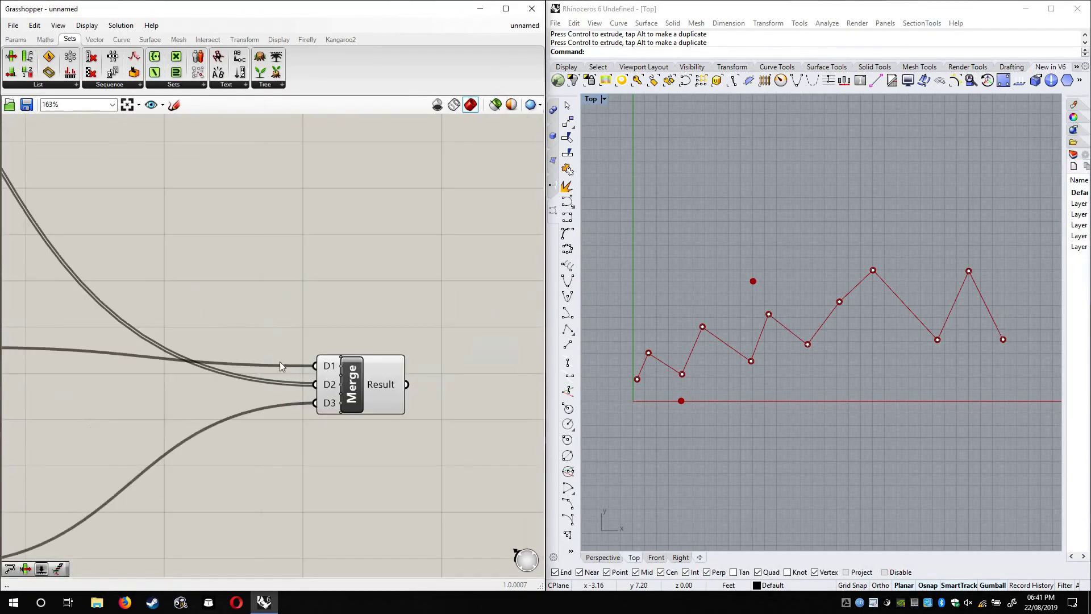
# Add a Panel beyond the Merge component, connect the Result output to it and enlarge it to read the merged list
pyautogui.click(15, 39)
pyautogui.click(159, 72)
pyautogui.click(464, 241)
pyautogui.moveTo(263, 317); pyautogui.dragTo(384, 175)
pyautogui.moveTo(433, 318); pyautogui.dragTo(431, 392)
pyautogui.moveTo(336, 178); pyautogui.dragTo(322, 197, button='right')
pyautogui.scroll(5, 322, 202)
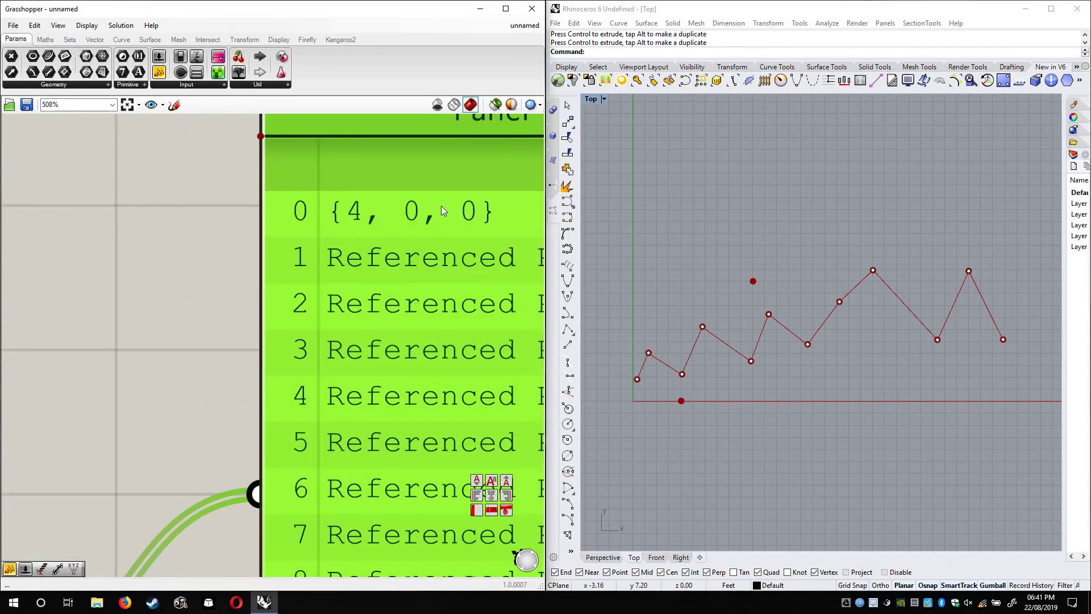
pyautogui.moveTo(489, 319); pyautogui.dragTo(340, 265, button='right')
pyautogui.scroll(-2, 341, 264)
pyautogui.moveTo(371, 435); pyautogui.dragTo(367, 288, button='right')
pyautogui.scroll(-4, 342, 467)
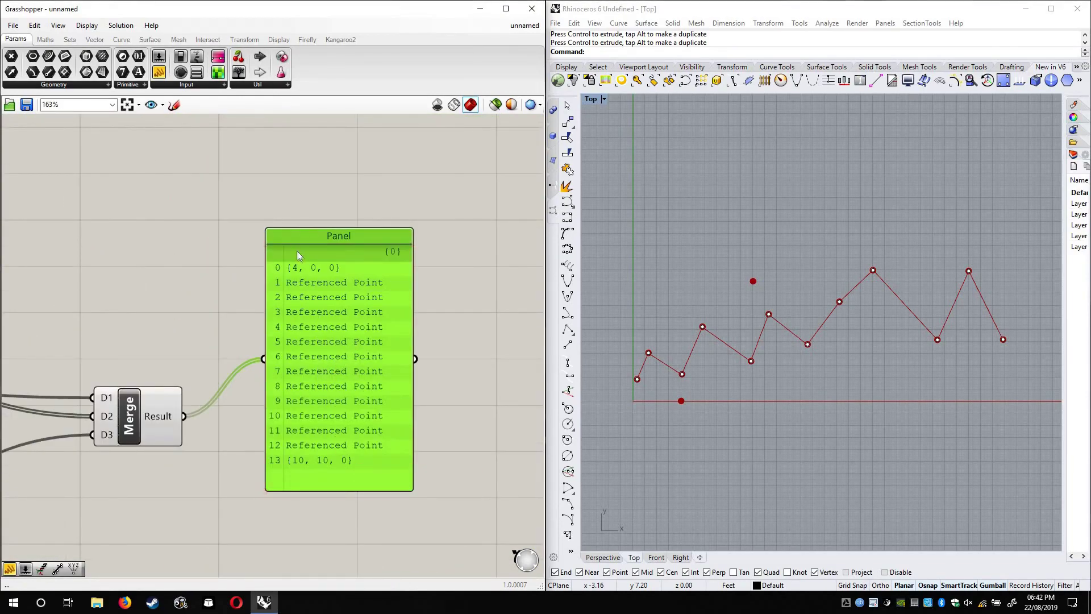
# Move the PolyLine component away from the other curve components and connect the Merge Result to its Vertices input
pyautogui.scroll(-4, 298, 252)
pyautogui.moveTo(363, 384); pyautogui.dragTo(196, 242)
pyautogui.scroll(4, 384, 307)
pyautogui.moveTo(274, 298); pyautogui.dragTo(530, 309)
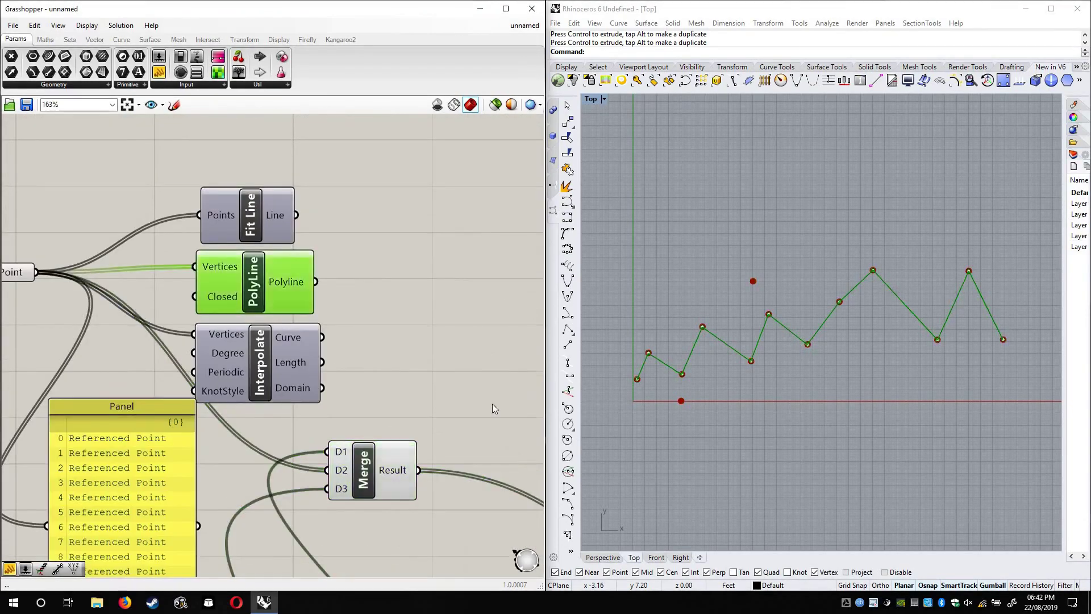
pyautogui.moveTo(492, 404); pyautogui.dragTo(410, 349, button='right')
pyautogui.moveTo(335, 415); pyautogui.dragTo(364, 221)
pyautogui.click(428, 367)
# Set the first Construct Point's X coordinate slider to 5
pyautogui.moveTo(433, 495); pyautogui.dragTo(364, 352, button='right')
pyautogui.scroll(-1, 363, 353)
pyautogui.scroll(-5, 387, 308)
pyautogui.scroll(6, 232, 358)
pyautogui.moveTo(232, 358); pyautogui.dragTo(170, 226, button='right')
pyautogui.scroll(3, 362, 287)
pyautogui.moveTo(361, 287); pyautogui.dragTo(333, 287, button='right')
pyautogui.click(125, 215)
pyautogui.moveTo(125, 215); pyautogui.dragTo(298, 213, button='right')
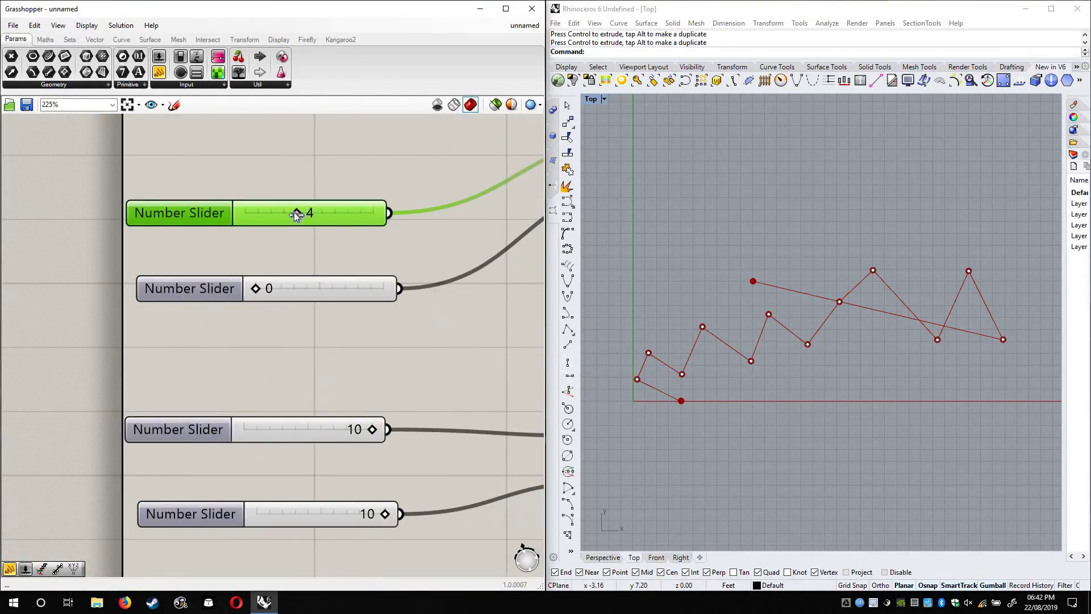
pyautogui.moveTo(330, 213); pyautogui.dragTo(250, 297)
# Try an X coordinate of 3 for the second Construct Point, set its Y coordinate to 6, and return X to 10
pyautogui.moveTo(330, 279); pyautogui.dragTo(319, 193, button='right')
pyautogui.moveTo(363, 343); pyautogui.dragTo(366, 402)
pyautogui.moveTo(357, 343); pyautogui.dragTo(274, 414)
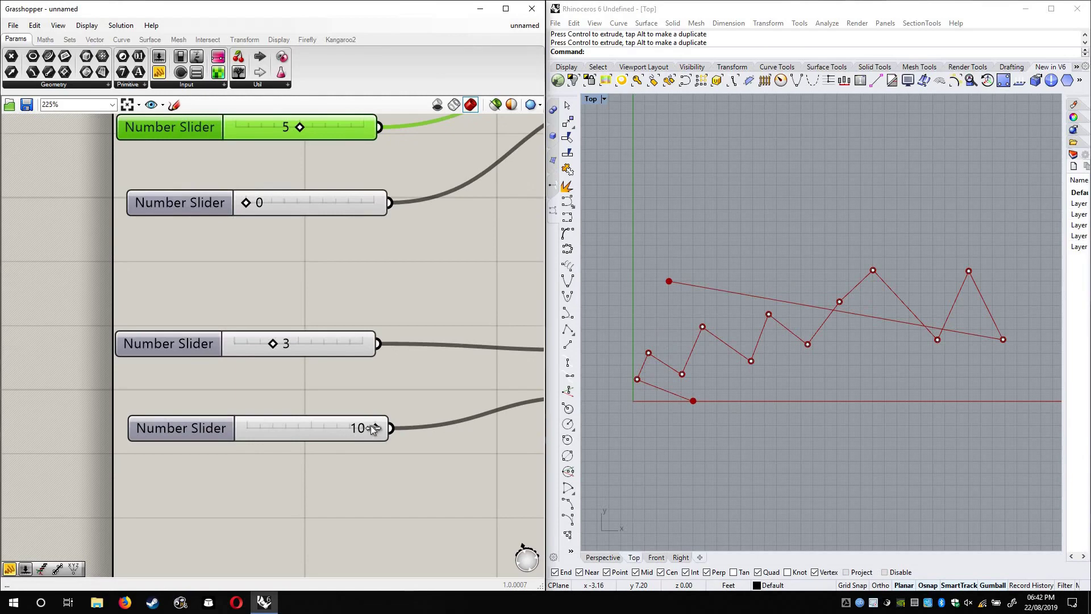
pyautogui.moveTo(375, 428); pyautogui.dragTo(324, 427)
pyautogui.moveTo(271, 343); pyautogui.dragTo(471, 344)
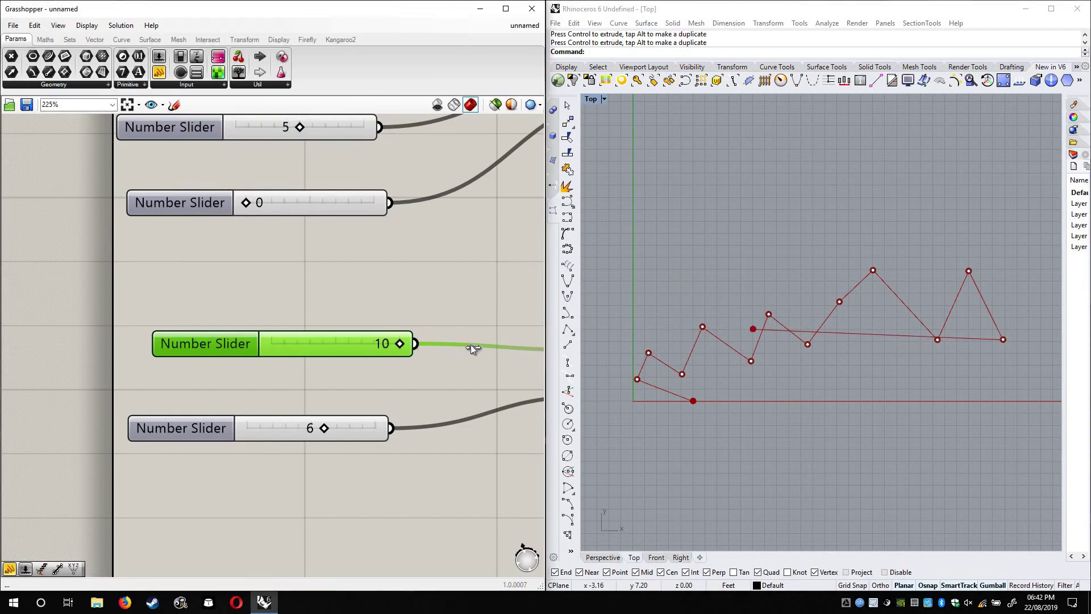
# Examine the PolyLine component and trace its Vertices connection back through the Merge component to the point sources
pyautogui.moveTo(462, 212); pyautogui.dragTo(172, 259, button='right')
pyautogui.scroll(-4, 198, 233)
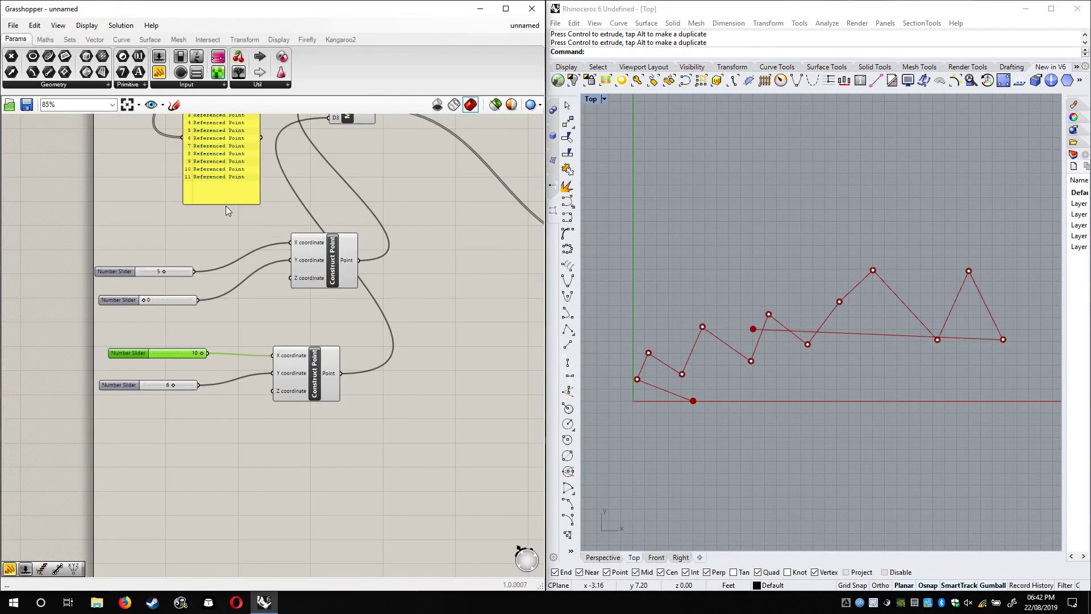
pyautogui.moveTo(399, 208); pyautogui.dragTo(362, 408, button='right')
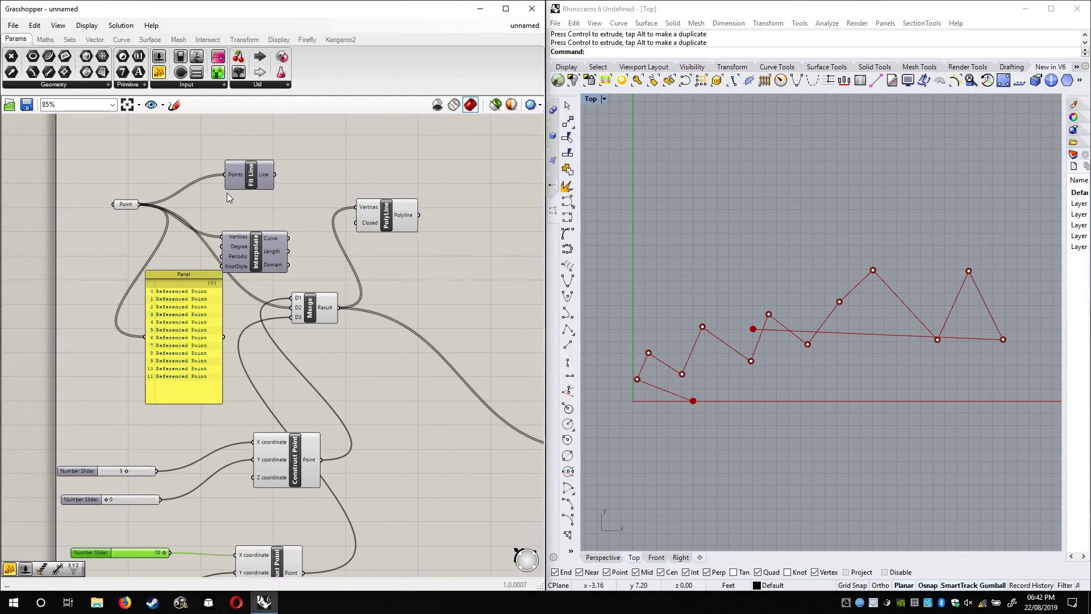
pyautogui.scroll(7, 369, 293)
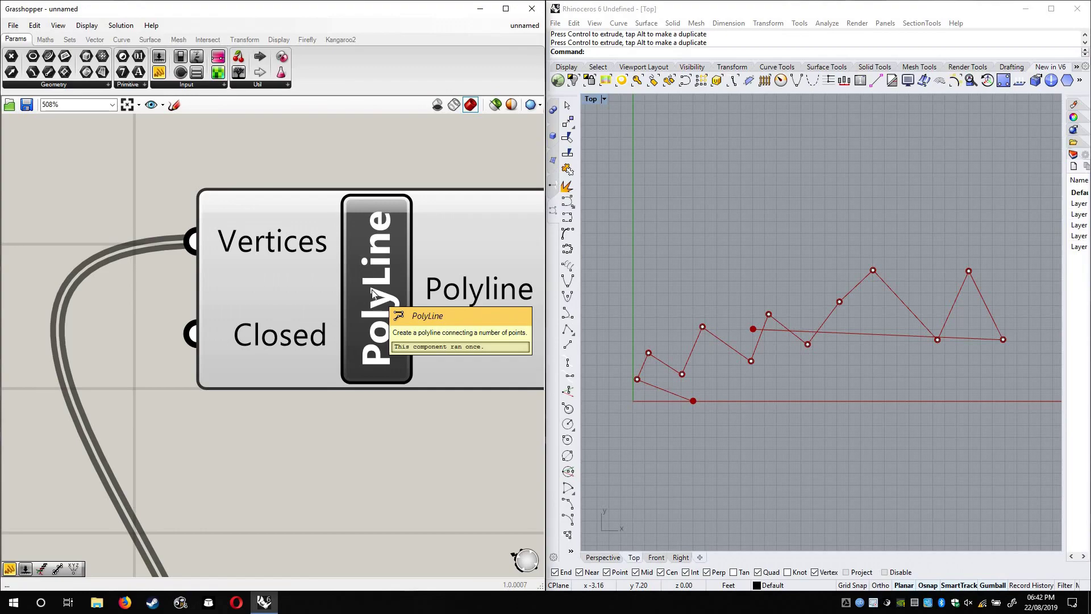
pyautogui.scroll(-6, 347, 302)
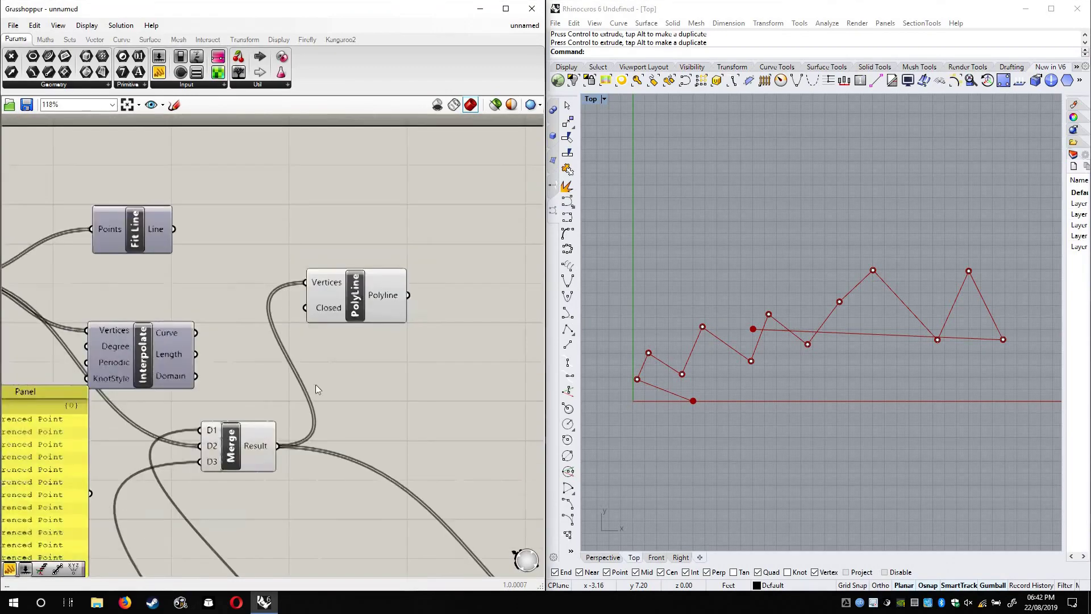
pyautogui.moveTo(342, 510); pyautogui.dragTo(190, 295, button='right')
pyautogui.scroll(-2, 190, 295)
pyautogui.moveTo(288, 285); pyautogui.dragTo(390, 356, button='right')
pyautogui.scroll(4, 295, 280)
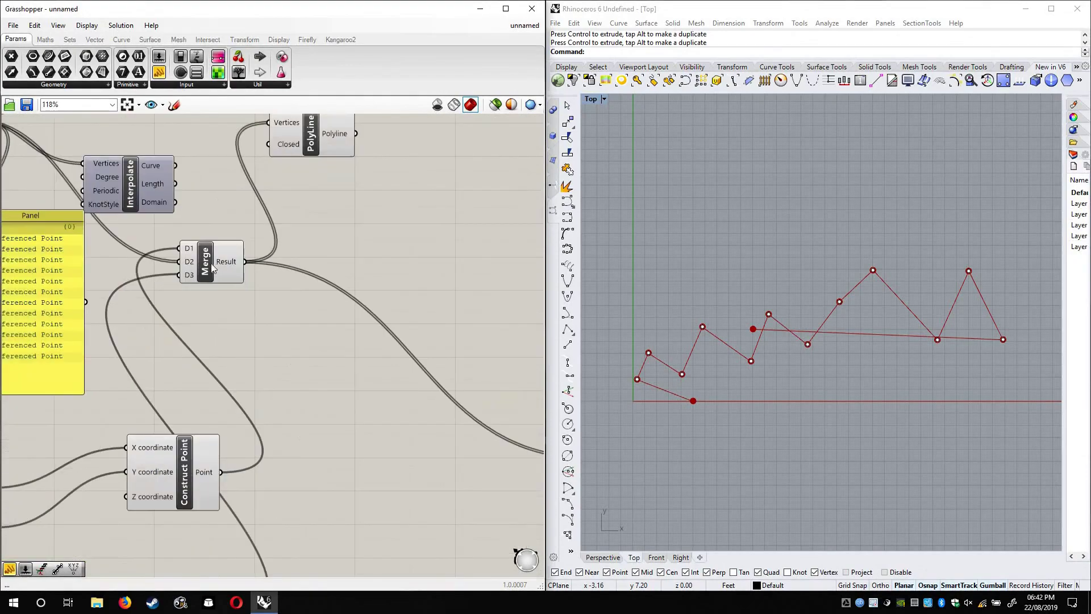
# Reconnect the referenced Point parameter to the PolyLine's Vertices input and move the Merge component down beside the first Construct Point
pyautogui.click(222, 270)
pyautogui.moveTo(409, 465); pyautogui.dragTo(390, 456, button='right')
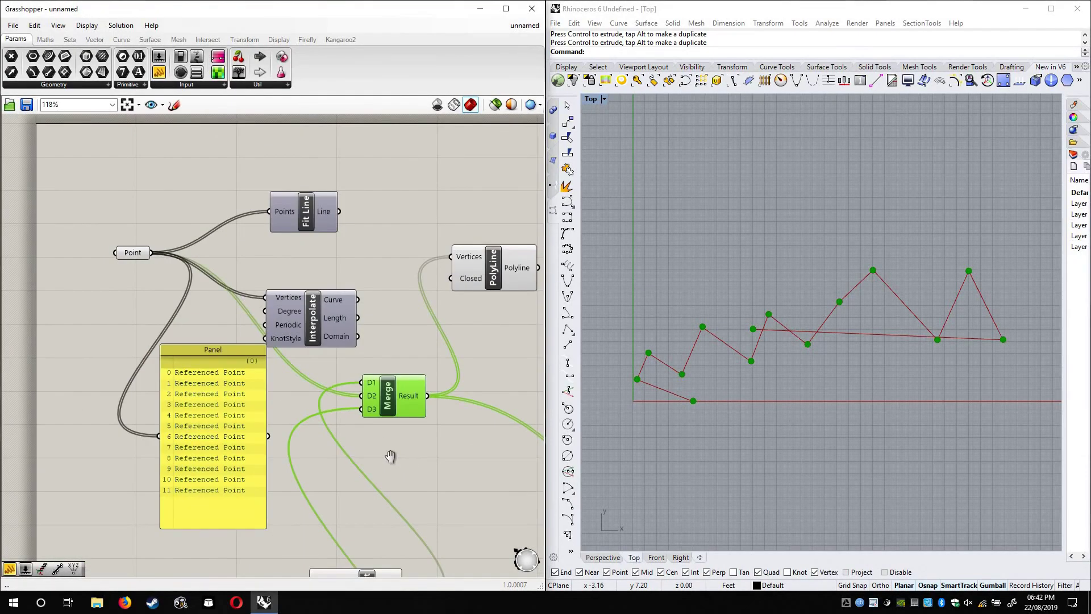
pyautogui.moveTo(132, 243); pyautogui.dragTo(465, 271)
pyautogui.moveTo(368, 382); pyautogui.dragTo(367, 553)
# Stack the Fit Line, PolyLine and Interpolate components in one column and turn off the PolyLine's preview
pyautogui.moveTo(338, 278); pyautogui.dragTo(316, 197, button='right')
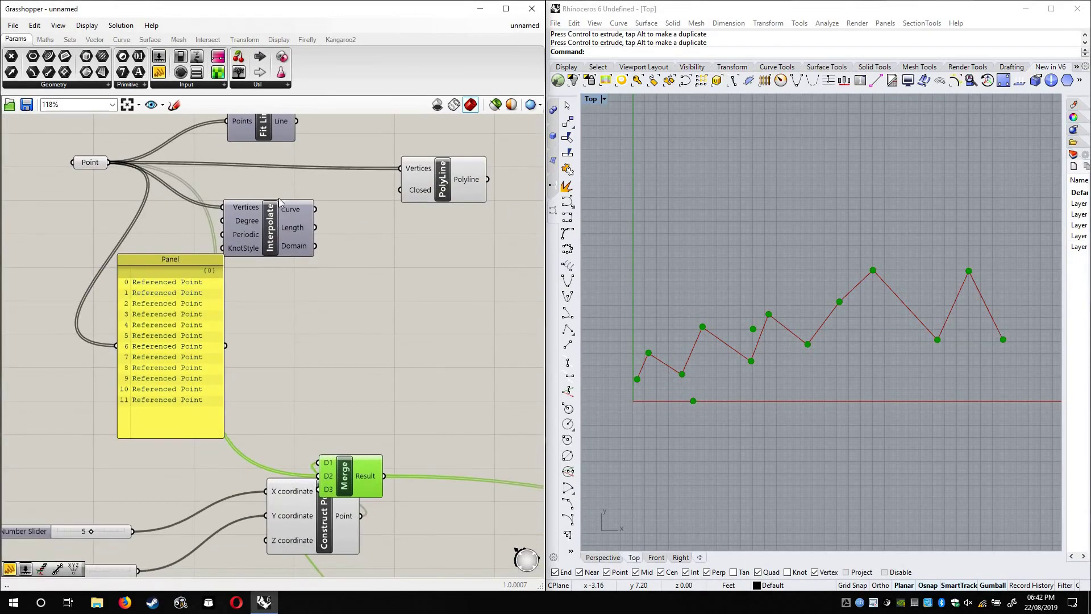
pyautogui.moveTo(286, 253); pyautogui.dragTo(291, 212)
pyautogui.moveTo(291, 221); pyautogui.dragTo(306, 309, button='right')
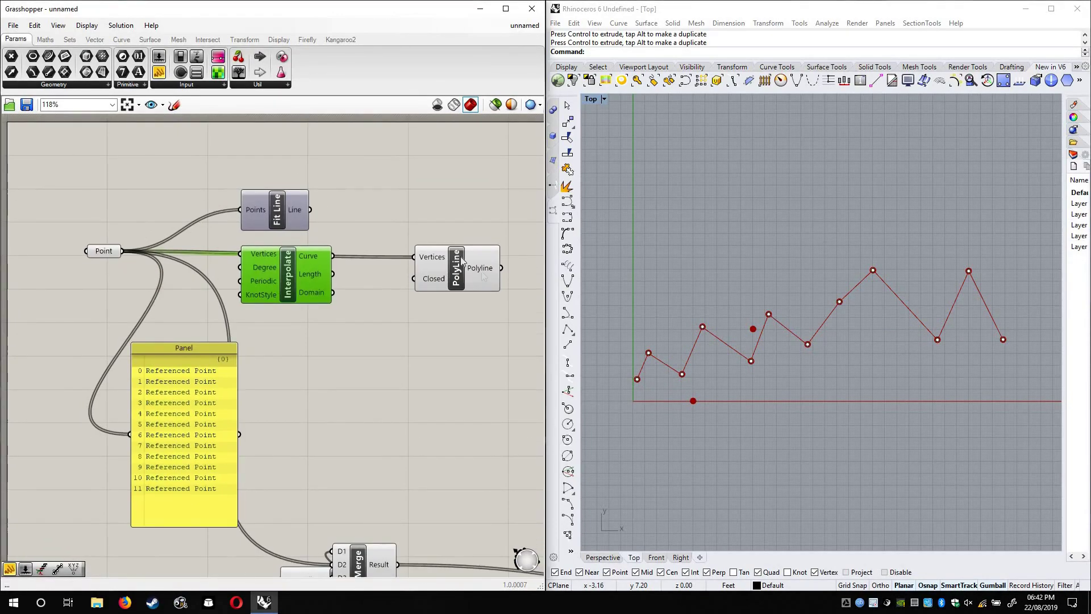
pyautogui.moveTo(284, 219); pyautogui.dragTo(303, 170)
pyautogui.moveTo(452, 264); pyautogui.dragTo(292, 210)
pyautogui.rightClick(292, 211)
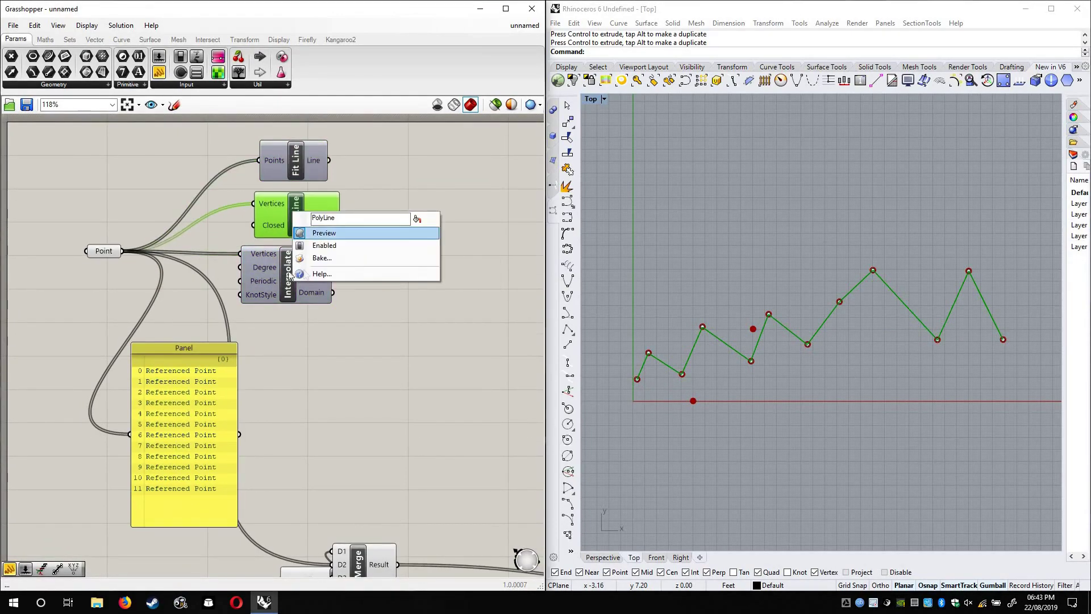
pyautogui.click(316, 231)
pyautogui.moveTo(312, 257); pyautogui.dragTo(327, 255)
pyautogui.click(383, 230)
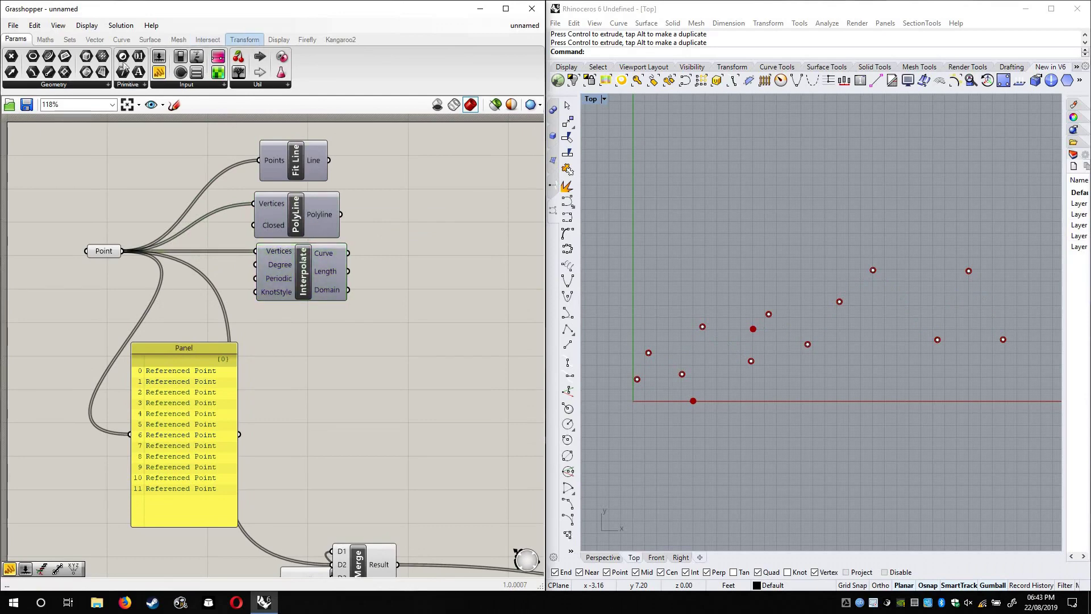
# Add a Nurbs Curve component below the Interpolate component
pyautogui.click(121, 40)
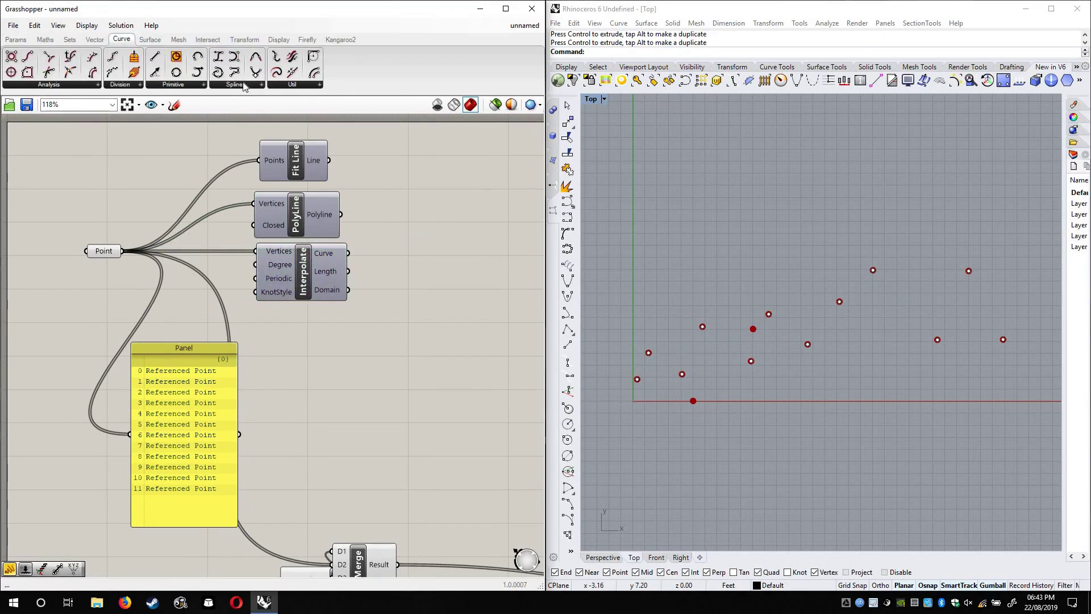
pyautogui.click(240, 85)
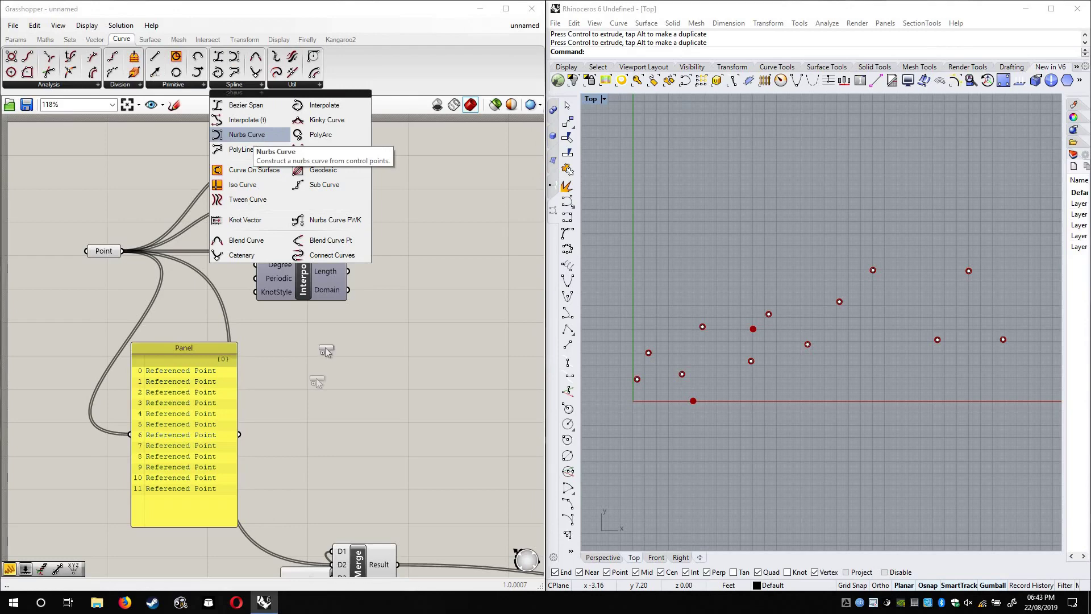
pyautogui.click(254, 136)
pyautogui.click(322, 372)
# Align Interpolate, PolyLine, Fit Line and Nurbs Curve in one column farther from the Point parameter
pyautogui.moveTo(302, 267); pyautogui.dragTo(401, 267)
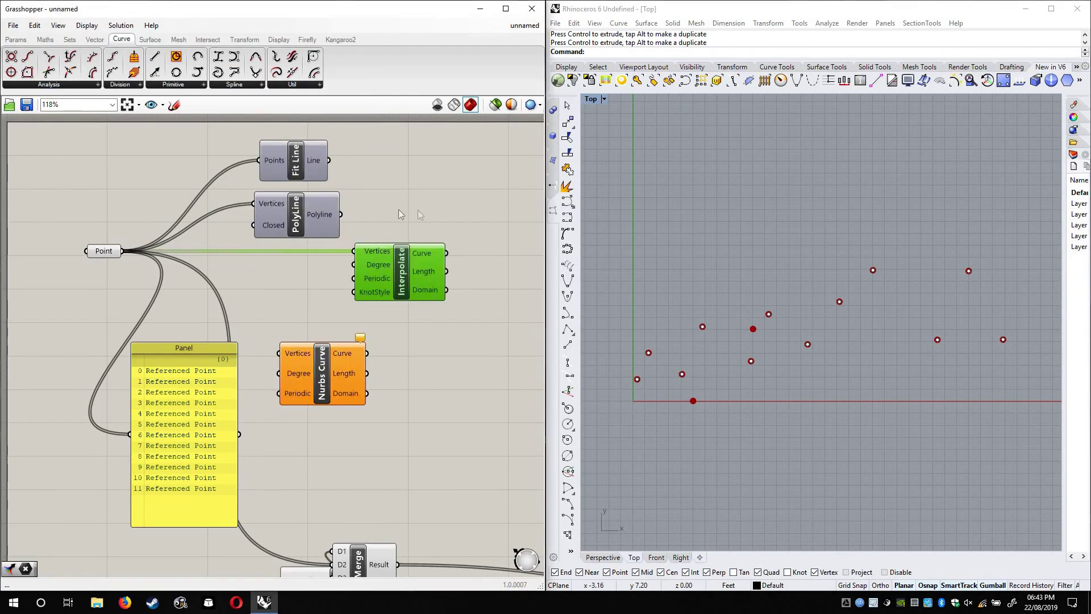
pyautogui.moveTo(318, 216); pyautogui.dragTo(421, 217)
pyautogui.moveTo(295, 162); pyautogui.dragTo(399, 166)
pyautogui.moveTo(354, 375); pyautogui.dragTo(434, 337)
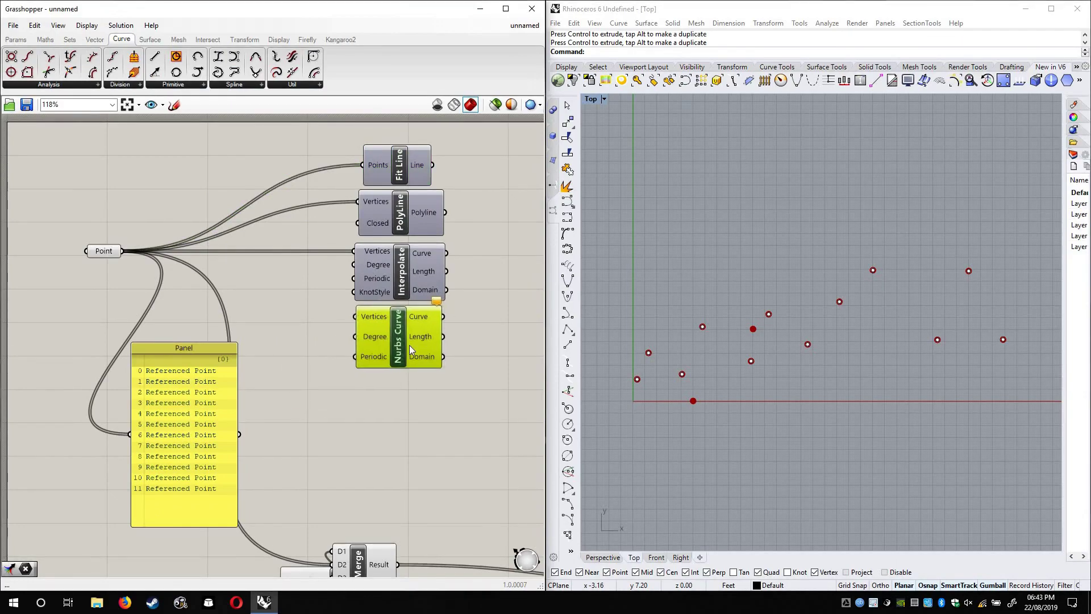
pyautogui.click(466, 330)
# Move the first Construct Point clear of the Merge component and turn off the preview of both Construct Points
pyautogui.scroll(5, 457, 331)
pyautogui.moveTo(441, 427); pyautogui.dragTo(389, 333, button='right')
pyautogui.scroll(-8, 390, 324)
pyautogui.moveTo(369, 270); pyautogui.dragTo(371, 143, button='right')
pyautogui.click(300, 363)
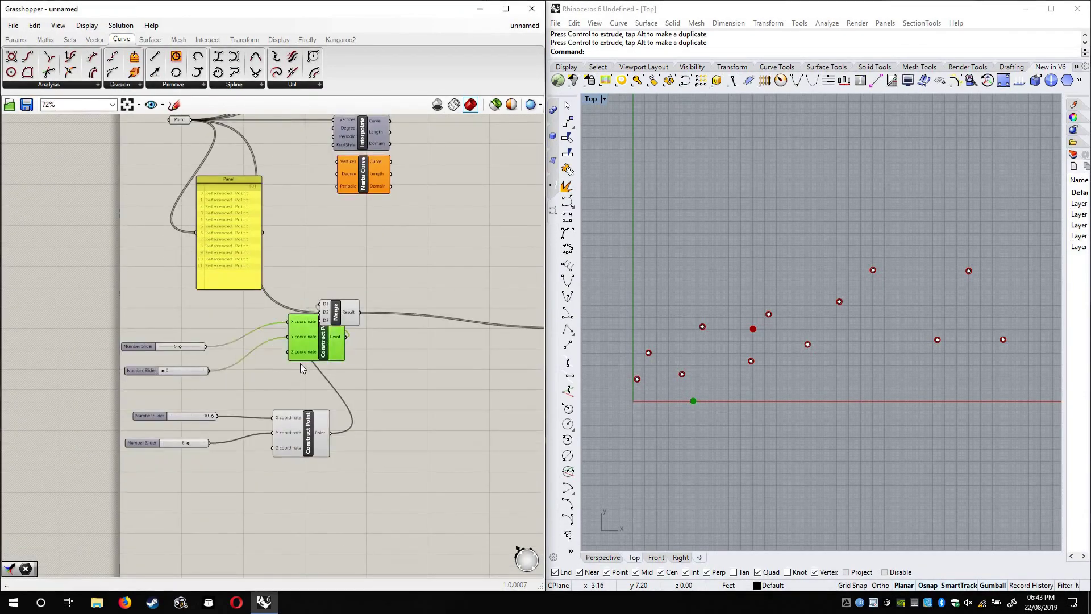
pyautogui.moveTo(300, 363); pyautogui.dragTo(277, 396)
pyautogui.rightClick(301, 365)
pyautogui.click(322, 385)
pyautogui.rightClick(305, 428)
pyautogui.click(324, 450)
# Connect the referenced Point parameter to the Nurbs Curve's Vertices input and inspect the curve in the Top viewport
pyautogui.moveTo(142, 128); pyautogui.dragTo(135, 215, button='right')
pyautogui.scroll(4, 136, 214)
pyautogui.moveTo(185, 206); pyautogui.dragTo(329, 251)
pyautogui.moveTo(371, 282); pyautogui.dragTo(371, 283)
pyautogui.moveTo(873, 325); pyautogui.dragTo(849, 320, button='right')
pyautogui.scroll(8, 659, 336)
pyautogui.moveTo(659, 336); pyautogui.dragTo(678, 287, button='right')
pyautogui.moveTo(342, 568); pyautogui.dragTo(364, 377, button='right')
pyautogui.scroll(-5, 365, 377)
pyautogui.moveTo(434, 401); pyautogui.dragTo(445, 350, button='right')
# Turn off the preview of the Merge component
pyautogui.moveTo(275, 377); pyautogui.dragTo(86, 342, button='right')
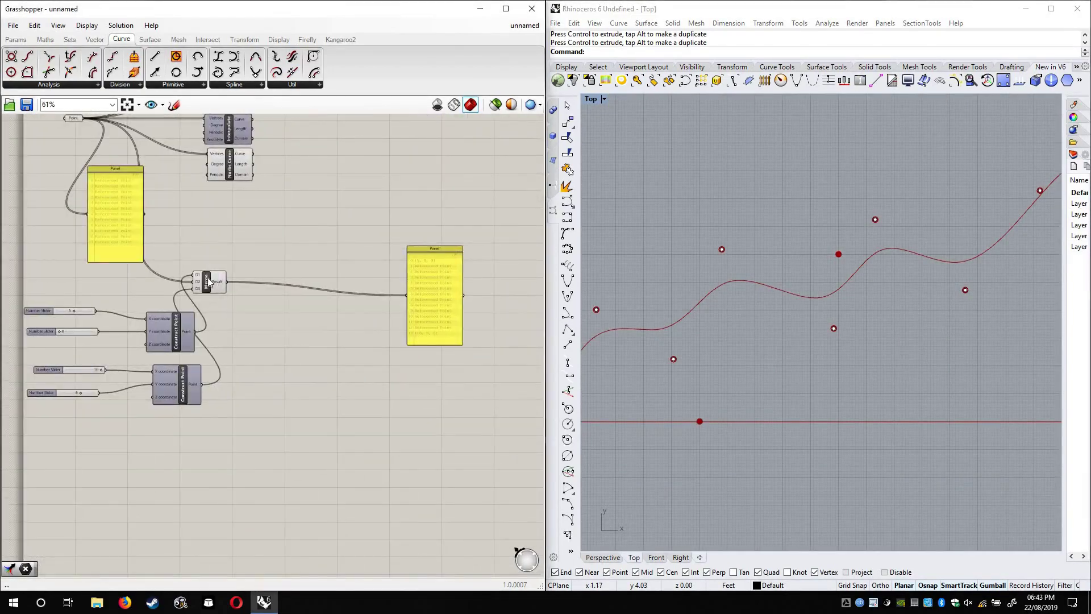
pyautogui.rightClick(208, 280)
pyautogui.click(792, 258)
# Examine along the whole NURBS curve in the Top viewport how it runs relative to its control points
pyautogui.scroll(-3, 743, 319)
pyautogui.scroll(5, 745, 315)
pyautogui.moveTo(932, 333); pyautogui.dragTo(799, 390, button='right')
pyautogui.scroll(-8, 974, 352)
pyautogui.moveTo(977, 352); pyautogui.dragTo(496, 379, button='right')
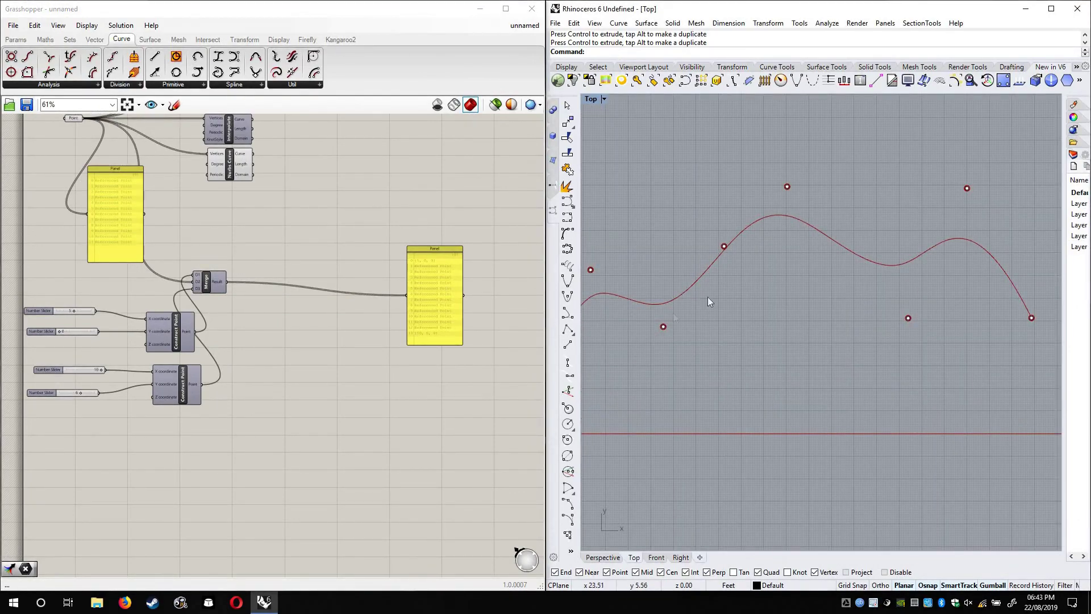
pyautogui.moveTo(757, 283); pyautogui.dragTo(934, 259, button='right')
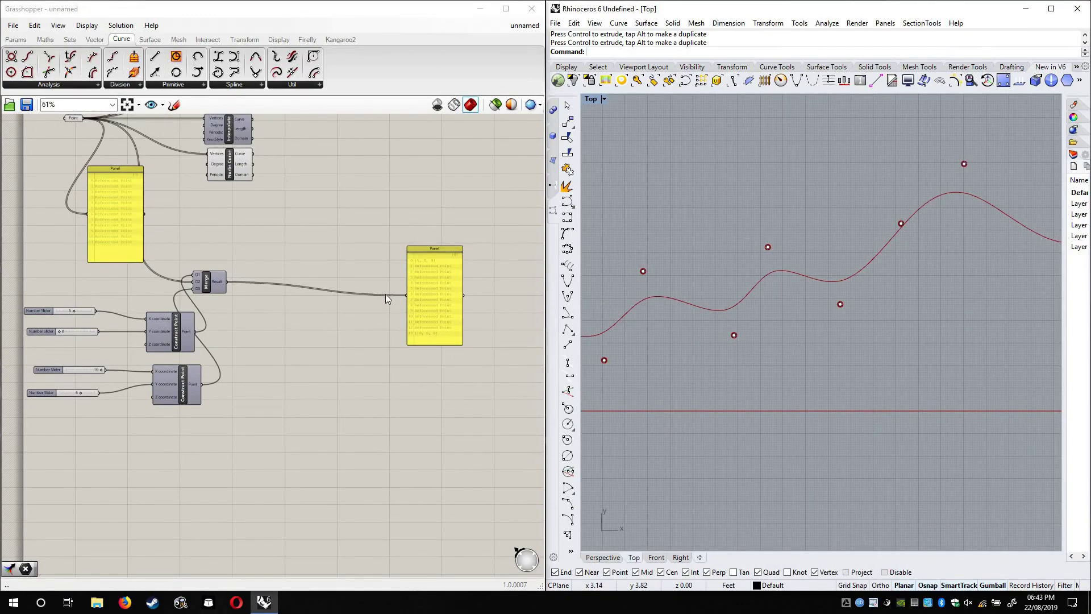
pyautogui.scroll(-4, 841, 323)
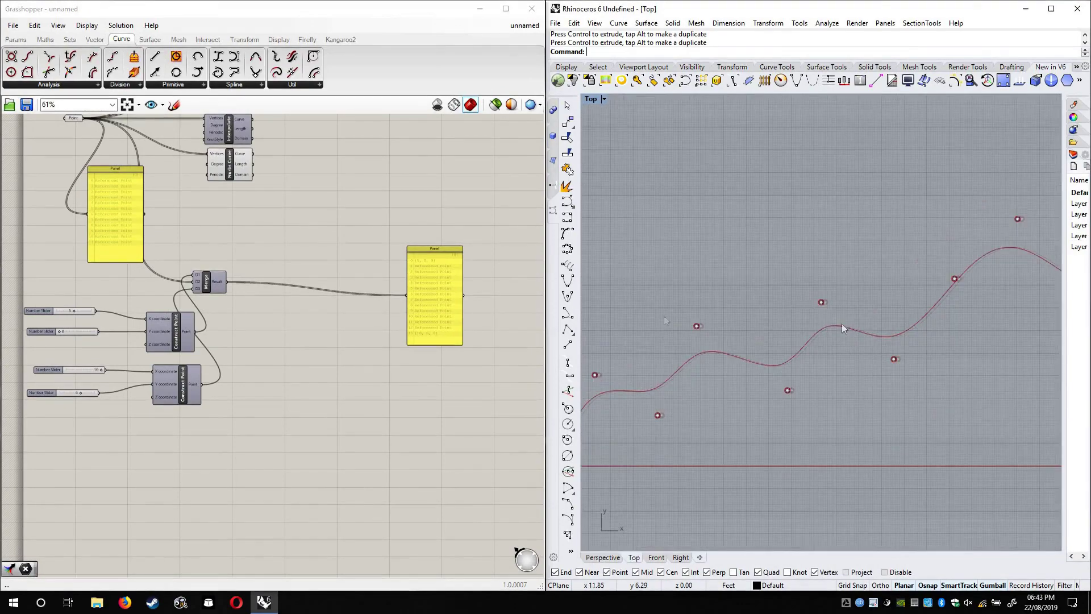
pyautogui.moveTo(797, 325); pyautogui.dragTo(727, 315, button='right')
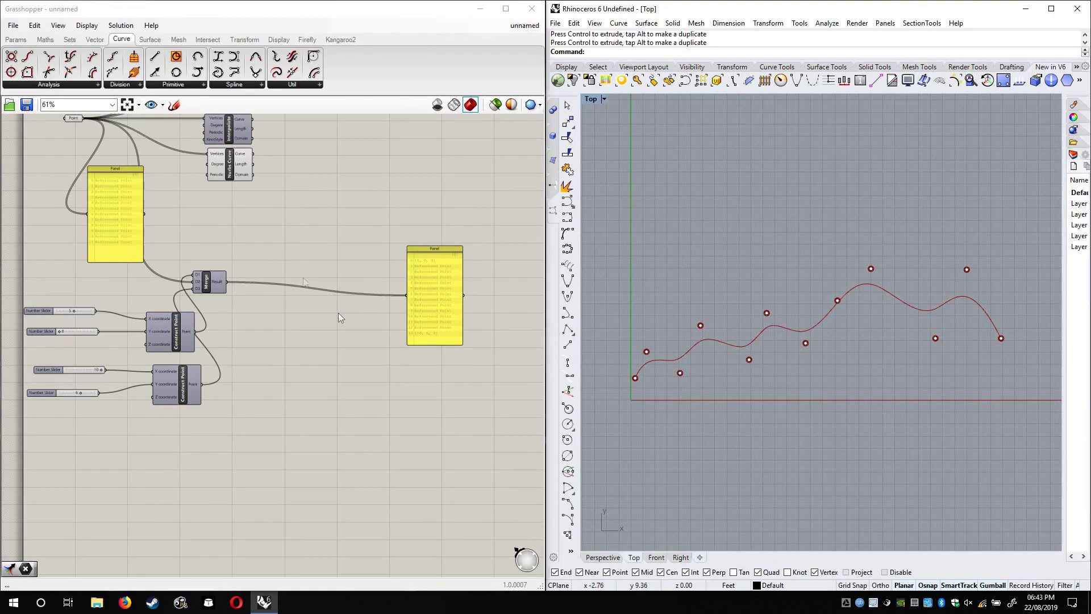
# Highlight the referenced points through the Point parameter and move the fourth point along the curve upward in the Top viewport
pyautogui.scroll(5, 338, 341)
pyautogui.click(334, 330)
pyautogui.moveTo(183, 307); pyautogui.dragTo(354, 354, button='right')
pyautogui.click(119, 293)
pyautogui.click(701, 326)
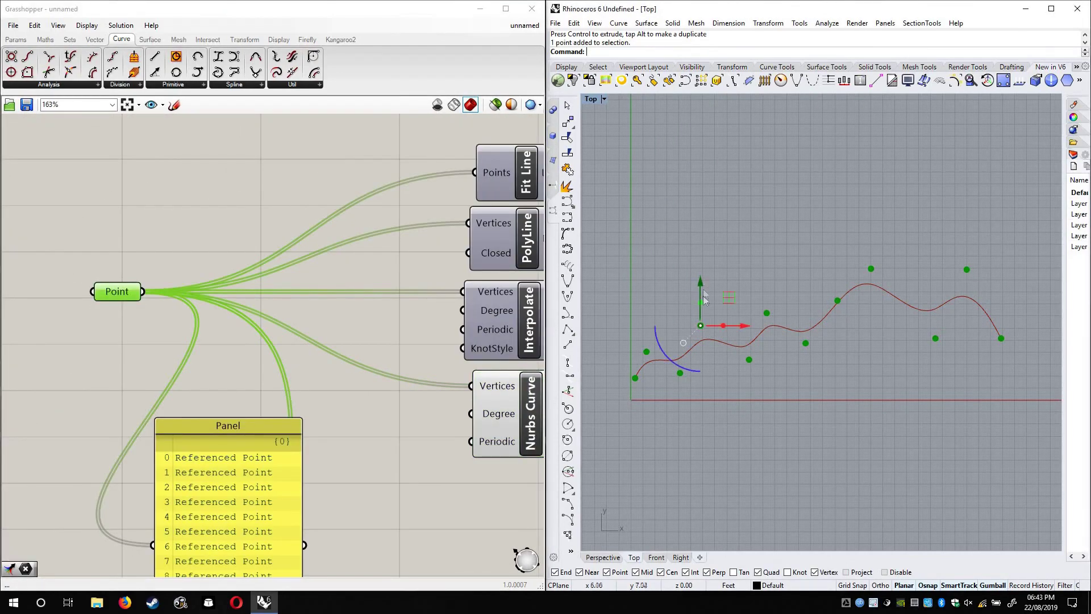
pyautogui.moveTo(700, 278)
pyautogui.mouseDown()
pyautogui.moveTo(700, 233)
pyautogui.moveTo(699, 322)
pyautogui.moveTo(701, 168)
pyautogui.moveTo(701, 271)
pyautogui.mouseUp()
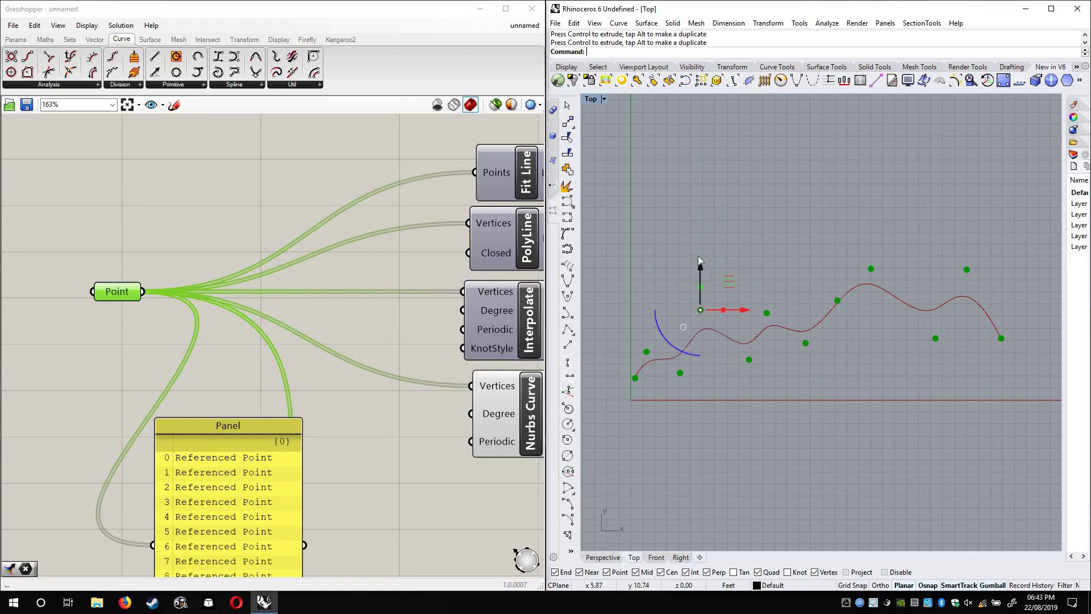
# Turn on the preview of the Interpolate component
pyautogui.moveTo(301, 396); pyautogui.dragTo(120, 358, button='right')
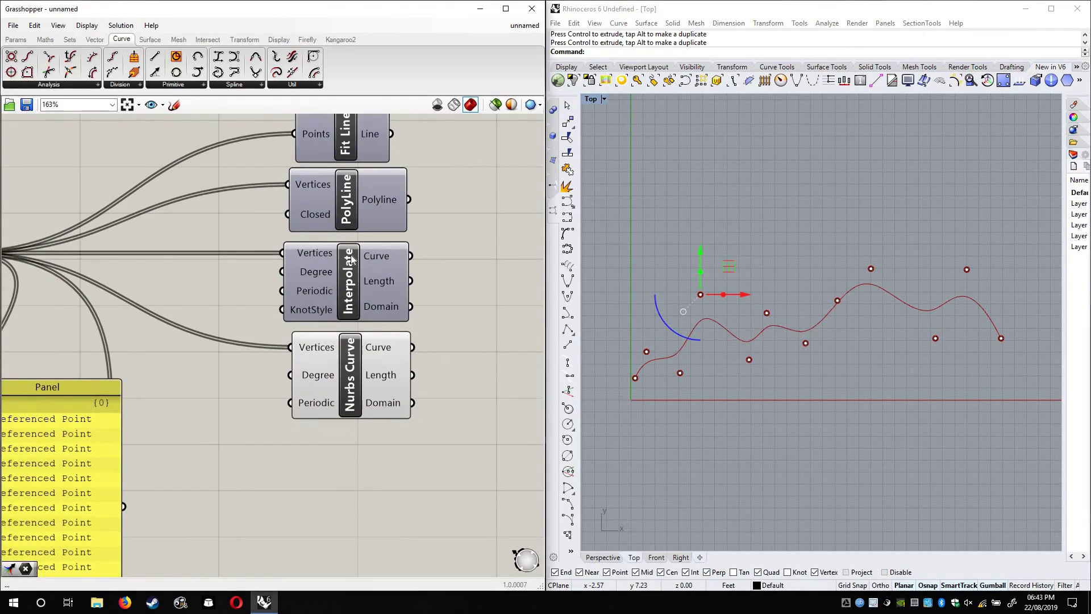
pyautogui.rightClick(350, 255)
pyautogui.click(363, 277)
# Compare the interpolated curve with the NURBS curve at the referenced points along their full length
pyautogui.scroll(4, 675, 377)
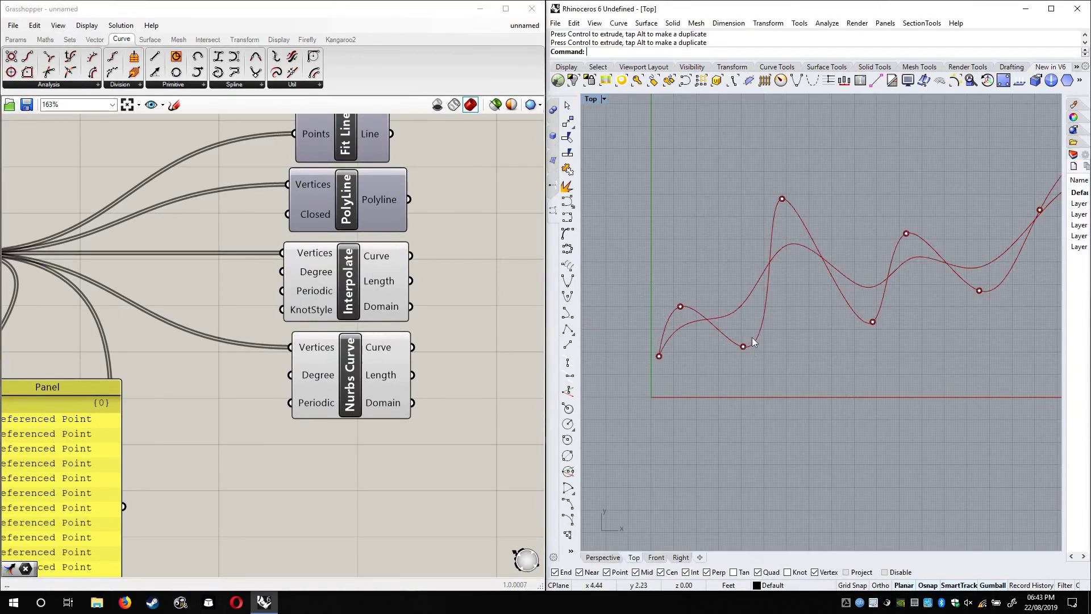
pyautogui.scroll(3, 688, 318)
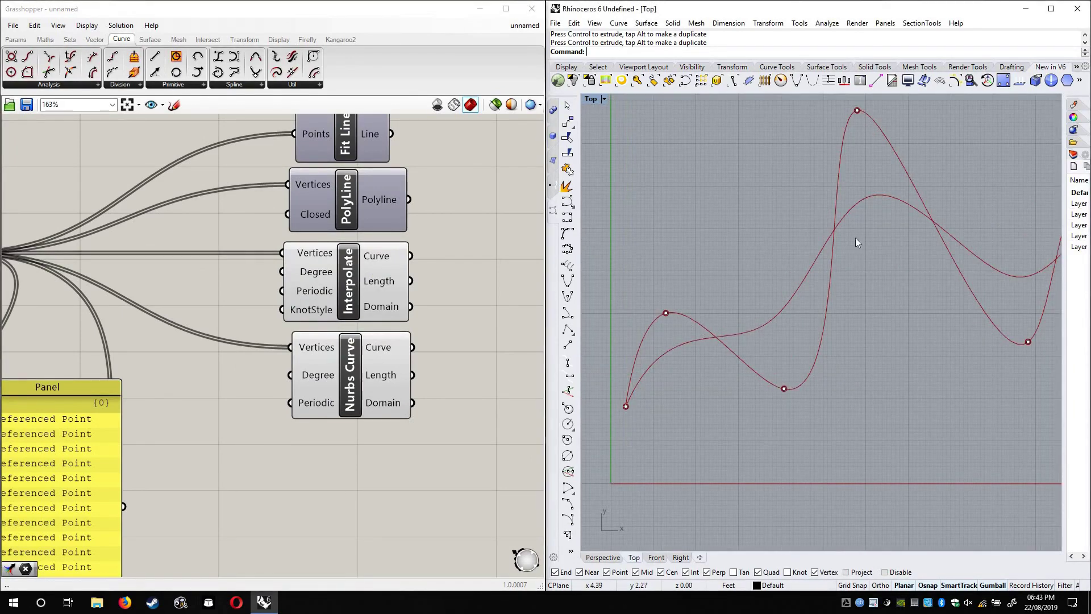
pyautogui.moveTo(932, 324); pyautogui.dragTo(807, 411, button='right')
pyautogui.moveTo(1057, 344); pyautogui.dragTo(909, 363, button='right')
pyautogui.moveTo(790, 436); pyautogui.dragTo(593, 472, button='right')
pyautogui.moveTo(878, 343)
pyautogui.mouseDown(button='right')
pyautogui.moveTo(580, 334)
pyautogui.moveTo(813, 329)
pyautogui.mouseUp(button='right')
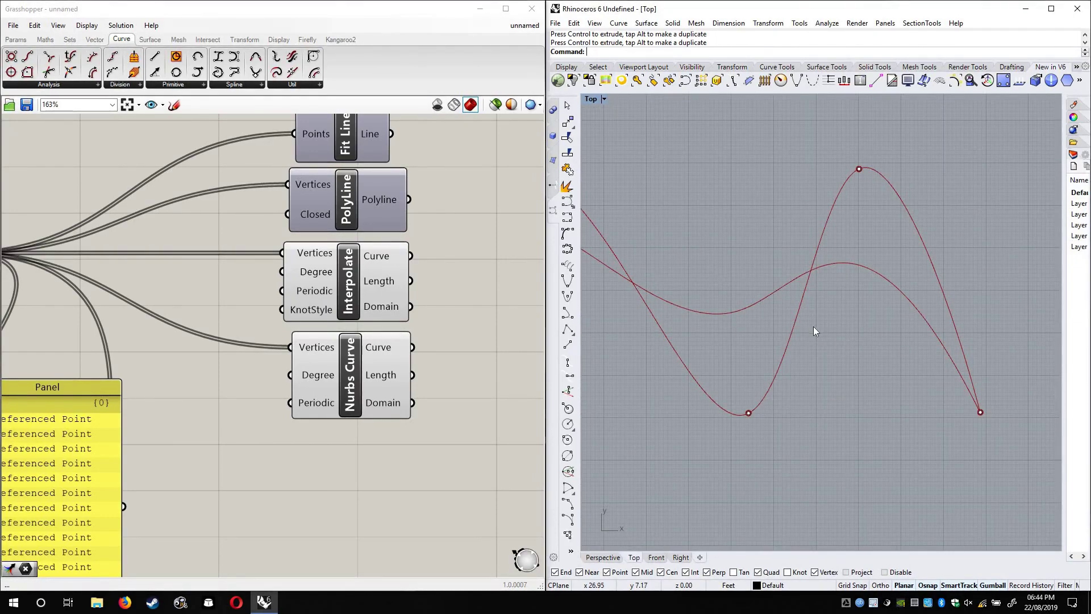
pyautogui.scroll(-6, 813, 327)
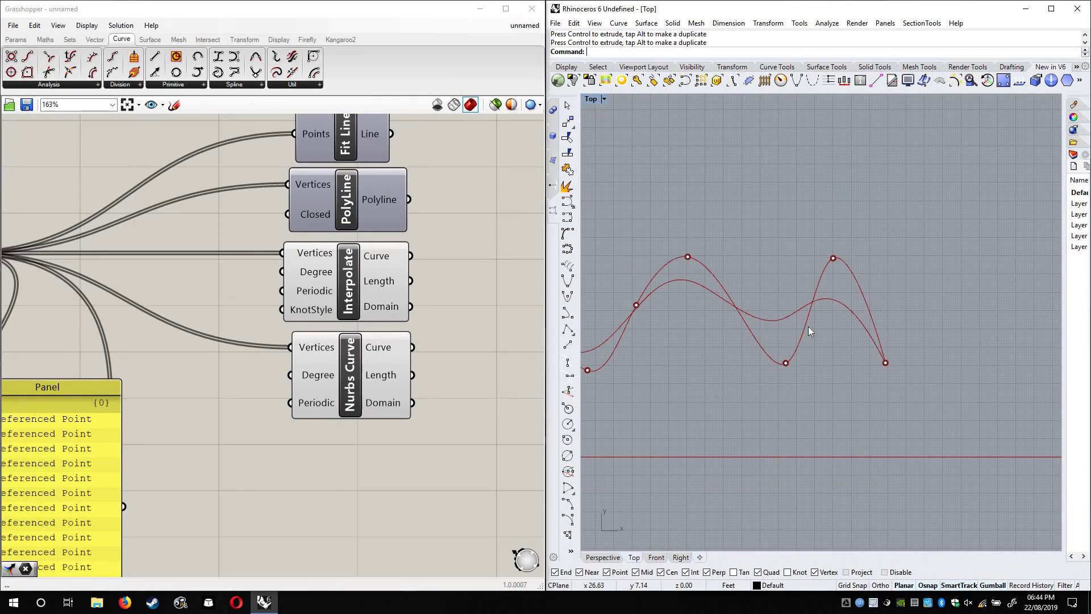
# Turn off the previews of the Interpolate and Nurbs Curve components
pyautogui.scroll(-5, 819, 352)
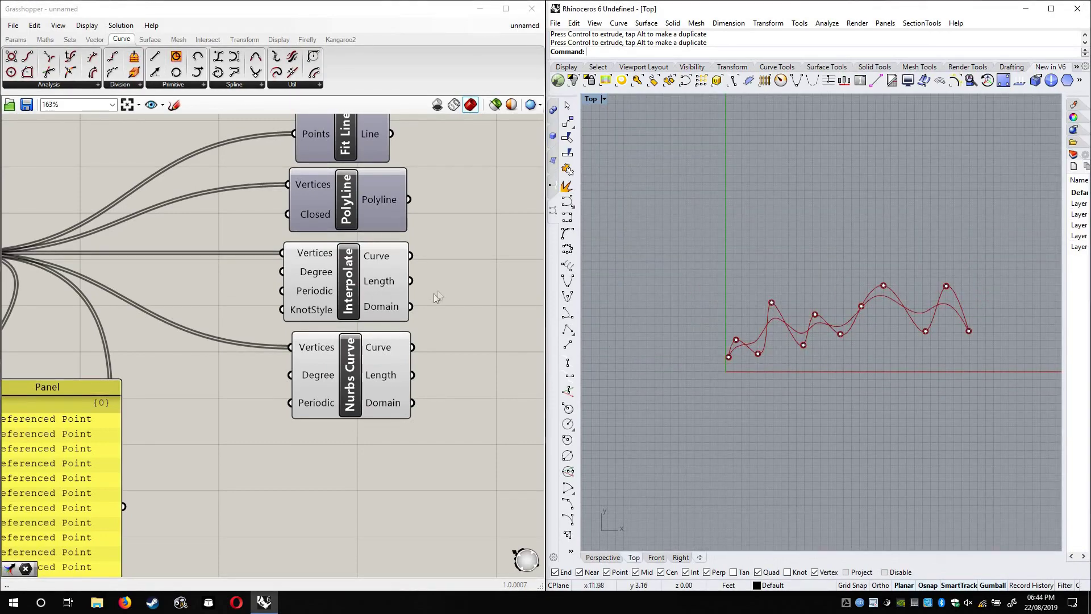
pyautogui.rightClick(357, 279)
pyautogui.click(385, 301)
pyautogui.rightClick(348, 370)
pyautogui.click(361, 388)
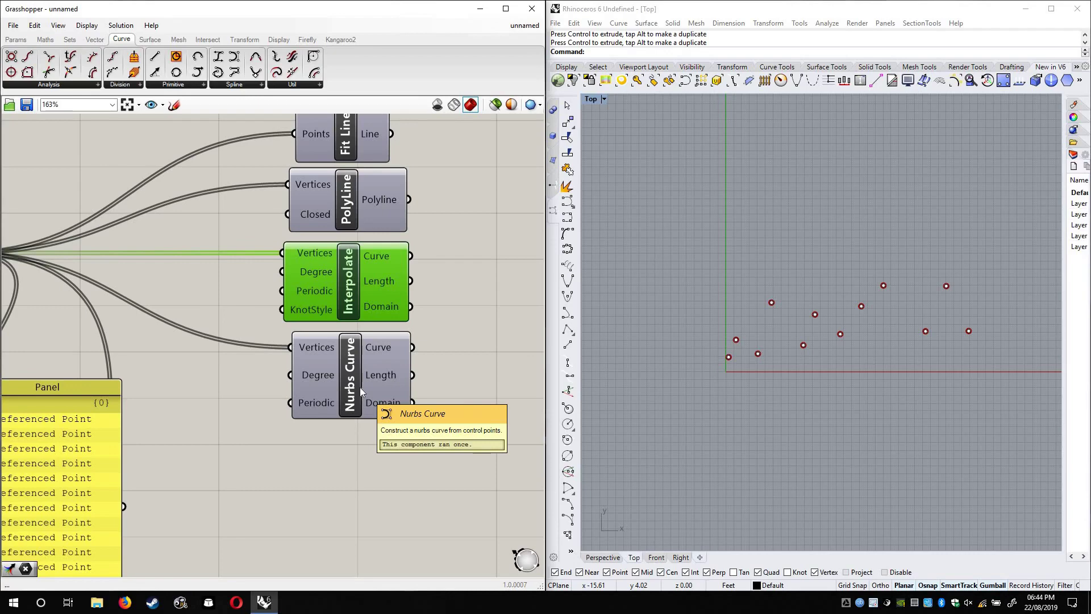
pyautogui.click(533, 245)
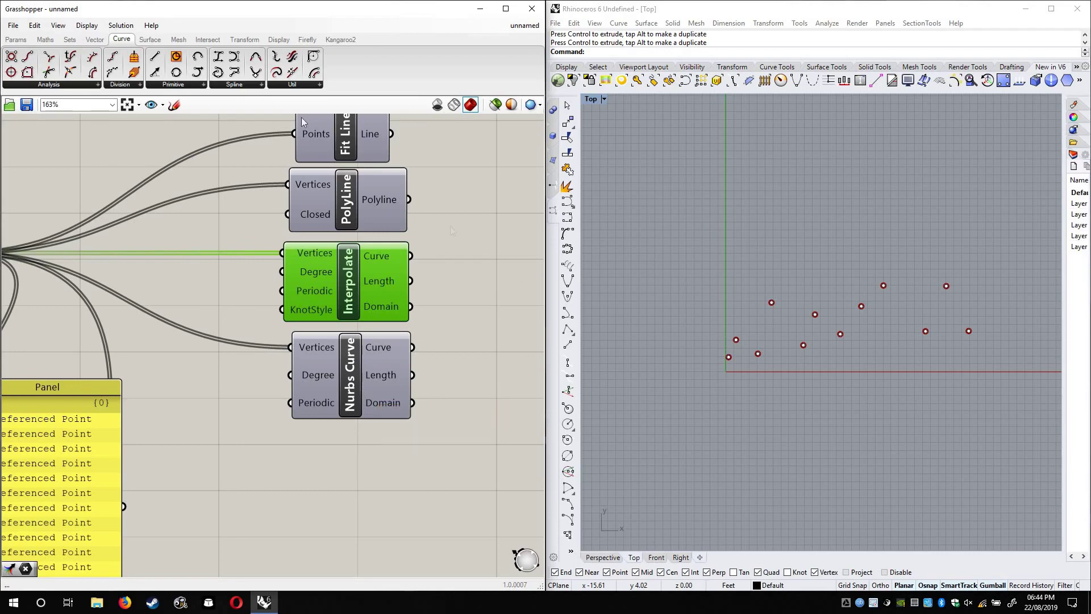
# Add a PolyArc component to the canvas and place it directly below the Nurbs Curve component
pyautogui.click(229, 85)
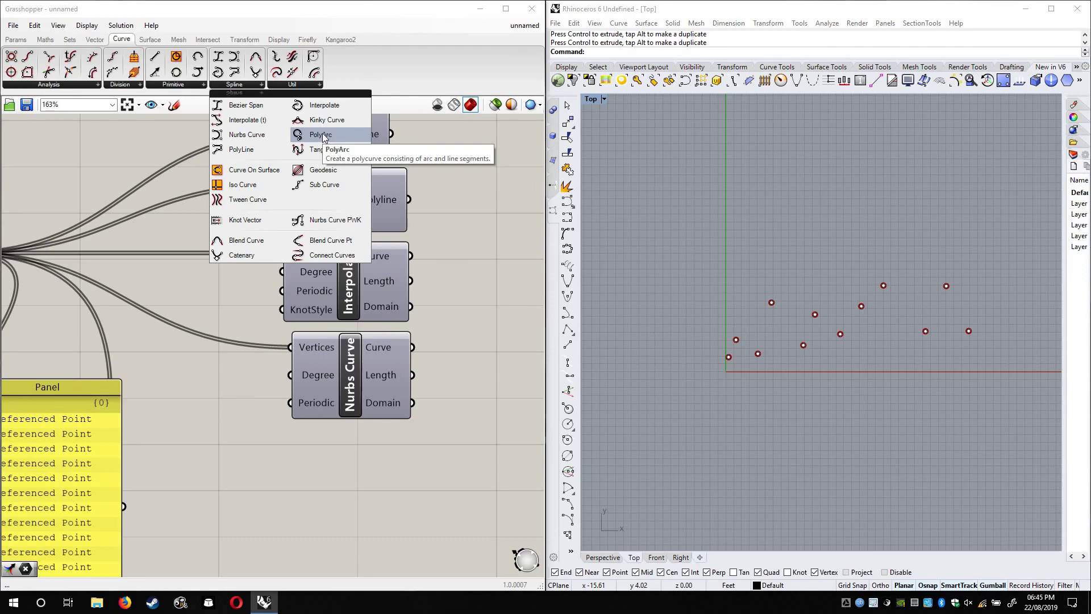
pyautogui.click(324, 136)
pyautogui.click(355, 500)
pyautogui.moveTo(380, 479); pyautogui.dragTo(383, 453)
# Move the green-selected panel clear of the Point parameter and connect the Point output to PolyArc's Vertices input
pyautogui.moveTo(461, 309); pyautogui.dragTo(568, 117, button='right')
pyautogui.moveTo(156, 194); pyautogui.dragTo(86, 398)
pyautogui.moveTo(288, 269); pyautogui.dragTo(290, 441, button='right')
pyautogui.moveTo(80, 227); pyautogui.dragTo(401, 426)
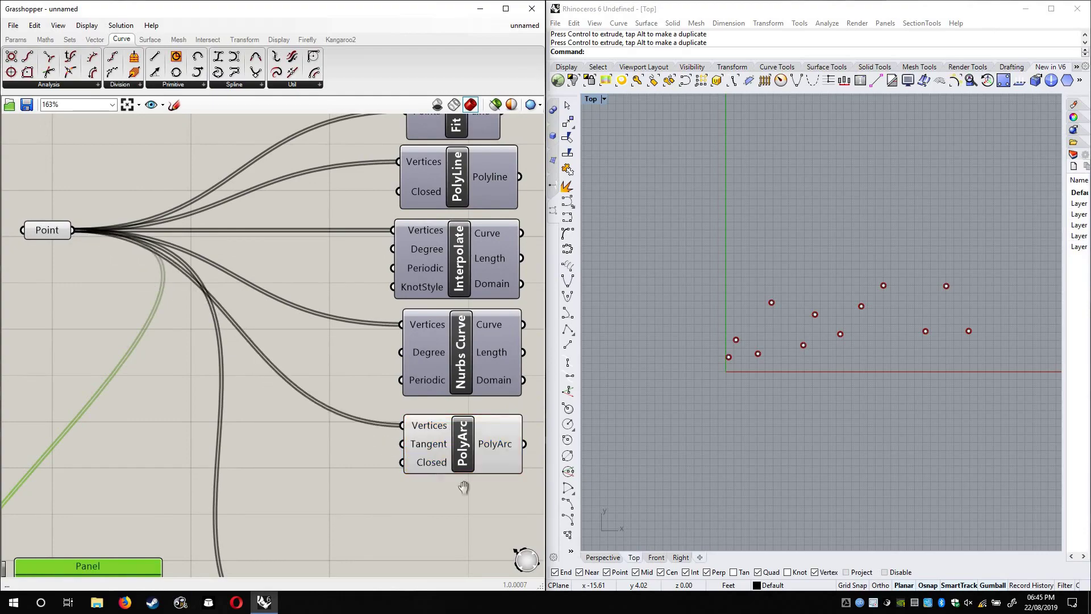
# Examine PolyArc's optional Tangent input alongside the referenced points in the Top viewport
pyautogui.scroll(4, 398, 408)
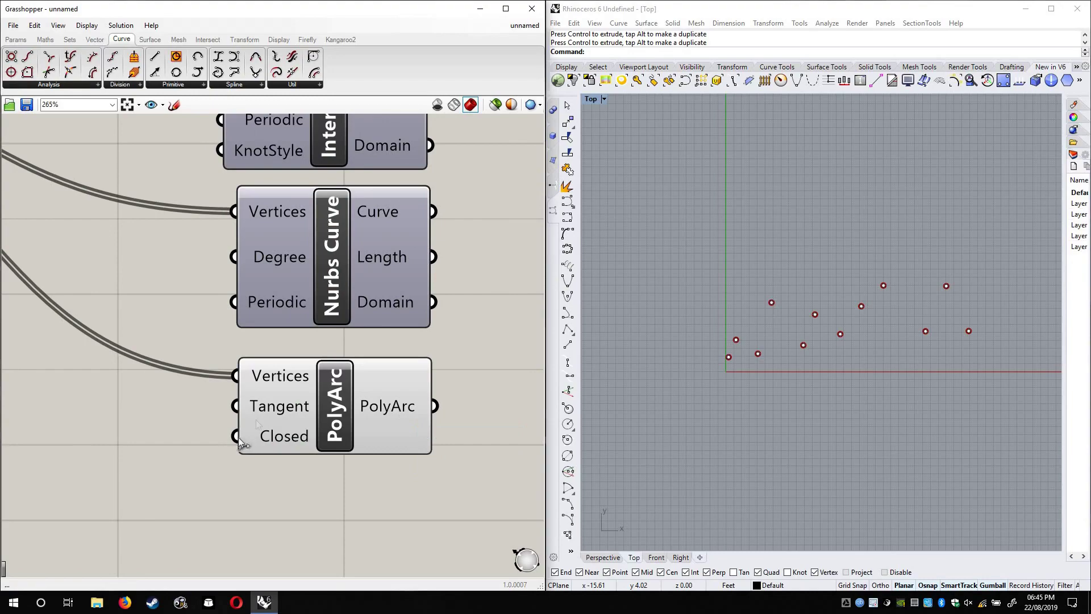
pyautogui.scroll(5, 812, 344)
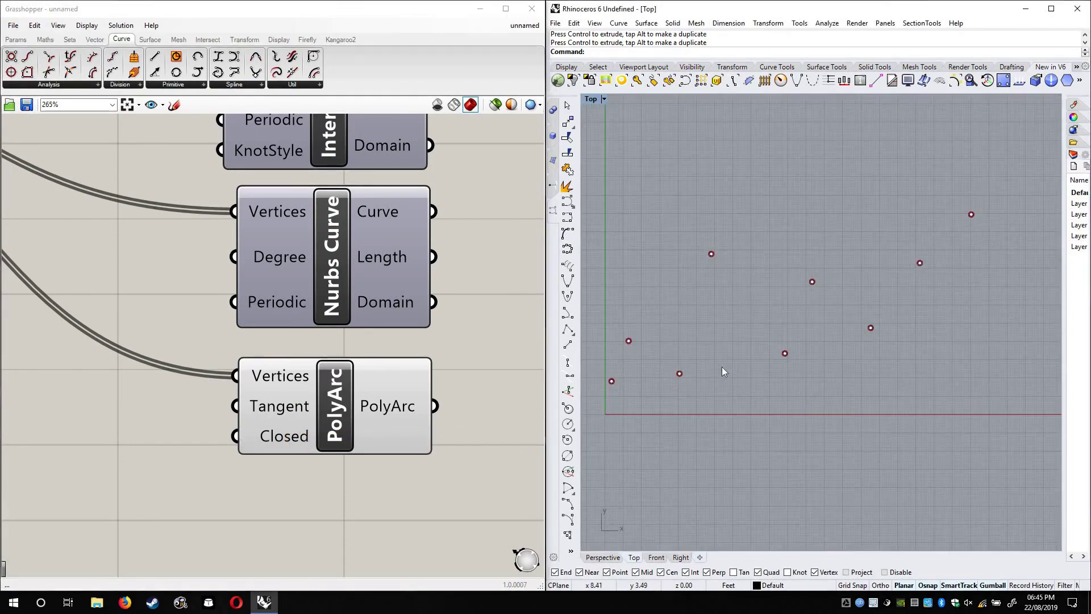
pyautogui.scroll(4, 376, 357)
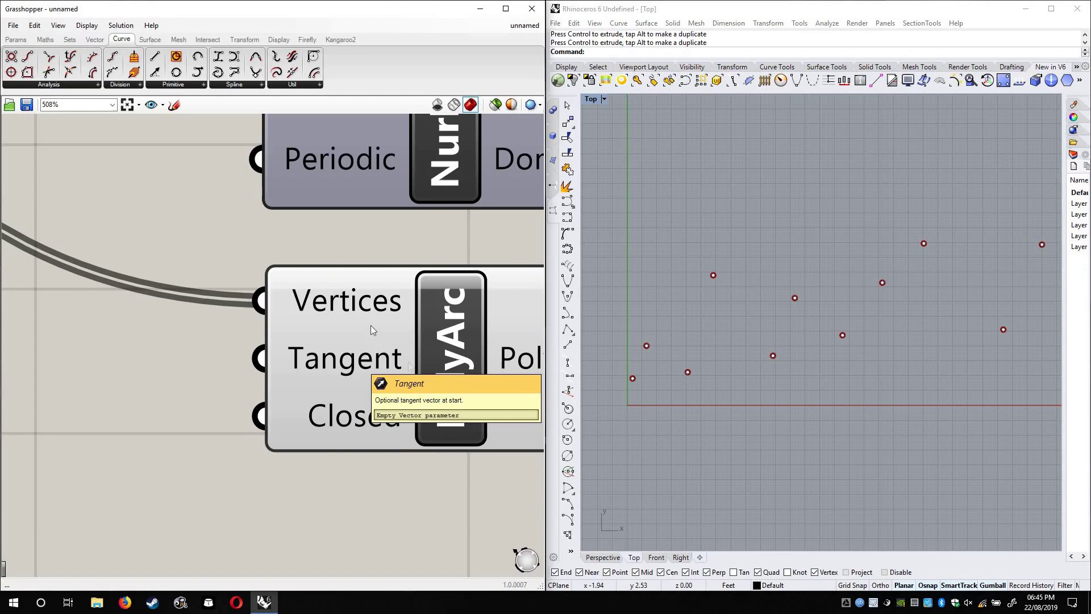
pyautogui.scroll(2, 319, 369)
pyautogui.click(770, 364)
pyautogui.scroll(-1, 779, 381)
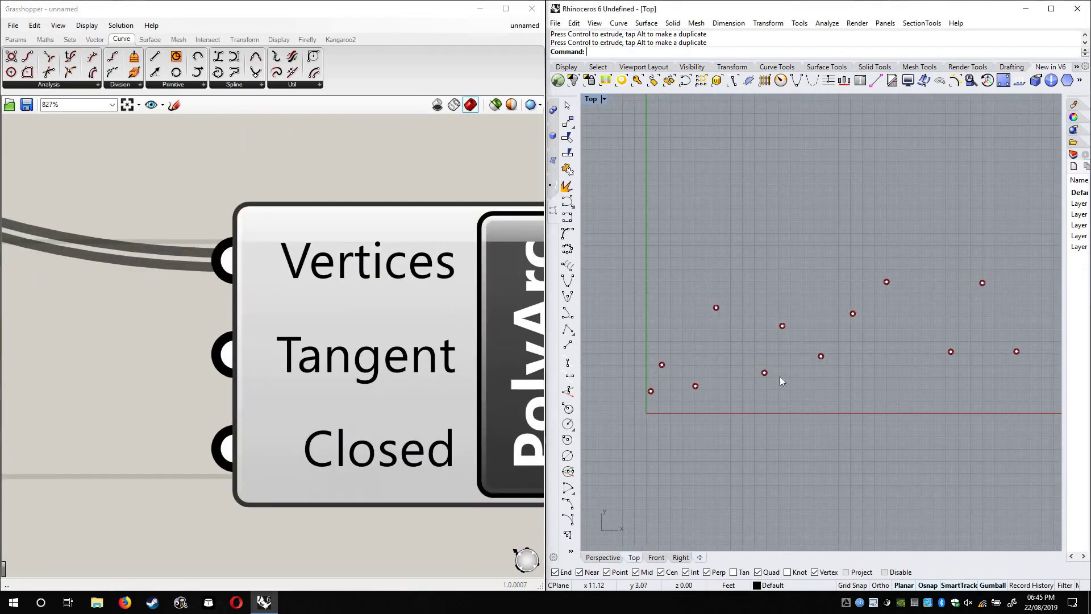
pyautogui.moveTo(366, 361); pyautogui.dragTo(265, 386, button='right')
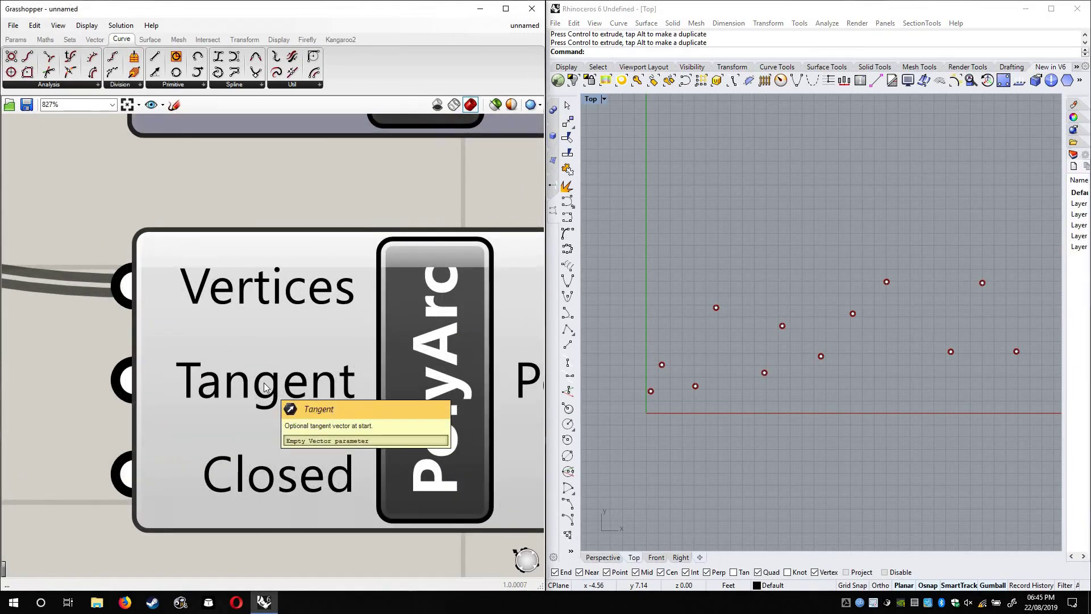
# Set one vector for PolyArc's Tangent input, running about 0.61 ft from the origin up the Y axis
pyautogui.rightClick(265, 387)
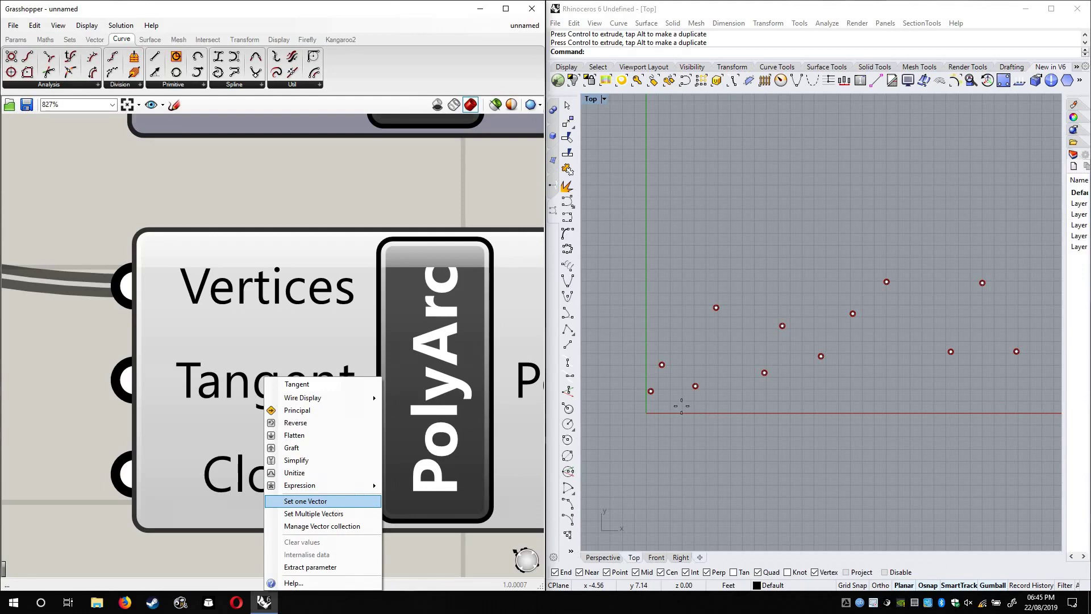
pyautogui.click(307, 500)
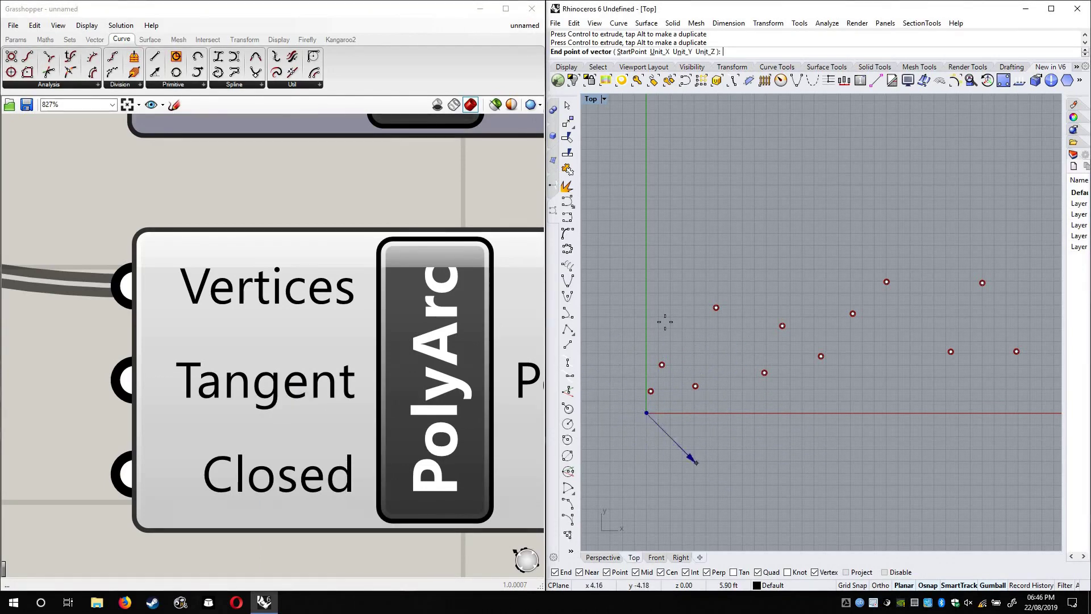
pyautogui.scroll(10, 632, 408)
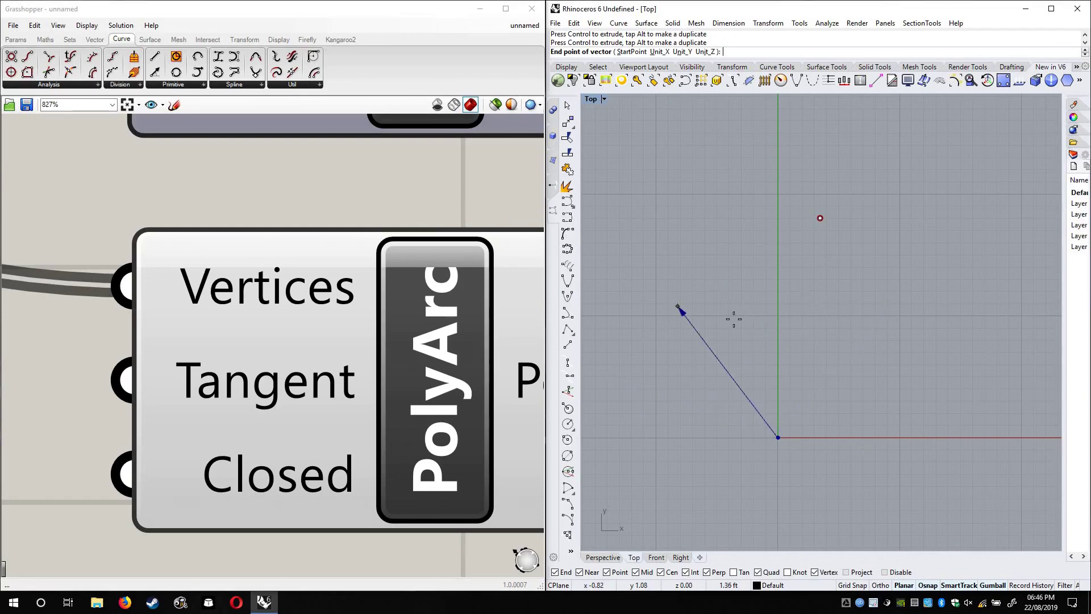
pyautogui.press('shift')
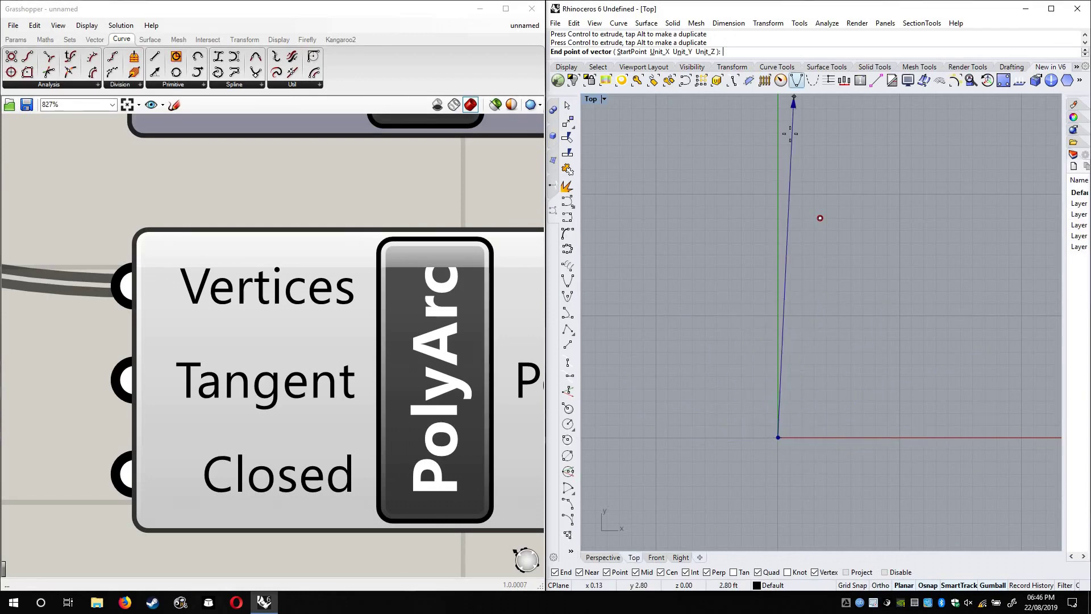
pyautogui.scroll(-4, 826, 221)
pyautogui.press('shift')
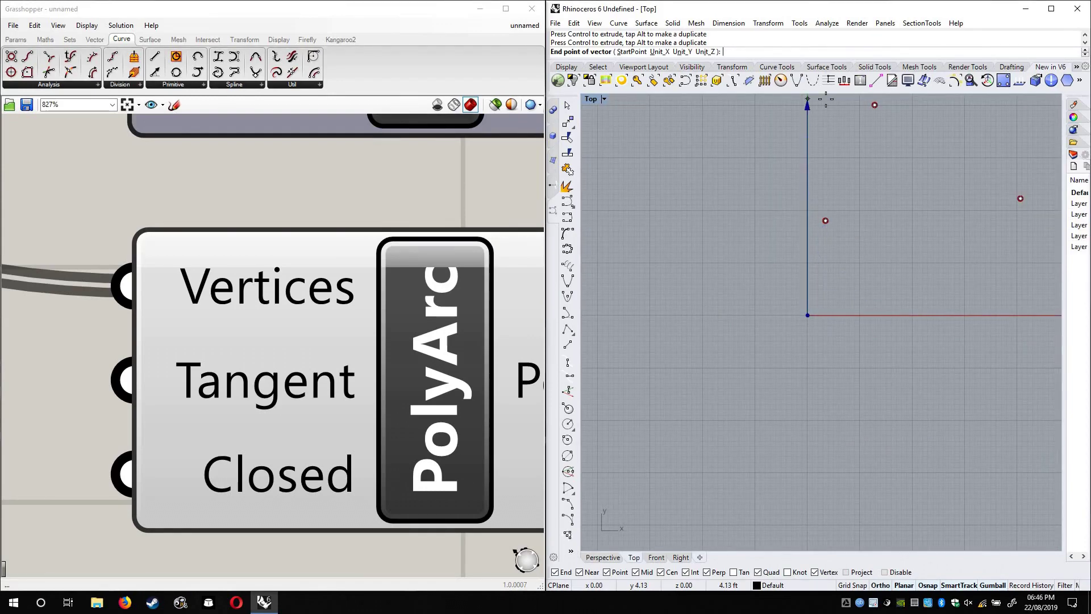
pyautogui.press('F8')
pyautogui.scroll(2, 816, 291)
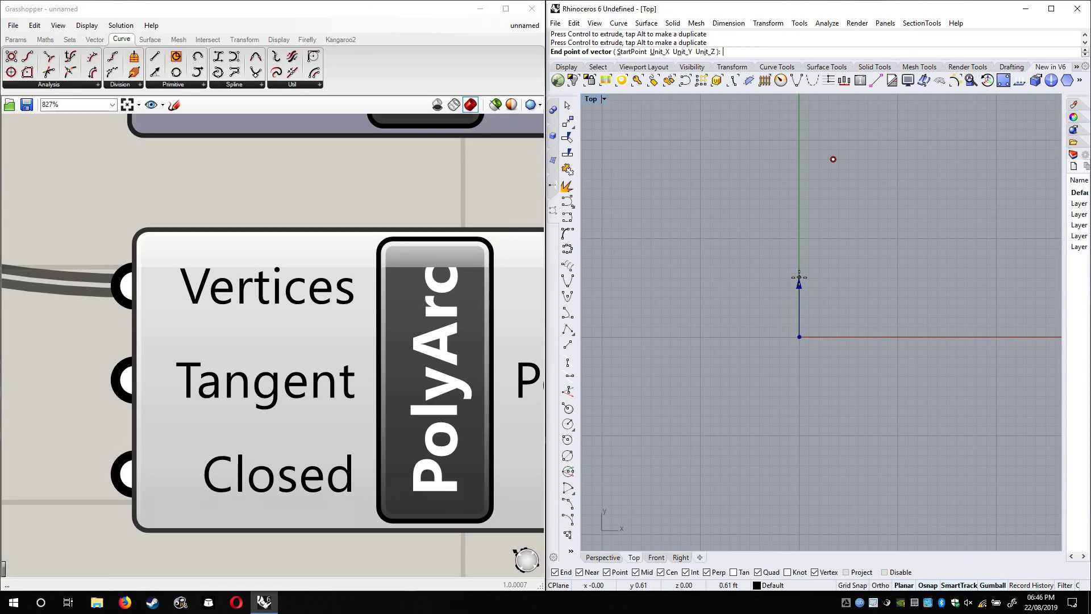
pyautogui.click(799, 278)
# Examine the PolyArc from its start tangent at the first point out to its full extent in the Top viewport
pyautogui.moveTo(892, 196); pyautogui.dragTo(858, 253, button='right')
pyautogui.moveTo(813, 299); pyautogui.dragTo(789, 393, button='right')
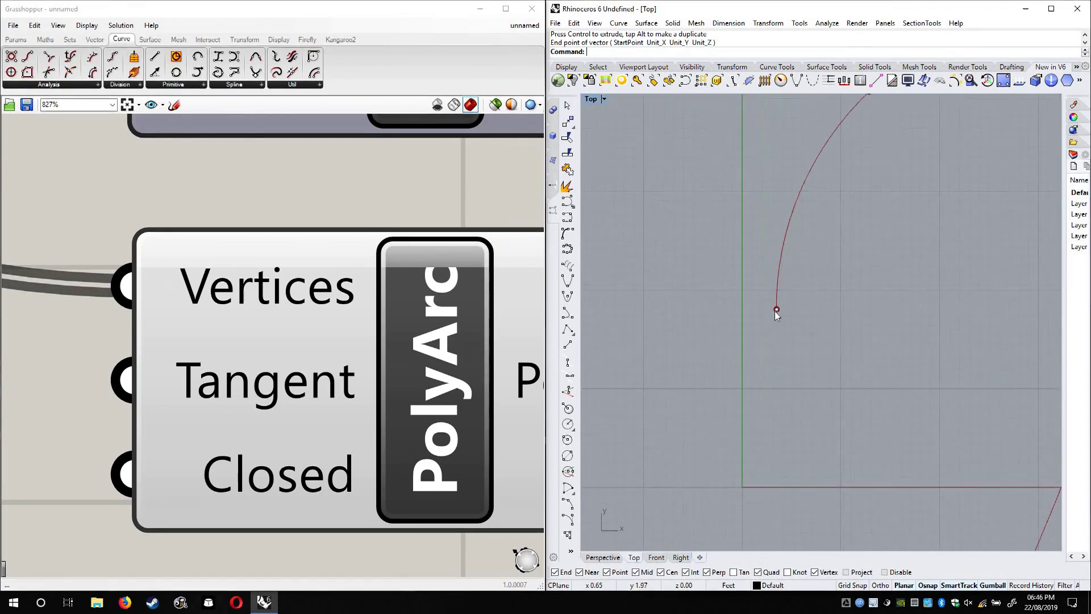
pyautogui.moveTo(823, 245); pyautogui.dragTo(805, 300, button='right')
pyautogui.moveTo(860, 225); pyautogui.dragTo(691, 223, button='right')
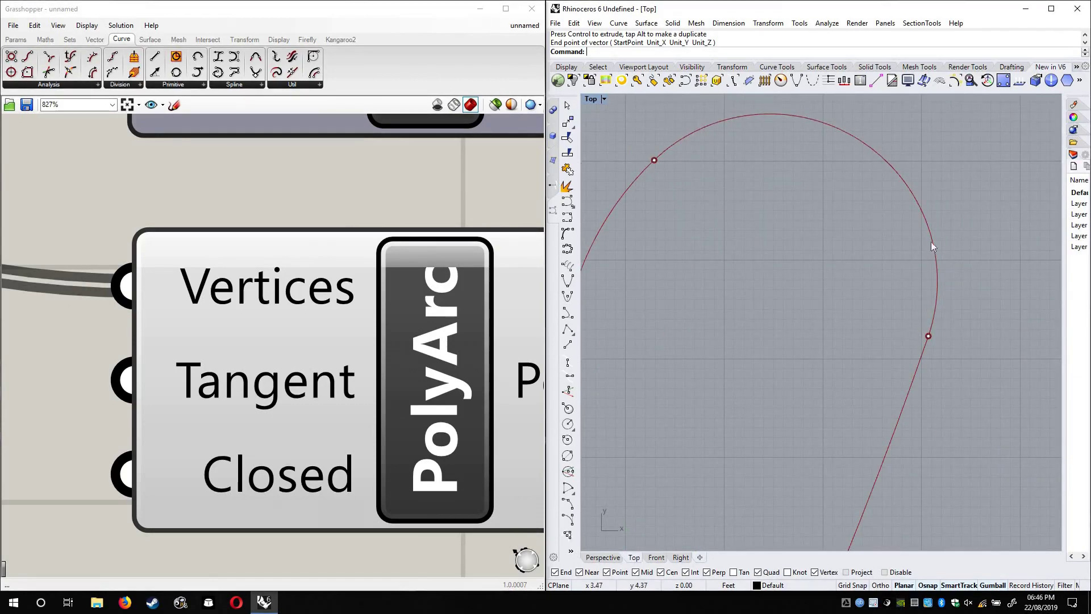
pyautogui.moveTo(901, 445); pyautogui.dragTo(871, 242, button='right')
pyautogui.scroll(-8, 873, 247)
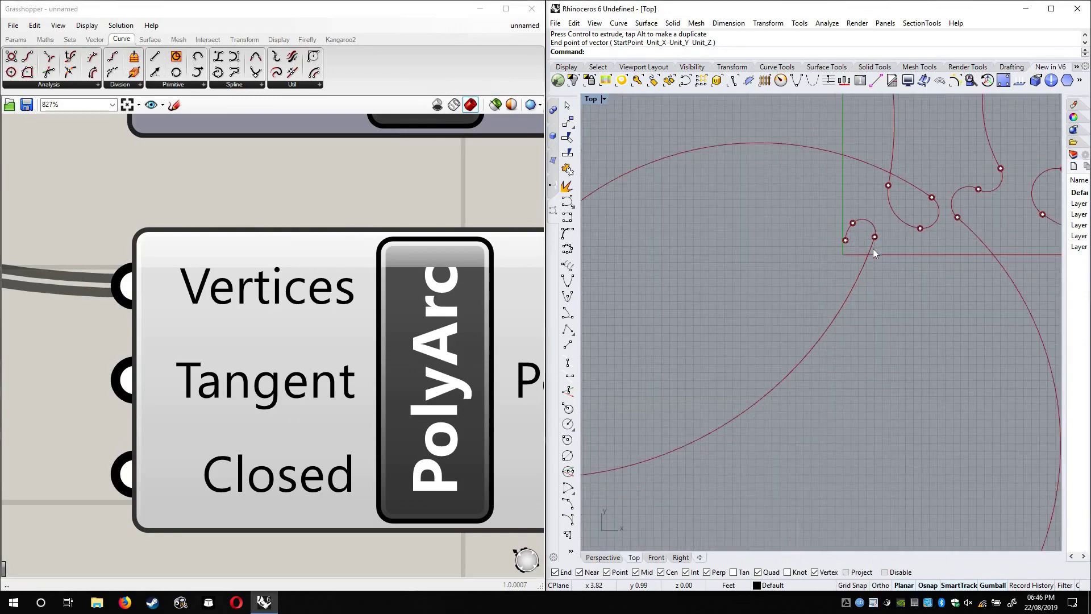
pyautogui.scroll(-5, 873, 248)
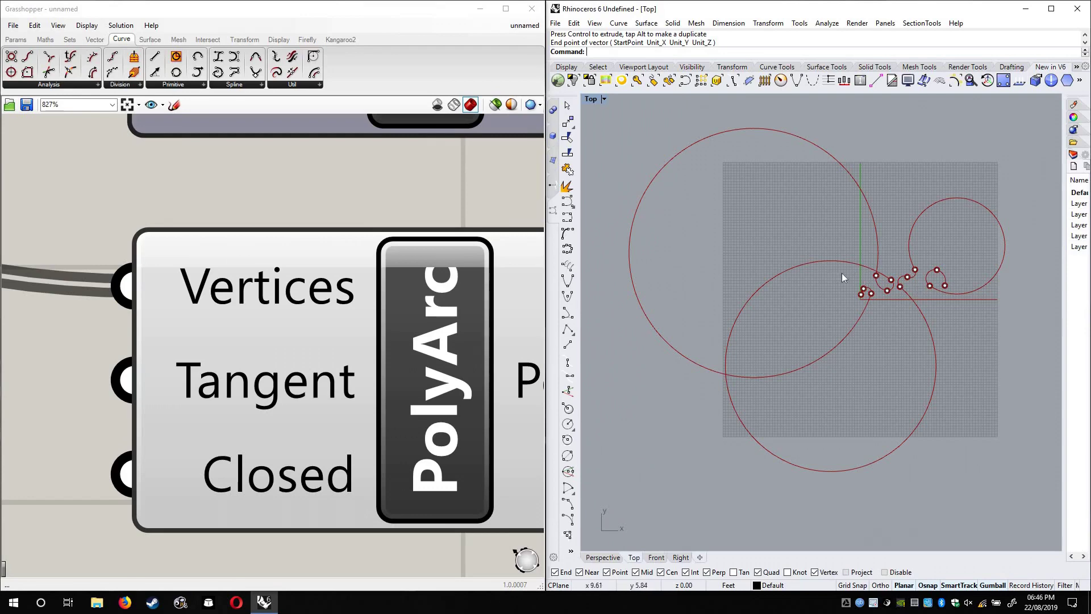
pyautogui.scroll(3, 954, 208)
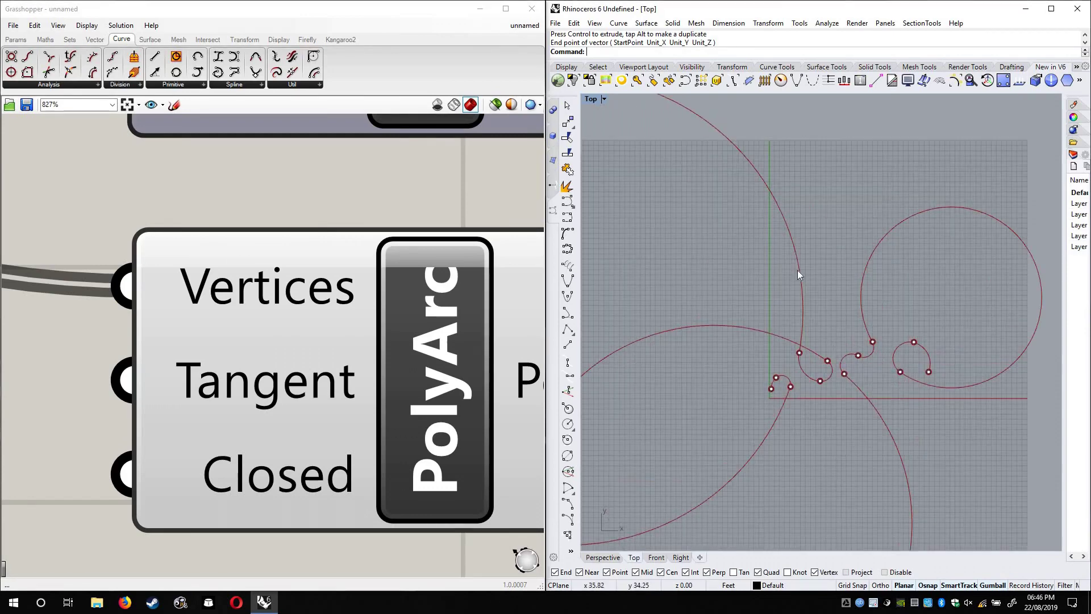
pyautogui.scroll(-4, 805, 276)
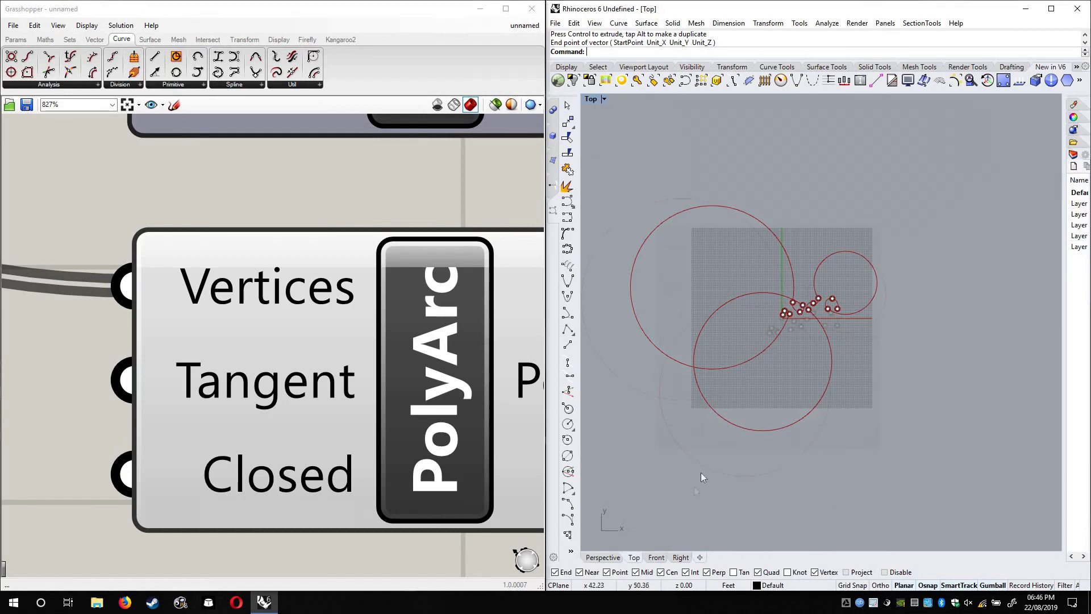
# Trace the first PolyArc segments from point to point again and relate them to the large arcs they lead into
pyautogui.scroll(3, 902, 400)
pyautogui.scroll(2, 903, 401)
pyautogui.scroll(2, 834, 241)
pyautogui.scroll(2, 918, 375)
pyautogui.moveTo(915, 358); pyautogui.dragTo(806, 323, button='right')
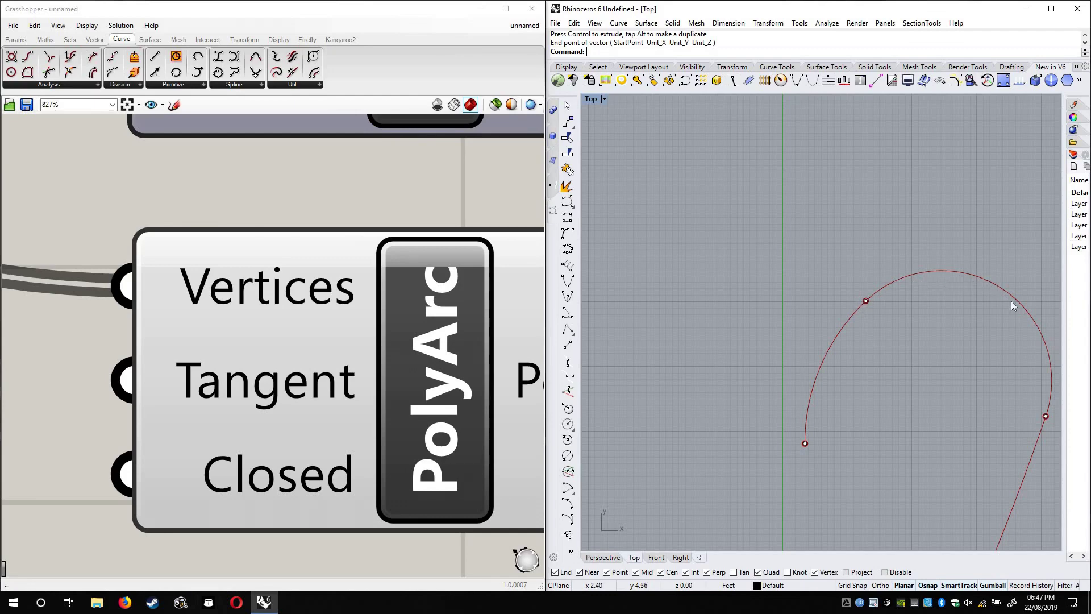
pyautogui.moveTo(1028, 430); pyautogui.dragTo(685, 247, button='right')
pyautogui.scroll(-8, 846, 292)
pyautogui.moveTo(851, 292); pyautogui.dragTo(871, 217, button='right')
pyautogui.scroll(-6, 875, 332)
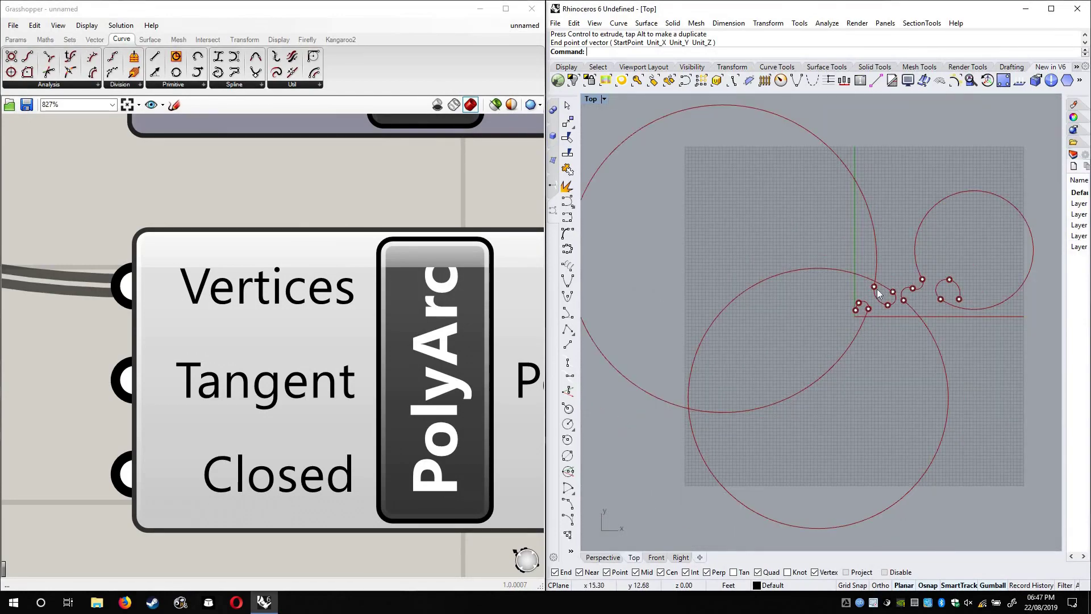
# Compare the small arcs between neighbouring points with the large looping arcs of the PolyArc in the Top viewport
pyautogui.scroll(3, 877, 293)
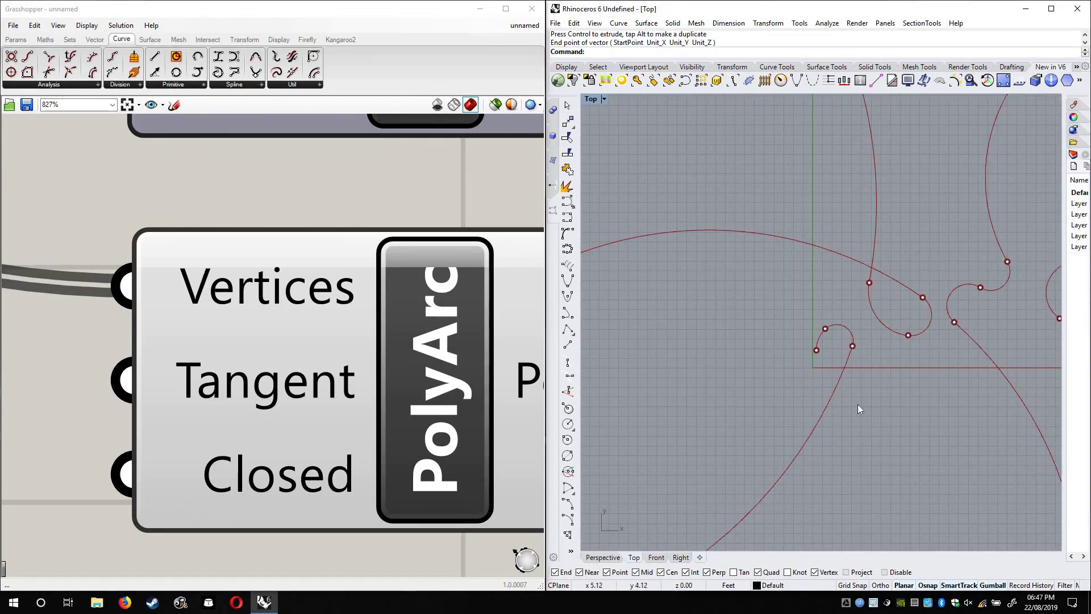
pyautogui.scroll(-3, 841, 360)
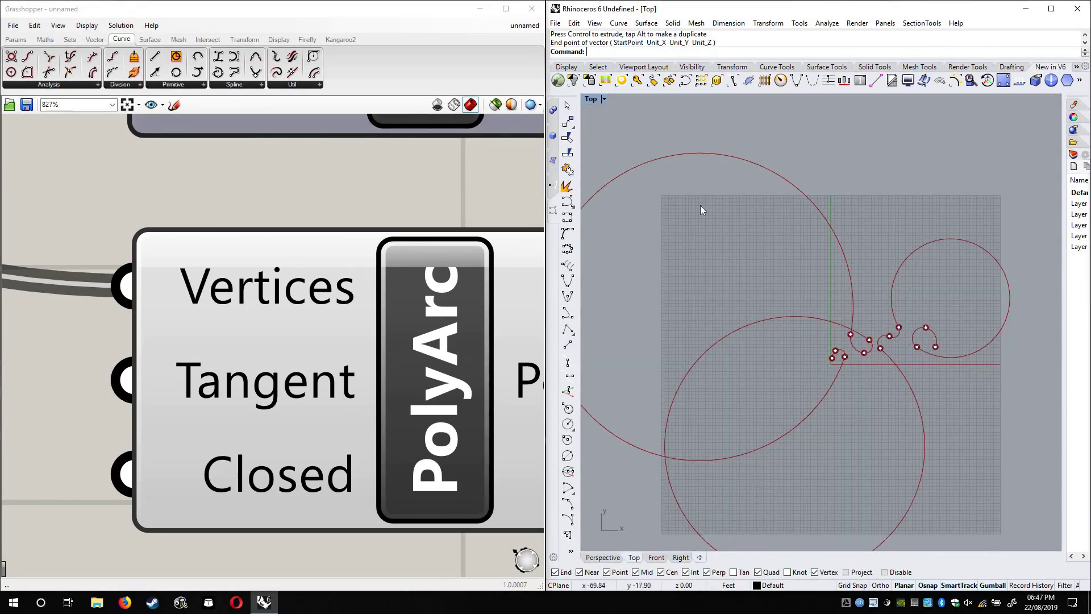
pyautogui.scroll(3, 872, 287)
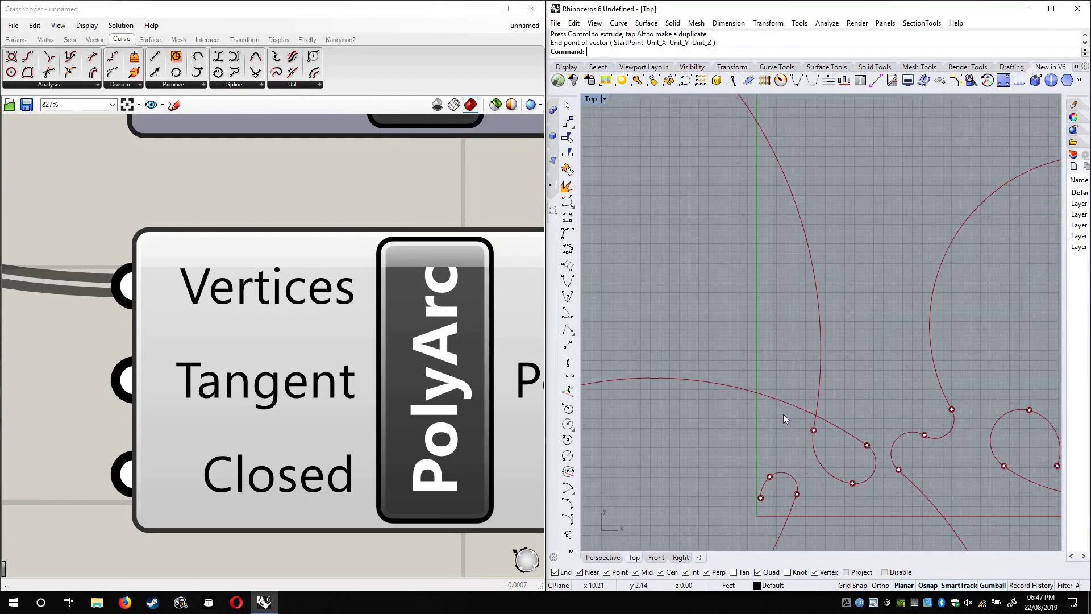
pyautogui.scroll(-4, 890, 316)
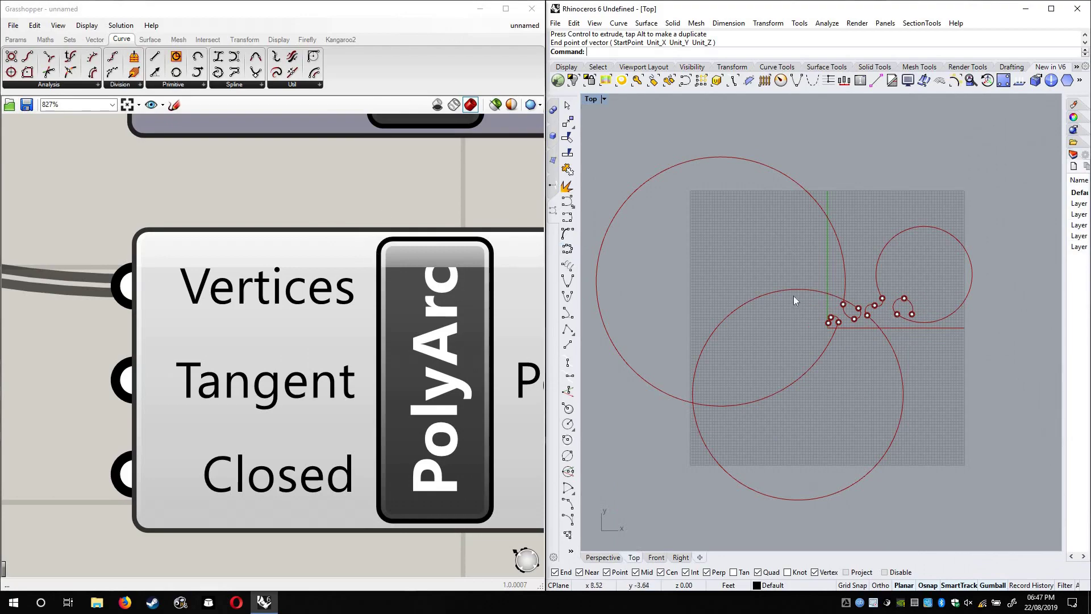
pyautogui.scroll(3, 793, 296)
pyautogui.scroll(-2, 795, 289)
pyautogui.scroll(4, 778, 287)
pyautogui.scroll(-5, 769, 273)
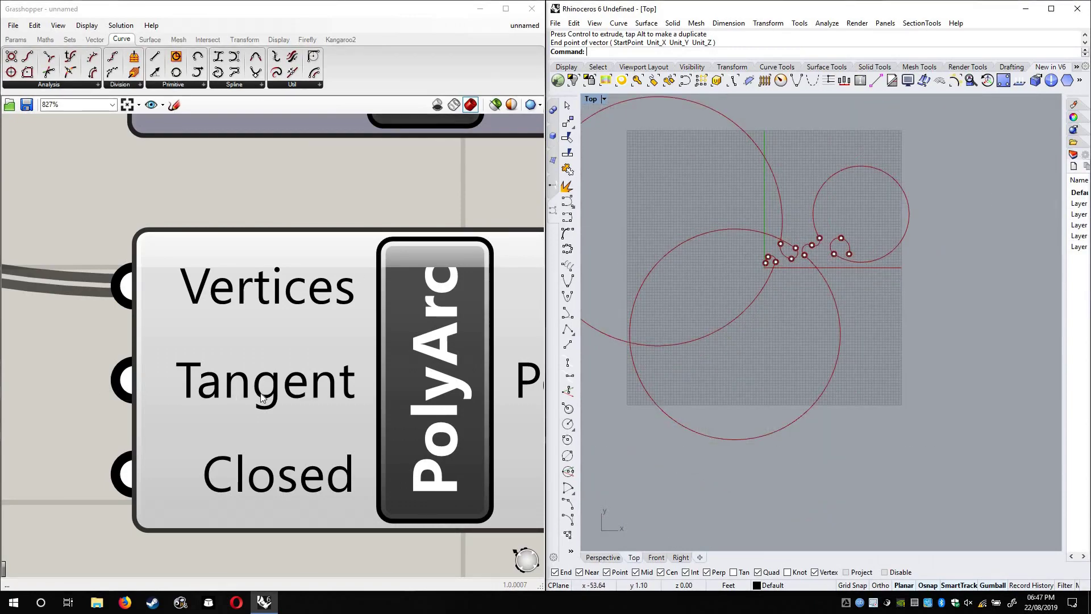
# Check the vector stored in PolyArc's Tangent input against the direction of the curve at its first point
pyautogui.moveTo(263, 397)
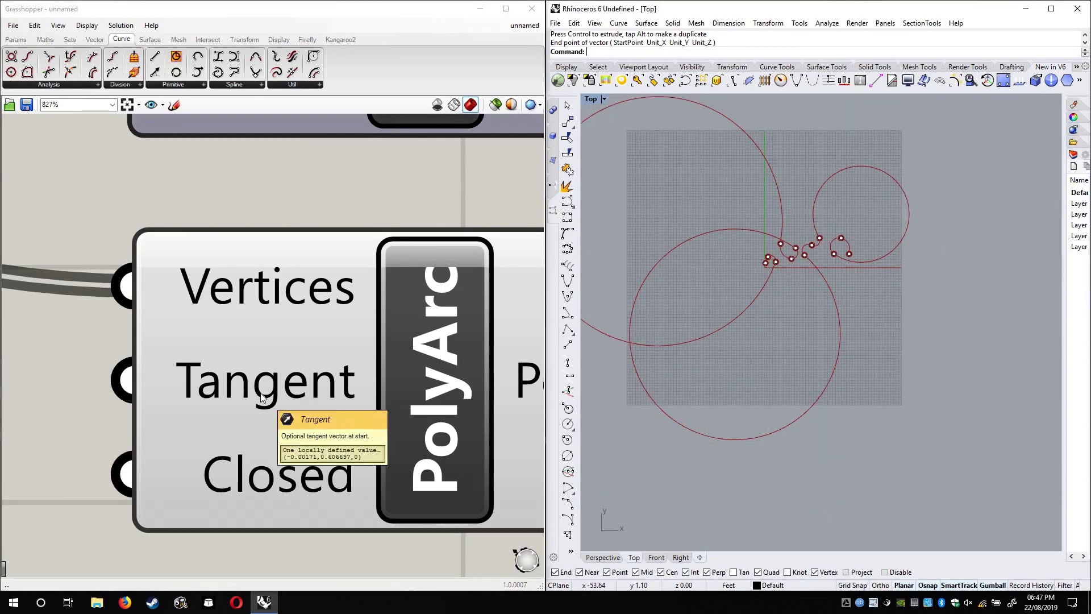
pyautogui.scroll(6, 876, 382)
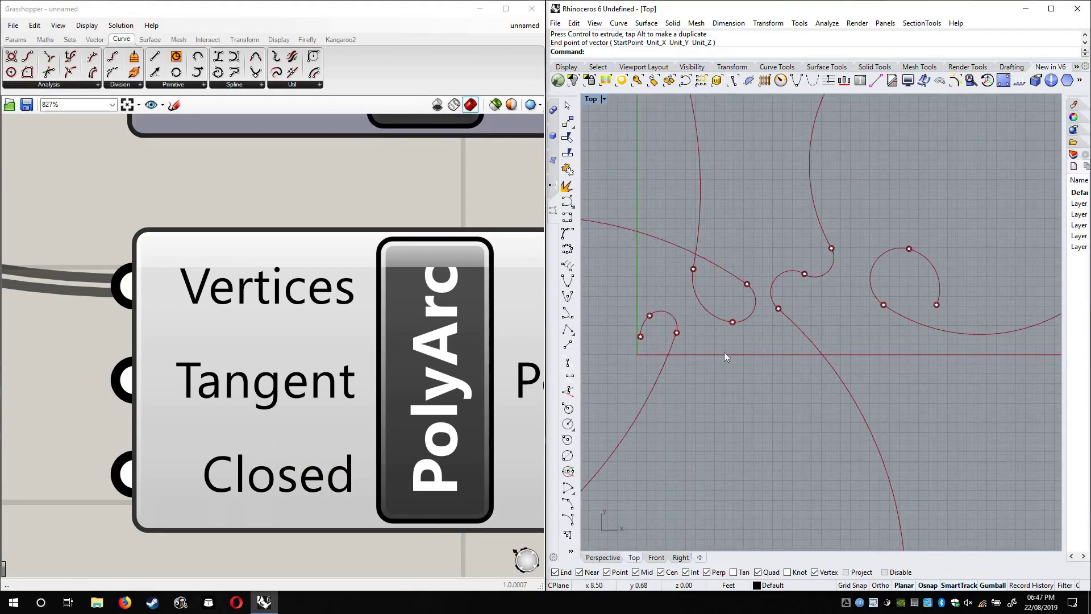
pyautogui.moveTo(823, 419); pyautogui.dragTo(894, 472, button='right')
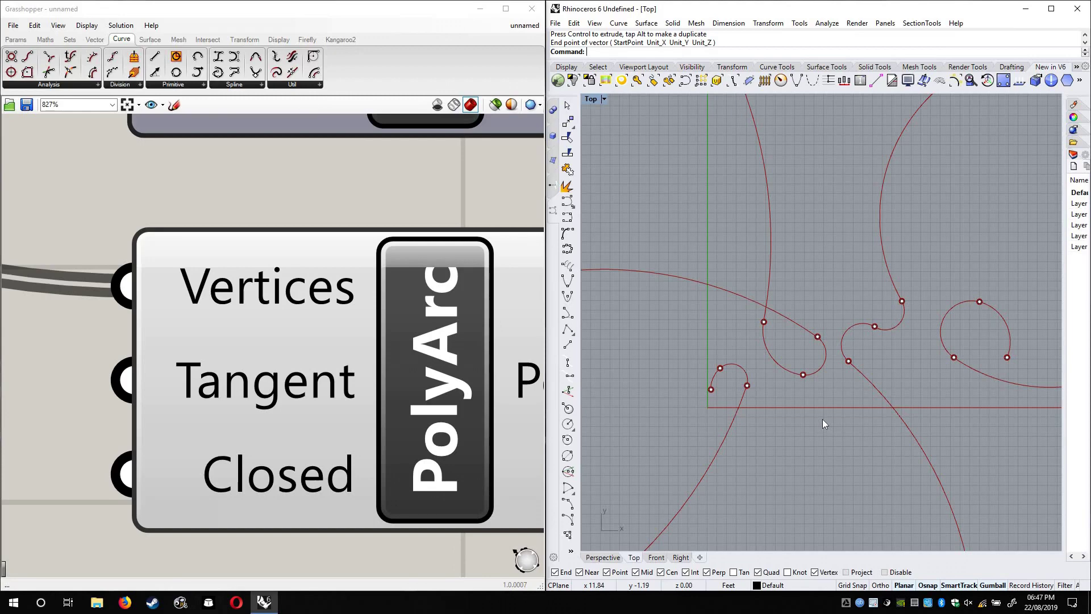
pyautogui.scroll(-4, 397, 250)
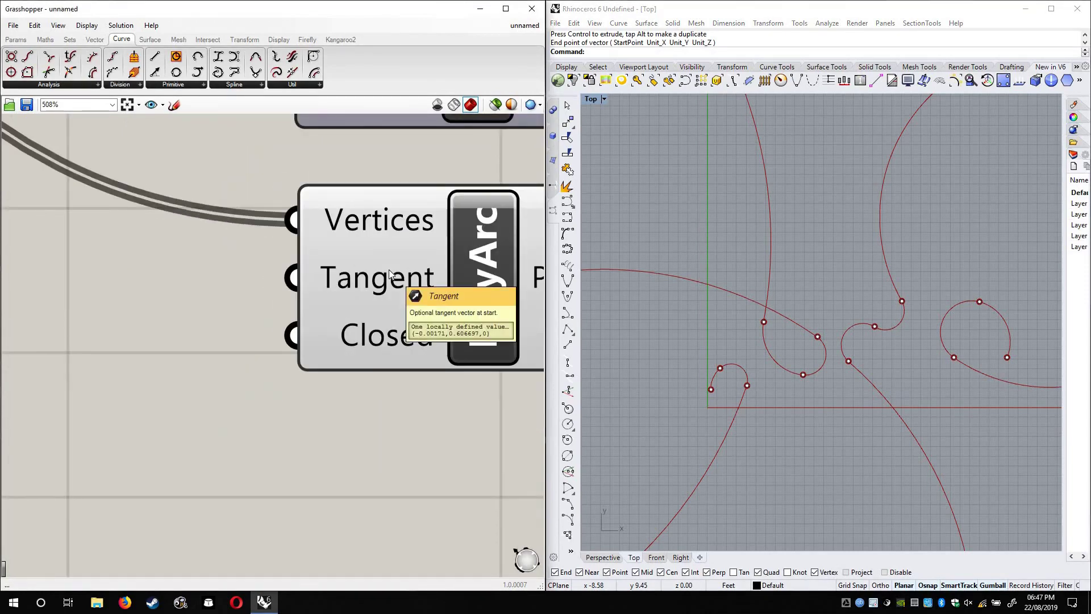
pyautogui.scroll(5, 709, 401)
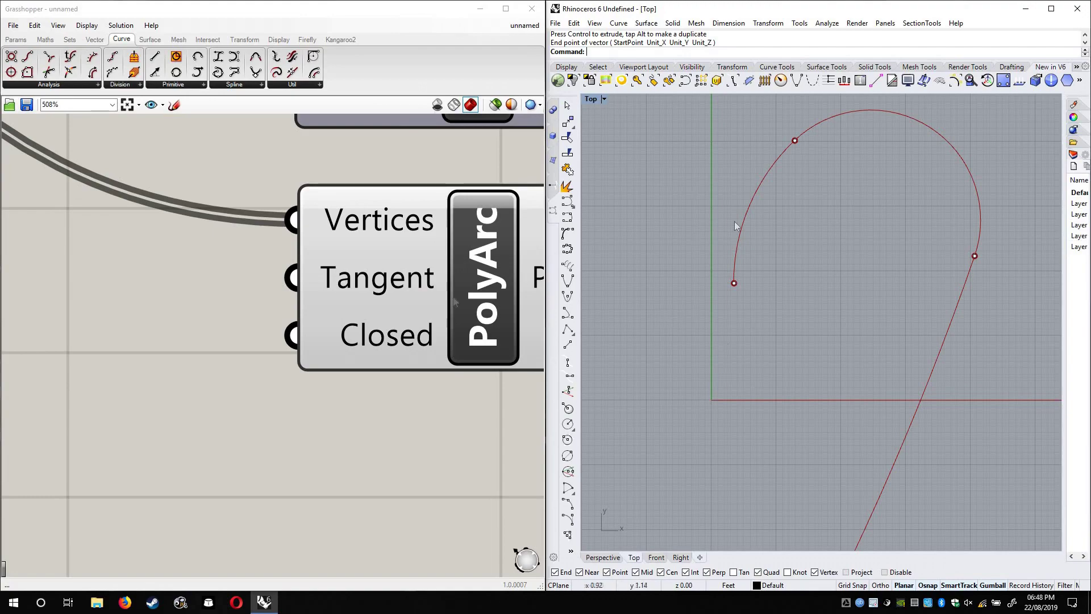
pyautogui.scroll(-5, 347, 330)
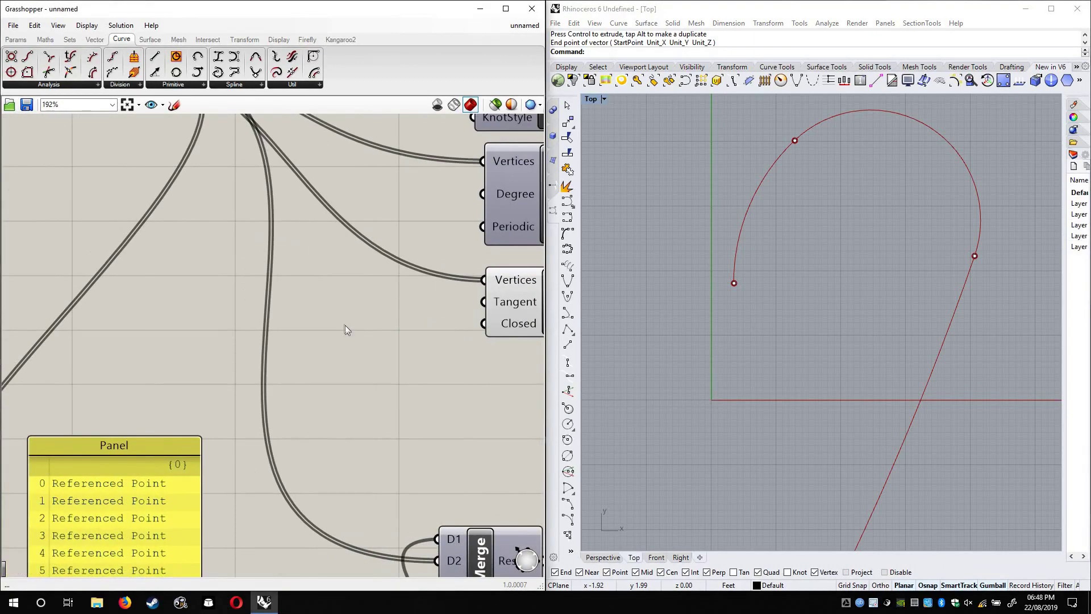
# Move the panel of referenced points off the number sliders and delete it from the canvas
pyautogui.doubleClick(285, 343)
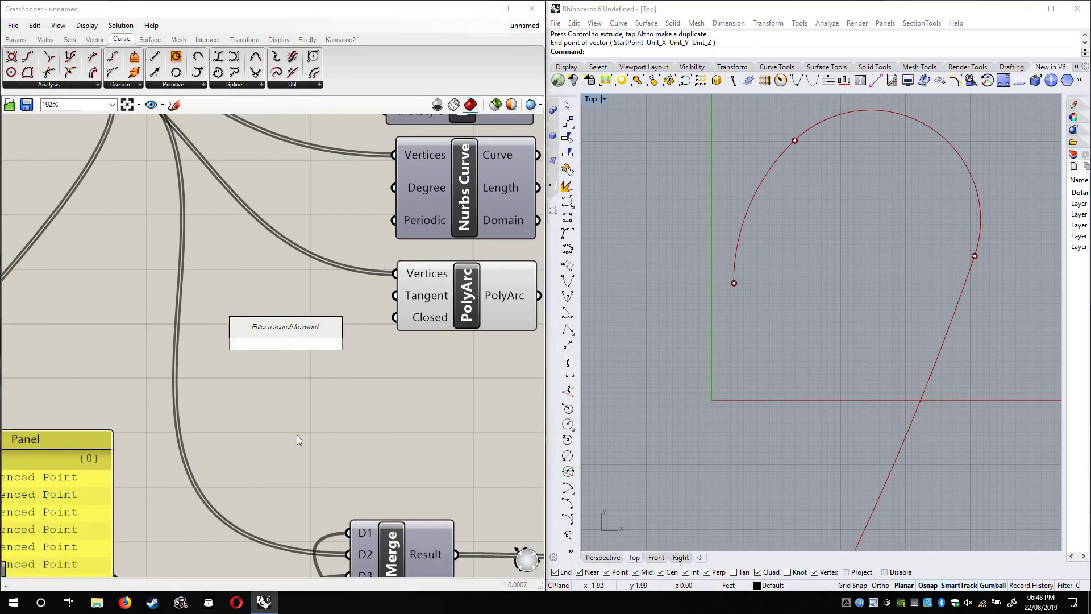
pyautogui.scroll(-4, 426, 311)
pyautogui.moveTo(275, 405); pyautogui.dragTo(410, 296, button='right')
pyautogui.scroll(4, 356, 339)
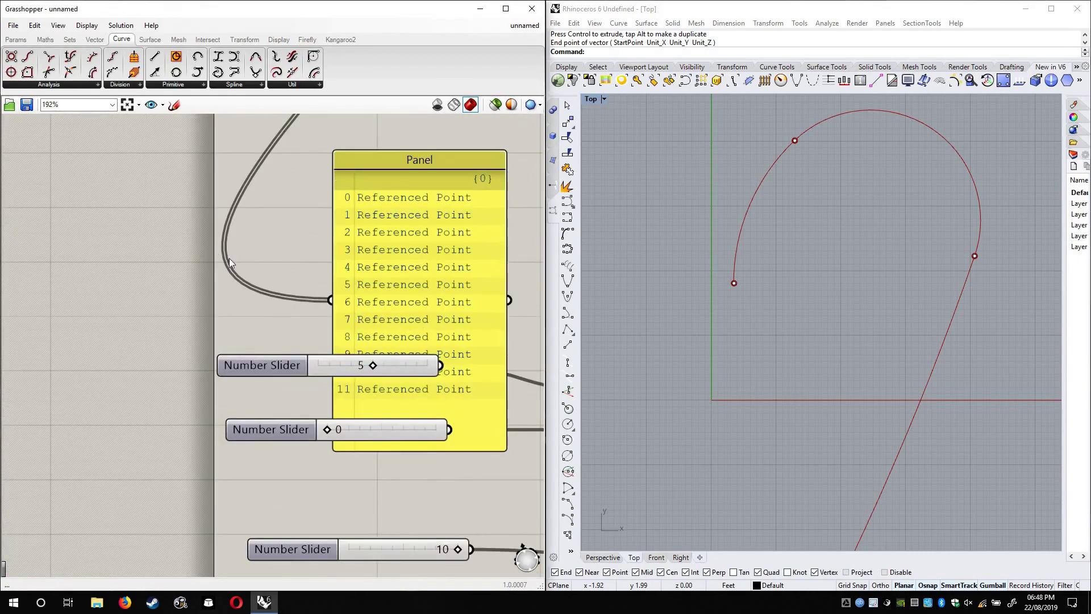
pyautogui.moveTo(355, 339); pyautogui.dragTo(170, 240, button='right')
pyautogui.scroll(-3, 466, 323)
pyautogui.click(435, 324)
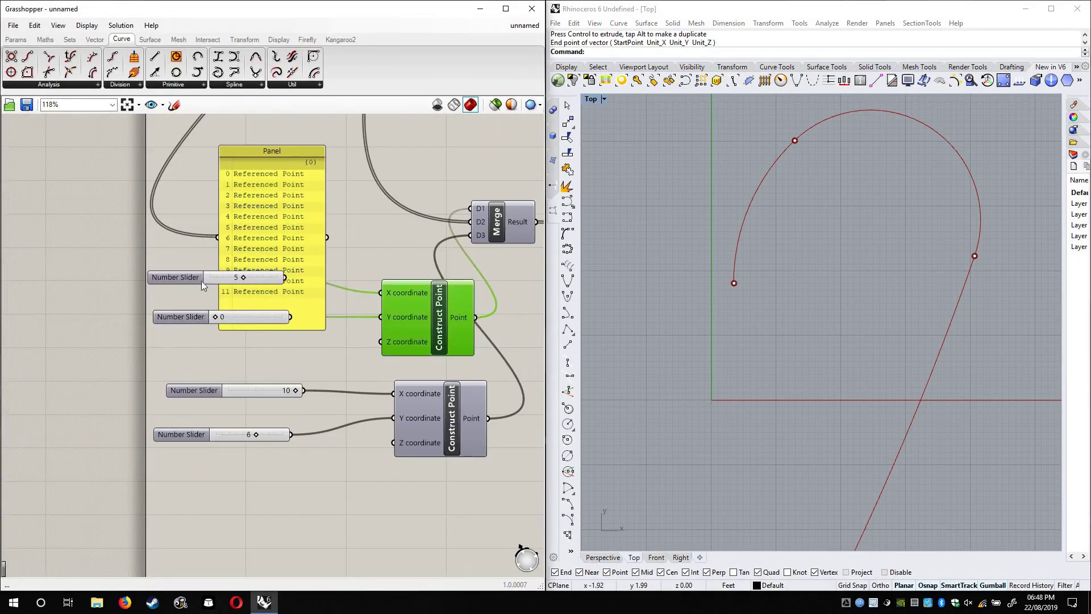
pyautogui.moveTo(232, 289); pyautogui.dragTo(143, 212)
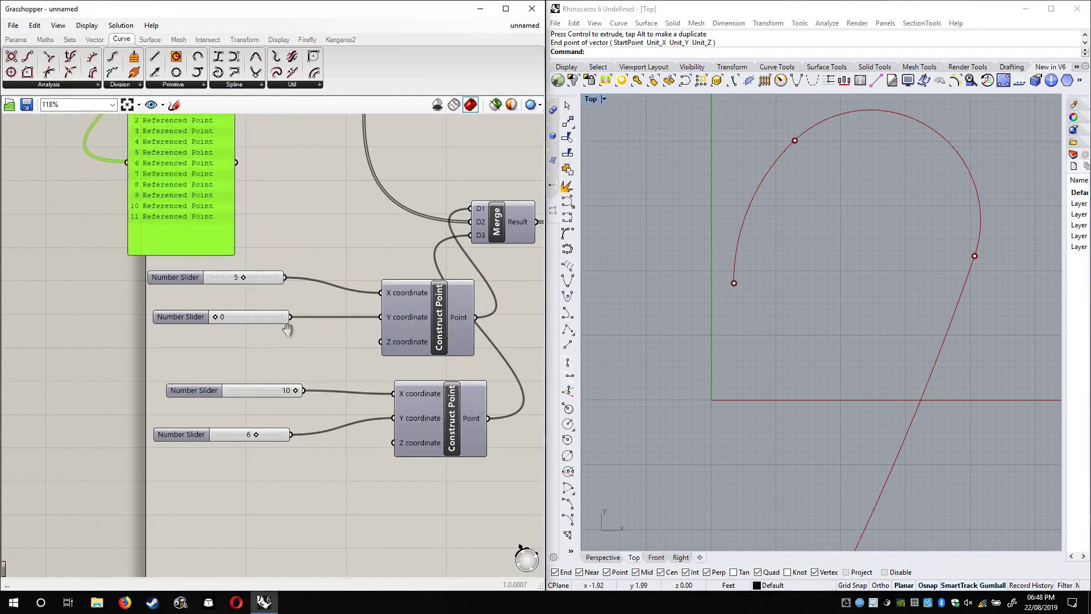
pyautogui.moveTo(205, 154); pyautogui.dragTo(236, 309, button='right')
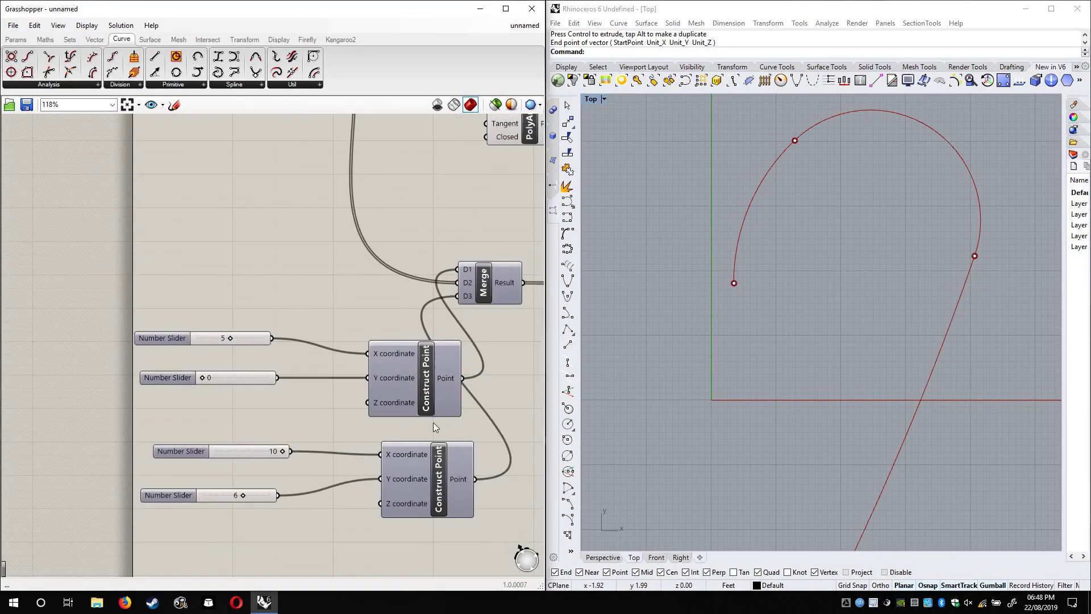
# Move the first Construct Point component together with its X and Y sliders up near the PolyArc component
pyautogui.scroll(3, 433, 422)
pyautogui.moveTo(453, 434); pyautogui.dragTo(186, 322)
pyautogui.moveTo(112, 253); pyautogui.dragTo(97, 264)
pyautogui.moveTo(455, 409); pyautogui.dragTo(327, 363, button='right')
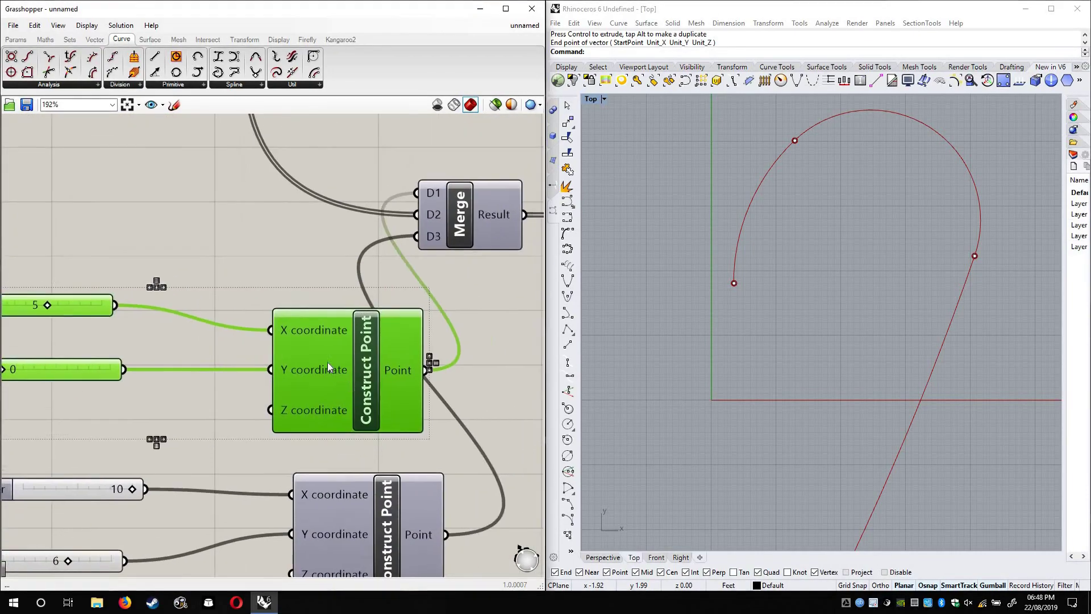
pyautogui.scroll(-3, 327, 363)
pyautogui.moveTo(304, 354); pyautogui.dragTo(200, 168)
pyautogui.moveTo(257, 326); pyautogui.dragTo(258, 477, button='right')
# Connect the moved Construct Point's output to PolyArc's Tangent input
pyautogui.moveTo(243, 304); pyautogui.dragTo(371, 274)
pyautogui.click(265, 288)
pyautogui.moveTo(264, 288); pyautogui.dragTo(312, 284, button='right')
pyautogui.rightClick(278, 312)
pyautogui.click(303, 310)
pyautogui.scroll(-6, 281, 321)
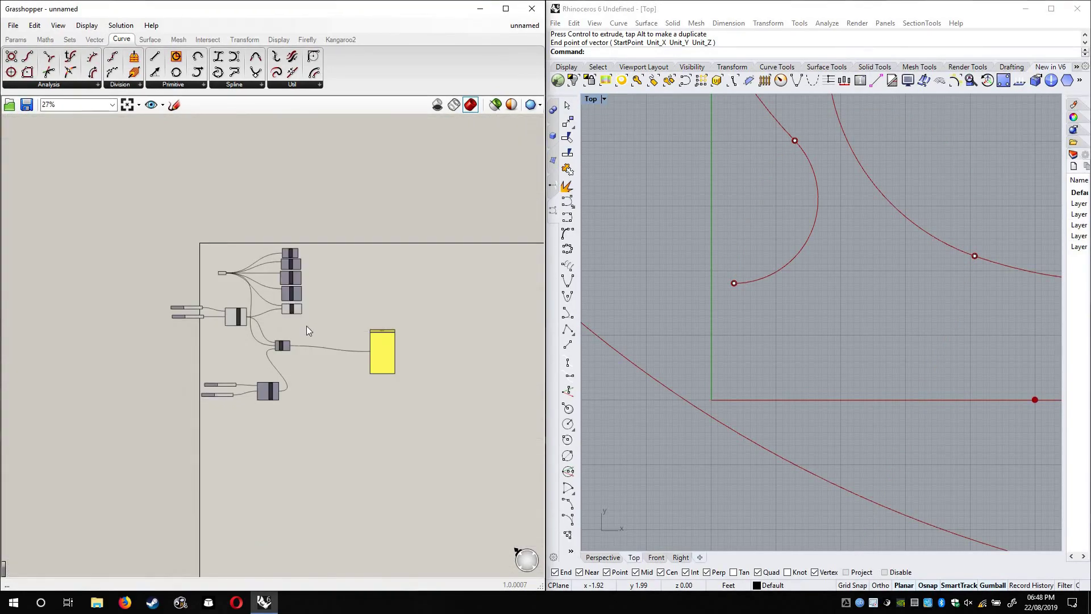
# Move the Point parameter, the curve components and the tangent Construct Point with its sliders as one group
pyautogui.scroll(3, 305, 326)
pyautogui.moveTo(332, 328); pyautogui.dragTo(121, 145)
pyautogui.moveTo(362, 137); pyautogui.dragTo(139, 308)
pyautogui.scroll(5, 353, 282)
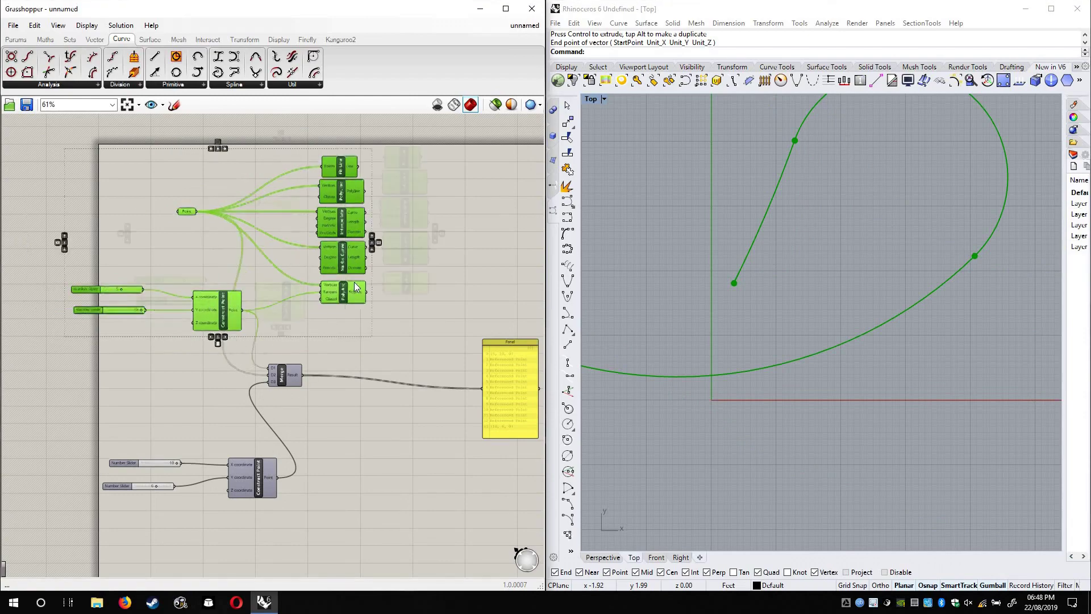
# Set both the X and Y sliders of the tangent Construct Point to 0
pyautogui.moveTo(319, 254); pyautogui.dragTo(253, 255)
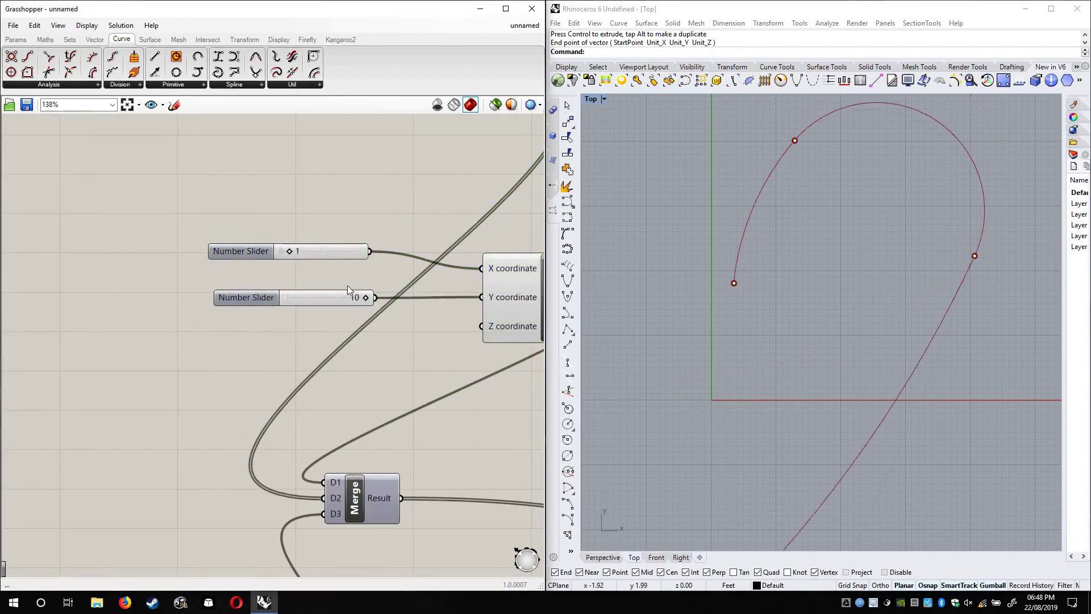
pyautogui.moveTo(365, 297); pyautogui.dragTo(233, 320)
pyautogui.moveTo(531, 345); pyautogui.dragTo(247, 338, button='right')
pyautogui.scroll(-4, 247, 338)
pyautogui.moveTo(268, 301); pyautogui.dragTo(285, 346, button='right')
pyautogui.scroll(5, 286, 346)
pyautogui.scroll(-3, 364, 310)
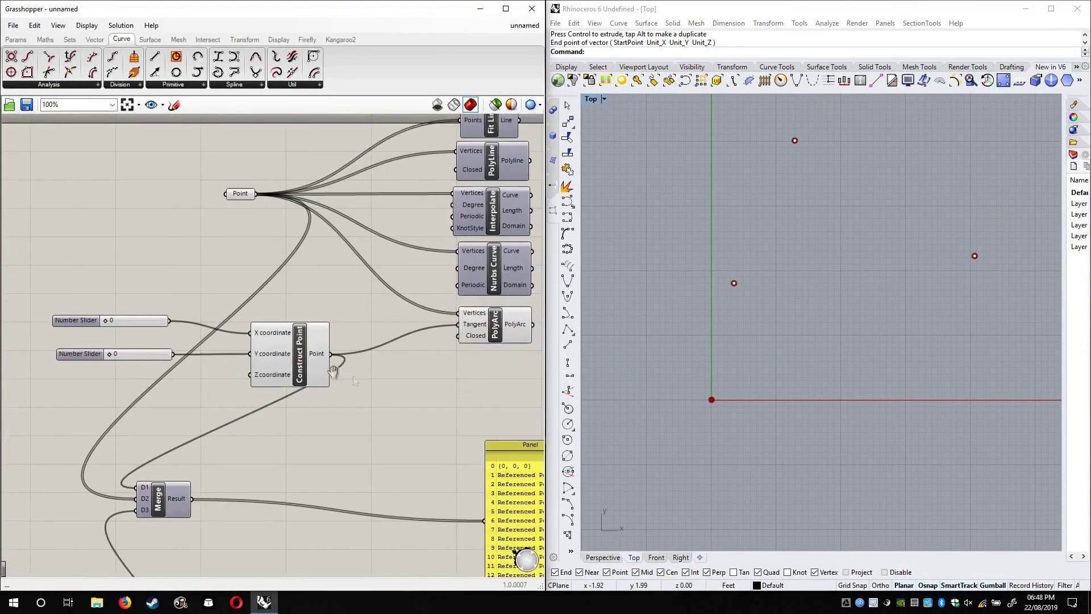
# Examine the link from Construct Point to PolyArc's Tangent input and the constructed point at the origin in the Top viewport
pyautogui.moveTo(350, 311); pyautogui.dragTo(301, 376, button='right')
pyautogui.moveTo(382, 437); pyautogui.dragTo(407, 429, button='right')
pyautogui.scroll(5, 323, 431)
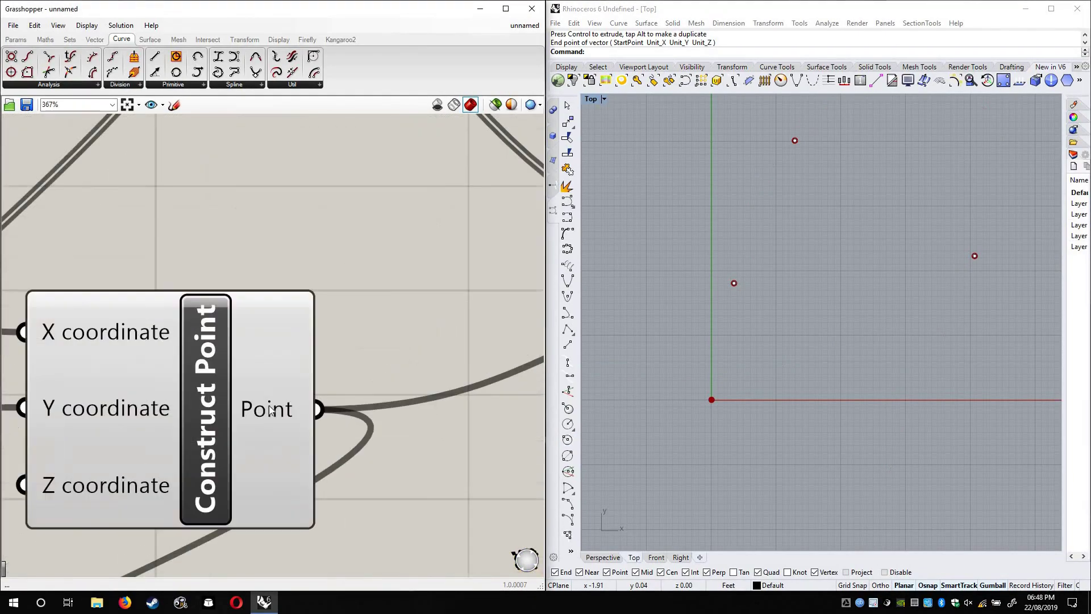
pyautogui.moveTo(397, 367); pyautogui.dragTo(122, 392, button='right')
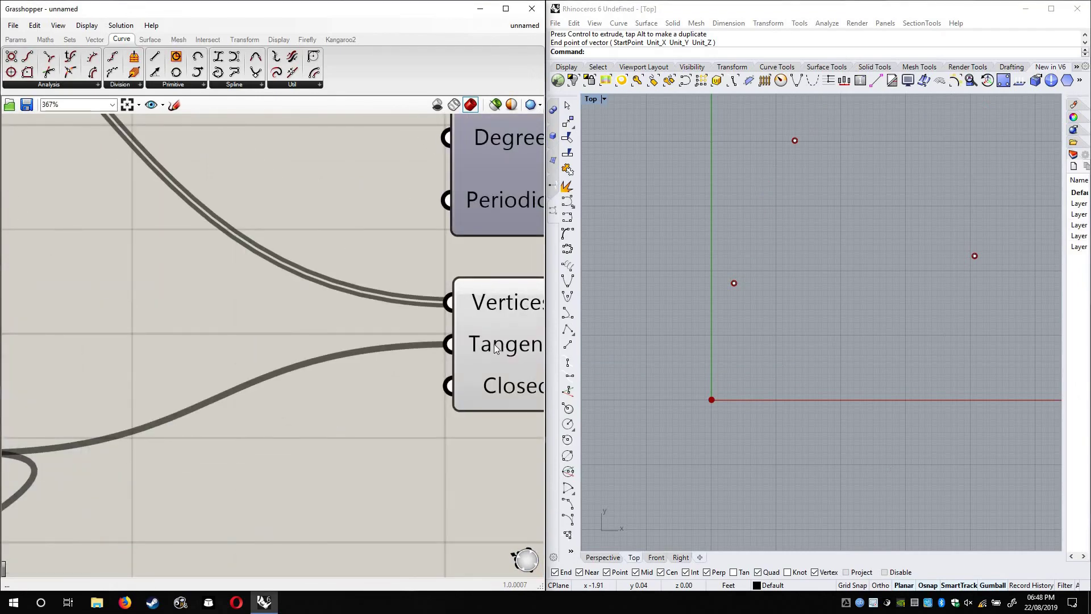
pyautogui.moveTo(494, 344)
pyautogui.click(867, 357)
pyautogui.scroll(-1, 713, 428)
pyautogui.scroll(5, 648, 425)
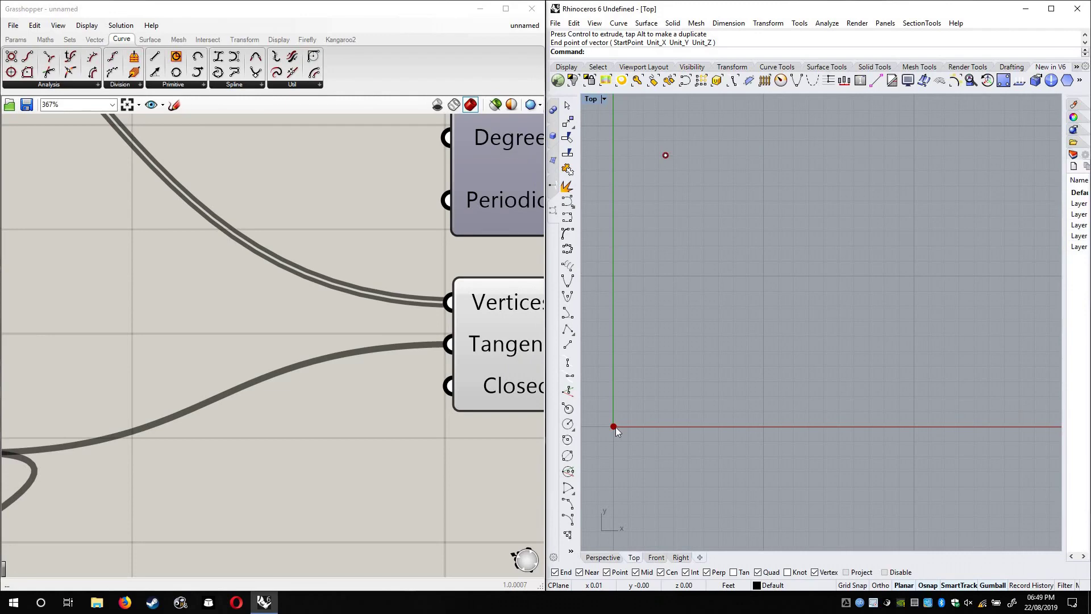
pyautogui.scroll(-3, 299, 391)
pyautogui.scroll(3, 237, 367)
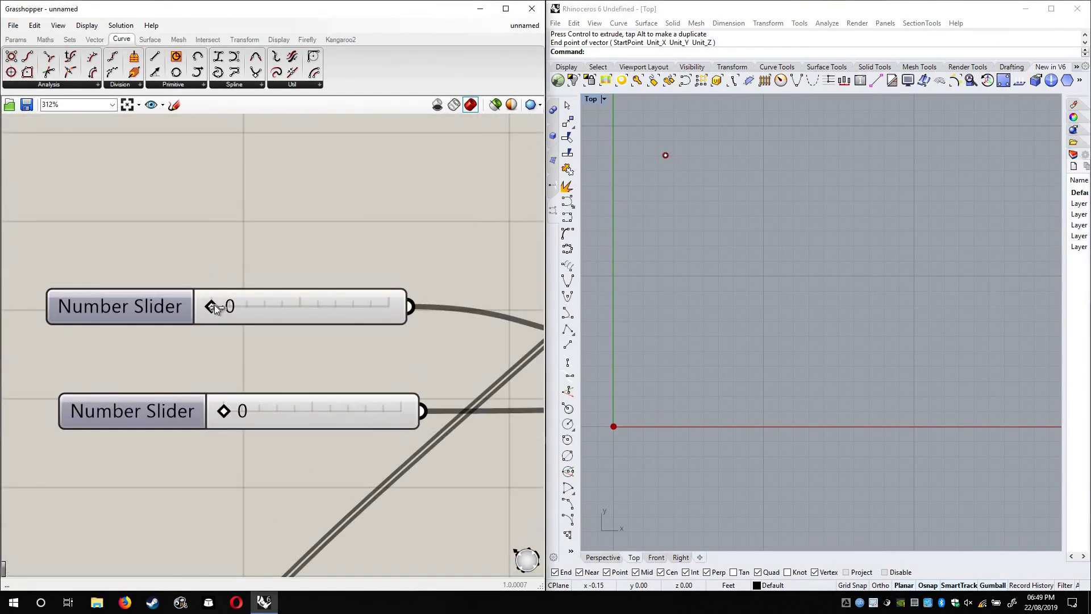
# Try X 1 with Y 0 as the start tangent and examine the resulting PolyArc in the Top viewport
pyautogui.moveTo(226, 308); pyautogui.dragTo(230, 308)
pyautogui.moveTo(724, 347); pyautogui.dragTo(682, 387, button='right')
pyautogui.scroll(-15, 728, 346)
pyautogui.scroll(-4, 681, 387)
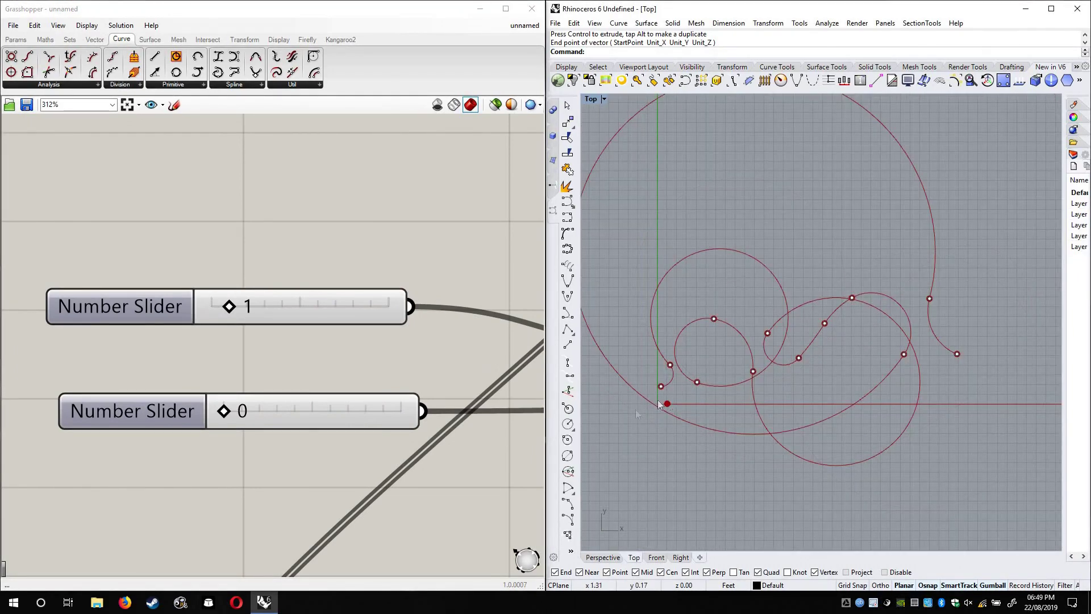
pyautogui.scroll(3, 659, 386)
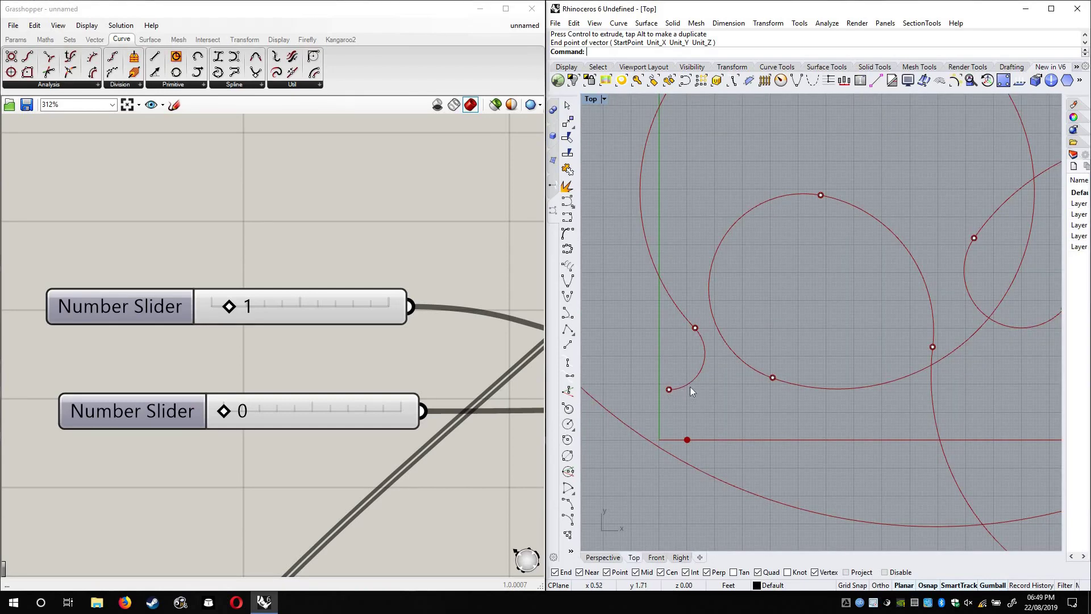
pyautogui.moveTo(227, 418)
pyautogui.mouseDown()
pyautogui.moveTo(238, 414)
pyautogui.moveTo(223, 418)
pyautogui.mouseUp()
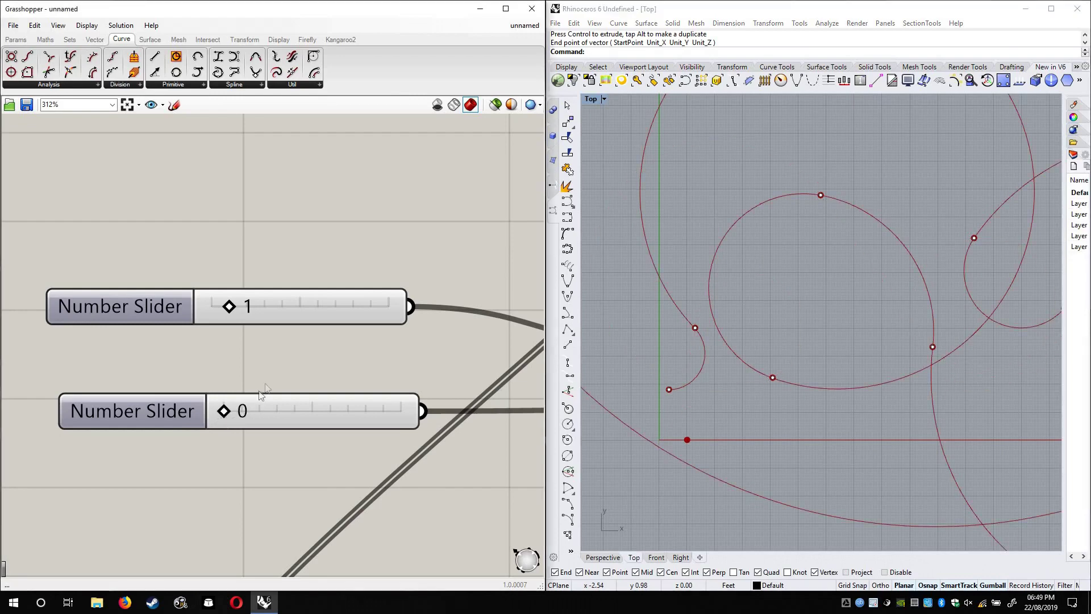
pyautogui.moveTo(232, 303); pyautogui.dragTo(226, 302)
# Delete the two number sliders feeding the tangent Construct Point's X and Y coordinates
pyautogui.scroll(-3, 226, 301)
pyautogui.click(225, 298)
pyautogui.press('Delete')
pyautogui.click(220, 360)
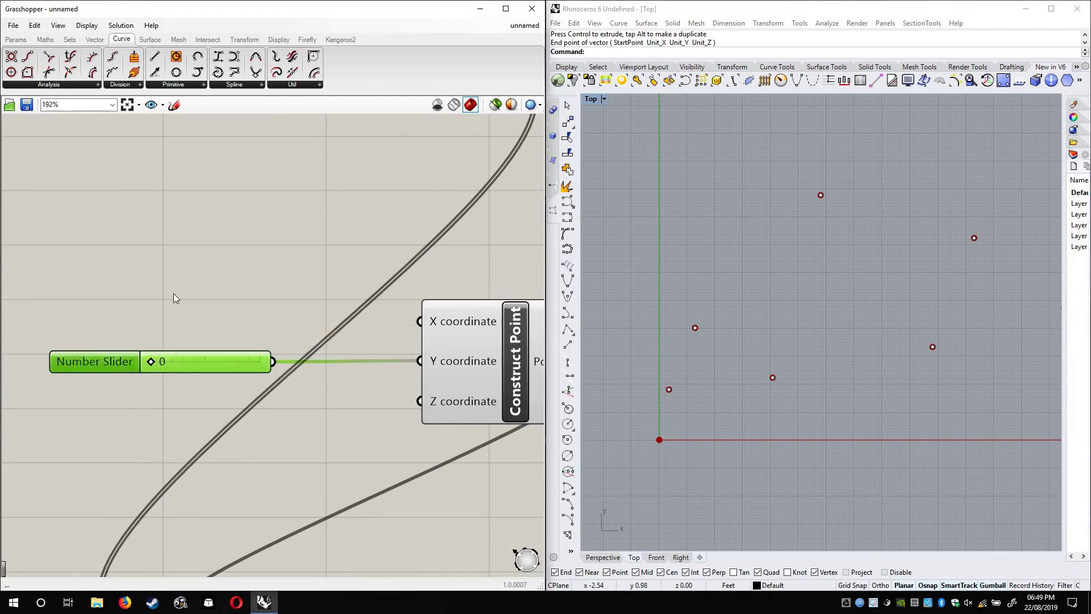
pyautogui.press('Delete')
# Create a number slider ranging from 0.00 to 1.00 beside the tangent Construct Point
pyautogui.doubleClick(174, 294)
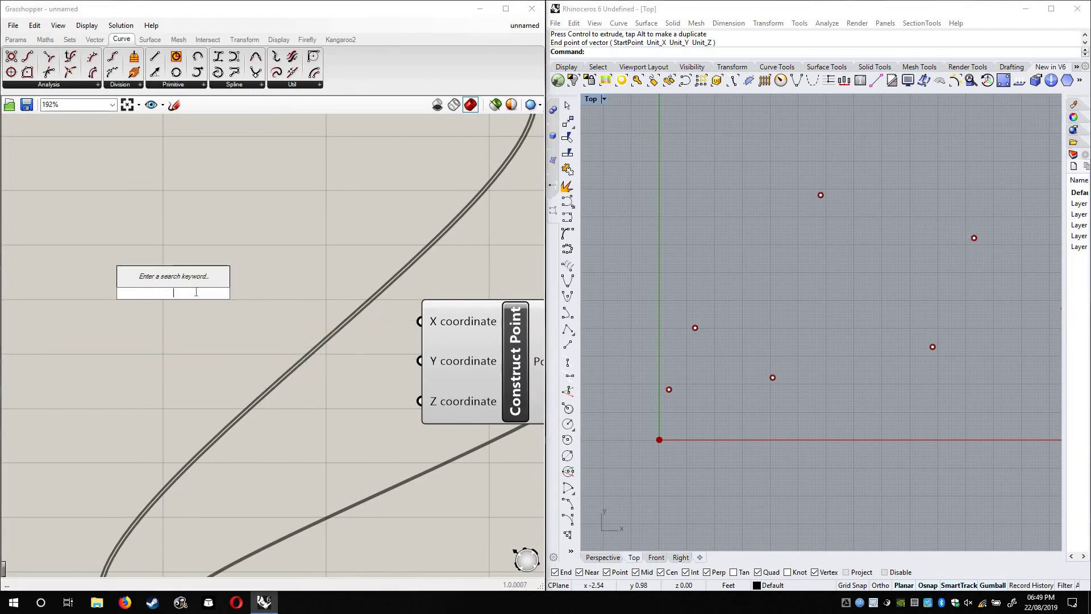
pyautogui.write('0.00<1.00')
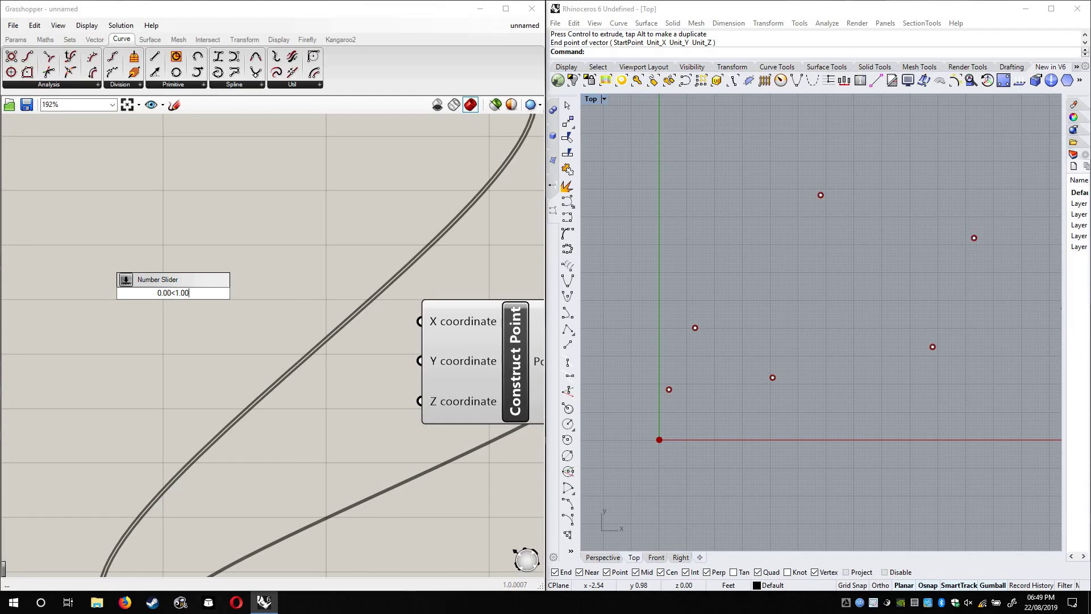
pyautogui.press('Return')
pyautogui.click(244, 292)
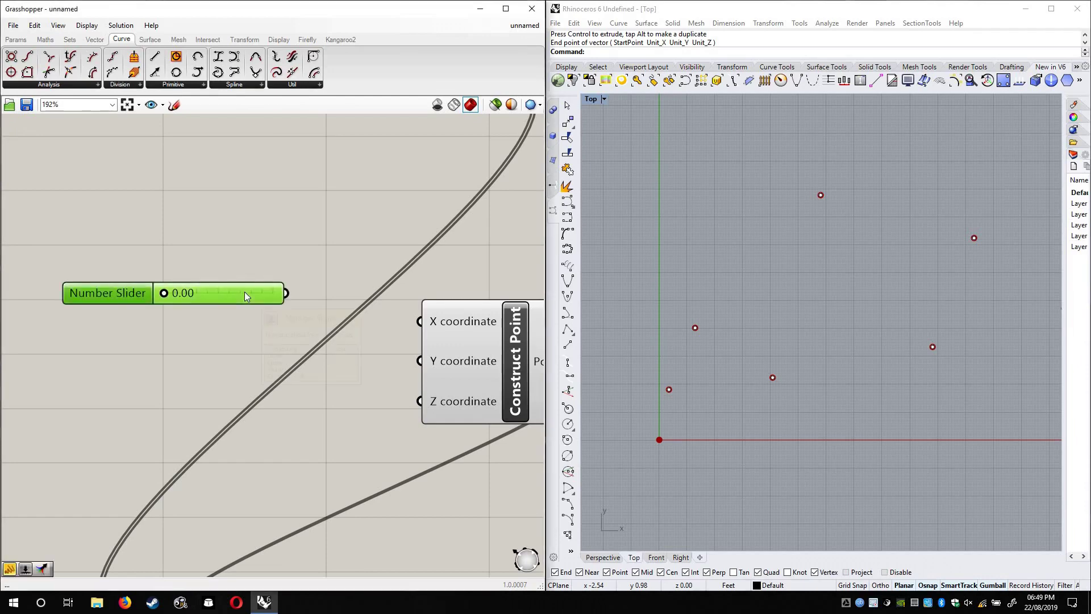
# Duplicate the decimal slider and connect the two sliders to the tangent Construct Point's X and Y coordinates
pyautogui.hotkey('ctrl', 'c')
pyautogui.hotkey('ctrl', 'v')
pyautogui.moveTo(238, 307); pyautogui.dragTo(218, 398)
pyautogui.moveTo(384, 333); pyautogui.dragTo(419, 360)
pyautogui.moveTo(417, 321); pyautogui.dragTo(285, 293)
pyautogui.moveTo(339, 365); pyautogui.dragTo(289, 344, button='right')
# Try a start tangent of X 0.37 and Y 0.11 and view the whole PolyArc in the Top viewport
pyautogui.click(288, 344)
pyautogui.moveTo(118, 271); pyautogui.dragTo(128, 271)
pyautogui.moveTo(196, 270); pyautogui.dragTo(178, 272)
pyautogui.moveTo(105, 382)
pyautogui.mouseDown()
pyautogui.moveTo(137, 381)
pyautogui.moveTo(117, 380)
pyautogui.mouseUp()
pyautogui.scroll(-3, 741, 352)
pyautogui.scroll(-2, 743, 345)
pyautogui.moveTo(743, 345); pyautogui.dragTo(696, 346, button='right')
pyautogui.scroll(2, 725, 357)
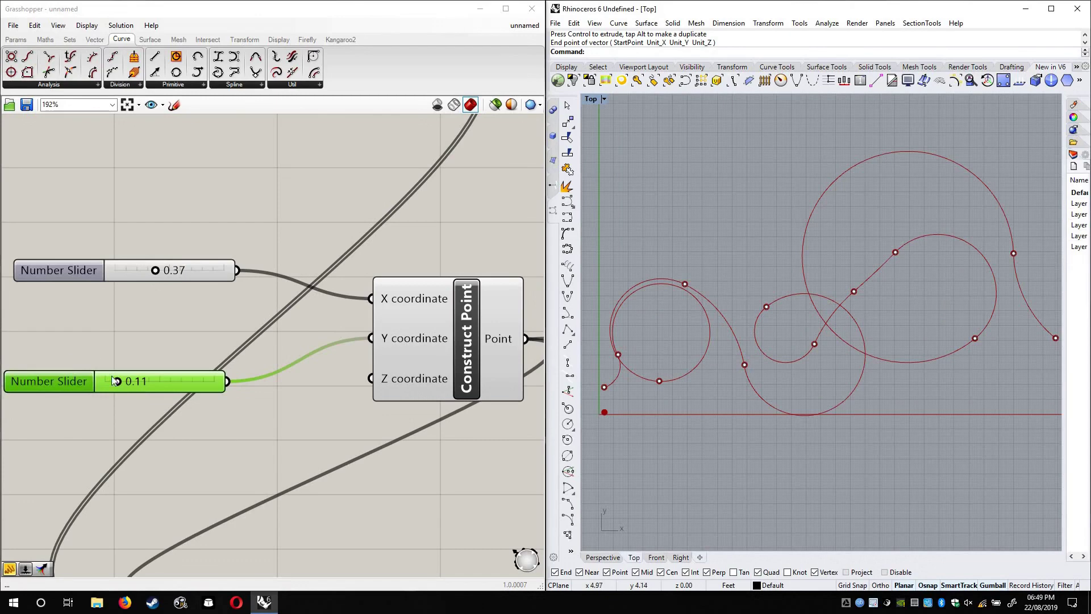
# Set the tangent's Y slider to 0.20 and its X slider to 0.05
pyautogui.moveTo(121, 380)
pyautogui.mouseDown()
pyautogui.moveTo(206, 379)
pyautogui.moveTo(126, 381)
pyautogui.mouseUp()
pyautogui.moveTo(156, 272); pyautogui.dragTo(110, 277)
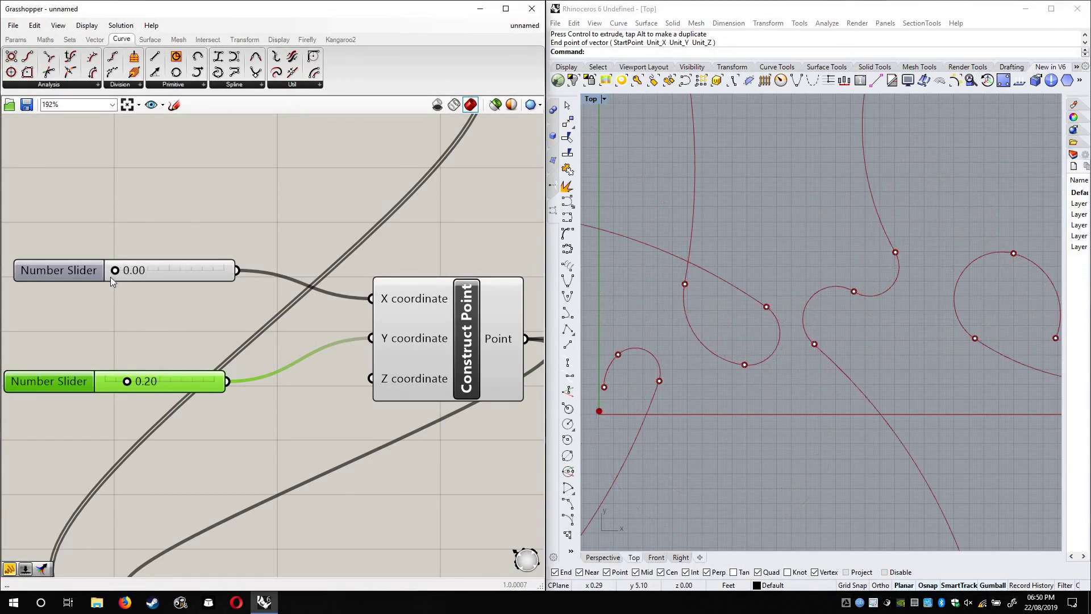
pyautogui.moveTo(199, 256); pyautogui.dragTo(242, 365, button='right')
pyautogui.doubleClick(233, 251)
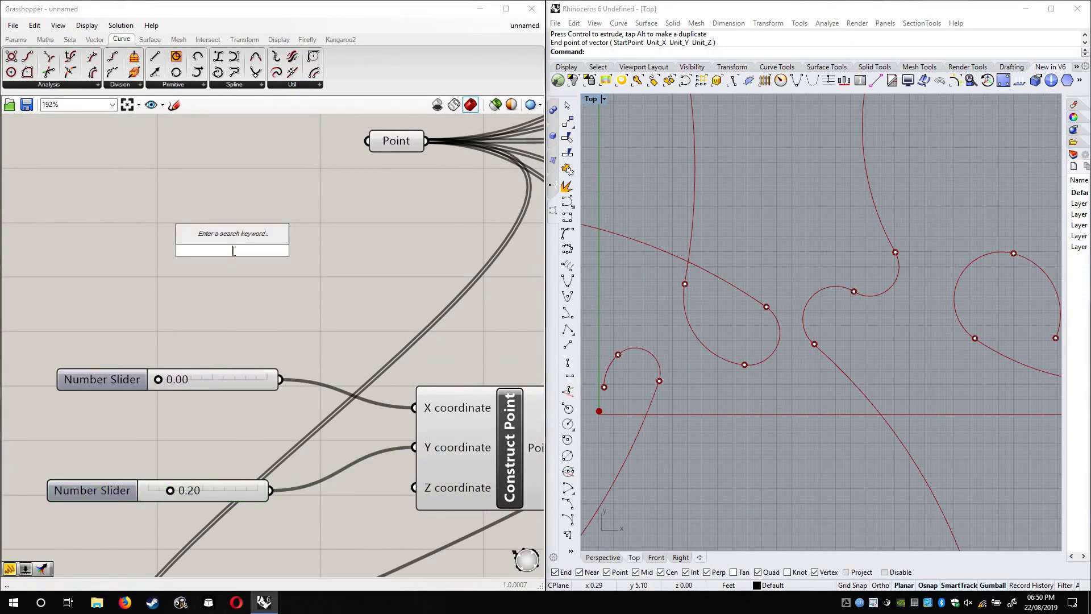
pyautogui.click(130, 265)
pyautogui.moveTo(159, 380); pyautogui.dragTo(63, 273, button='right')
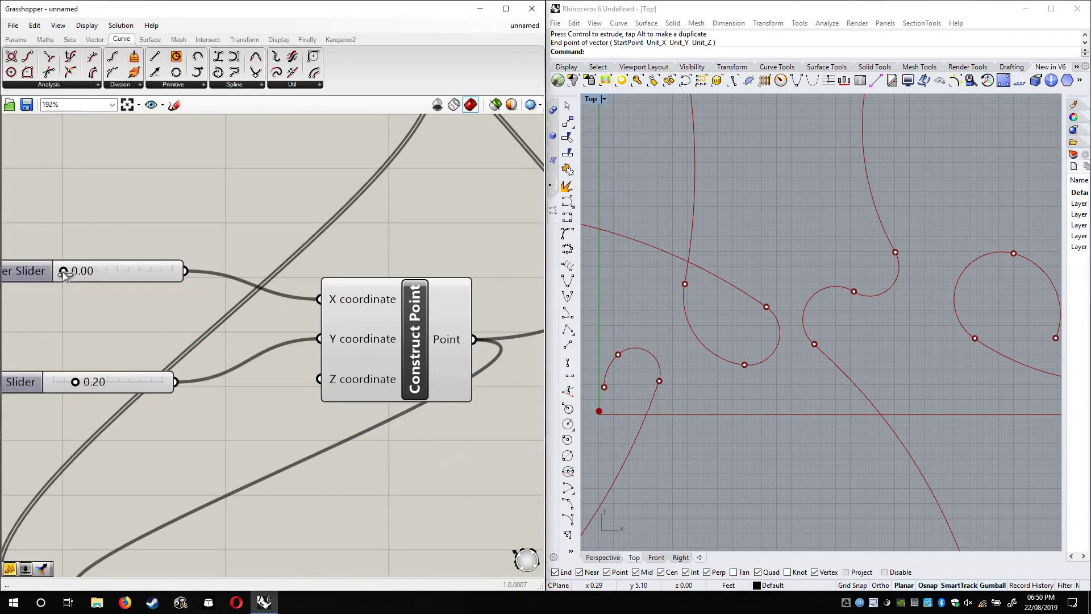
pyautogui.moveTo(71, 272)
pyautogui.mouseDown()
pyautogui.moveTo(168, 271)
pyautogui.moveTo(67, 273)
pyautogui.mouseUp()
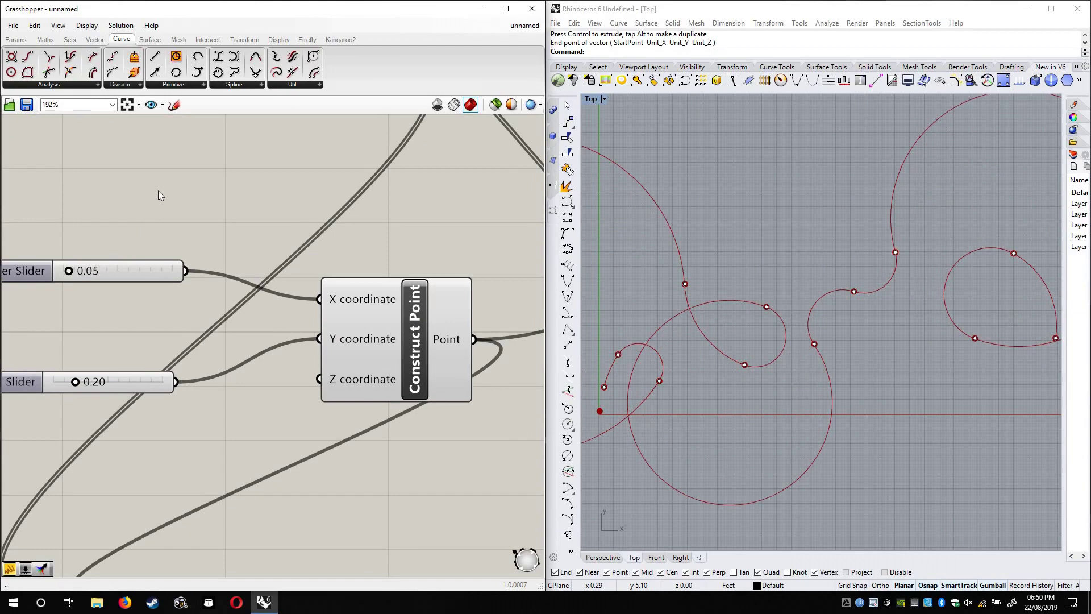
# Move the X slider down closer to the Y slider and add a Series component above it
pyautogui.moveTo(239, 395); pyautogui.dragTo(304, 529, button='right')
pyautogui.moveTo(182, 408); pyautogui.dragTo(181, 446)
pyautogui.doubleClick(173, 349)
pyautogui.write('series')
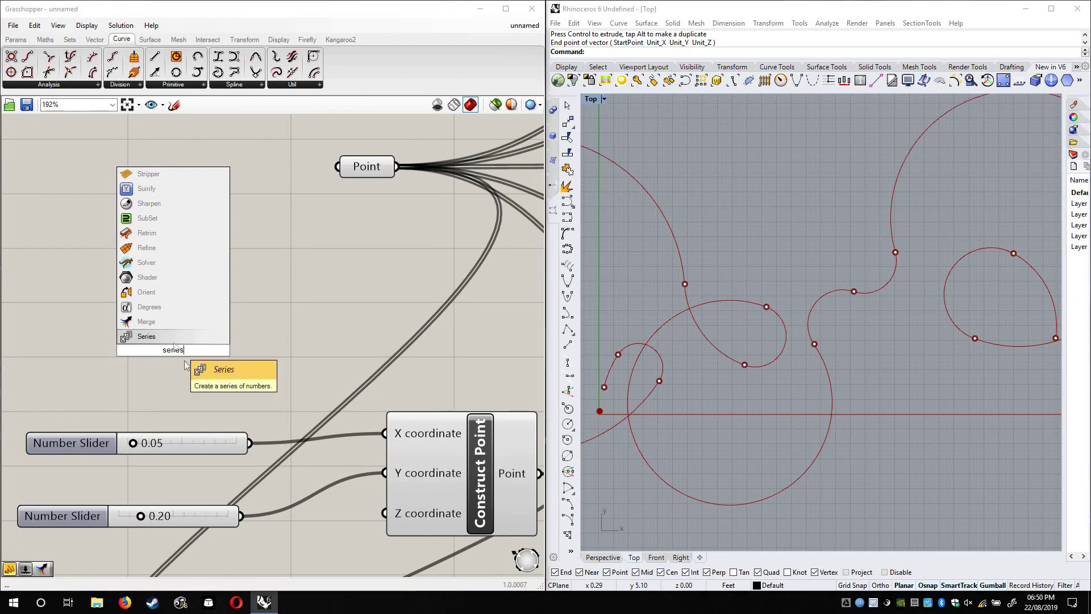
pyautogui.click(143, 336)
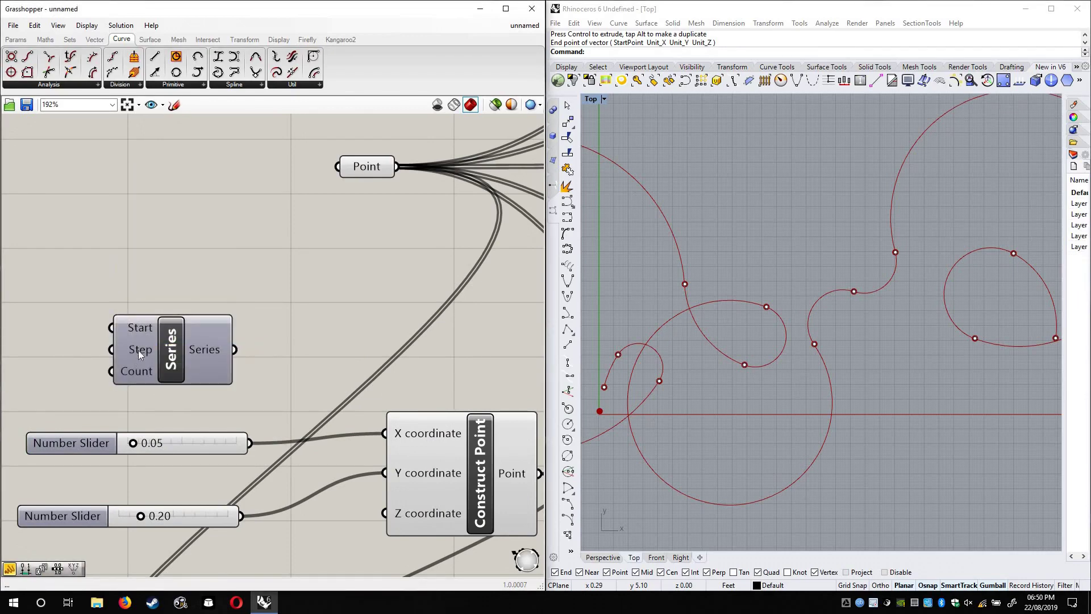
# Set the Series component's Step input to 0.02
pyautogui.rightClick(139, 350)
pyautogui.moveTo(211, 462)
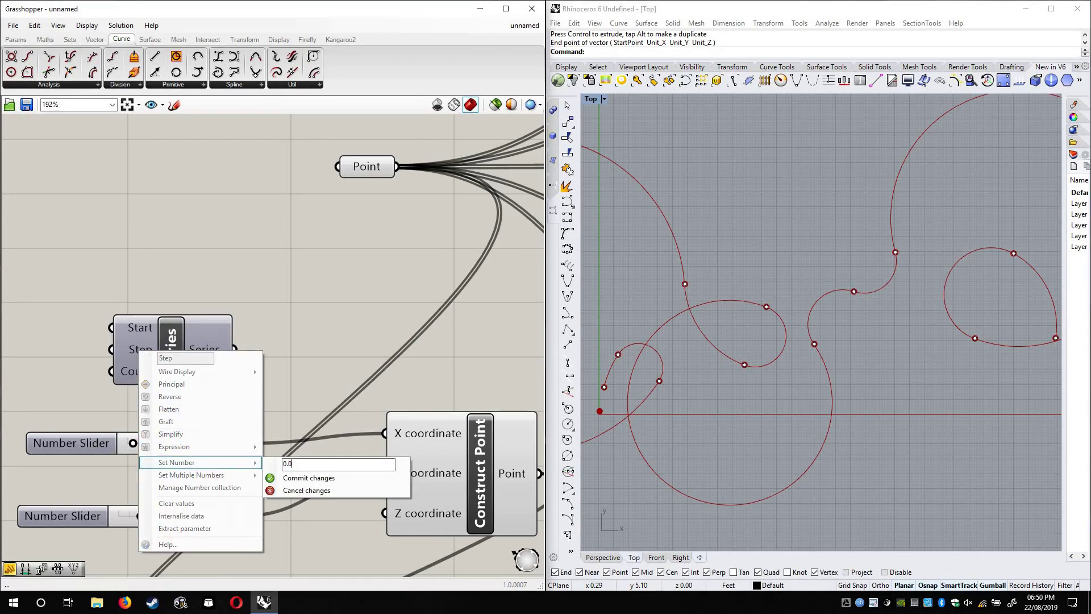
pyautogui.click(308, 477)
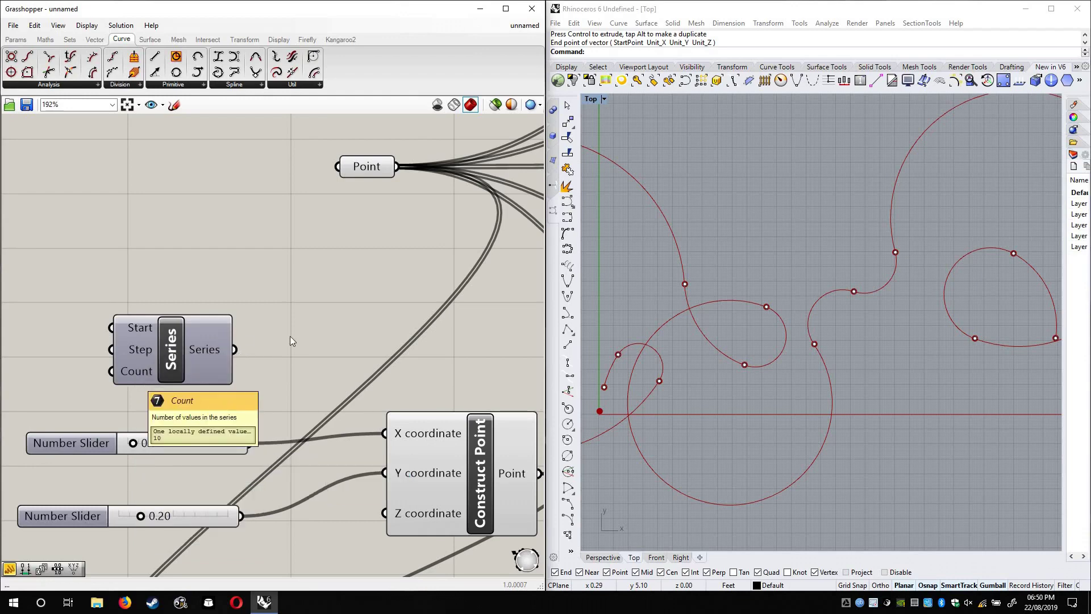
# Add a panel, connect the Series output to it and enlarge it to show all the values
pyautogui.click(16, 40)
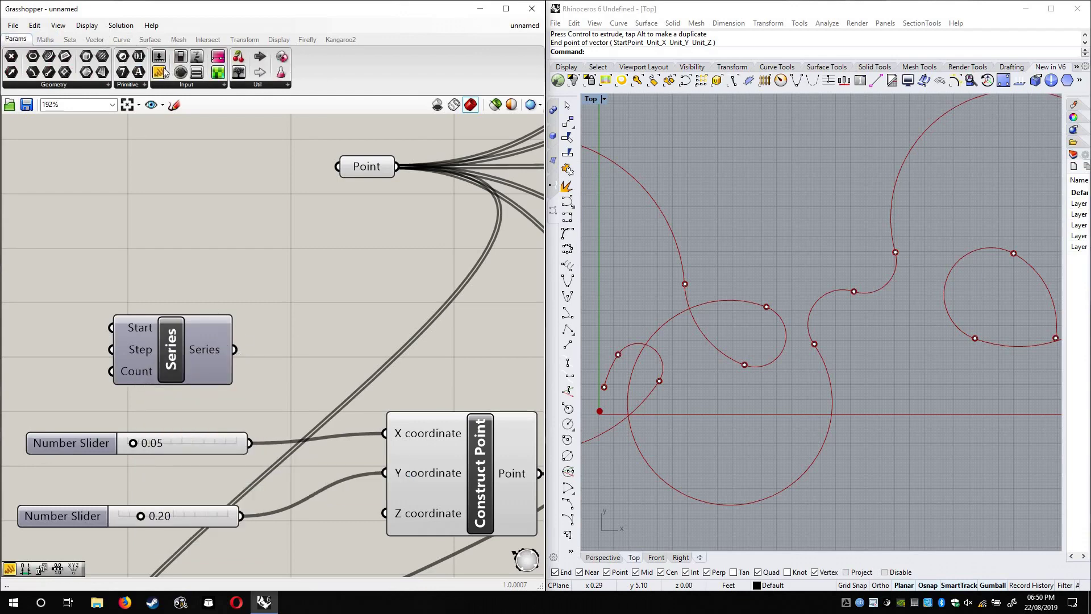
pyautogui.click(341, 327)
pyautogui.moveTo(234, 349); pyautogui.dragTo(261, 312)
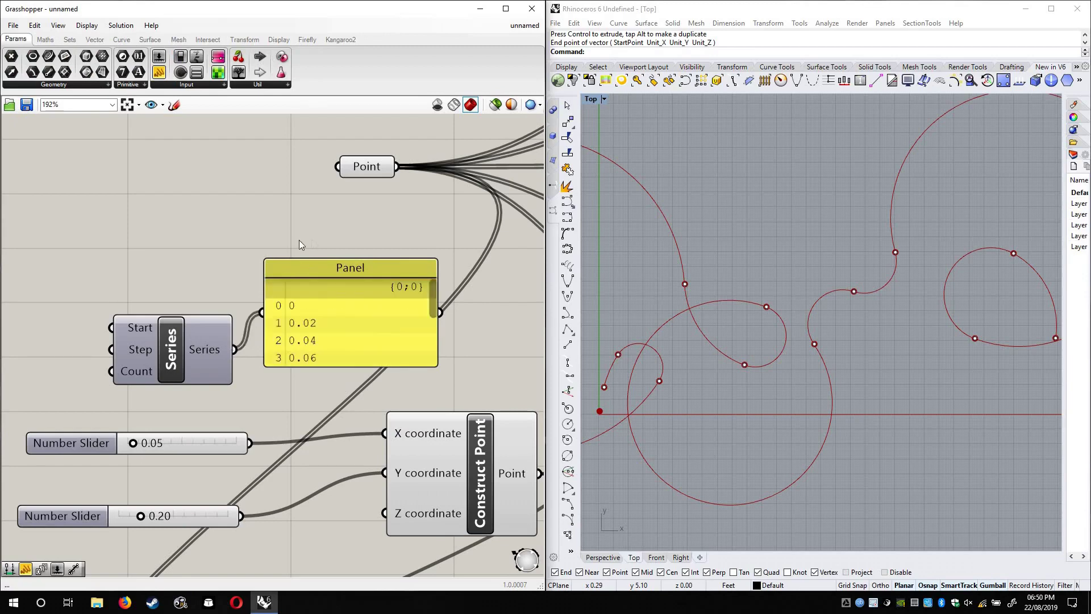
pyautogui.moveTo(402, 308); pyautogui.dragTo(392, 226)
pyautogui.moveTo(402, 324); pyautogui.dragTo(410, 392)
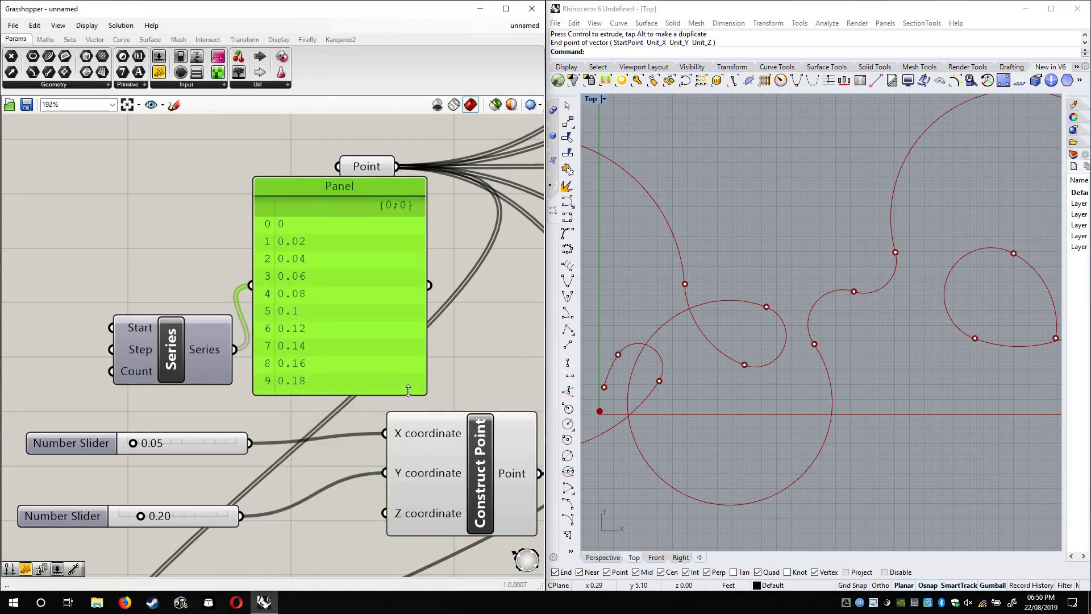
pyautogui.rightClick(135, 350)
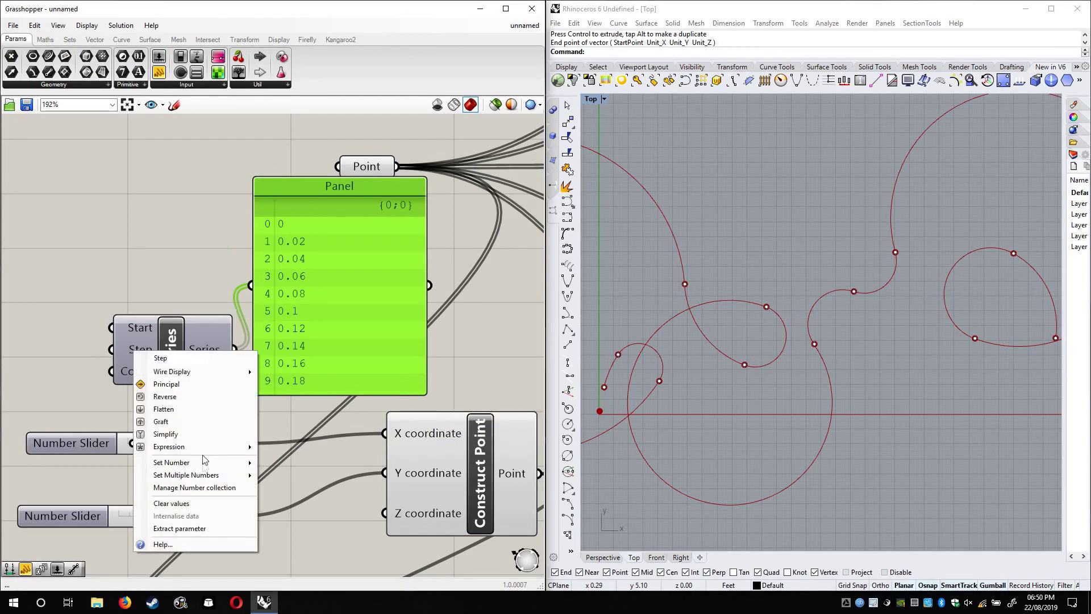
pyautogui.click(310, 416)
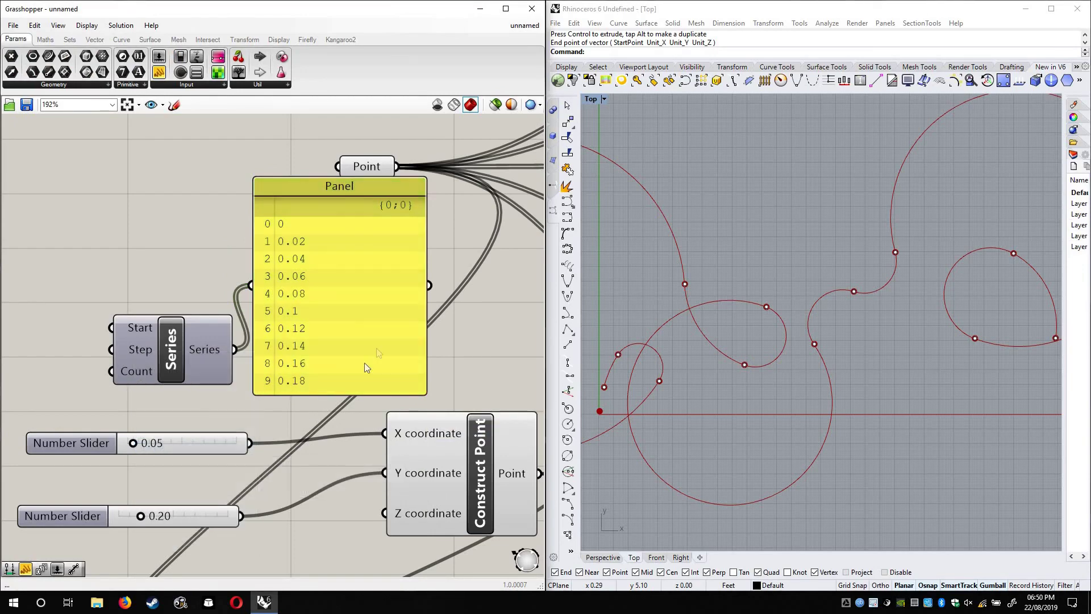
# Shift the panel and Series component aside and connect the panel's output to the Construct Point's X coordinate
pyautogui.moveTo(359, 279); pyautogui.dragTo(340, 212)
pyautogui.moveTo(199, 359); pyautogui.dragTo(55, 321)
pyautogui.moveTo(353, 222); pyautogui.dragTo(384, 433)
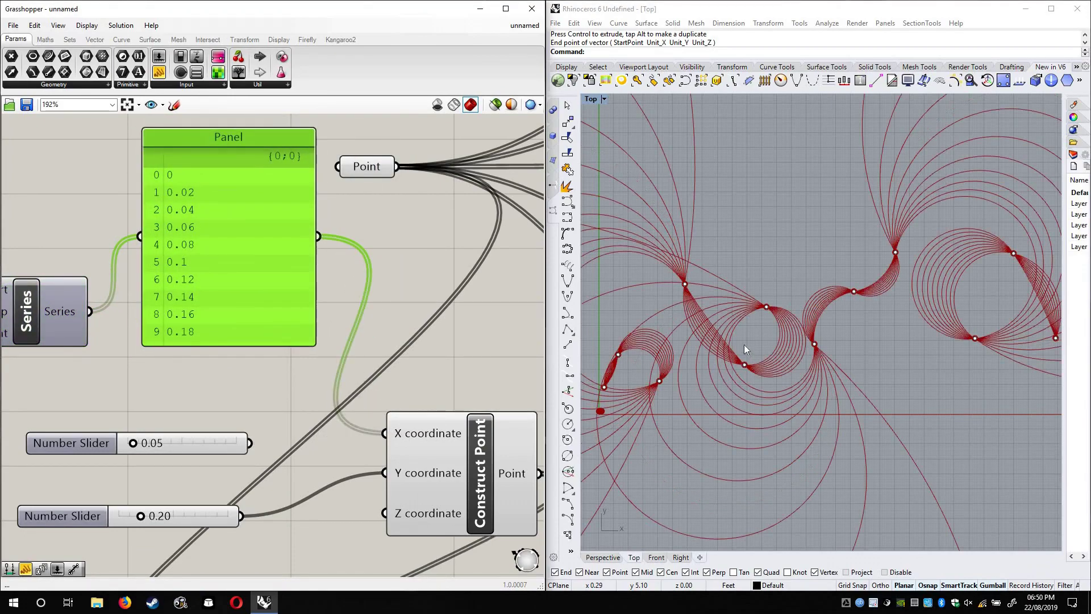
pyautogui.moveTo(808, 322); pyautogui.dragTo(991, 320, button='right')
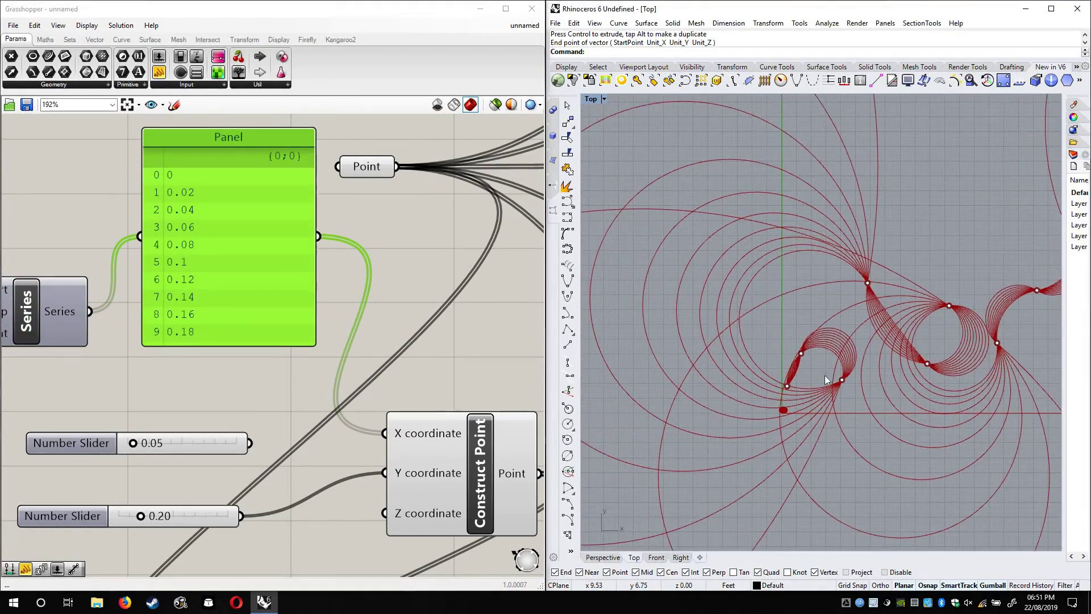
pyautogui.scroll(10, 824, 372)
pyautogui.scroll(-10, 760, 326)
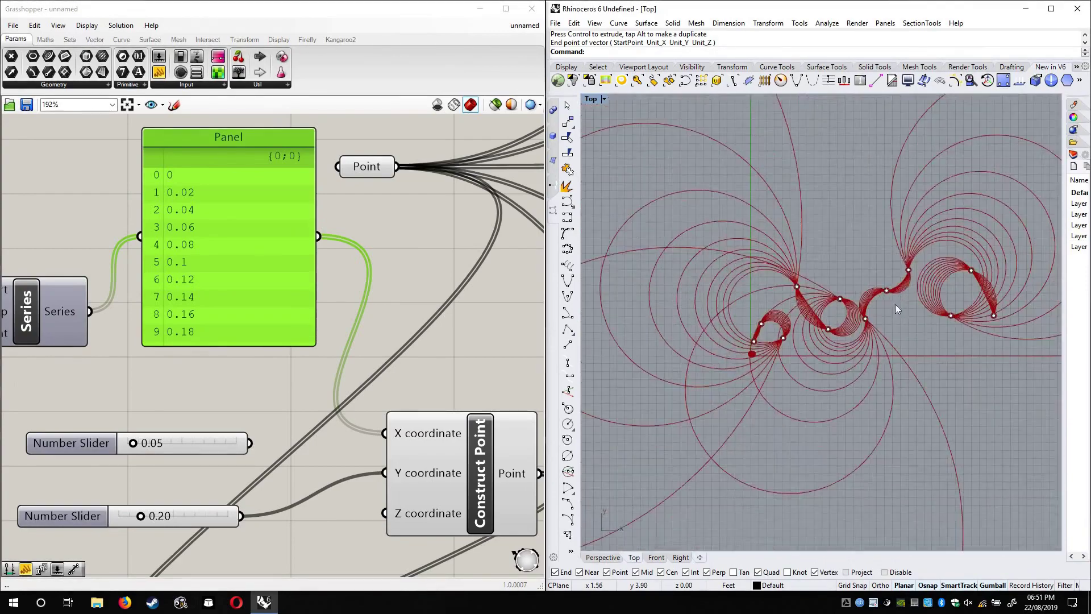
pyautogui.scroll(8, 793, 352)
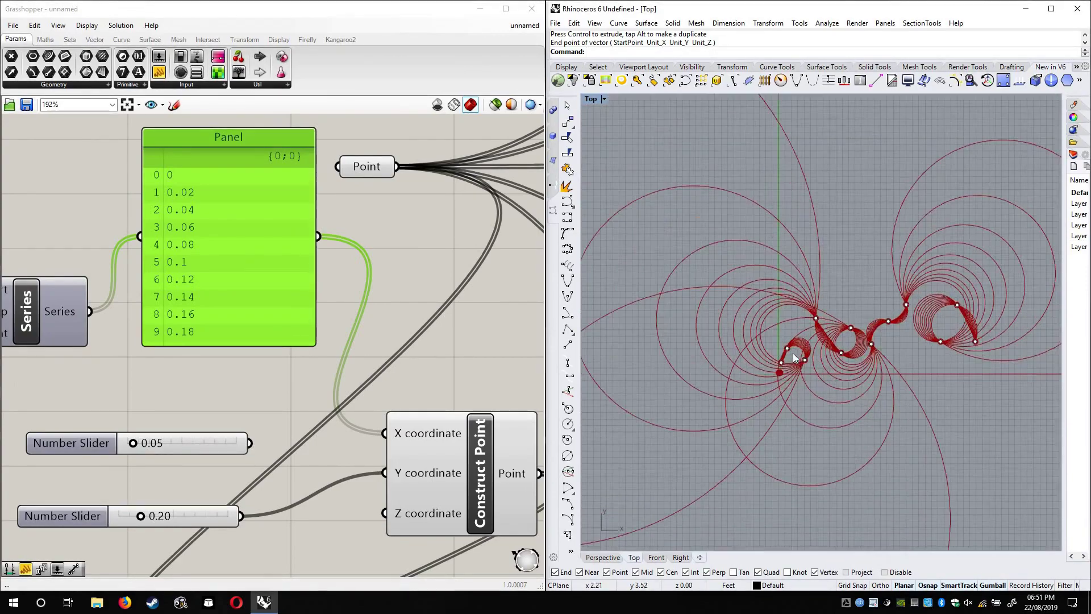
# Set the Series component's Step input to 0.01
pyautogui.moveTo(330, 284); pyautogui.dragTo(445, 275, button='right')
pyautogui.rightClick(112, 304)
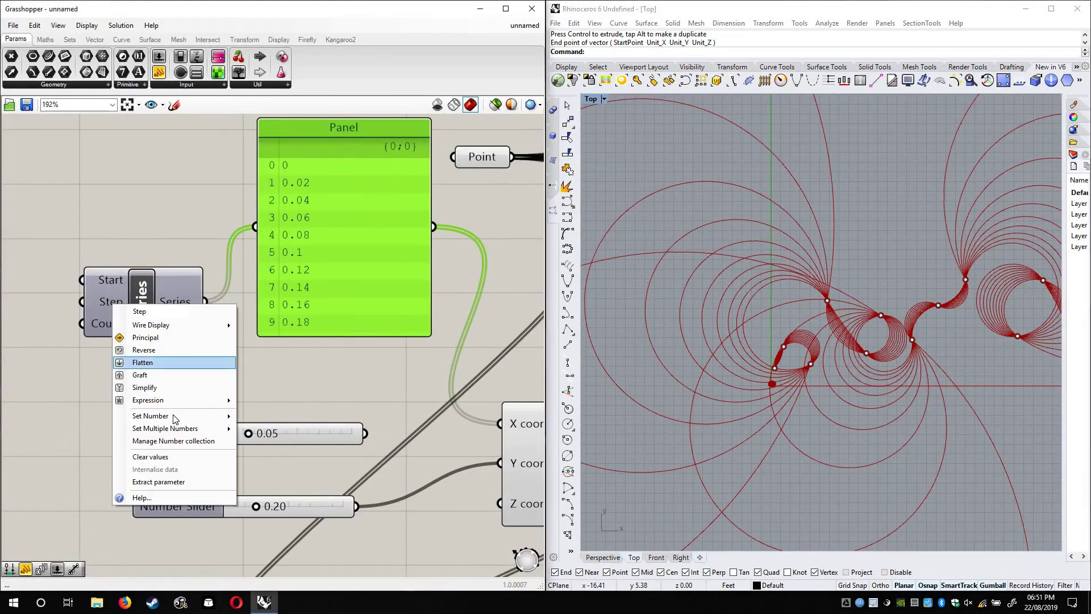
pyautogui.moveTo(171, 415)
pyautogui.click(278, 417)
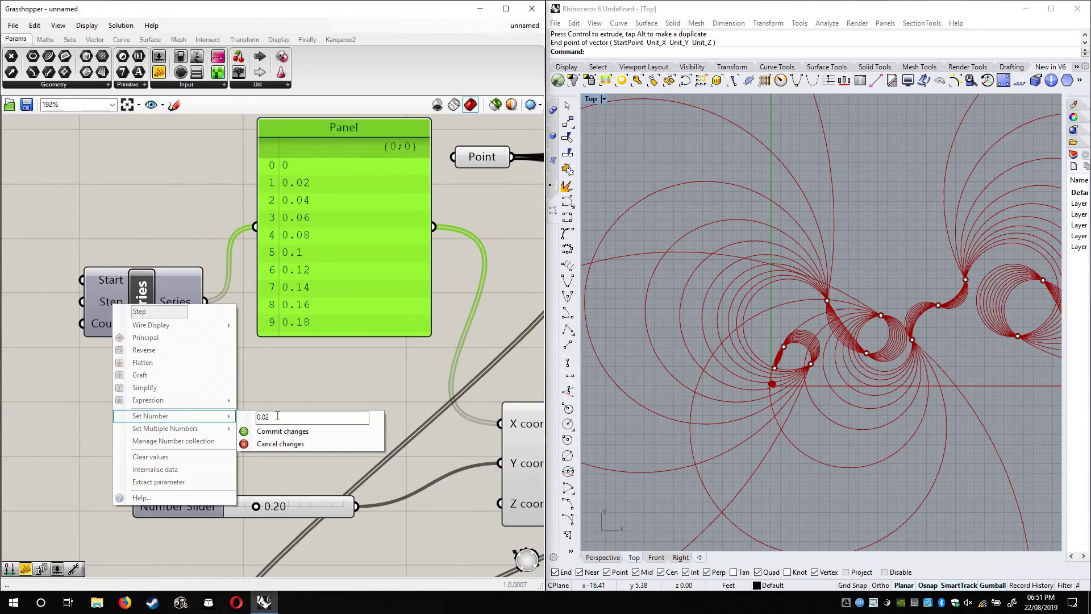
pyautogui.click(278, 431)
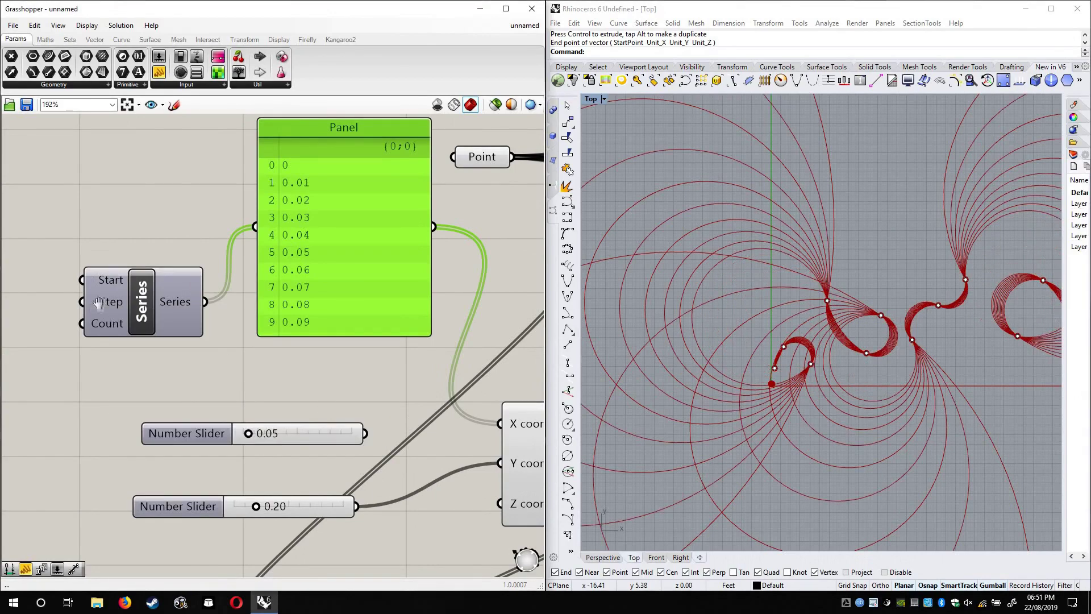
# Set the slider feeding the Construct Point's Y coordinate to 0.04
pyautogui.scroll(4, 171, 346)
pyautogui.scroll(-3, 375, 355)
pyautogui.moveTo(353, 527); pyautogui.dragTo(325, 431, button='right')
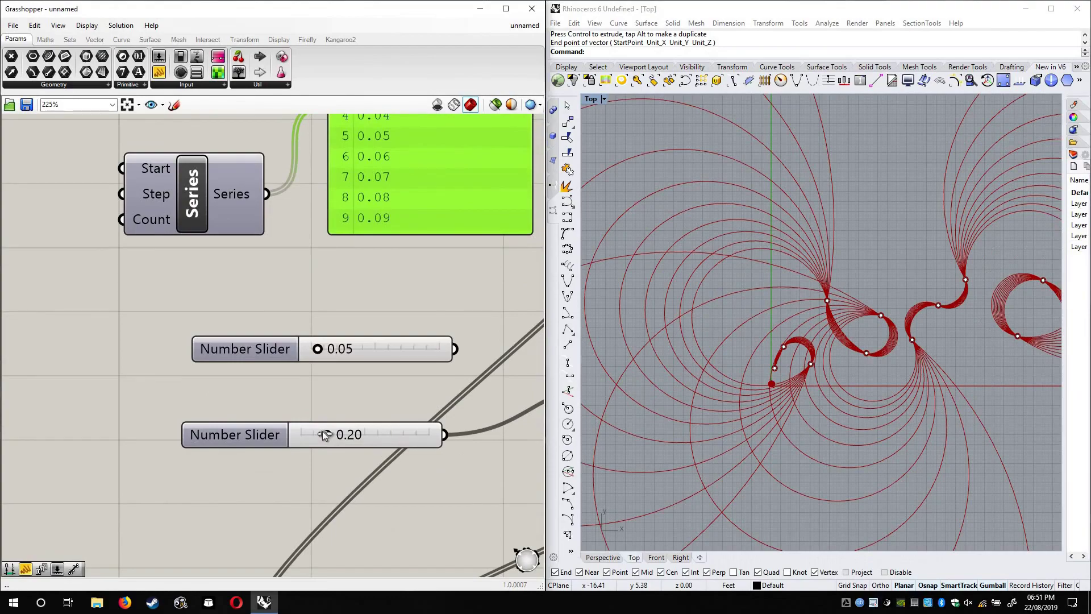
pyautogui.moveTo(322, 432); pyautogui.dragTo(307, 435)
# Examine the family of PolyArc curves in the Top viewport and in the Perspective viewport
pyautogui.scroll(-4, 795, 347)
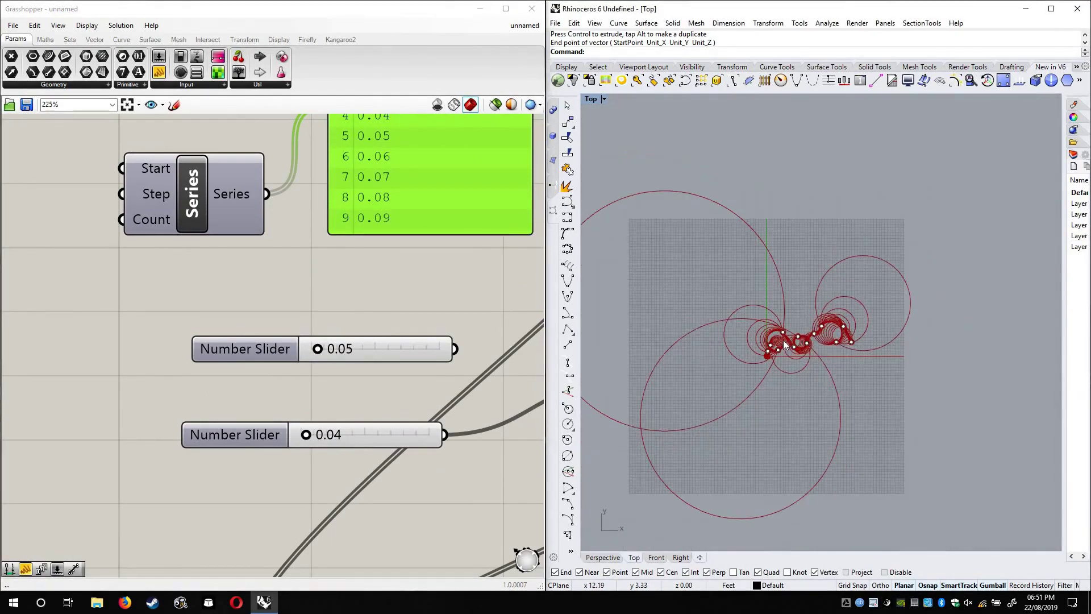
pyautogui.scroll(8, 783, 343)
pyautogui.scroll(-5, 737, 321)
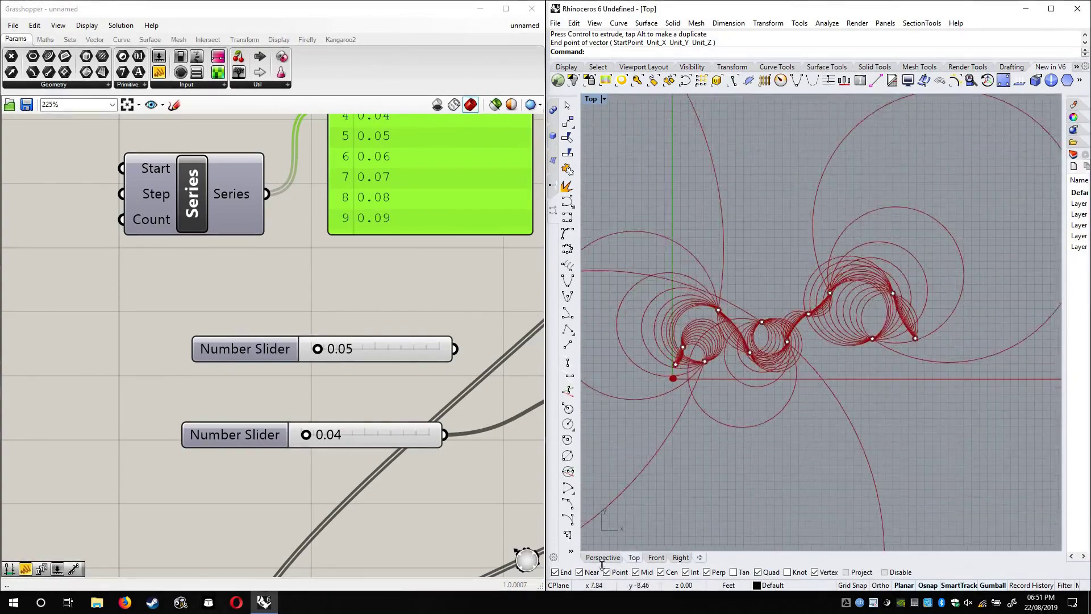
pyautogui.moveTo(739, 373); pyautogui.dragTo(724, 384, button='right')
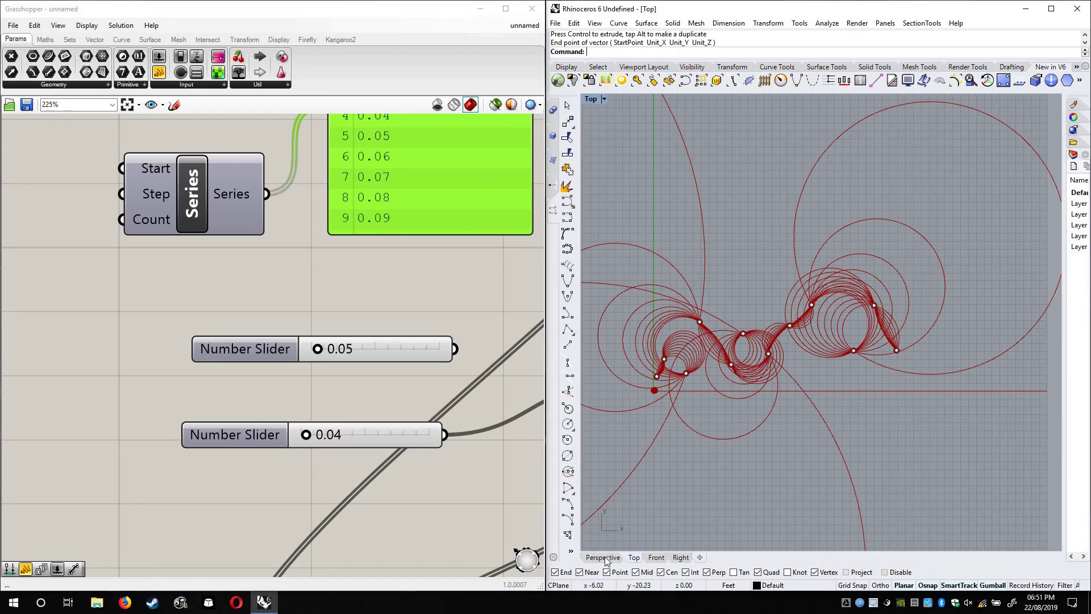
pyautogui.hotkey('ctrl', 'F4')
pyautogui.moveTo(750, 393); pyautogui.dragTo(772, 427, button='right')
# Add a Move component and place it beside the number sliders
pyautogui.moveTo(318, 305); pyautogui.dragTo(338, 289, button='right')
pyautogui.scroll(-1, 337, 320)
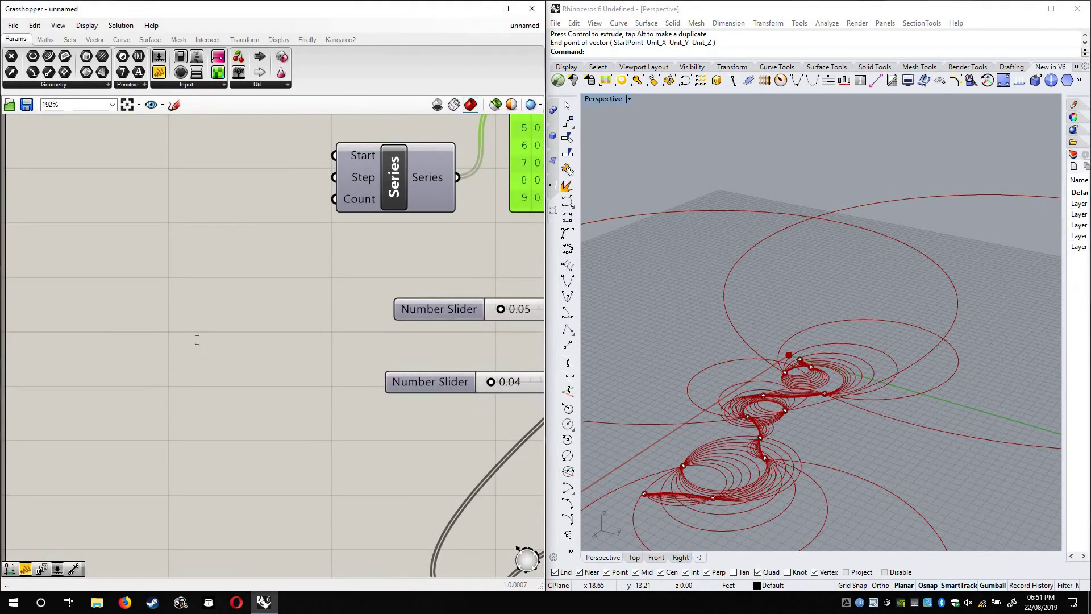
pyautogui.doubleClick(195, 339)
pyautogui.write('move')
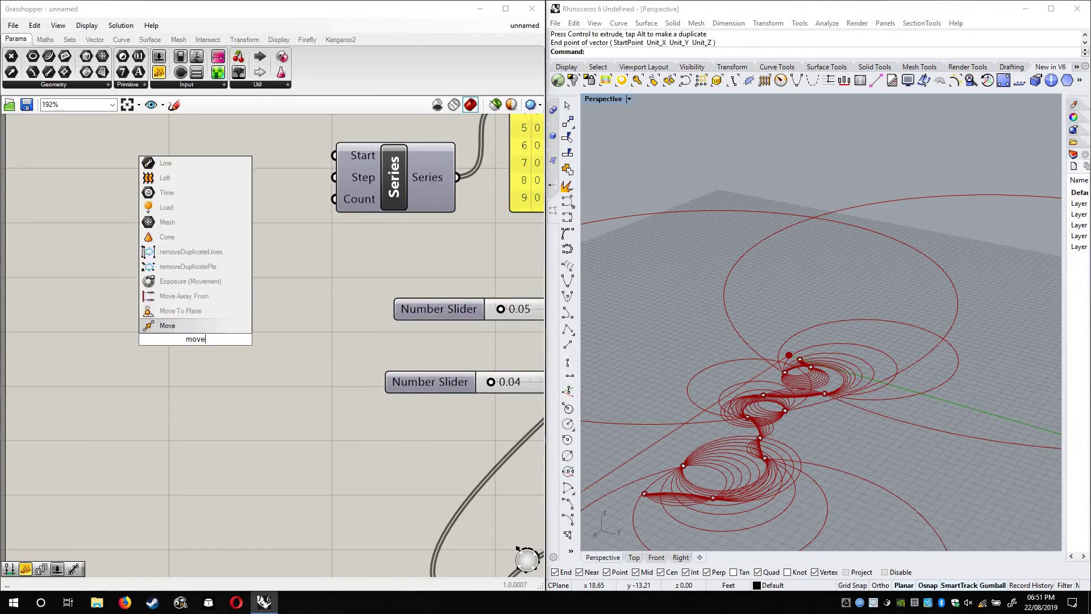
pyautogui.click(190, 327)
pyautogui.moveTo(202, 340); pyautogui.dragTo(442, 331, button='right')
pyautogui.moveTo(477, 350); pyautogui.dragTo(365, 341)
pyautogui.moveTo(364, 341); pyautogui.dragTo(223, 284, button='right')
pyautogui.moveTo(205, 256); pyautogui.dragTo(454, 333)
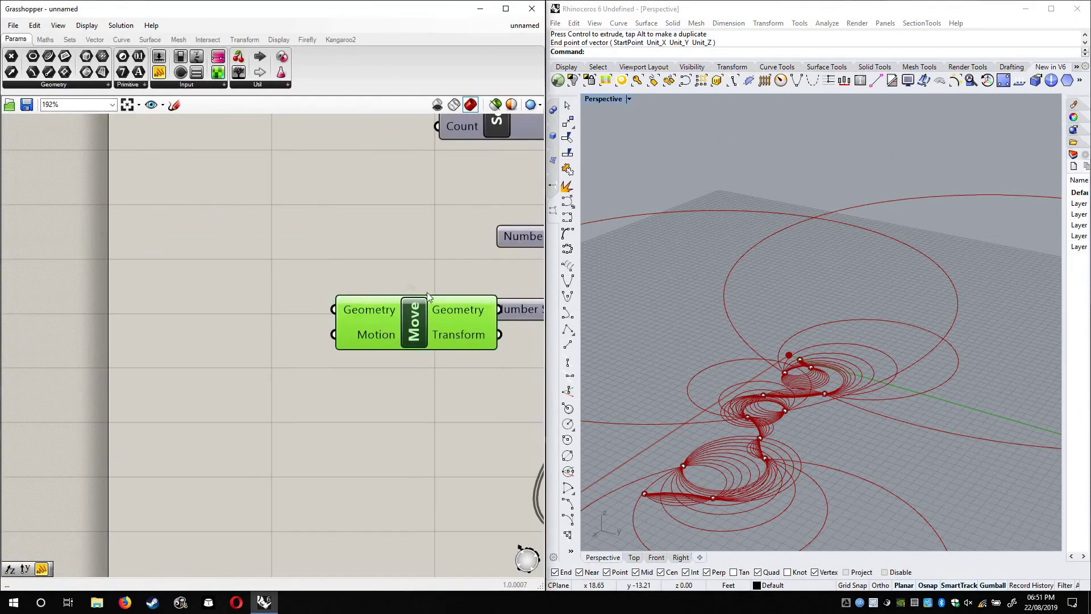
# Add a Unit Z vector beside the Move component and connect it to the Motion input
pyautogui.doubleClick(143, 248)
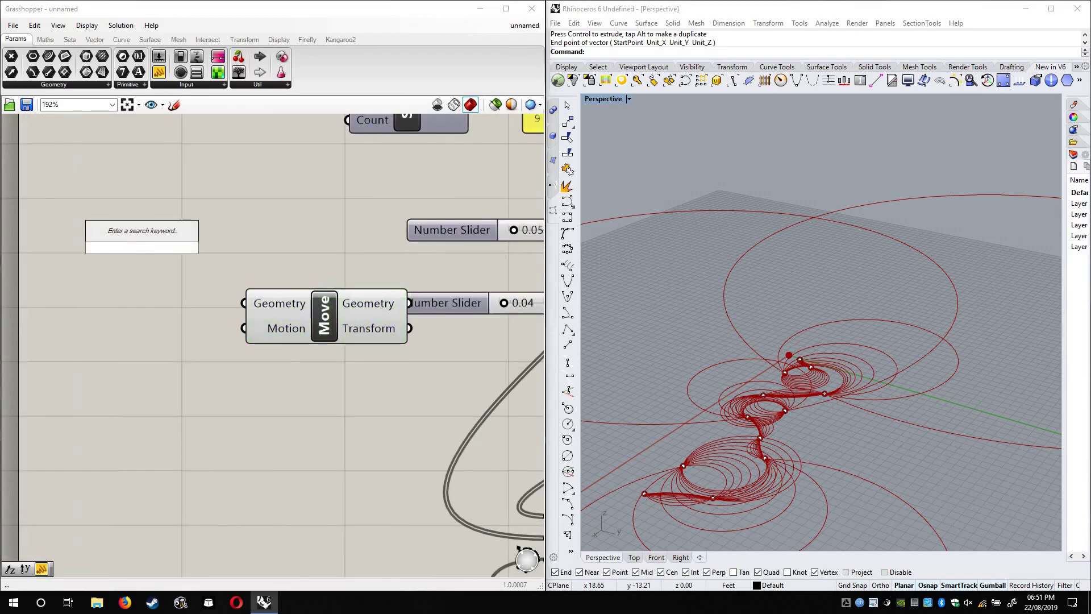
pyautogui.write('unit z')
pyautogui.press('Return')
pyautogui.moveTo(129, 273); pyautogui.dragTo(117, 321)
pyautogui.moveTo(202, 295); pyautogui.dragTo(243, 328)
pyautogui.moveTo(98, 307); pyautogui.dragTo(111, 375)
pyautogui.click(214, 289)
# Inspect the data held in the PolyArc component's output
pyautogui.moveTo(500, 167); pyautogui.dragTo(280, 277, button='right')
pyautogui.moveTo(431, 234); pyautogui.dragTo(358, 335, button='right')
pyautogui.scroll(-2, 358, 335)
pyautogui.moveTo(534, 352); pyautogui.dragTo(245, 322, button='right')
pyautogui.moveTo(380, 352)
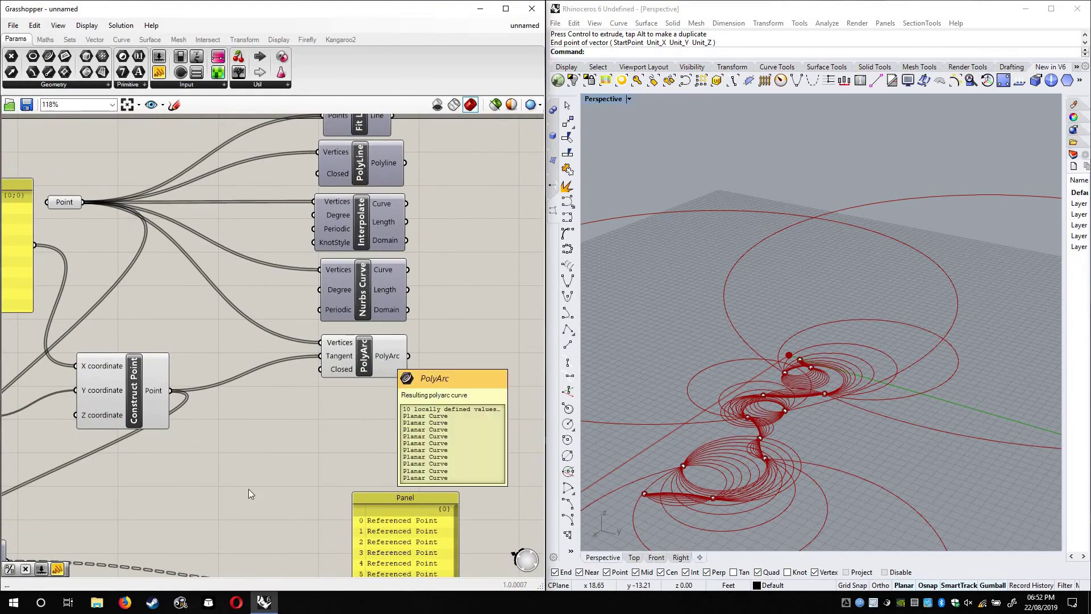
pyautogui.moveTo(187, 439); pyautogui.dragTo(311, 331, button='right')
pyautogui.moveTo(238, 397); pyautogui.dragTo(479, 401, button='right')
pyautogui.scroll(-2, 479, 401)
pyautogui.scroll(5, 258, 375)
pyautogui.moveTo(258, 375); pyautogui.dragTo(362, 356, button='right')
# Add a second Series component near the Unit Z vector and connect its output to the Factor input
pyautogui.moveTo(335, 284); pyautogui.dragTo(349, 319)
pyautogui.moveTo(231, 400); pyautogui.dragTo(319, 381, button='right')
pyautogui.doubleClick(320, 383)
pyautogui.write('series')
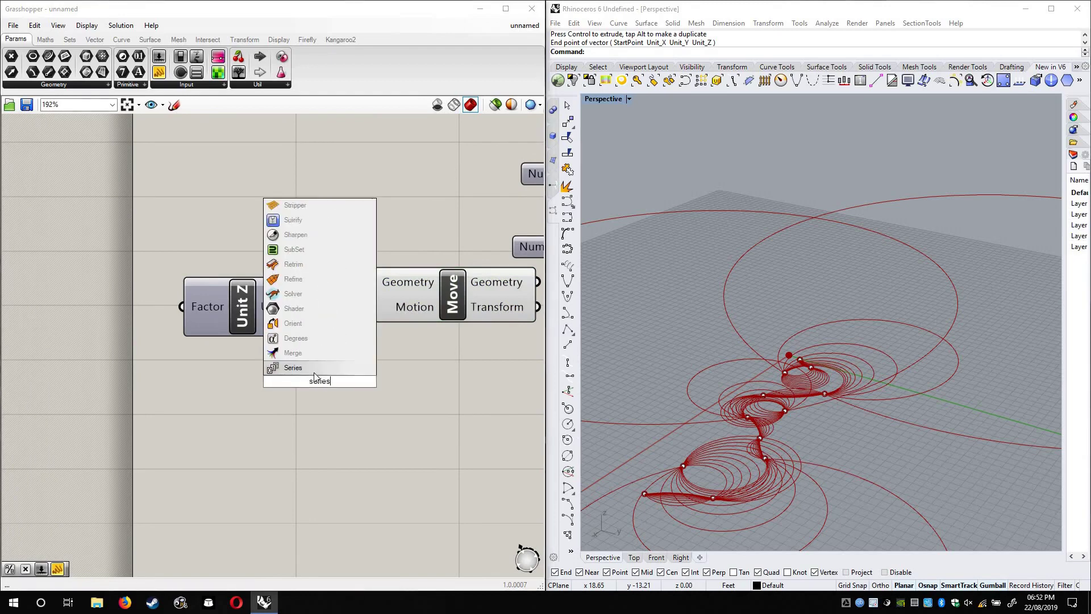
pyautogui.press('Return')
pyautogui.moveTo(355, 383)
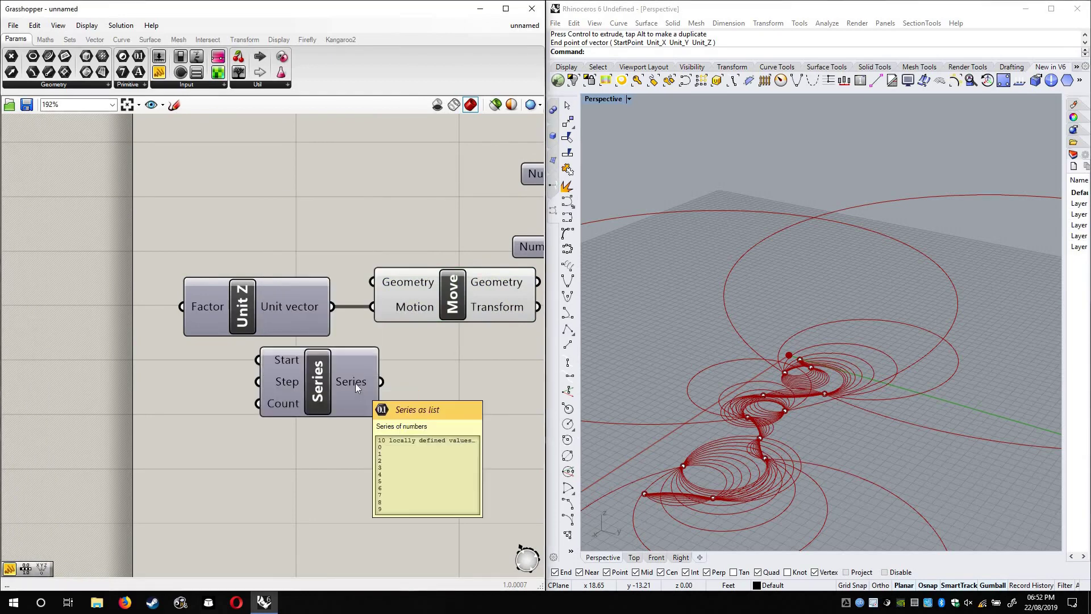
pyautogui.moveTo(326, 384); pyautogui.dragTo(182, 306)
# Place the Move component next to PolyArc and feed the PolyArc output into its Geometry input
pyautogui.scroll(-3, 239, 405)
pyautogui.moveTo(426, 358); pyautogui.dragTo(230, 375, button='right')
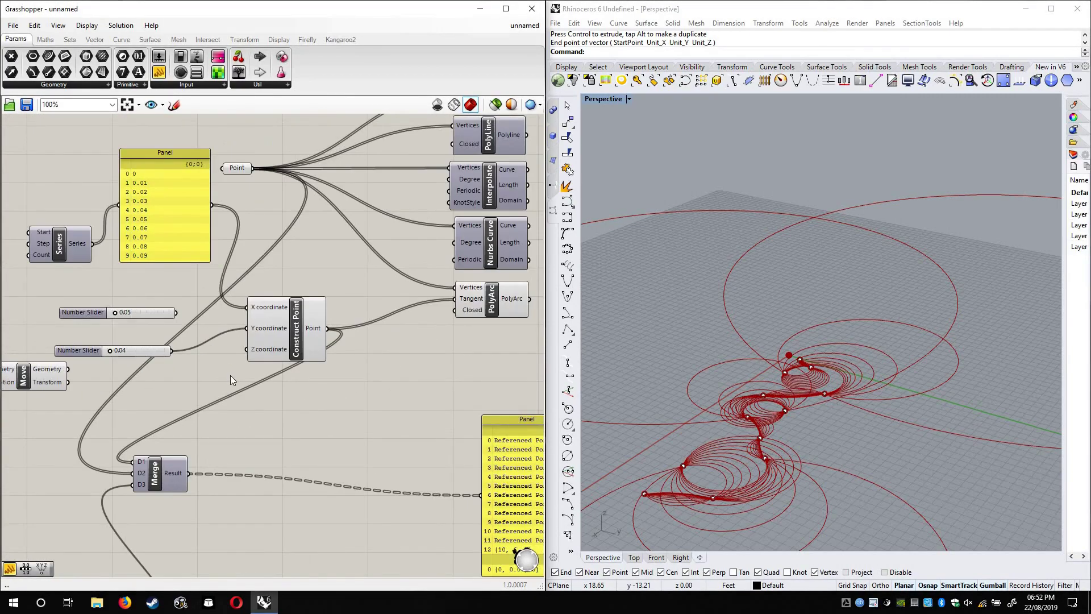
pyautogui.scroll(-1, 230, 375)
pyautogui.moveTo(39, 372); pyautogui.dragTo(517, 305)
pyautogui.click(517, 306)
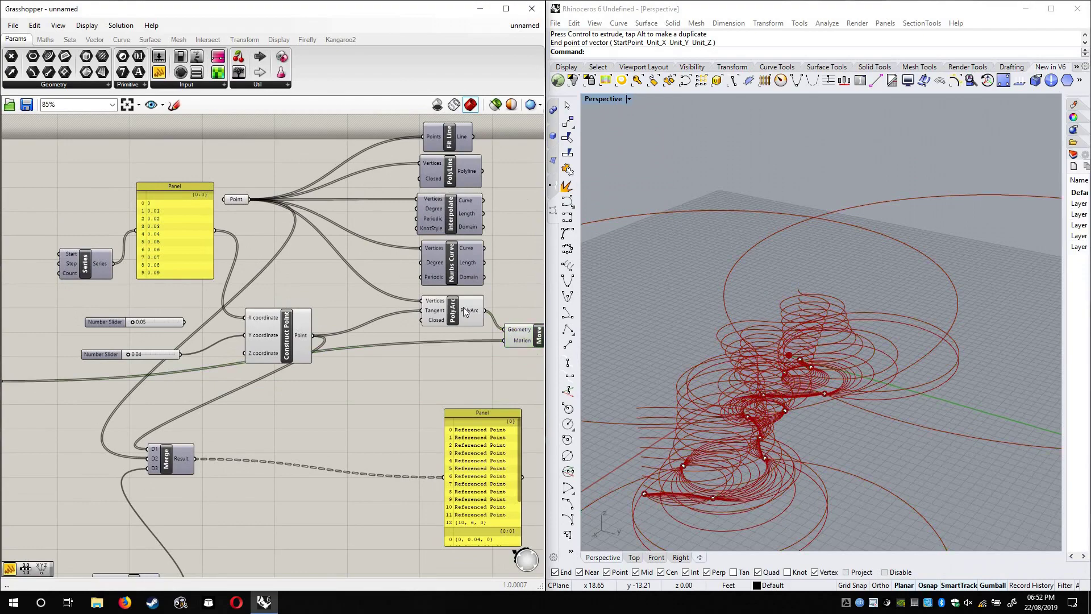
# Turn off the PolyArc component's preview and view the raised copies from a lower angle
pyautogui.click(452, 307)
pyautogui.rightClick(469, 325)
pyautogui.click(477, 326)
pyautogui.moveTo(809, 431); pyautogui.dragTo(825, 399, button='right')
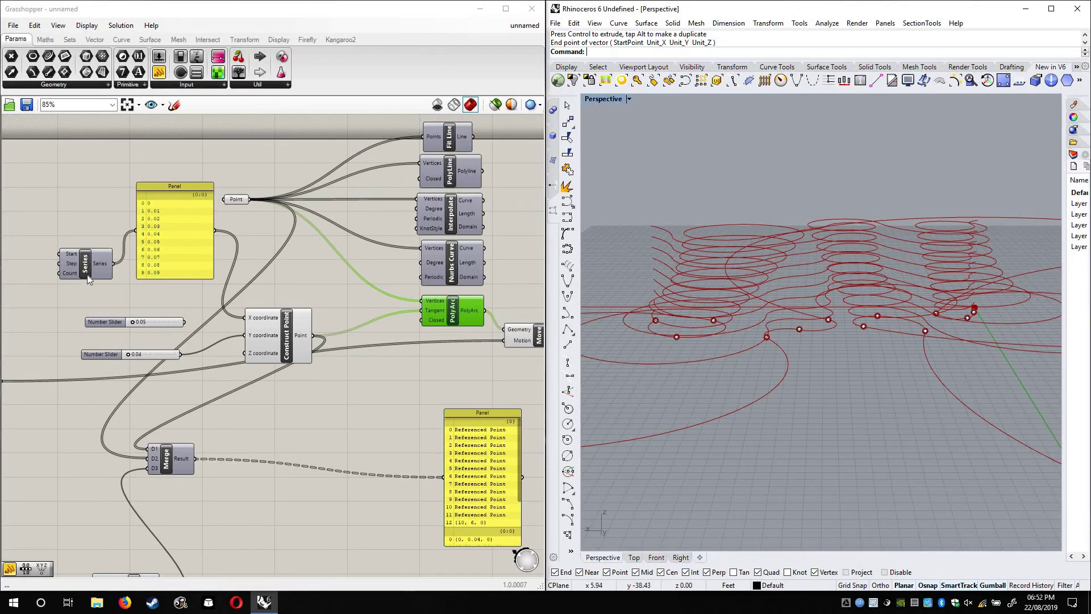
# Turn off the Move component's preview and switch the Rhino viewport to Top
pyautogui.scroll(4, 268, 257)
pyautogui.click(310, 287)
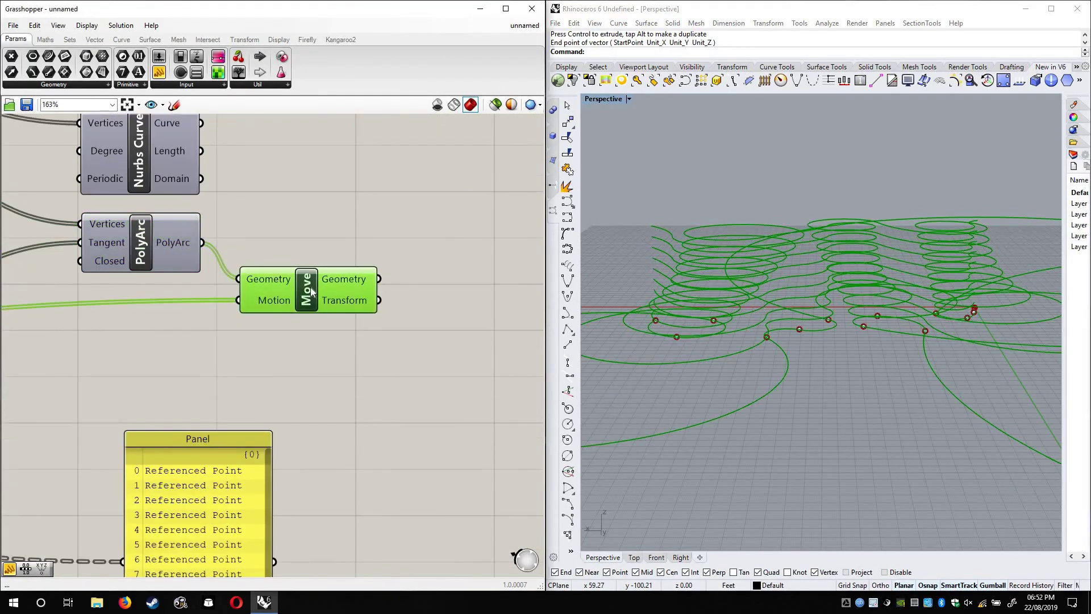
pyautogui.rightClick(323, 303)
pyautogui.click(341, 307)
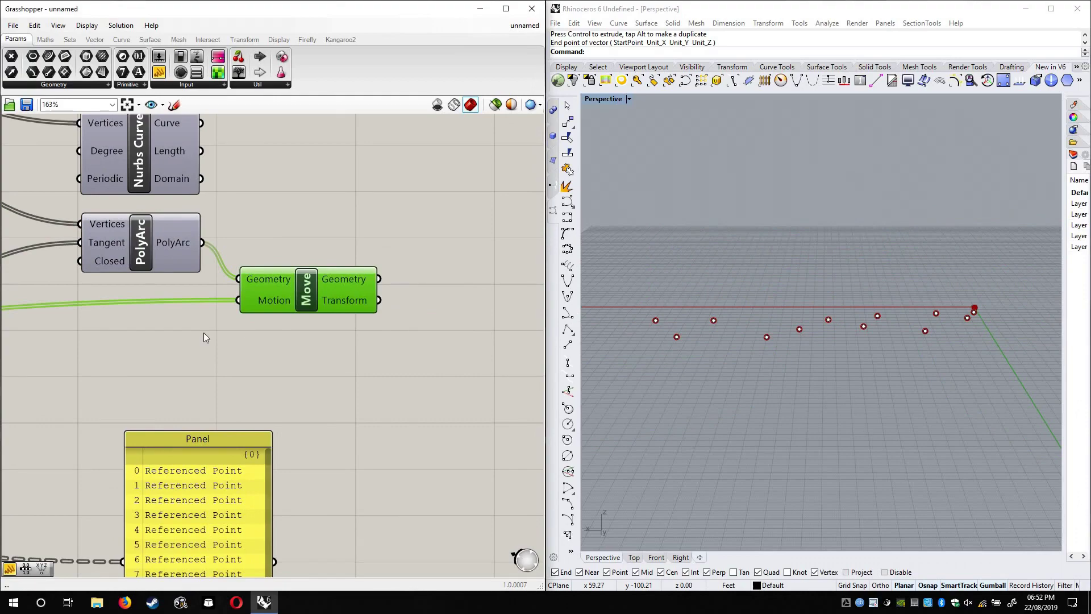
pyautogui.scroll(-3, 463, 319)
pyautogui.moveTo(658, 265); pyautogui.dragTo(620, 549, button='right')
pyautogui.click(633, 557)
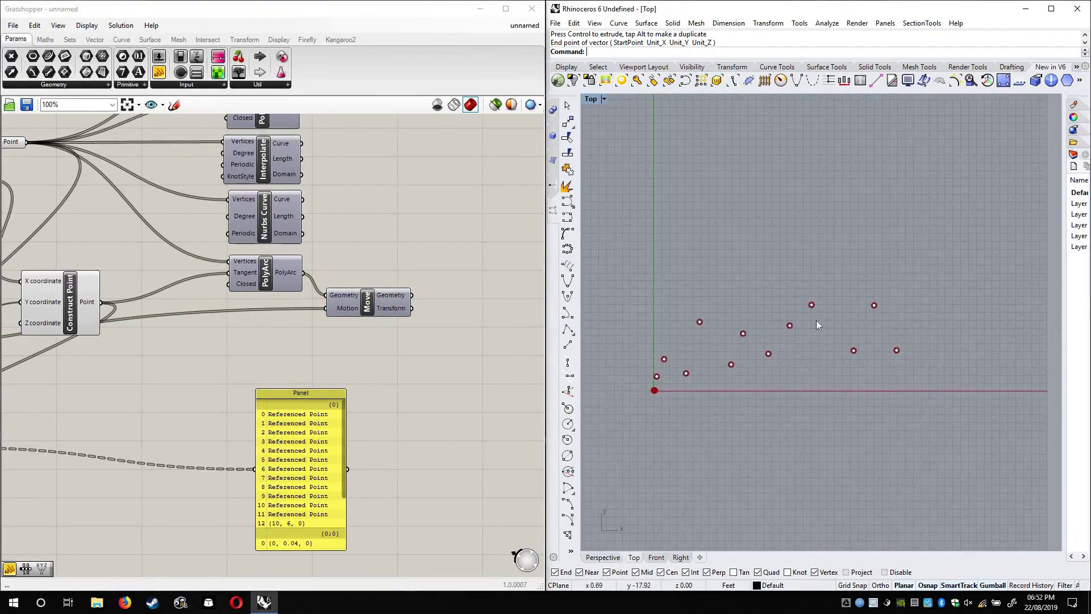
pyautogui.moveTo(817, 321); pyautogui.dragTo(880, 337, button='right')
# Delete the Move component attached to the PolyArc output
pyautogui.moveTo(367, 291); pyautogui.dragTo(339, 309)
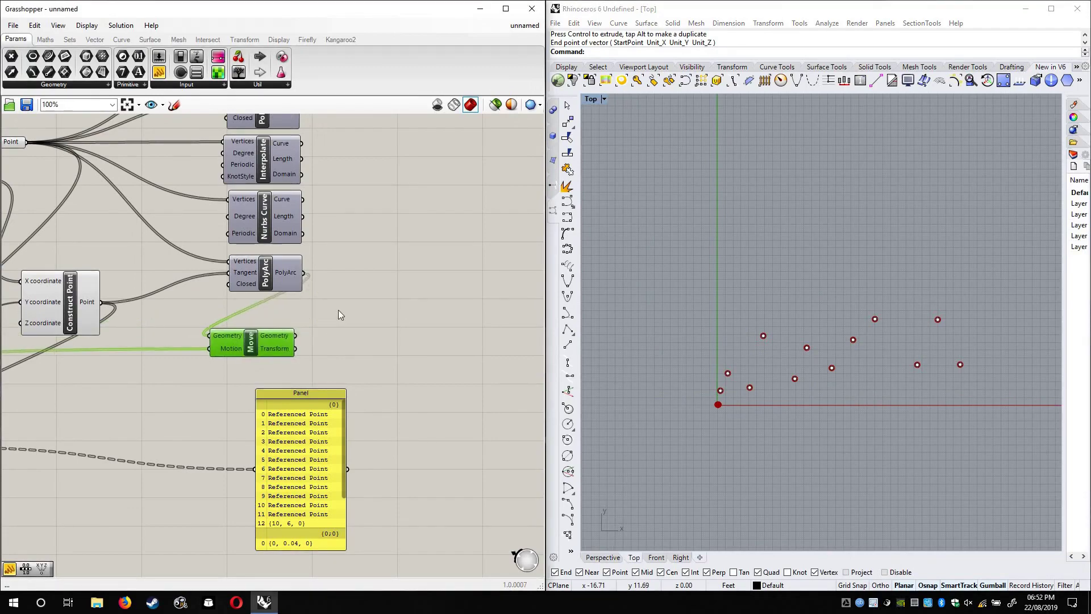
pyautogui.moveTo(369, 313); pyautogui.dragTo(432, 307, button='right')
pyautogui.moveTo(433, 312); pyautogui.dragTo(405, 324)
pyautogui.moveTo(407, 321); pyautogui.dragTo(450, 250, button='right')
pyautogui.press('Delete')
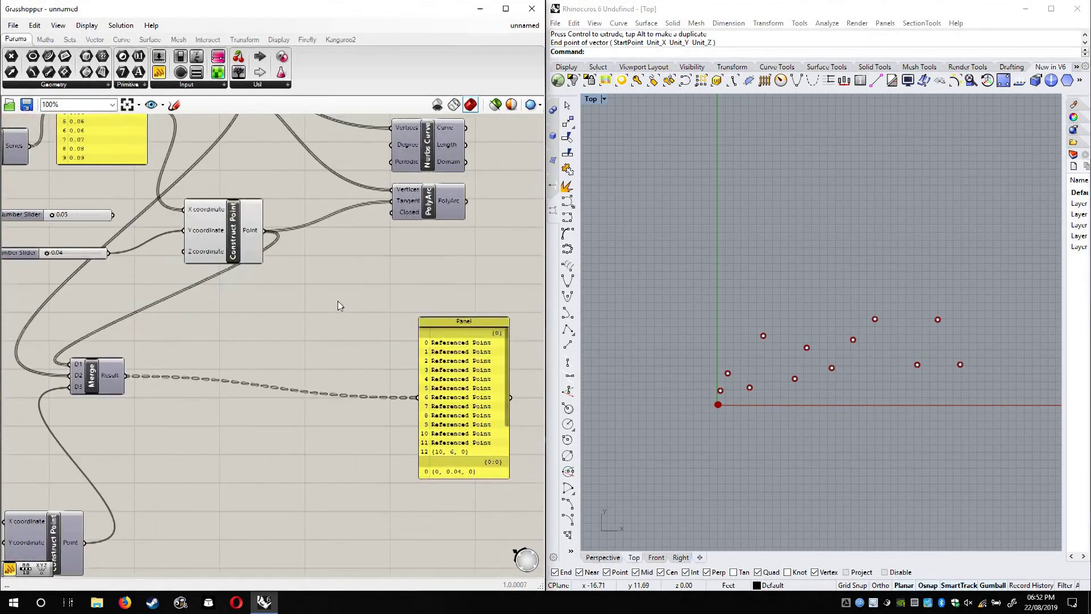
# Delete both Construct Point components, the Merge component, the referenced-point panel and the lower pair of sliders
pyautogui.scroll(-3, 339, 304)
pyautogui.moveTo(298, 260); pyautogui.dragTo(307, 323)
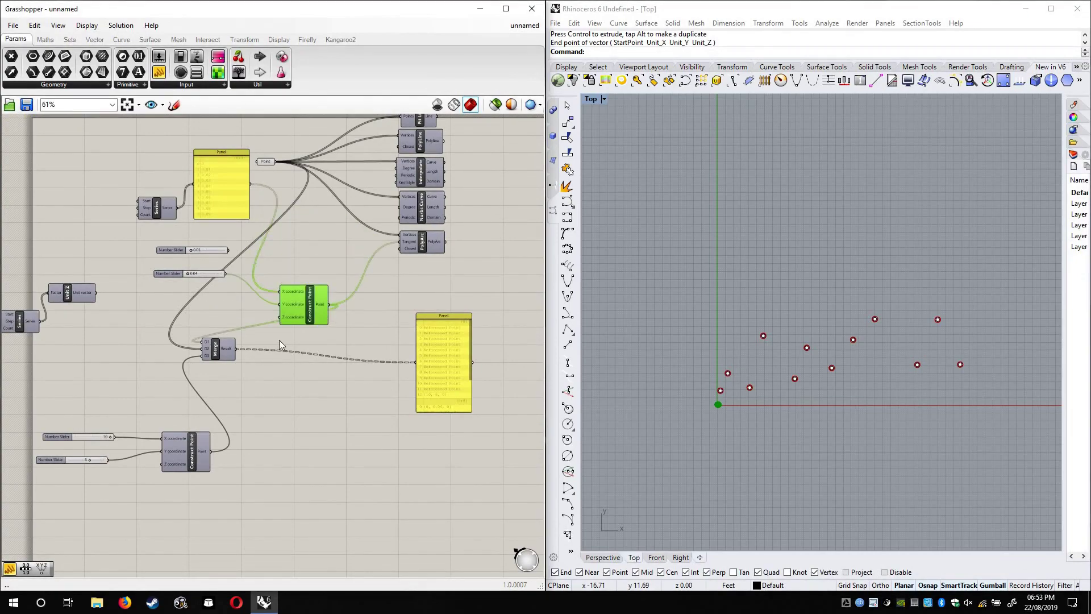
pyautogui.scroll(4, 281, 343)
pyautogui.scroll(-4, 309, 336)
pyautogui.press('Delete')
pyautogui.click(228, 348)
pyautogui.press('Delete')
pyautogui.click(196, 449)
pyautogui.moveTo(446, 340); pyautogui.dragTo(278, 457)
pyautogui.click(196, 392)
# Move the Point parameter and its connected curve components together, away from the remaining Series, panel and sliders
pyautogui.moveTo(392, 251); pyautogui.dragTo(323, 331, button='right')
pyautogui.scroll(3, 197, 261)
pyautogui.moveTo(197, 262); pyautogui.dragTo(158, 366, button='right')
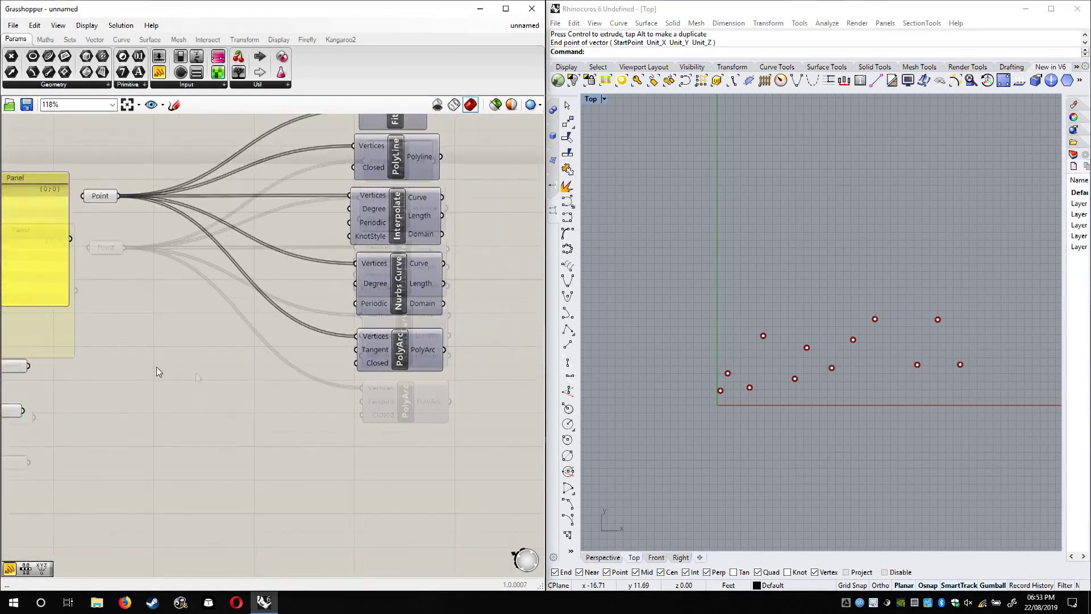
pyautogui.scroll(-3, 424, 455)
pyautogui.moveTo(434, 474); pyautogui.dragTo(190, 254)
pyautogui.moveTo(386, 291); pyautogui.dragTo(486, 404)
pyautogui.click(485, 408)
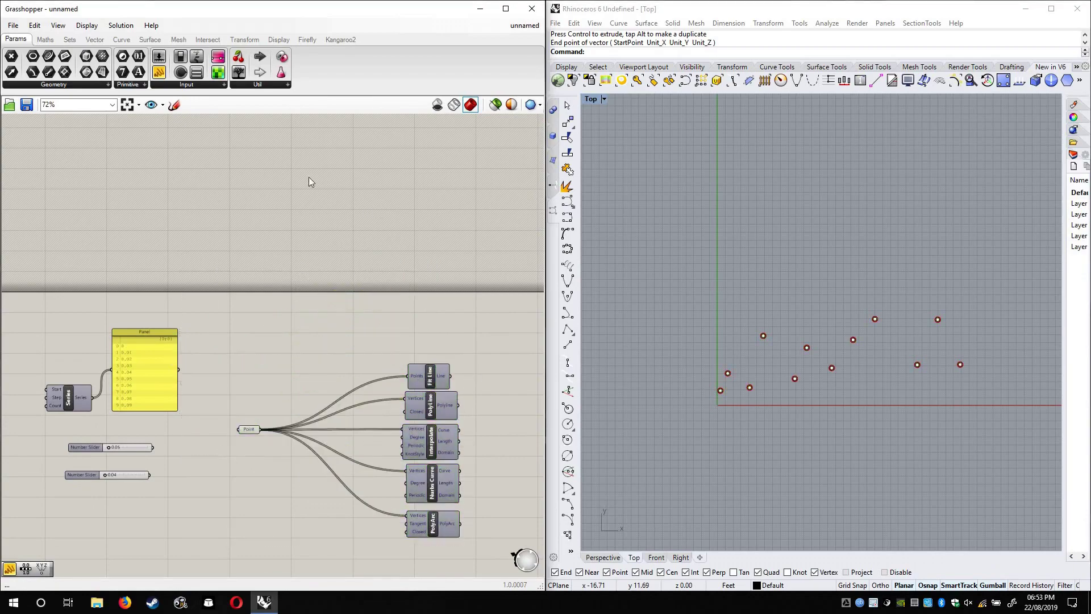
pyautogui.moveTo(402, 330); pyautogui.dragTo(288, 139, button='right')
# Add a Kinky Curve component from the spline components below PolyArc
pyautogui.scroll(2, 288, 140)
pyautogui.click(177, 84)
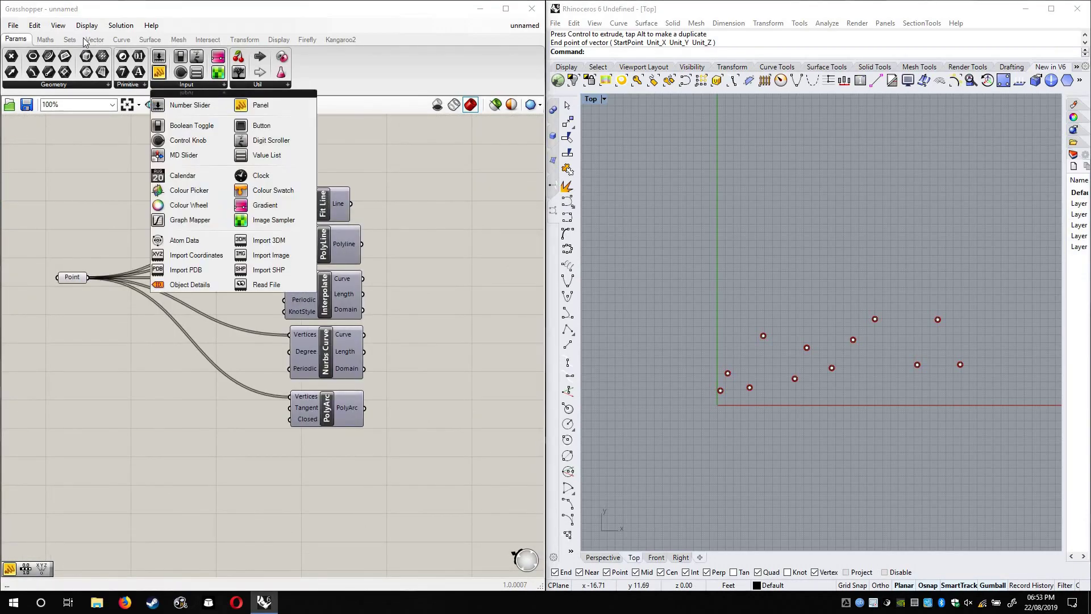
pyautogui.click(122, 39)
pyautogui.click(249, 85)
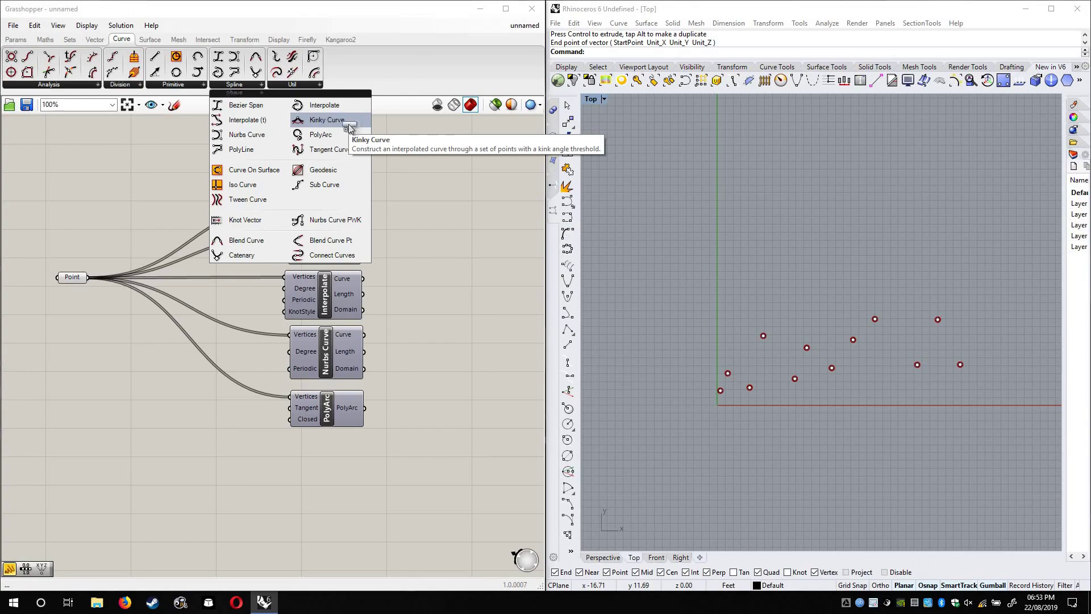
pyautogui.click(348, 124)
pyautogui.click(311, 492)
# Review the PolyLine and Interpolate components for comparison with the Kinky Curve component
pyautogui.scroll(3, 335, 485)
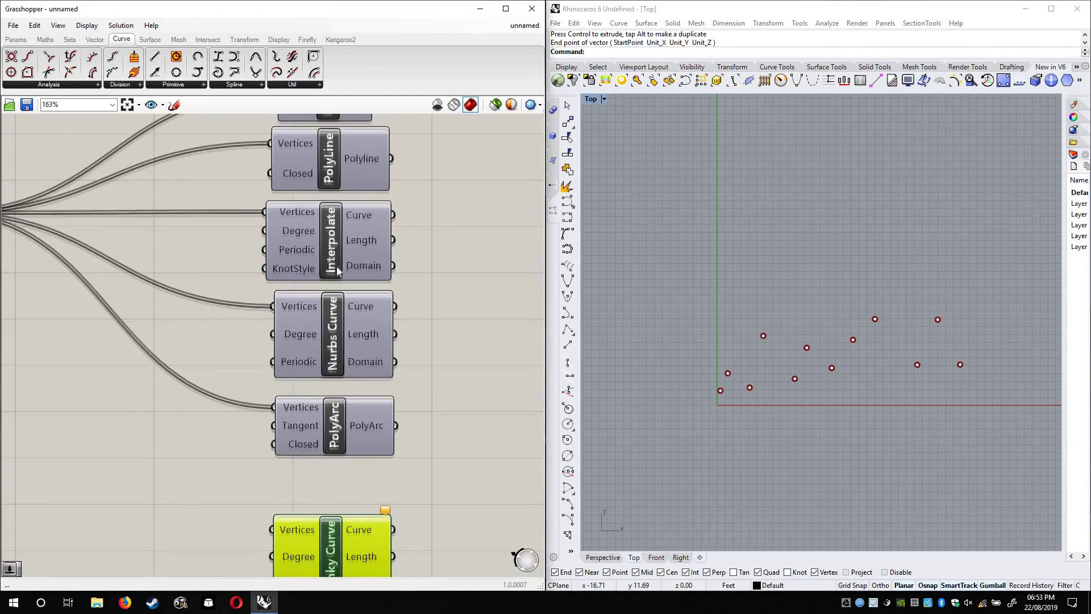
pyautogui.moveTo(338, 164); pyautogui.dragTo(336, 266, button='right')
pyautogui.click(333, 267)
pyautogui.scroll(3, 333, 266)
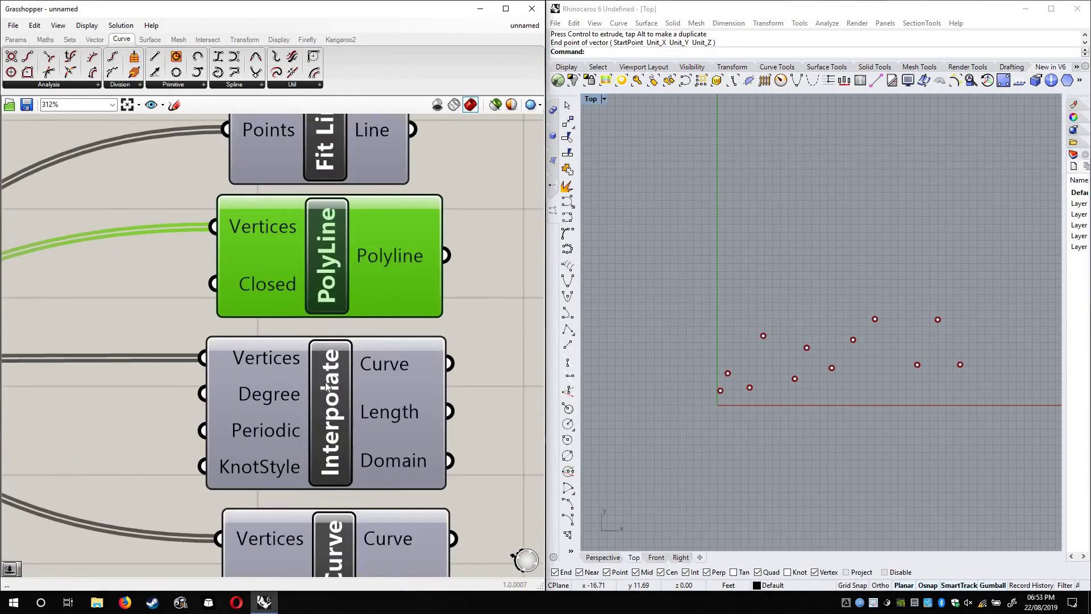
pyautogui.click(326, 385)
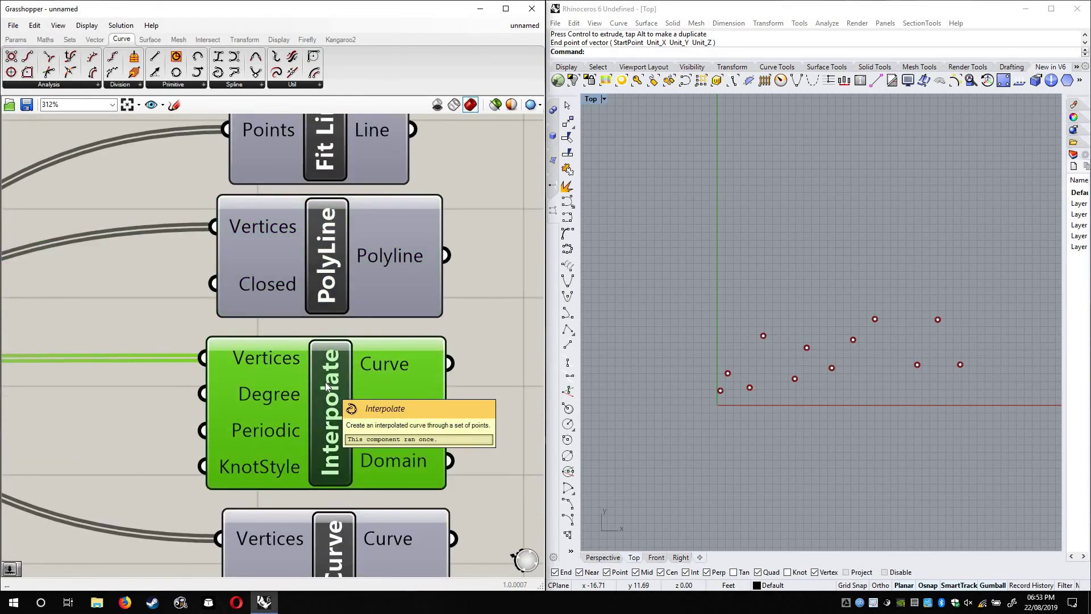
pyautogui.scroll(-3, 329, 386)
pyautogui.moveTo(336, 352); pyautogui.dragTo(330, 257, button='right')
pyautogui.scroll(-2, 347, 400)
pyautogui.moveTo(346, 401); pyautogui.dragTo(345, 239, button='right')
pyautogui.click(330, 424)
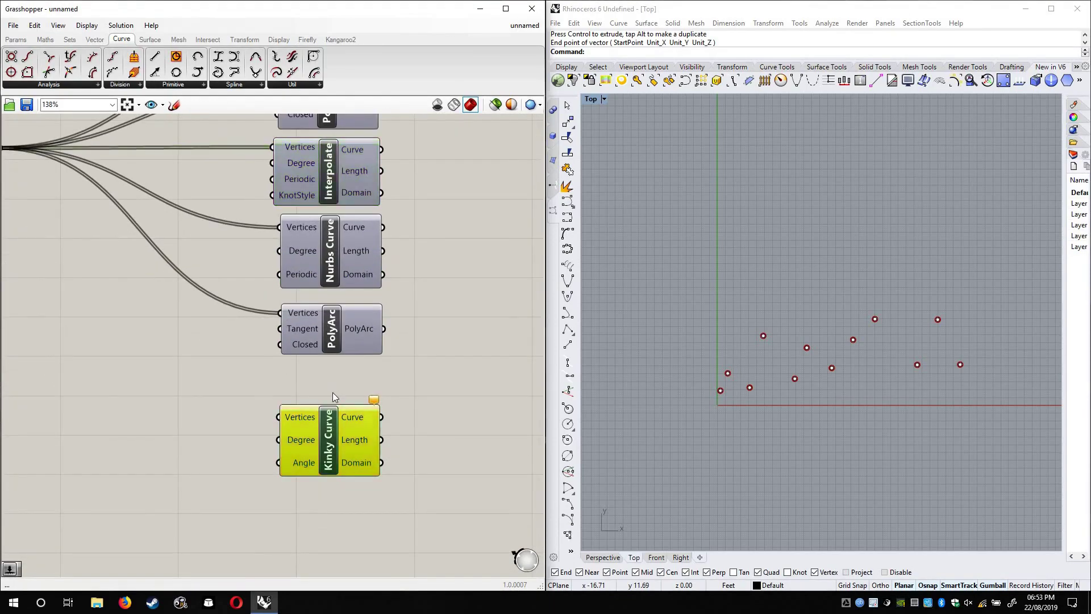
# Place the Kinky Curve component directly below PolyArc and feed the Point parameter into its Vertices input
pyautogui.moveTo(330, 438); pyautogui.dragTo(333, 400)
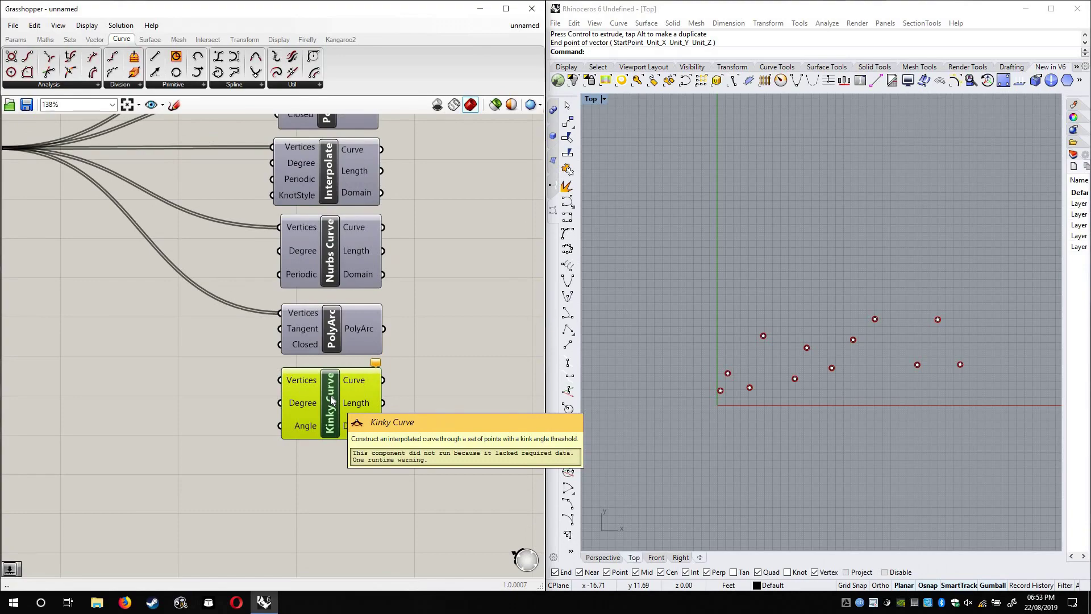
pyautogui.moveTo(165, 276); pyautogui.dragTo(200, 319, button='right')
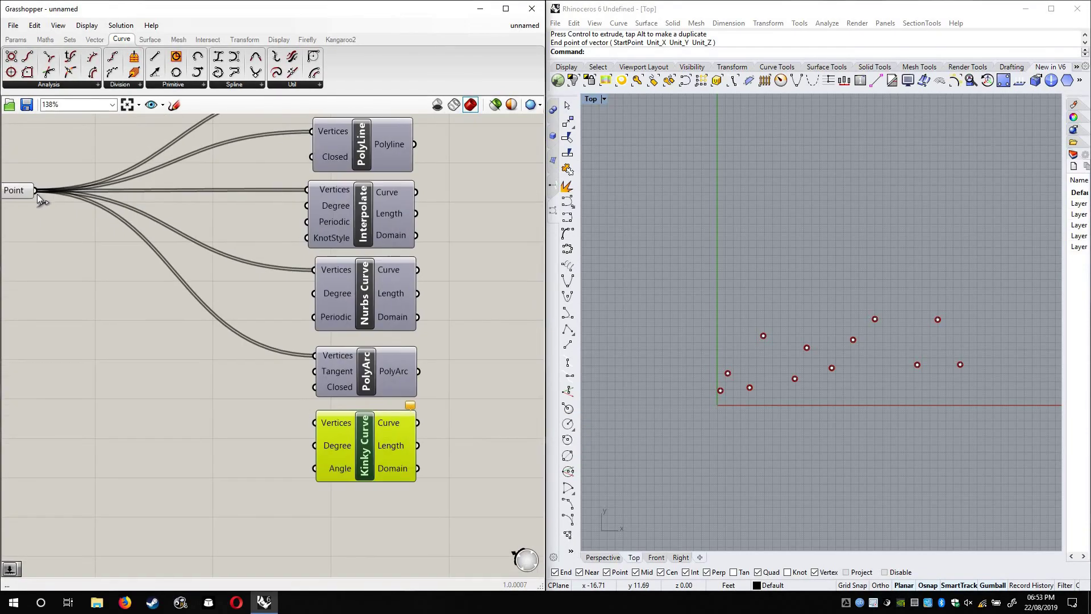
pyautogui.moveTo(35, 191); pyautogui.dragTo(314, 422)
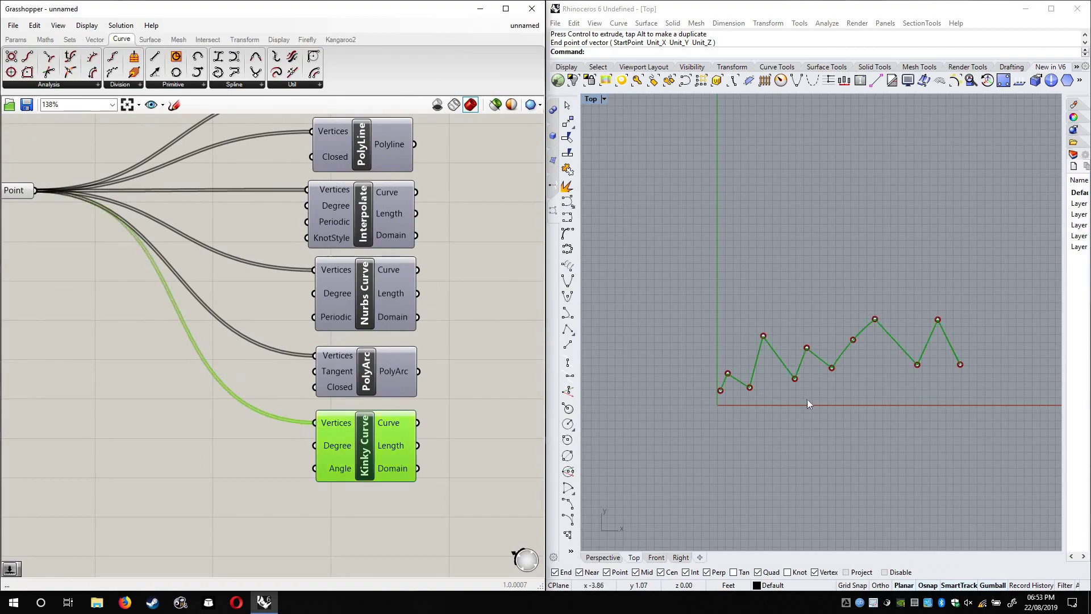
# Examine the Kinky Curve through the points, along with the component's Degree and Angle inputs
pyautogui.scroll(3, 796, 392)
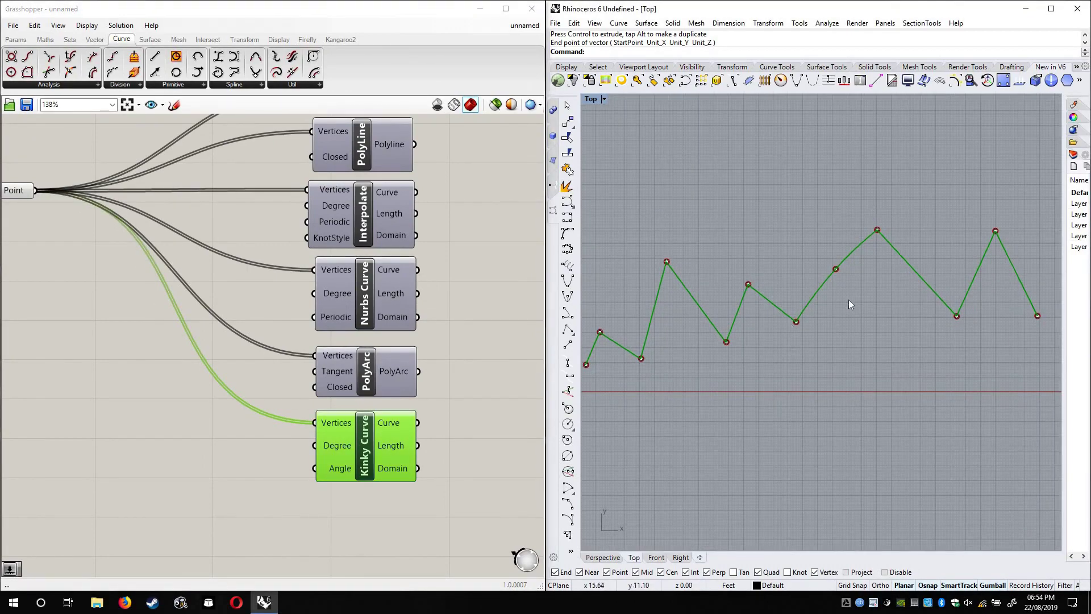
pyautogui.click(486, 349)
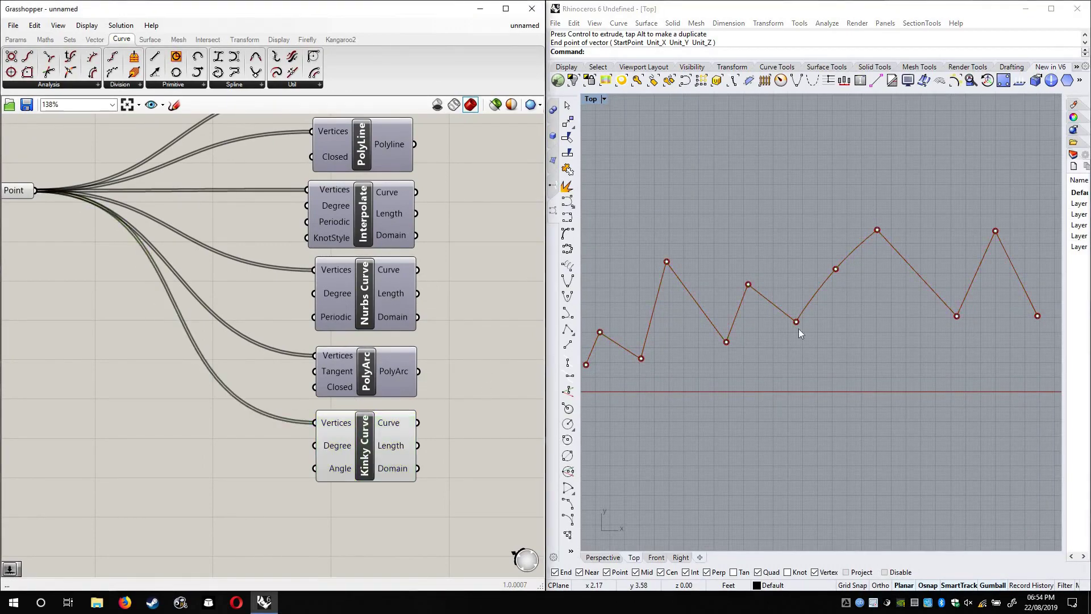
pyautogui.scroll(-1, 731, 347)
pyautogui.scroll(4, 368, 415)
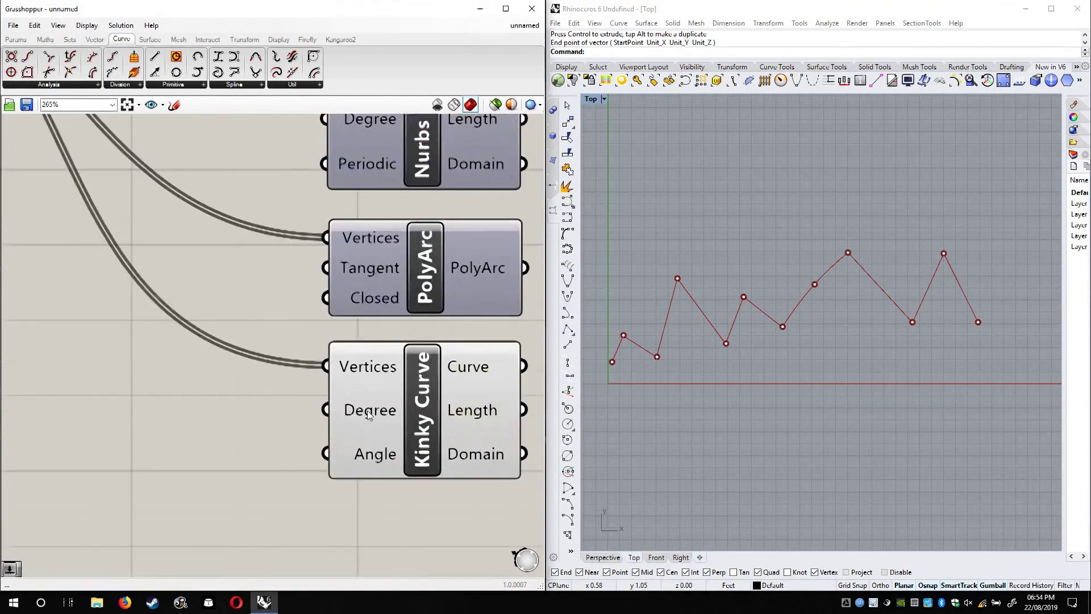
pyautogui.scroll(2, 368, 415)
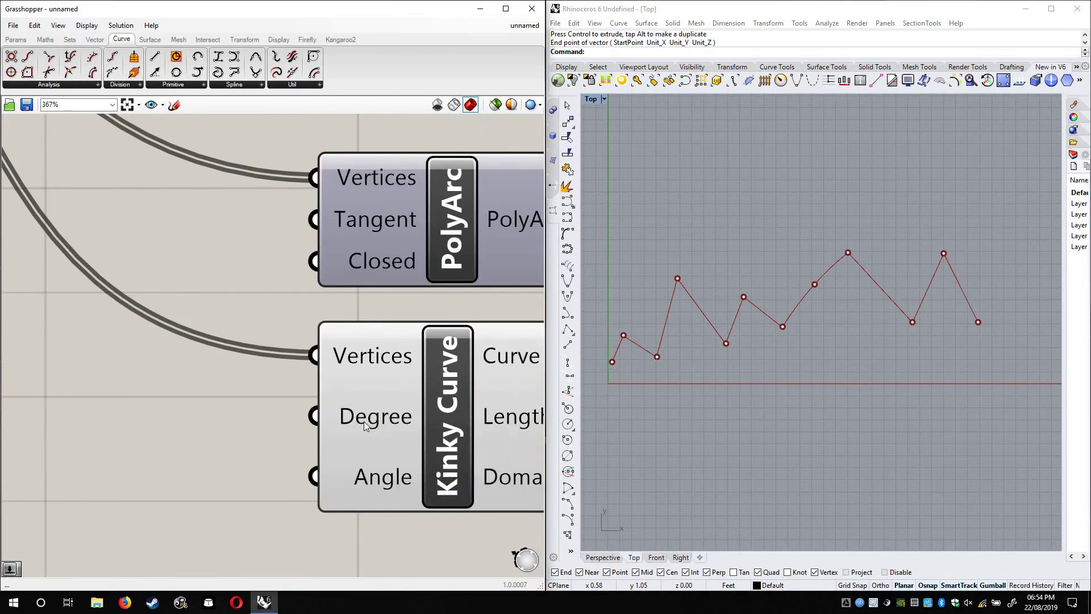
pyautogui.moveTo(364, 423)
pyautogui.moveTo(383, 486)
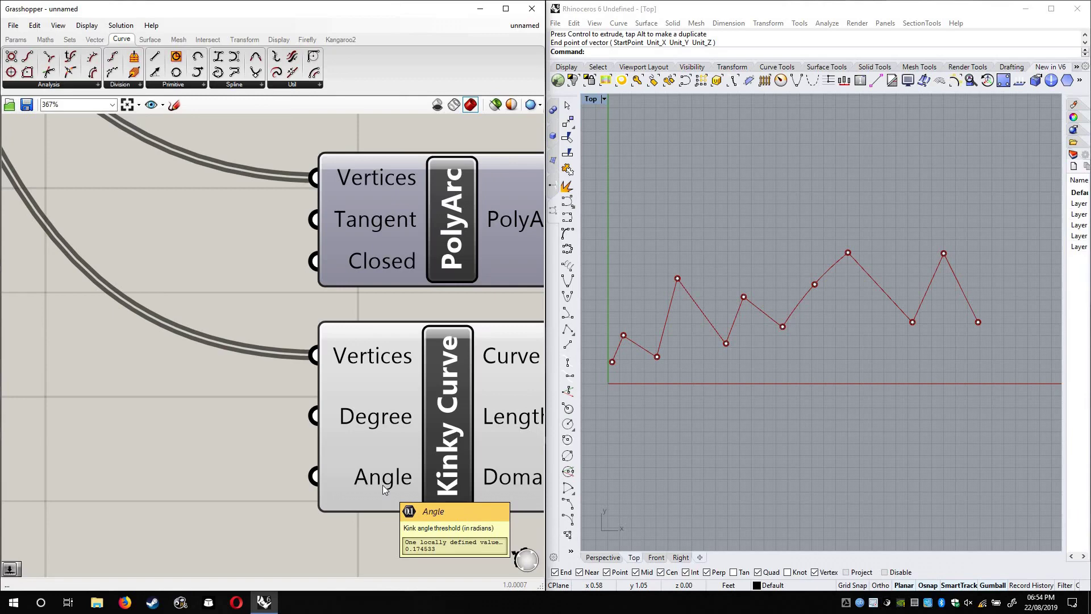
# Add a number slider ranging from 0 to 100 with a starting value of 90
pyautogui.scroll(-4, 162, 428)
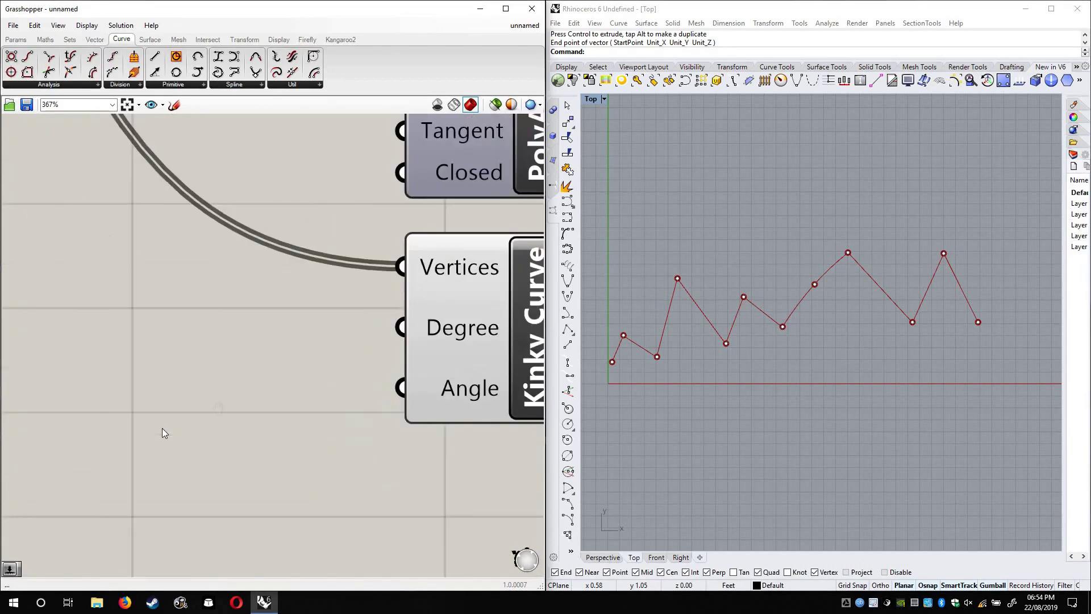
pyautogui.doubleClick(327, 392)
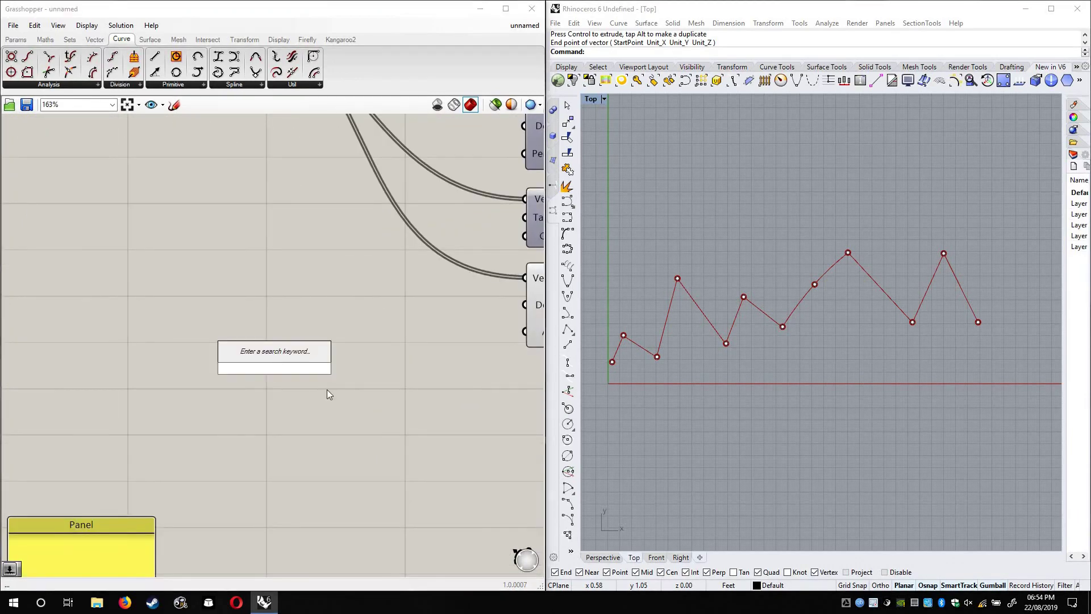
pyautogui.write('0<')
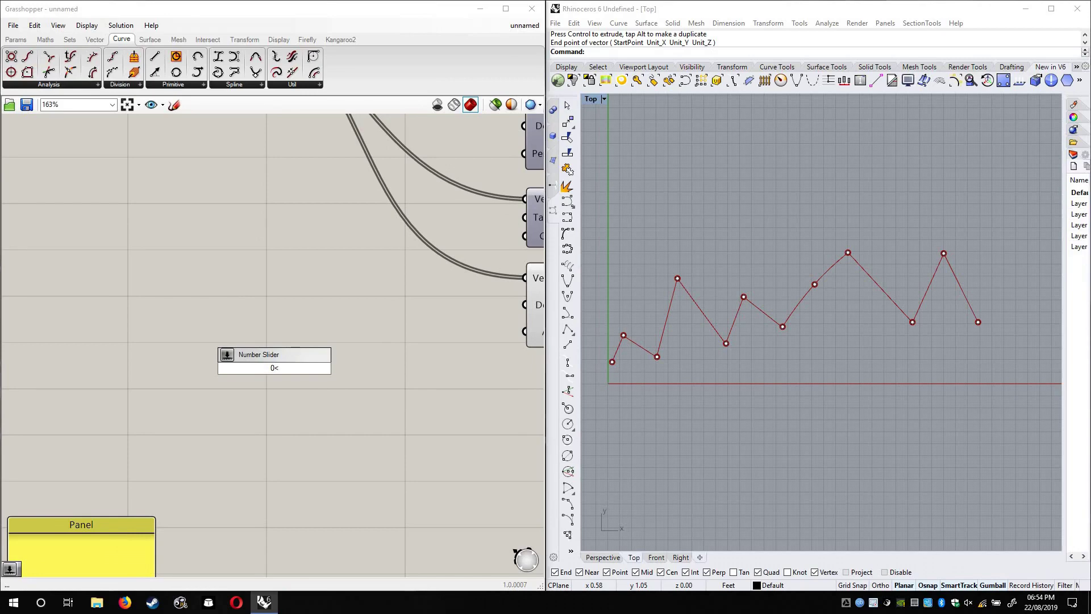
pyautogui.write('90<100')
pyautogui.press('Return')
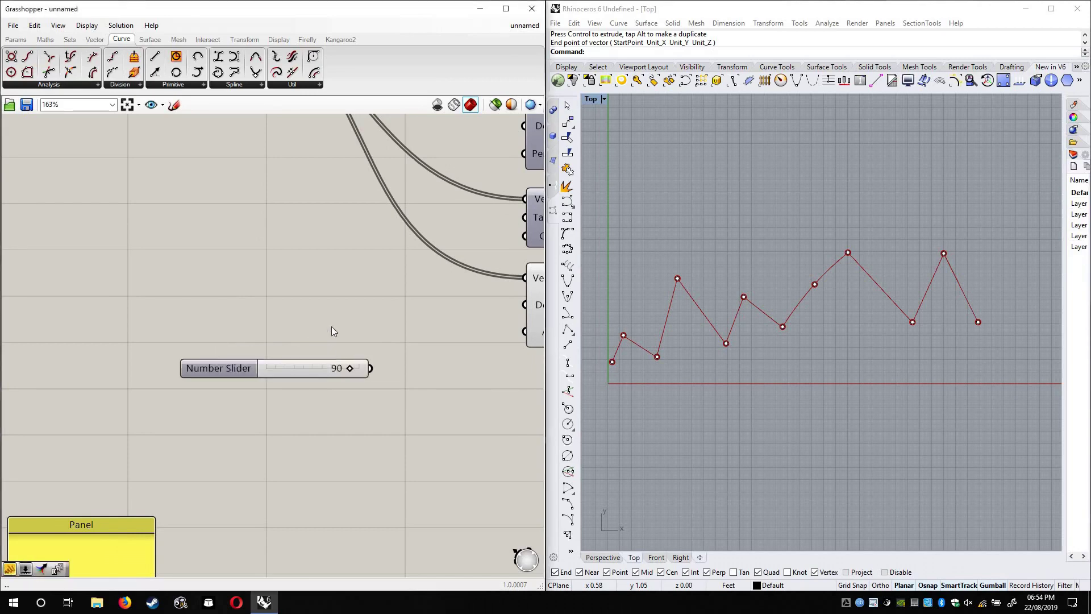
# Set the new number slider to 0 and position it further away from the Kinky Curve component
pyautogui.moveTo(322, 371); pyautogui.dragTo(236, 362, button='right')
pyautogui.moveTo(187, 358); pyautogui.dragTo(172, 361)
pyautogui.moveTo(246, 363); pyautogui.dragTo(152, 364)
pyautogui.click(223, 320)
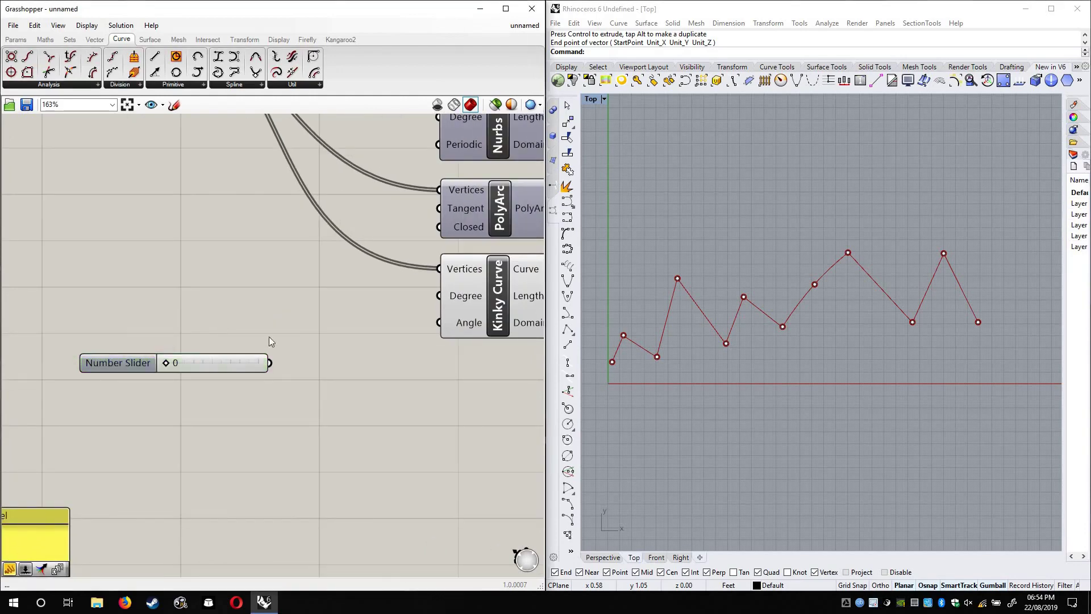
pyautogui.moveTo(238, 359); pyautogui.dragTo(198, 345)
# Add a Radians component beside the number slider and connect the slider to its Degrees input
pyautogui.scroll(2, 168, 296)
pyautogui.doubleClick(240, 326)
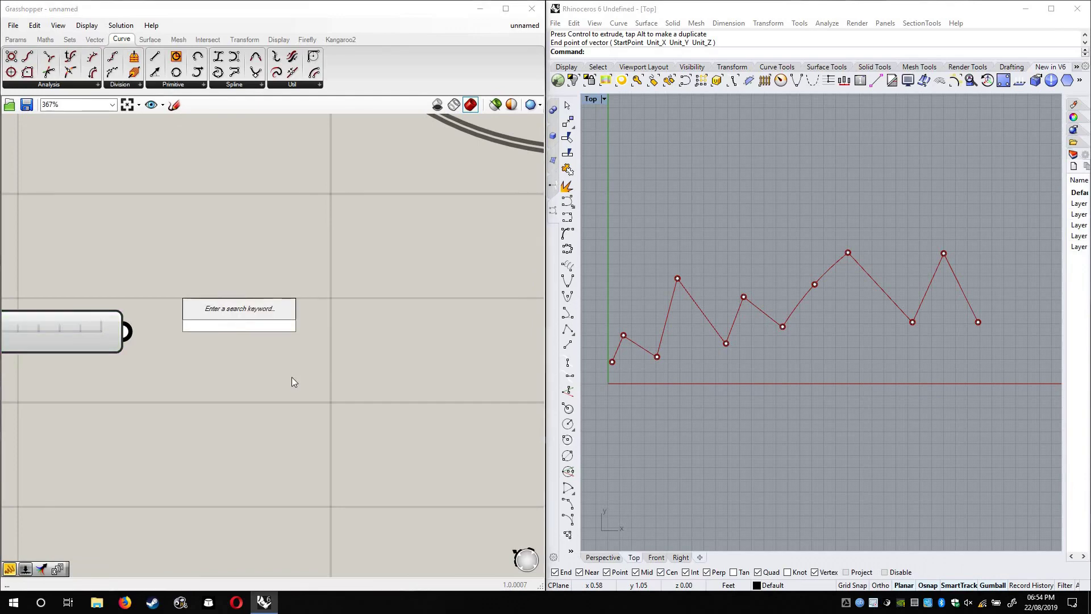
pyautogui.write('radians')
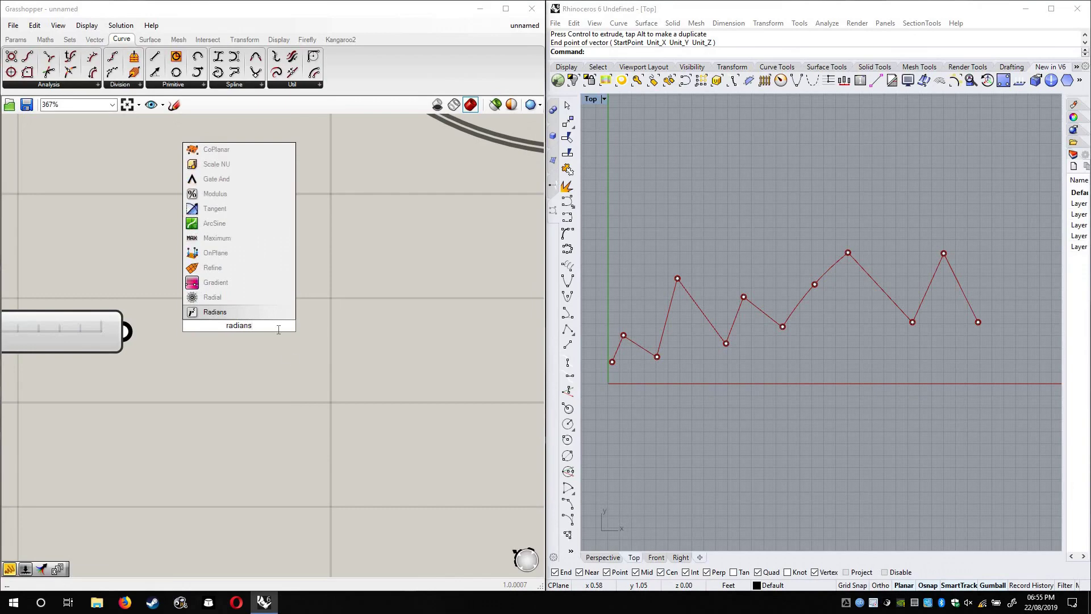
pyautogui.press('Return')
pyautogui.scroll(-2, 300, 428)
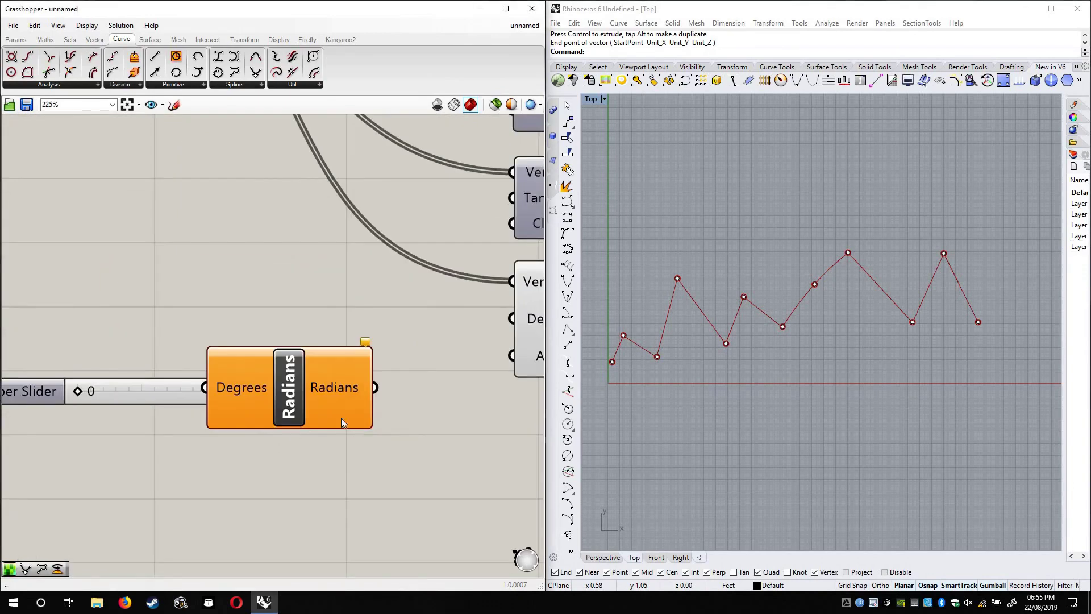
pyautogui.moveTo(341, 418); pyautogui.dragTo(394, 419)
pyautogui.moveTo(258, 391); pyautogui.dragTo(154, 400)
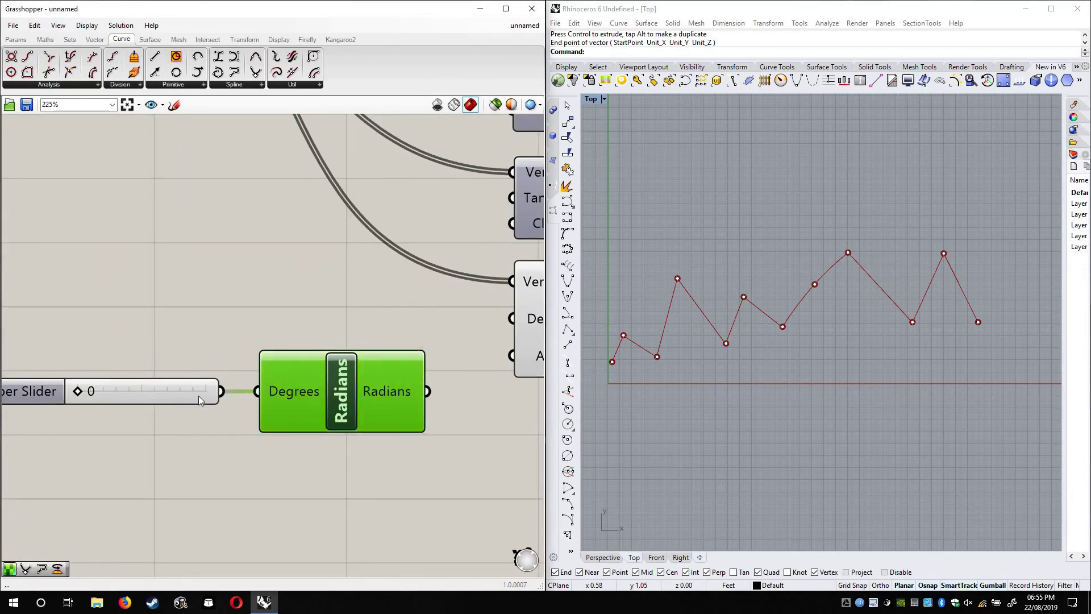
# Connect the Radians output to the Angle input of the Kinky Curve component
pyautogui.moveTo(437, 404); pyautogui.dragTo(205, 392, button='right')
pyautogui.moveTo(197, 379); pyautogui.dragTo(271, 348)
pyautogui.moveTo(165, 414); pyautogui.dragTo(292, 373, button='right')
pyautogui.moveTo(66, 423); pyautogui.dragTo(210, 428, button='right')
pyautogui.scroll(-3, 284, 460)
pyautogui.moveTo(375, 442)
pyautogui.mouseDown(button='right')
pyautogui.moveTo(285, 460)
pyautogui.moveTo(255, 439)
pyautogui.mouseUp(button='right')
pyautogui.moveTo(213, 358); pyautogui.dragTo(246, 401, button='right')
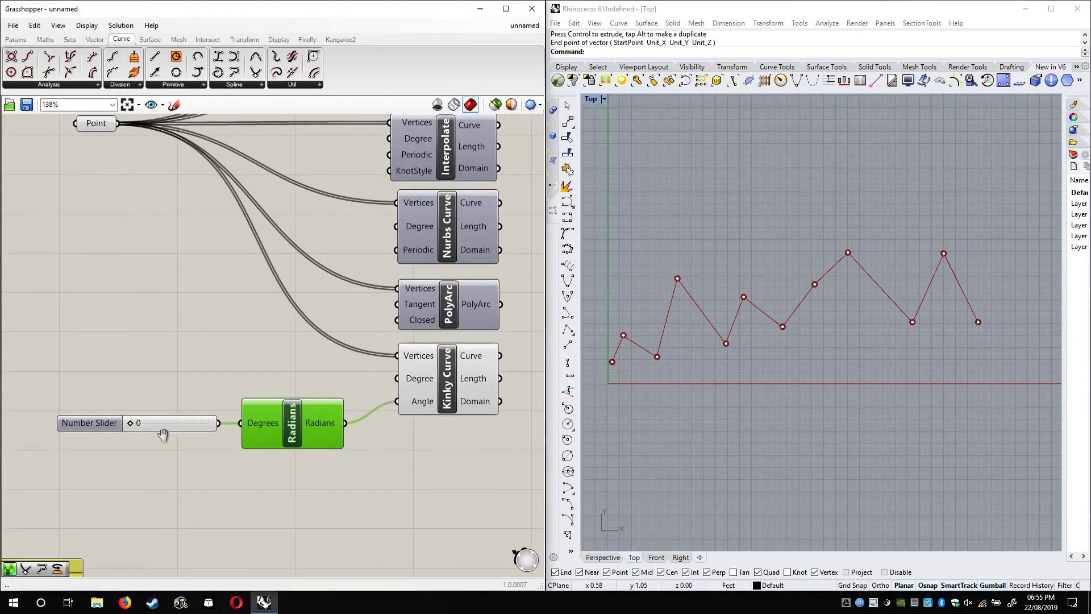
# Set the kink angle slider to 100 degrees and inspect the kinked and smooth parts of the curve
pyautogui.moveTo(163, 434); pyautogui.dragTo(142, 462, button='right')
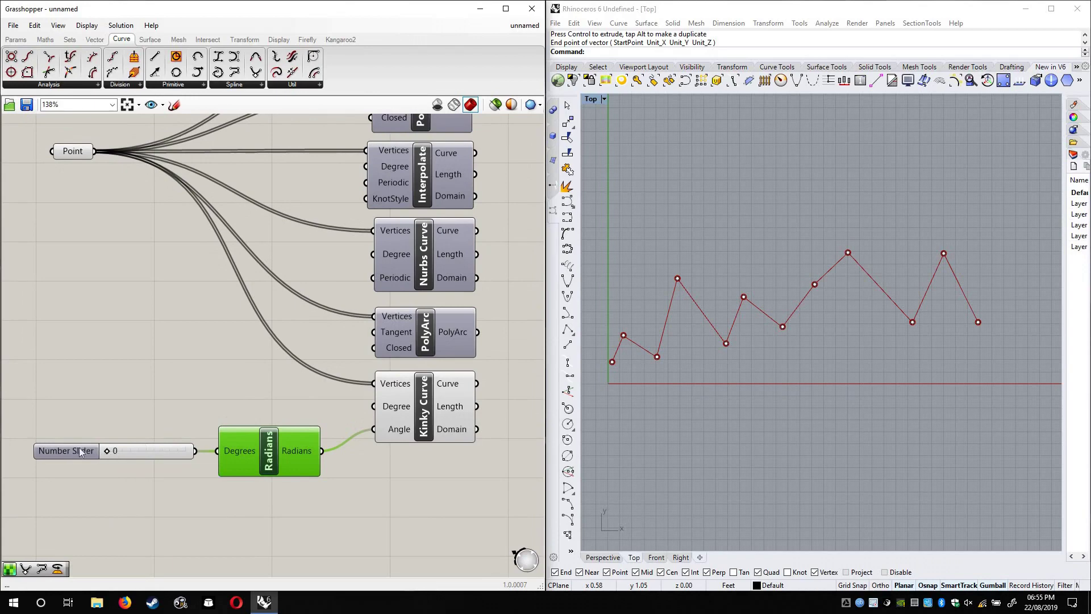
pyautogui.scroll(3, 102, 449)
pyautogui.moveTo(121, 458); pyautogui.dragTo(295, 458)
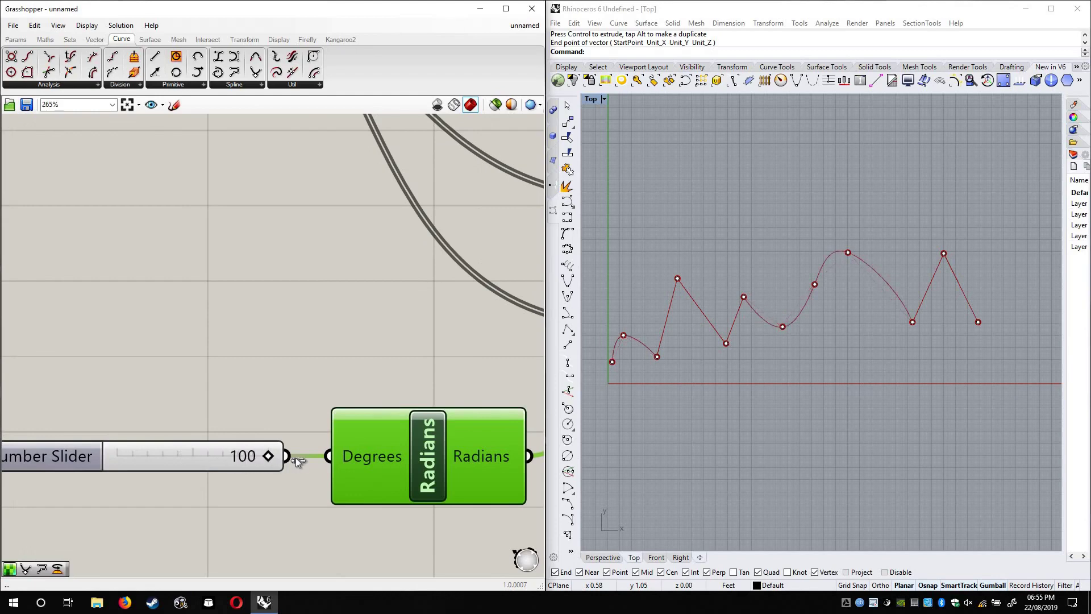
pyautogui.scroll(3, 654, 341)
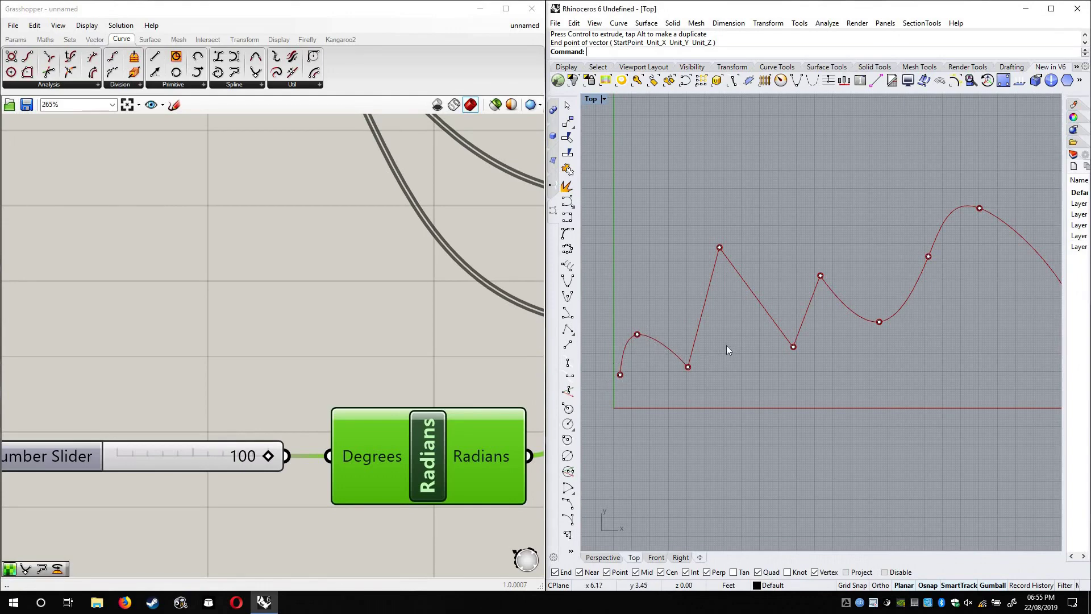
pyautogui.moveTo(726, 346); pyautogui.dragTo(688, 404, button='right')
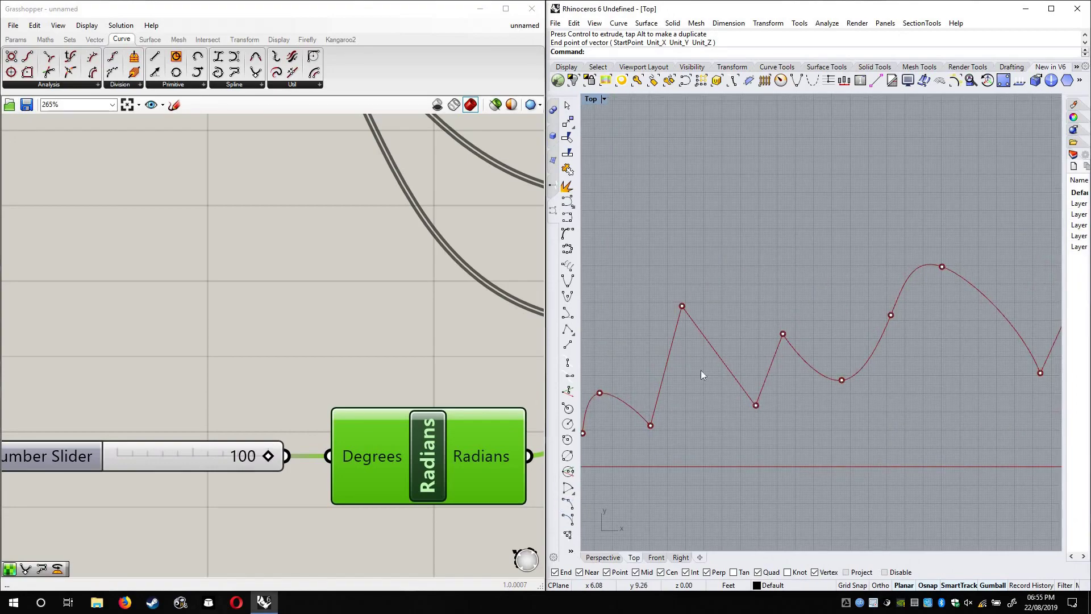
pyautogui.moveTo(994, 354); pyautogui.dragTo(912, 405, button='right')
pyautogui.scroll(-10, 794, 373)
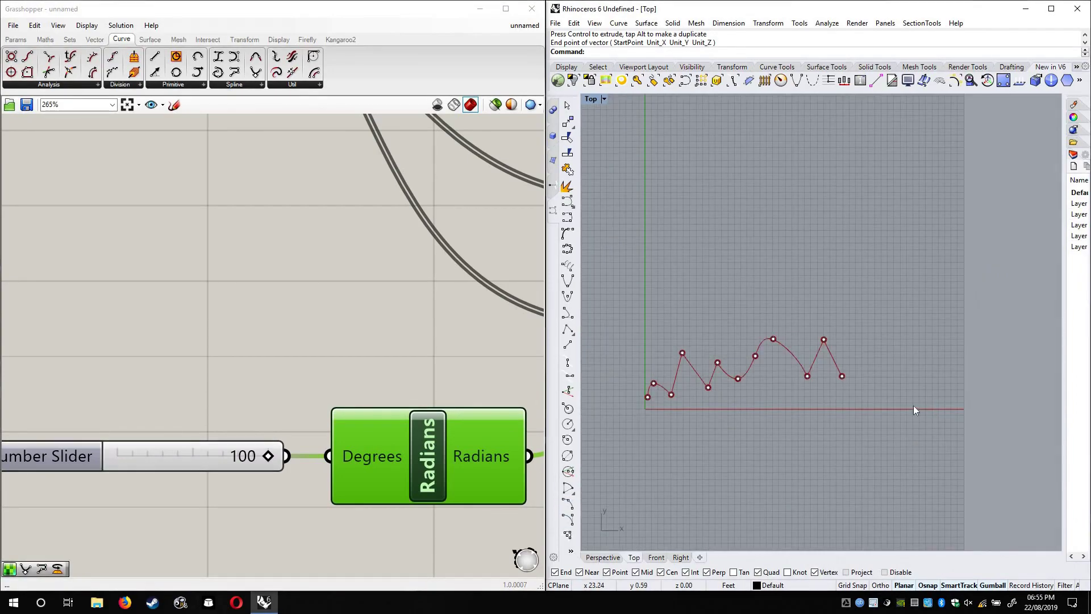
pyautogui.scroll(4, 914, 407)
pyautogui.scroll(-5, 341, 307)
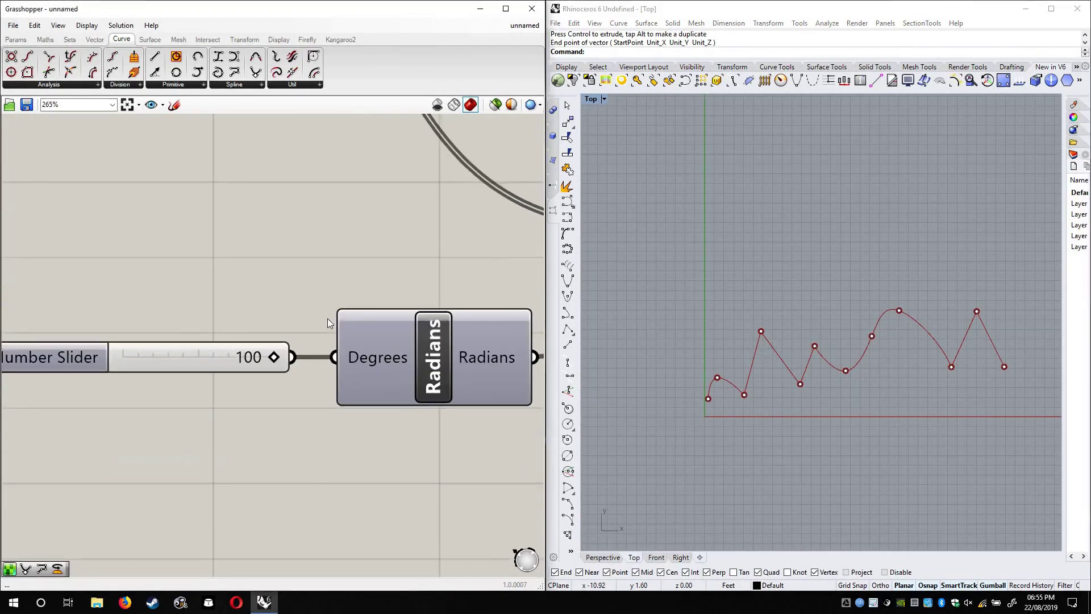
# Move the number slider further away from the Radians component
pyautogui.moveTo(326, 324); pyautogui.dragTo(373, 324)
pyautogui.moveTo(260, 327)
pyautogui.mouseDown()
pyautogui.moveTo(138, 308)
pyautogui.moveTo(193, 333)
pyautogui.moveTo(244, 336)
pyautogui.moveTo(256, 323)
pyautogui.mouseUp()
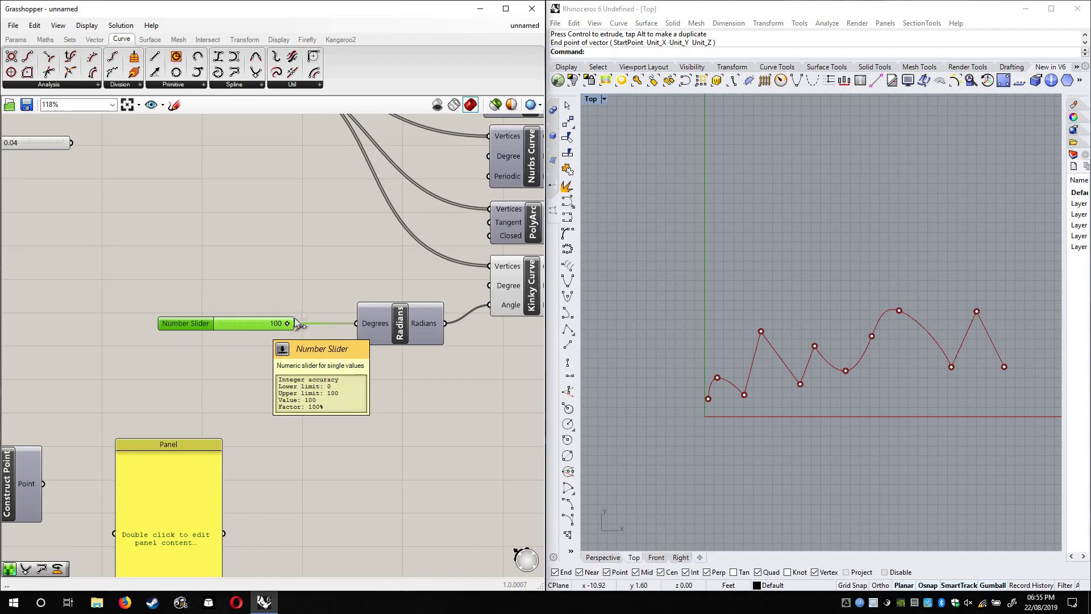
pyautogui.click(236, 154)
# Select the Point parameter to highlight its referenced points and move the curve's second point vertically
pyautogui.moveTo(237, 155); pyautogui.dragTo(278, 310, button='right')
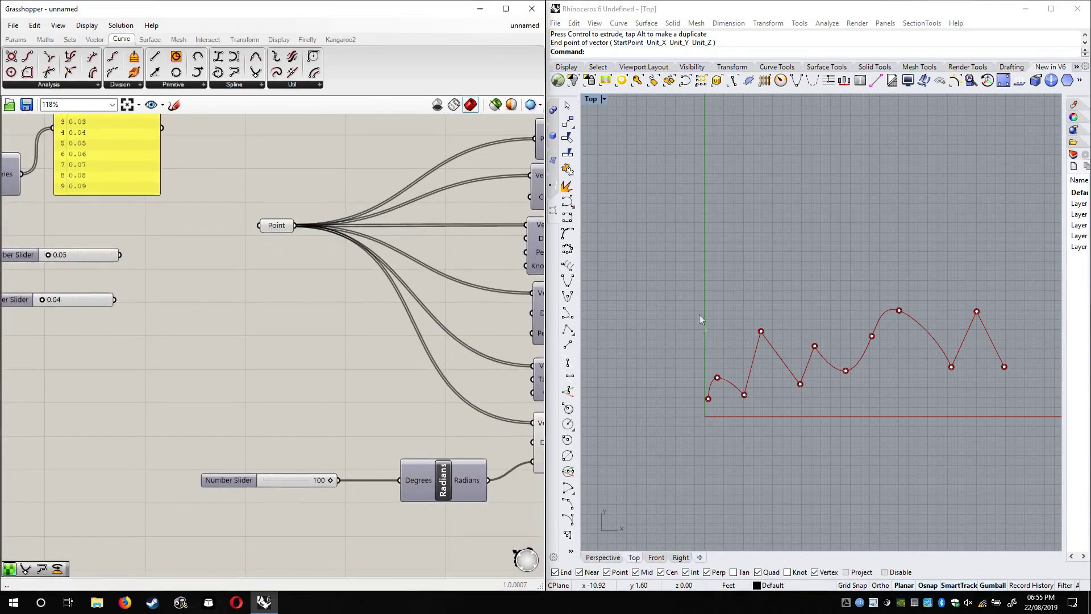
pyautogui.click(274, 228)
pyautogui.click(717, 377)
pyautogui.moveTo(717, 365)
pyautogui.mouseDown()
pyautogui.moveTo(715, 284)
pyautogui.moveTo(719, 346)
pyautogui.mouseUp()
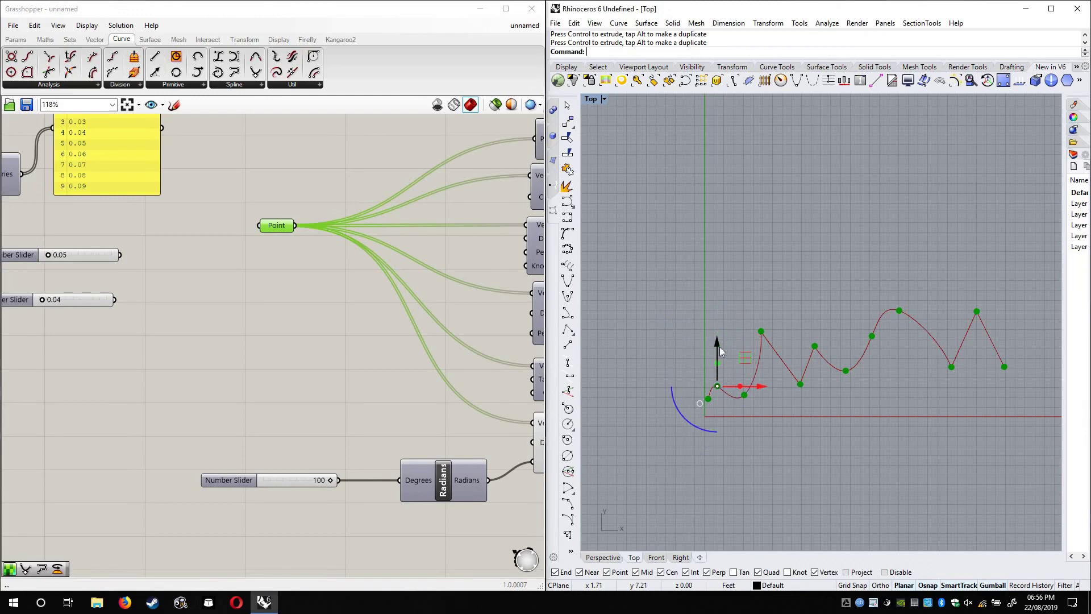
pyautogui.click(685, 390)
# Test the kink threshold by raising the second point into a sharp corner and lowering it until the curve rounds
pyautogui.scroll(15, 696, 393)
pyautogui.click(801, 350)
pyautogui.moveTo(801, 320); pyautogui.dragTo(825, 203)
pyautogui.moveTo(737, 424); pyautogui.dragTo(646, 521, button='right')
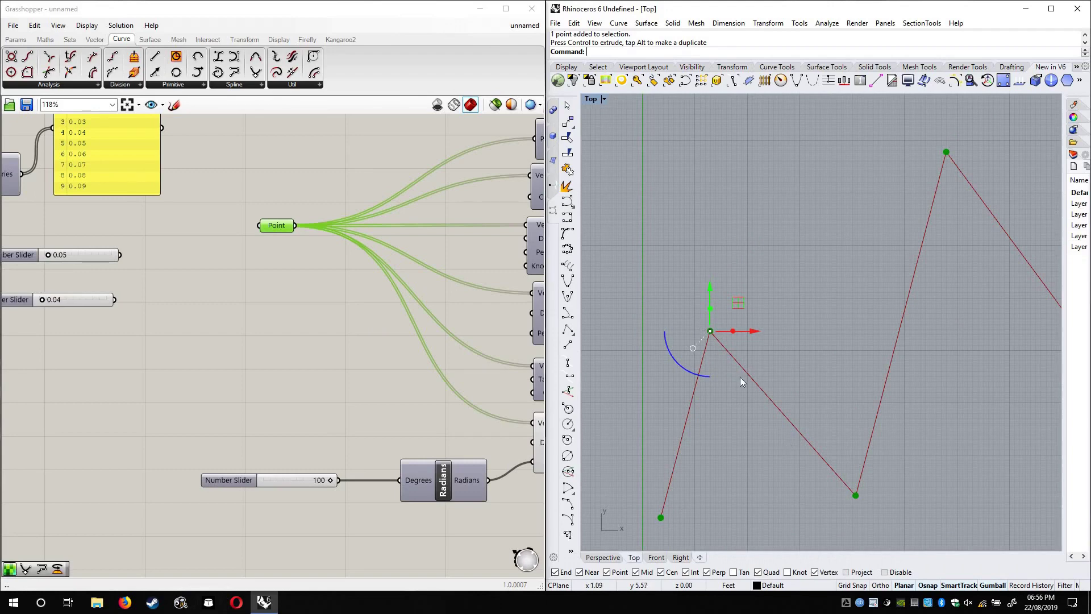
pyautogui.scroll(5, 383, 493)
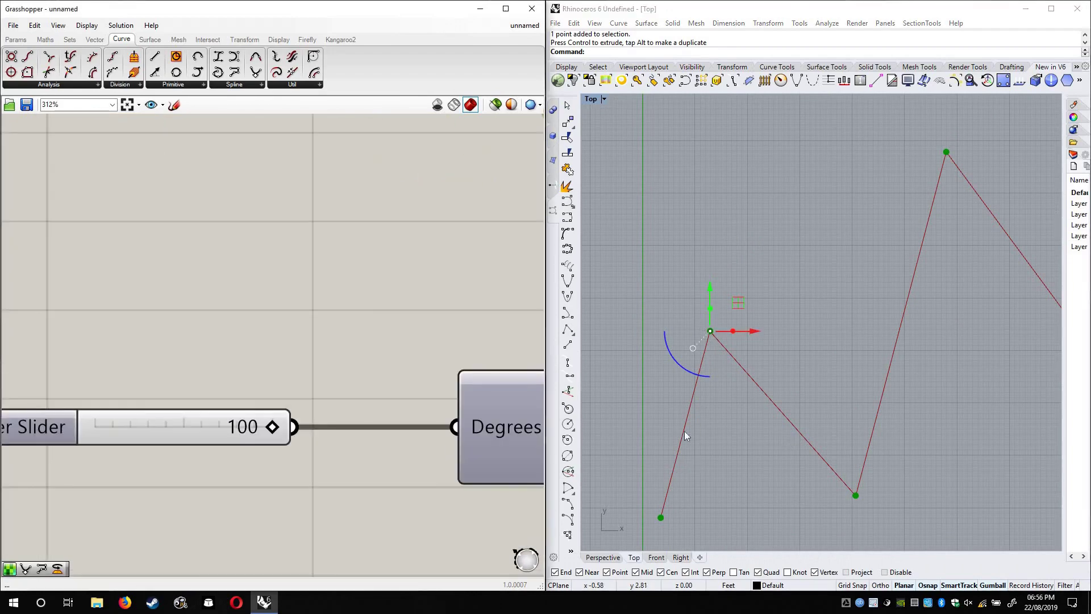
pyautogui.moveTo(713, 369); pyautogui.dragTo(750, 295, button='right')
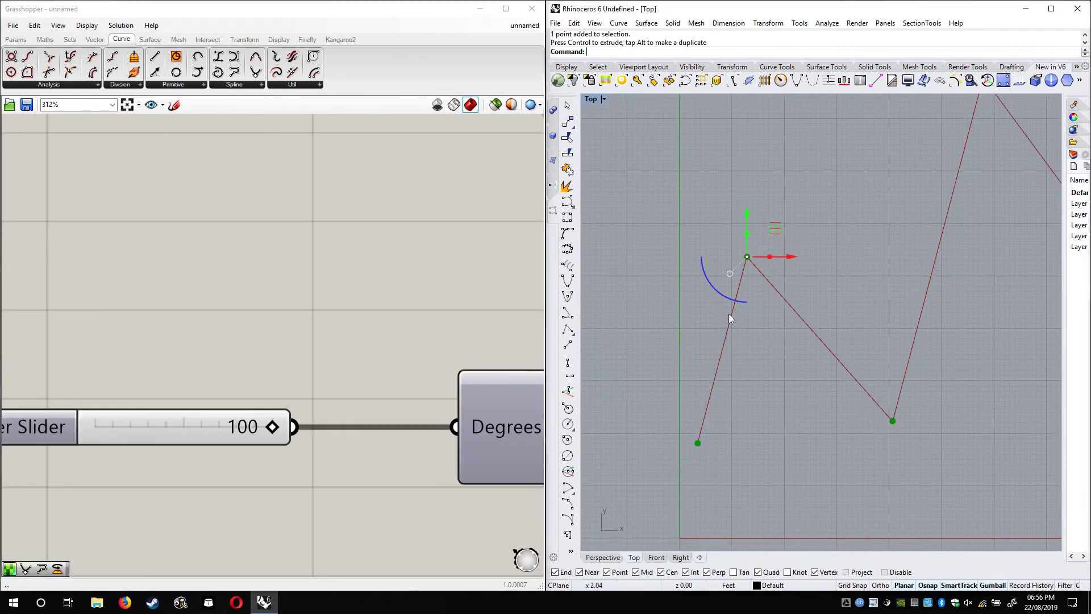
pyautogui.moveTo(745, 212); pyautogui.dragTo(745, 291)
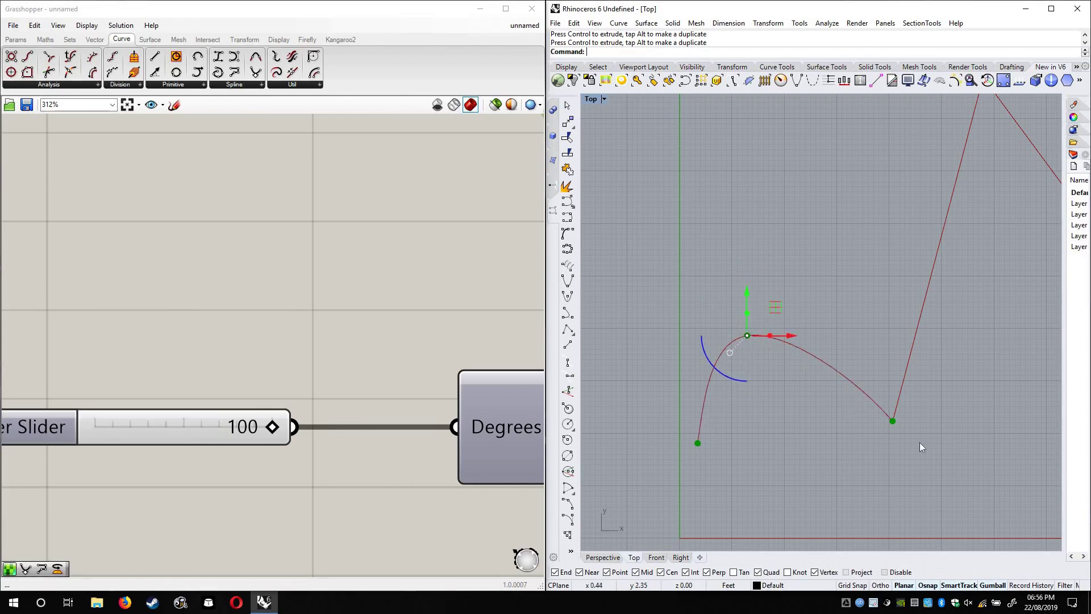
pyautogui.moveTo(745, 305); pyautogui.dragTo(745, 314)
# Raise the third point vertically to widen the angle at that vertex
pyautogui.moveTo(899, 416); pyautogui.dragTo(873, 422, button='right')
pyautogui.click(872, 428)
pyautogui.click(868, 426)
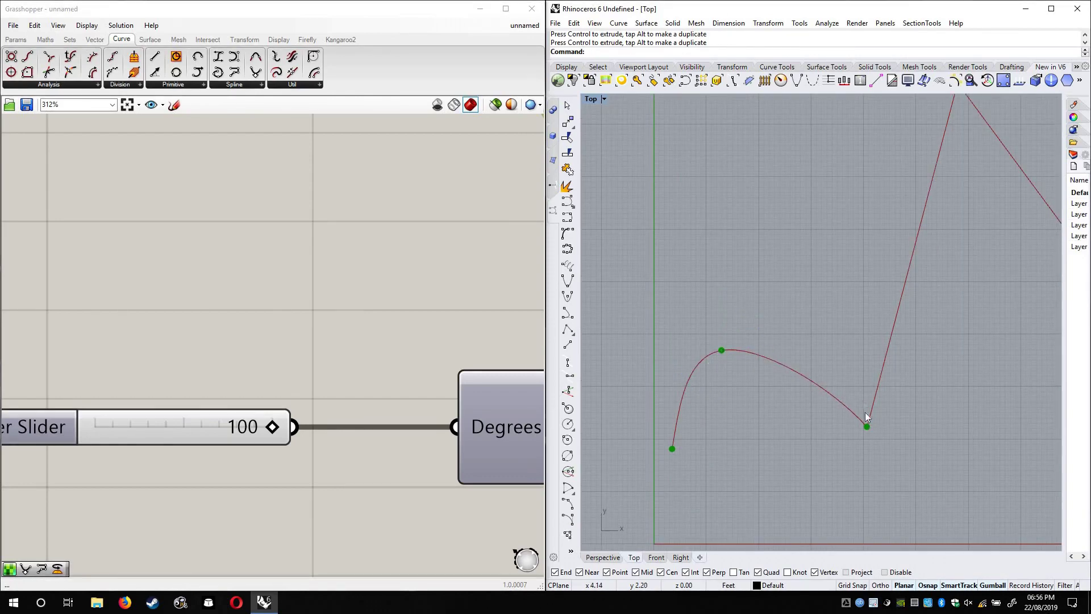
pyautogui.moveTo(867, 396); pyautogui.dragTo(866, 335)
# Lower the fourth point vertically to flatten the peak there
pyautogui.scroll(-4, 779, 322)
pyautogui.click(773, 268)
pyautogui.click(776, 272)
pyautogui.moveTo(774, 240); pyautogui.dragTo(779, 300)
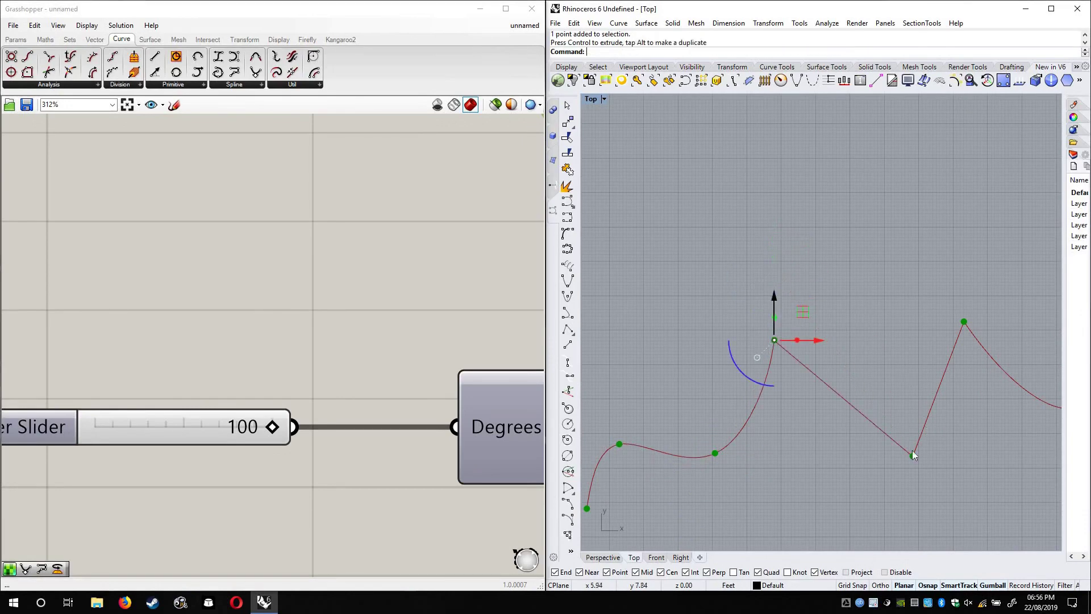
# Raise the fifth point to nearly the height of the fourth point
pyautogui.click(912, 456)
pyautogui.moveTo(902, 335); pyautogui.dragTo(588, 322, button='right')
pyautogui.click(763, 392)
pyautogui.scroll(-4, 867, 339)
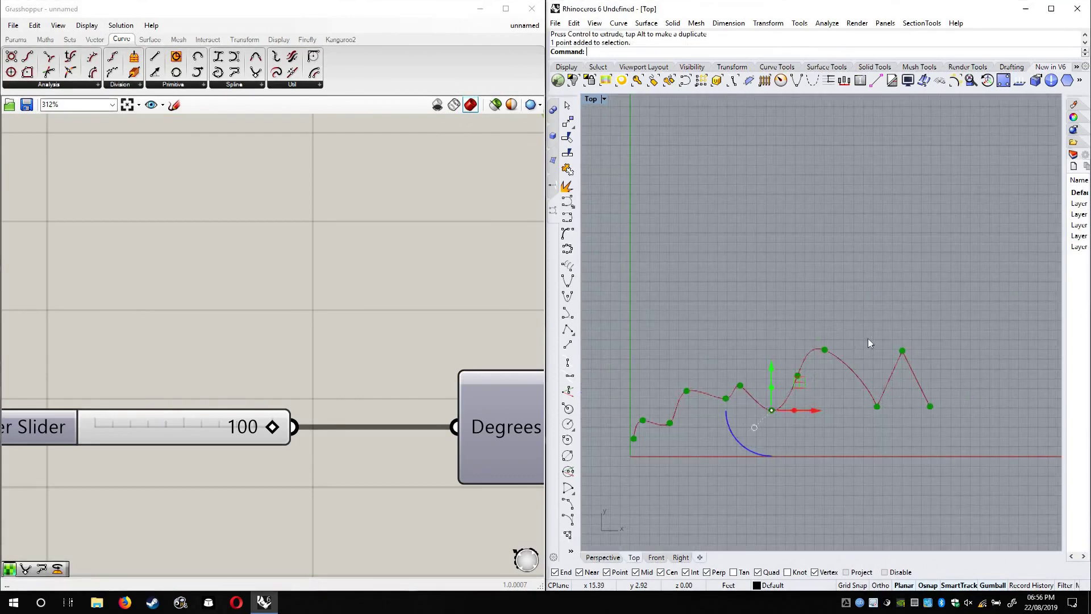
# Raise the ninth point well above the others to form a tall, sharp peak in the curve
pyautogui.scroll(2, 856, 281)
pyautogui.click(853, 281)
pyautogui.moveTo(830, 154); pyautogui.dragTo(851, 146)
pyautogui.click(853, 279)
pyautogui.click(754, 359)
pyautogui.moveTo(797, 353); pyautogui.dragTo(828, 348, button='right')
pyautogui.scroll(-2, 797, 354)
pyautogui.scroll(-2, 268, 320)
pyautogui.moveTo(328, 405); pyautogui.dragTo(310, 341, button='right')
pyautogui.scroll(-3, 309, 342)
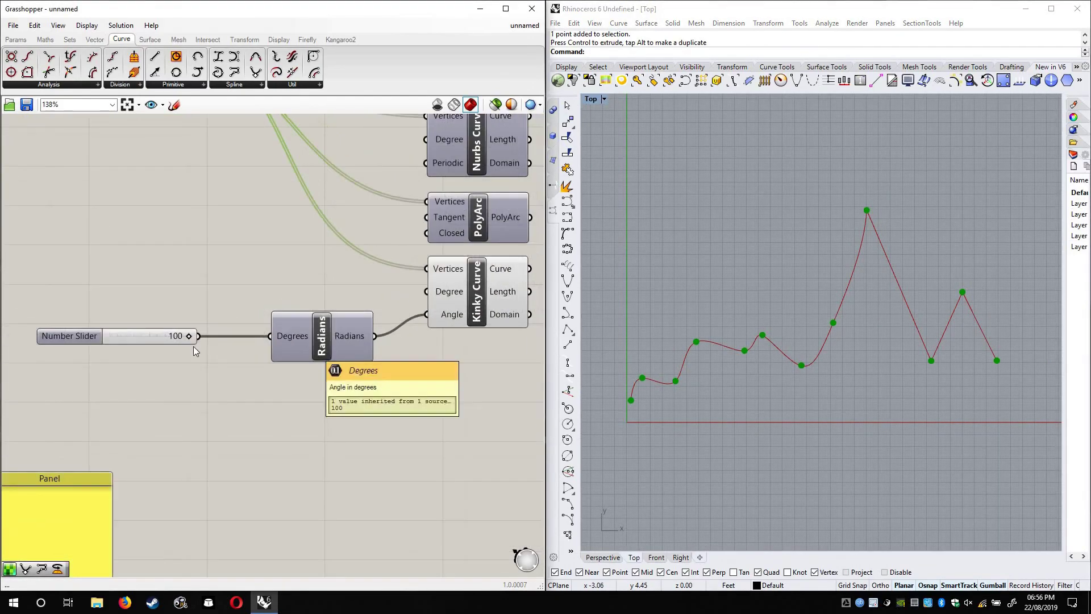
# Examine how the degree value feeding Radians relates to the kinks along the Kinky Curve
pyautogui.moveTo(188, 335); pyautogui.dragTo(153, 336)
pyautogui.moveTo(246, 343); pyautogui.dragTo(292, 342)
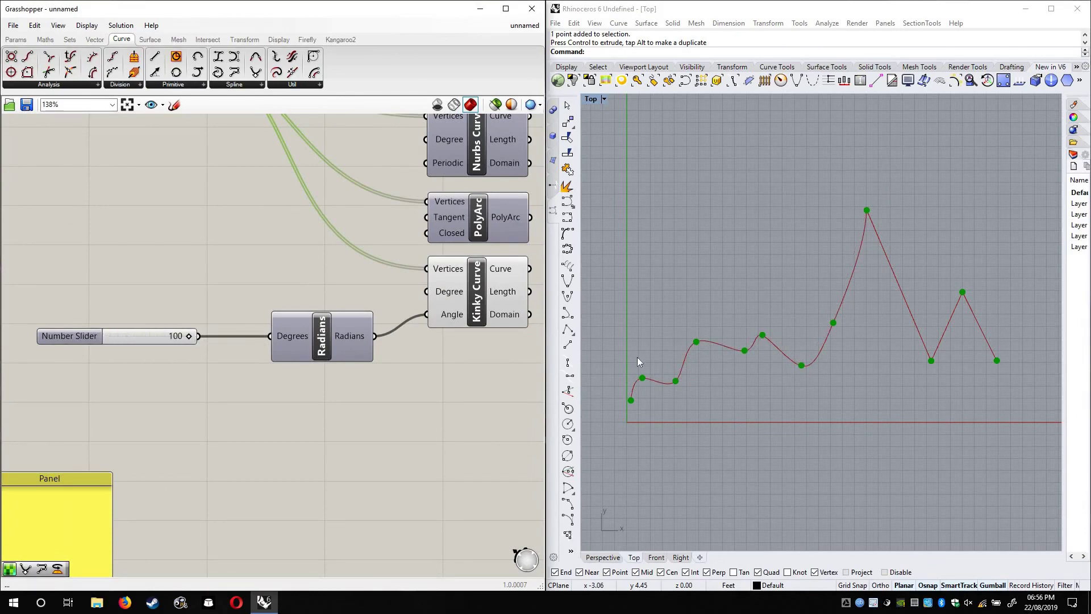
pyautogui.scroll(2, 648, 362)
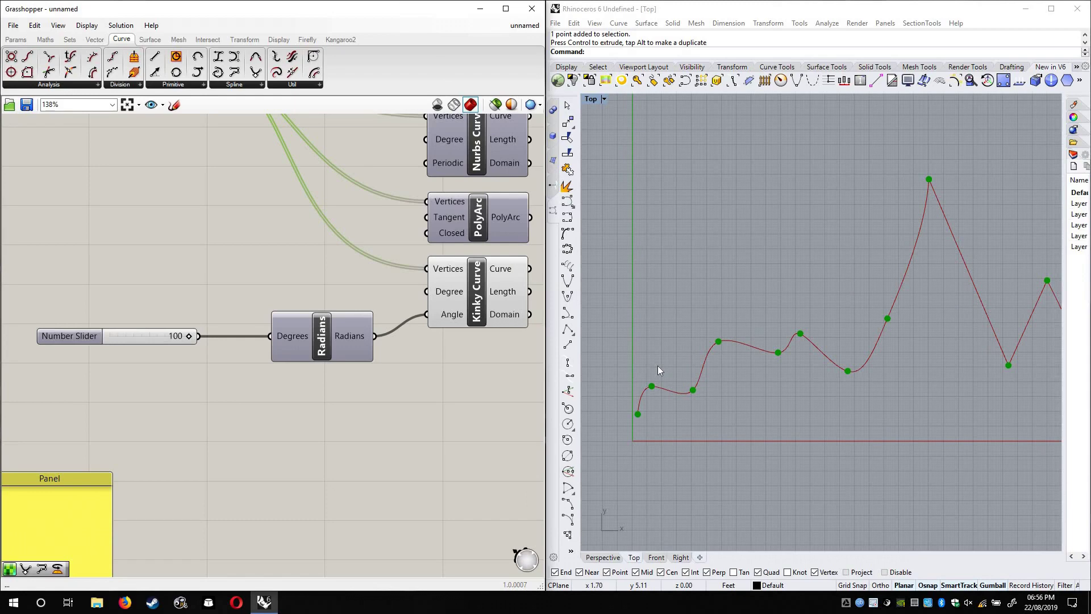
pyautogui.moveTo(194, 352); pyautogui.dragTo(215, 294, button='right')
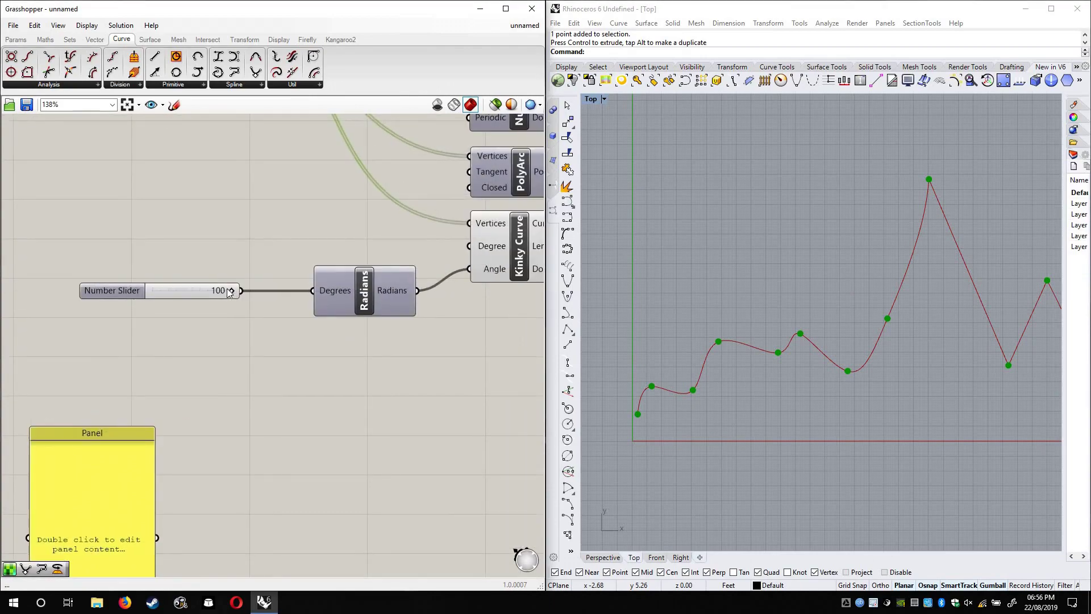
pyautogui.moveTo(230, 290); pyautogui.dragTo(83, 290)
pyautogui.moveTo(107, 311); pyautogui.dragTo(9, 324, button='right')
pyautogui.moveTo(133, 308); pyautogui.dragTo(191, 307)
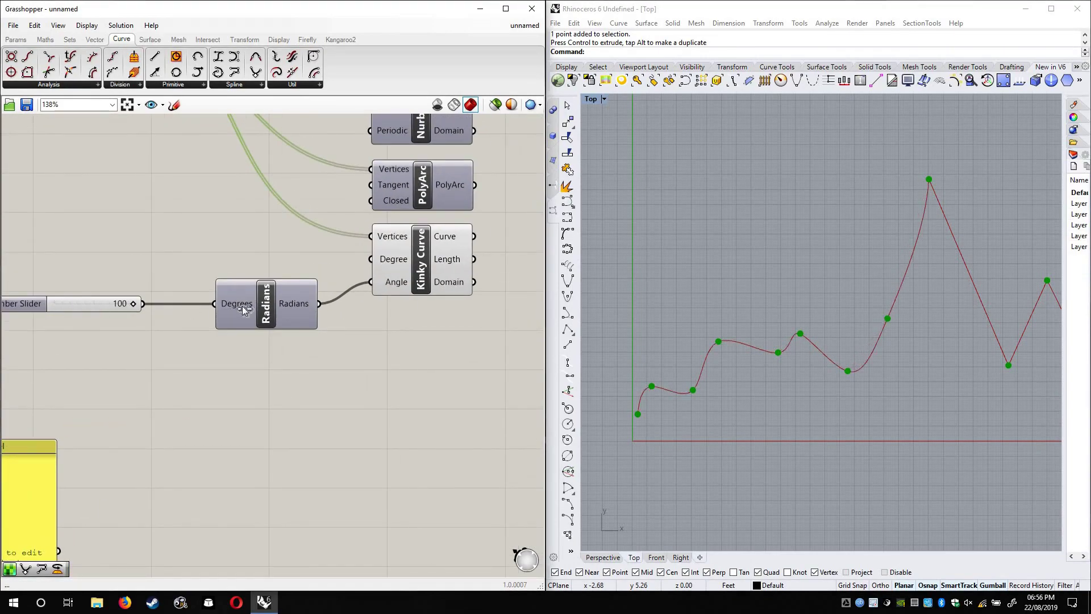
pyautogui.rightClick(67, 305)
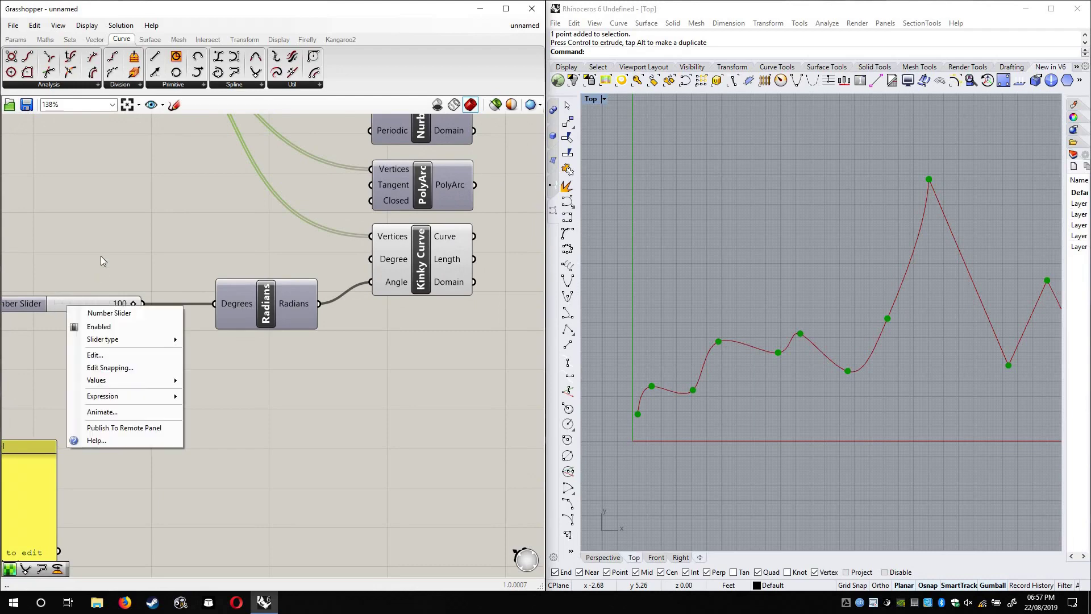
pyautogui.click(101, 256)
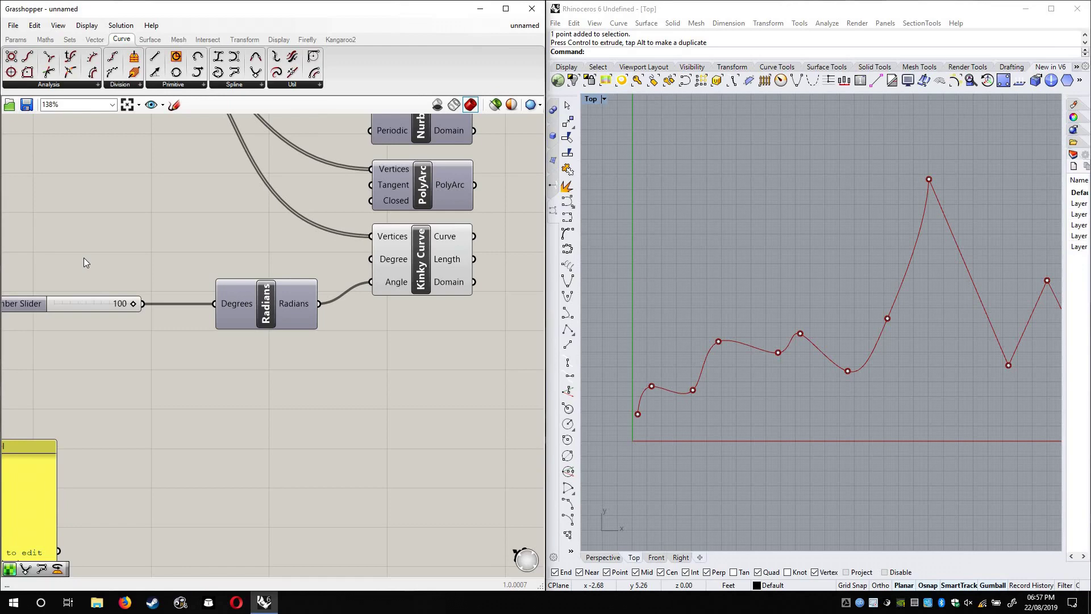
# Add a Catenary component on the empty canvas below the Kinky Curve component
pyautogui.scroll(-2, 171, 243)
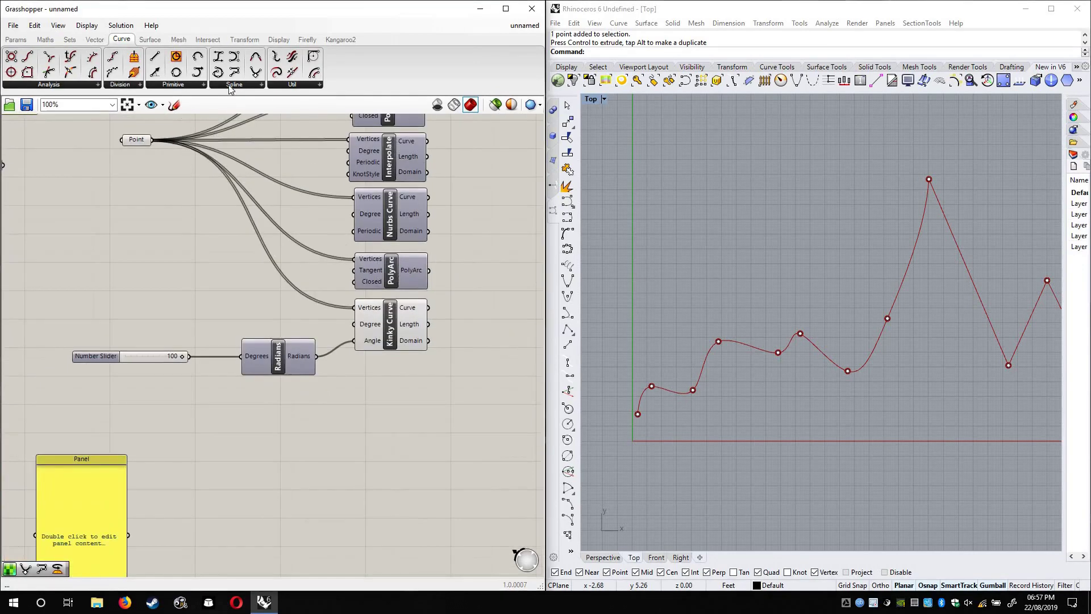
pyautogui.click(230, 88)
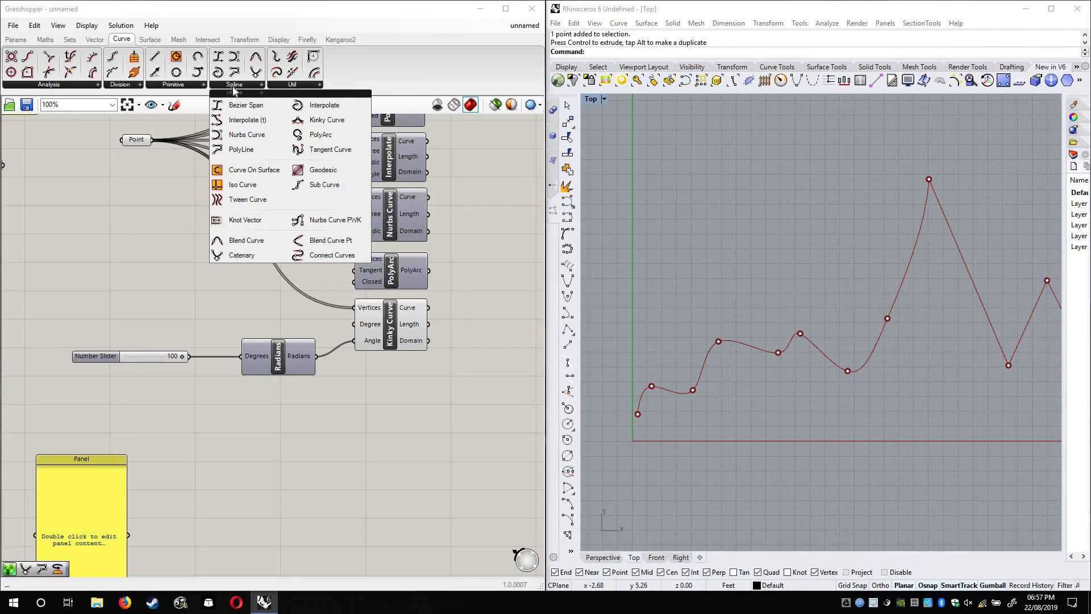
pyautogui.click(231, 256)
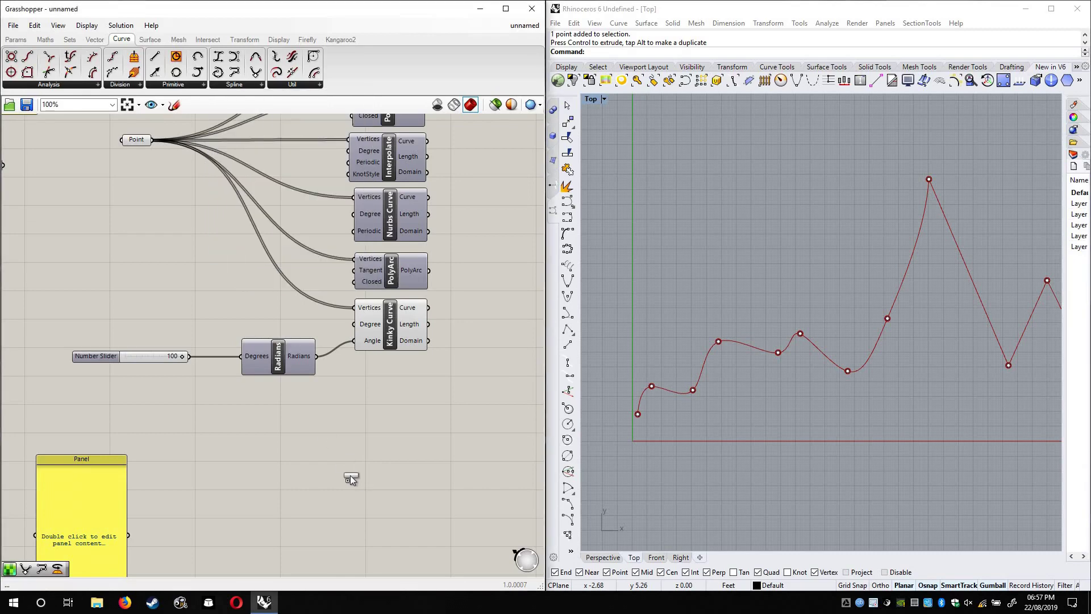
pyautogui.click(349, 478)
pyautogui.moveTo(364, 498); pyautogui.dragTo(284, 326, button='right')
pyautogui.scroll(5, 284, 329)
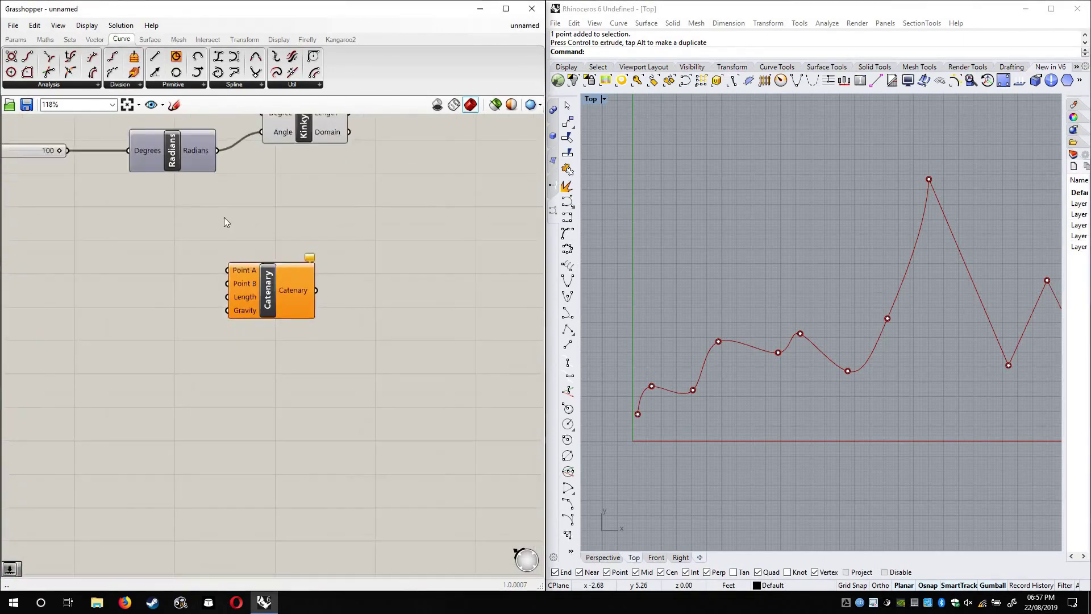
pyautogui.moveTo(316, 269); pyautogui.dragTo(375, 312, button='right')
pyautogui.moveTo(375, 317); pyautogui.dragTo(406, 333)
pyautogui.scroll(2, 369, 311)
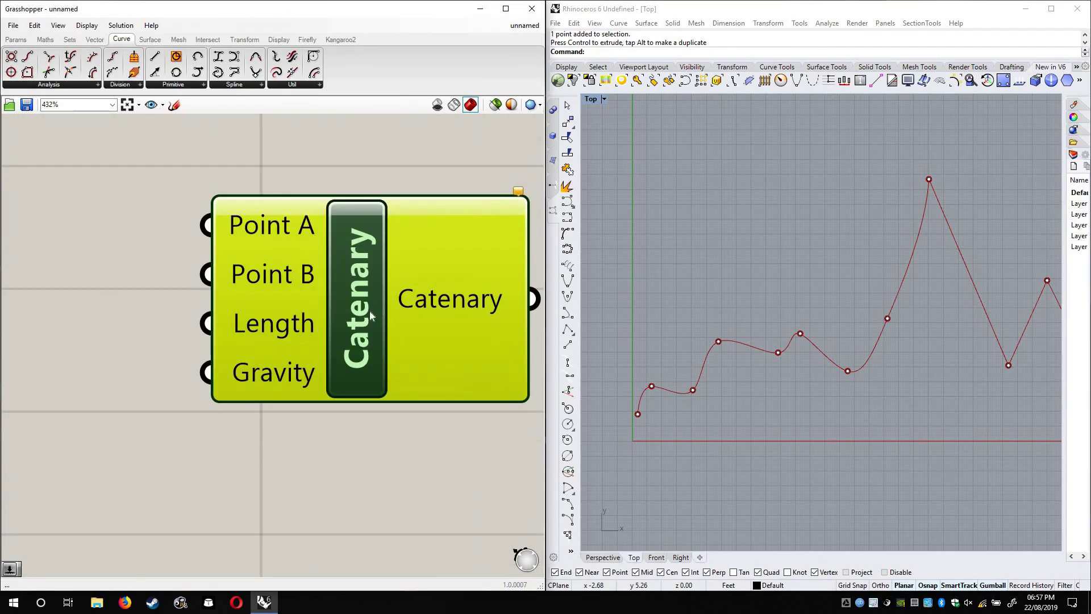
pyautogui.scroll(1, 349, 312)
pyautogui.scroll(-3, 347, 308)
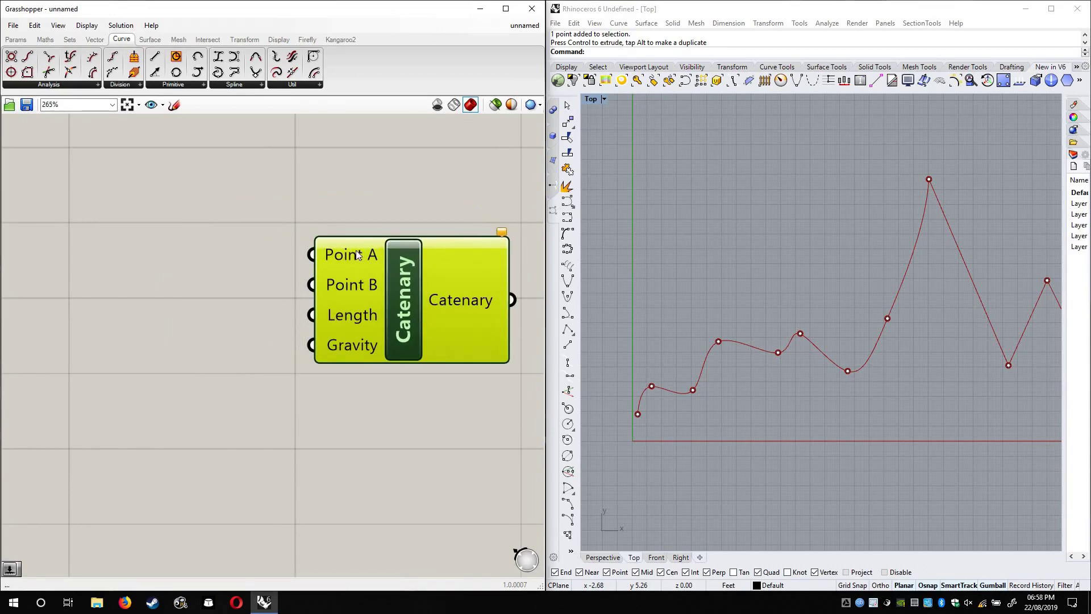
# Turn off the preview of the Kinky Curve component and of the Point parameter feeding the curves
pyautogui.moveTo(357, 255)
pyautogui.scroll(-5, 339, 274)
pyautogui.rightClick(351, 243)
pyautogui.click(371, 262)
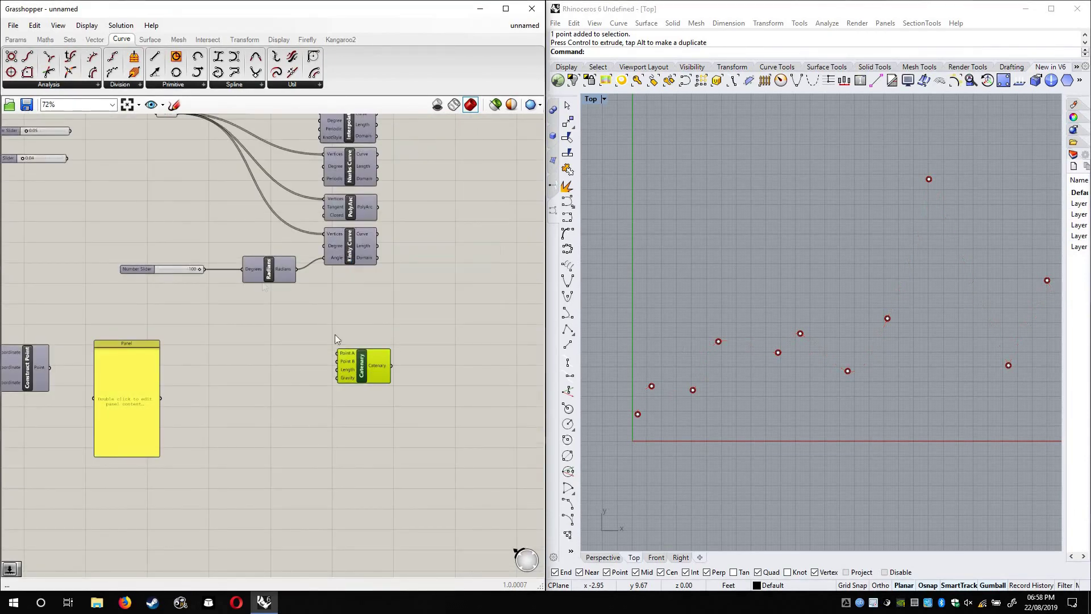
pyautogui.moveTo(335, 334); pyautogui.dragTo(488, 477, button='right')
pyautogui.rightClick(314, 254)
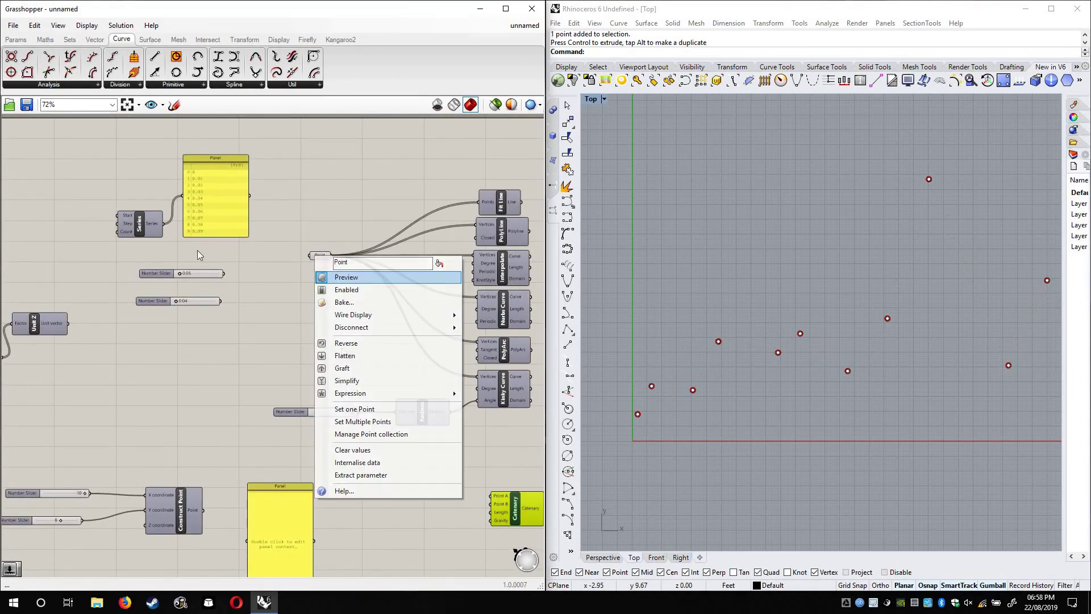
pyautogui.click(341, 278)
# Move the Catenary component slightly farther down and to the right of the Kinky Curve component
pyautogui.moveTo(535, 516); pyautogui.dragTo(315, 399, button='right')
pyautogui.moveTo(301, 387); pyautogui.dragTo(320, 403)
pyautogui.click(286, 350)
pyautogui.moveTo(286, 350); pyautogui.dragTo(387, 424, button='right')
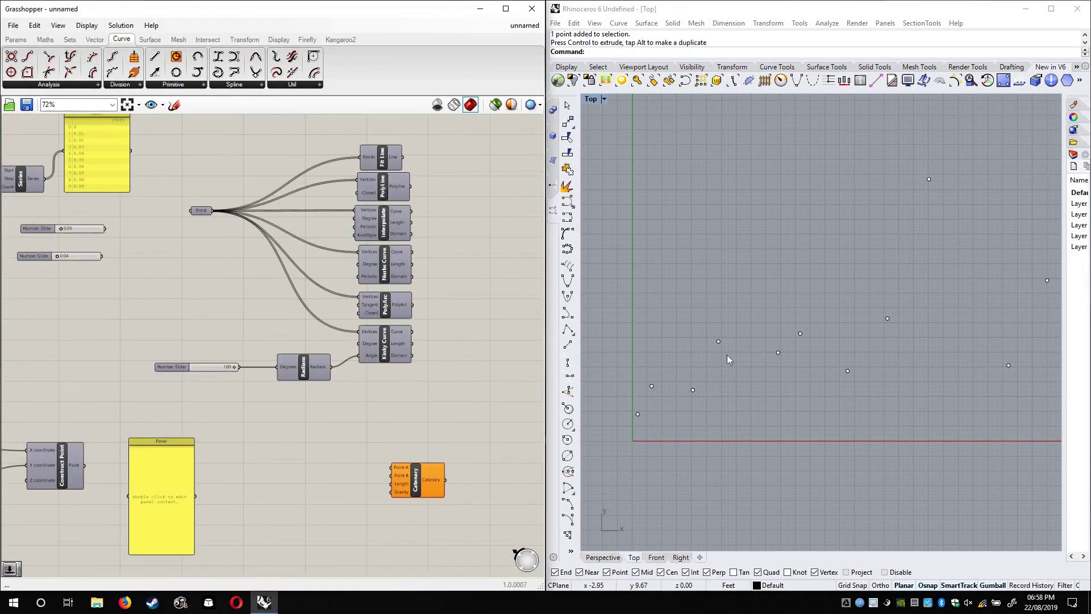
# Internalise the data of the existing Point parameter and delete all the referenced points from the Rhino viewport
pyautogui.moveTo(777, 300); pyautogui.dragTo(768, 302, button='right')
pyautogui.scroll(-5, 769, 304)
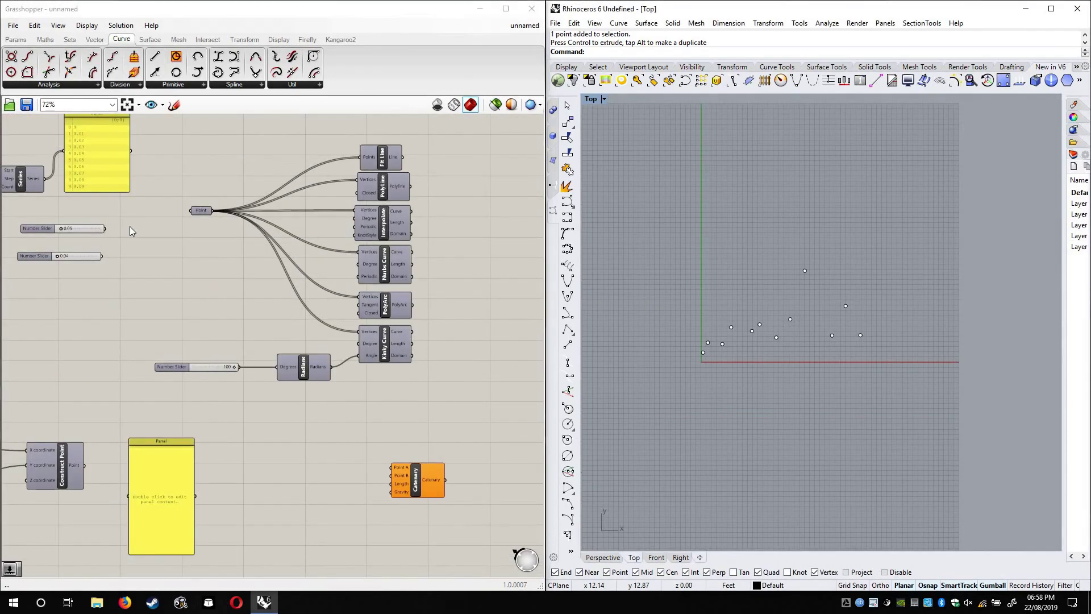
pyautogui.scroll(5, 214, 211)
pyautogui.scroll(1, 220, 221)
pyautogui.rightClick(221, 217)
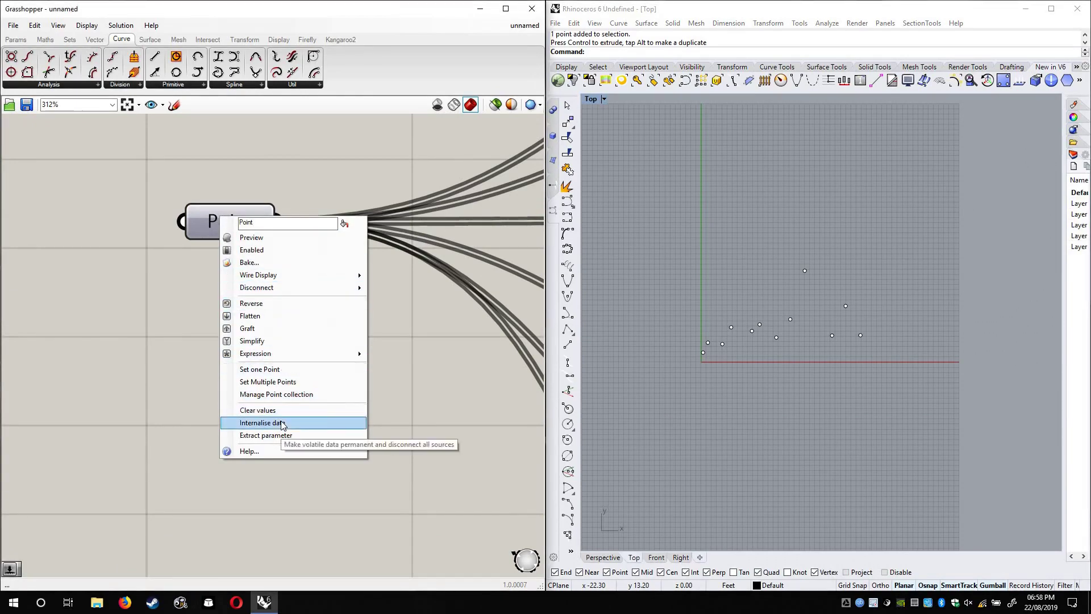
pyautogui.click(282, 425)
pyautogui.moveTo(934, 415); pyautogui.dragTo(644, 192)
pyautogui.press('Delete')
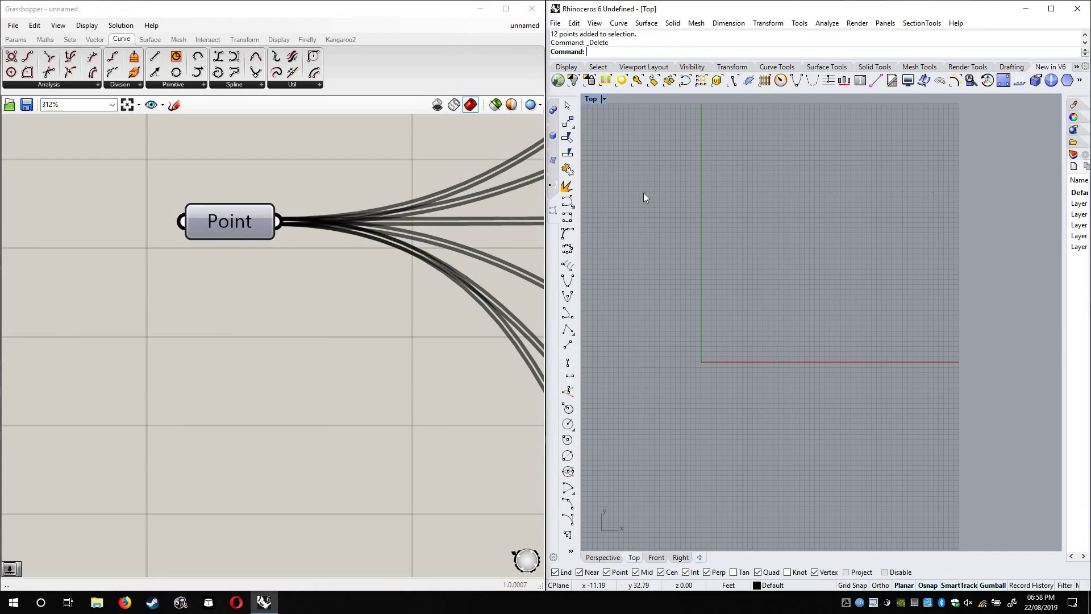
# Move the Catenary component up and to the right, closer to the Kinky Curve component
pyautogui.moveTo(486, 392); pyautogui.dragTo(250, 273, button='right')
pyautogui.scroll(-6, 222, 258)
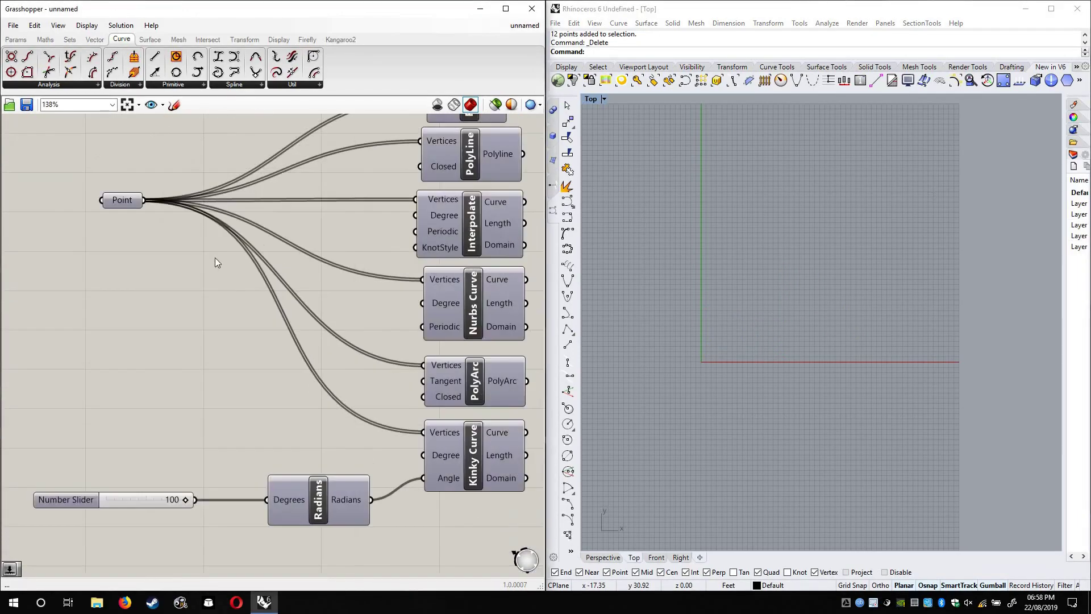
pyautogui.moveTo(457, 557); pyautogui.dragTo(354, 455, button='right')
pyautogui.scroll(1, 353, 455)
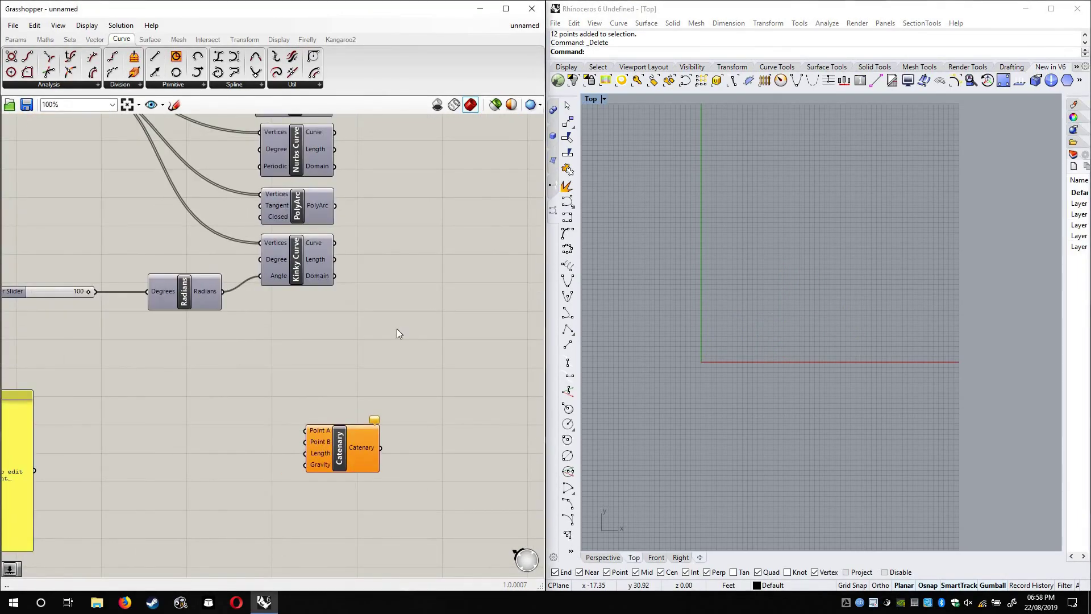
pyautogui.moveTo(355, 433); pyautogui.dragTo(399, 312)
pyautogui.scroll(3, 423, 287)
pyautogui.moveTo(397, 363); pyautogui.dragTo(466, 443)
pyautogui.click(462, 326)
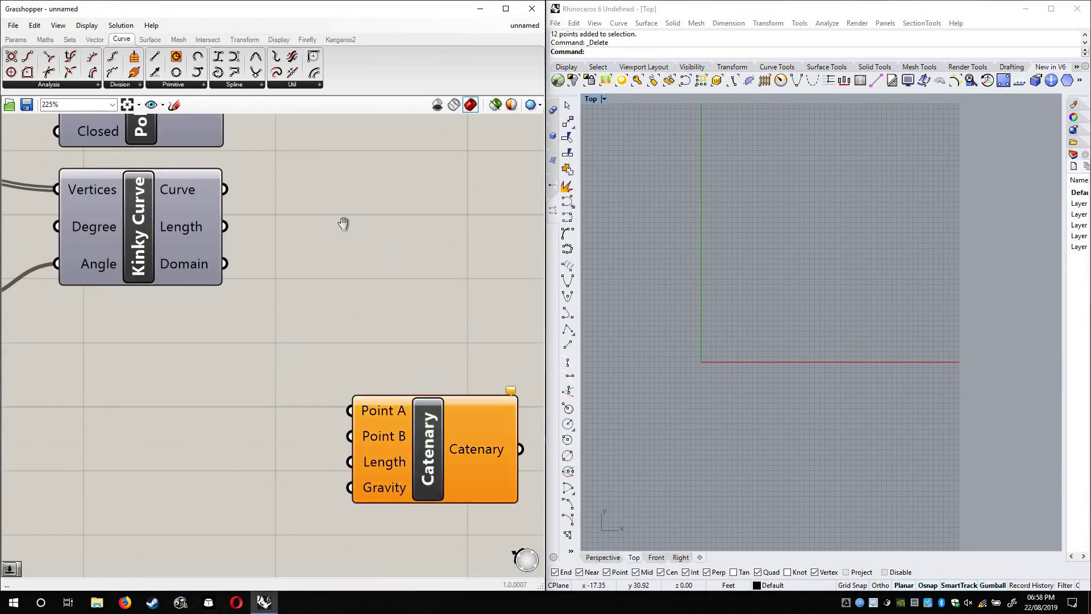
# Add a Point parameter beside the Catenary inputs and set it to one point near the Y axis at about 0.8, 27.5
pyautogui.moveTo(344, 223); pyautogui.dragTo(232, 102, button='right')
pyautogui.scroll(3, 146, 380)
pyautogui.doubleClick(165, 375)
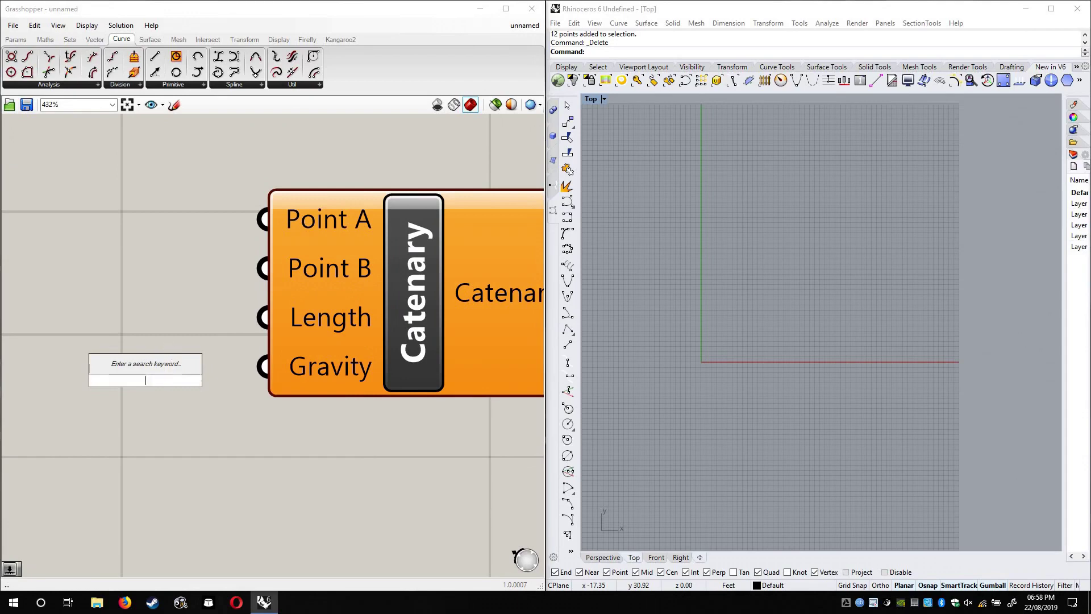
pyautogui.write('point')
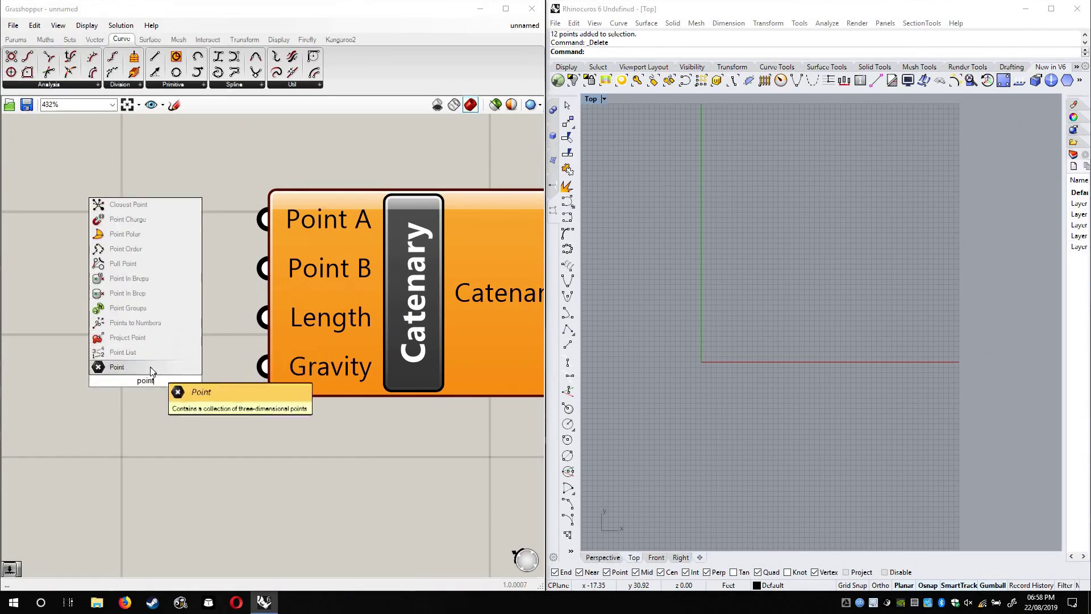
pyautogui.click(150, 367)
pyautogui.rightClick(150, 379)
pyautogui.click(219, 502)
pyautogui.click(705, 220)
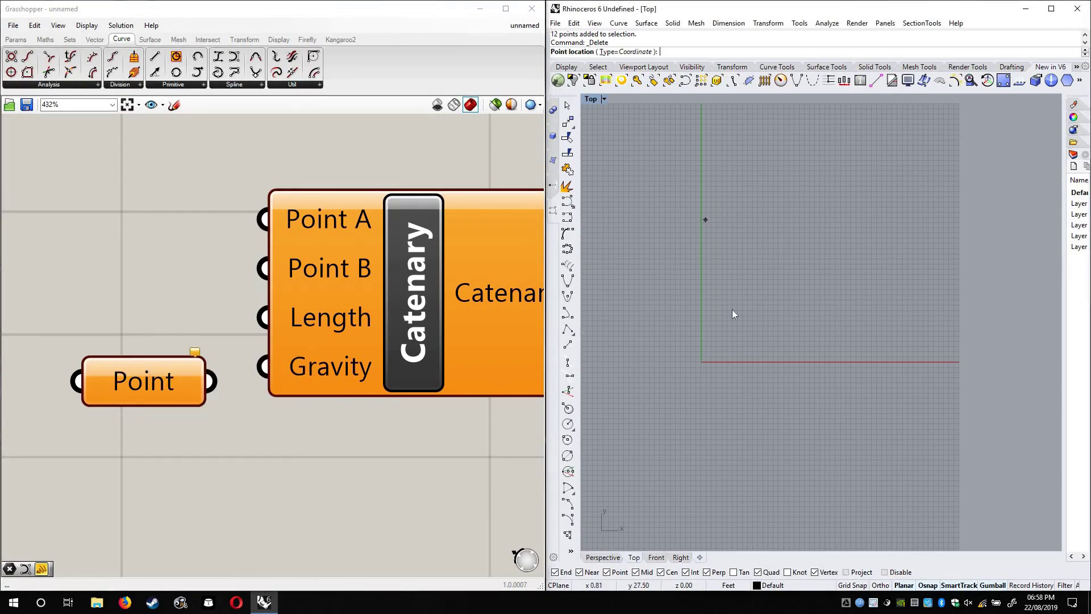
pyautogui.moveTo(205, 329); pyautogui.dragTo(351, 328, button='right')
pyautogui.scroll(-4, 350, 333)
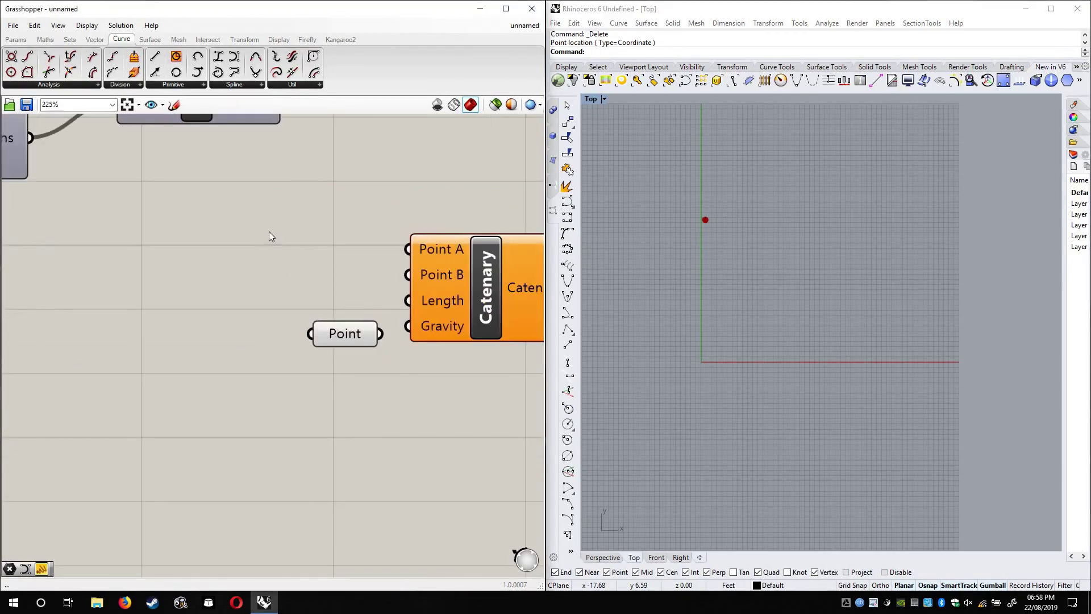
pyautogui.moveTo(349, 331); pyautogui.dragTo(267, 235)
# Add a second Point parameter below the first and set it to one point at about x 38, nearly level with the first point
pyautogui.click(13, 41)
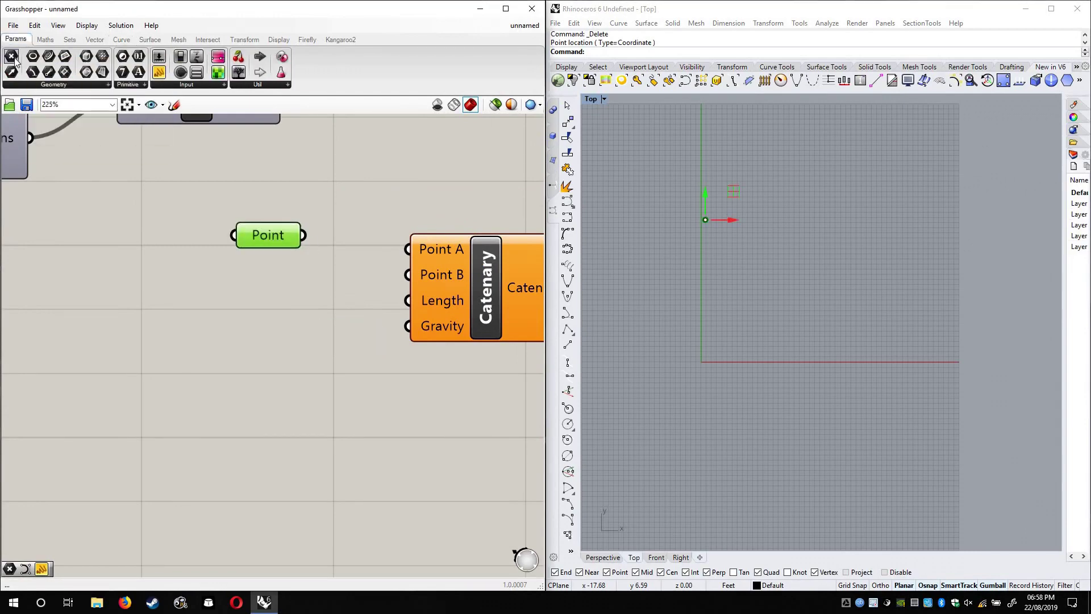
pyautogui.click(253, 326)
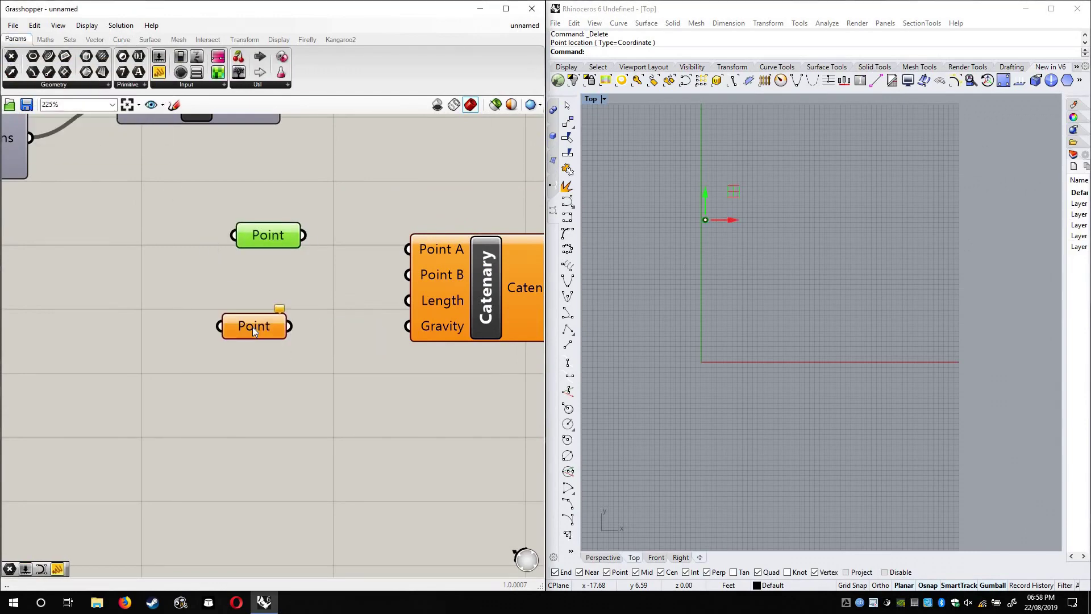
pyautogui.scroll(3, 253, 326)
pyautogui.moveTo(251, 321); pyautogui.dragTo(121, 287, button='right')
pyautogui.rightClick(122, 290)
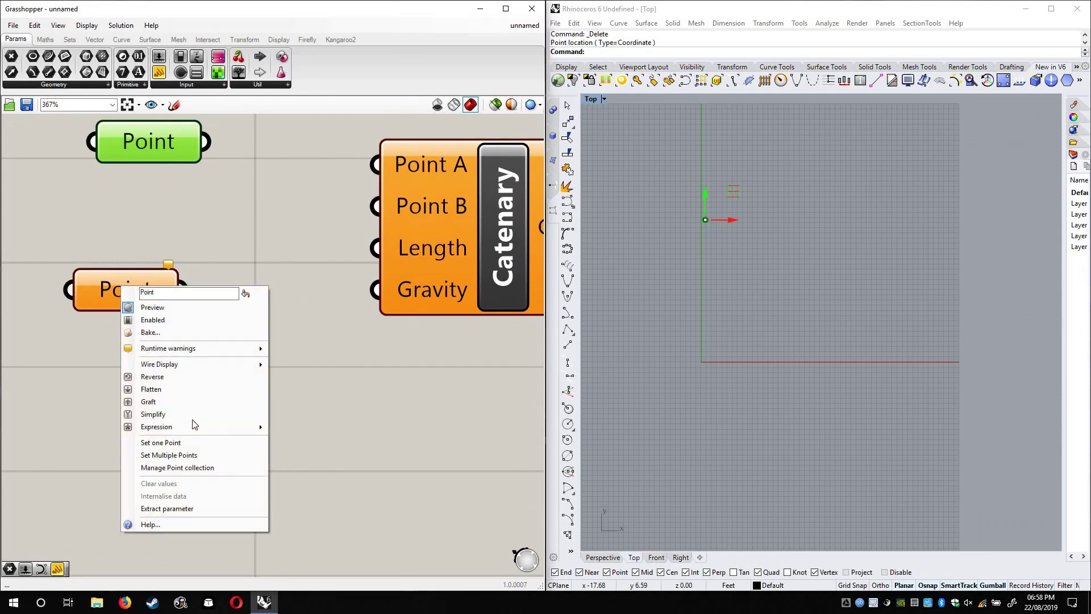
pyautogui.click(223, 447)
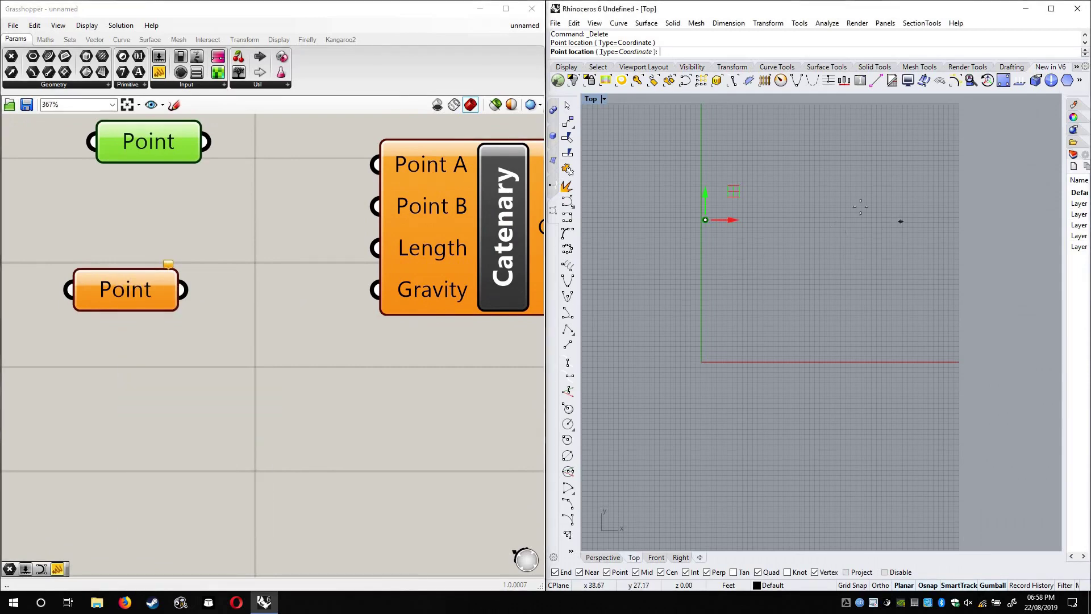
pyautogui.click(899, 217)
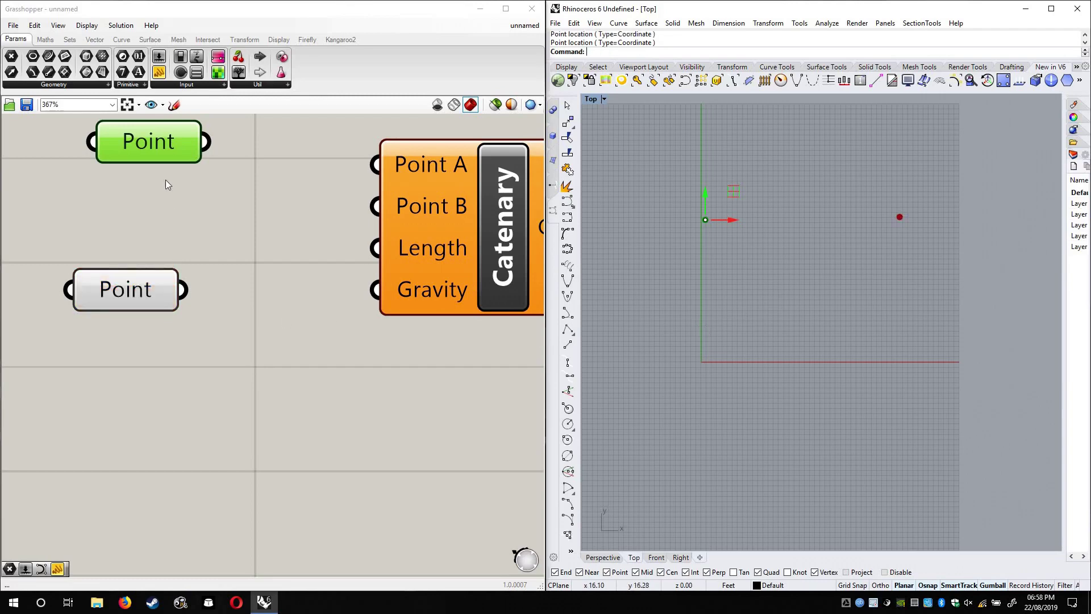
# Connect the two Point parameters to the Catenary's Point A and Point B inputs and line them up
pyautogui.moveTo(208, 141); pyautogui.dragTo(359, 181)
pyautogui.moveTo(193, 291); pyautogui.dragTo(404, 214)
pyautogui.moveTo(149, 136); pyautogui.dragTo(121, 136)
pyautogui.moveTo(129, 302); pyautogui.dragTo(127, 250)
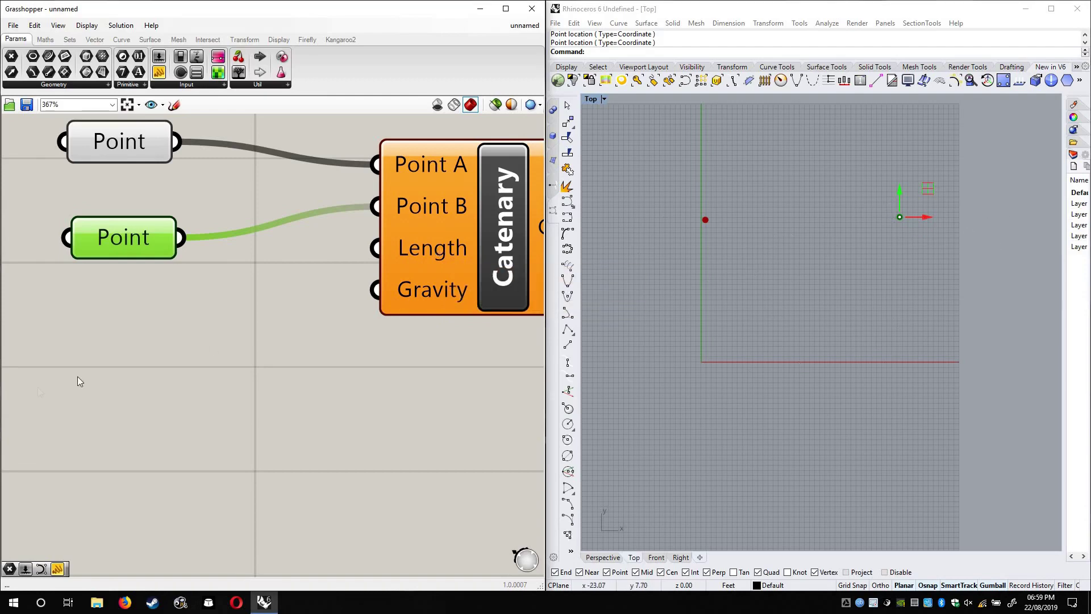
# Add a number slider with a lower limit of 1, connect it to the Catenary's Length input and set it to 95
pyautogui.doubleClick(37, 387)
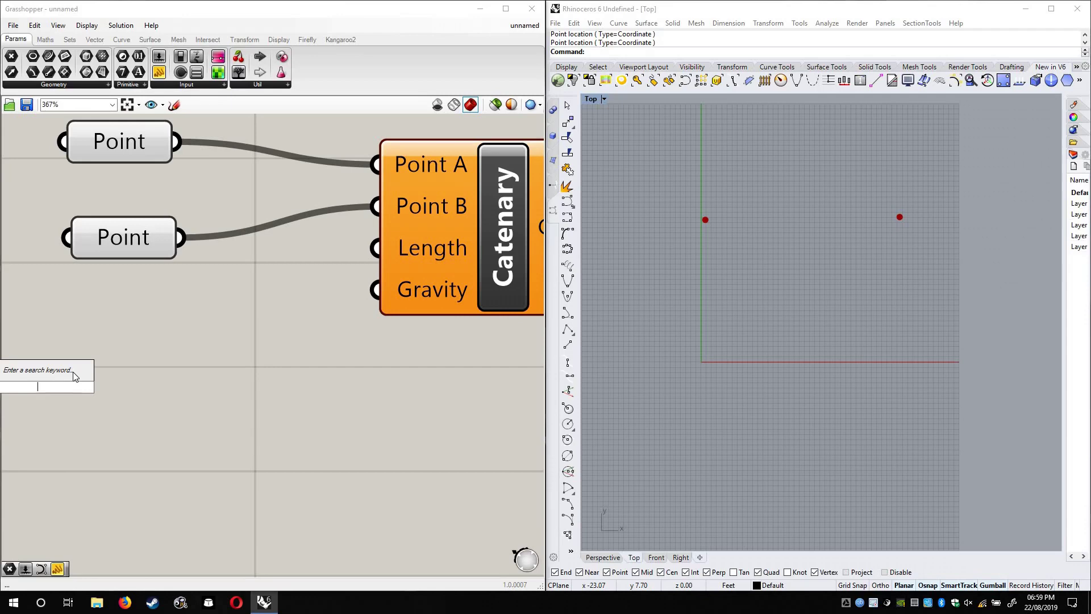
pyautogui.write('1<10')
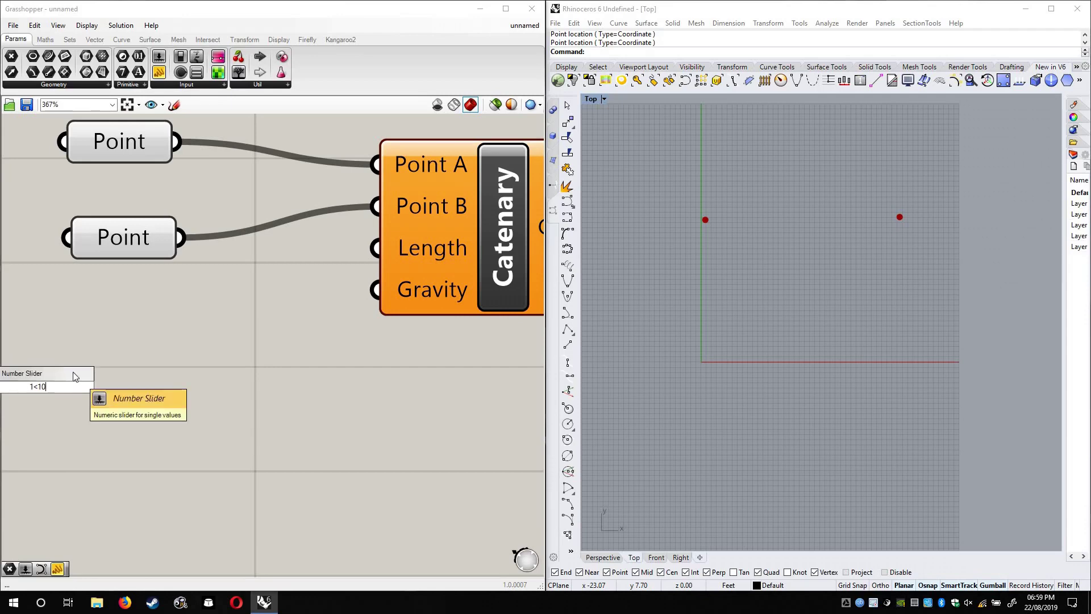
pyautogui.press('Return')
pyautogui.moveTo(254, 385); pyautogui.dragTo(375, 248)
pyautogui.moveTo(19, 385); pyautogui.dragTo(209, 392)
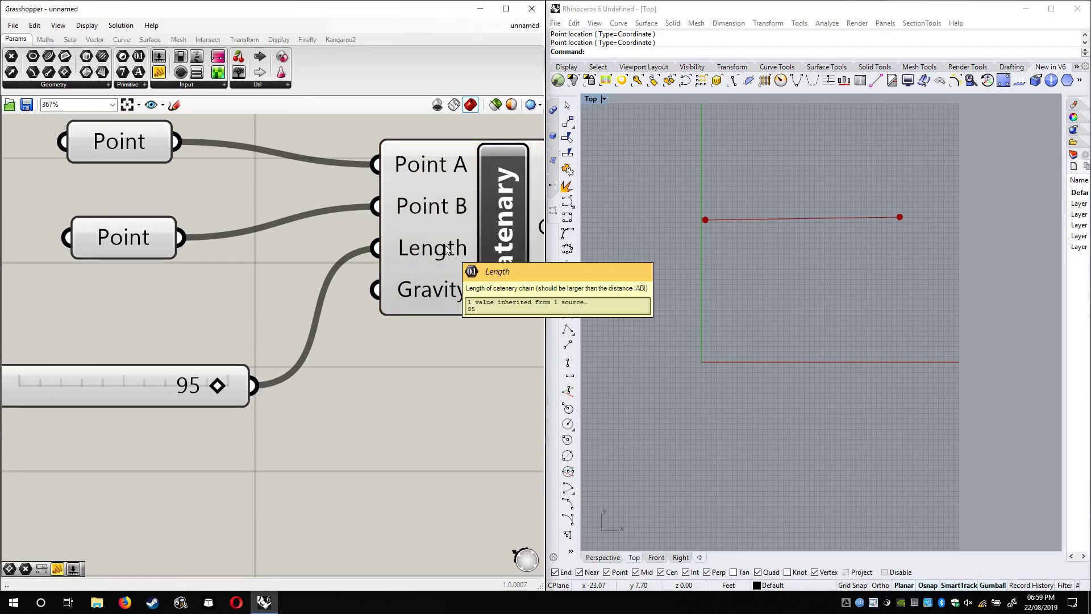
# Raise the Length slider's upper limit to 5000 and set its value to 81
pyautogui.moveTo(187, 397); pyautogui.dragTo(261, 331, button='right')
pyautogui.rightClick(232, 327)
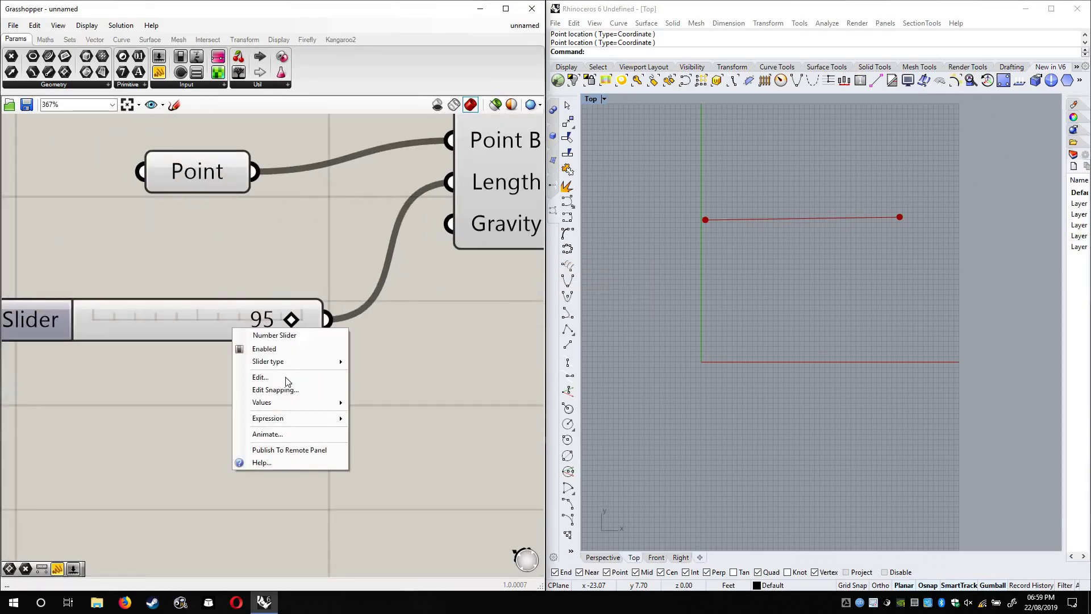
pyautogui.click(285, 377)
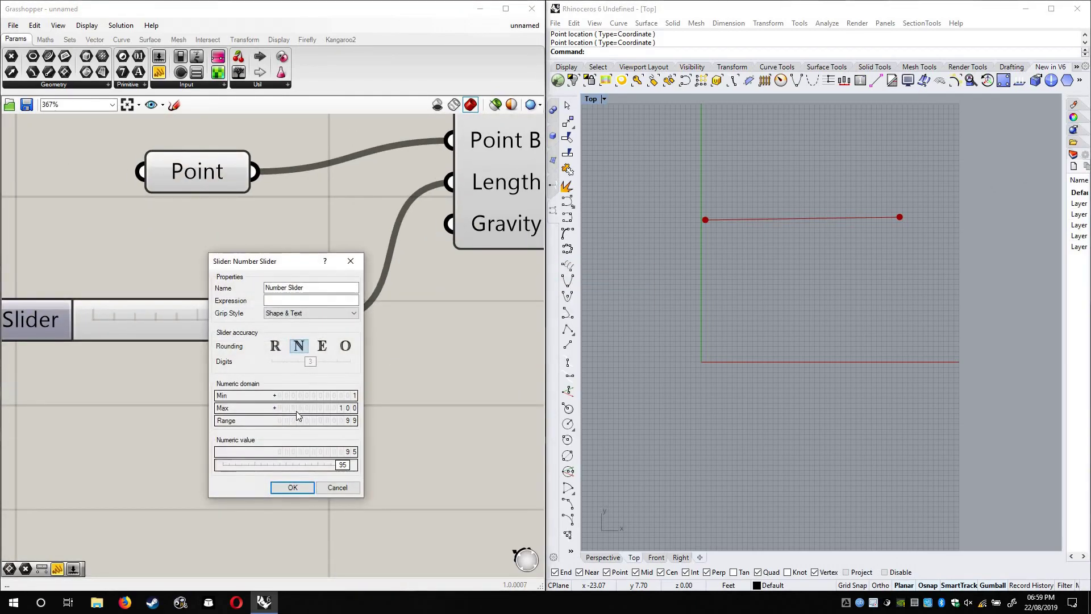
pyautogui.doubleClick(304, 408)
pyautogui.write('5000')
pyautogui.press('Return')
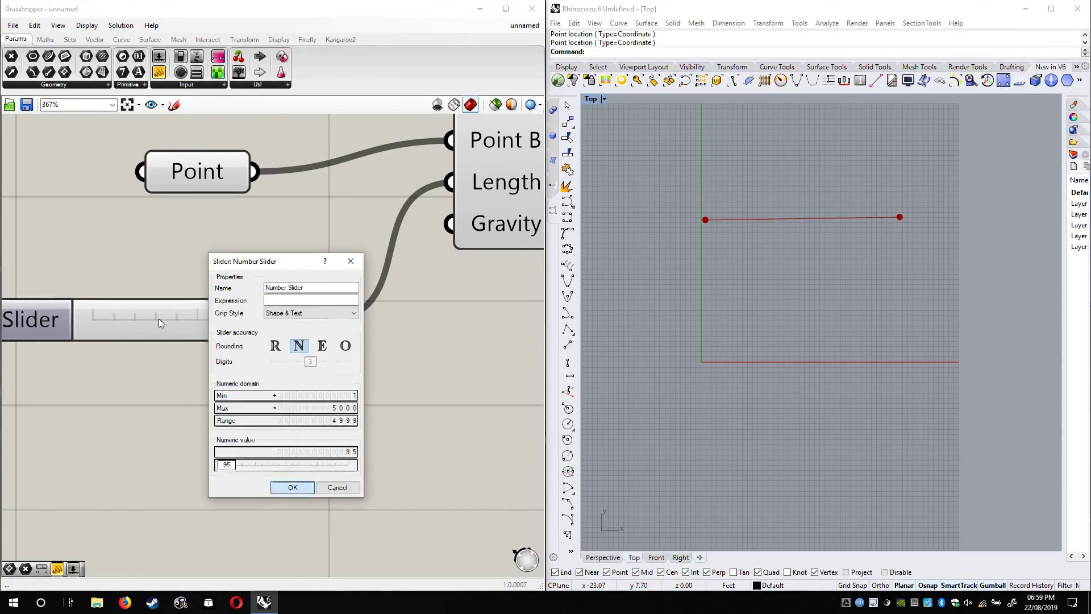
pyautogui.moveTo(102, 319)
pyautogui.mouseDown()
pyautogui.moveTo(237, 325)
pyautogui.moveTo(102, 327)
pyautogui.mouseUp()
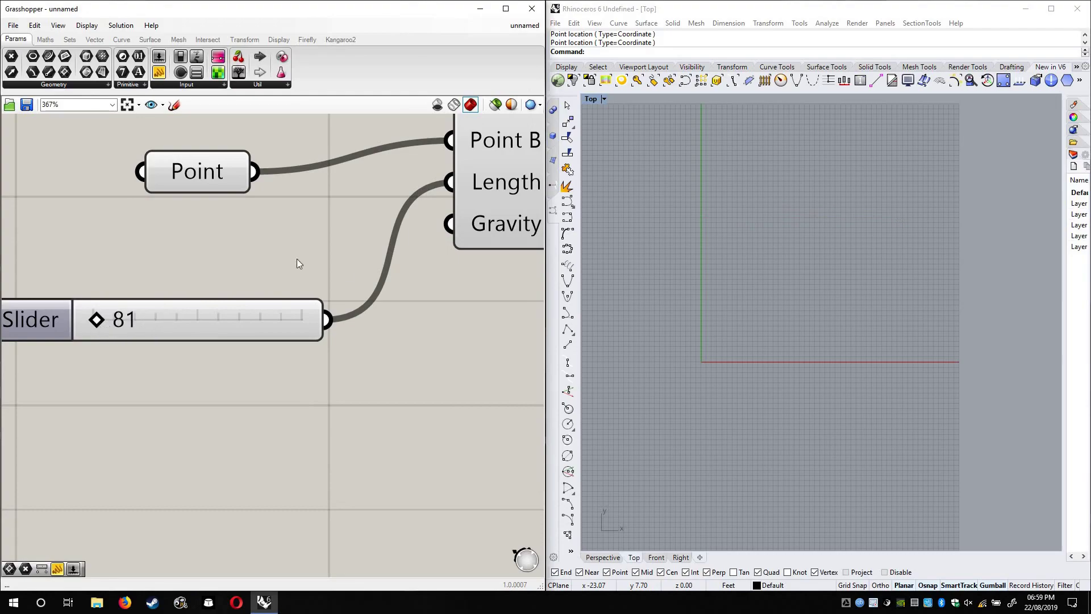
# Select the Catenary component and its two Point parameters in turn to check their geometry in the Top view
pyautogui.moveTo(429, 363); pyautogui.dragTo(291, 444, button='right')
pyautogui.click(404, 242)
pyautogui.click(428, 376)
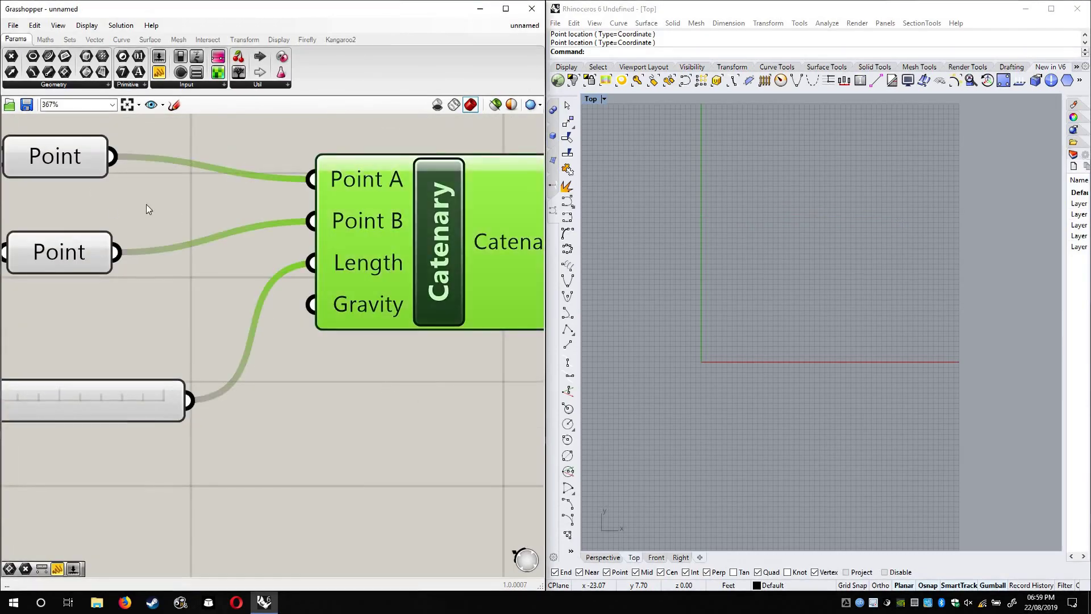
pyautogui.click(60, 251)
pyautogui.click(69, 156)
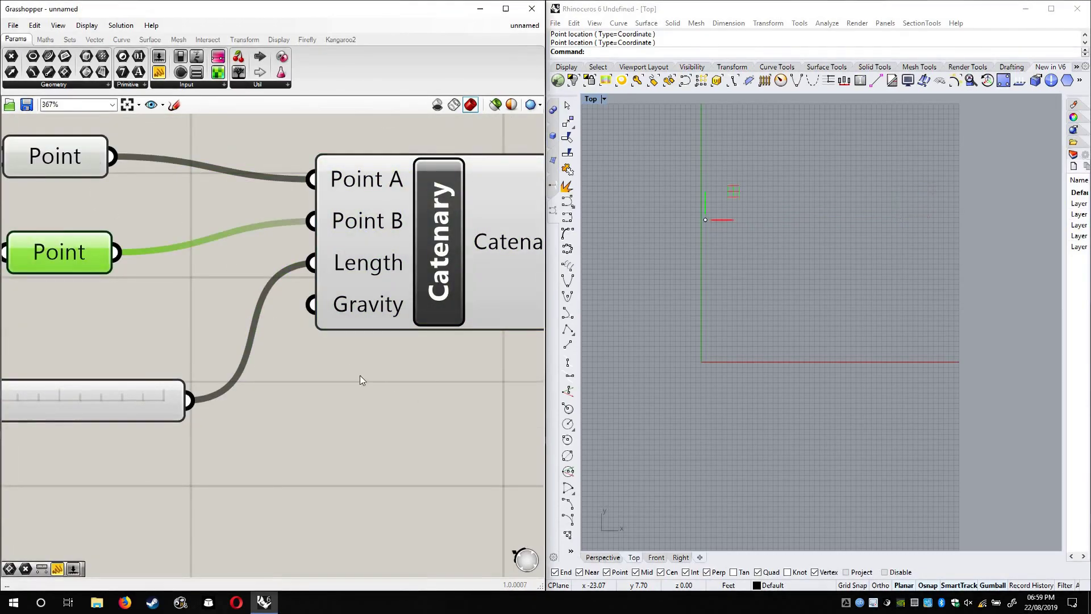
pyautogui.click(417, 261)
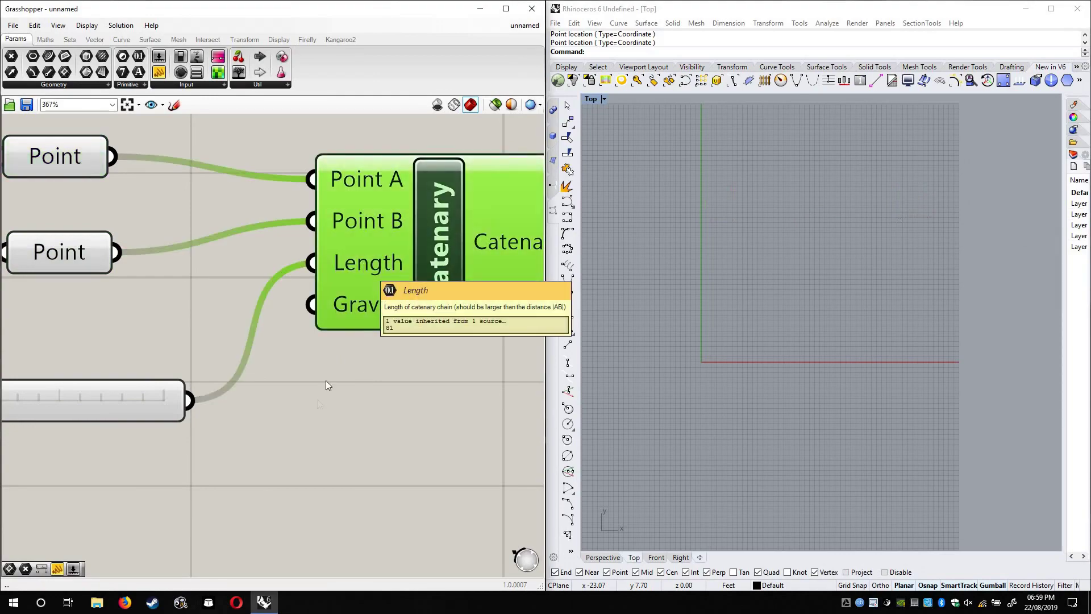
# Set the slider feeding the Catenary's Length input to 149
pyautogui.moveTo(151, 360); pyautogui.dragTo(266, 313, button='right')
pyautogui.moveTo(77, 354); pyautogui.dragTo(100, 369)
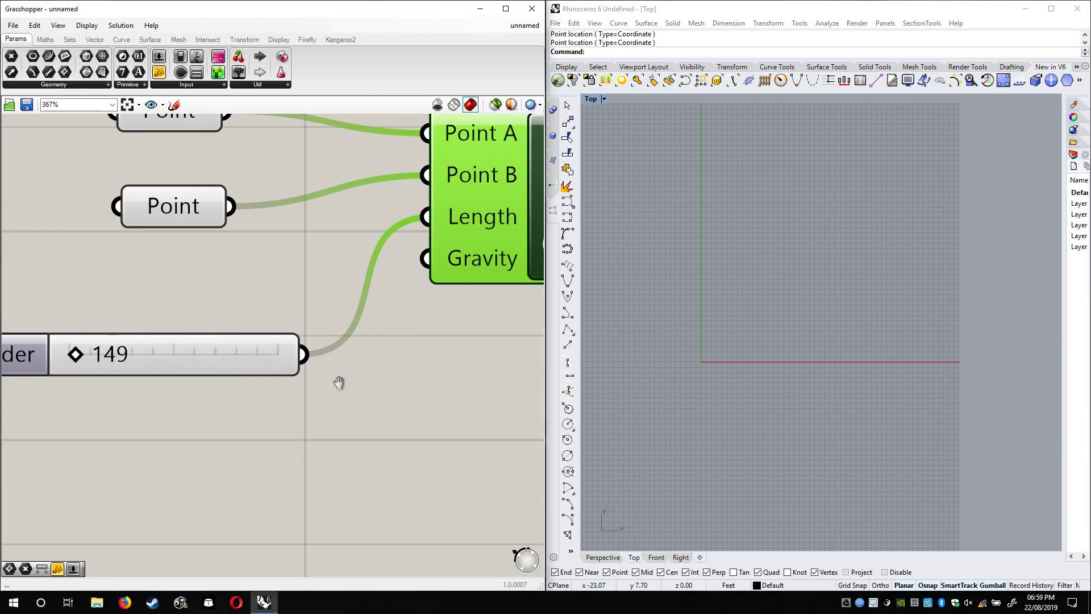
pyautogui.scroll(-4, 321, 311)
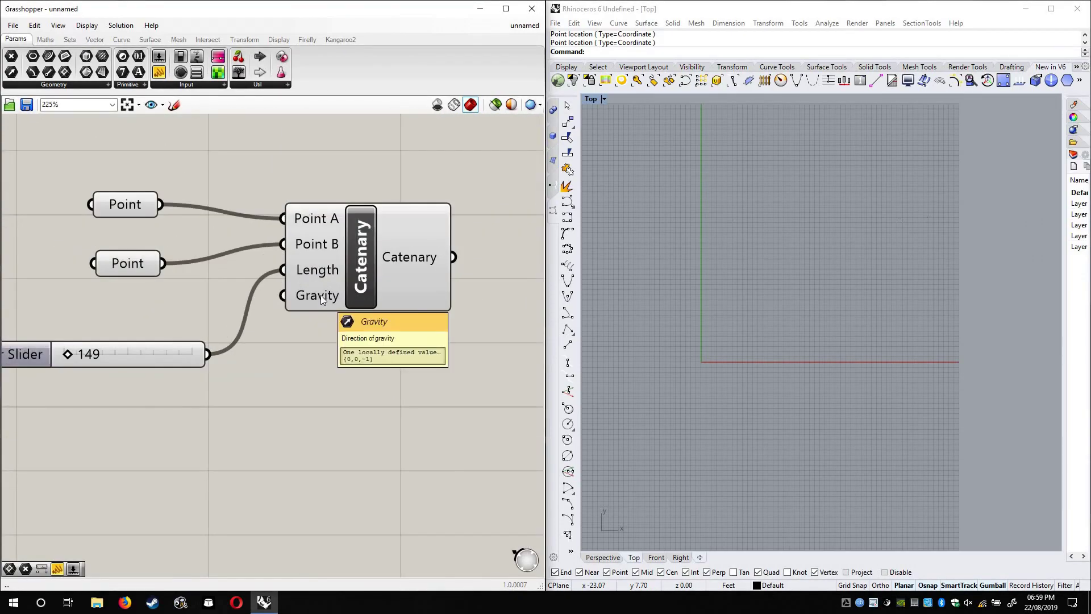
# Switch the Rhino viewport to Perspective and examine the full catenary hanging between its two points
pyautogui.moveTo(840, 376); pyautogui.dragTo(795, 370, button='right')
pyautogui.scroll(-20, 796, 370)
pyautogui.scroll(12, 770, 374)
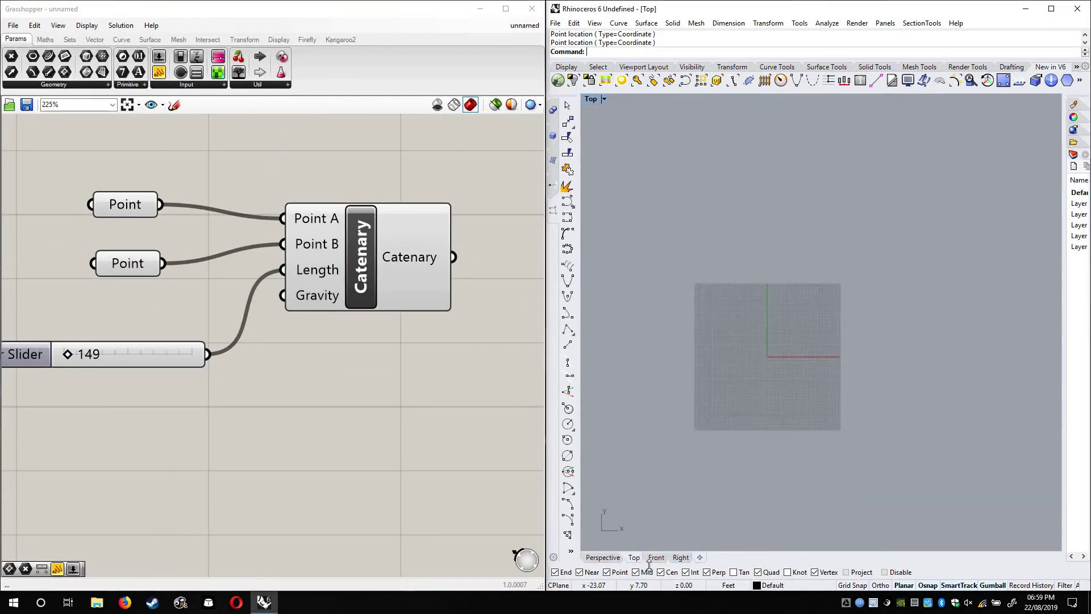
pyautogui.click(590, 557)
pyautogui.moveTo(833, 395); pyautogui.dragTo(875, 408, button='right')
pyautogui.scroll(-5, 832, 398)
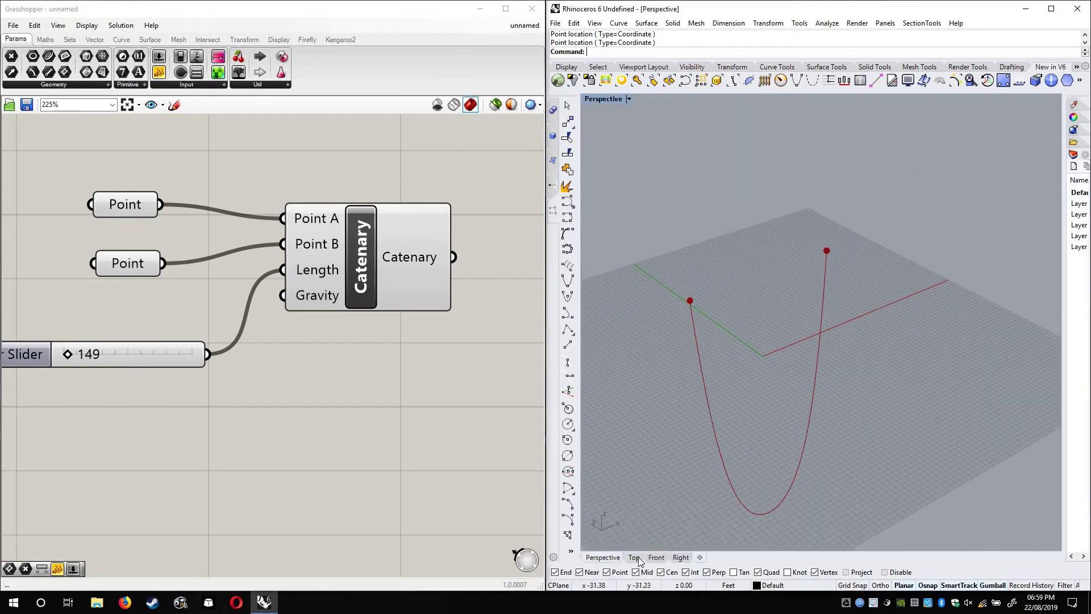
pyautogui.moveTo(705, 500); pyautogui.dragTo(797, 332, button='right')
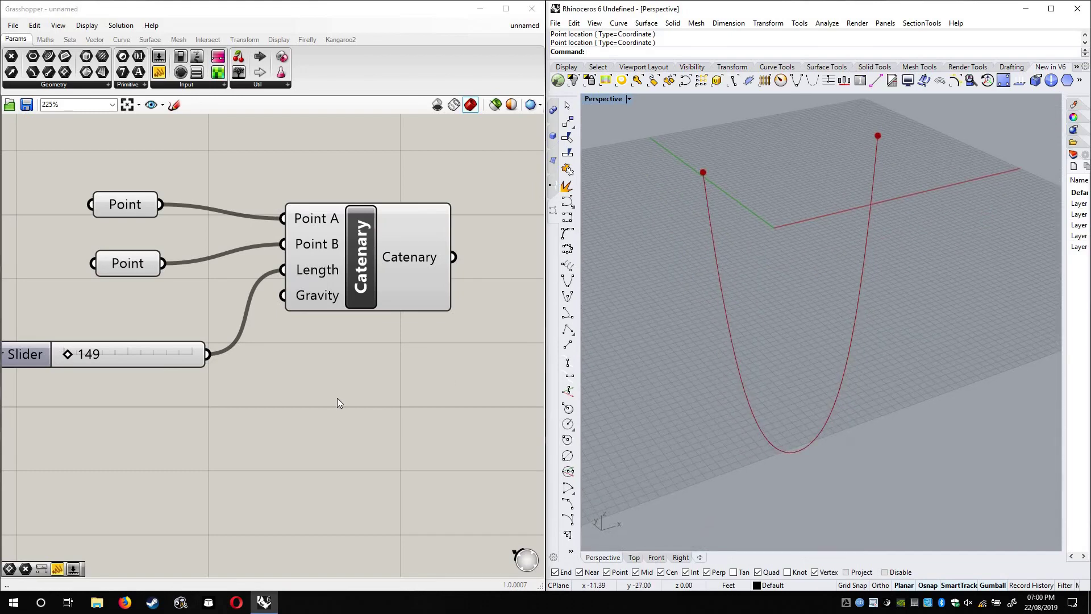
# Shorten the catenary by setting its Length slider to 55
pyautogui.moveTo(194, 441); pyautogui.dragTo(241, 381, button='right')
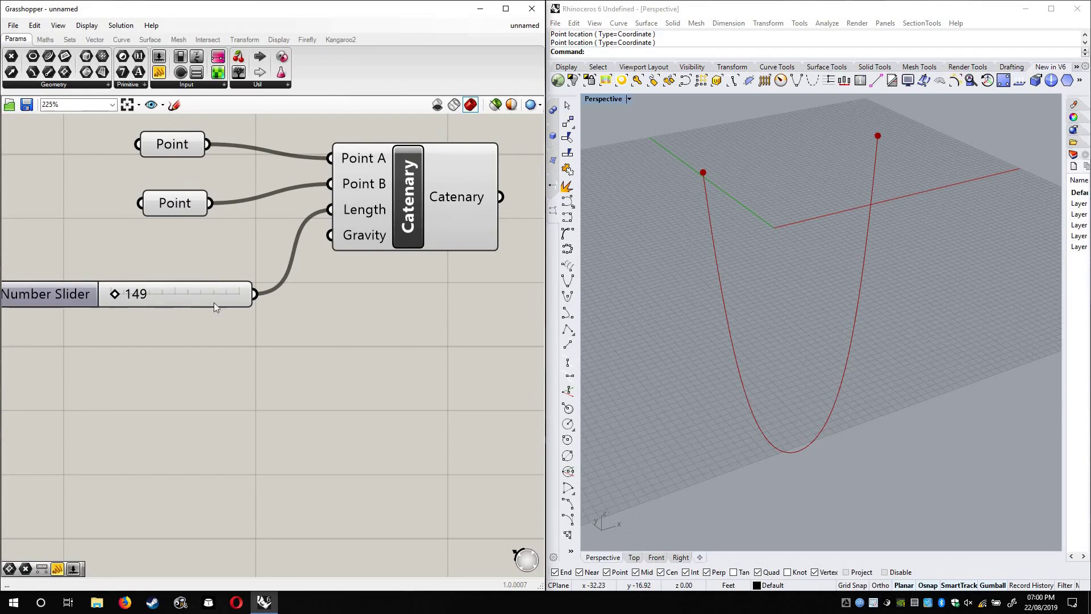
pyautogui.scroll(3, 244, 318)
pyautogui.scroll(-1, 229, 340)
pyautogui.moveTo(198, 334); pyautogui.dragTo(108, 278)
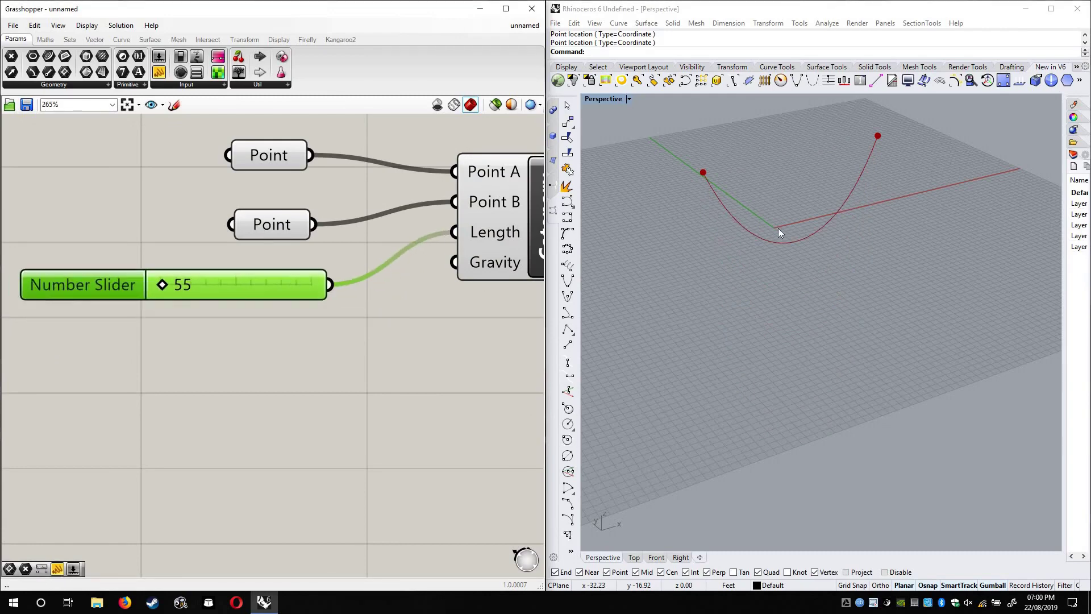
# Move the Point A reference point along X to about halfway towards the second point in the Perspective view
pyautogui.moveTo(728, 221); pyautogui.dragTo(819, 367, button='right')
pyautogui.click(276, 158)
pyautogui.keyDown('shift'); pyautogui.moveTo(720, 243); pyautogui.dragTo(789, 374, button='right'); pyautogui.keyUp('shift')
pyautogui.moveTo(789, 373); pyautogui.dragTo(923, 330)
pyautogui.moveTo(778, 371); pyautogui.dragTo(893, 350)
pyautogui.moveTo(886, 363); pyautogui.dragTo(841, 348, button='right')
# Move the Catenary component farther away from its Point parameters and slider
pyautogui.scroll(-2, 330, 250)
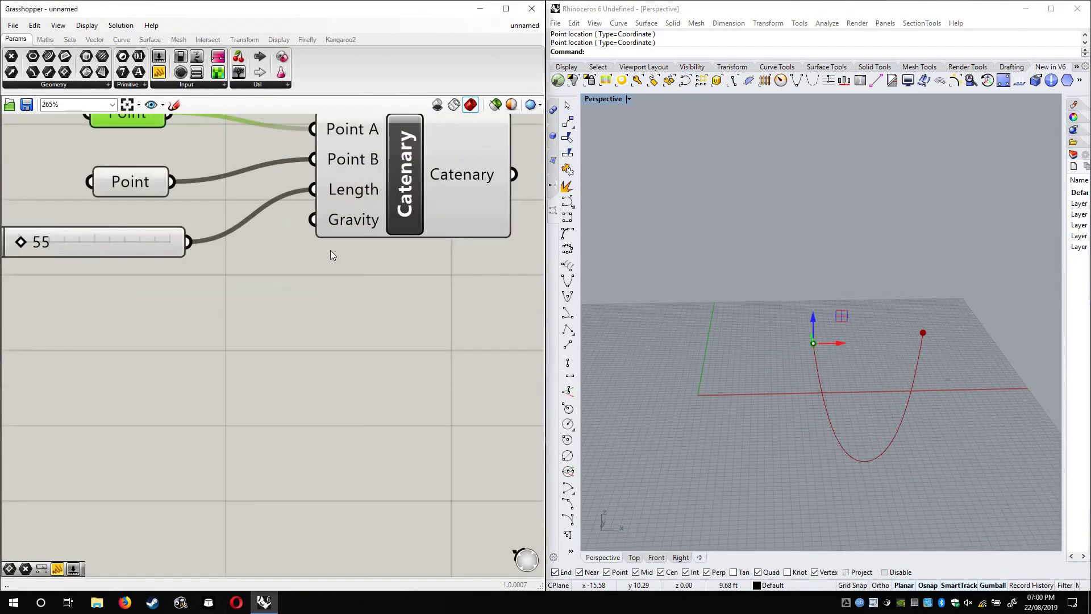
pyautogui.moveTo(327, 241)
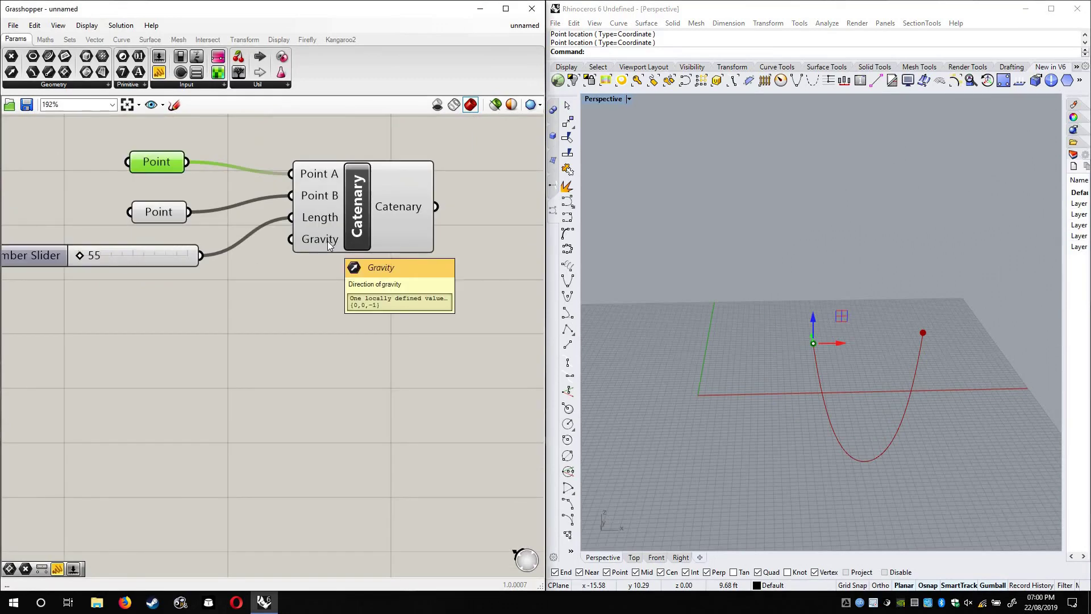
pyautogui.moveTo(359, 228); pyautogui.dragTo(451, 240)
# Check the Catenary's Gravity input, reviewing its direction vector and the options for setting it
pyautogui.moveTo(416, 260)
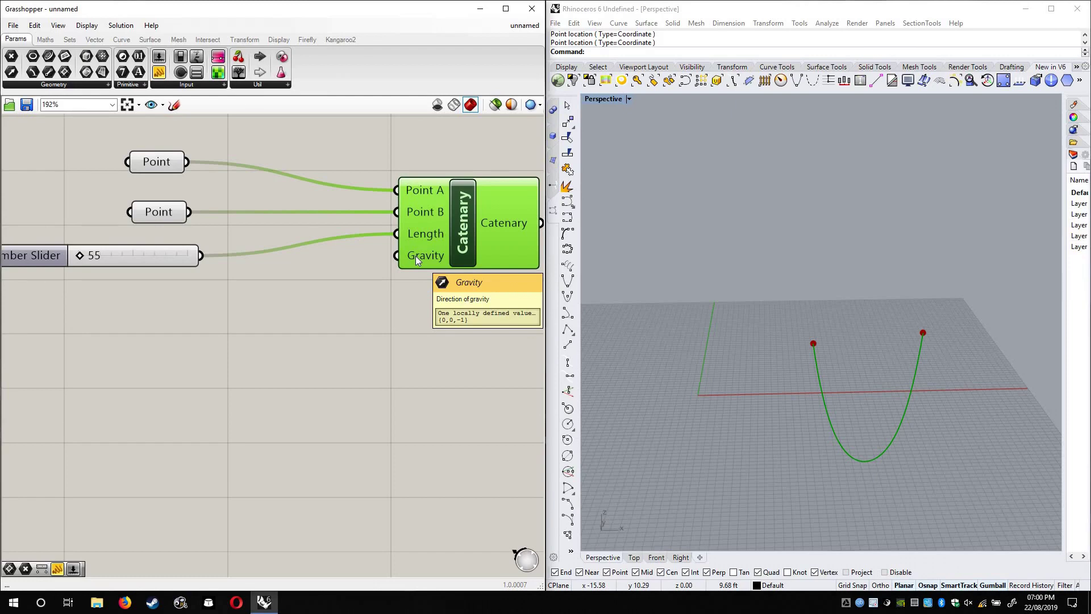
pyautogui.rightClick(414, 256)
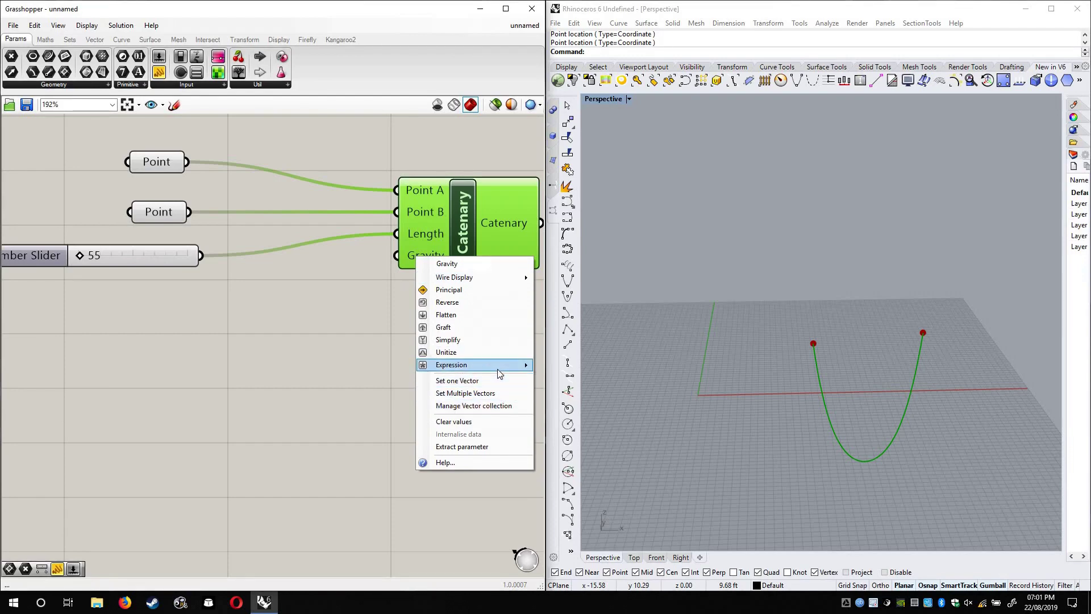
pyautogui.click(357, 400)
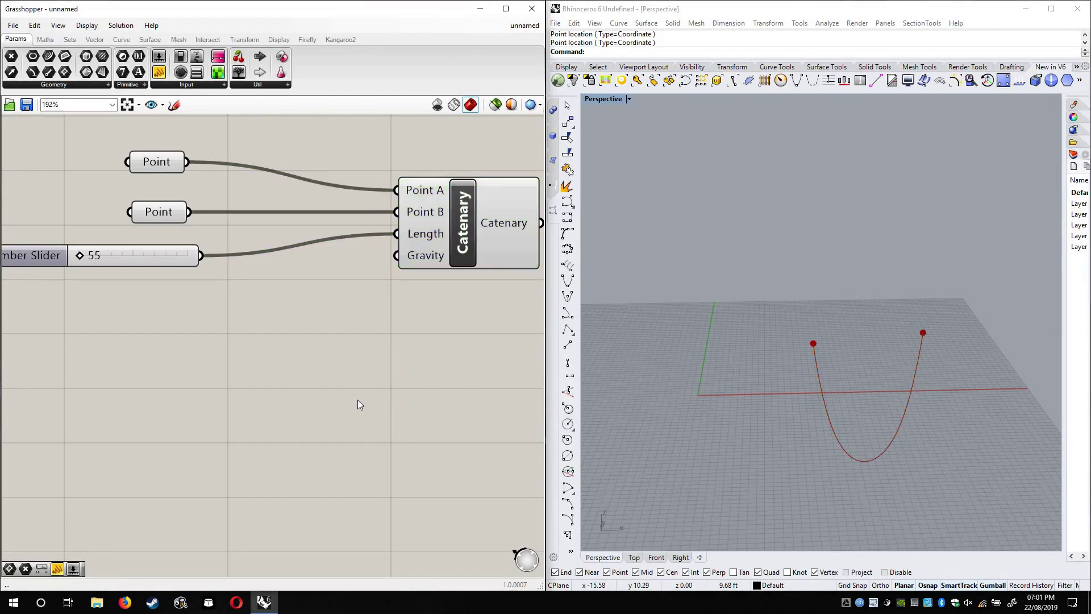
pyautogui.moveTo(421, 257)
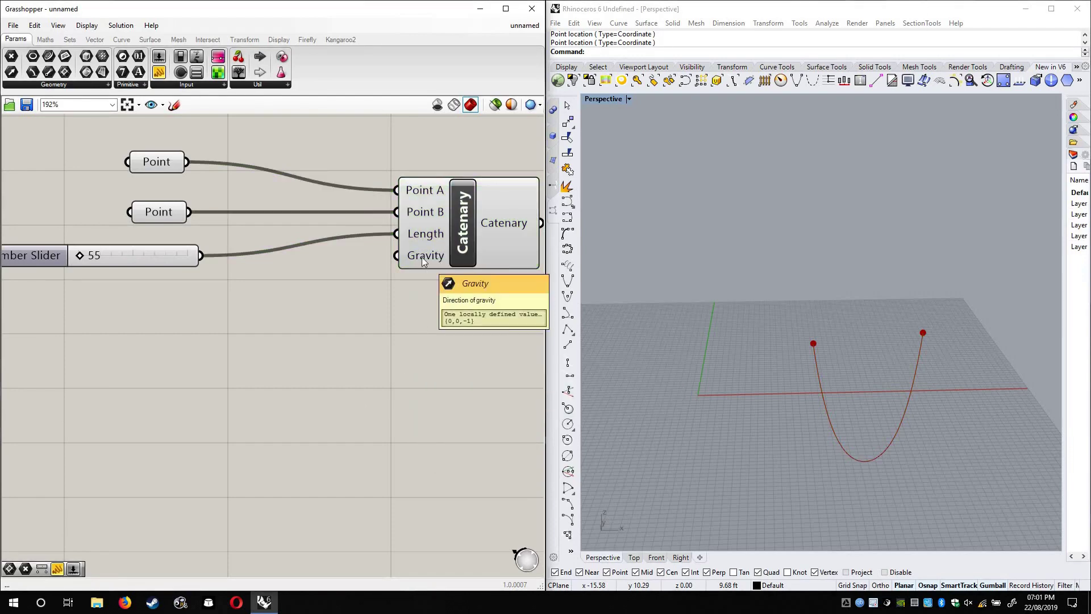
pyautogui.rightClick(421, 257)
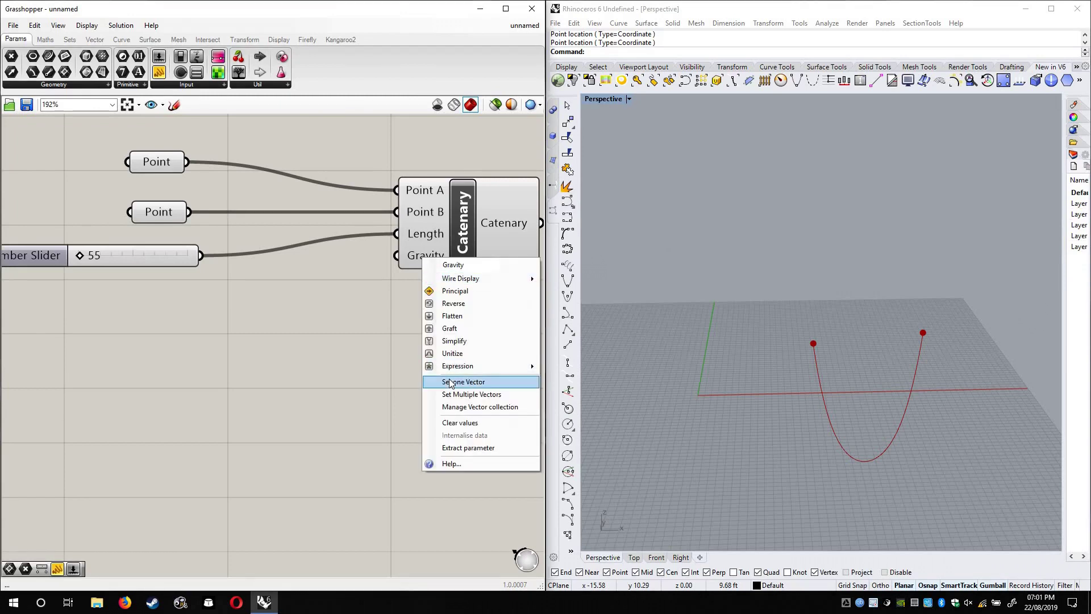
pyautogui.click(367, 361)
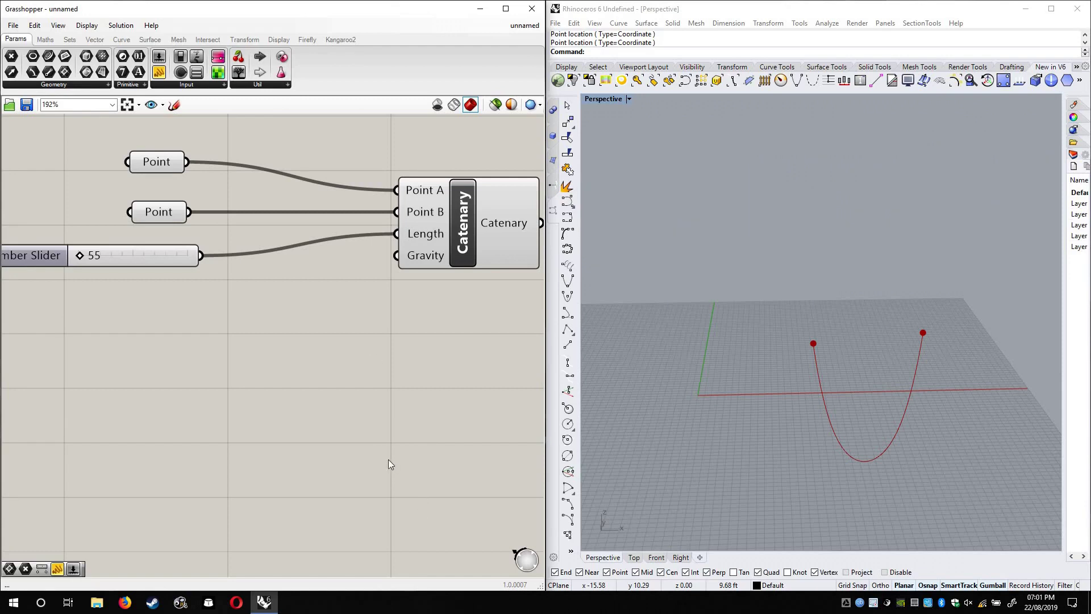
pyautogui.moveTo(411, 367); pyautogui.dragTo(439, 352, button='right')
pyautogui.scroll(-2, 454, 290)
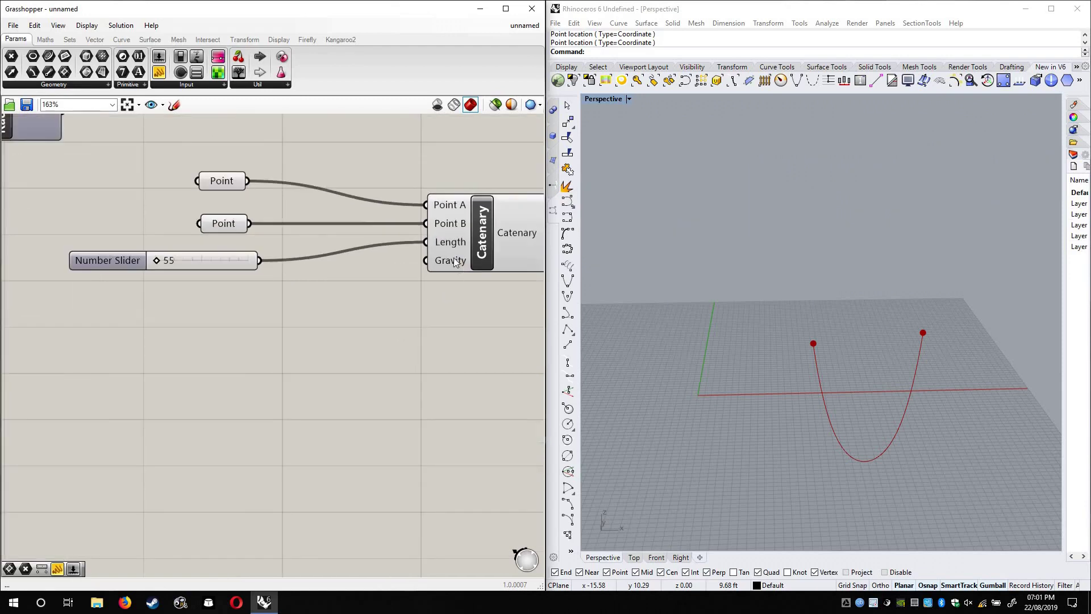
pyautogui.click(454, 262)
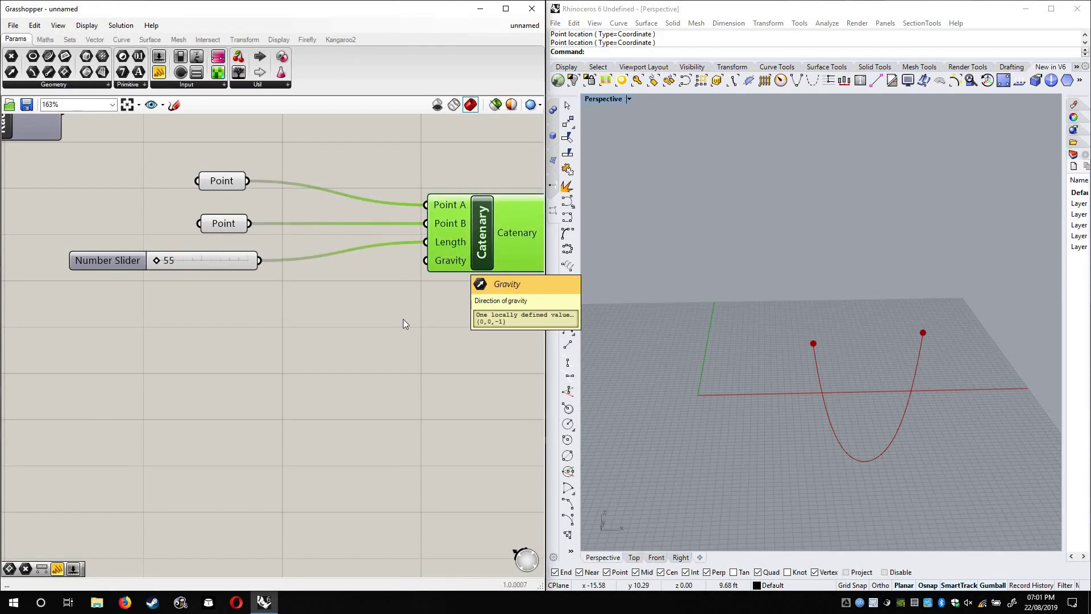
pyautogui.click(400, 319)
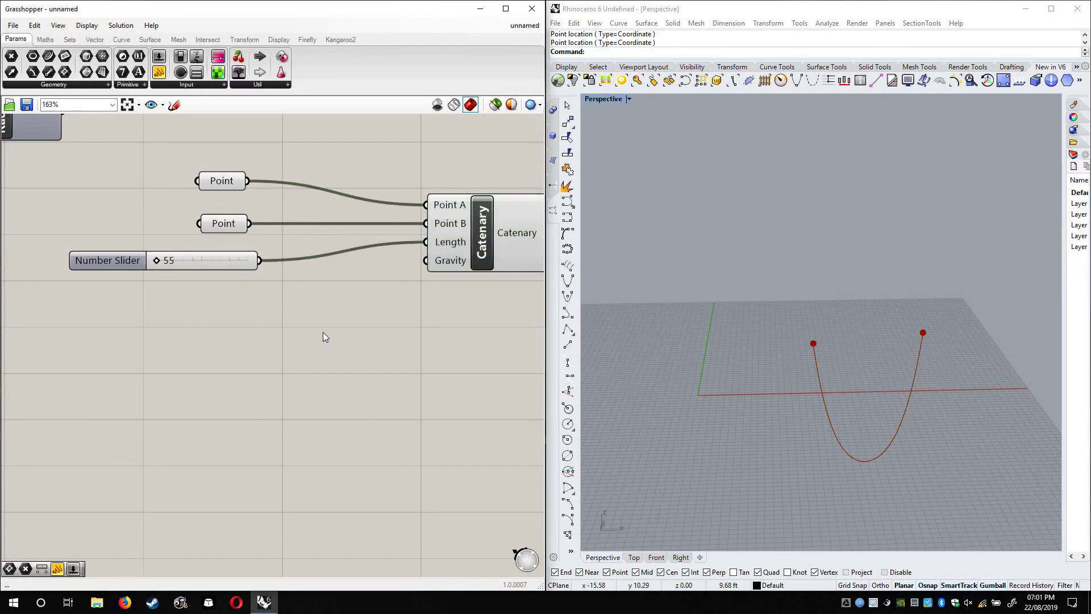
# Add a Construct Point component below the Length slider
pyautogui.doubleClick(295, 352)
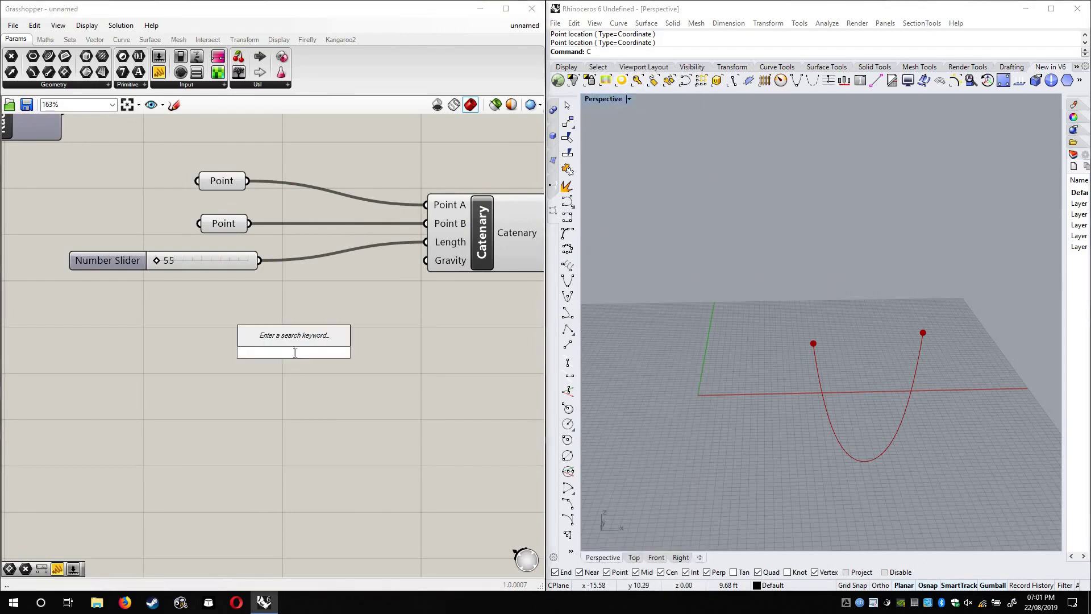
pyautogui.write('constrc')
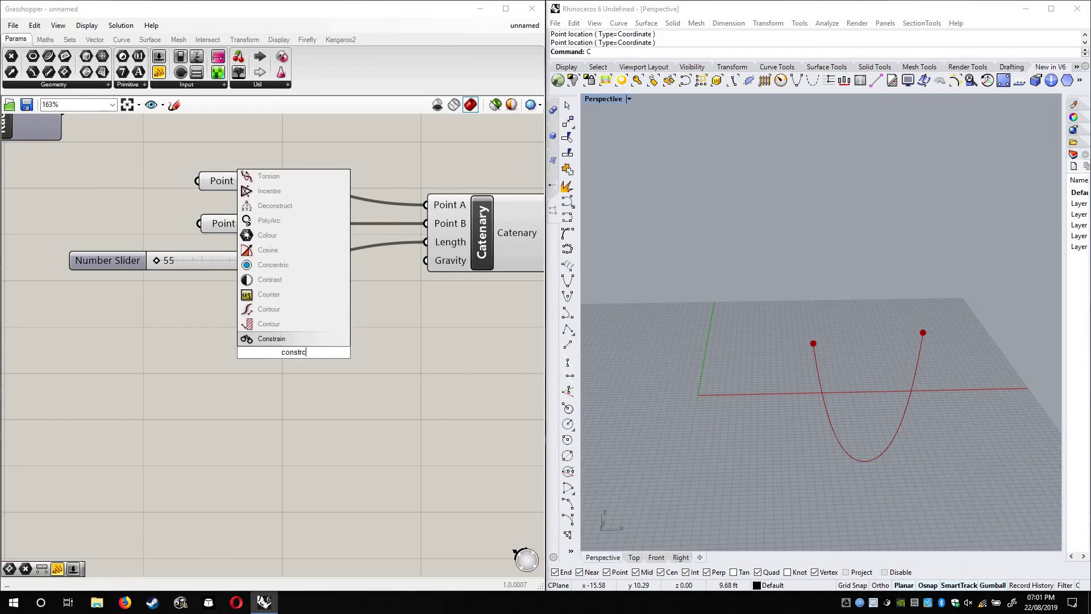
pyautogui.press('BackSpace')
pyautogui.write('uct')
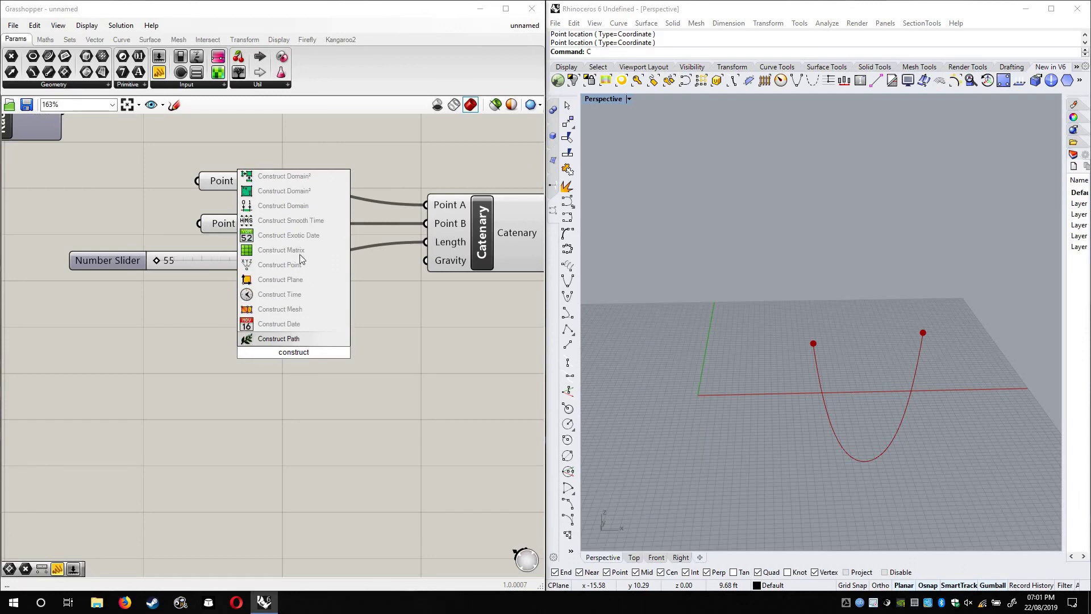
pyautogui.click(280, 265)
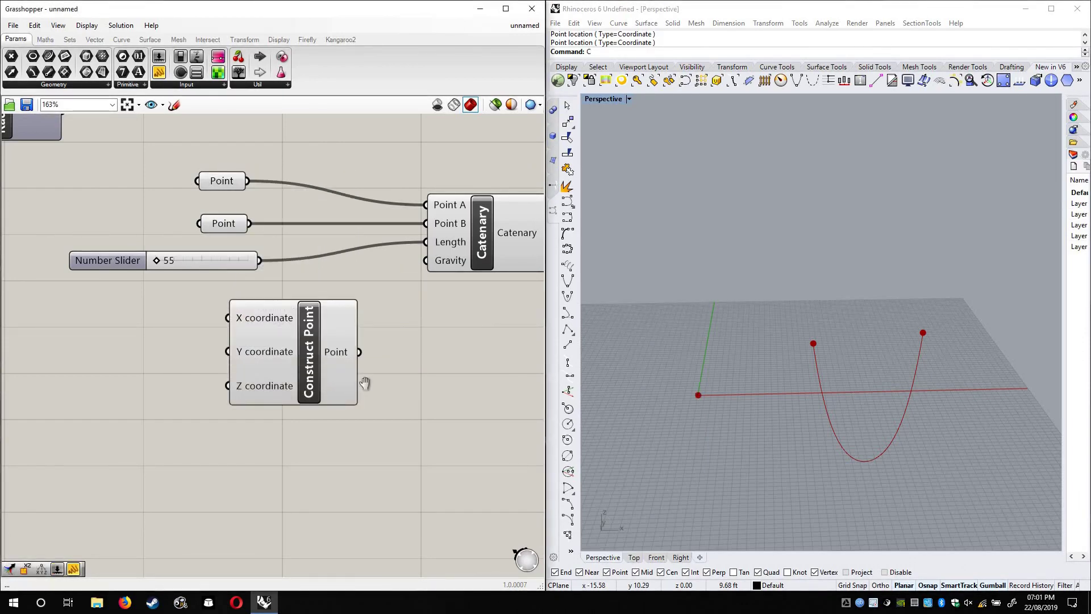
pyautogui.moveTo(365, 383); pyautogui.dragTo(439, 387, button='right')
pyautogui.scroll(3, 213, 455)
pyautogui.moveTo(260, 438); pyautogui.dragTo(279, 366, button='right')
pyautogui.scroll(-3, 280, 366)
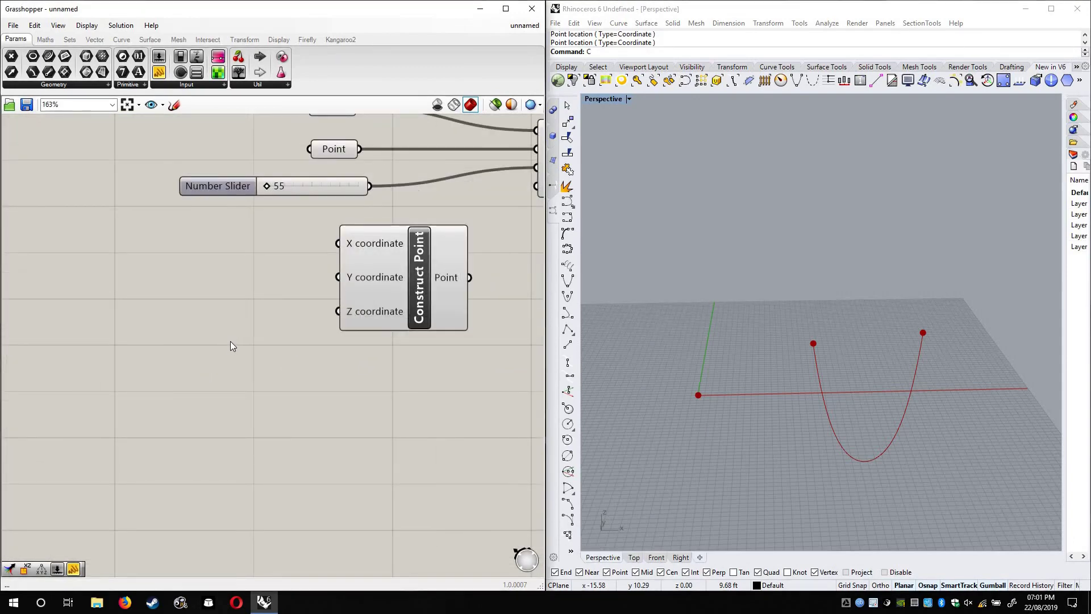
# Add a number slider ranging from -10 to 0 and wire it to the Construct Point component's Z coordinate
pyautogui.scroll(-2, 268, 421)
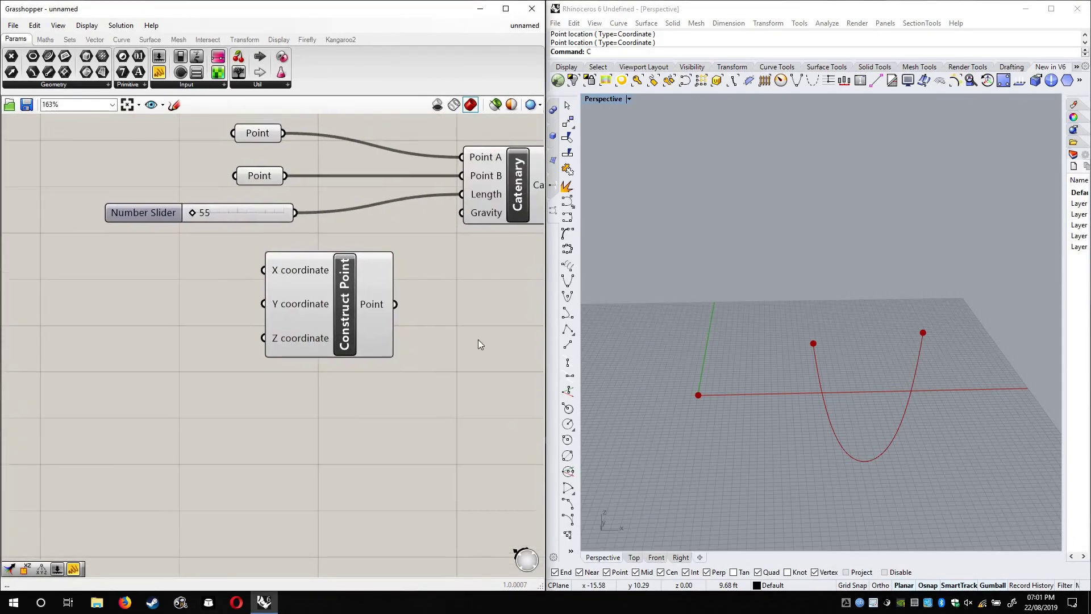
pyautogui.moveTo(147, 362); pyautogui.dragTo(183, 343, button='right')
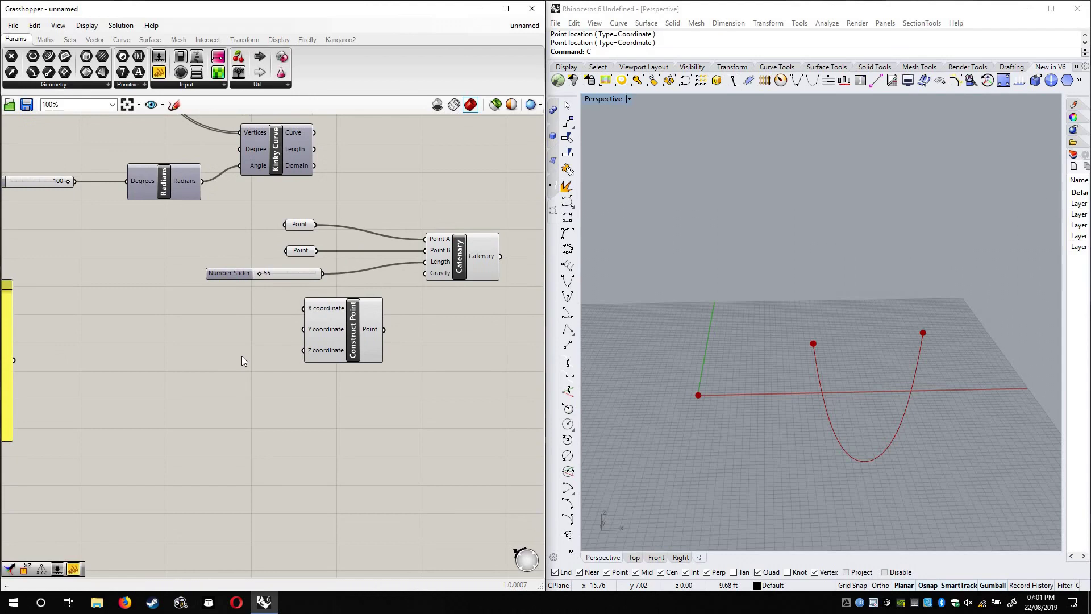
pyautogui.scroll(4, 205, 348)
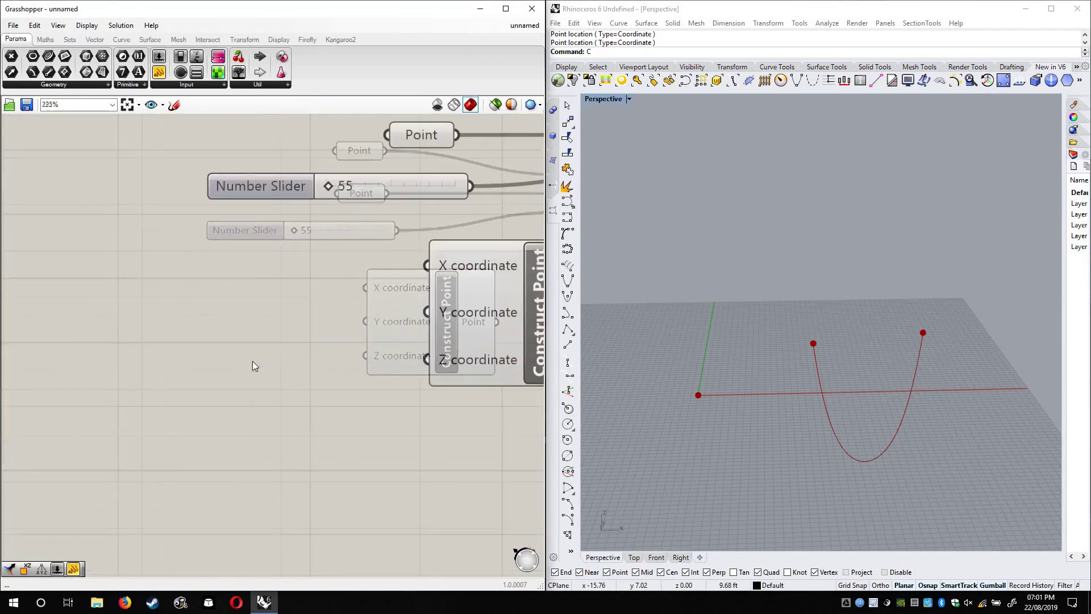
pyautogui.doubleClick(252, 360)
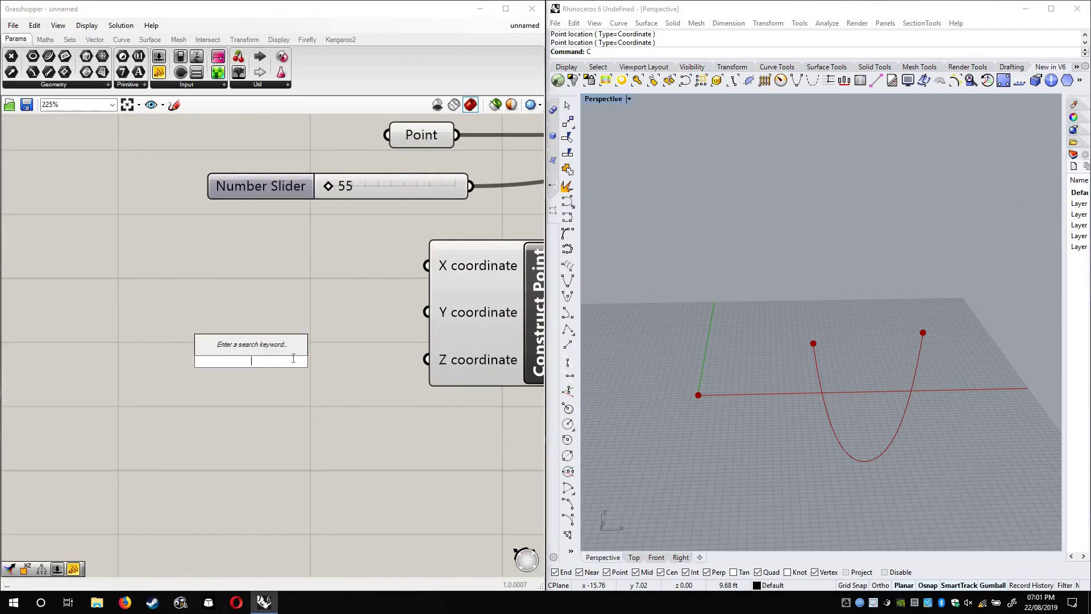
pyautogui.write('-')
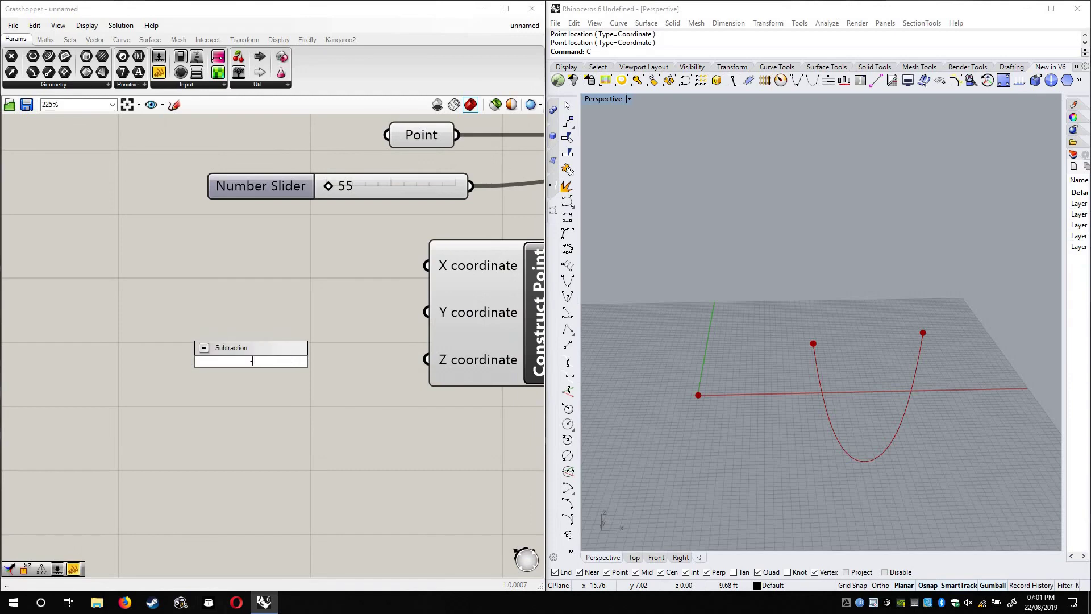
pyautogui.write('10<0')
pyautogui.press('Return')
pyautogui.moveTo(382, 364); pyautogui.dragTo(342, 317, button='right')
pyautogui.moveTo(342, 317); pyautogui.dragTo(388, 313)
# Wire the Construct Point output to the Catenary component's Gravity input, keeping the Z slider at -10
pyautogui.moveTo(398, 388); pyautogui.dragTo(117, 458, button='right')
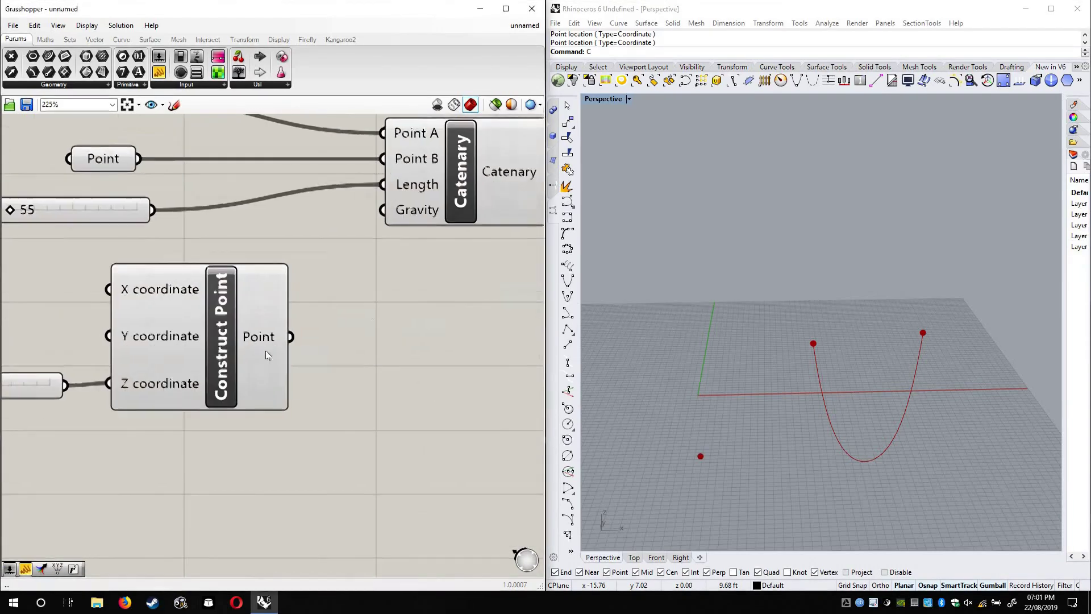
pyautogui.moveTo(289, 336); pyautogui.dragTo(381, 210)
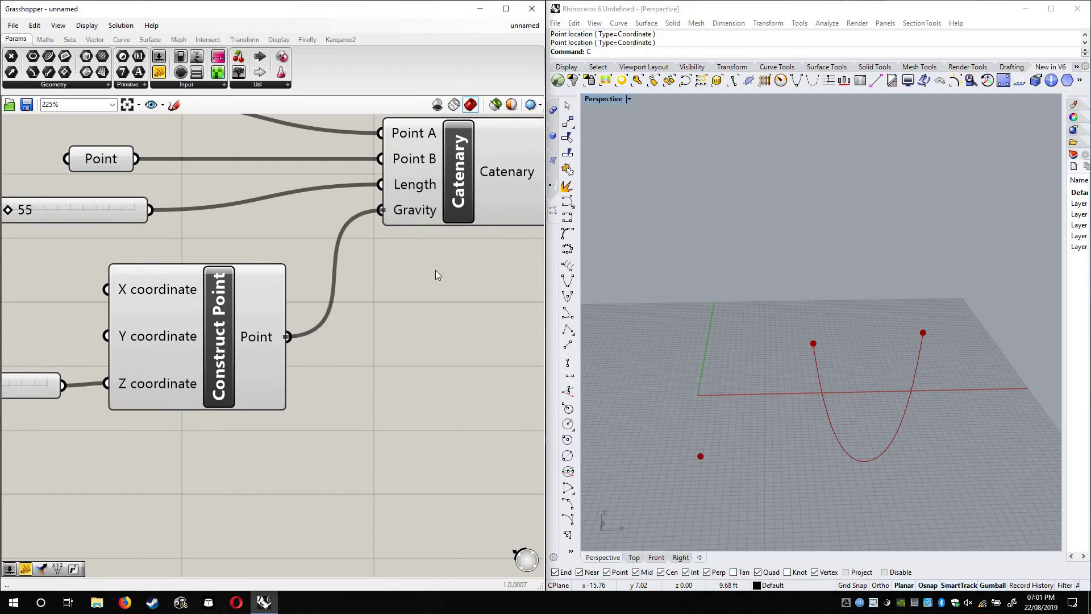
pyautogui.moveTo(122, 345); pyautogui.dragTo(281, 318, button='right')
pyautogui.scroll(-2, 281, 318)
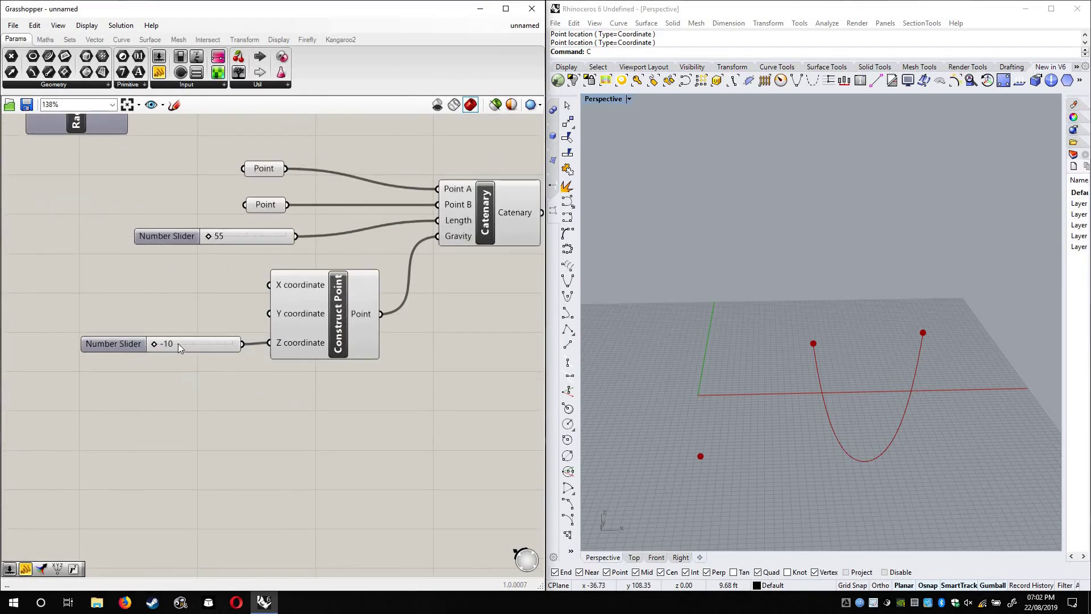
pyautogui.scroll(2, 175, 345)
pyautogui.moveTo(174, 343); pyautogui.dragTo(137, 336)
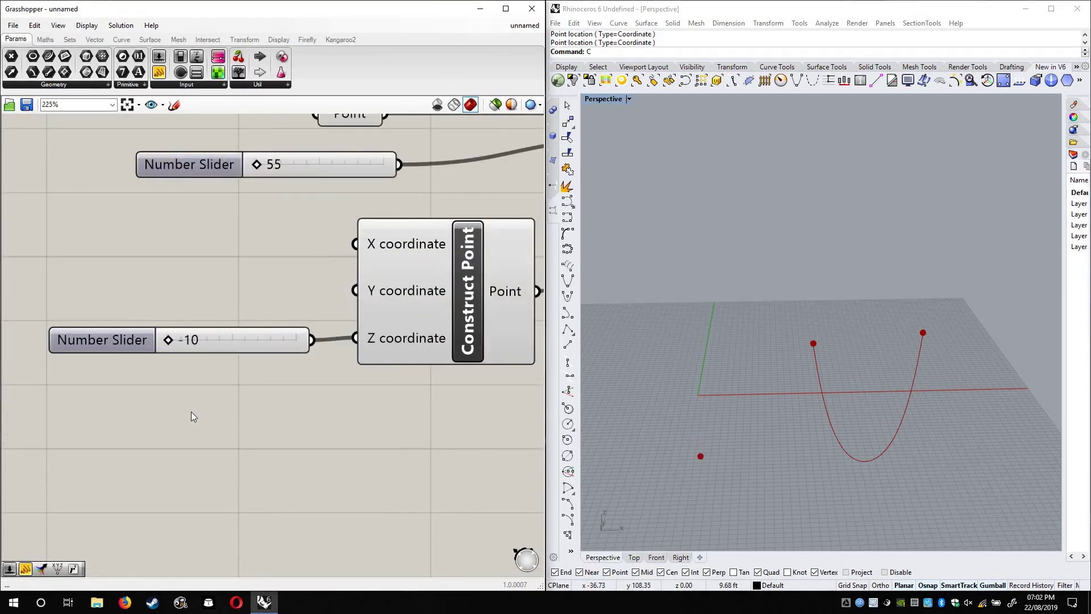
# Set the catenary's Length slider to 24 and vary the gravity slider on the Z coordinate
pyautogui.moveTo(499, 183); pyautogui.dragTo(362, 360, button='right')
pyautogui.scroll(-2, 200, 368)
pyautogui.moveTo(142, 359); pyautogui.dragTo(142, 359)
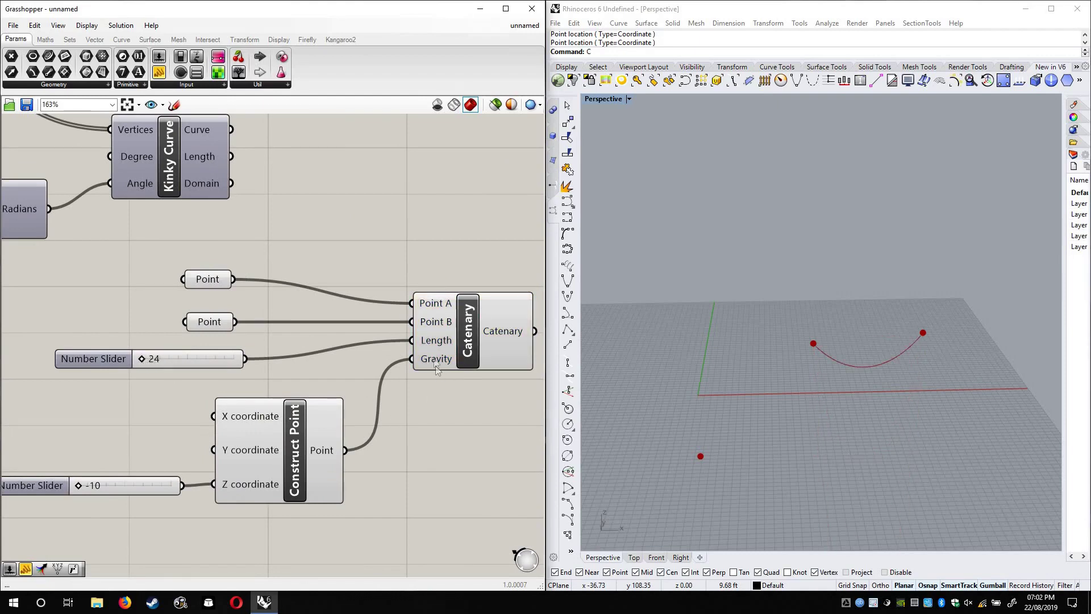
pyautogui.moveTo(105, 489); pyautogui.dragTo(62, 484)
# Wire the gravity slider to Construct Point's Y coordinate as well and set the Length slider to 270
pyautogui.moveTo(194, 459); pyautogui.dragTo(182, 484)
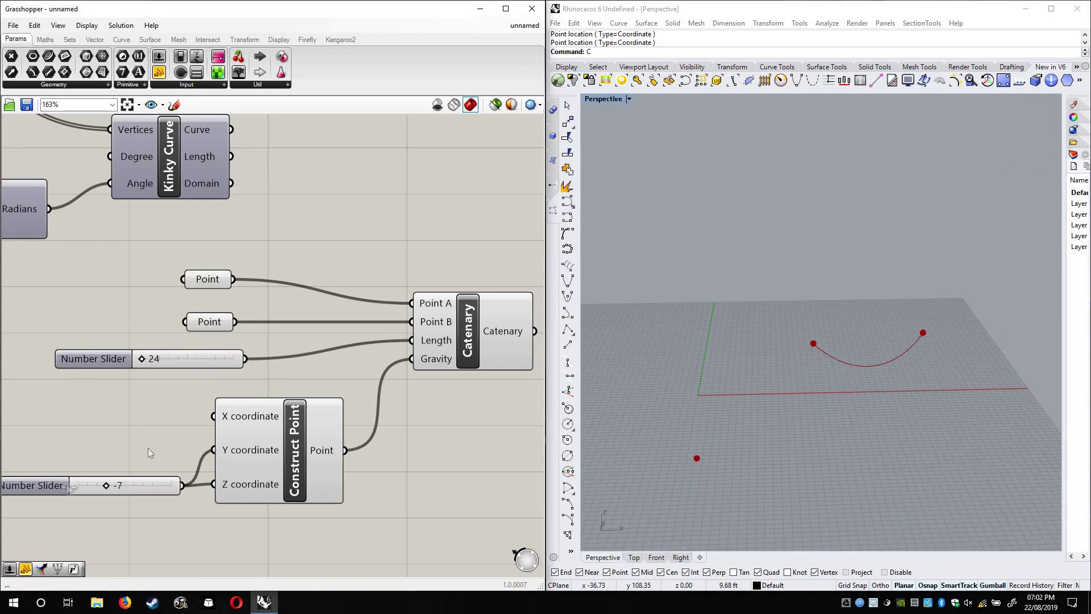
pyautogui.moveTo(147, 362); pyautogui.dragTo(147, 362)
pyautogui.moveTo(857, 438); pyautogui.dragTo(943, 409, button='right')
pyautogui.moveTo(200, 451); pyautogui.dragTo(213, 449)
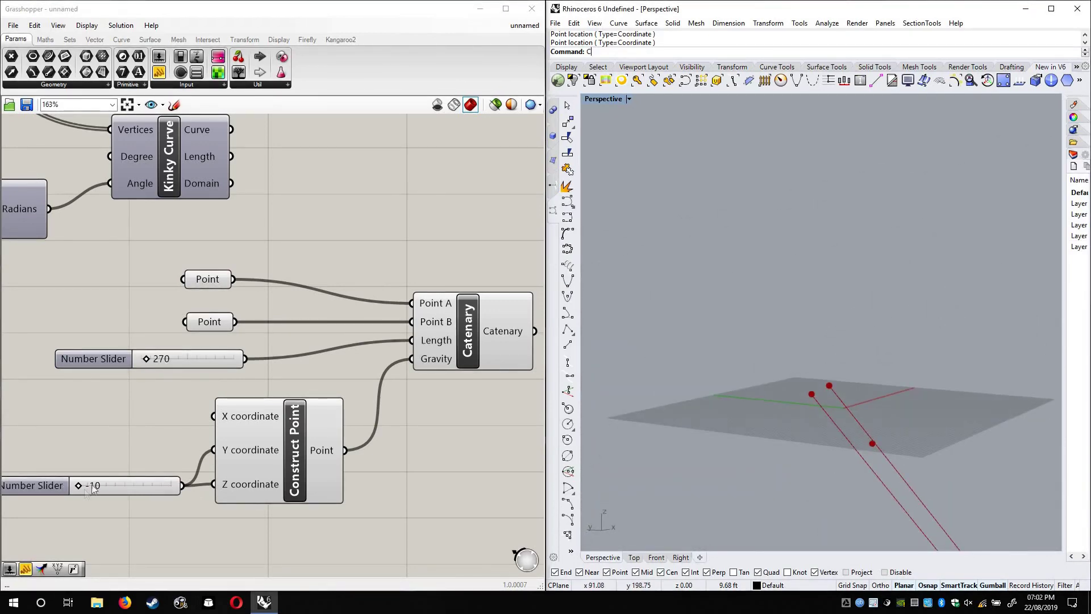
# Disconnect the gravity slider from Construct Point's Y coordinate and set the slider to 0
pyautogui.rightClick(235, 453)
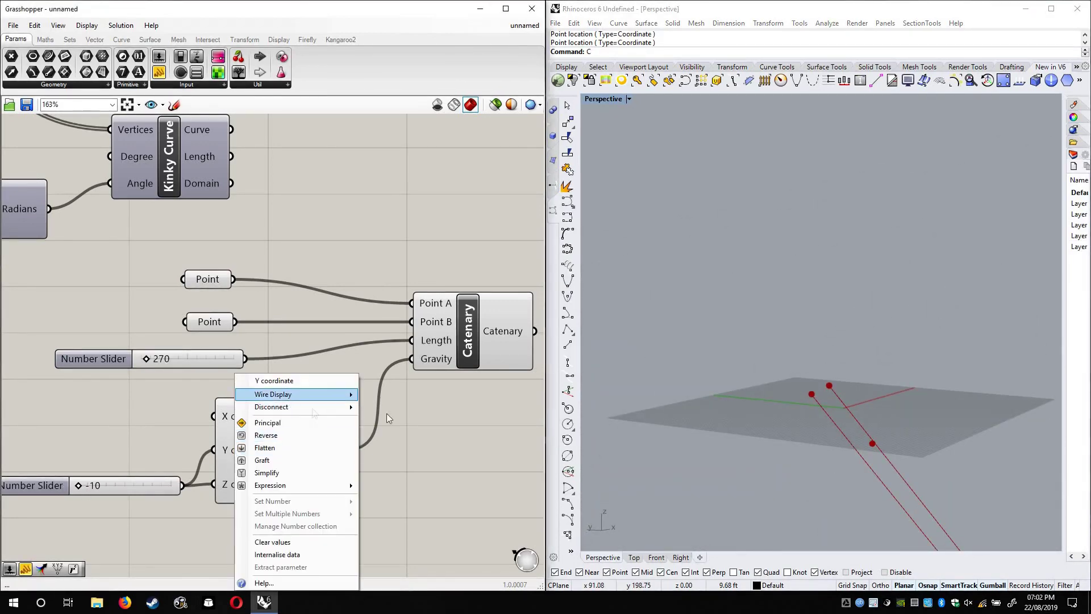
pyautogui.moveTo(318, 407)
pyautogui.moveTo(585, 454); pyautogui.dragTo(679, 470, button='right')
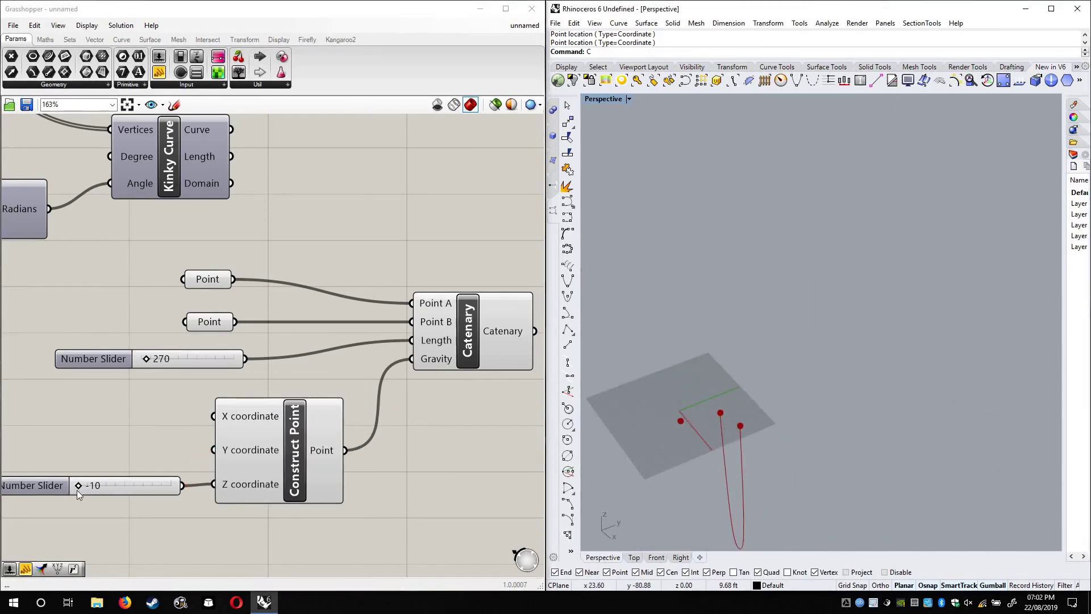
pyautogui.moveTo(78, 485); pyautogui.dragTo(421, 478)
# Change the gravity slider's numeric domain to a minimum of -100 and a maximum of 100
pyautogui.moveTo(125, 435); pyautogui.dragTo(214, 349, button='right')
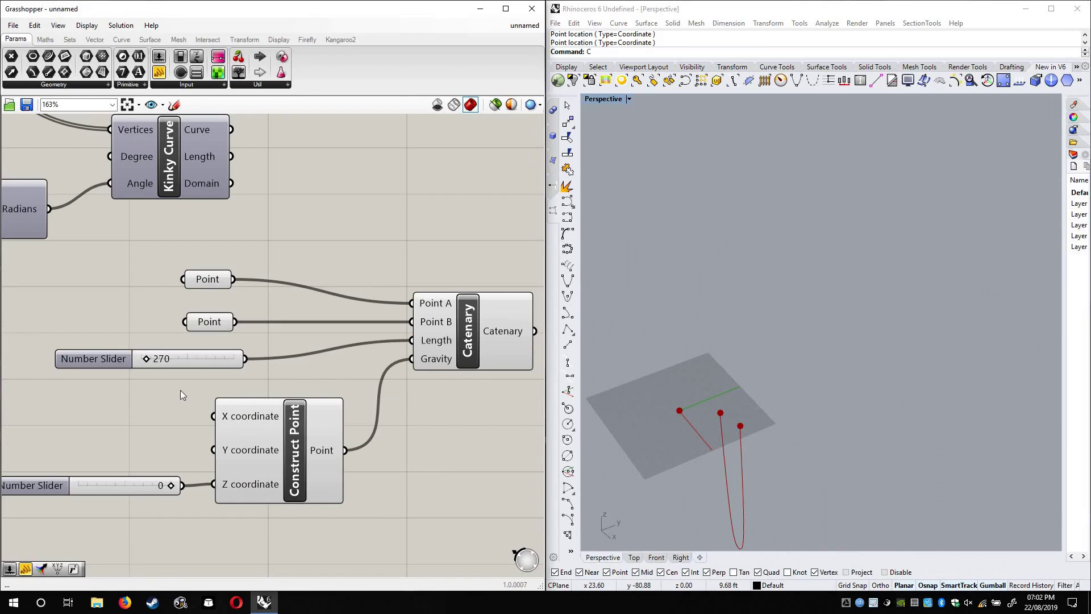
pyautogui.rightClick(183, 400)
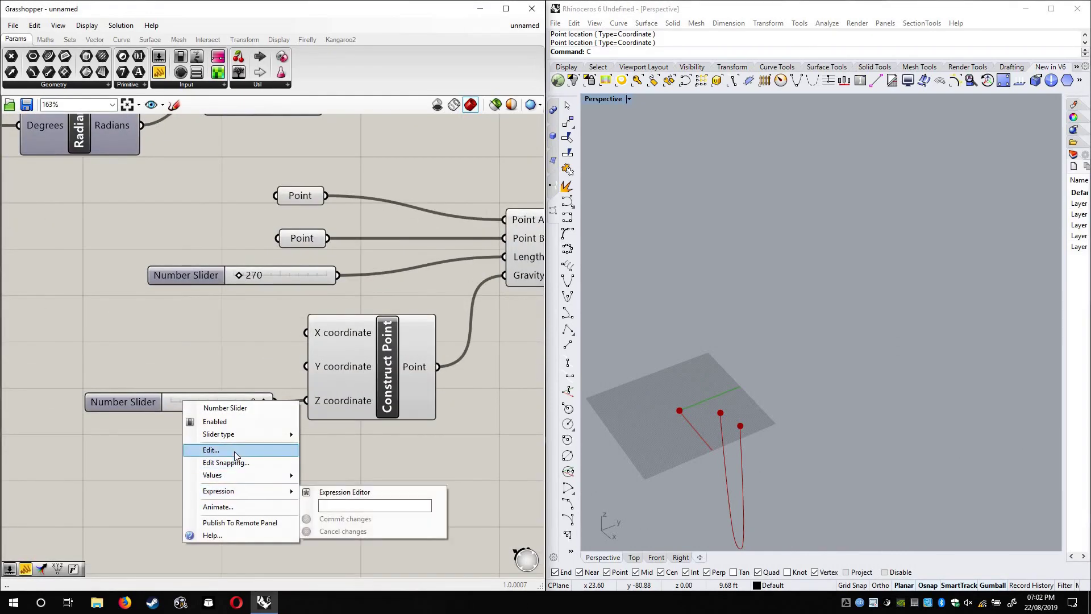
pyautogui.click(291, 450)
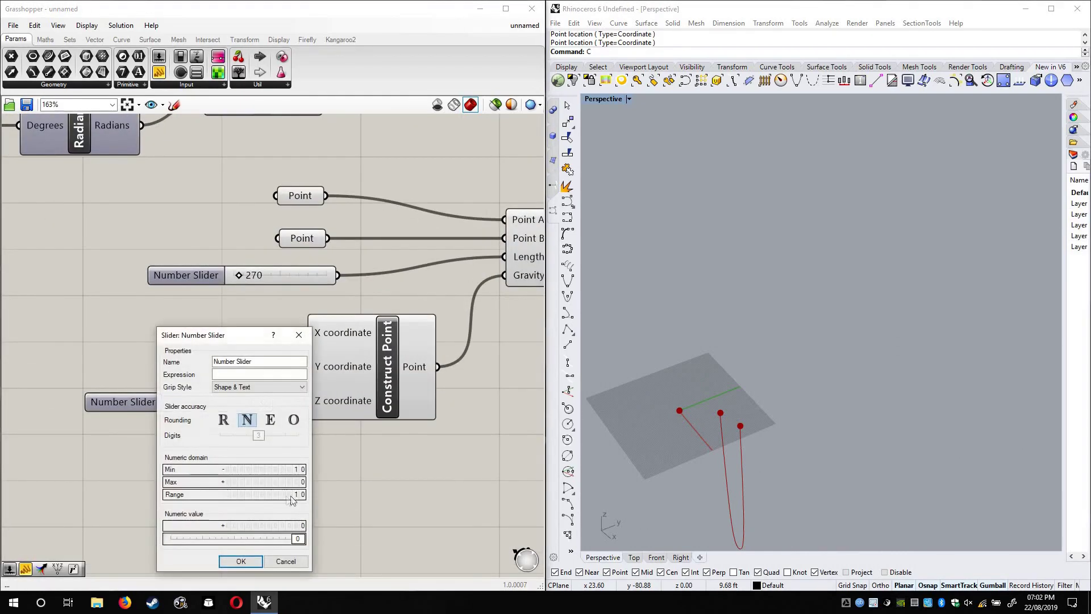
pyautogui.doubleClick(275, 471)
pyautogui.write('-100')
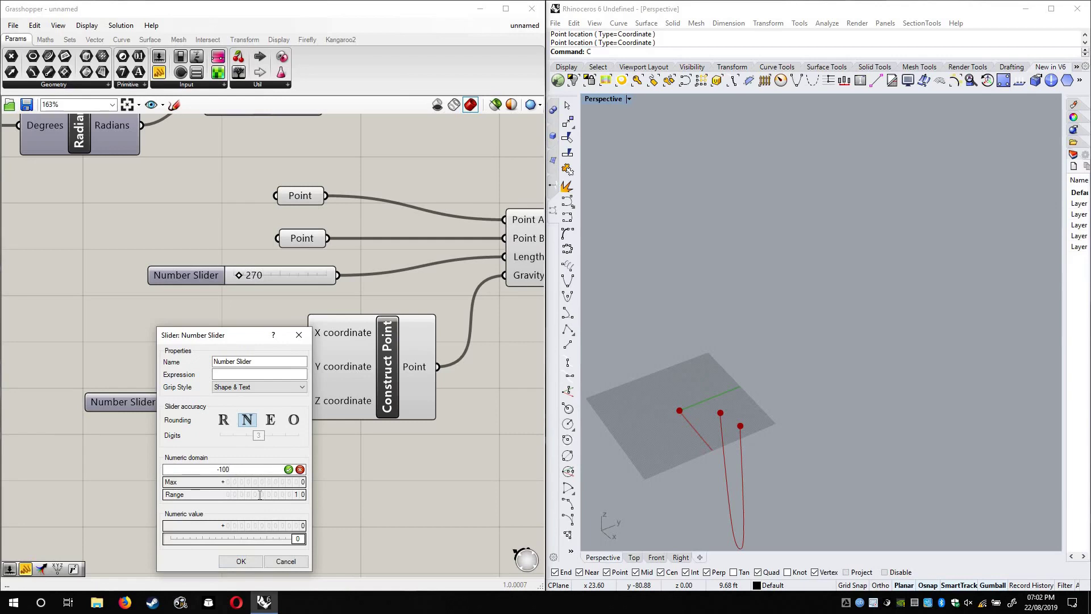
pyautogui.press('Return')
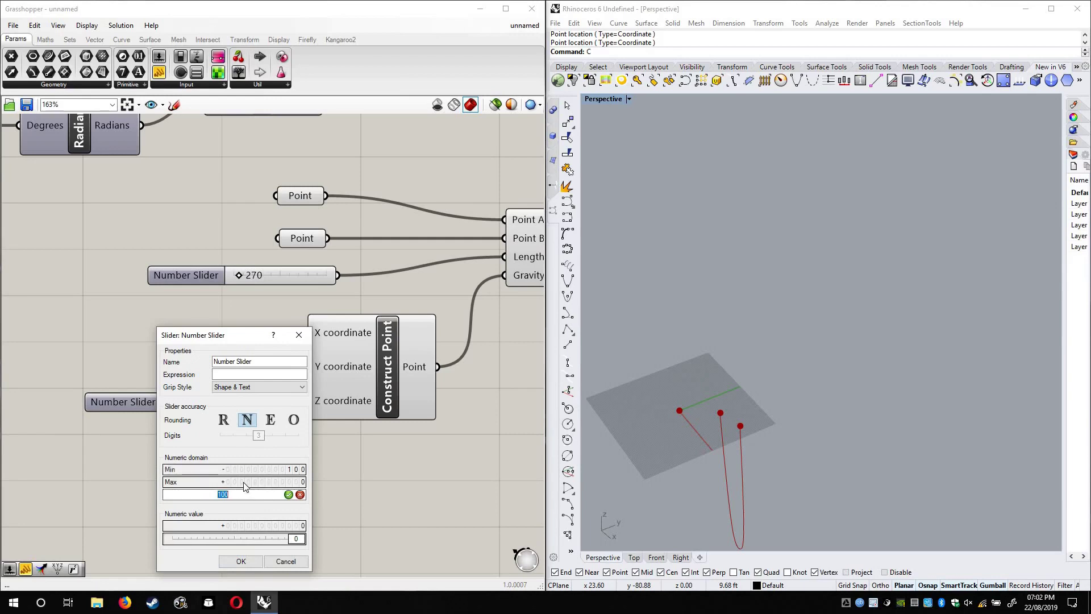
pyautogui.doubleClick(245, 483)
pyautogui.write('100')
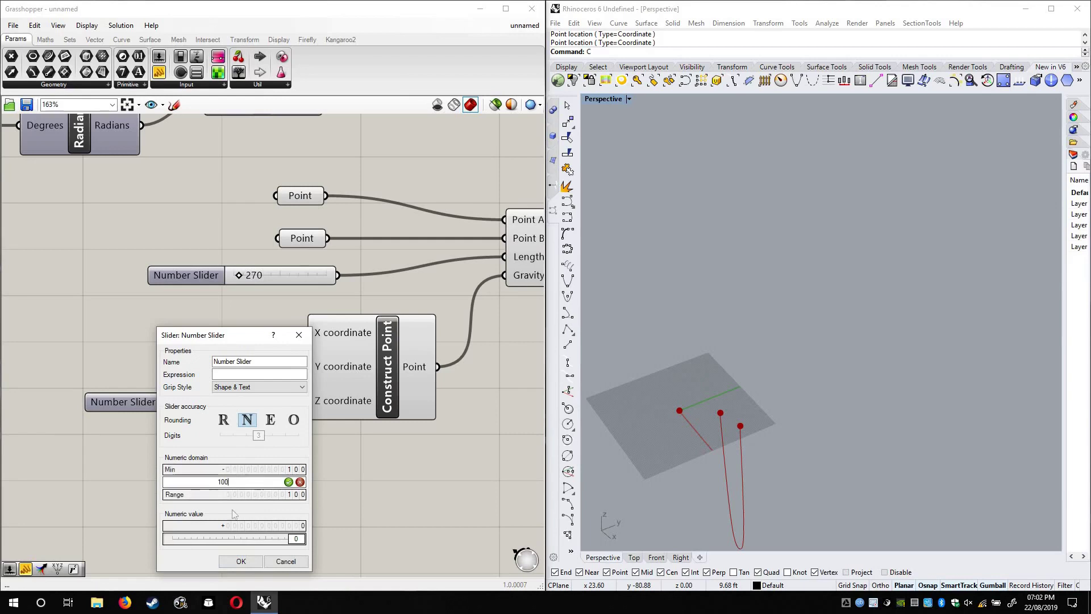
pyautogui.click(245, 558)
# Set the gravity slider to -10 and wire it to Construct Point's Y coordinate in addition to Z
pyautogui.moveTo(247, 352); pyautogui.dragTo(304, 284, button='right')
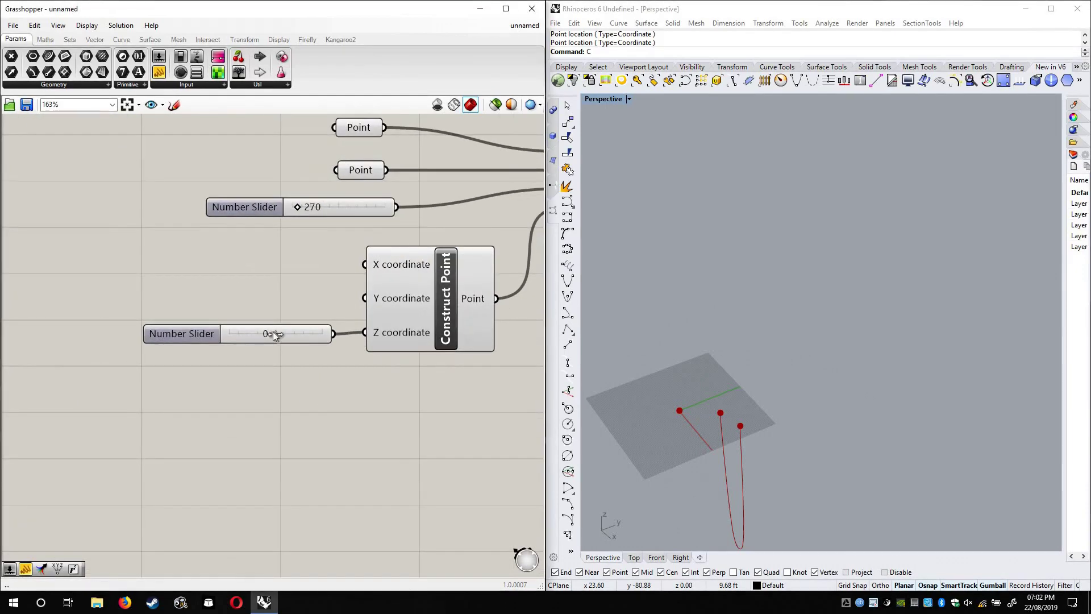
pyautogui.moveTo(276, 334)
pyautogui.mouseDown()
pyautogui.moveTo(225, 341)
pyautogui.moveTo(313, 341)
pyautogui.moveTo(271, 343)
pyautogui.mouseUp()
pyautogui.moveTo(273, 334)
pyautogui.mouseDown()
pyautogui.moveTo(254, 338)
pyautogui.moveTo(301, 337)
pyautogui.moveTo(283, 336)
pyautogui.mouseUp()
pyautogui.moveTo(274, 335); pyautogui.dragTo(365, 298)
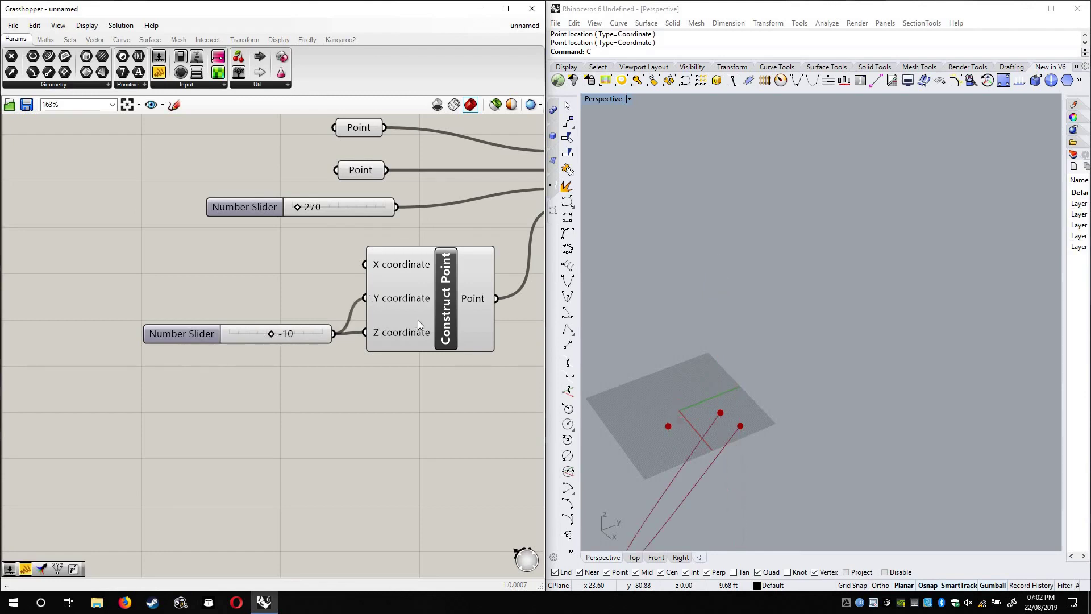
# Disconnect the gravity slider from Construct Point's Z coordinate, leaving only the Y connection
pyautogui.rightClick(372, 332)
pyautogui.moveTo(398, 366)
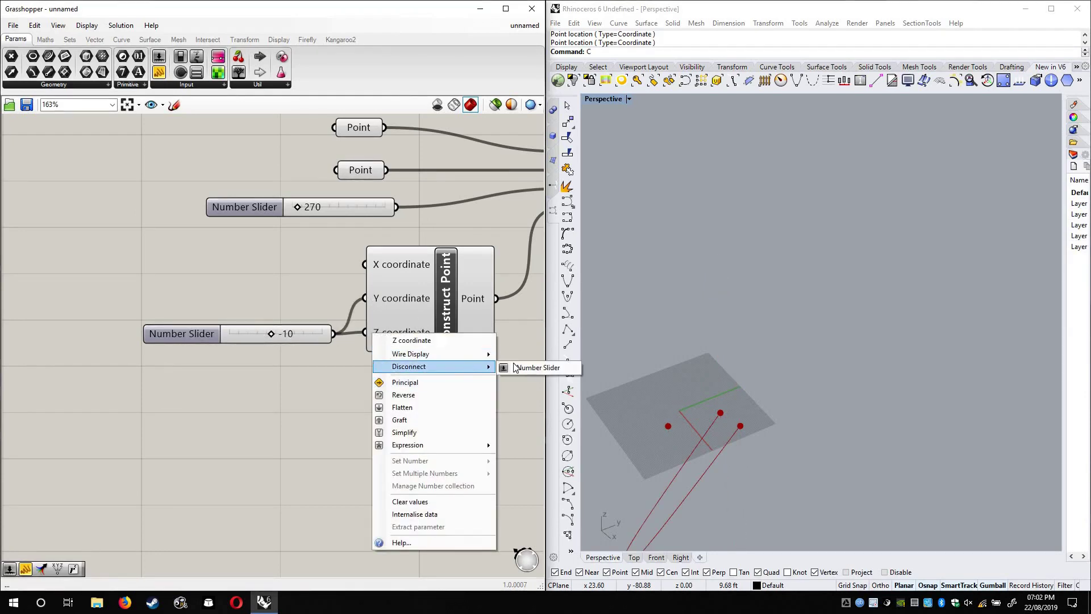
pyautogui.click(523, 367)
pyautogui.moveTo(744, 402); pyautogui.dragTo(722, 397, button='right')
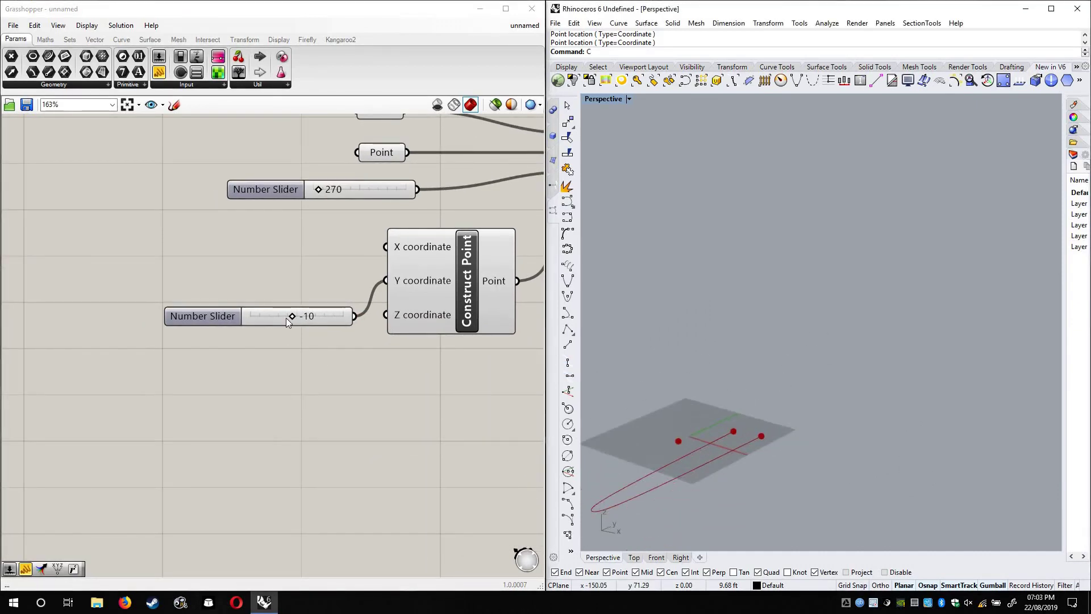
# Set the gravity slider to 23 and delete the Construct Point component that feeds Gravity
pyautogui.moveTo(287, 315)
pyautogui.mouseDown()
pyautogui.moveTo(331, 317)
pyautogui.moveTo(292, 316)
pyautogui.mouseUp()
pyautogui.moveTo(384, 380); pyautogui.dragTo(174, 370, button='right')
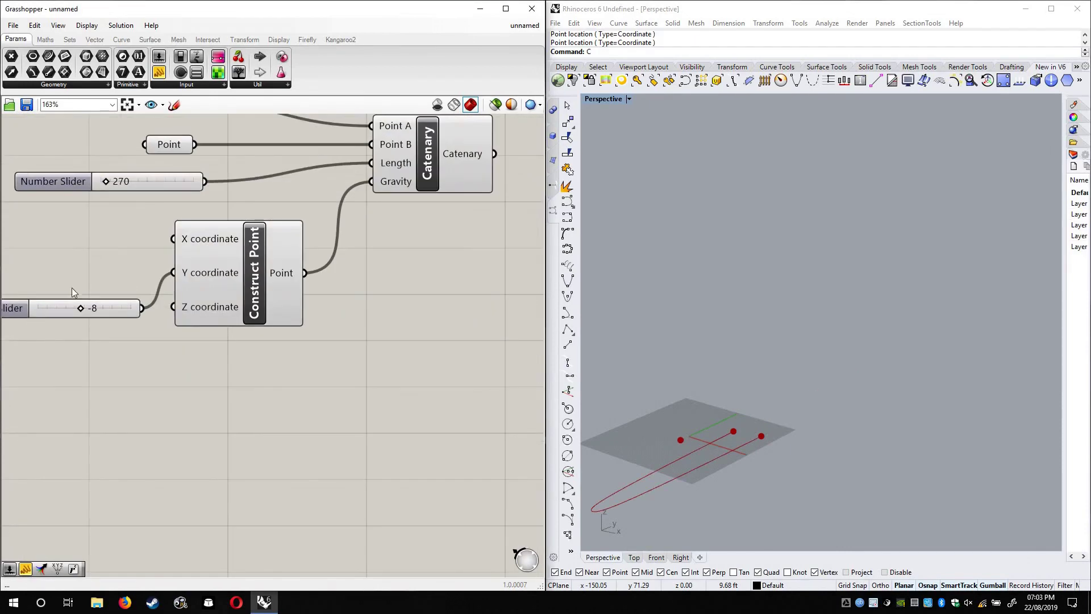
pyautogui.moveTo(80, 308); pyautogui.dragTo(95, 307)
pyautogui.click(217, 247)
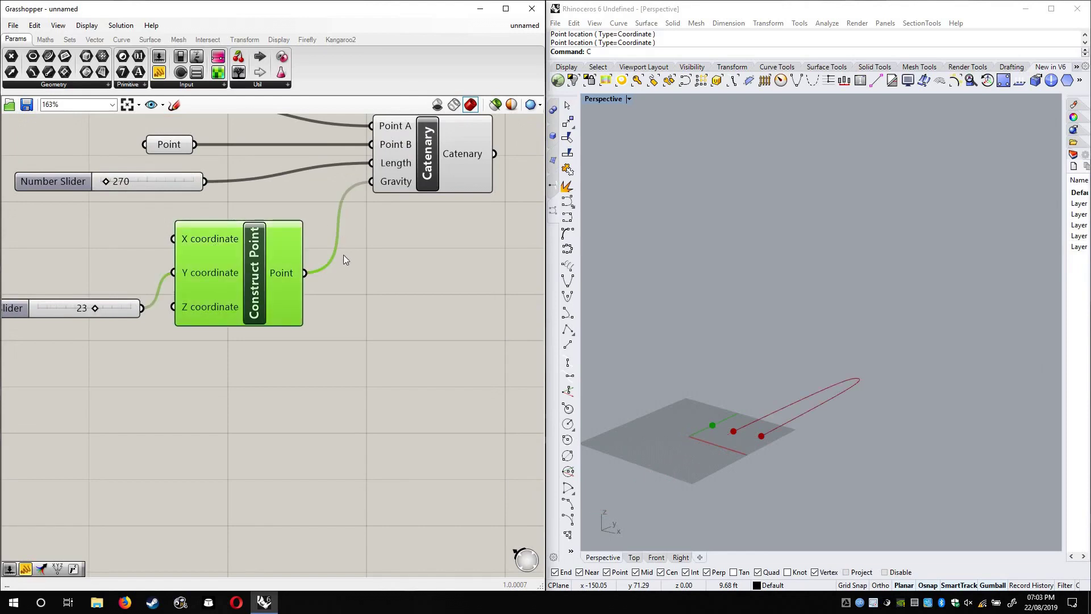
pyautogui.press('Delete')
# Select the Point parameter feeding Point A and move its point in the viewport to about X -61, Y 23
pyautogui.moveTo(161, 182); pyautogui.dragTo(184, 267, button='right')
pyautogui.click(200, 189)
pyautogui.moveTo(852, 443); pyautogui.dragTo(783, 469, button='right')
pyautogui.scroll(4, 783, 470)
pyautogui.moveTo(779, 422); pyautogui.dragTo(677, 386)
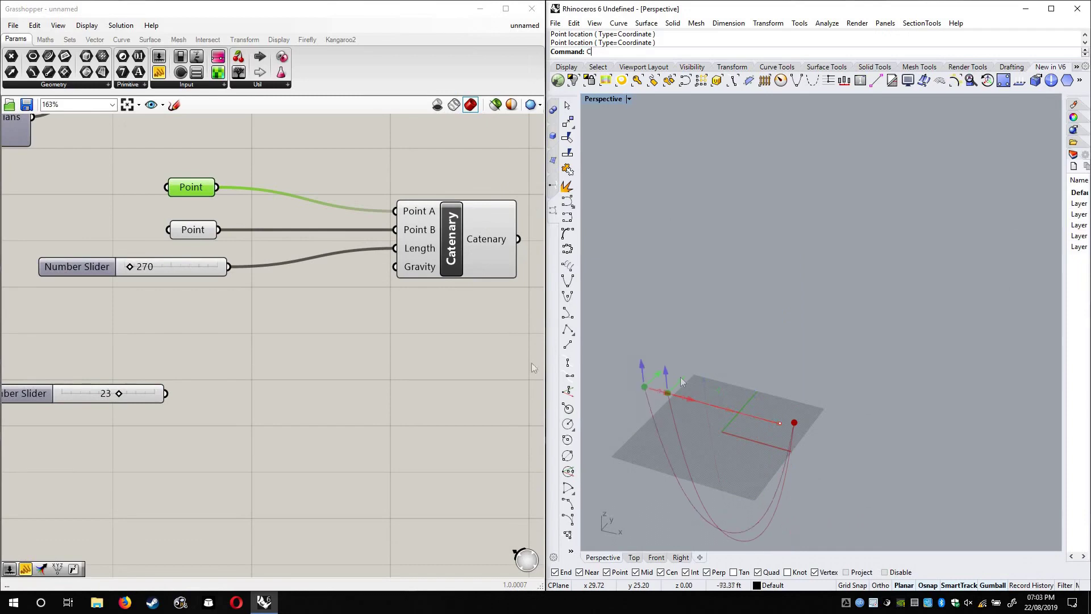
# Set the catenary's Length slider to 147 and move the disconnected slider closer to the Catenary component
pyautogui.moveTo(129, 266); pyautogui.dragTo(126, 266)
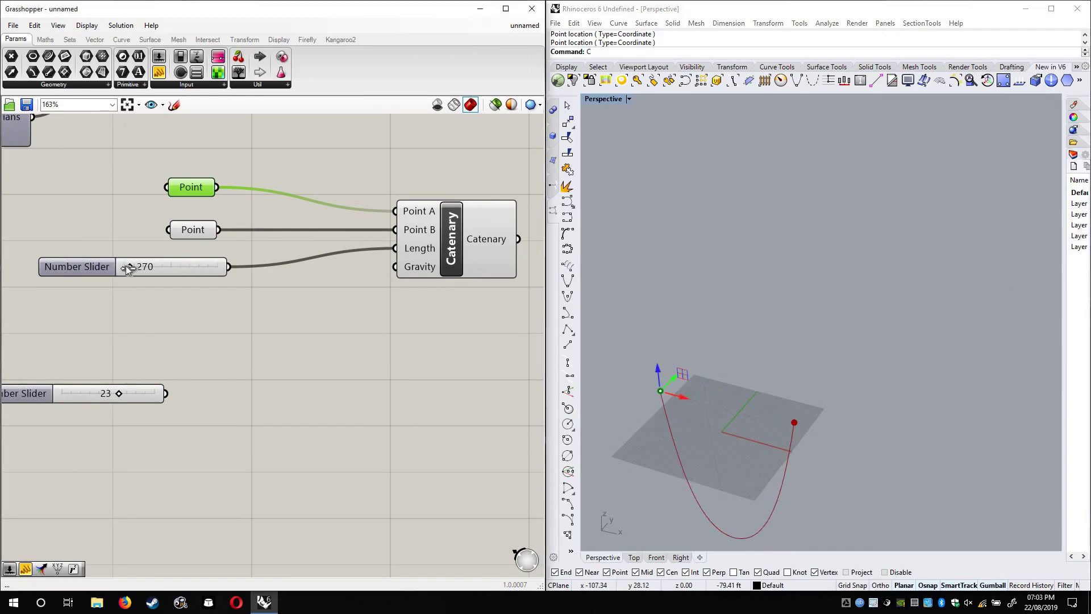
pyautogui.click(296, 361)
pyautogui.moveTo(272, 355); pyautogui.dragTo(294, 355, button='right')
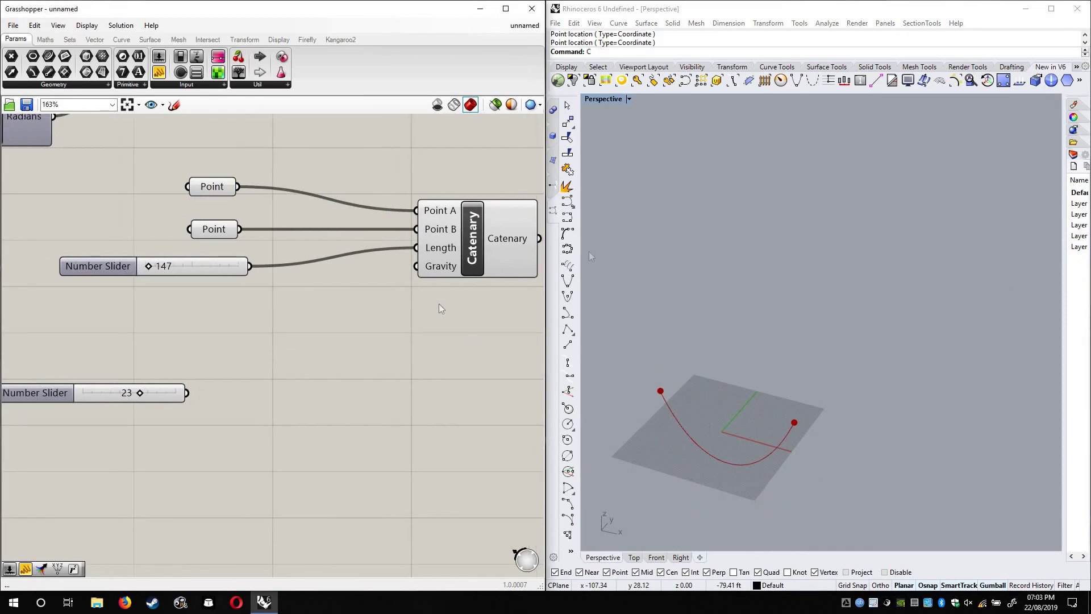
pyautogui.click(446, 267)
pyautogui.moveTo(177, 393); pyautogui.dragTo(258, 386)
# Examine the Catenary component's inputs and read the description of its Point A input
pyautogui.scroll(3, 461, 248)
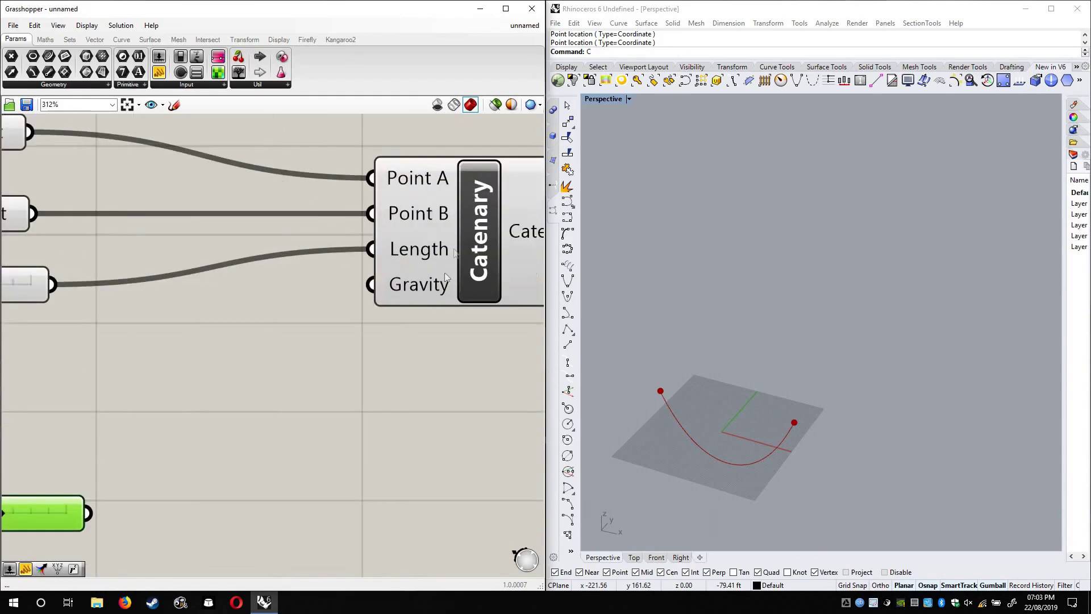
pyautogui.scroll(-2, 251, 350)
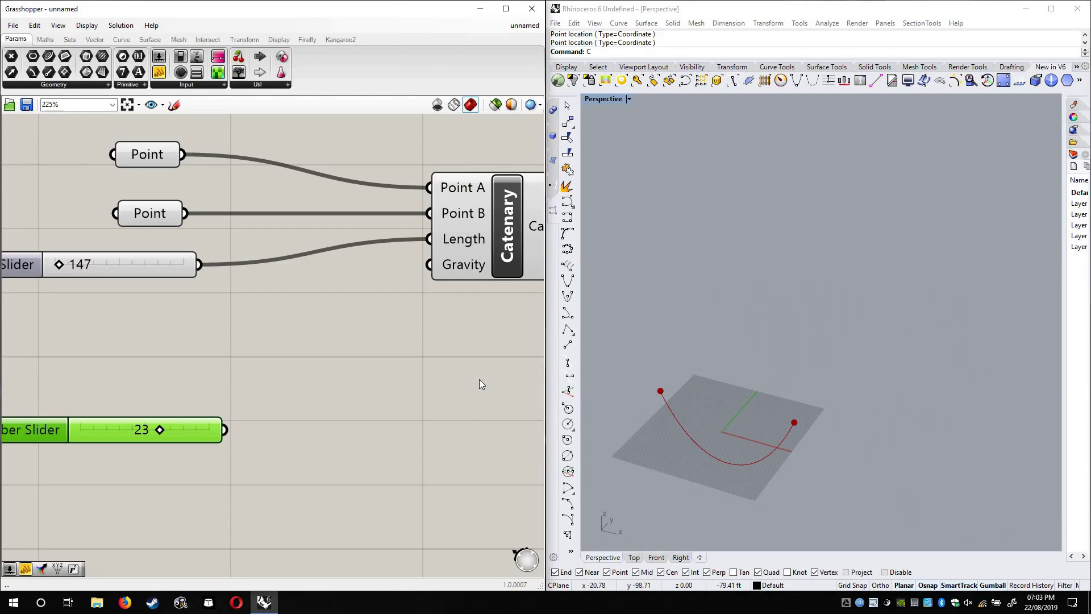
pyautogui.scroll(3, 479, 170)
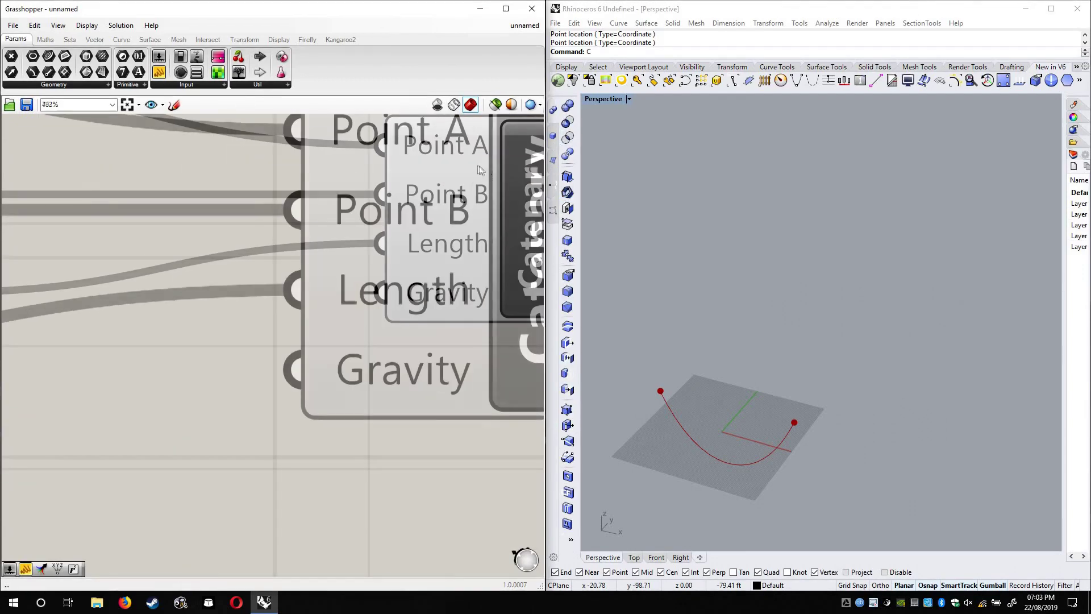
pyautogui.scroll(3, 479, 169)
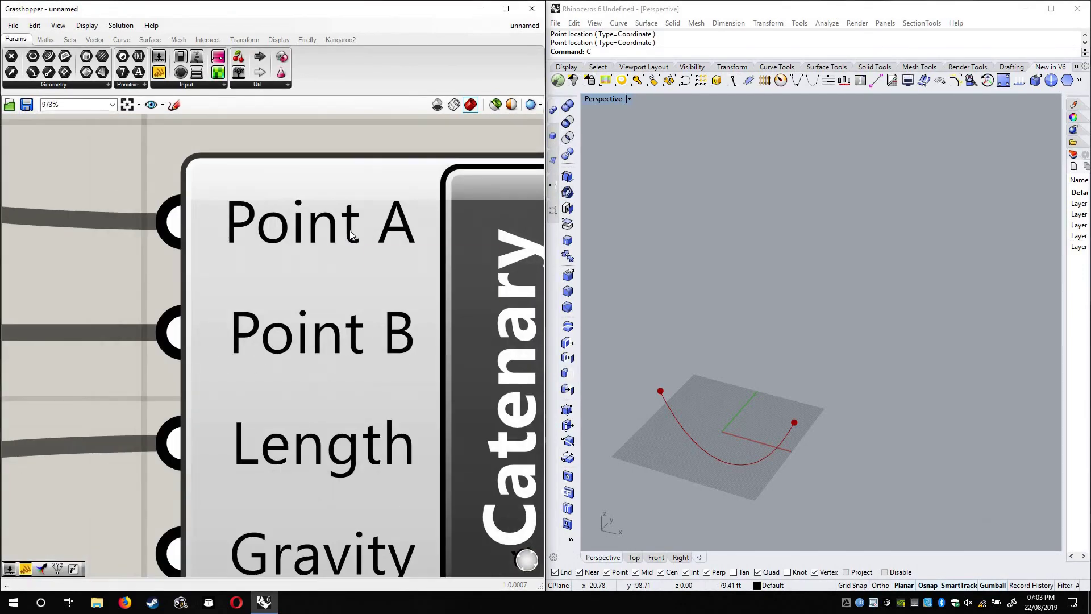
pyautogui.moveTo(350, 235)
pyautogui.scroll(-6, 350, 231)
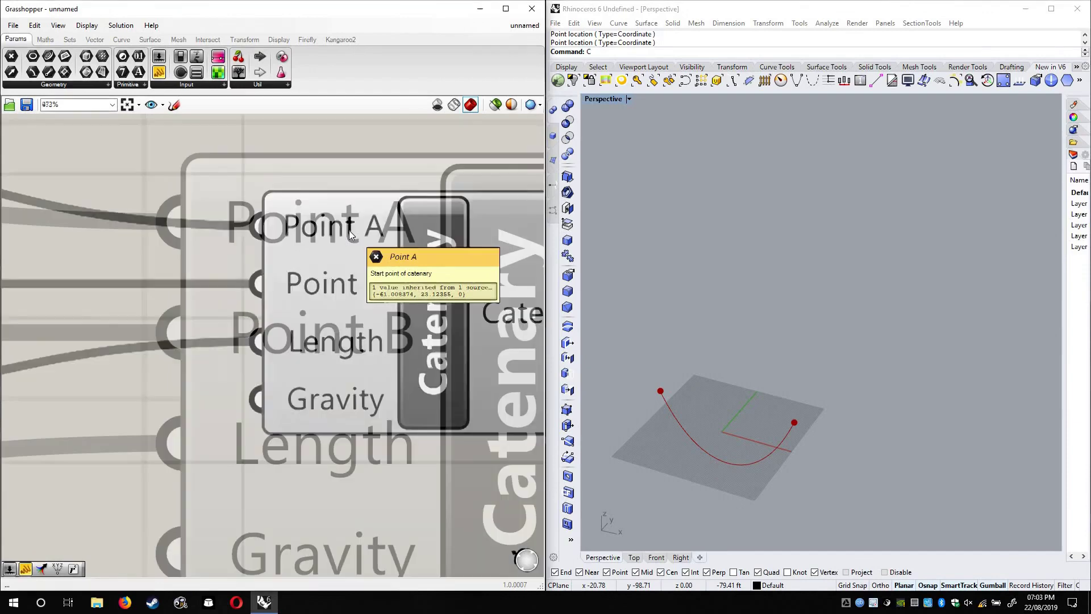
pyautogui.scroll(2, 301, 257)
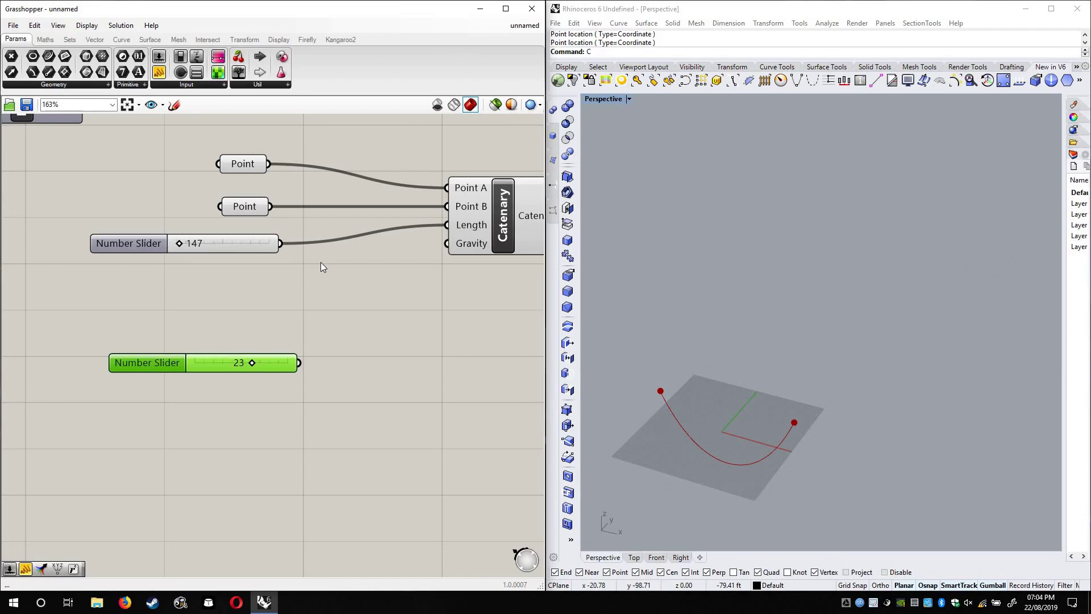
# Turn off the preview of the Catenary component so its curve is hidden in the viewport
pyautogui.scroll(-4, 391, 352)
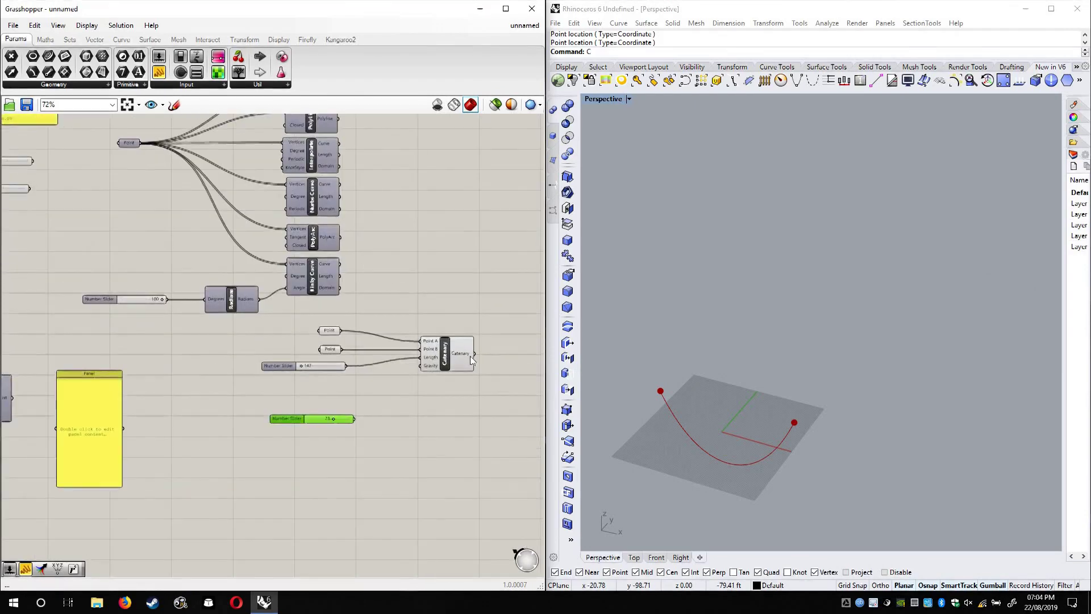
pyautogui.scroll(3, 466, 324)
pyautogui.moveTo(106, 441); pyautogui.dragTo(502, 319)
pyautogui.rightClick(453, 396)
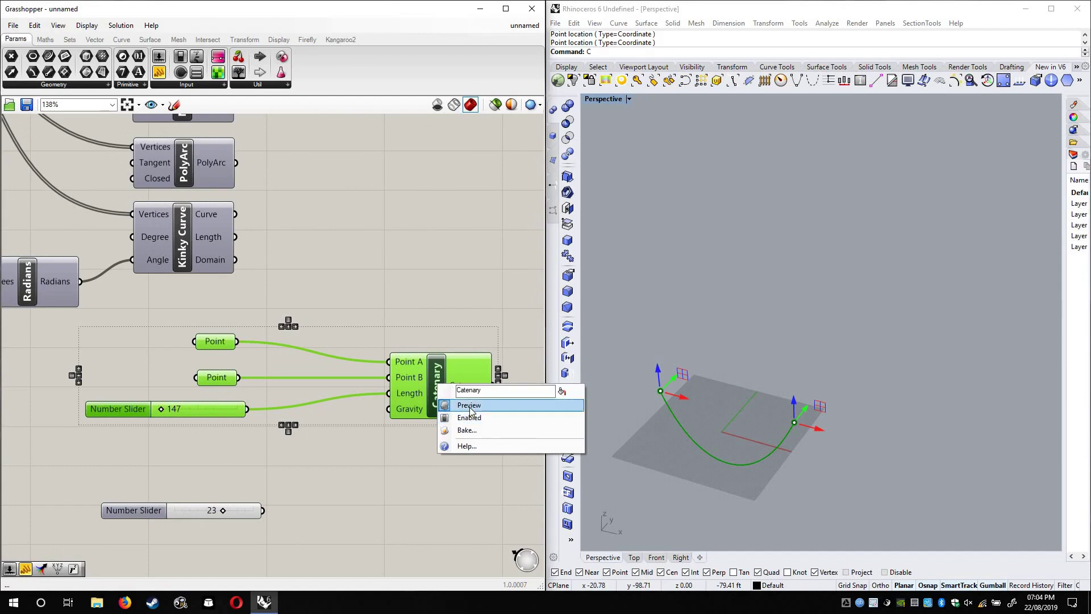
pyautogui.click(469, 405)
pyautogui.click(465, 462)
pyautogui.moveTo(468, 463); pyautogui.dragTo(166, 312)
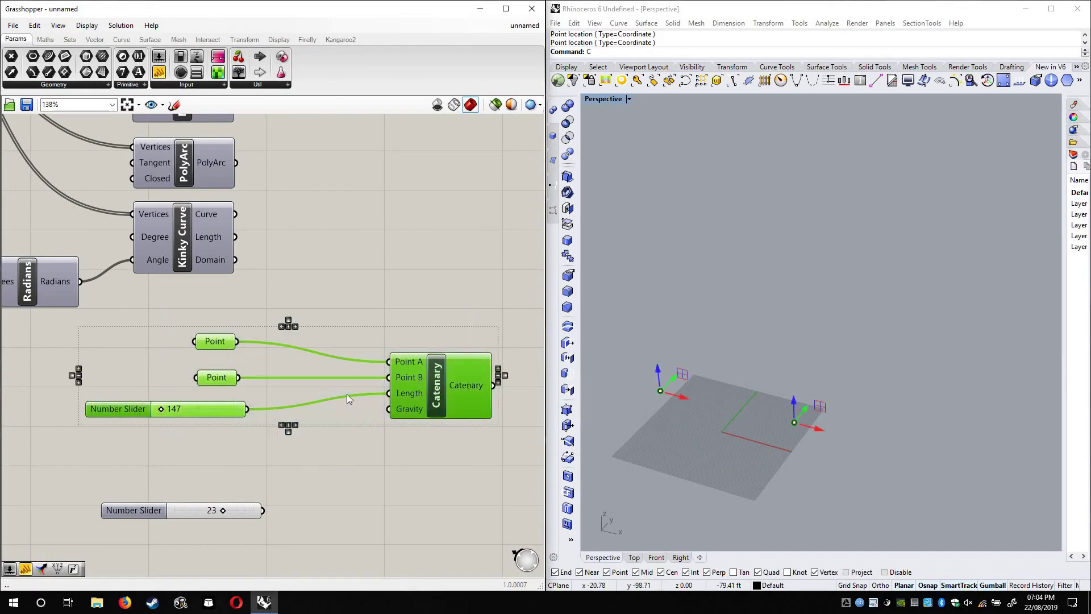
pyautogui.moveTo(432, 389); pyautogui.dragTo(214, 401)
pyautogui.click(270, 296)
# Go to the Point parameter feeding the spline components and switch the Rhino viewport to Top near the origin
pyautogui.moveTo(270, 295); pyautogui.dragTo(411, 388, button='right')
pyautogui.moveTo(94, 226); pyautogui.dragTo(176, 355, button='right')
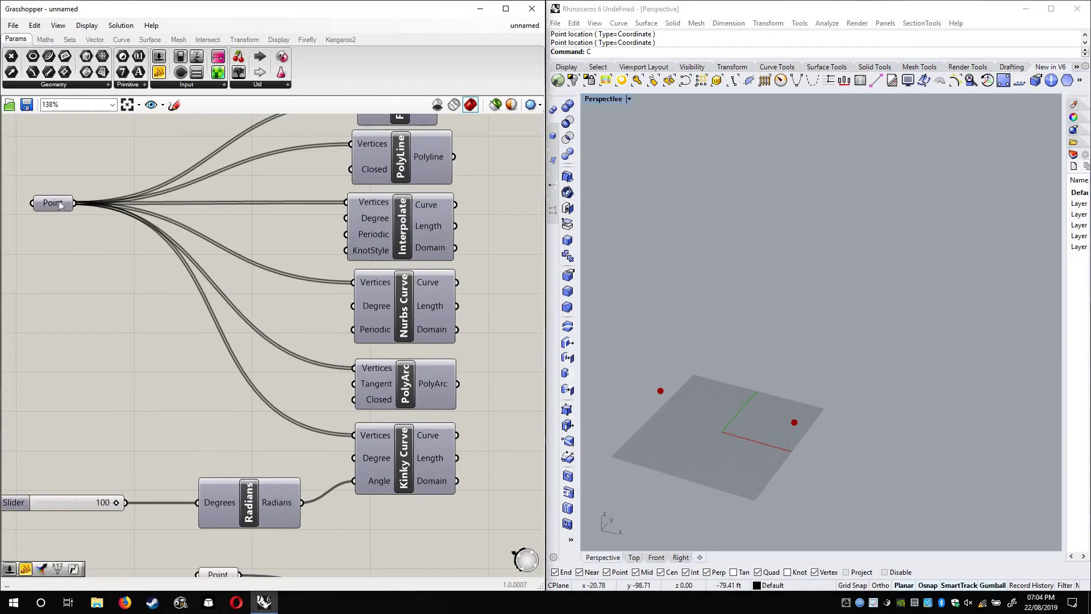
pyautogui.rightClick(58, 202)
pyautogui.click(295, 250)
pyautogui.moveTo(454, 303); pyautogui.dragTo(218, 257, button='right')
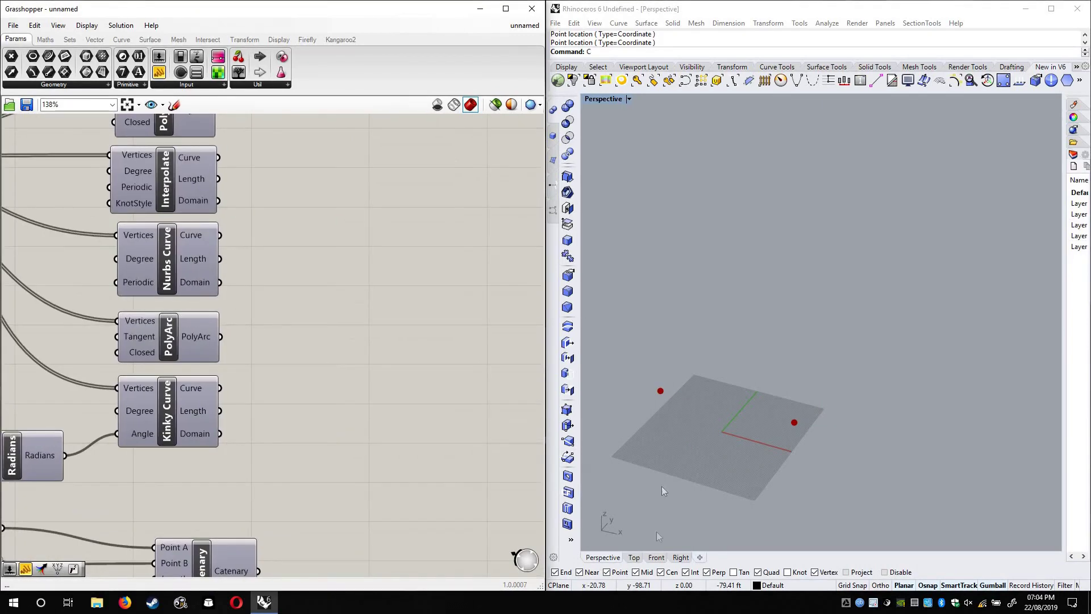
pyautogui.click(634, 558)
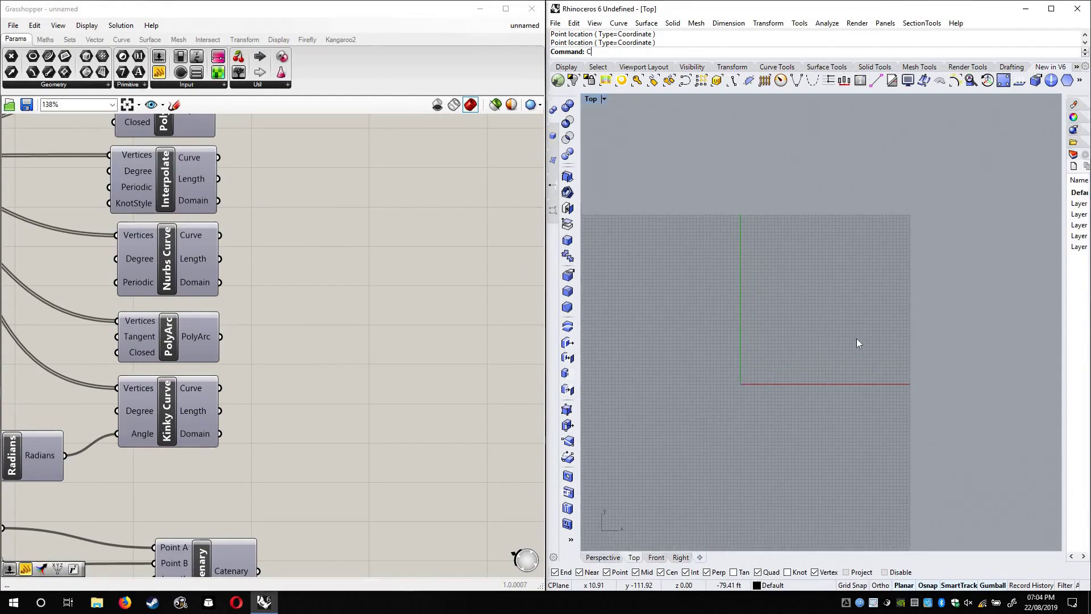
pyautogui.moveTo(838, 363); pyautogui.dragTo(720, 432, button='right')
pyautogui.scroll(4, 721, 432)
# Turn on the previews of the Fit Line component and the Point parameter that feeds it
pyautogui.moveTo(346, 280); pyautogui.dragTo(319, 315, button='right')
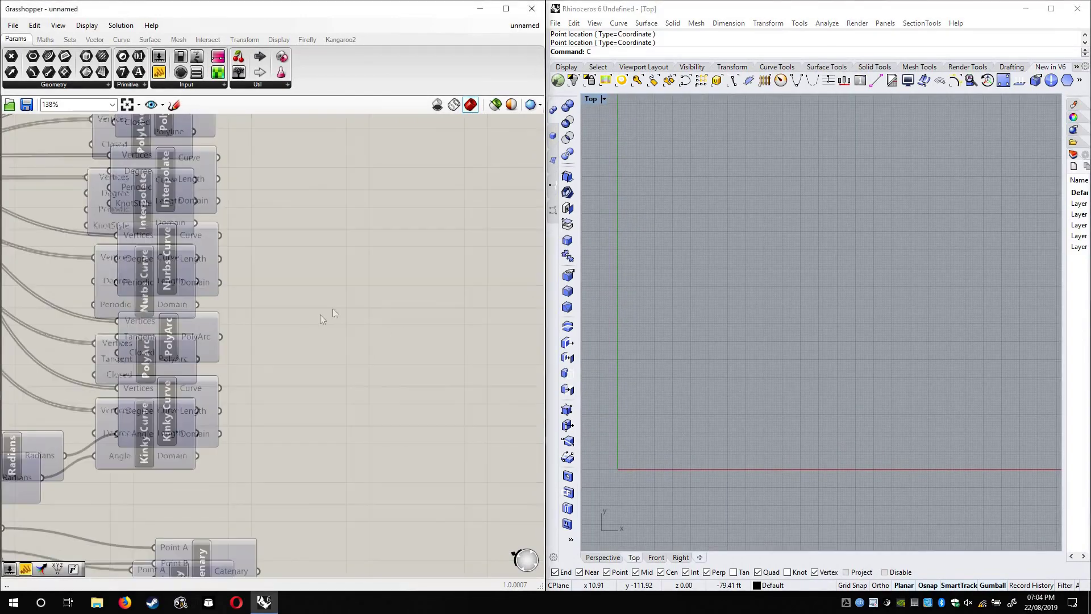
pyautogui.scroll(-3, 319, 315)
pyautogui.scroll(3, 340, 211)
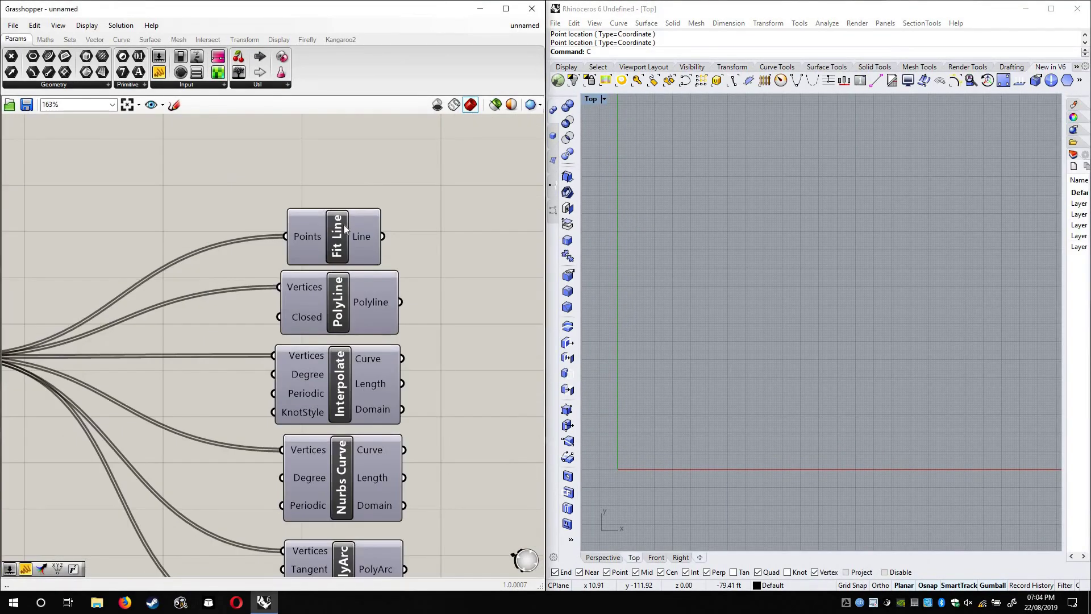
pyautogui.rightClick(343, 226)
pyautogui.click(359, 244)
pyautogui.moveTo(261, 255); pyautogui.dragTo(428, 157, button='right')
pyautogui.rightClick(103, 255)
pyautogui.click(125, 277)
# Try to bring the previewed points into view with Zoom, using the All and Extents options
pyautogui.click(735, 299)
pyautogui.scroll(-15, 736, 299)
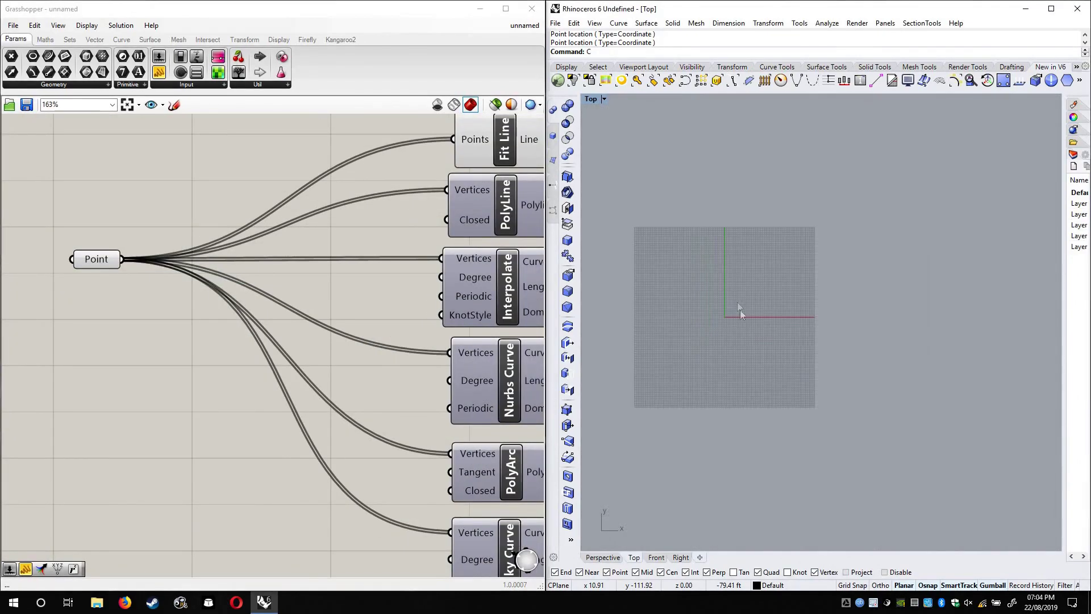
pyautogui.scroll(-2, 740, 309)
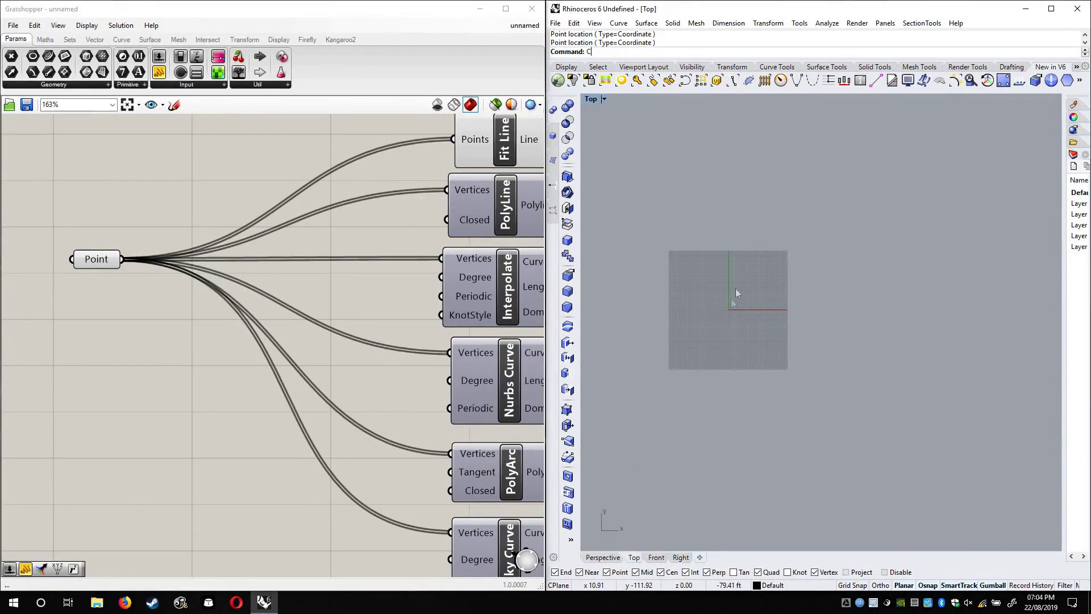
pyautogui.scroll(20, 731, 319)
pyautogui.scroll(-20, 730, 319)
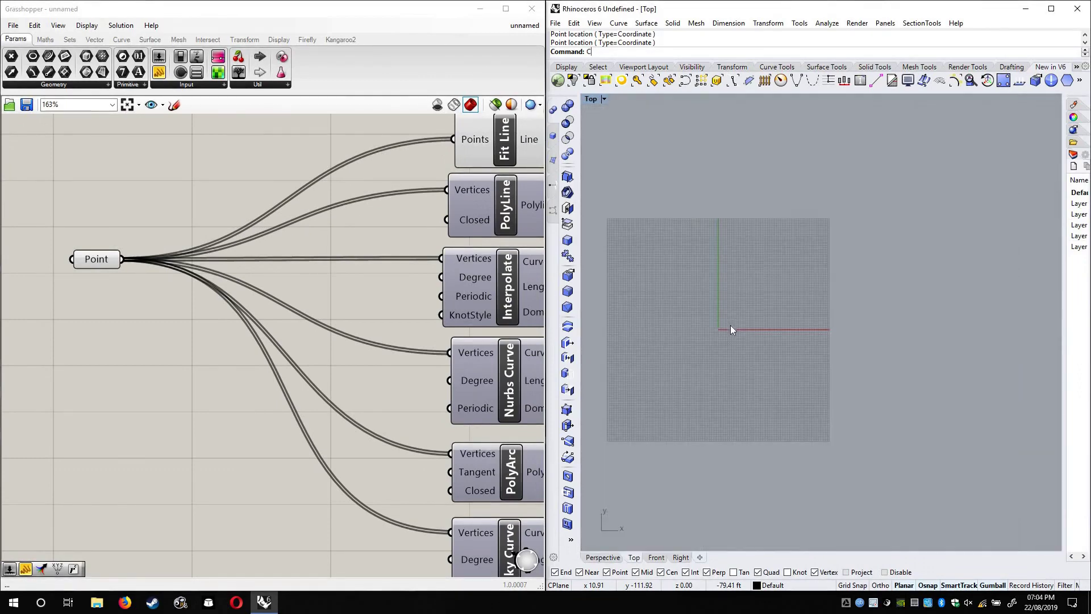
pyautogui.write('Cz')
pyautogui.press('Return')
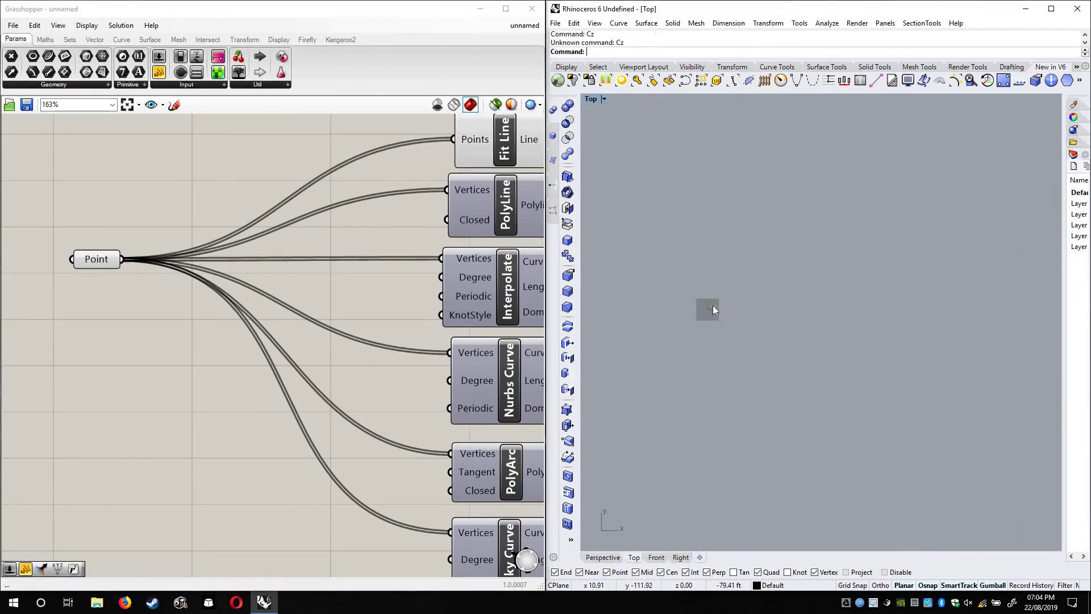
pyautogui.write('z')
pyautogui.press('Return')
pyautogui.write('a')
pyautogui.press('Return')
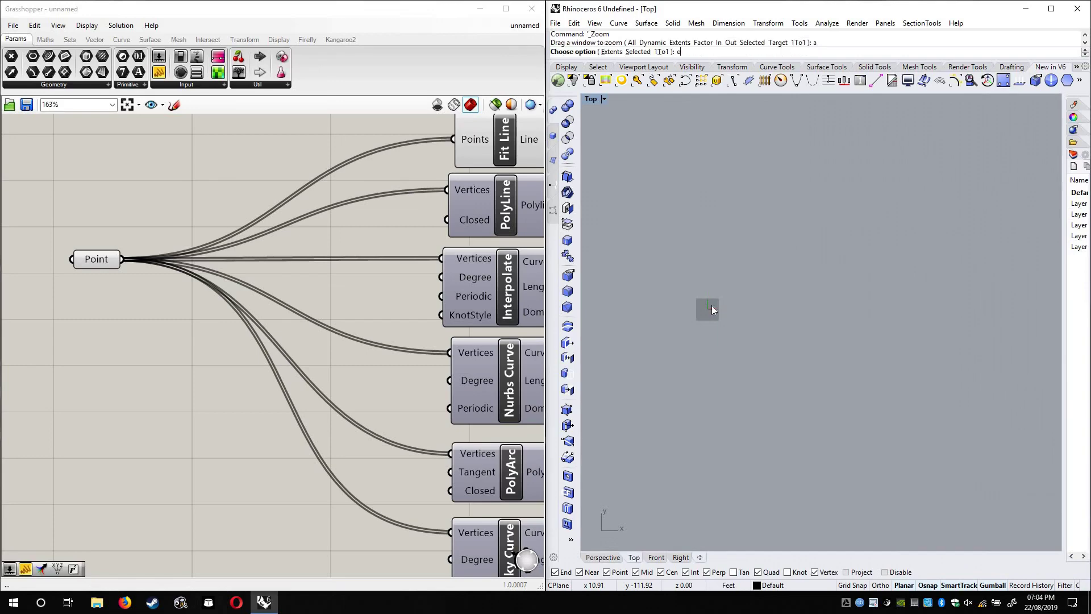
pyautogui.write('e')
pyautogui.press('Return')
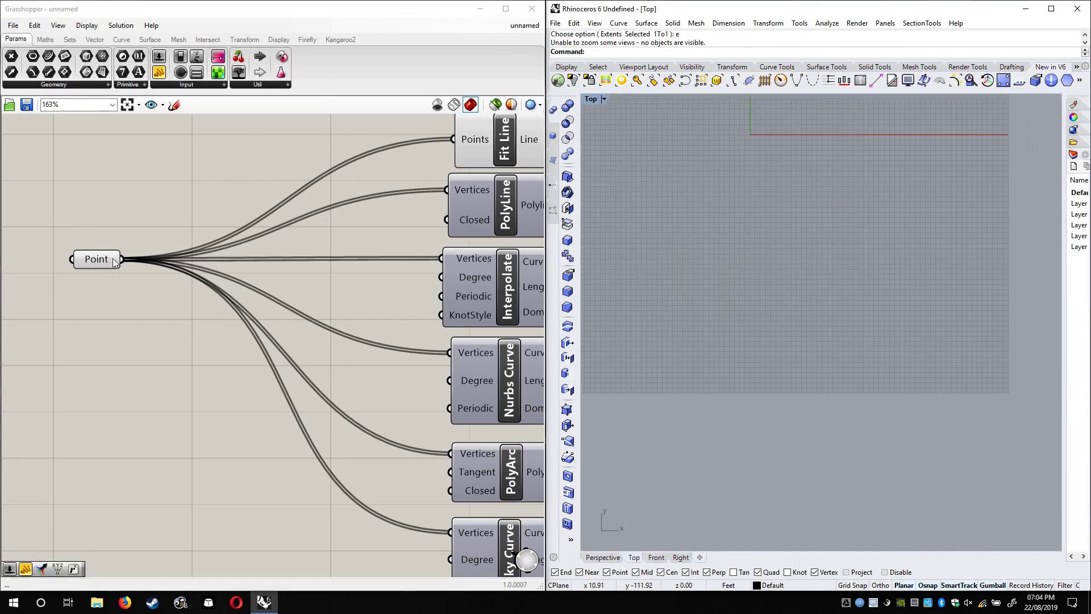
# Select the Point parameter feeding the curve components and view its points in the Top viewport
pyautogui.click(97, 260)
pyautogui.scroll(-6, 813, 214)
pyautogui.click(658, 557)
pyautogui.click(630, 557)
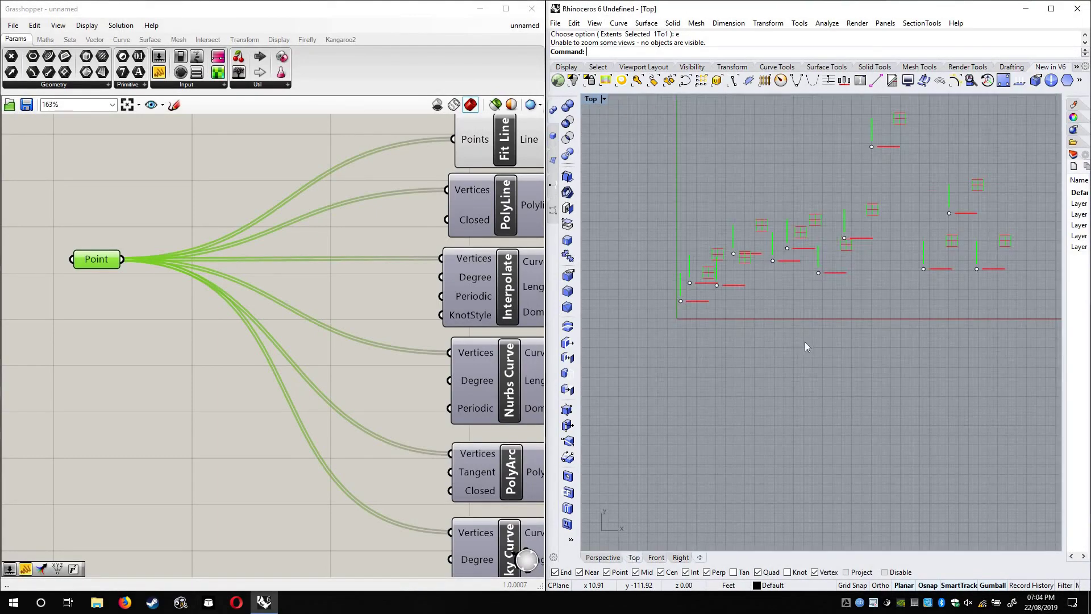
pyautogui.moveTo(772, 382); pyautogui.dragTo(742, 427, button='right')
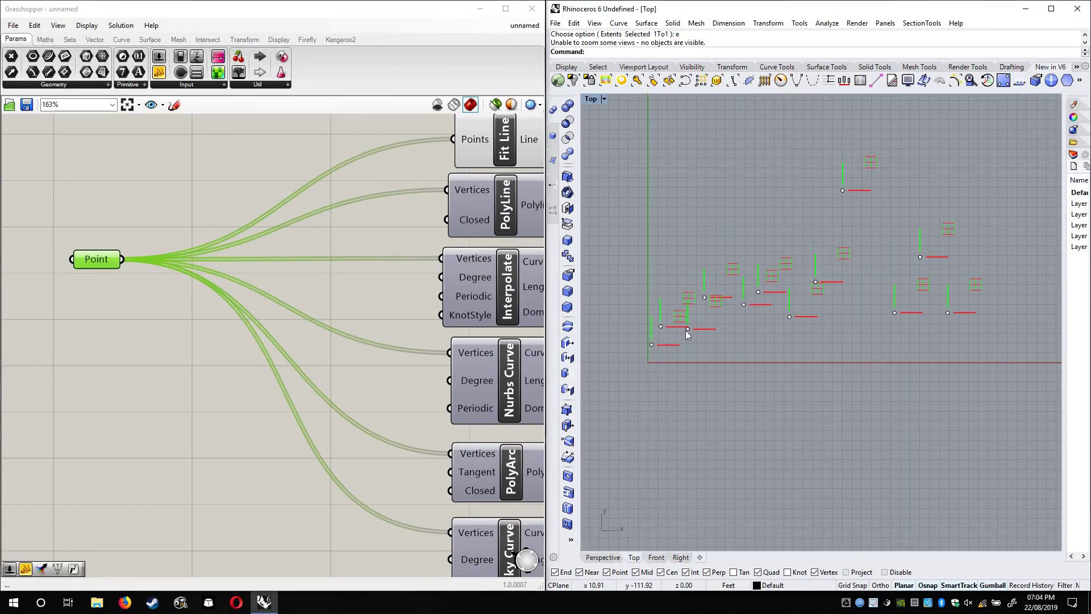
# Deselect the Point parameter and turn on the preview of the PolyLine component
pyautogui.click(361, 278)
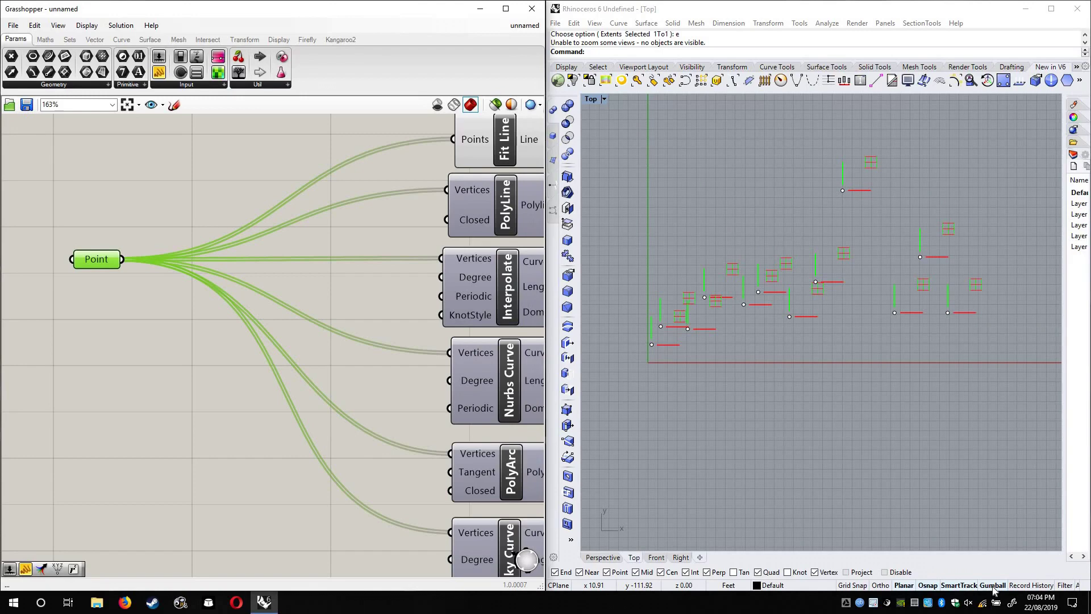
pyautogui.click(380, 292)
pyautogui.scroll(-2, 396, 167)
pyautogui.click(396, 165)
pyautogui.click(410, 215)
pyautogui.rightClick(408, 212)
pyautogui.click(455, 237)
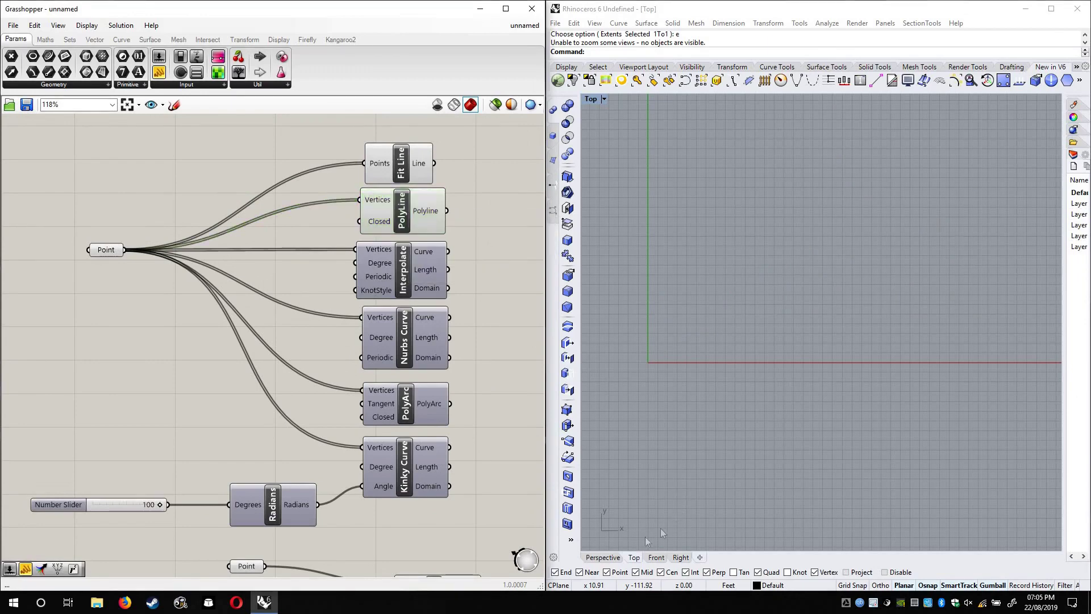
# Examine the fit line and polyline through the points in the Perspective, Front and Right viewports
pyautogui.click(602, 557)
pyautogui.moveTo(956, 236); pyautogui.dragTo(956, 368, button='right')
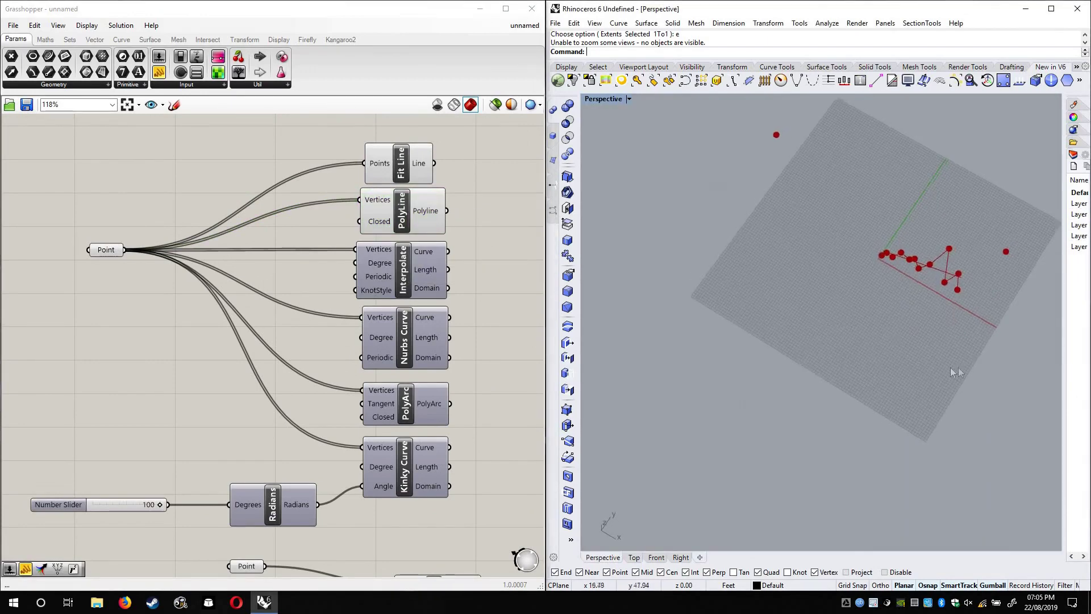
pyautogui.scroll(10, 909, 294)
pyautogui.keyDown('shift'); pyautogui.moveTo(909, 293); pyautogui.dragTo(755, 524, button='right'); pyautogui.keyUp('shift')
pyautogui.click(655, 557)
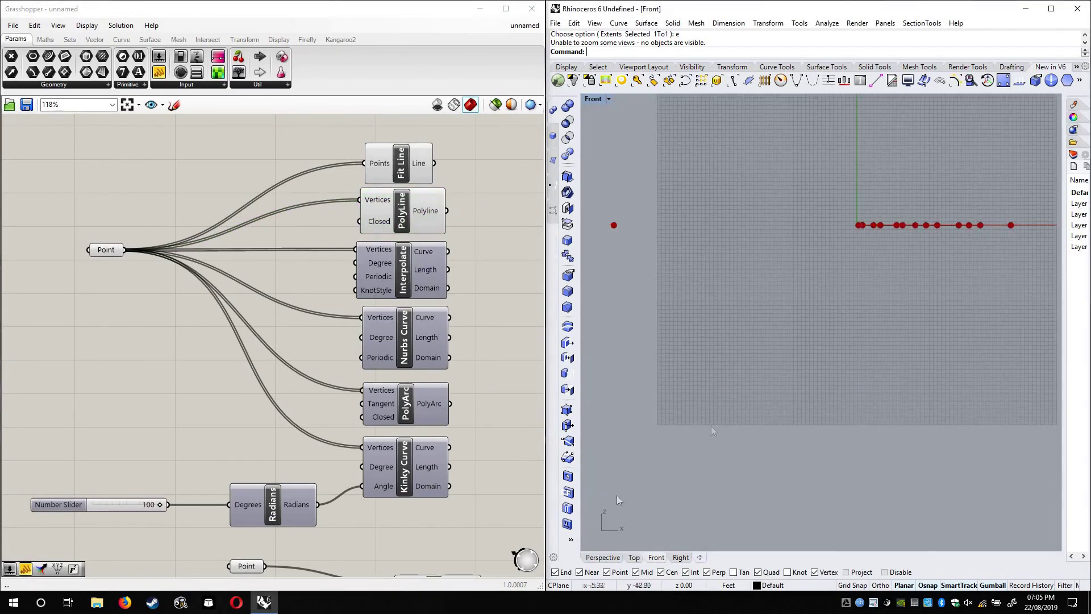
pyautogui.moveTo(710, 426); pyautogui.dragTo(607, 475, button='right')
pyautogui.click(686, 557)
pyautogui.click(612, 560)
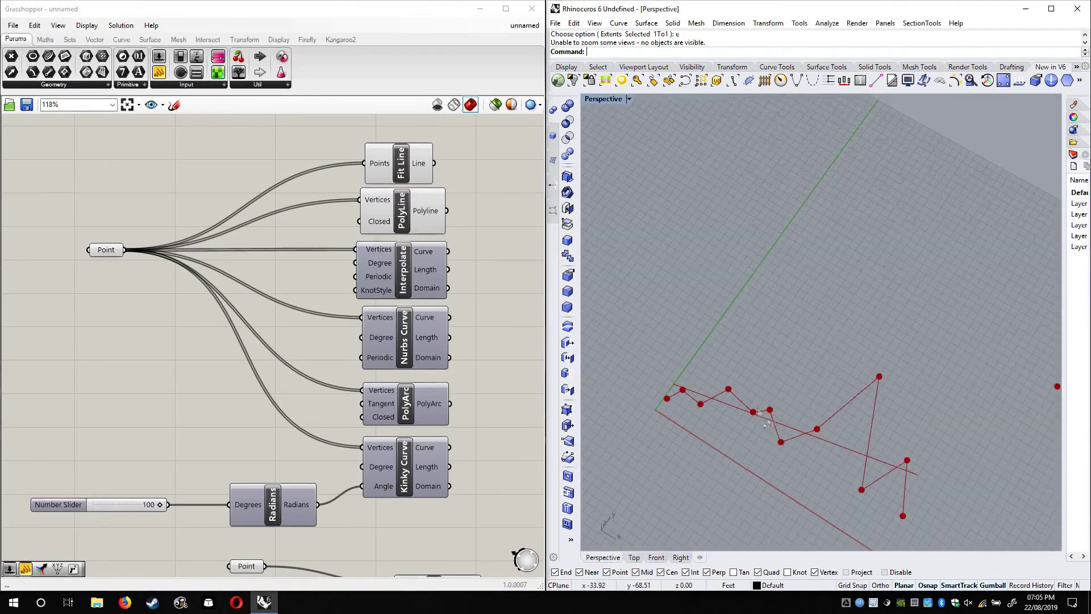
pyautogui.moveTo(644, 519); pyautogui.dragTo(676, 520, button='right')
# Set the Top viewport's display mode to Shaded and reset its view to Top
pyautogui.hotkey('ctrl', 'F1')
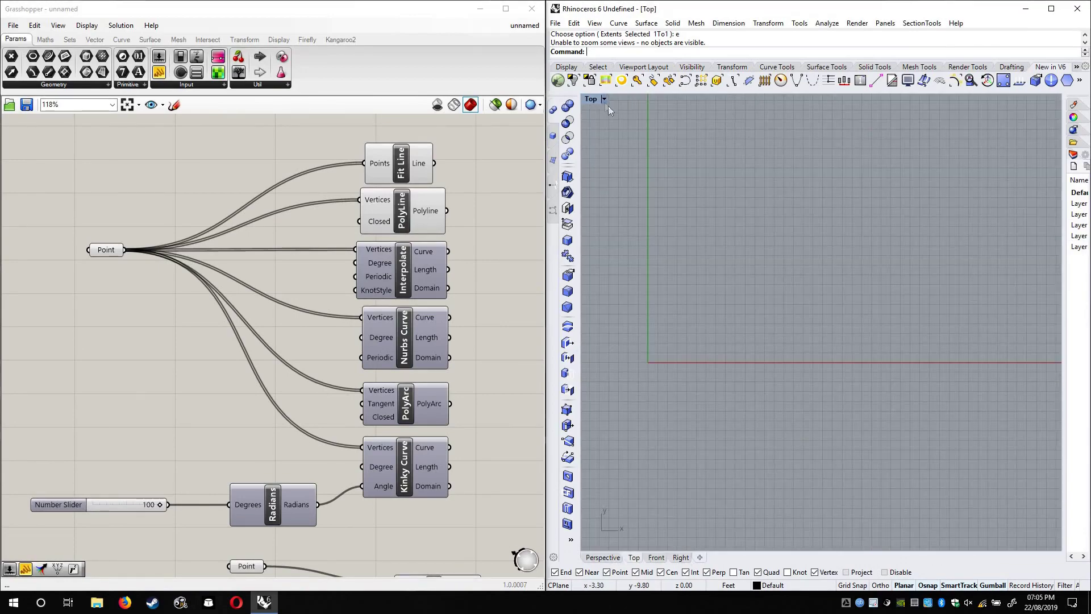
pyautogui.click(604, 100)
pyautogui.click(611, 141)
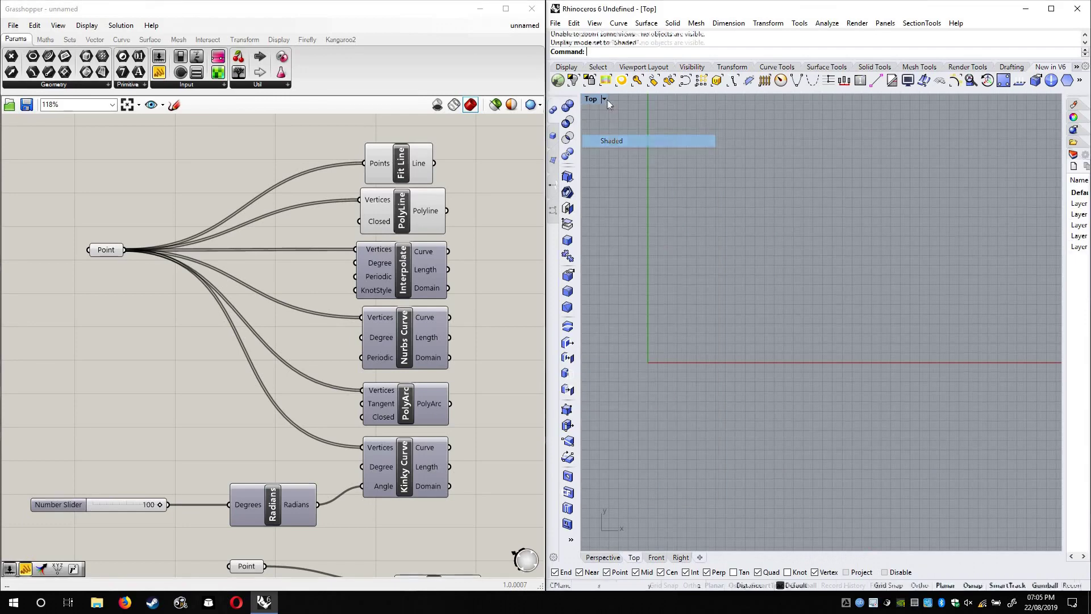
pyautogui.click(592, 98)
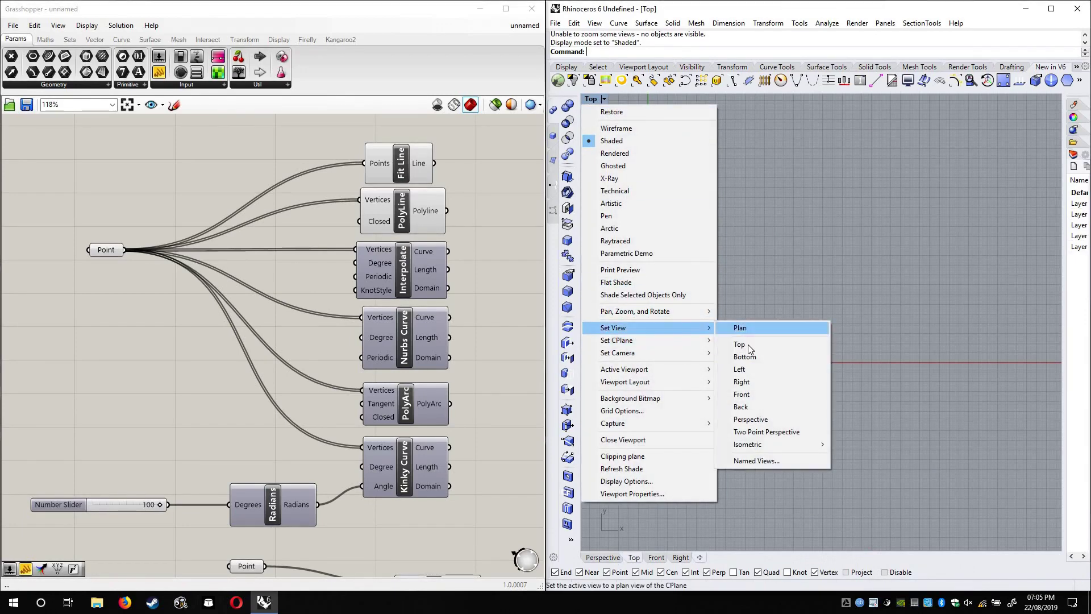
pyautogui.click(748, 344)
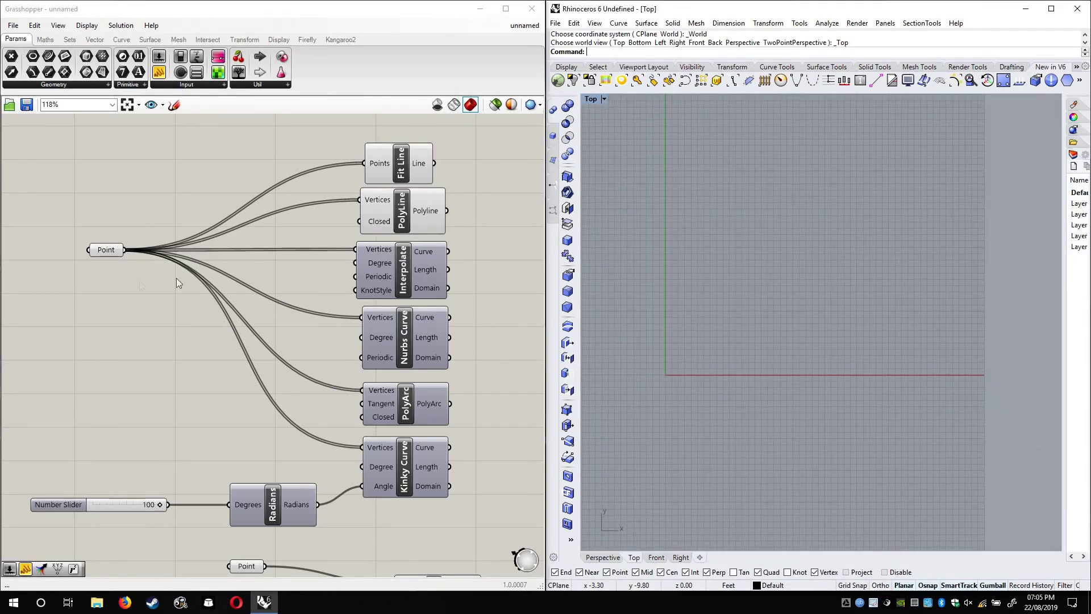
pyautogui.moveTo(750, 390); pyautogui.dragTo(773, 352, button='right')
# Turn off the preview of the PolyLine component, leaving the Fit Line preview on
pyautogui.click(410, 218)
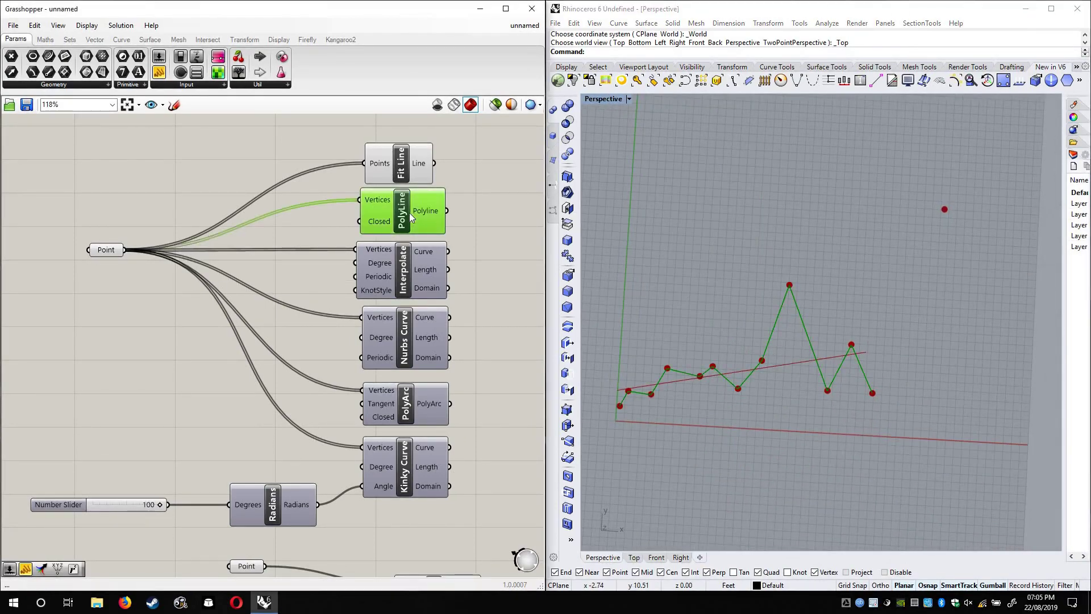
pyautogui.rightClick(412, 215)
pyautogui.click(440, 235)
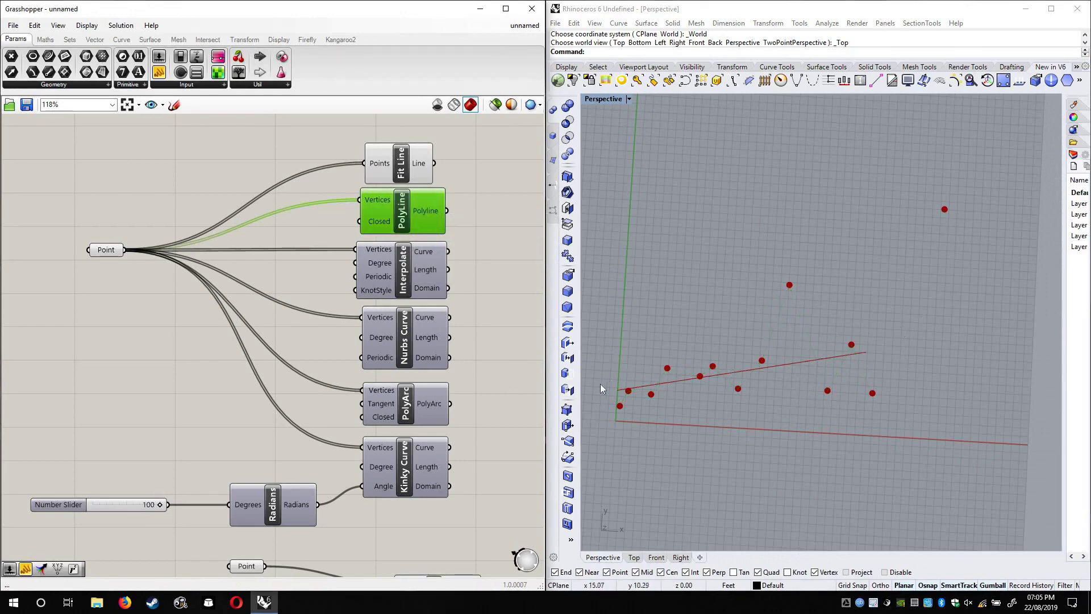
pyautogui.click(466, 349)
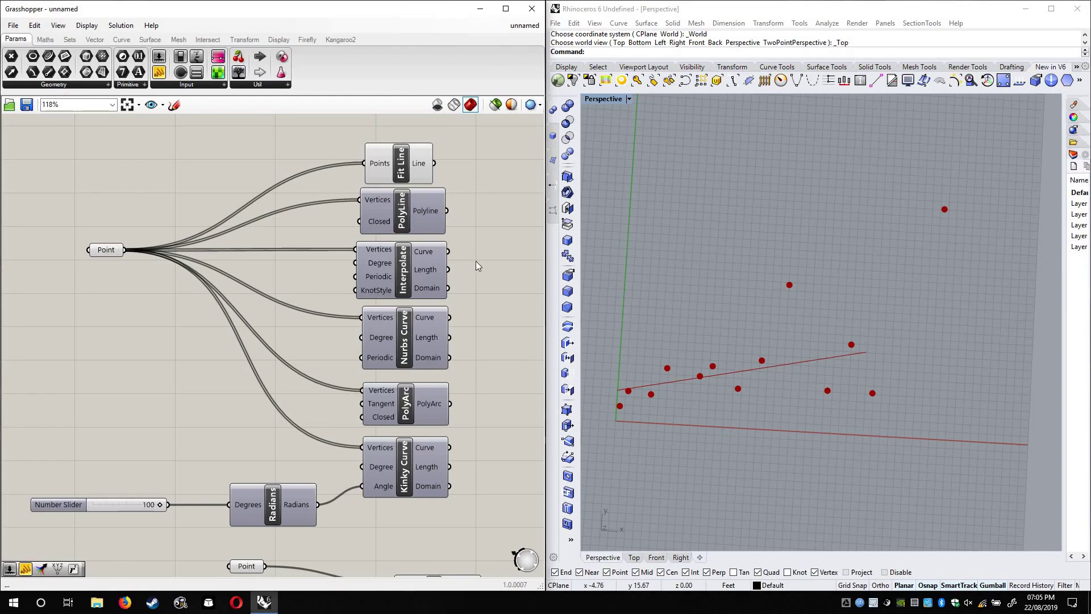
# Place a Circle component from the curve primitives on an empty canvas area and delete it
pyautogui.scroll(-3, 426, 292)
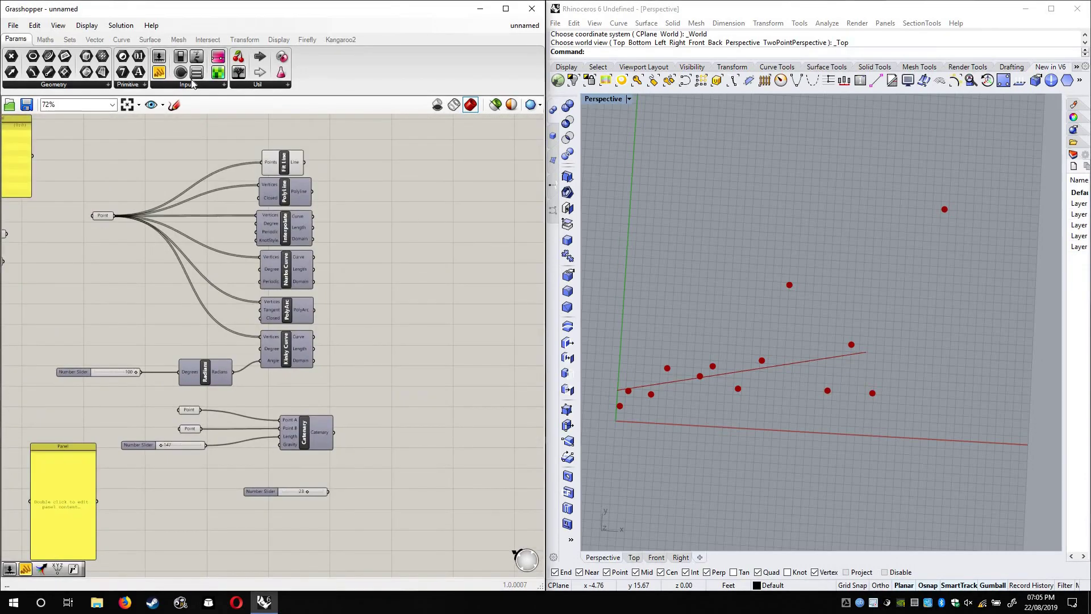
pyautogui.click(190, 84)
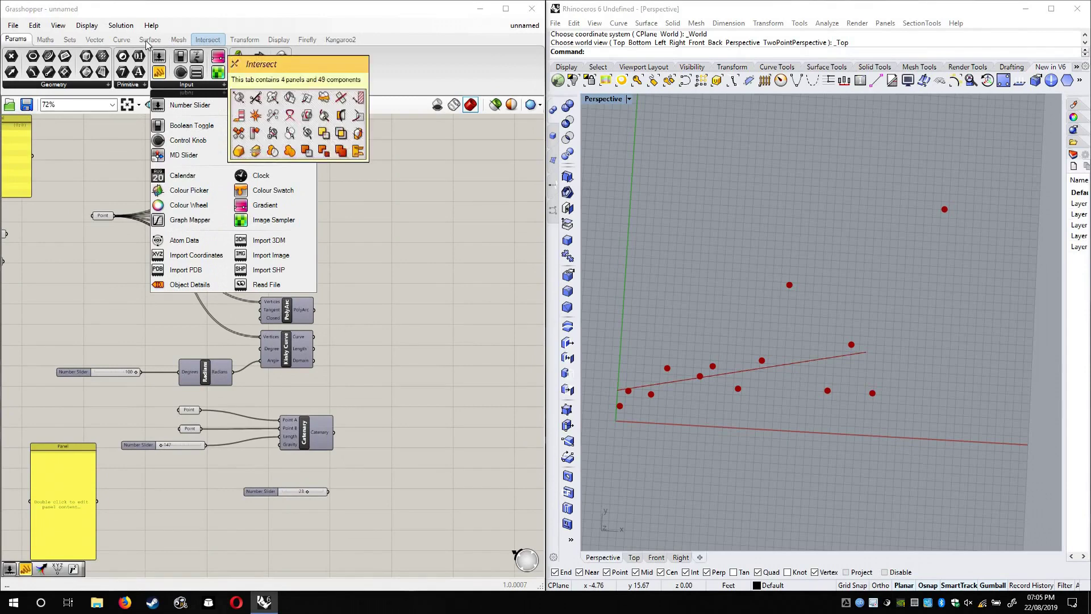
pyautogui.click(122, 40)
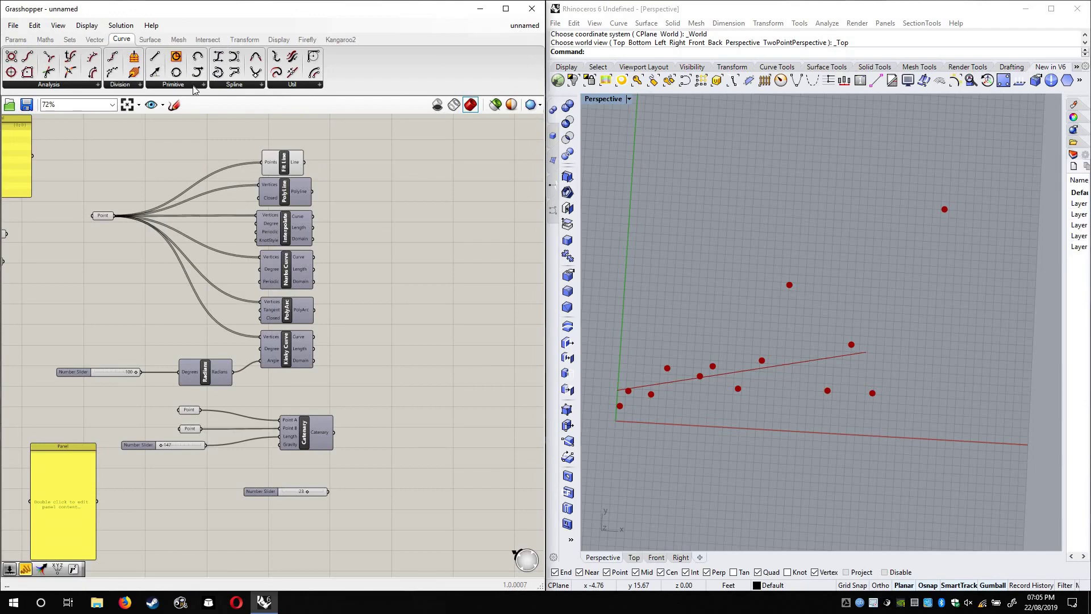
pyautogui.click(193, 85)
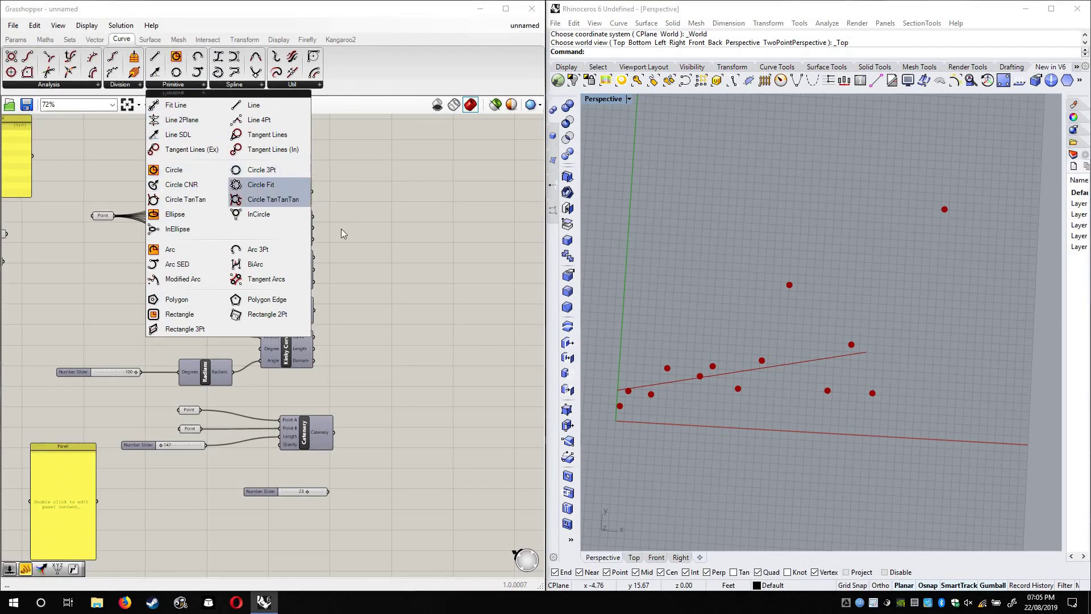
pyautogui.click(194, 184)
pyautogui.click(497, 221)
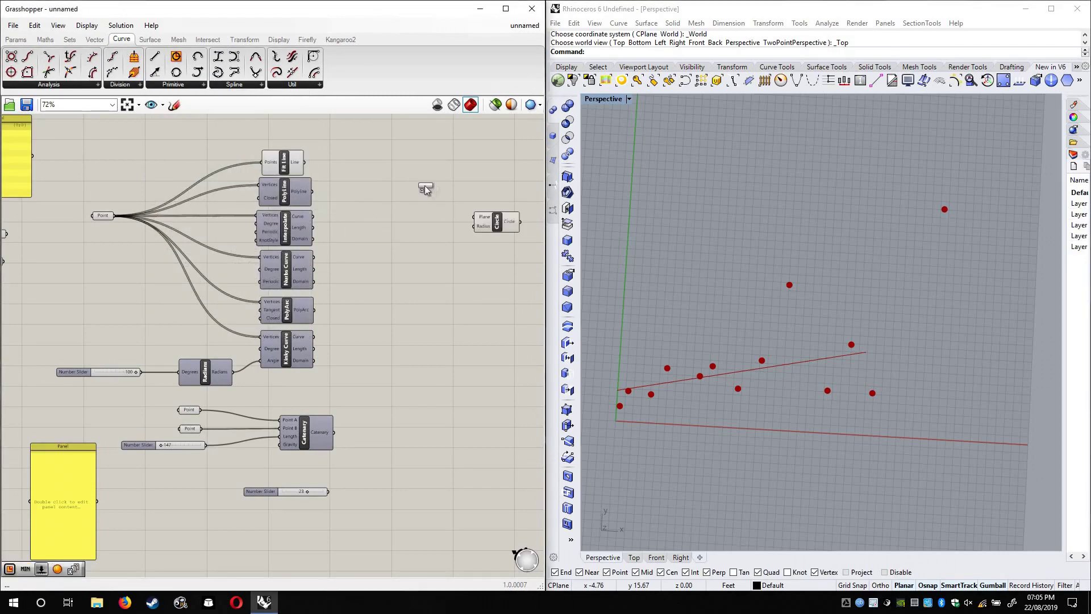
pyautogui.scroll(5, 497, 224)
pyautogui.moveTo(526, 222); pyautogui.dragTo(269, 183, button='right')
pyautogui.click(269, 183)
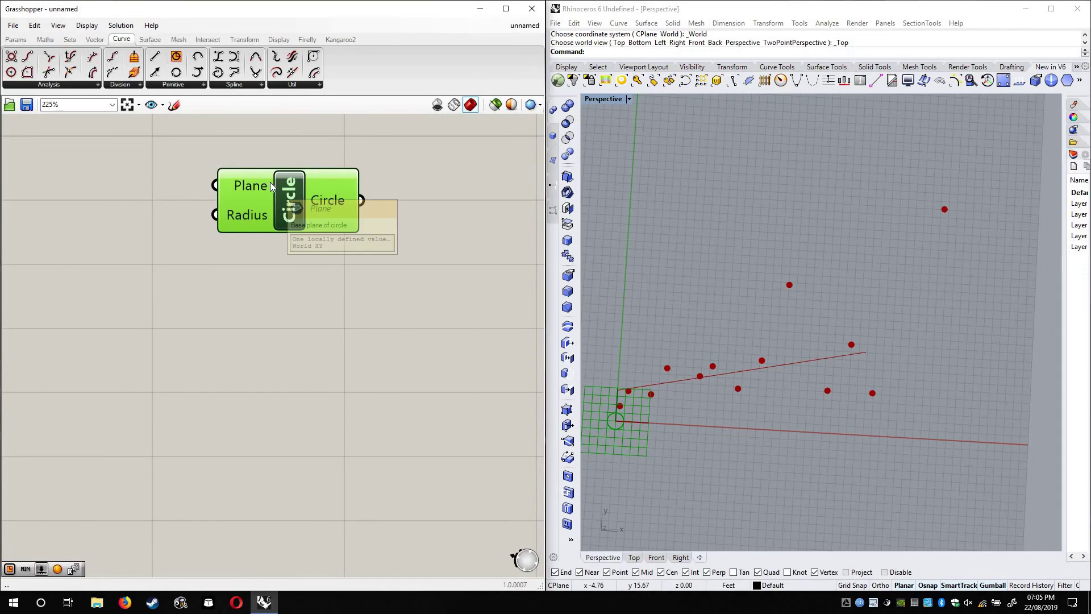
pyautogui.press('Delete')
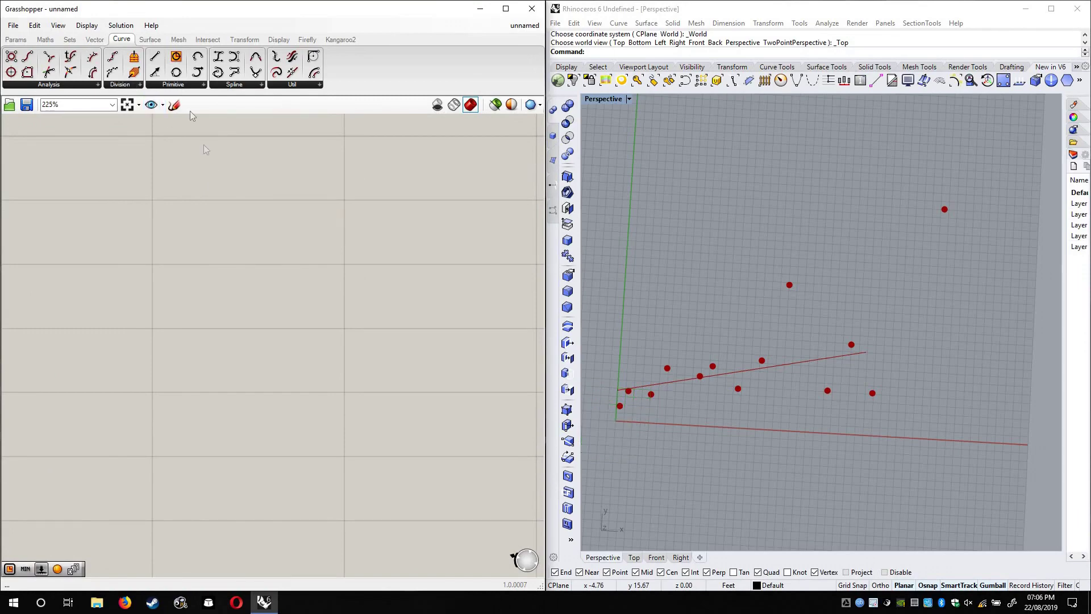
# Place a Circle 3Pt component from the curve primitives on the empty canvas area
pyautogui.click(180, 85)
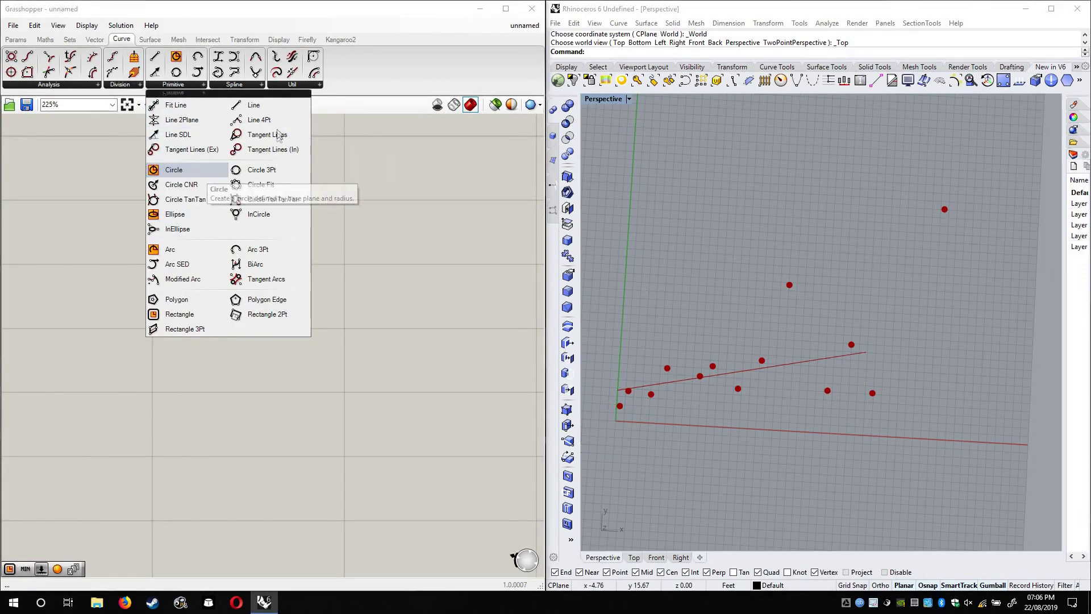
pyautogui.moveTo(264, 169); pyautogui.dragTo(370, 214)
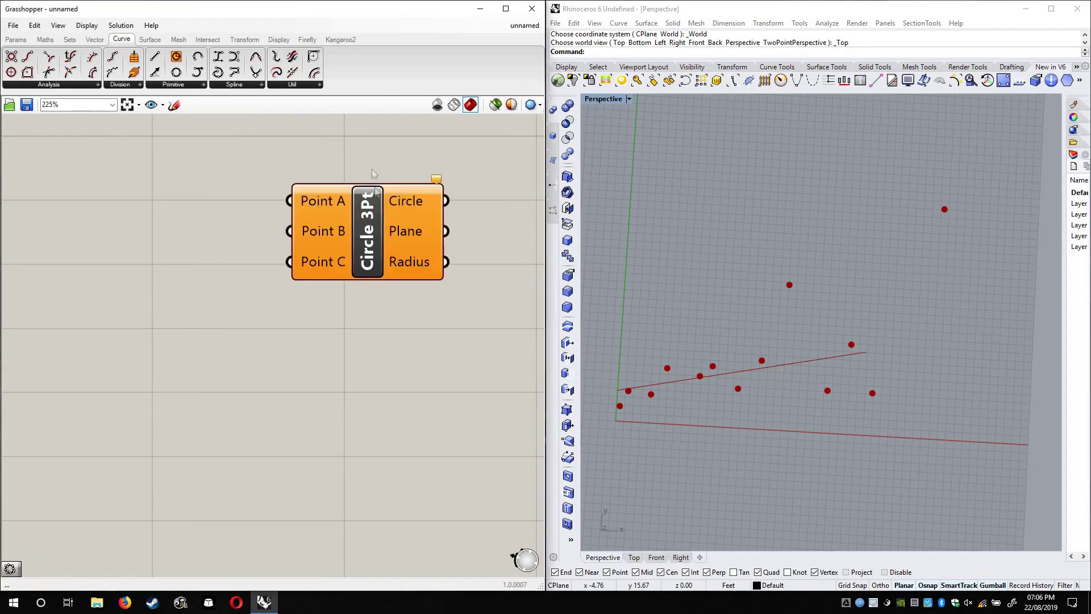
pyautogui.scroll(2, 351, 208)
pyautogui.rightClick(297, 192)
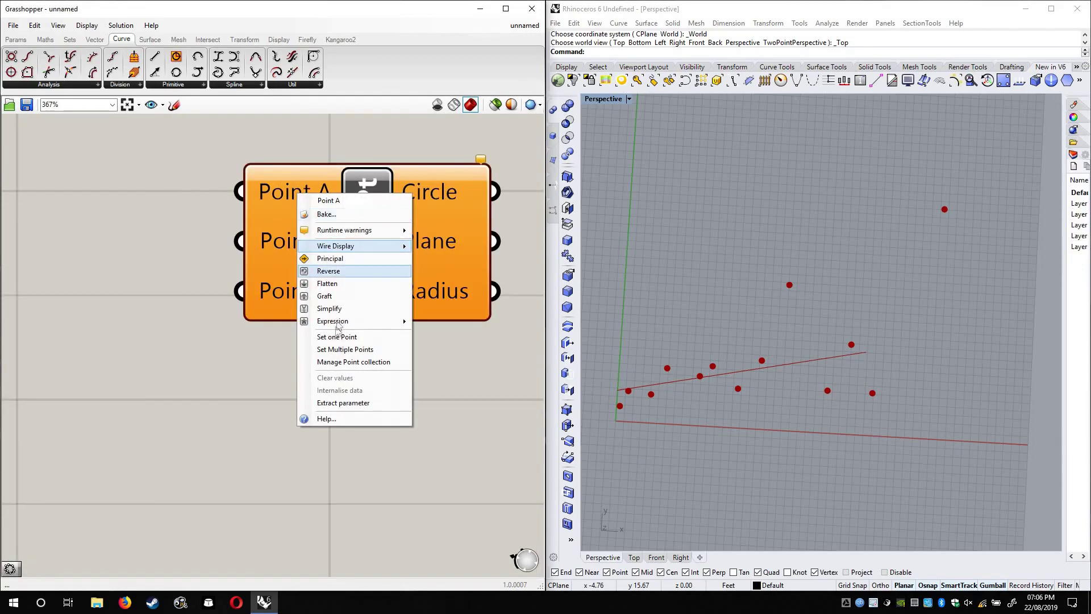
pyautogui.click(269, 373)
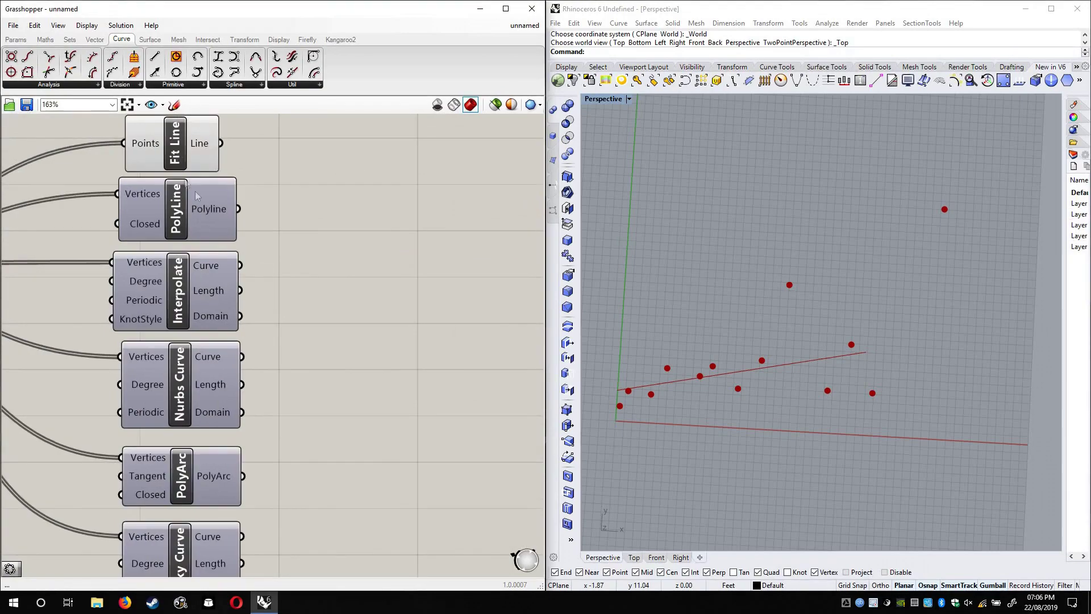
# Turn off the previews of the Fit Line component and of the Point parameter that feeds the curve components
pyautogui.rightClick(188, 151)
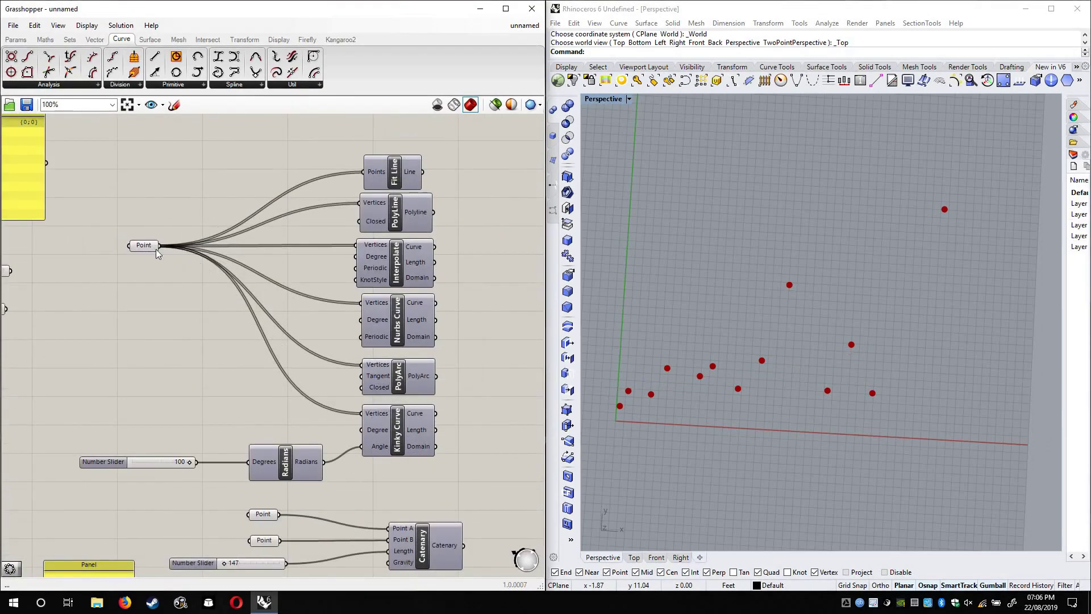
pyautogui.rightClick(156, 249)
pyautogui.click(207, 266)
pyautogui.moveTo(529, 276); pyautogui.dragTo(179, 230, button='right')
pyautogui.moveTo(347, 222); pyautogui.dragTo(183, 230, button='right')
pyautogui.scroll(5, 217, 199)
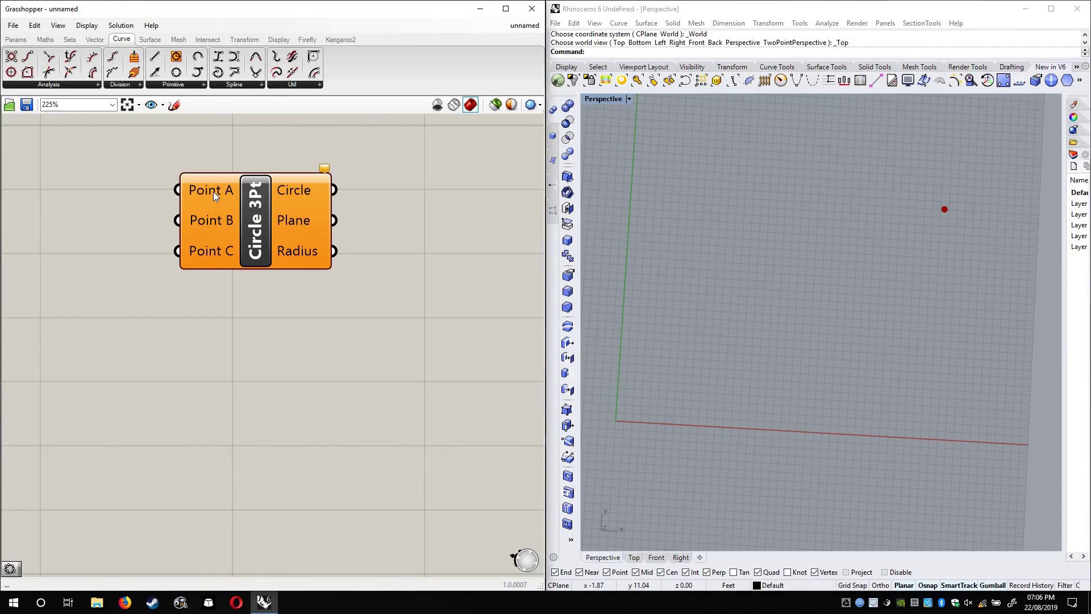
# Add a Point parameter on the input side of the Circle 3Pt component
pyautogui.moveTo(66, 237); pyautogui.dragTo(206, 237, button='right')
pyautogui.scroll(-1, 206, 237)
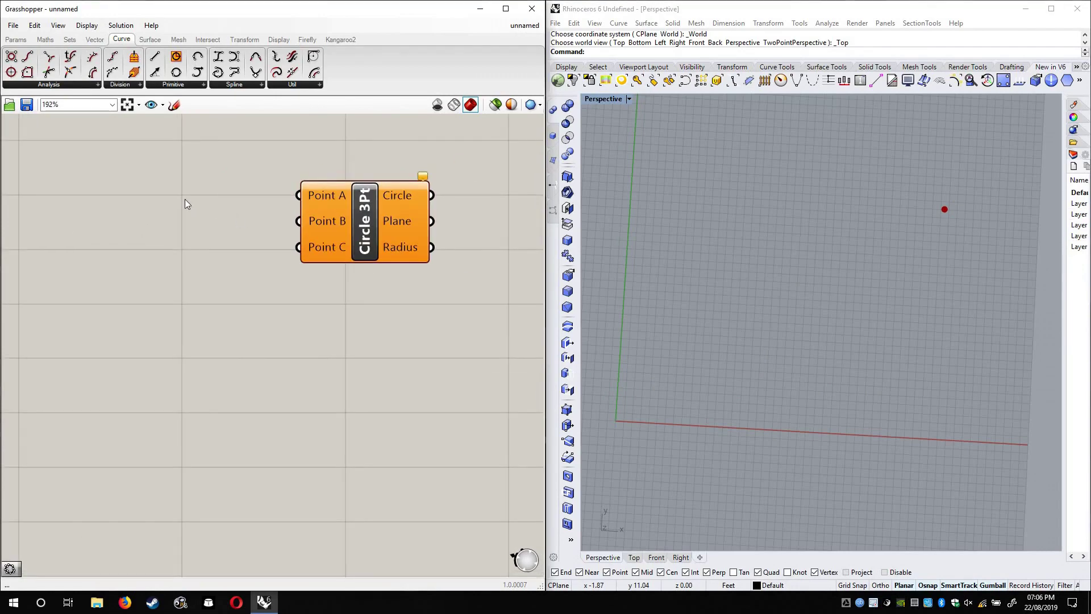
pyautogui.doubleClick(185, 196)
pyautogui.write('point')
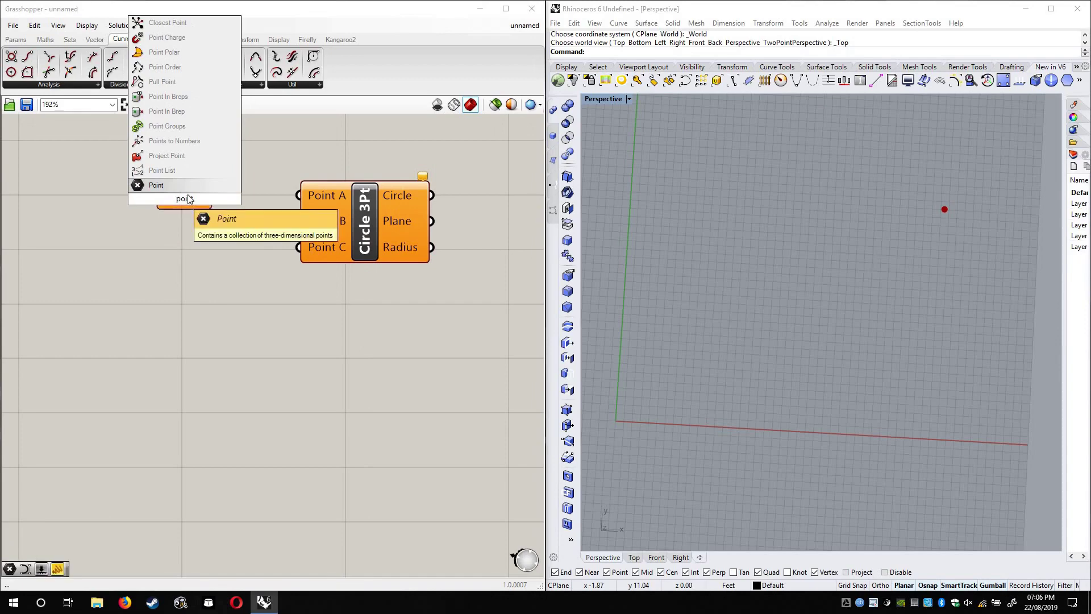
pyautogui.click(178, 188)
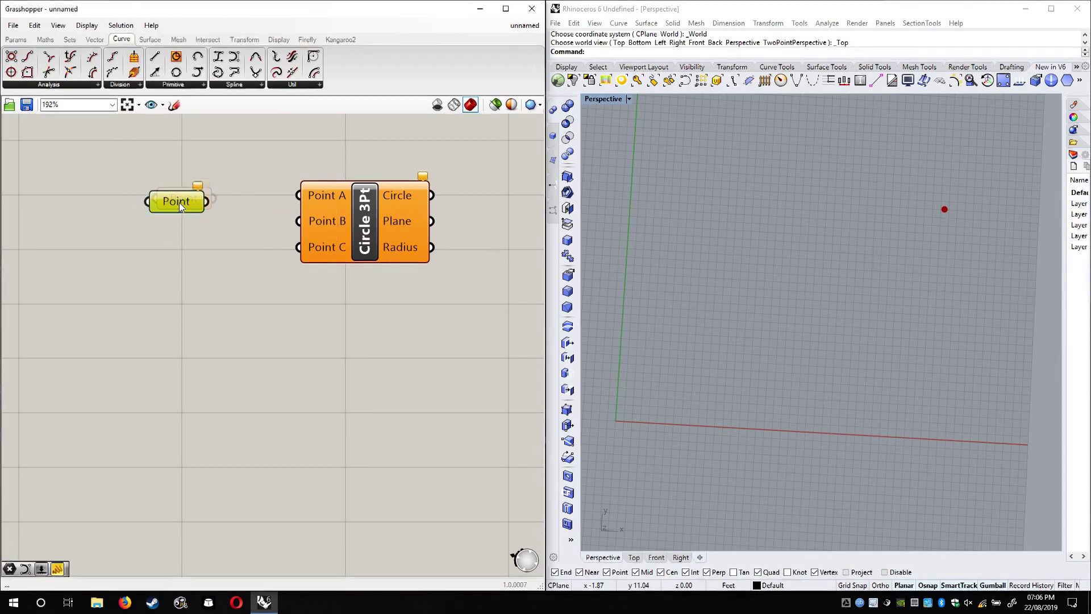
# Duplicate the Point parameter twice and spread the three parameters apart beside Circle 3Pt
pyautogui.hotkey('ctrl', 'c')
pyautogui.hotkey('ctrl', 'v')
pyautogui.hotkey('ctrl', 'v')
pyautogui.moveTo(187, 223); pyautogui.dragTo(172, 254)
pyautogui.moveTo(170, 202); pyautogui.dragTo(149, 185)
# Set Circle 3Pt's Point A, Point B and Point C inputs to one picked location each, spread widely apart in the Perspective viewport
pyautogui.scroll(7, 352, 198)
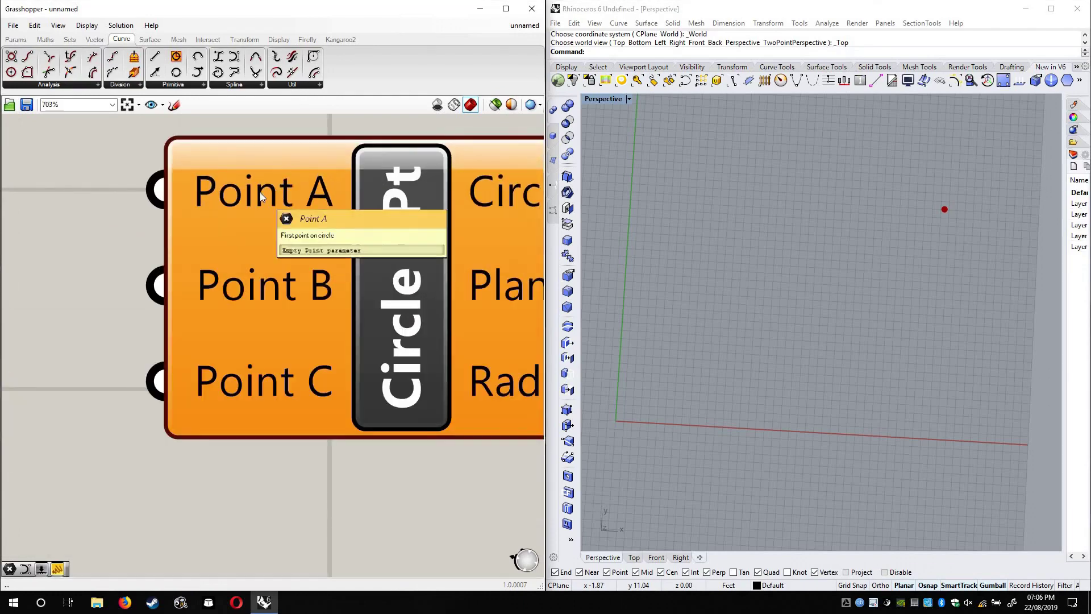
pyautogui.rightClick(261, 196)
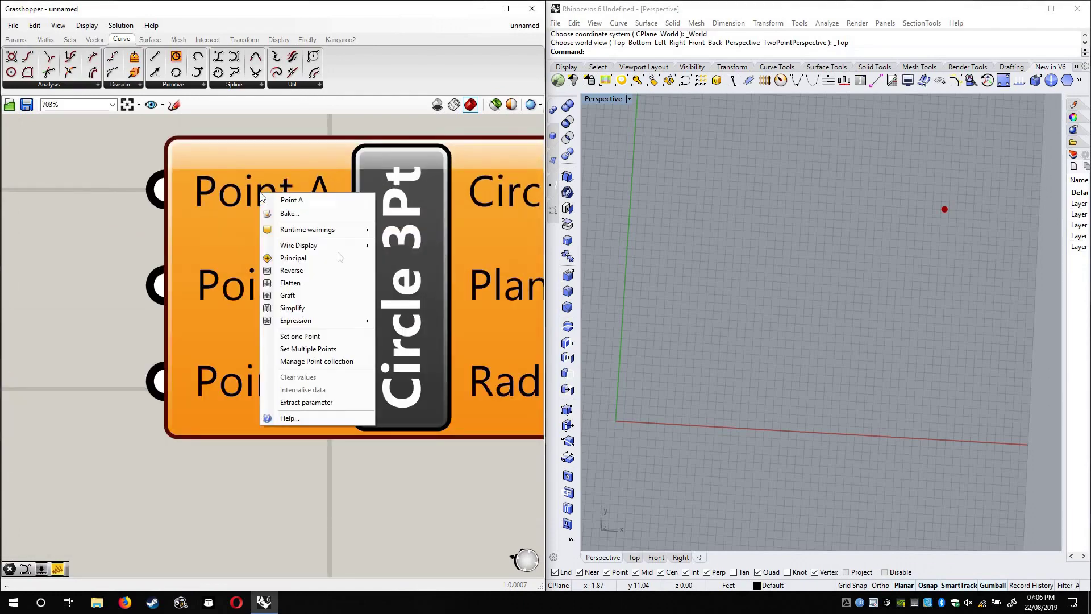
pyautogui.click(353, 341)
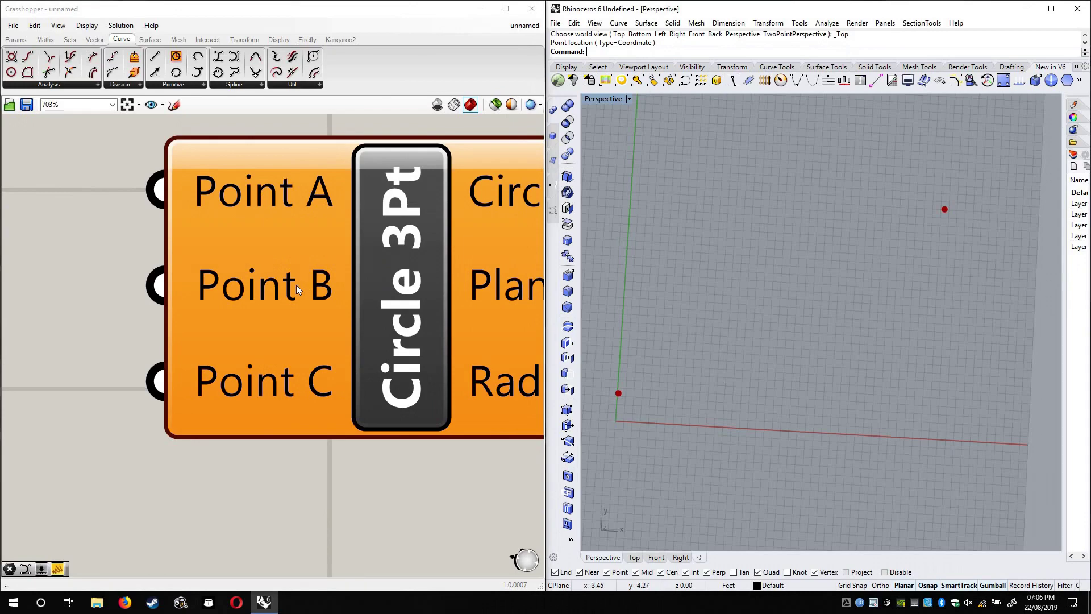
pyautogui.rightClick(296, 287)
pyautogui.click(341, 432)
pyautogui.click(960, 352)
pyautogui.rightClick(256, 386)
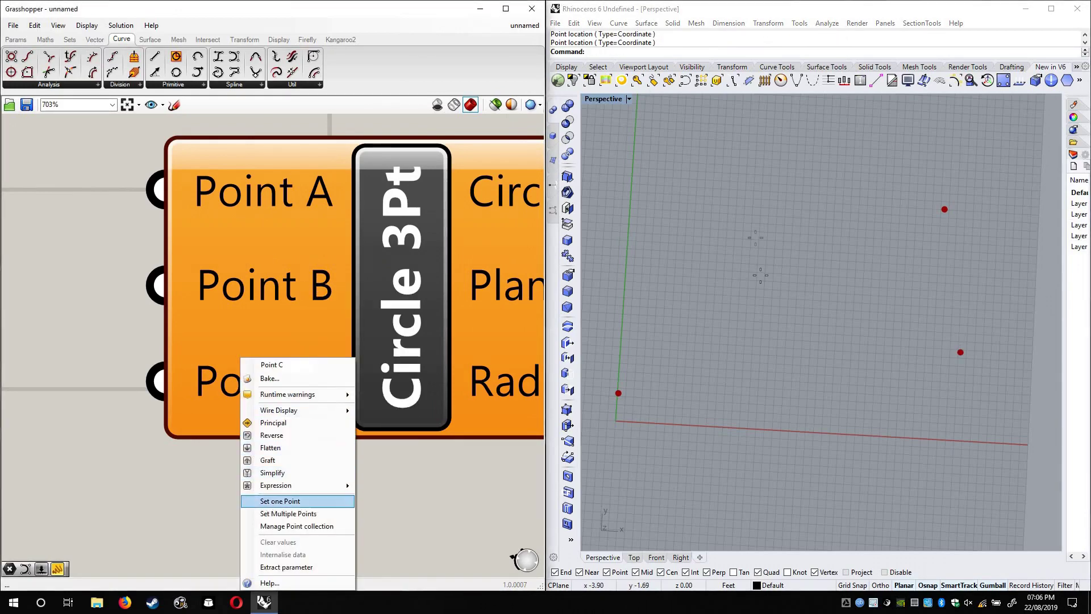
pyautogui.click(286, 503)
pyautogui.click(706, 170)
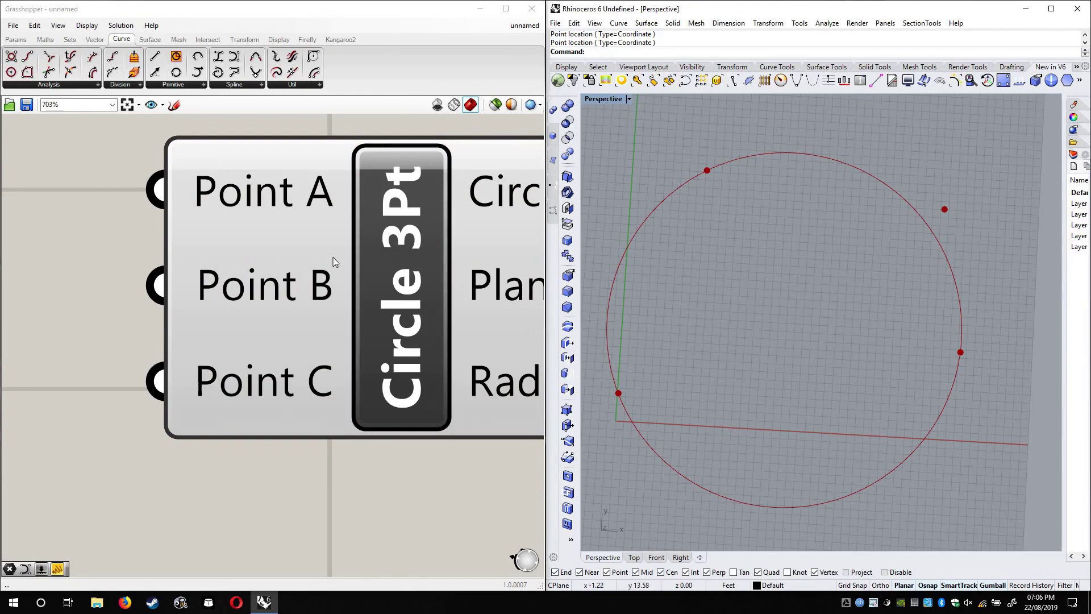
# Examine the three-point circle in the Perspective viewport and inspect the Plane and Radius outputs of Circle 3Pt
pyautogui.scroll(-1, 333, 258)
pyautogui.scroll(-1, 334, 257)
pyautogui.scroll(-2, 758, 347)
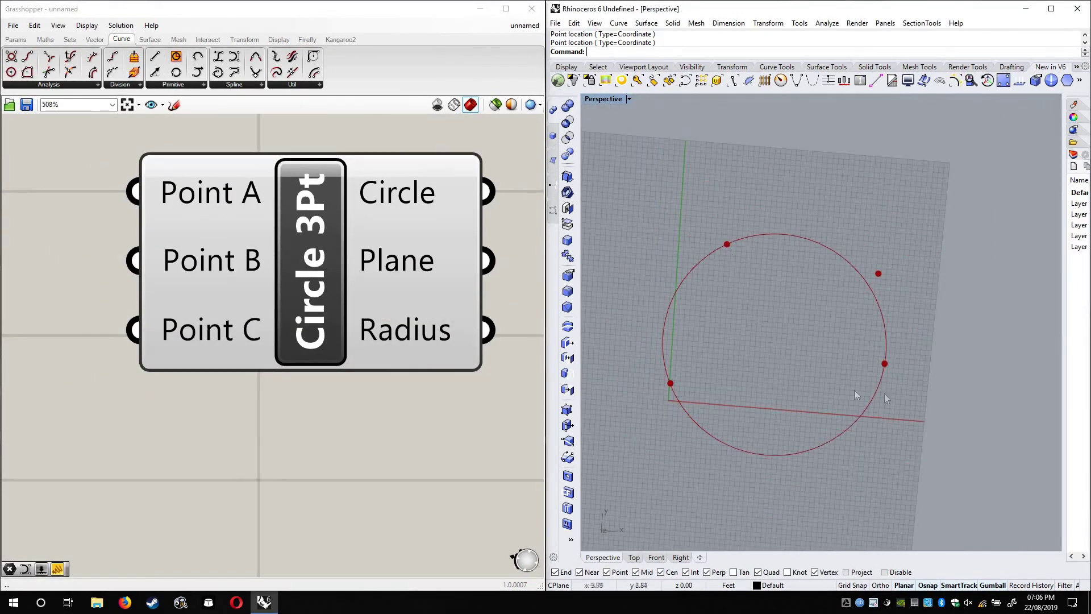
pyautogui.moveTo(302, 257); pyautogui.dragTo(163, 234, button='right')
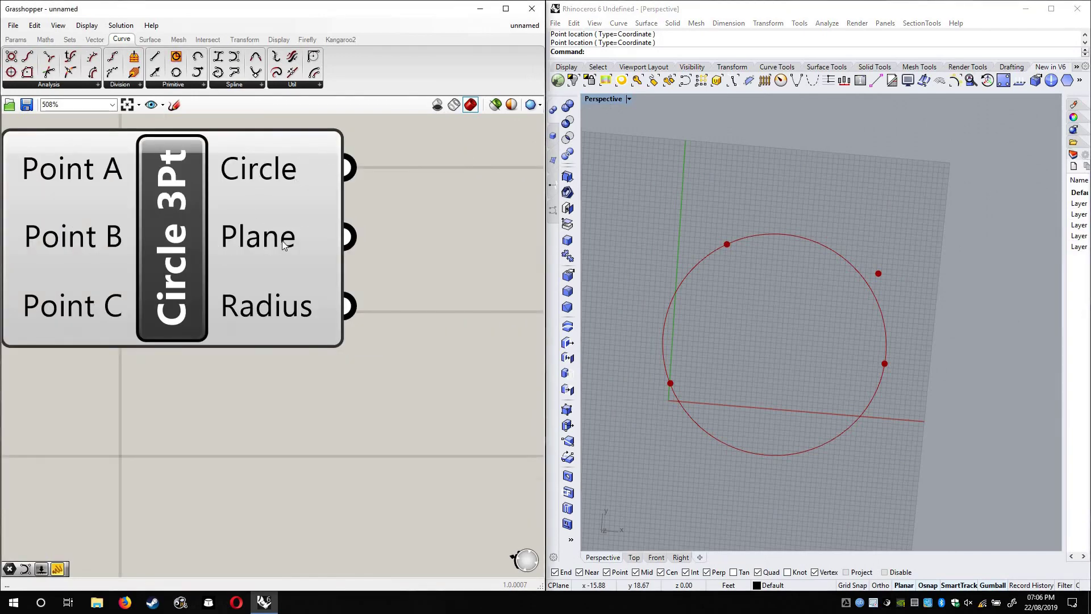
pyautogui.moveTo(282, 240)
pyautogui.moveTo(272, 310)
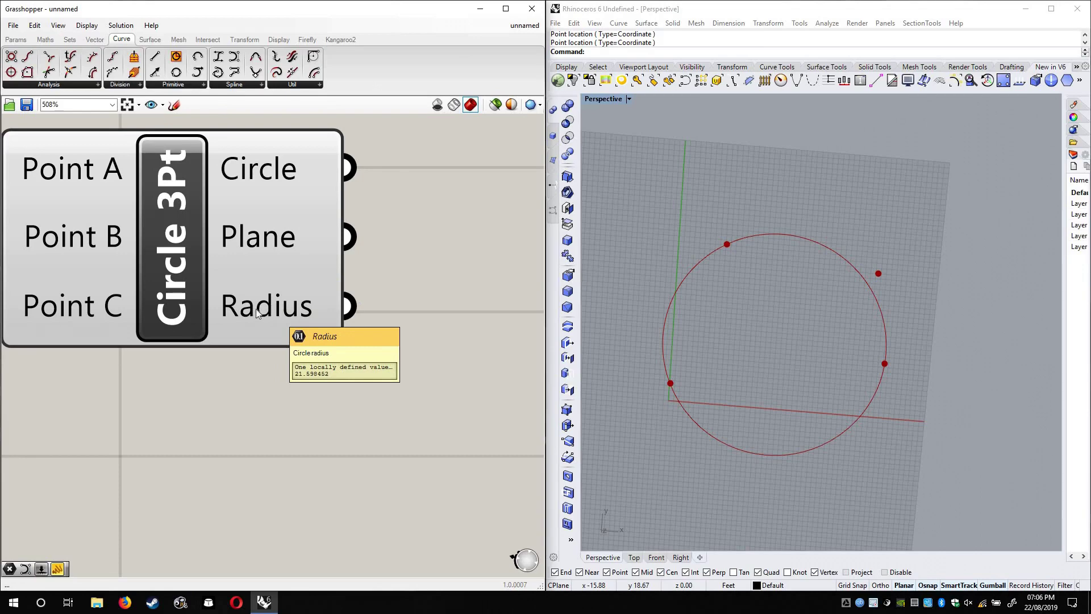
pyautogui.scroll(-3, 448, 328)
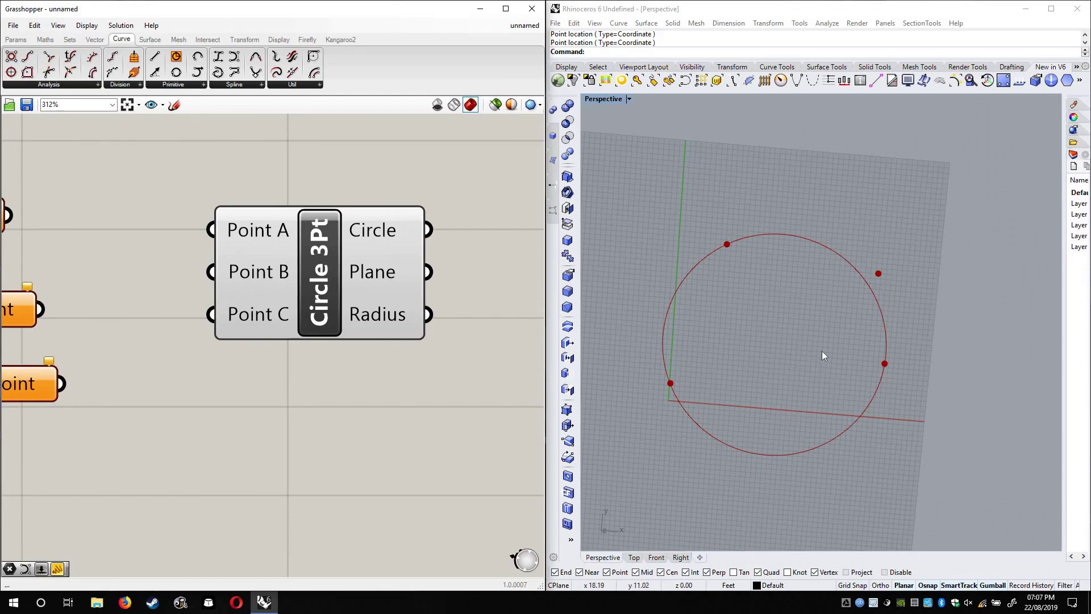
pyautogui.scroll(-2, 358, 356)
pyautogui.click(349, 329)
pyautogui.click(398, 277)
pyautogui.scroll(-3, 417, 227)
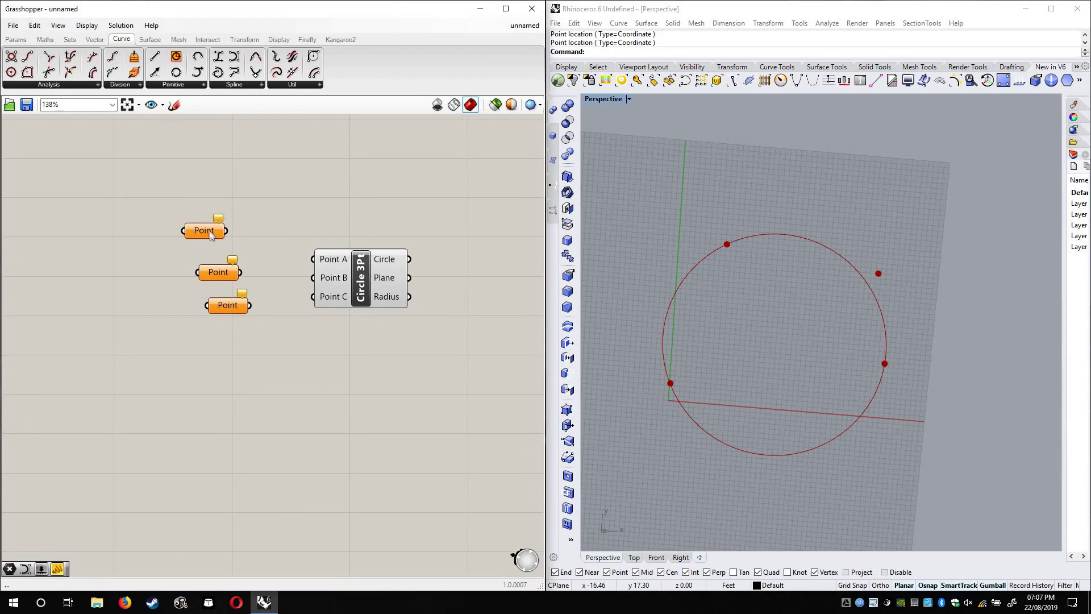
# Move one Point parameter above the Circle 3Pt component and try to set it to a single point
pyautogui.moveTo(204, 231); pyautogui.dragTo(326, 169)
pyautogui.moveTo(326, 170); pyautogui.dragTo(217, 262, button='right')
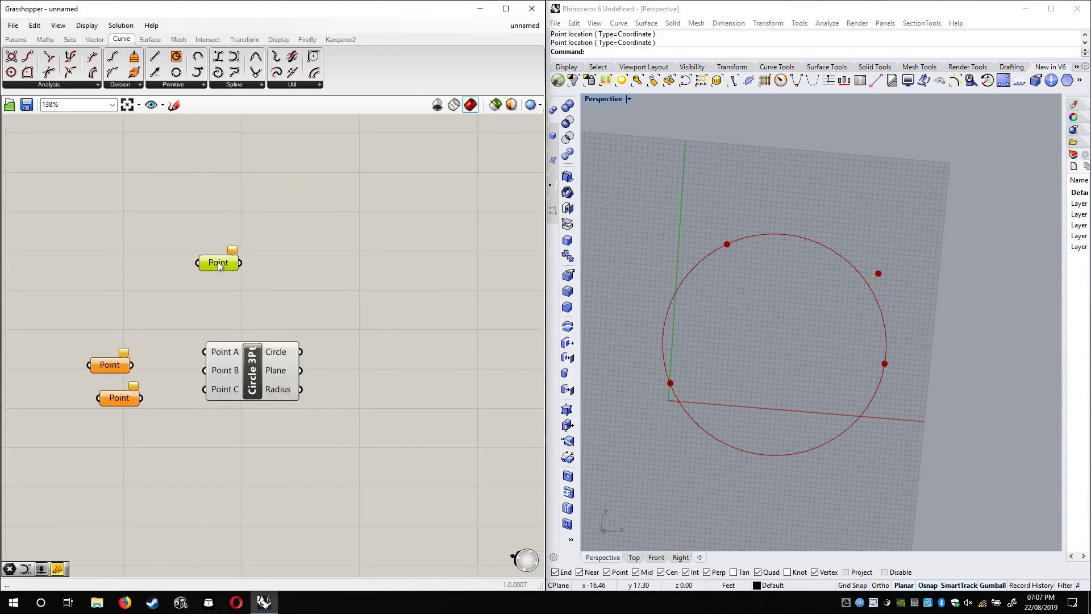
pyautogui.rightClick(217, 261)
pyautogui.click(290, 419)
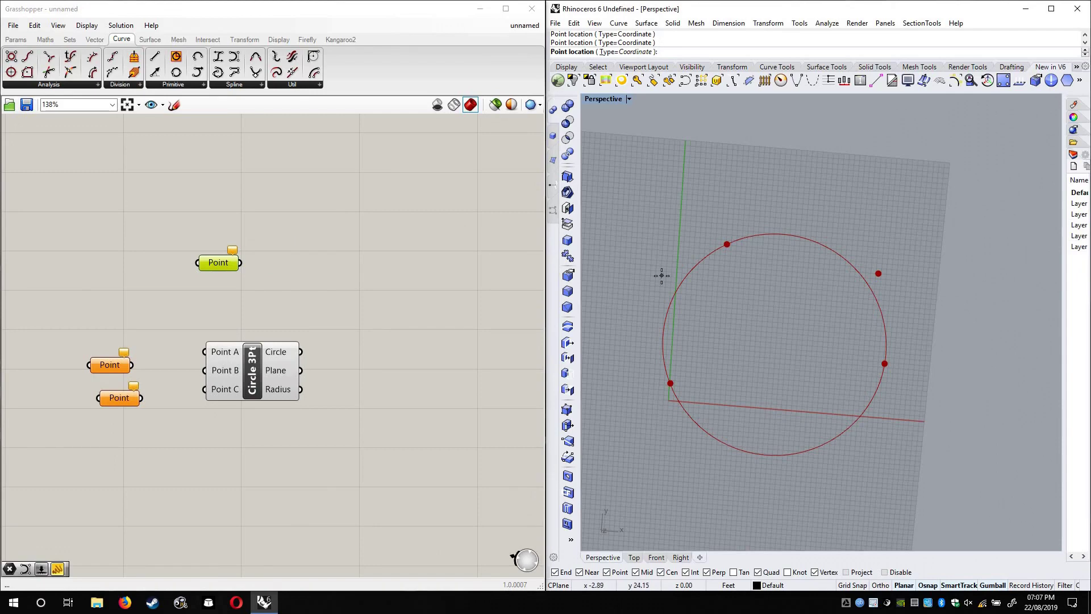
pyautogui.press('Escape')
pyautogui.click(250, 247)
# Turn off the preview of the Circle 3Pt component
pyautogui.click(249, 361)
pyautogui.rightClick(248, 362)
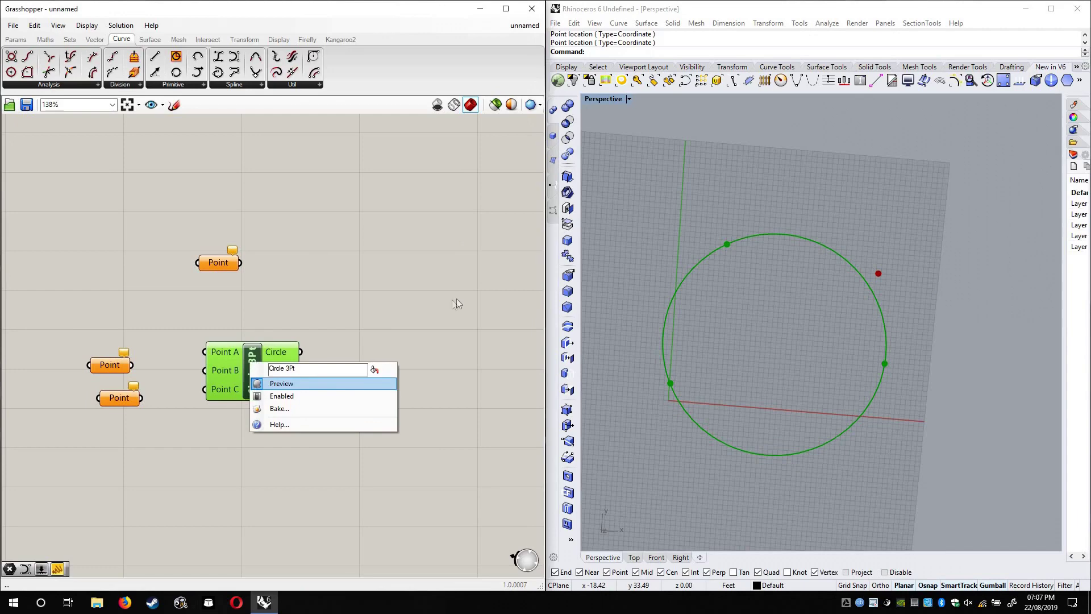
pyautogui.click(273, 383)
pyautogui.click(363, 230)
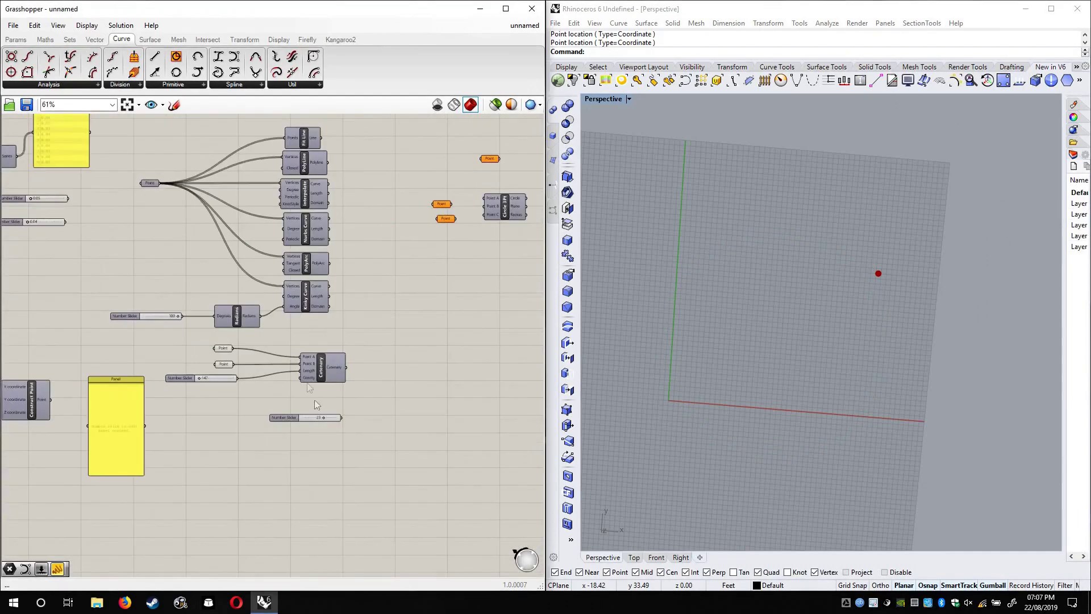
# Turn off the previews of the two Point parameters that feed the Catenary component
pyautogui.click(338, 336)
pyautogui.rightClick(338, 338)
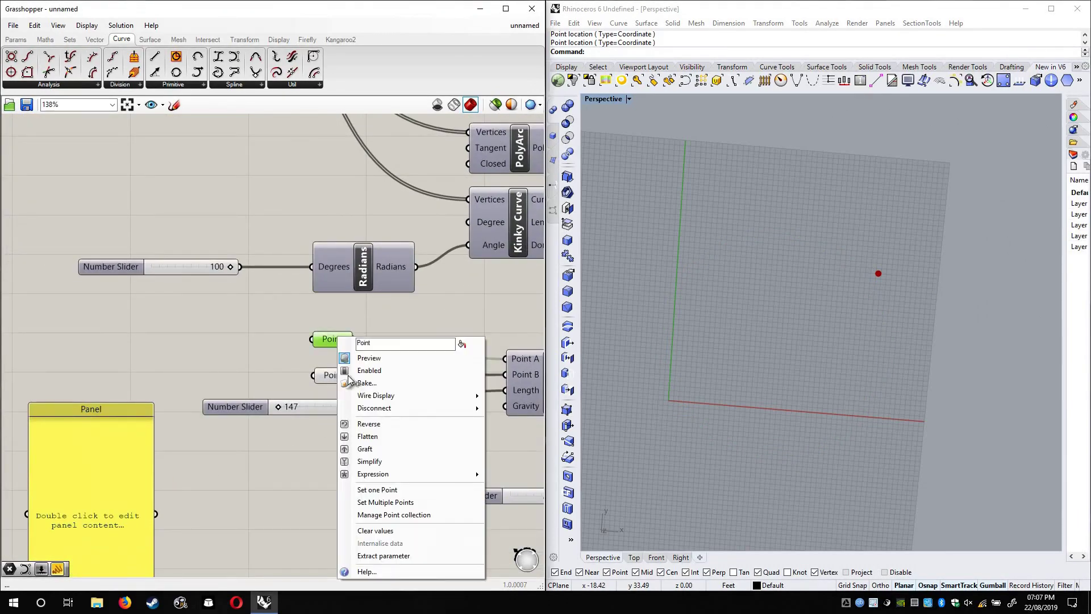
pyautogui.click(332, 375)
pyautogui.rightClick(333, 376)
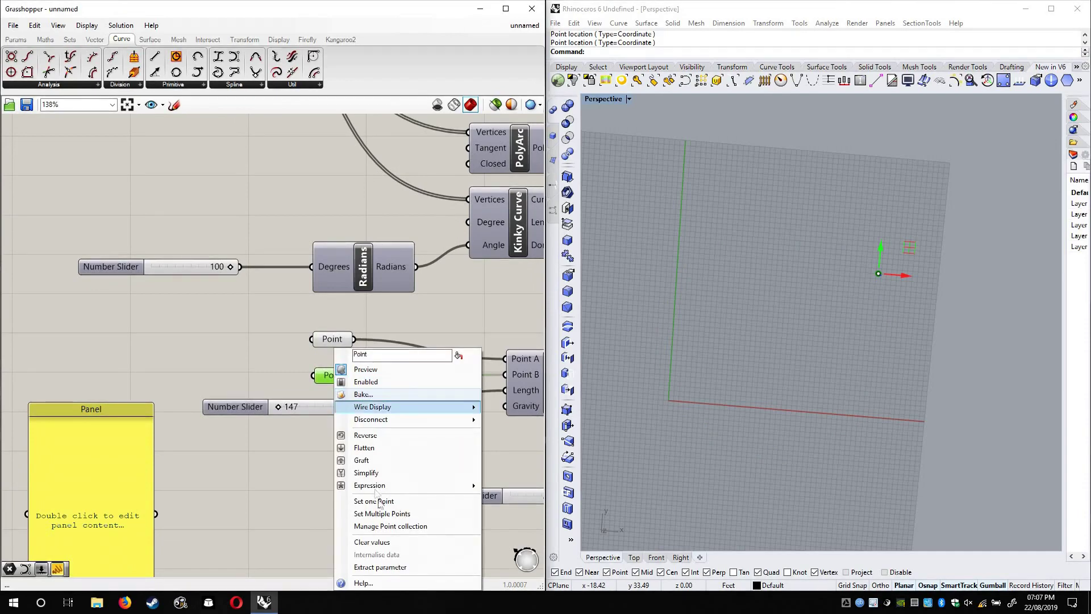
pyautogui.click(340, 342)
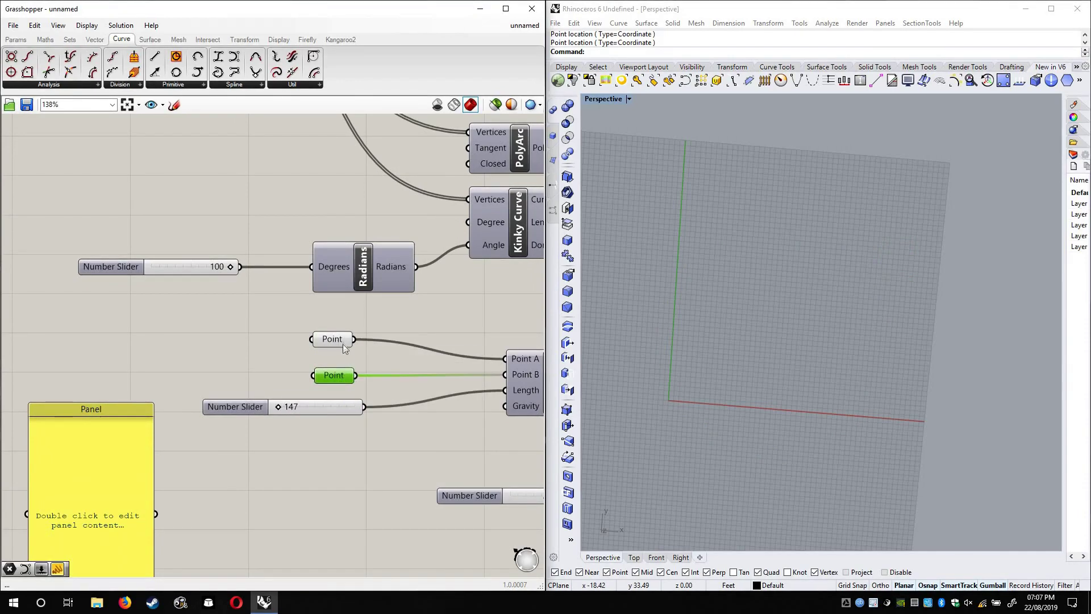
pyautogui.rightClick(342, 342)
pyautogui.click(302, 372)
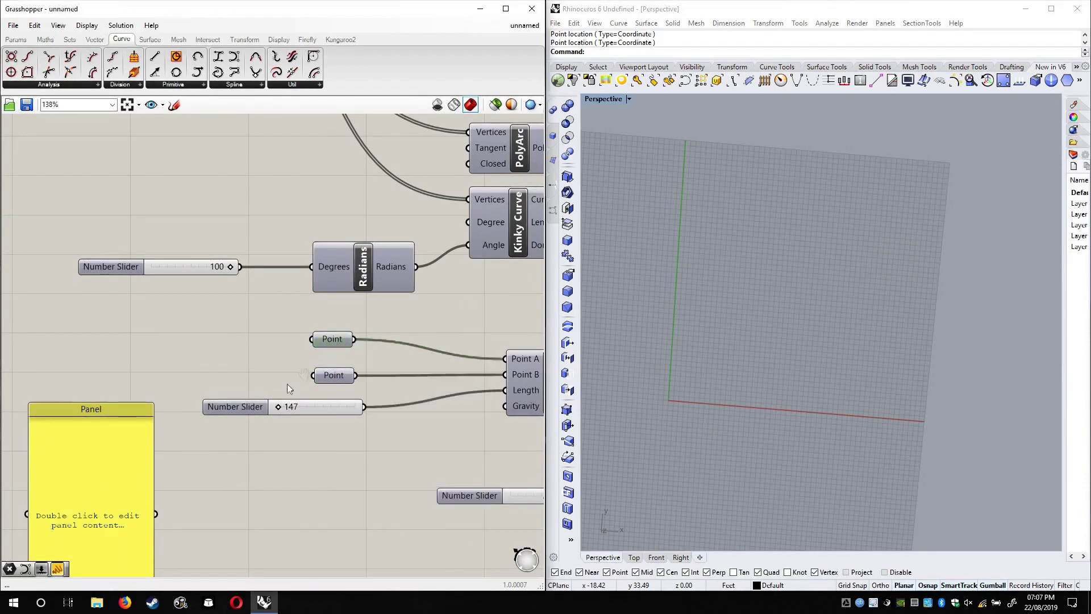
# Move the Circle 3Pt component slightly further from the three empty Point parameters
pyautogui.moveTo(534, 171); pyautogui.dragTo(367, 247, button='right')
pyautogui.scroll(-5, 298, 380)
pyautogui.moveTo(527, 255); pyautogui.dragTo(292, 367, button='right')
pyautogui.scroll(8, 292, 367)
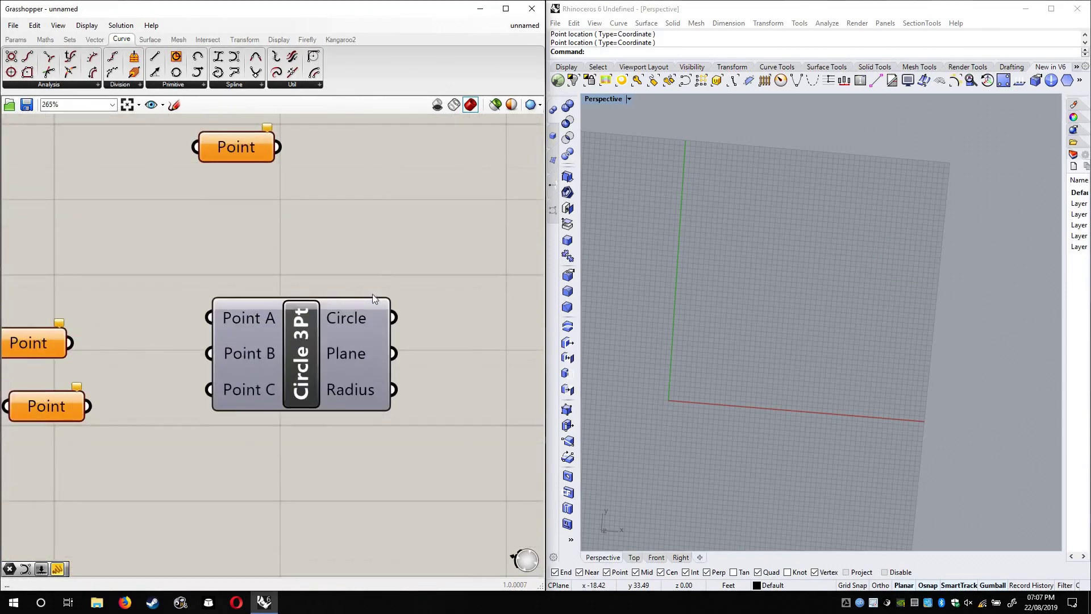
pyautogui.moveTo(339, 387); pyautogui.dragTo(374, 428)
pyautogui.click(384, 274)
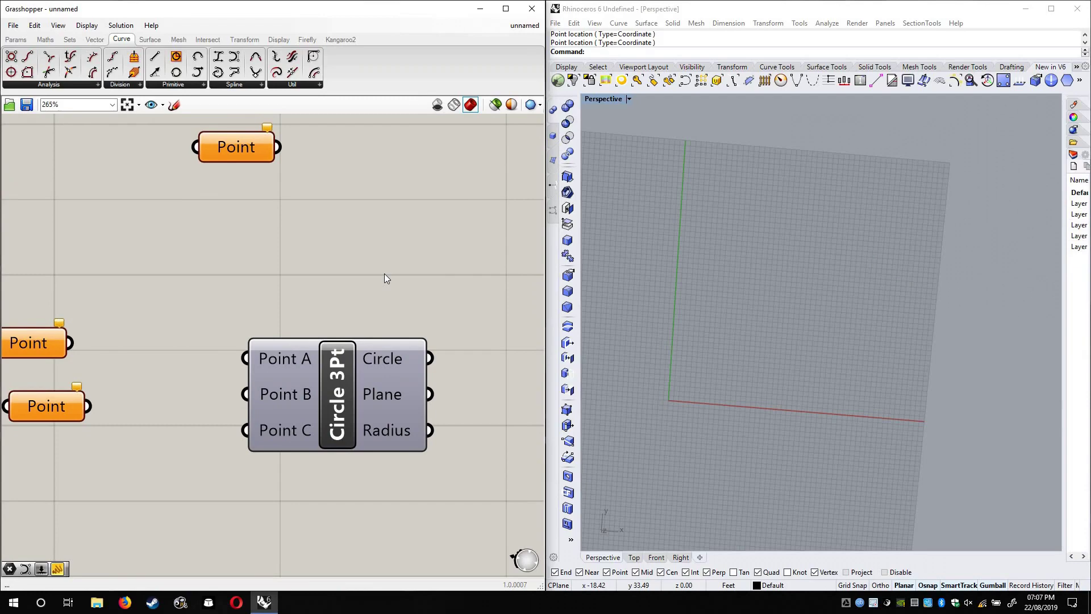
# Start setting multiple points for the Point parameter above the Circle 3Pt component
pyautogui.moveTo(787, 250); pyautogui.dragTo(711, 235, button='right')
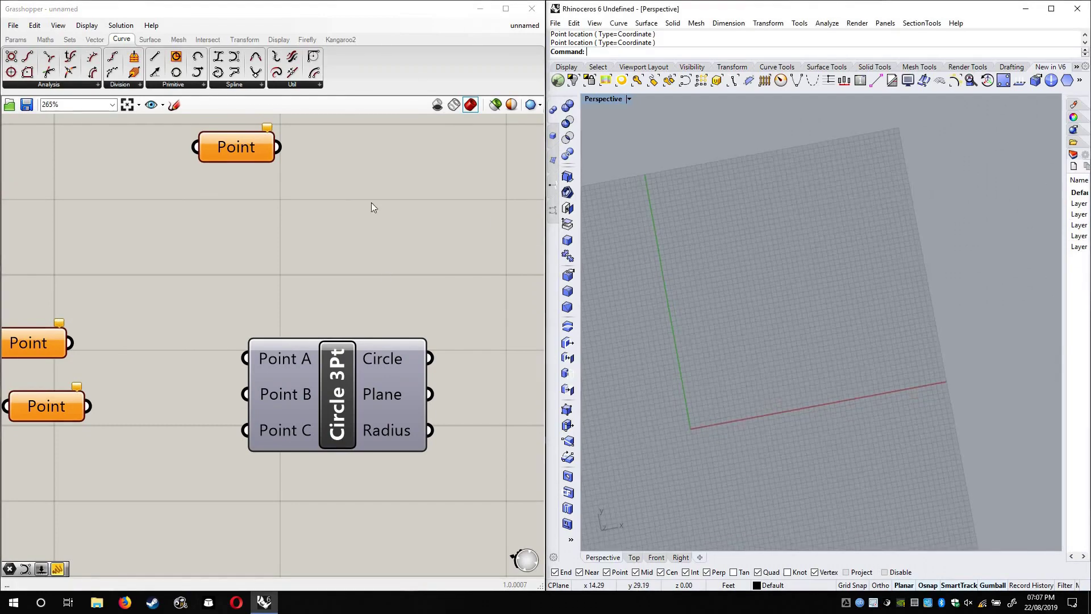
pyautogui.rightClick(241, 147)
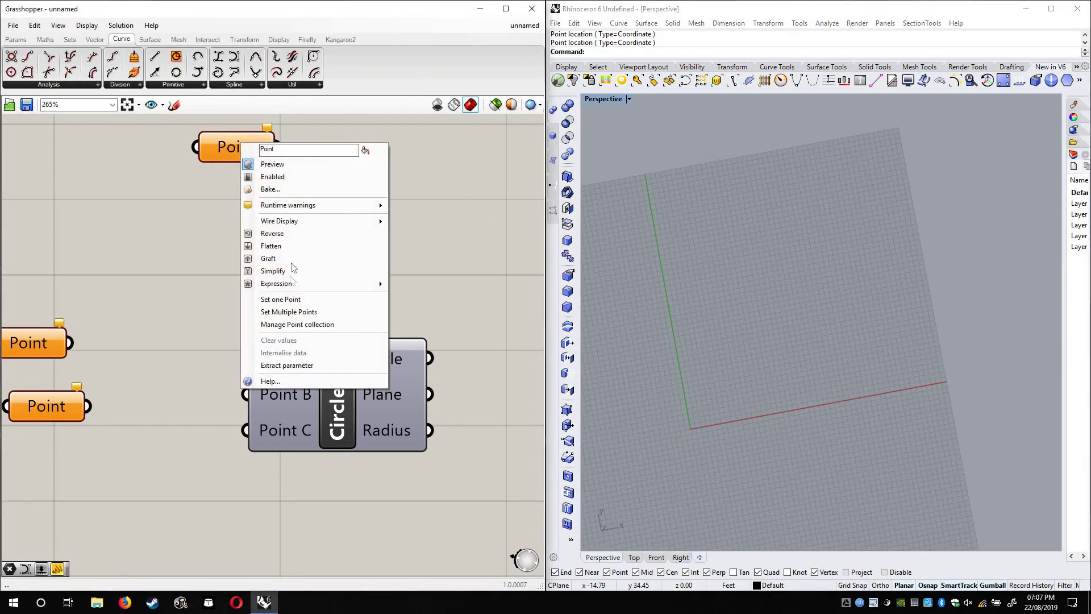
pyautogui.click(296, 318)
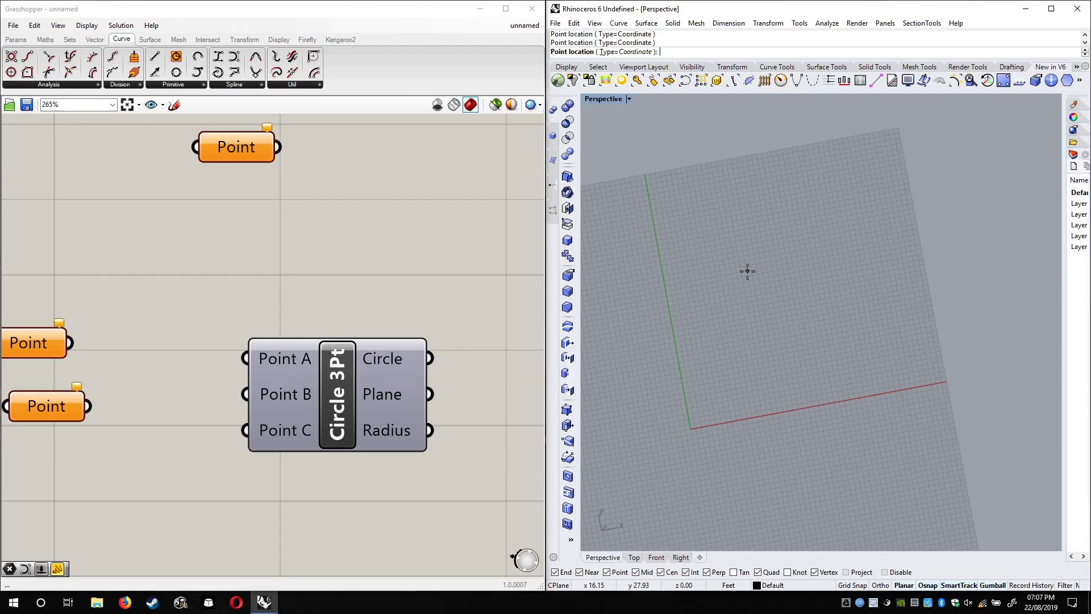
# Try the Point type for referencing existing point objects and return the point type to Coordinate
pyautogui.click(625, 53)
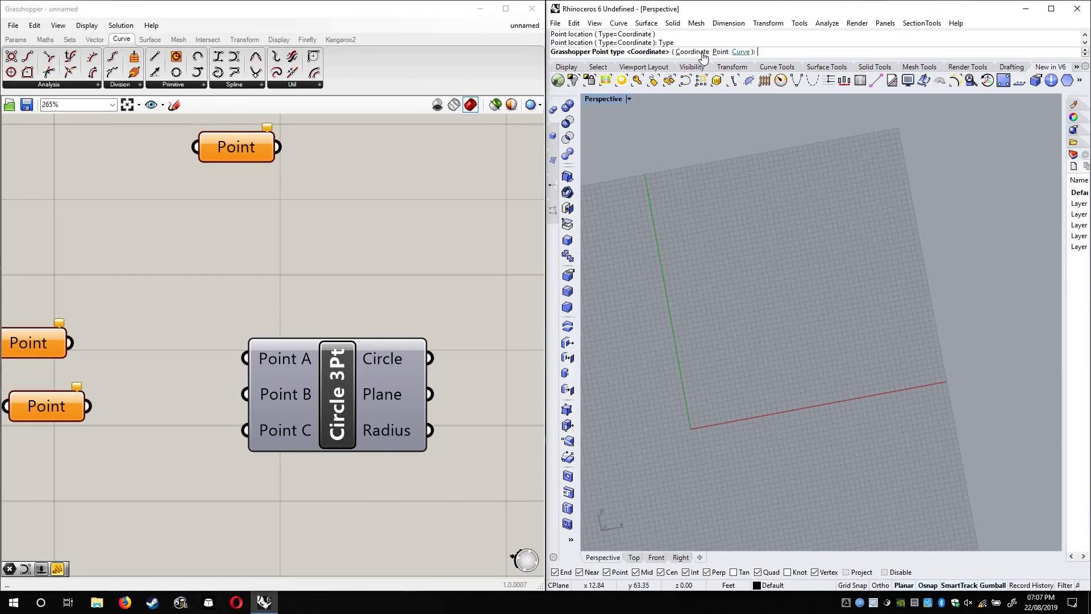
pyautogui.click(720, 52)
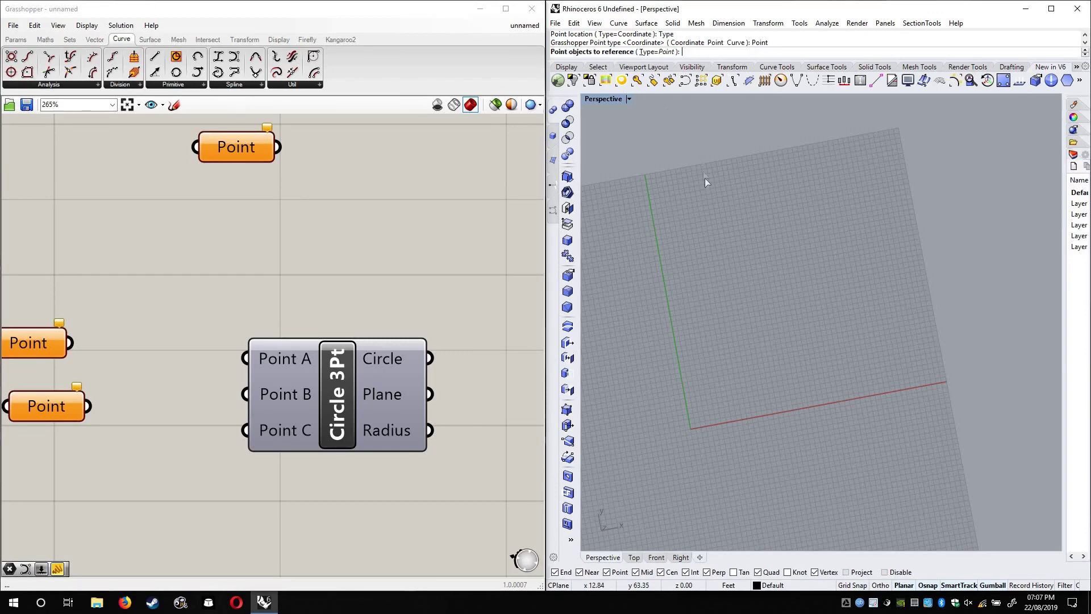
pyautogui.click(728, 319)
pyautogui.moveTo(729, 310); pyautogui.dragTo(815, 226)
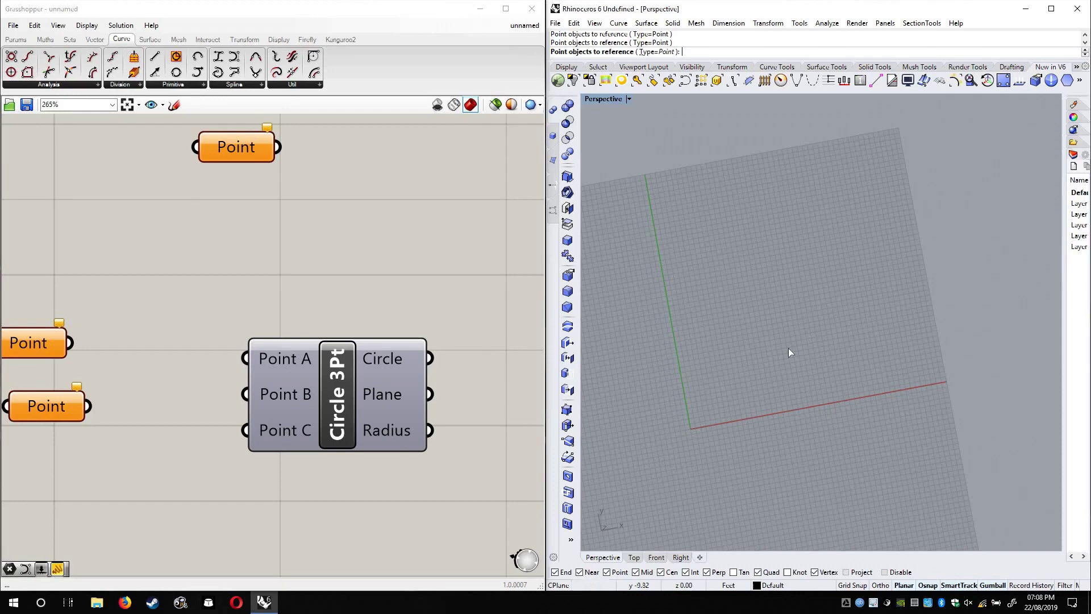
pyautogui.click(654, 53)
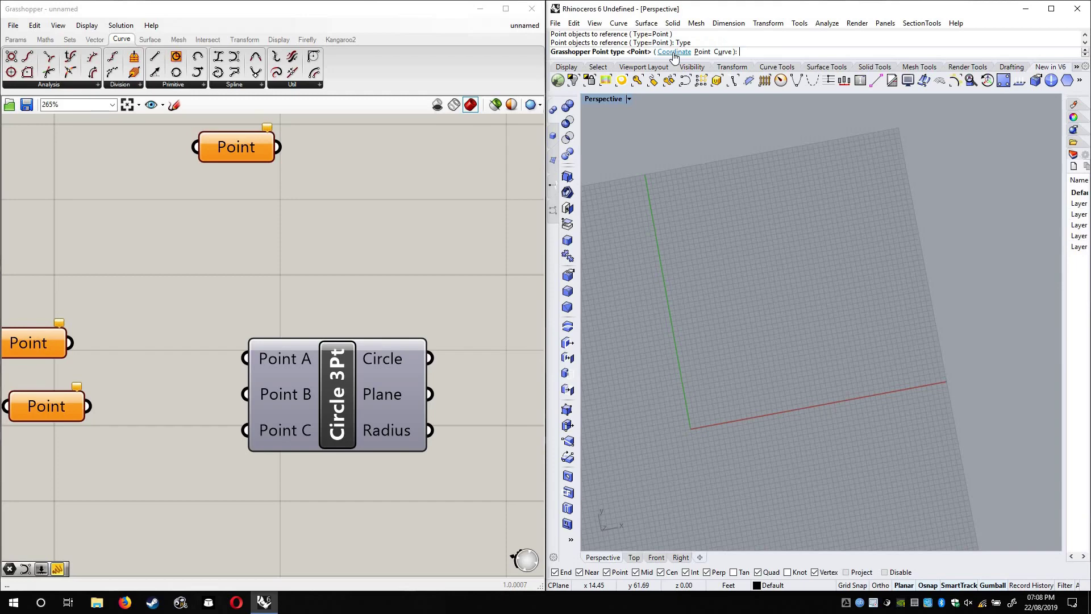
pyautogui.click(674, 52)
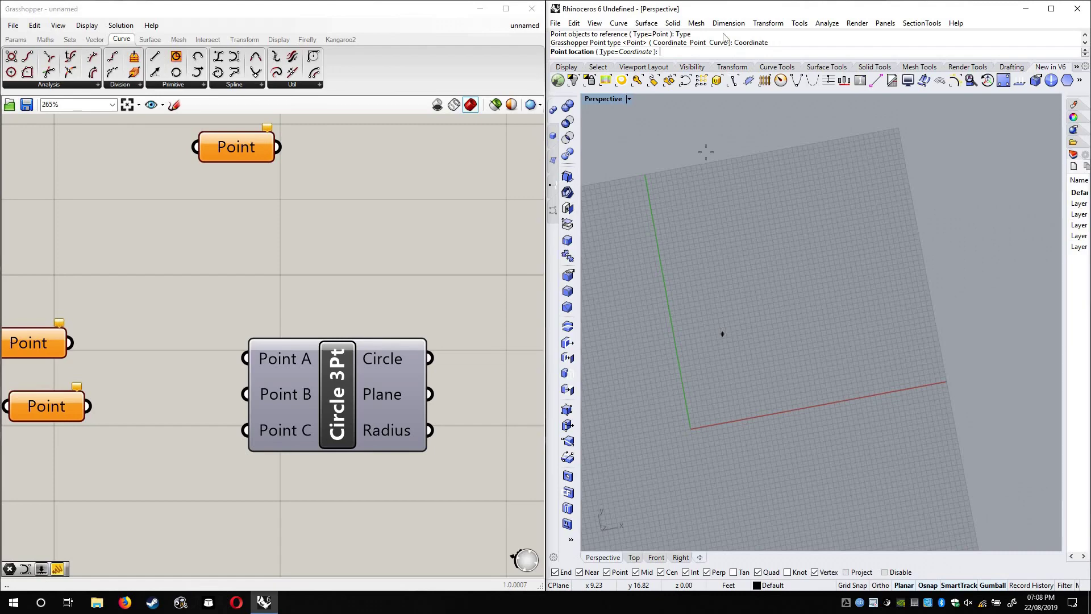
pyautogui.click(620, 53)
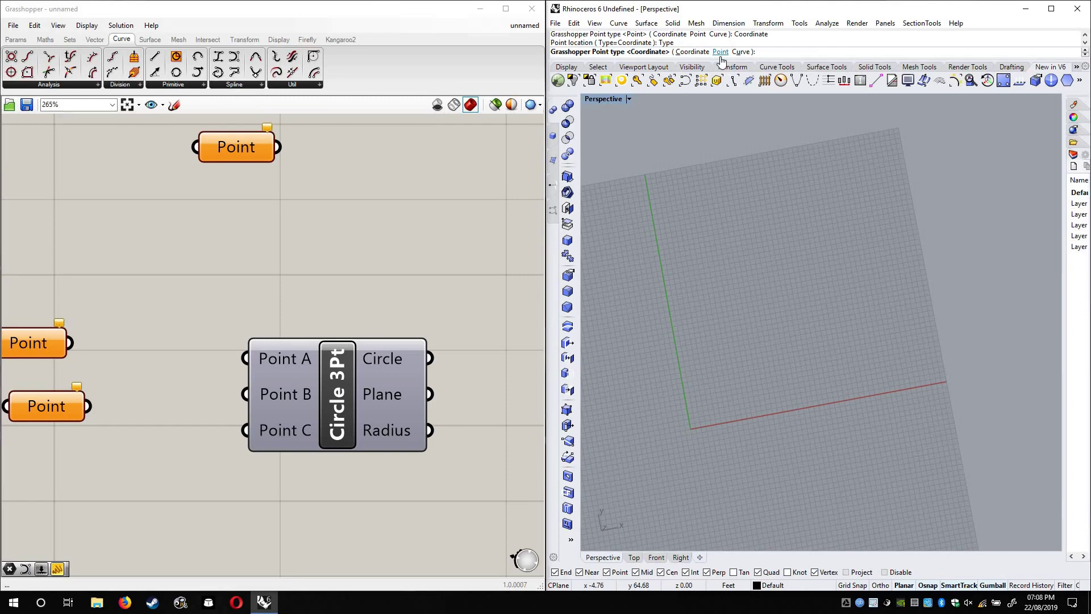
pyautogui.click(701, 52)
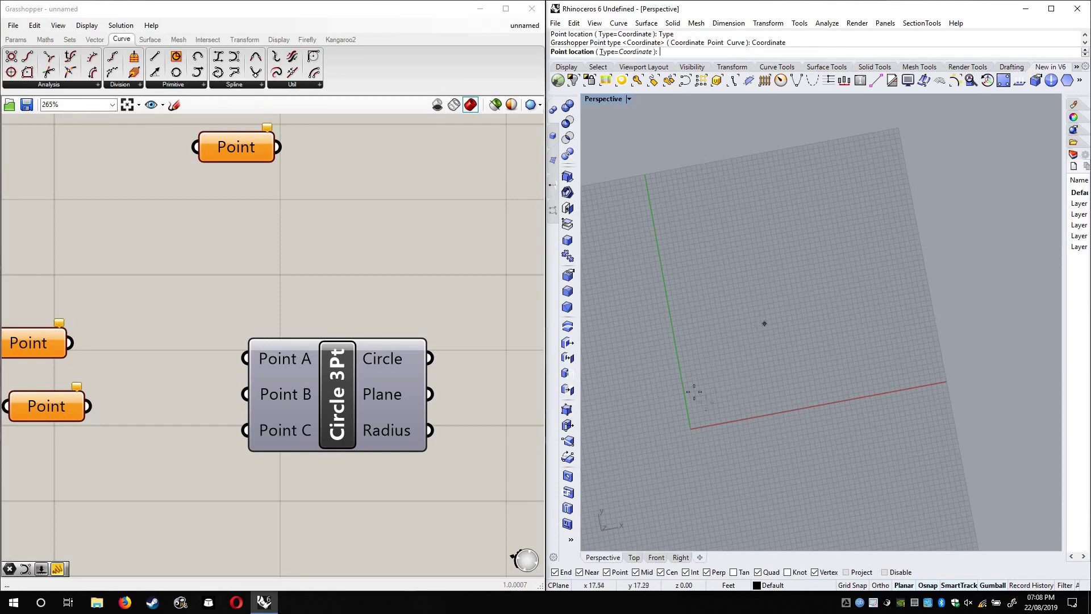
# Place a long, irregular ring of coordinate points around the middle of the Perspective grid and finish the point set
pyautogui.click(684, 266)
pyautogui.click(718, 233)
pyautogui.click(731, 237)
pyautogui.click(731, 243)
pyautogui.click(752, 240)
pyautogui.click(776, 233)
pyautogui.click(779, 215)
pyautogui.click(804, 210)
pyautogui.click(814, 213)
pyautogui.click(802, 242)
pyautogui.click(855, 233)
pyautogui.click(877, 241)
pyautogui.click(849, 267)
pyautogui.click(885, 277)
pyautogui.click(914, 290)
pyautogui.click(902, 307)
pyautogui.click(855, 306)
pyautogui.click(864, 322)
pyautogui.click(890, 327)
pyautogui.click(891, 350)
pyautogui.click(856, 355)
pyautogui.click(848, 363)
pyautogui.click(882, 390)
pyautogui.click(884, 409)
pyautogui.click(840, 425)
pyautogui.click(845, 454)
pyautogui.click(823, 467)
pyautogui.click(798, 467)
pyautogui.click(764, 455)
pyautogui.click(755, 466)
pyautogui.click(713, 460)
pyautogui.click(717, 450)
pyautogui.click(733, 440)
pyautogui.click(735, 433)
pyautogui.click(653, 430)
pyautogui.click(631, 401)
pyautogui.click(676, 406)
pyautogui.click(683, 388)
pyautogui.click(667, 374)
pyautogui.click(626, 376)
pyautogui.click(633, 353)
pyautogui.click(654, 344)
pyautogui.click(684, 337)
pyautogui.click(692, 311)
pyautogui.click(663, 300)
pyautogui.click(642, 292)
pyautogui.click(652, 285)
pyautogui.click(667, 293)
pyautogui.click(695, 287)
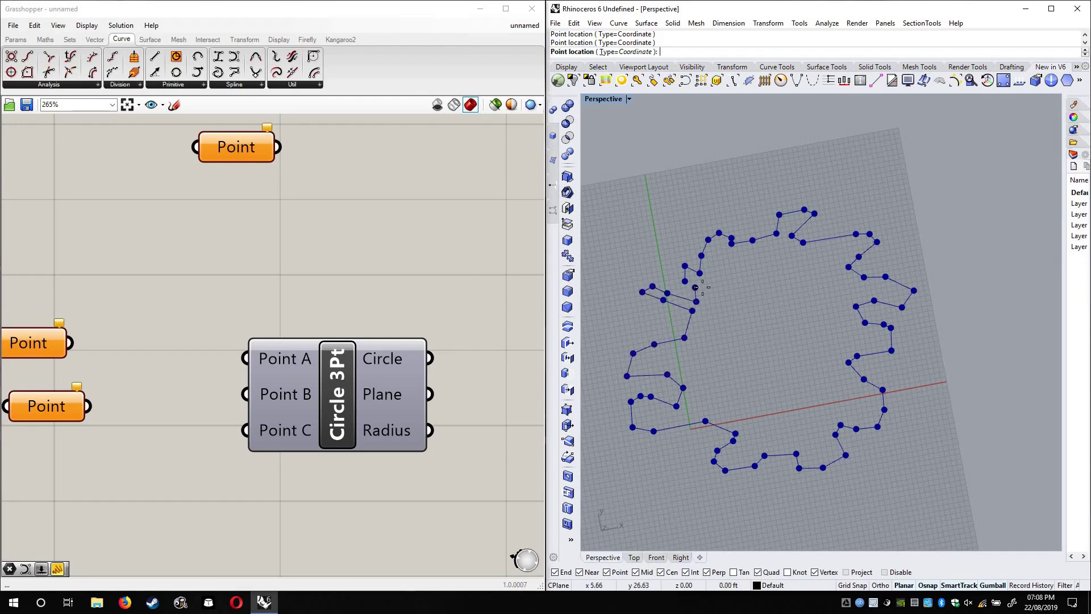
pyautogui.press('Return')
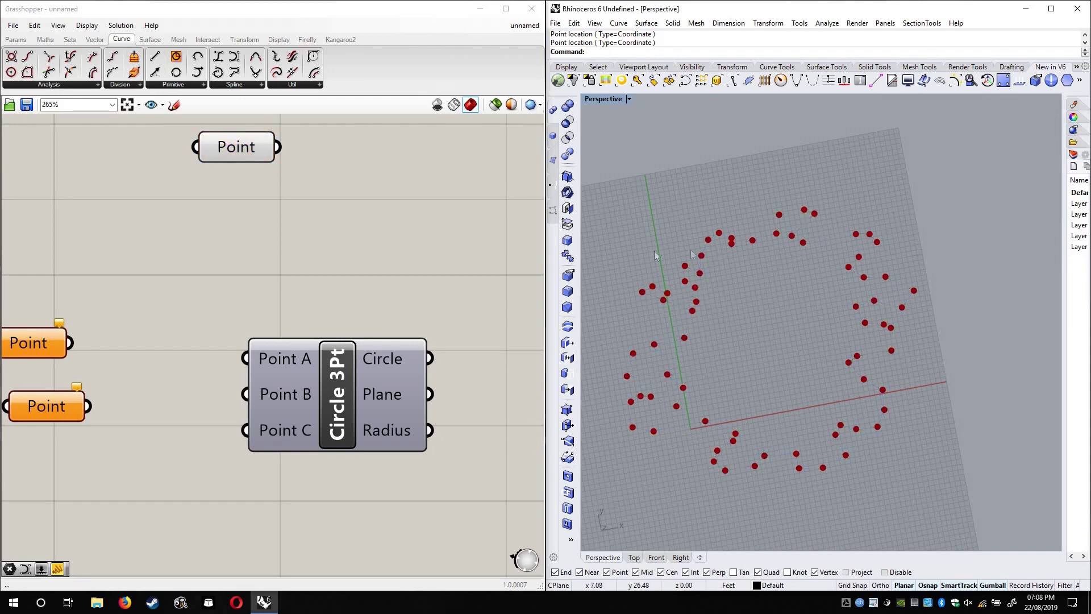
# Add a Circle Fit component beside the Point parameter holding the ring of points and wire that parameter into its Points input
pyautogui.moveTo(665, 250); pyautogui.dragTo(625, 252, button='right')
pyautogui.moveTo(361, 327); pyautogui.dragTo(346, 343, button='right')
pyautogui.scroll(-2, 386, 302)
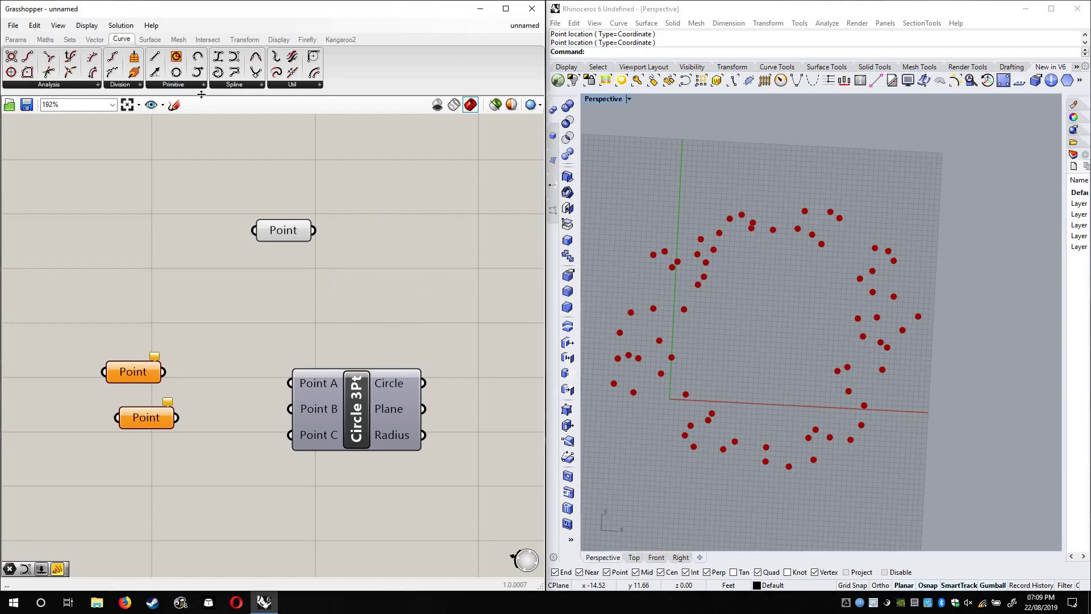
pyautogui.moveTo(202, 94); pyautogui.dragTo(184, 86, button='right')
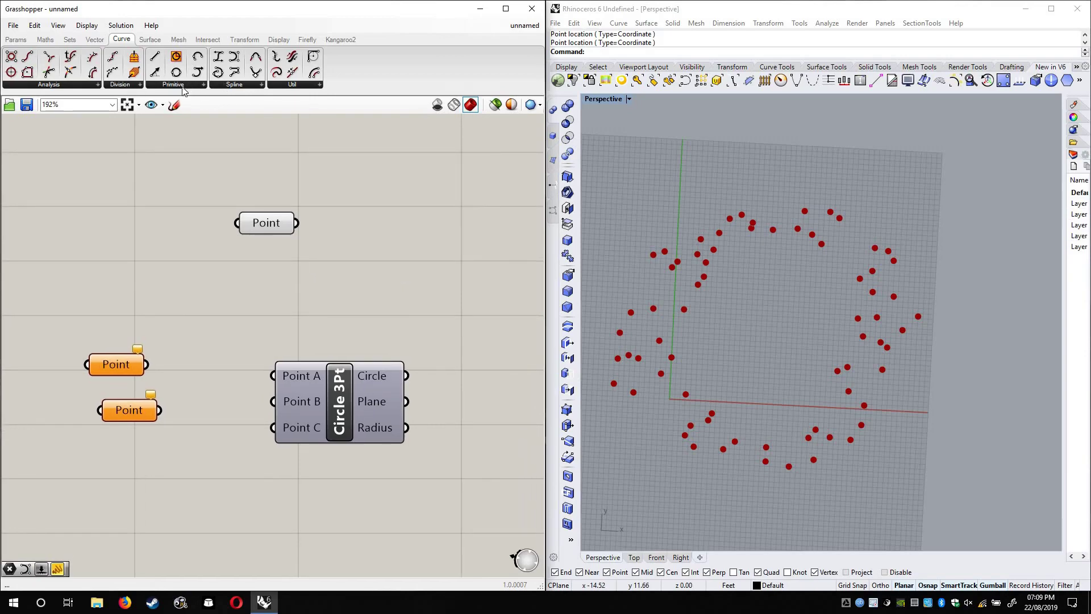
pyautogui.click(184, 89)
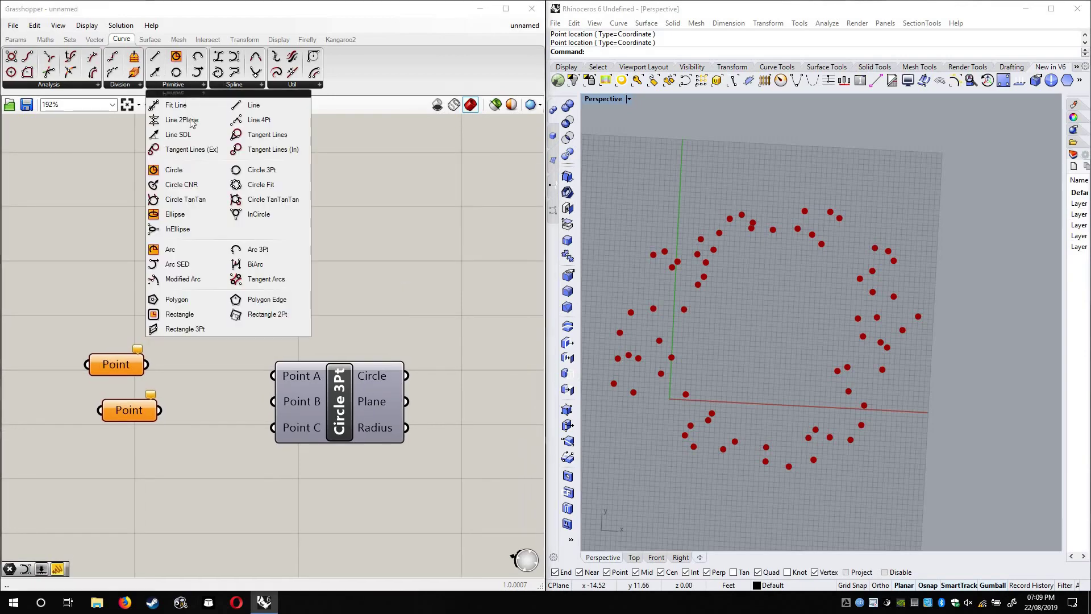
pyautogui.click(270, 187)
pyautogui.click(360, 223)
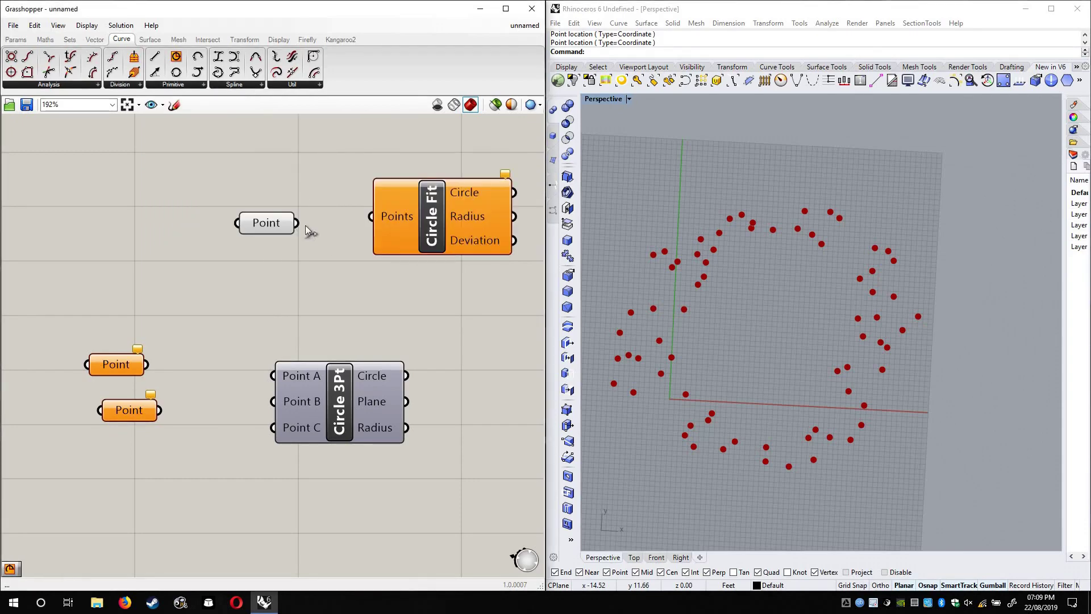
pyautogui.moveTo(297, 224); pyautogui.dragTo(371, 216)
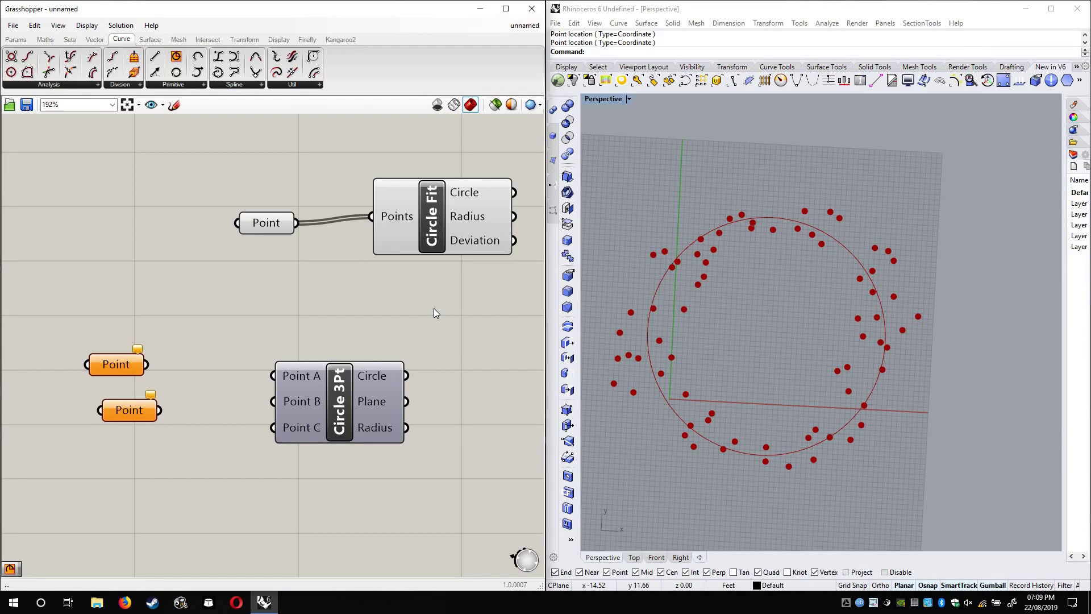
pyautogui.moveTo(385, 264); pyautogui.dragTo(230, 264, button='right')
pyautogui.click(244, 216)
pyautogui.moveTo(245, 216); pyautogui.dragTo(235, 216)
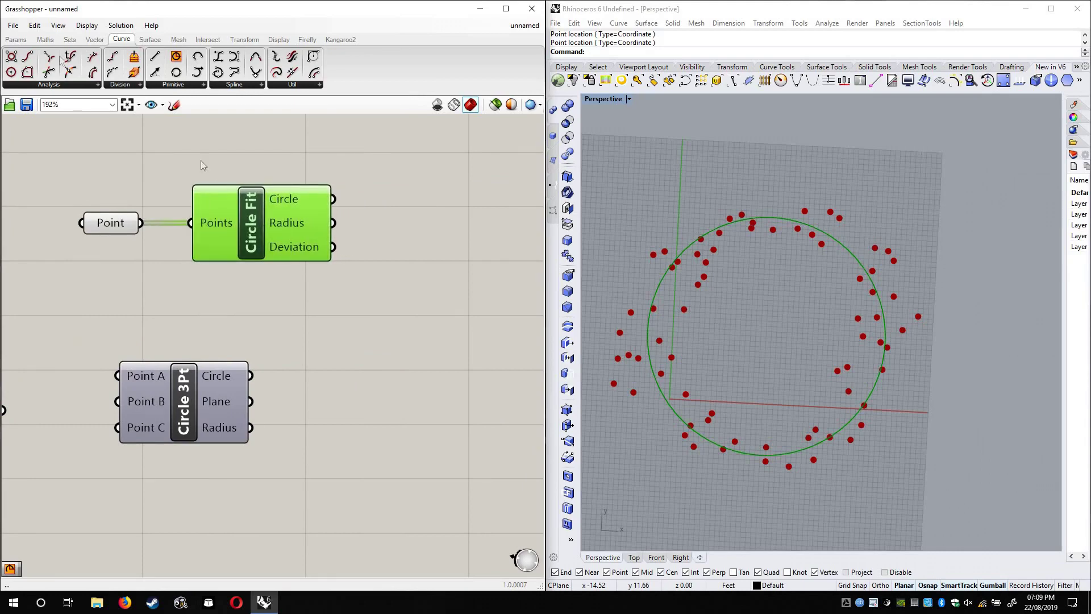
# Add a Panel, connect it to the Deviation output of Circle Fit, and enlarge it
pyautogui.click(200, 160)
pyautogui.click(16, 39)
pyautogui.moveTo(159, 72); pyautogui.dragTo(451, 326)
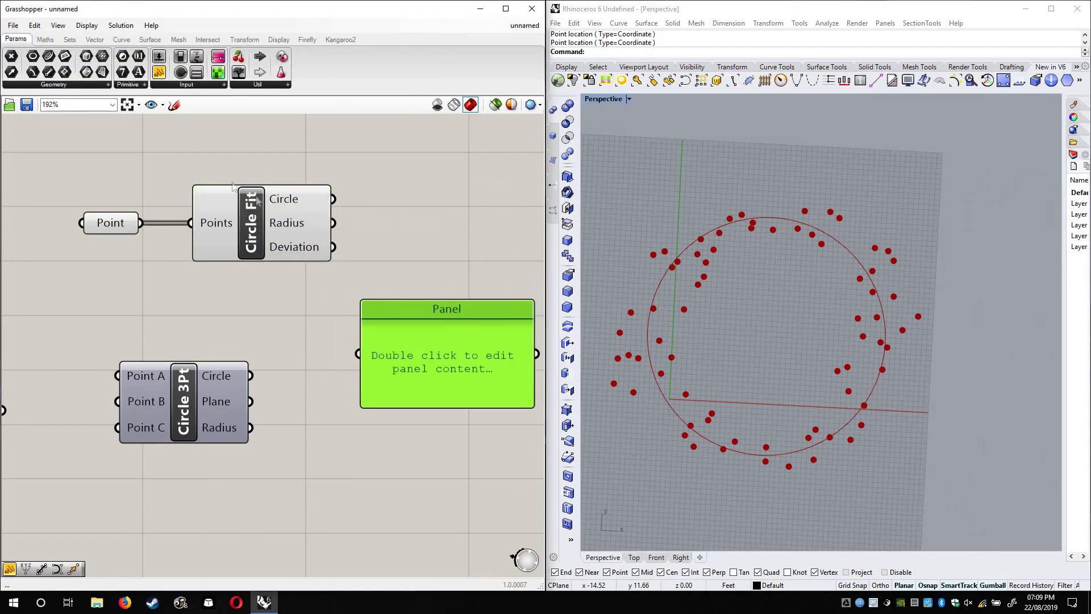
pyautogui.moveTo(450, 326); pyautogui.dragTo(327, 257, button='right')
pyautogui.moveTo(210, 178); pyautogui.dragTo(235, 284)
pyautogui.moveTo(316, 301); pyautogui.dragTo(410, 466)
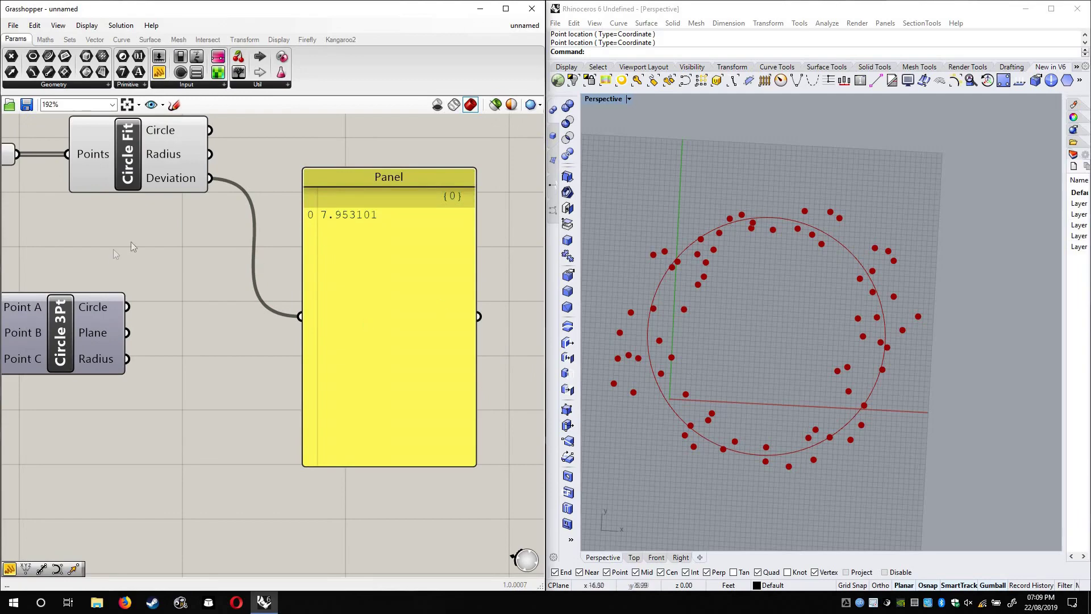
# Move two of the Point parameter's points near the fitted circle's edge in the viewport and check the deviation in the Panel
pyautogui.moveTo(299, 247); pyautogui.dragTo(462, 295, button='right')
pyautogui.click(152, 203)
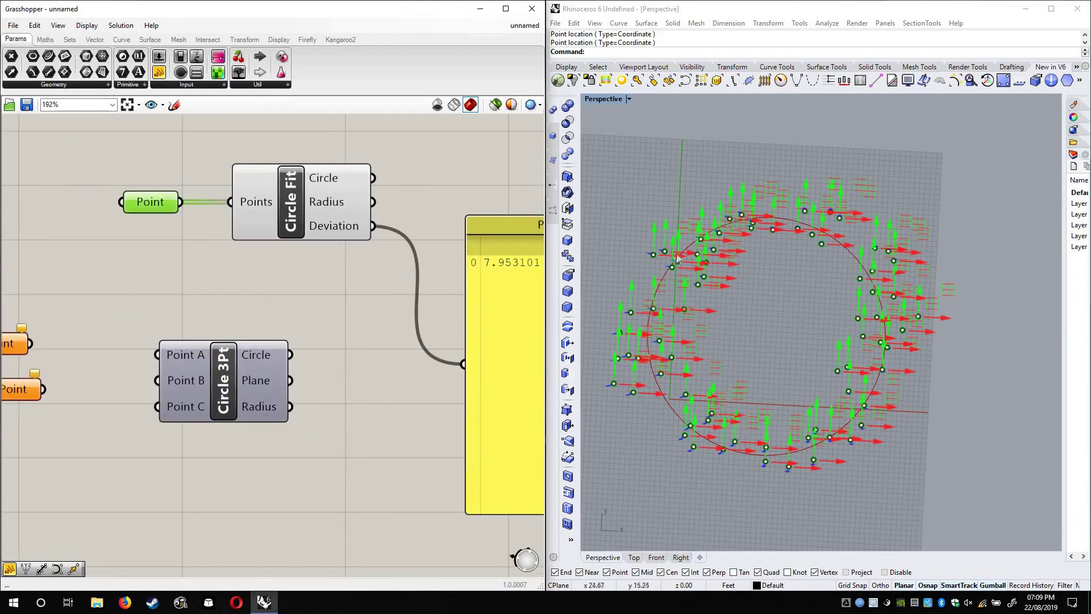
pyautogui.scroll(5, 654, 247)
pyautogui.scroll(10, 635, 240)
pyautogui.moveTo(620, 235); pyautogui.dragTo(754, 339)
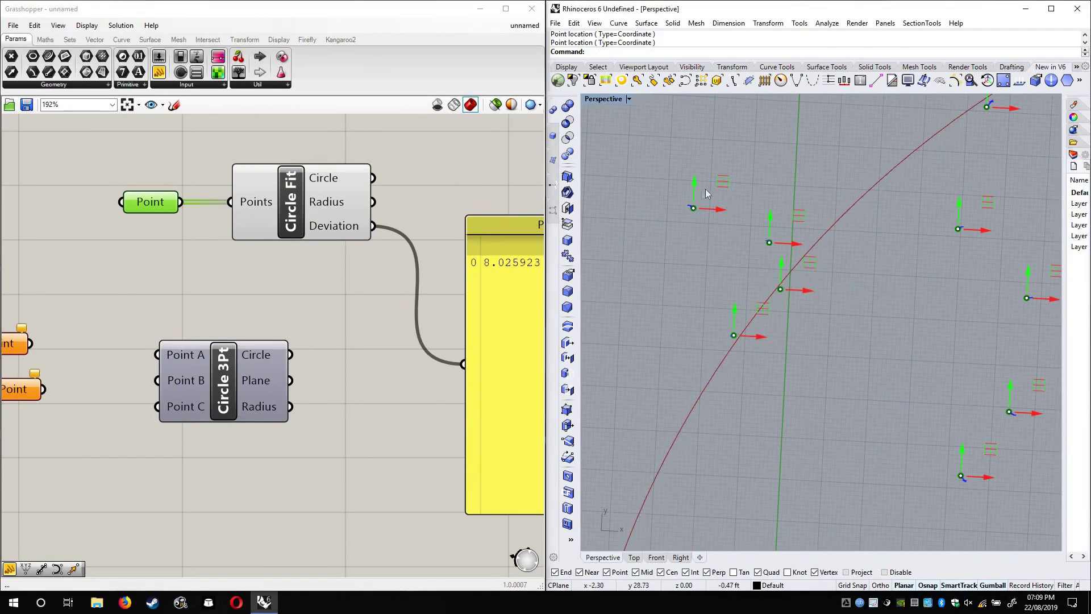
pyautogui.moveTo(715, 209); pyautogui.dragTo(909, 219)
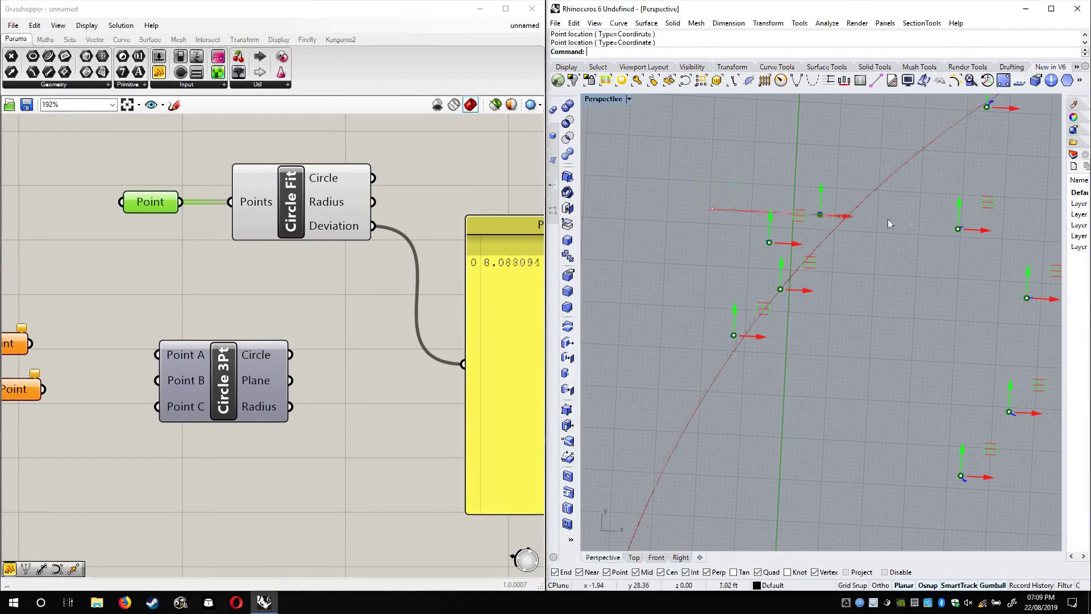
pyautogui.scroll(-10, 841, 318)
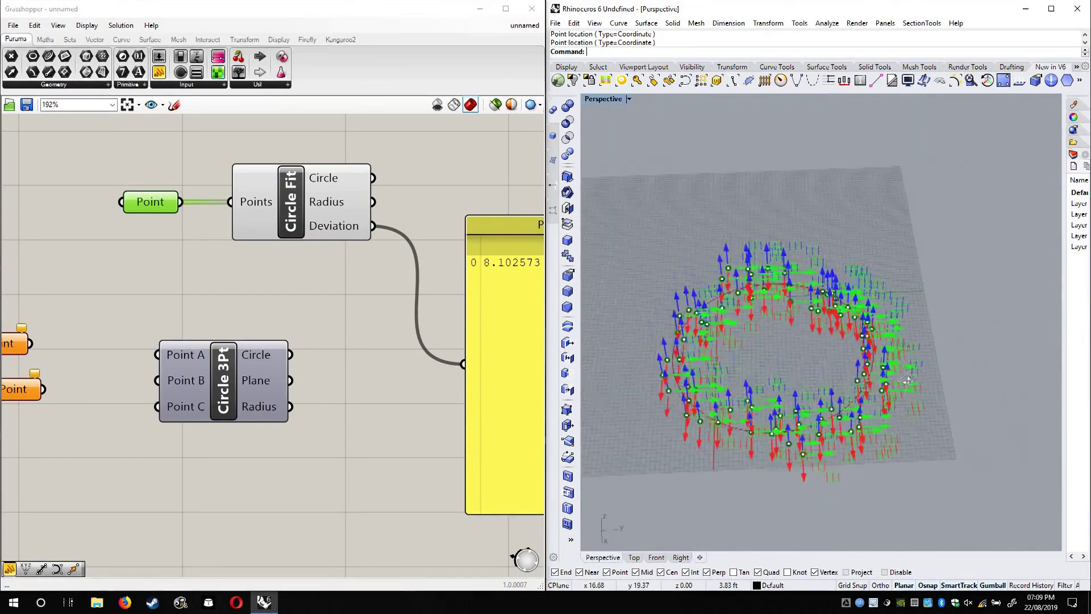
pyautogui.click(401, 163)
pyautogui.moveTo(530, 214); pyautogui.dragTo(362, 166, button='right')
pyautogui.click(417, 275)
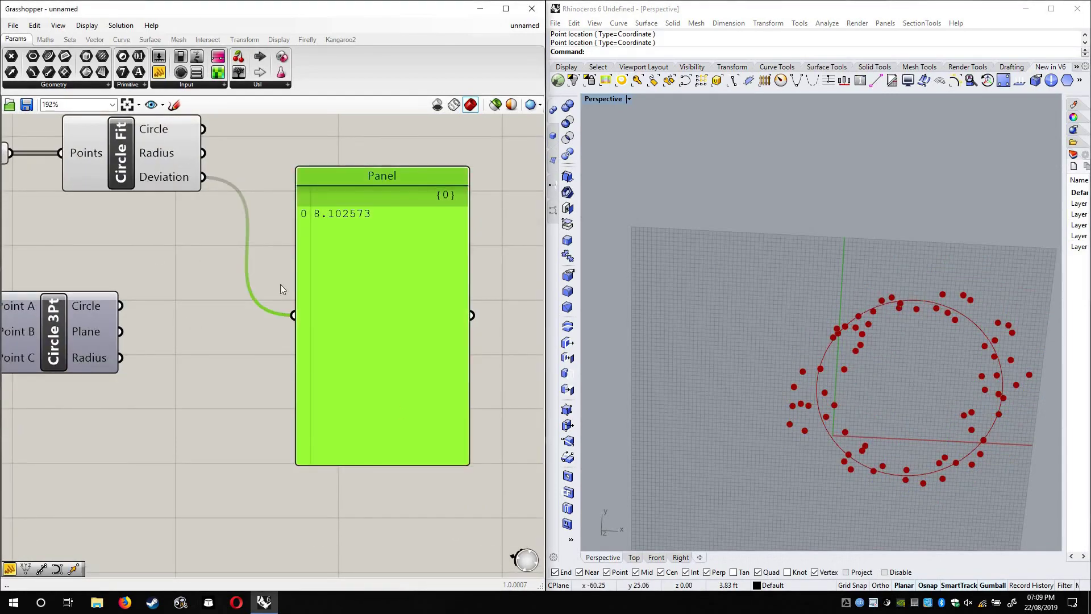
pyautogui.moveTo(340, 208); pyautogui.dragTo(379, 278, button='right')
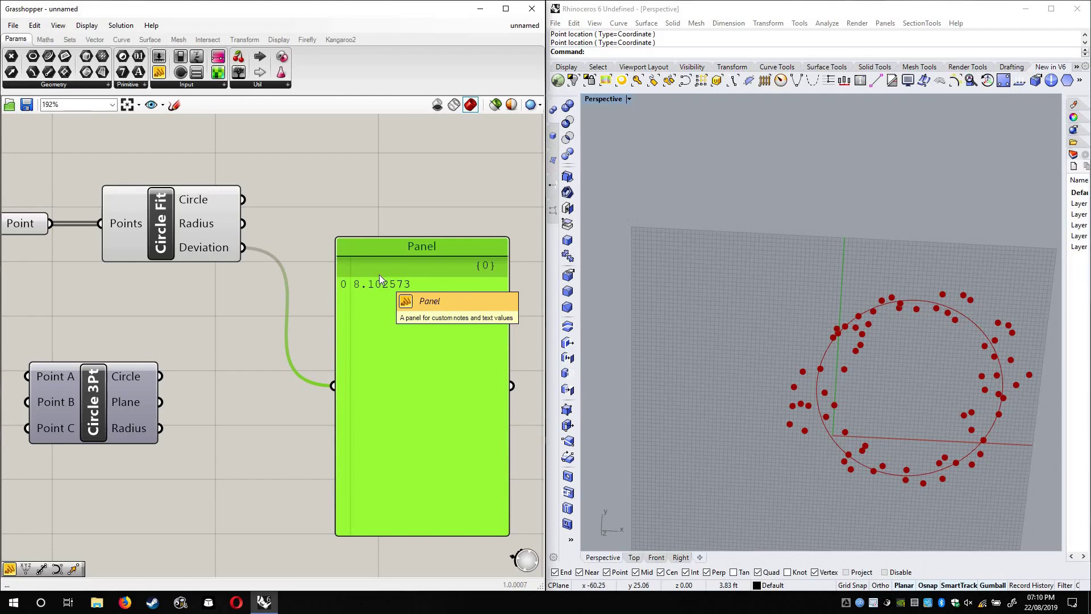
# Add an Arc primitive component above the Circle Fit component
pyautogui.click(120, 39)
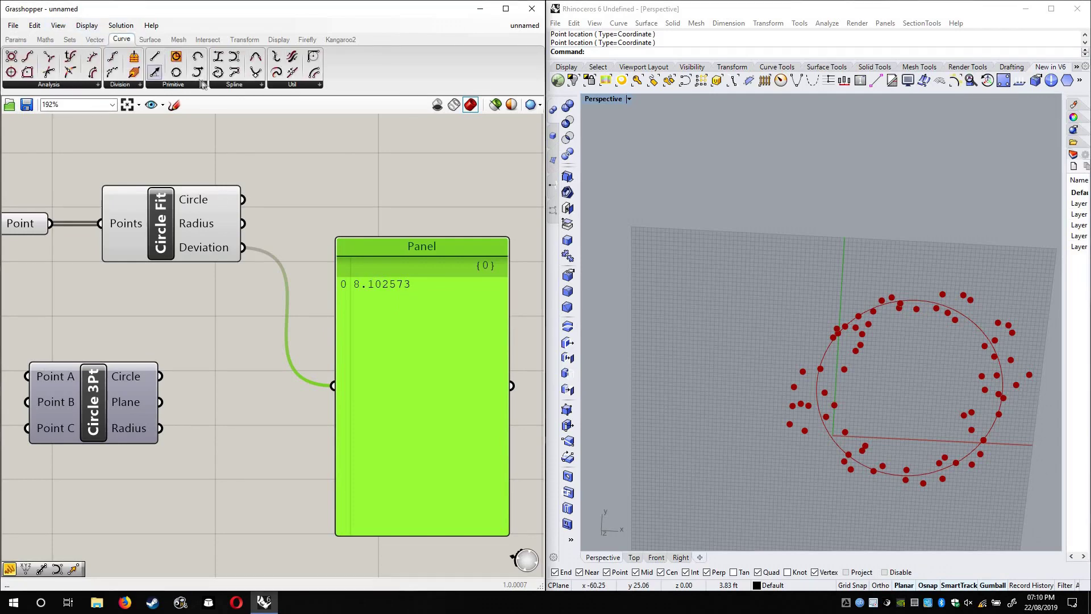
pyautogui.click(232, 88)
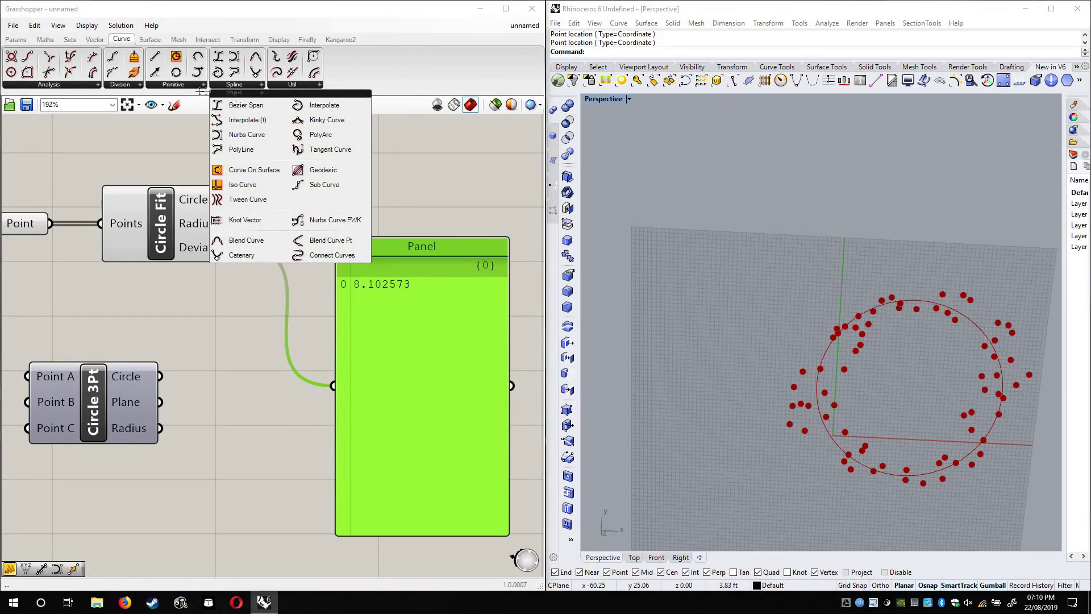
pyautogui.click(181, 87)
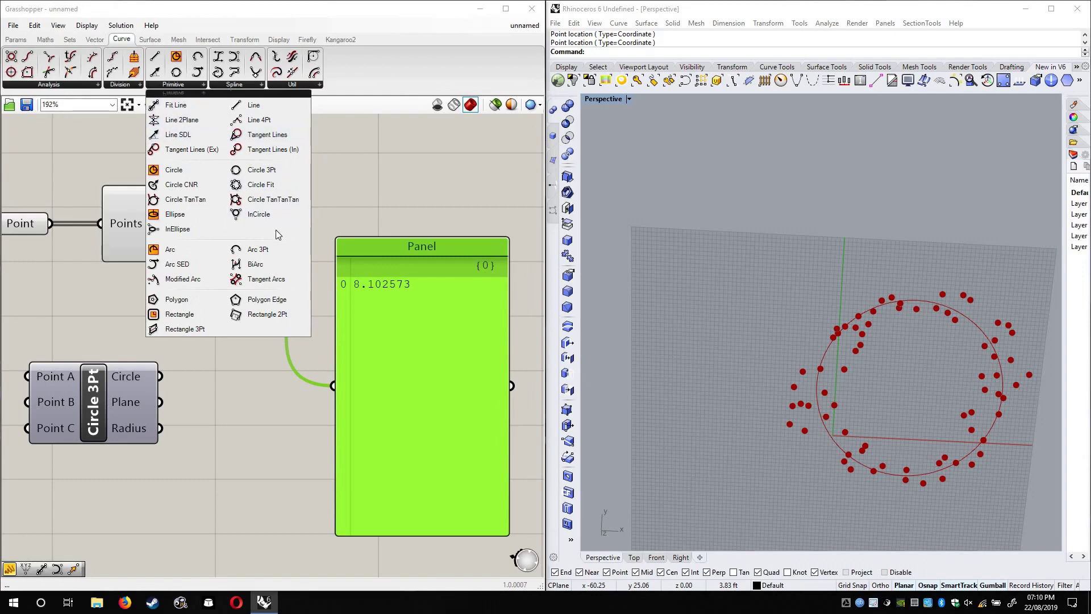
pyautogui.click(172, 250)
pyautogui.scroll(-4, 322, 299)
pyautogui.click(309, 205)
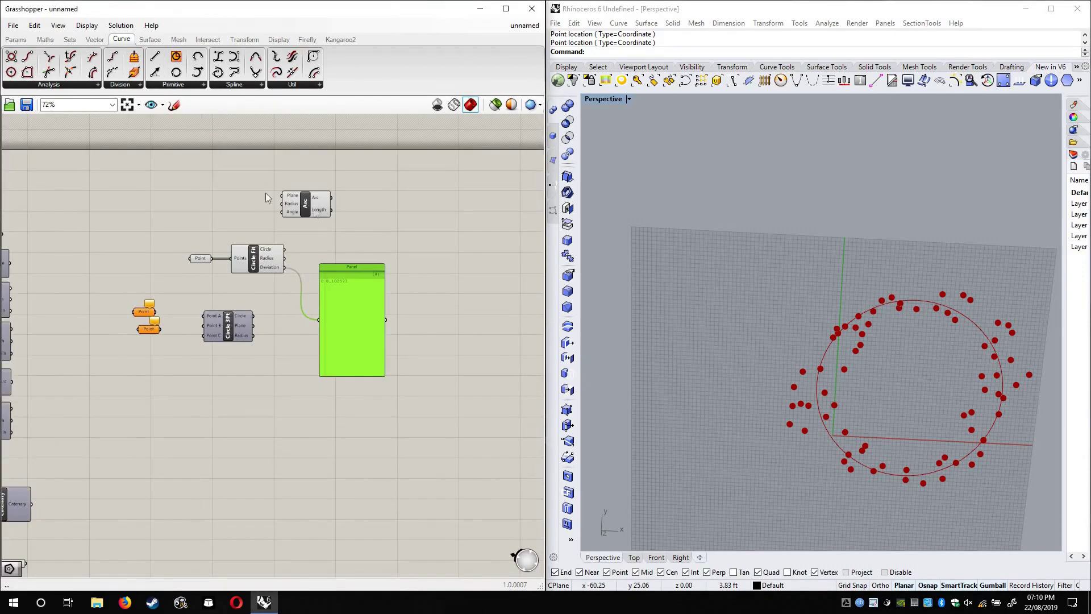
# Add an empty Point parameter in front of the Arc component's inputs
pyautogui.scroll(8, 281, 183)
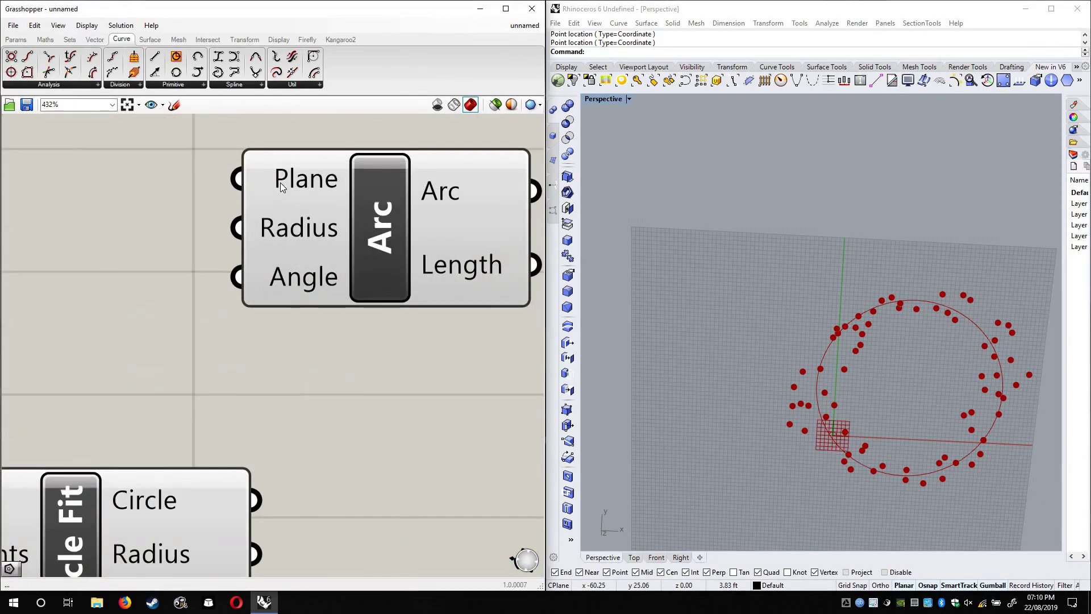
pyautogui.scroll(-2, 296, 257)
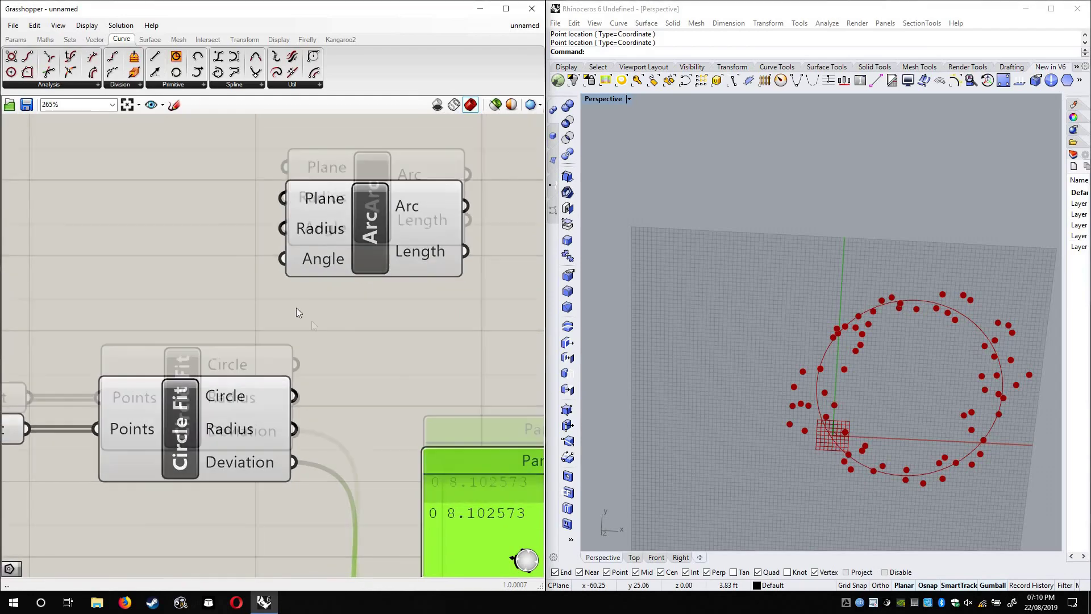
pyautogui.scroll(-4, 296, 236)
pyautogui.moveTo(434, 268); pyautogui.dragTo(492, 312, button='right')
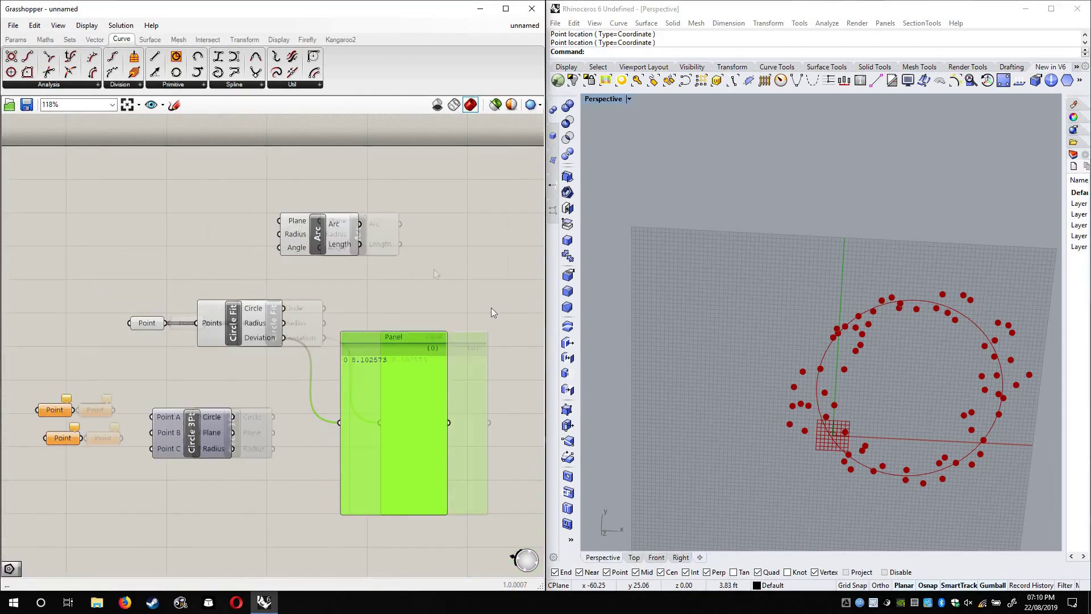
pyautogui.scroll(3, 220, 213)
pyautogui.click(15, 39)
pyautogui.moveTo(12, 55); pyautogui.dragTo(274, 238)
# Turn off the previews of the Circle Fit component and the Point parameter feeding it
pyautogui.moveTo(318, 316); pyautogui.dragTo(275, 300, button='right')
pyautogui.rightClick(272, 301)
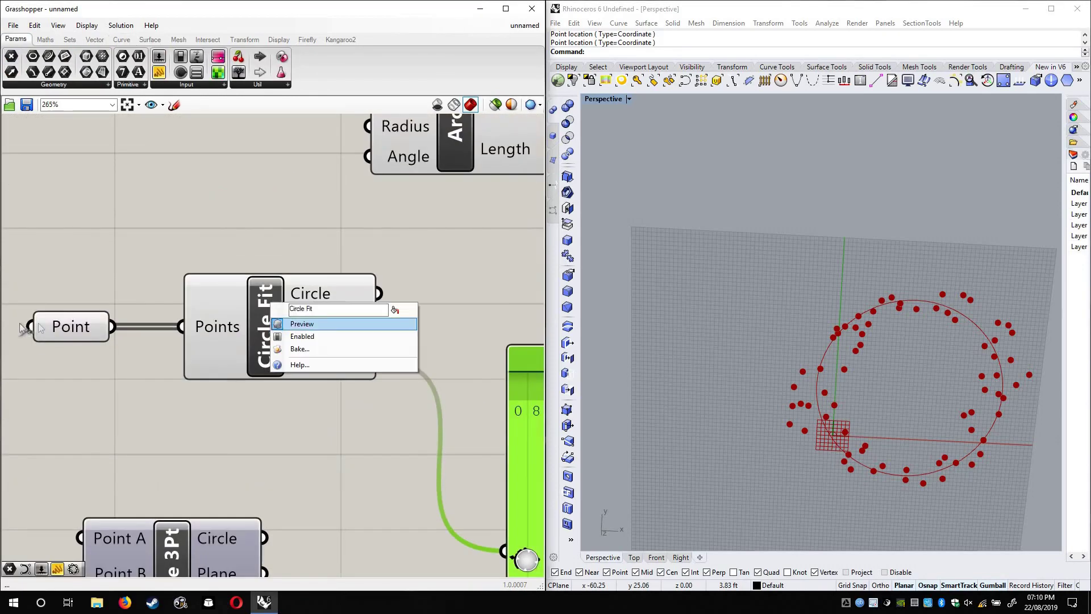
pyautogui.click(295, 324)
pyautogui.rightClick(63, 318)
pyautogui.click(102, 338)
# Set one point for the empty Point parameter in the viewport and connect it to the Arc component's Plane input
pyautogui.moveTo(307, 176); pyautogui.dragTo(170, 301, button='right')
pyautogui.scroll(2, 170, 301)
pyautogui.moveTo(88, 264); pyautogui.dragTo(217, 274, button='right')
pyautogui.rightClick(183, 205)
pyautogui.click(227, 362)
pyautogui.scroll(5, 872, 401)
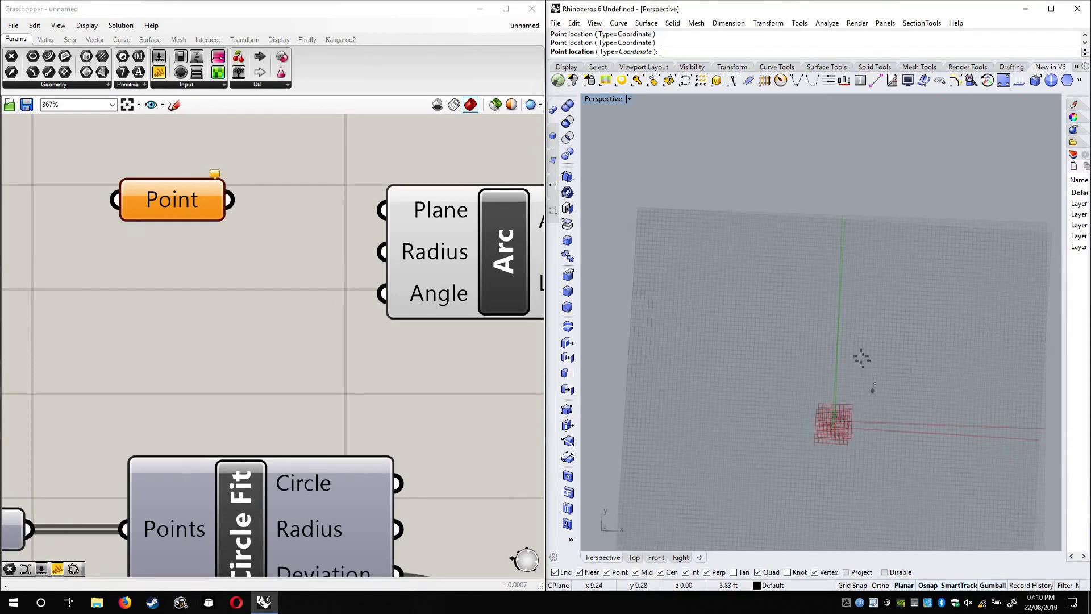
pyautogui.click(829, 313)
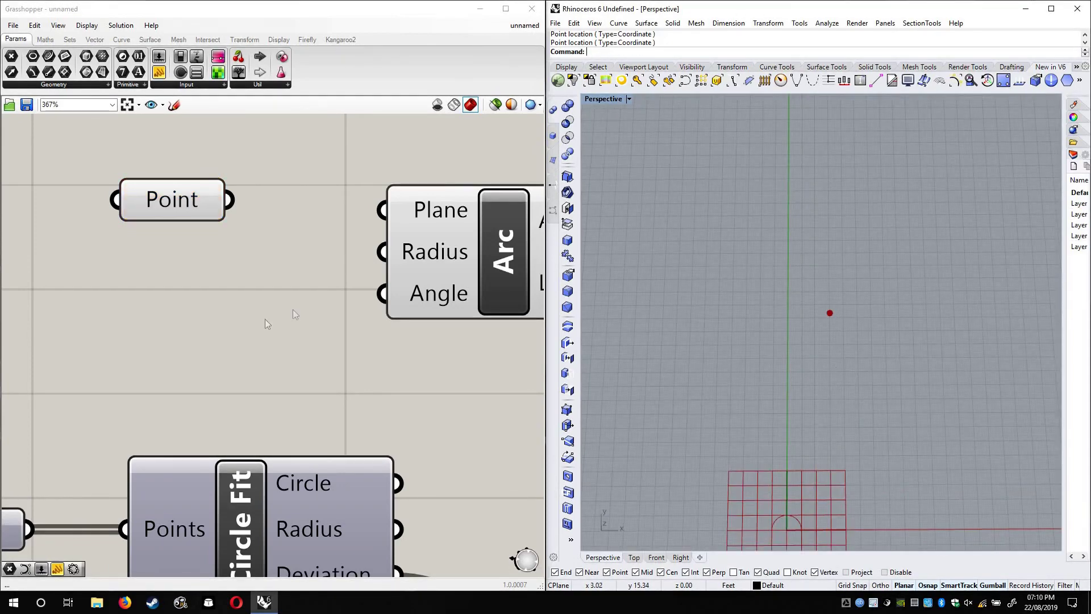
pyautogui.moveTo(288, 203); pyautogui.dragTo(384, 211)
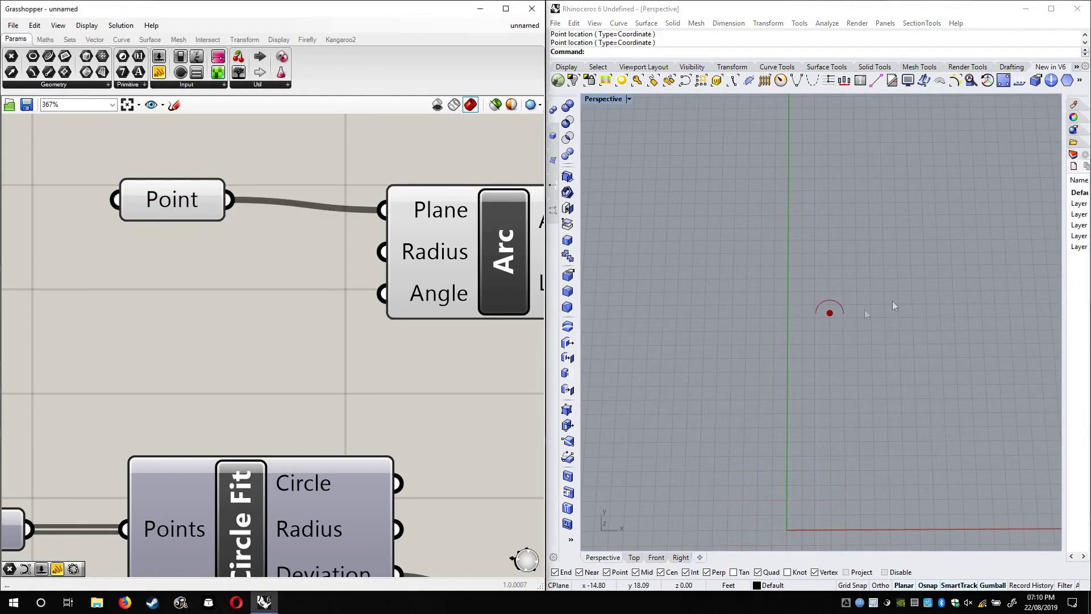
# Examine the deviation shown in the Panel connected to the Circle Fit component
pyautogui.scroll(-4, 319, 295)
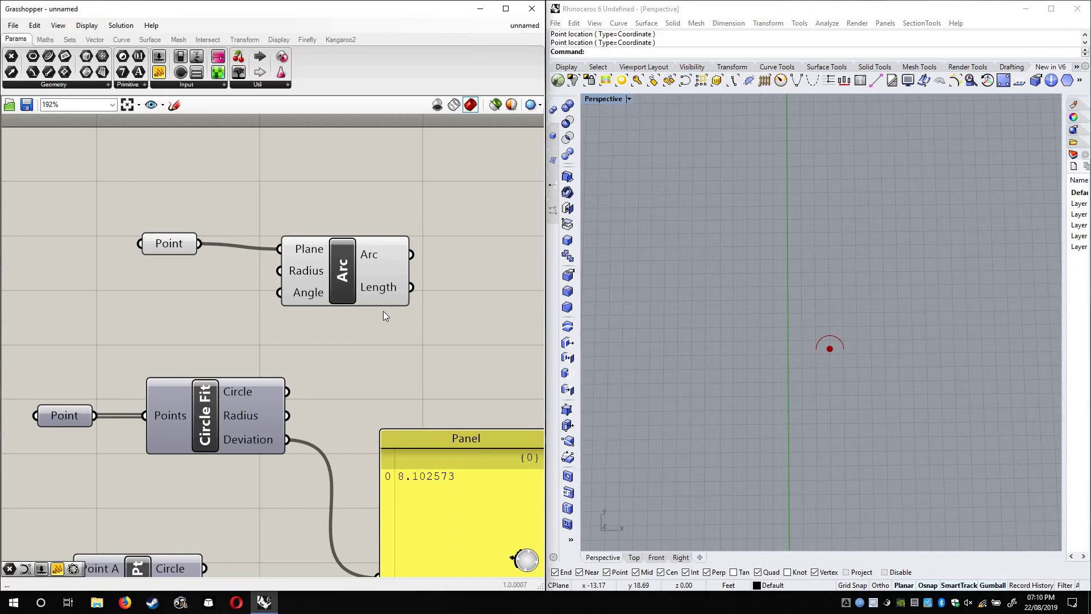
pyautogui.scroll(-3, 380, 312)
pyautogui.moveTo(265, 275); pyautogui.dragTo(208, 218, button='right')
pyautogui.scroll(4, 309, 374)
pyautogui.moveTo(415, 383)
pyautogui.mouseDown()
pyautogui.moveTo(403, 357)
pyautogui.moveTo(408, 381)
pyautogui.mouseUp()
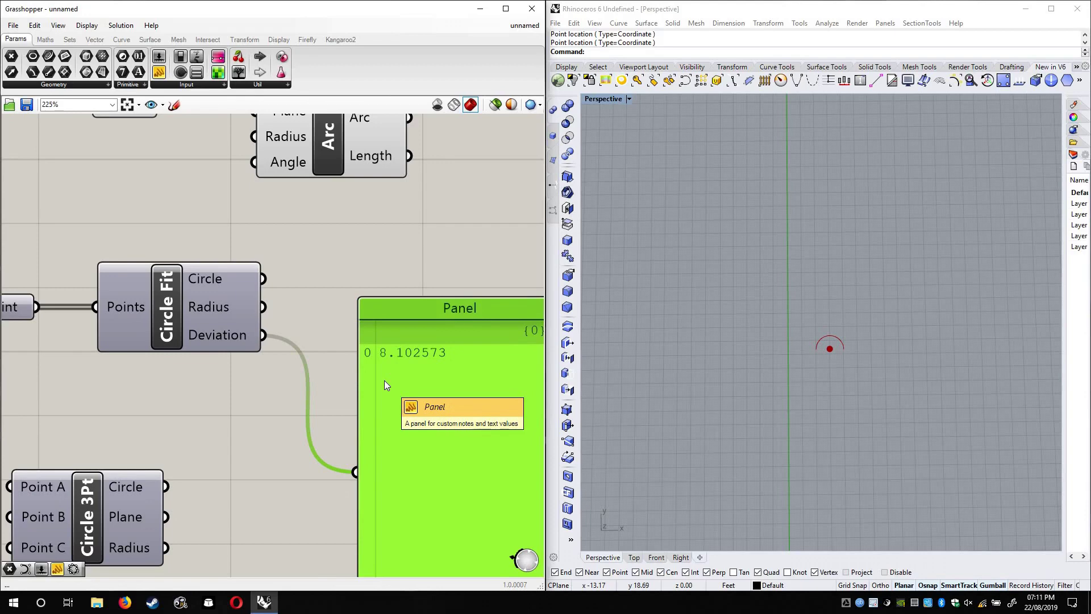
pyautogui.click(621, 54)
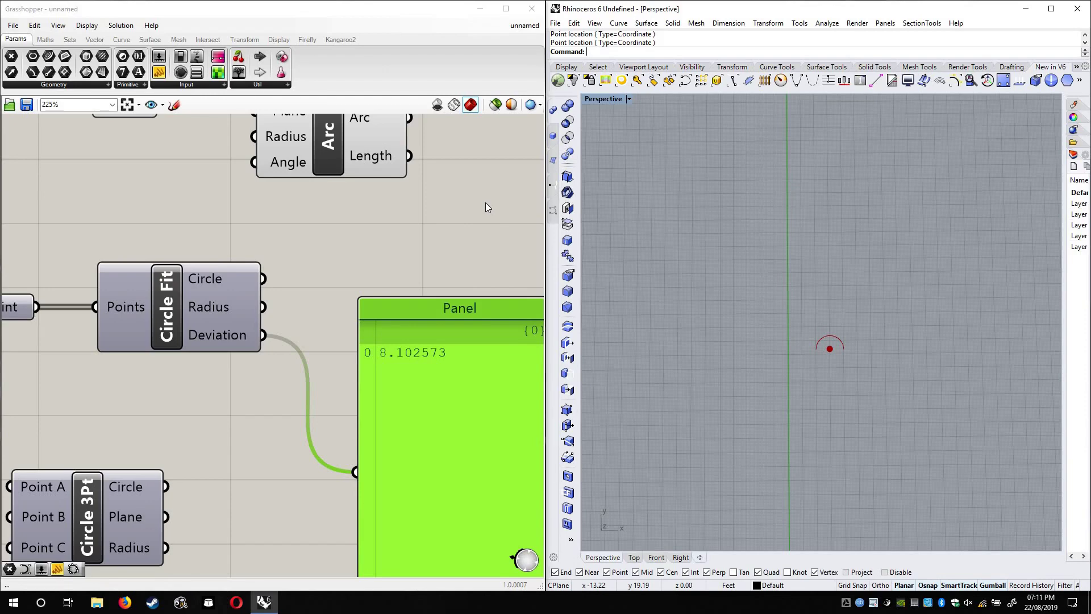
pyautogui.click(406, 215)
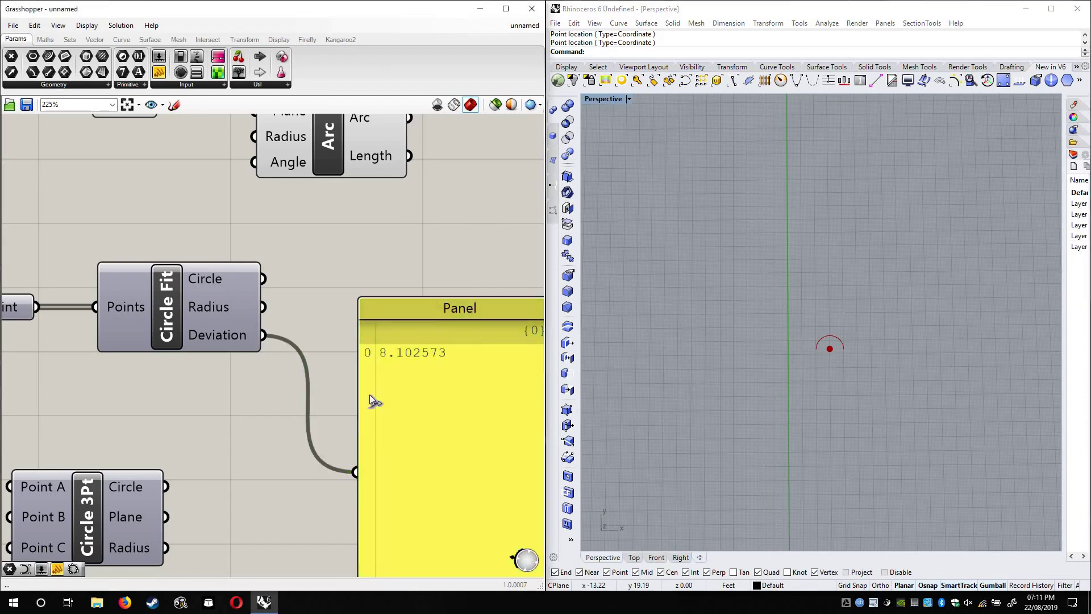
pyautogui.scroll(-4, 382, 343)
pyautogui.moveTo(301, 418); pyautogui.dragTo(369, 273, button='right')
pyautogui.scroll(4, 370, 272)
pyautogui.rightClick(278, 262)
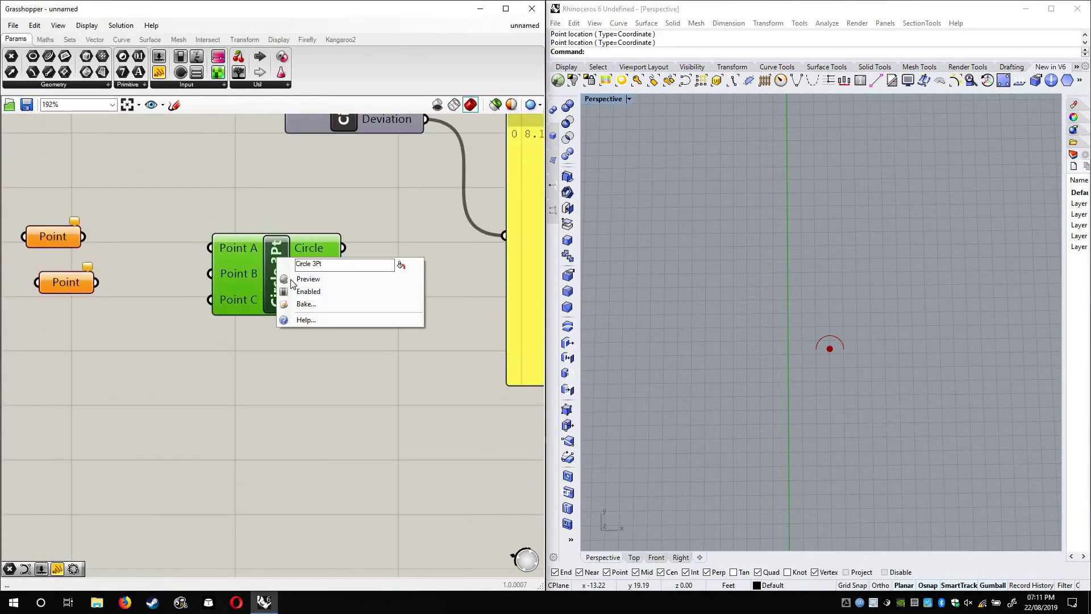
pyautogui.click(300, 280)
pyautogui.rightClick(304, 291)
pyautogui.click(310, 302)
# Turn on the previews of the Circle Fit component and the Point parameter feeding it
pyautogui.moveTo(341, 189); pyautogui.dragTo(280, 469, button='right')
pyautogui.rightClick(305, 373)
pyautogui.click(363, 380)
pyautogui.moveTo(811, 311); pyautogui.dragTo(818, 375, button='right')
pyautogui.click(154, 384)
pyautogui.rightClick(154, 384)
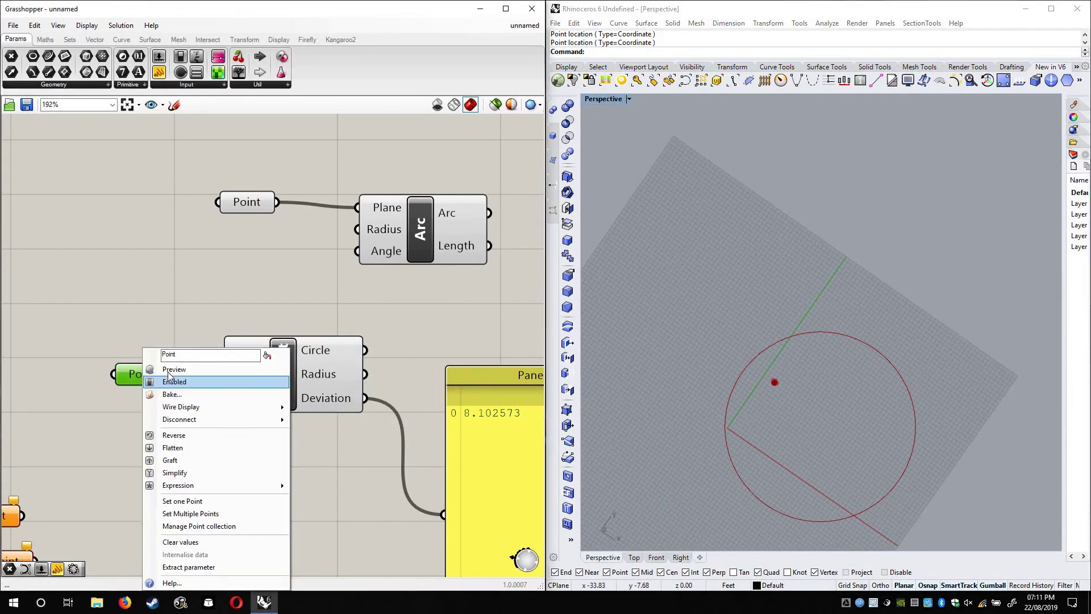
pyautogui.click(171, 370)
# Select the Point parameter feeding Circle Fit and slightly move one of its points near the fitted circle's edge
pyautogui.moveTo(764, 385); pyautogui.dragTo(495, 366, button='right')
pyautogui.scroll(10, 821, 389)
pyautogui.click(207, 309)
pyautogui.click(145, 371)
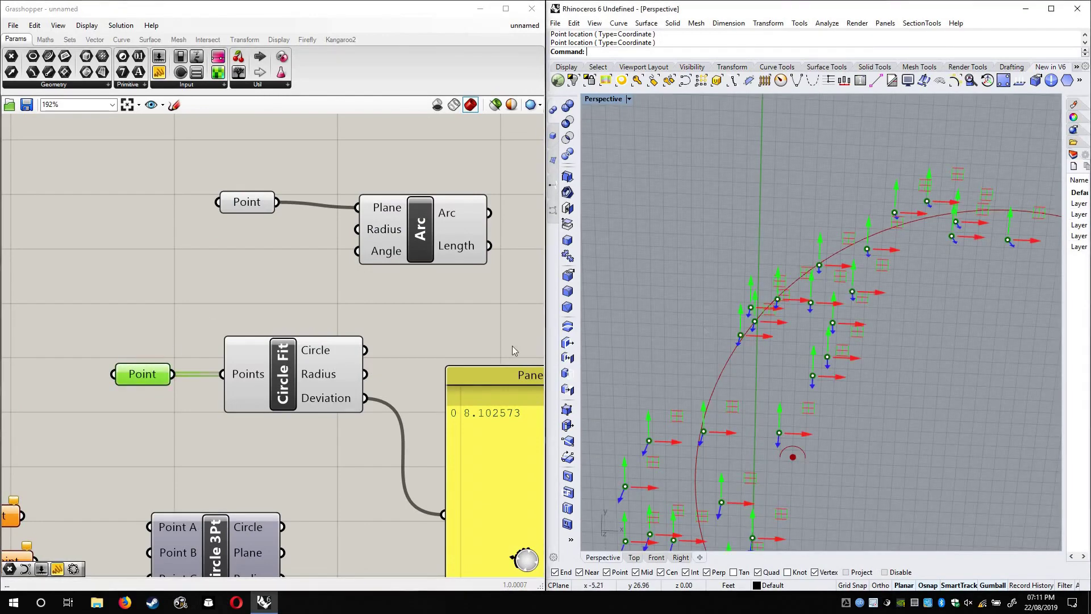
pyautogui.keyDown('ctrl'); pyautogui.click(154, 371); pyautogui.keyUp('ctrl')
pyautogui.click(153, 376)
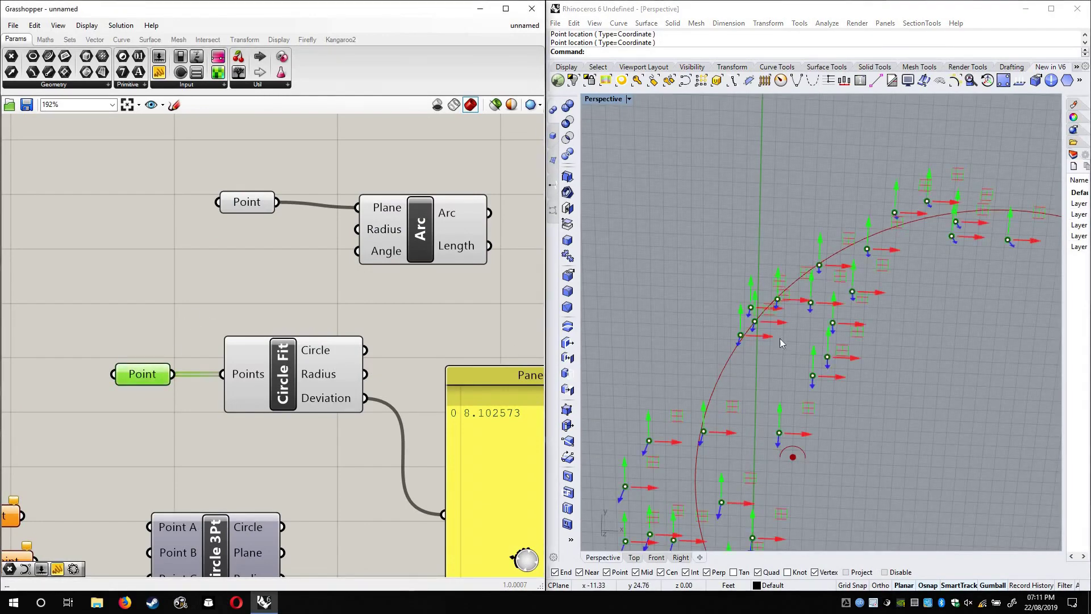
pyautogui.click(737, 331)
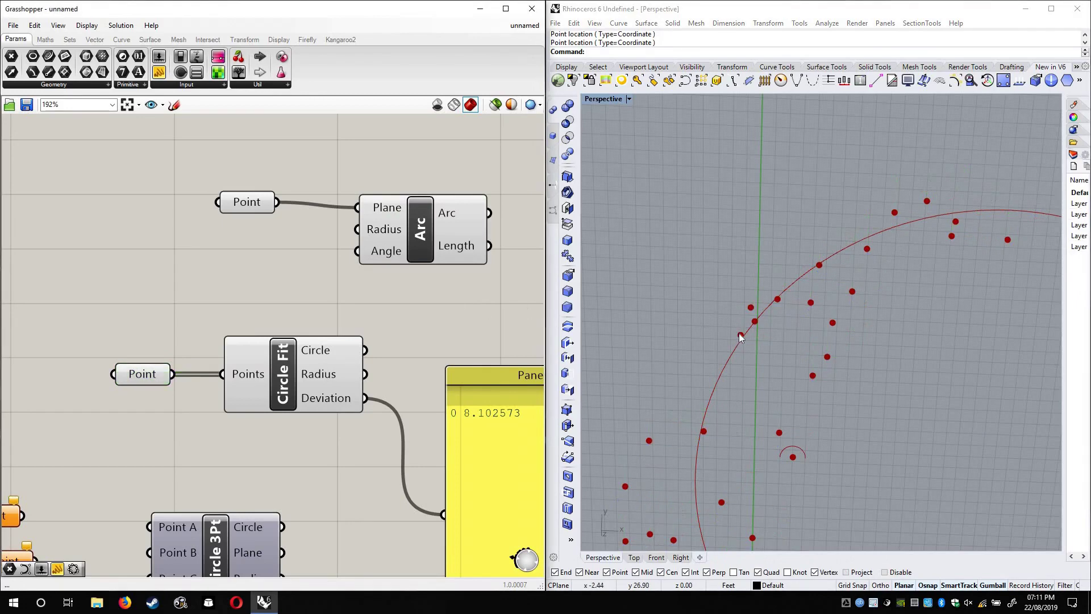
pyautogui.click(156, 376)
pyautogui.click(688, 343)
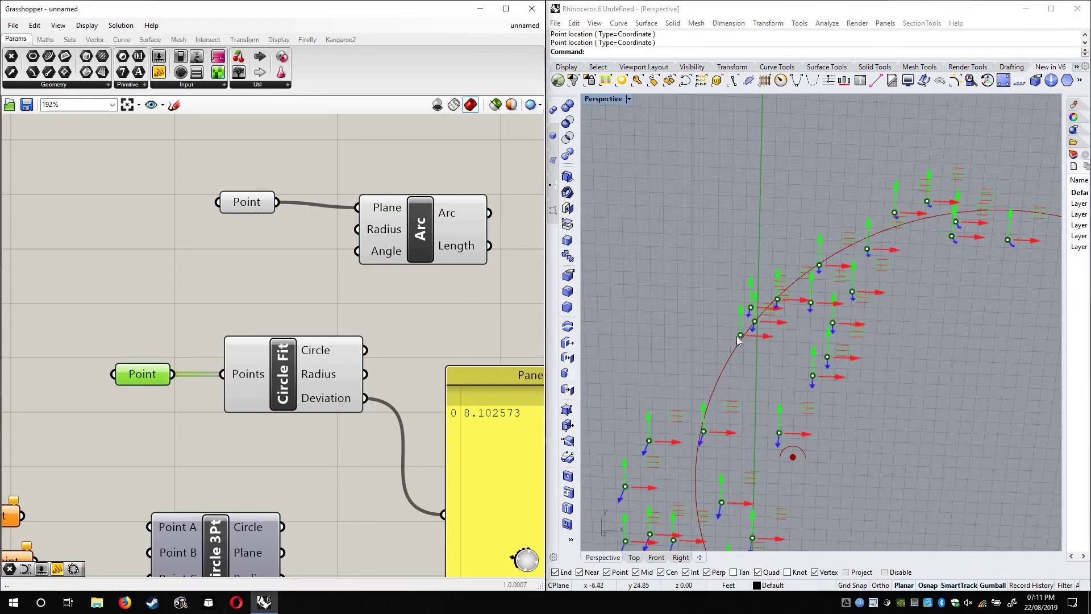
pyautogui.moveTo(740, 335); pyautogui.dragTo(742, 334)
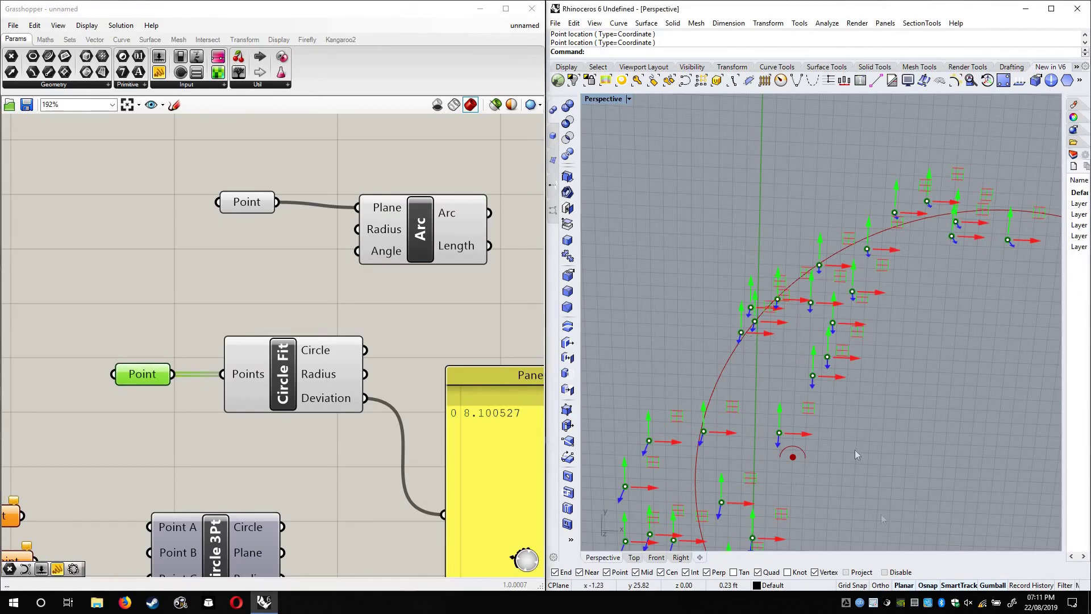
# Switch off the Gumball, reselect the Point parameter and move the same point just outside the fitted circle
pyautogui.click(997, 585)
pyautogui.click(146, 372)
pyautogui.click(146, 372)
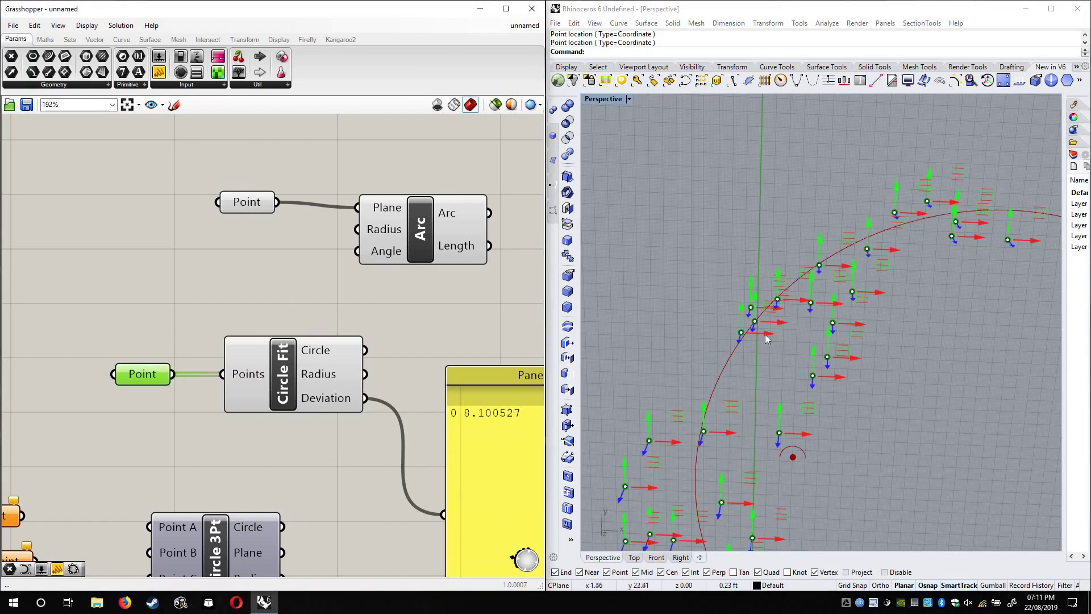
pyautogui.moveTo(741, 332)
pyautogui.mouseDown()
pyautogui.moveTo(748, 336)
pyautogui.moveTo(724, 332)
pyautogui.mouseUp()
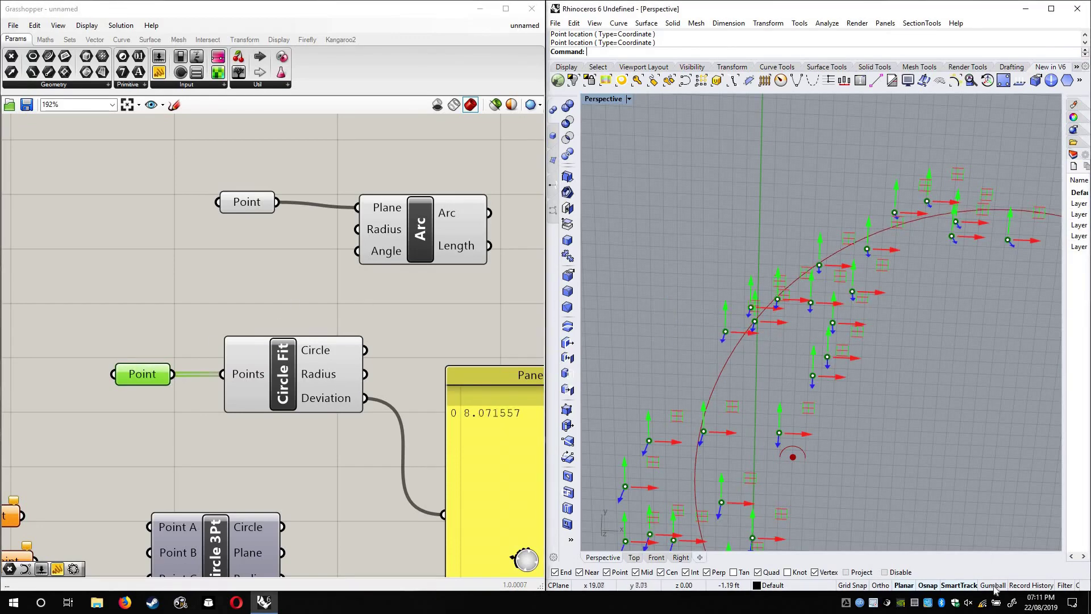
# Move the same point farther outside the fitted circle, and bring it slightly back toward the edge
pyautogui.click(151, 380)
pyautogui.click(151, 380)
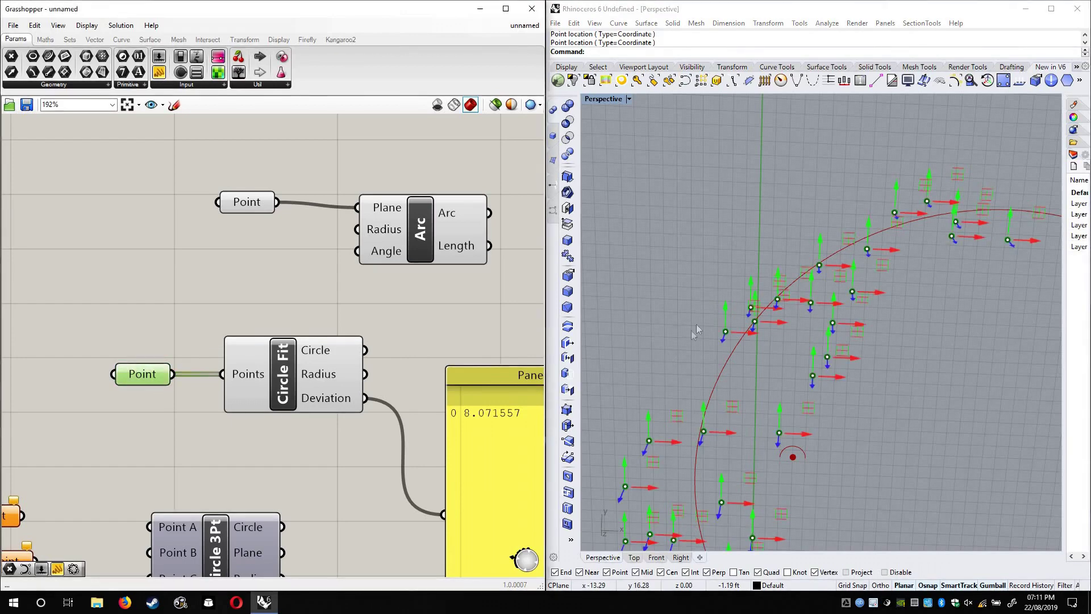
pyautogui.moveTo(723, 315); pyautogui.dragTo(687, 347)
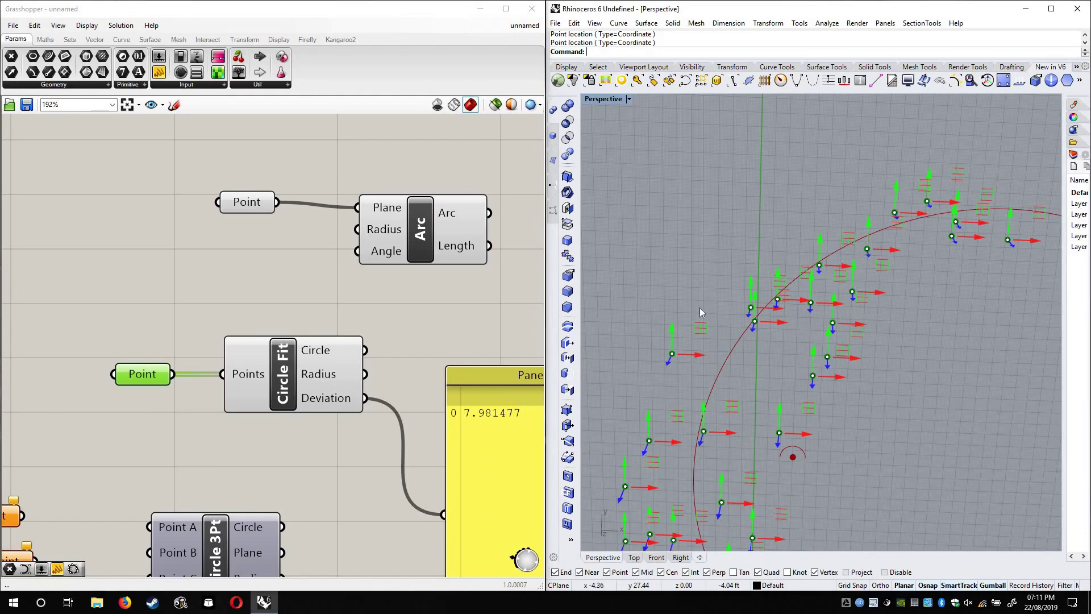
pyautogui.moveTo(684, 352)
pyautogui.mouseDown()
pyautogui.moveTo(722, 353)
pyautogui.moveTo(696, 353)
pyautogui.mouseUp()
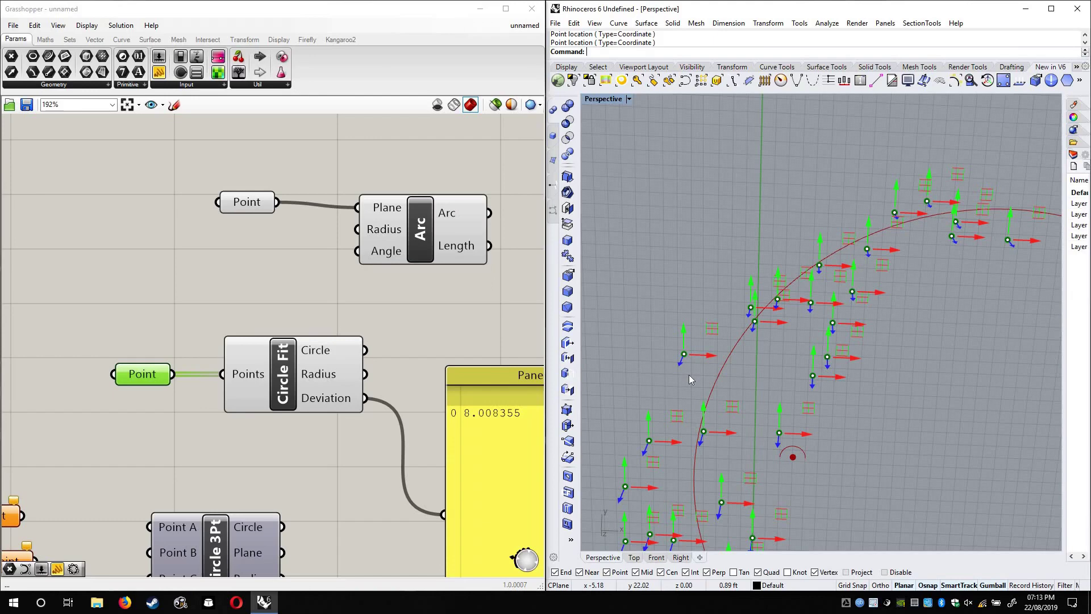
# Turn off the previews of the Circle Fit component and its Point parameter
pyautogui.scroll(-3, 367, 296)
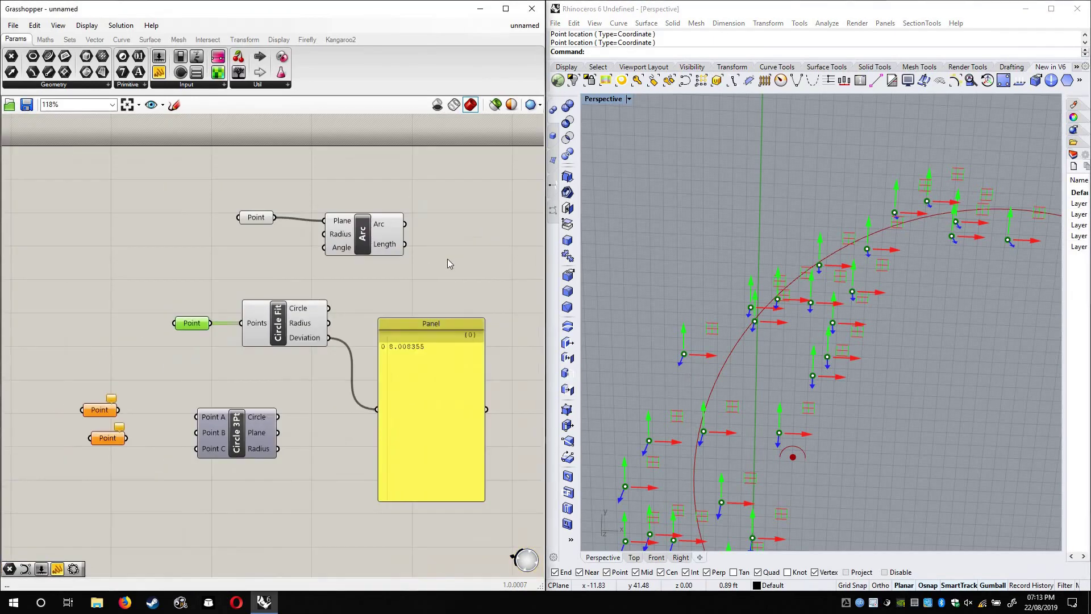
pyautogui.rightClick(286, 308)
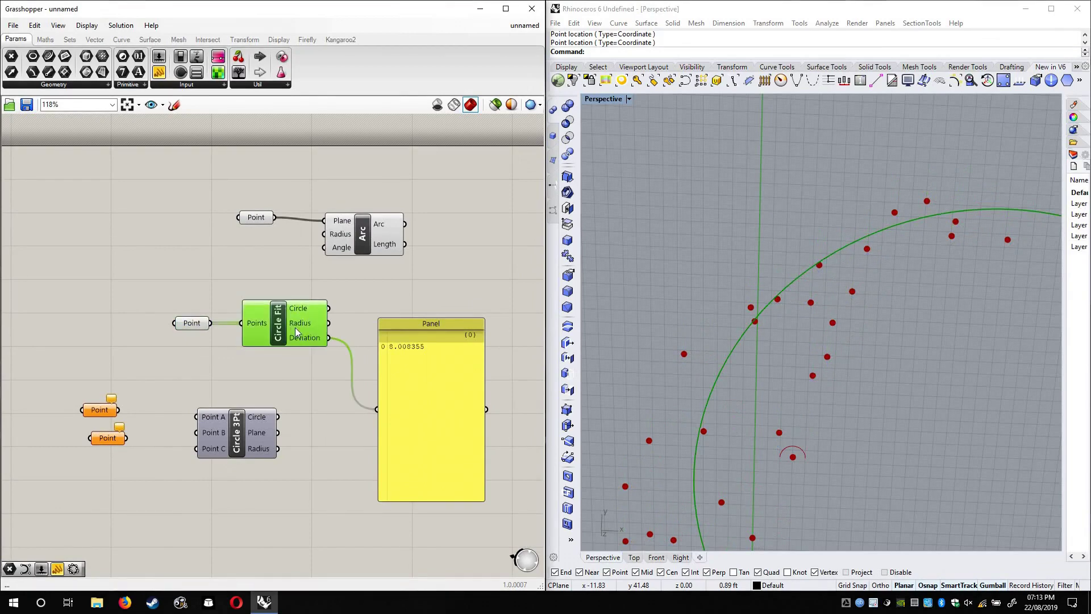
pyautogui.click(194, 326)
pyautogui.rightClick(195, 326)
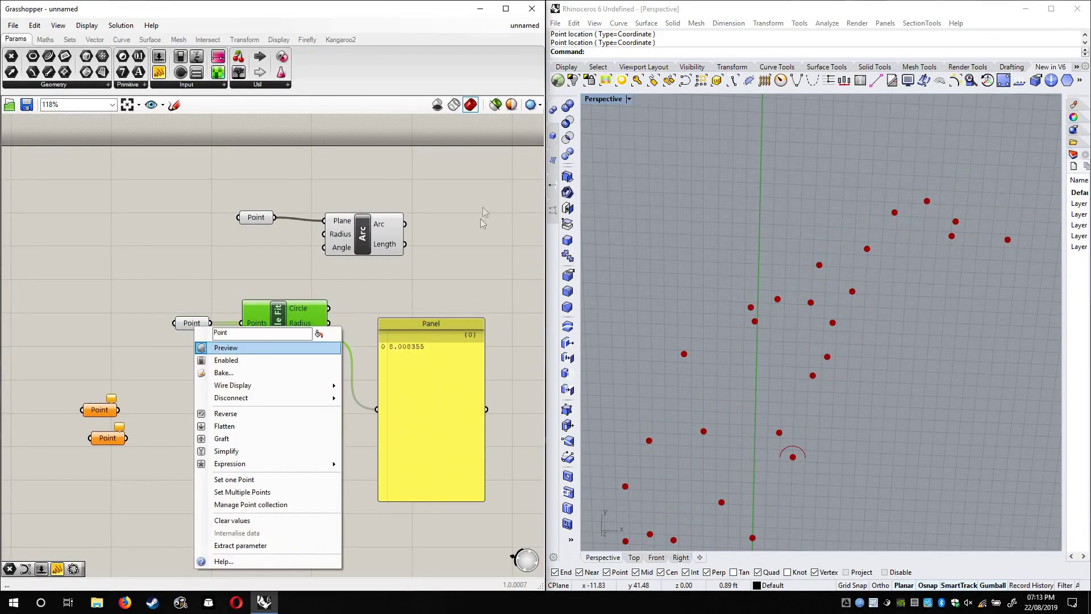
pyautogui.click(224, 348)
# Move the Arc component together with its Point parameter to the empty canvas area below the Panel
pyautogui.moveTo(172, 250); pyautogui.dragTo(460, 177)
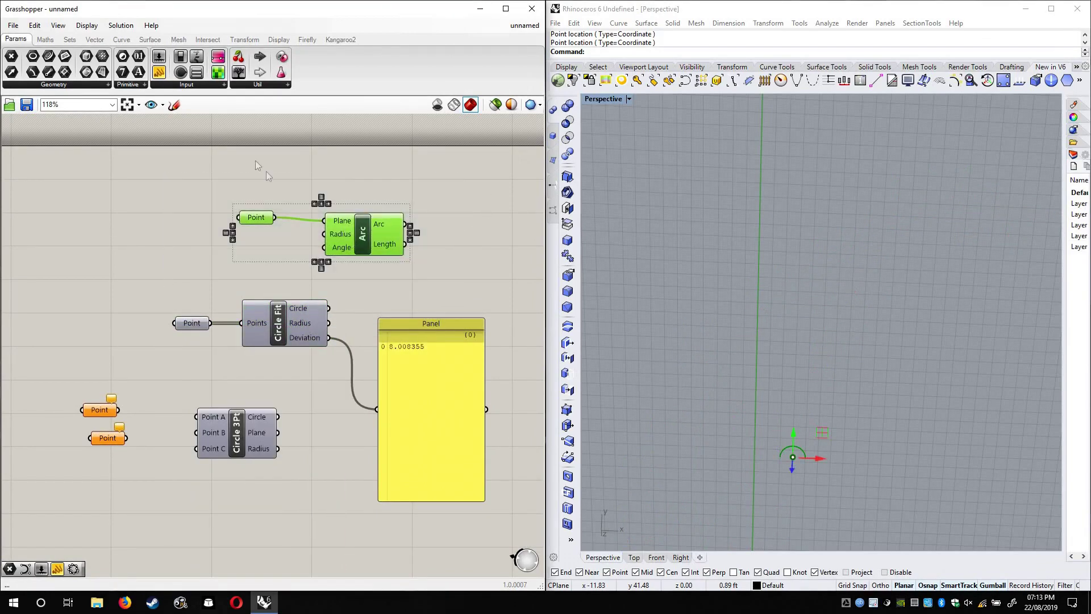
pyautogui.scroll(-2, 299, 203)
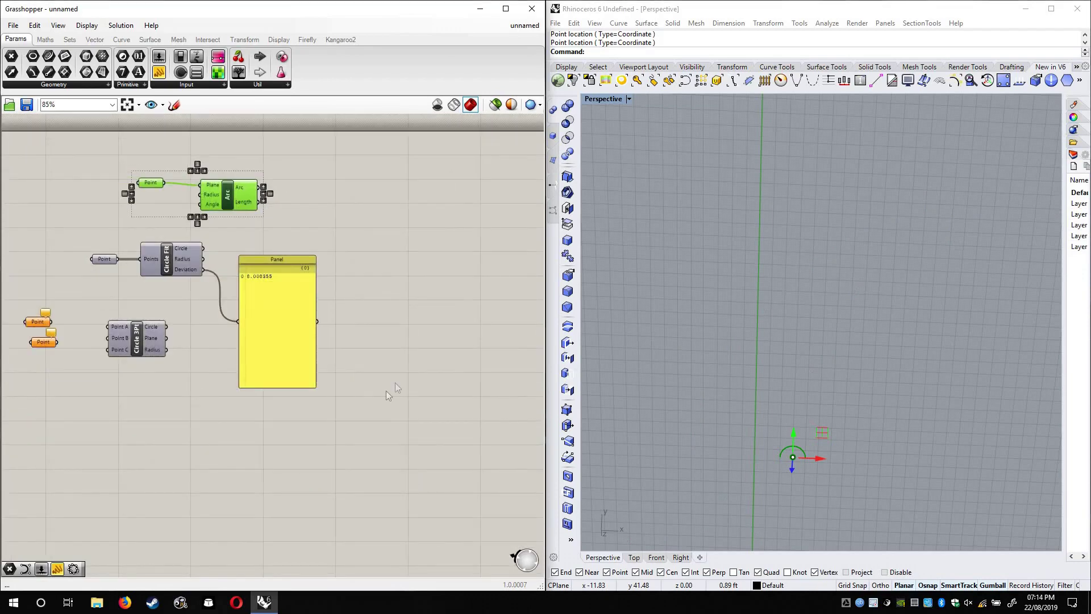
pyautogui.moveTo(227, 193); pyautogui.dragTo(402, 445)
pyautogui.click(434, 365)
# Align the Point parameter with the Arc component's Plane input so their wire runs straight
pyautogui.moveTo(738, 375); pyautogui.dragTo(810, 426, button='right')
pyautogui.scroll(4, 826, 436)
pyautogui.scroll(4, 400, 345)
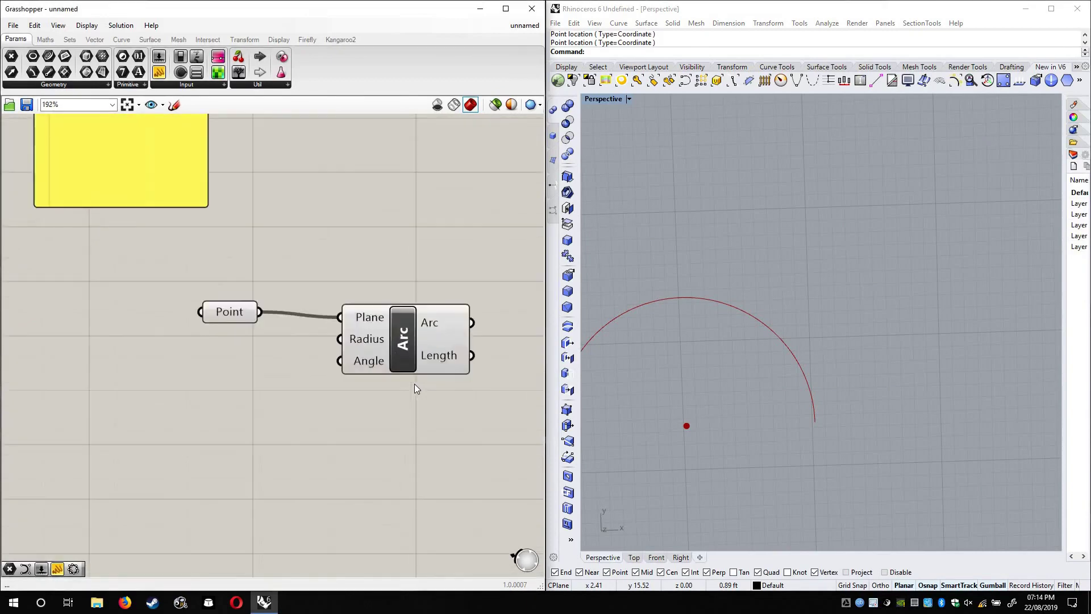
pyautogui.scroll(2, 415, 388)
pyautogui.moveTo(115, 265); pyautogui.dragTo(117, 274)
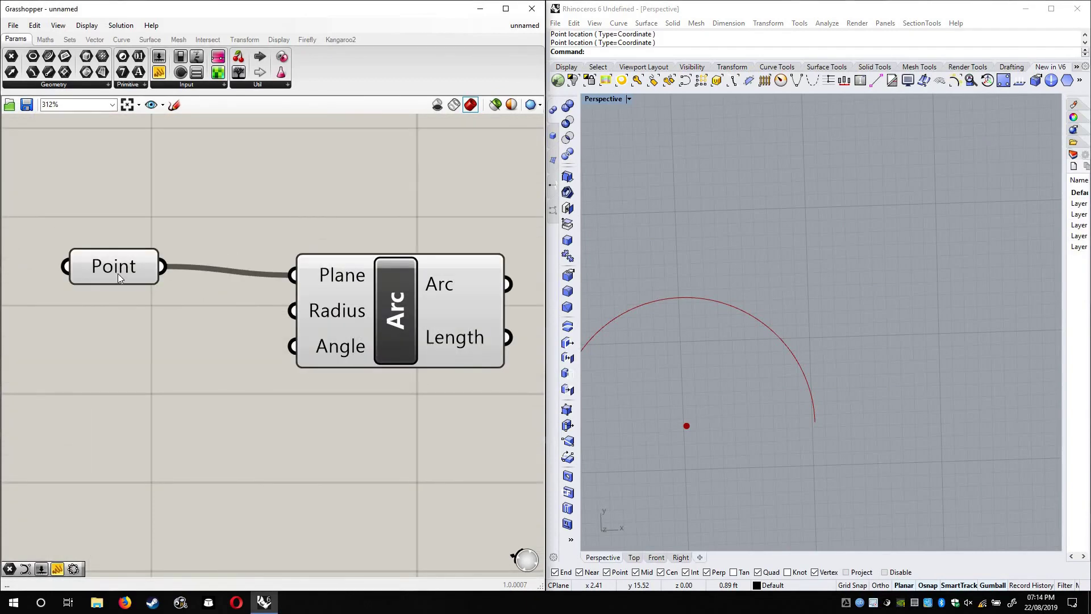
pyautogui.click(236, 360)
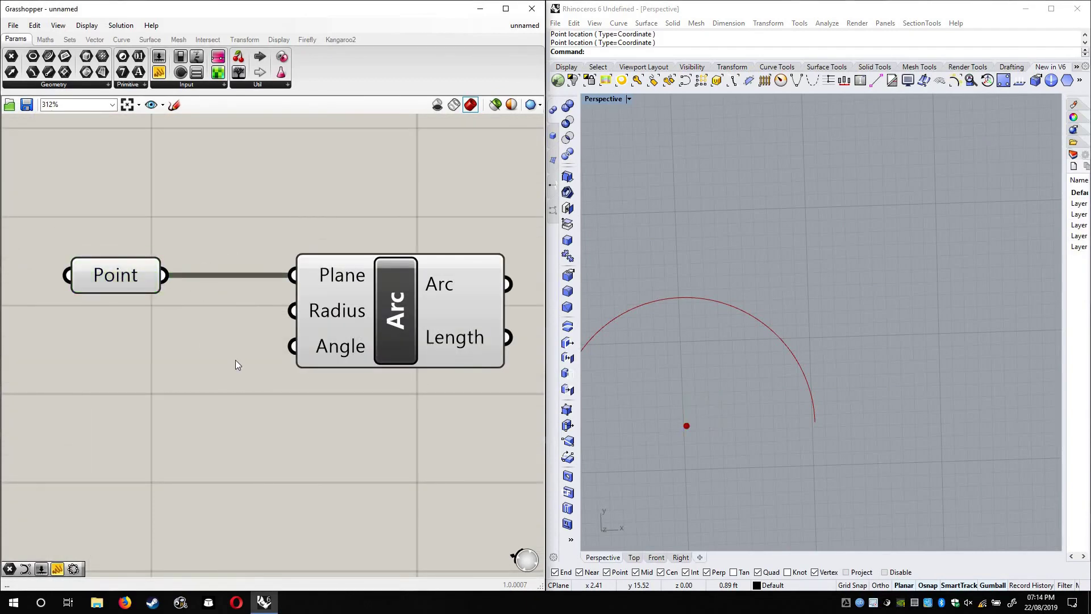
# Add a number slider ranging from 0.1 to 10 below the Arc component's Point parameter
pyautogui.keyDown('shift'); pyautogui.moveTo(621, 363); pyautogui.dragTo(622, 339, button='right'); pyautogui.keyUp('shift')
pyautogui.scroll(-4, 622, 338)
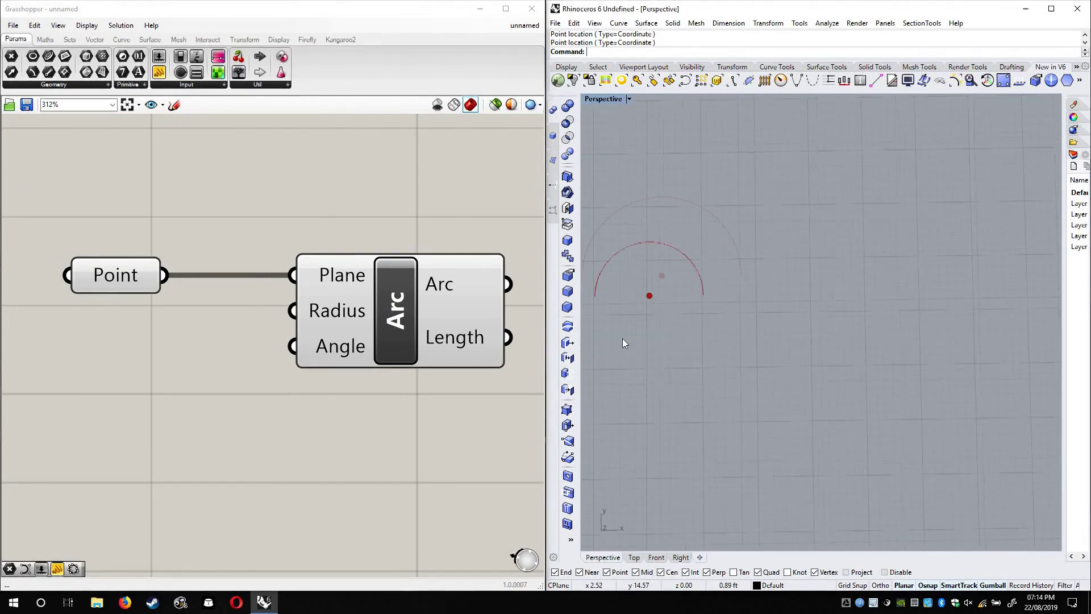
pyautogui.keyDown('shift'); pyautogui.moveTo(683, 330); pyautogui.dragTo(779, 316, button='right'); pyautogui.keyUp('shift')
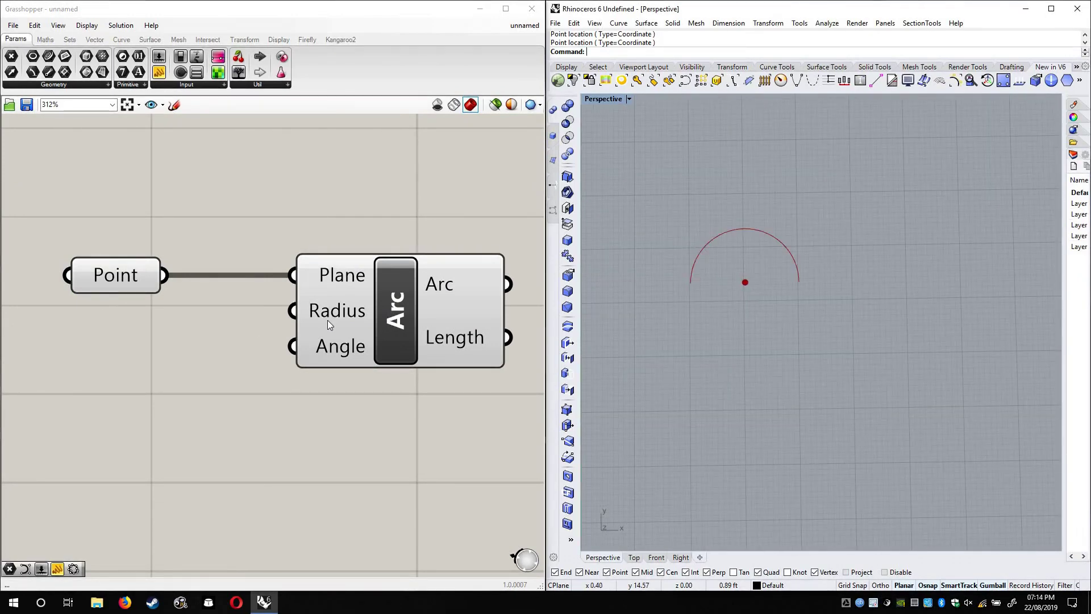
pyautogui.click(167, 394)
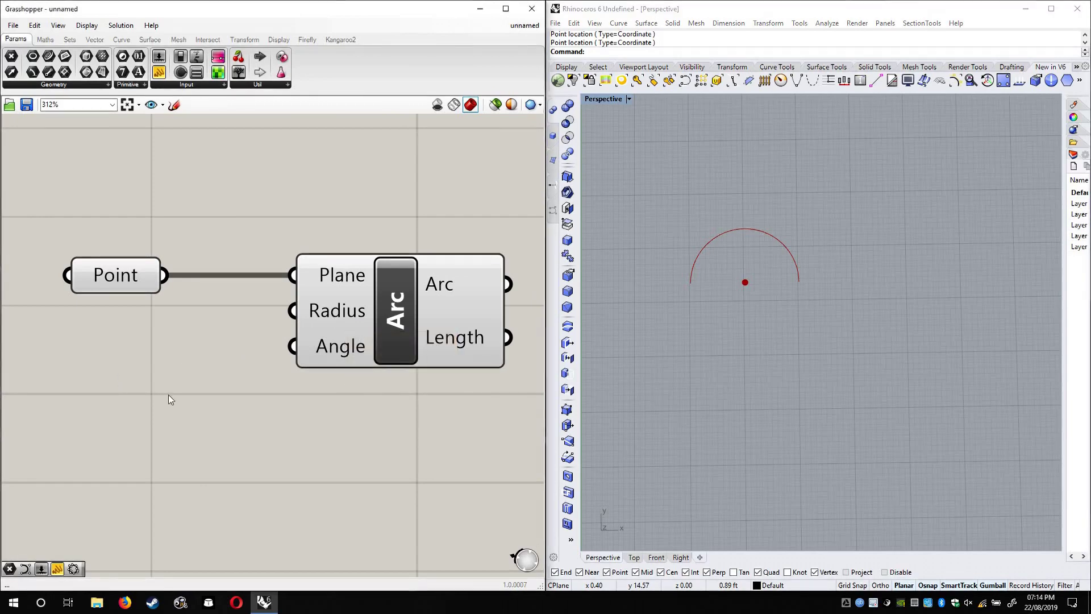
pyautogui.doubleClick(167, 393)
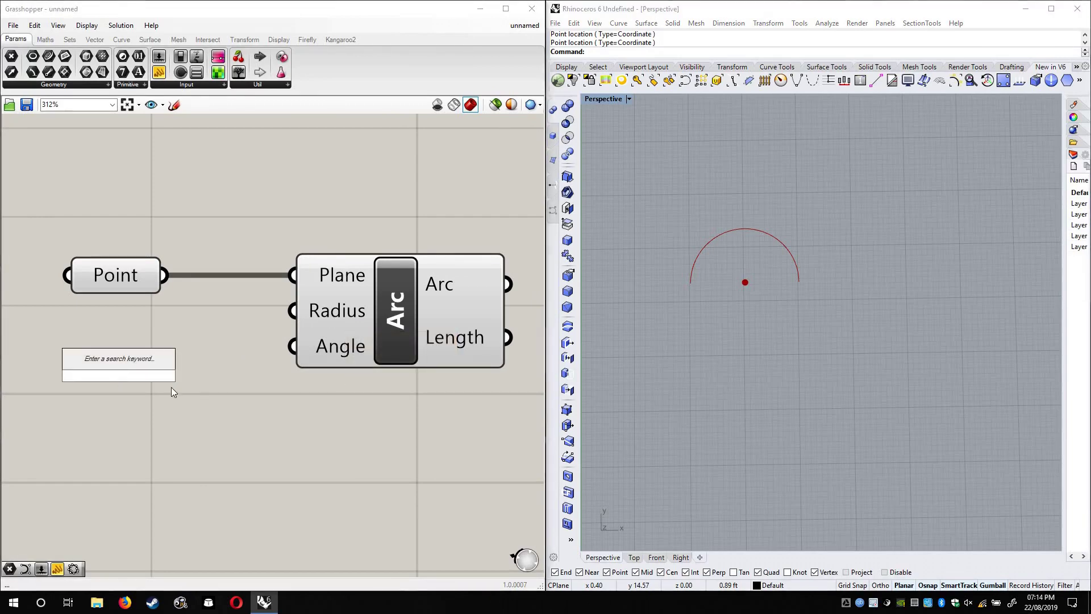
pyautogui.write('0.1<10')
pyautogui.press('Return')
# Connect the number slider to the Arc component's Radius input and set the radius to 2.4
pyautogui.moveTo(353, 369); pyautogui.dragTo(370, 354, button='right')
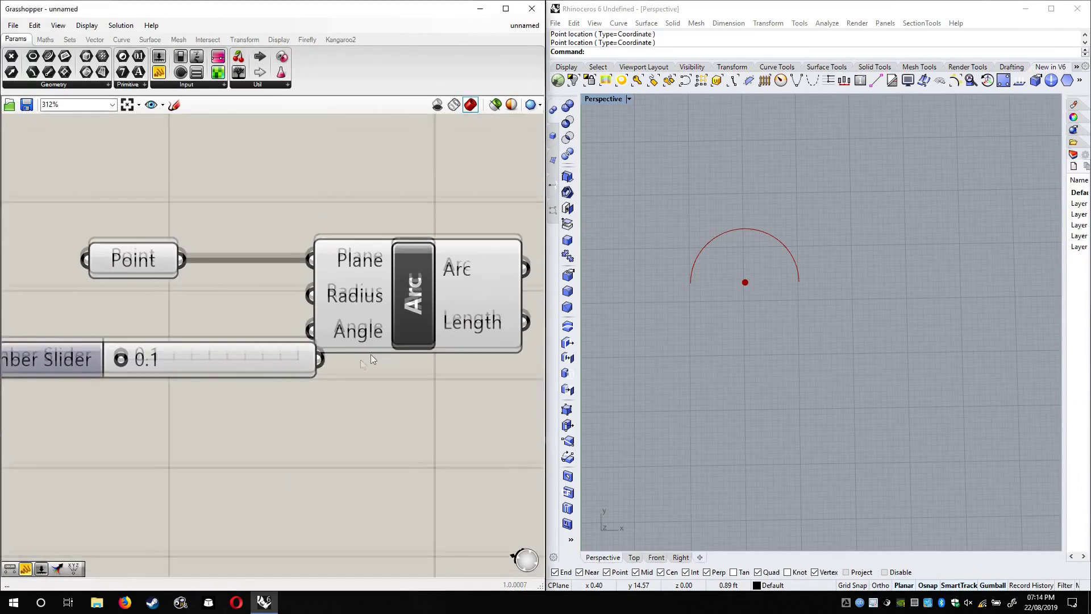
pyautogui.scroll(-2, 397, 342)
pyautogui.moveTo(343, 354); pyautogui.dragTo(336, 308)
pyautogui.moveTo(475, 334); pyautogui.dragTo(571, 334)
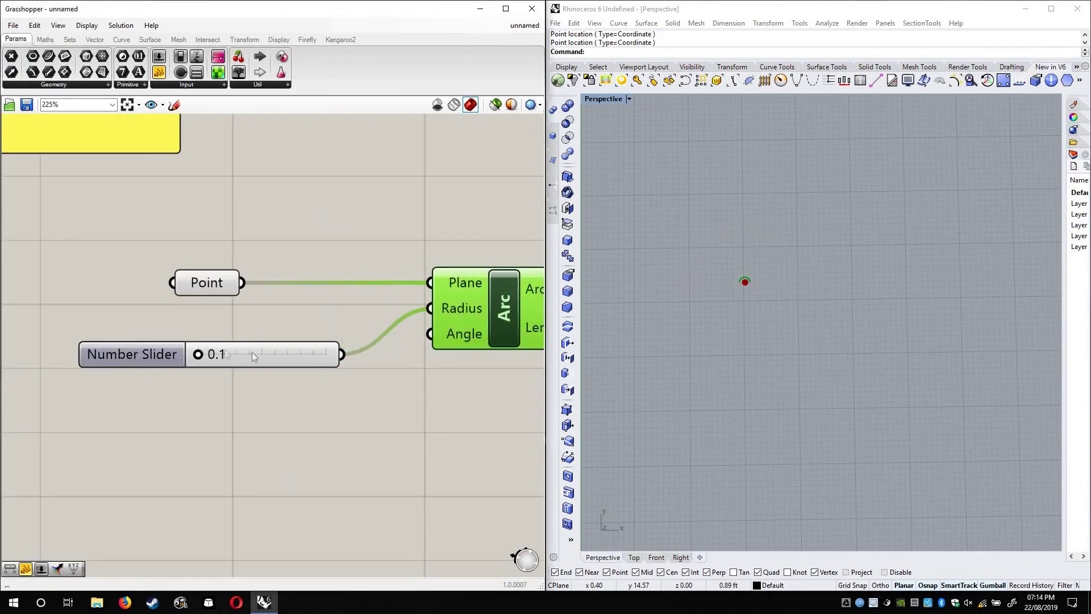
pyautogui.moveTo(233, 356); pyautogui.dragTo(227, 356)
# Move the Arc component farther from the slider and read the description of its Angle input
pyautogui.scroll(-3, 418, 365)
pyautogui.moveTo(390, 343); pyautogui.dragTo(447, 356)
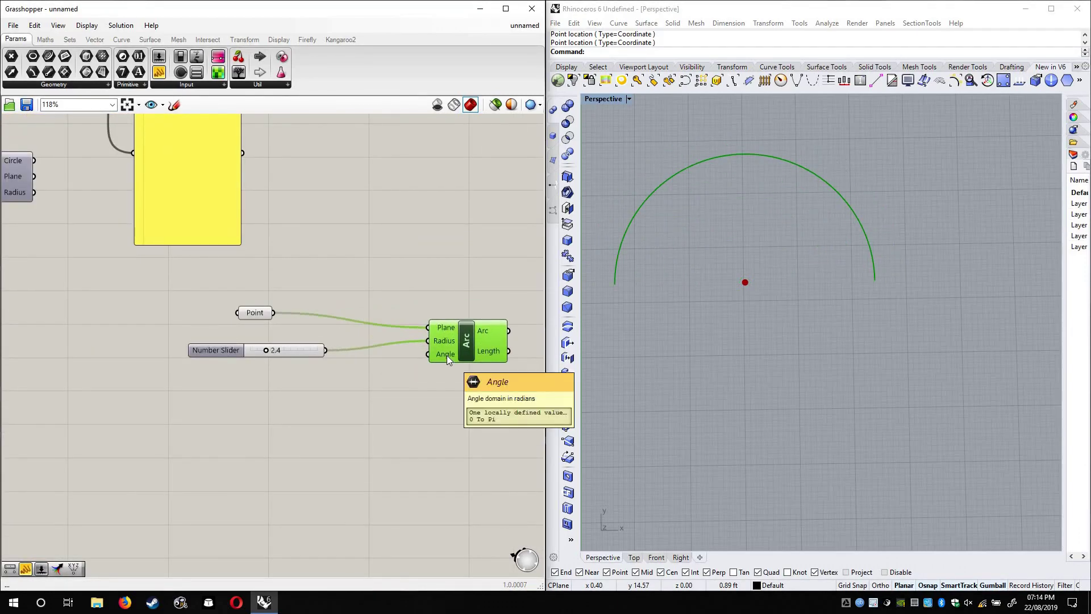
pyautogui.moveTo(441, 353)
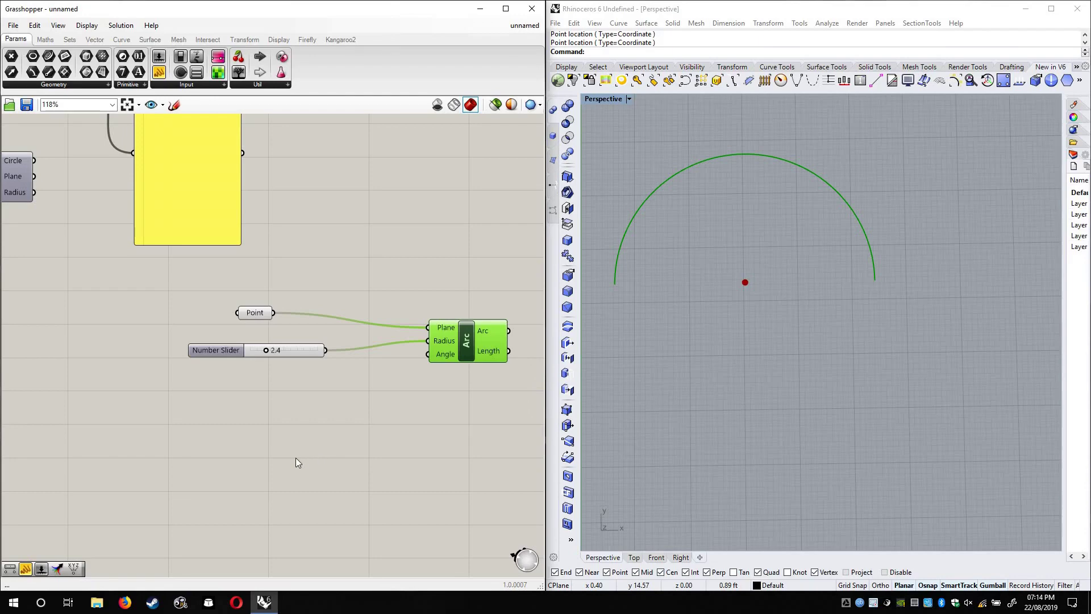
# Add a Construct Domain component below the radius slider
pyautogui.moveTo(311, 377); pyautogui.dragTo(288, 297, button='right')
pyautogui.click(70, 40)
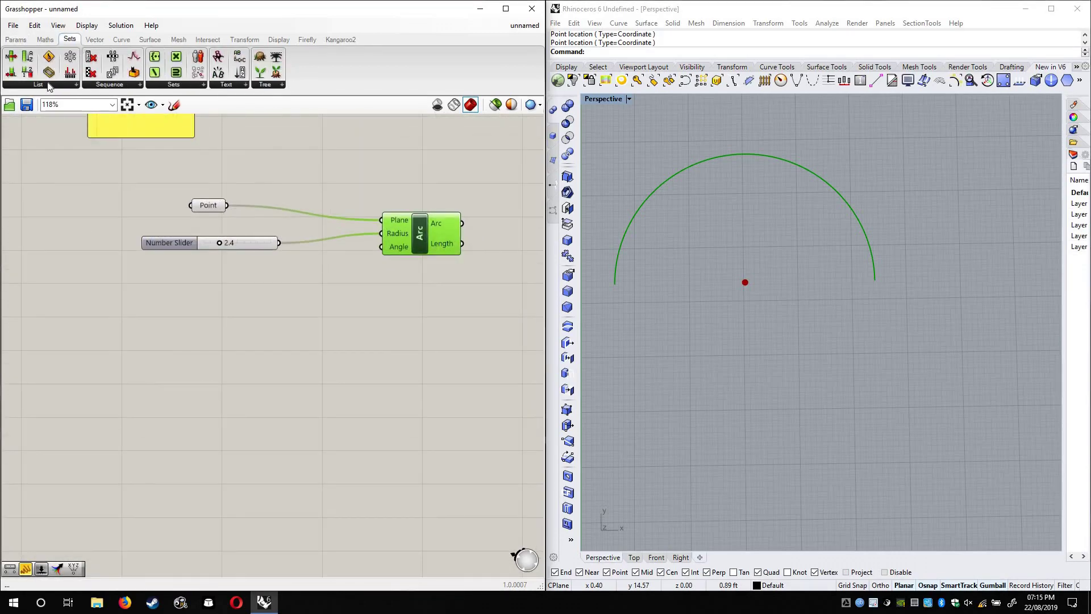
pyautogui.click(46, 41)
pyautogui.click(26, 86)
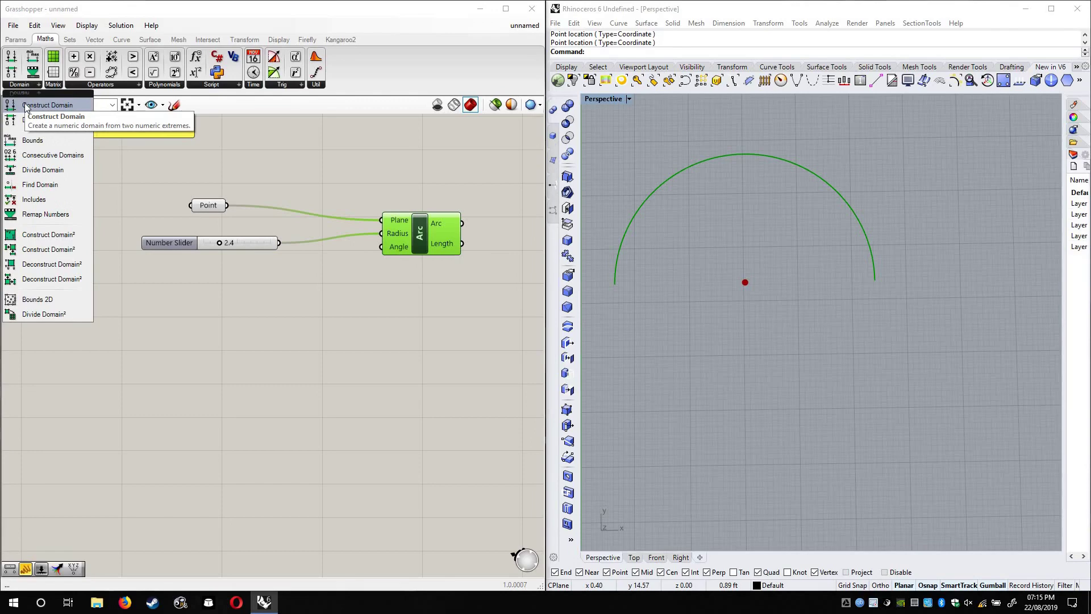
pyautogui.moveTo(26, 107); pyautogui.dragTo(277, 375)
pyautogui.moveTo(259, 319)
pyautogui.mouseDown()
pyautogui.moveTo(312, 421)
pyautogui.moveTo(257, 319)
pyautogui.mouseUp()
pyautogui.scroll(5, 273, 329)
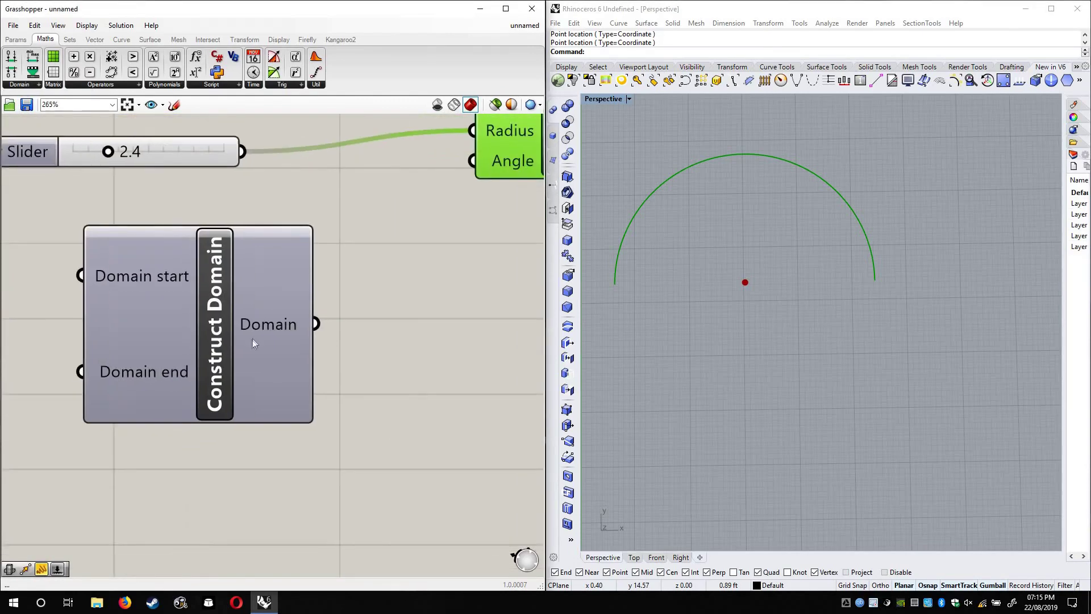
pyautogui.scroll(-2, 255, 335)
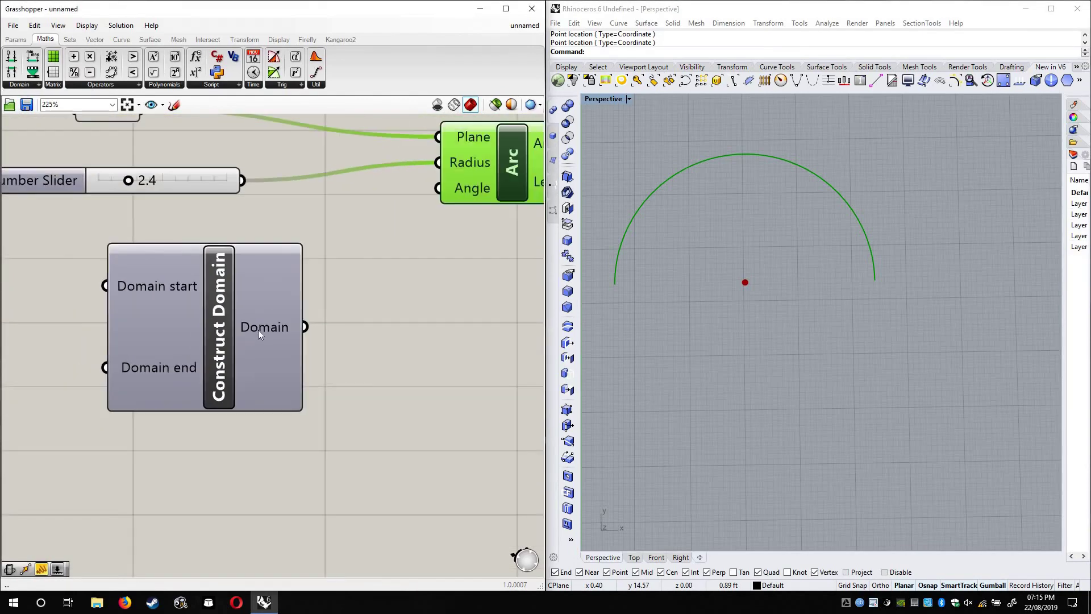
# Add a panel beside the Construct Domain component and connect its Domain output to the panel
pyautogui.click(15, 39)
pyautogui.moveTo(159, 72); pyautogui.dragTo(423, 321)
pyautogui.moveTo(305, 326); pyautogui.dragTo(362, 380)
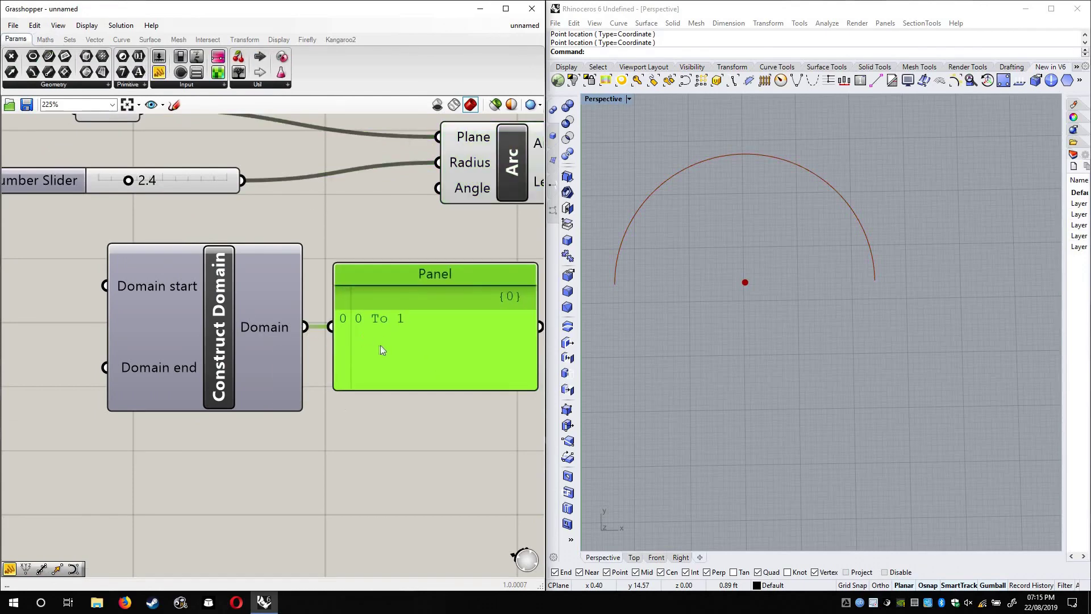
pyautogui.scroll(-3, 259, 350)
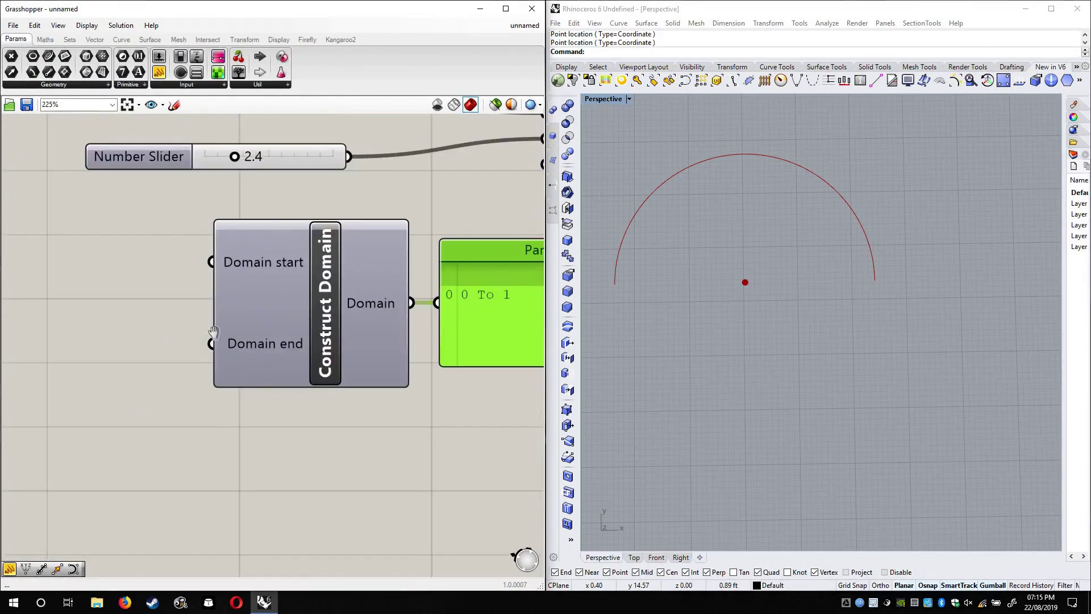
# Add a number slider with a minimum of 0 beside the Construct Domain inputs
pyautogui.doubleClick(158, 317)
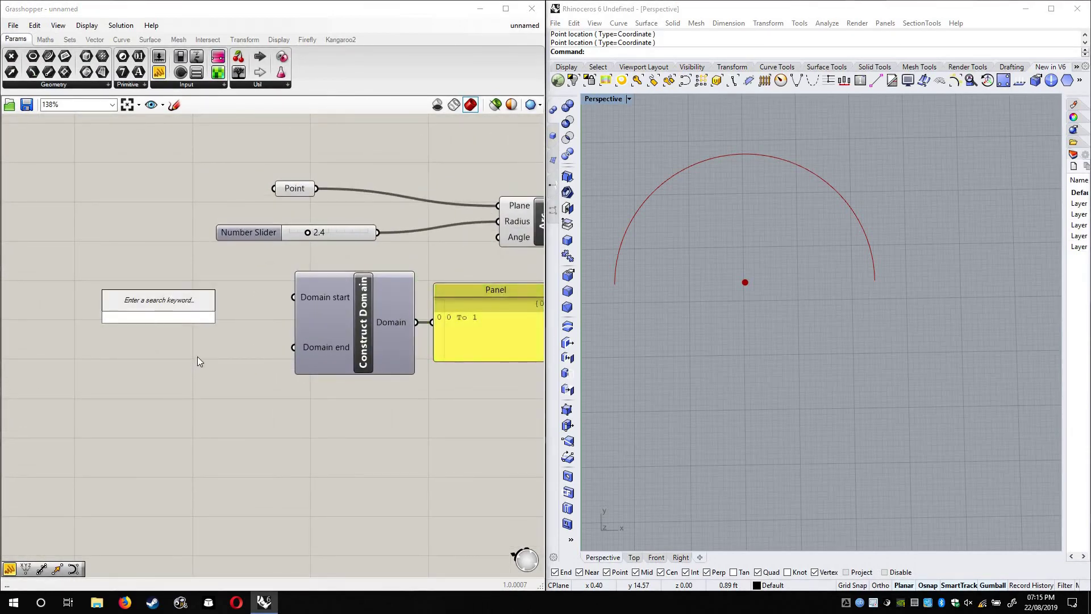
pyautogui.write('0')
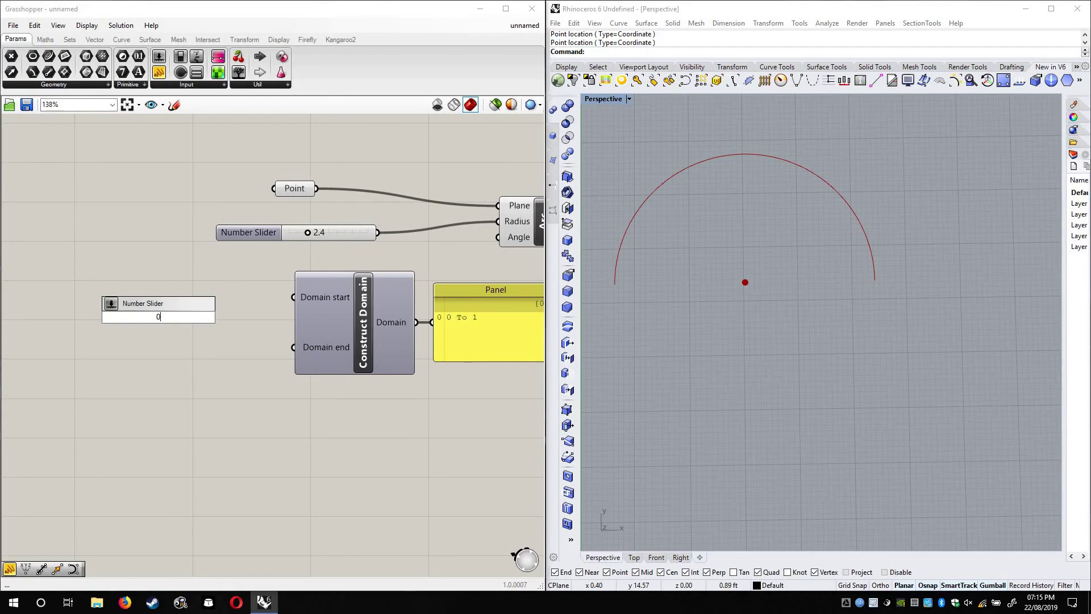
pyautogui.write('<10')
pyautogui.press('Return')
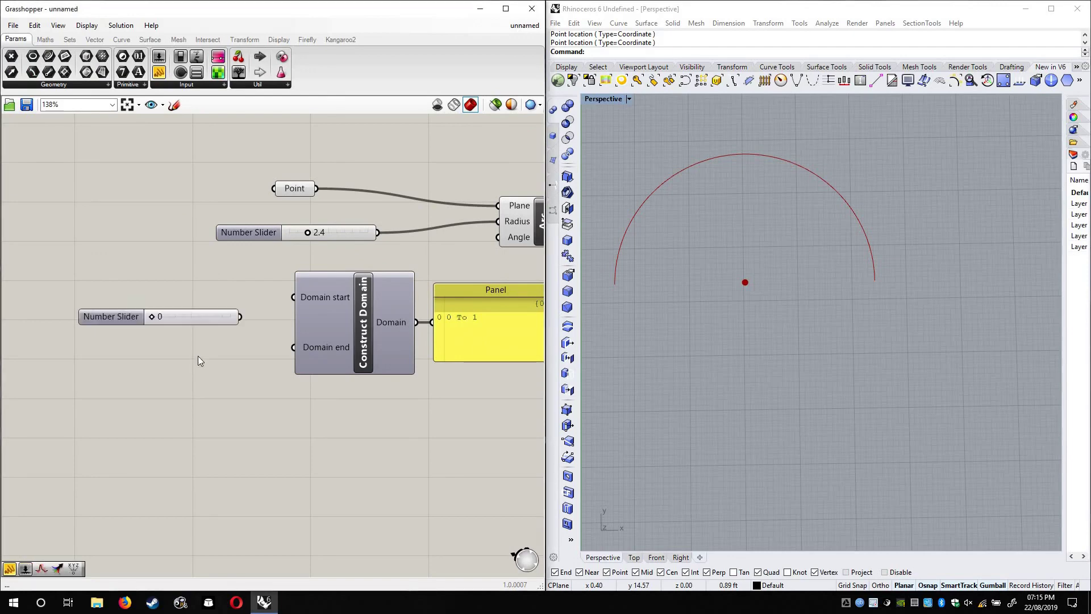
# Duplicate the slider, connect the pair to Domain start and Domain end, and set the end slider to 177
pyautogui.click(203, 323)
pyautogui.hotkey('ctrl', 'c')
pyautogui.hotkey('ctrl', 'v')
pyautogui.moveTo(220, 327); pyautogui.dragTo(217, 363)
pyautogui.moveTo(240, 359); pyautogui.dragTo(294, 348)
pyautogui.moveTo(244, 314); pyautogui.dragTo(294, 297)
pyautogui.moveTo(151, 359); pyautogui.dragTo(211, 422)
# Add a Radians component beside Construct Domain and connect the Domain output to its Degrees input
pyautogui.moveTo(211, 422); pyautogui.dragTo(4, 404, button='right')
pyautogui.moveTo(278, 329); pyautogui.dragTo(318, 464)
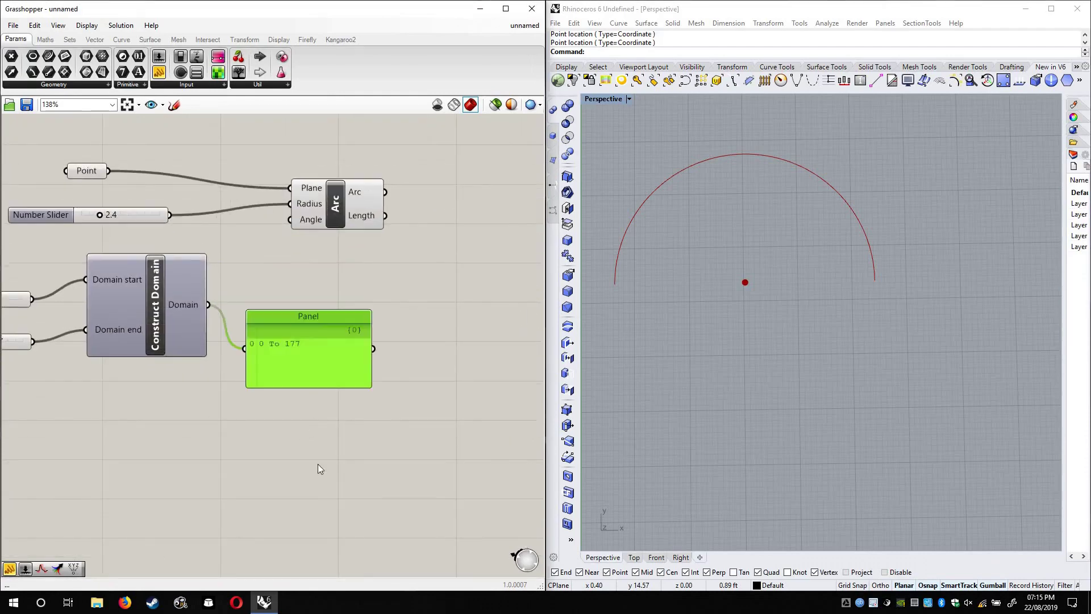
pyautogui.doubleClick(385, 333)
pyautogui.doubleClick(386, 332)
pyautogui.write('rad')
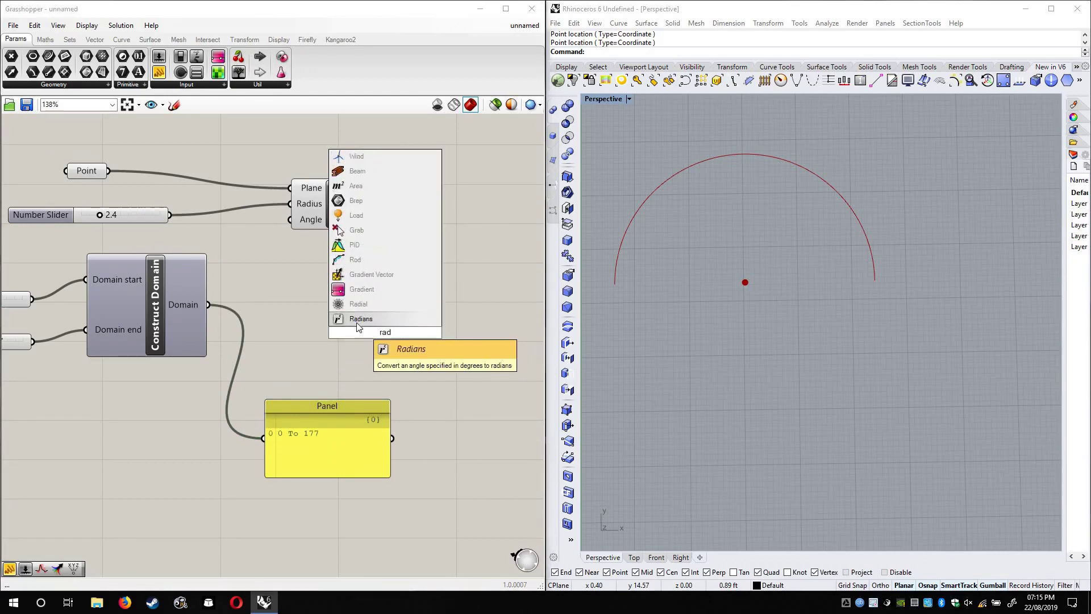
pyautogui.press('Return')
pyautogui.moveTo(213, 305); pyautogui.dragTo(333, 332)
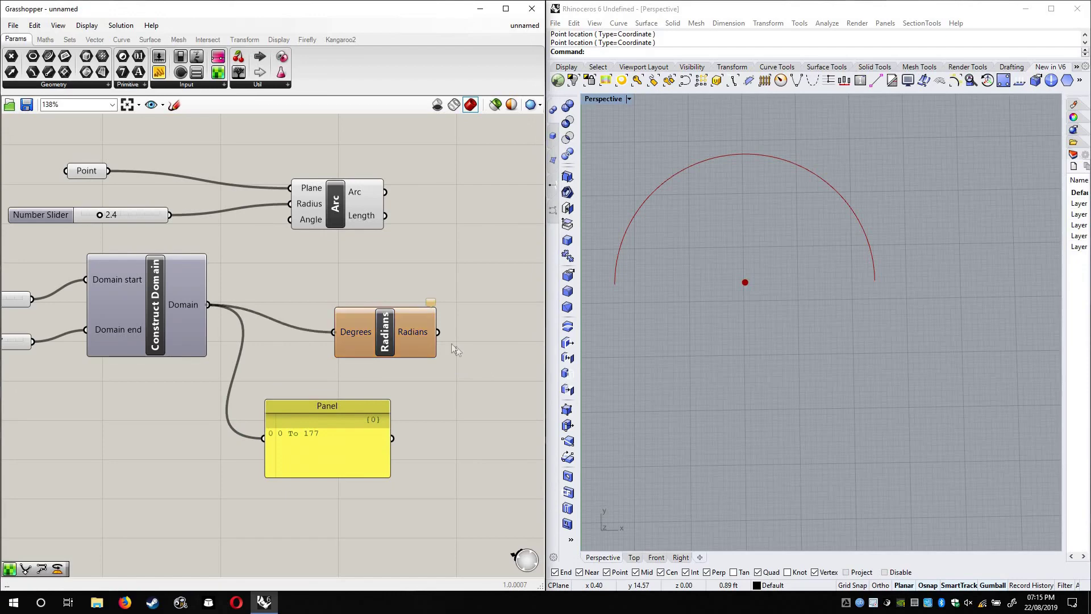
# Connect the Radians output to the panel and arrange the two side by side to read the converted value
pyautogui.moveTo(438, 331); pyautogui.dragTo(327, 445)
pyautogui.moveTo(320, 449); pyautogui.dragTo(435, 428)
pyautogui.moveTo(407, 346); pyautogui.dragTo(337, 377)
pyautogui.moveTo(468, 441); pyautogui.dragTo(474, 390)
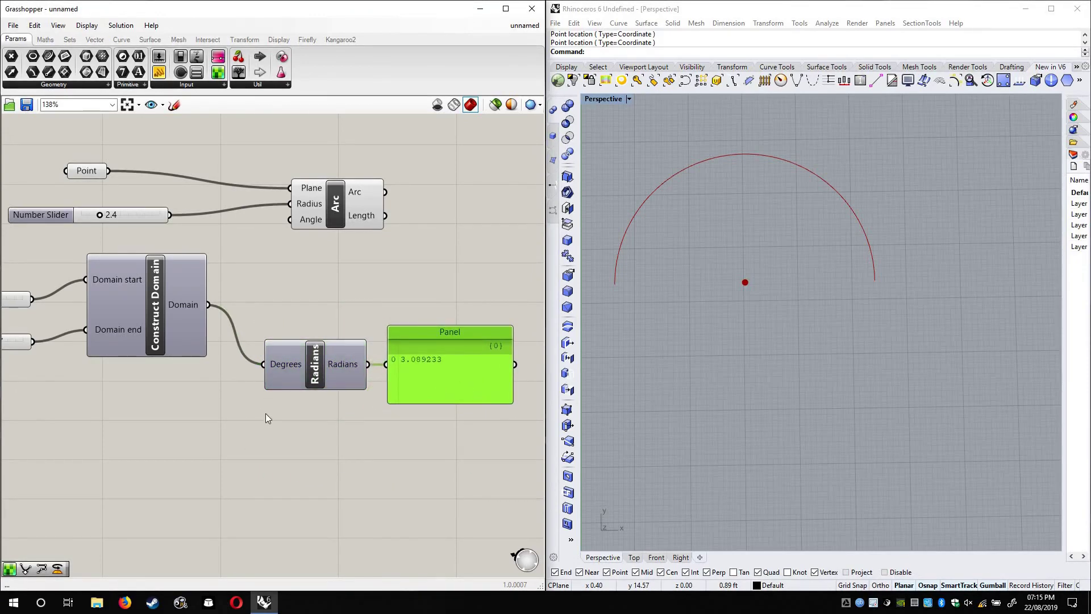
pyautogui.click(265, 414)
pyautogui.click(305, 379)
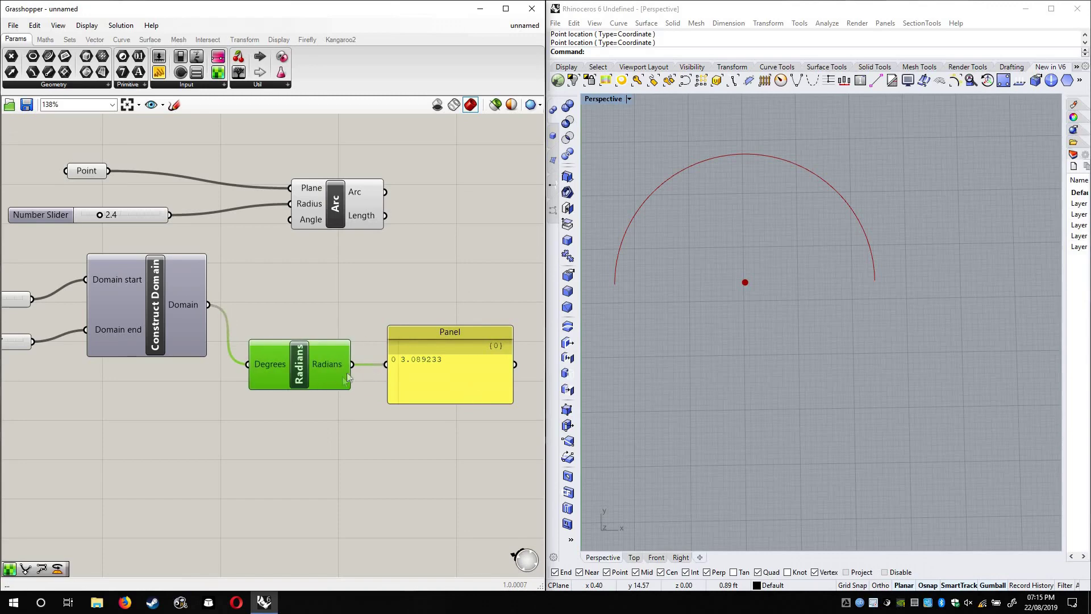
pyautogui.scroll(2, 384, 374)
pyautogui.scroll(-2, 434, 360)
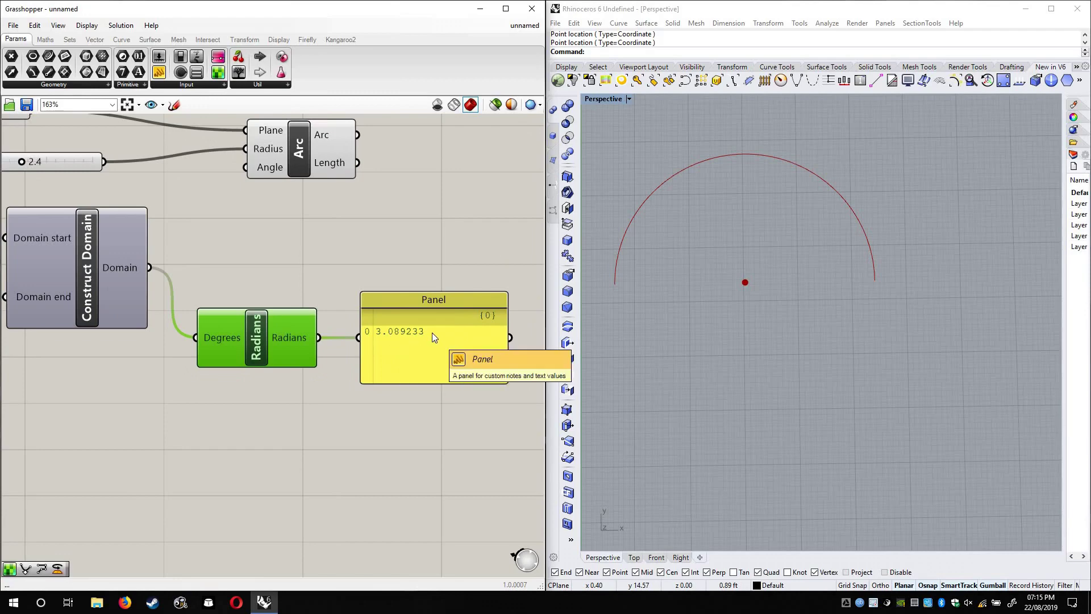
# Reconnect the panel to the Domain output and insert the Radians component between the 0 slider and Domain start
pyautogui.moveTo(159, 274); pyautogui.dragTo(359, 338)
pyautogui.moveTo(284, 350); pyautogui.dragTo(273, 405)
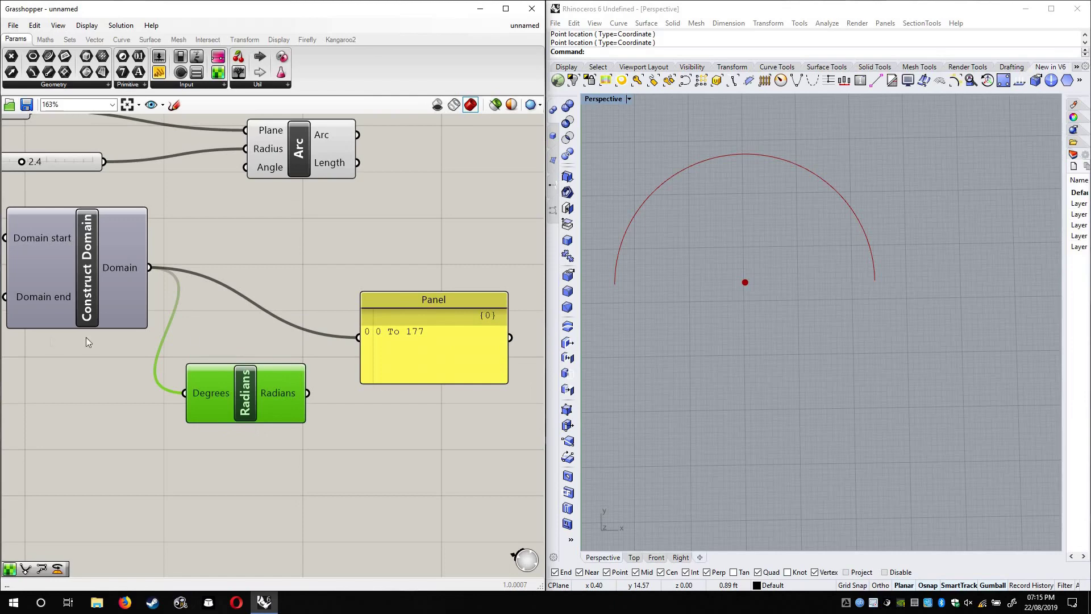
pyautogui.moveTo(257, 392); pyautogui.dragTo(321, 437)
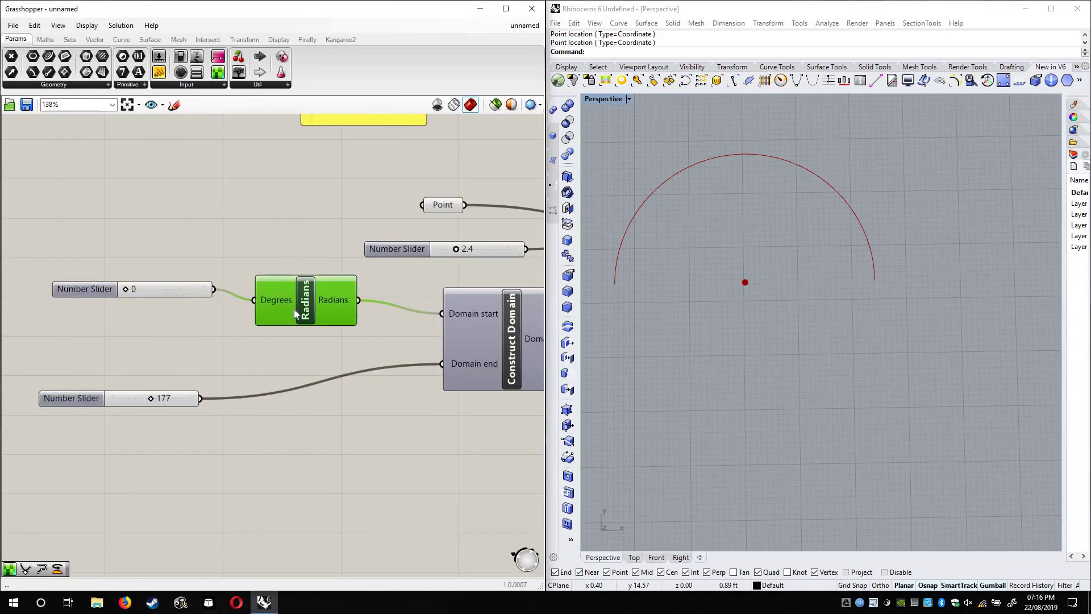
# Duplicate the Radians component and insert the copy between the 177 slider and Domain end
pyautogui.moveTo(313, 307); pyautogui.dragTo(311, 401)
pyautogui.moveTo(201, 398); pyautogui.dragTo(264, 403)
pyautogui.moveTo(363, 401); pyautogui.dragTo(449, 369)
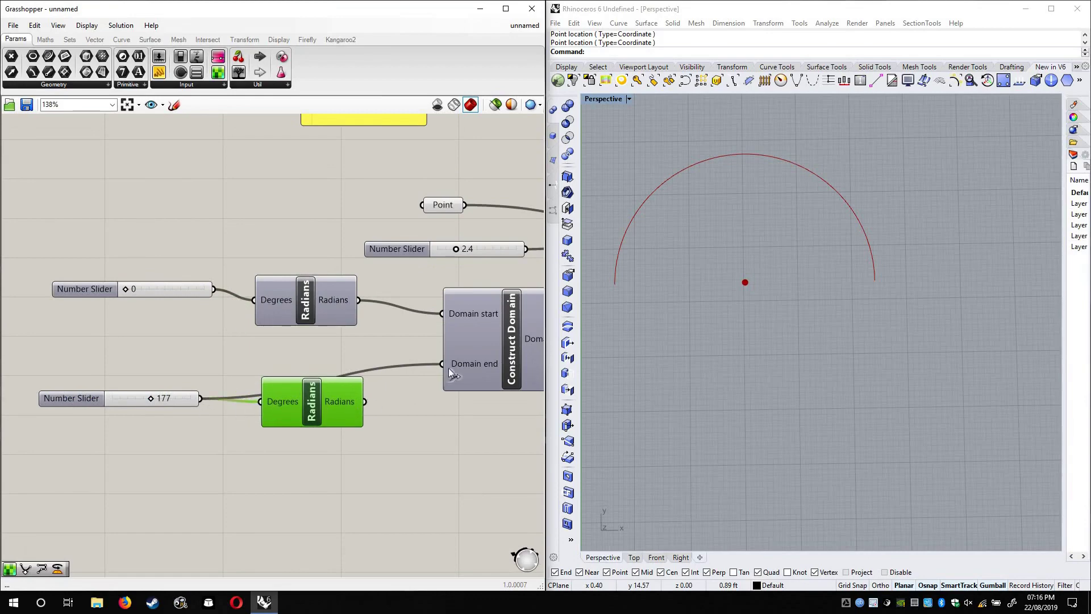
# Check the domain in the panel, and connect the Domain output to the Arc component's Angle input
pyautogui.moveTo(449, 368); pyautogui.dragTo(84, 317, button='right')
pyautogui.click(470, 348)
pyautogui.scroll(3, 470, 348)
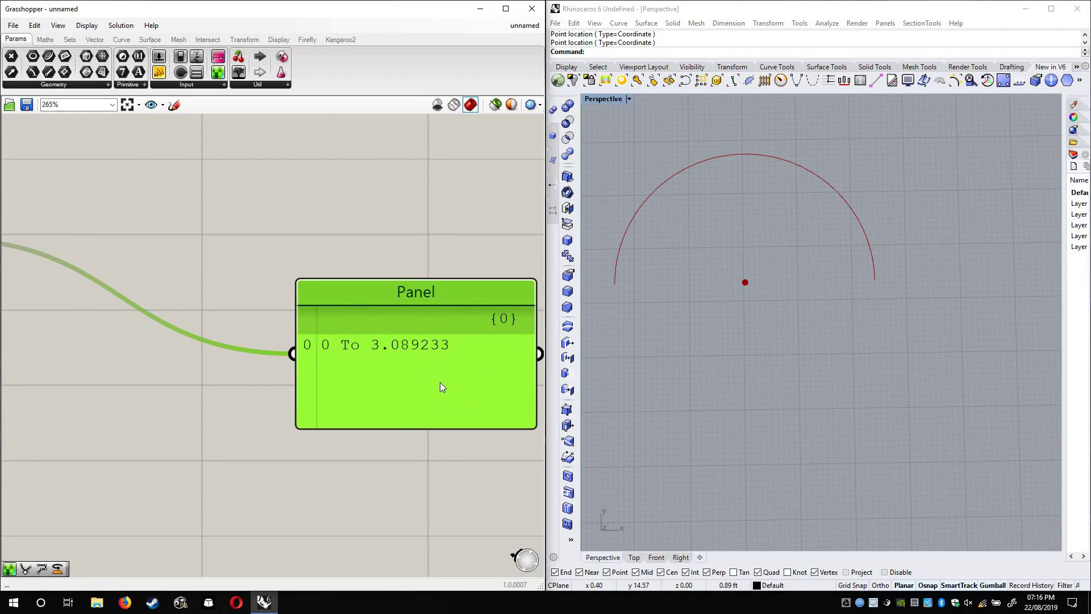
pyautogui.scroll(-3, 441, 385)
pyautogui.moveTo(295, 357); pyautogui.dragTo(321, 402, button='right')
pyautogui.moveTo(290, 267); pyautogui.dragTo(212, 353)
pyautogui.moveTo(200, 351); pyautogui.dragTo(396, 344, button='right')
pyautogui.moveTo(105, 325); pyautogui.dragTo(281, 324, button='right')
pyautogui.moveTo(530, 380); pyautogui.dragTo(418, 358, button='right')
pyautogui.scroll(-2, 418, 358)
pyautogui.moveTo(505, 362); pyautogui.dragTo(447, 347, button='right')
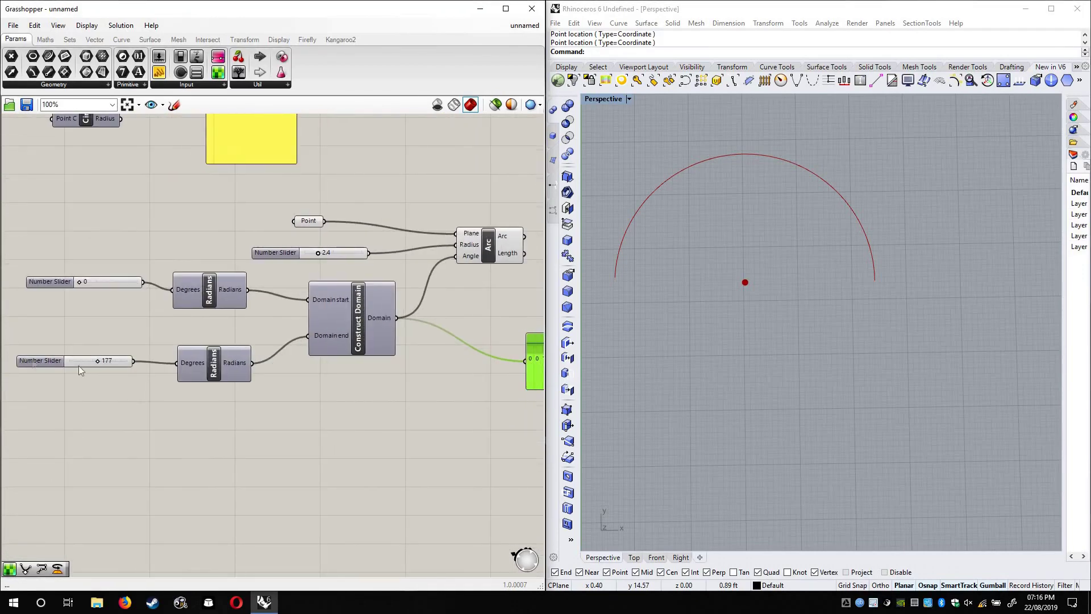
# Set the Domain end angle slider to 48 degrees
pyautogui.moveTo(97, 362)
pyautogui.mouseDown()
pyautogui.moveTo(78, 363)
pyautogui.moveTo(112, 364)
pyautogui.moveTo(85, 363)
pyautogui.moveTo(98, 361)
pyautogui.mouseUp()
pyautogui.moveTo(80, 283)
pyautogui.mouseDown()
pyautogui.moveTo(104, 281)
pyautogui.moveTo(70, 290)
pyautogui.moveTo(122, 282)
pyautogui.moveTo(79, 282)
pyautogui.mouseUp()
pyautogui.moveTo(99, 364); pyautogui.dragTo(74, 361)
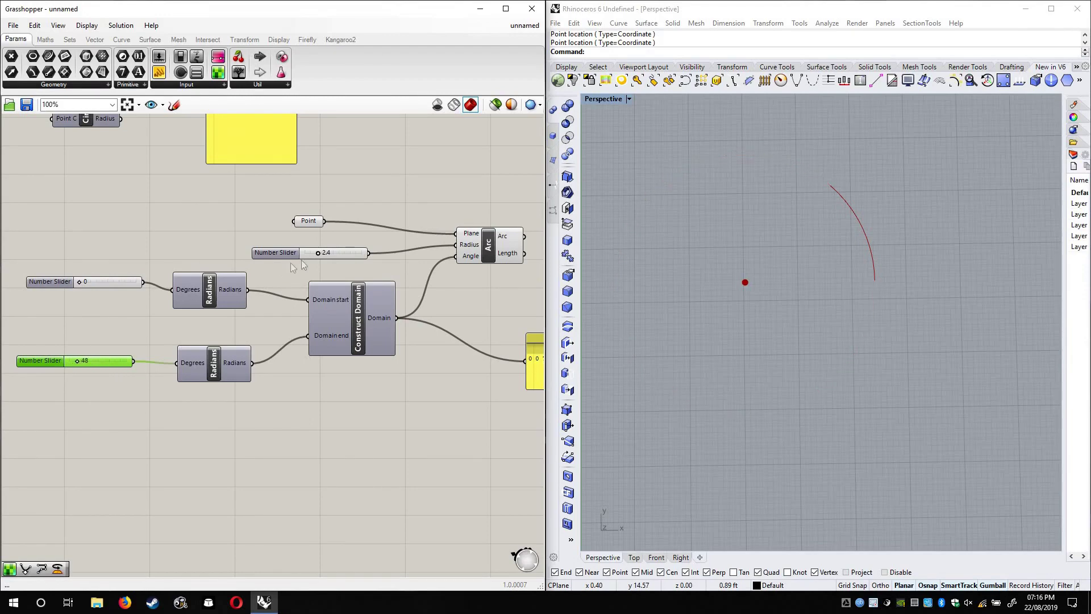
# Set the arc's radius to 3.3, with a start angle of 234 degrees and an end angle of 91 degrees
pyautogui.moveTo(312, 253); pyautogui.dragTo(320, 253)
pyautogui.moveTo(90, 283); pyautogui.dragTo(117, 309)
pyautogui.moveTo(81, 360); pyautogui.dragTo(90, 383, button='right')
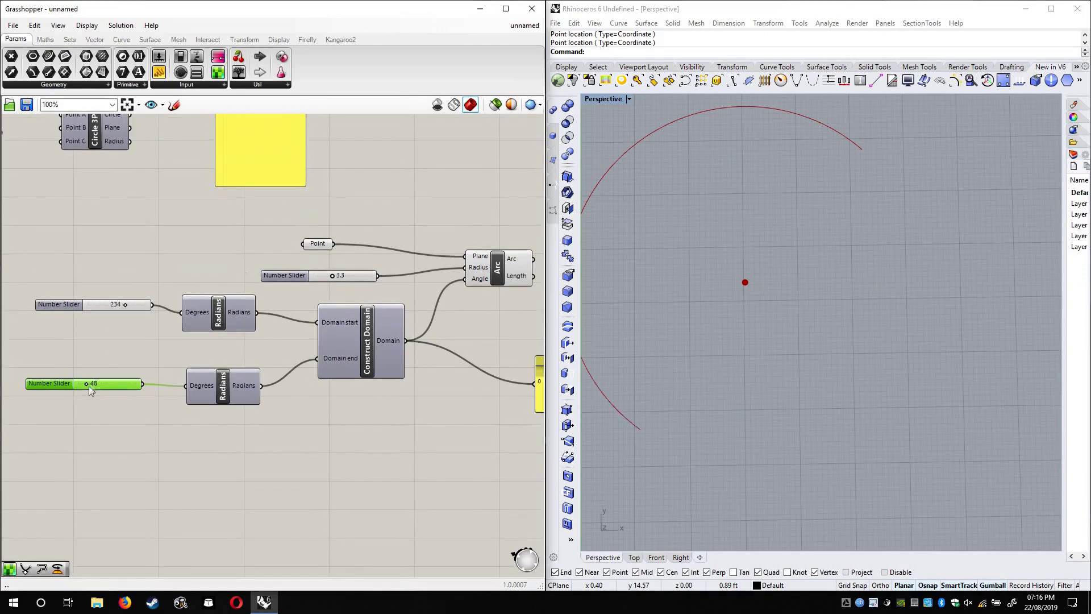
pyautogui.moveTo(95, 385); pyautogui.dragTo(100, 385)
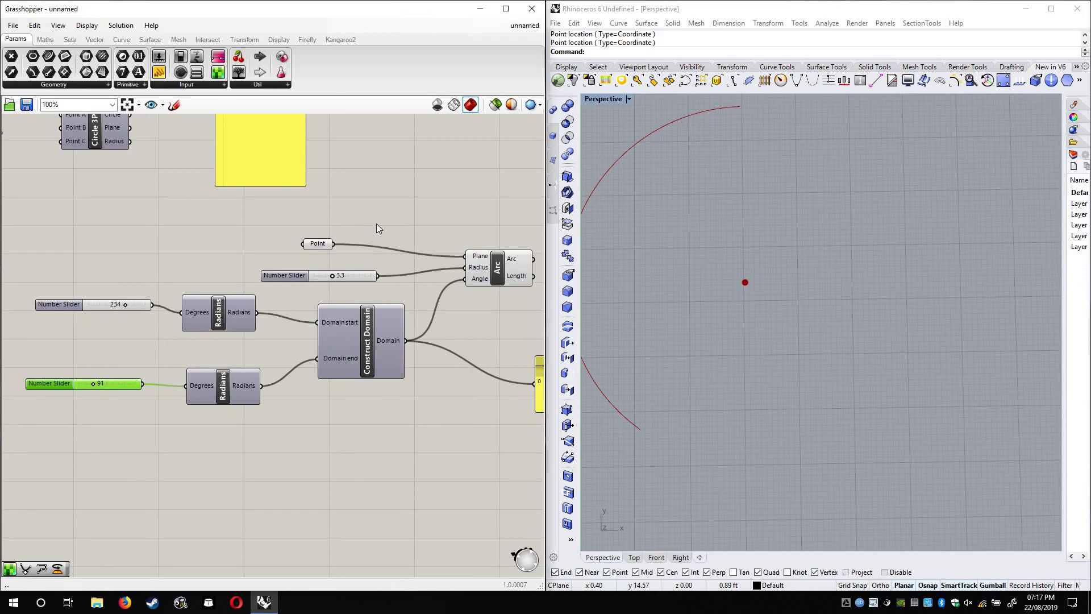
# Find the Polygon component among the curve primitives and add it to the canvas near the Arc component
pyautogui.moveTo(381, 218); pyautogui.dragTo(358, 214, button='right')
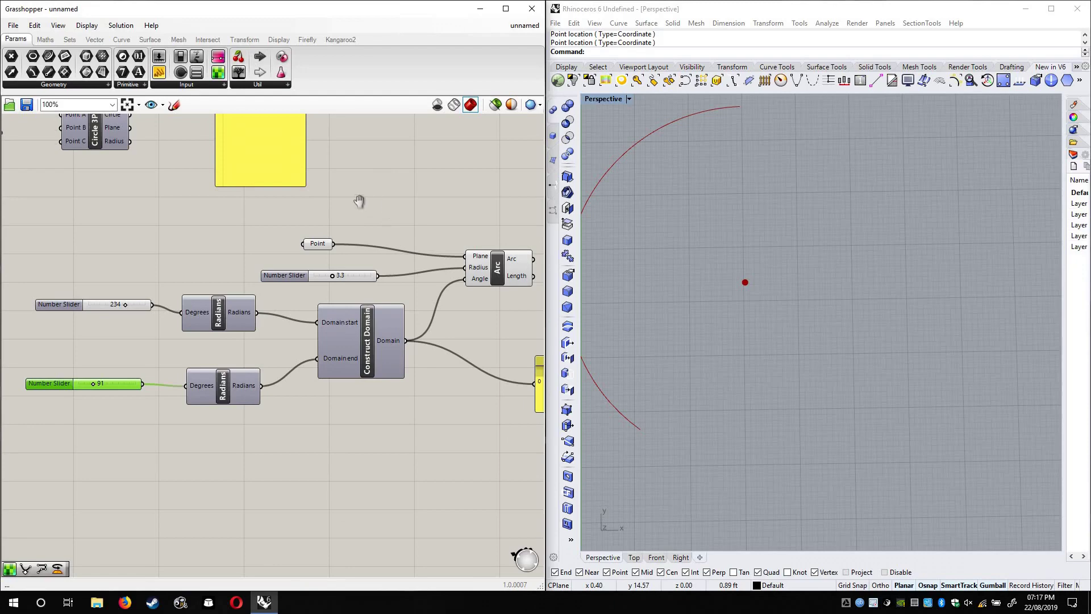
pyautogui.click(127, 105)
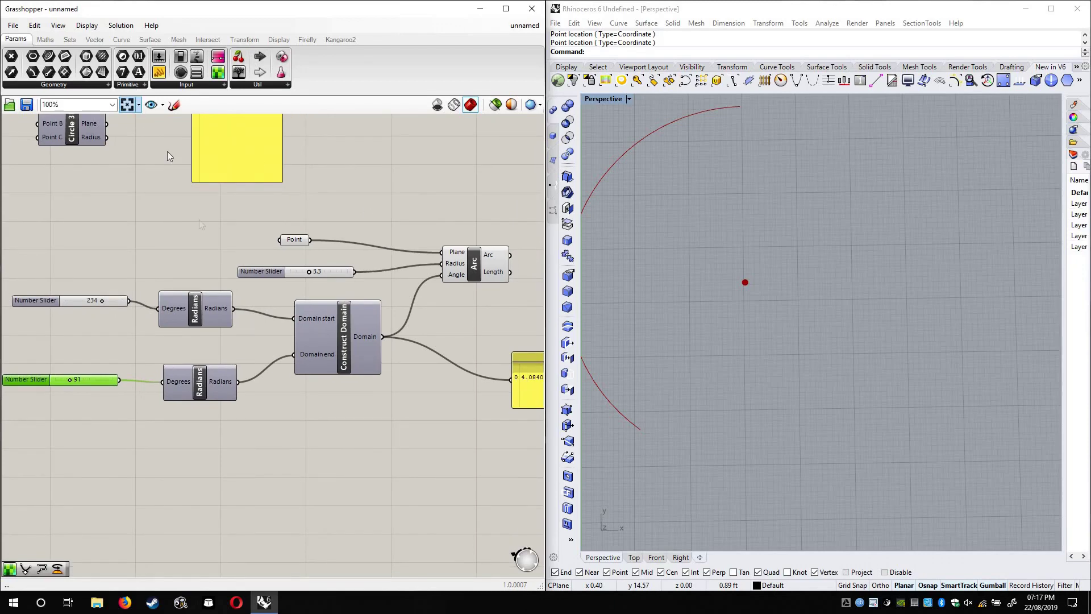
pyautogui.click(121, 39)
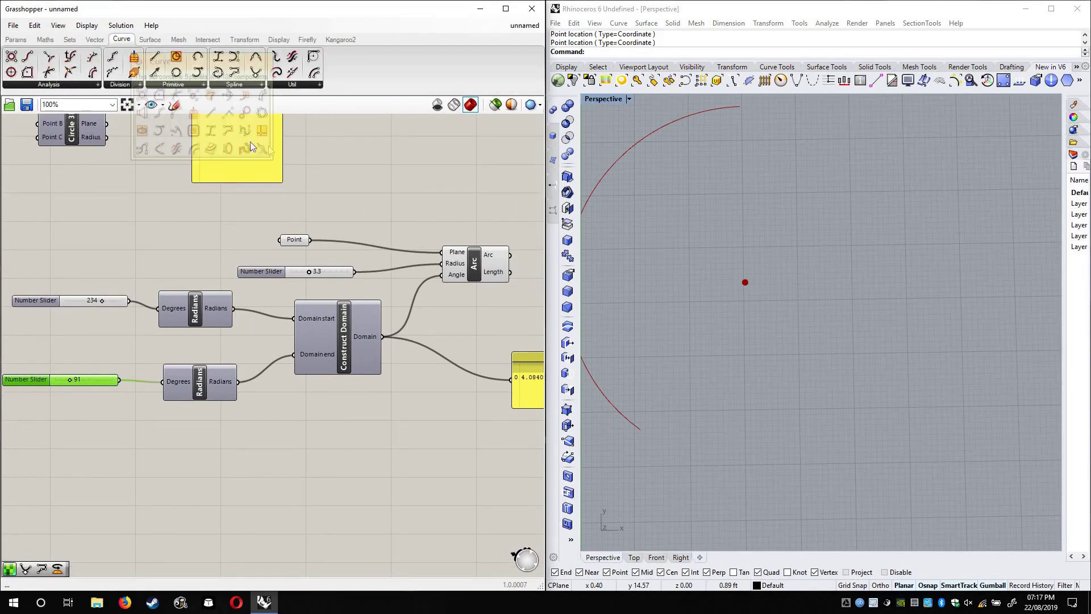
pyautogui.click(238, 89)
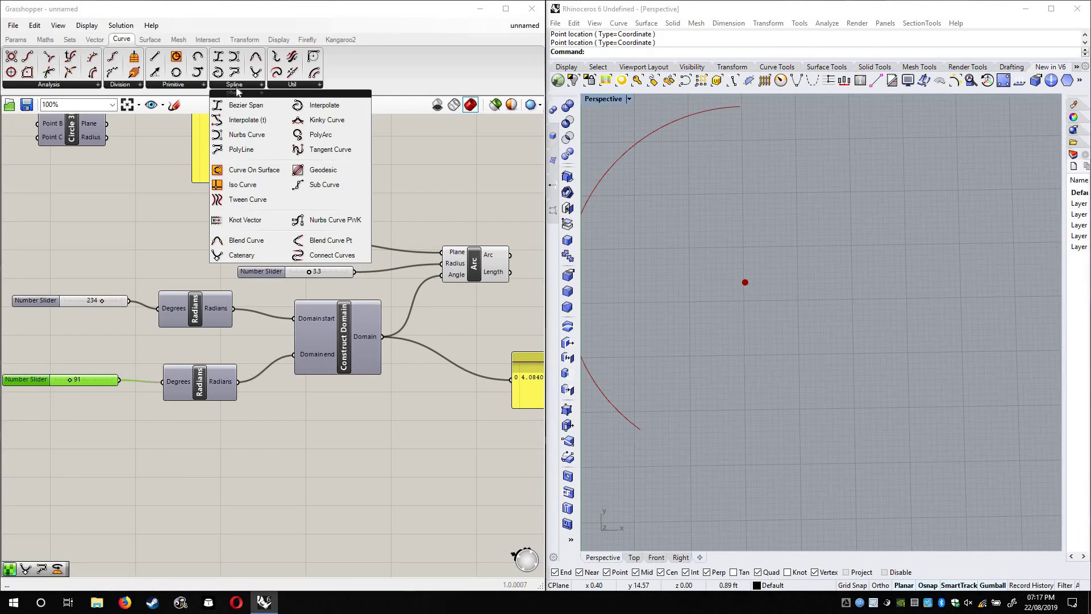
pyautogui.click(194, 86)
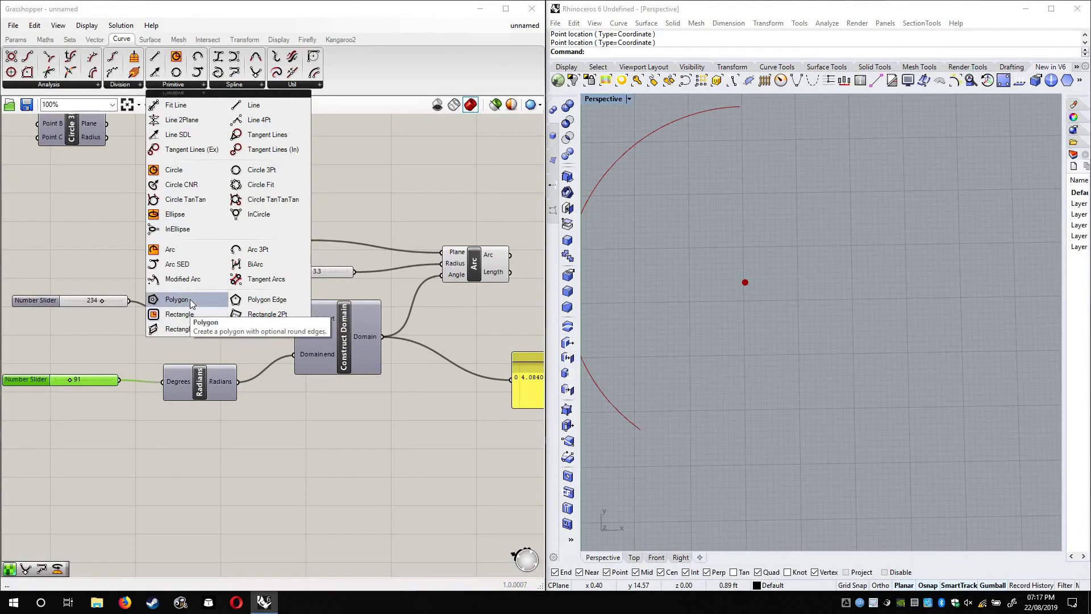
pyautogui.moveTo(191, 301); pyautogui.dragTo(346, 478)
pyautogui.moveTo(301, 334); pyautogui.dragTo(205, 97, button='right')
pyautogui.scroll(2, 275, 248)
pyautogui.scroll(-4, 266, 268)
# Place the Polygon component above the Arc and connect the Point and radius slider to its Plane and Radius inputs
pyautogui.moveTo(251, 260); pyautogui.dragTo(292, 308)
pyautogui.moveTo(239, 124); pyautogui.dragTo(227, 206, button='right')
pyautogui.moveTo(248, 373); pyautogui.dragTo(335, 154)
pyautogui.moveTo(317, 207); pyautogui.dragTo(267, 271, button='right')
pyautogui.scroll(3, 267, 271)
pyautogui.moveTo(155, 333); pyautogui.dragTo(408, 204)
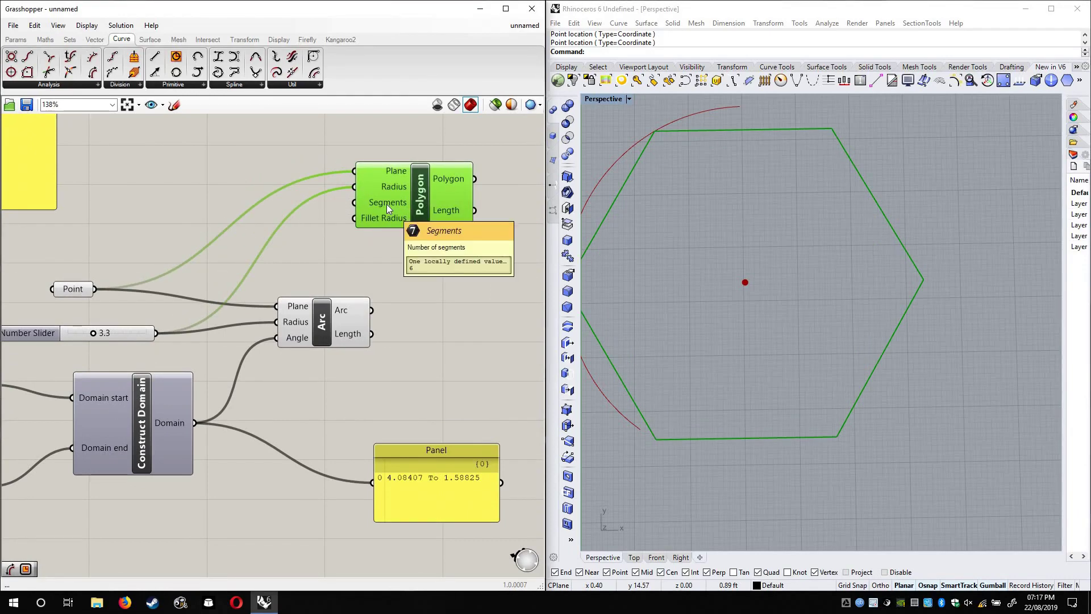
# Add a number slider ranging from 3 to 100 below the Polygon component
pyautogui.click(352, 257)
pyautogui.doubleClick(353, 256)
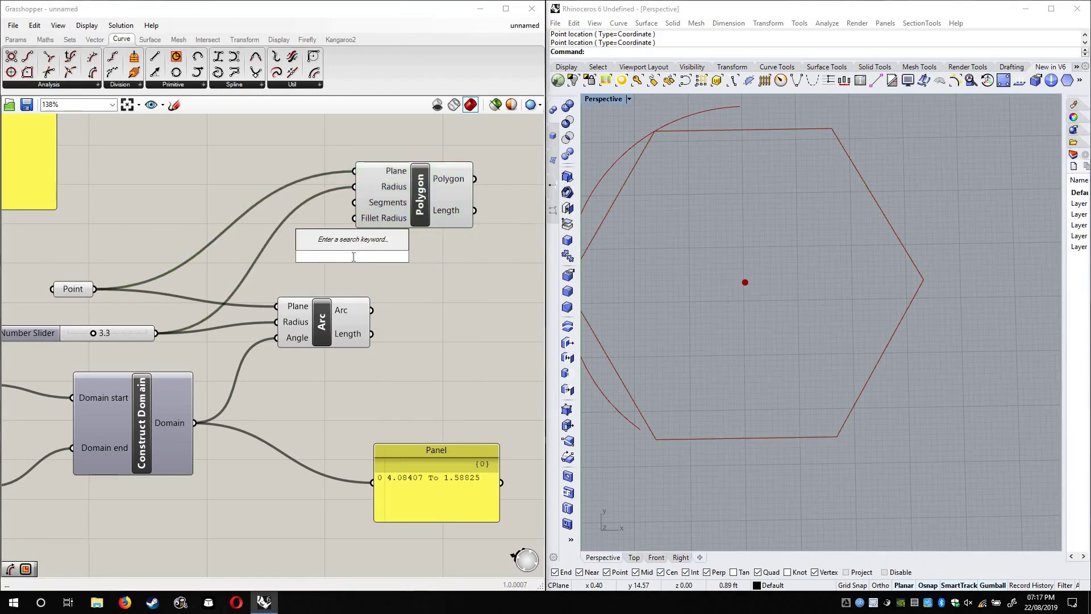
pyautogui.write('3')
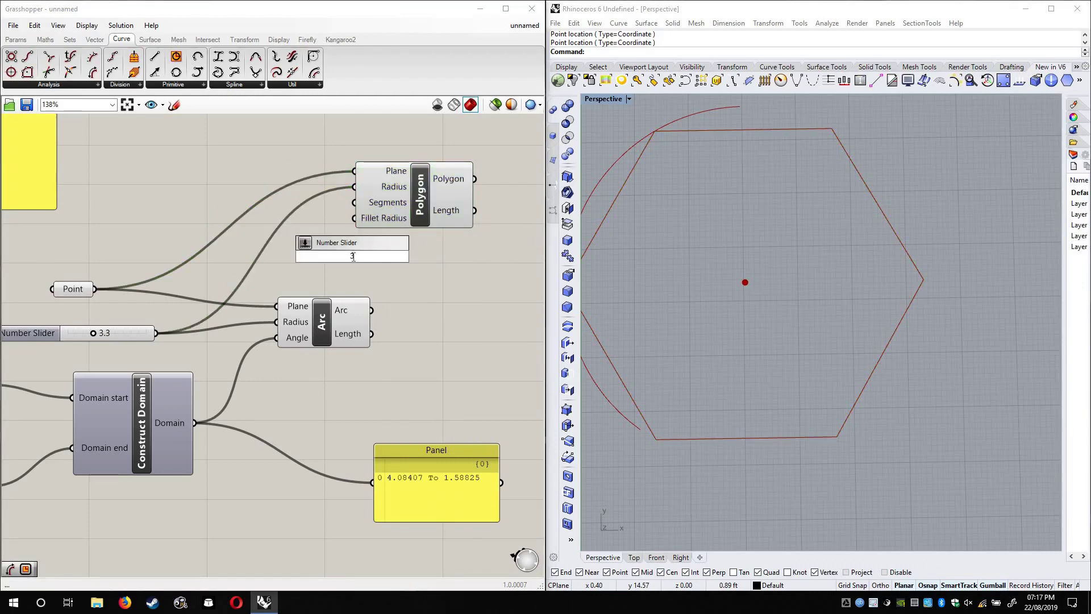
pyautogui.write('<')
pyautogui.write('12')
pyautogui.press('BackSpace')
pyautogui.press('BackSpace')
pyautogui.write('100')
pyautogui.press('Return')
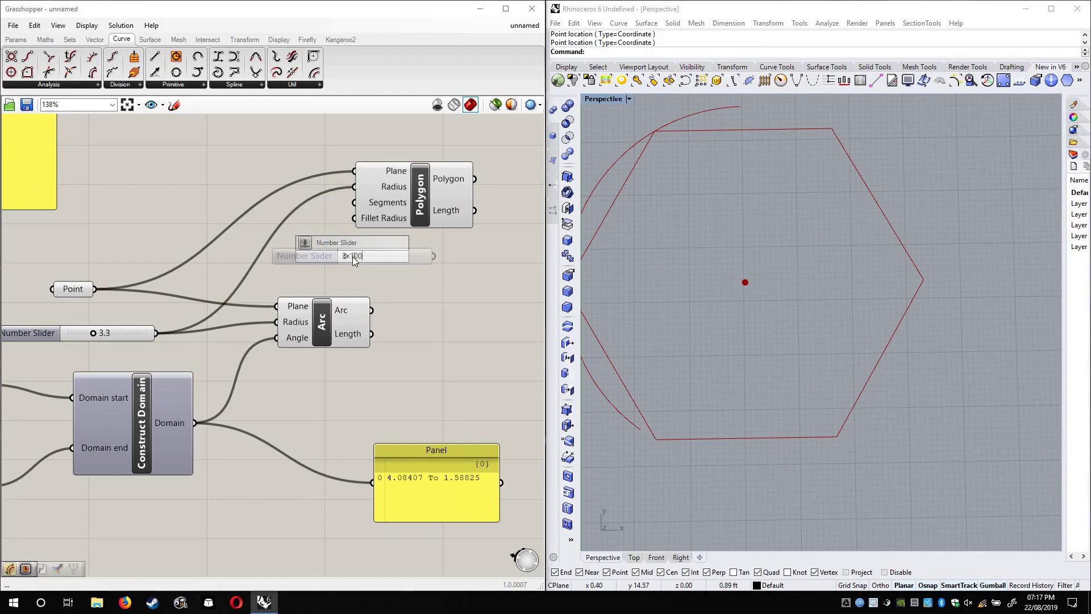
# Connect the new slider to the Polygon's Segments input and set the number of segments to 3
pyautogui.moveTo(435, 256); pyautogui.dragTo(352, 202)
pyautogui.moveTo(420, 216); pyautogui.dragTo(363, 268)
pyautogui.moveTo(364, 268); pyautogui.dragTo(220, 234, button='right')
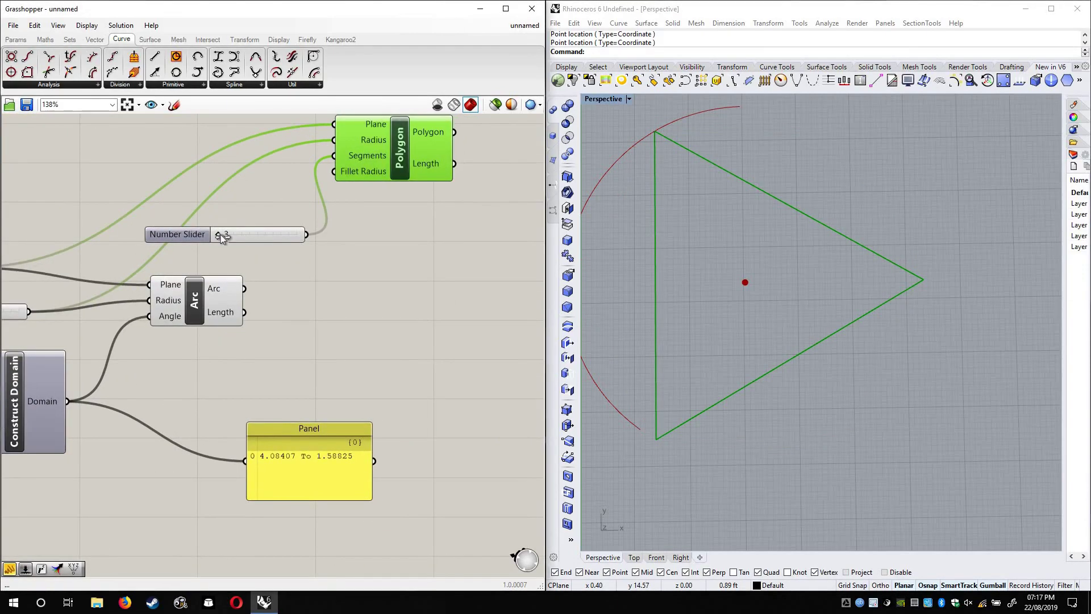
pyautogui.moveTo(221, 234)
pyautogui.mouseDown()
pyautogui.moveTo(234, 234)
pyautogui.moveTo(218, 235)
pyautogui.mouseUp()
# Move the Polygon component farther from the segments slider and read the description of its Fillet Radius input
pyautogui.moveTo(322, 351); pyautogui.dragTo(347, 287)
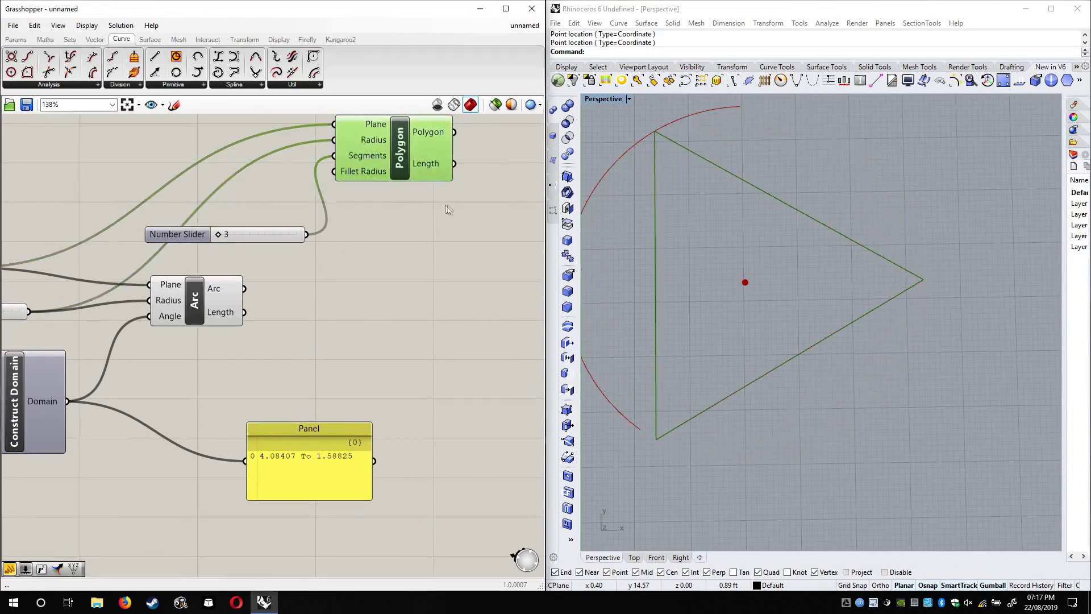
pyautogui.moveTo(371, 171); pyautogui.dragTo(445, 204)
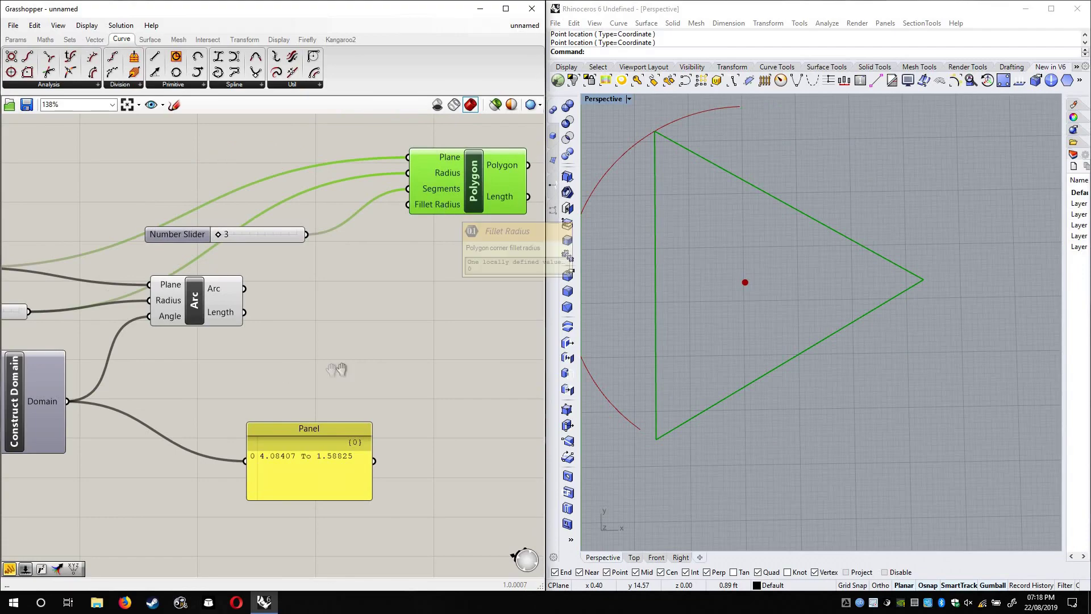
# Move the Arc component farther from its input sliders, so it sits above the Panel
pyautogui.moveTo(331, 369); pyautogui.dragTo(343, 370, button='right')
pyautogui.scroll(-1, 343, 370)
pyautogui.moveTo(172, 393); pyautogui.dragTo(423, 386, button='right')
pyautogui.scroll(-1, 273, 342)
pyautogui.moveTo(226, 345); pyautogui.dragTo(214, 348, button='right')
pyautogui.moveTo(534, 275); pyautogui.dragTo(147, 346, button='right')
pyautogui.moveTo(179, 312); pyautogui.dragTo(267, 322)
# Add a number slider ranging from 0 to 50 between the Polygon's segments slider and the Arc component
pyautogui.scroll(1, 268, 288)
pyautogui.moveTo(294, 263)
pyautogui.mouseDown(button='right')
pyautogui.moveTo(267, 287)
pyautogui.moveTo(303, 276)
pyautogui.mouseUp(button='right')
pyautogui.scroll(1, 268, 287)
pyautogui.doubleClick(320, 294)
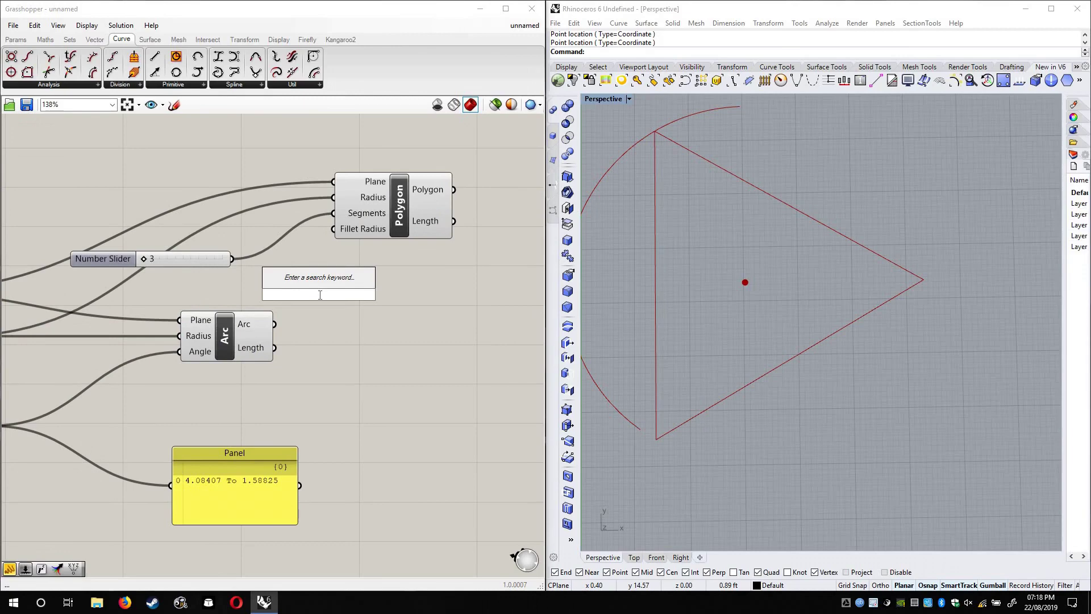
pyautogui.write('0<50')
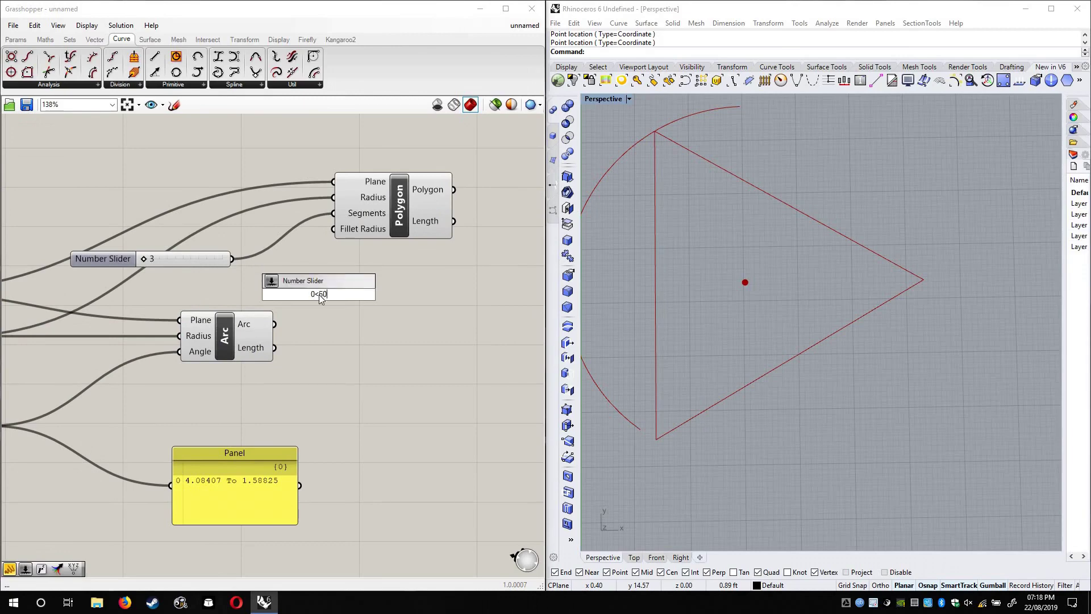
pyautogui.press('Return')
# Move the Polygon component farther away and connect the new slider to its Fillet Radius input
pyautogui.moveTo(446, 200); pyautogui.dragTo(526, 184)
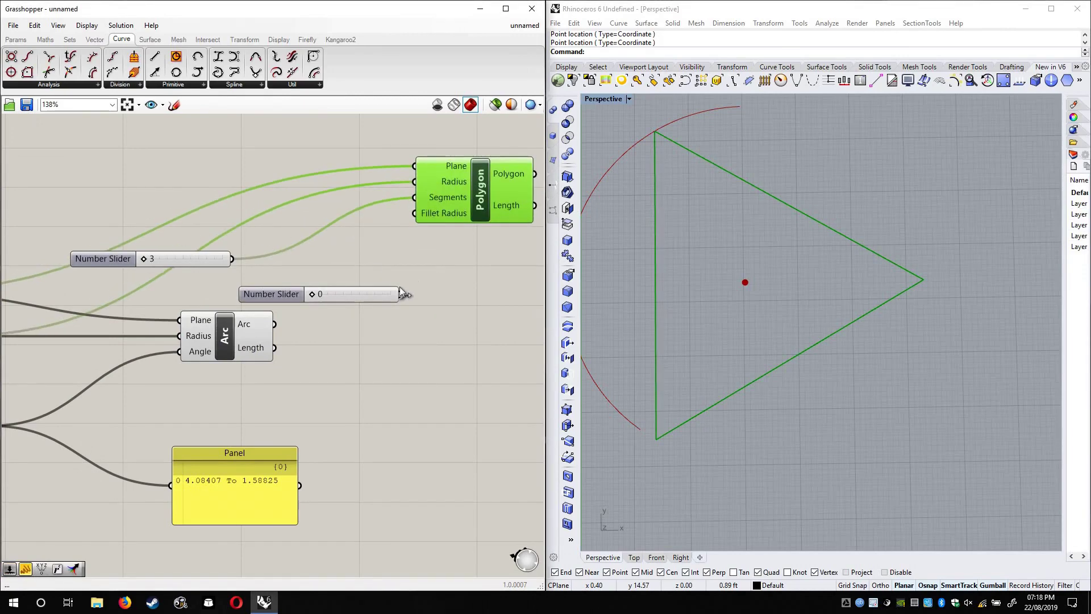
pyautogui.moveTo(400, 294); pyautogui.dragTo(414, 197)
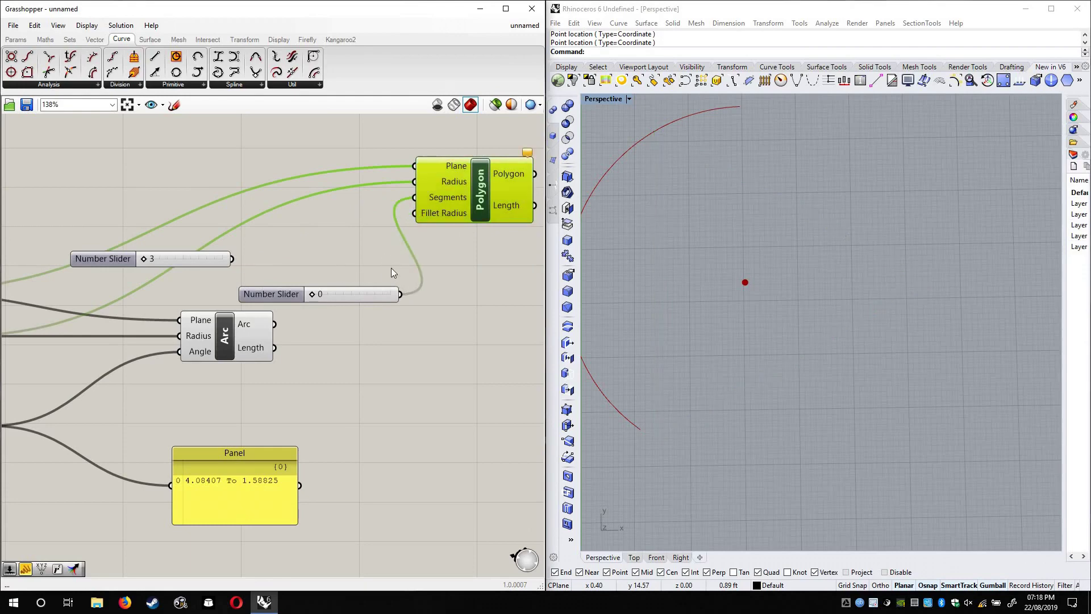
pyautogui.hotkey('ctrl', 'z')
pyautogui.moveTo(414, 214); pyautogui.dragTo(400, 294)
# Set the polygon's fillet radius to 1 and its number of segments to 4
pyautogui.moveTo(319, 294); pyautogui.dragTo(313, 295)
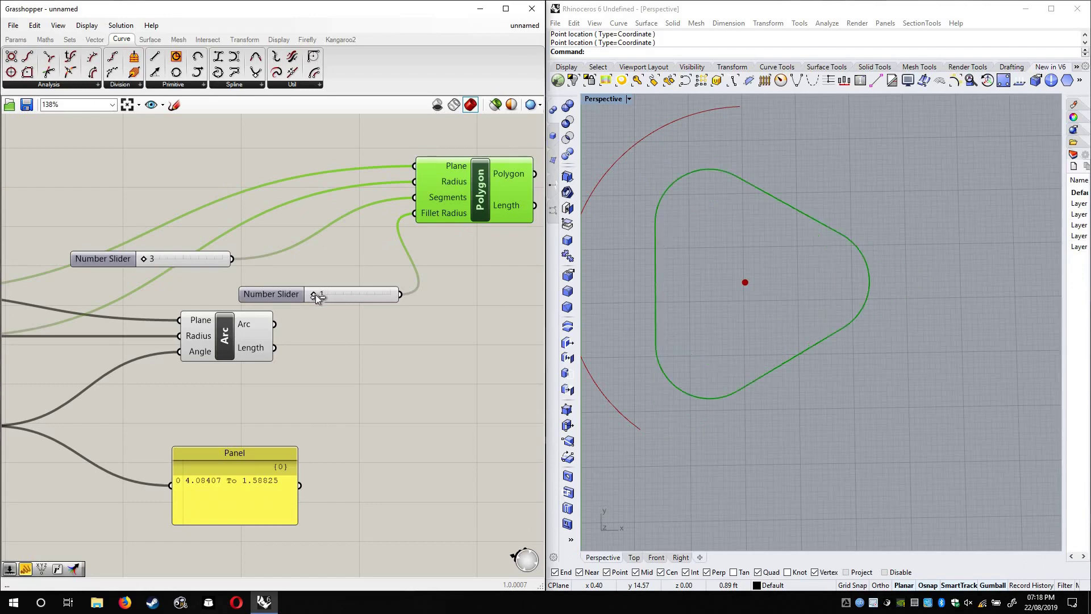
pyautogui.moveTo(302, 356); pyautogui.dragTo(347, 367, button='right')
pyautogui.moveTo(199, 271); pyautogui.dragTo(192, 275)
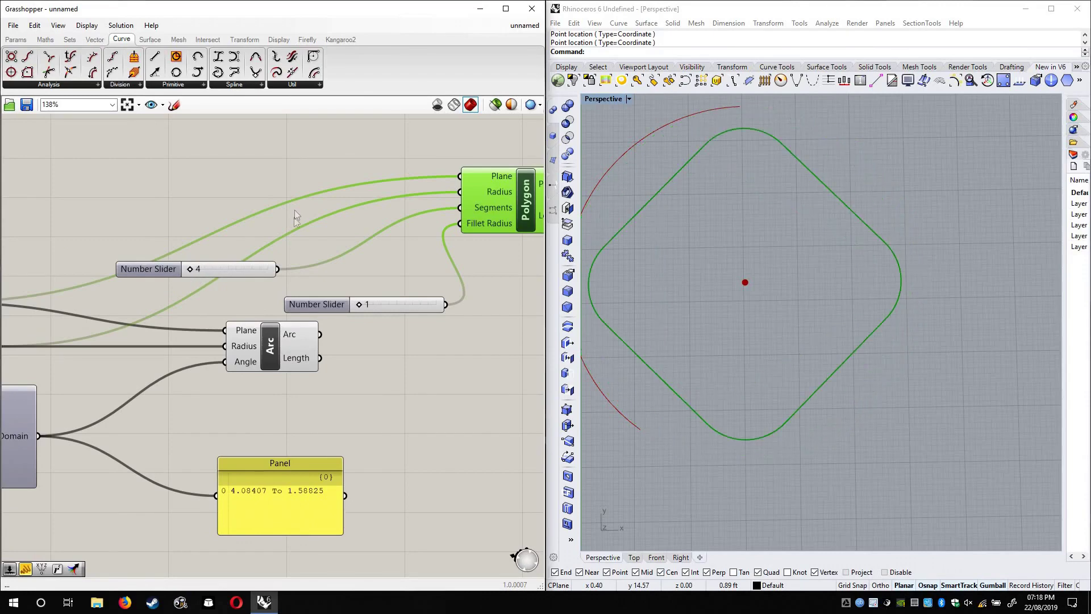
# Move the Point component closer to the Polygon, above the segments slider
pyautogui.scroll(-2, 281, 258)
pyautogui.moveTo(303, 241); pyautogui.dragTo(491, 211, button='right')
pyautogui.scroll(-1, 426, 213)
pyautogui.moveTo(186, 278); pyautogui.dragTo(309, 205)
pyautogui.click(347, 307)
pyautogui.scroll(-4, 348, 307)
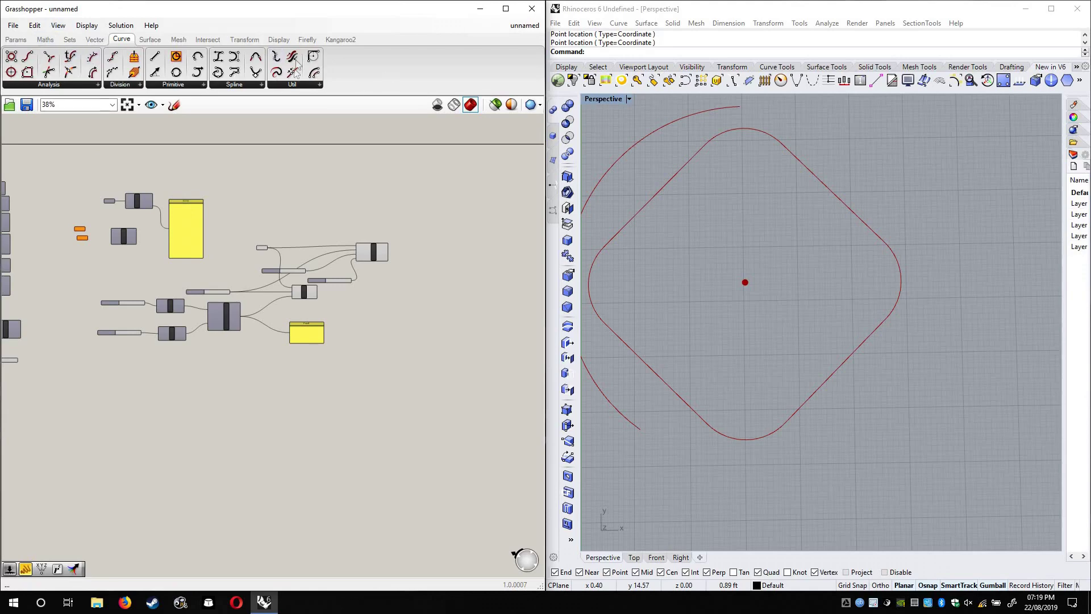
# Move the spline group, with its Point, curve components, Radians and slider, to the empty canvas area below the other groups
pyautogui.moveTo(295, 221); pyautogui.dragTo(344, 220, button='right')
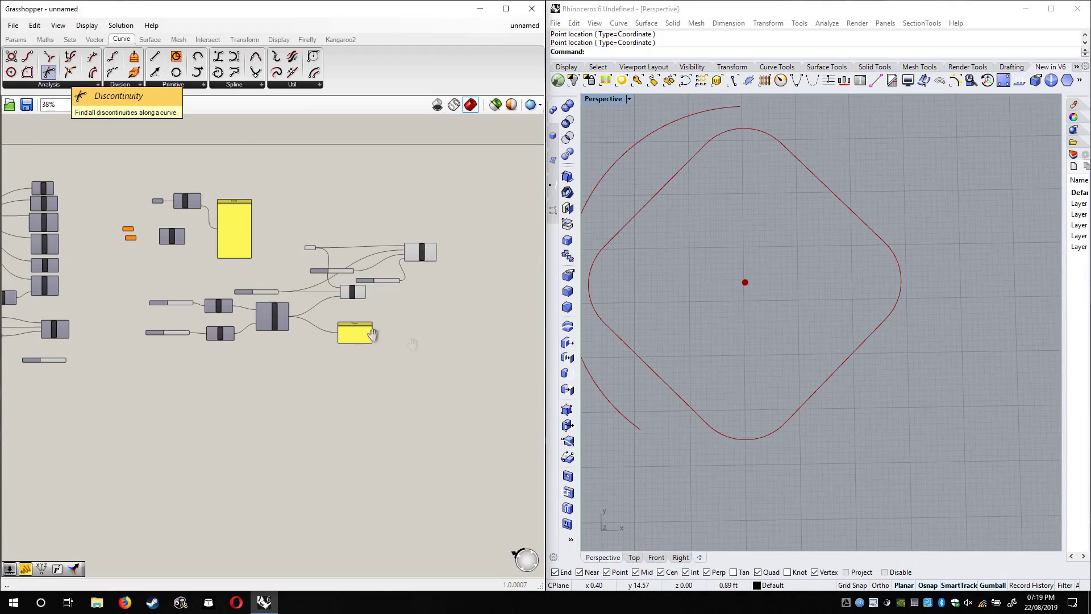
pyautogui.scroll(-4, 385, 396)
pyautogui.scroll(5, 258, 189)
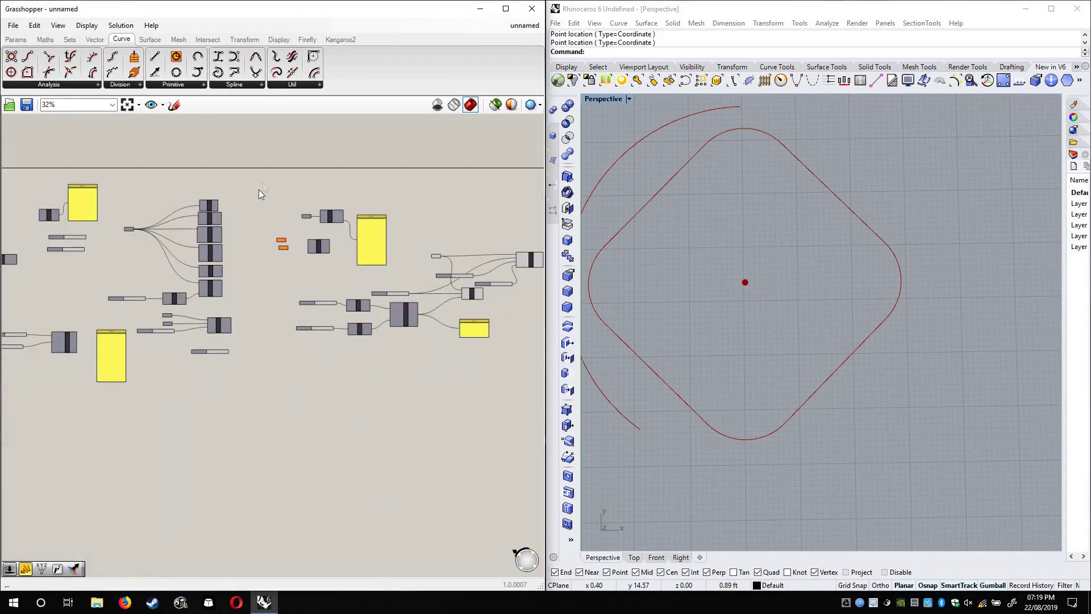
pyautogui.moveTo(266, 172); pyautogui.dragTo(180, 337)
pyautogui.scroll(-7, 180, 338)
pyautogui.click(120, 466)
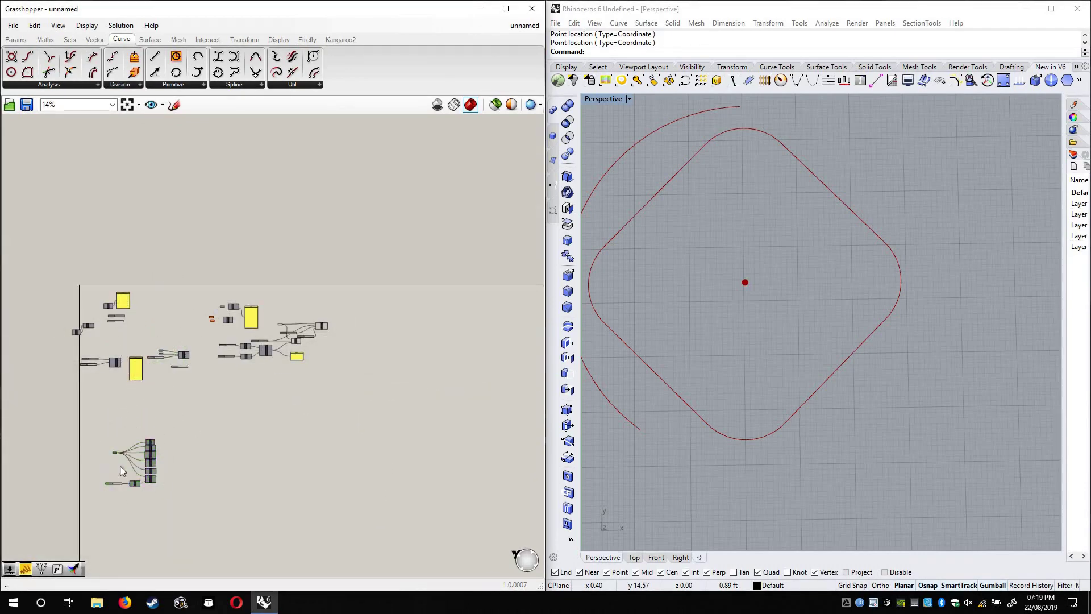
pyautogui.scroll(5, 155, 443)
pyautogui.scroll(-5, 151, 430)
pyautogui.scroll(5, 313, 370)
pyautogui.scroll(-2, 344, 408)
pyautogui.scroll(2, 329, 304)
pyautogui.scroll(5, 329, 305)
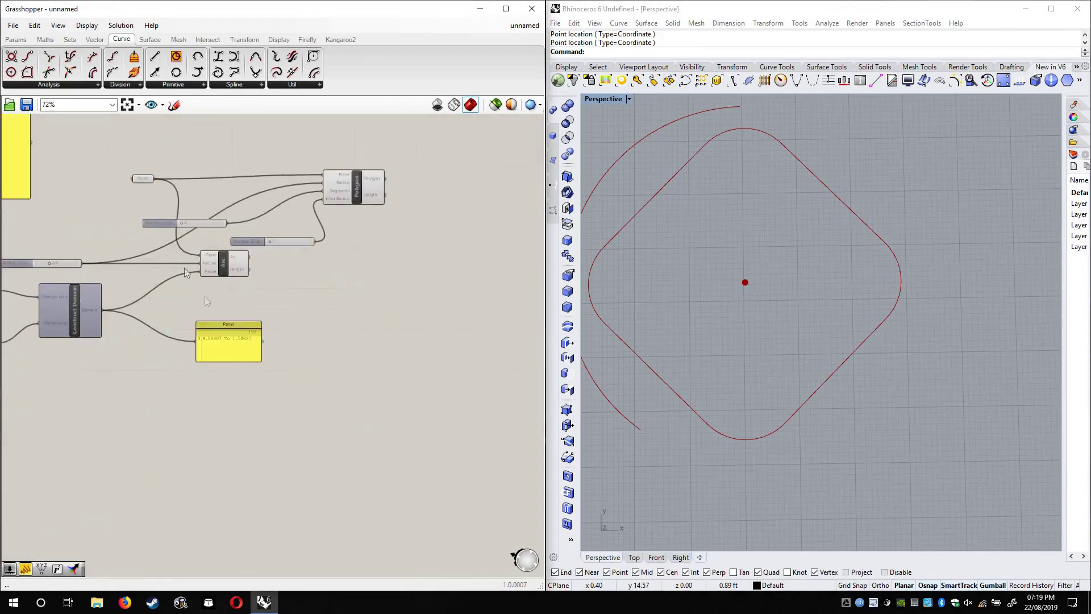
pyautogui.scroll(-4, 371, 421)
pyautogui.moveTo(317, 408); pyautogui.dragTo(41, 299)
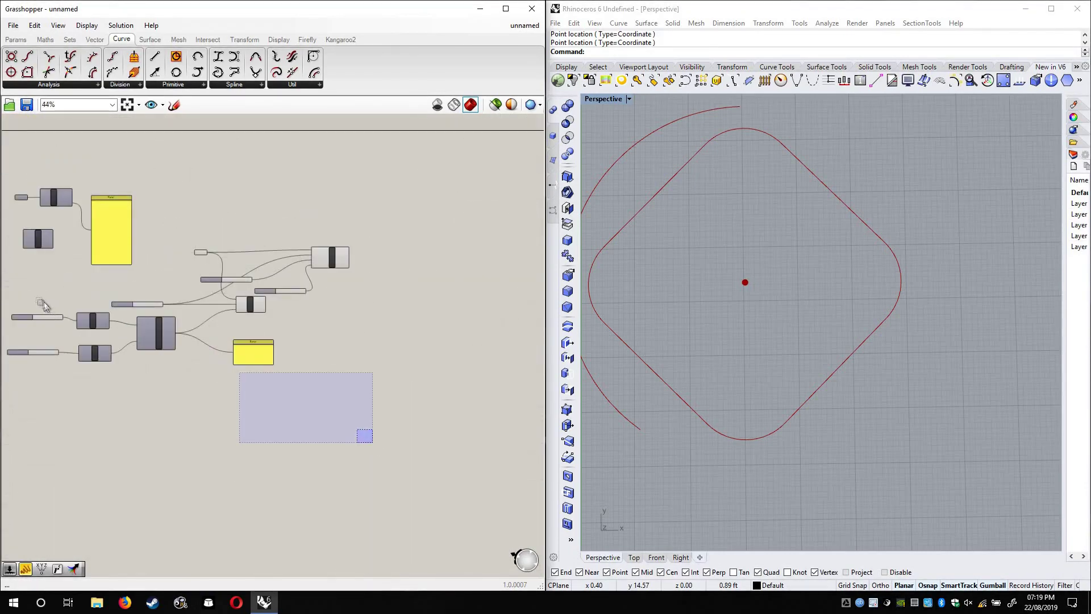
pyautogui.click(392, 335)
# Select the whole Arc and Polygon group with its sliders and panel, and move it below the spline group
pyautogui.moveTo(387, 340); pyautogui.dragTo(491, 340, button='right')
pyautogui.moveTo(301, 196); pyautogui.dragTo(487, 421)
pyautogui.moveTo(348, 429); pyautogui.dragTo(121, 288)
pyautogui.scroll(-5, 373, 307)
pyautogui.moveTo(371, 303); pyautogui.dragTo(442, 244, button='right')
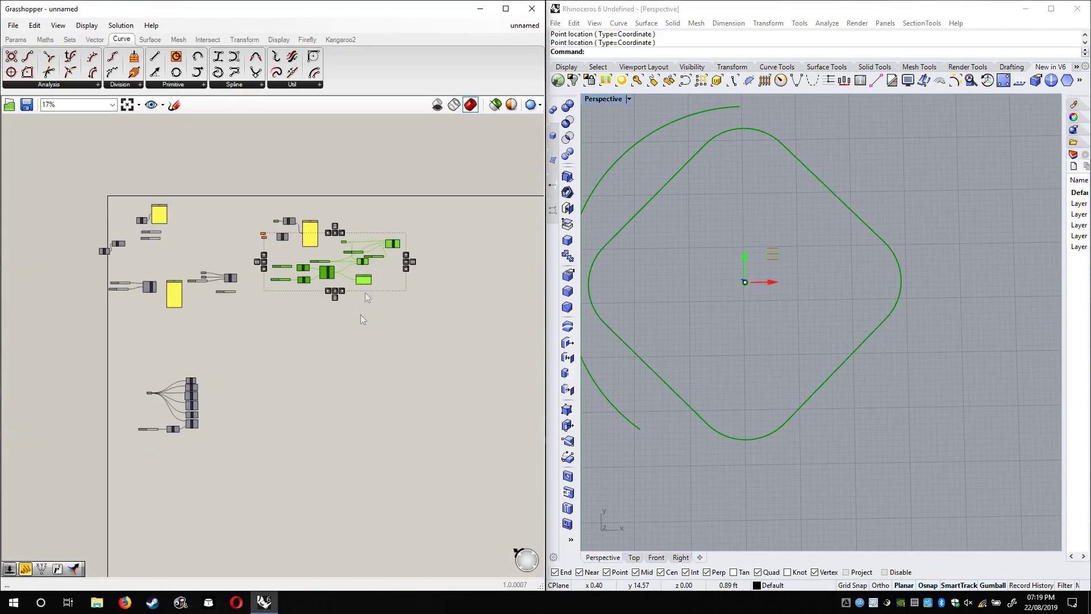
pyautogui.moveTo(364, 281); pyautogui.dragTo(232, 522)
pyautogui.click(270, 358)
# Turn off the preview of all components in the Arc and Polygon group
pyautogui.scroll(4, 267, 230)
pyautogui.moveTo(85, 559); pyautogui.dragTo(262, 335, button='right')
pyautogui.moveTo(463, 571); pyautogui.dragTo(414, 380, button='right')
pyautogui.scroll(5, 375, 366)
pyautogui.scroll(-1, 469, 423)
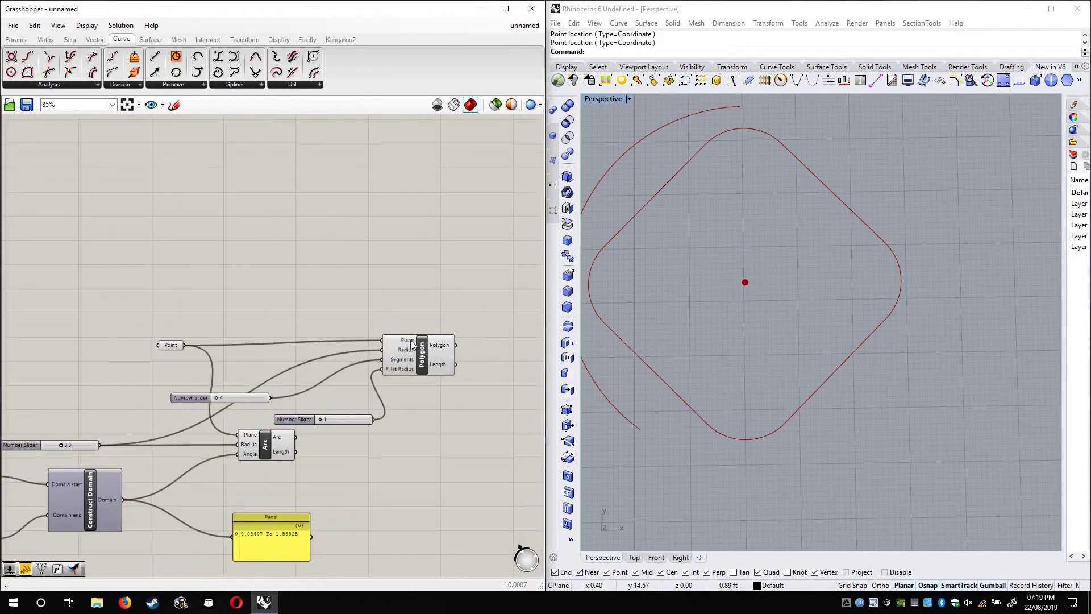
pyautogui.moveTo(502, 268); pyautogui.dragTo(41, 561)
pyautogui.rightClick(357, 266)
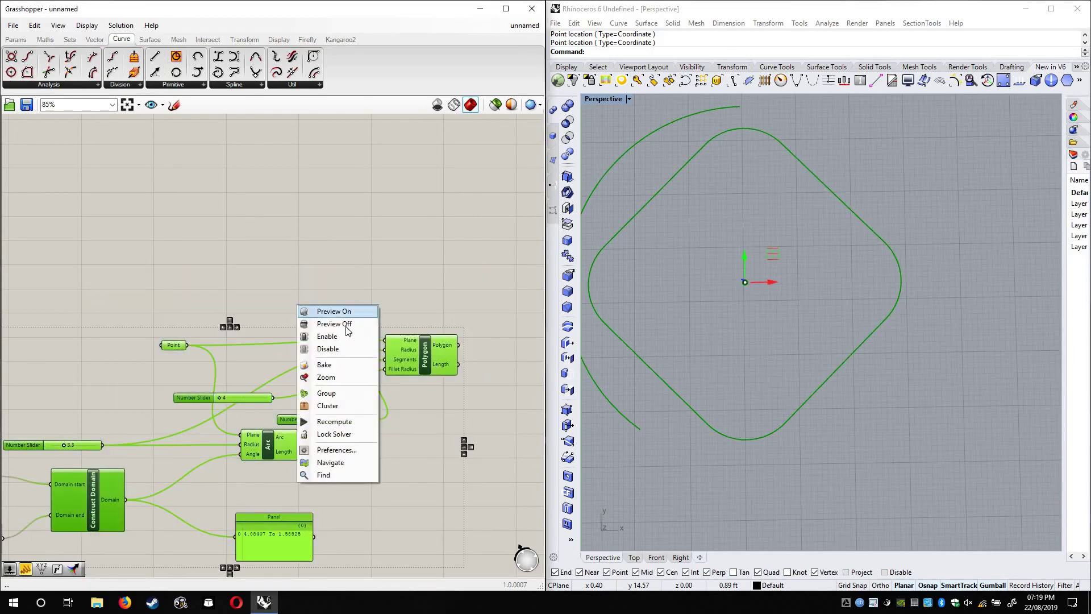
pyautogui.click(332, 317)
# Turn on the preview of the Point component that feeds the spline components
pyautogui.moveTo(245, 232); pyautogui.dragTo(337, 314, button='right')
pyautogui.scroll(-5, 337, 313)
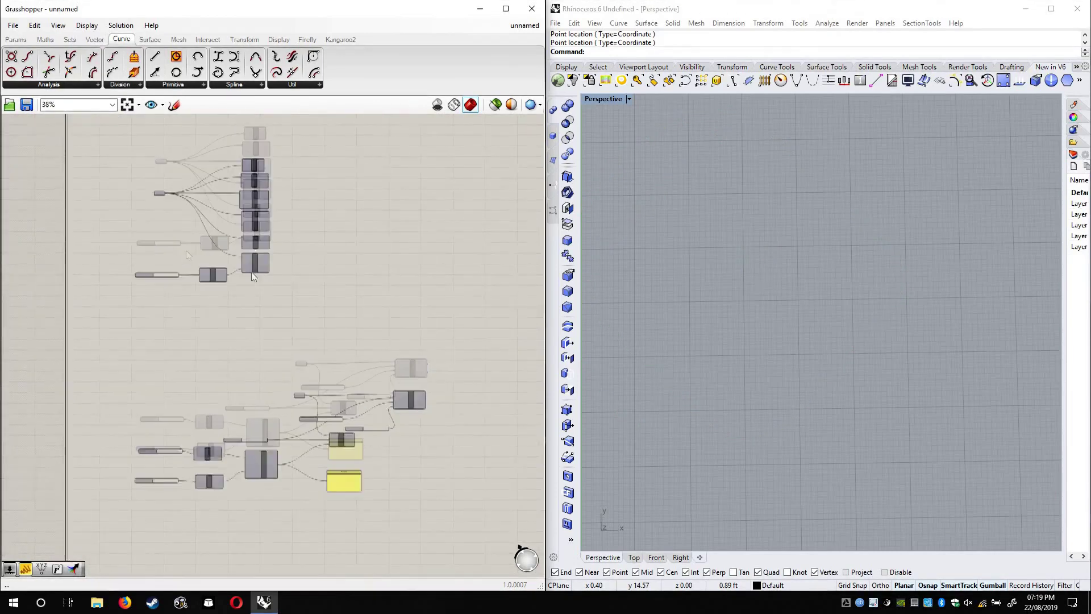
pyautogui.moveTo(187, 253); pyautogui.dragTo(204, 375, button='right')
pyautogui.scroll(5, 238, 352)
pyautogui.moveTo(283, 332); pyautogui.dragTo(257, 377, button='right')
pyautogui.rightClick(127, 263)
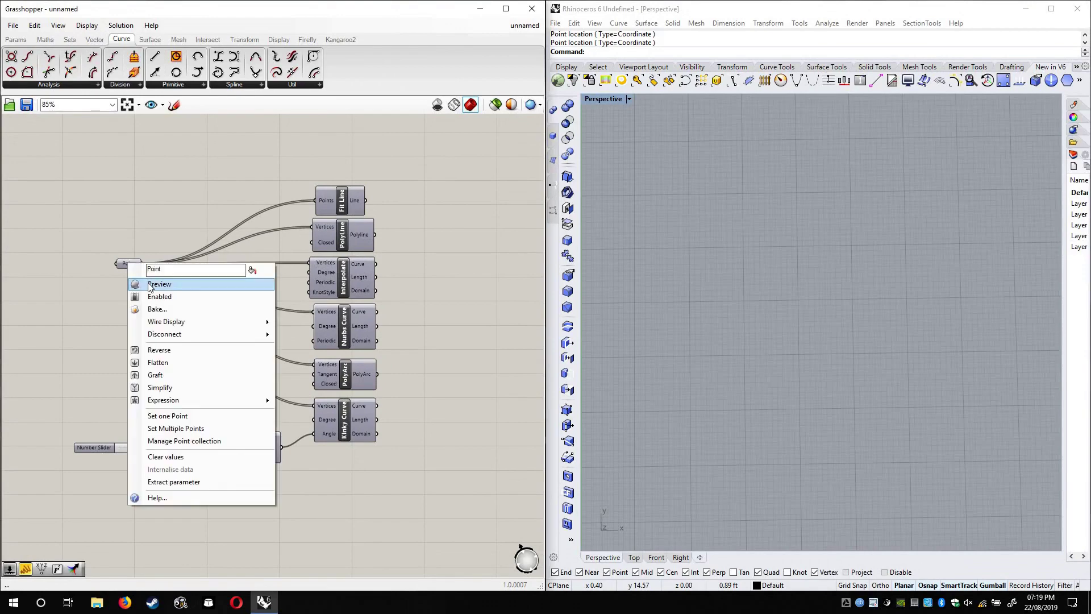
pyautogui.click(157, 283)
# Turn on the preview of the Nurbs Curve component
pyautogui.moveTo(714, 343); pyautogui.dragTo(766, 356, button='right')
pyautogui.scroll(2, 769, 366)
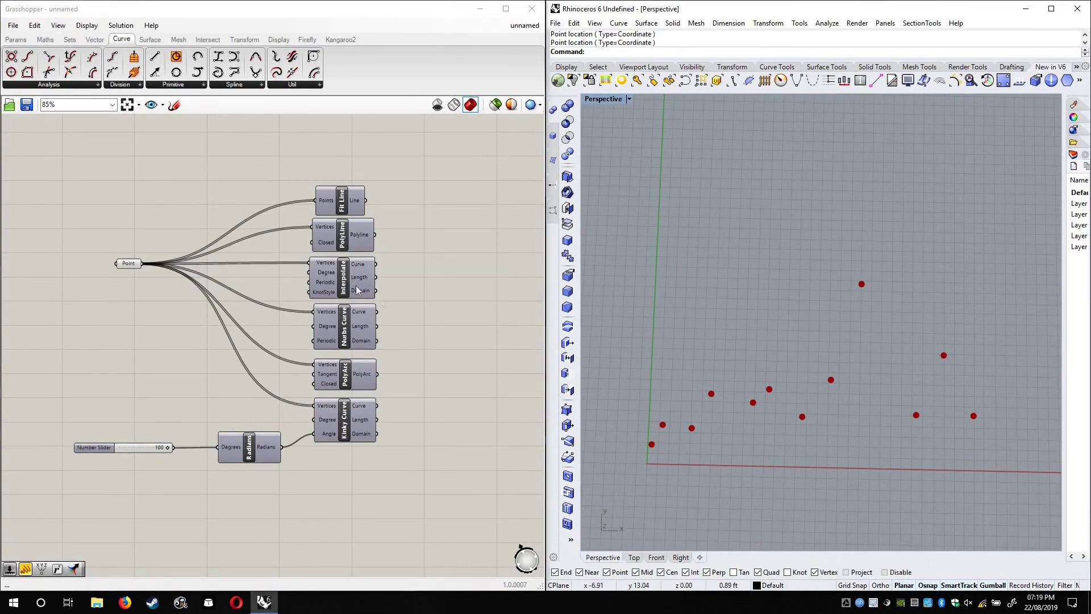
pyautogui.scroll(4, 355, 285)
pyautogui.rightClick(282, 316)
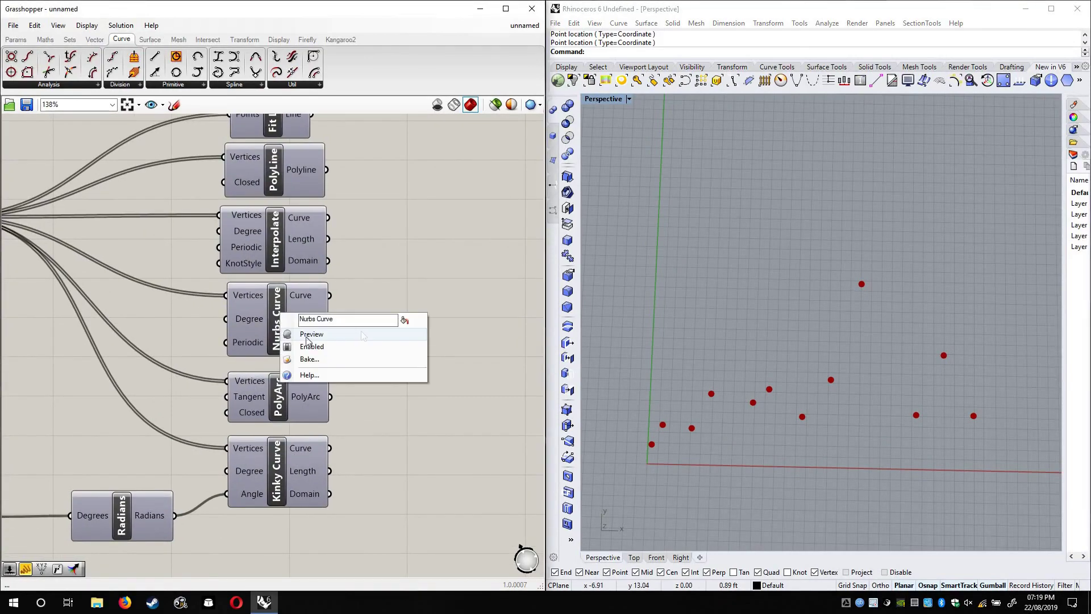
pyautogui.click(307, 335)
# Select the Point component and move two of its points near the start of the curve upward in the Rhino viewport
pyautogui.moveTo(745, 404); pyautogui.dragTo(753, 417, button='right')
pyautogui.scroll(2, 753, 417)
pyautogui.scroll(-3, 401, 252)
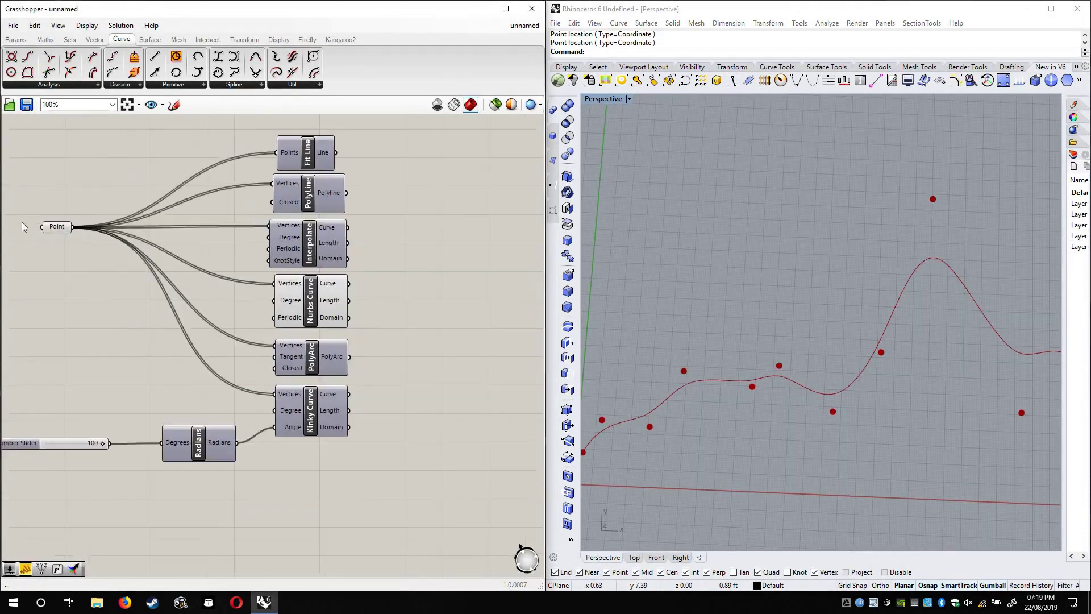
pyautogui.click(54, 226)
pyautogui.moveTo(685, 344)
pyautogui.mouseDown()
pyautogui.moveTo(693, 240)
pyautogui.moveTo(678, 342)
pyautogui.mouseUp()
pyautogui.moveTo(678, 342); pyautogui.dragTo(683, 392, button='right')
pyautogui.moveTo(684, 464); pyautogui.dragTo(648, 477)
pyautogui.moveTo(613, 443); pyautogui.dragTo(626, 325)
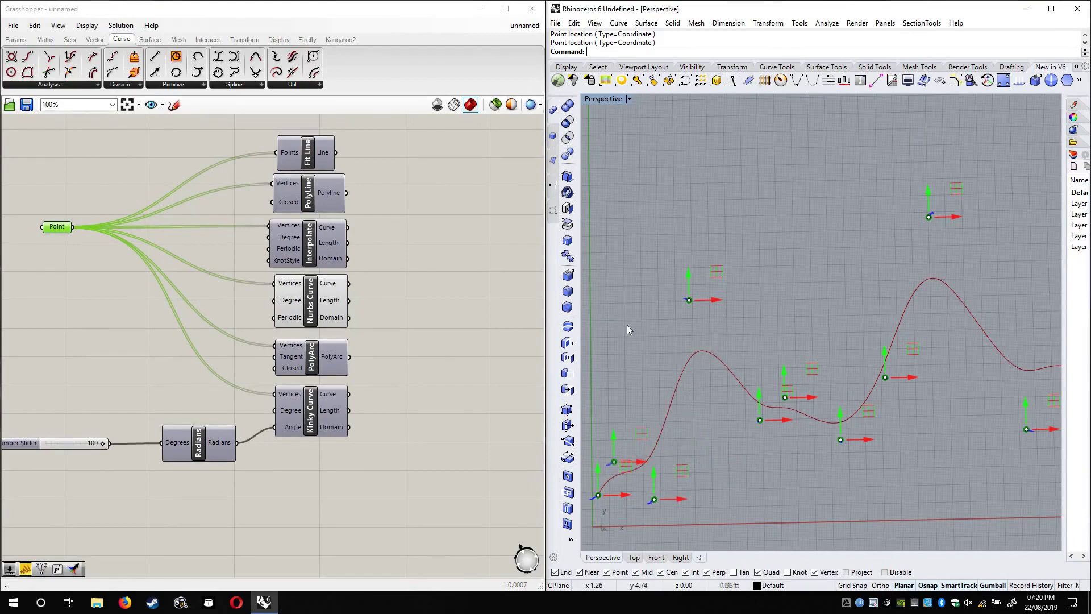
pyautogui.click(429, 304)
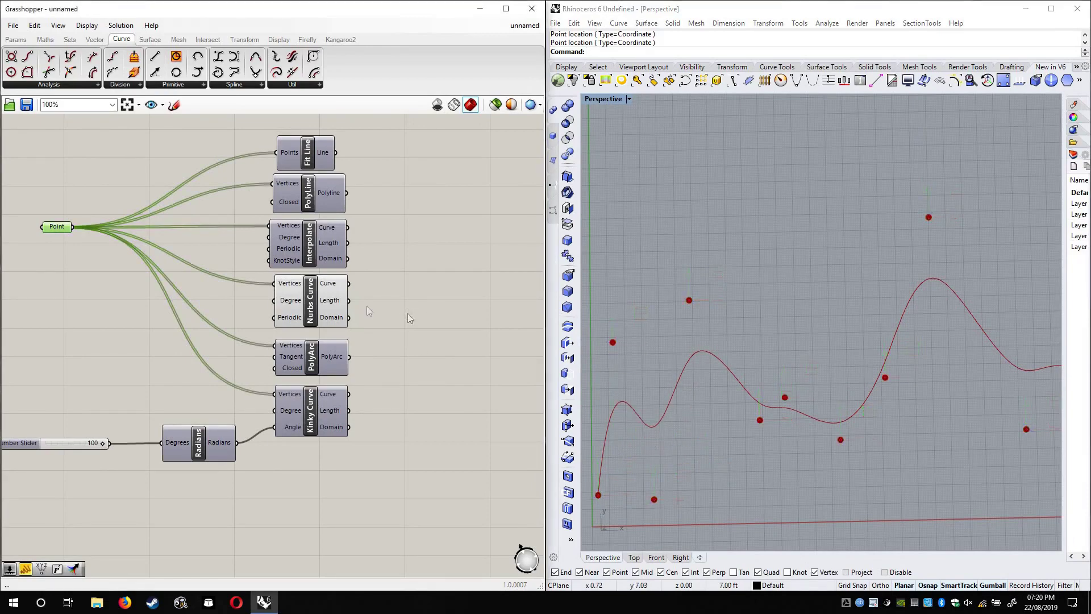
# Add a Panel connected to the Nurbs Curve's Length output and place it beside the component
pyautogui.scroll(4, 378, 307)
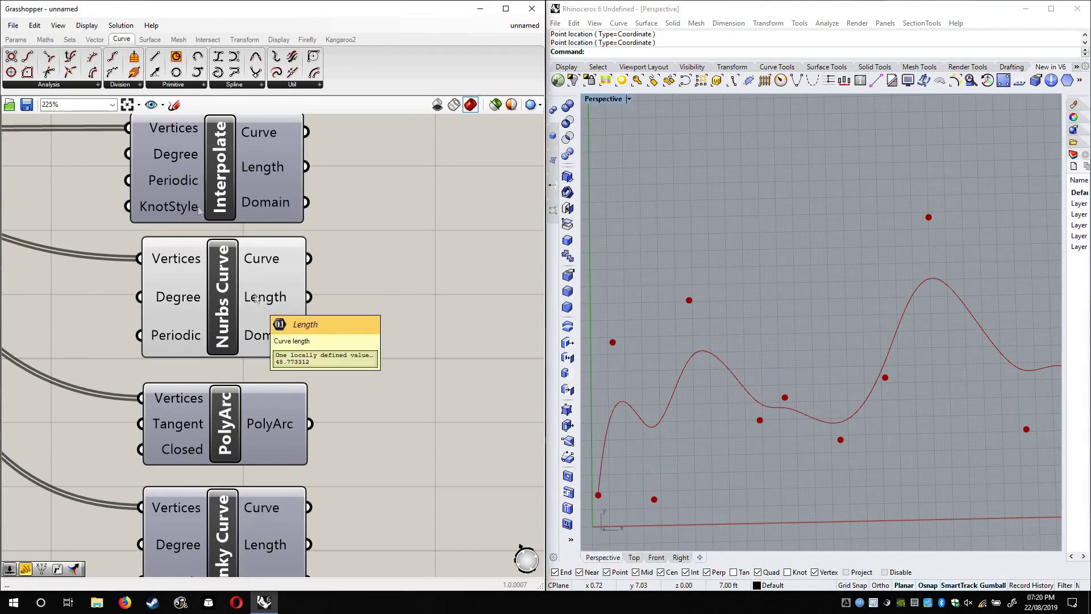
pyautogui.click(15, 39)
pyautogui.moveTo(159, 74); pyautogui.dragTo(309, 297)
pyautogui.moveTo(504, 350); pyautogui.dragTo(489, 279)
pyautogui.moveTo(459, 483); pyautogui.dragTo(355, 395, button='right')
pyautogui.scroll(-3, 356, 397)
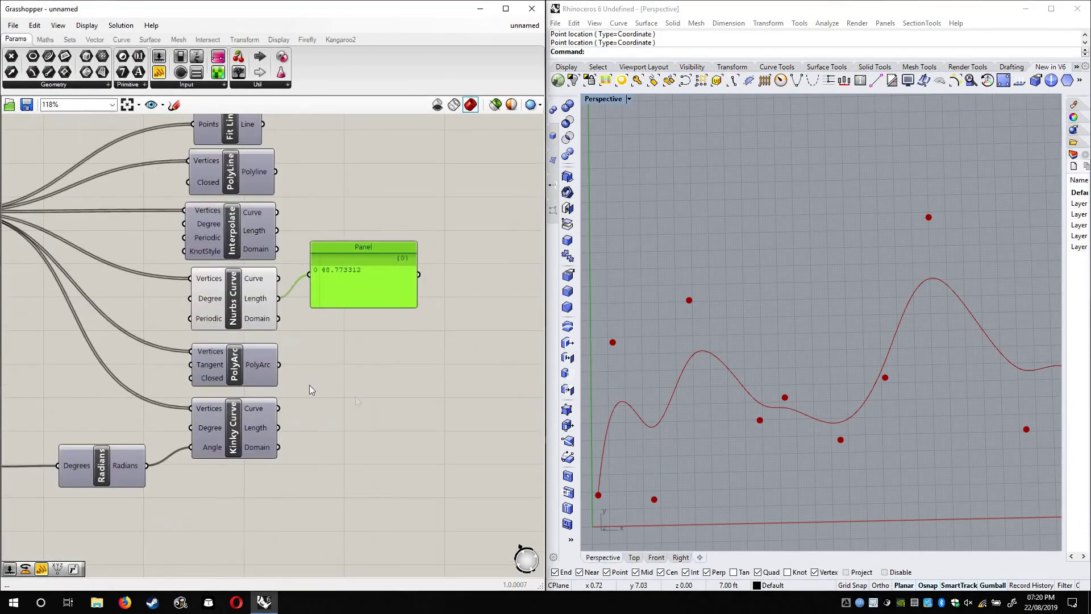
# Turn on the preview of the PolyArc component
pyautogui.rightClick(233, 362)
pyautogui.press('Escape')
pyautogui.scroll(4, 244, 366)
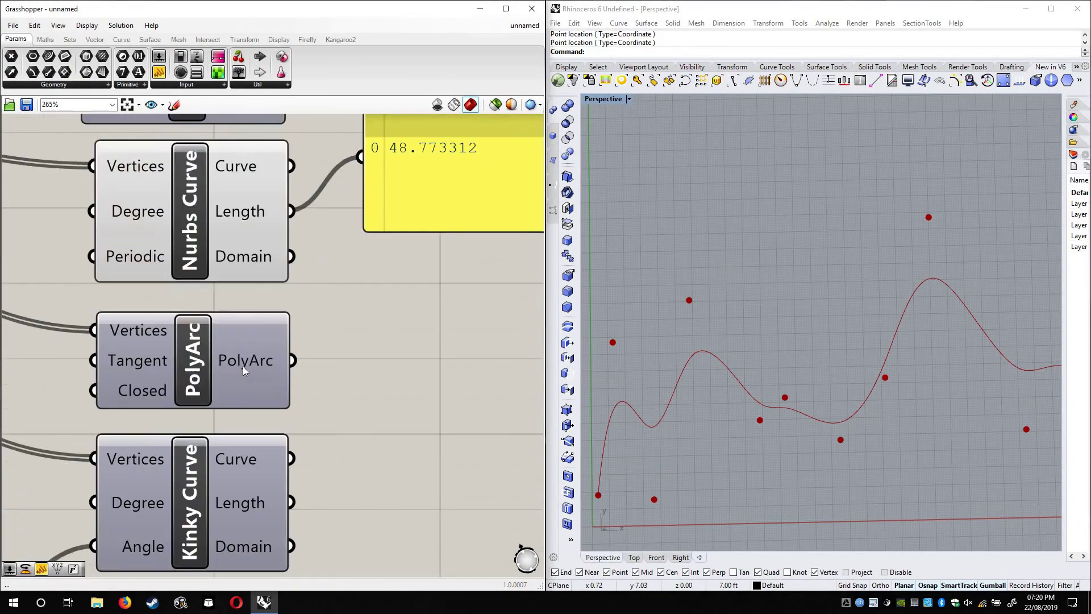
pyautogui.moveTo(243, 366)
pyautogui.rightClick(196, 344)
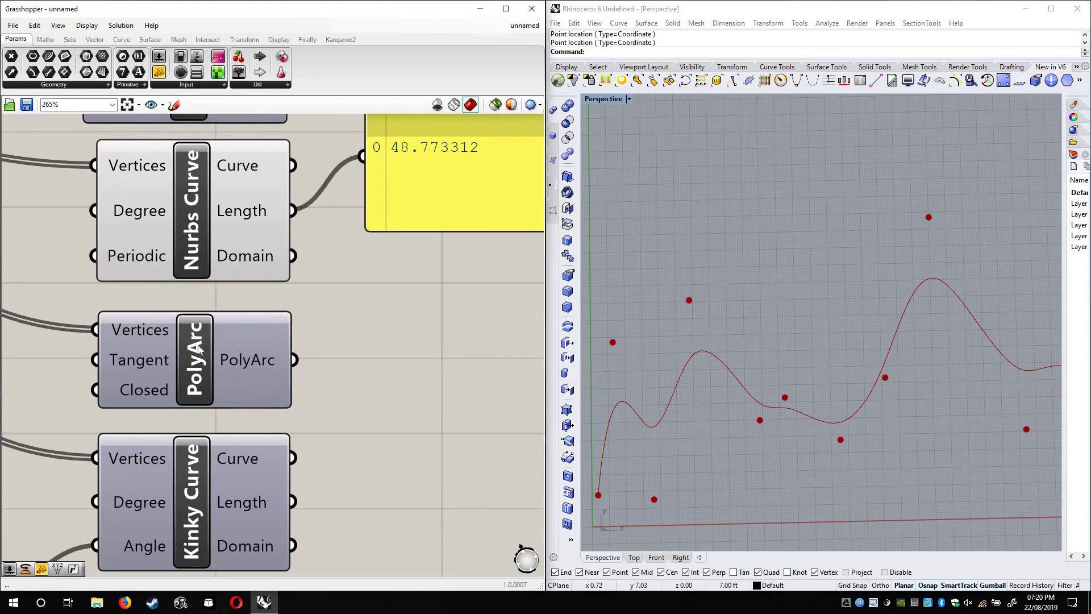
pyautogui.click(304, 368)
pyautogui.scroll(-2, 288, 293)
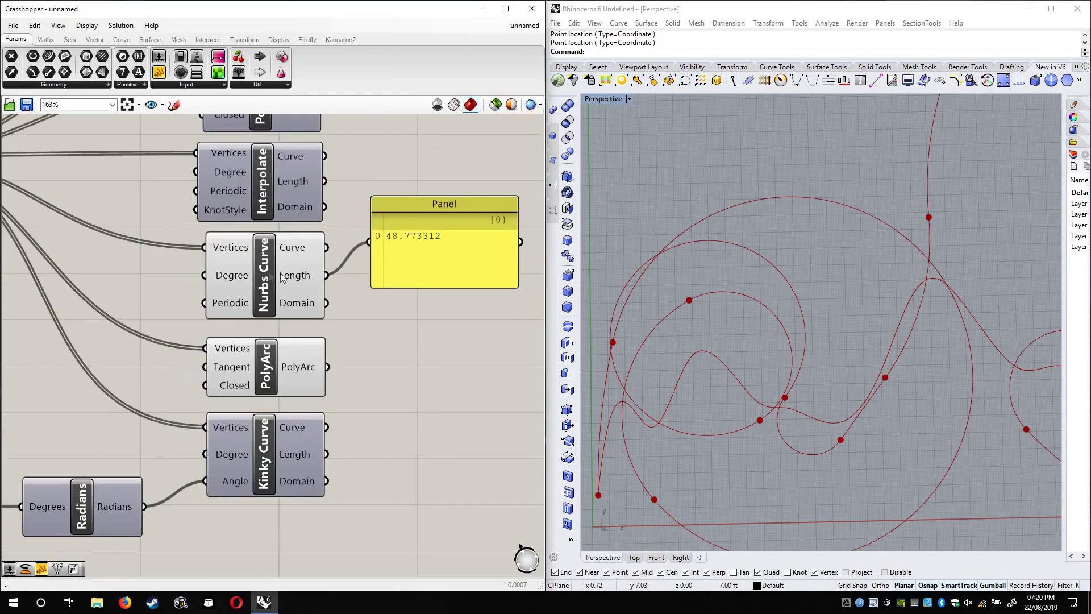
# Turn off the Nurbs Curve preview and delete the panel attached to its Length output
pyautogui.rightClick(269, 273)
pyautogui.moveTo(418, 250); pyautogui.dragTo(427, 300)
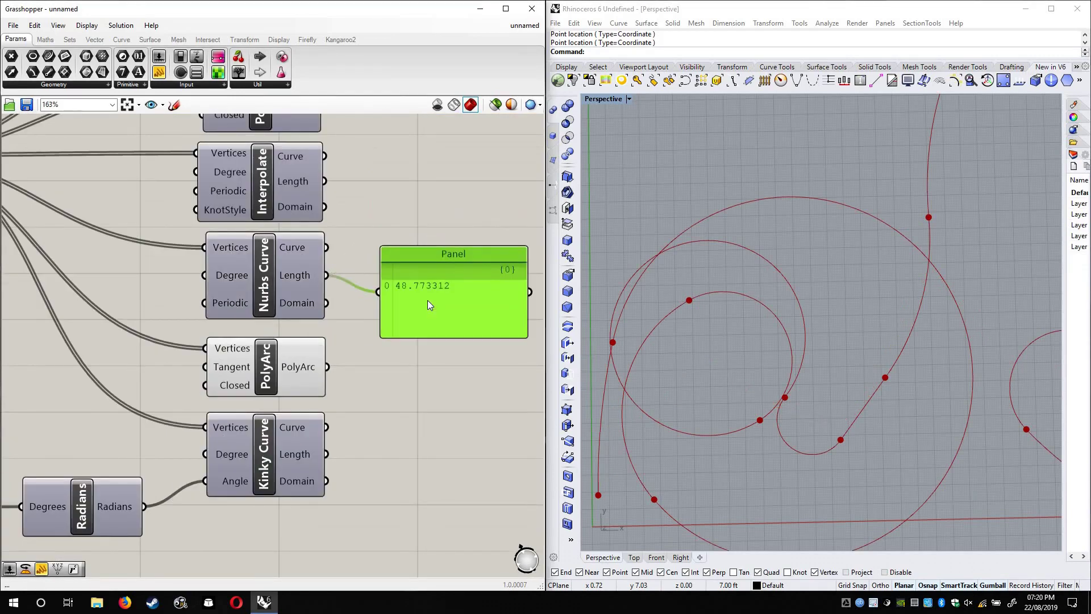
pyautogui.press('Delete')
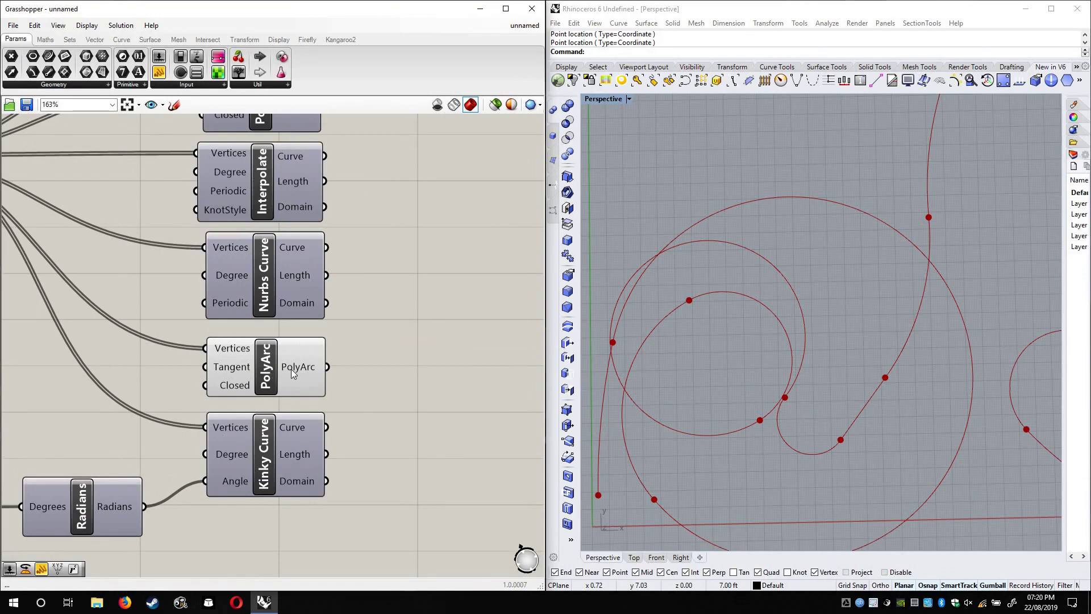
# Add the Length curve analysis component to the canvas beside PolyArc
pyautogui.moveTo(293, 372)
pyautogui.moveTo(341, 341); pyautogui.dragTo(257, 294, button='right')
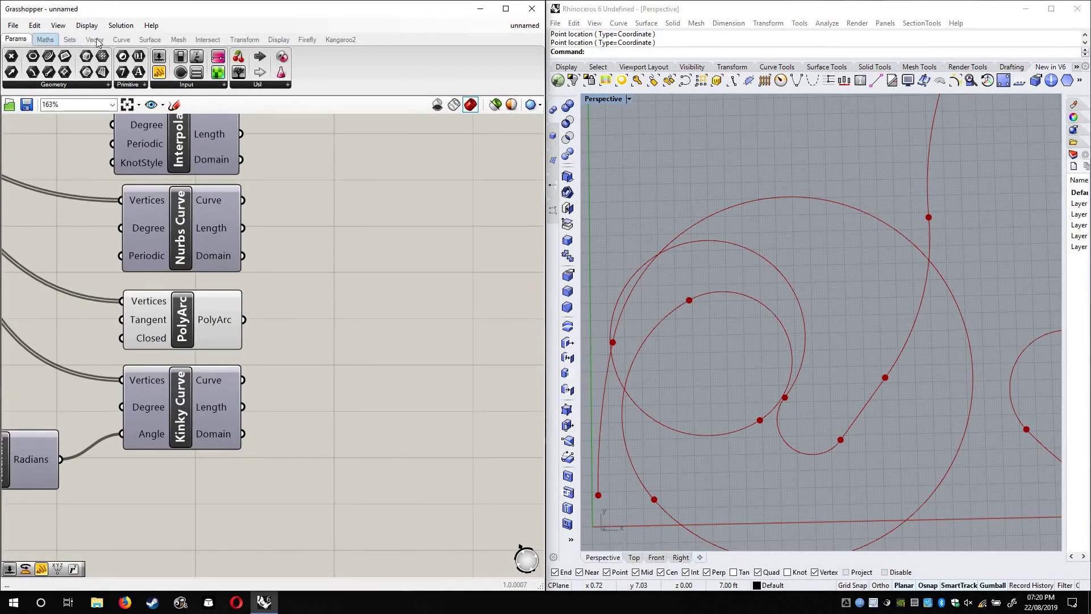
pyautogui.click(121, 40)
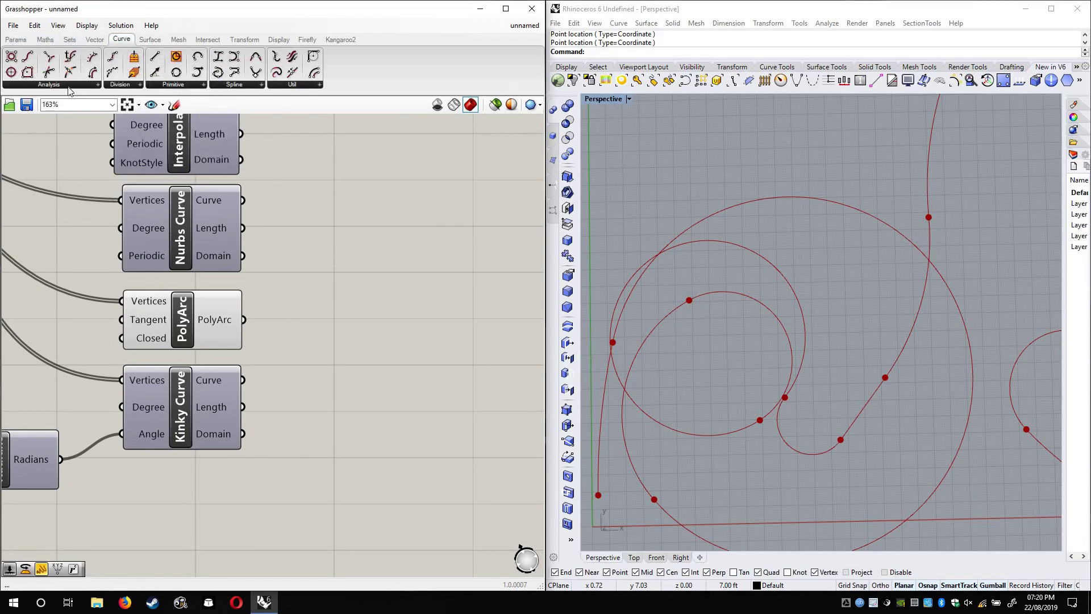
pyautogui.click(69, 90)
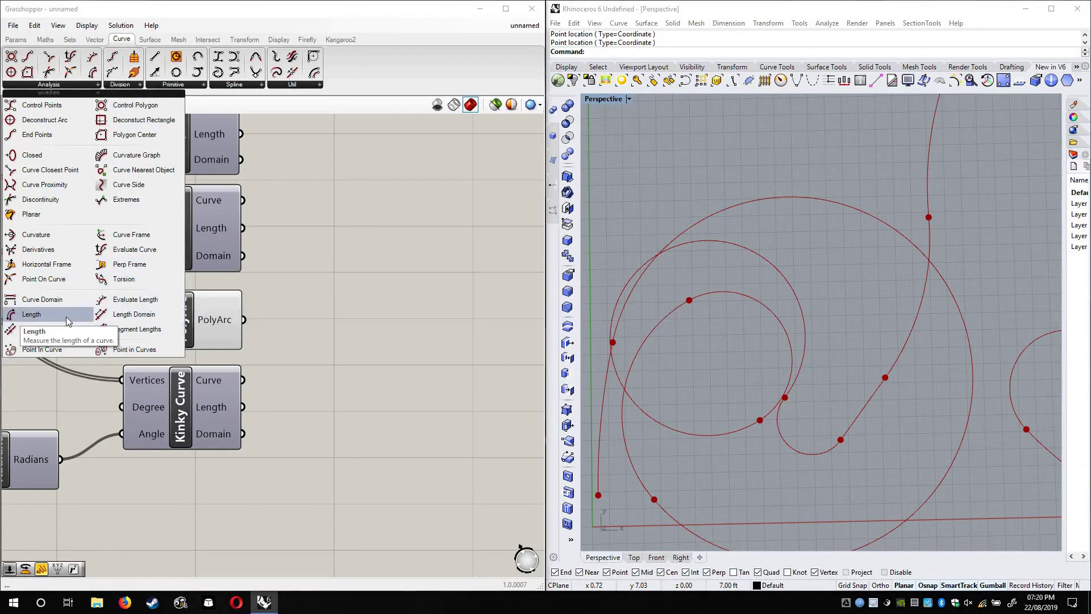
pyautogui.moveTo(66, 316); pyautogui.dragTo(339, 313)
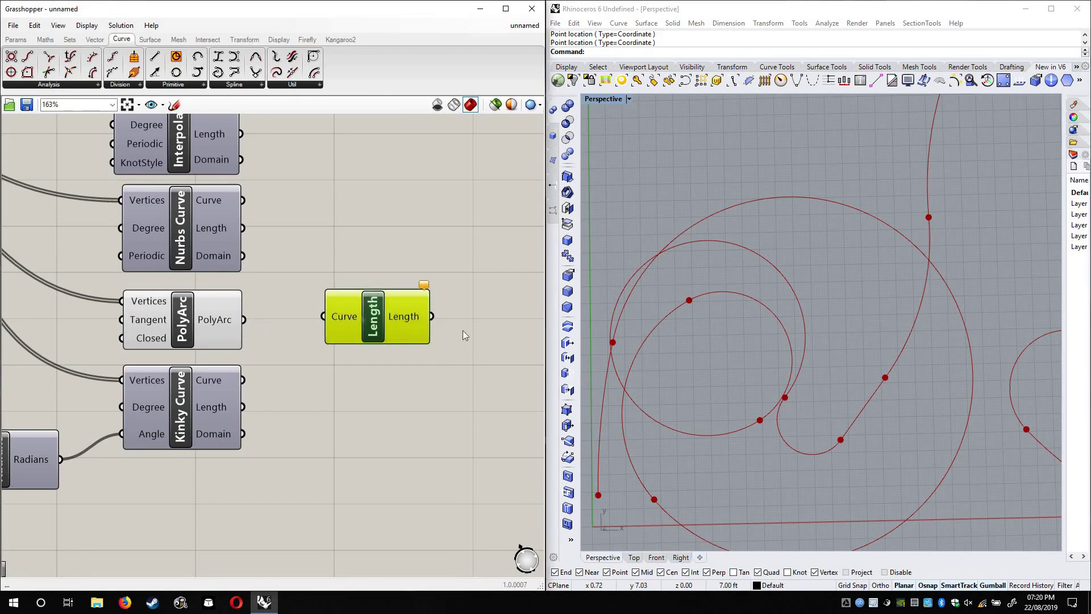
# Connect the PolyArc output to the Length component's Curve input and move Length closer to PolyArc
pyautogui.moveTo(245, 320); pyautogui.dragTo(322, 316)
pyautogui.moveTo(334, 274); pyautogui.dragTo(211, 217, button='right')
pyautogui.moveTo(263, 264); pyautogui.dragTo(217, 267)
pyautogui.click(278, 223)
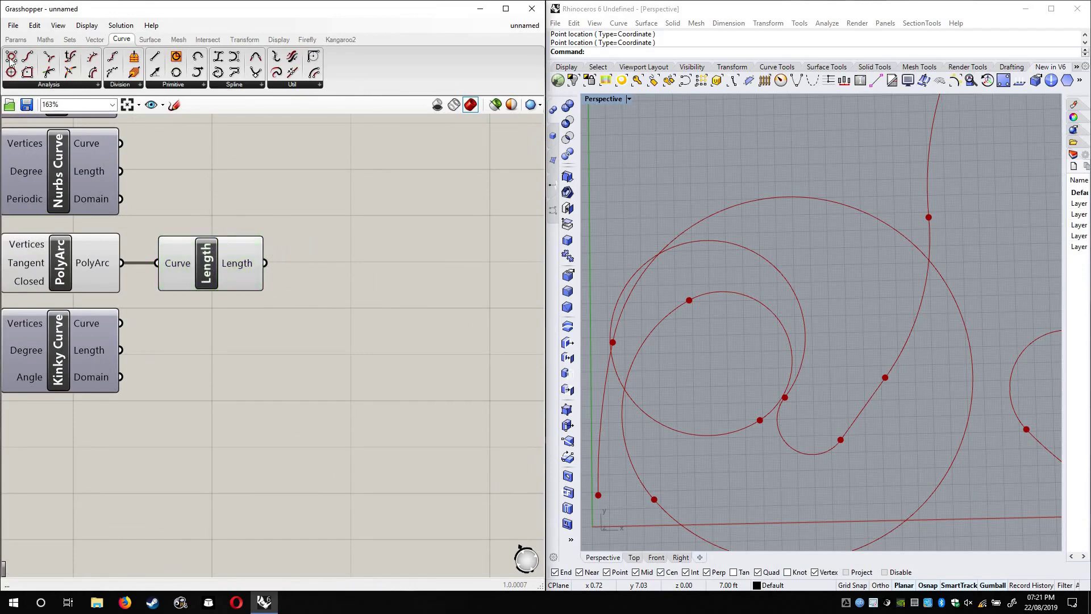
# Add a panel, connect it to the Length component's output, enlarge it and place it beside the component to read the PolyArc's length
pyautogui.click(15, 39)
pyautogui.click(159, 72)
pyautogui.click(288, 259)
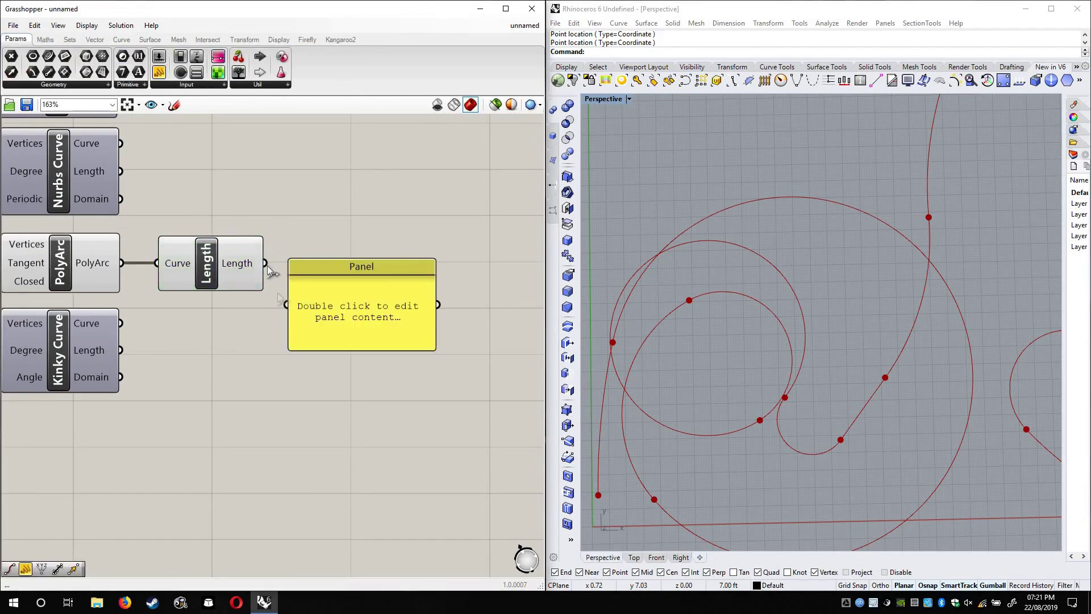
pyautogui.moveTo(363, 319); pyautogui.dragTo(387, 288)
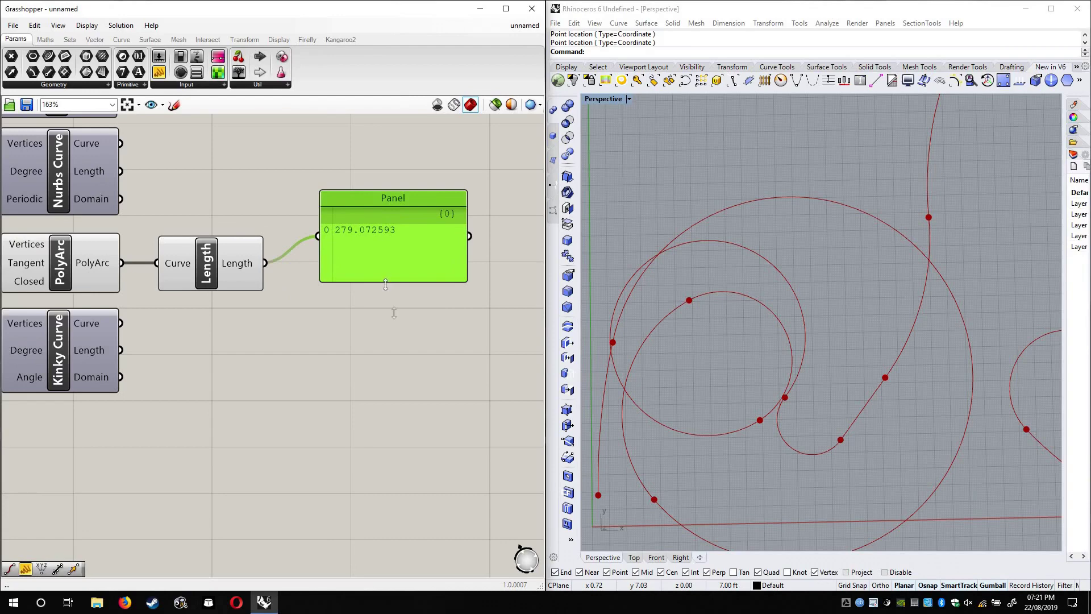
pyautogui.moveTo(454, 292); pyautogui.dragTo(455, 420)
pyautogui.click(498, 325)
pyautogui.scroll(-9, 790, 358)
pyautogui.moveTo(783, 353); pyautogui.dragTo(821, 363, button='right')
pyautogui.moveTo(363, 292); pyautogui.dragTo(374, 254)
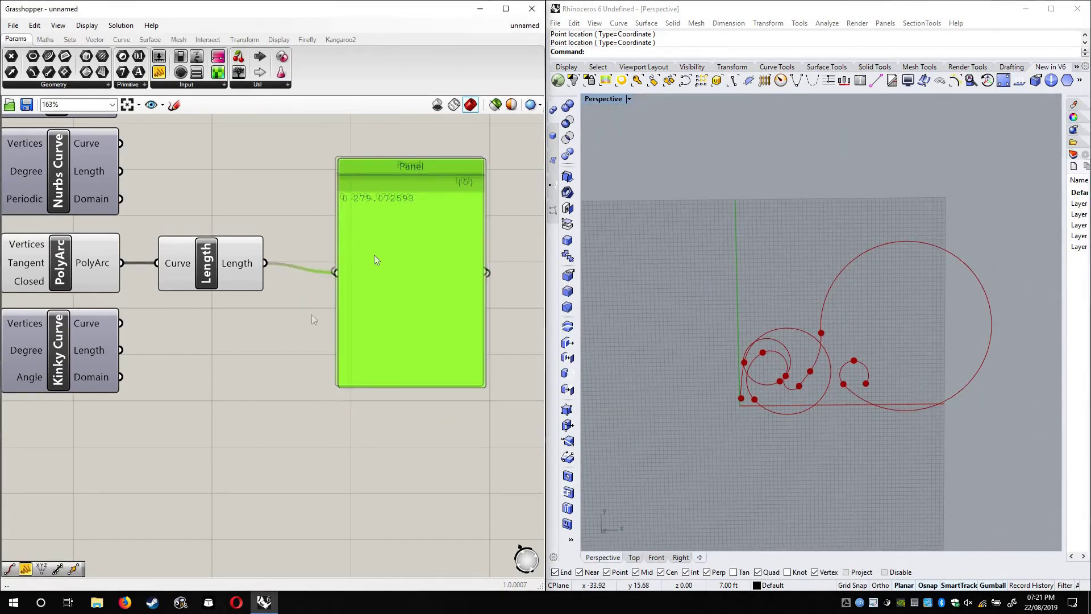
pyautogui.moveTo(342, 386); pyautogui.dragTo(416, 426, button='right')
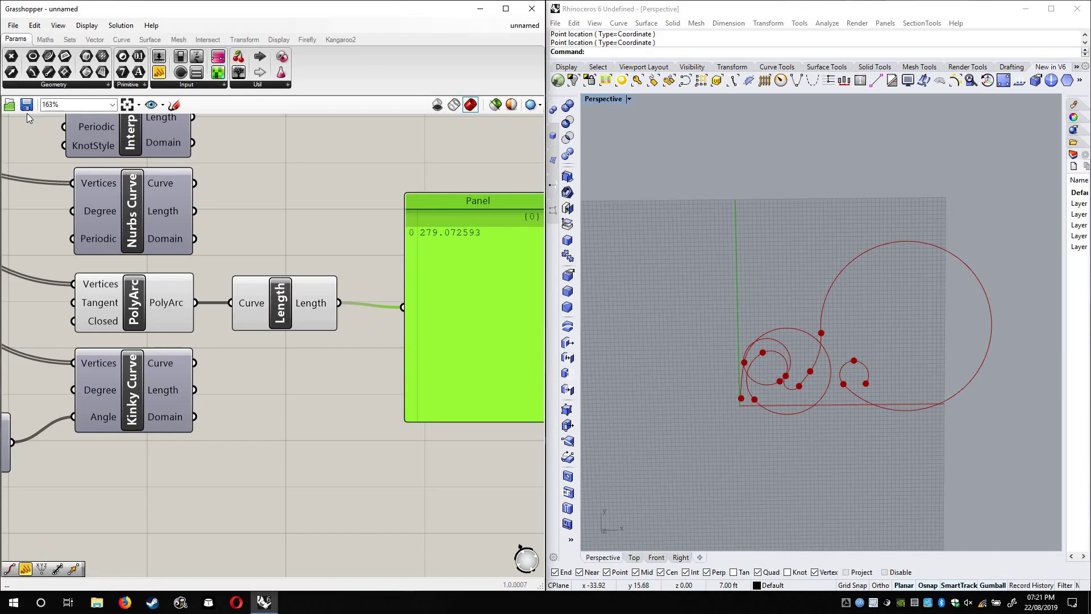
# Delete the Length component and its attached panel
pyautogui.click(295, 310)
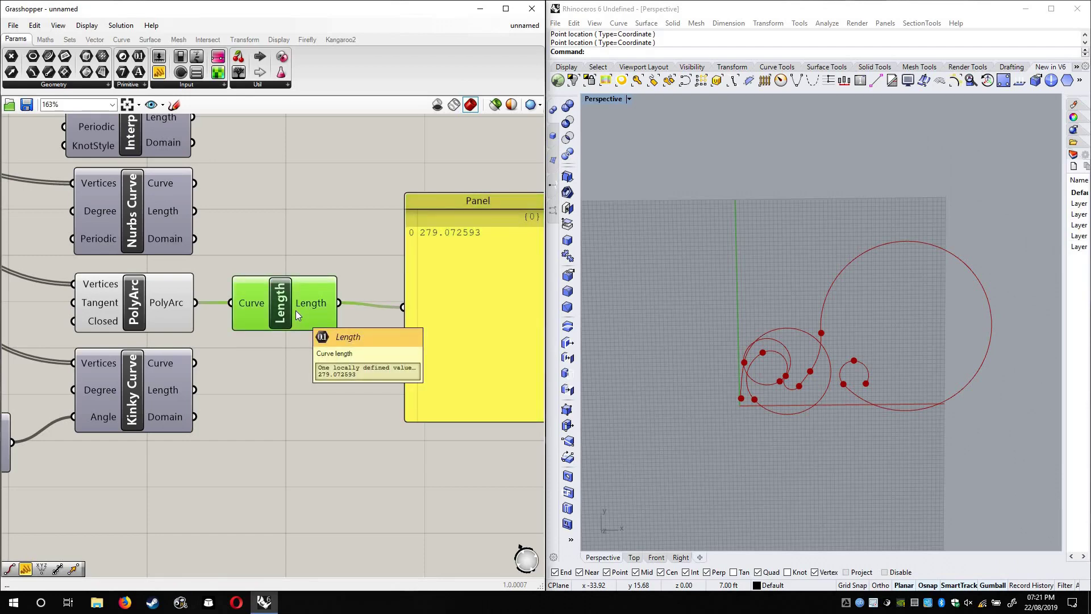
pyautogui.press('Delete')
pyautogui.click(438, 307)
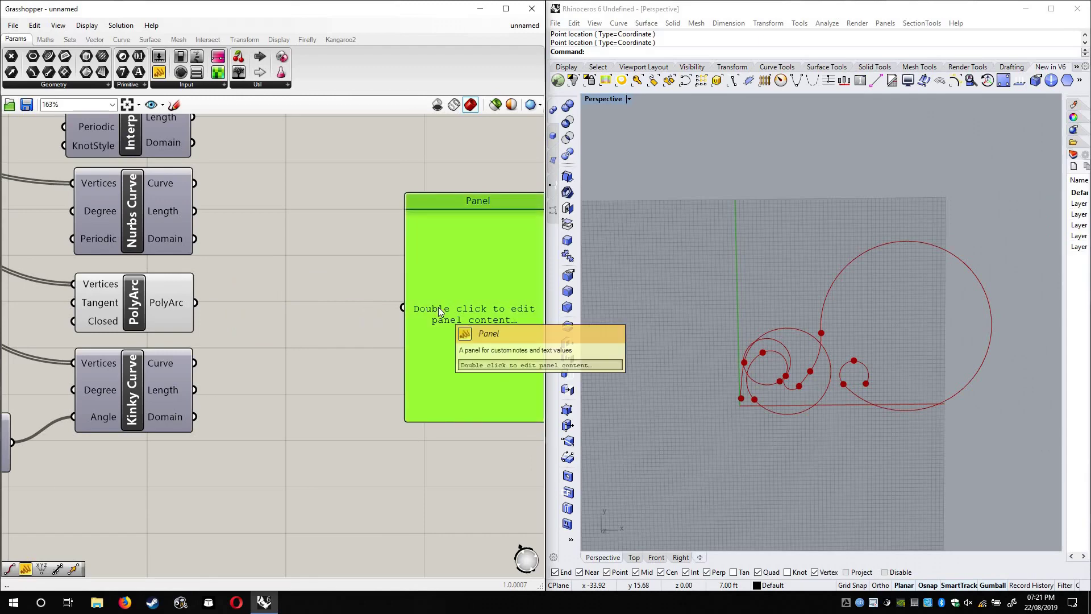
pyautogui.press('Delete')
# Turn off the preview of the PolyArc component
pyautogui.moveTo(165, 333); pyautogui.dragTo(211, 377, button='right')
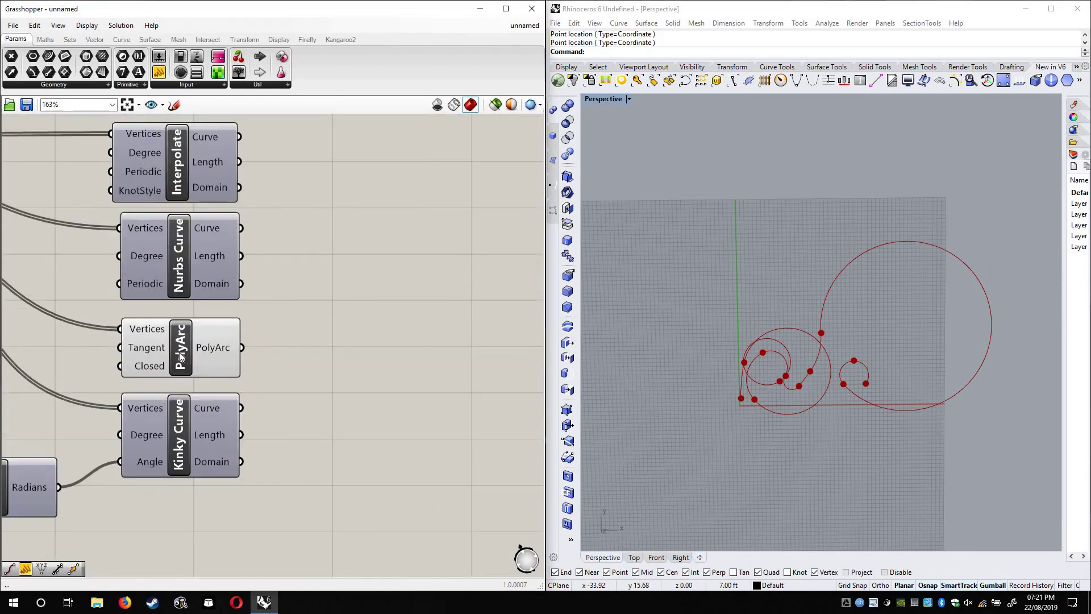
pyautogui.rightClick(180, 355)
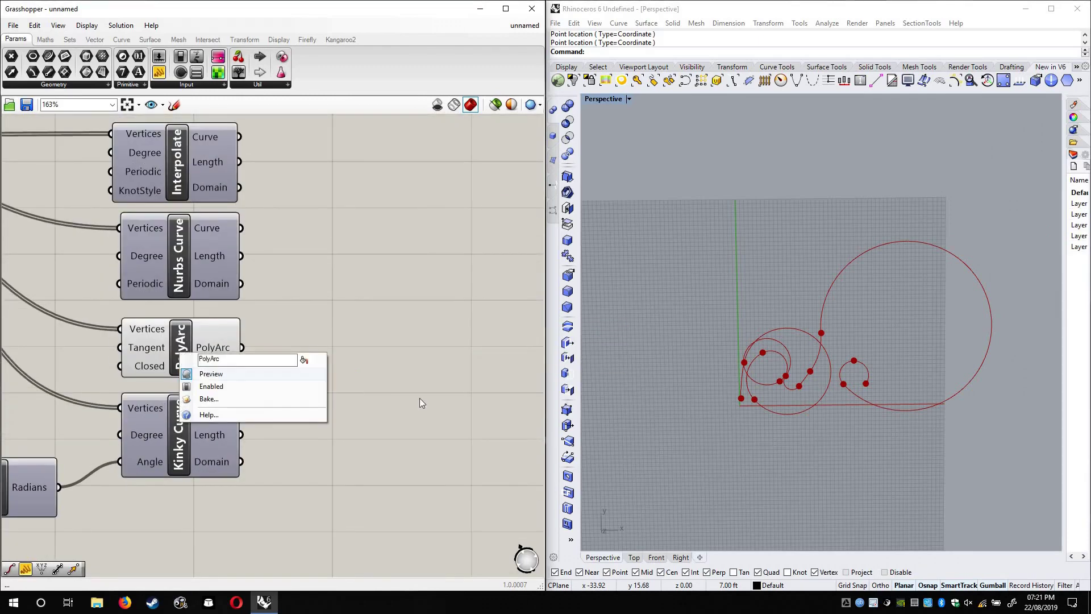
pyautogui.click(211, 374)
# Turn on the previews of the Nurbs Curve and Interpolate components
pyautogui.moveTo(275, 285); pyautogui.dragTo(281, 323, button='right')
pyautogui.rightClick(196, 300)
pyautogui.click(239, 304)
pyautogui.scroll(3, 235, 321)
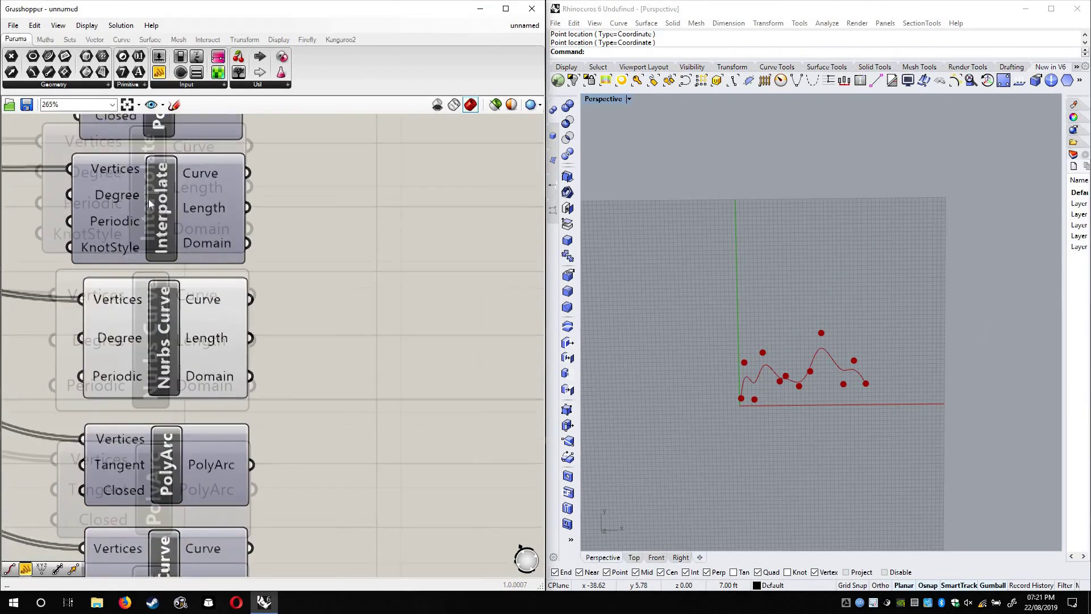
pyautogui.rightClick(151, 189)
pyautogui.click(165, 211)
# Examine how the interpolated curve and the NURBS curve run relative to their shared points in the Perspective viewport
pyautogui.moveTo(750, 386); pyautogui.dragTo(750, 389, button='right')
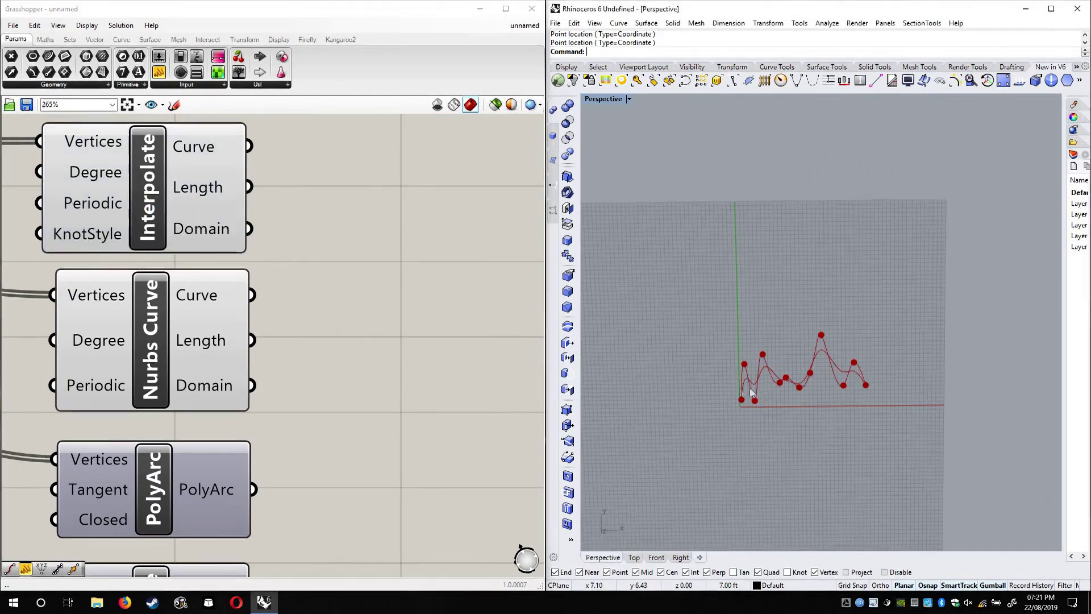
pyautogui.scroll(5, 751, 392)
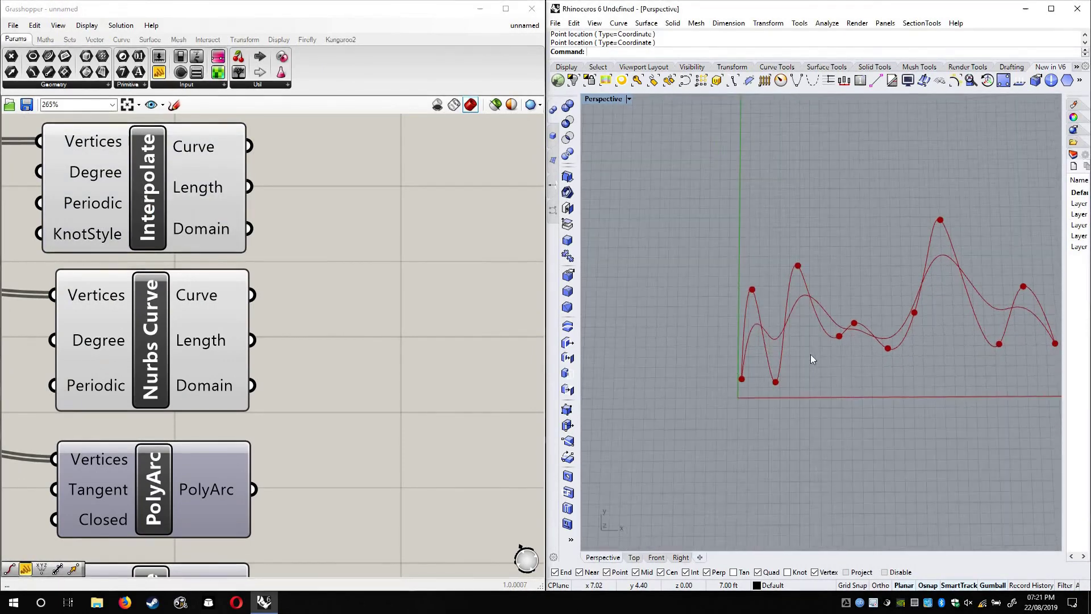
pyautogui.scroll(5, 738, 346)
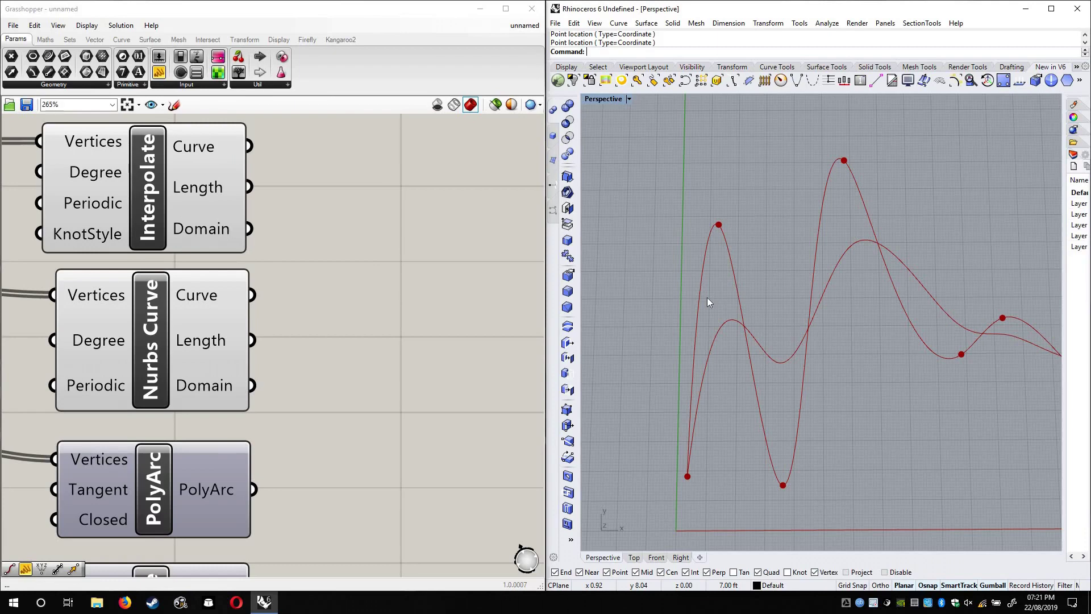
pyautogui.scroll(8, 725, 415)
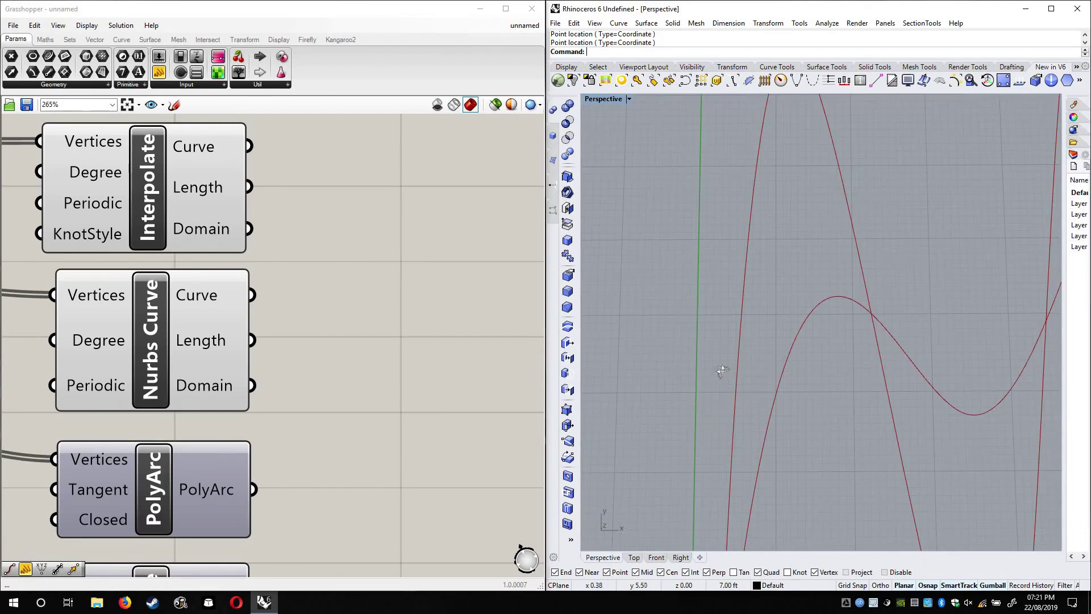
pyautogui.scroll(-5, 724, 398)
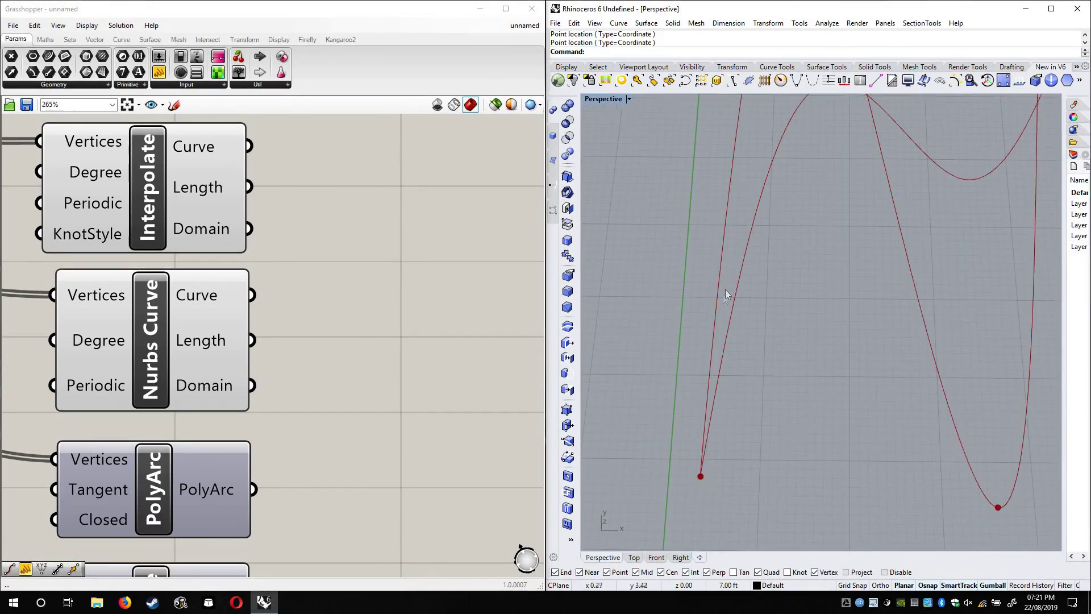
pyautogui.moveTo(725, 295); pyautogui.dragTo(789, 320, button='right')
pyautogui.moveTo(801, 280); pyautogui.dragTo(833, 334, button='right')
pyautogui.scroll(-2, 846, 358)
pyautogui.scroll(-4, 850, 348)
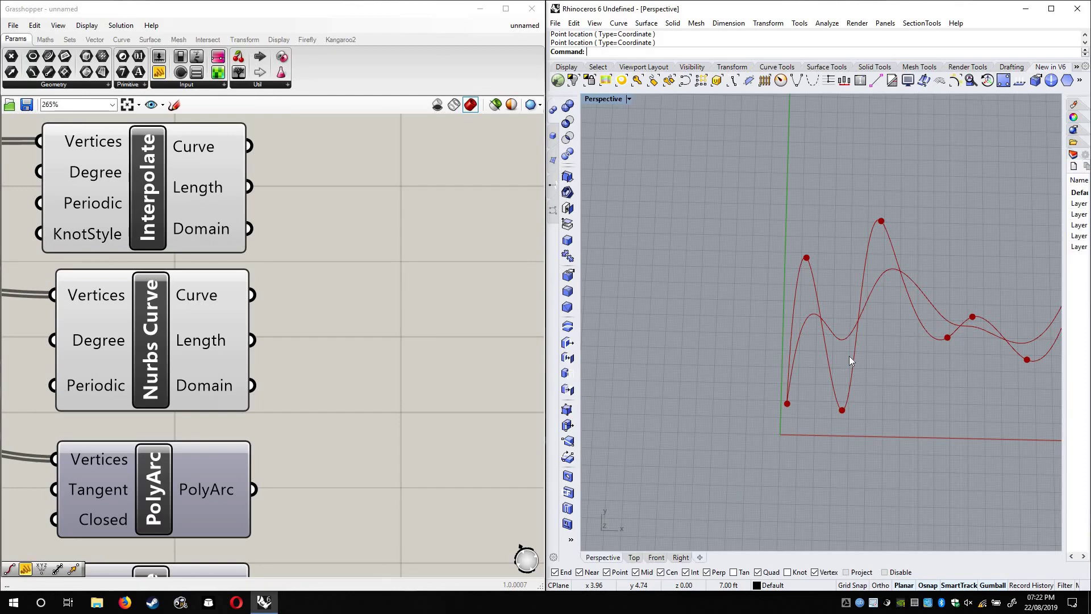
# Nudge the Nurbs Curve component into line beneath Interpolate and compare both curves along their full length in the viewport
pyautogui.click(154, 329)
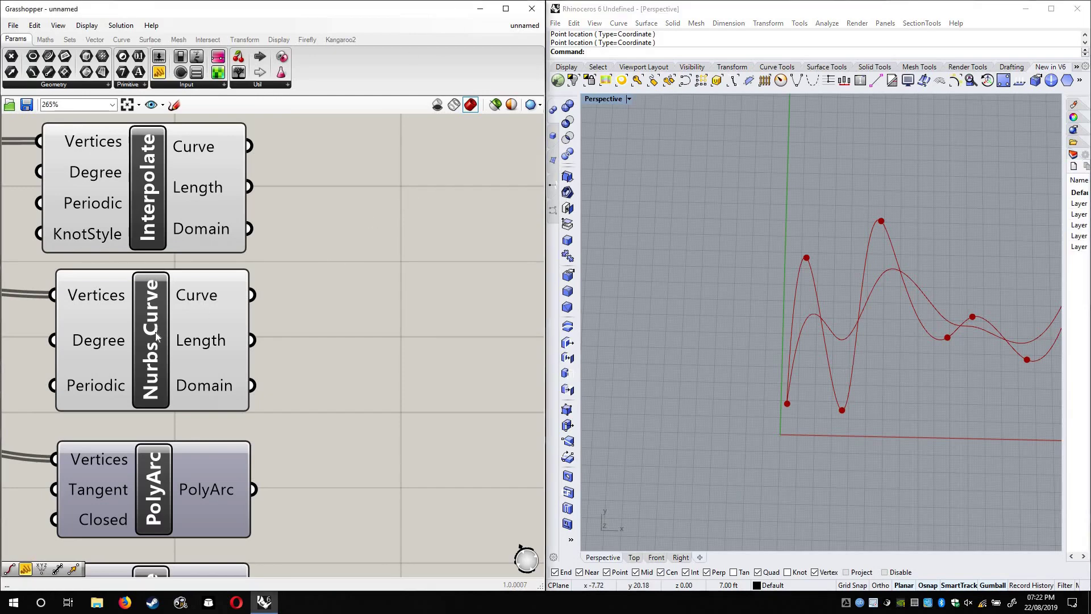
pyautogui.click(321, 299)
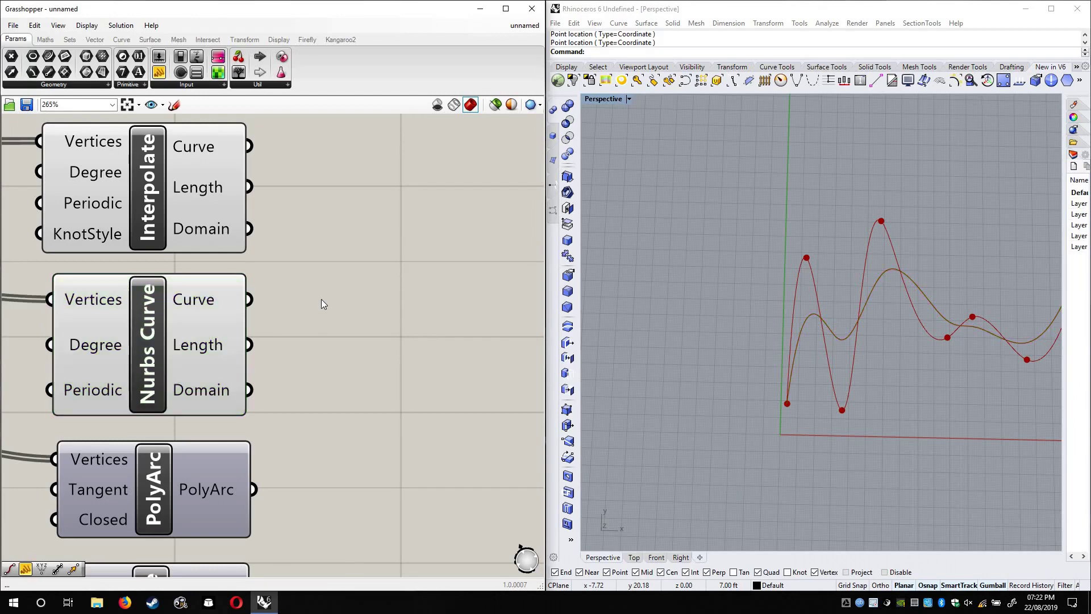
pyautogui.keyDown('shift'); pyautogui.moveTo(826, 307); pyautogui.dragTo(647, 294, button='right'); pyautogui.keyUp('shift')
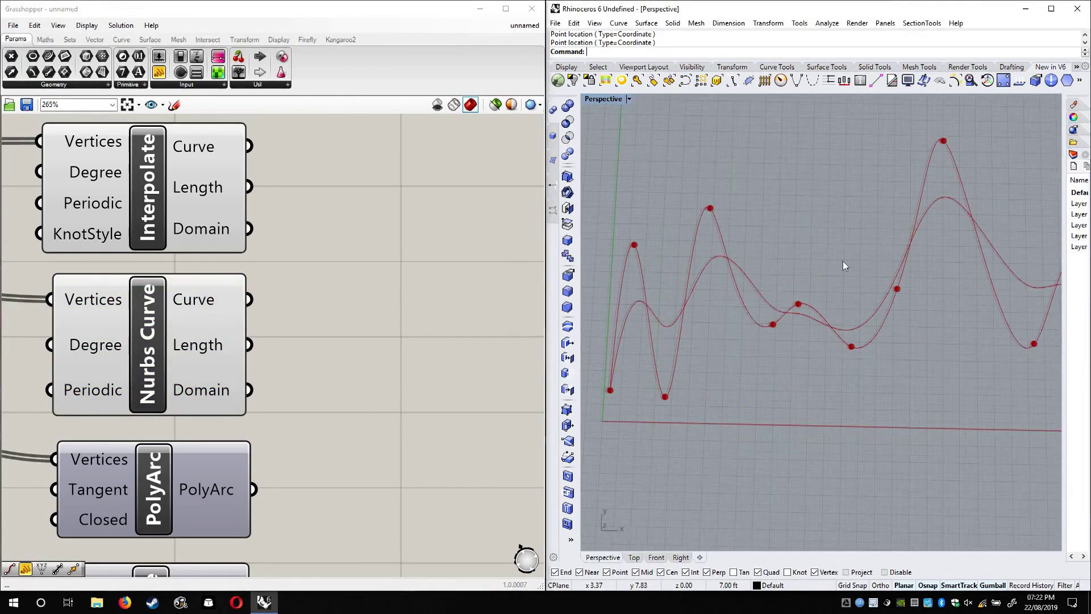
pyautogui.scroll(-4, 843, 265)
pyautogui.scroll(2, 823, 261)
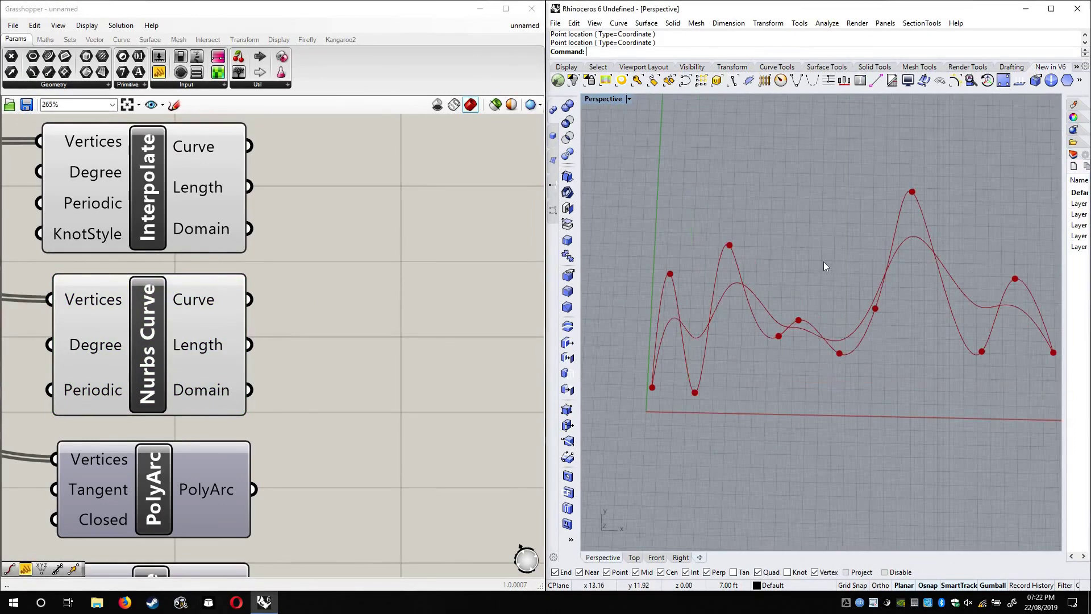
pyautogui.keyDown('shift'); pyautogui.moveTo(806, 271); pyautogui.dragTo(799, 268, button='right'); pyautogui.keyUp('shift')
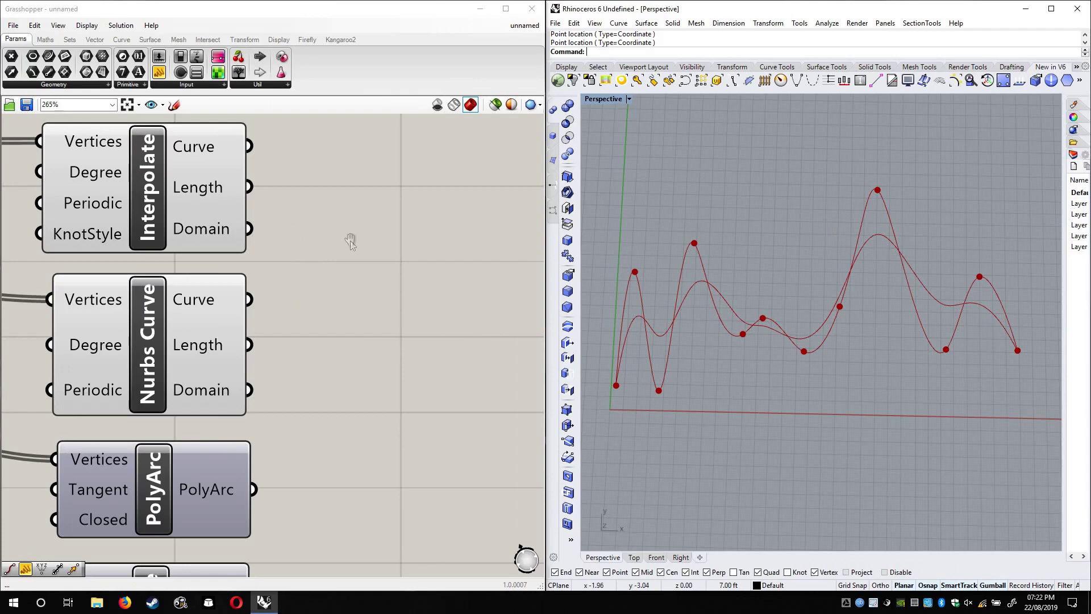
pyautogui.moveTo(350, 238); pyautogui.dragTo(408, 250, button='right')
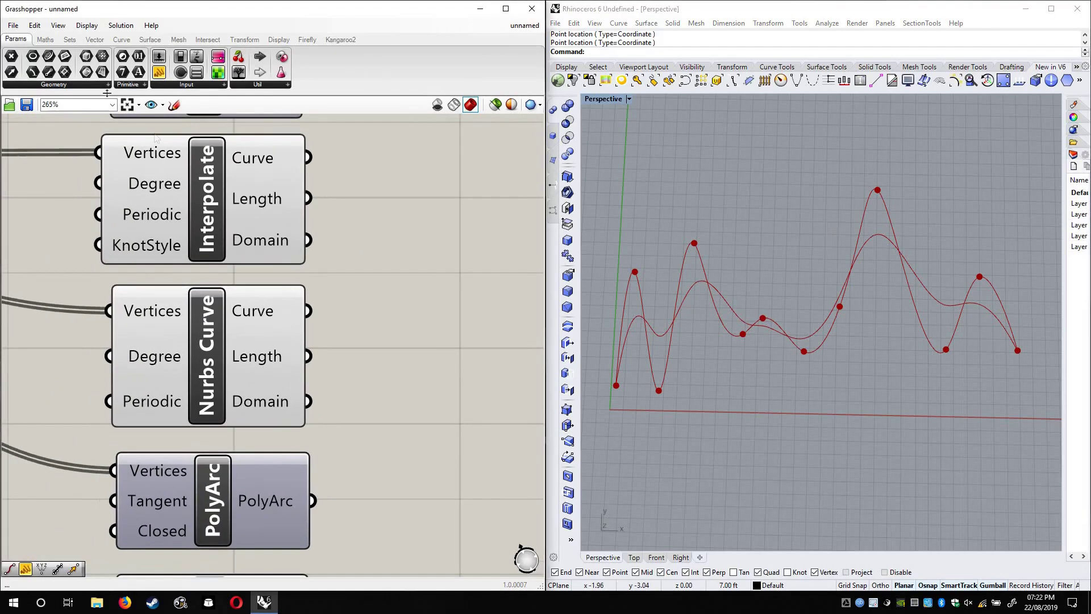
pyautogui.click(121, 39)
pyautogui.click(55, 85)
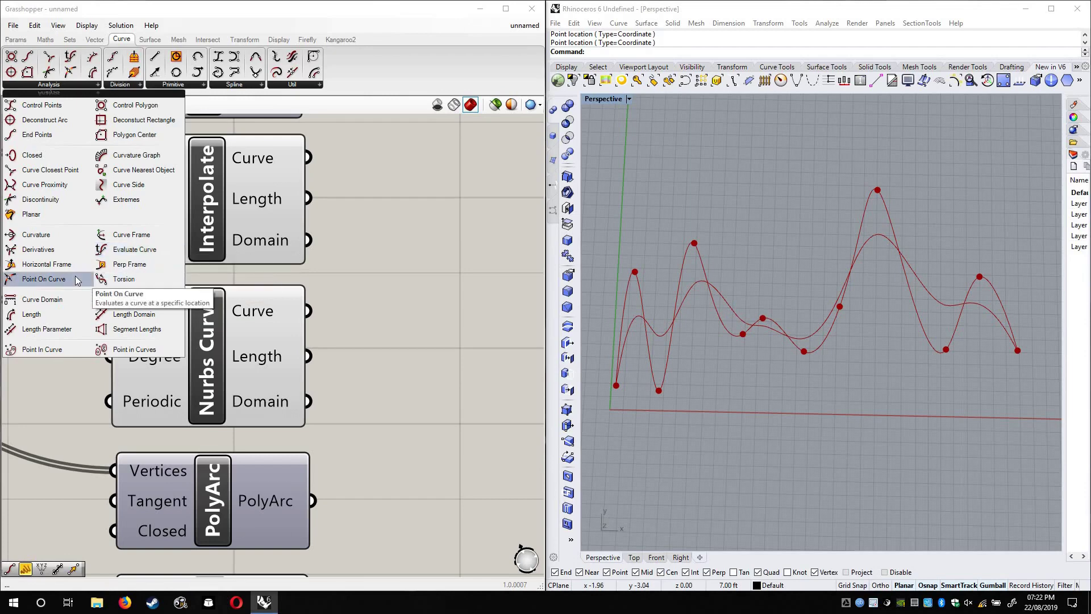
pyautogui.moveTo(82, 279); pyautogui.dragTo(512, 299)
pyautogui.moveTo(533, 311); pyautogui.dragTo(419, 271, button='right')
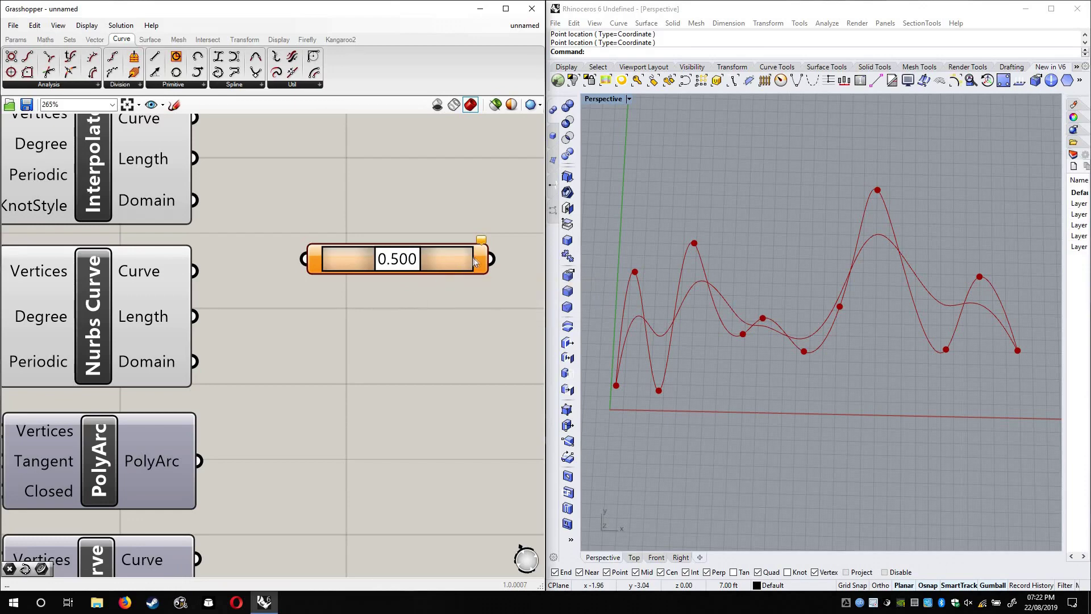
pyautogui.press('Delete')
# Add the Evaluate Curve analysis component to the canvas and place it beside the Interpolate component
pyautogui.click(70, 87)
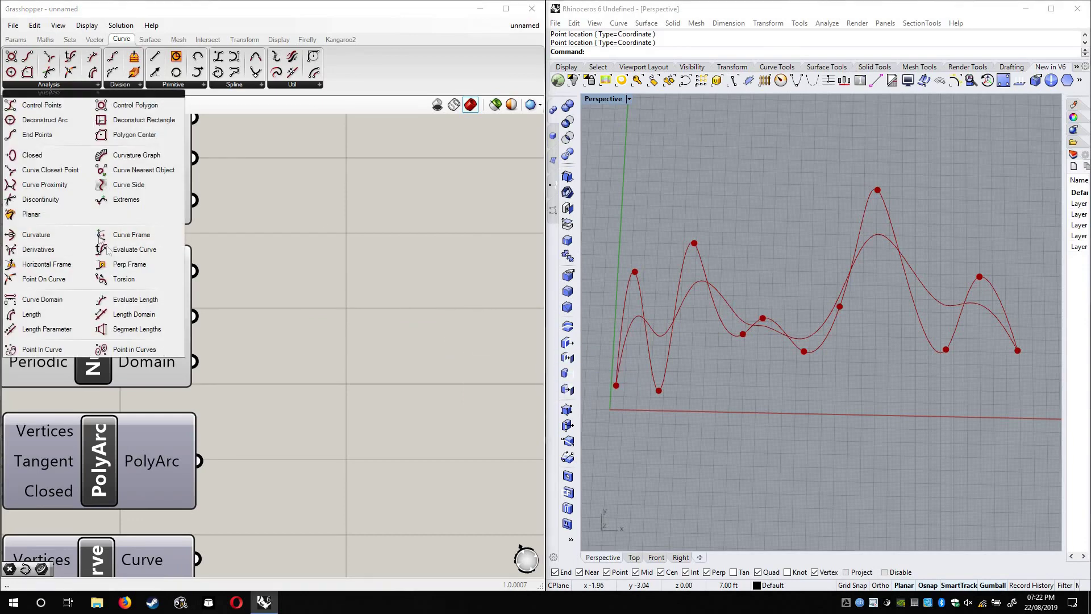
pyautogui.moveTo(118, 250); pyautogui.dragTo(376, 298)
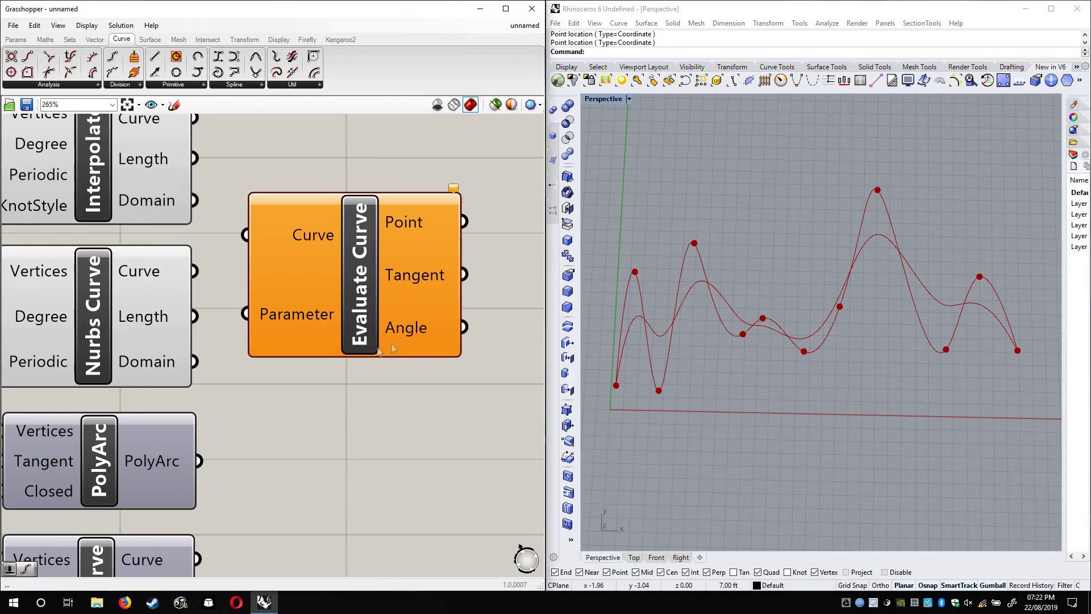
pyautogui.moveTo(401, 223); pyautogui.dragTo(406, 288)
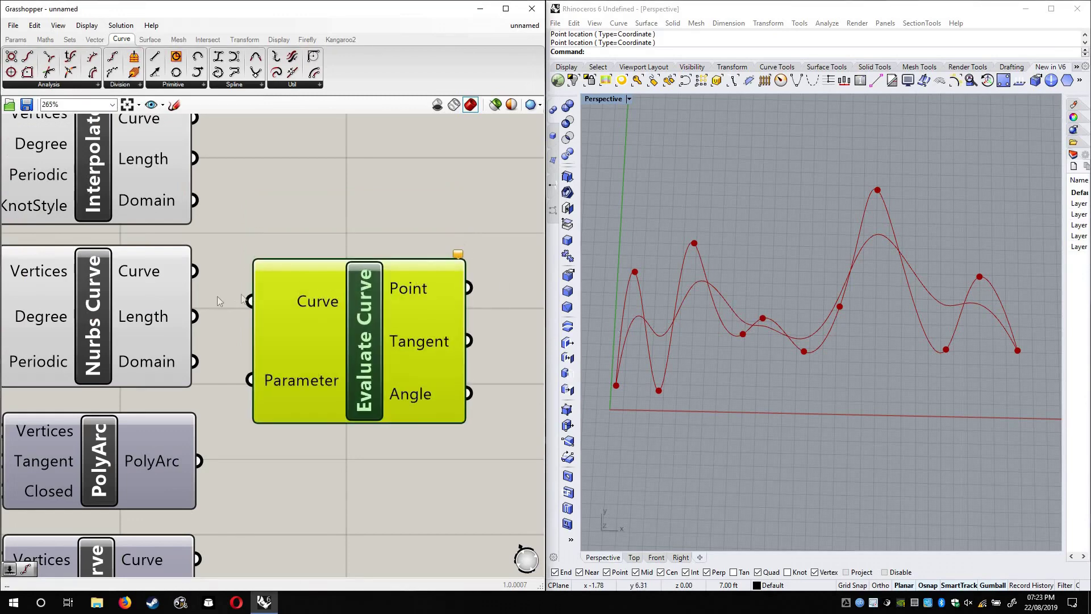
pyautogui.moveTo(530, 362); pyautogui.dragTo(323, 366, button='right')
pyautogui.moveTo(178, 380); pyautogui.dragTo(334, 371, button='right')
pyautogui.scroll(-2, 335, 370)
pyautogui.moveTo(320, 364); pyautogui.dragTo(400, 240)
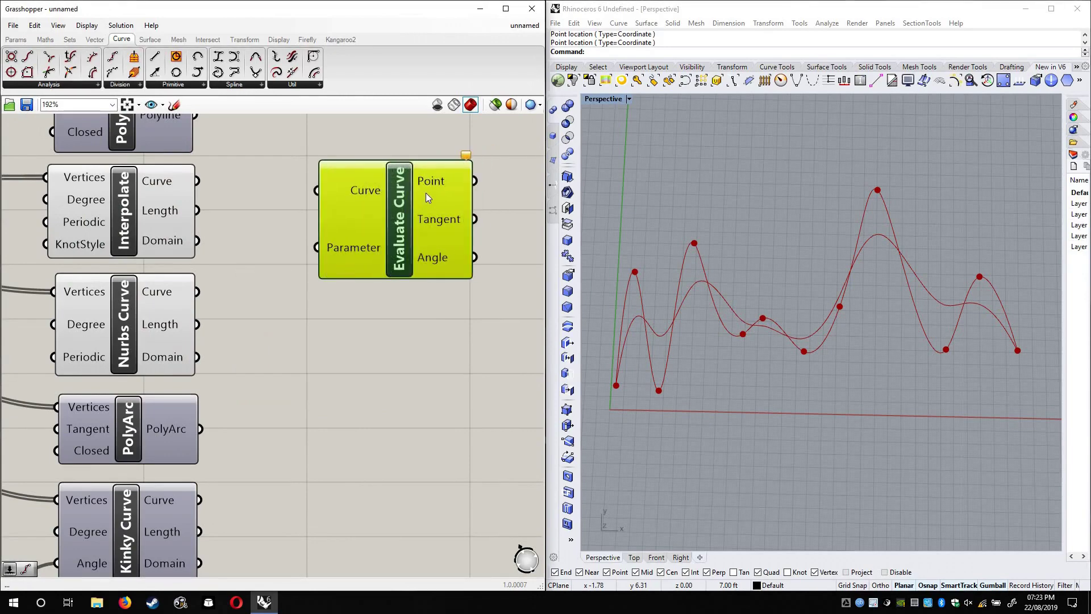
pyautogui.moveTo(408, 199)
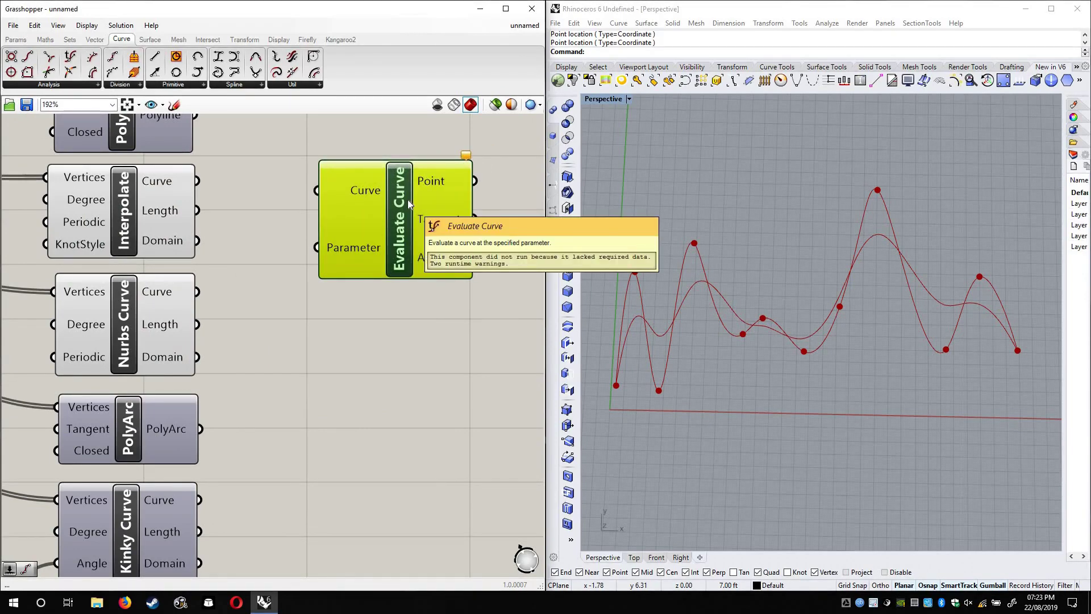
# Connect Interpolate's Curve output to Evaluate Curve's Curve input and line the component up with that output
pyautogui.moveTo(255, 312); pyautogui.dragTo(287, 353, button='right')
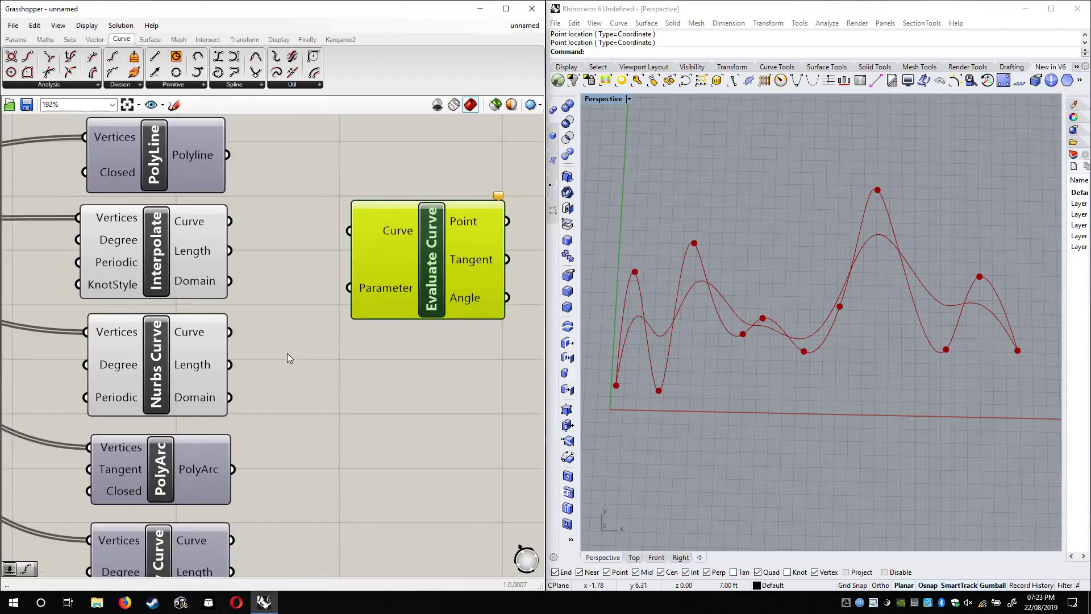
pyautogui.click(163, 254)
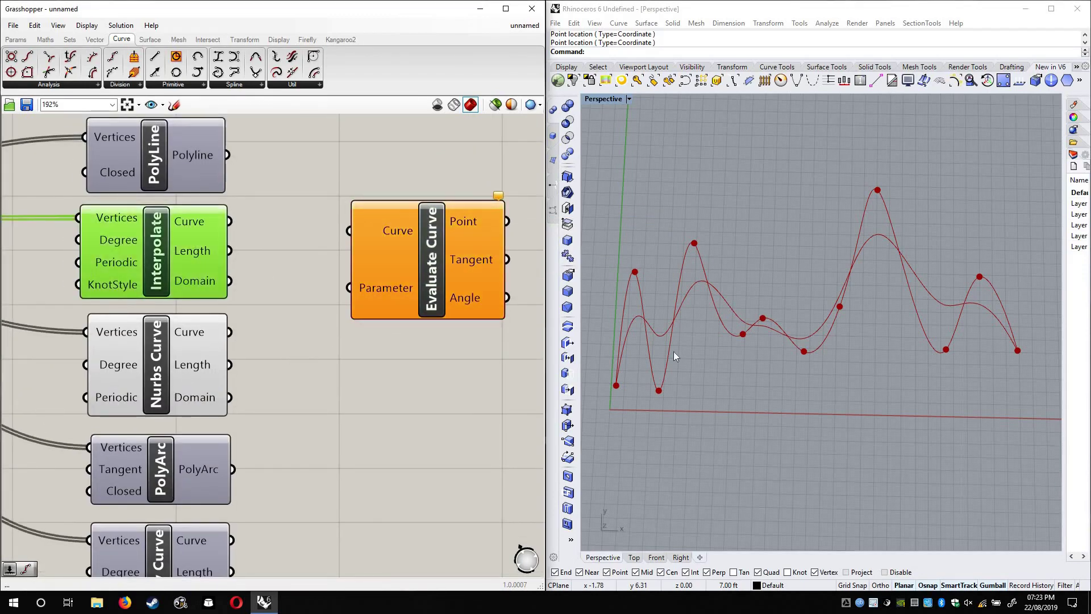
pyautogui.moveTo(624, 231); pyautogui.dragTo(612, 378, button='right')
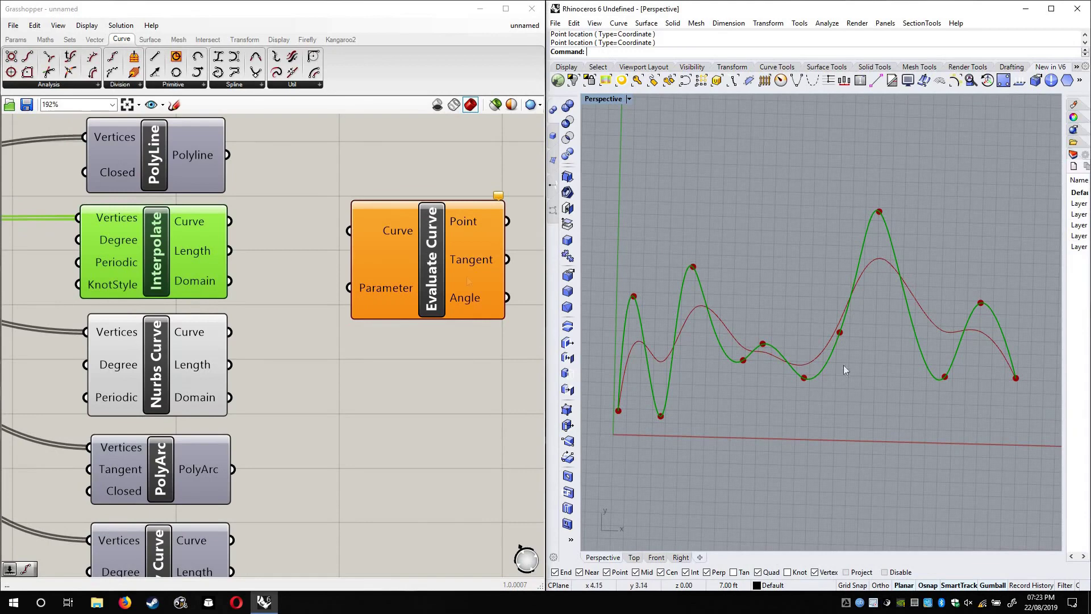
pyautogui.moveTo(229, 221); pyautogui.dragTo(349, 230)
pyautogui.click(452, 260)
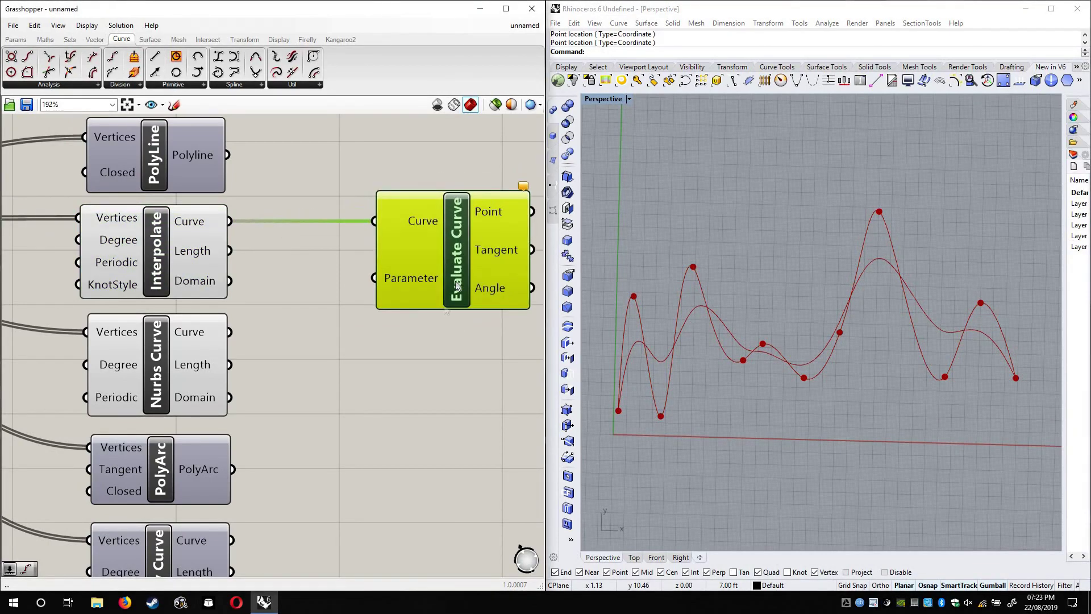
# Inspect the Parameter input of the Evaluate Curve component
pyautogui.scroll(3, 432, 267)
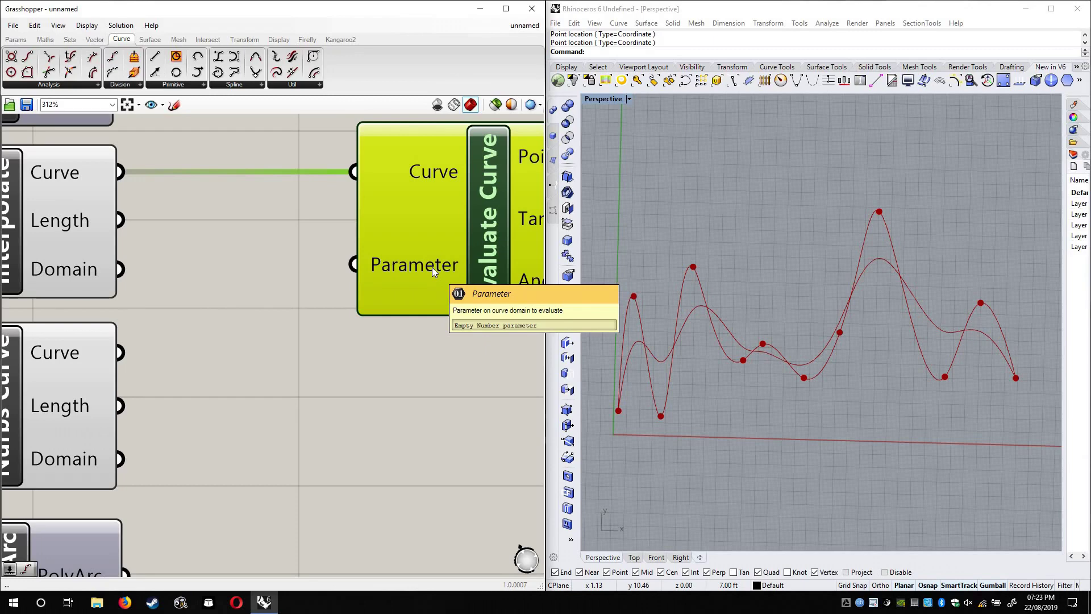
pyautogui.click(428, 373)
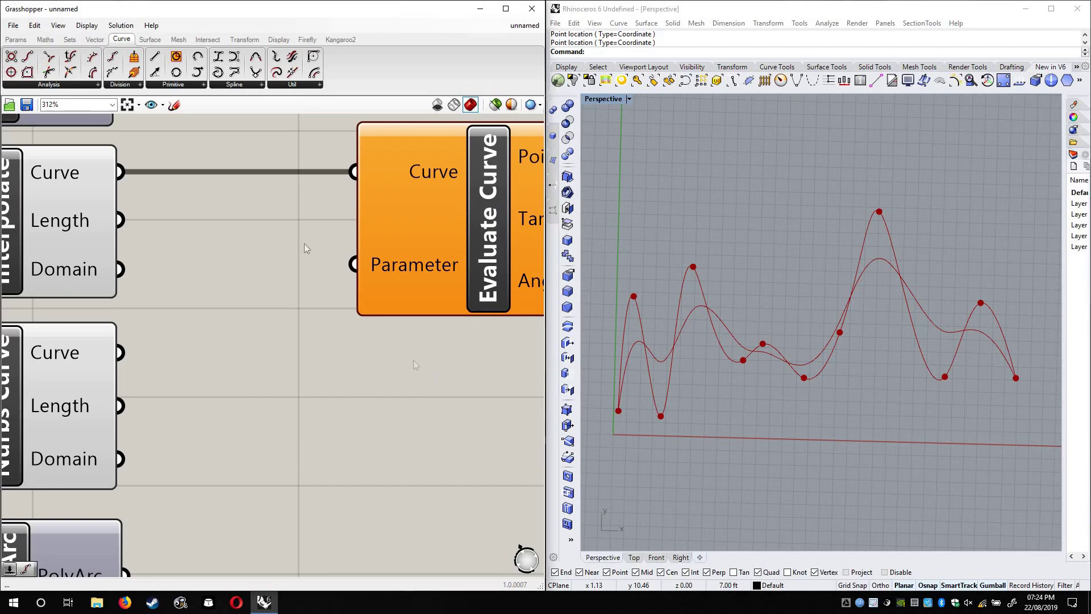
pyautogui.click(480, 259)
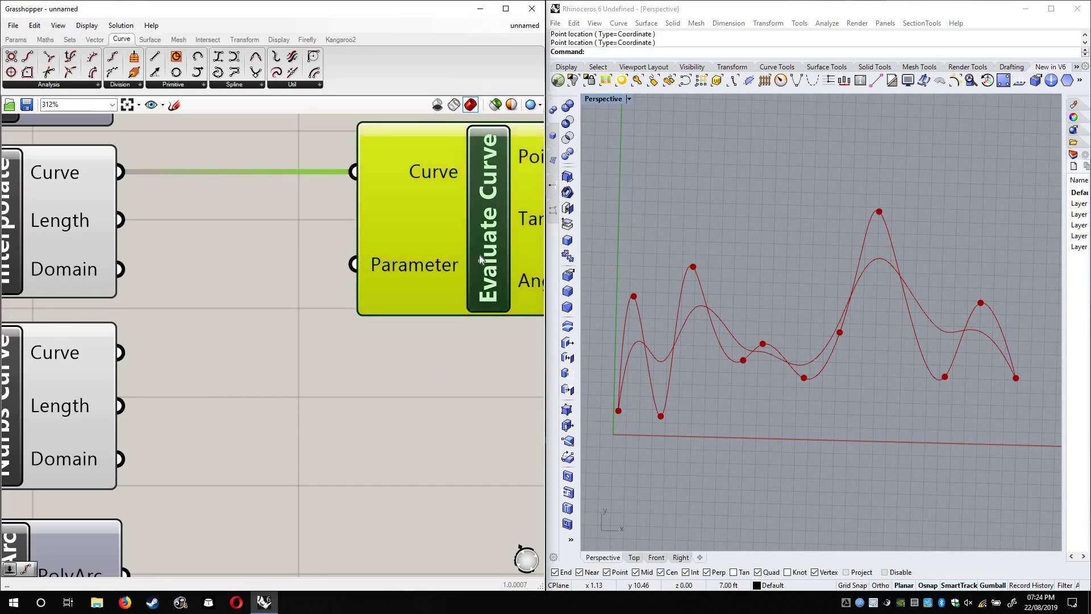
# Add a number slider ranging from 0.0 to 1.0 in the empty canvas area below the Evaluate Curve component
pyautogui.click(380, 409)
pyautogui.scroll(-4, 316, 376)
pyautogui.moveTo(153, 262); pyautogui.dragTo(409, 306)
pyautogui.moveTo(212, 282); pyautogui.dragTo(278, 368)
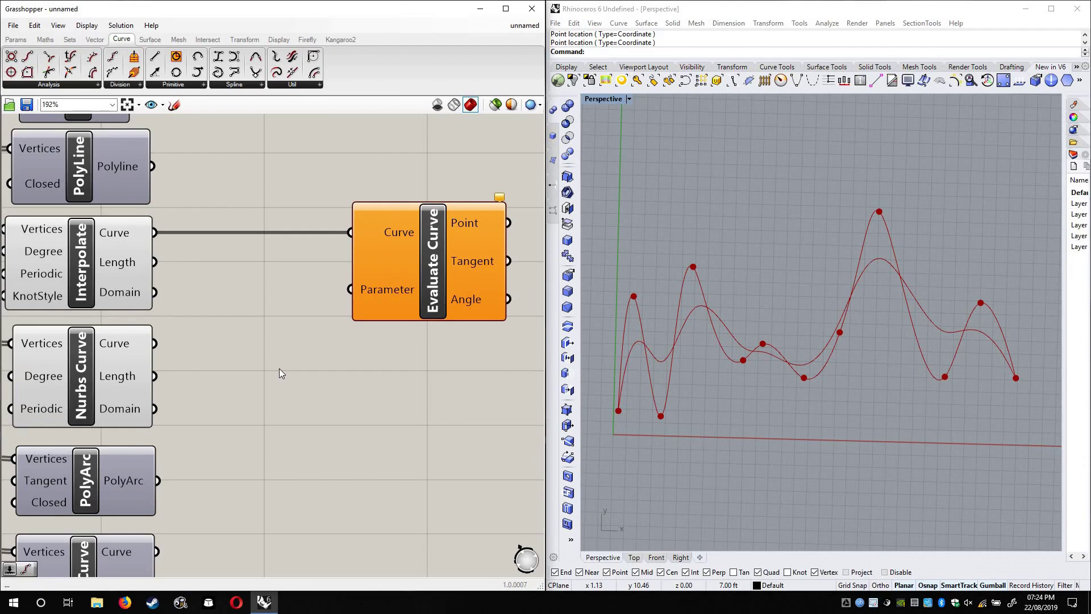
pyautogui.doubleClick(278, 368)
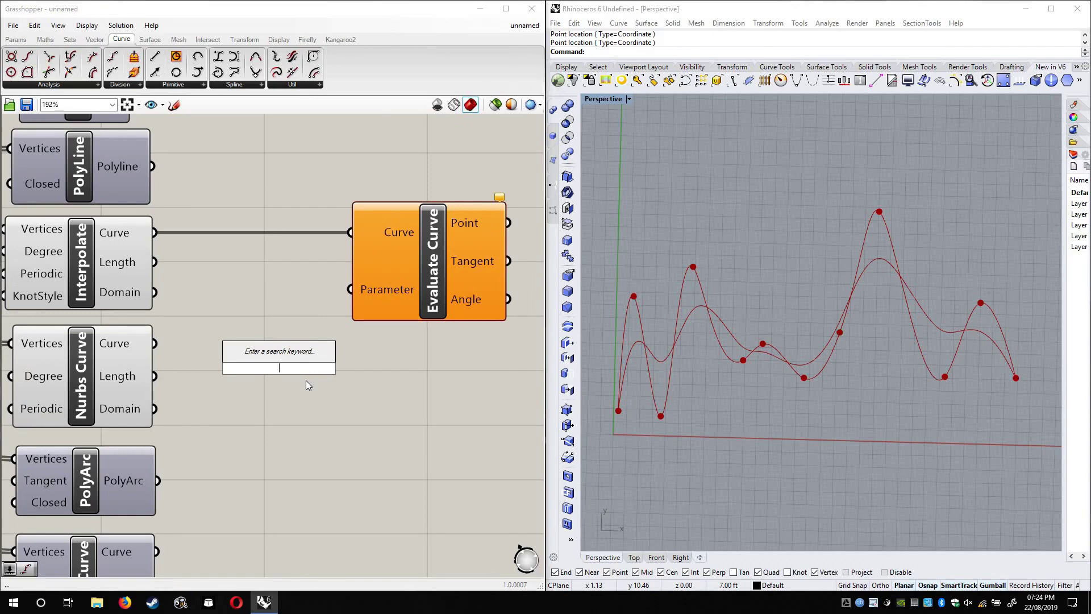
pyautogui.write('0.0')
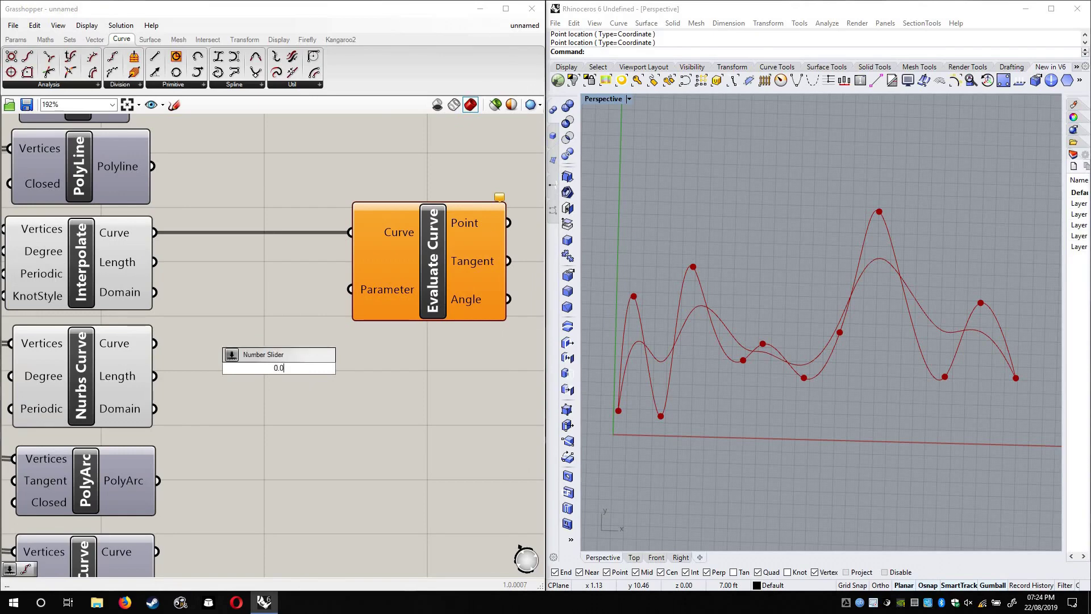
pyautogui.write('<1.0')
pyautogui.press('Return')
pyautogui.doubleClick(293, 370)
pyautogui.write('0')
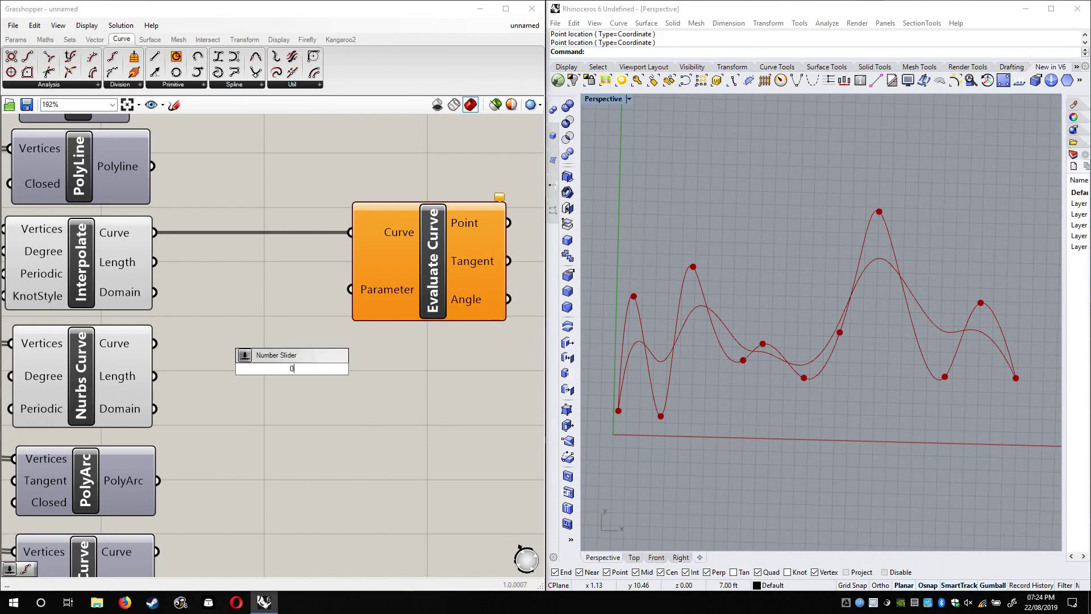
pyautogui.write('.0<1.0')
pyautogui.press('Return')
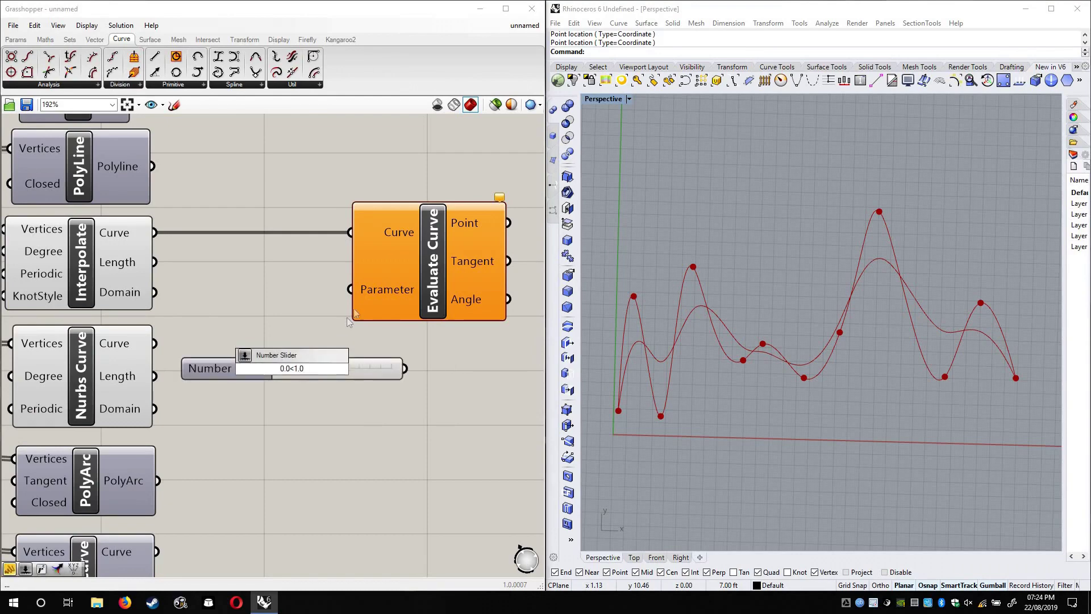
# Place the number slider beside Evaluate Curve and connect it to the Parameter input with a level wire
pyautogui.moveTo(479, 289); pyautogui.dragTo(540, 282)
pyautogui.moveTo(372, 336); pyautogui.dragTo(351, 322)
pyautogui.moveTo(347, 282); pyautogui.dragTo(347, 293)
pyautogui.click(316, 343)
pyautogui.moveTo(509, 259); pyautogui.dragTo(371, 246, button='right')
pyautogui.moveTo(371, 247); pyautogui.dragTo(395, 246)
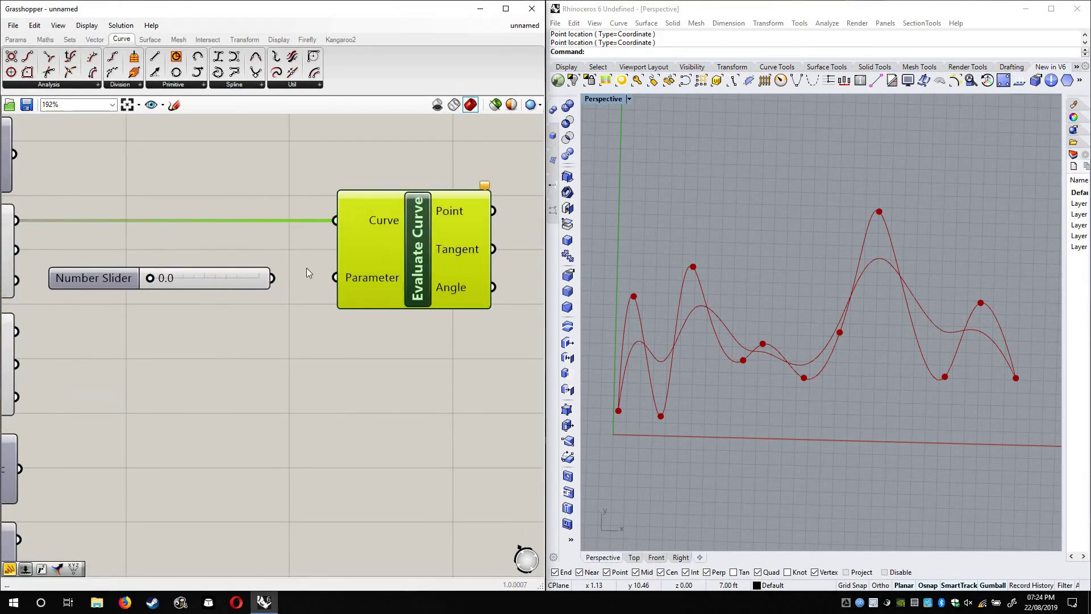
pyautogui.moveTo(287, 339); pyautogui.dragTo(349, 368, button='right')
pyautogui.moveTo(334, 308); pyautogui.dragTo(413, 308)
pyautogui.click(394, 386)
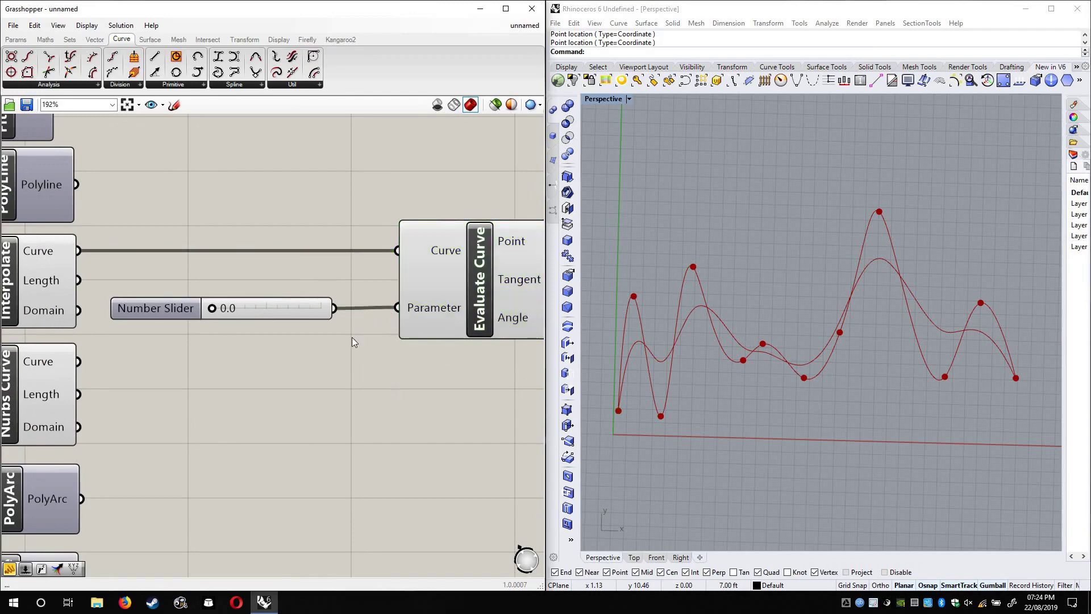
# Add a Panel beside Evaluate Curve and connect it to the Point output
pyautogui.moveTo(352, 341); pyautogui.dragTo(258, 327, button='right')
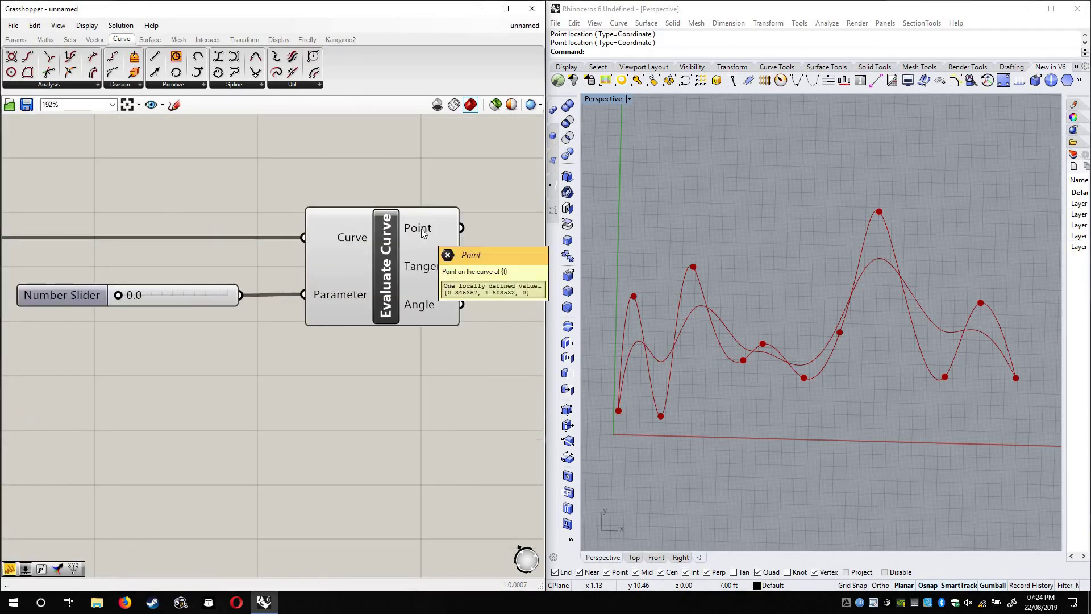
pyautogui.click(15, 39)
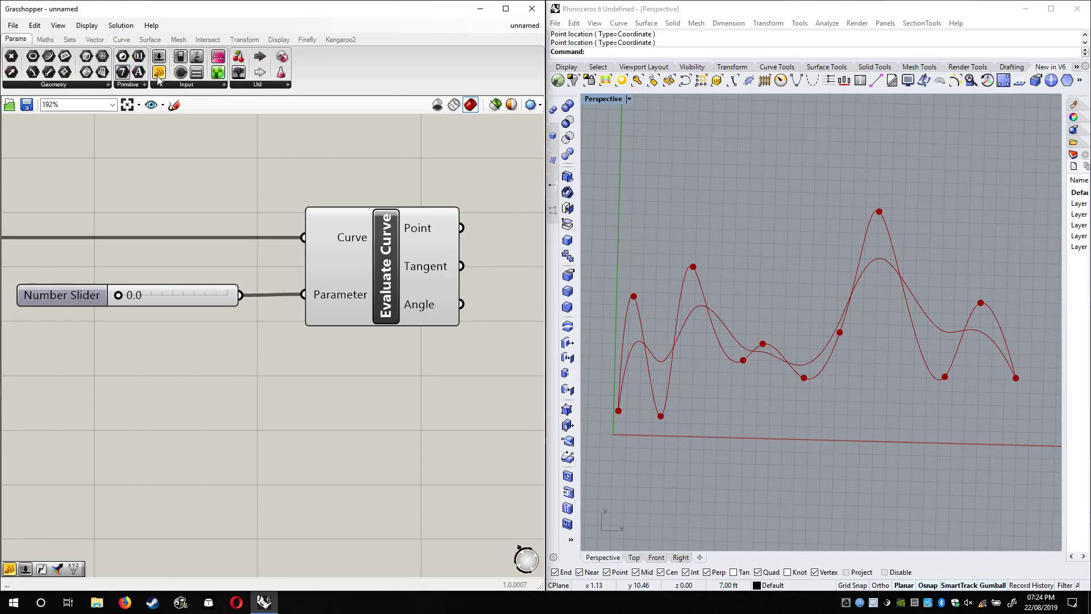
pyautogui.moveTo(159, 73); pyautogui.dragTo(482, 198)
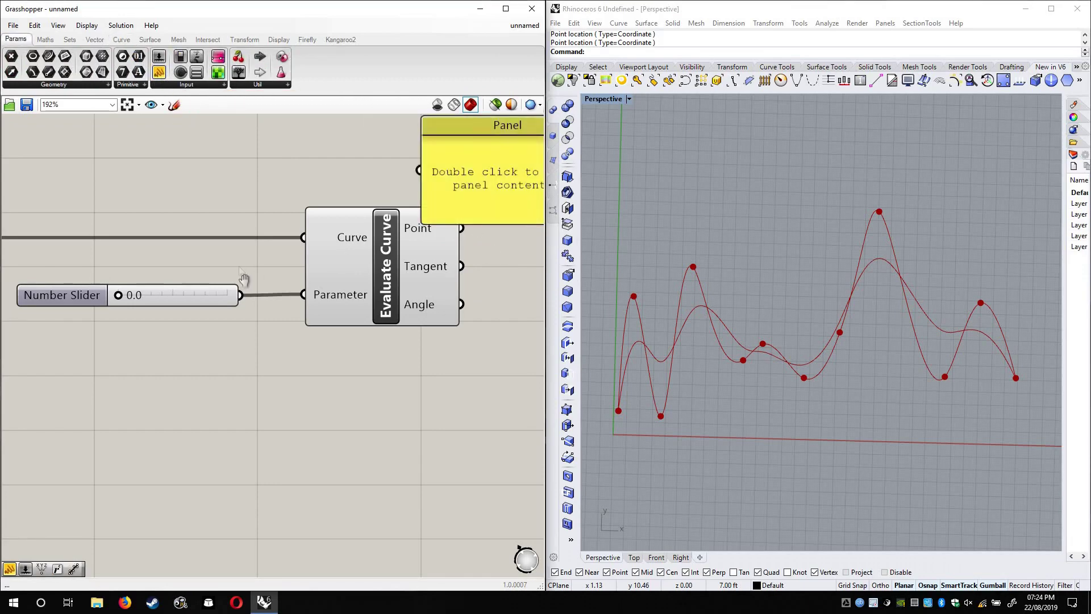
pyautogui.moveTo(496, 250); pyautogui.dragTo(243, 279, button='right')
pyautogui.moveTo(199, 238); pyautogui.dragTo(285, 251)
pyautogui.moveTo(211, 258); pyautogui.dragTo(248, 218)
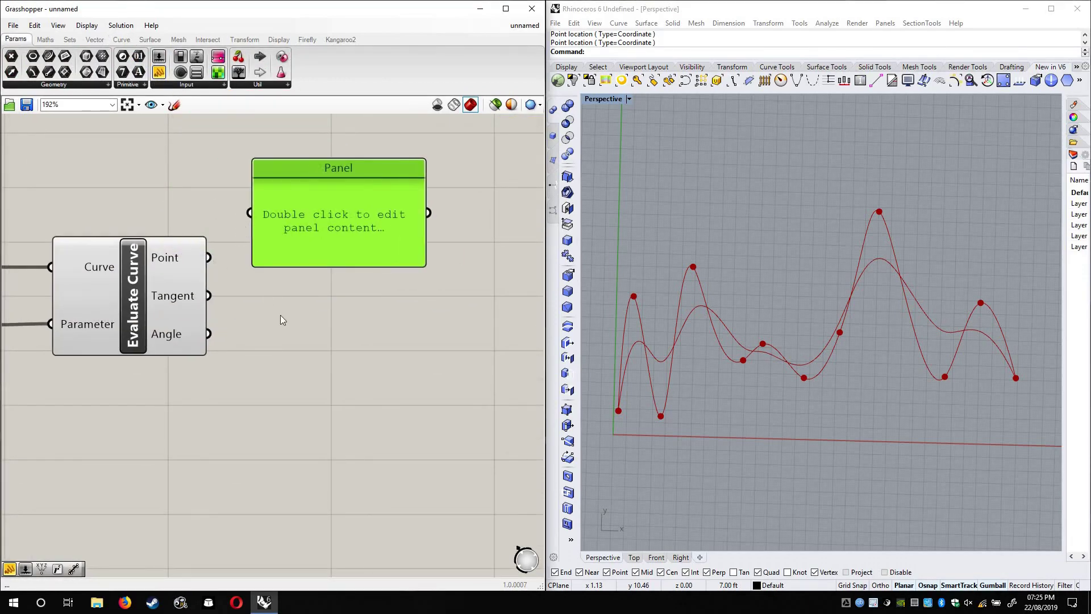
pyautogui.click(387, 309)
pyautogui.moveTo(386, 308); pyautogui.dragTo(438, 285, button='right')
# Highlight Evaluate Curve's result and examine the evaluated point at the start of the interpolated curve in the viewport
pyautogui.click(185, 271)
pyautogui.moveTo(636, 444); pyautogui.dragTo(639, 455, button='right')
pyautogui.scroll(2, 638, 454)
pyautogui.scroll(10, 638, 454)
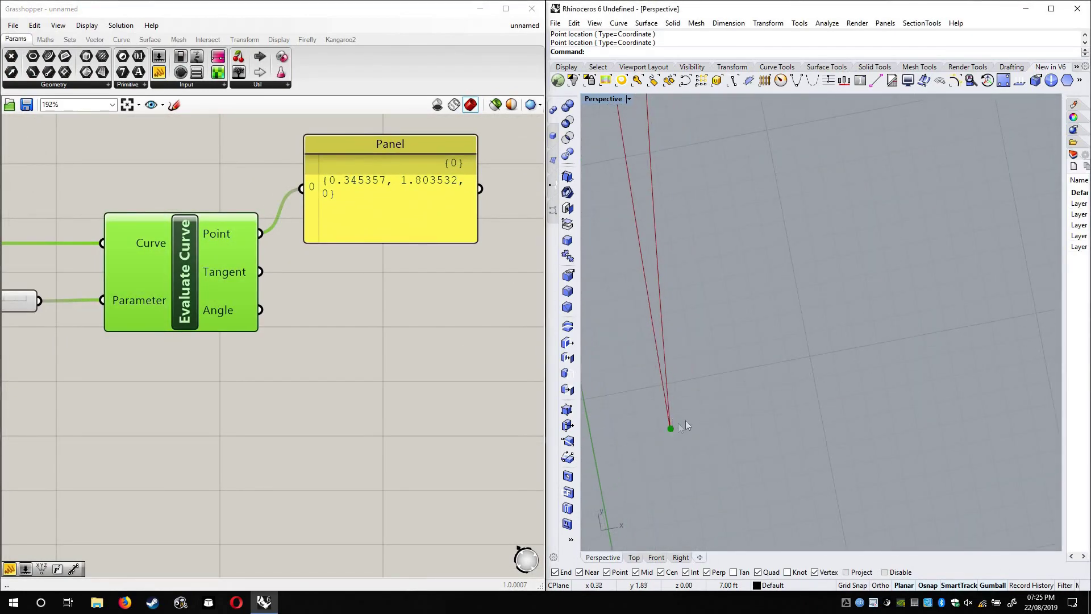
pyautogui.moveTo(695, 414); pyautogui.dragTo(709, 413, button='right')
pyautogui.scroll(-12, 709, 413)
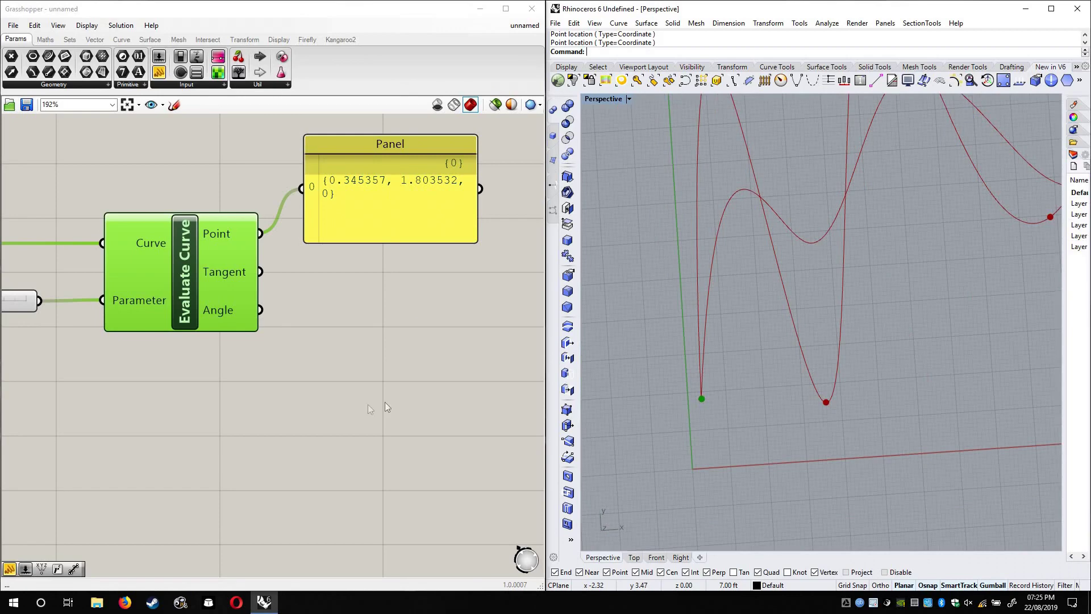
# Test the Parameter slider at 0.5 and 1.0 against the point's position on the curve, and return it to 0.0
pyautogui.moveTo(410, 388); pyautogui.dragTo(471, 369, button='right')
pyautogui.scroll(-3, 454, 370)
pyautogui.scroll(3, 85, 306)
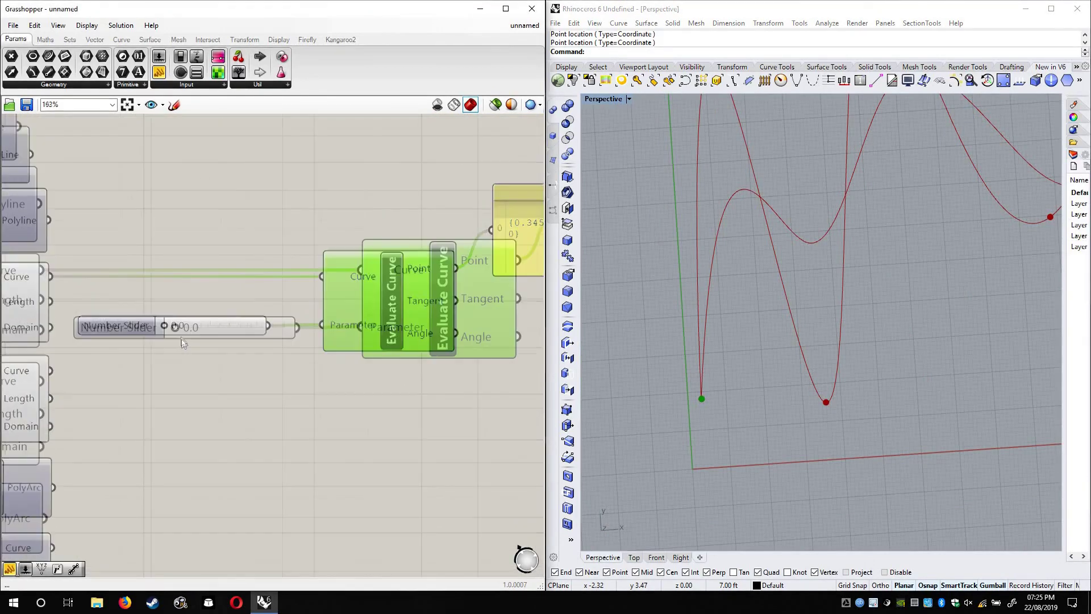
pyautogui.scroll(1, 179, 335)
pyautogui.moveTo(182, 330); pyautogui.dragTo(228, 337)
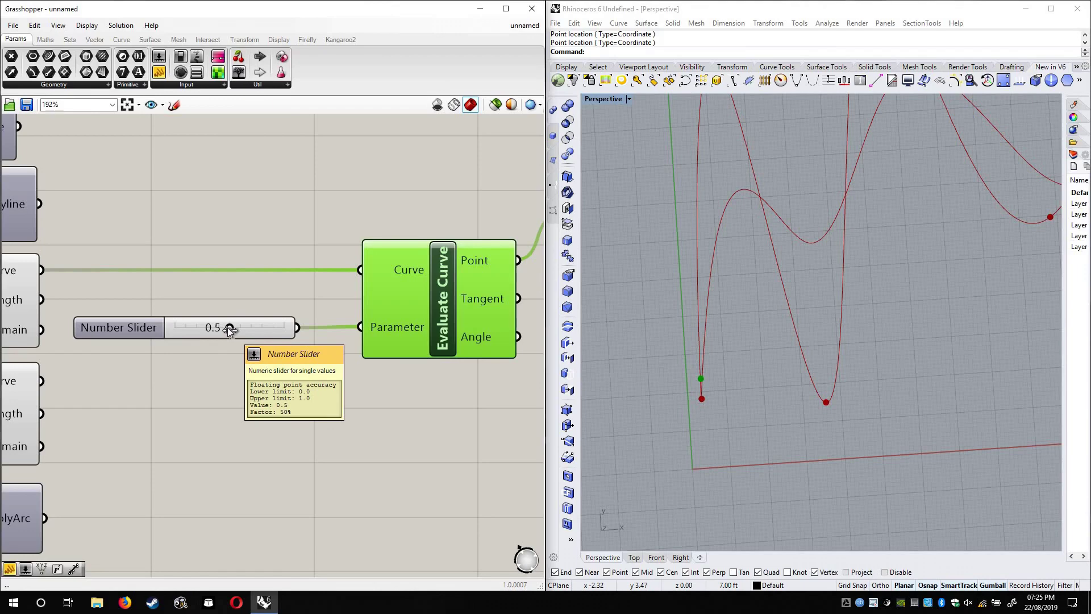
pyautogui.moveTo(228, 327); pyautogui.dragTo(405, 343)
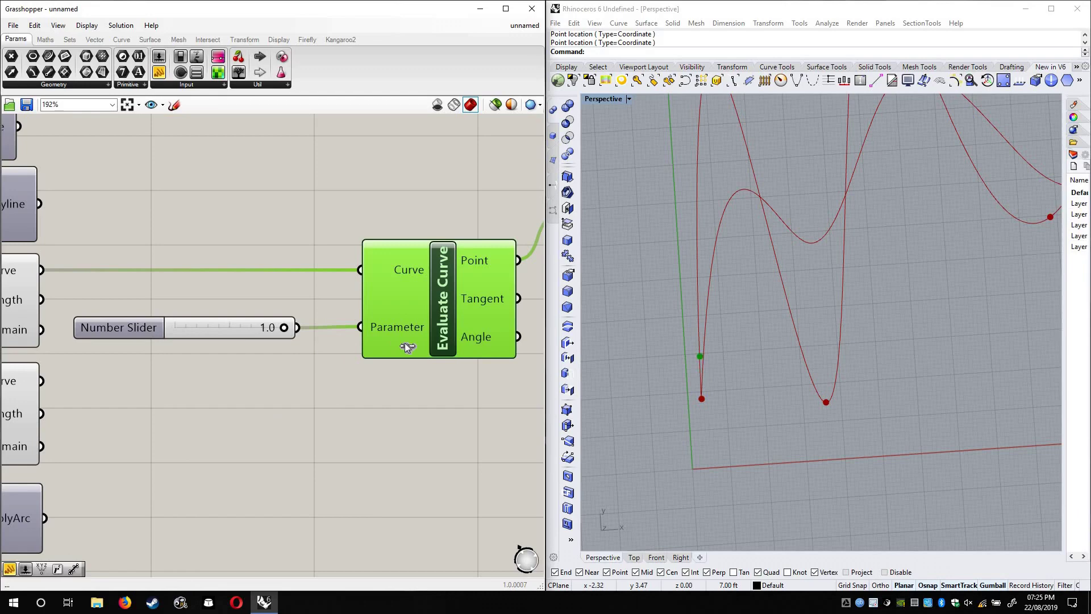
pyautogui.moveTo(284, 328); pyautogui.dragTo(224, 381)
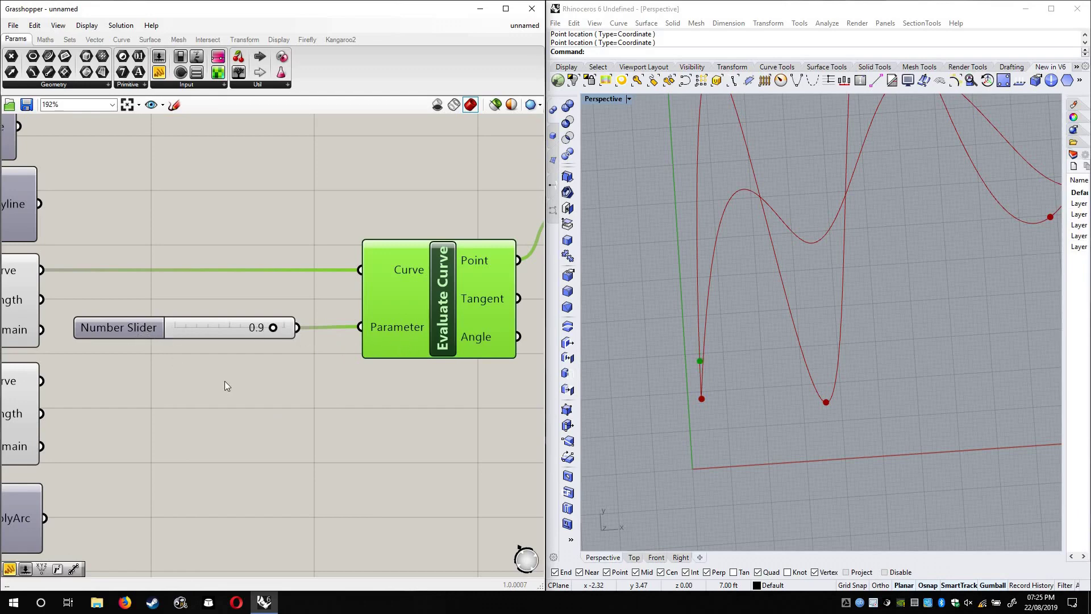
pyautogui.click(316, 426)
pyautogui.moveTo(249, 321); pyautogui.dragTo(251, 320)
pyautogui.click(308, 398)
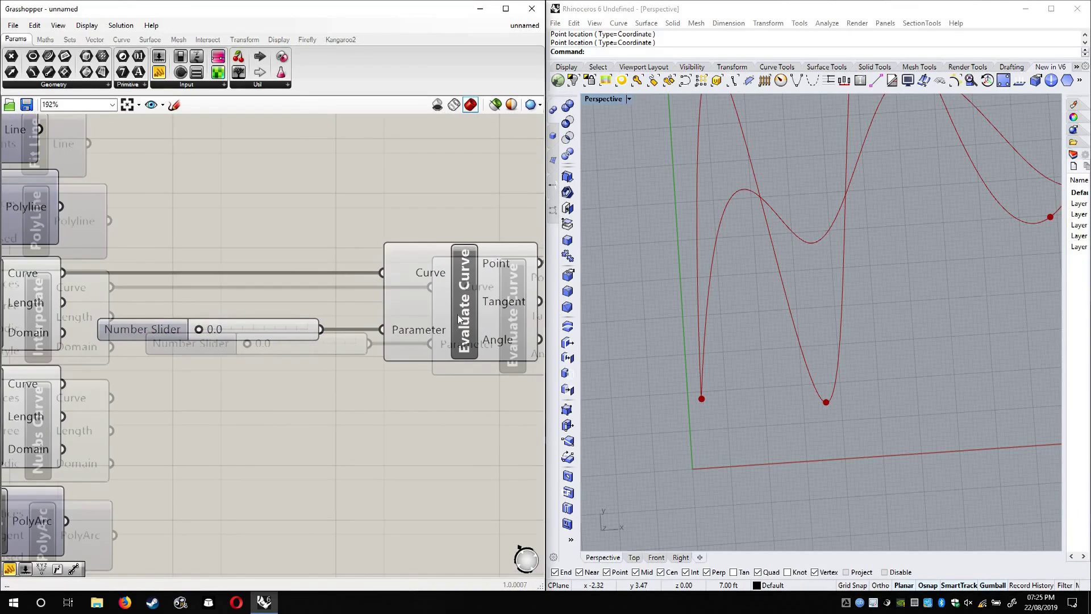
# Reparameterize the Curve input of the Evaluate Curve component
pyautogui.moveTo(458, 316); pyautogui.dragTo(439, 332, button='right')
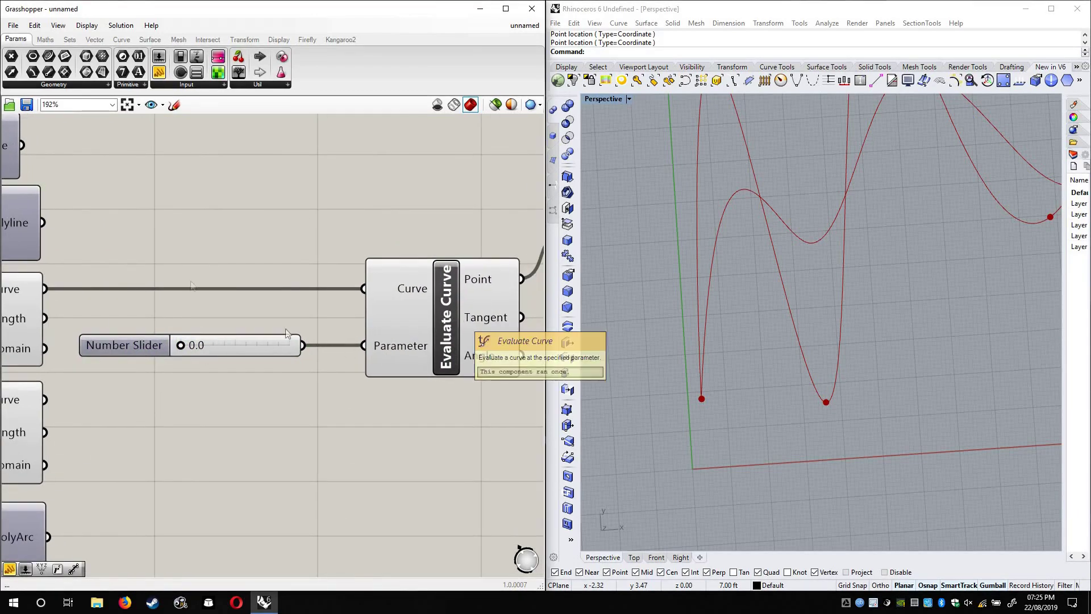
pyautogui.moveTo(284, 331); pyautogui.dragTo(466, 343, button='right')
pyautogui.scroll(4, 191, 296)
pyautogui.moveTo(236, 317); pyautogui.dragTo(611, 300, button='right')
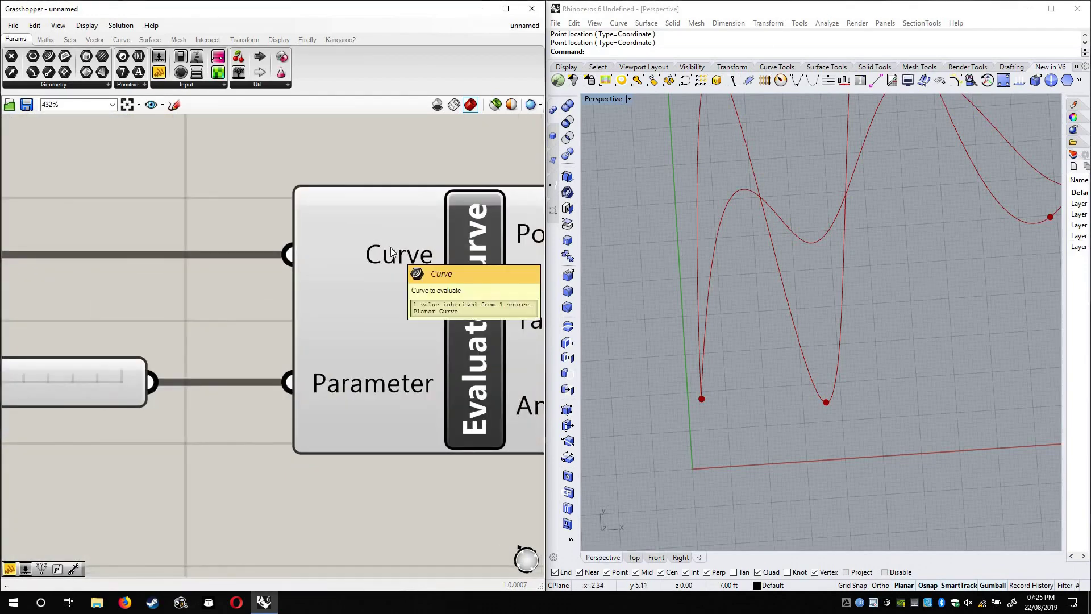
pyautogui.moveTo(392, 256)
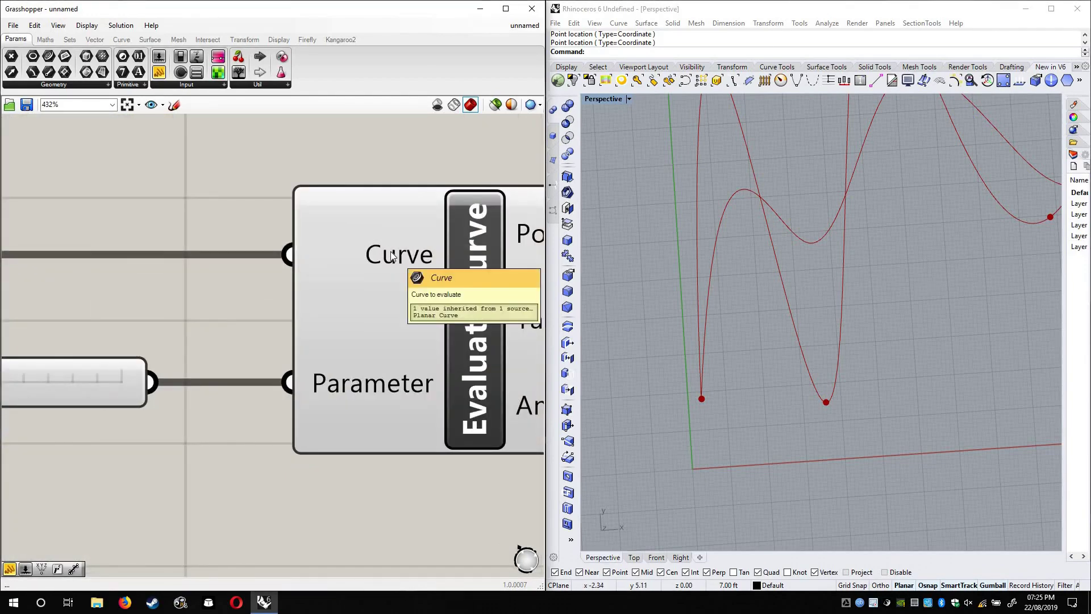
pyautogui.rightClick(392, 256)
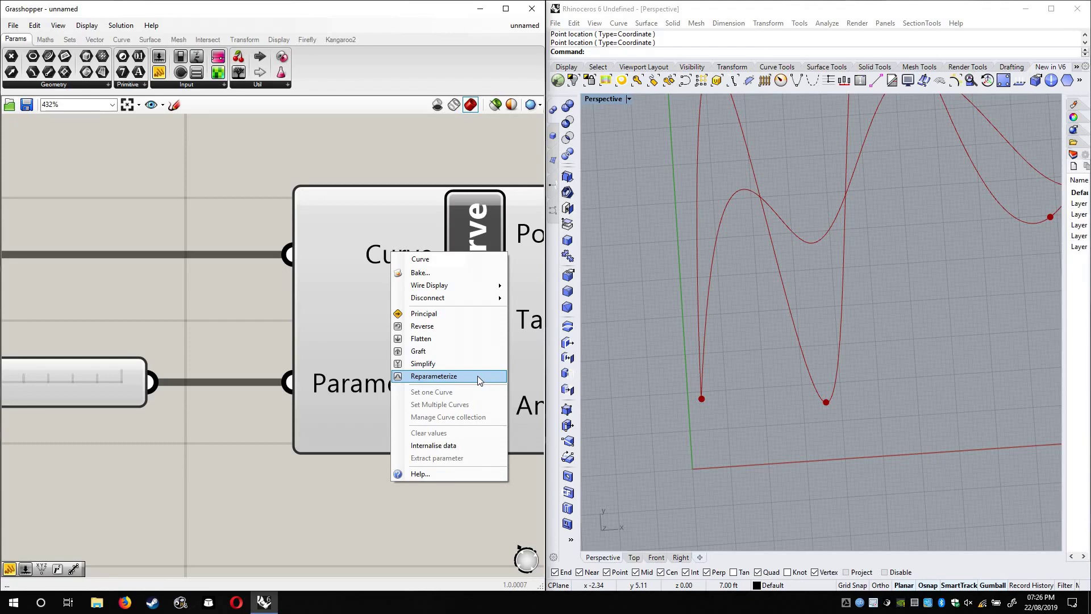
pyautogui.click(478, 376)
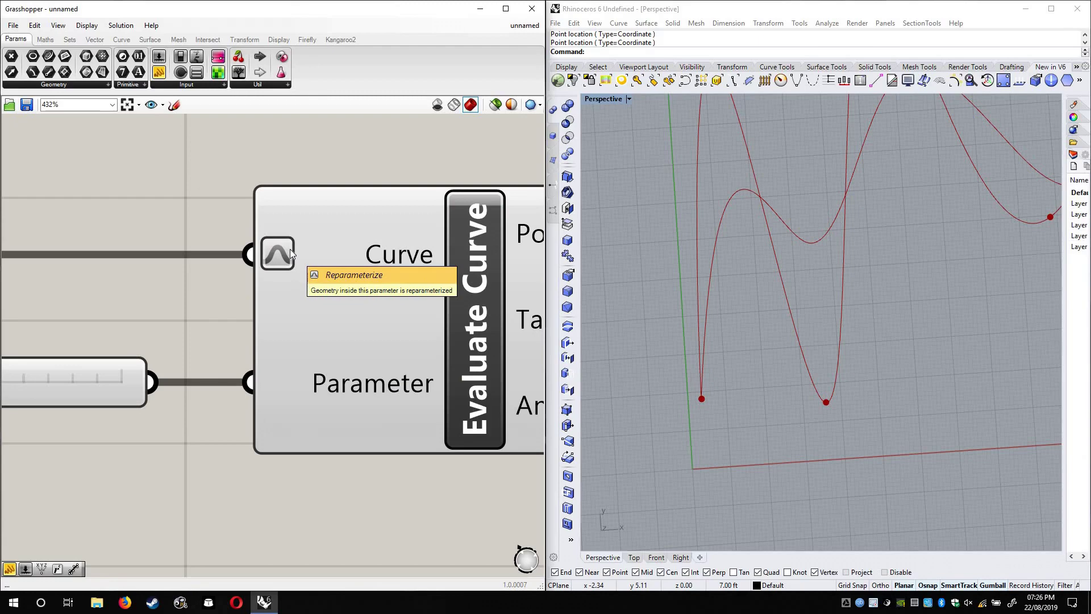
# Show the full curves with Evaluate Curve's point highlighted and raise the Parameter slider from 0.0 to 1.0
pyautogui.scroll(-3, 264, 423)
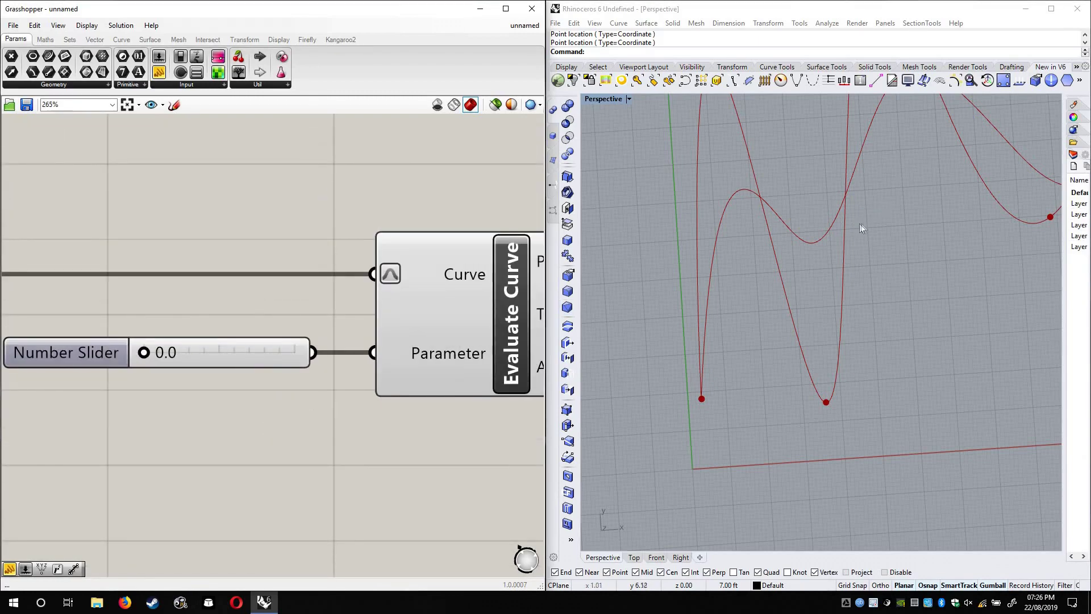
pyautogui.moveTo(861, 229); pyautogui.dragTo(881, 254, button='right')
pyautogui.scroll(-4, 882, 247)
pyautogui.keyDown('shift'); pyautogui.moveTo(980, 264); pyautogui.dragTo(794, 212, button='right'); pyautogui.keyUp('shift')
pyautogui.scroll(-5, 812, 253)
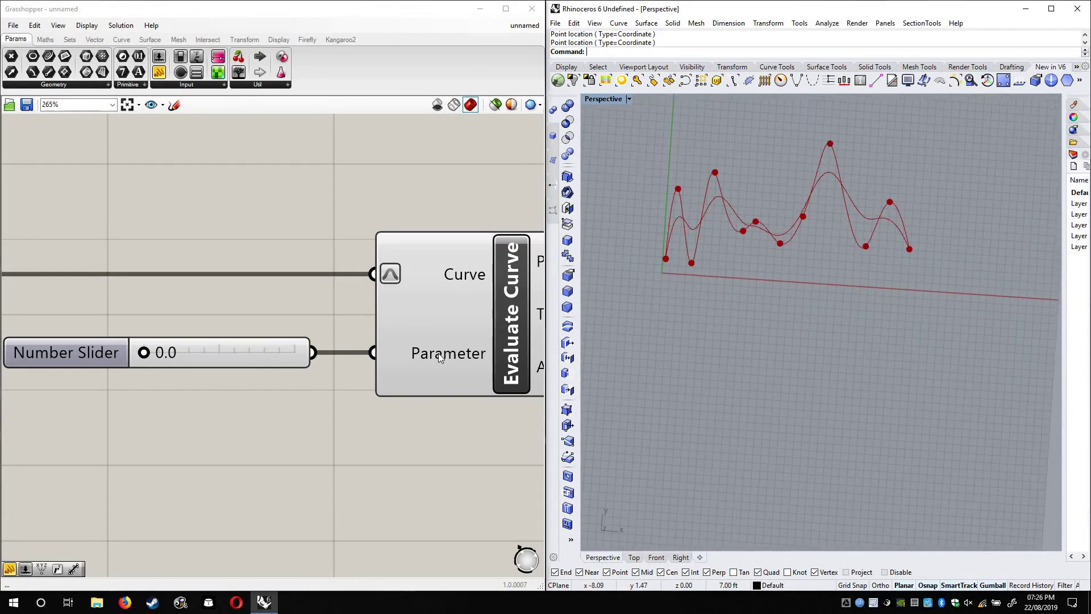
pyautogui.click(438, 353)
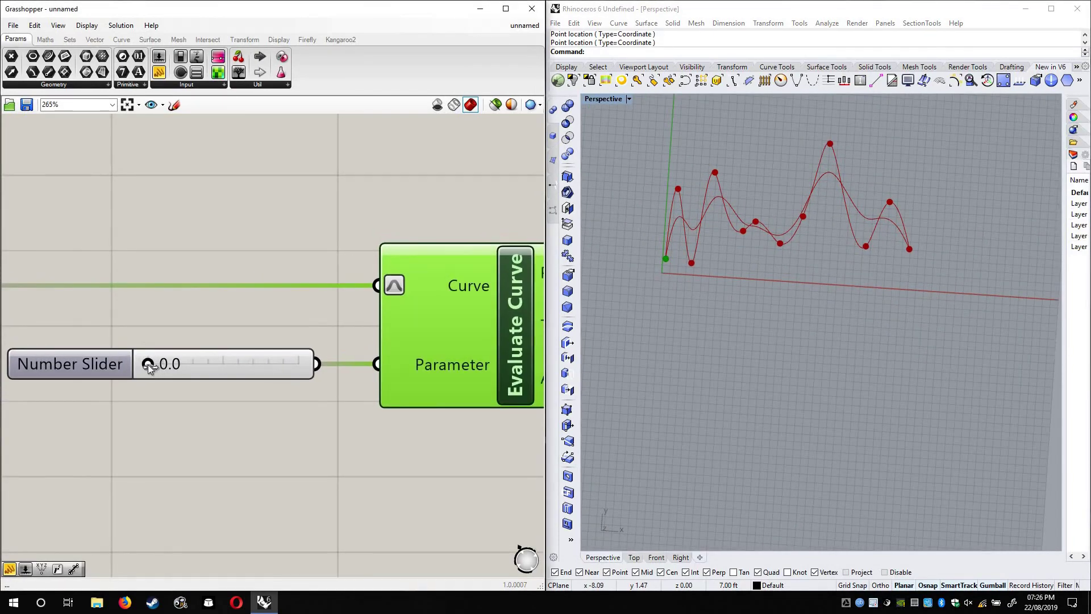
pyautogui.moveTo(148, 364); pyautogui.dragTo(192, 369)
pyautogui.moveTo(224, 366); pyautogui.dragTo(298, 399)
# Set the number slider's precision to three decimal places
pyautogui.rightClick(221, 363)
pyautogui.click(283, 407)
pyautogui.moveTo(272, 398); pyautogui.dragTo(285, 396)
pyautogui.click(268, 520)
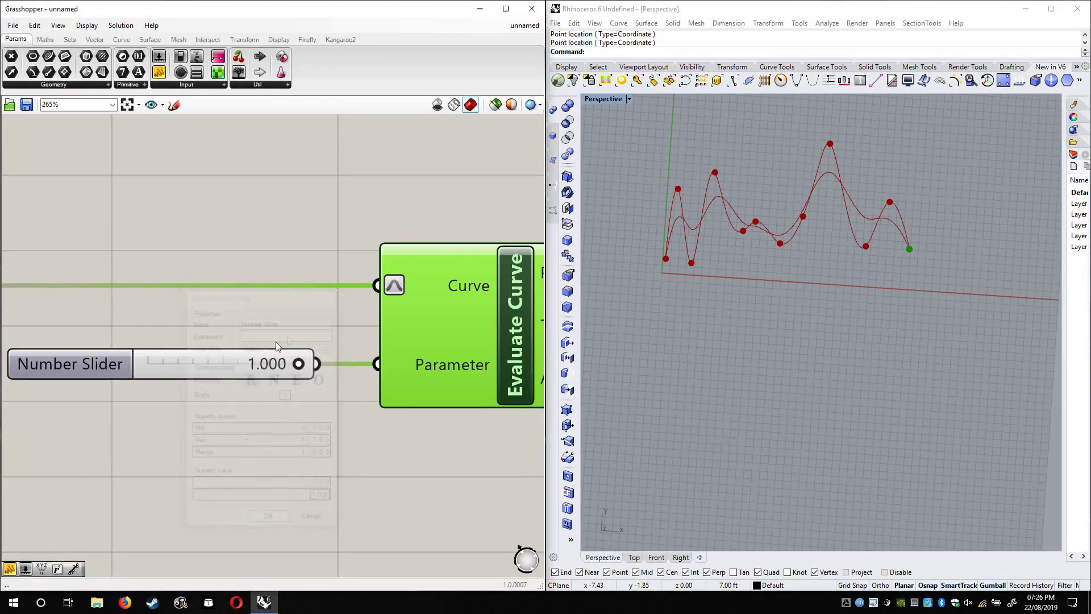
# Lower the Parameter slider to place the evaluated point partway along the curve and check its coordinates in the panel
pyautogui.moveTo(275, 342); pyautogui.dragTo(323, 338, button='right')
pyautogui.scroll(3, 380, 383)
pyautogui.moveTo(393, 382); pyautogui.dragTo(216, 388)
pyautogui.moveTo(274, 303); pyautogui.dragTo(204, 310, button='right')
pyautogui.scroll(-4, 203, 310)
pyautogui.moveTo(435, 283); pyautogui.dragTo(145, 272, button='right')
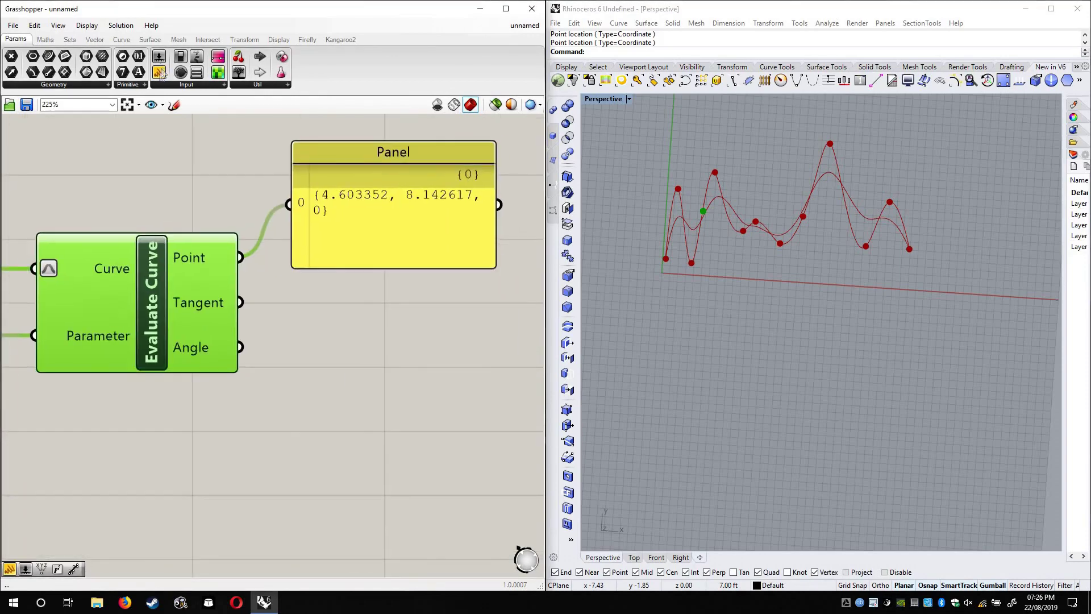
# Add a second Panel below the first and connect it to Evaluate Curve's Tangent output
pyautogui.moveTo(160, 72); pyautogui.dragTo(407, 388)
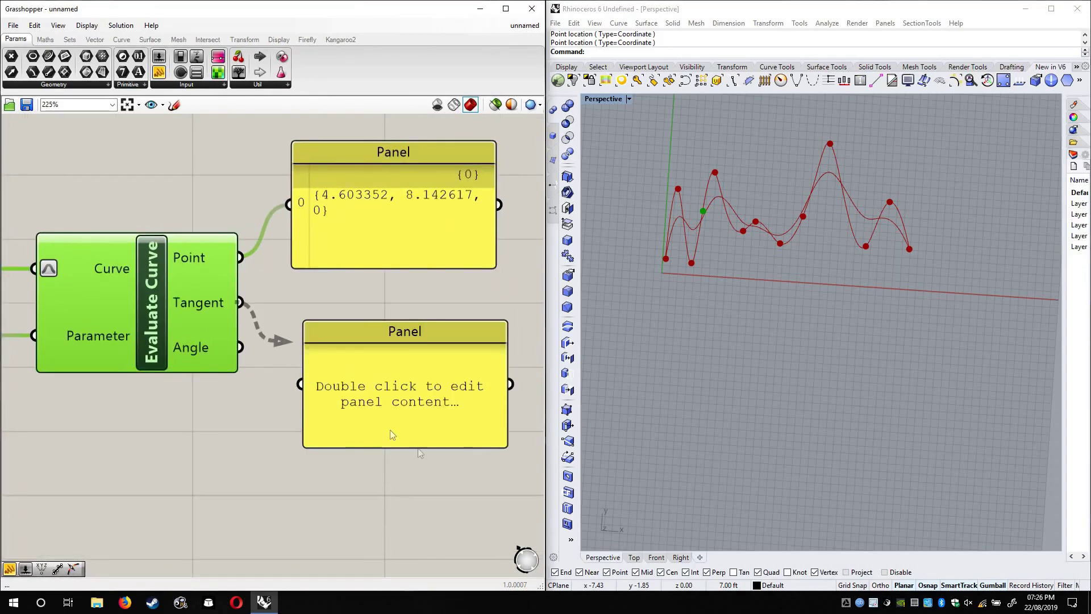
pyautogui.moveTo(240, 302); pyautogui.dragTo(301, 384)
pyautogui.moveTo(431, 412); pyautogui.dragTo(443, 398)
pyautogui.moveTo(347, 445); pyautogui.dragTo(350, 374, button='right')
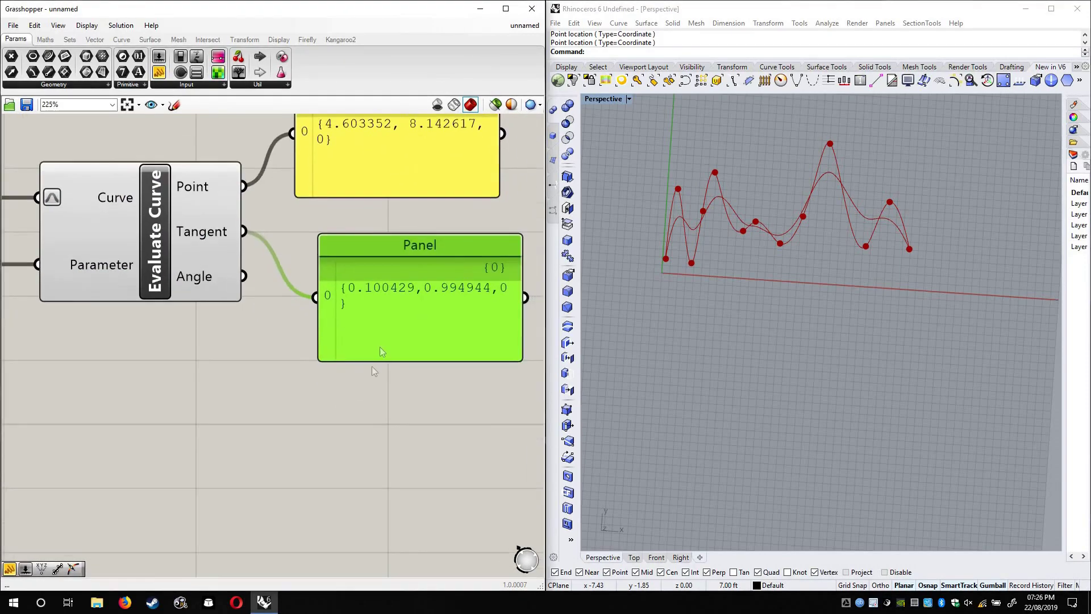
# Rewire the second panel to Evaluate Curve's Angle output and set the Parameter slider to 0.946
pyautogui.scroll(-2, 352, 398)
pyautogui.moveTo(396, 336); pyautogui.dragTo(409, 332)
pyautogui.moveTo(8, 305); pyautogui.dragTo(45, 302, button='right')
pyautogui.moveTo(45, 303); pyautogui.dragTo(96, 308)
pyautogui.moveTo(306, 308); pyautogui.dragTo(415, 321)
pyautogui.moveTo(81, 301); pyautogui.dragTo(109, 299)
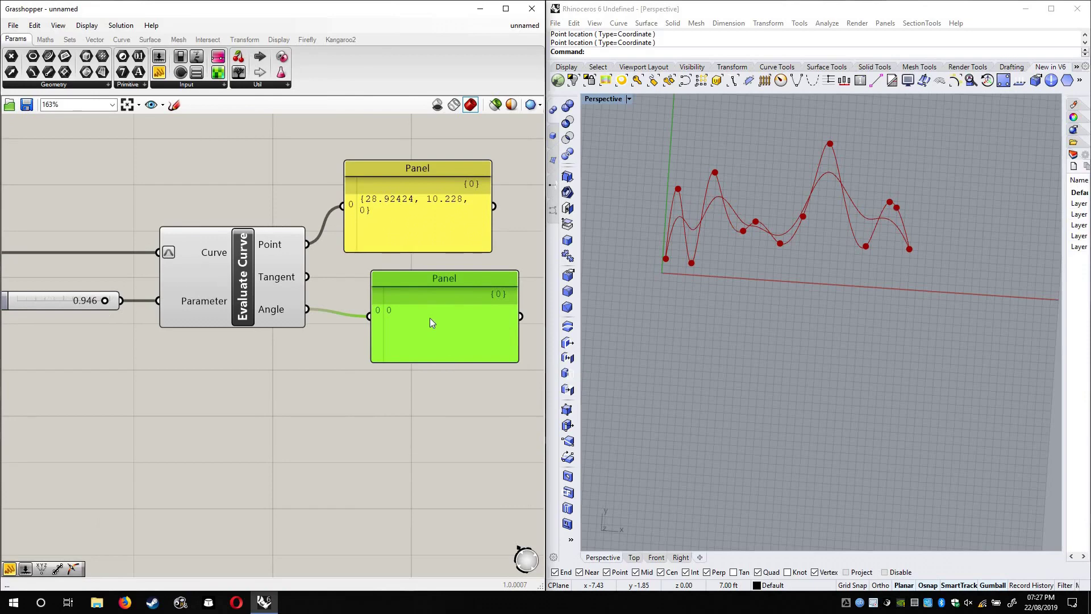
# Delete the panel on the Angle output and move the Point panel slightly farther from Evaluate Curve
pyautogui.press('Delete')
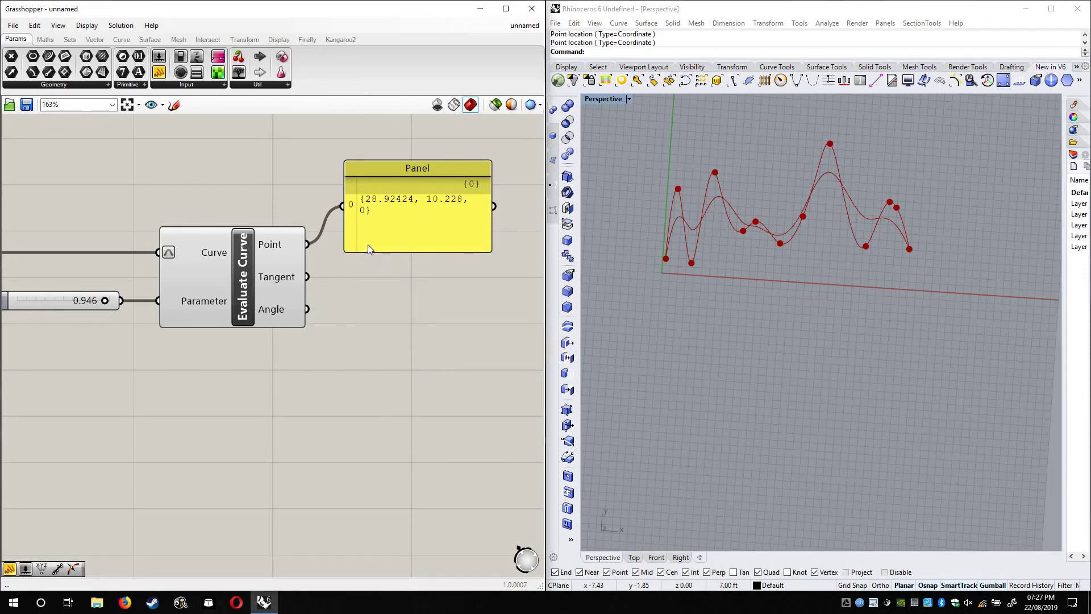
pyautogui.moveTo(364, 242); pyautogui.dragTo(390, 235)
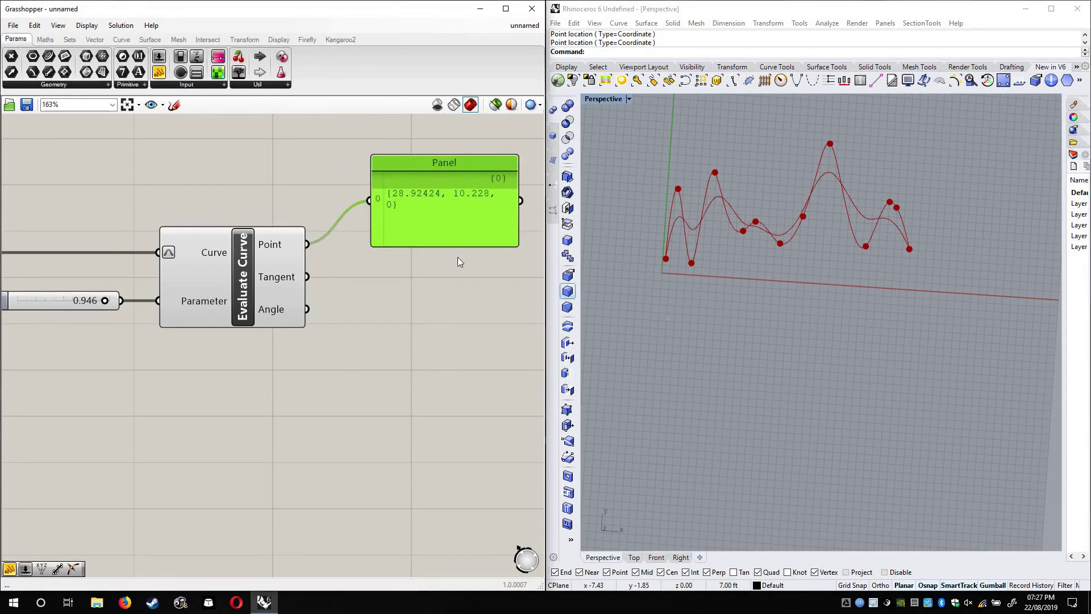
# Set the Parameter slider to 0.000
pyautogui.moveTo(97, 310); pyautogui.dragTo(313, 326, button='right')
pyautogui.scroll(3, 316, 322)
pyautogui.moveTo(283, 314); pyautogui.dragTo(163, 336)
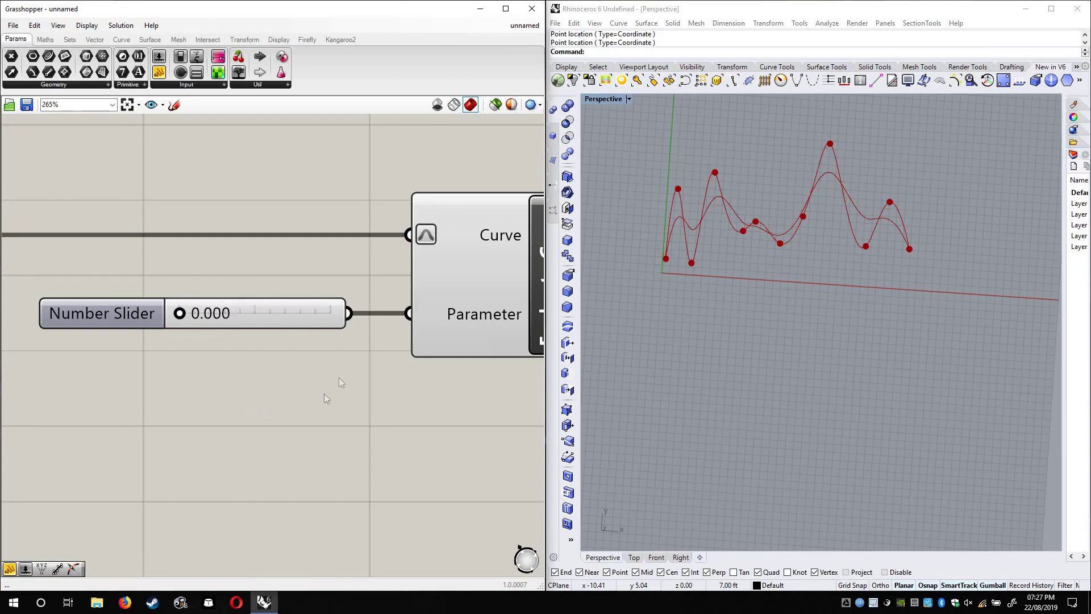
pyautogui.moveTo(339, 378); pyautogui.dragTo(275, 378, button='right')
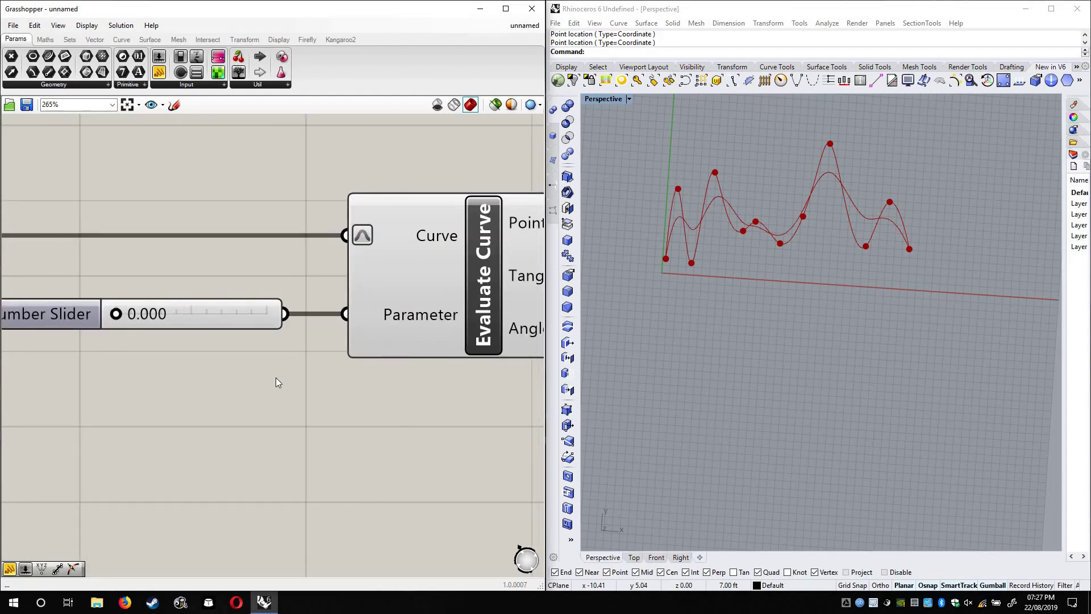
# Examine the interpolated and NURBS curves at close range in Rhino's Perspective viewport
pyautogui.scroll(5, 670, 213)
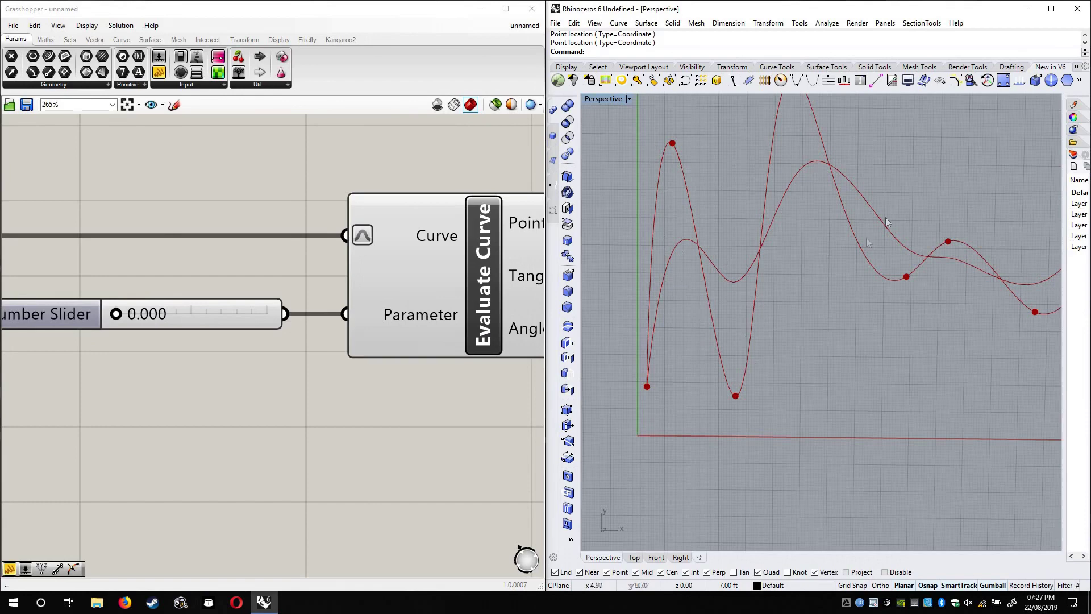
pyautogui.keyDown('shift'); pyautogui.moveTo(1022, 245); pyautogui.dragTo(826, 287, button='right'); pyautogui.keyUp('shift')
pyautogui.keyDown('shift'); pyautogui.moveTo(831, 339); pyautogui.dragTo(684, 500, button='right'); pyautogui.keyUp('shift')
pyautogui.keyDown('shift'); pyautogui.moveTo(845, 270); pyautogui.dragTo(727, 222, button='right'); pyautogui.keyUp('shift')
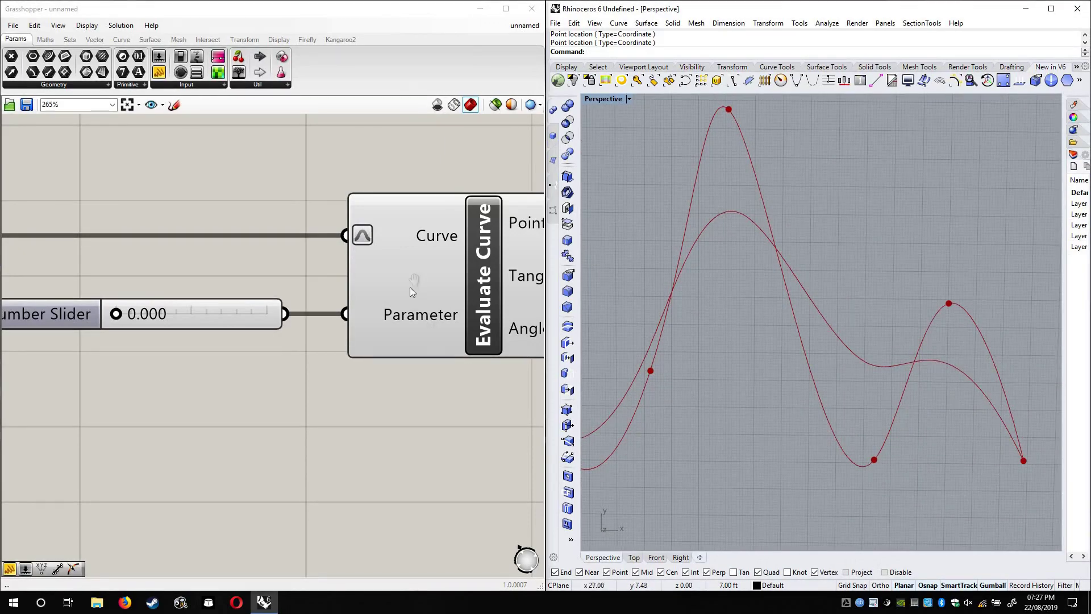
pyautogui.scroll(-4, 414, 279)
pyautogui.scroll(3, 776, 335)
pyautogui.keyDown('shift'); pyautogui.moveTo(702, 164); pyautogui.dragTo(717, 320, button='right'); pyautogui.keyUp('shift')
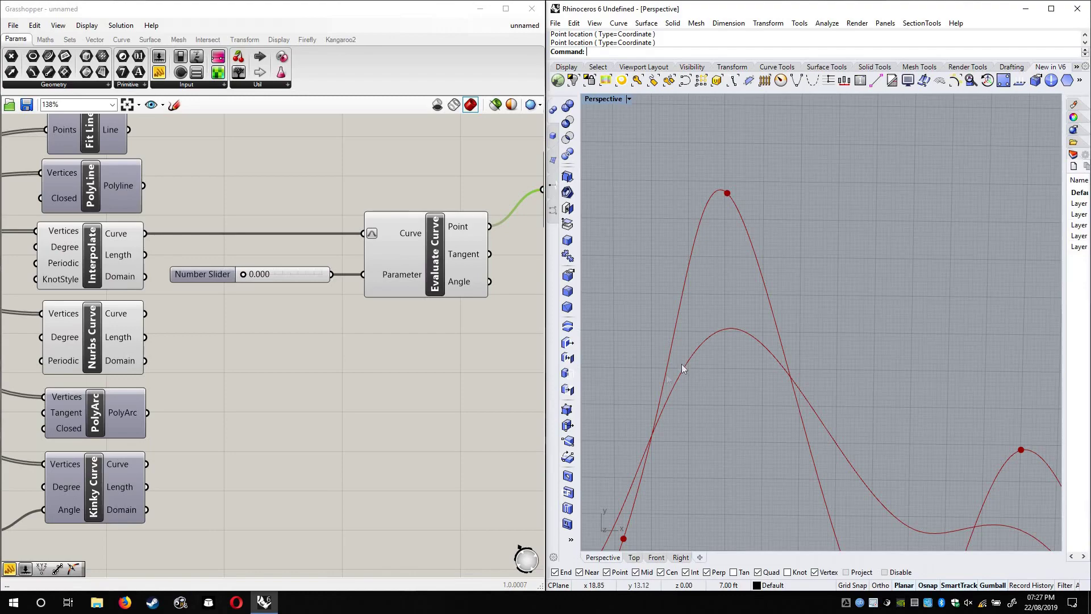
# Set the Parameter slider to 0.441 and switch the Rhino viewport to the Top view
pyautogui.moveTo(344, 392); pyautogui.dragTo(375, 377, button='right')
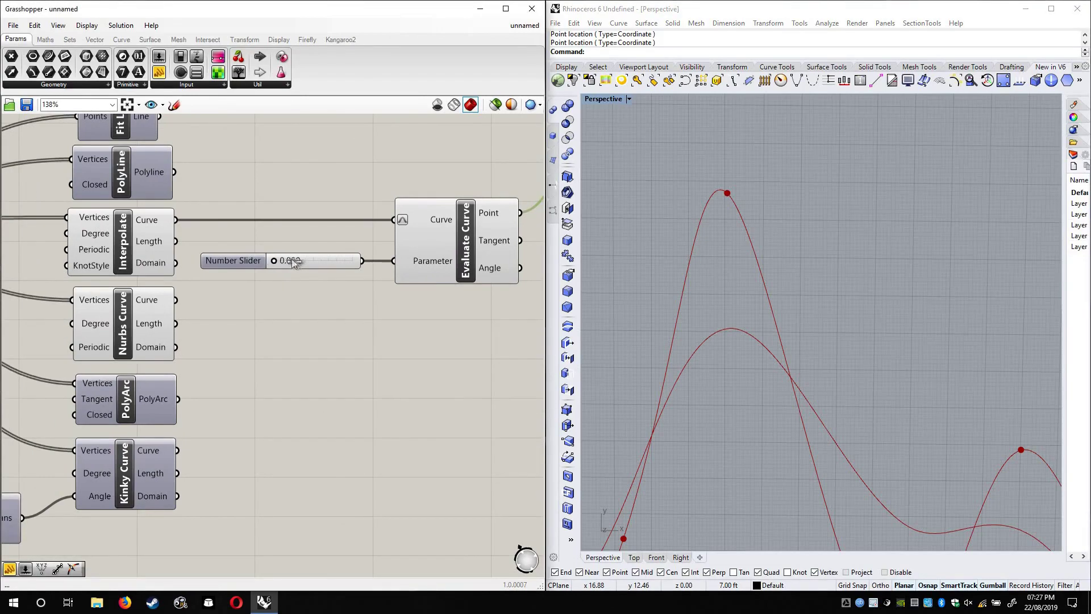
pyautogui.hotkey('ctrl', 'F1')
pyautogui.scroll(-2, 695, 371)
pyautogui.moveTo(694, 371); pyautogui.dragTo(744, 346, button='right')
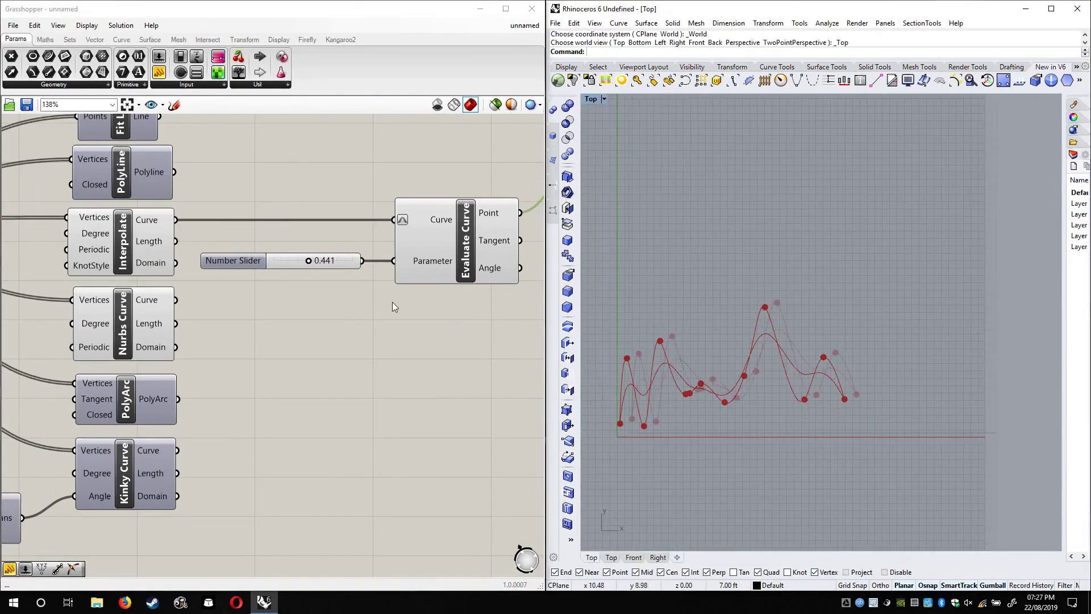
pyautogui.scroll(1, 392, 302)
pyautogui.scroll(-1, 396, 302)
pyautogui.moveTo(345, 328); pyautogui.dragTo(370, 312, button='right')
# Duplicate the slider, Evaluate Curve and panel below the originals and connect Nurbs Curve's Curve output to the copied Evaluate Curve
pyautogui.click(149, 307)
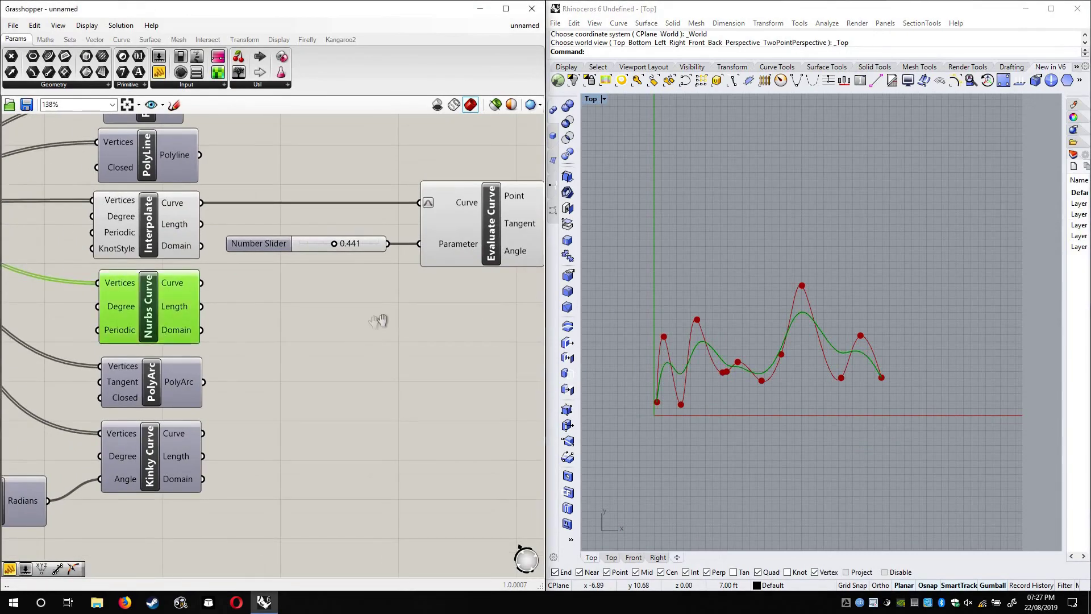
pyautogui.moveTo(339, 345); pyautogui.dragTo(309, 344, button='right')
pyautogui.moveTo(464, 311); pyautogui.dragTo(309, 344, button='right')
pyautogui.scroll(-1, 318, 354)
pyautogui.moveTo(443, 367); pyautogui.dragTo(173, 179)
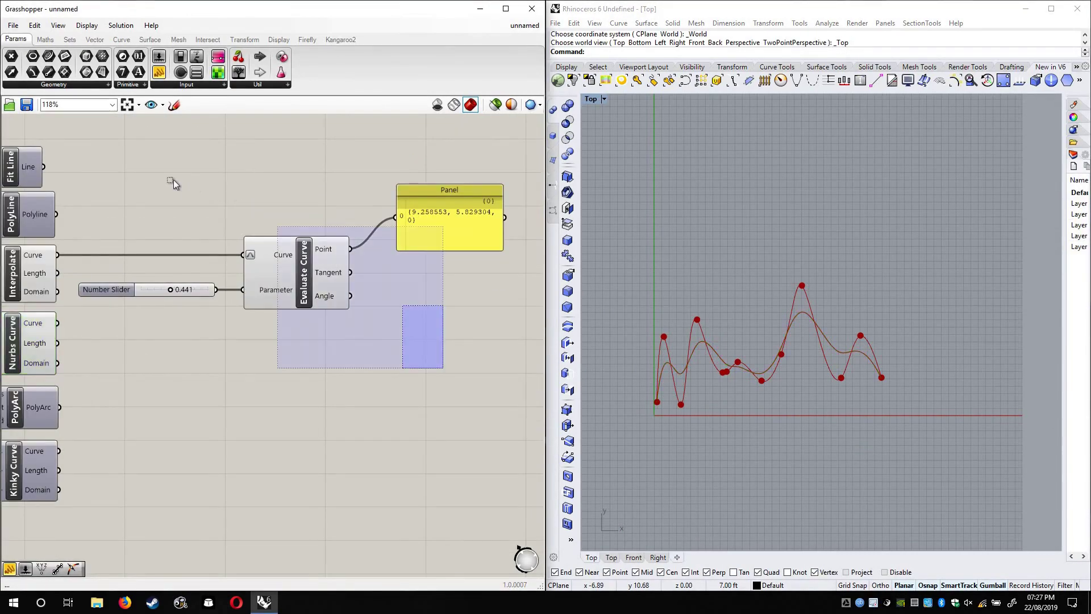
pyautogui.moveTo(235, 273); pyautogui.dragTo(320, 391)
pyautogui.moveTo(59, 327); pyautogui.dragTo(94, 314, button='right')
pyautogui.moveTo(311, 343); pyautogui.dragTo(94, 310)
pyautogui.moveTo(232, 377); pyautogui.dragTo(166, 383)
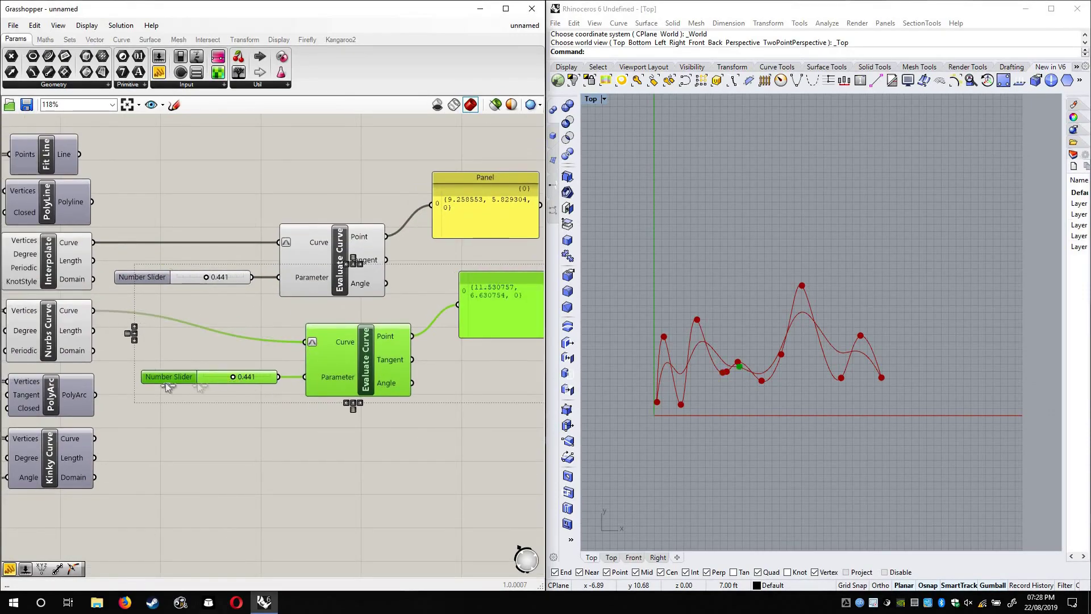
# Set both Parameter sliders to 0.000 and space the two evaluation groups apart, with each panel beside its own Evaluate Curve
pyautogui.click(194, 313)
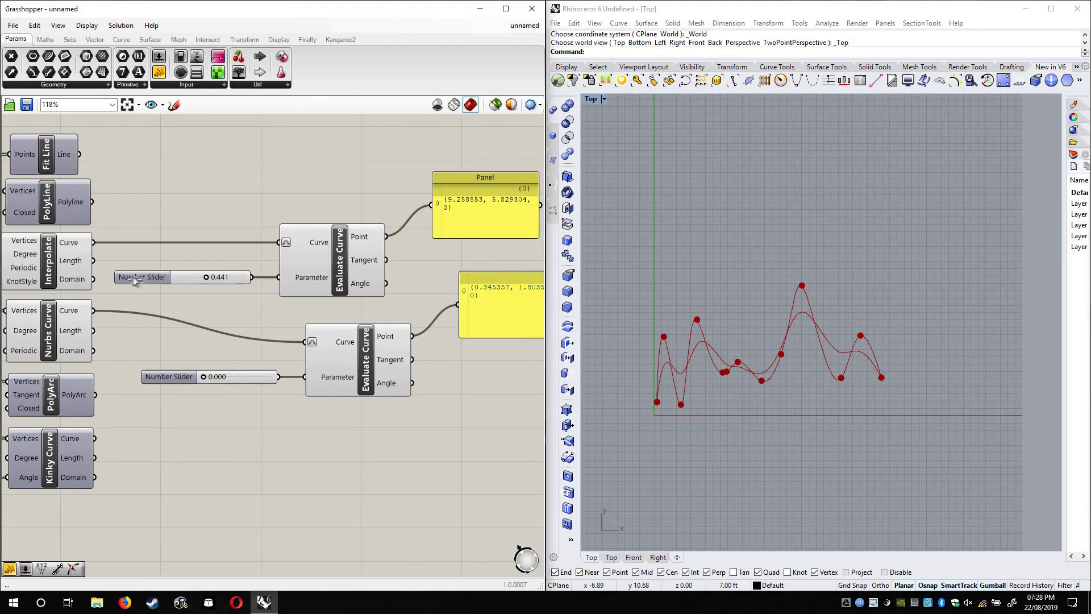
pyautogui.moveTo(243, 142); pyautogui.dragTo(540, 298)
pyautogui.moveTo(489, 138); pyautogui.dragTo(241, 220)
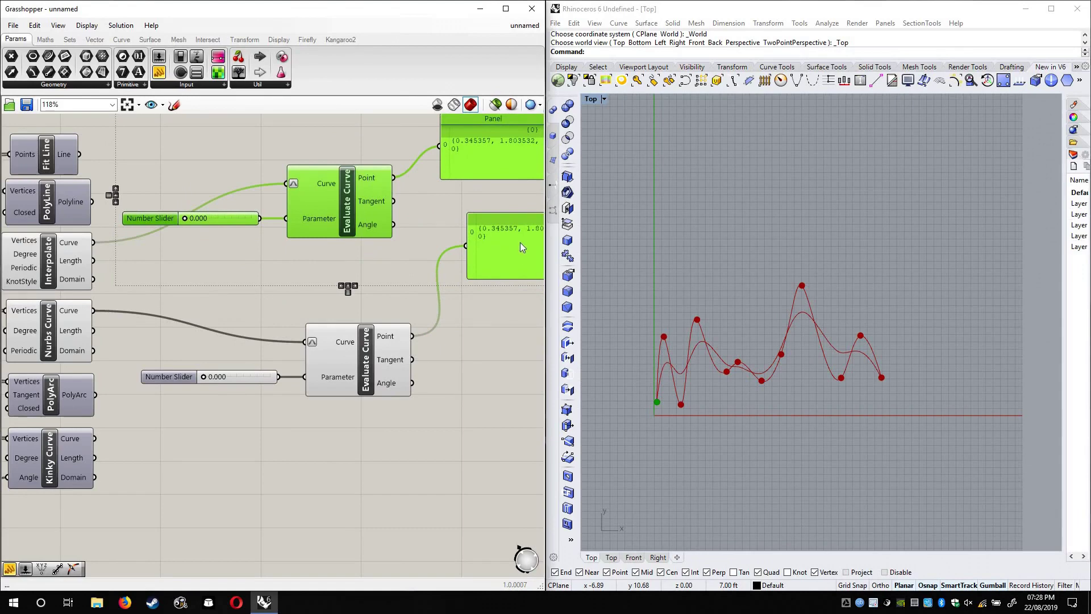
pyautogui.click(505, 313)
pyautogui.moveTo(512, 247); pyautogui.dragTo(479, 333)
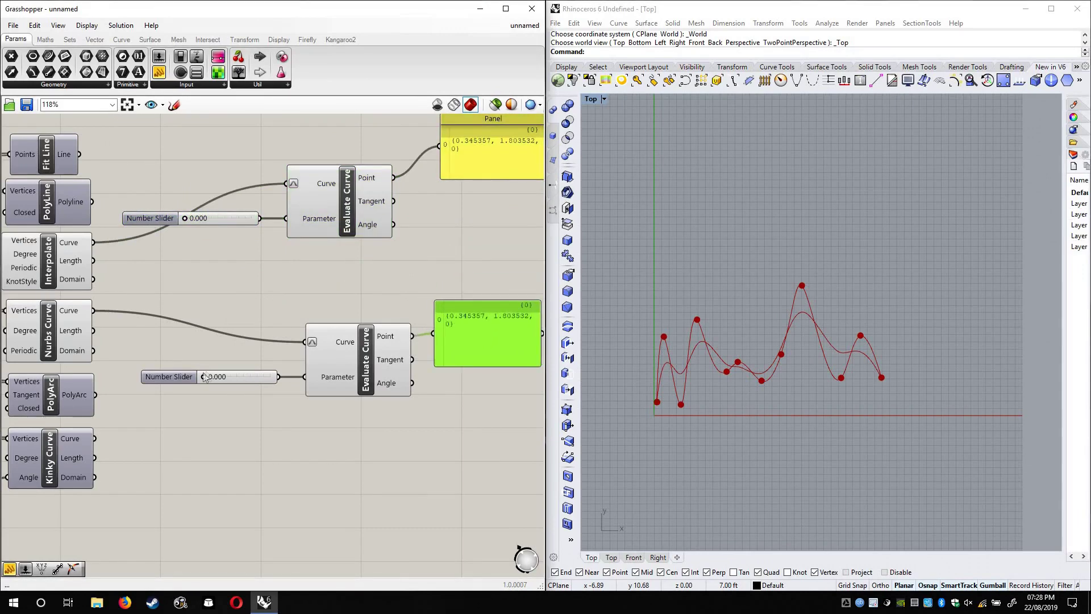
# Set both Parameter sliders to 1.000, and bring the upper one back to 0.507
pyautogui.moveTo(267, 380); pyautogui.dragTo(270, 377)
pyautogui.moveTo(185, 218); pyautogui.dragTo(251, 217)
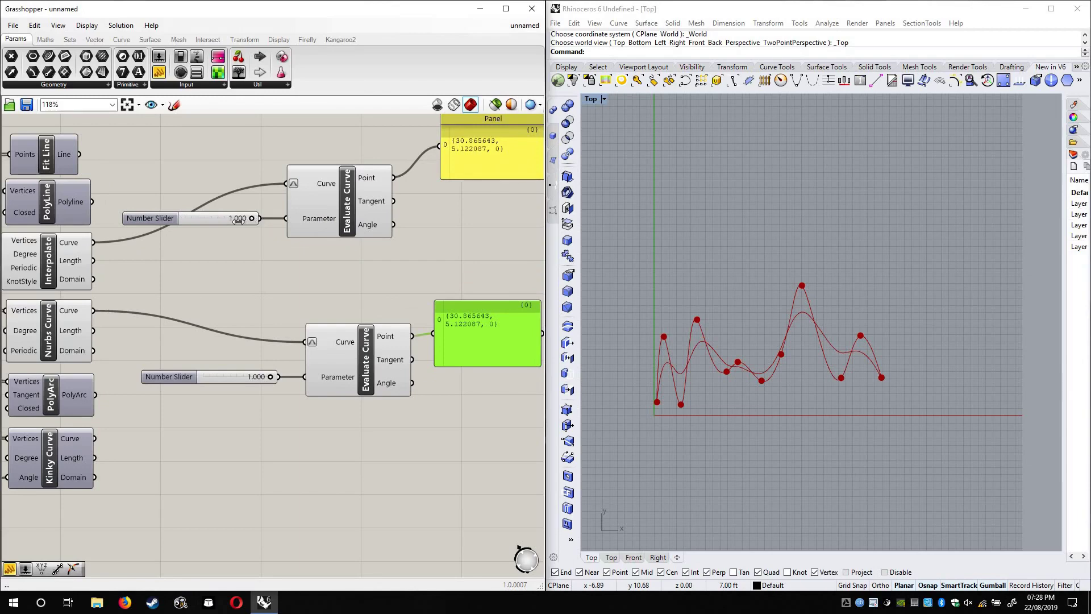
pyautogui.moveTo(240, 219); pyautogui.dragTo(217, 220)
# Drive both Evaluate Curve Parameter inputs from the lower slider, placed between them, and delete the upper slider
pyautogui.click(227, 376)
pyautogui.moveTo(226, 373); pyautogui.dragTo(286, 218)
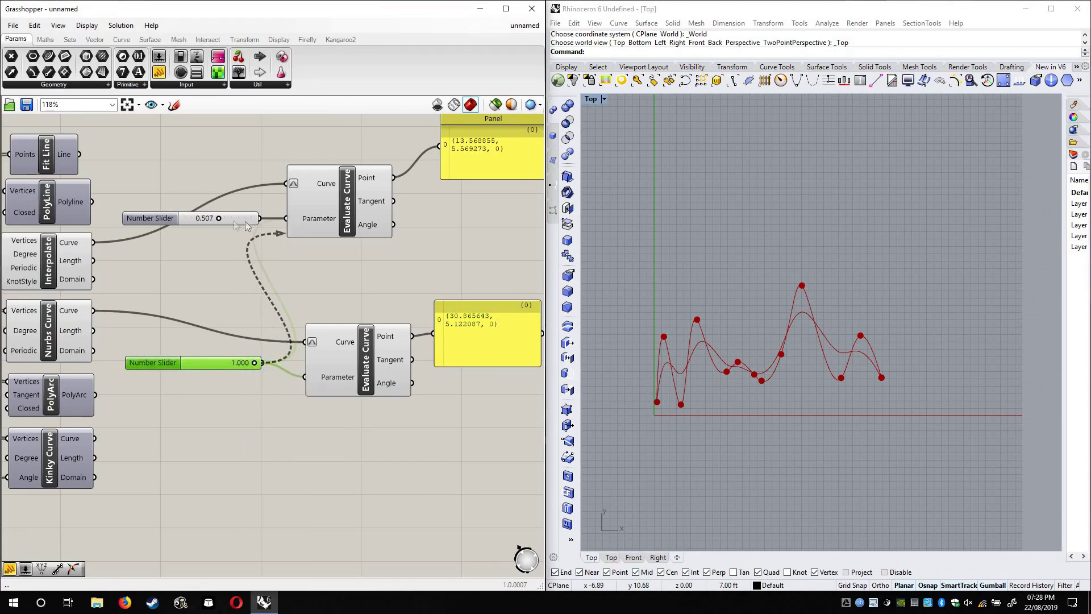
pyautogui.click(200, 221)
pyautogui.press('Delete')
pyautogui.moveTo(187, 368); pyautogui.dragTo(149, 350, button='right')
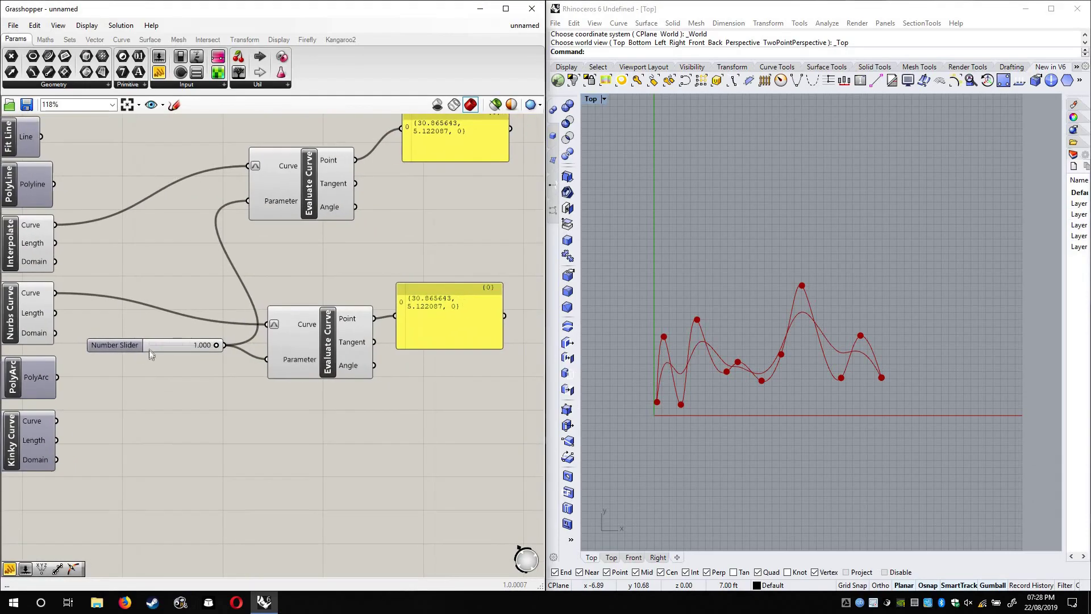
pyautogui.moveTo(211, 349); pyautogui.dragTo(212, 254)
# Turn off the preview of the Point parameter that feeds the curve components
pyautogui.moveTo(785, 355); pyautogui.dragTo(780, 364, button='right')
pyautogui.scroll(2, 710, 354)
pyautogui.moveTo(247, 307); pyautogui.dragTo(667, 356, button='right')
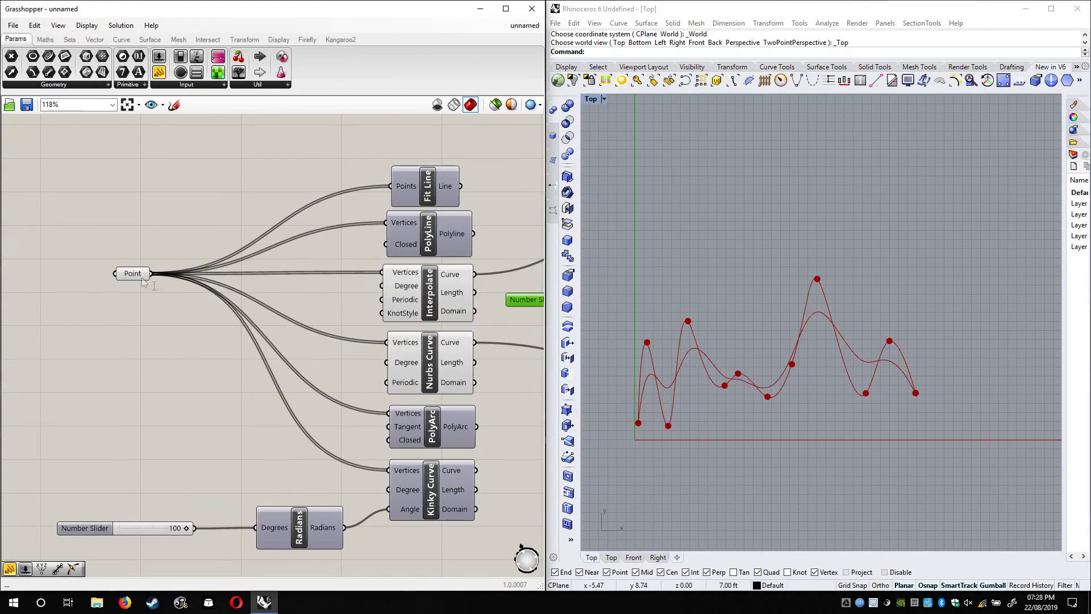
pyautogui.rightClick(143, 283)
pyautogui.click(158, 295)
# Slide the shared Parameter value along both curves and set it to 0.490, comparing the two evaluated points
pyautogui.moveTo(472, 364); pyautogui.dragTo(66, 336, button='right')
pyautogui.scroll(2, 222, 272)
pyautogui.moveTo(219, 275); pyautogui.dragTo(203, 272)
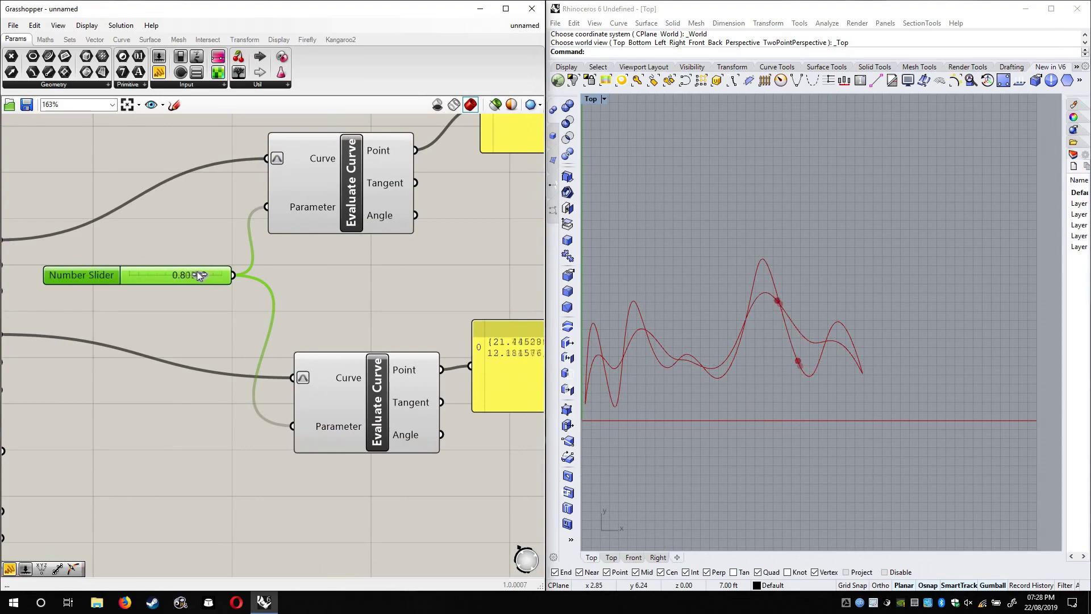
pyautogui.moveTo(173, 265); pyautogui.dragTo(167, 265)
pyautogui.moveTo(673, 325); pyautogui.dragTo(721, 326, button='right')
pyautogui.moveTo(166, 277)
pyautogui.mouseDown()
pyautogui.moveTo(124, 271)
pyautogui.moveTo(220, 281)
pyautogui.moveTo(152, 282)
pyautogui.moveTo(216, 284)
pyautogui.moveTo(168, 281)
pyautogui.mouseUp()
pyautogui.moveTo(136, 300); pyautogui.dragTo(31, 299, button='right')
pyautogui.moveTo(202, 284); pyautogui.dragTo(241, 284, button='right')
pyautogui.scroll(-1, 322, 270)
pyautogui.scroll(5, 744, 363)
# Add a Line component with the upper Evaluate Curve's Point as Start Point and the lower one's Point as End Point
pyautogui.doubleClick(384, 292)
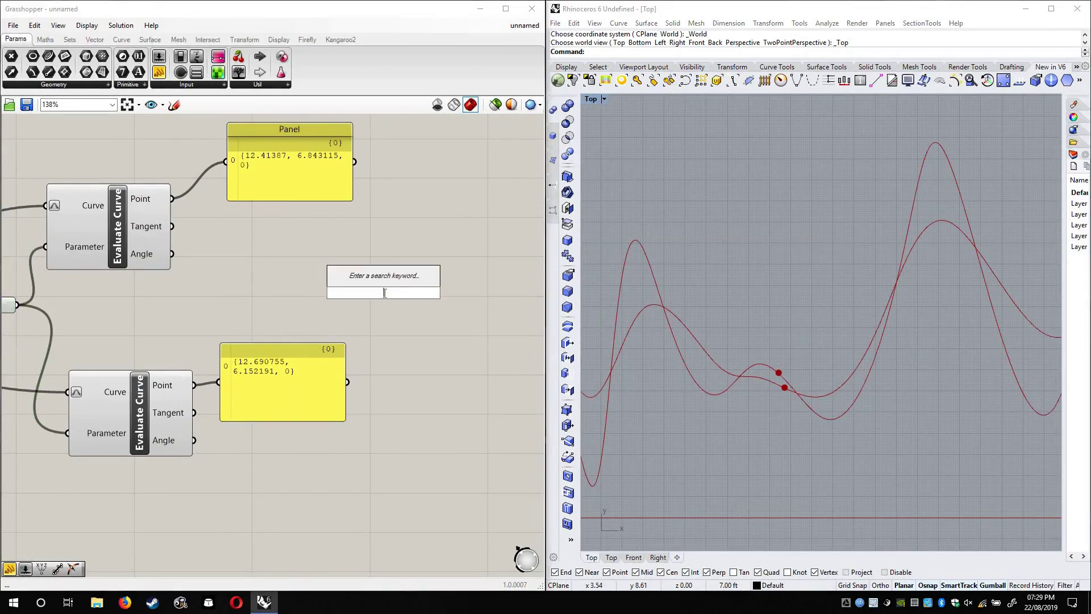
pyautogui.write('line')
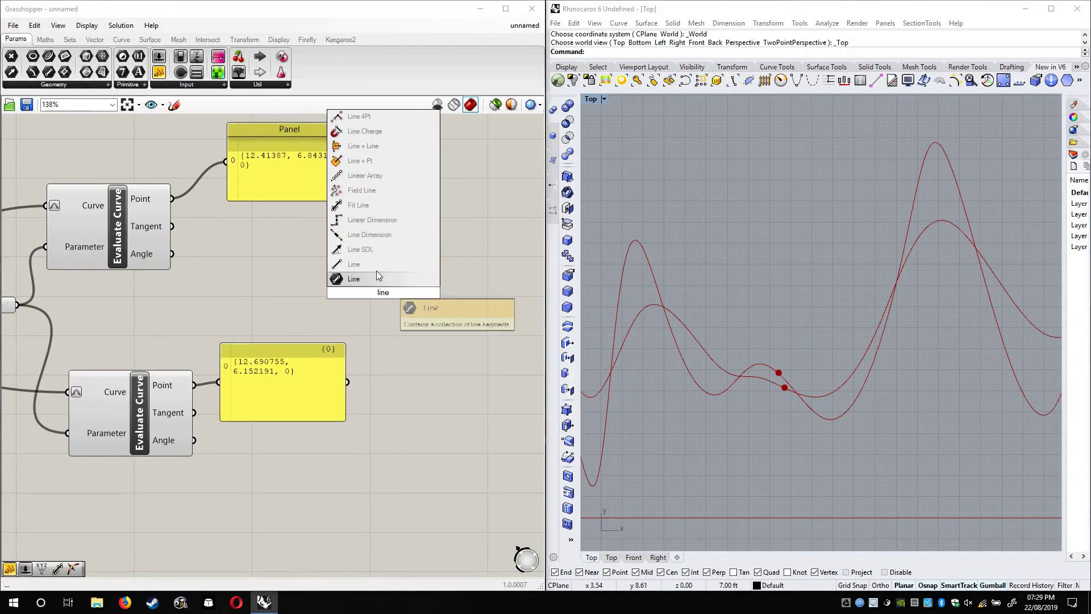
pyautogui.press('Return')
pyautogui.moveTo(172, 198); pyautogui.dragTo(400, 300)
pyautogui.scroll(9, 769, 376)
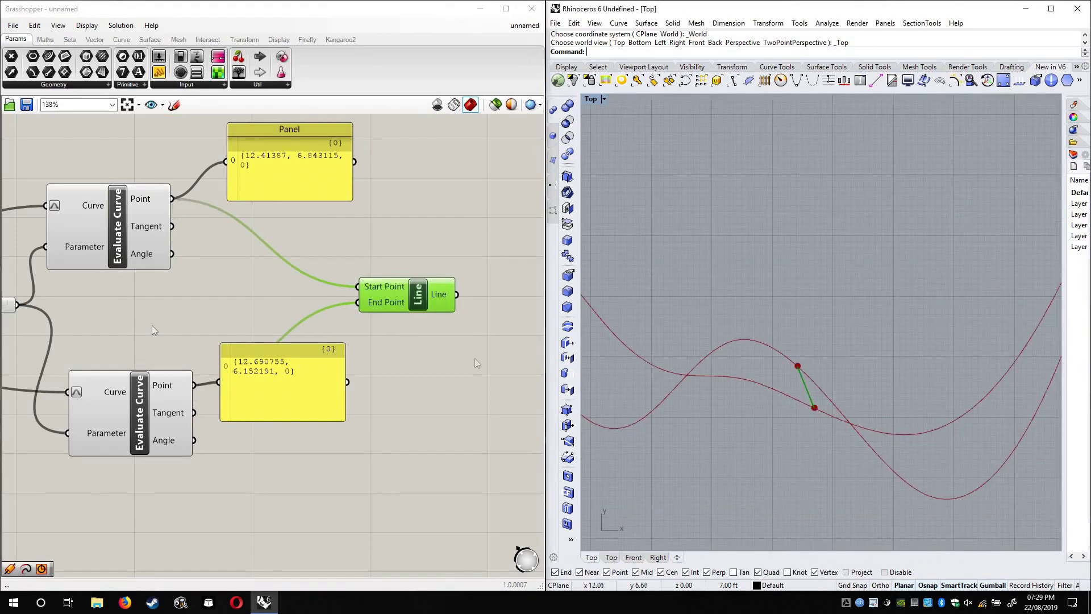
# Set the shared Parameter slider to 0.461 and back to 0.490, inspecting the line between the evaluated points
pyautogui.moveTo(122, 309); pyautogui.dragTo(248, 306, button='right')
pyautogui.moveTo(94, 302); pyautogui.dragTo(94, 302)
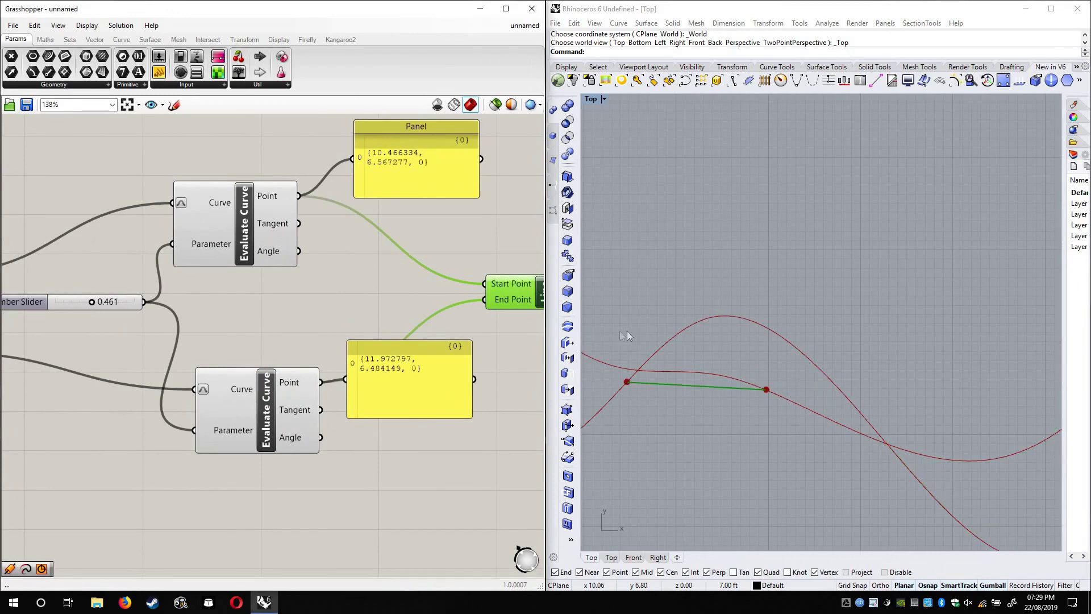
pyautogui.moveTo(692, 335); pyautogui.dragTo(706, 335, button='right')
pyautogui.scroll(-10, 706, 335)
pyautogui.scroll(-2, 694, 296)
pyautogui.scroll(-2, 697, 294)
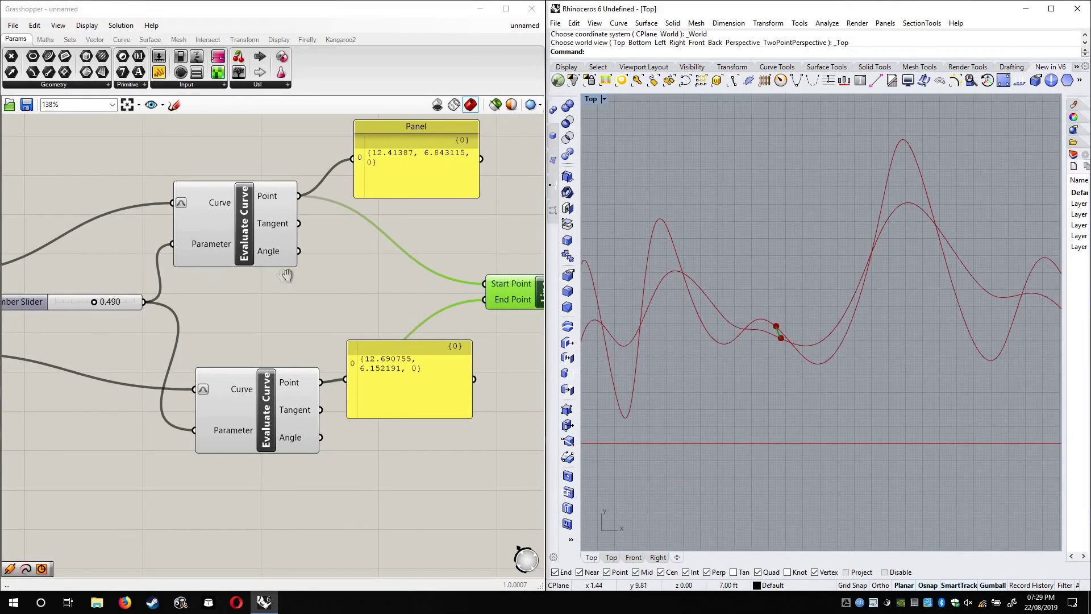
# Set the shared Parameter slider to 0.064 and view the line near the start of the curves
pyautogui.moveTo(282, 275); pyautogui.dragTo(346, 276, button='right')
pyautogui.moveTo(155, 303); pyautogui.dragTo(125, 300)
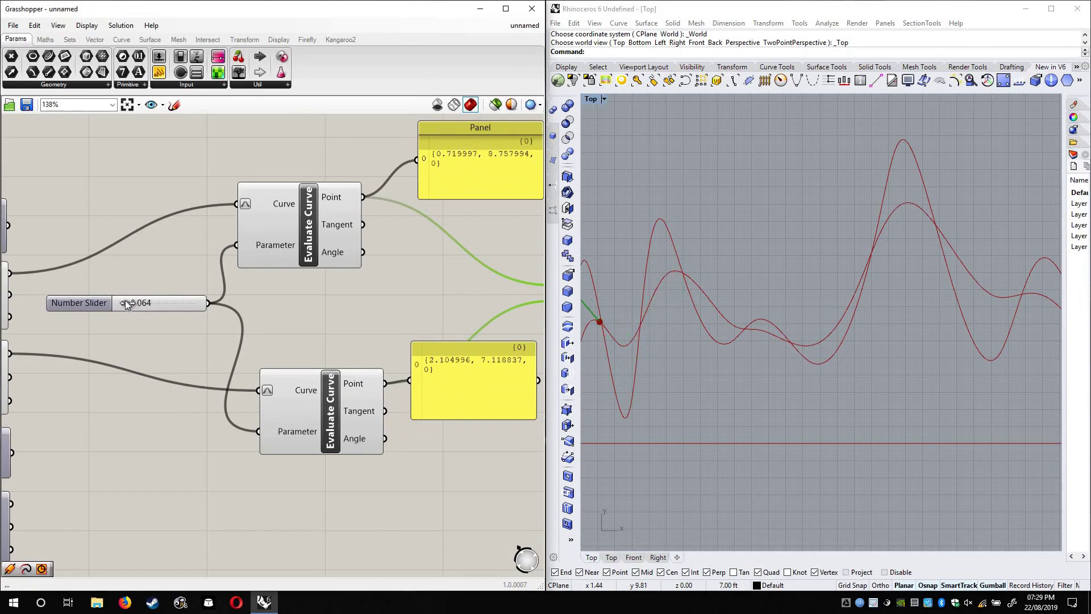
pyautogui.moveTo(765, 263); pyautogui.dragTo(858, 258, button='right')
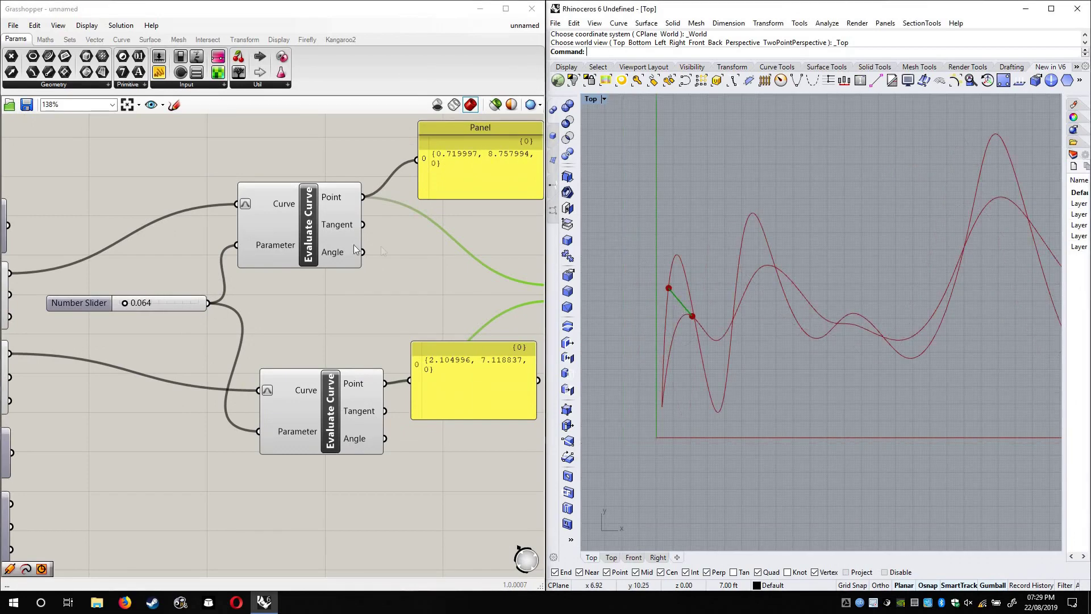
# Add a Length component after the Line component and connect the Line output to its Curve input
pyautogui.moveTo(259, 255); pyautogui.dragTo(16, 234, button='right')
pyautogui.scroll(-1, 439, 244)
pyautogui.click(439, 243)
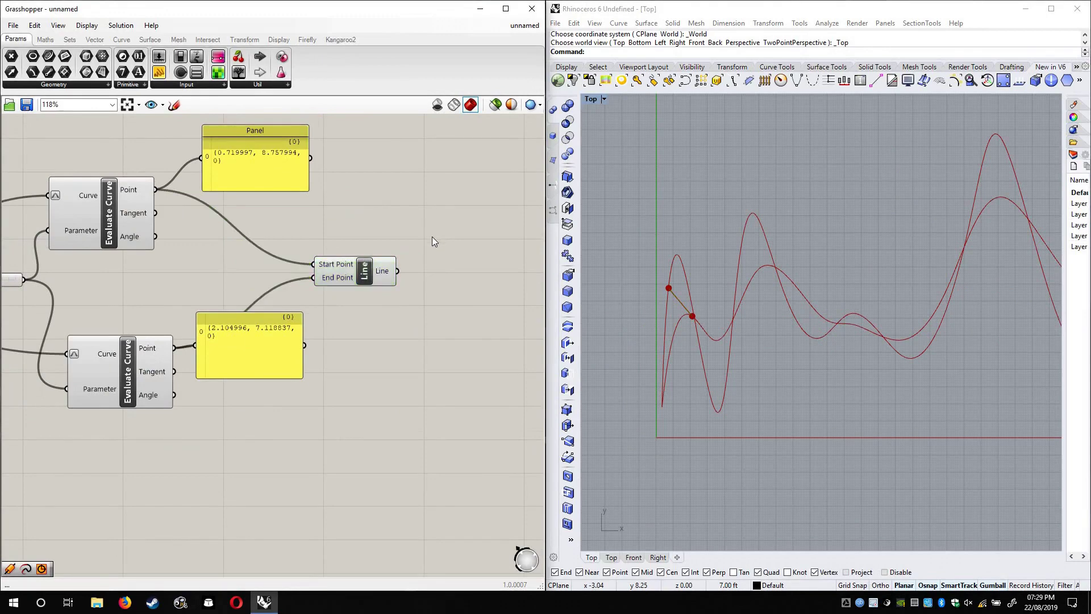
pyautogui.scroll(2, 431, 272)
pyautogui.doubleClick(435, 277)
pyautogui.write('length')
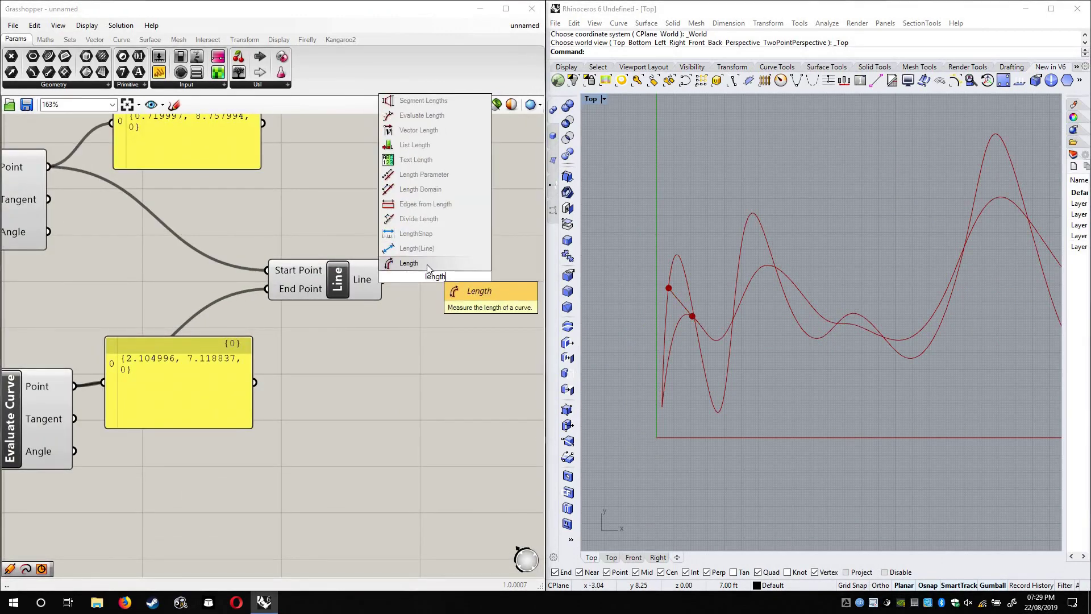
pyautogui.press('Return')
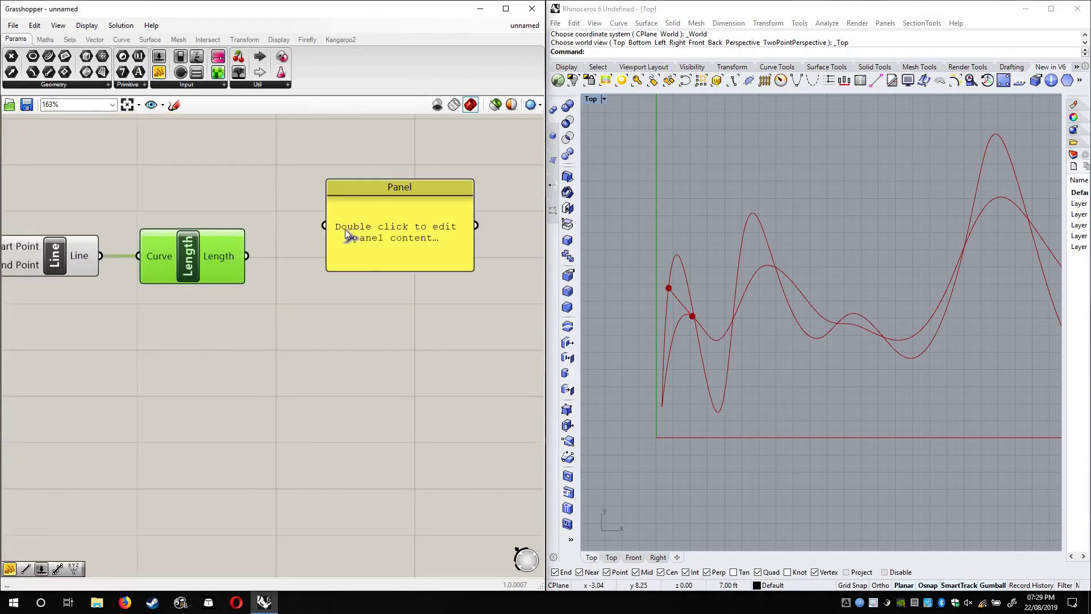
# Connect the Length output to a new Panel and place the panel below the Line and Length components
pyautogui.moveTo(247, 256); pyautogui.dragTo(355, 229)
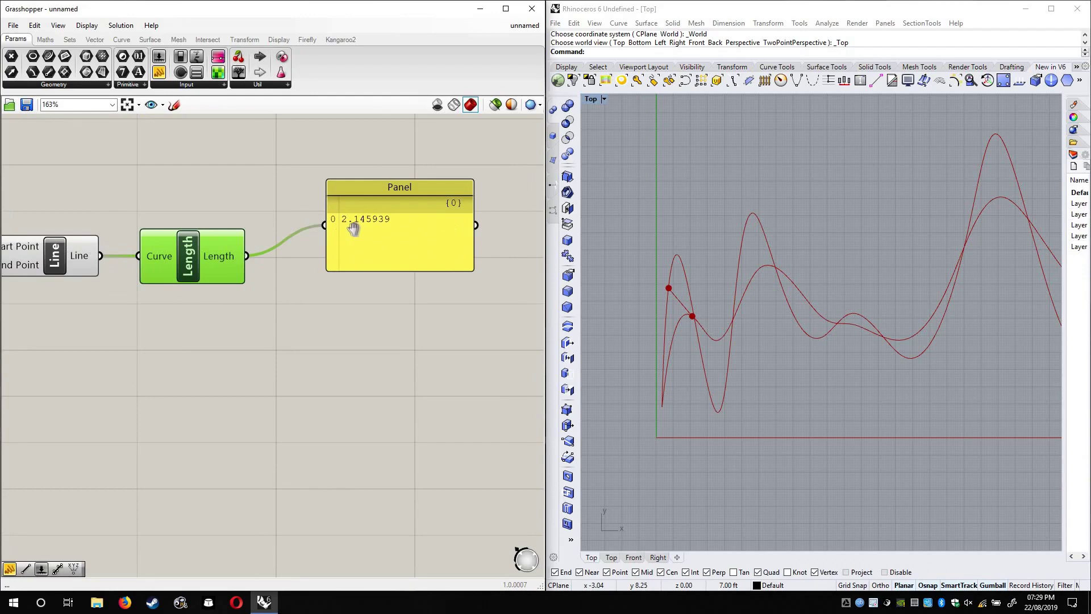
pyautogui.scroll(-4, 369, 237)
pyautogui.moveTo(366, 235); pyautogui.dragTo(221, 363)
# Set the shared Parameter slider to 0.829 and inspect the connecting line and its length in the panel
pyautogui.moveTo(105, 269); pyautogui.dragTo(316, 228, button='right')
pyautogui.scroll(2, 197, 273)
pyautogui.moveTo(33, 206); pyautogui.dragTo(21, 207, button='right')
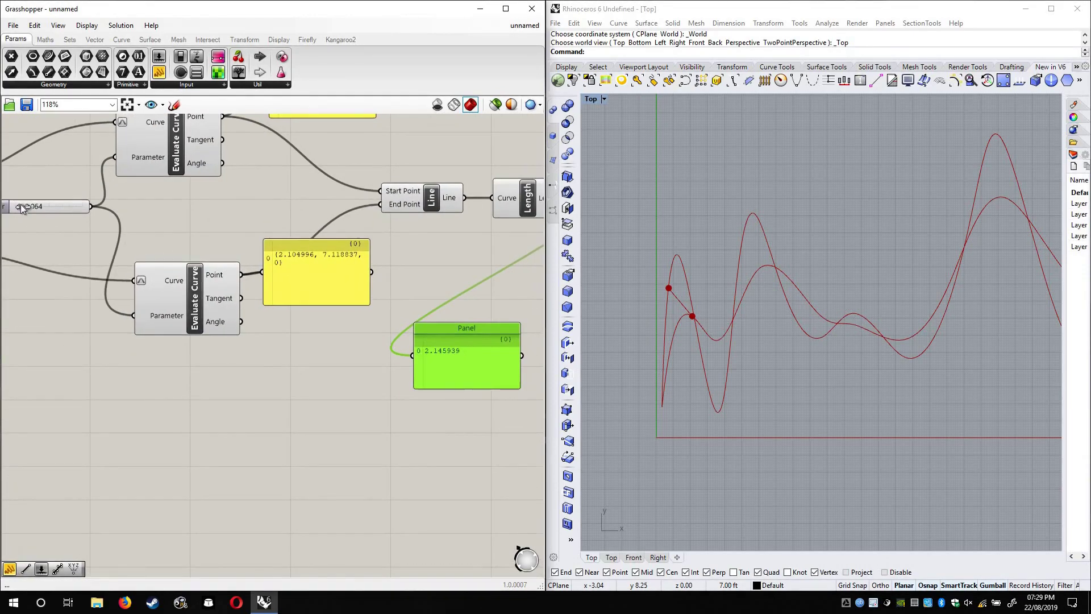
pyautogui.moveTo(26, 207); pyautogui.dragTo(77, 207)
pyautogui.moveTo(539, 264); pyautogui.dragTo(344, 240, button='right')
pyautogui.moveTo(929, 331); pyautogui.dragTo(870, 332, button='right')
pyautogui.scroll(-3, 119, 291)
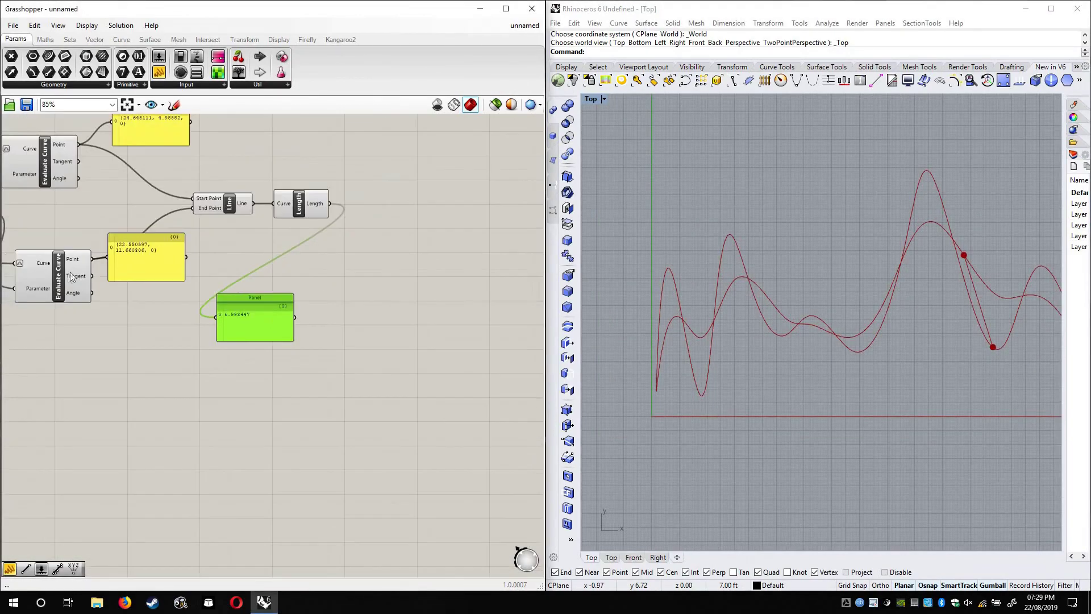
pyautogui.moveTo(231, 286); pyautogui.dragTo(377, 302, button='right')
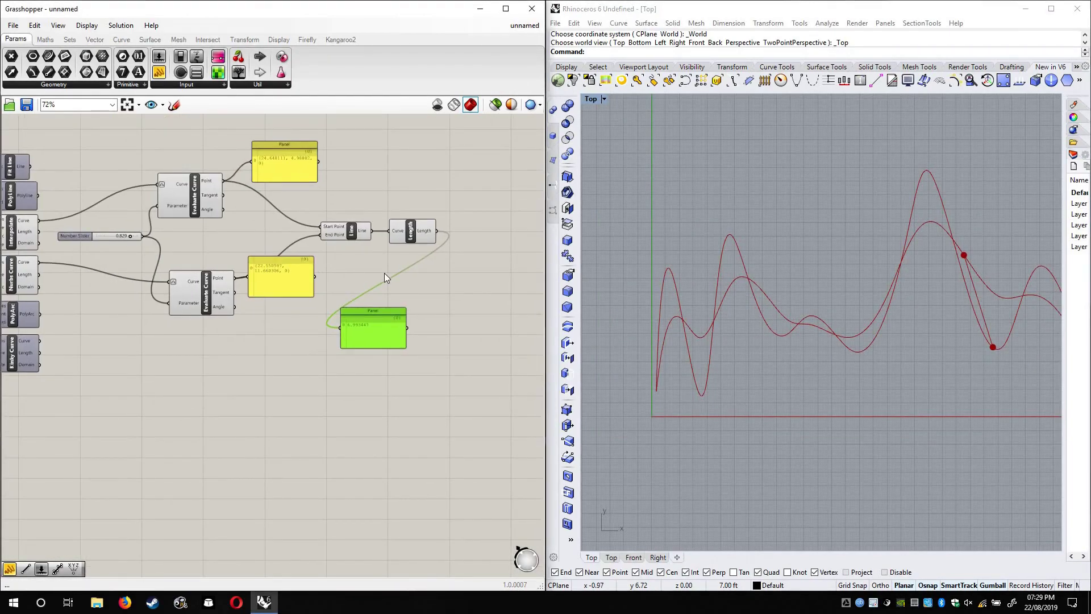
pyautogui.scroll(5, 407, 260)
pyautogui.scroll(5, 800, 324)
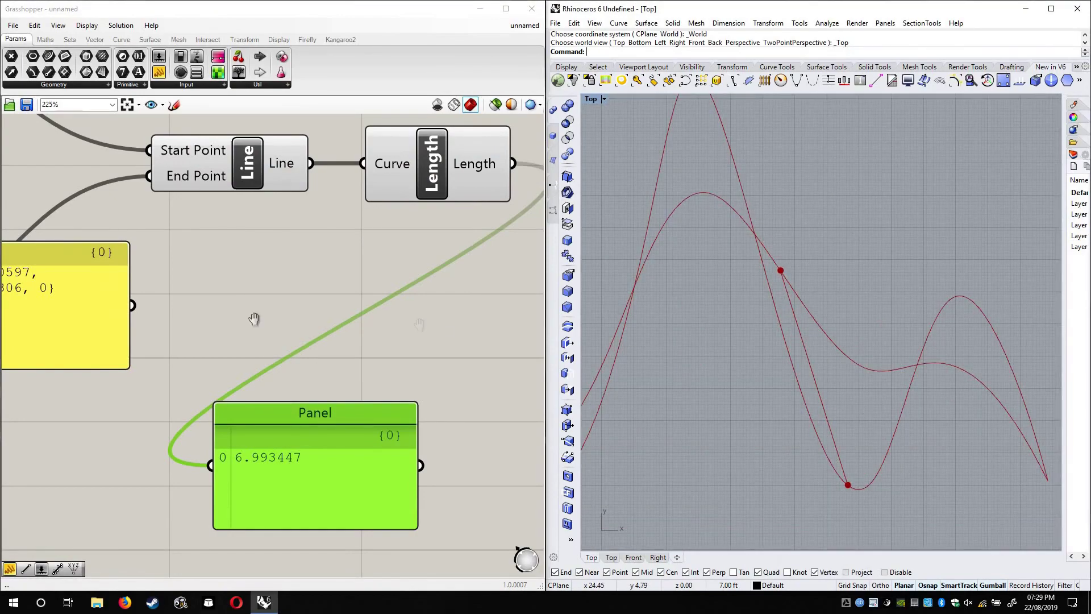
# Set the shared Parameter slider to 0.505
pyautogui.moveTo(254, 319); pyautogui.dragTo(424, 315, button='right')
pyautogui.scroll(-2, 187, 289)
pyautogui.moveTo(84, 260); pyautogui.dragTo(359, 360, button='right')
pyautogui.moveTo(168, 327); pyautogui.dragTo(263, 355, button='right')
pyautogui.scroll(4, 221, 335)
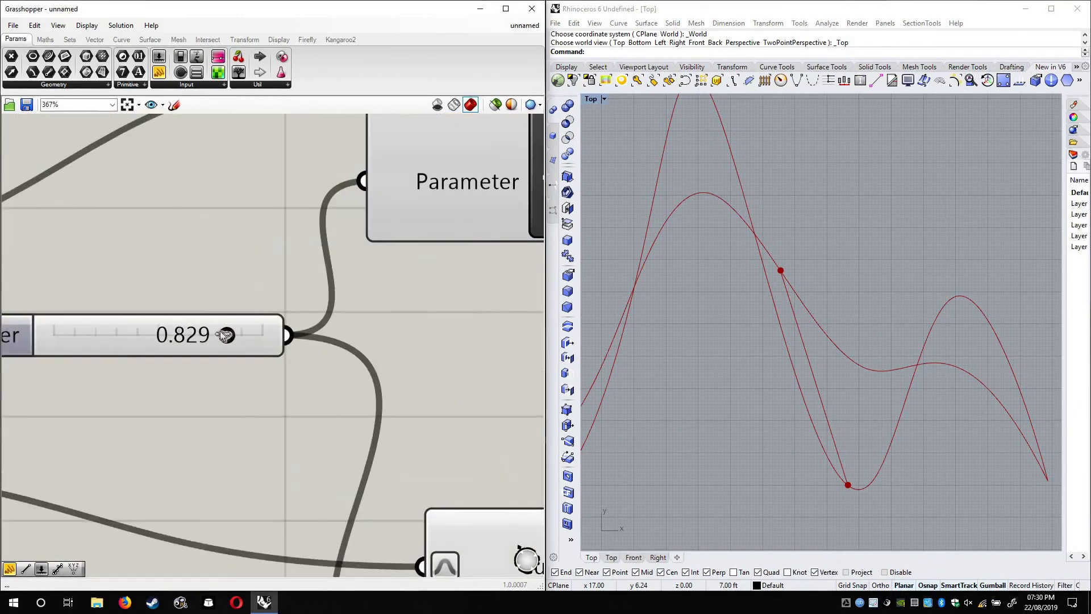
pyautogui.moveTo(212, 333); pyautogui.dragTo(159, 335)
pyautogui.click(114, 336)
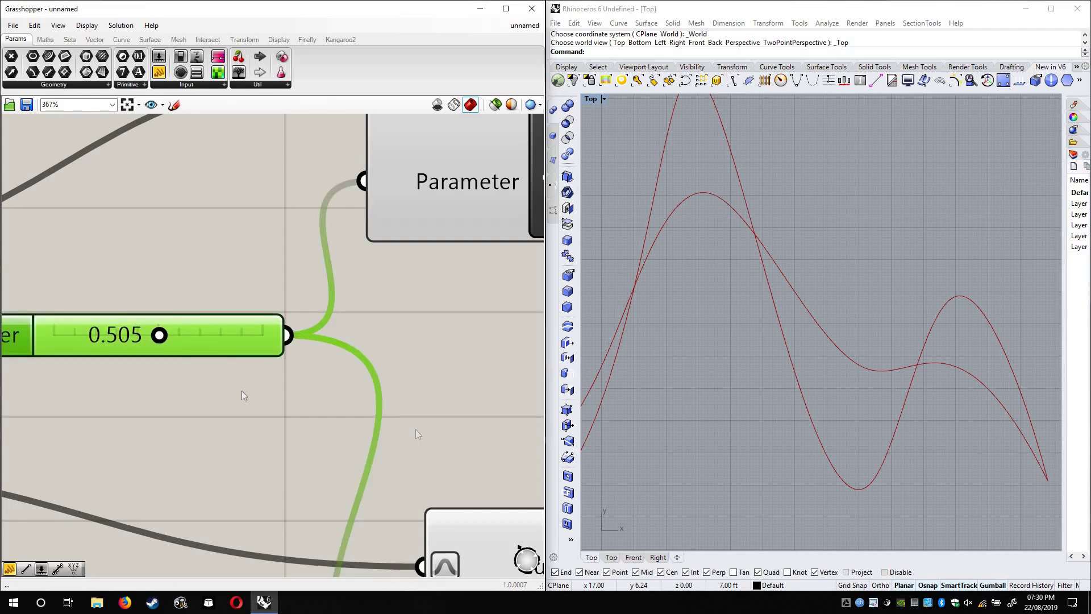
pyautogui.click(224, 282)
# Examine the length shown in the panel and the short connecting line where the two curves cross in Rhino
pyautogui.scroll(-7, 216, 246)
pyautogui.scroll(5, 322, 325)
pyautogui.scroll(-5, 322, 325)
pyautogui.scroll(8, 366, 390)
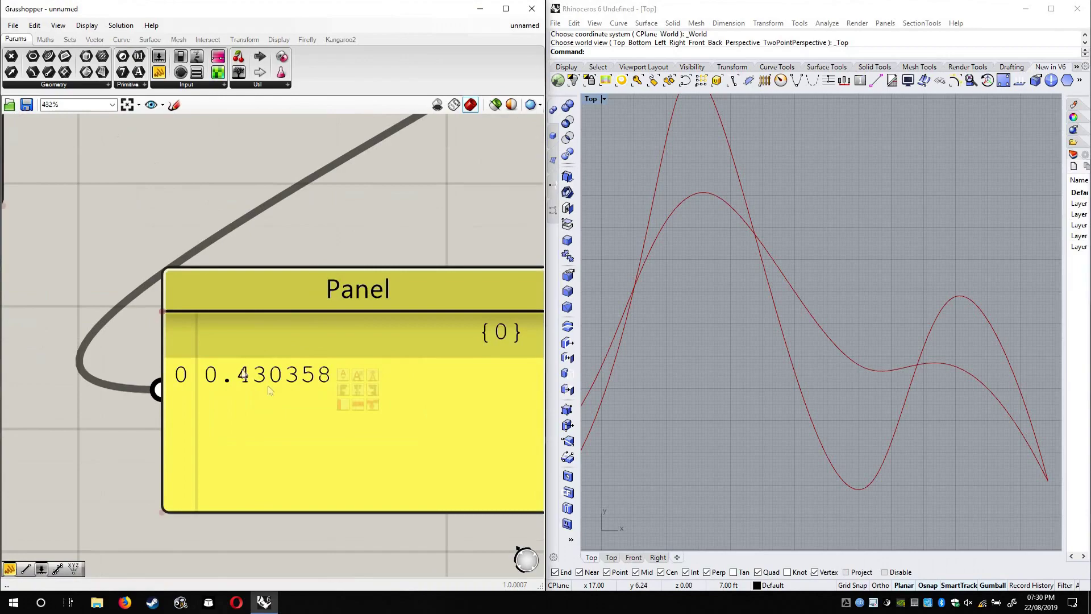
pyautogui.click(803, 315)
pyautogui.scroll(-2, 703, 345)
pyautogui.scroll(6, 749, 360)
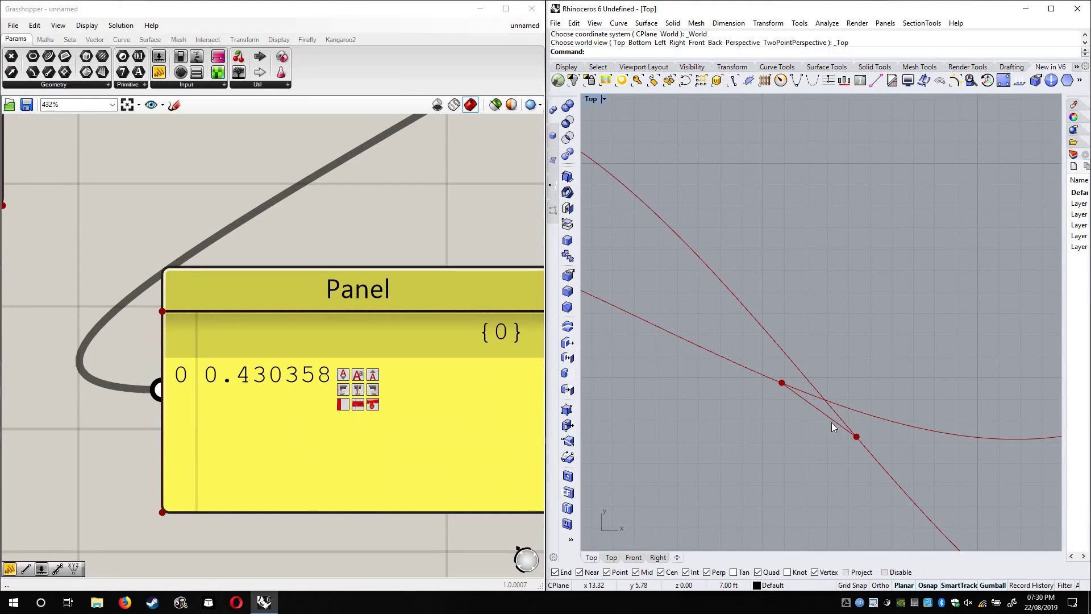
# Raise the shared Parameter slider and examine the distance between the two evaluated points in the length panel
pyautogui.scroll(-6, 820, 418)
pyautogui.scroll(-4, 792, 353)
pyautogui.click(206, 287)
pyautogui.scroll(-5, 206, 287)
pyautogui.moveTo(50, 274); pyautogui.dragTo(403, 383, button='right')
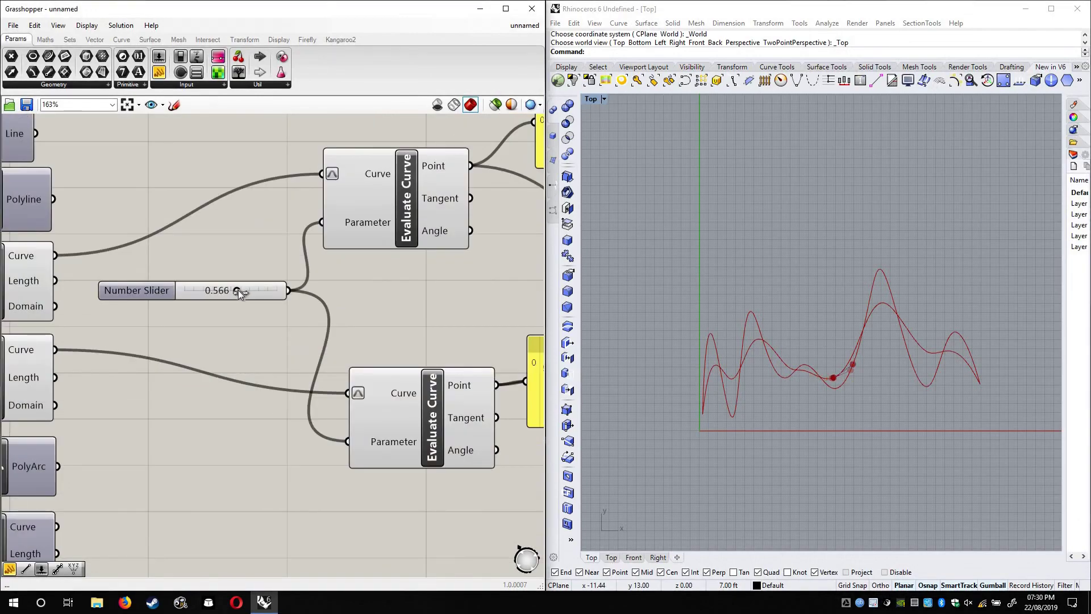
pyautogui.moveTo(244, 295)
pyautogui.mouseDown()
pyautogui.moveTo(261, 297)
pyautogui.moveTo(244, 305)
pyautogui.mouseUp()
pyautogui.moveTo(413, 322); pyautogui.dragTo(125, 259, button='right')
pyautogui.scroll(2, 399, 341)
pyautogui.moveTo(452, 442); pyautogui.dragTo(199, 345, button='right')
pyautogui.scroll(3, 201, 346)
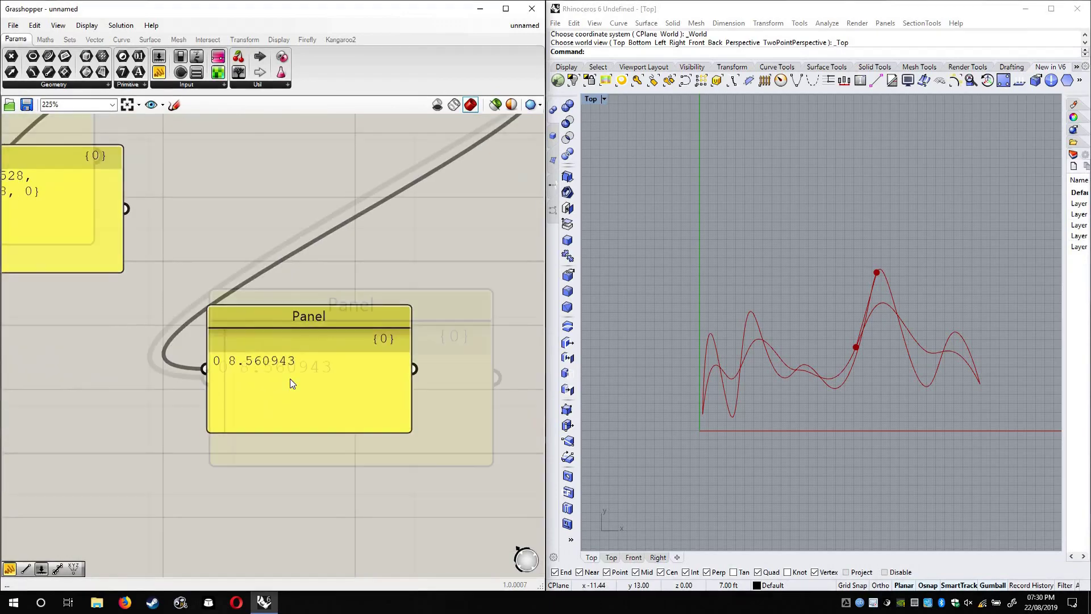
# Set the shared Parameter slider to 0.223, then to 1.000, and compare the evaluated points on both curves
pyautogui.scroll(-5, 290, 381)
pyautogui.moveTo(281, 330); pyautogui.dragTo(444, 347, button='right')
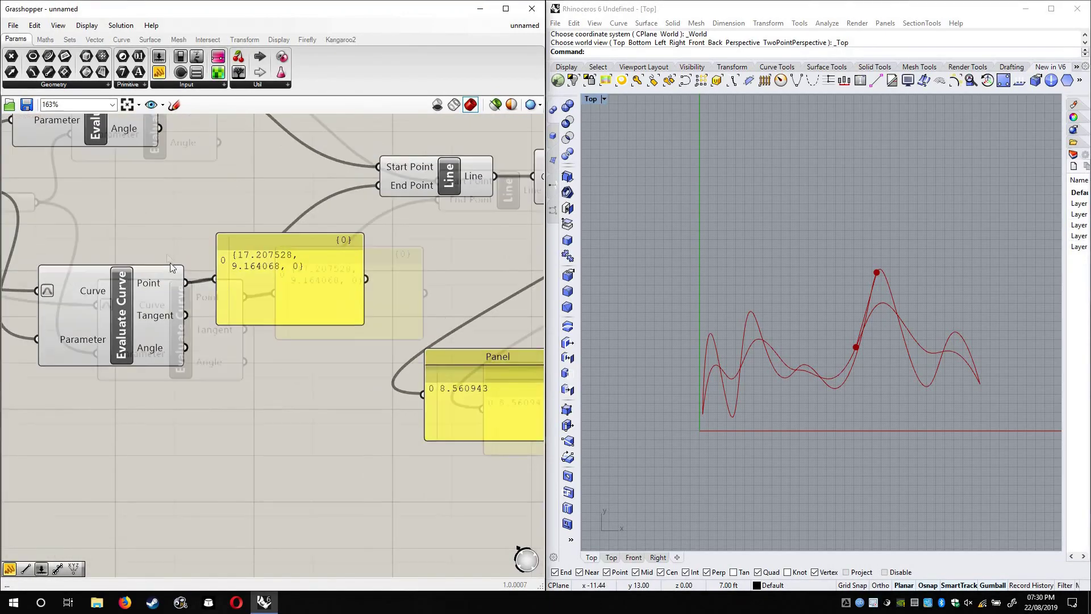
pyautogui.moveTo(169, 263); pyautogui.dragTo(400, 302, button='right')
pyautogui.click(159, 227)
pyautogui.moveTo(151, 228); pyautogui.dragTo(123, 228)
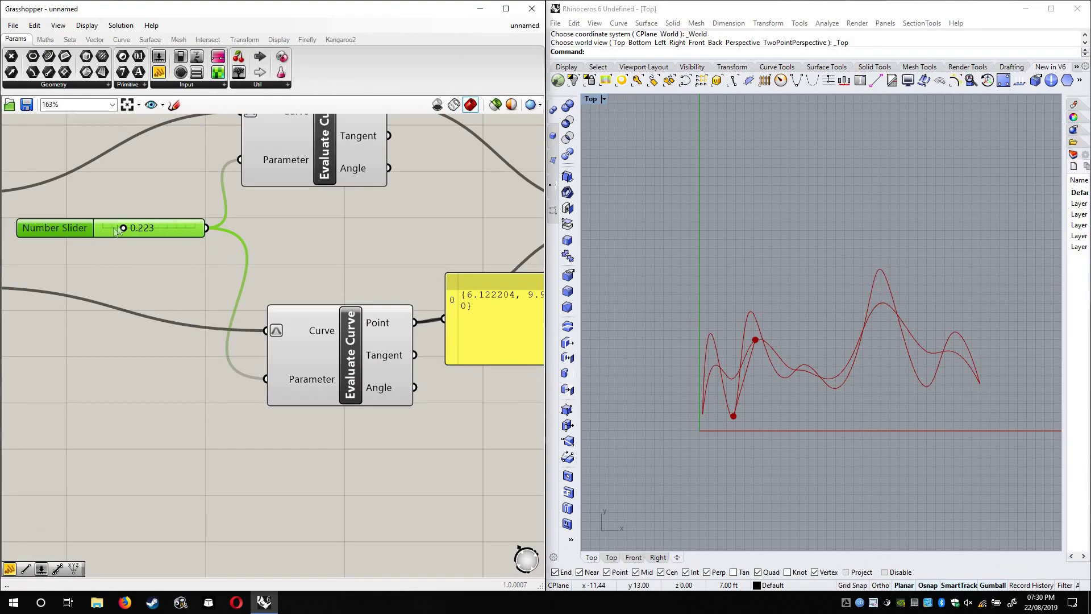
pyautogui.moveTo(131, 230); pyautogui.dragTo(200, 241)
pyautogui.moveTo(243, 270); pyautogui.dragTo(138, 340, button='right')
pyautogui.scroll(-1, 238, 355)
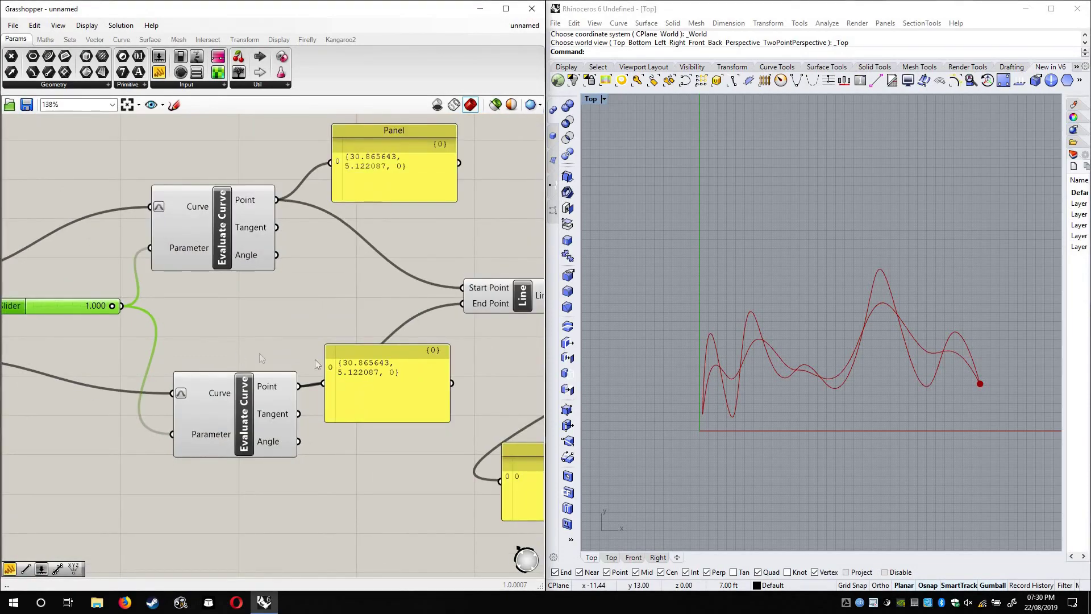
# Delete the coordinate panels, the Line and Length components and the length panel to the right of the Evaluate Curve components
pyautogui.scroll(-3, 240, 288)
pyautogui.moveTo(472, 419); pyautogui.dragTo(274, 139)
pyautogui.press('Delete')
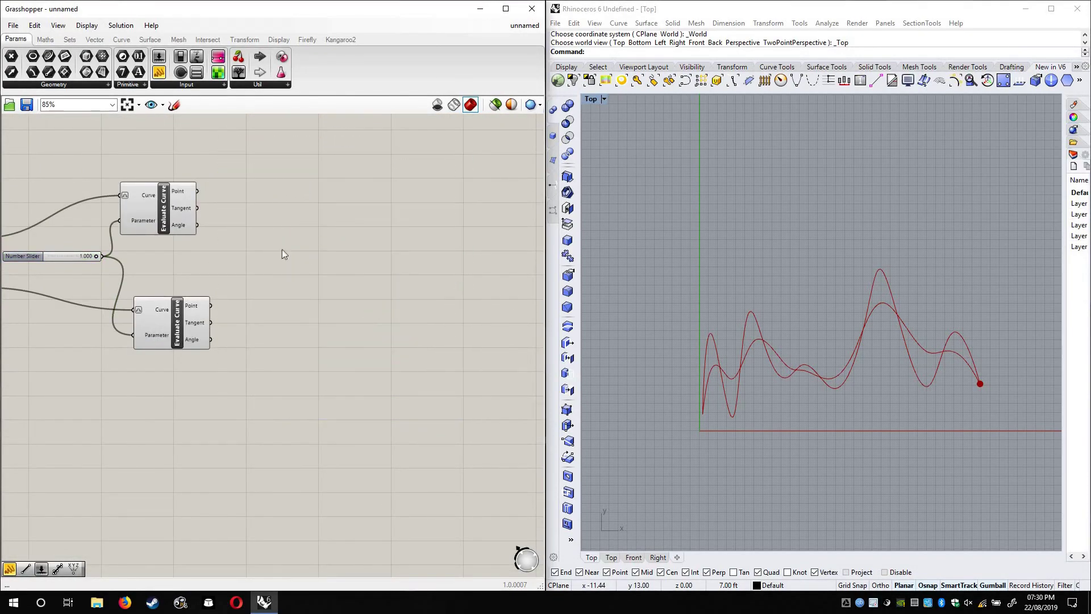
# Delete both Evaluate Curve components and the shared Parameter slider
pyautogui.moveTo(198, 273); pyautogui.dragTo(376, 306, button='right')
pyautogui.scroll(4, 376, 307)
pyautogui.click(377, 254)
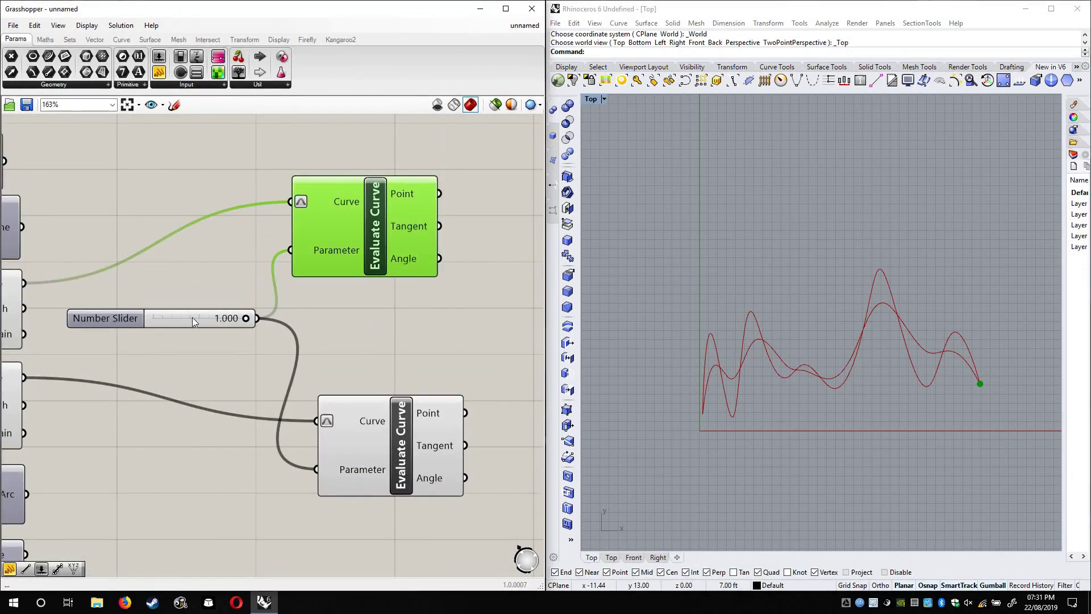
pyautogui.press('Delete')
pyautogui.click(118, 318)
pyautogui.press('Delete')
pyautogui.click(390, 425)
pyautogui.press('Delete')
pyautogui.moveTo(262, 321); pyautogui.dragTo(309, 316, button='right')
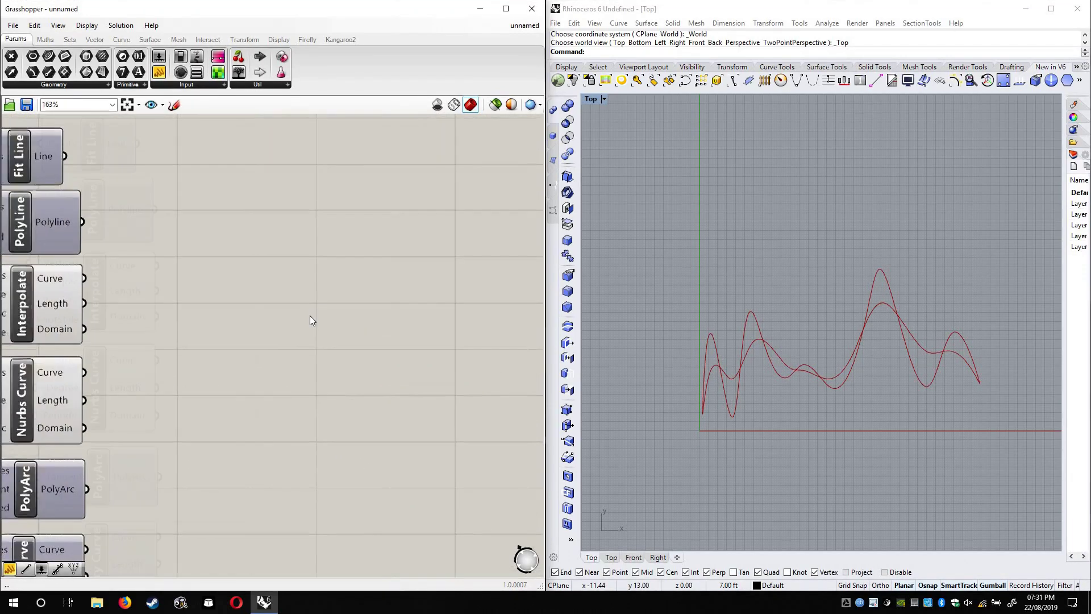
# Undo the last two deletions to restore the slider and the NURBS Evaluate Curve, and review the available curve analysis components
pyautogui.hotkey('ctrl', 'z')
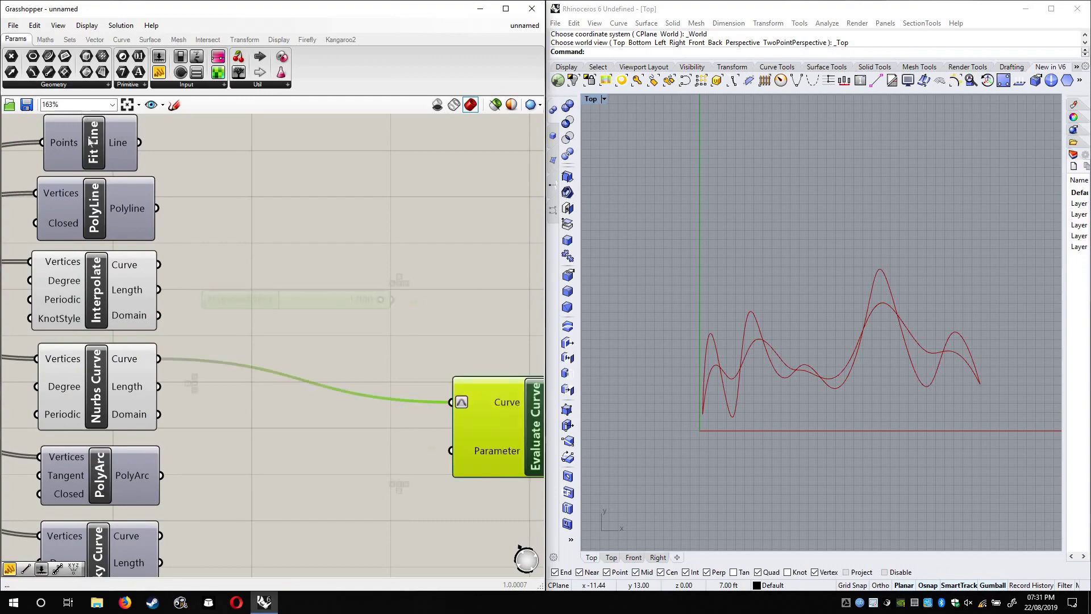
pyautogui.hotkey('ctrl', 'z')
pyautogui.click(121, 39)
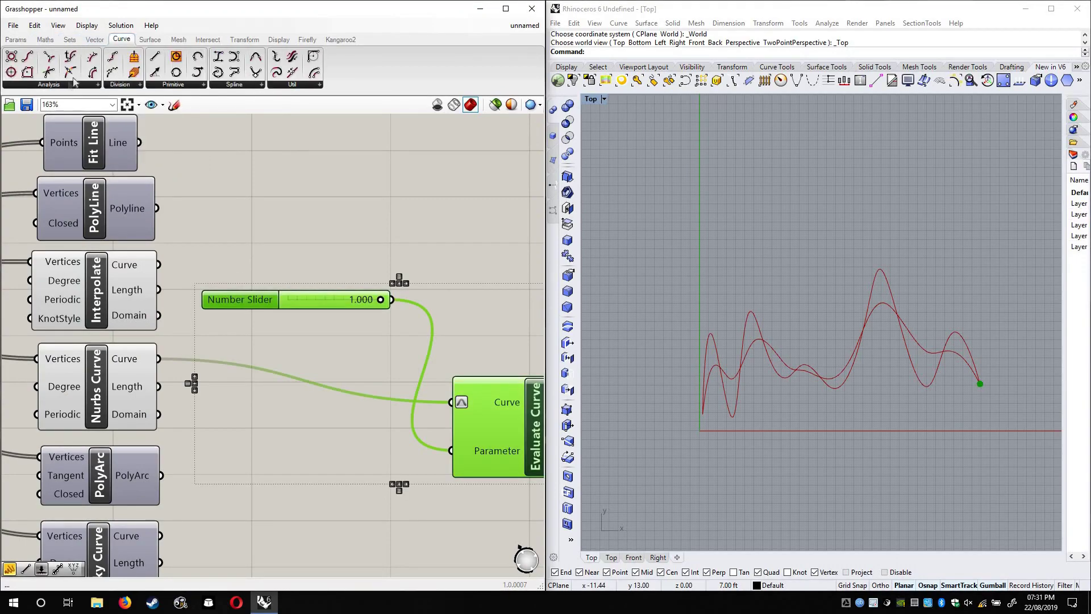
pyautogui.click(66, 85)
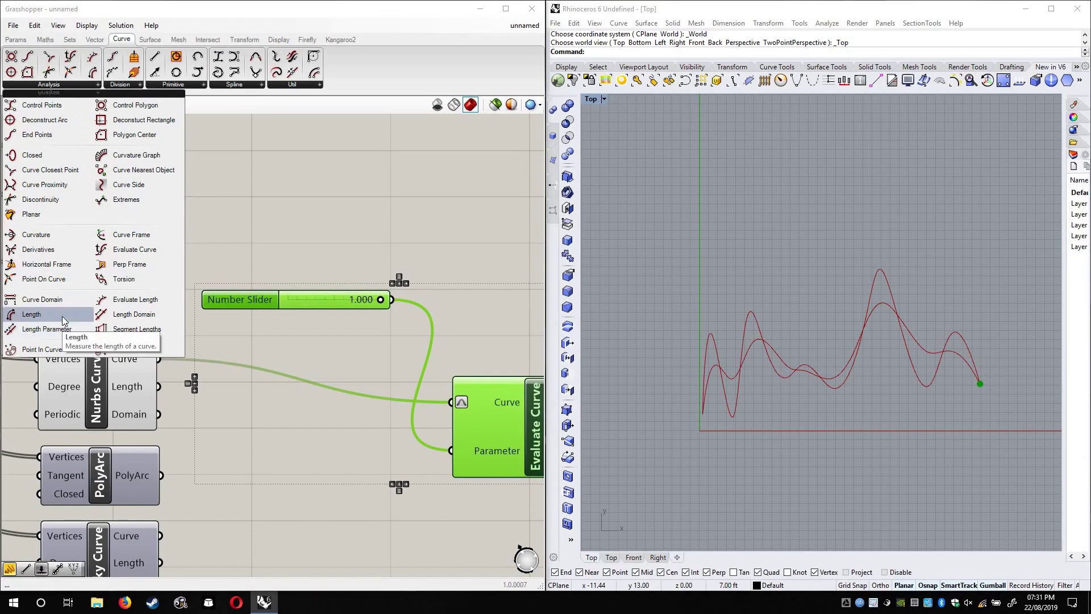
pyautogui.click(502, 224)
pyautogui.moveTo(458, 224); pyautogui.dragTo(399, 176, button='right')
pyautogui.scroll(-2, 442, 369)
pyautogui.click(442, 374)
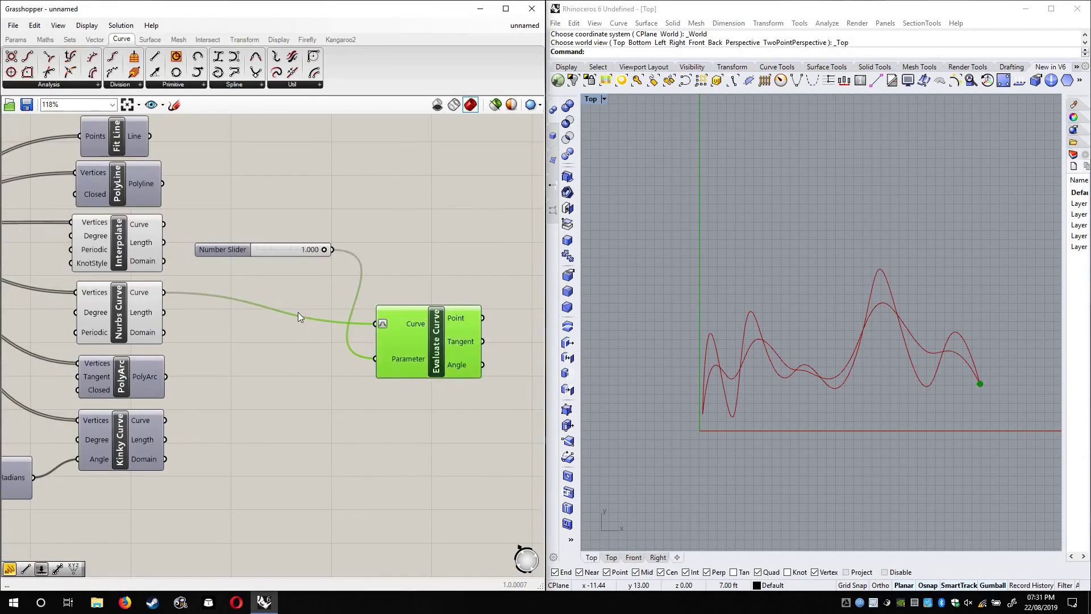
# Move the Evaluate Curve component up, place its slider just below and to its left, and set the slider to 0.000
pyautogui.scroll(2, 298, 314)
pyautogui.moveTo(464, 238); pyautogui.dragTo(448, 229, button='right')
pyautogui.moveTo(454, 361); pyautogui.dragTo(448, 230)
pyautogui.moveTo(365, 324); pyautogui.dragTo(369, 367, button='right')
pyautogui.moveTo(265, 259); pyautogui.dragTo(215, 327)
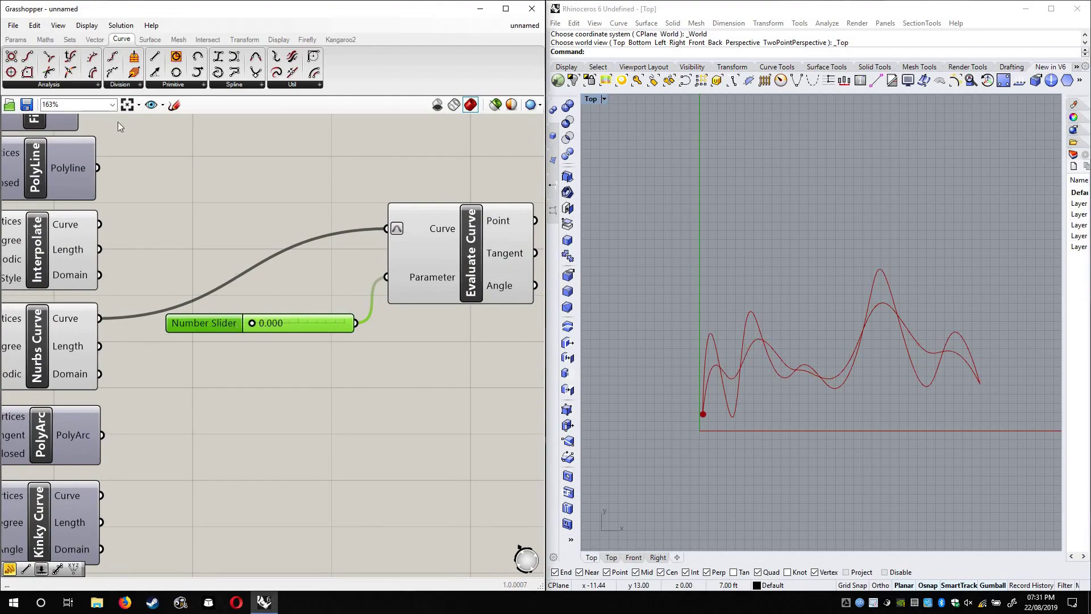
# Add a Point On Curve component above the Evaluate Curve component
pyautogui.click(78, 84)
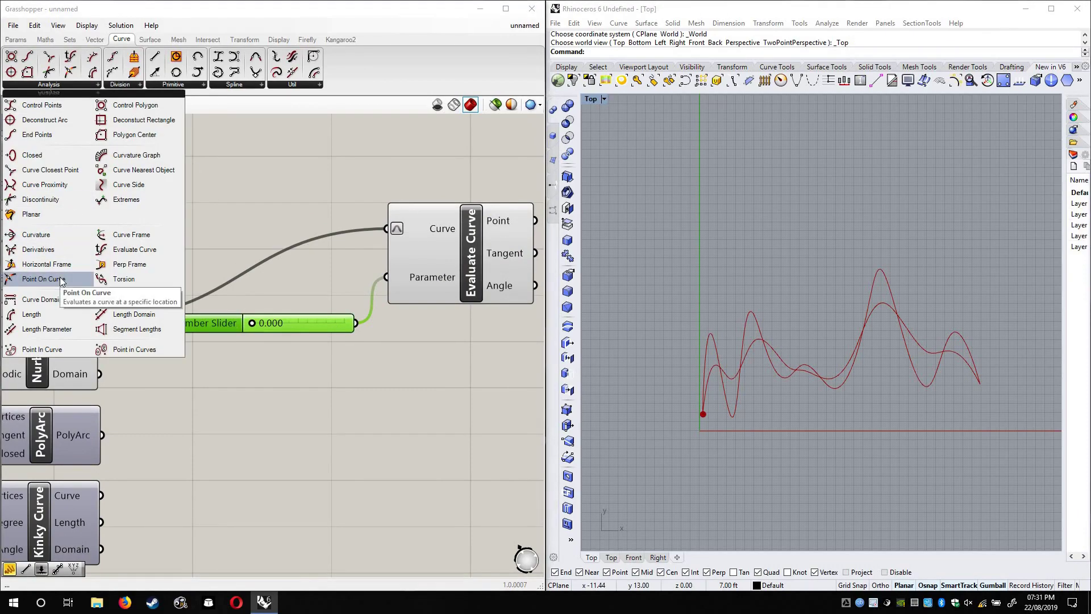
pyautogui.moveTo(63, 281); pyautogui.dragTo(312, 199)
pyautogui.moveTo(251, 292); pyautogui.dragTo(269, 390, button='right')
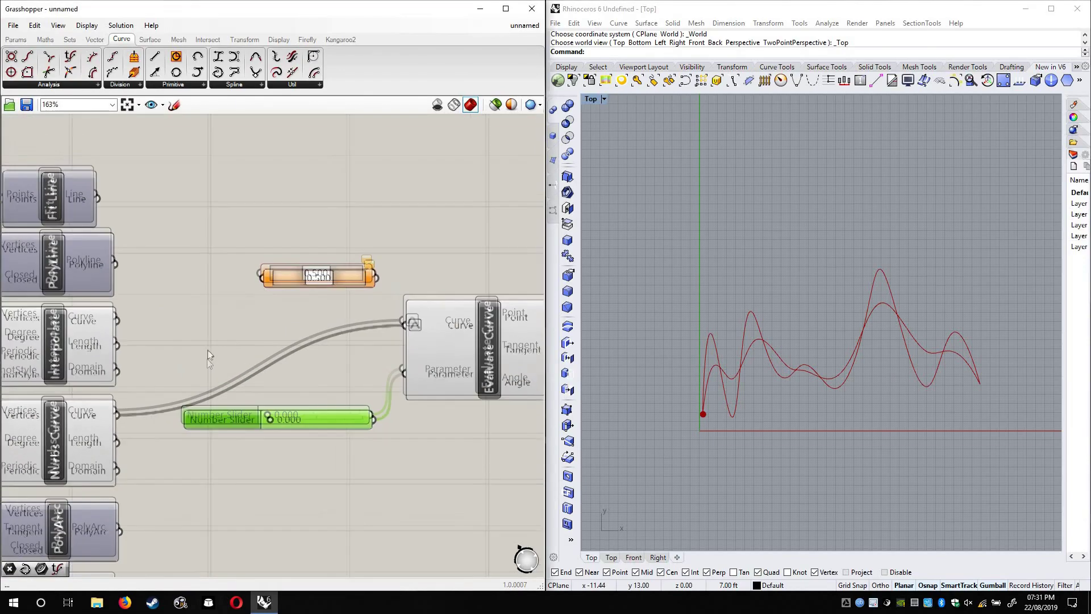
# Add a Curve parameter, feed it from the Nurbs Curve's Curve output, and wire it into Point On Curve
pyautogui.doubleClick(204, 304)
pyautogui.write('cu')
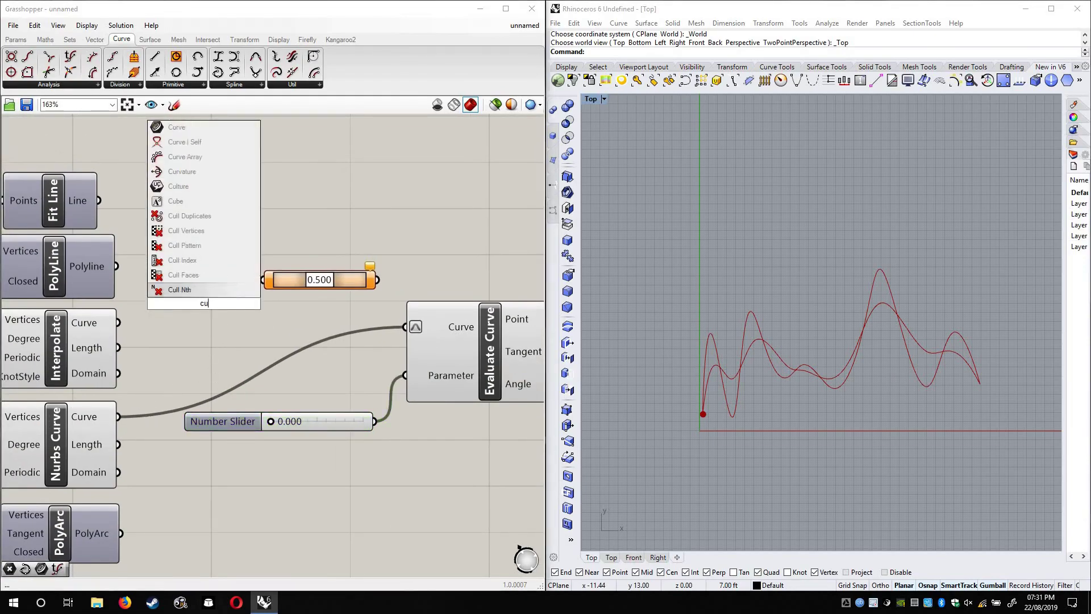
pyautogui.write('rve')
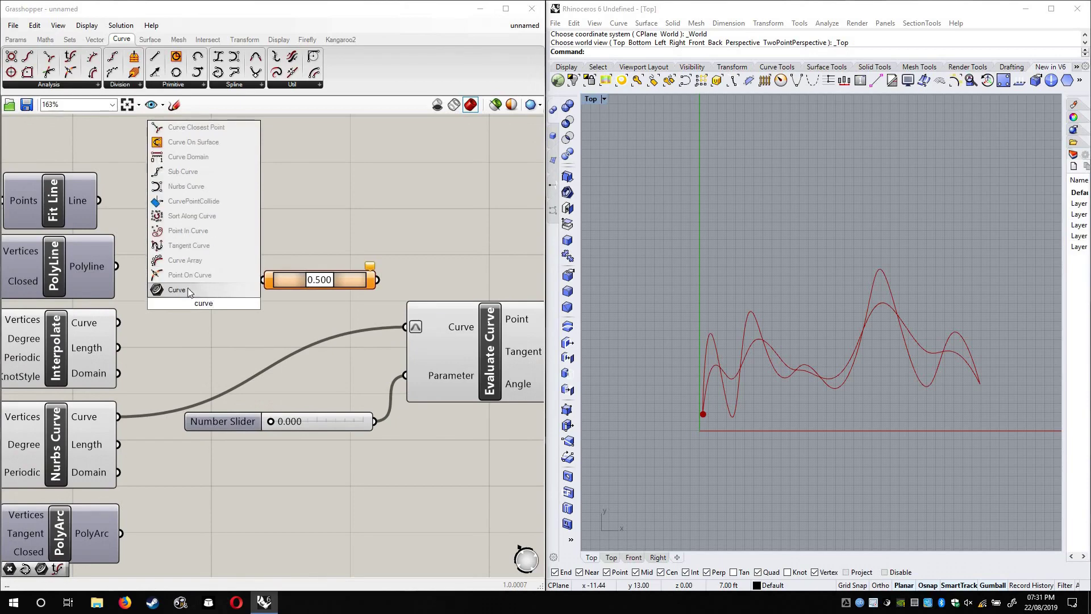
pyautogui.click(190, 291)
pyautogui.moveTo(180, 304); pyautogui.dragTo(118, 416)
pyautogui.moveTo(262, 279); pyautogui.dragTo(229, 304)
# Set Point On Curve to 1.000 and turn on Reparameterize for the Curve parameter
pyautogui.moveTo(315, 282); pyautogui.dragTo(366, 291)
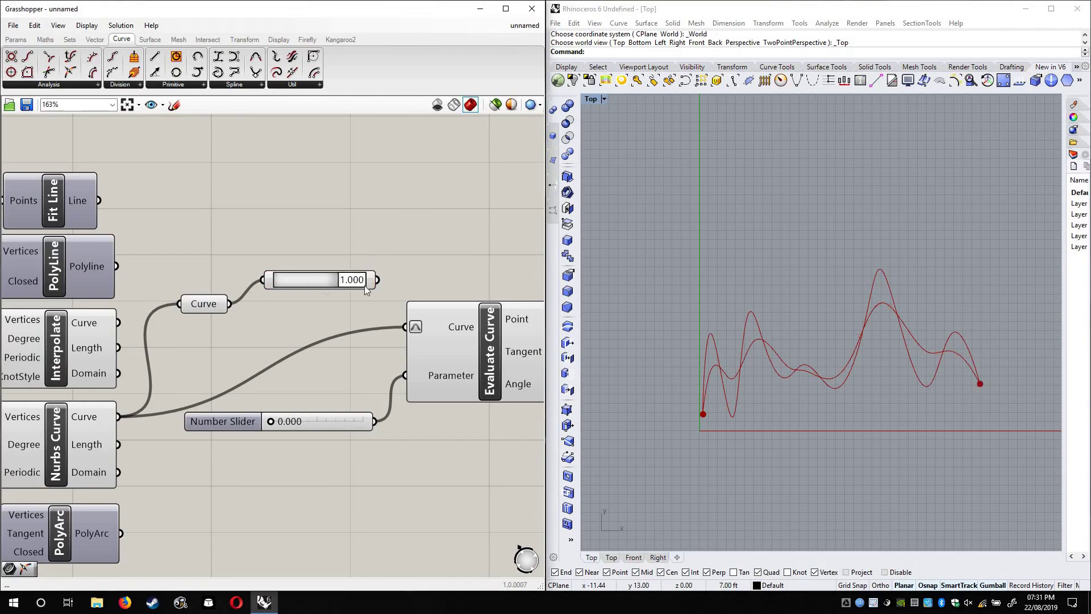
pyautogui.rightClick(207, 303)
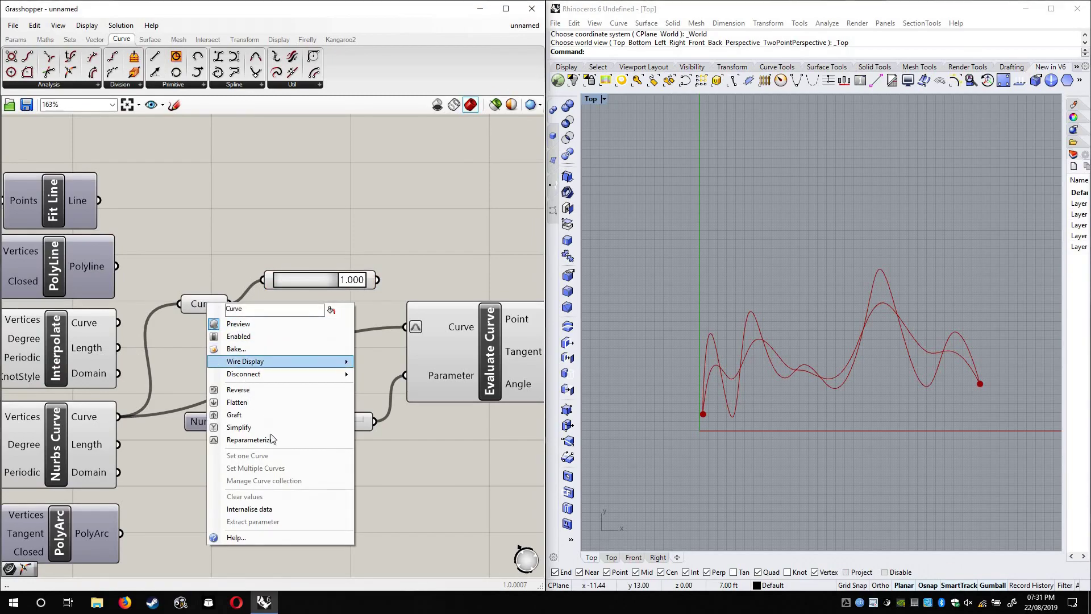
pyautogui.click(250, 440)
# Widen the Point On Curve component and set its position to 0.229
pyautogui.moveTo(342, 282); pyautogui.dragTo(390, 278)
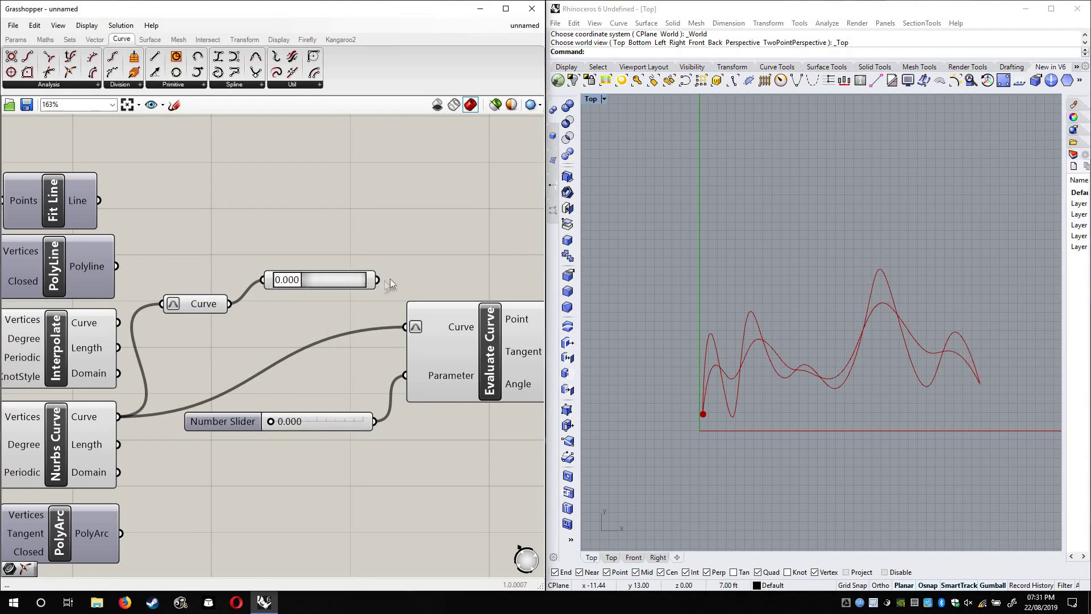
pyautogui.moveTo(473, 274); pyautogui.dragTo(291, 279)
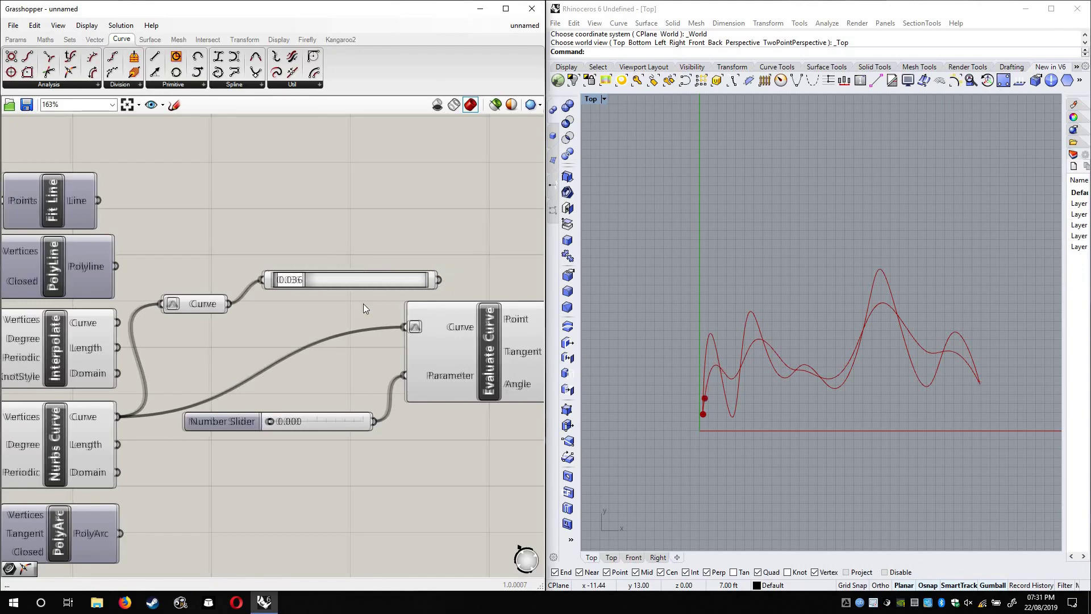
pyautogui.moveTo(363, 303); pyautogui.dragTo(247, 263, button='right')
pyautogui.moveTo(182, 240); pyautogui.dragTo(206, 240)
# Turn off Reparameterize on the Curve parameter, then remove it so Nurbs Curve feeds Point On Curve directly
pyautogui.moveTo(60, 264); pyautogui.dragTo(262, 275, button='right')
pyautogui.scroll(3, 263, 275)
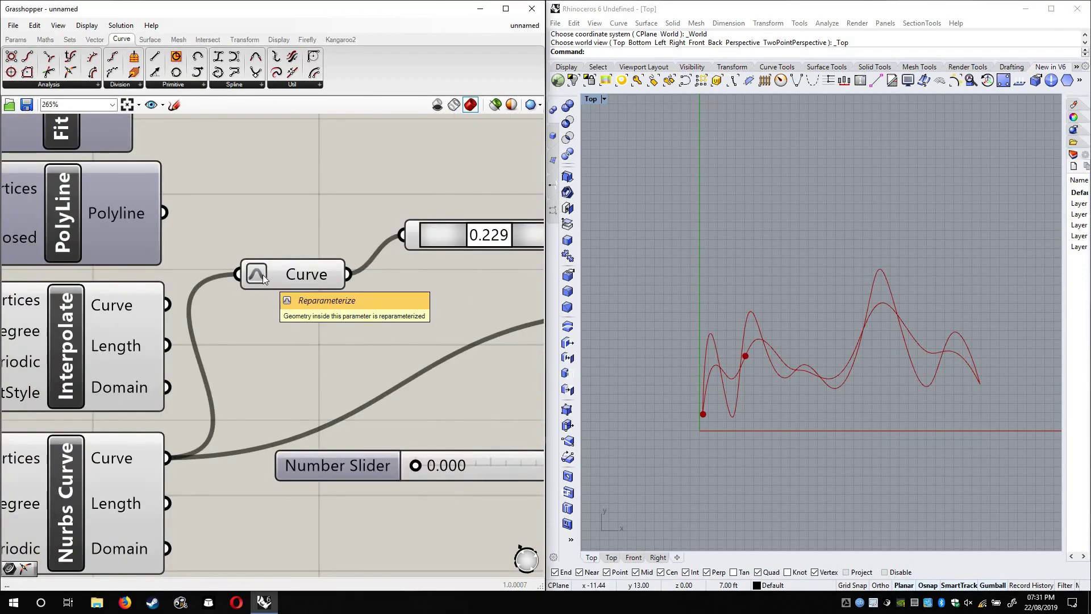
pyautogui.rightClick(263, 276)
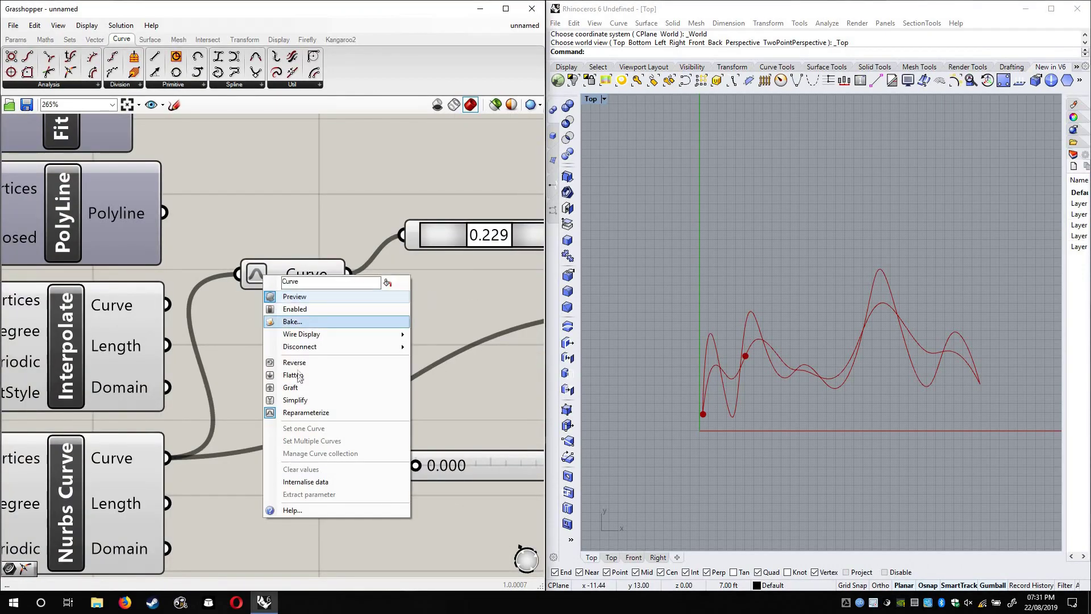
pyautogui.click(309, 411)
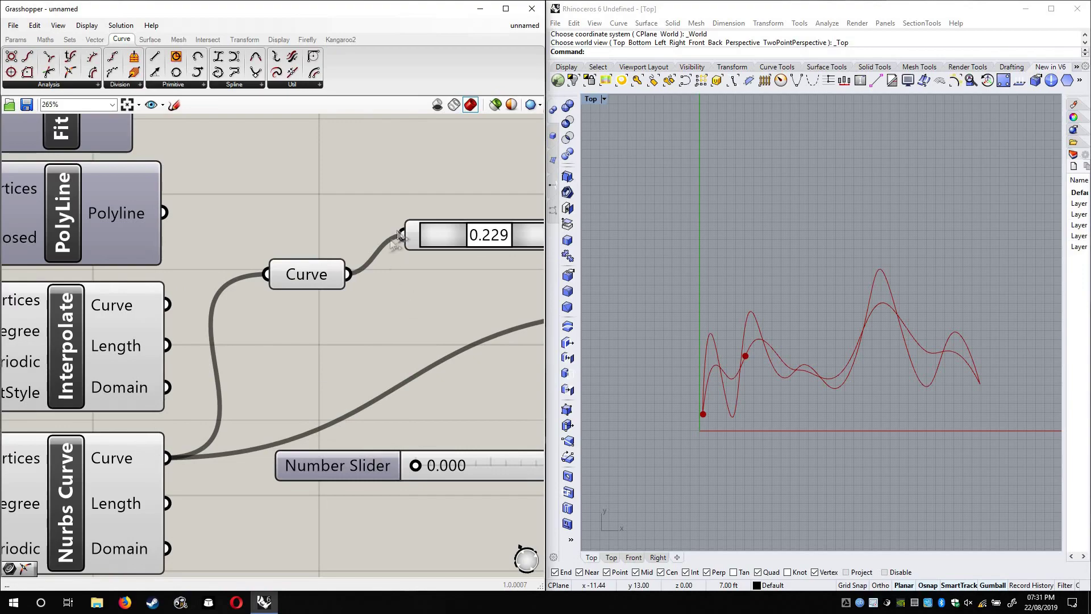
pyautogui.click(301, 274)
pyautogui.press('Delete')
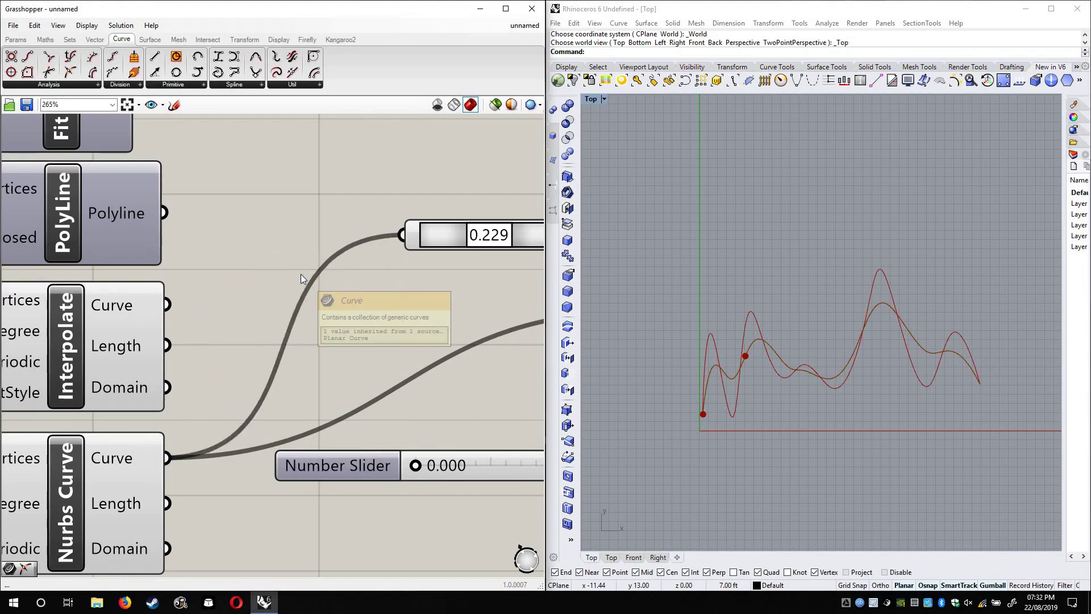
# Set Point On Curve to 0.975 and check its description in the list of curve analysis components
pyautogui.moveTo(487, 243); pyautogui.dragTo(317, 230, button='right')
pyautogui.moveTo(253, 230); pyautogui.dragTo(500, 228)
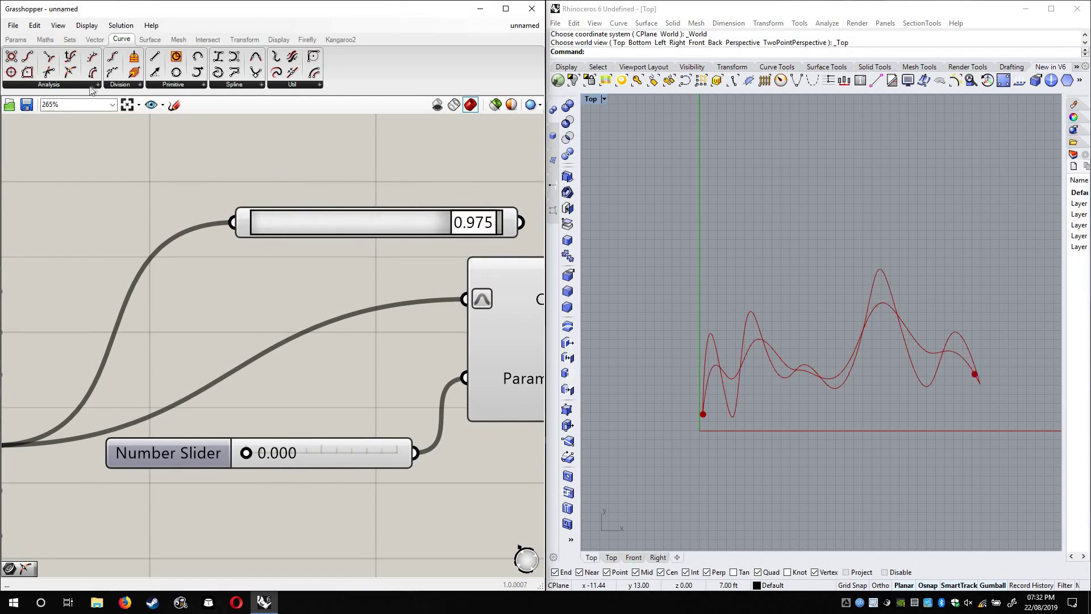
pyautogui.click(48, 84)
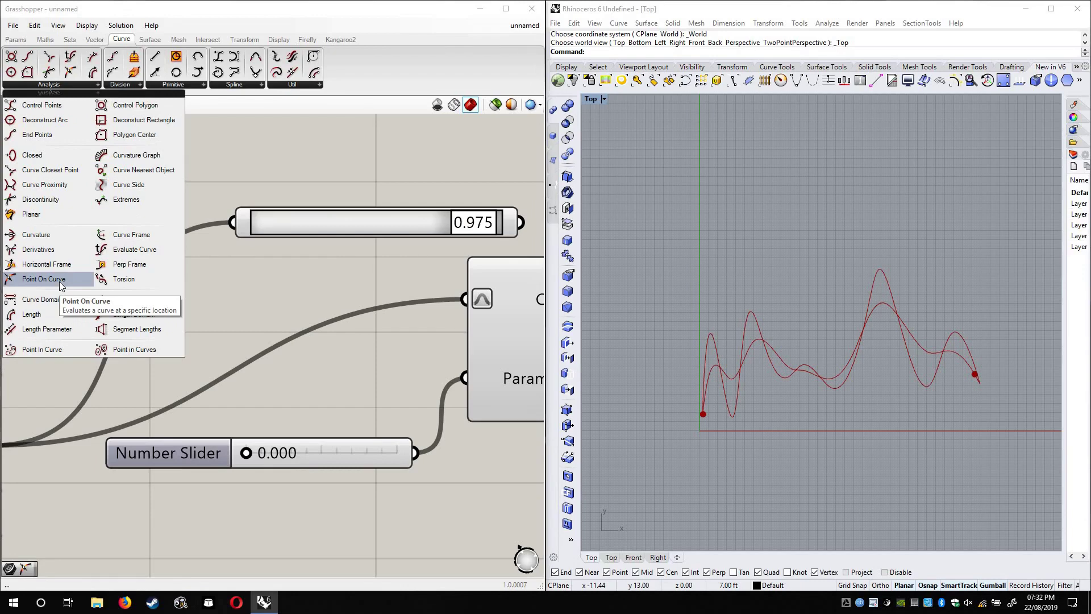
pyautogui.moveTo(380, 171); pyautogui.dragTo(88, 146, button='right')
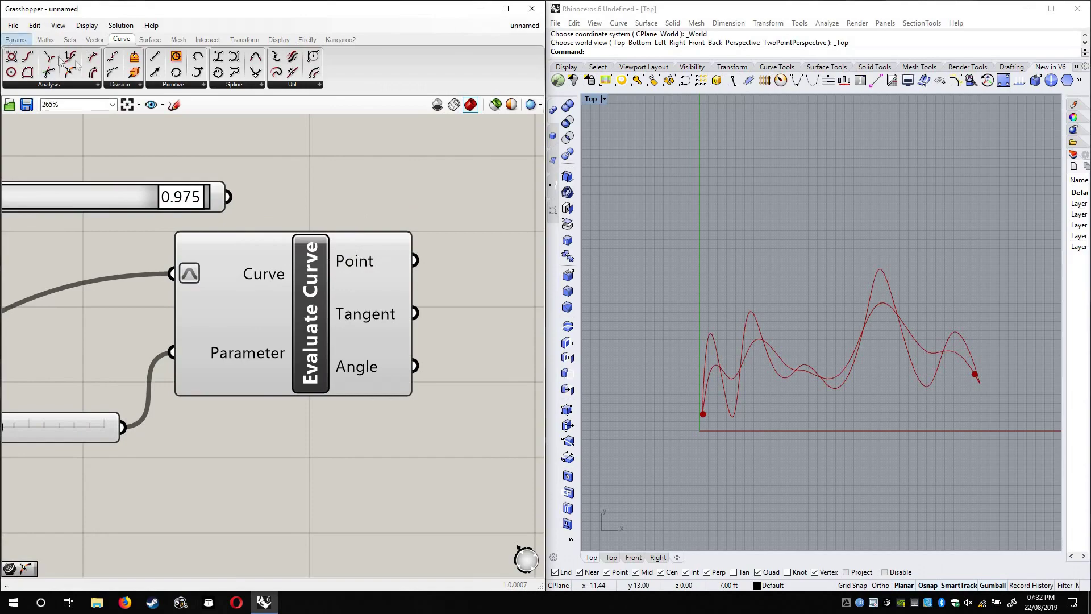
# Add a Panel beside Point On Curve and connect the Point On Curve output to it
pyautogui.click(15, 39)
pyautogui.click(158, 72)
pyautogui.click(331, 154)
pyautogui.scroll(-4, 265, 402)
pyautogui.moveTo(278, 267); pyautogui.dragTo(372, 256)
# Shift the Evaluate Curve component and its slider slightly down, and inspect the component's Tangent output
pyautogui.click(310, 402)
pyautogui.moveTo(309, 398); pyautogui.dragTo(327, 418)
pyautogui.moveTo(178, 421); pyautogui.dragTo(201, 429)
pyautogui.scroll(4, 358, 364)
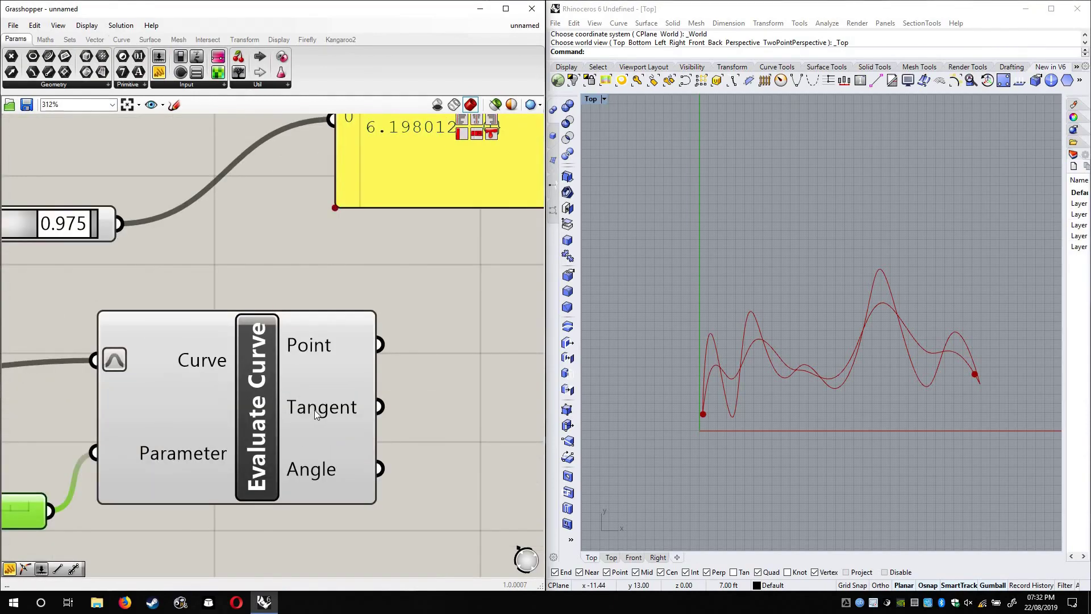
pyautogui.moveTo(315, 410)
pyautogui.scroll(-2, 378, 407)
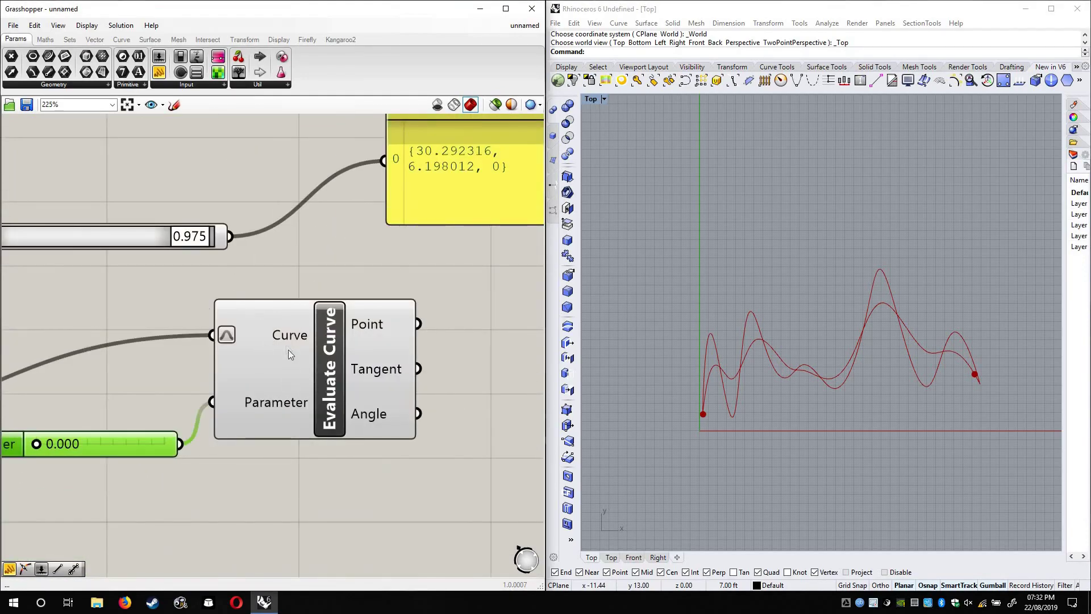
# Set Point On Curve to 0.133 and examine the extra outputs of Evaluate Curve
pyautogui.moveTo(50, 230); pyautogui.dragTo(142, 330, button='right')
pyautogui.moveTo(229, 329); pyautogui.dragTo(94, 332)
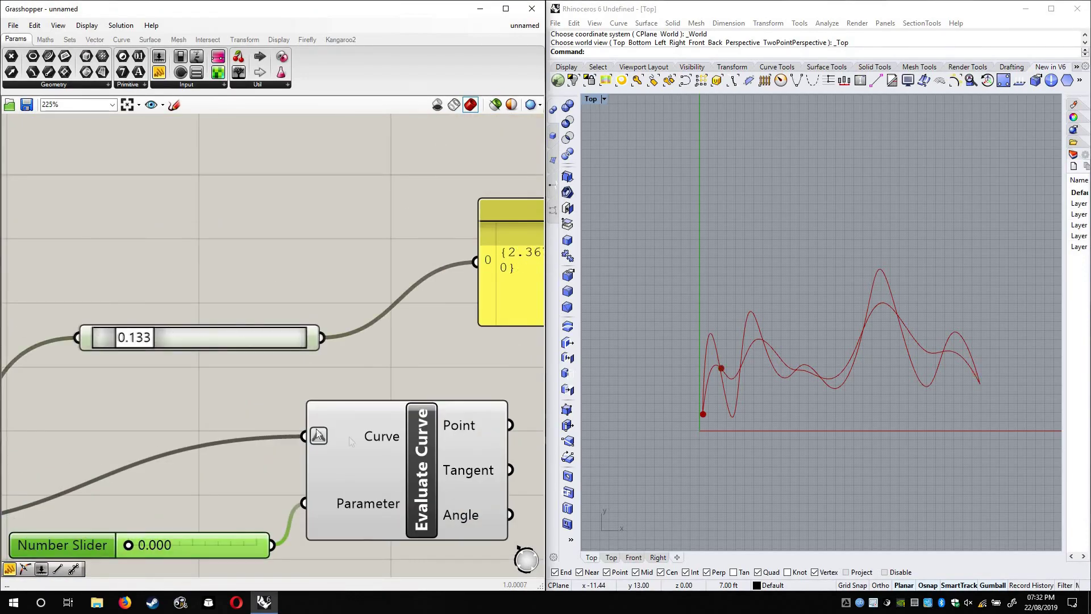
pyautogui.scroll(3, 219, 356)
pyautogui.moveTo(219, 356)
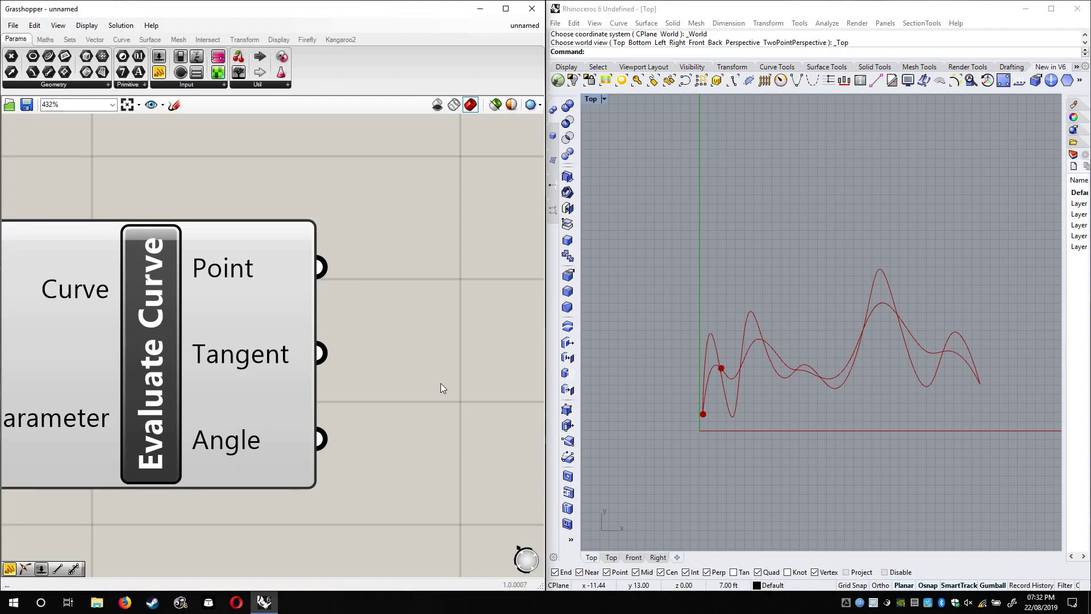
pyautogui.scroll(-5, 361, 386)
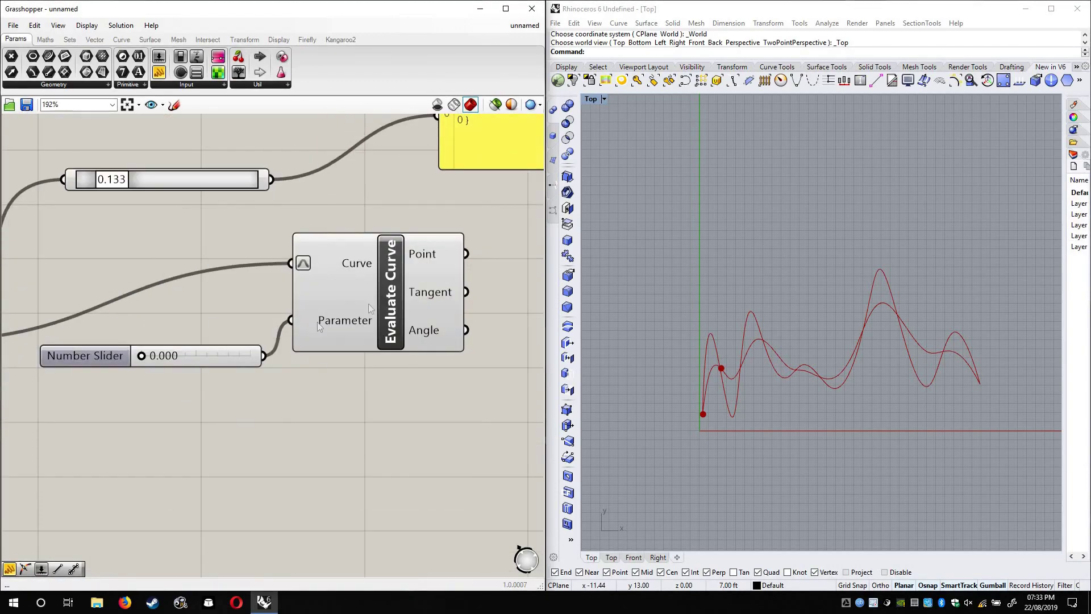
# Add a two-point Line component and connect Evaluate Curve's Point to Start Point and Tangent to End Point
pyautogui.moveTo(489, 300); pyautogui.dragTo(318, 307, button='right')
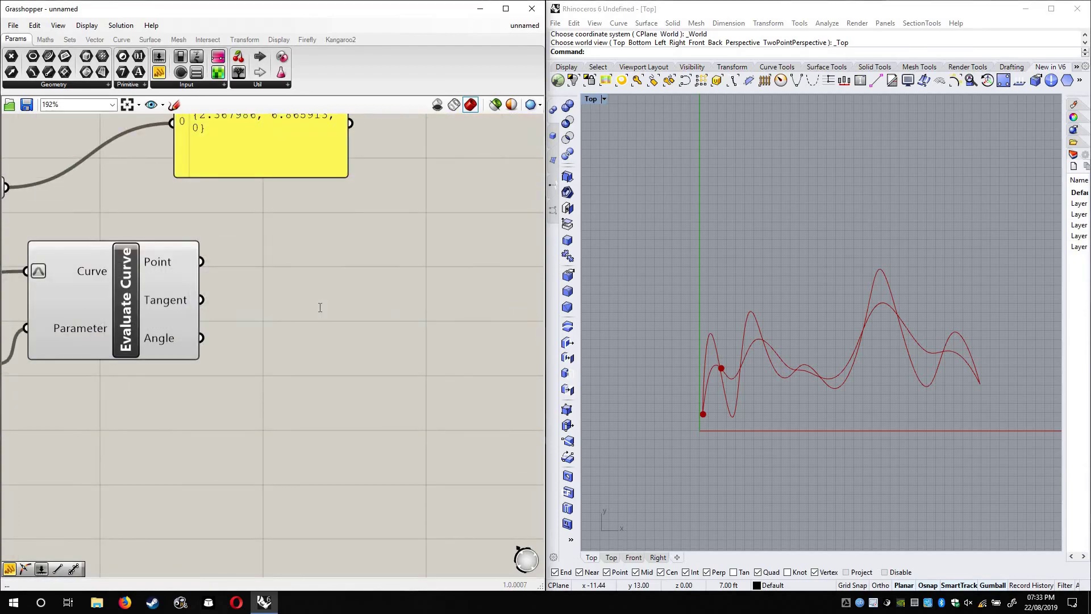
pyautogui.doubleClick(320, 307)
pyautogui.write('line')
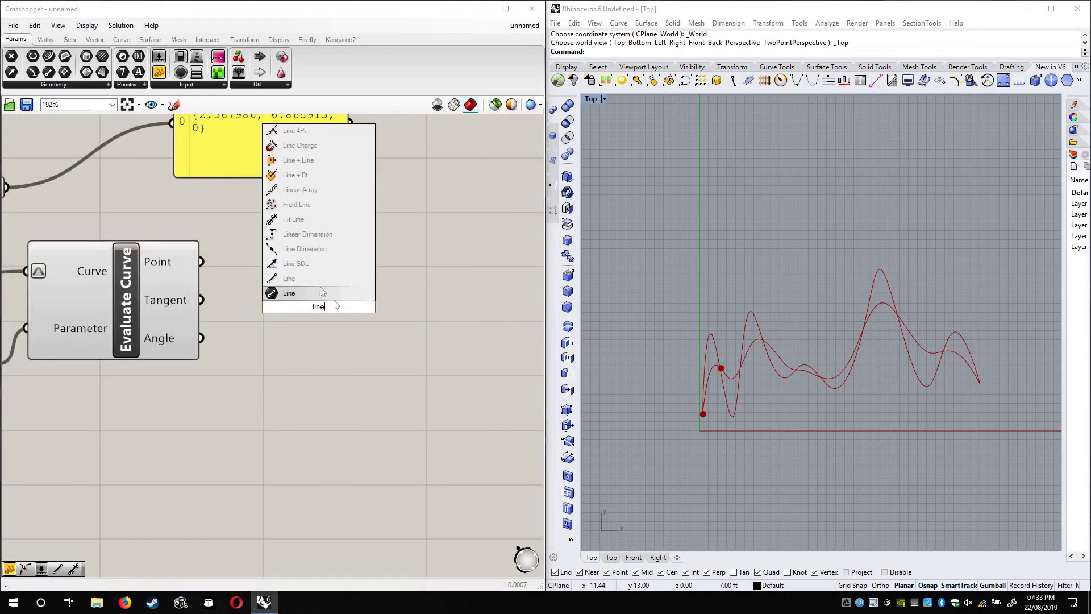
pyautogui.click(292, 291)
pyautogui.moveTo(333, 301); pyautogui.dragTo(361, 296)
pyautogui.moveTo(200, 261); pyautogui.dragTo(267, 277)
pyautogui.moveTo(202, 300); pyautogui.dragTo(278, 312)
# Examine the line drawn from the evaluated point at the start of the NURBS curve in Rhino
pyautogui.scroll(5, 707, 445)
pyautogui.moveTo(340, 358); pyautogui.dragTo(401, 346, button='right')
pyautogui.scroll(-2, 400, 342)
pyautogui.moveTo(45, 310); pyautogui.dragTo(186, 306, button='right')
pyautogui.moveTo(96, 331); pyautogui.dragTo(34, 334, button='right')
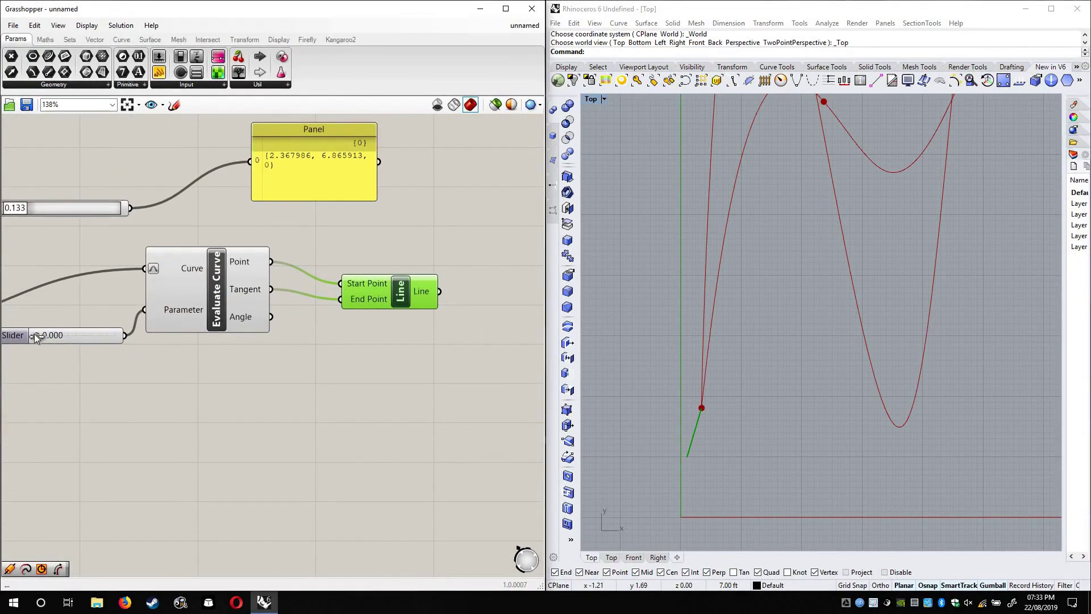
# Set the Number Slider driving Evaluate Curve's Parameter input to 1.000 and observe the resulting line in the Top viewport
pyautogui.moveTo(41, 336); pyautogui.dragTo(51, 335)
pyautogui.moveTo(695, 350); pyautogui.dragTo(657, 345, button='right')
pyautogui.scroll(-6, 658, 345)
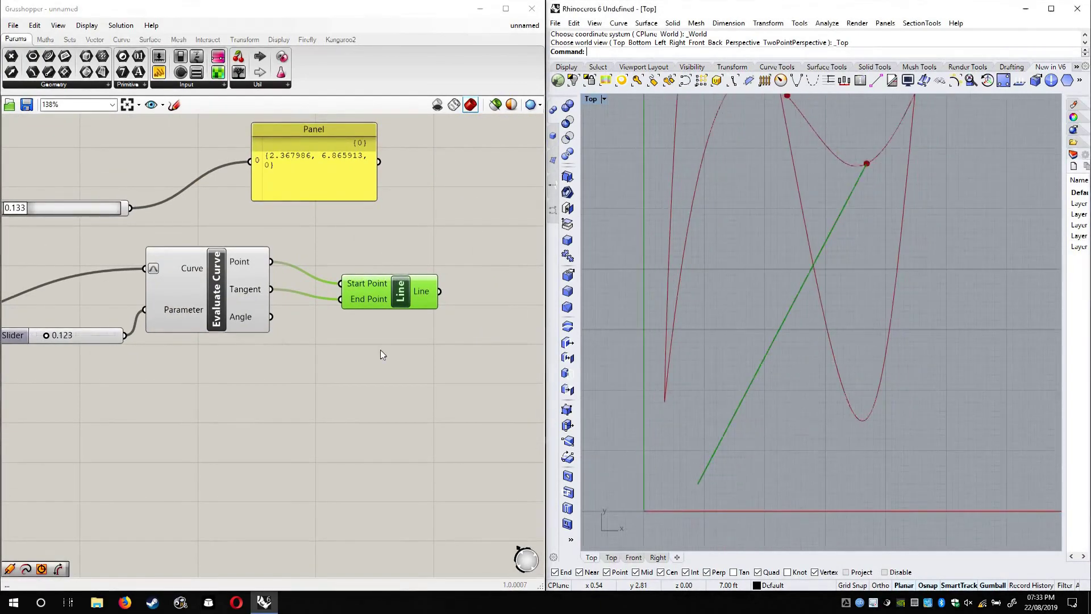
pyautogui.moveTo(51, 336); pyautogui.dragTo(182, 344)
pyautogui.scroll(-10, 878, 411)
pyautogui.moveTo(878, 411); pyautogui.dragTo(743, 378, button='right')
pyautogui.scroll(-2, 747, 380)
# Delete the Line component connected to Evaluate Curve's Point and Tangent outputs
pyautogui.click(352, 369)
pyautogui.click(362, 287)
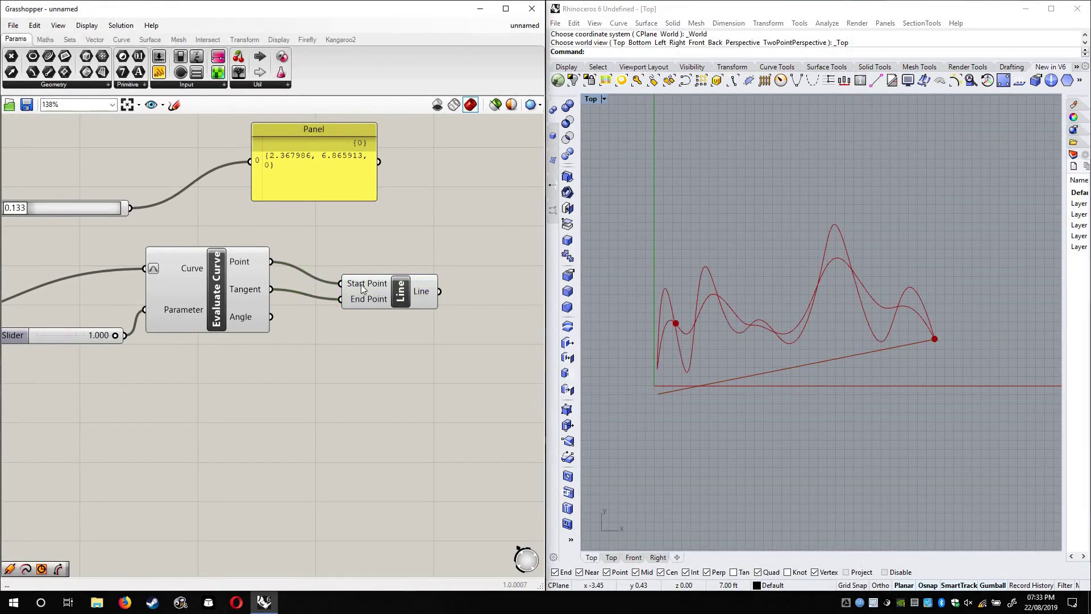
pyautogui.click(415, 291)
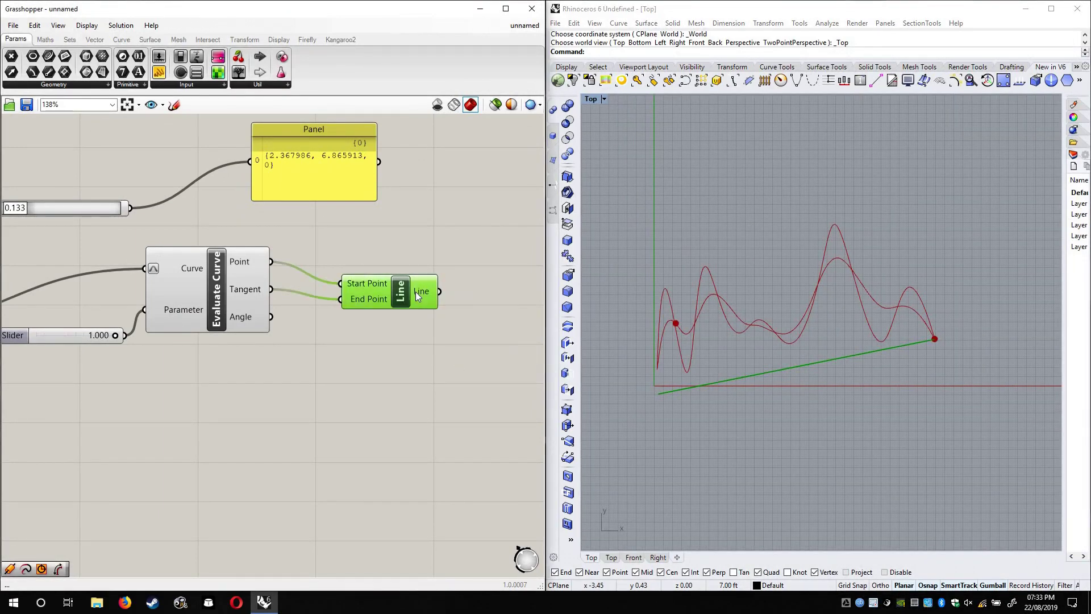
pyautogui.press('Delete')
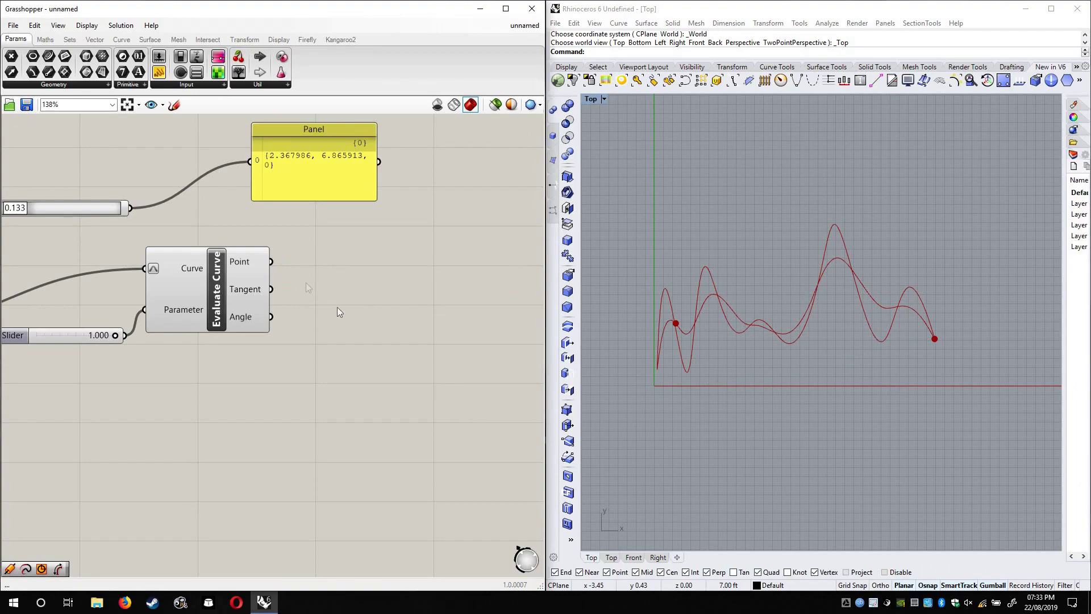
# Place a Vector Length component beside Evaluate Curve and feed it the Tangent output to check the vector's length
pyautogui.scroll(5, 341, 307)
pyautogui.click(164, 276)
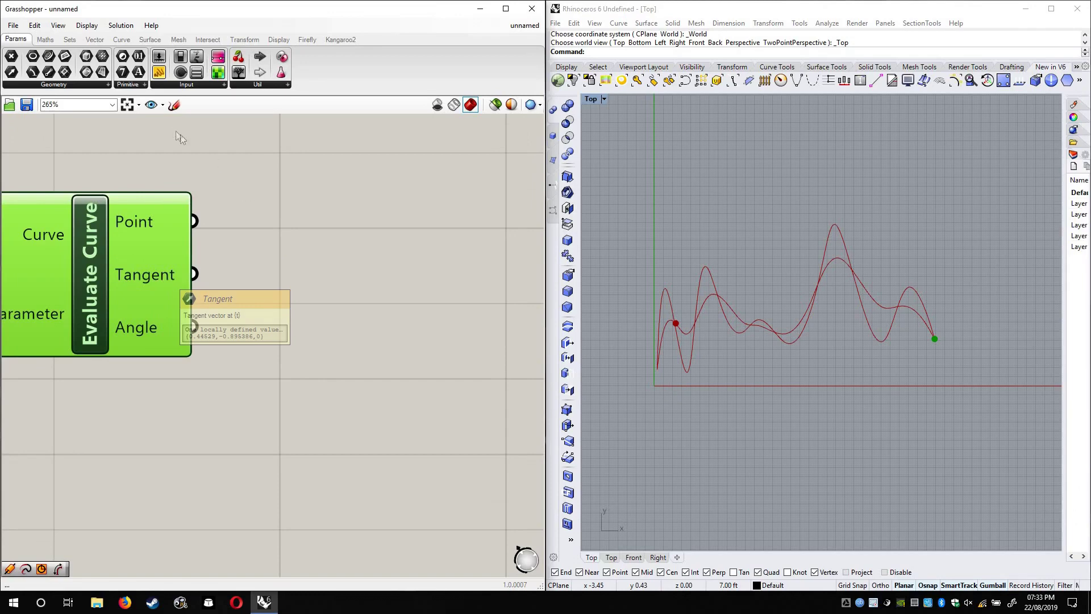
pyautogui.click(94, 41)
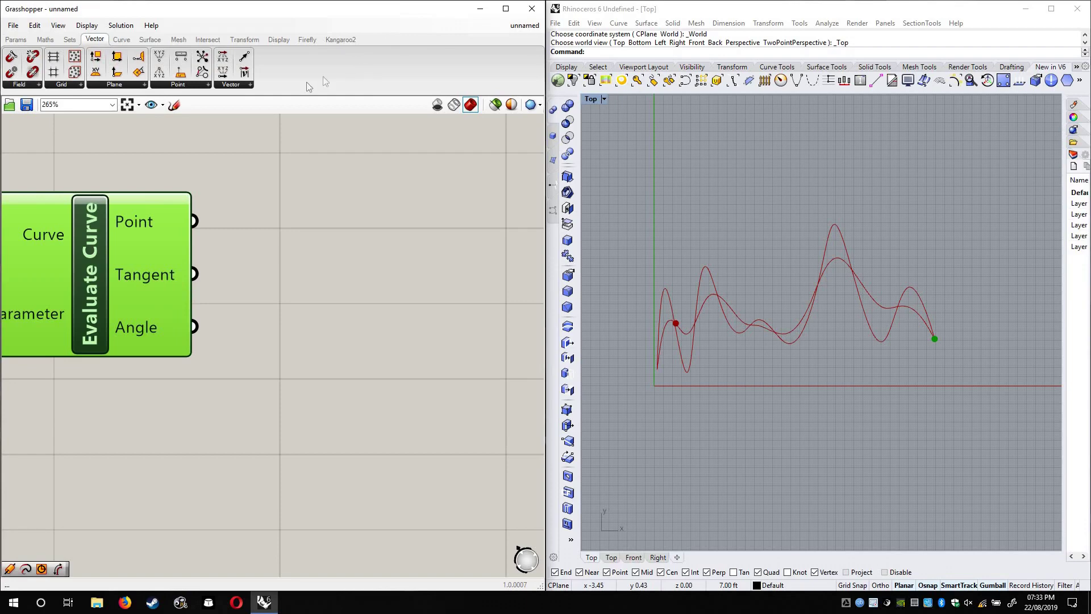
pyautogui.click(237, 84)
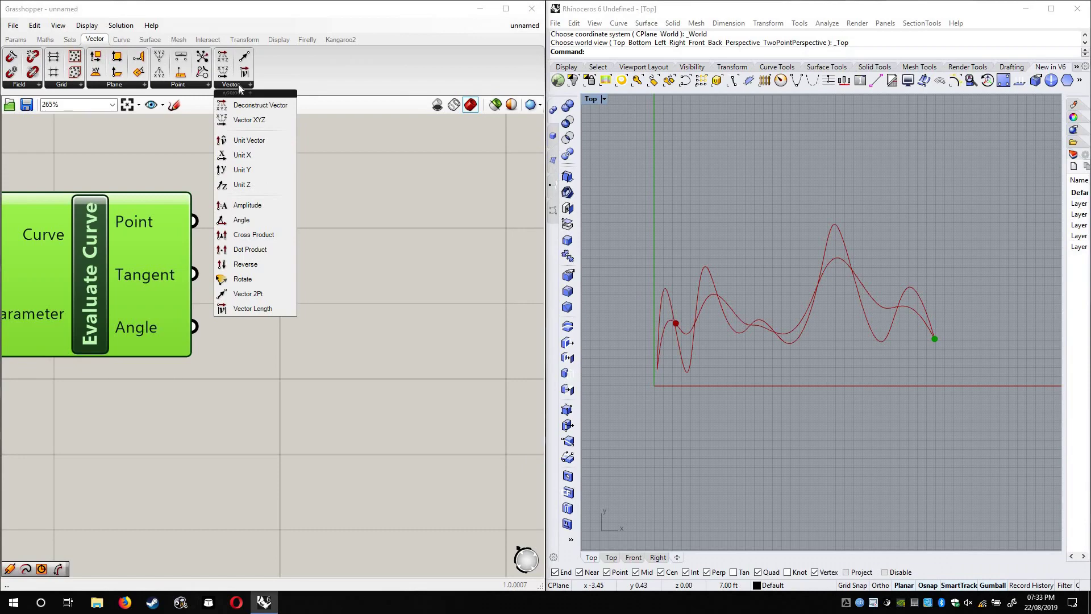
pyautogui.click(266, 311)
pyautogui.click(349, 285)
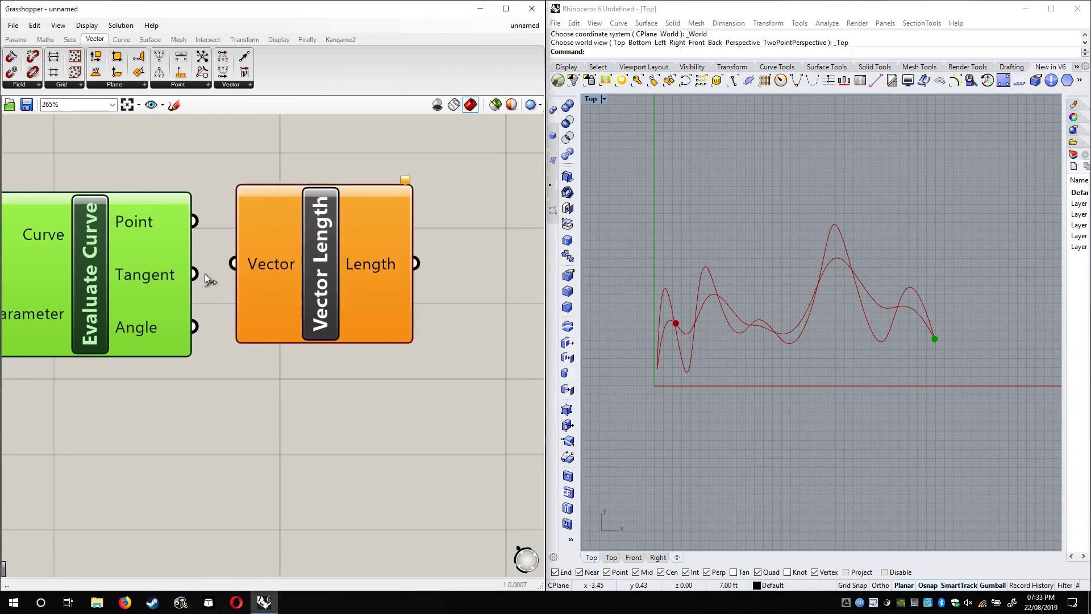
pyautogui.moveTo(153, 278)
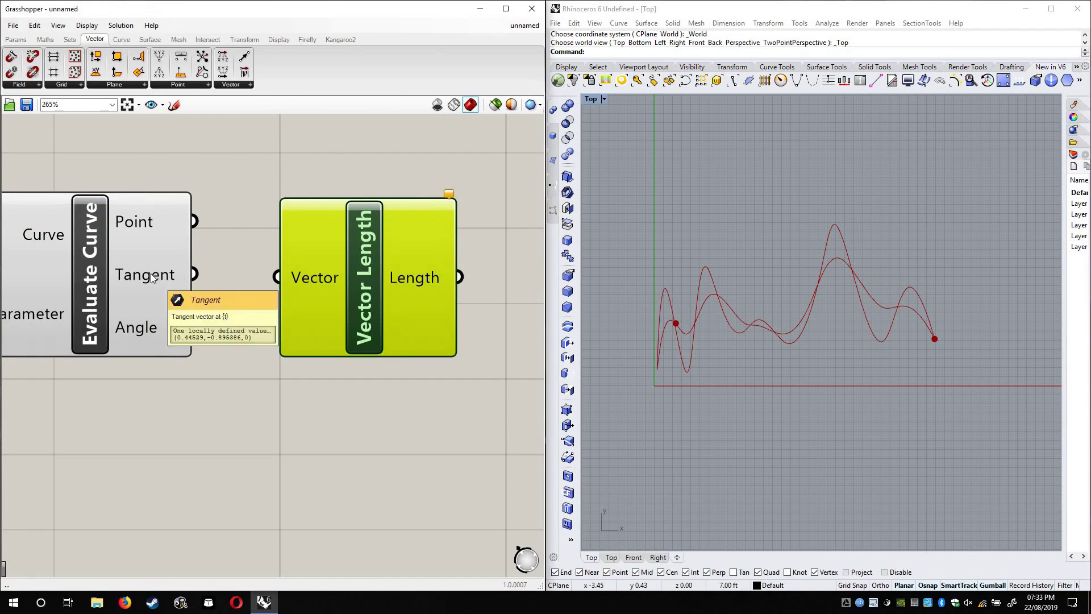
pyautogui.moveTo(194, 274); pyautogui.dragTo(277, 277)
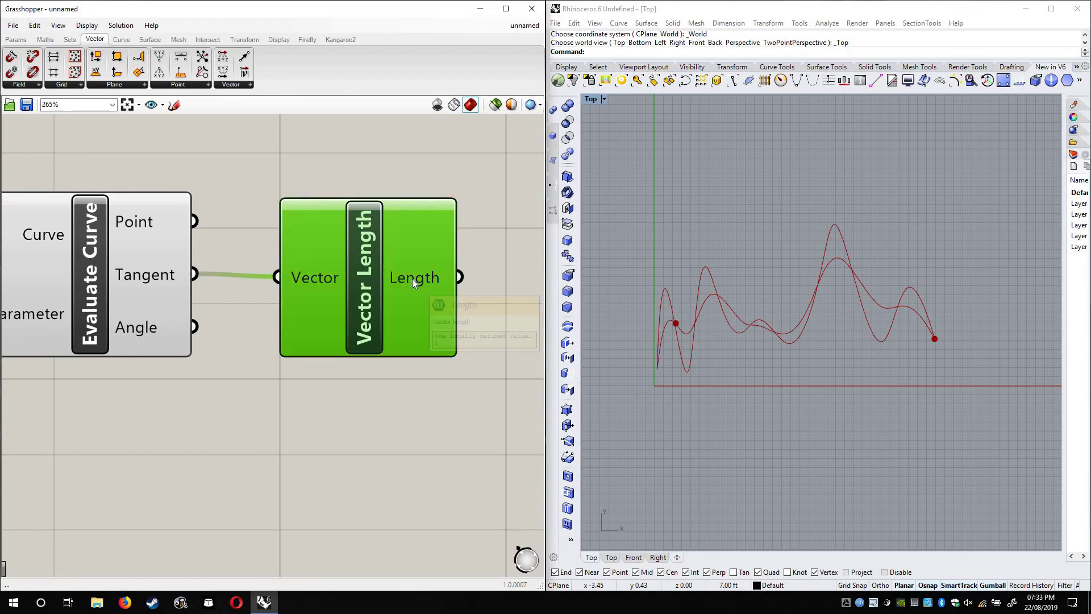
pyautogui.moveTo(384, 333); pyautogui.dragTo(464, 334, button='right')
pyautogui.scroll(-1, 492, 339)
pyautogui.moveTo(473, 298)
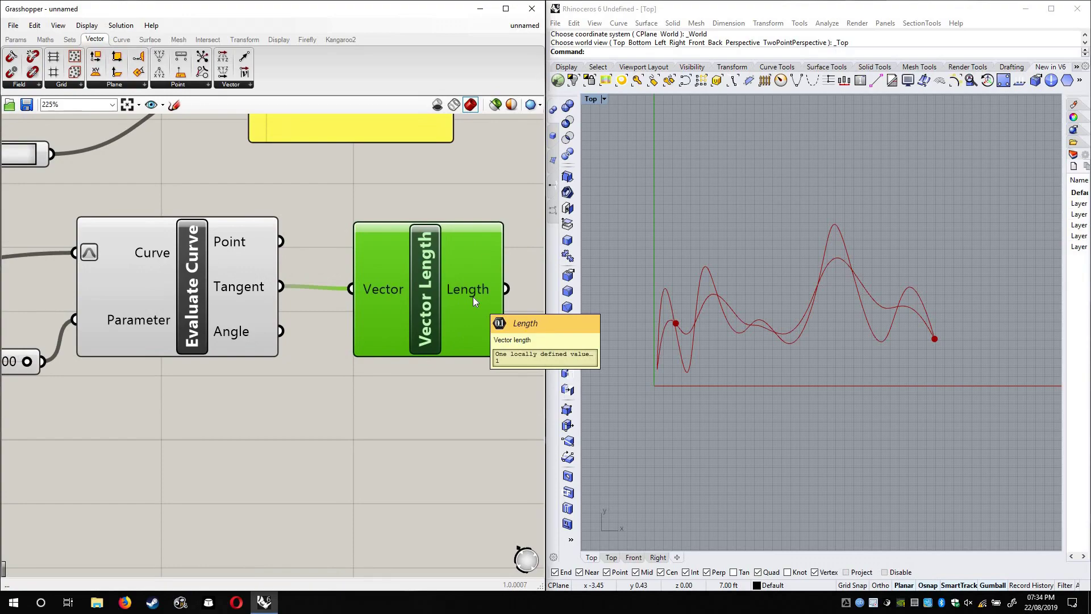
# Delete the Vector Length component and inspect Evaluate Curve's Tangent output
pyautogui.press('Delete')
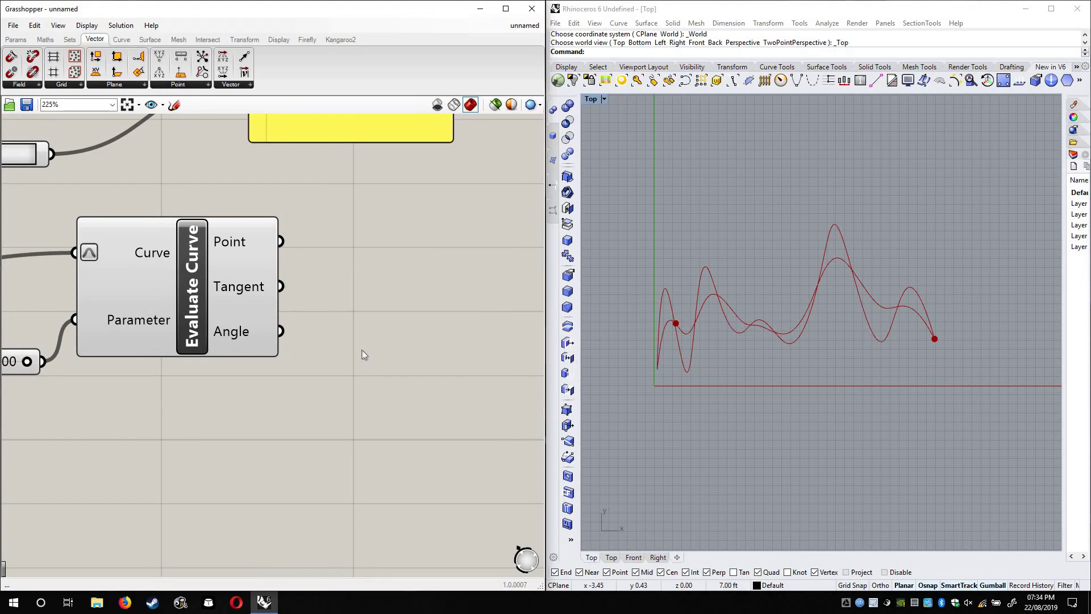
pyautogui.scroll(-3, 361, 350)
pyautogui.moveTo(361, 349); pyautogui.dragTo(454, 350, button='right')
pyautogui.moveTo(398, 321); pyautogui.dragTo(294, 325, button='right')
pyautogui.scroll(3, 295, 326)
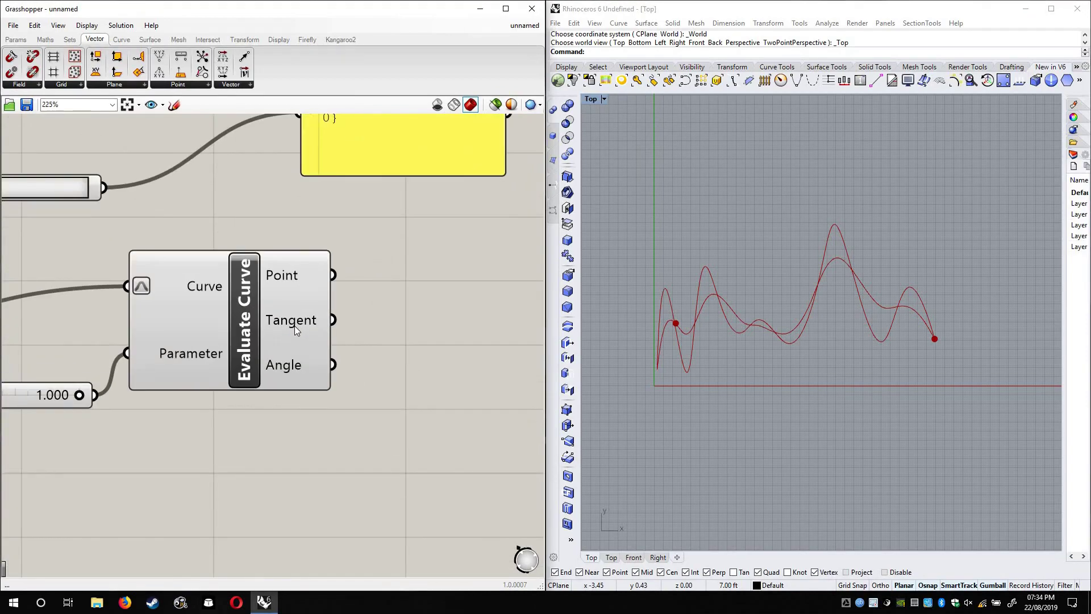
pyautogui.moveTo(294, 326)
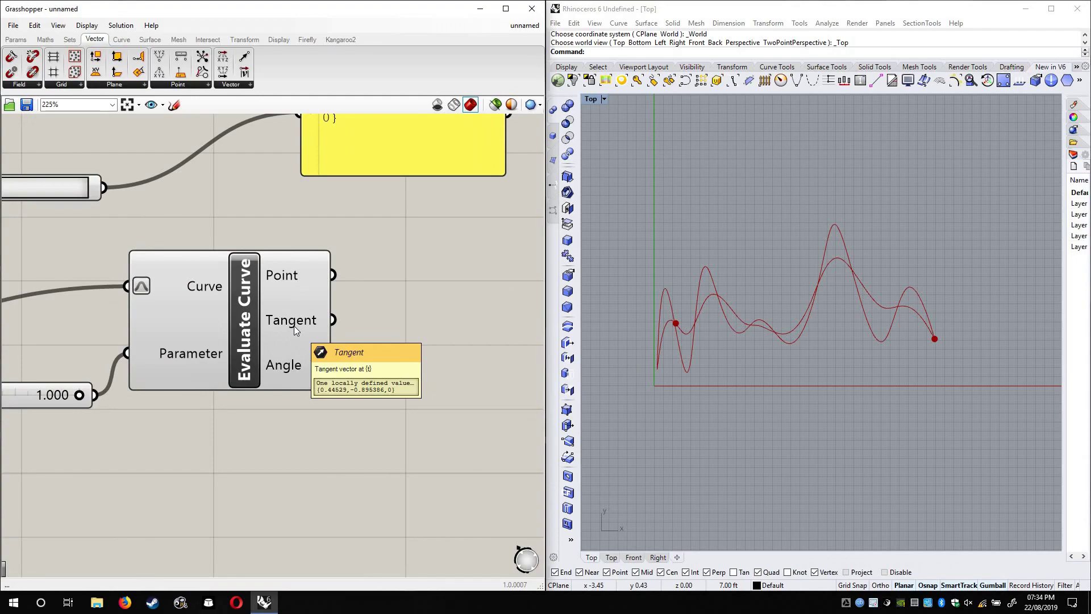
# Delete the Number Slider feeding Evaluate Curve's Parameter input
pyautogui.moveTo(294, 325); pyautogui.dragTo(413, 339, button='right')
pyautogui.scroll(-3, 274, 351)
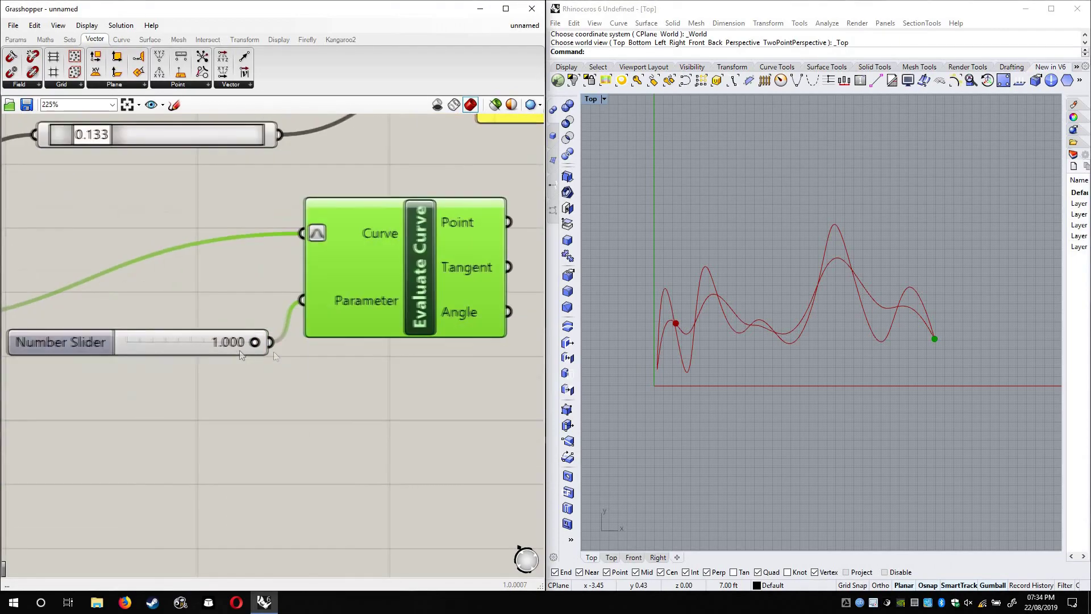
pyautogui.click(229, 349)
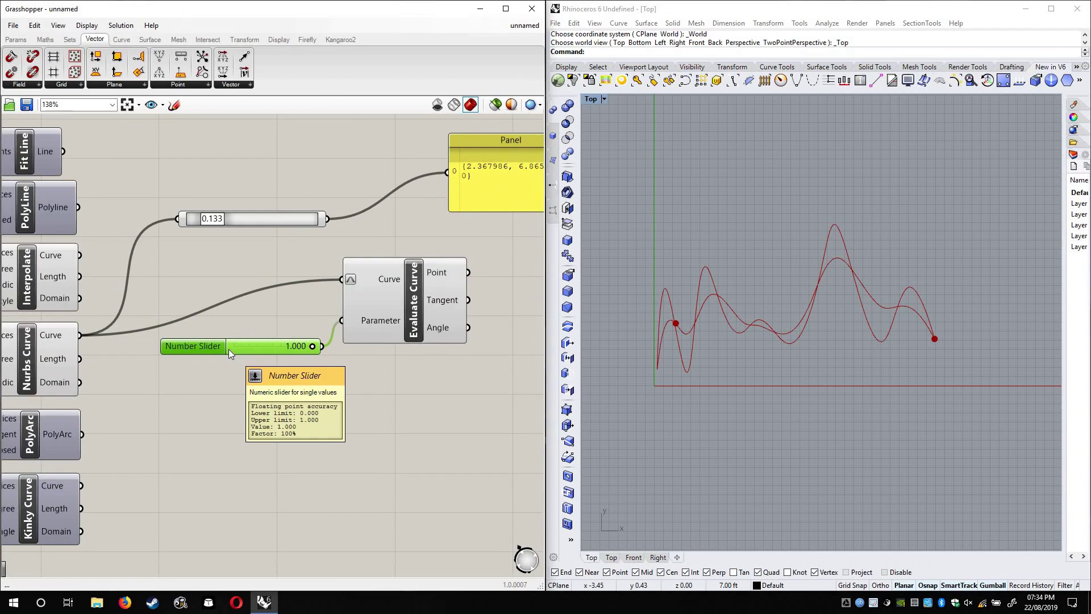
pyautogui.press('Delete')
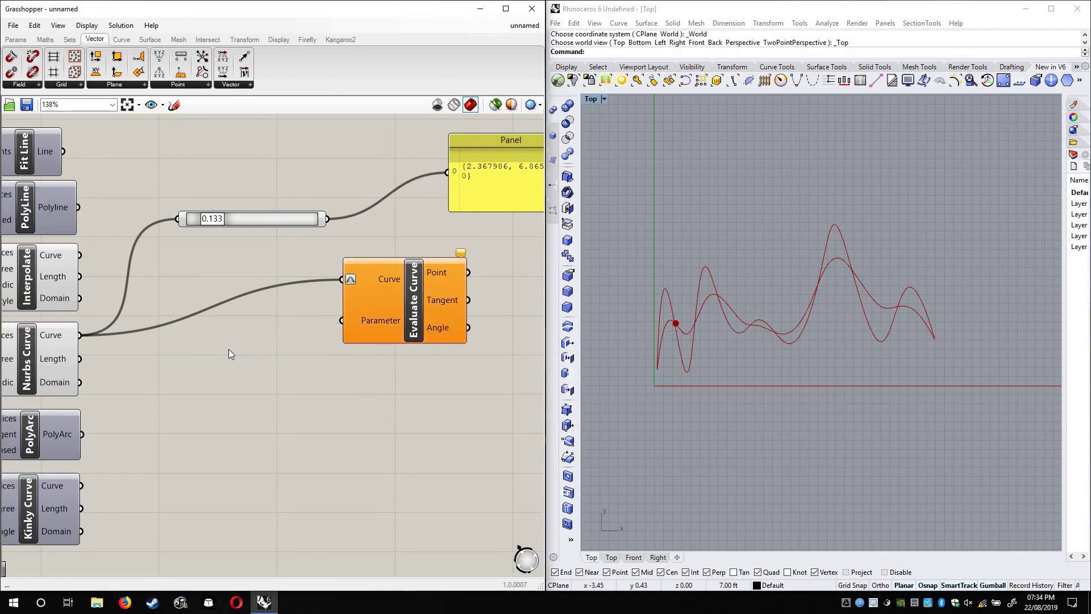
# Add an empty Panel beside Evaluate Curve's Parameter input
pyautogui.doubleClick(262, 344)
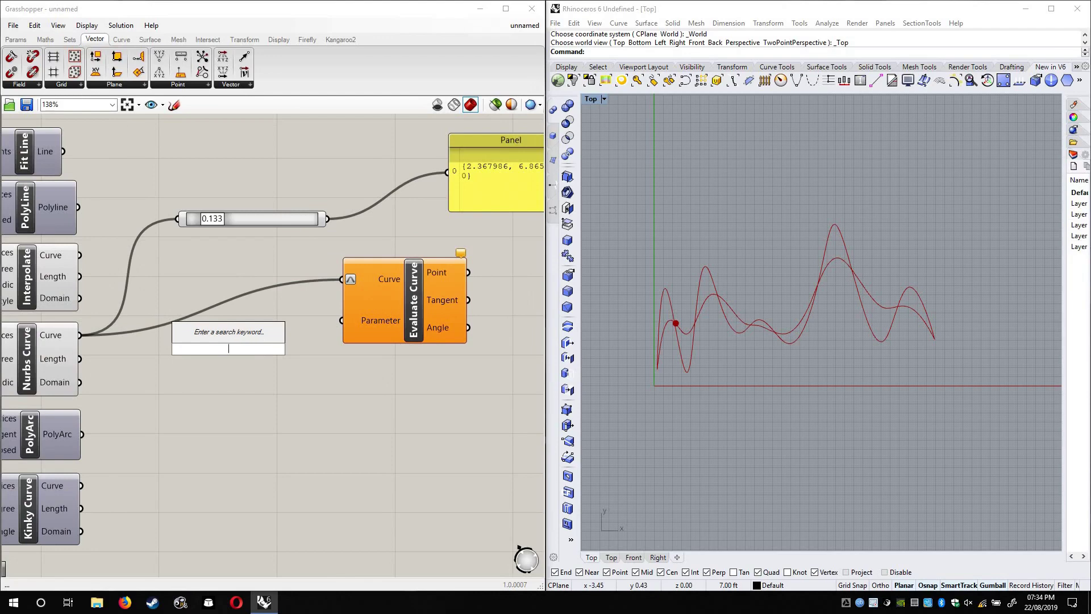
pyautogui.write('panel')
pyautogui.press('Return')
# Enter 0, 0.25, 0.5, 0.75 and 1 on separate lines in the new Panel
pyautogui.doubleClick(225, 359)
pyautogui.write('0')
pyautogui.press('Return')
pyautogui.write('0')
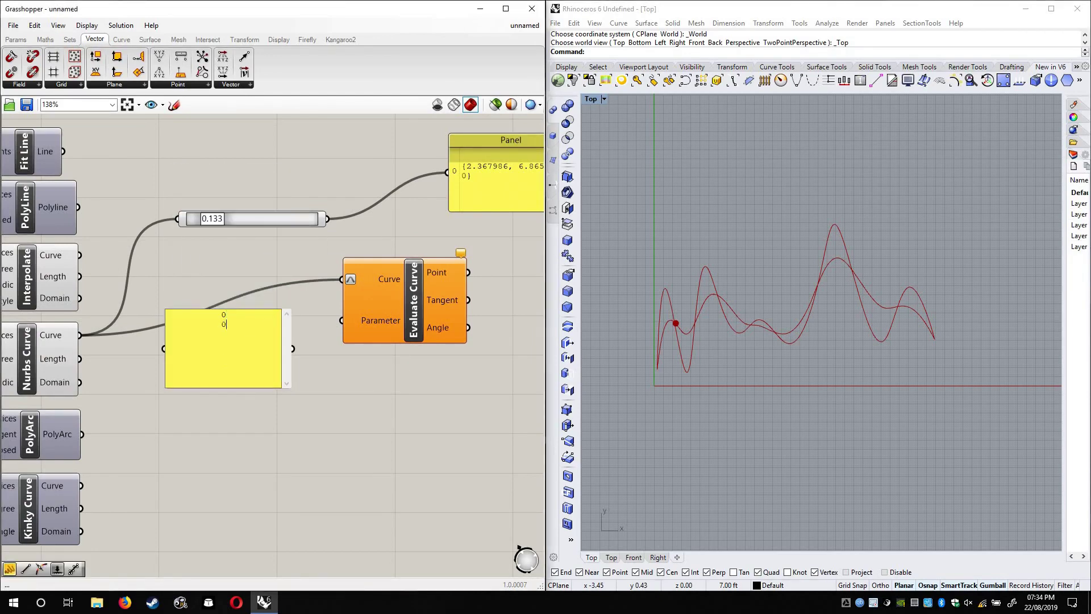
pyautogui.write('.25 0.5 0.75')
pyautogui.press('Return')
pyautogui.write('1')
pyautogui.click(494, 427)
# Turn off Multiline Data for the values Panel and connect it to Evaluate Curve's Parameter input
pyautogui.scroll(5, 229, 357)
pyautogui.rightClick(281, 381)
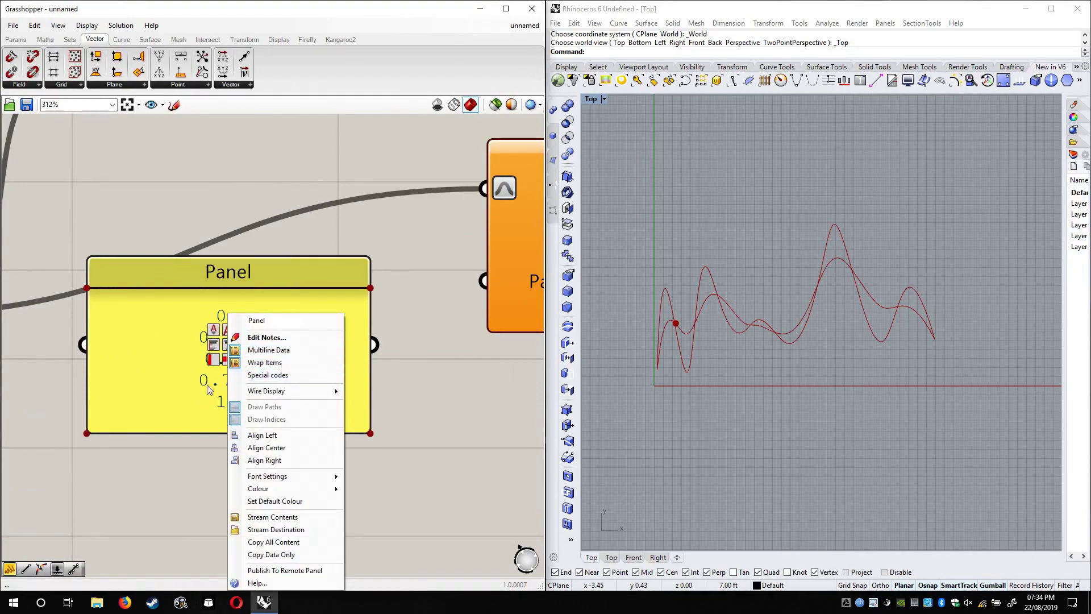
pyautogui.click(236, 379)
pyautogui.rightClick(237, 379)
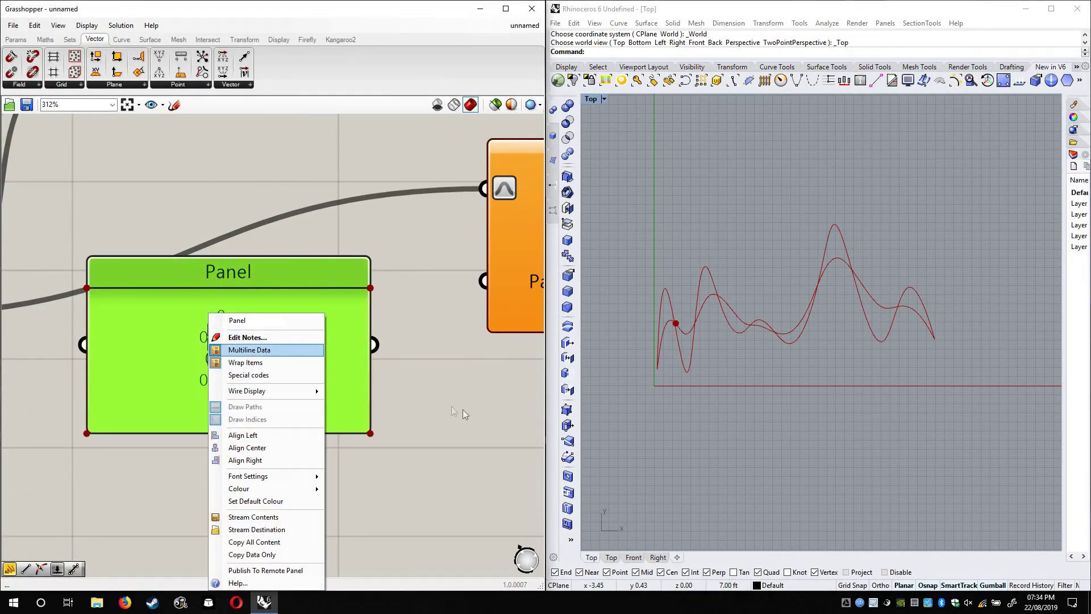
pyautogui.click(250, 350)
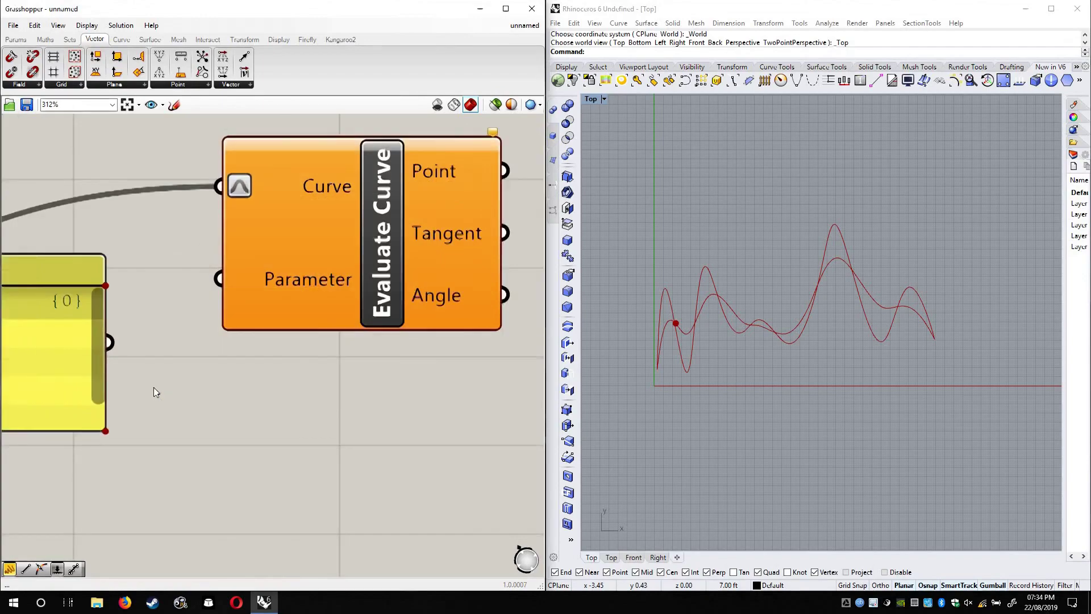
pyautogui.scroll(-2, 154, 387)
pyautogui.moveTo(178, 333); pyautogui.dragTo(111, 372)
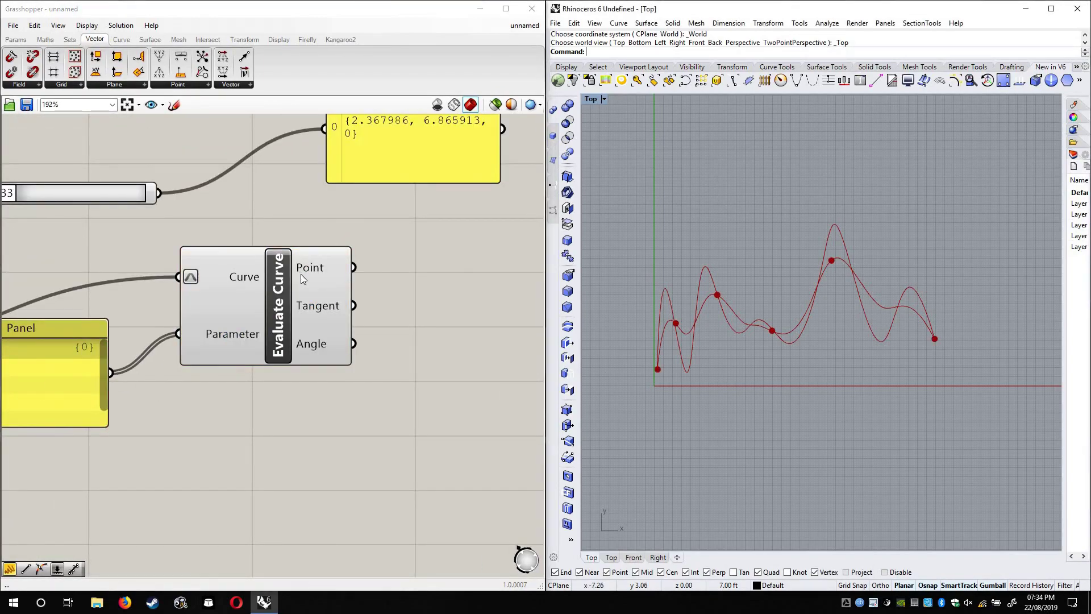
# Add a Panel connected to Evaluate Curve's Point output and enlarge it to fit the whole point list
pyautogui.click(15, 39)
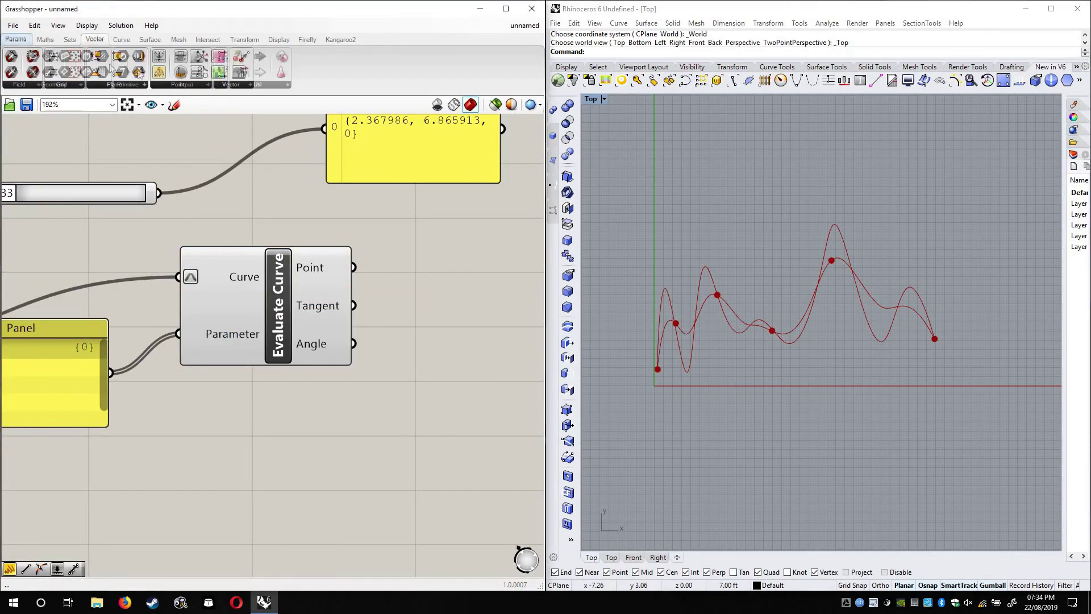
pyautogui.moveTo(486, 282); pyautogui.dragTo(485, 282)
pyautogui.moveTo(353, 267); pyautogui.dragTo(503, 315)
pyautogui.click(503, 314)
pyautogui.moveTo(354, 276); pyautogui.dragTo(195, 216, button='right')
pyautogui.moveTo(402, 444); pyautogui.dragTo(401, 449)
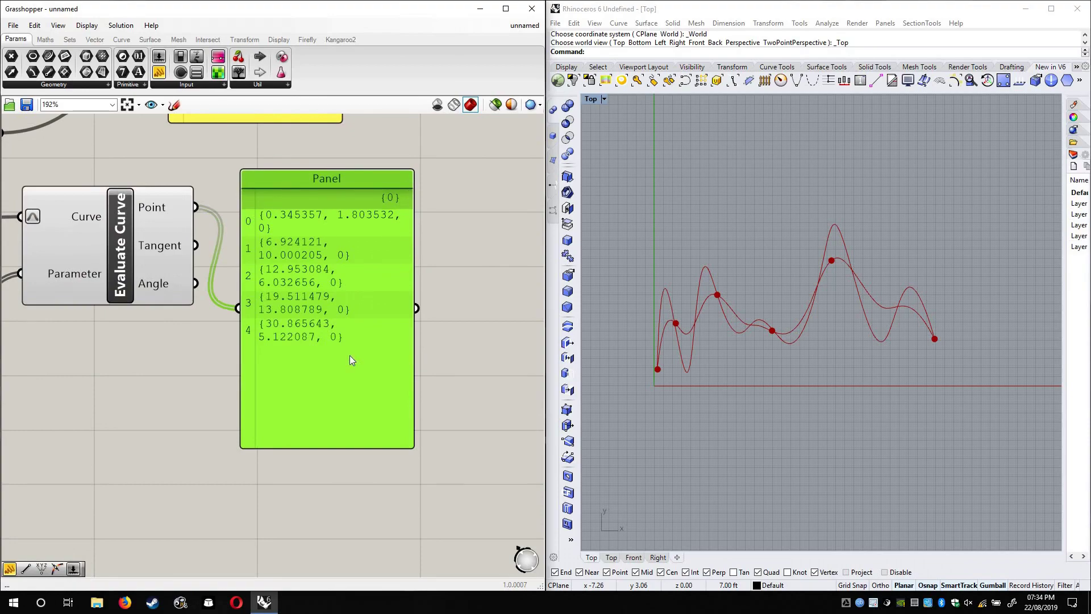
# Move the output Panel away from Evaluate Curve and feed it the Tangent output instead of the points
pyautogui.moveTo(399, 357); pyautogui.dragTo(486, 334)
pyautogui.scroll(-3, 377, 447)
pyautogui.scroll(3, 303, 408)
pyautogui.moveTo(397, 449); pyautogui.dragTo(440, 385, button='right')
pyautogui.scroll(1, 292, 407)
pyautogui.moveTo(251, 278); pyautogui.dragTo(95, 309, button='right')
pyautogui.moveTo(146, 231); pyautogui.dragTo(276, 271)
pyautogui.moveTo(336, 310); pyautogui.dragTo(327, 284)
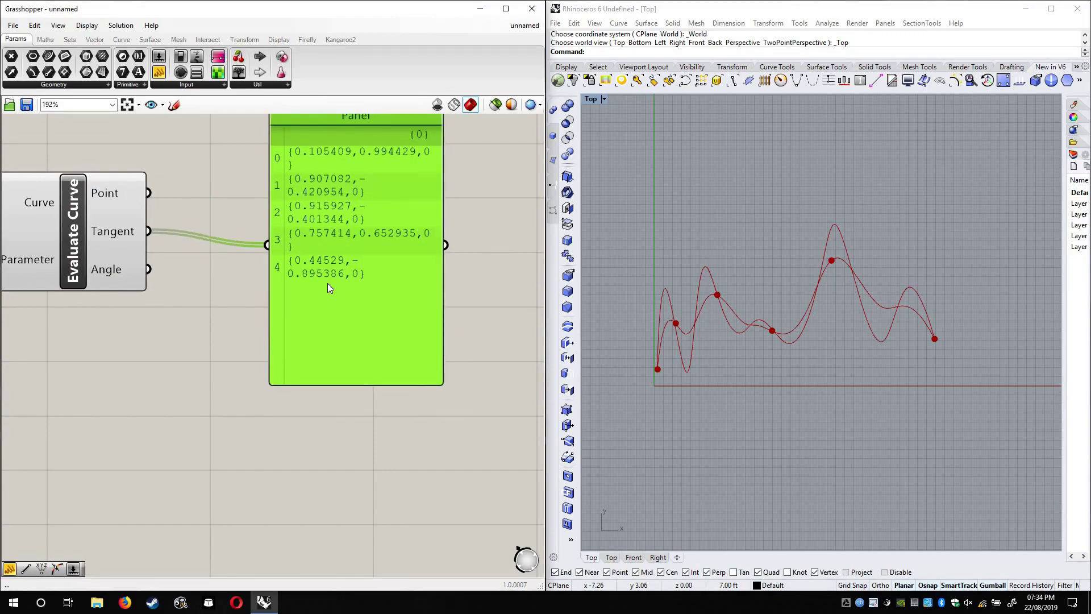
# Delete the Panel showing the tangent vectors and highlight Evaluate Curve's points in the viewport
pyautogui.press('Delete')
pyautogui.scroll(-4, 324, 324)
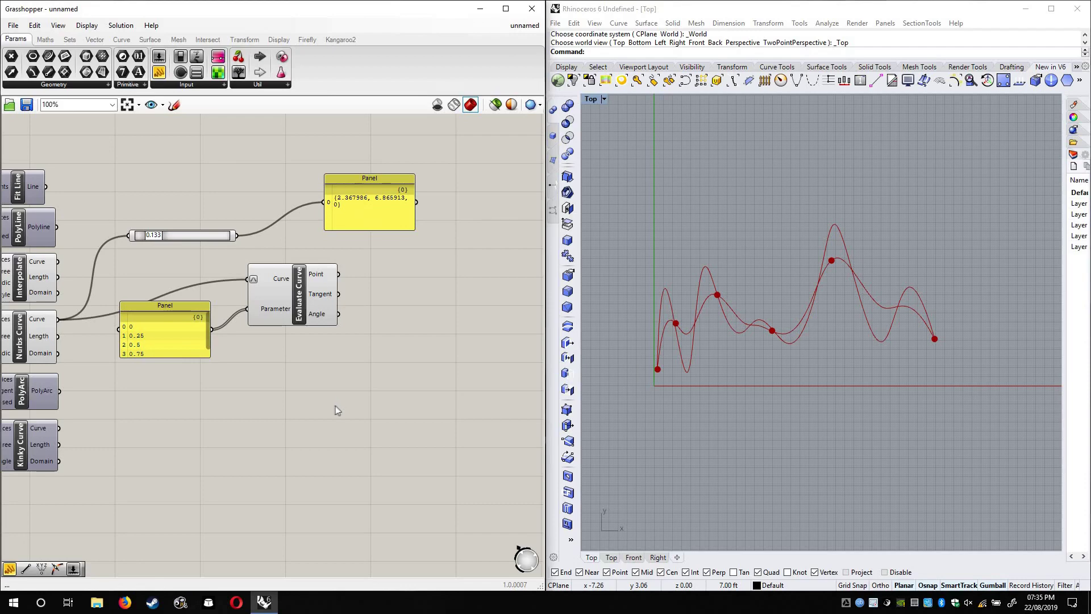
pyautogui.click(305, 311)
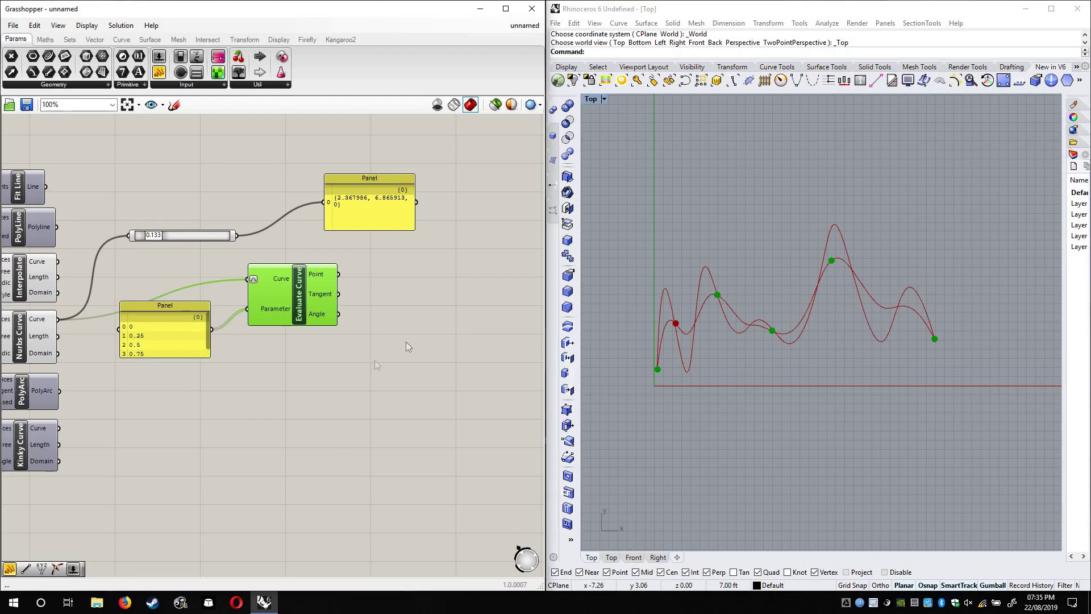
pyautogui.click(380, 327)
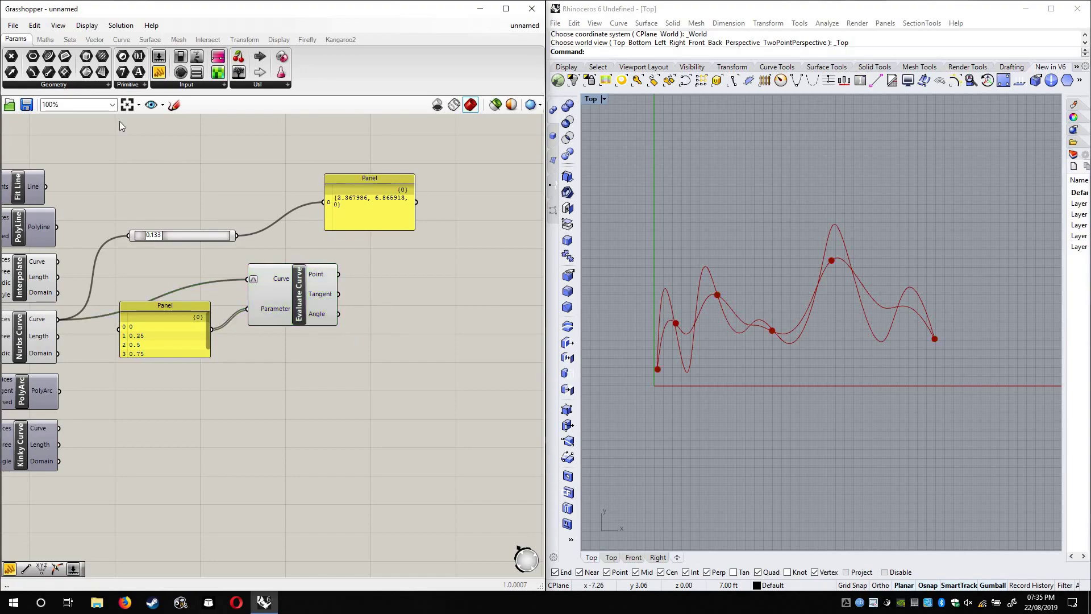
pyautogui.click(114, 36)
pyautogui.click(45, 86)
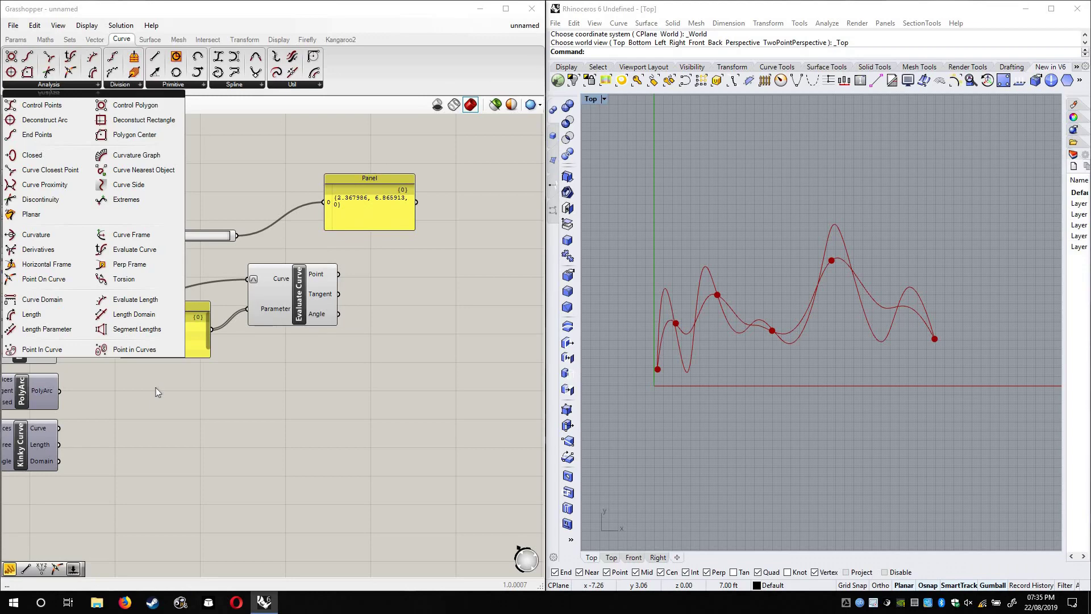
pyautogui.click(193, 392)
pyautogui.scroll(5, 201, 383)
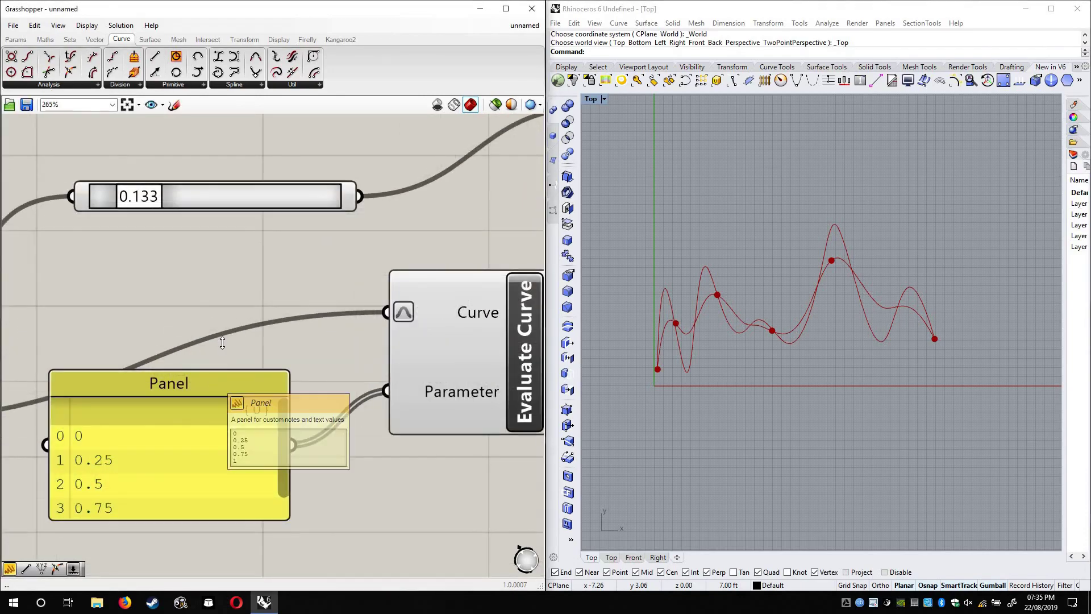
pyautogui.moveTo(210, 376); pyautogui.dragTo(222, 342, button='right')
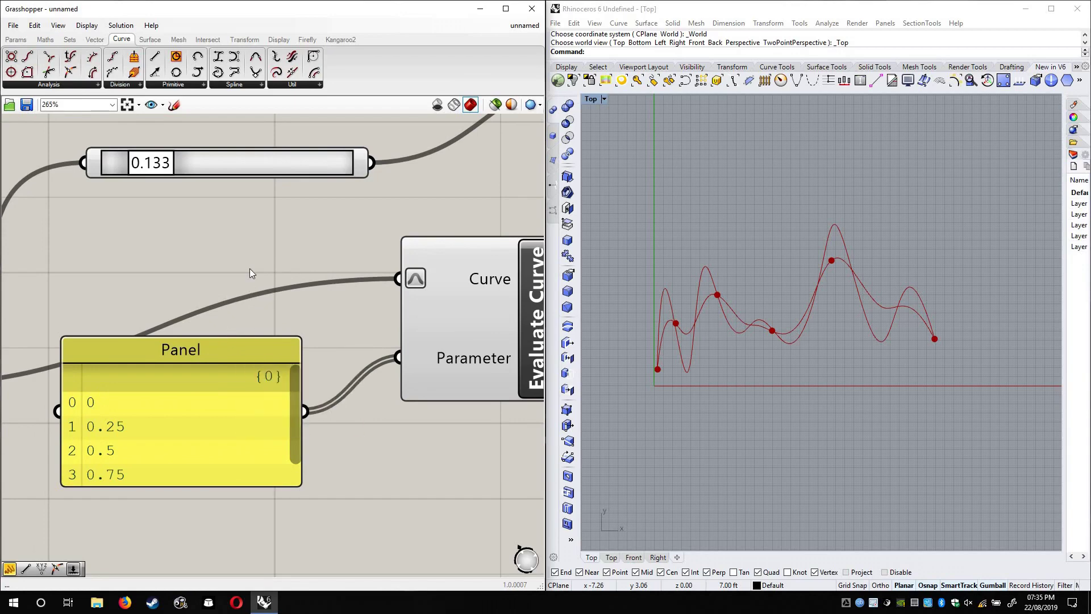
pyautogui.click(120, 84)
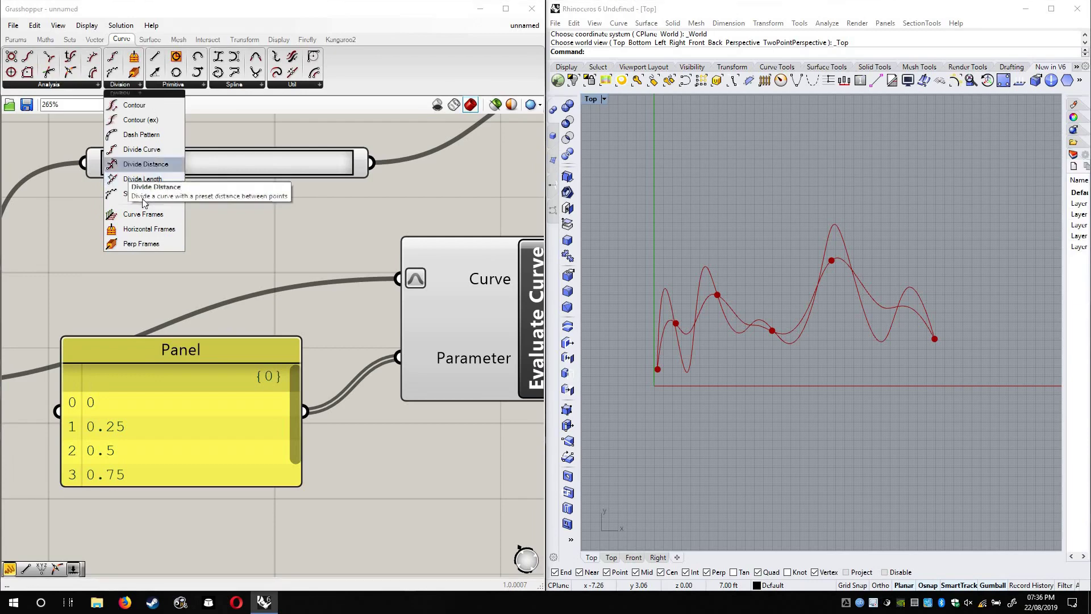
# Place a Curvature component below Evaluate Curve
pyautogui.click(47, 85)
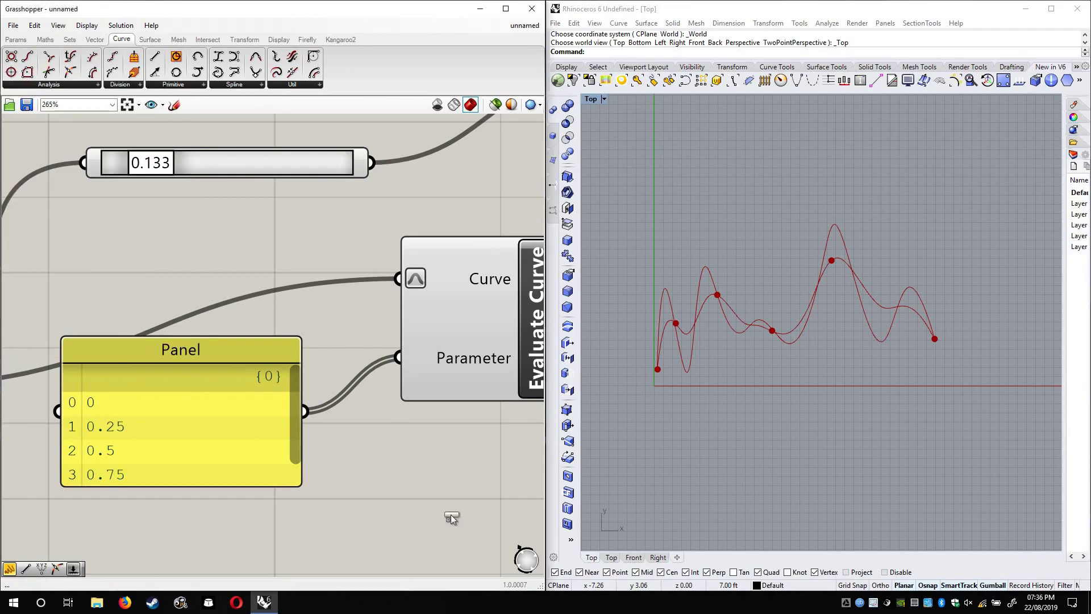
pyautogui.moveTo(451, 514); pyautogui.dragTo(432, 463)
pyautogui.moveTo(466, 491); pyautogui.dragTo(166, 318, button='right')
pyautogui.scroll(-3, 184, 357)
pyautogui.moveTo(184, 341); pyautogui.dragTo(237, 379)
pyautogui.scroll(5, 156, 318)
pyautogui.scroll(-4, 183, 341)
# Connect the Nurbs Curve's Curve output to Curvature's Curve input and move the parameter values Panel down beside the Curvature component
pyautogui.moveTo(197, 230); pyautogui.dragTo(406, 284, button='right')
pyautogui.scroll(-2, 375, 315)
pyautogui.moveTo(410, 293); pyautogui.dragTo(424, 282)
pyautogui.moveTo(84, 317); pyautogui.dragTo(351, 375)
pyautogui.moveTo(211, 345); pyautogui.dragTo(161, 472)
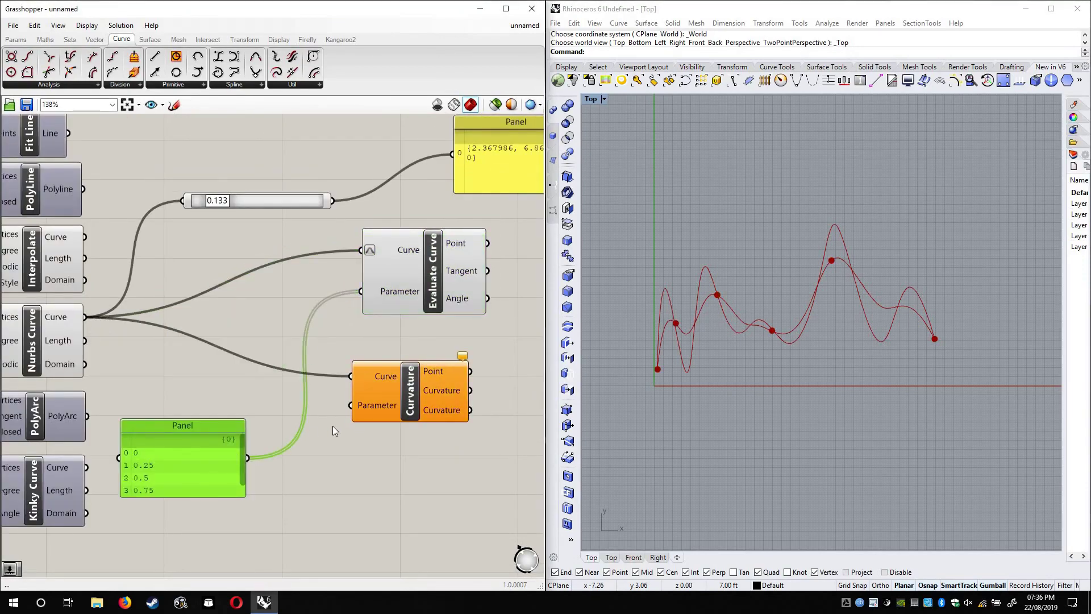
# Move the parameter values Panel up beside Evaluate Curve and add a Number Slider ranging from 0.00 to 1.00 below it
pyautogui.moveTo(222, 453); pyautogui.dragTo(277, 307)
pyautogui.doubleClick(217, 487)
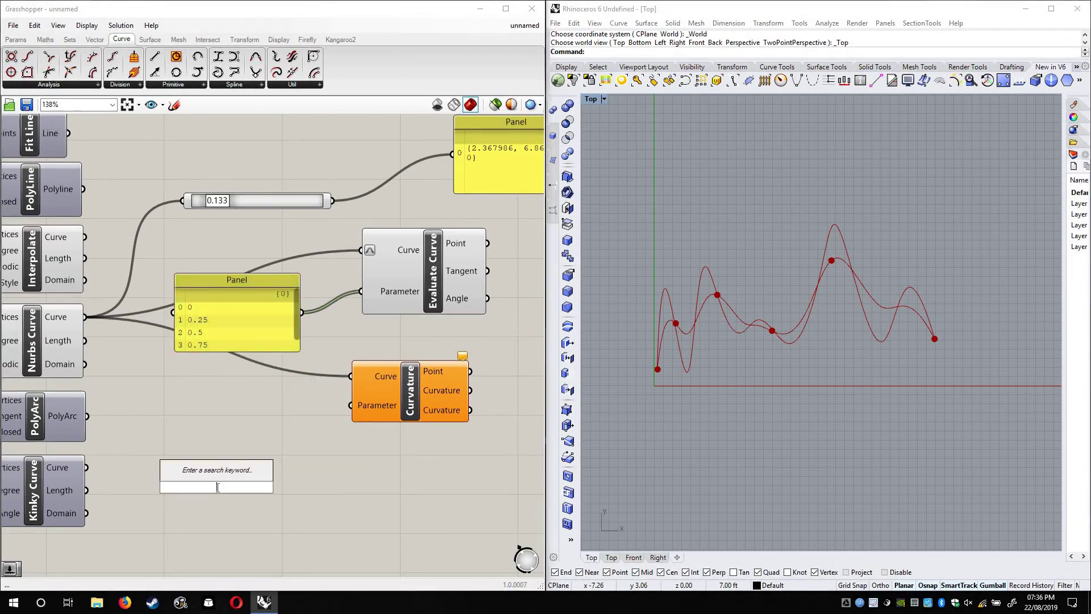
pyautogui.write('0.00')
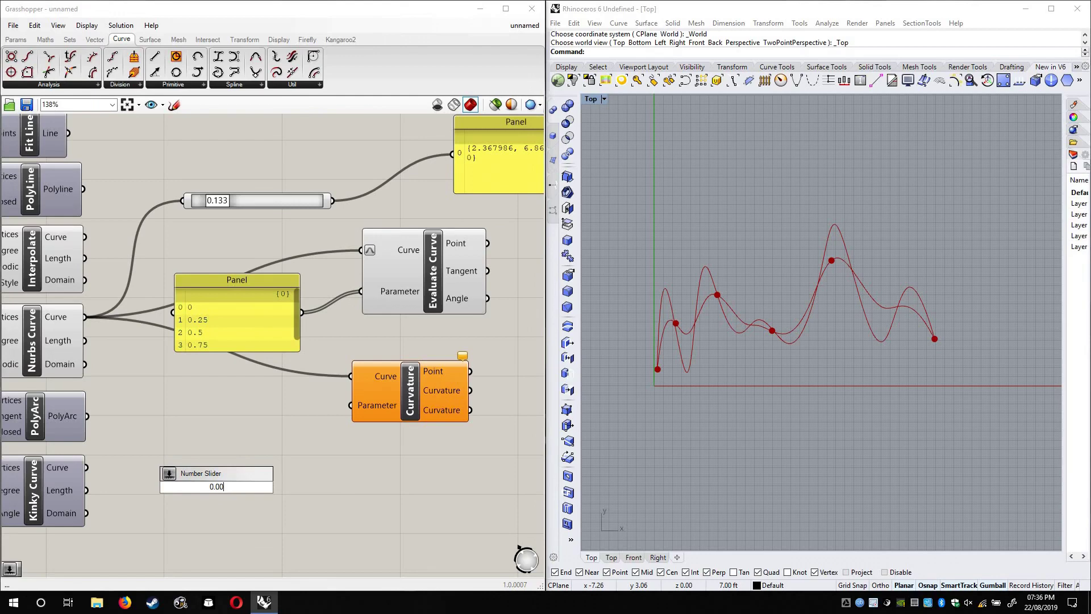
pyautogui.write('<1.00')
pyautogui.press('Return')
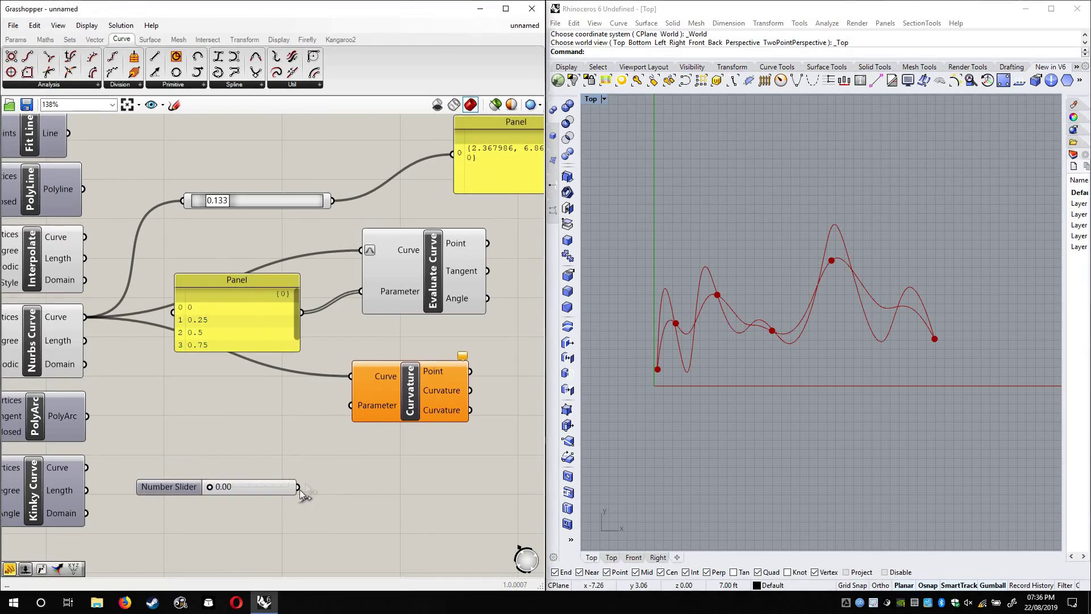
# Connect the new Number Slider to Curvature's Parameter input and reparameterize Curvature's Curve input
pyautogui.moveTo(359, 407); pyautogui.dragTo(296, 486)
pyautogui.scroll(3, 393, 394)
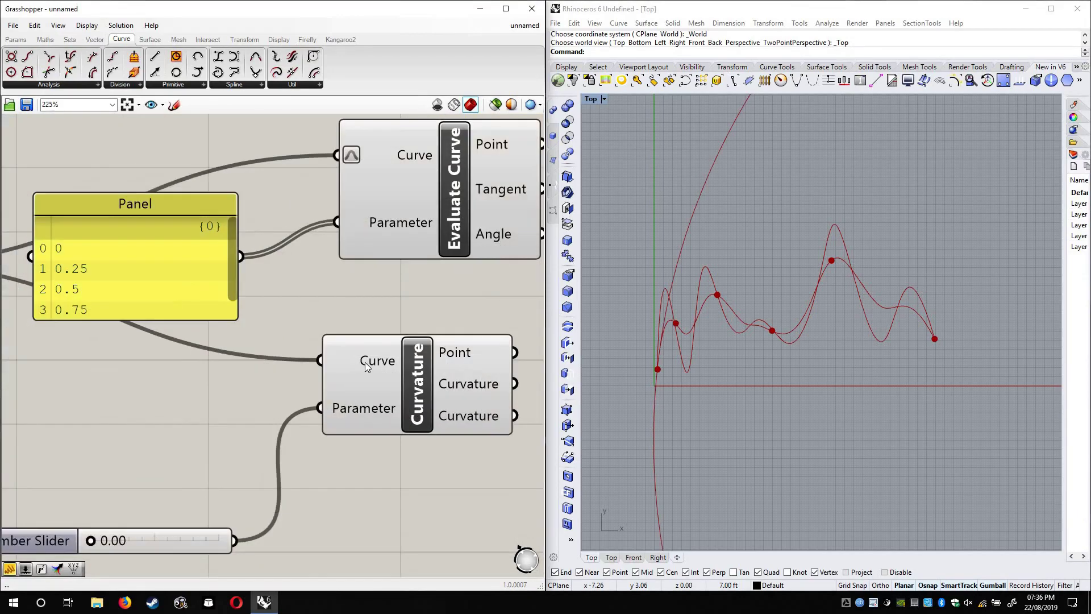
pyautogui.rightClick(358, 364)
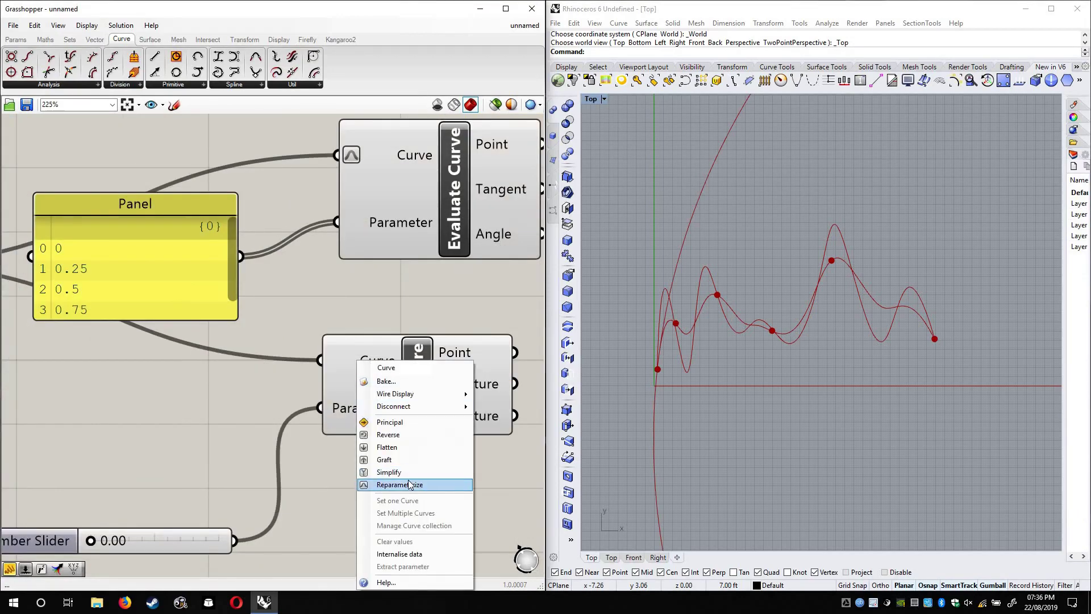
pyautogui.click(412, 484)
# Highlight the Curvature component and examine its output and curvature circle at the start of the curve
pyautogui.moveTo(391, 476); pyautogui.dragTo(407, 444, button='right')
pyautogui.moveTo(830, 376); pyautogui.dragTo(816, 377, button='right')
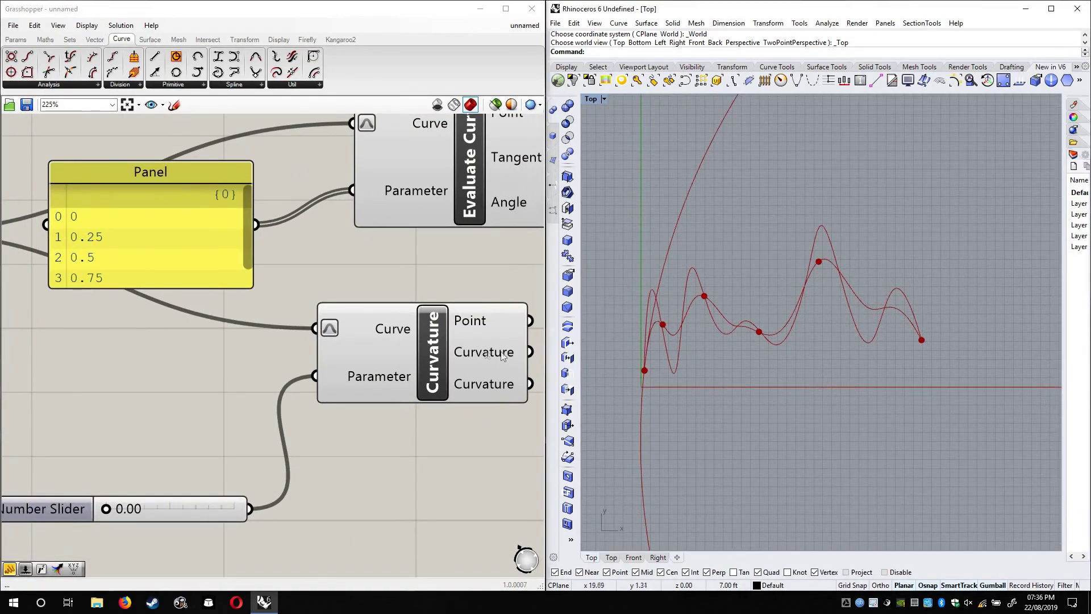
pyautogui.scroll(-3, 486, 360)
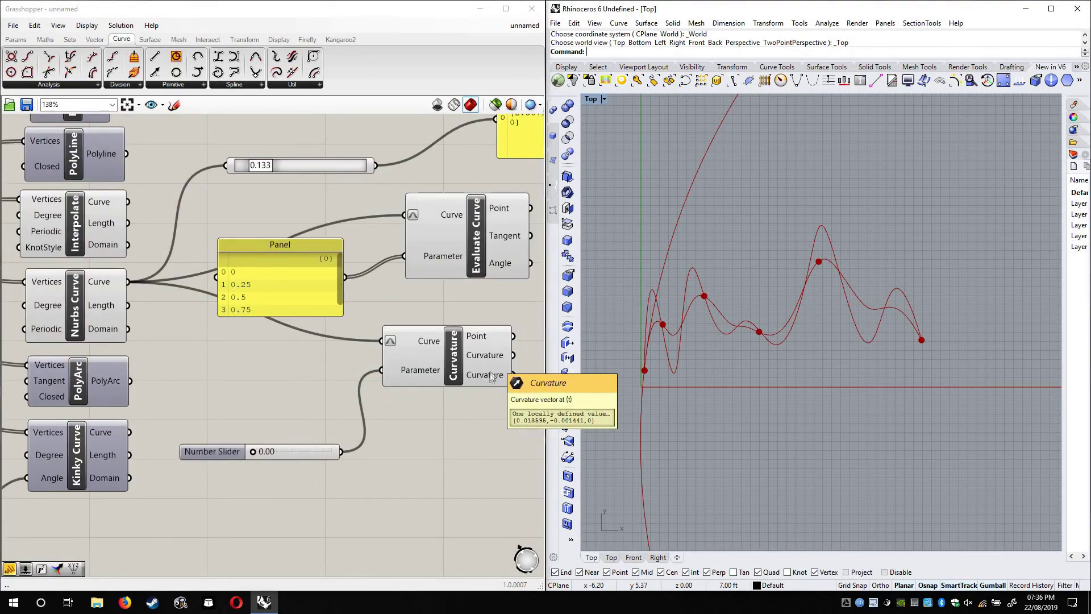
pyautogui.click(492, 379)
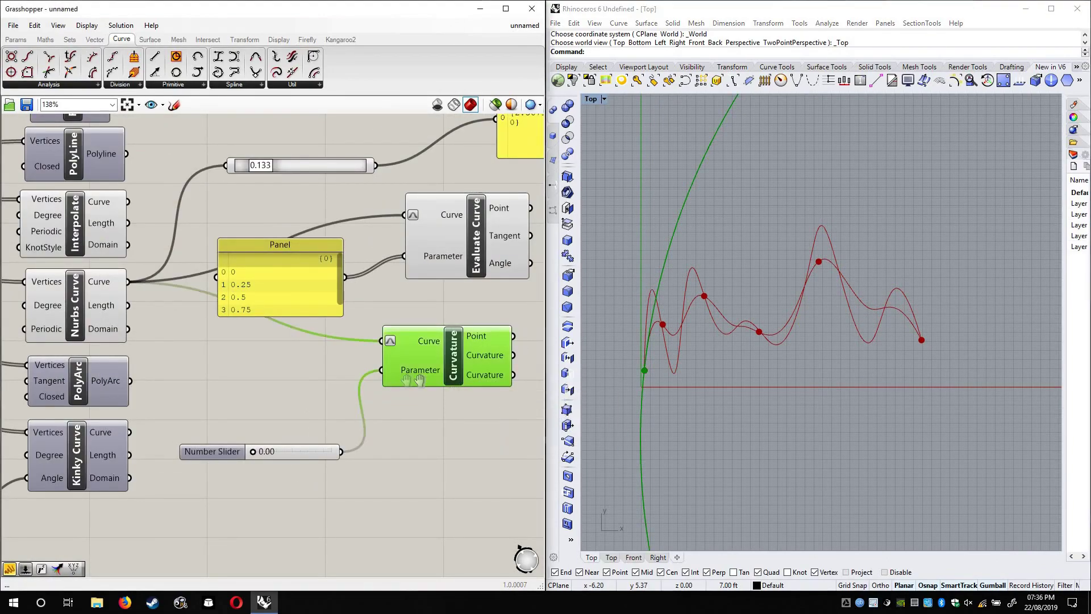
pyautogui.moveTo(492, 378); pyautogui.dragTo(401, 368, button='right')
pyautogui.moveTo(309, 267); pyautogui.dragTo(230, 277, button='right')
pyautogui.moveTo(745, 331); pyautogui.dragTo(727, 362, button='right')
pyautogui.scroll(-5, 682, 322)
pyautogui.scroll(5, 782, 390)
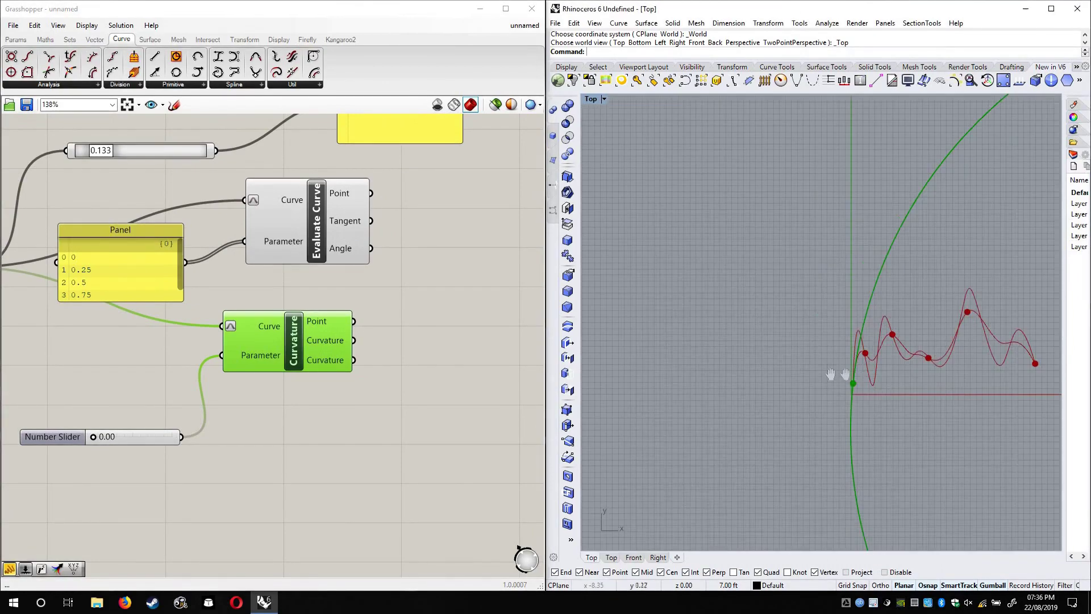
# Set Curvature's parameter slider to 0.05 and inspect the curvature circle up close in the viewport
pyautogui.scroll(3, 176, 448)
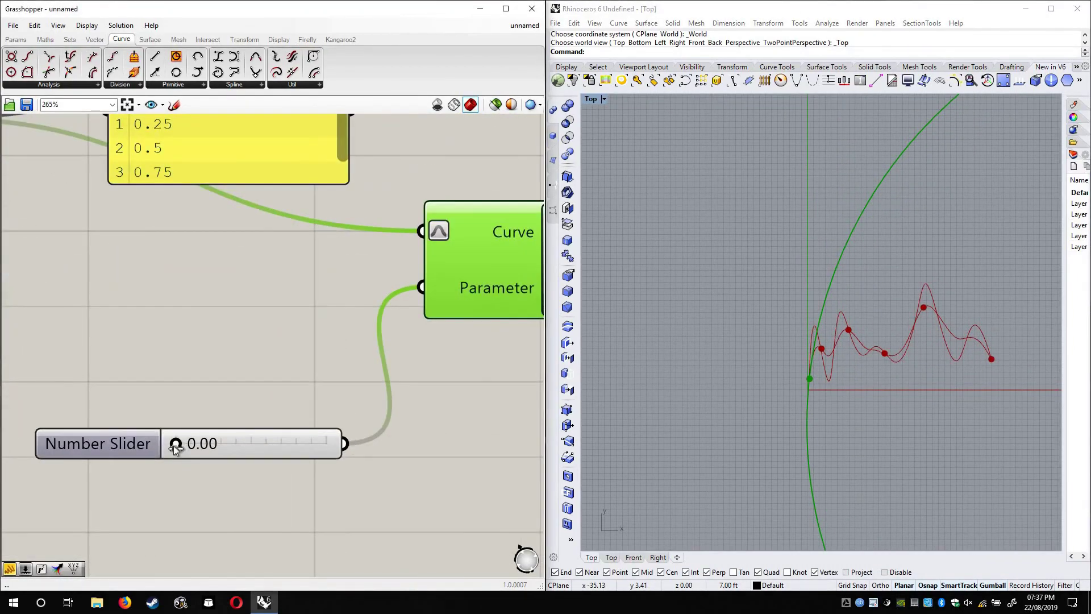
pyautogui.moveTo(175, 444); pyautogui.dragTo(183, 445)
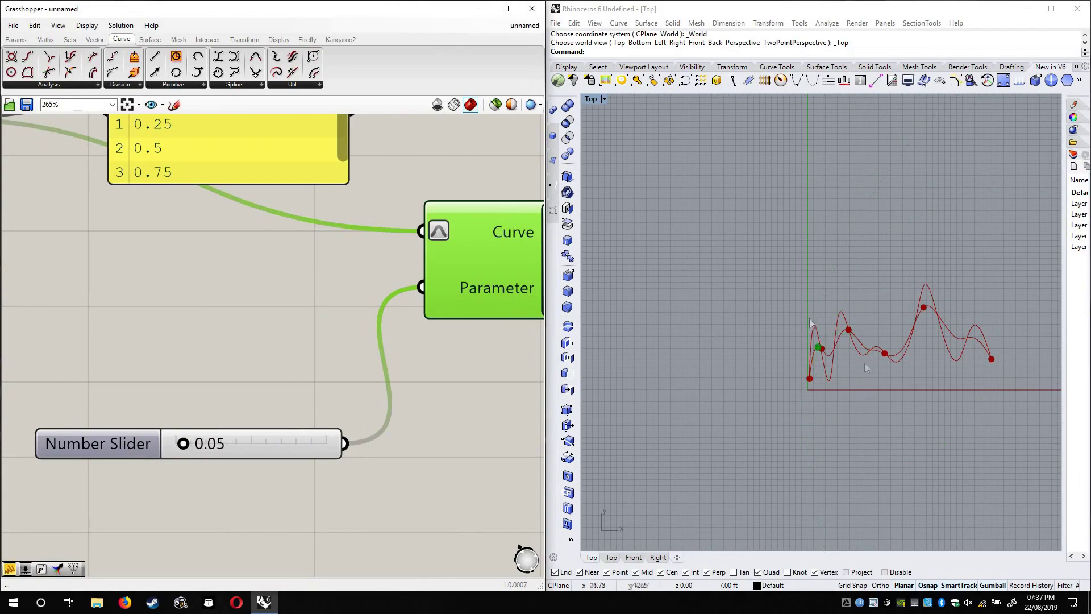
pyautogui.scroll(3, 864, 362)
pyautogui.scroll(5, 690, 261)
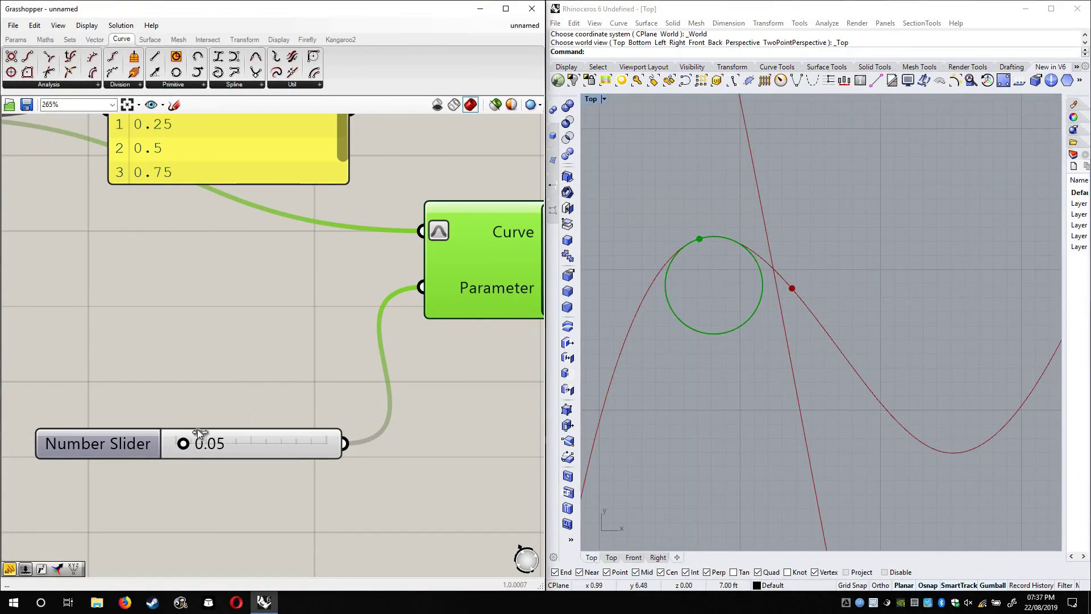
# Set Curvature's parameter slider to 0.13 and to 0.90 to compare the curvature circles at those positions
pyautogui.moveTo(187, 445); pyautogui.dragTo(206, 428, button='right')
pyautogui.moveTo(206, 427); pyautogui.dragTo(216, 432)
pyautogui.scroll(-3, 795, 335)
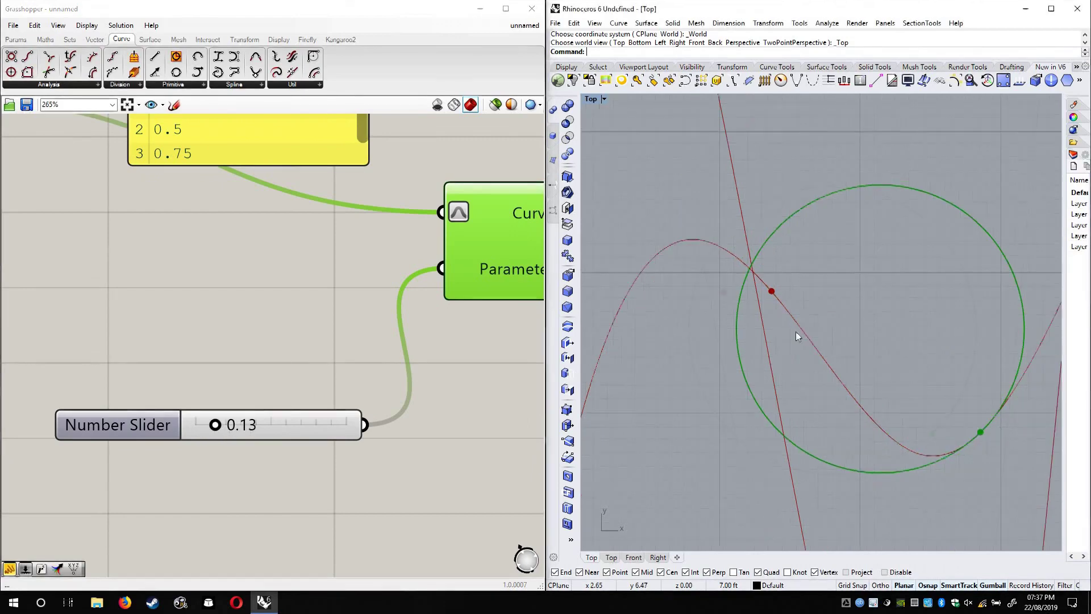
pyautogui.scroll(-4, 795, 338)
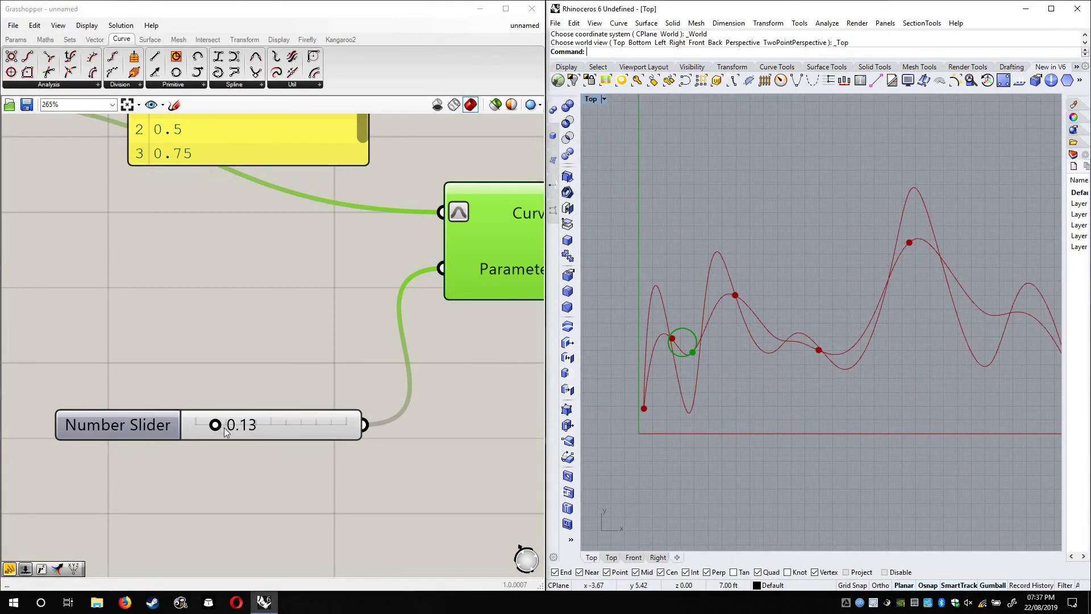
pyautogui.moveTo(226, 430); pyautogui.dragTo(336, 437)
# Lengthen the Number Slider feeding Curvature and move the Curvature component further right
pyautogui.moveTo(387, 437); pyautogui.dragTo(177, 343, button='right')
pyautogui.scroll(-3, 176, 344)
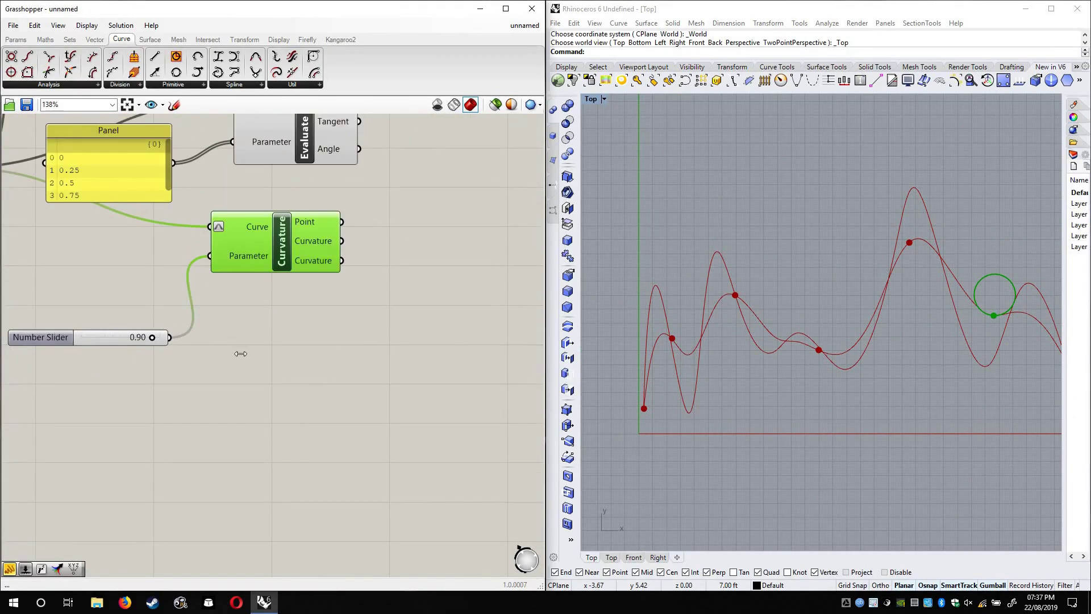
pyautogui.moveTo(139, 341); pyautogui.dragTo(98, 342)
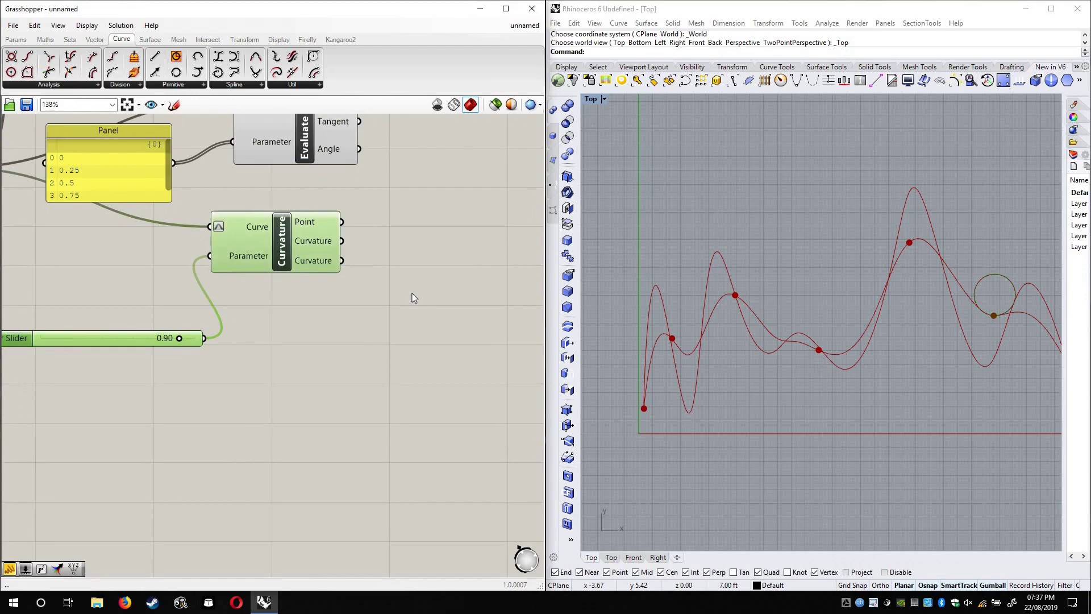
pyautogui.moveTo(281, 260); pyautogui.dragTo(410, 294)
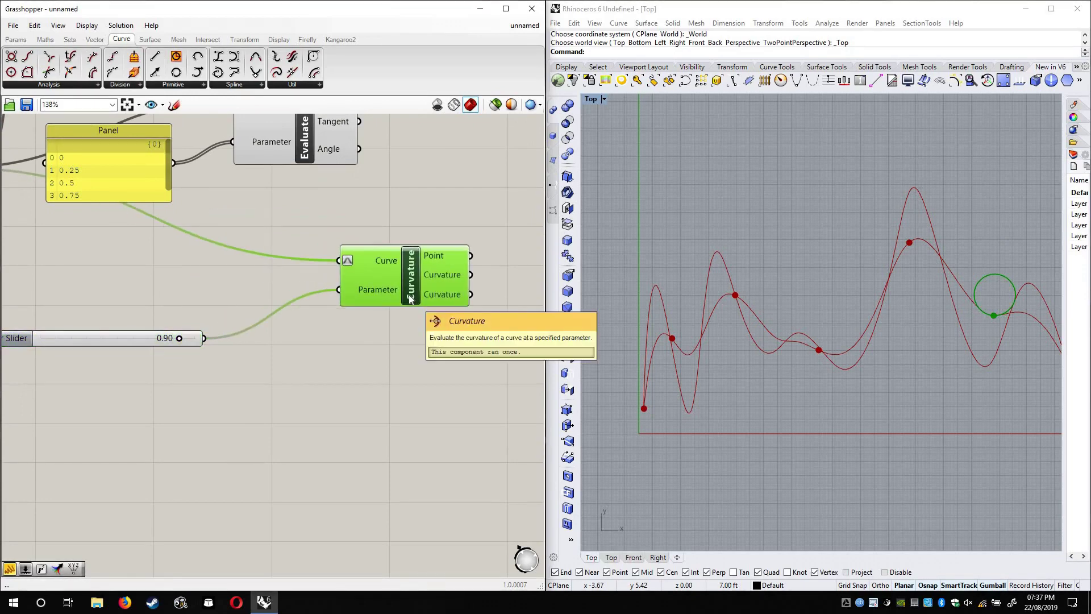
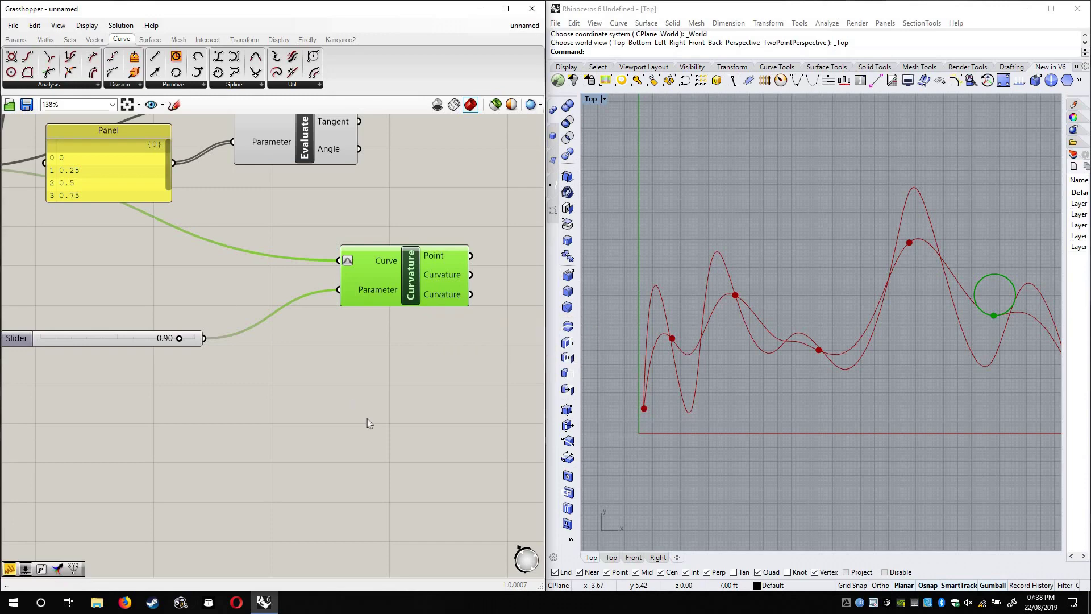
# Step Curvature's parameter slider through 0.77 and 0.46 down to 0.05 to compare the curvature circles
pyautogui.moveTo(351, 393); pyautogui.dragTo(444, 402, button='right')
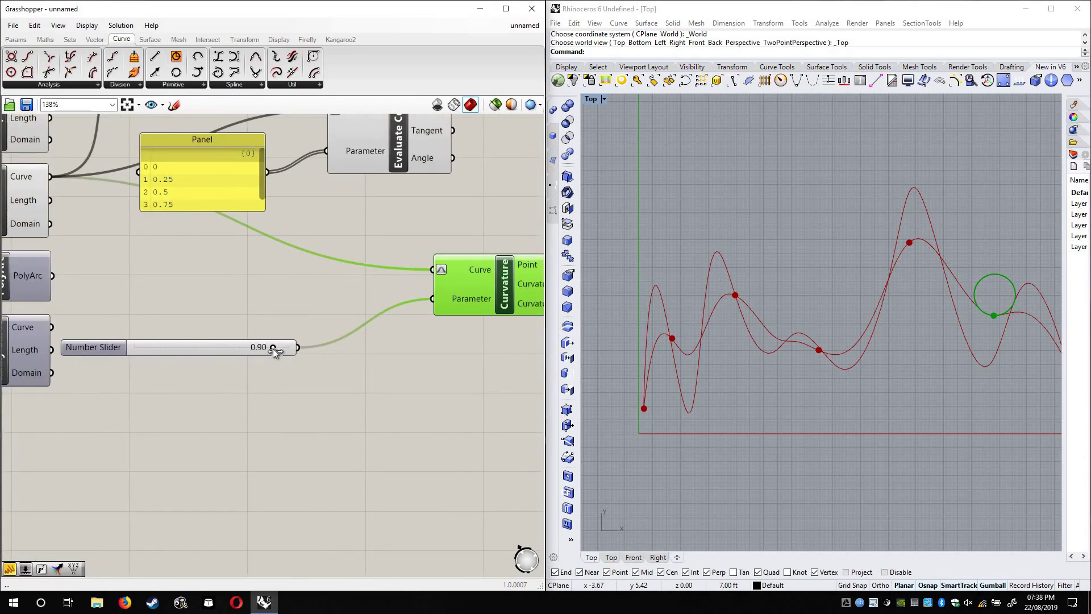
pyautogui.moveTo(274, 347); pyautogui.dragTo(253, 350)
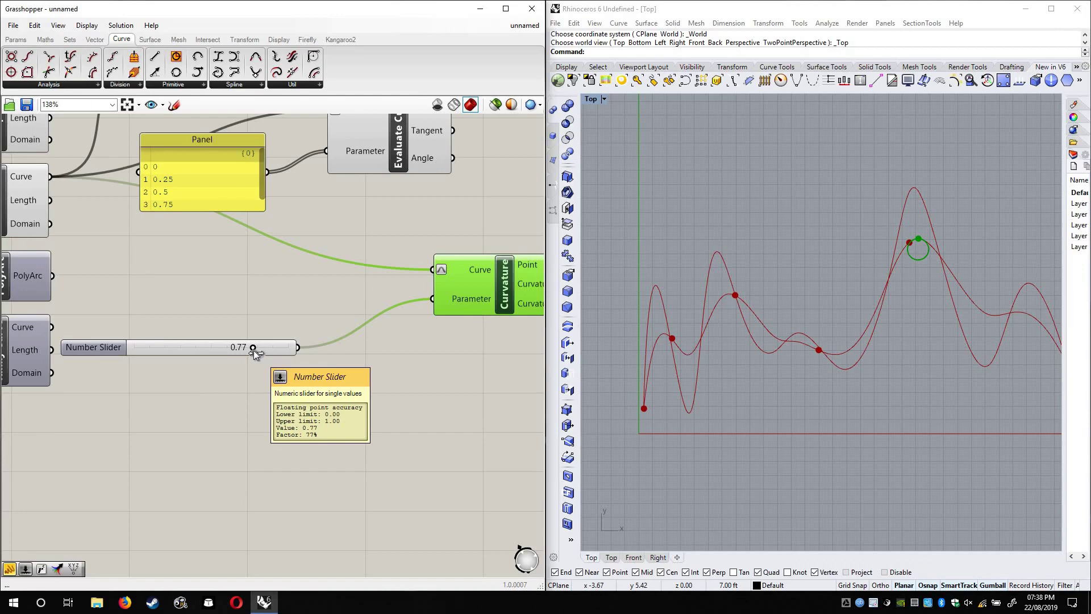
pyautogui.moveTo(247, 350); pyautogui.dragTo(206, 357)
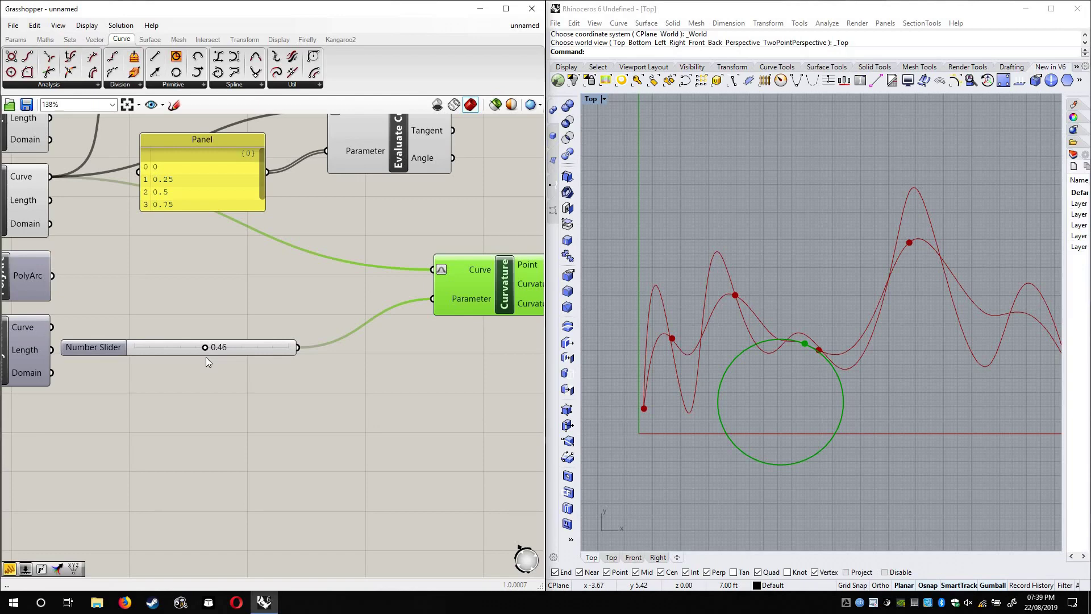
pyautogui.moveTo(203, 349); pyautogui.dragTo(139, 334)
# Move the Evaluate Curve and Curvature components further right, away from their inputs, and inspect Curvature's outputs
pyautogui.moveTo(265, 365); pyautogui.dragTo(263, 315, button='right')
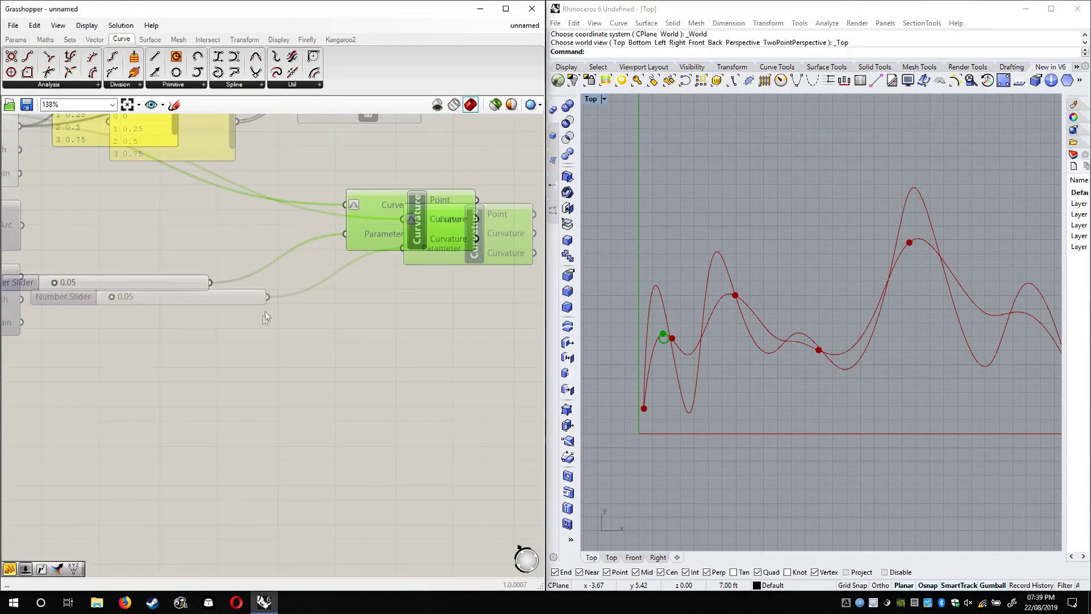
pyautogui.scroll(-4, 263, 314)
pyautogui.moveTo(299, 197); pyautogui.dragTo(392, 201)
pyautogui.scroll(5, 265, 248)
pyautogui.moveTo(344, 246); pyautogui.dragTo(314, 235, button='right')
pyautogui.moveTo(451, 277); pyautogui.dragTo(471, 282)
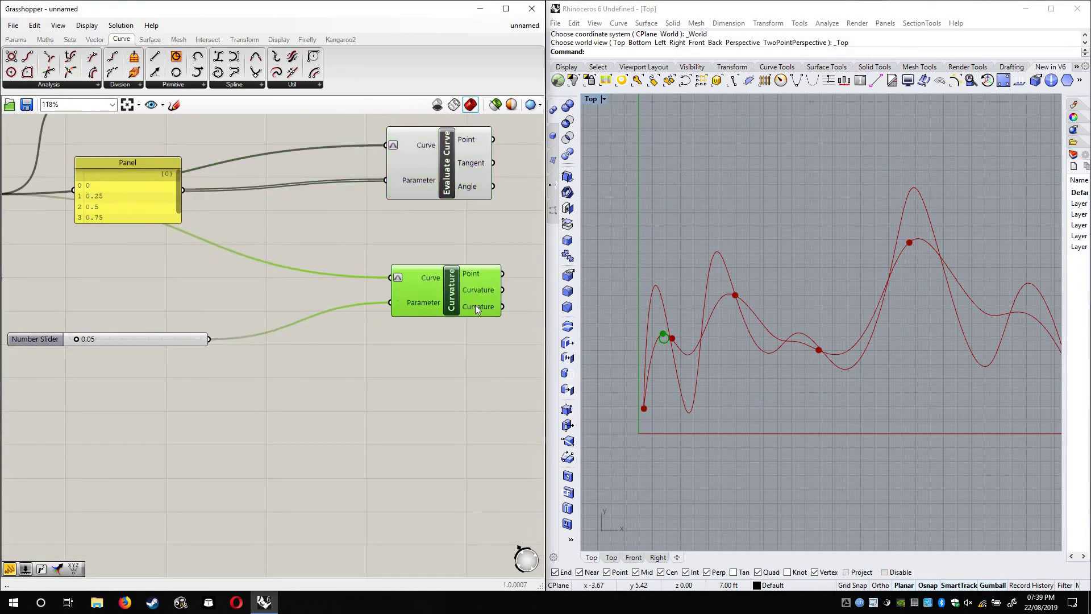
pyautogui.moveTo(477, 292)
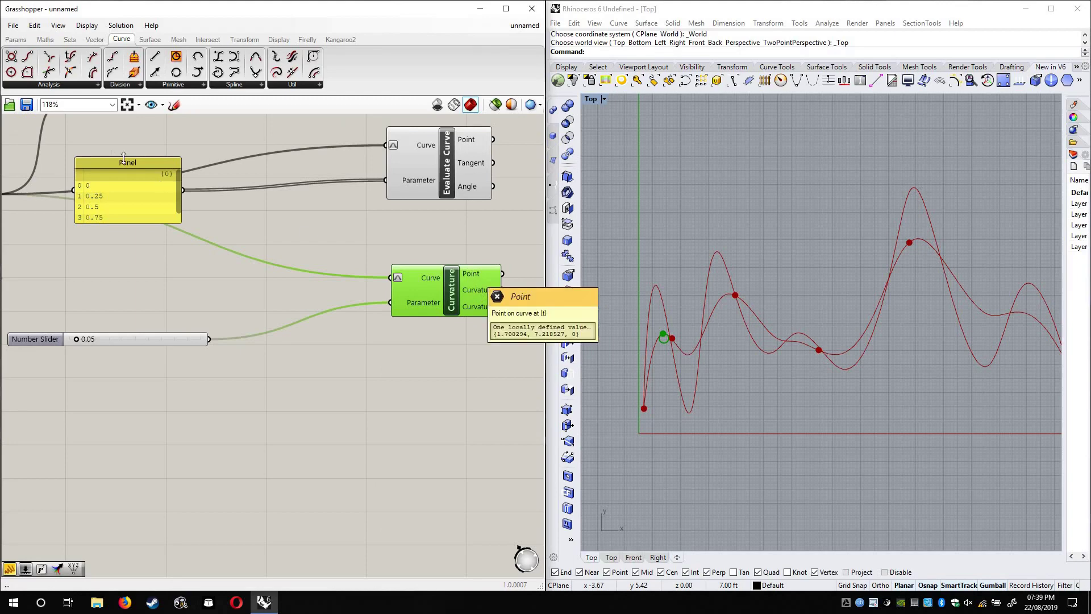
# Place a Curvature Graph component below the Curvature component
pyautogui.click(64, 86)
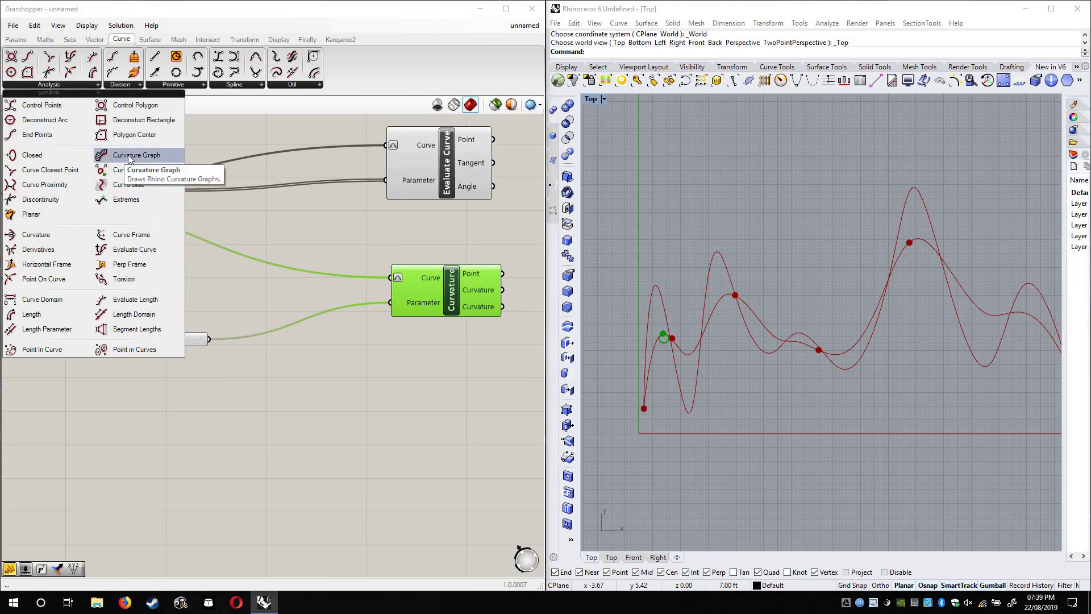
pyautogui.click(130, 157)
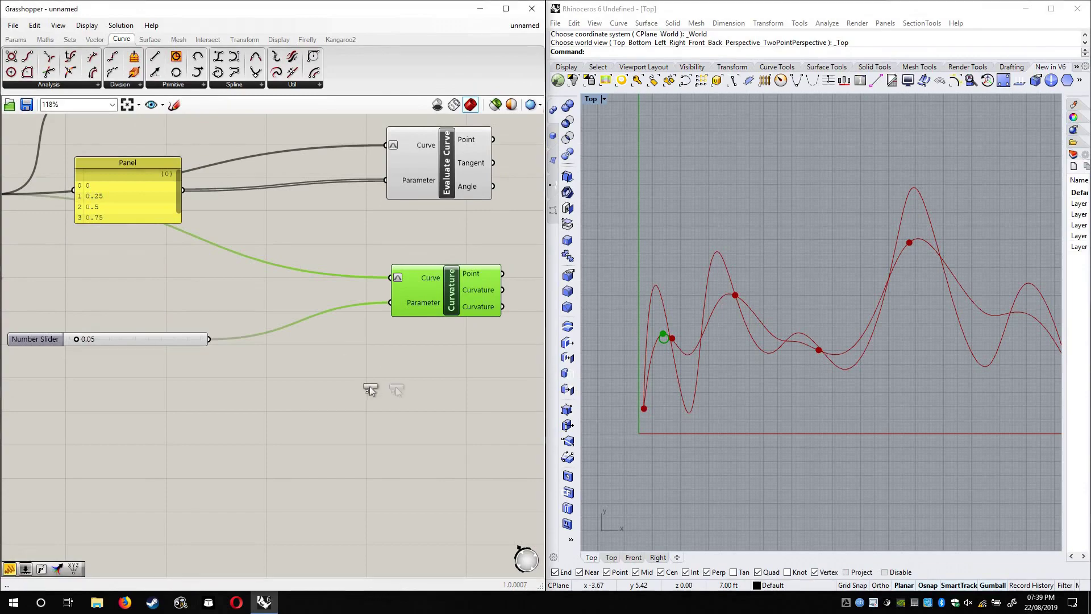
pyautogui.click(379, 401)
pyautogui.scroll(5, 416, 411)
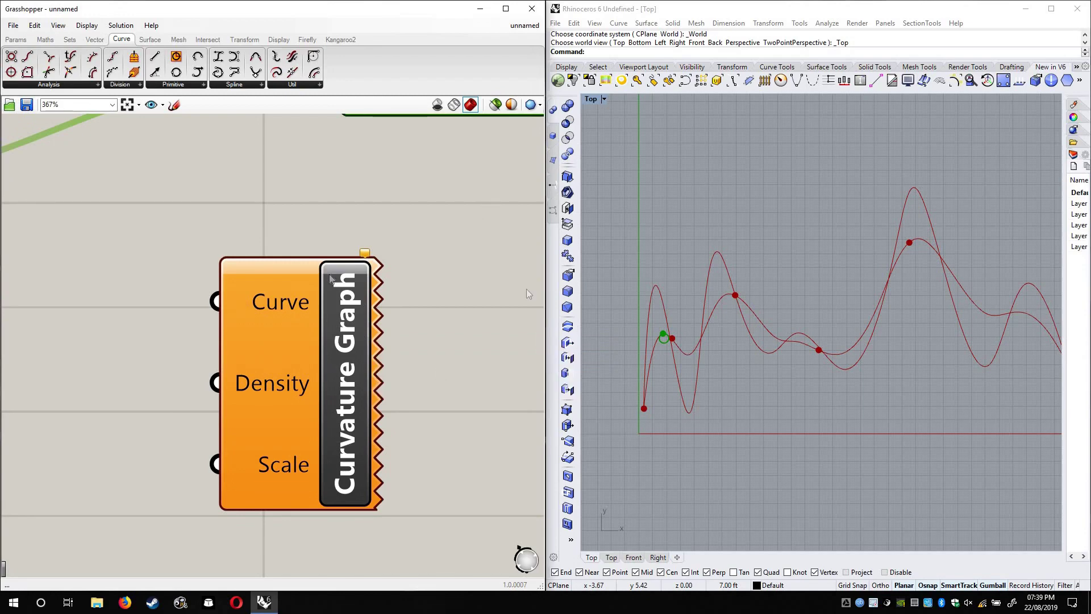
# Move the Number Slider closer to Curvature and shift the Curvature Graph component to the left
pyautogui.moveTo(280, 349); pyautogui.dragTo(257, 304, button='right')
pyautogui.scroll(-3, 257, 308)
pyautogui.click(319, 328)
pyautogui.scroll(-4, 203, 308)
pyautogui.moveTo(256, 311); pyautogui.dragTo(340, 282)
pyautogui.moveTo(448, 353); pyautogui.dragTo(366, 334)
# Connect the Nurbs Curve's Curve output to Curvature Graph's Curve input
pyautogui.scroll(2, 238, 296)
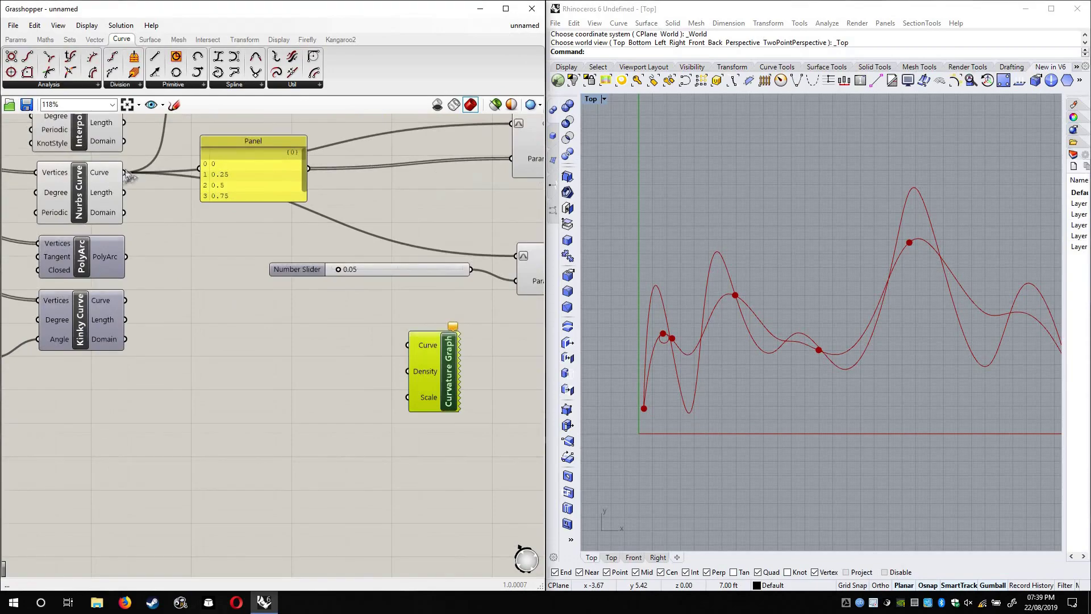
pyautogui.scroll(1, 166, 273)
pyautogui.moveTo(416, 418); pyautogui.dragTo(133, 246)
# Turn off the viewport preview of the Curvature, Evaluate Curve and Interpolate components
pyautogui.moveTo(475, 341); pyautogui.dragTo(347, 344, button='right')
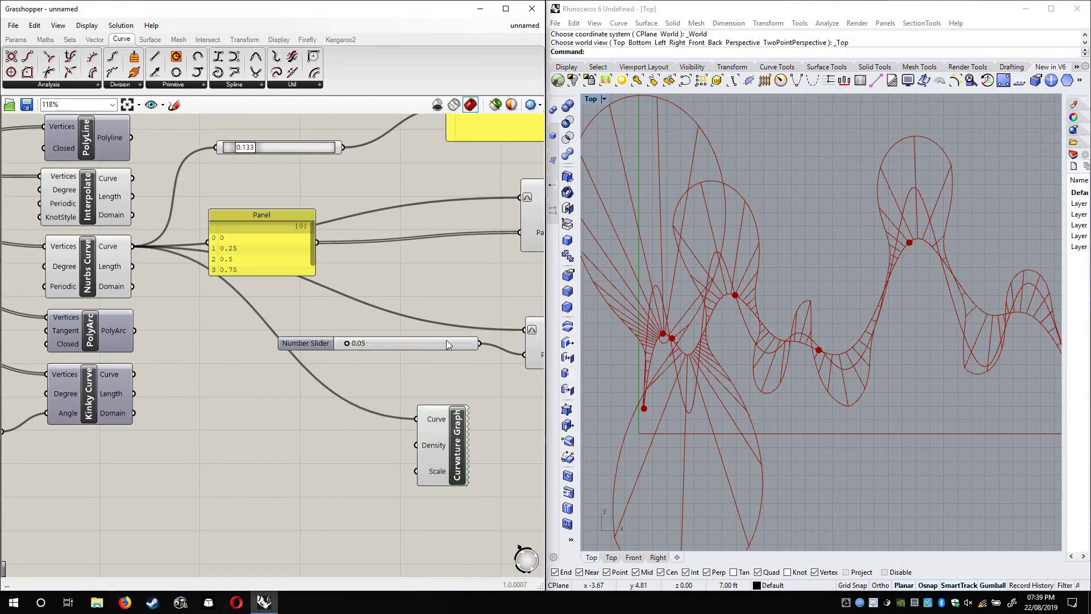
pyautogui.rightClick(460, 340)
pyautogui.click(478, 361)
pyautogui.rightClick(453, 223)
pyautogui.click(466, 244)
pyautogui.moveTo(321, 336); pyautogui.dragTo(553, 353, button='right')
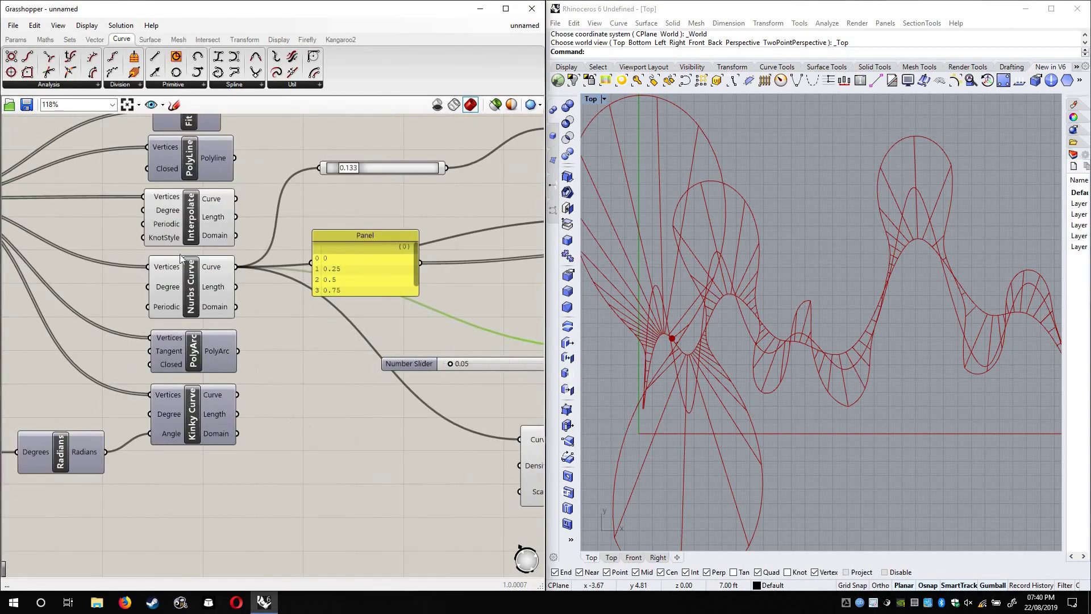
pyautogui.rightClick(204, 210)
pyautogui.rightClick(190, 205)
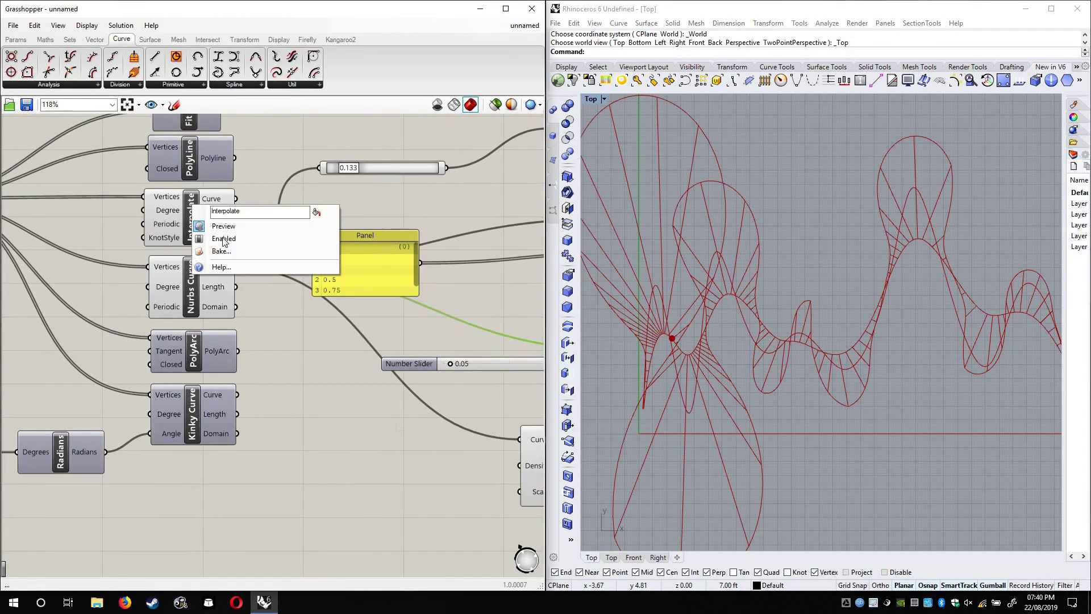
pyautogui.click(218, 226)
# Examine Curvature Graph's inputs and the curvature graph drawn along the Nurbs curve, including where it changes sides
pyautogui.moveTo(520, 455); pyautogui.dragTo(306, 344, button='right')
pyautogui.scroll(4, 355, 382)
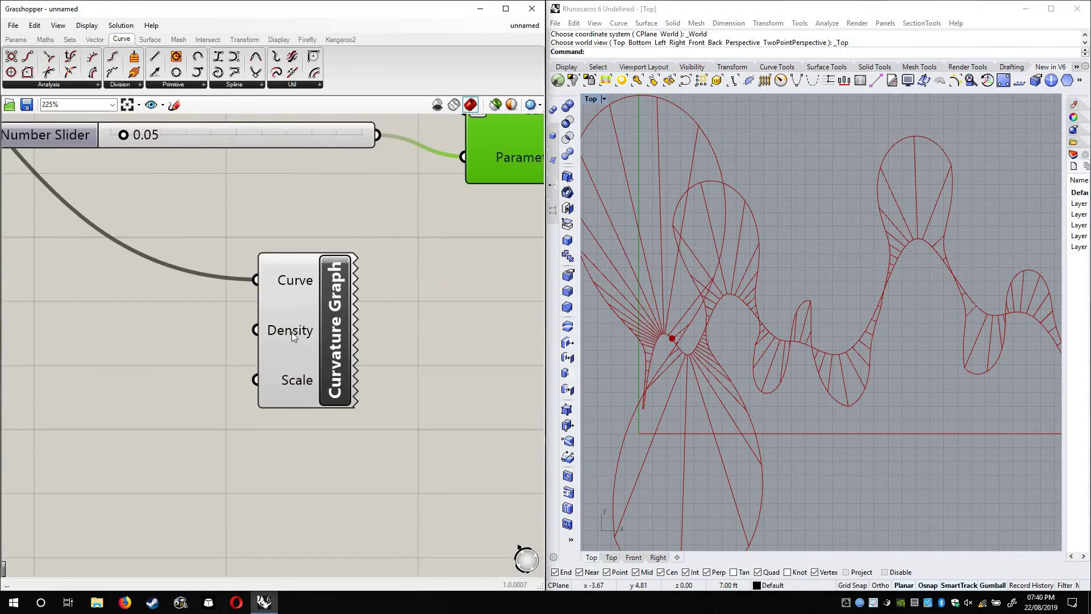
pyautogui.moveTo(761, 391); pyautogui.dragTo(799, 413, button='right')
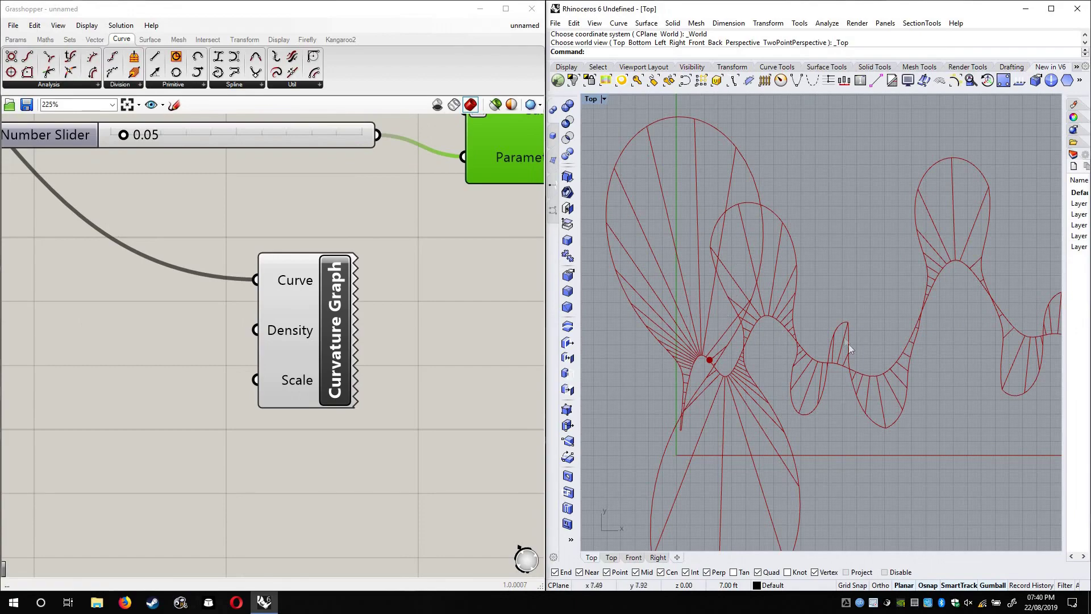
pyautogui.scroll(6, 795, 336)
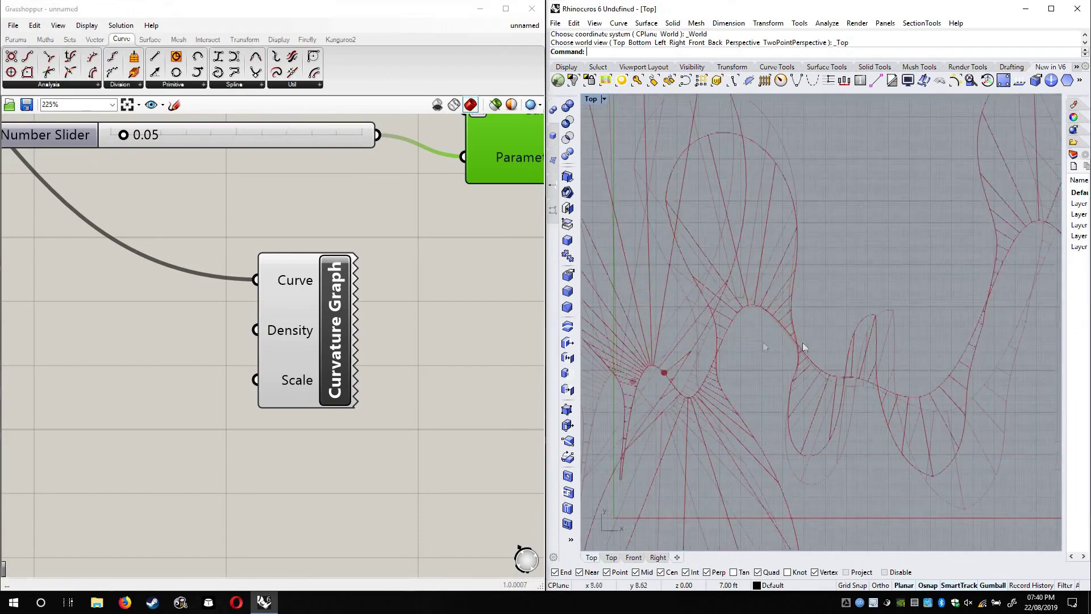
pyautogui.moveTo(746, 348); pyautogui.dragTo(772, 347, button='right')
pyautogui.scroll(-8, 813, 366)
pyautogui.scroll(10, 750, 316)
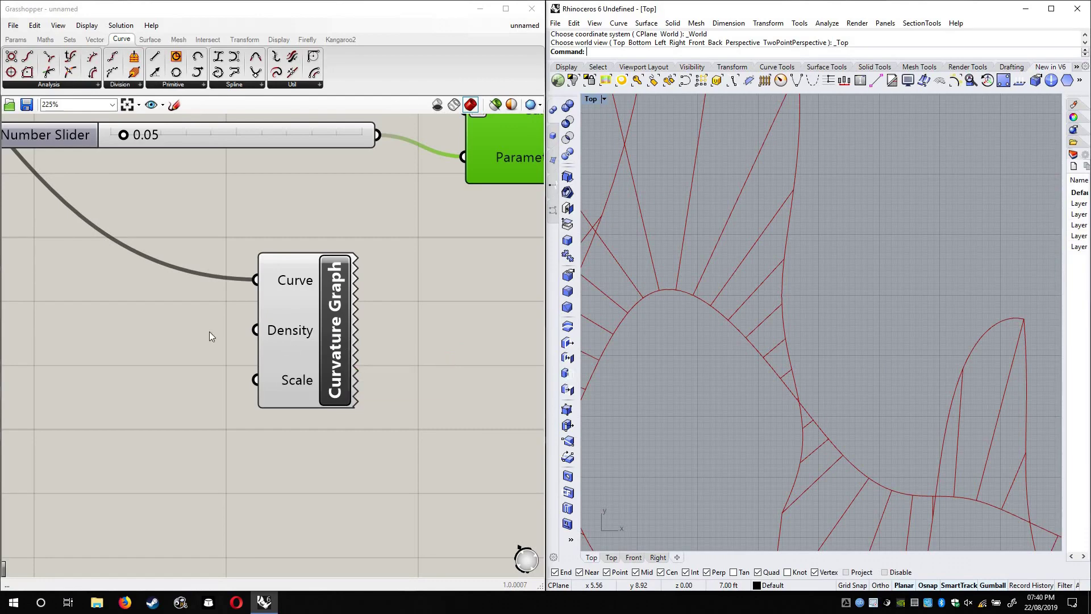
# Set the Density input of the Curvature Graph component to 15
pyautogui.scroll(-1, 302, 353)
pyautogui.scroll(-3, 302, 352)
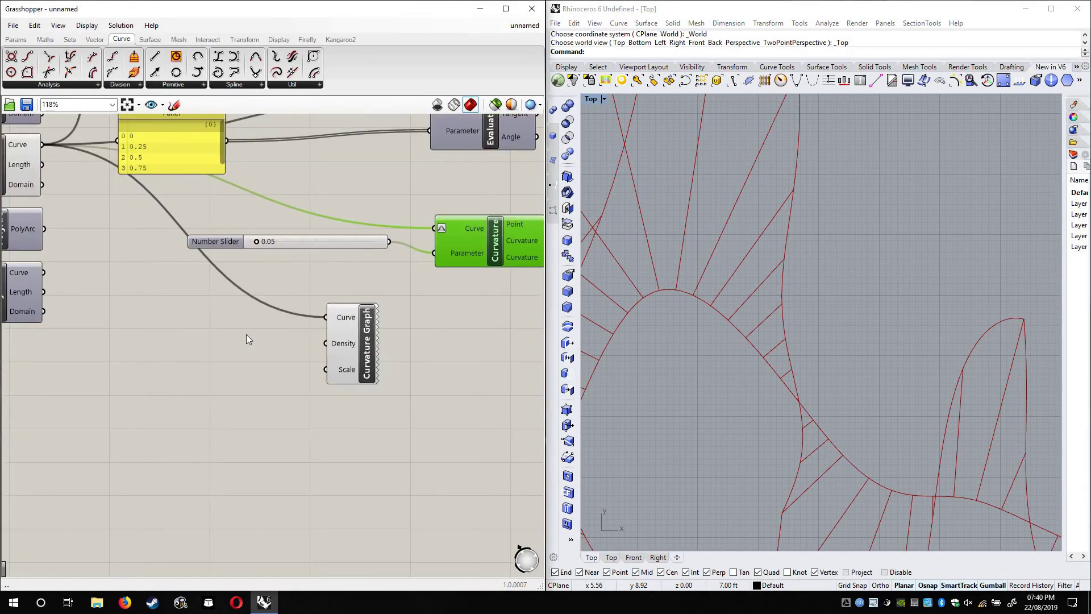
pyautogui.rightClick(347, 345)
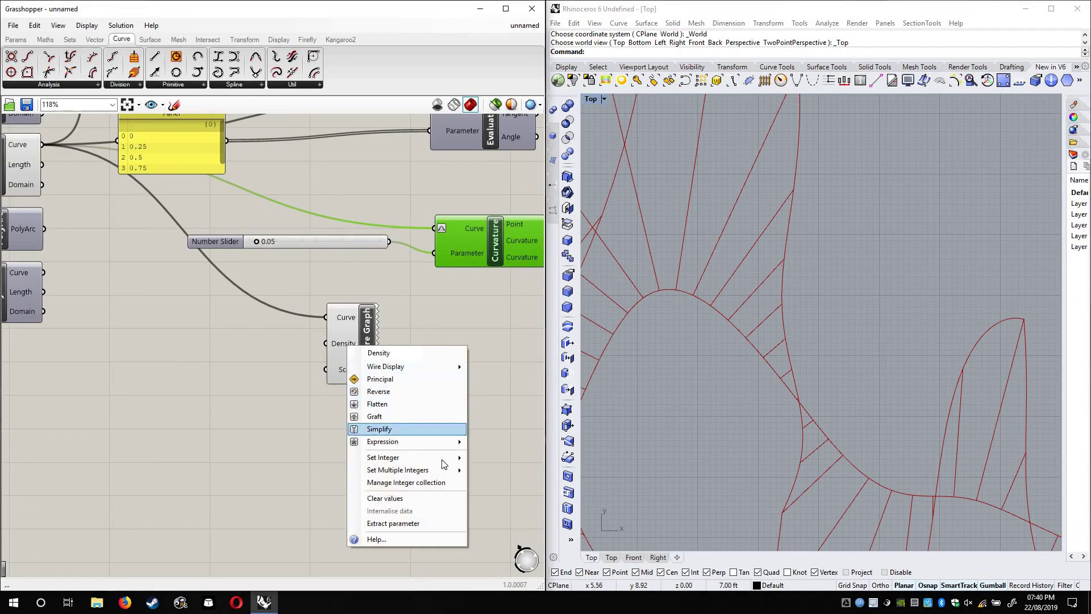
pyautogui.moveTo(409, 457)
pyautogui.click(510, 460)
pyautogui.doubleClick(511, 461)
pyautogui.write('20')
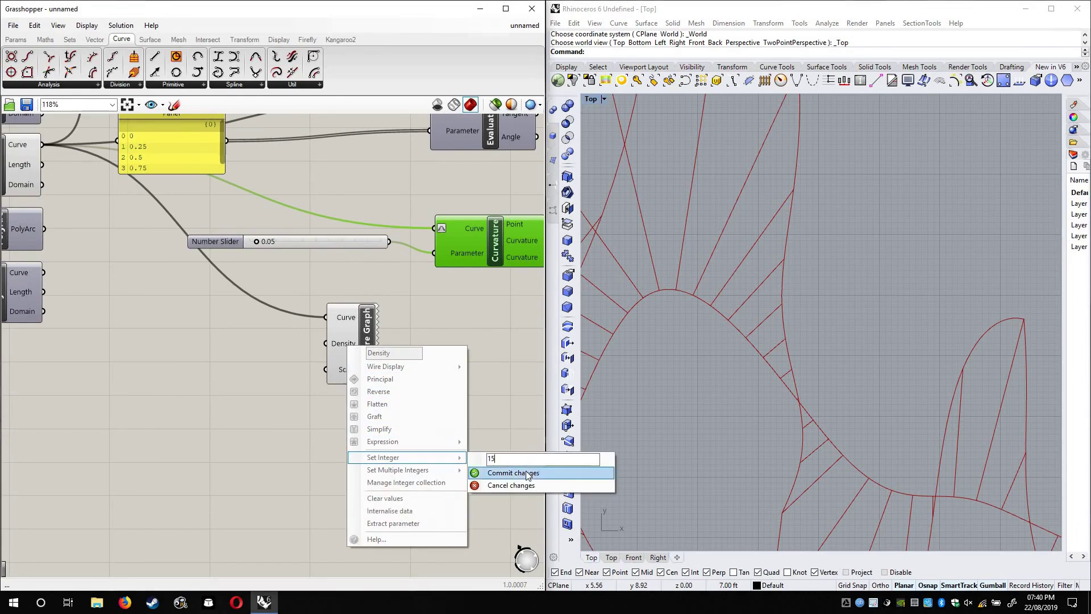
pyautogui.click(513, 473)
# Set Curvature Graph's Density to 20 and view the whole graph along the curve
pyautogui.rightClick(341, 348)
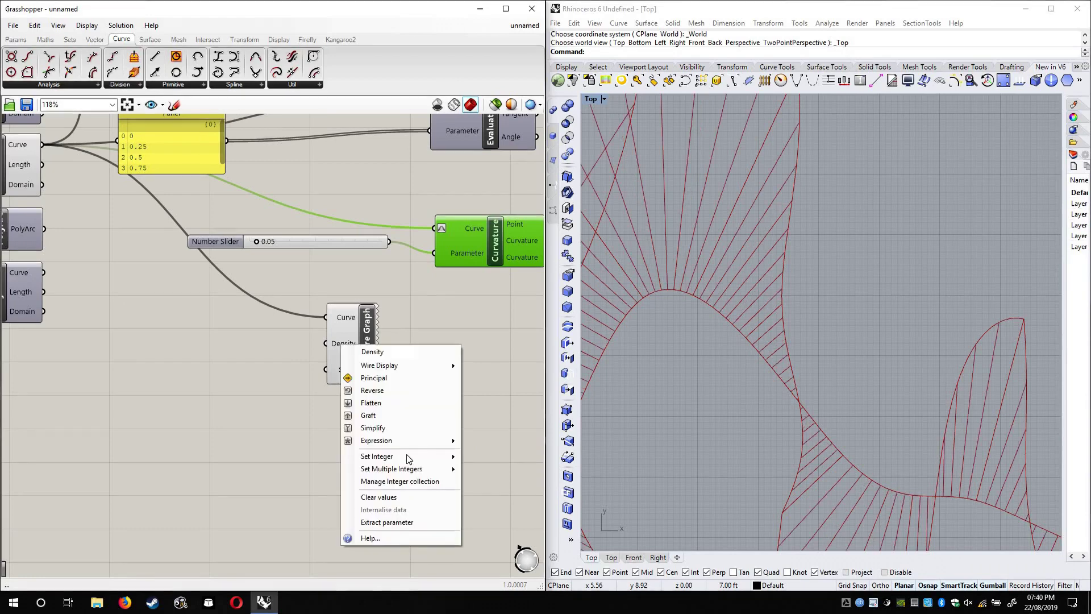
pyautogui.moveTo(407, 455)
pyautogui.doubleClick(503, 456)
pyautogui.write('0.')
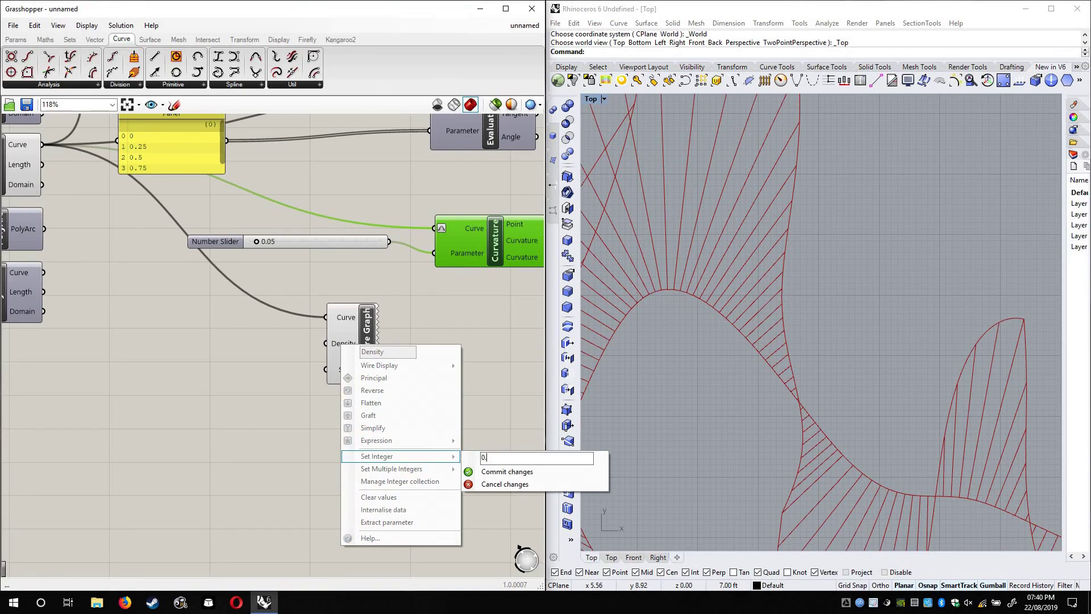
pyautogui.press('BackSpace')
pyautogui.write('20')
pyautogui.click(507, 472)
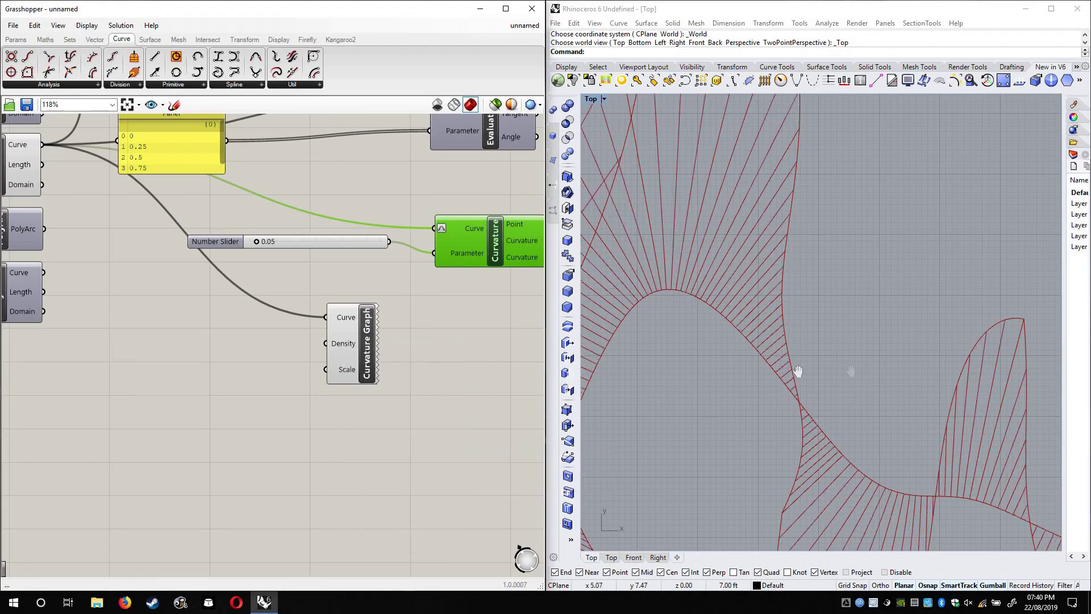
pyautogui.scroll(-5, 855, 366)
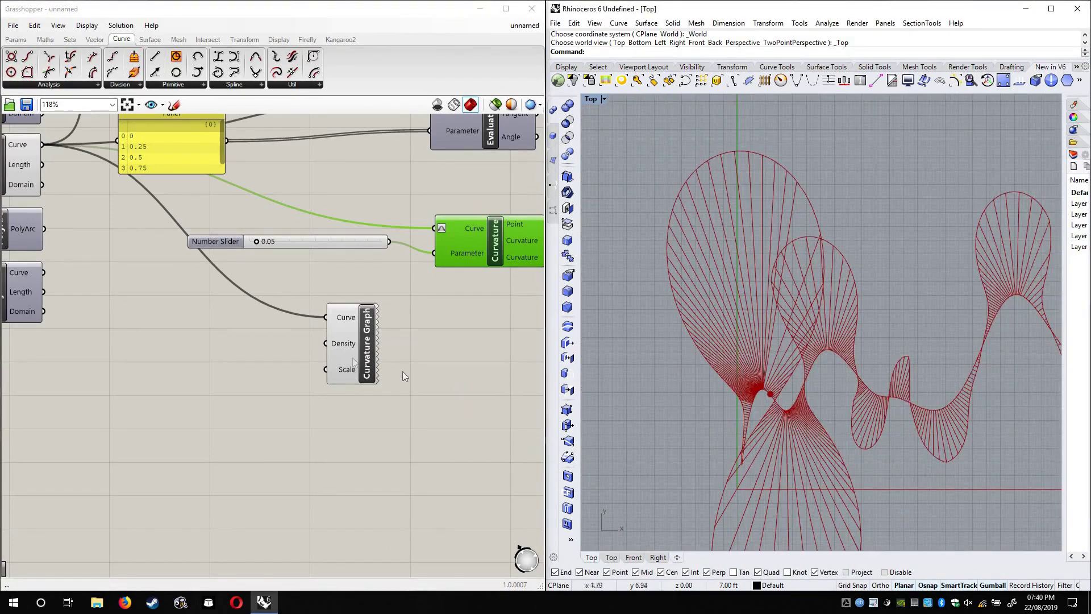
# Set the Scale input of the Curvature Graph component to 50
pyautogui.scroll(4, 402, 370)
pyautogui.rightClick(299, 369)
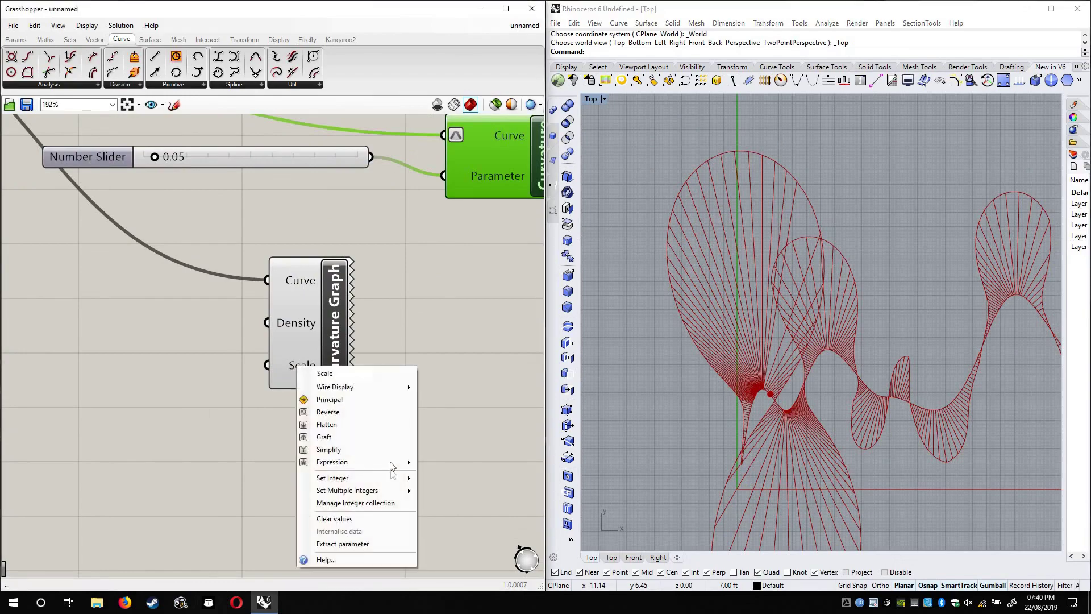
pyautogui.moveTo(402, 478)
pyautogui.write('50')
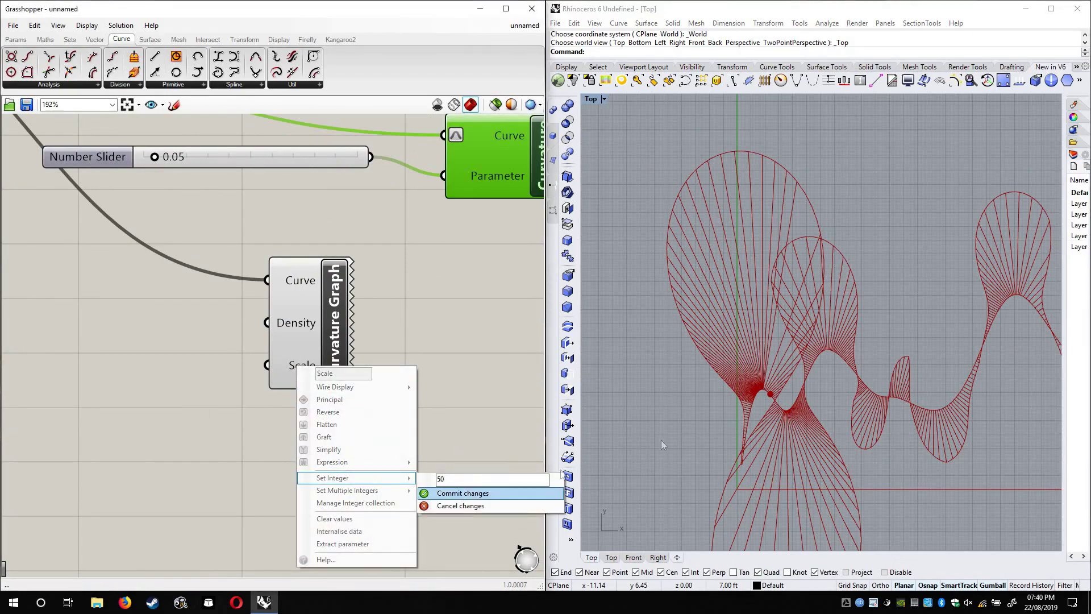
pyautogui.press('Return')
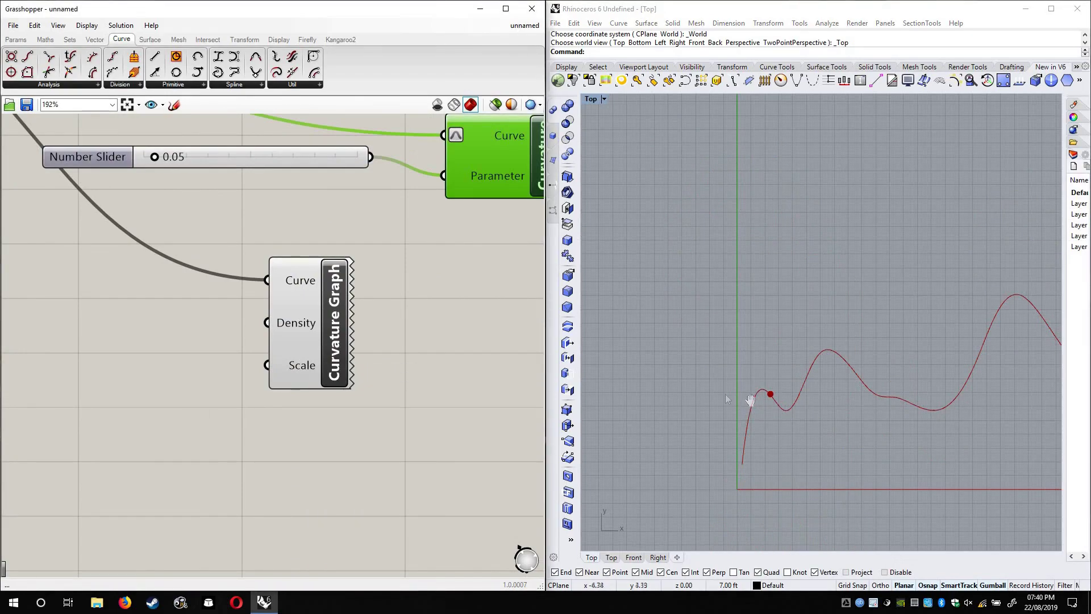
# Change Curvature Graph's Scale value to 75
pyautogui.rightClick(300, 367)
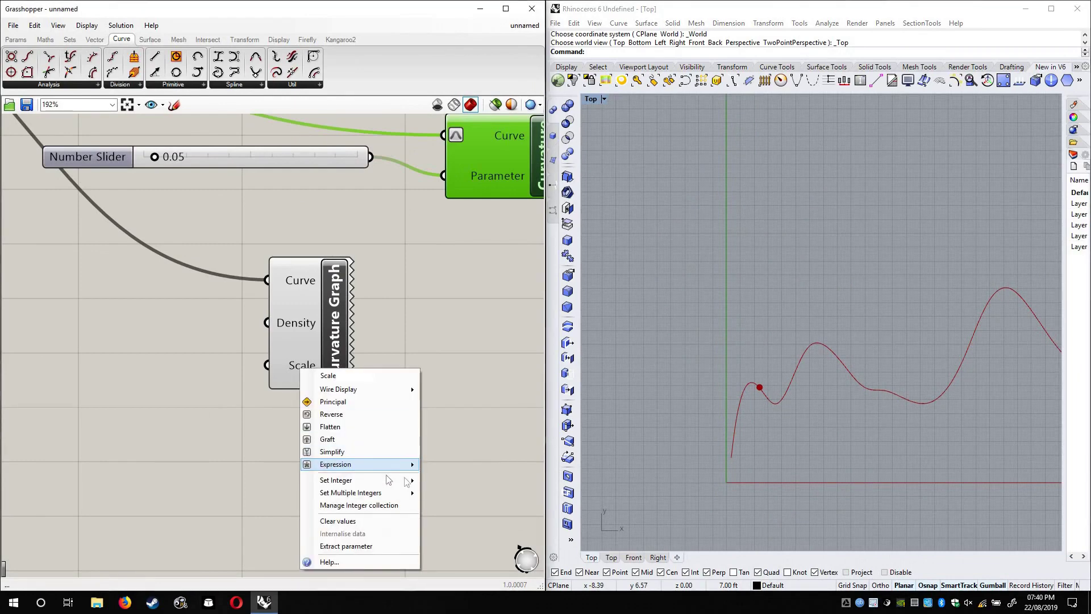
pyautogui.moveTo(386, 480)
pyautogui.write('75')
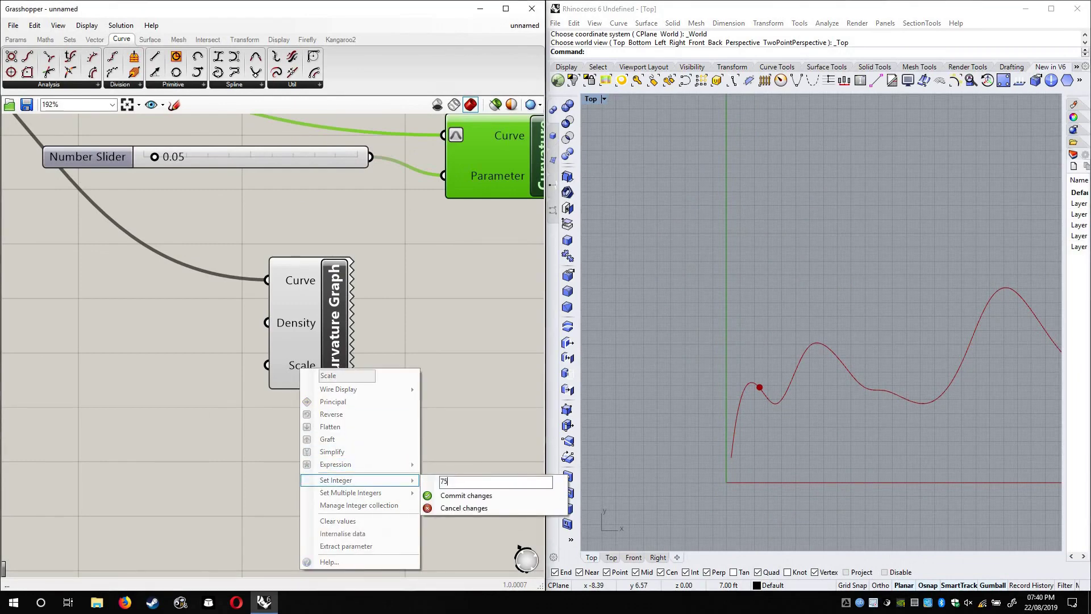
pyautogui.click(457, 495)
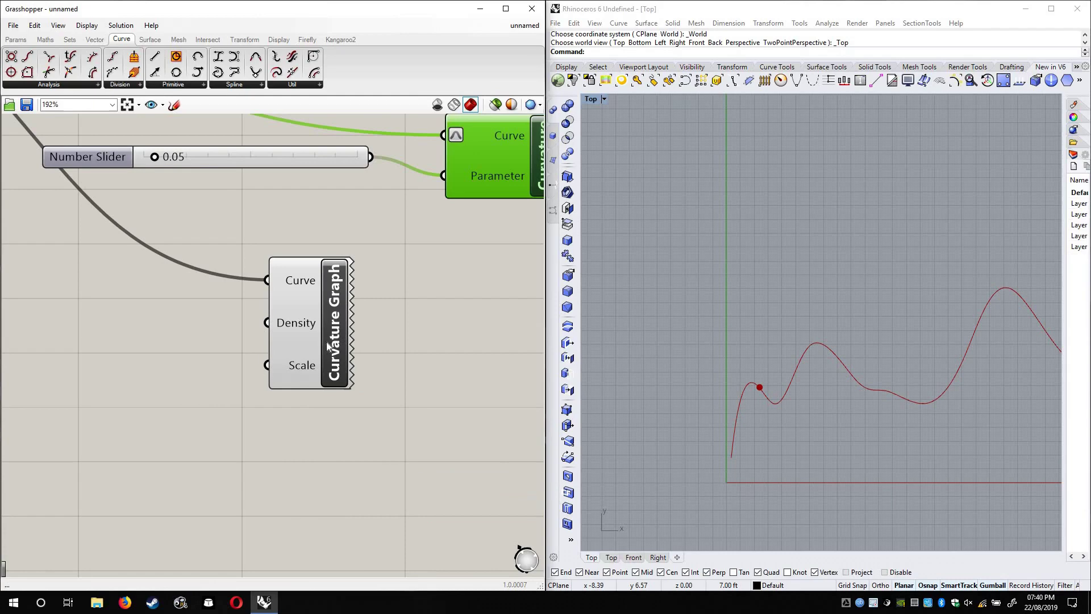
# Set Curvature Graph's Scale to 100 and inspect the graph near the start of the curve
pyautogui.rightClick(309, 366)
pyautogui.moveTo(369, 477)
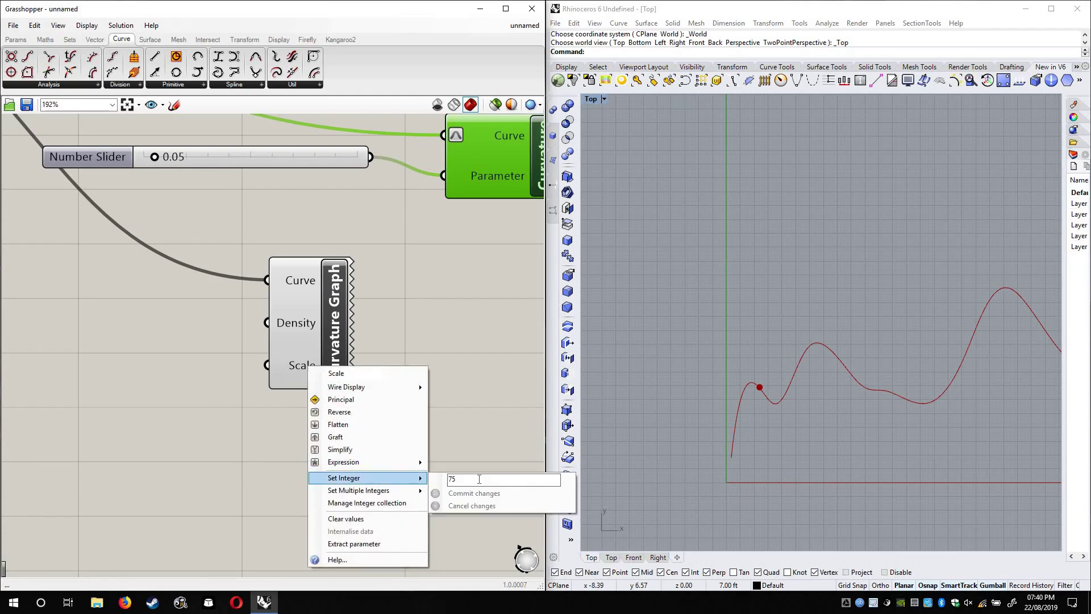
pyautogui.write('150')
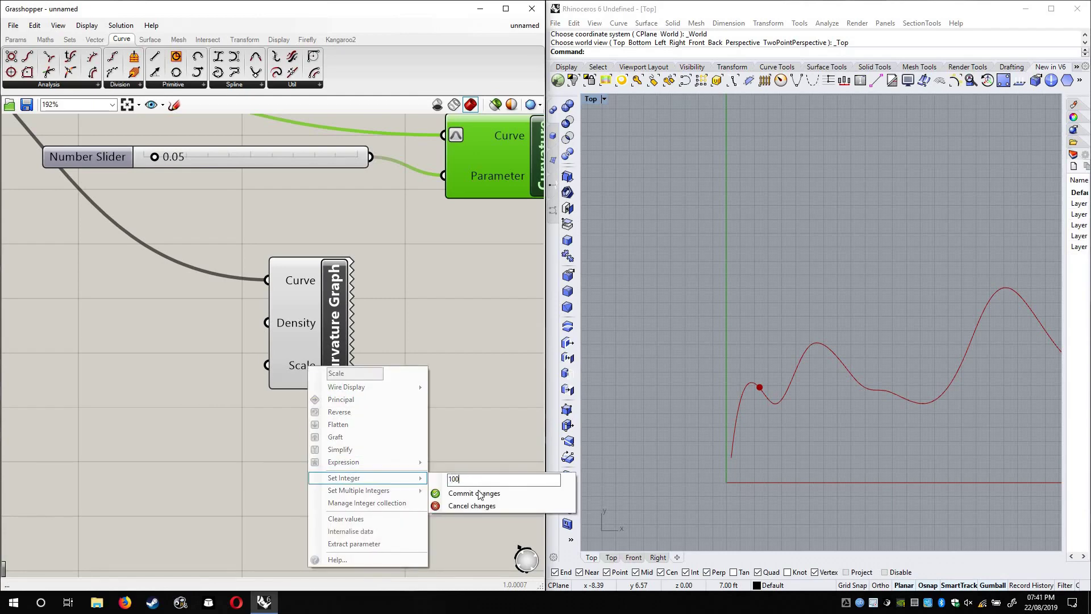
pyautogui.click(479, 493)
pyautogui.scroll(5, 682, 297)
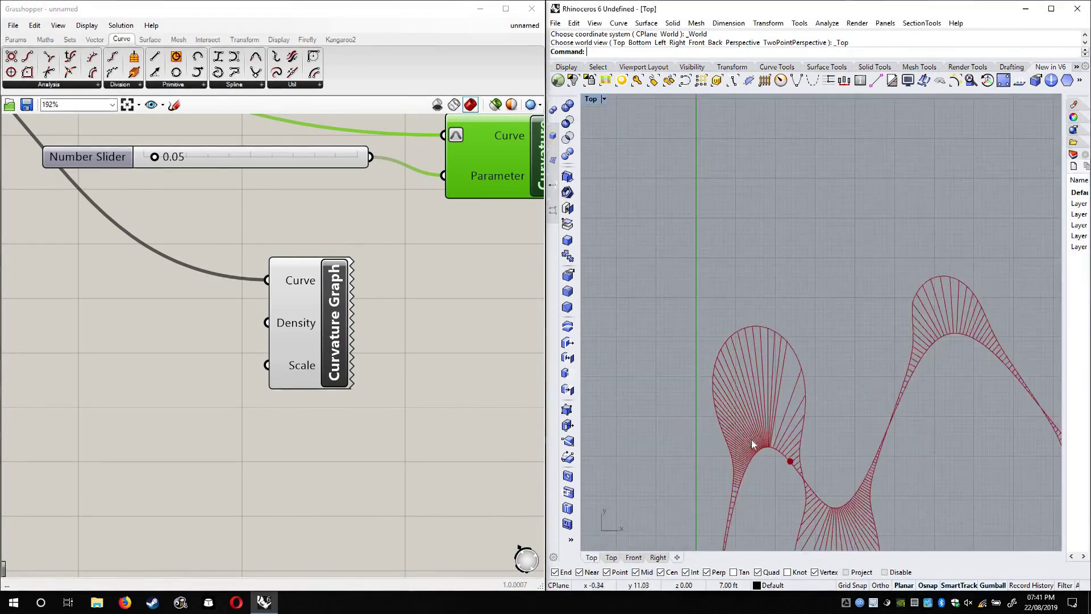
# Move the Curvature Graph component down and to the right, select it to highlight its graph, and clear the selection
pyautogui.moveTo(345, 324); pyautogui.dragTo(382, 358)
pyautogui.click(501, 298)
pyautogui.click(378, 357)
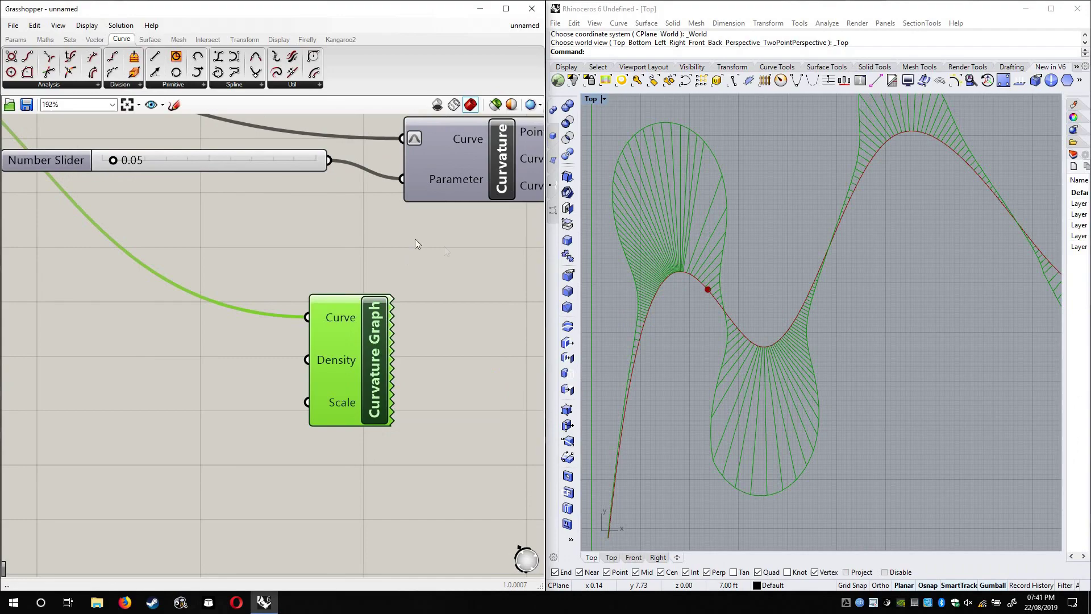
pyautogui.click(449, 266)
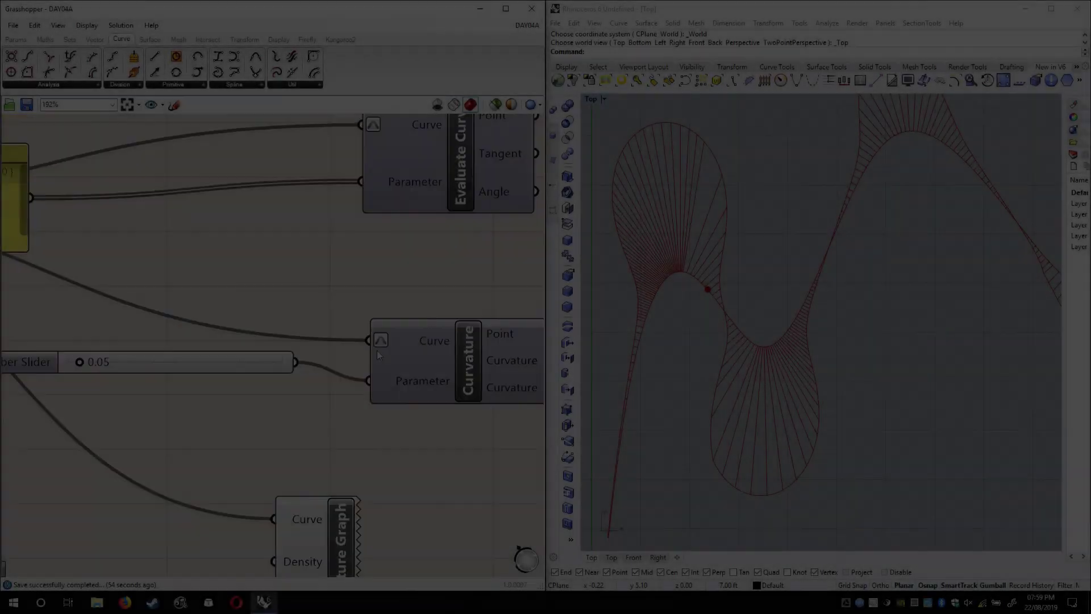
# Examine the DAY04A definition's curve analysis components and the curvature graph along the full length of the Nurbs curve
pyautogui.scroll(-5, 364, 361)
pyautogui.moveTo(357, 367); pyautogui.dragTo(317, 334, button='right')
pyautogui.moveTo(714, 333); pyautogui.dragTo(686, 367, button='right')
pyautogui.scroll(-6, 713, 333)
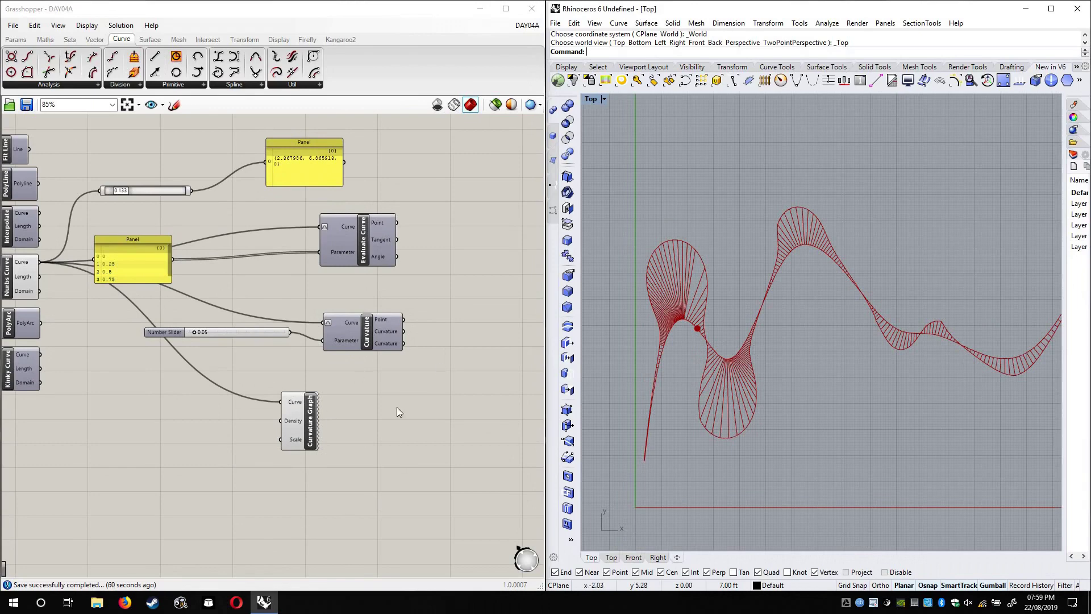
pyautogui.moveTo(328, 420); pyautogui.dragTo(294, 467, button='right')
pyautogui.scroll(-3, 711, 366)
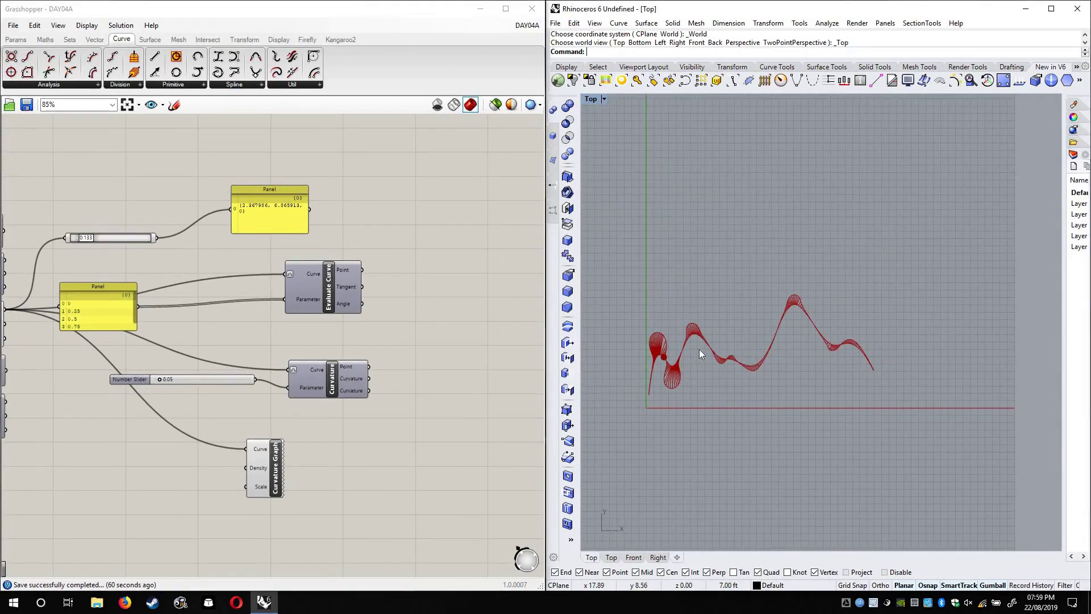
pyautogui.scroll(2, 698, 352)
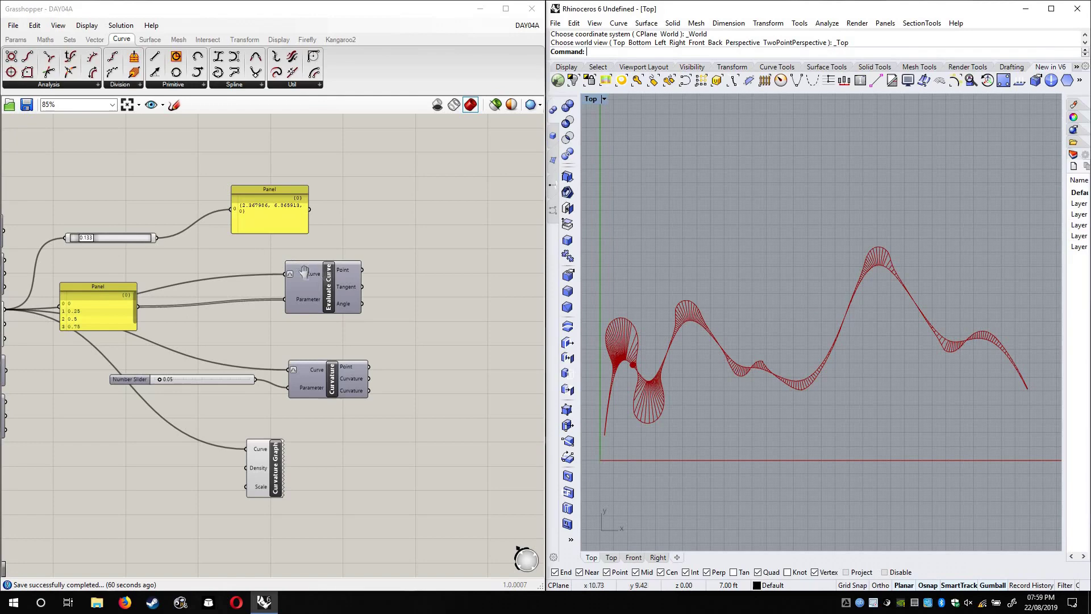
pyautogui.moveTo(256, 246); pyautogui.dragTo(288, 268, button='right')
# Create a new empty Grasshopper document
pyautogui.click(12, 26)
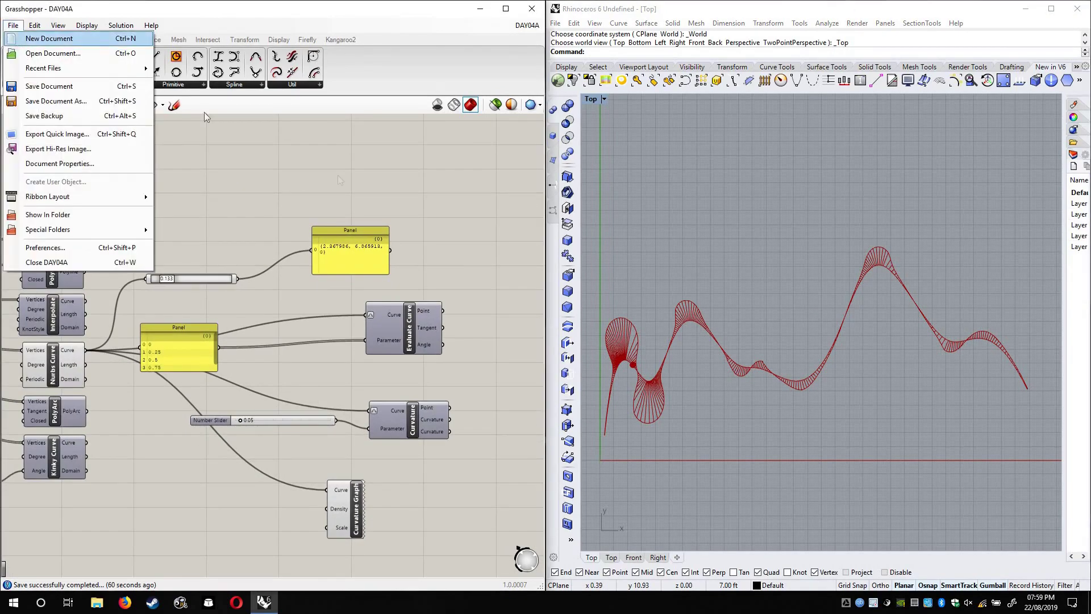
pyautogui.click(43, 39)
pyautogui.moveTo(176, 214); pyautogui.dragTo(221, 268, button='right')
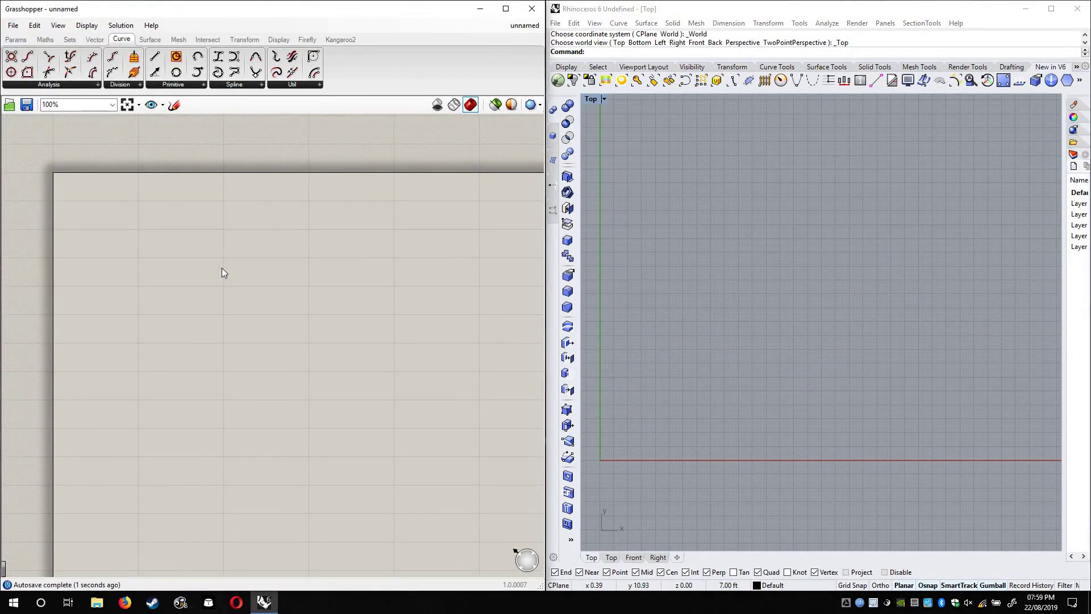
pyautogui.moveTo(677, 288); pyautogui.dragTo(684, 312, button='right')
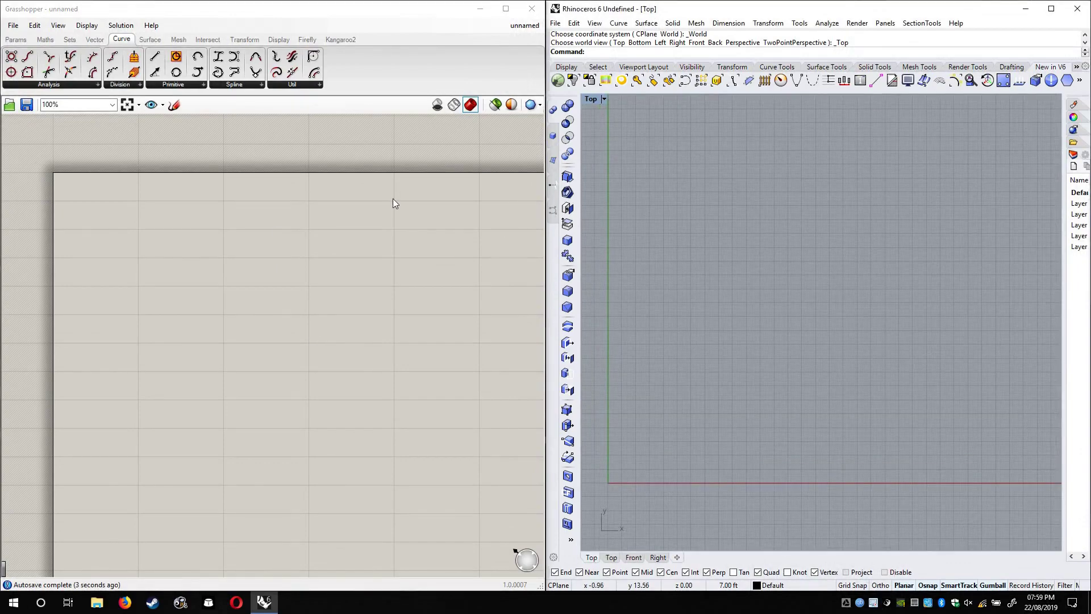
# Switch to the open DAY04A document and back to the new unnamed document
pyautogui.click(522, 27)
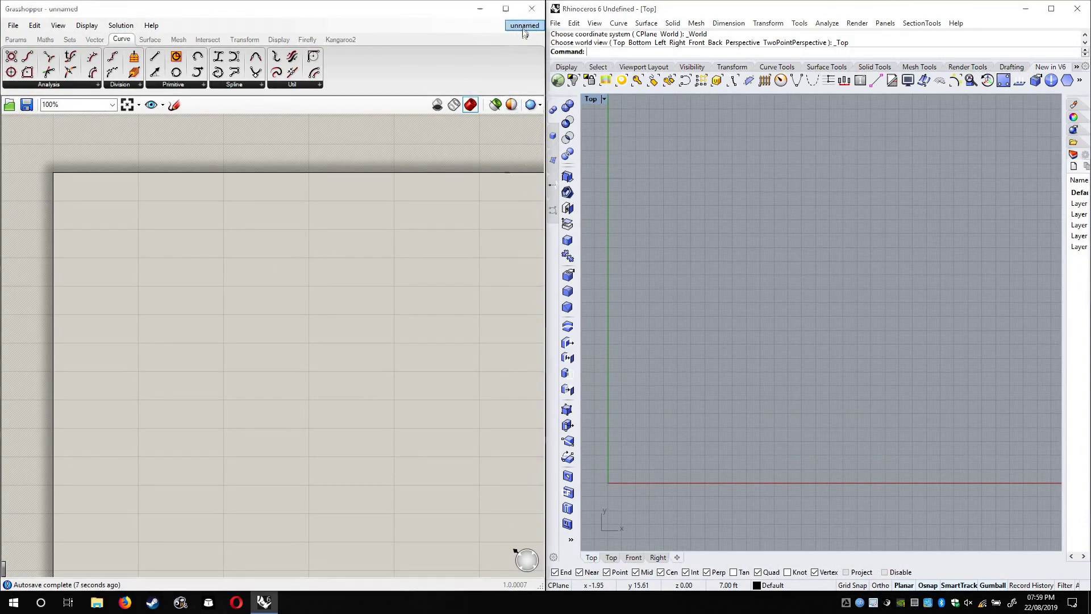
pyautogui.click(531, 125)
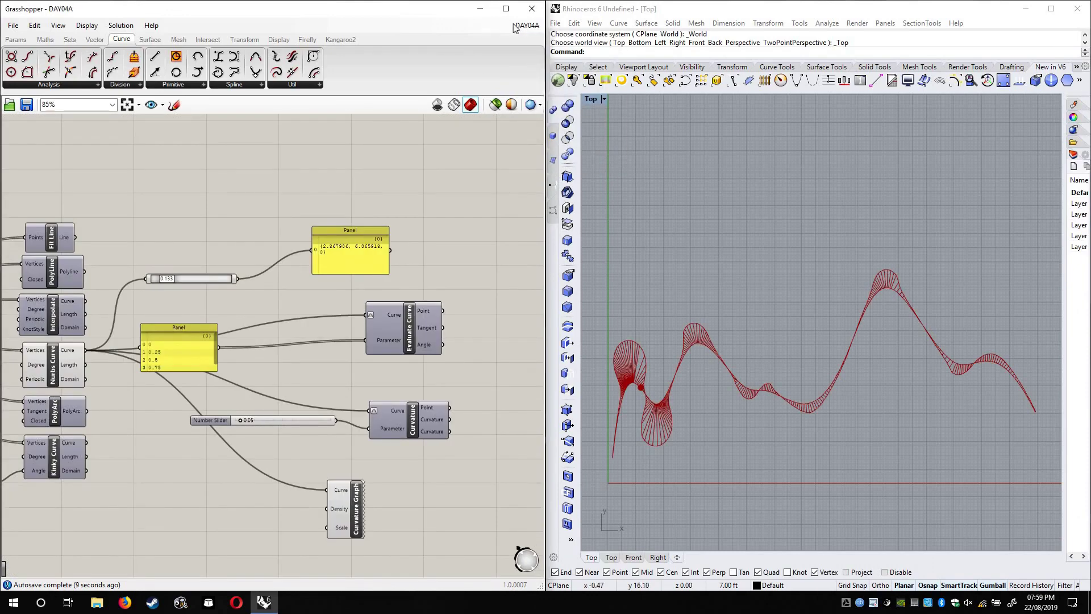
pyautogui.click(517, 27)
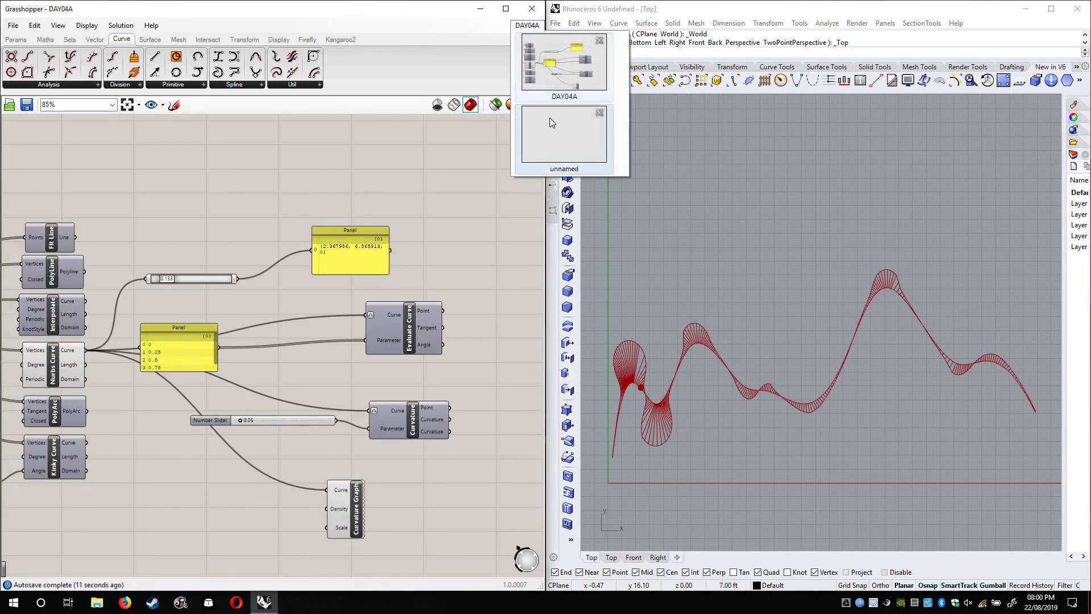
pyautogui.click(550, 122)
# Add a Point parameter near the upper-left corner of the empty canvas
pyautogui.moveTo(253, 305); pyautogui.dragTo(248, 270, button='right')
pyautogui.scroll(-2, 251, 274)
pyautogui.scroll(3, 248, 269)
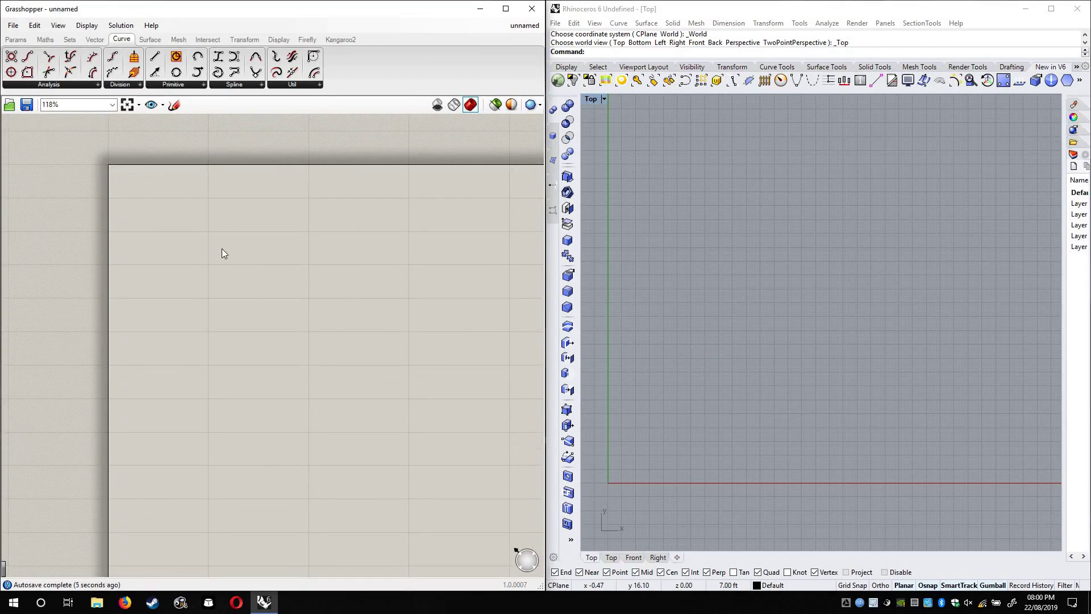
pyautogui.doubleClick(241, 261)
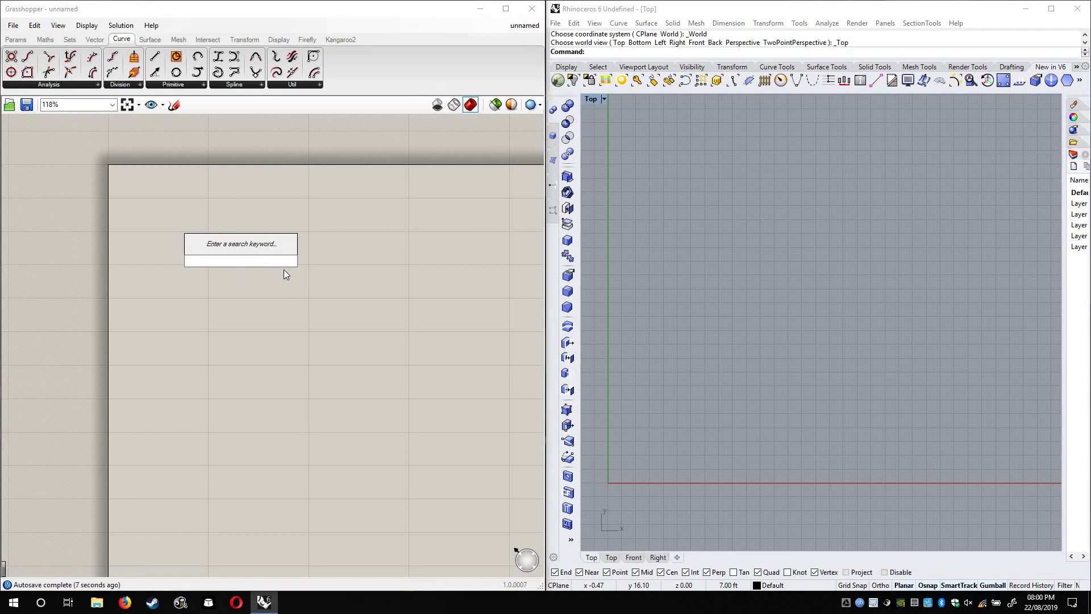
pyautogui.write('point')
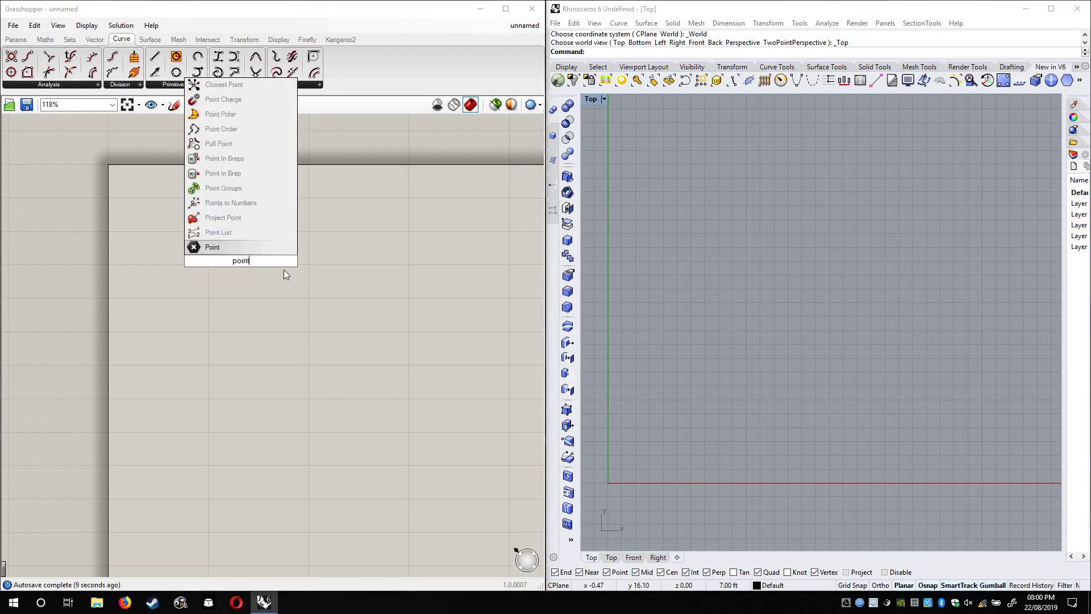
pyautogui.press('Return')
# Assign multiple points to the Point parameter by placing eight scattered points in the Top view, from near the origin along the X direction
pyautogui.scroll(4, 233, 267)
pyautogui.rightClick(233, 267)
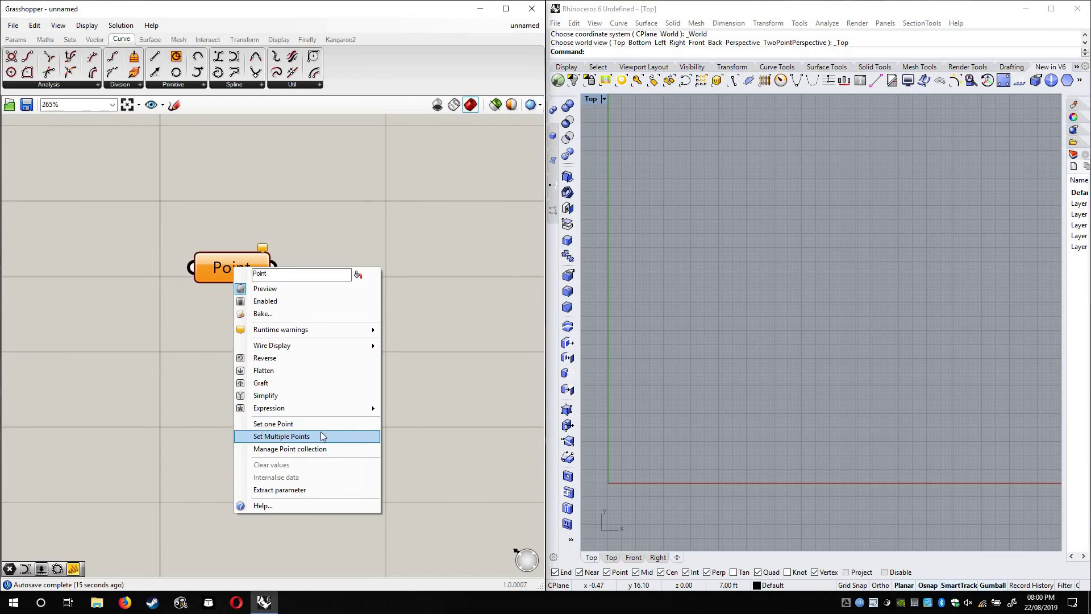
pyautogui.click(295, 440)
pyautogui.click(616, 453)
pyautogui.click(679, 329)
pyautogui.click(781, 407)
pyautogui.click(832, 252)
pyautogui.click(966, 351)
pyautogui.click(1002, 306)
pyautogui.moveTo(1013, 397); pyautogui.dragTo(829, 327, button='right')
pyautogui.click(889, 325)
pyautogui.click(913, 409)
pyautogui.rightClick(928, 391)
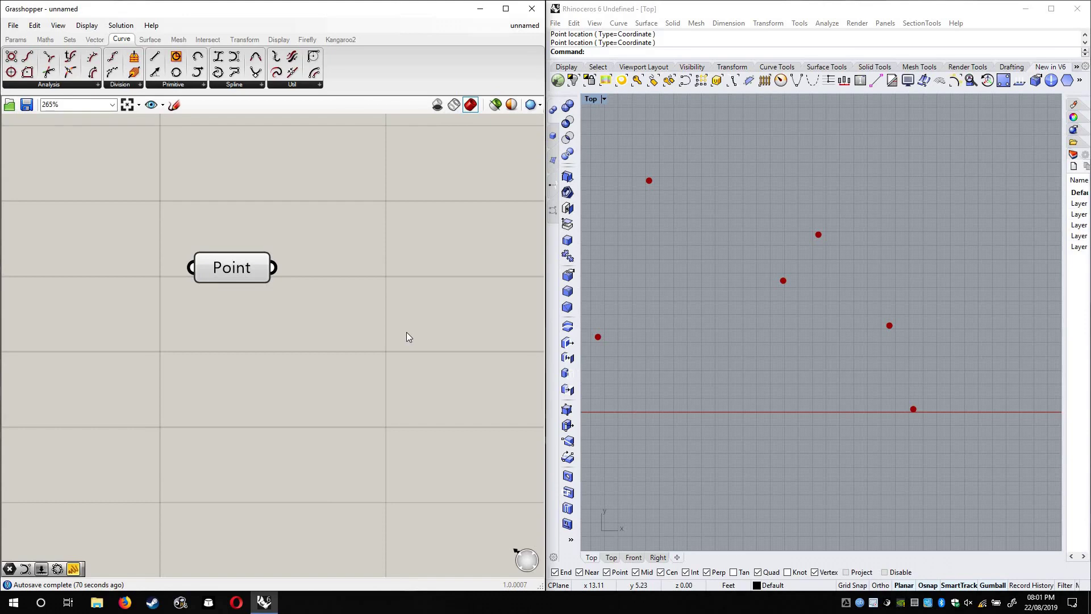
pyautogui.moveTo(717, 221); pyautogui.dragTo(824, 254, button='right')
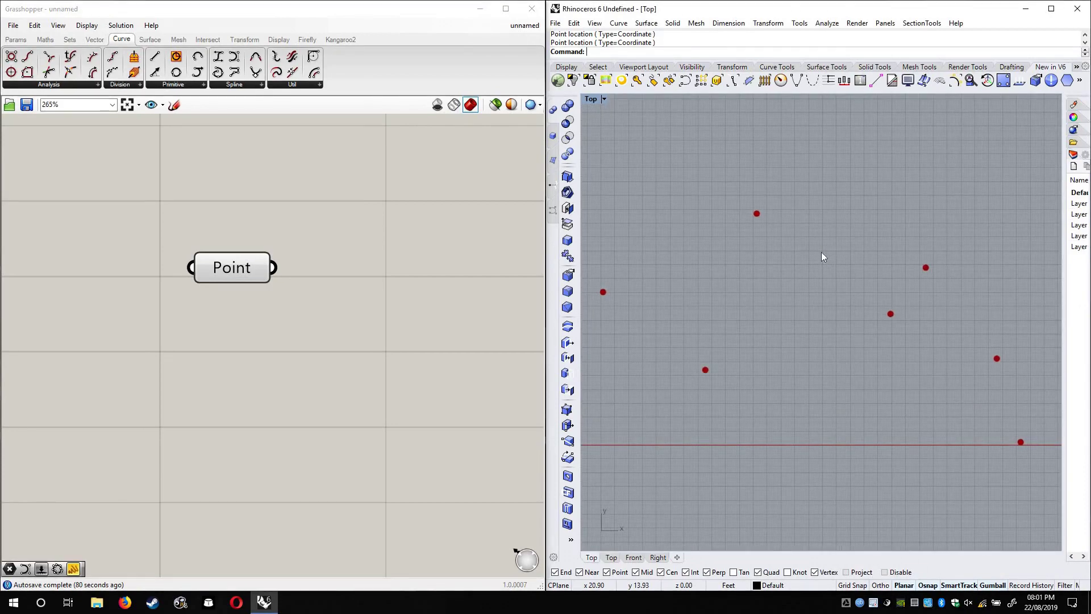
pyautogui.scroll(-5, 823, 256)
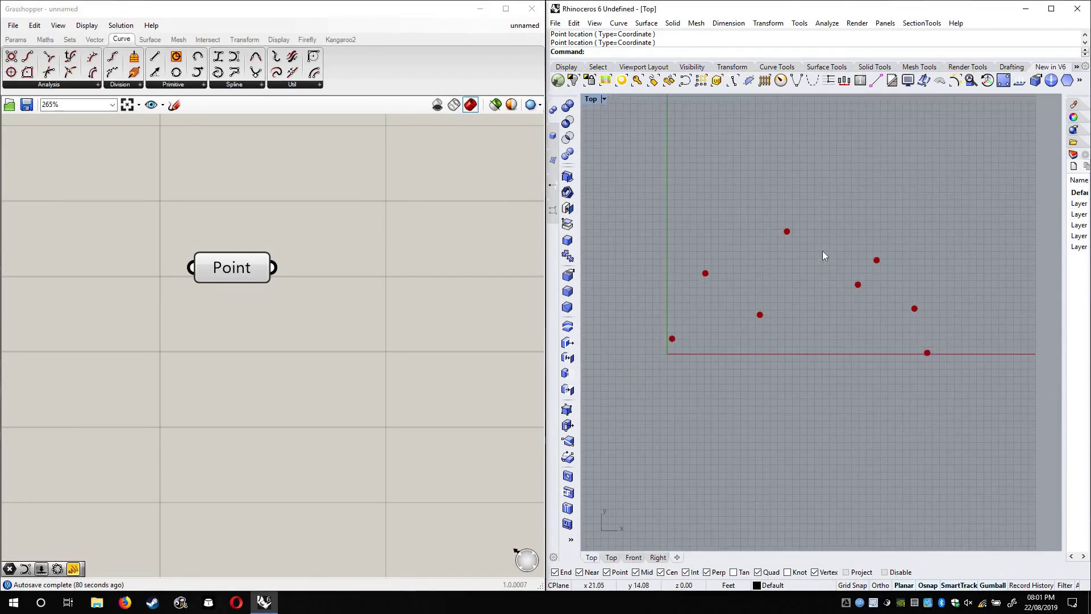
pyautogui.scroll(2, 823, 257)
pyautogui.moveTo(797, 348); pyautogui.dragTo(800, 375, button='right')
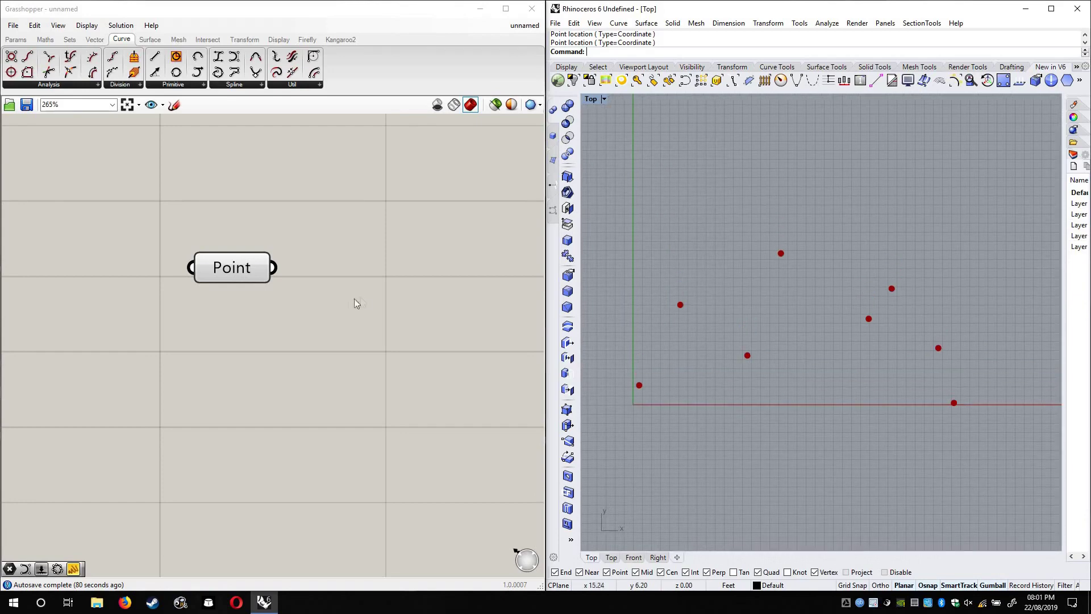
# Add an Interpolate component beside the Point parameter and feed the points into its Vertices input
pyautogui.doubleClick(417, 278)
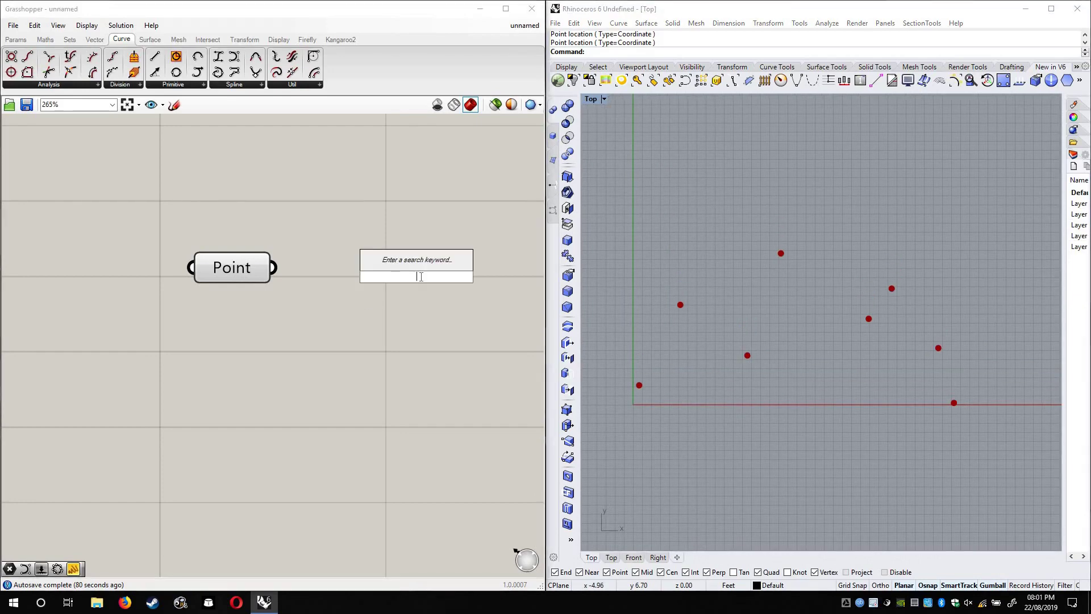
pyautogui.write('interpol')
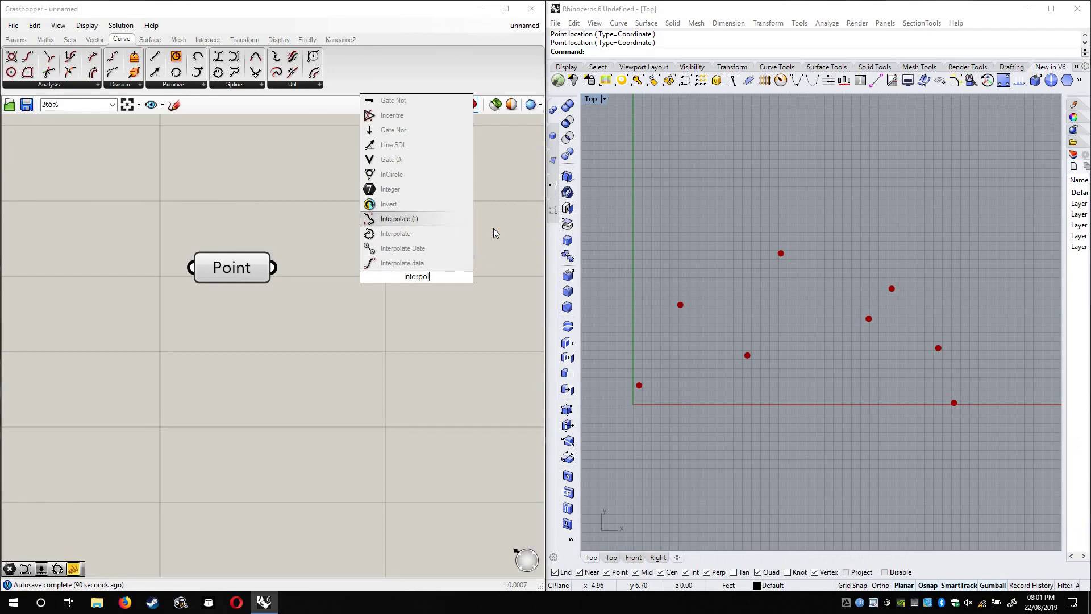
pyautogui.click(445, 230)
pyautogui.moveTo(421, 288); pyautogui.dragTo(479, 342)
pyautogui.moveTo(474, 335); pyautogui.dragTo(335, 295, button='right')
pyautogui.moveTo(141, 234); pyautogui.dragTo(292, 200)
pyautogui.moveTo(819, 362); pyautogui.dragTo(810, 357, button='right')
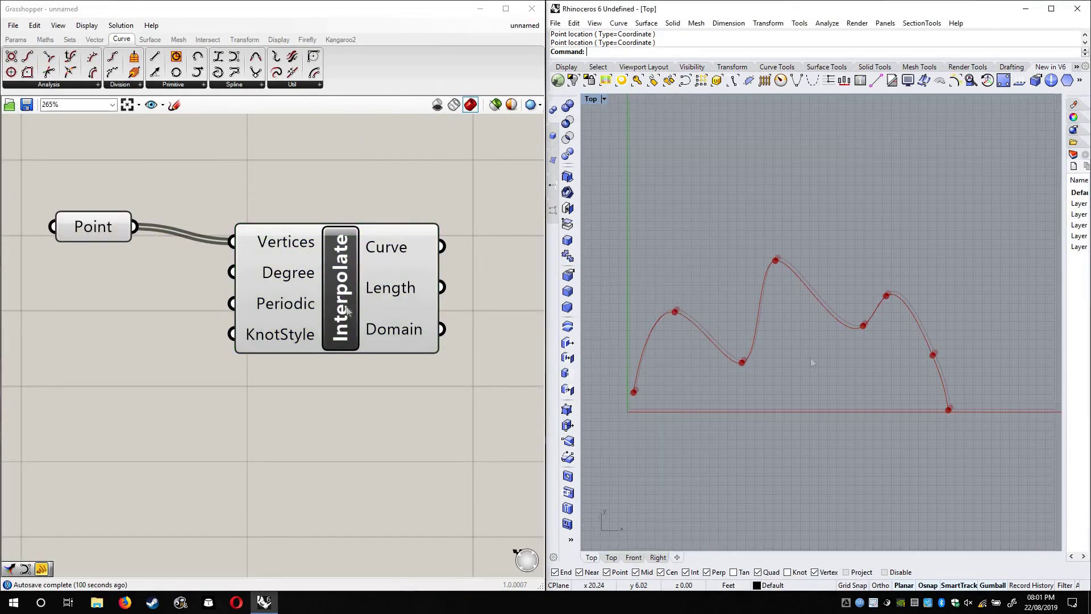
# Turn off the Point parameter's preview and align the Interpolate component with it so the wire runs straight
pyautogui.rightClick(94, 227)
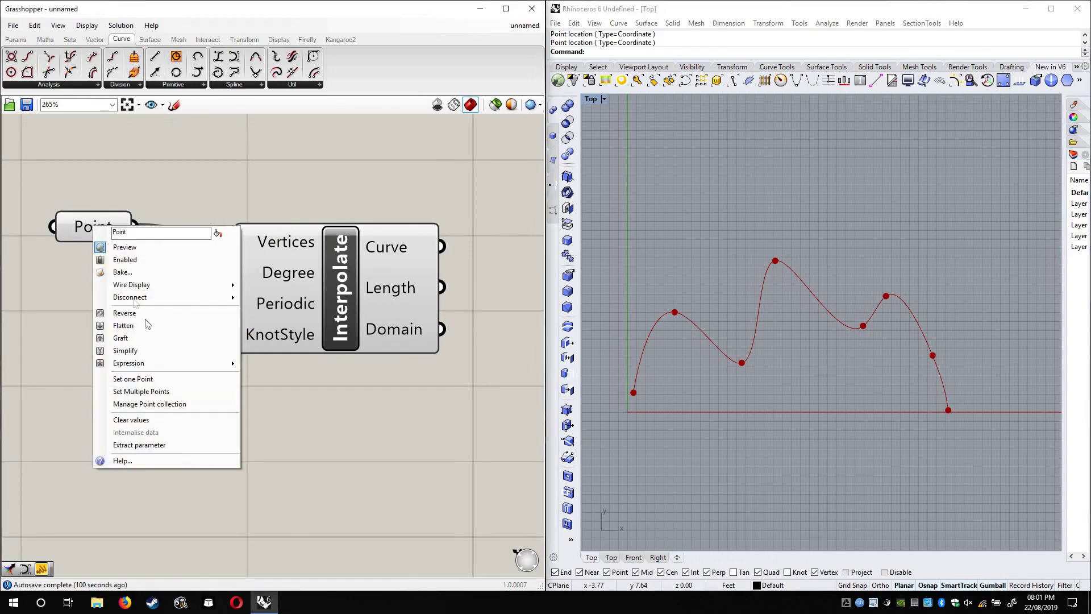
pyautogui.click(160, 248)
pyautogui.moveTo(336, 280); pyautogui.dragTo(310, 261)
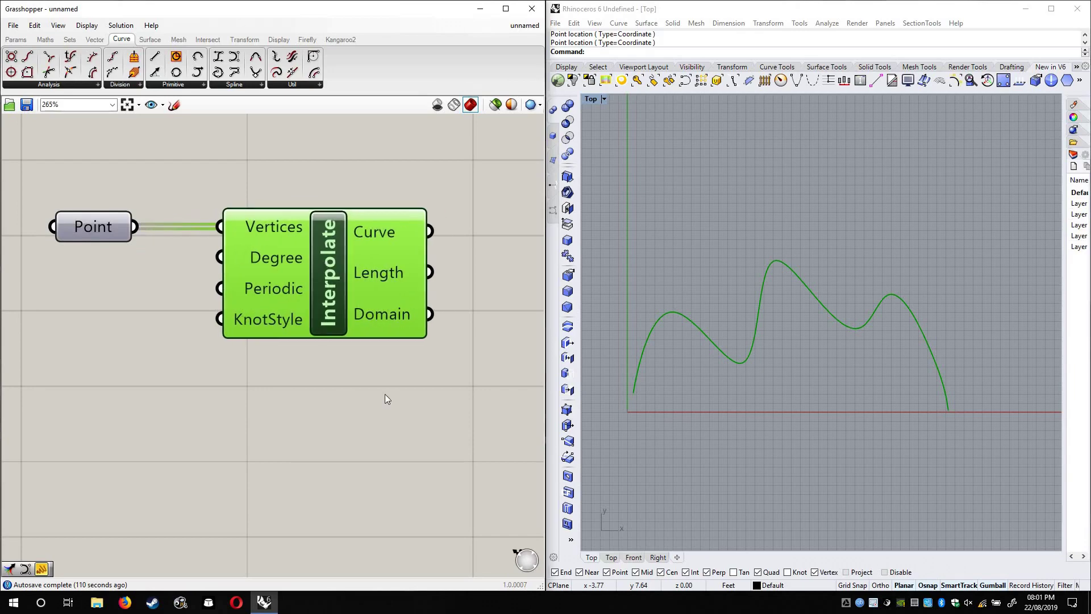
pyautogui.click(95, 277)
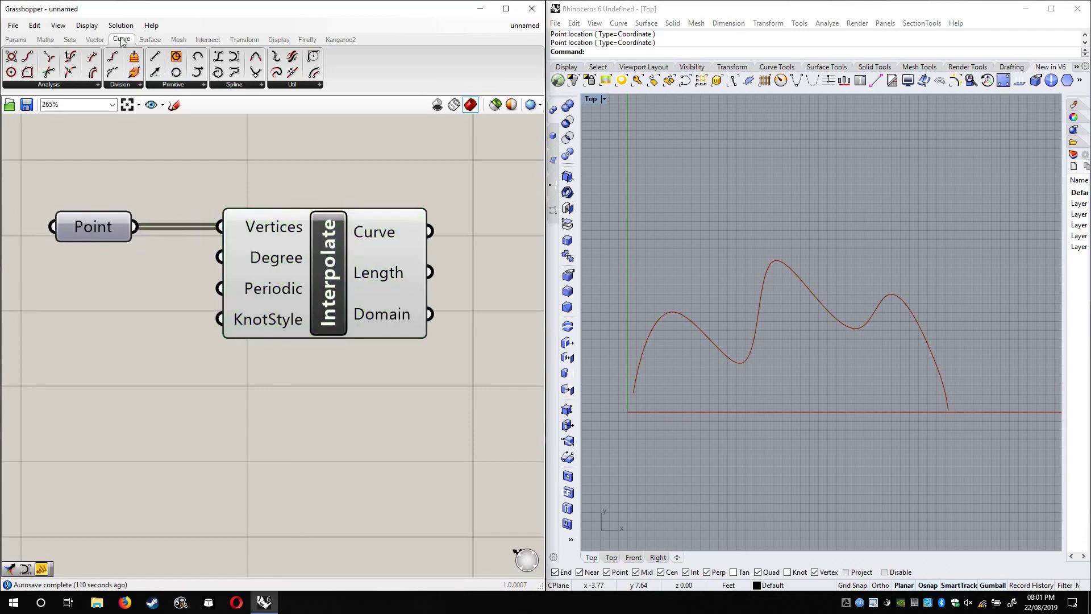
# Add the curve Contour component from the Division tools and place it below and beyond the Interpolate component
pyautogui.moveTo(125, 42)
pyautogui.click(125, 85)
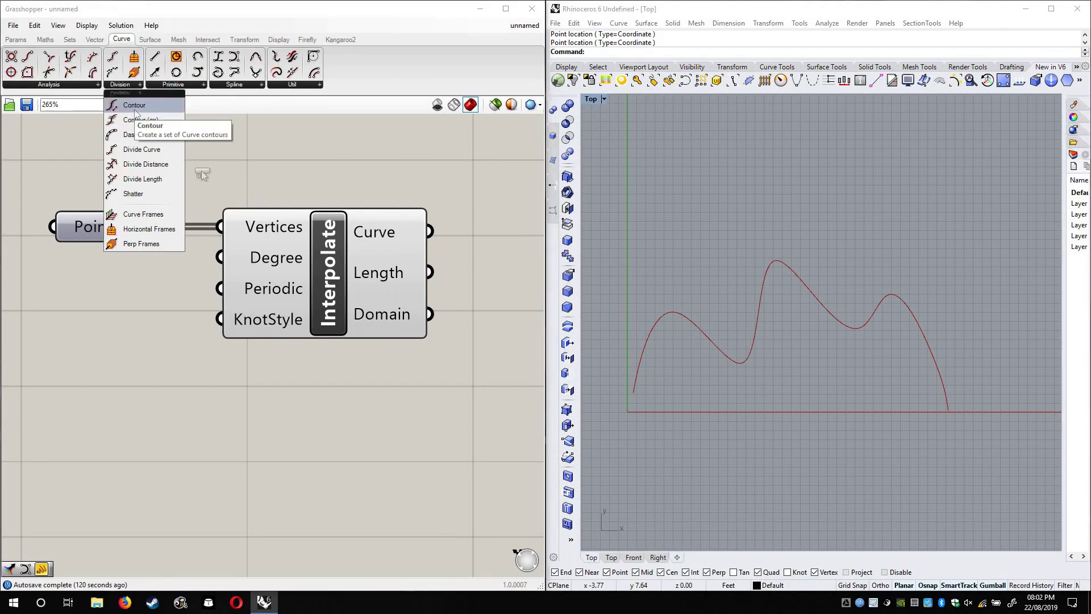
pyautogui.click(135, 108)
pyautogui.click(325, 425)
pyautogui.moveTo(220, 353); pyautogui.dragTo(125, 282, button='right')
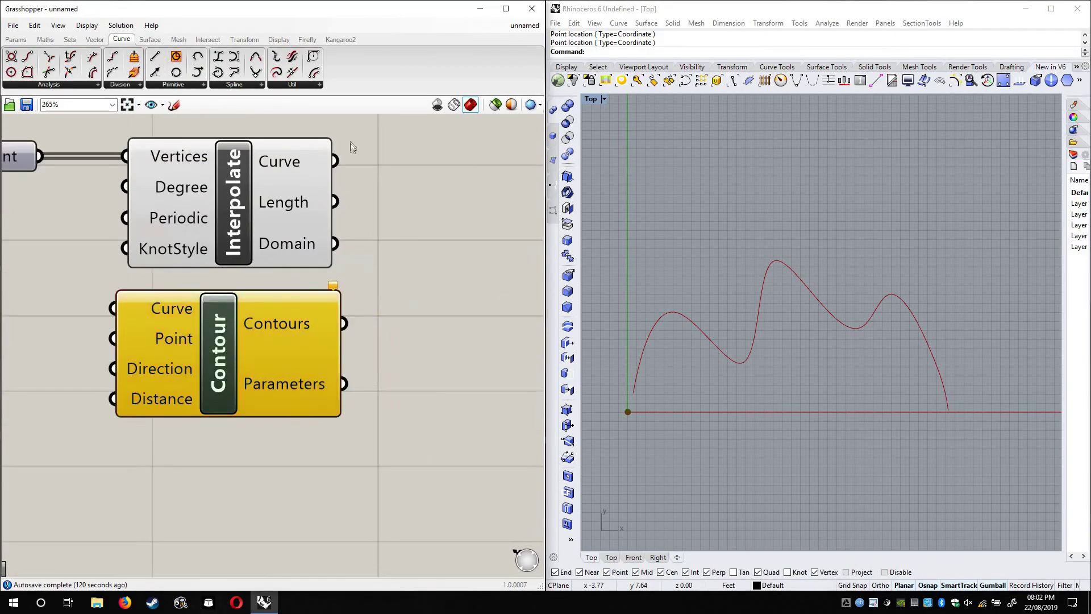
pyautogui.moveTo(136, 301); pyautogui.dragTo(289, 329)
# Connect Interpolate's Curve output to Contour's Curve input and move the Contour component further along the canvas
pyautogui.moveTo(334, 161); pyautogui.dragTo(267, 365)
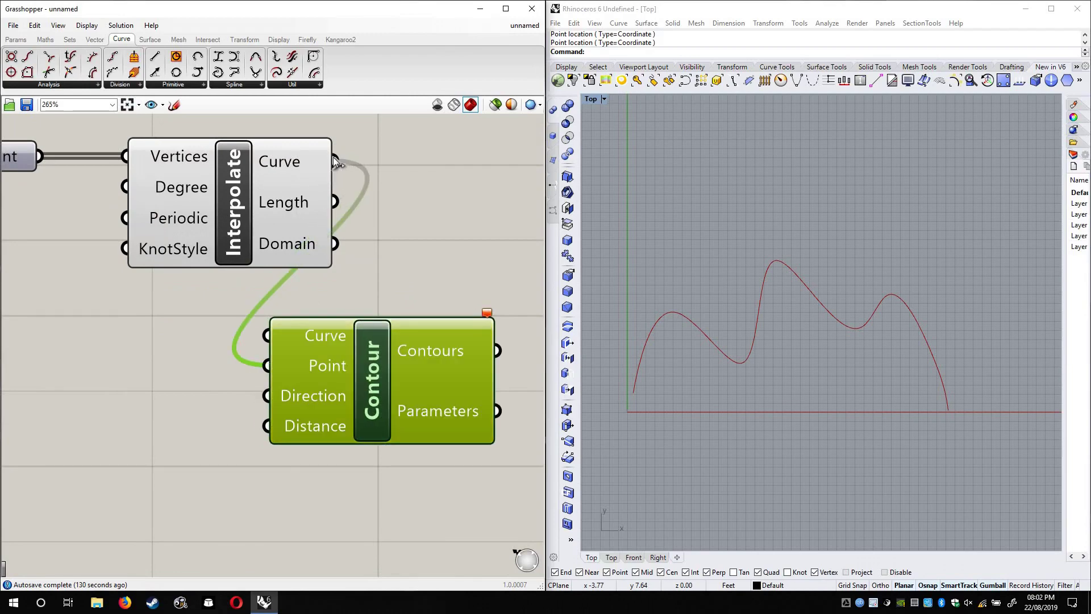
pyautogui.keyDown('ctrl'); pyautogui.moveTo(334, 161); pyautogui.dragTo(327, 347); pyautogui.keyUp('ctrl')
pyautogui.moveTo(393, 363); pyautogui.dragTo(465, 363)
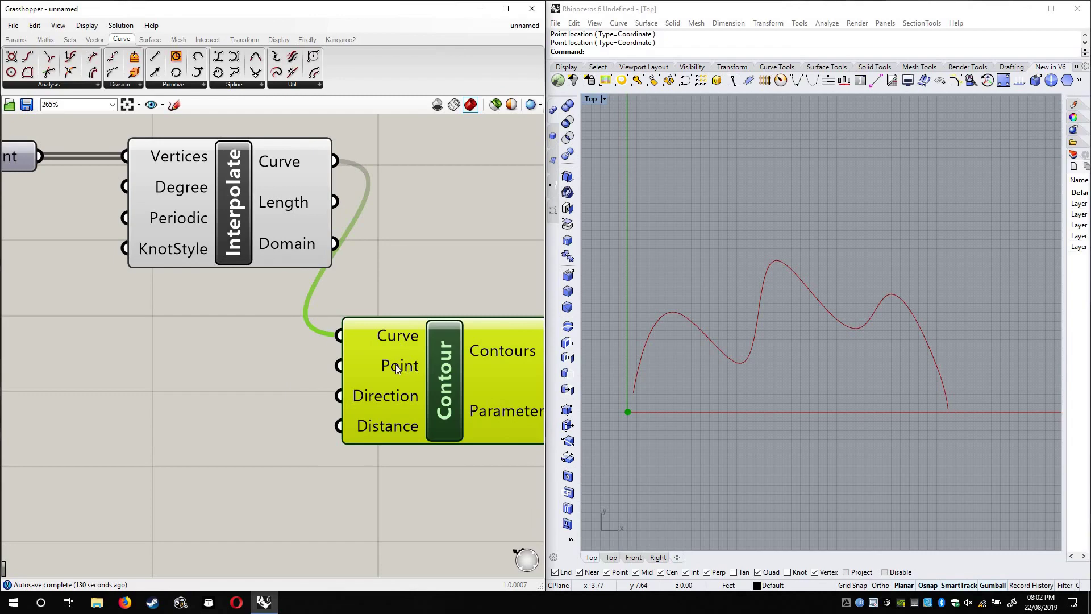
# Set a single start point for Contour's Point input beside the lower end of the interpolated curve
pyautogui.moveTo(397, 369)
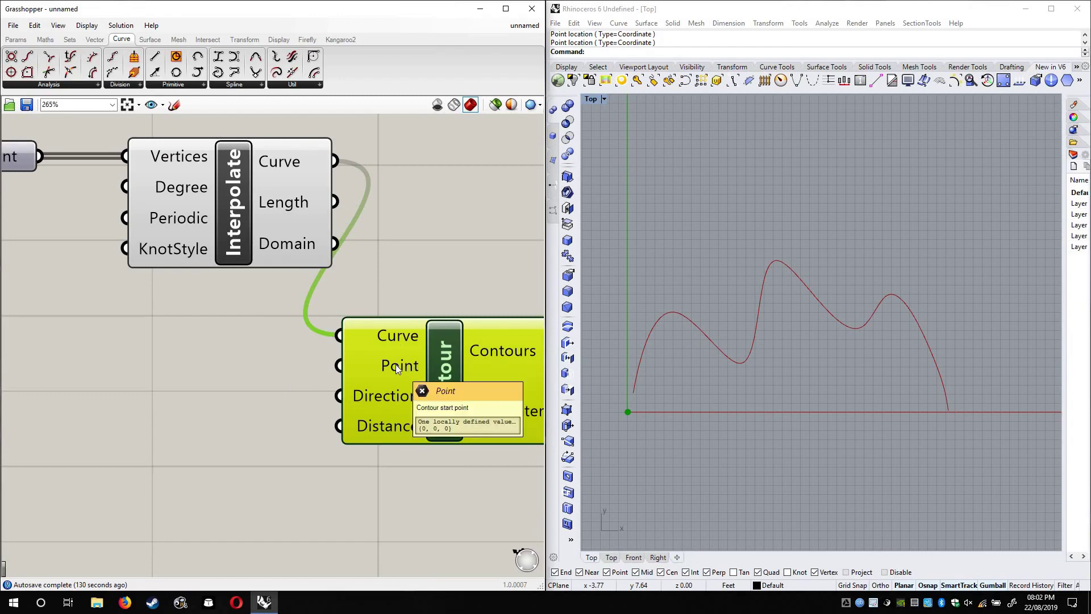
pyautogui.rightClick(397, 369)
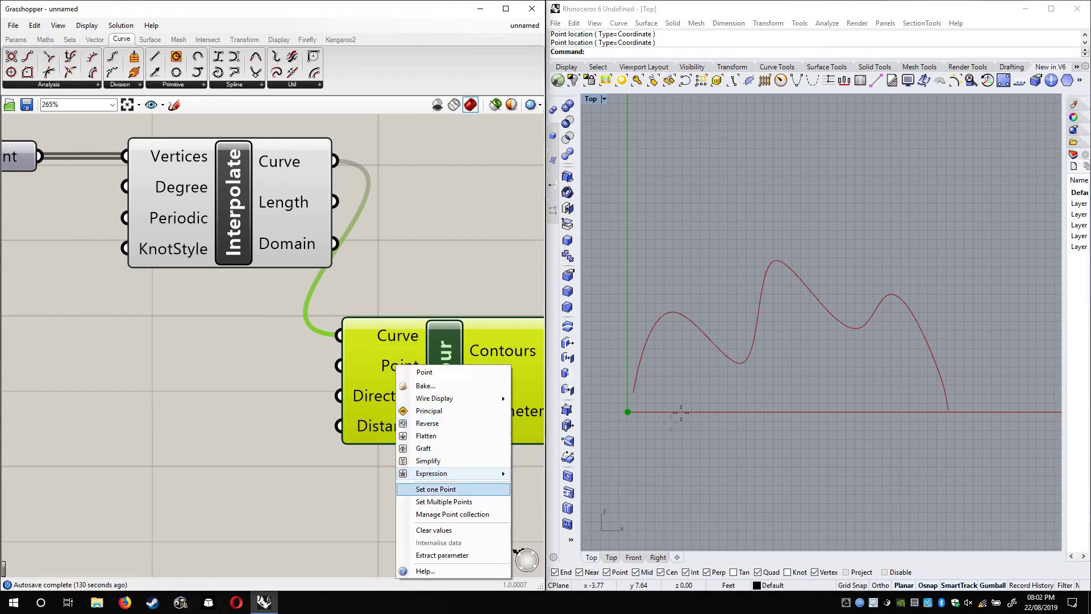
pyautogui.click(426, 487)
pyautogui.click(633, 390)
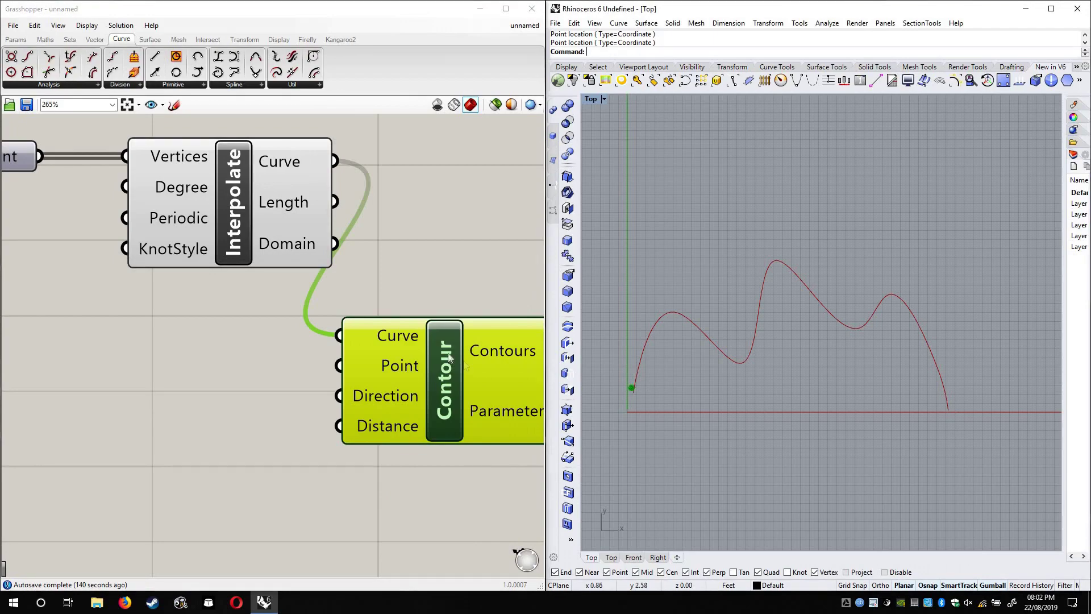
# Set the Contour component's Distance between contours to 2
pyautogui.scroll(1, 401, 336)
pyautogui.click(371, 402)
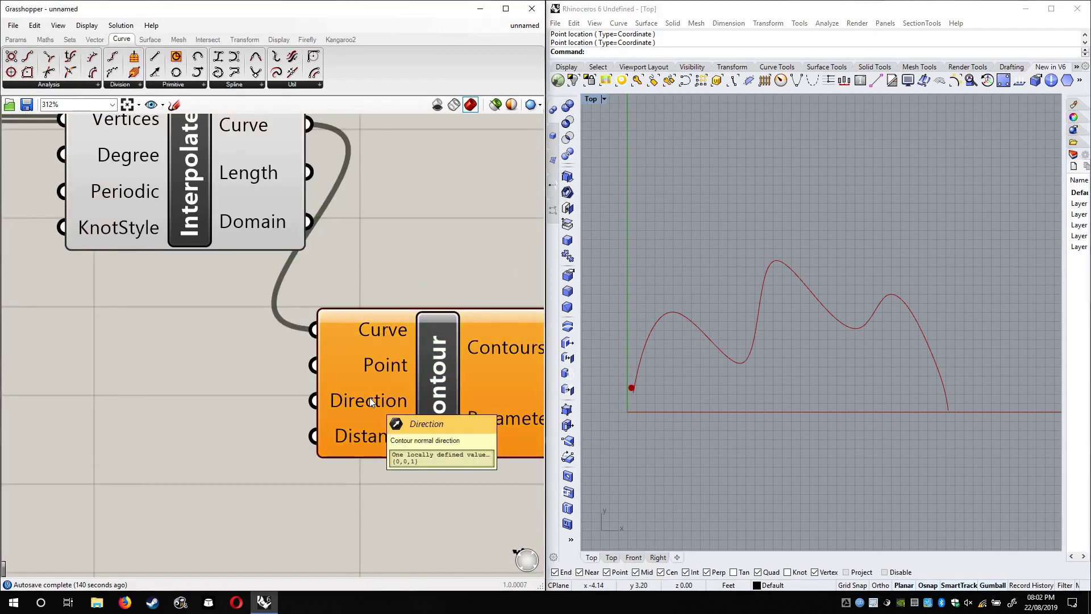
pyautogui.rightClick(370, 401)
pyautogui.click(357, 436)
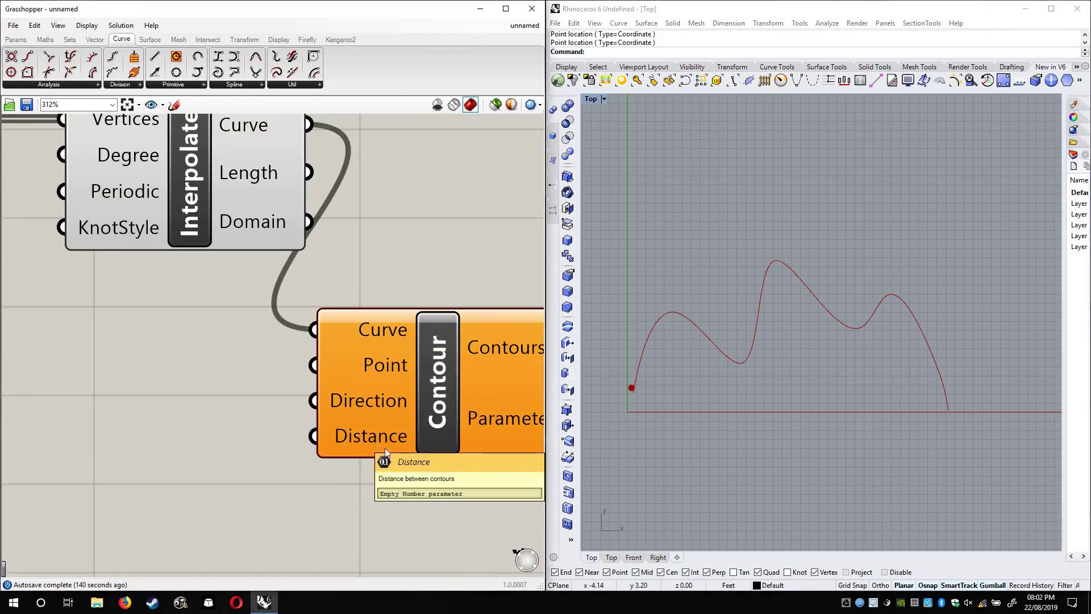
pyautogui.rightClick(377, 444)
pyautogui.moveTo(443, 500)
pyautogui.write('2')
pyautogui.click(527, 516)
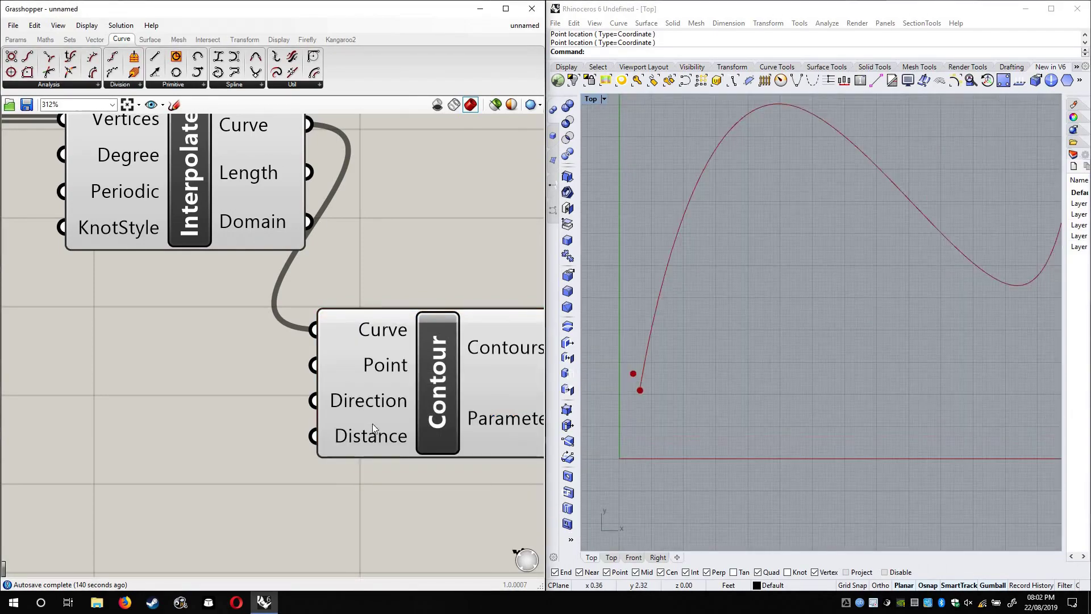
pyautogui.rightClick(359, 435)
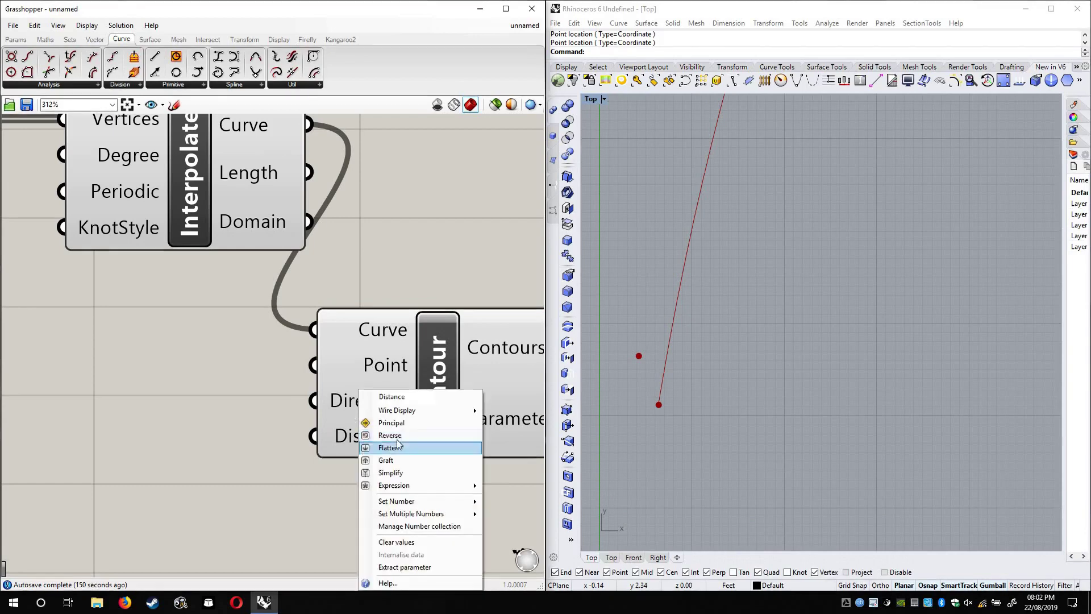
pyautogui.moveTo(418, 501)
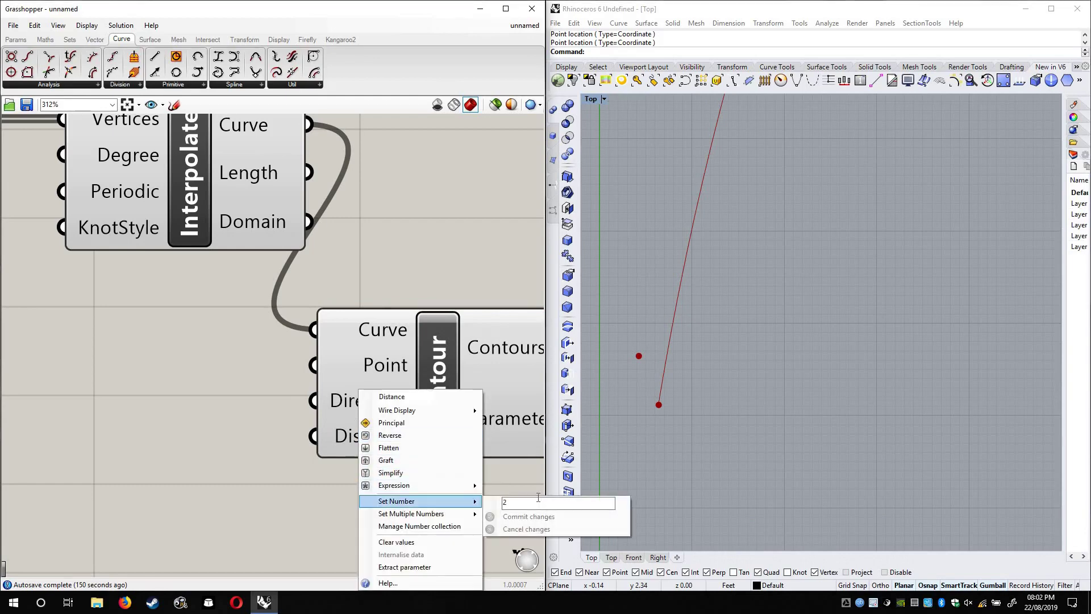
pyautogui.click(528, 516)
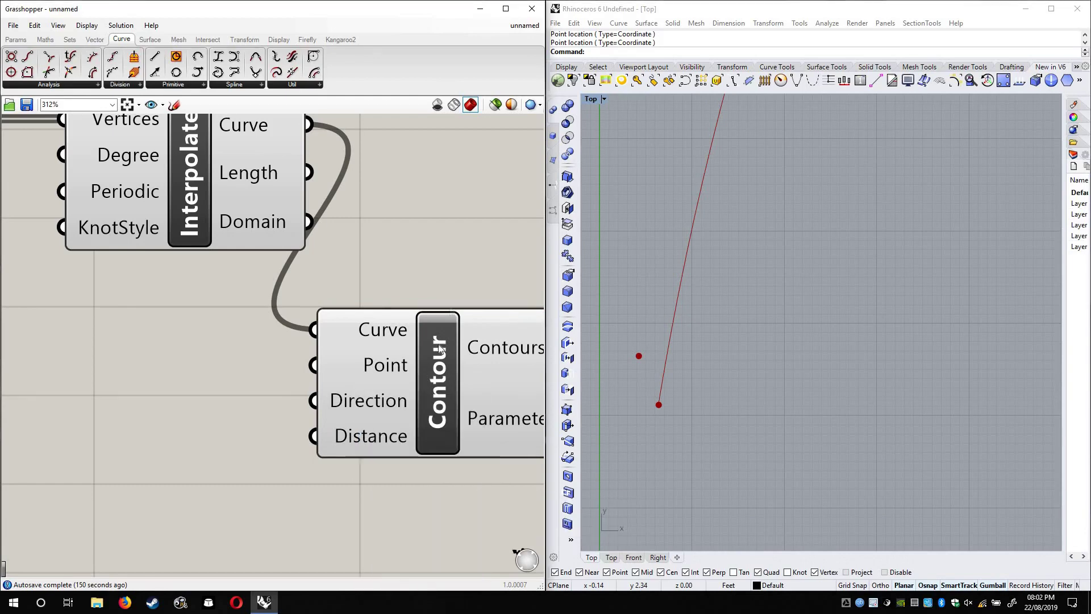
# Reassign Contour's Point input to a point on the interpolated curve, just above its lower end
pyautogui.moveTo(507, 354); pyautogui.dragTo(419, 335, button='right')
pyautogui.moveTo(419, 336)
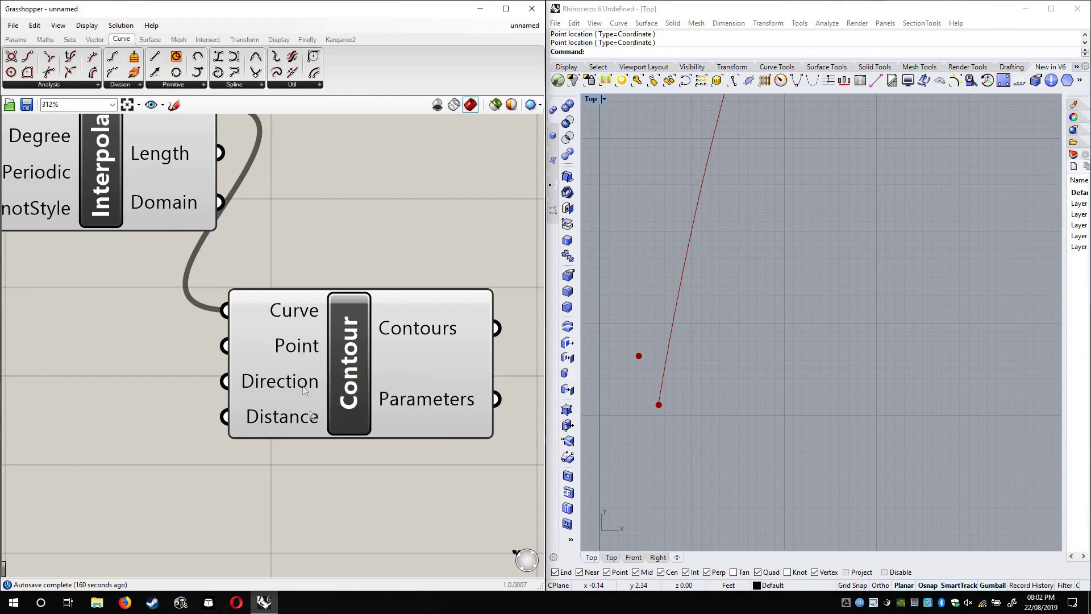
pyautogui.rightClick(269, 347)
pyautogui.click(301, 466)
pyautogui.click(664, 368)
pyautogui.moveTo(292, 355); pyautogui.dragTo(381, 346, button='right')
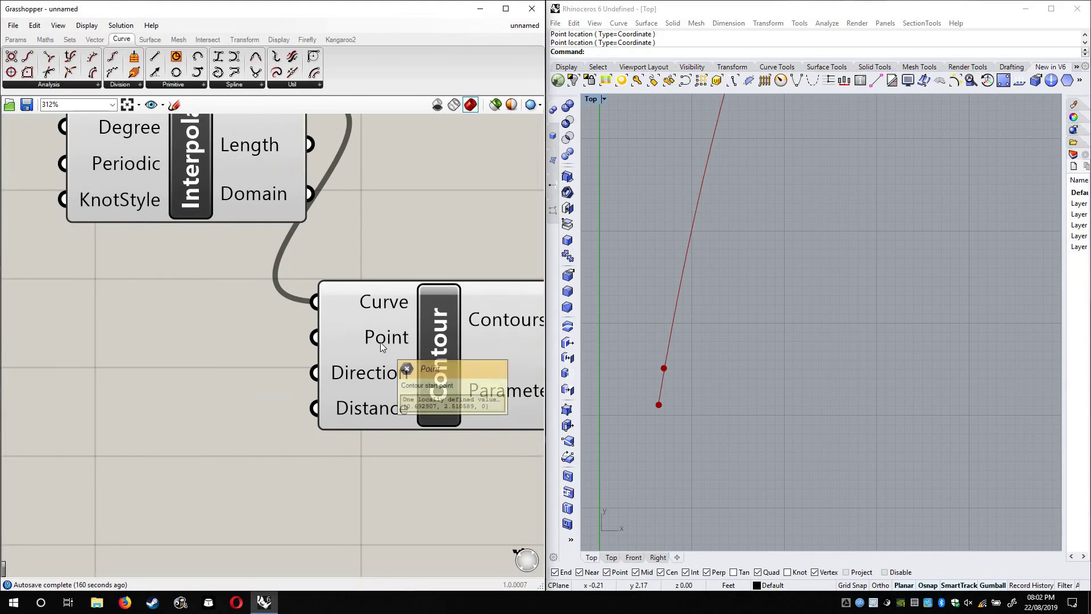
pyautogui.moveTo(166, 326); pyautogui.dragTo(281, 356, button='right')
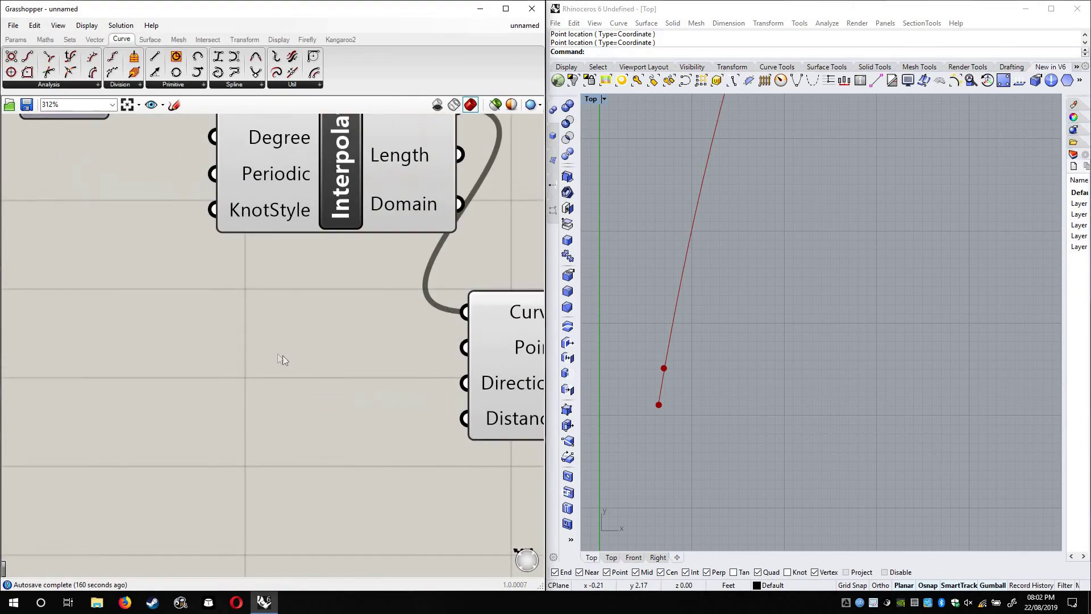
pyautogui.scroll(-3, 261, 356)
pyautogui.doubleClick(261, 356)
pyautogui.write('curve')
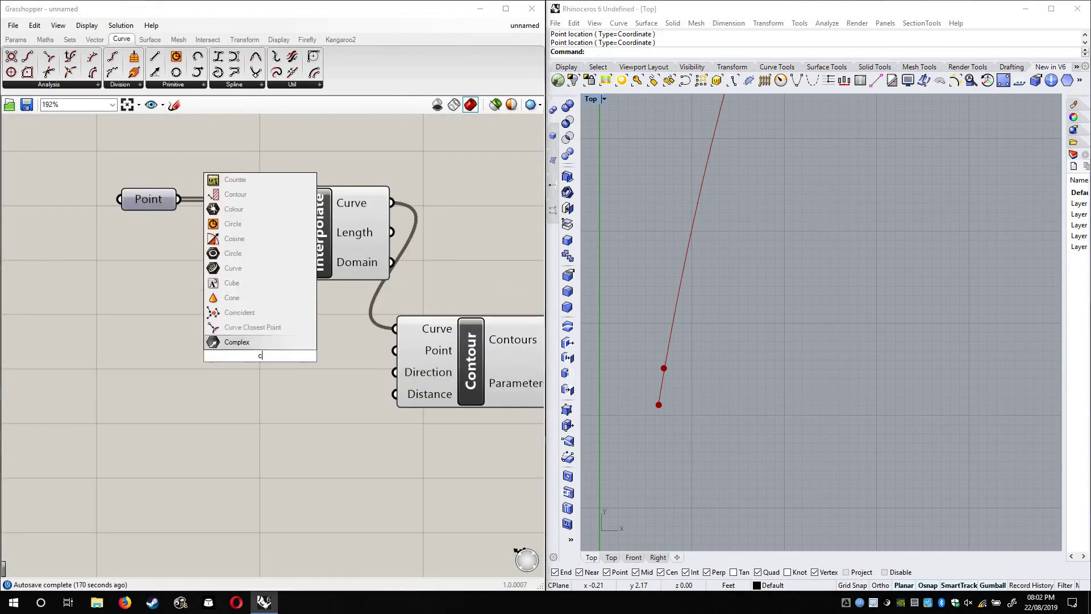
pyautogui.press('BackSpace')
pyautogui.press('BackSpace')
pyautogui.press('BackSpace')
pyautogui.press('BackSpace')
pyautogui.press('BackSpace')
pyautogui.write('point')
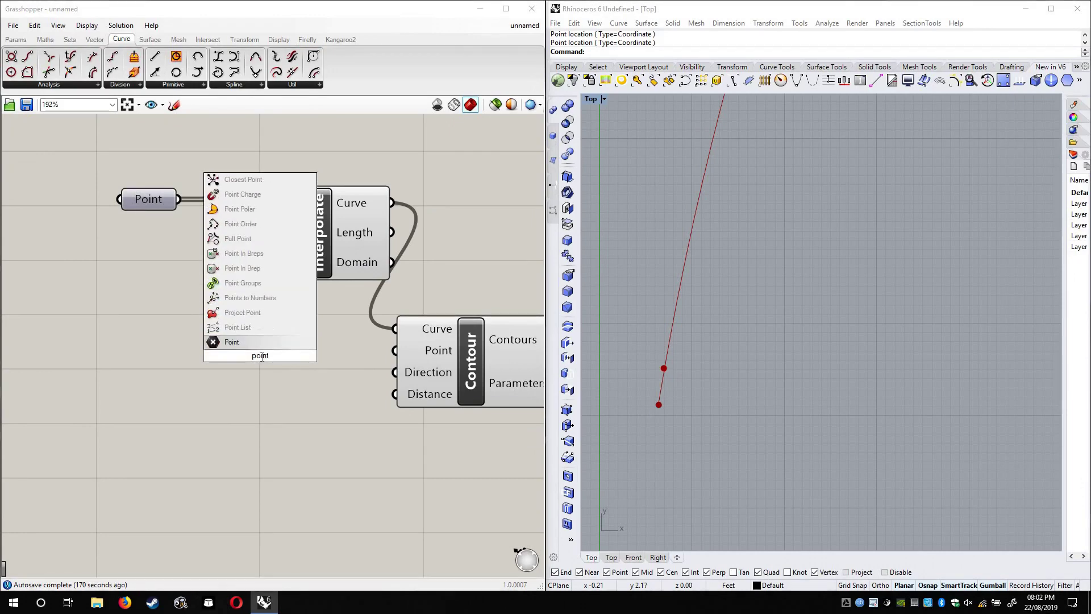
pyautogui.press('Escape')
pyautogui.doubleClick(283, 322)
pyautogui.write('con')
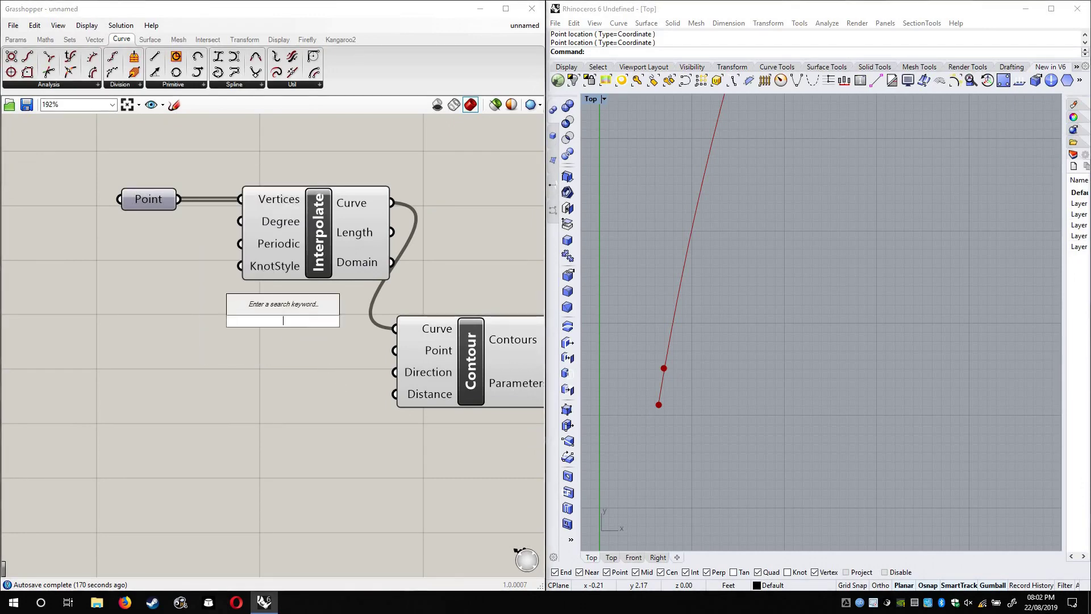
pyautogui.write('to')
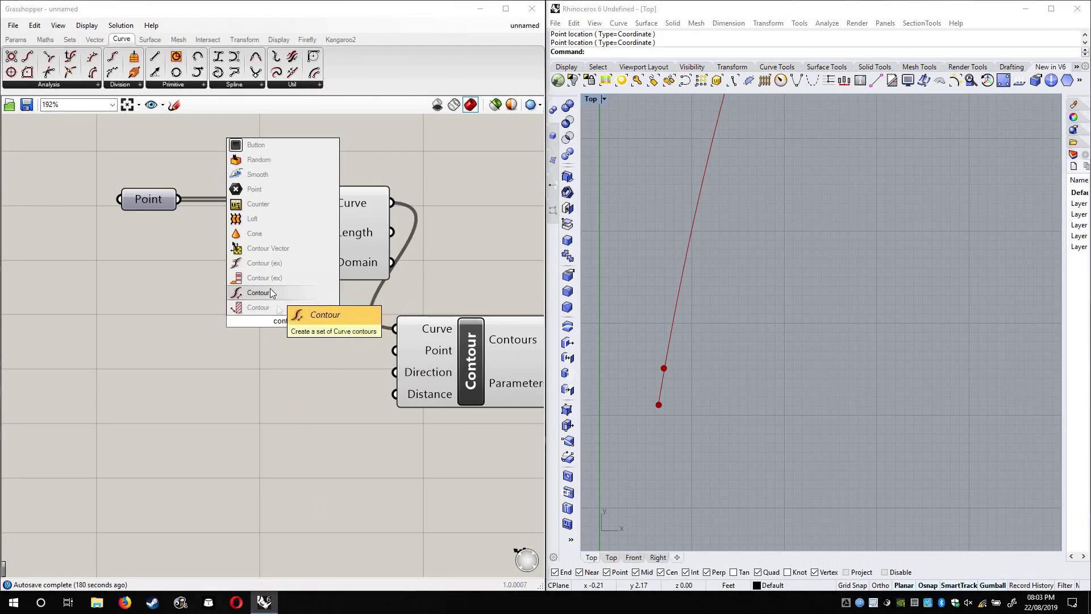
pyautogui.click(274, 391)
# Add a Point On Curve component fed by Interpolate's Curve output and connect it to Contour's Point input
pyautogui.doubleClick(274, 394)
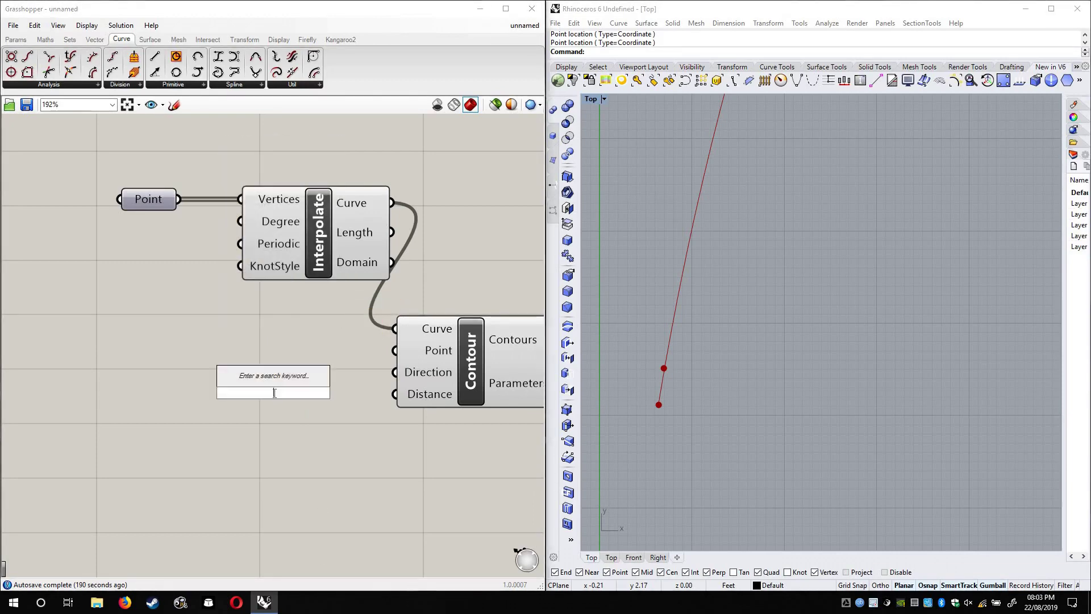
pyautogui.write('point')
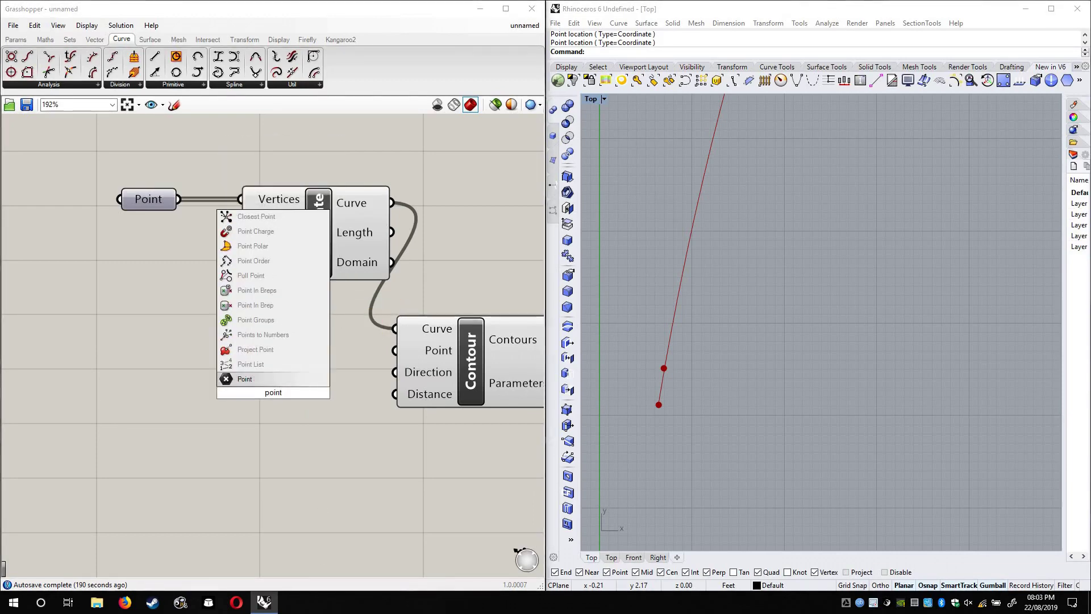
pyautogui.write(' on')
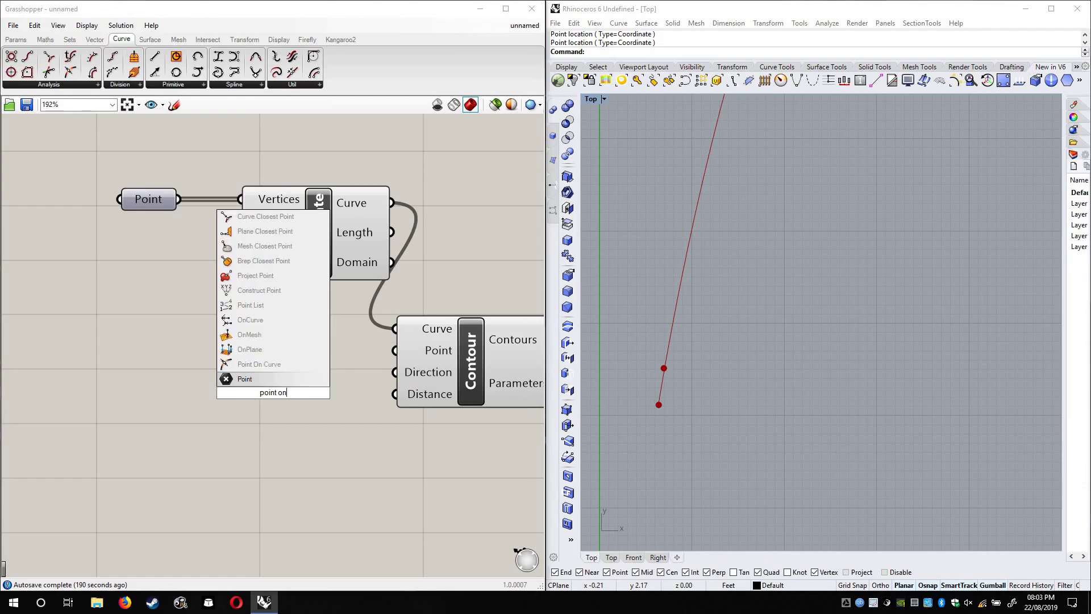
pyautogui.click(279, 368)
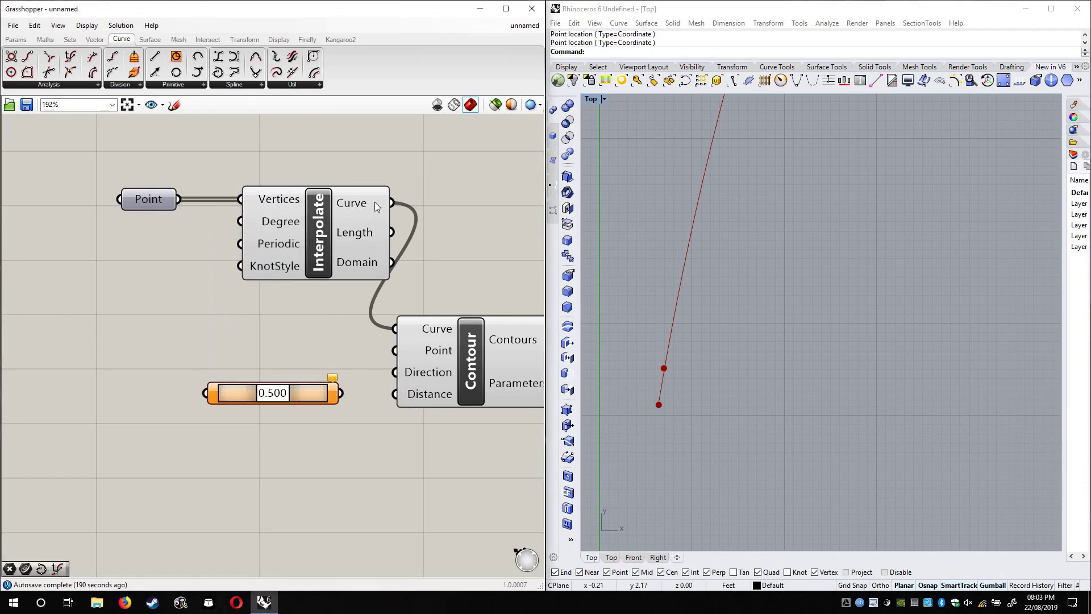
pyautogui.moveTo(319, 224); pyautogui.dragTo(280, 239)
pyautogui.moveTo(214, 387); pyautogui.dragTo(354, 216)
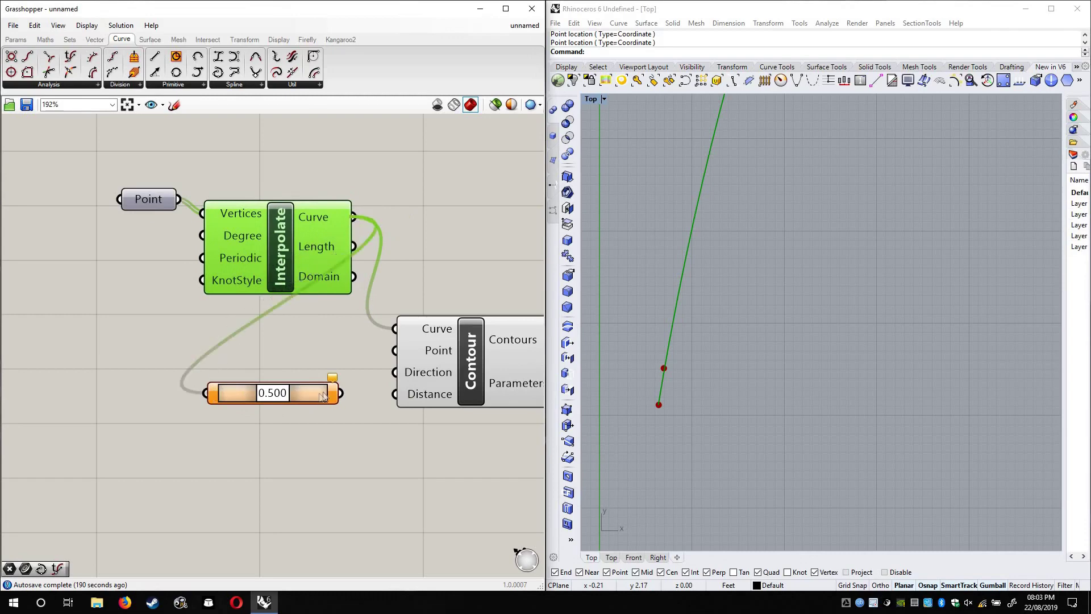
pyautogui.moveTo(341, 392); pyautogui.dragTo(396, 350)
# Set the Point On Curve parameter to 0.425
pyautogui.moveTo(733, 369); pyautogui.dragTo(728, 371, button='right')
pyautogui.moveTo(273, 393); pyautogui.dragTo(266, 393)
pyautogui.scroll(-5, 771, 388)
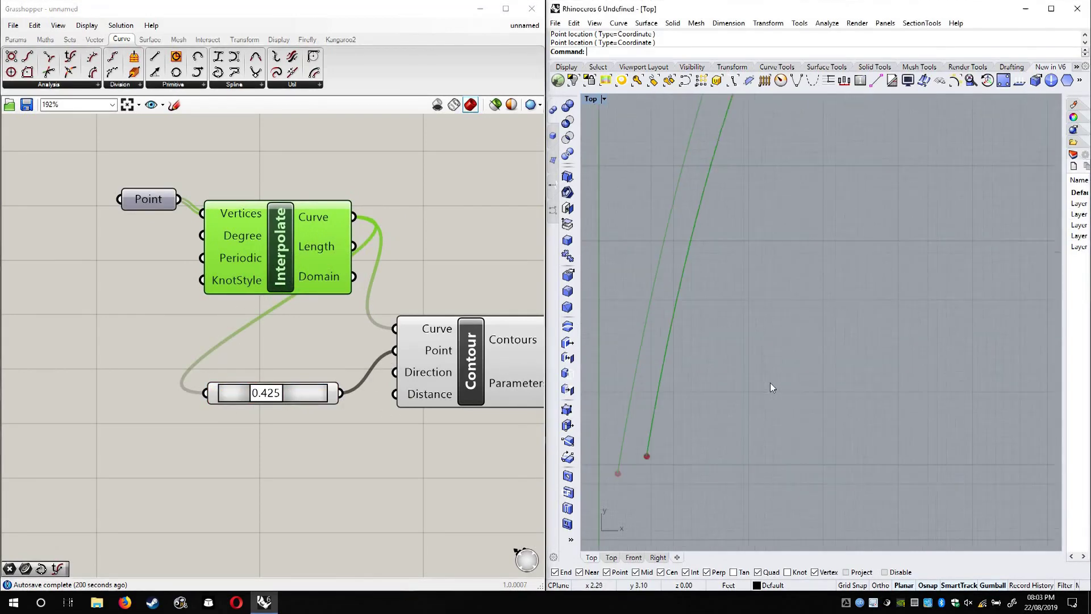
# Set one vector along the Y direction for the Contour component's Direction input
pyautogui.moveTo(407, 378)
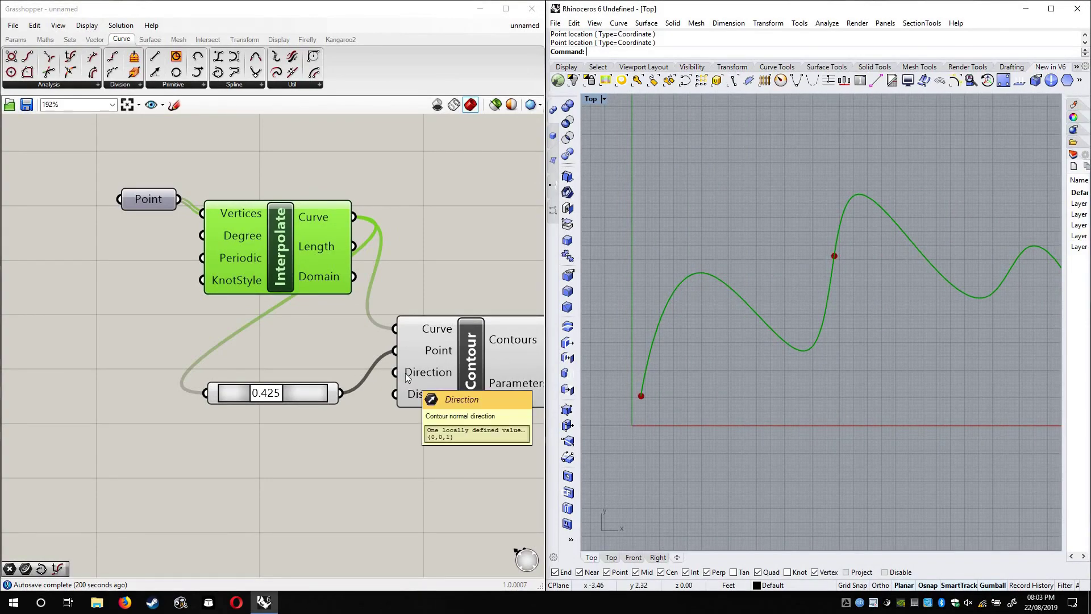
pyautogui.rightClick(422, 373)
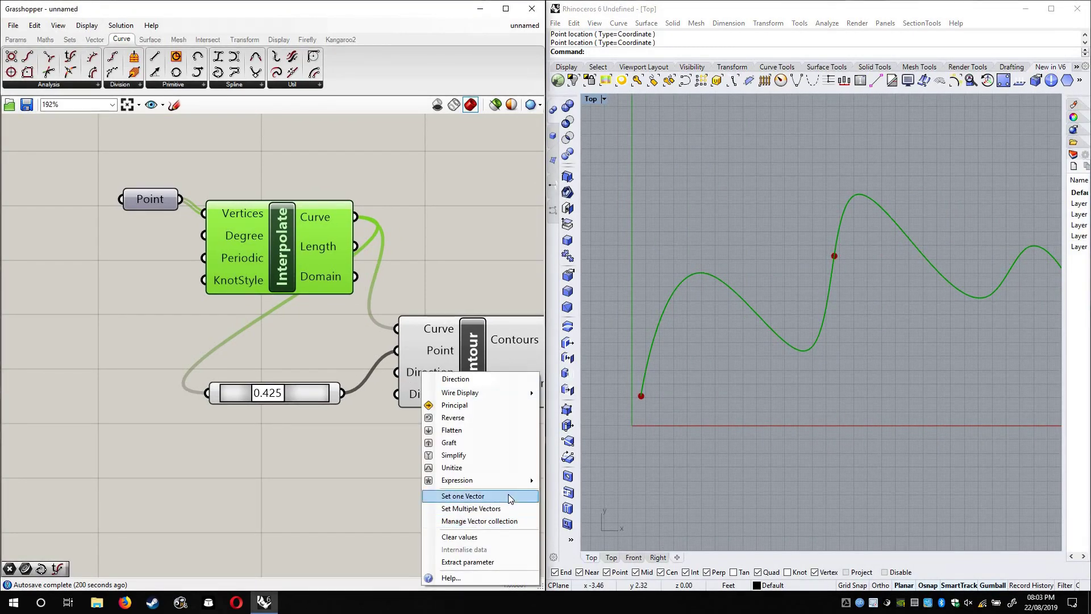
pyautogui.click(508, 494)
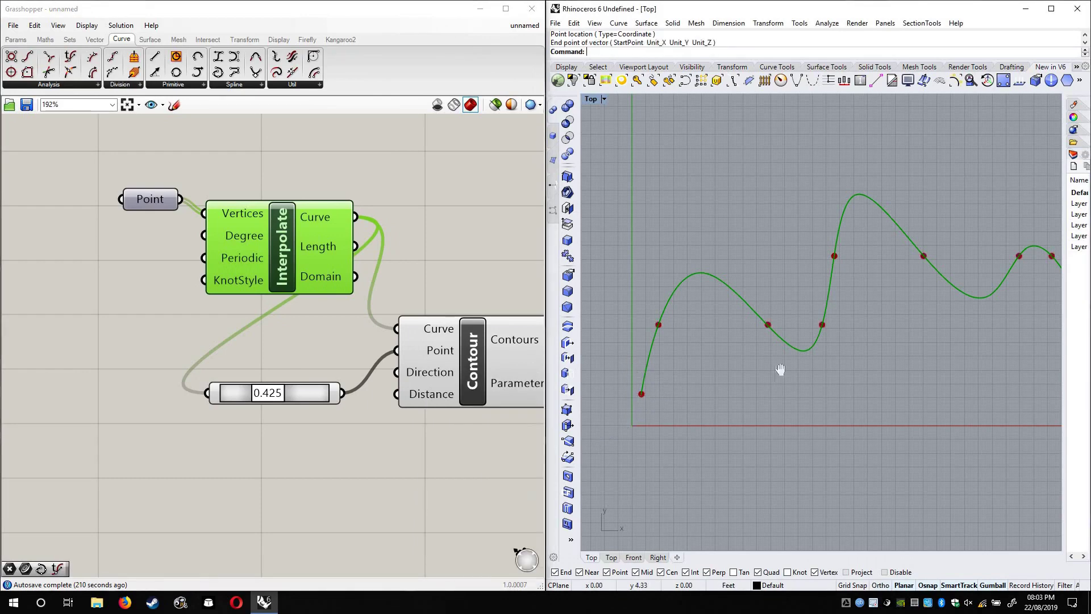
# Examine the contour points along the whole interpolated curve in the Top viewport and the Contour component's Direction options
pyautogui.moveTo(691, 354); pyautogui.dragTo(662, 353, button='right')
pyautogui.scroll(-4, 663, 353)
pyautogui.moveTo(495, 354); pyautogui.dragTo(430, 335, button='right')
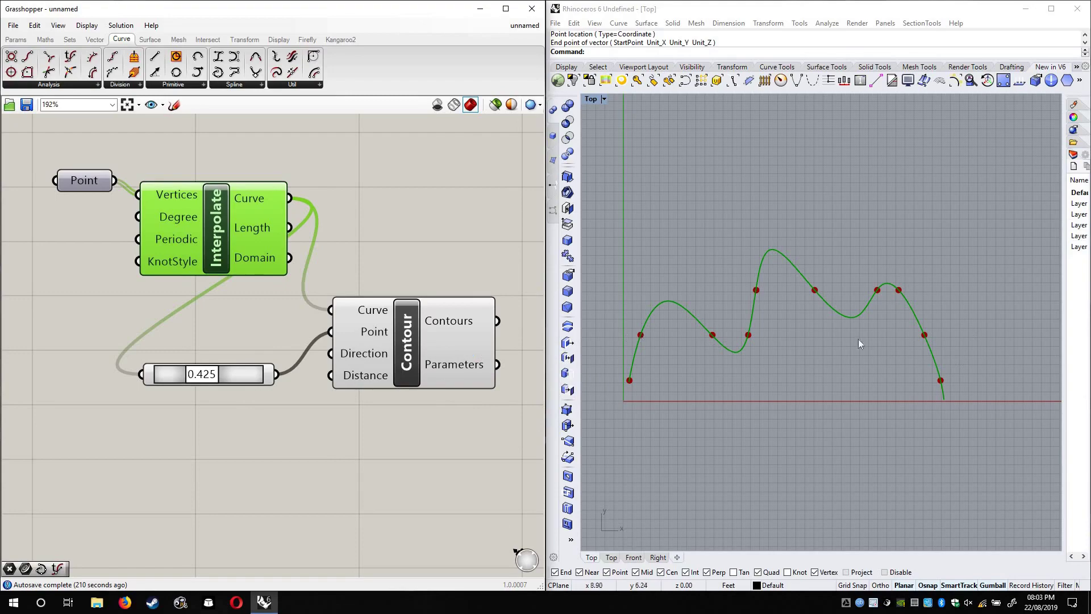
pyautogui.scroll(3, 747, 291)
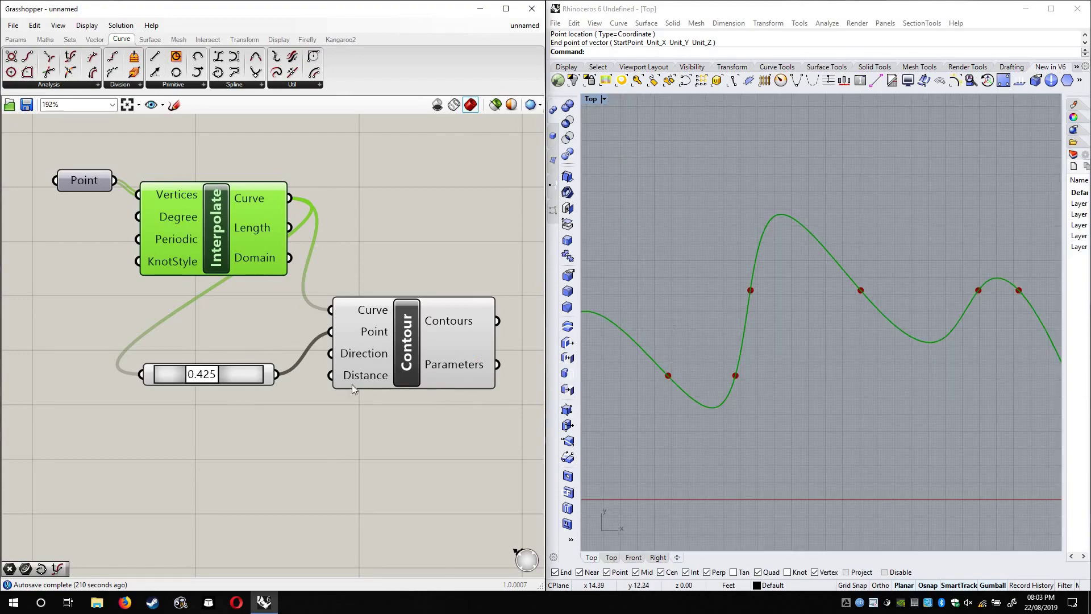
pyautogui.moveTo(396, 364); pyautogui.dragTo(364, 332, button='right')
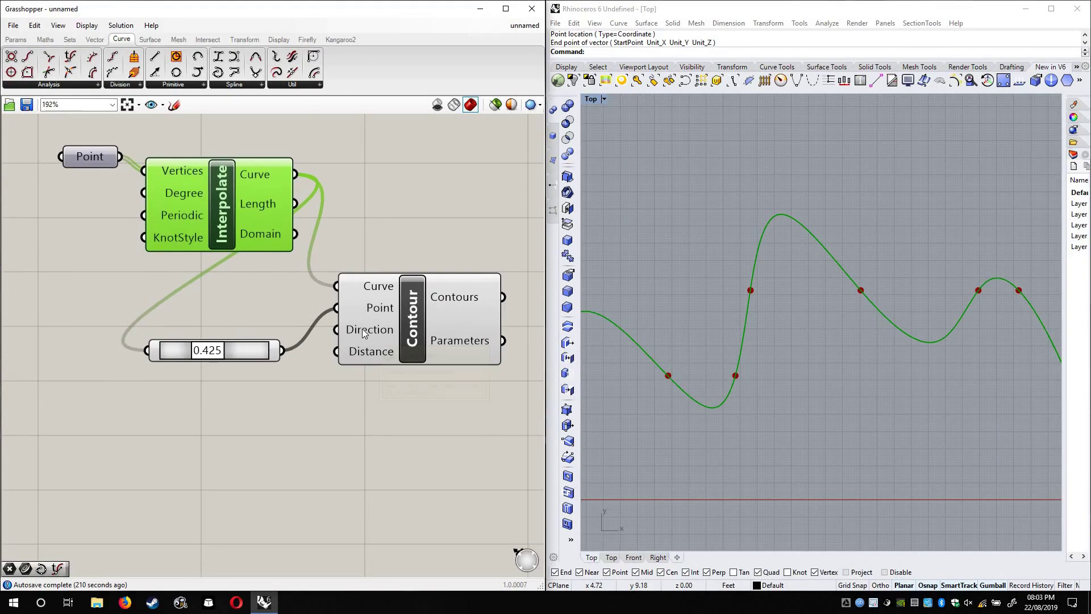
pyautogui.rightClick(362, 329)
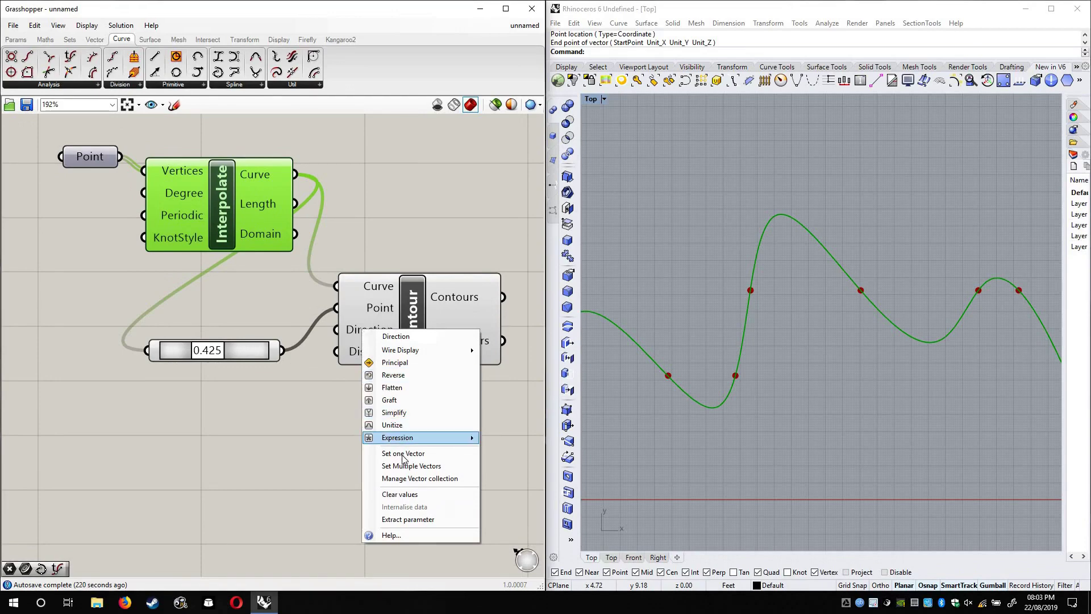
pyautogui.scroll(-3, 762, 435)
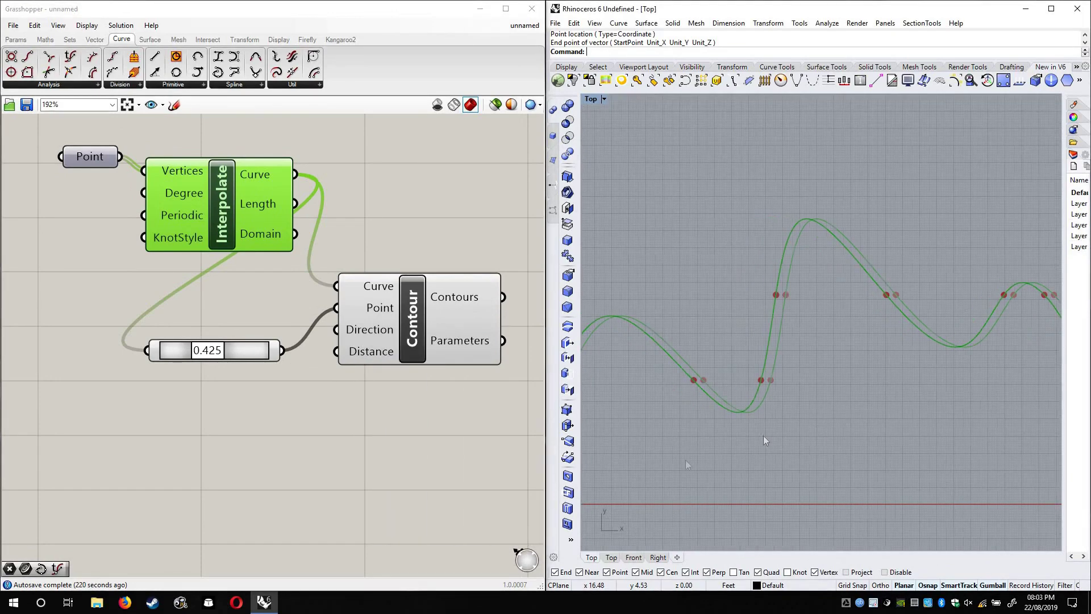
pyautogui.scroll(4, 781, 406)
pyautogui.moveTo(819, 425); pyautogui.dragTo(791, 390, button='right')
pyautogui.scroll(-2, 791, 390)
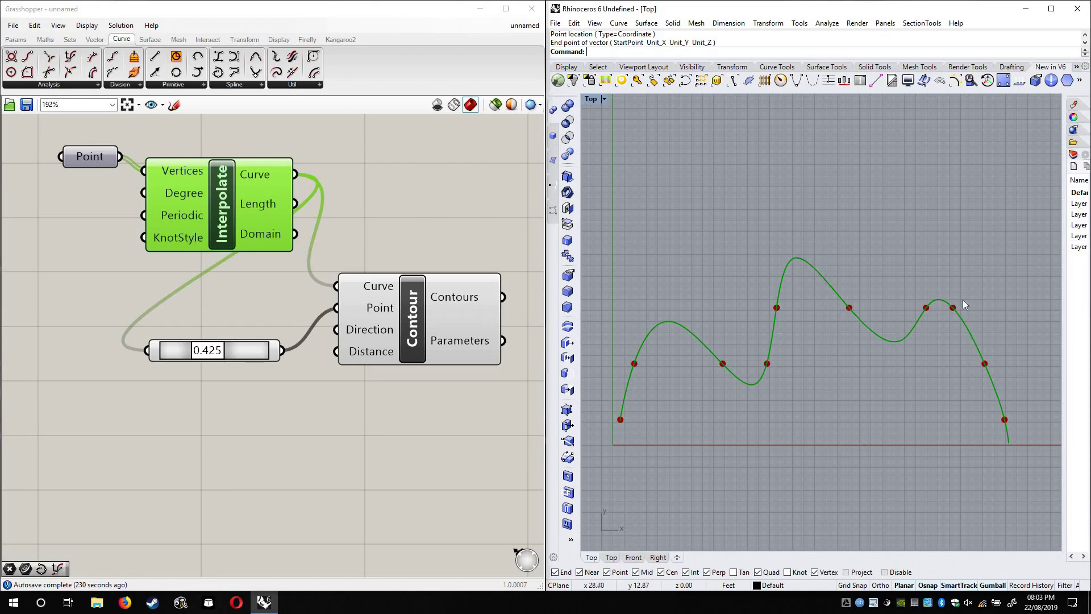
pyautogui.click(373, 331)
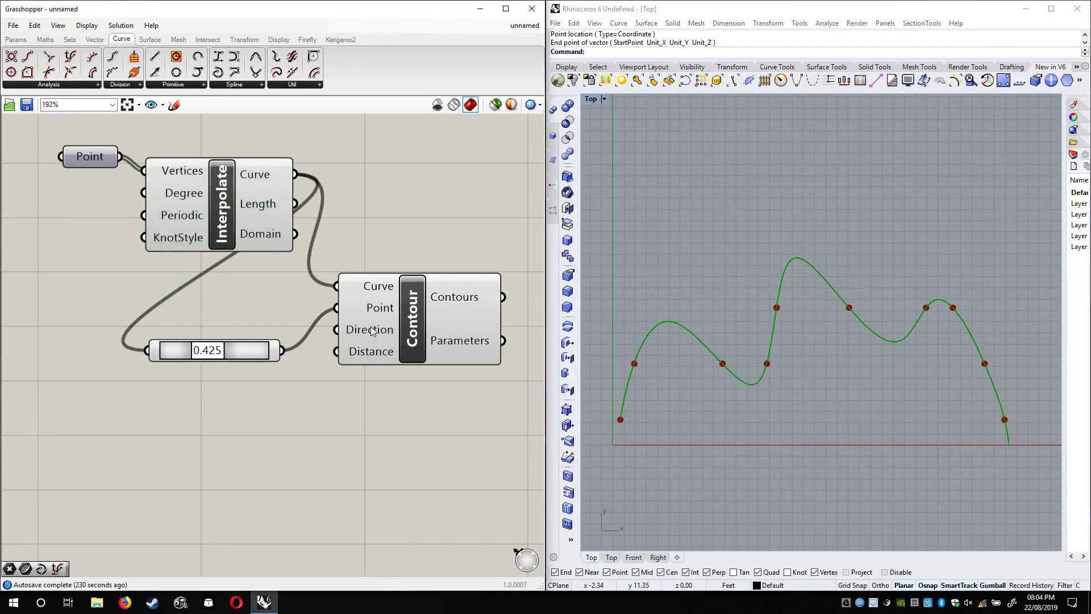
# Add a number slider ranging from 0 to 10.0 and connect it to Contour's Distance input
pyautogui.doubleClick(283, 452)
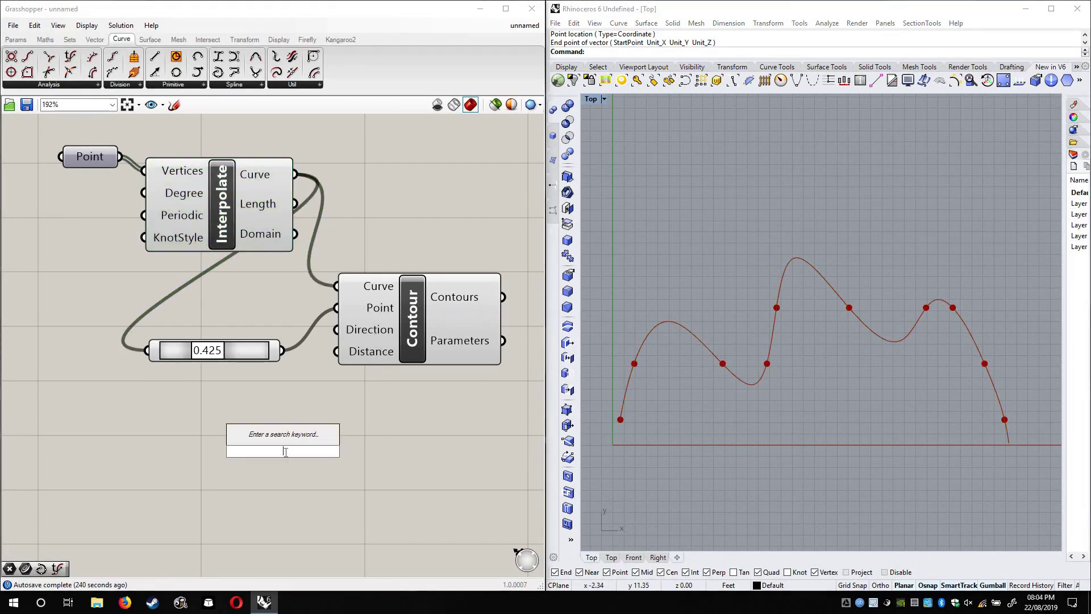
pyautogui.write('1')
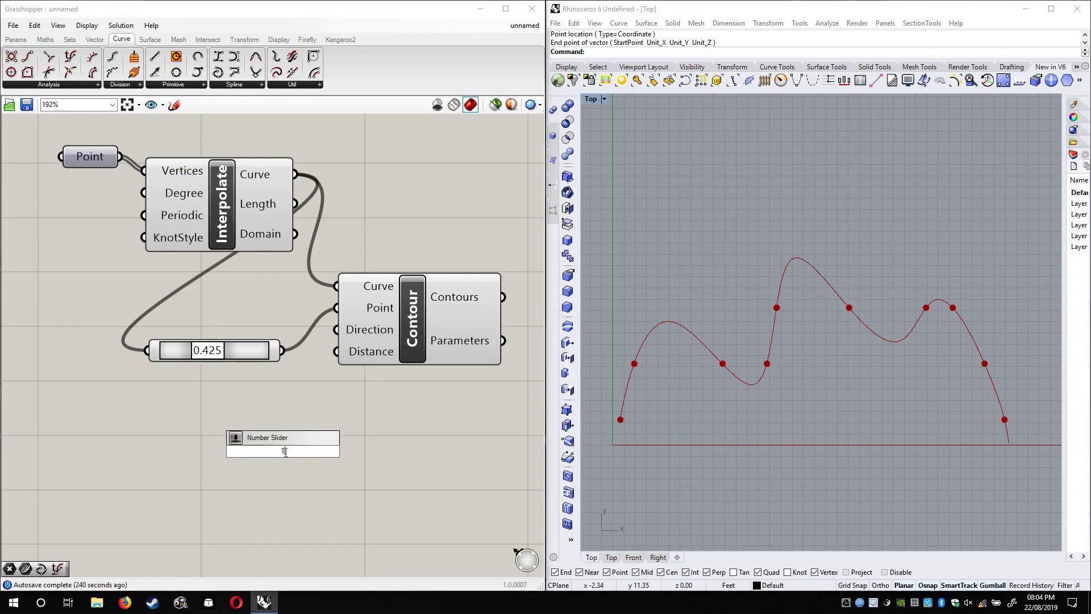
pyautogui.press('BackSpace')
pyautogui.write('0<10.0')
pyautogui.press('Return')
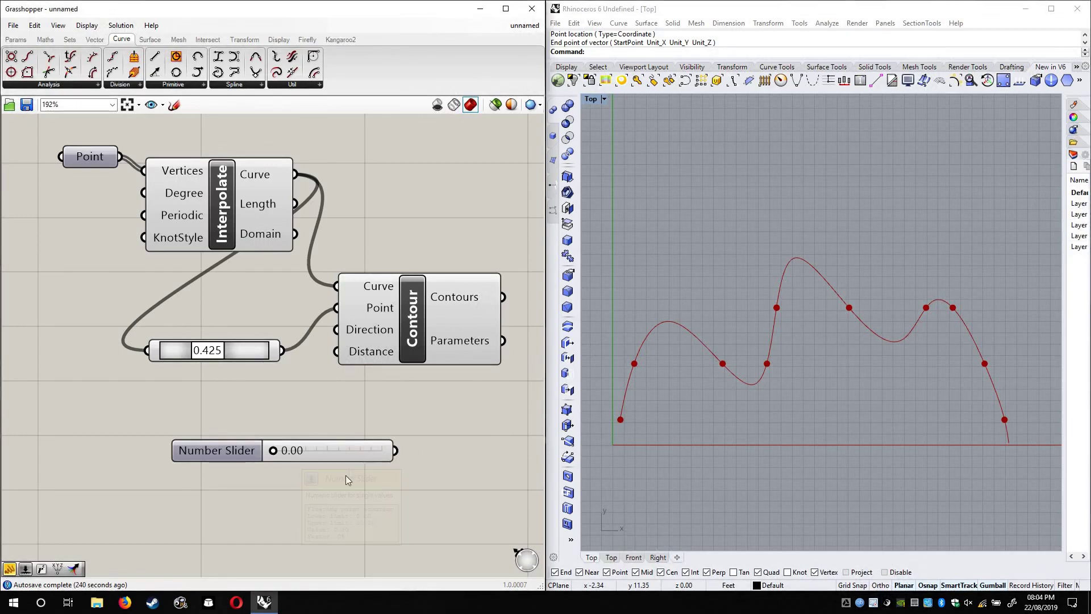
pyautogui.moveTo(396, 450); pyautogui.dragTo(336, 351)
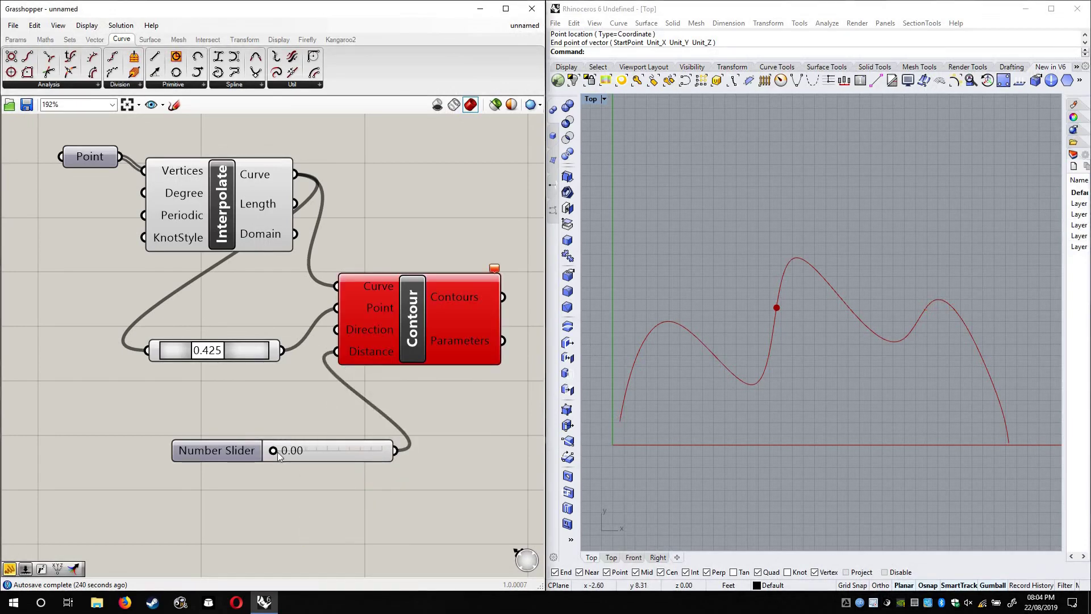
# Set the contour distance slider to 1.78
pyautogui.moveTo(278, 452); pyautogui.dragTo(298, 451)
pyautogui.moveTo(466, 297); pyautogui.dragTo(402, 261, button='right')
pyautogui.moveTo(402, 264)
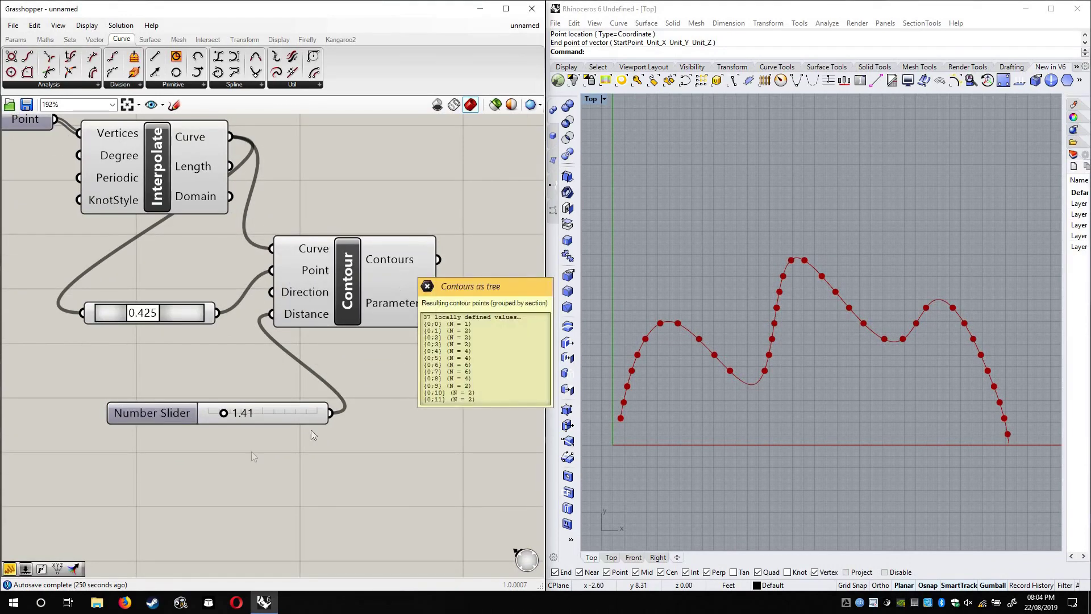
pyautogui.moveTo(224, 416); pyautogui.dragTo(227, 417)
# Add a Panel beside the Contour component, feed it from the Contours output, and make it taller
pyautogui.moveTo(359, 201); pyautogui.dragTo(245, 178, button='right')
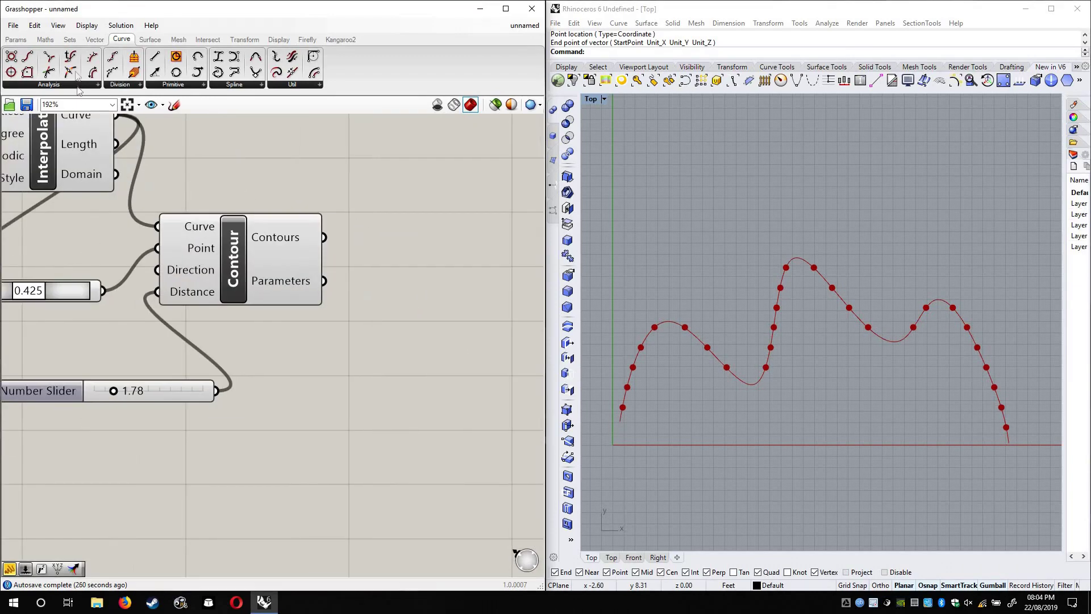
pyautogui.click(15, 40)
pyautogui.moveTo(159, 73); pyautogui.dragTo(461, 205)
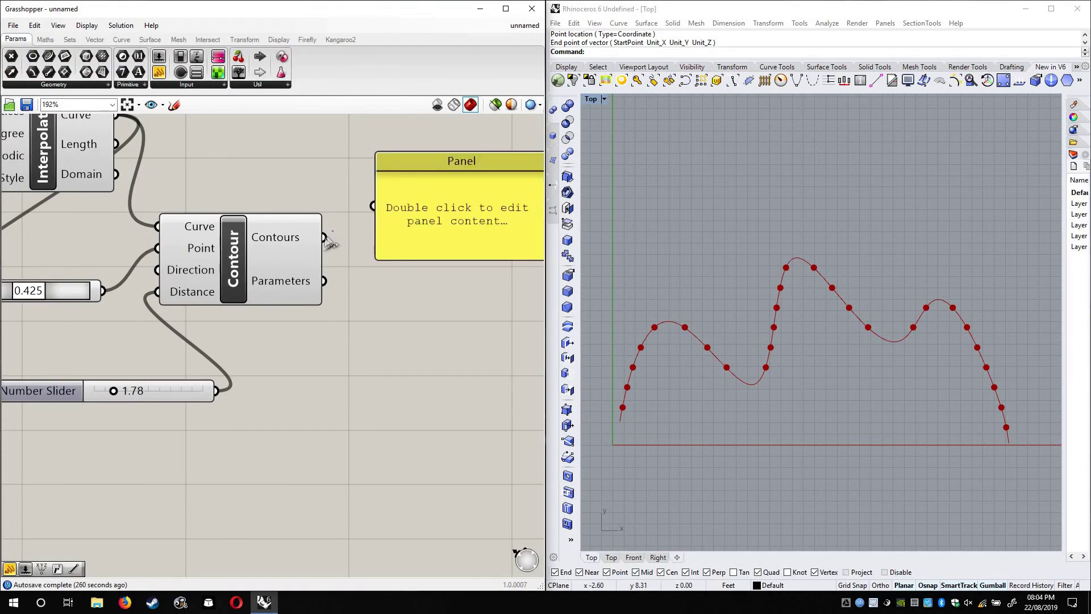
pyautogui.moveTo(324, 237); pyautogui.dragTo(376, 146)
pyautogui.moveTo(431, 218); pyautogui.dragTo(442, 402)
# Examine the point coordinates in the panel's branches and compare them with the contour points on the curve
pyautogui.scroll(4, 345, 226)
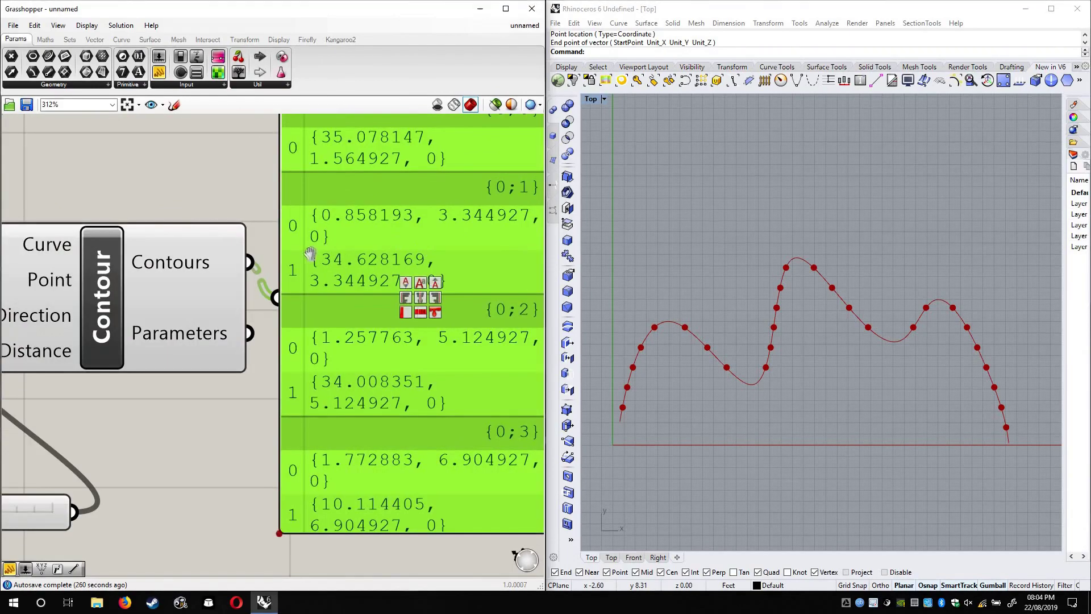
pyautogui.scroll(-3, 439, 320)
pyautogui.scroll(5, 439, 320)
pyautogui.scroll(-2, 476, 296)
pyautogui.click(488, 291)
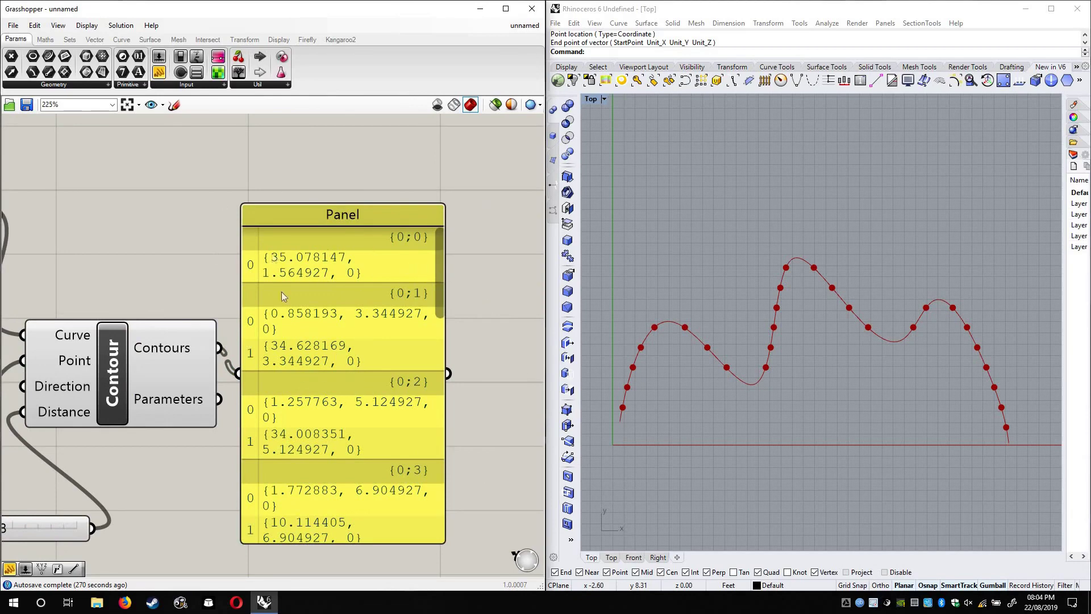
pyautogui.scroll(3, 271, 253)
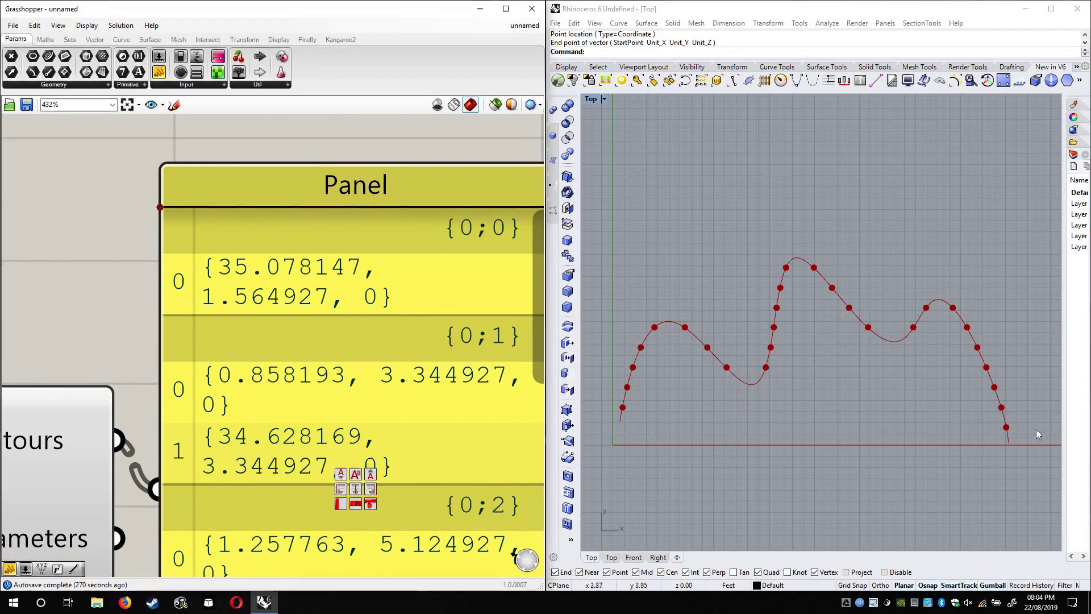
pyautogui.click(1006, 426)
# Set the Point On Curve parameter to 0.000
pyautogui.scroll(-4, 371, 351)
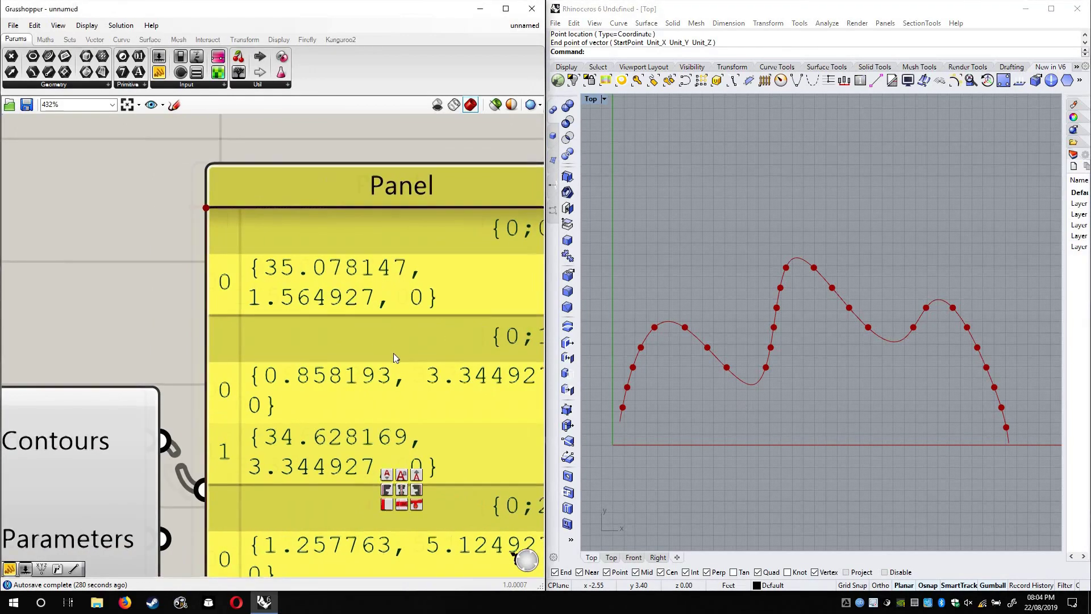
pyautogui.moveTo(101, 270); pyautogui.dragTo(155, 263, button='right')
pyautogui.moveTo(182, 368); pyautogui.dragTo(140, 368)
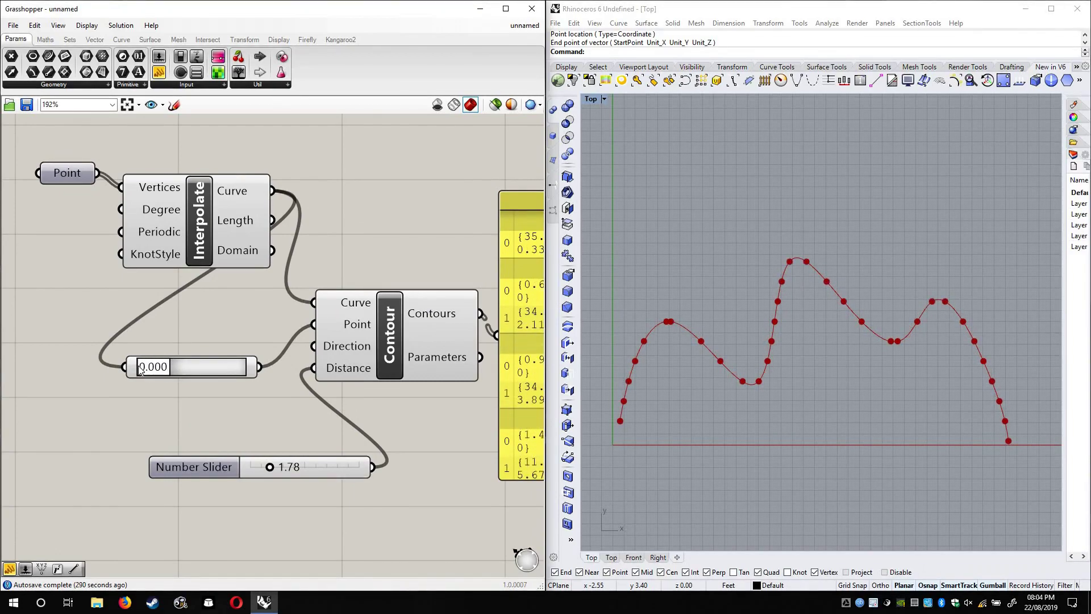
# Review the regenerated contour branches in the panel and set the contour distance slider to 2.80
pyautogui.moveTo(494, 296); pyautogui.dragTo(281, 240, button='right')
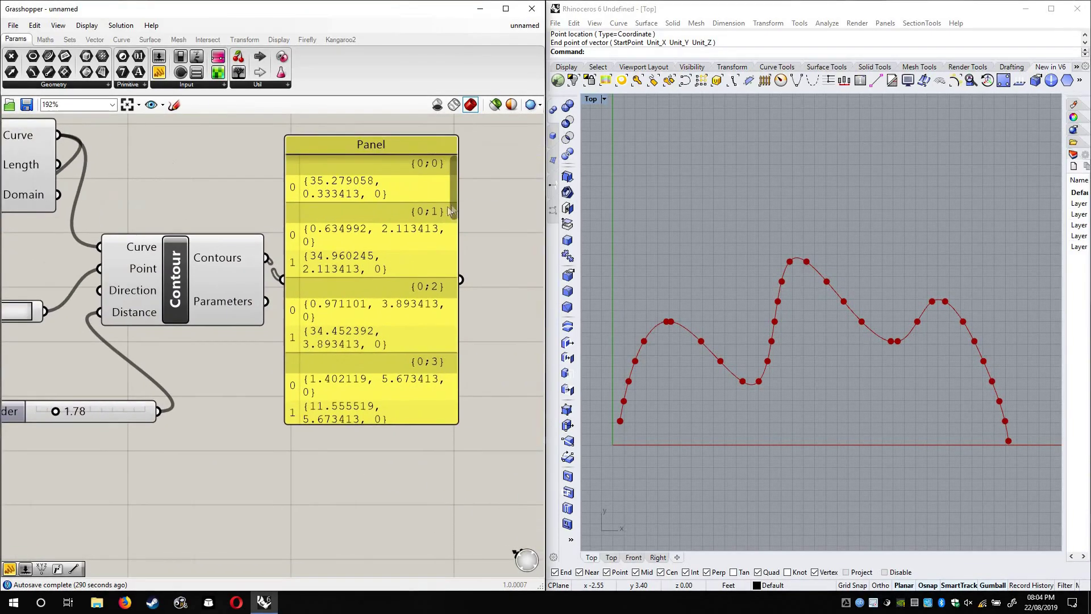
pyautogui.scroll(-2, 452, 210)
pyautogui.scroll(2, 369, 196)
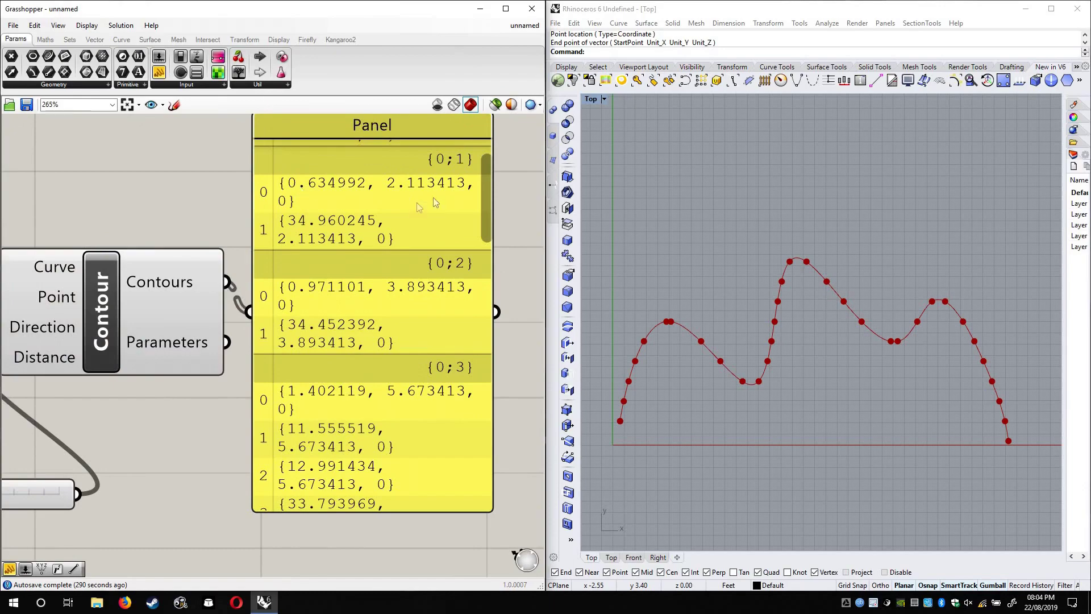
pyautogui.scroll(-3, 485, 221)
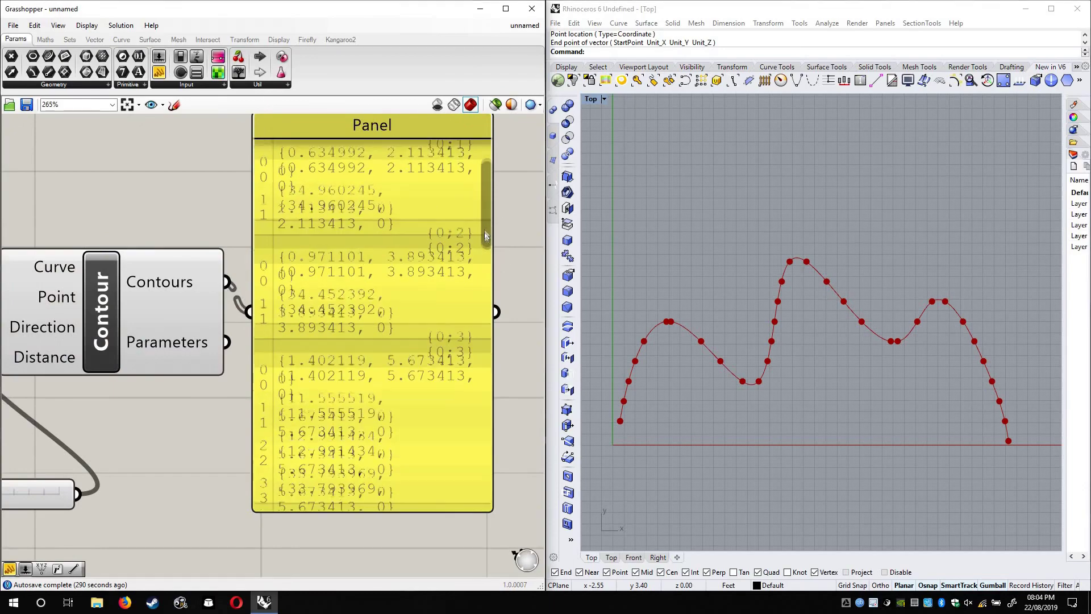
pyautogui.moveTo(481, 271); pyautogui.dragTo(691, 373)
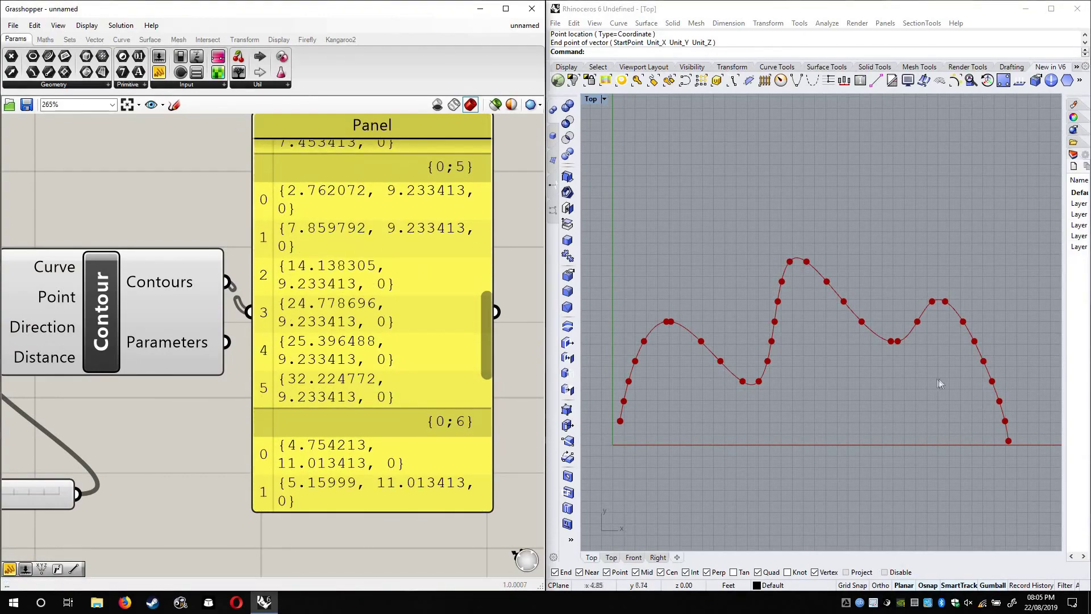
pyautogui.moveTo(222, 337); pyautogui.dragTo(492, 216, button='right')
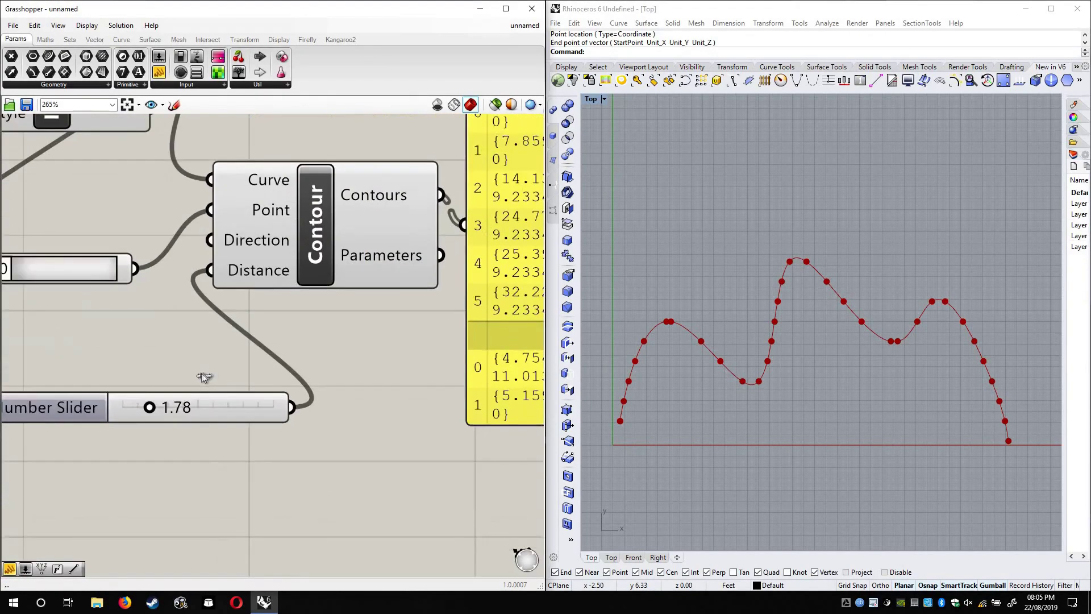
pyautogui.moveTo(205, 373); pyautogui.dragTo(221, 373)
# Compare the contour points along the curve with the grouped coordinates listed in the panel
pyautogui.scroll(14, 687, 313)
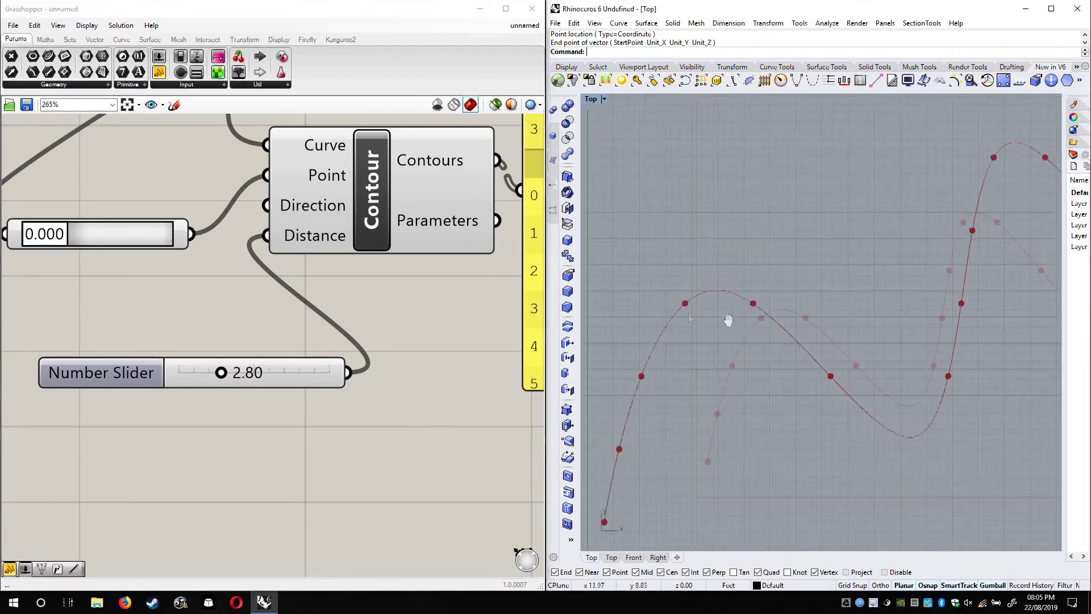
pyautogui.moveTo(699, 289); pyautogui.dragTo(811, 291, button='right')
pyautogui.moveTo(931, 289); pyautogui.dragTo(599, 284, button='right')
pyautogui.moveTo(881, 292); pyautogui.dragTo(905, 296, button='right')
pyautogui.moveTo(809, 303); pyautogui.dragTo(319, 292, button='right')
pyautogui.moveTo(500, 267); pyautogui.dragTo(294, 277, button='right')
pyautogui.moveTo(431, 250); pyautogui.dragTo(299, 307, button='right')
pyautogui.moveTo(418, 293); pyautogui.dragTo(413, 341)
pyautogui.moveTo(329, 266); pyautogui.dragTo(289, 336, button='right')
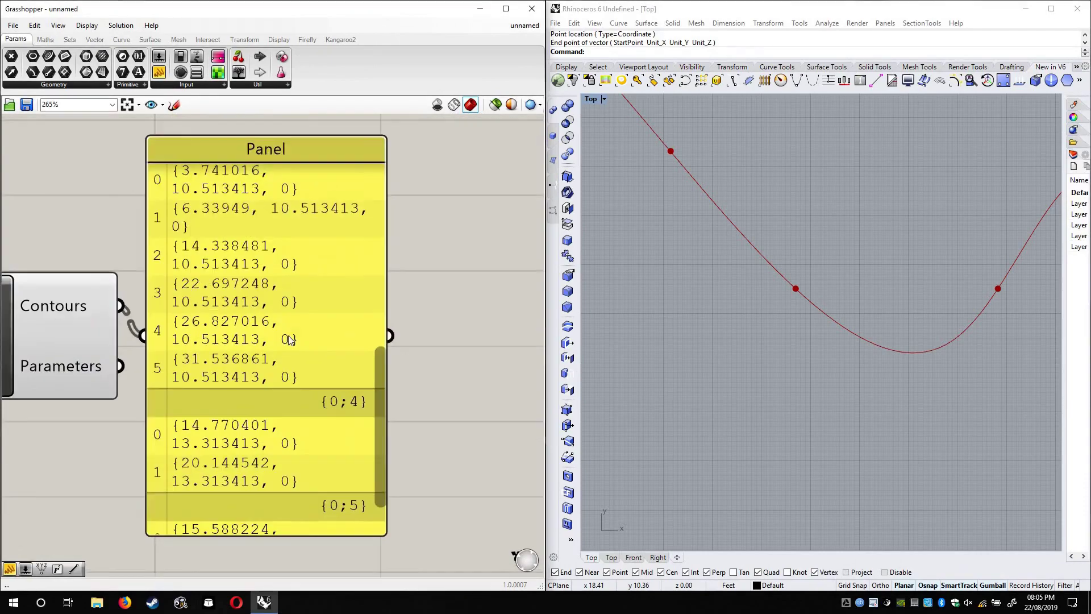
# Move the panel up and away from the Contour component
pyautogui.scroll(-3, 307, 347)
pyautogui.moveTo(310, 318); pyautogui.dragTo(390, 180)
pyautogui.click(408, 368)
pyautogui.doubleClick(412, 373)
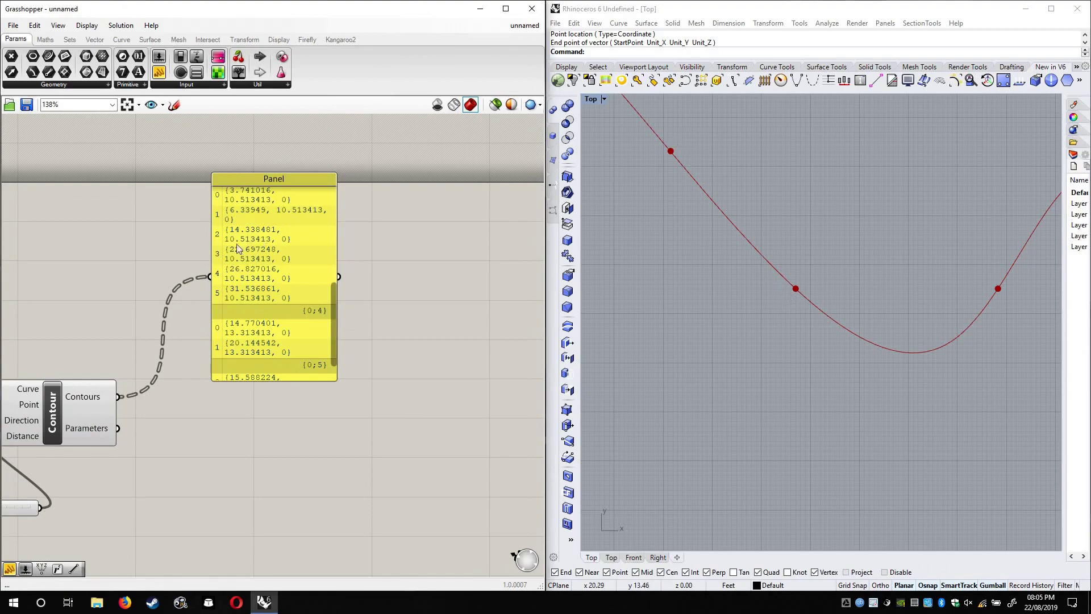
# Read through the panel's remaining branches and reposition the panel in the empty canvas area above and to the right of Contour
pyautogui.scroll(4, 362, 388)
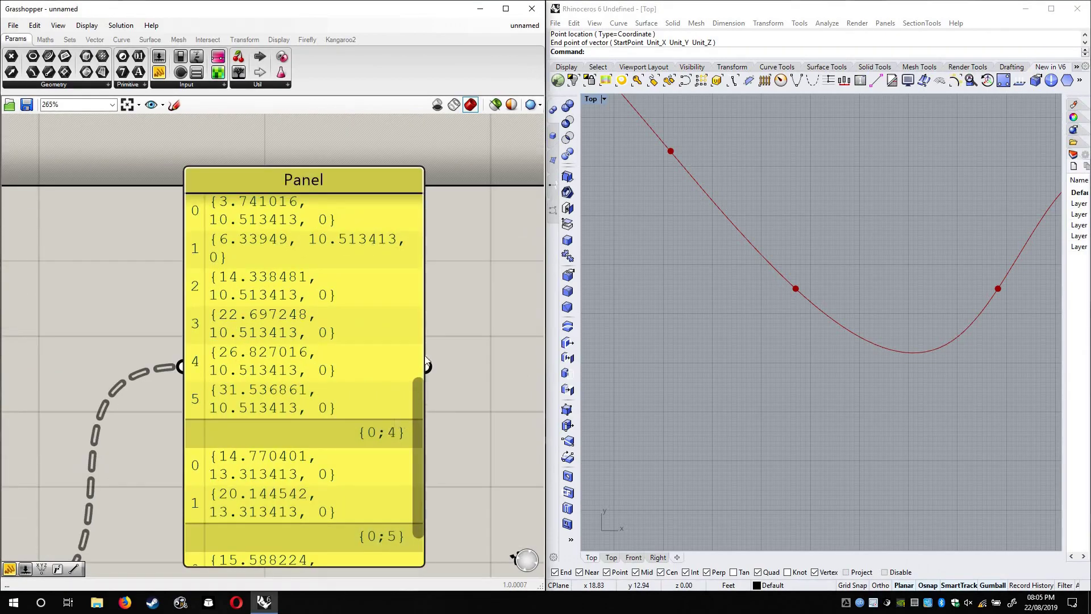
pyautogui.scroll(5, 425, 363)
pyautogui.scroll(-2, 386, 370)
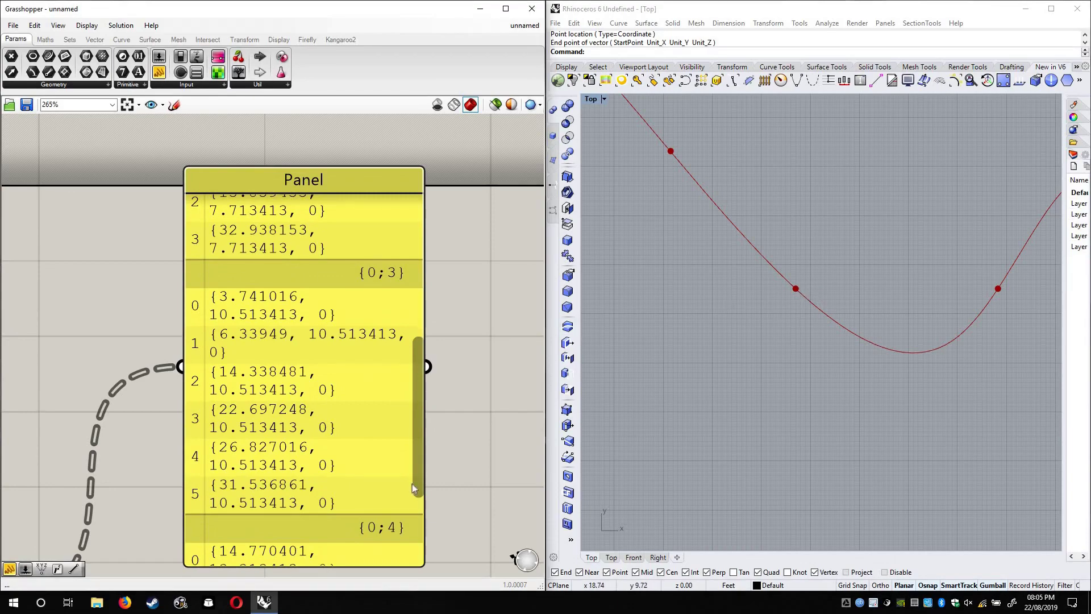
pyautogui.scroll(-4, 339, 426)
pyautogui.scroll(-5, 331, 423)
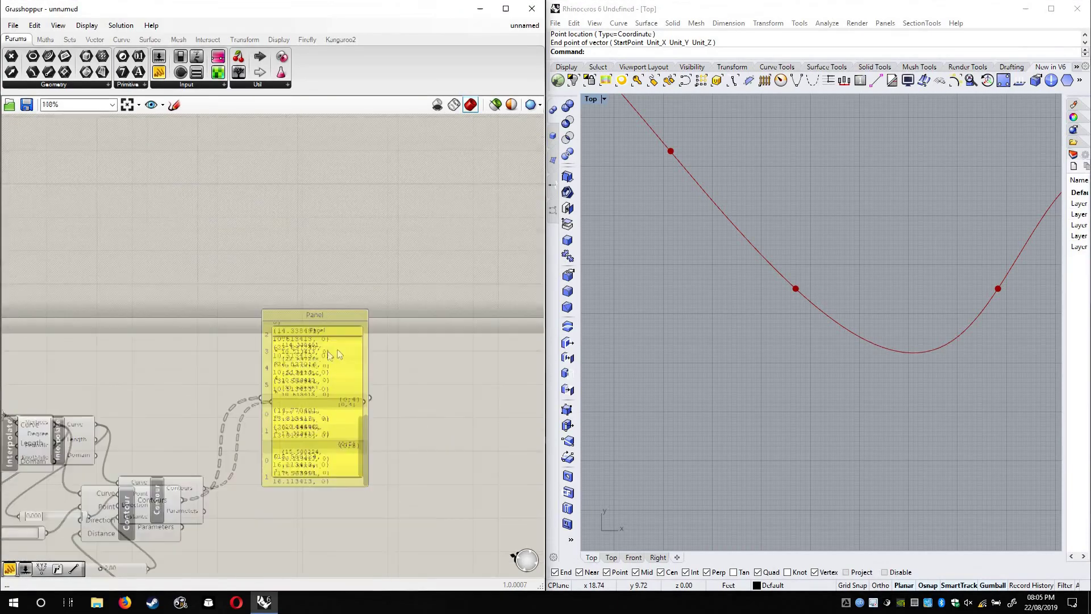
pyautogui.click(371, 282)
pyautogui.moveTo(372, 282); pyautogui.dragTo(398, 214)
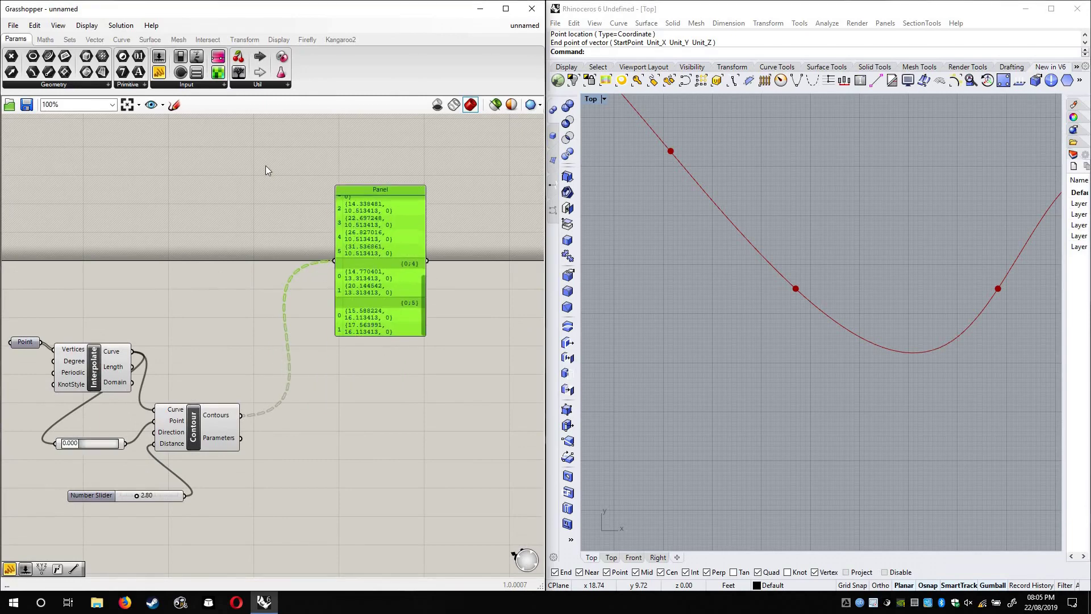
pyautogui.click(265, 167)
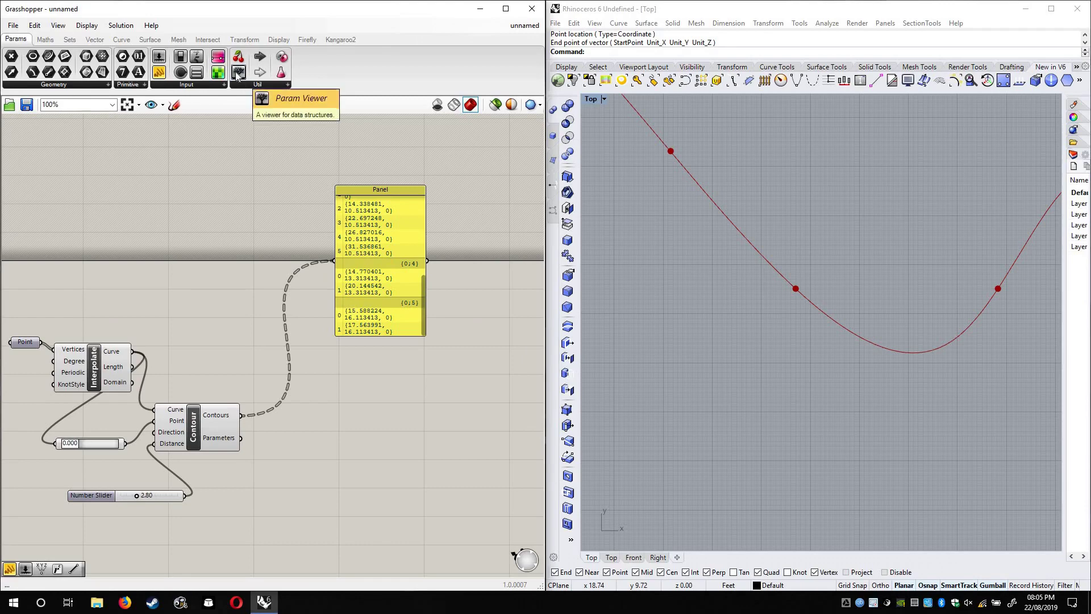
pyautogui.moveTo(372, 301); pyautogui.dragTo(377, 325)
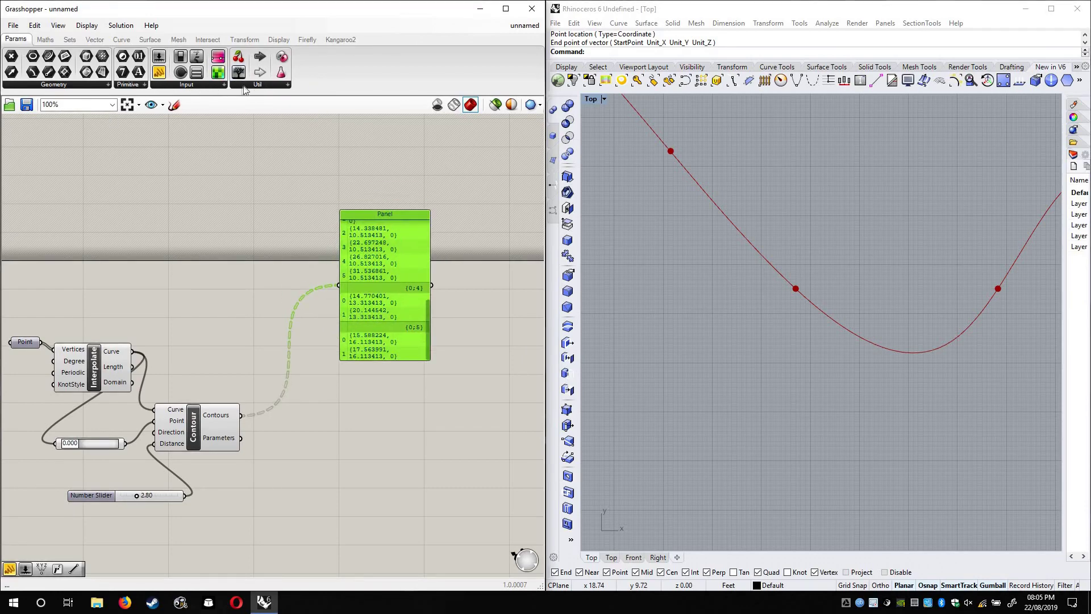
# Place a Param Viewer on the canvas below the panel and beside the Contour component
pyautogui.click(248, 85)
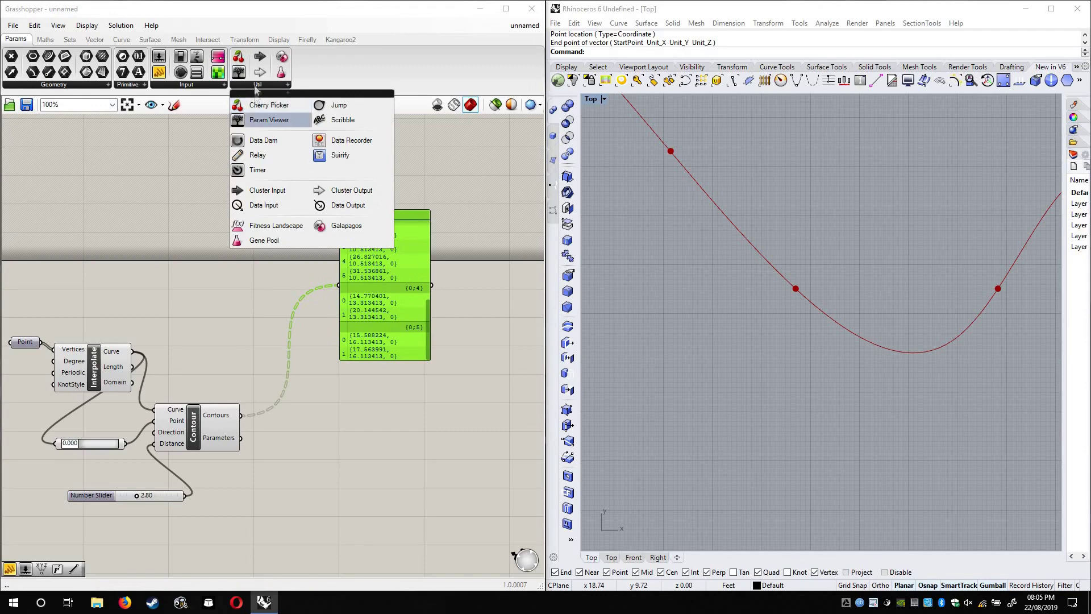
pyautogui.click(46, 40)
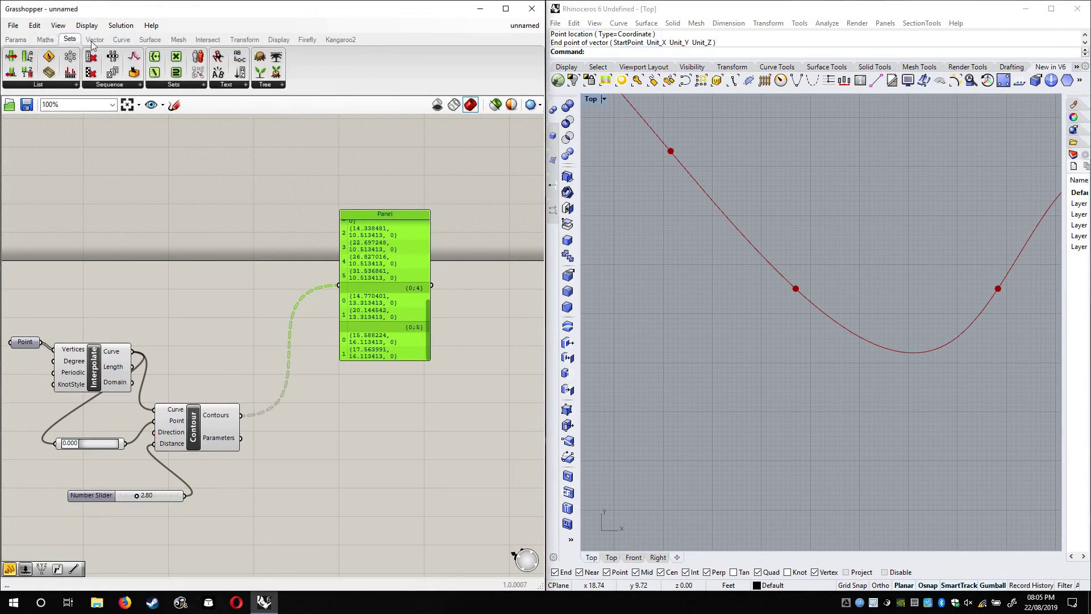
pyautogui.click(15, 42)
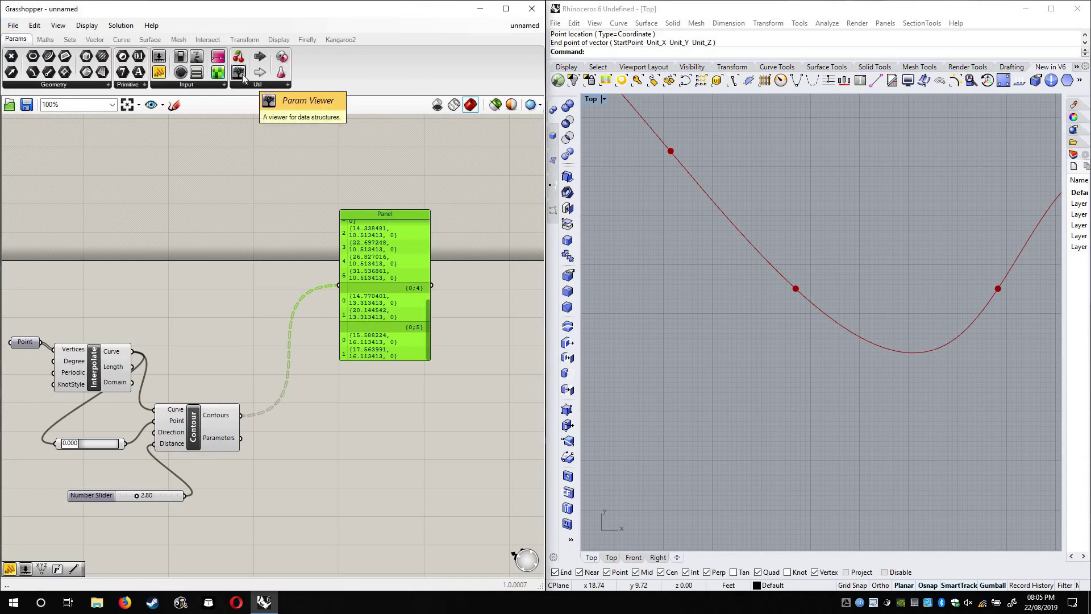
pyautogui.moveTo(265, 104); pyautogui.dragTo(360, 465)
pyautogui.moveTo(350, 466); pyautogui.dragTo(305, 304, button='right')
pyautogui.scroll(2, 305, 306)
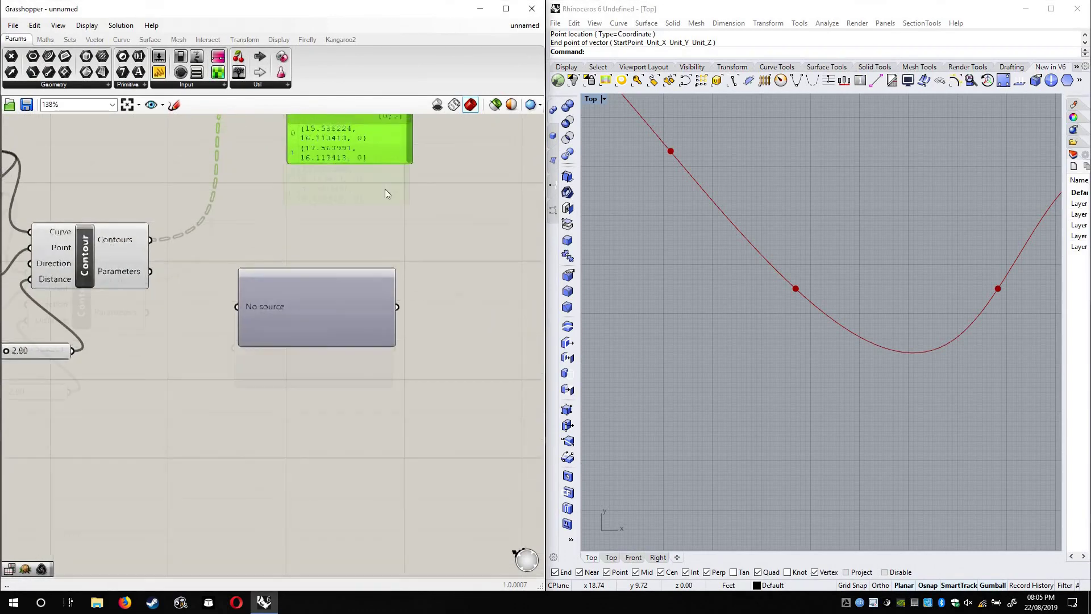
# Connect the Contour component's Contours output to the Param Viewer's input
pyautogui.moveTo(383, 199); pyautogui.dragTo(377, 272, button='right')
pyautogui.moveTo(148, 305); pyautogui.dragTo(235, 372)
pyautogui.click(309, 360)
pyautogui.scroll(5, 328, 316)
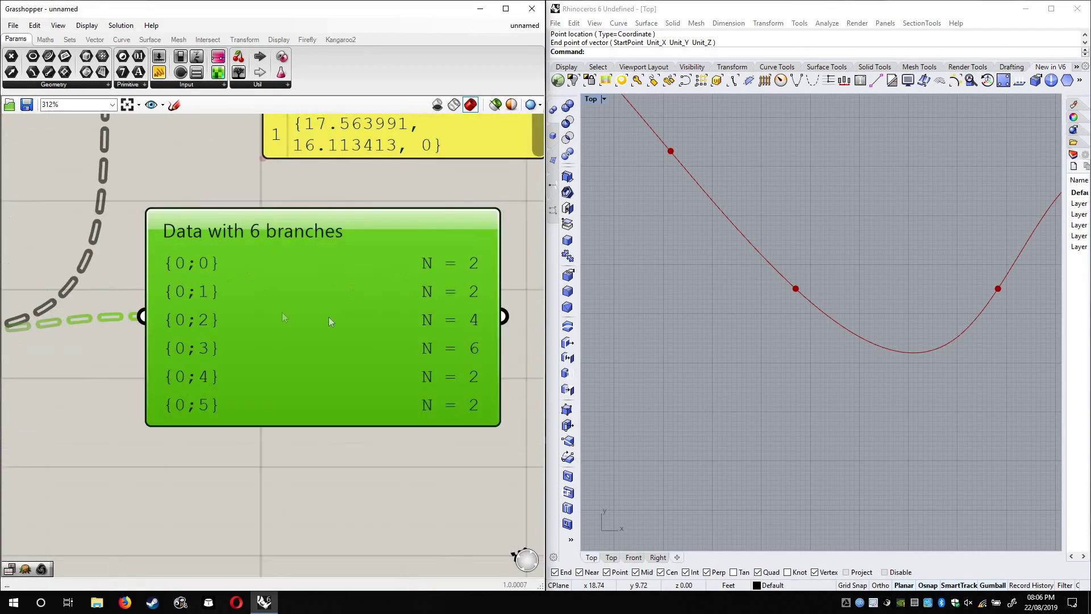
# Compare the branch paths and item counts in the Param Viewer with the branches listed in the panel
pyautogui.scroll(-5, 301, 321)
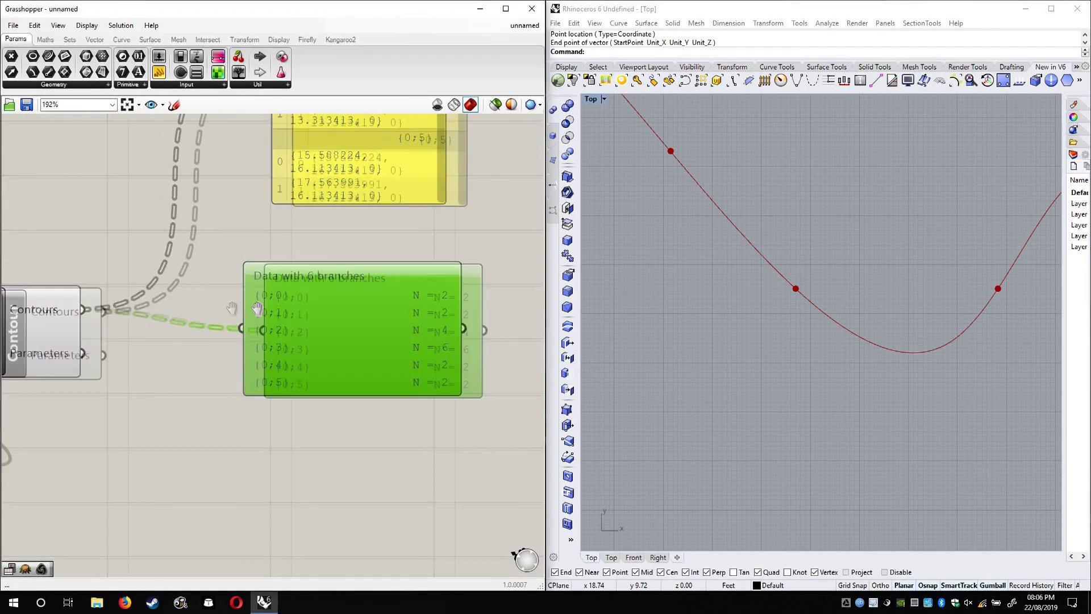
pyautogui.scroll(6, 254, 294)
pyautogui.moveTo(324, 286); pyautogui.dragTo(217, 247, button='right')
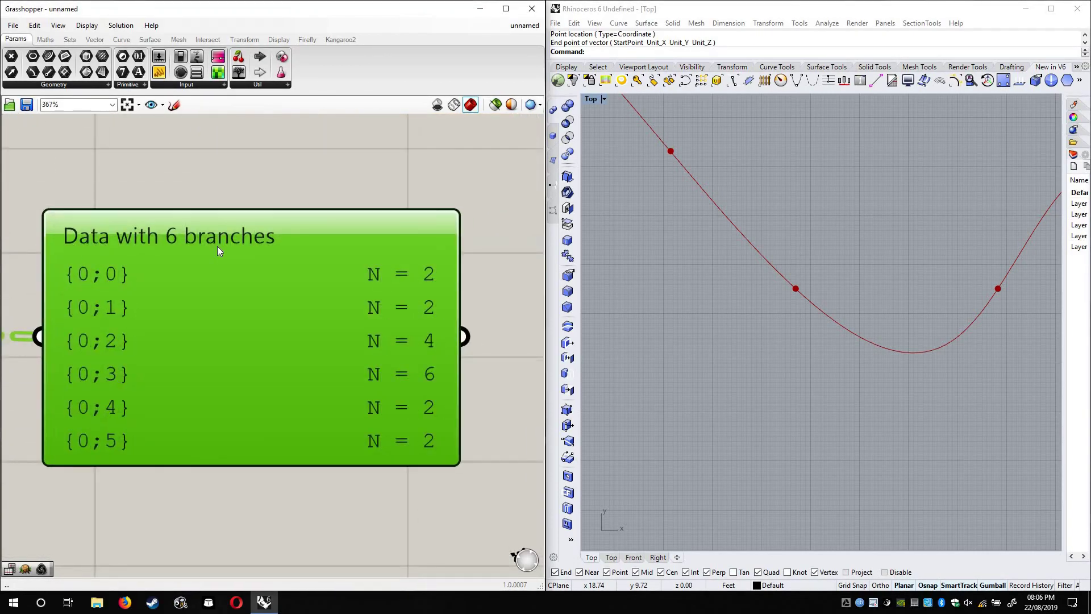
pyautogui.moveTo(334, 168); pyautogui.dragTo(308, 386, button='right')
pyautogui.scroll(-3, 309, 387)
pyautogui.moveTo(362, 299); pyautogui.dragTo(366, 255)
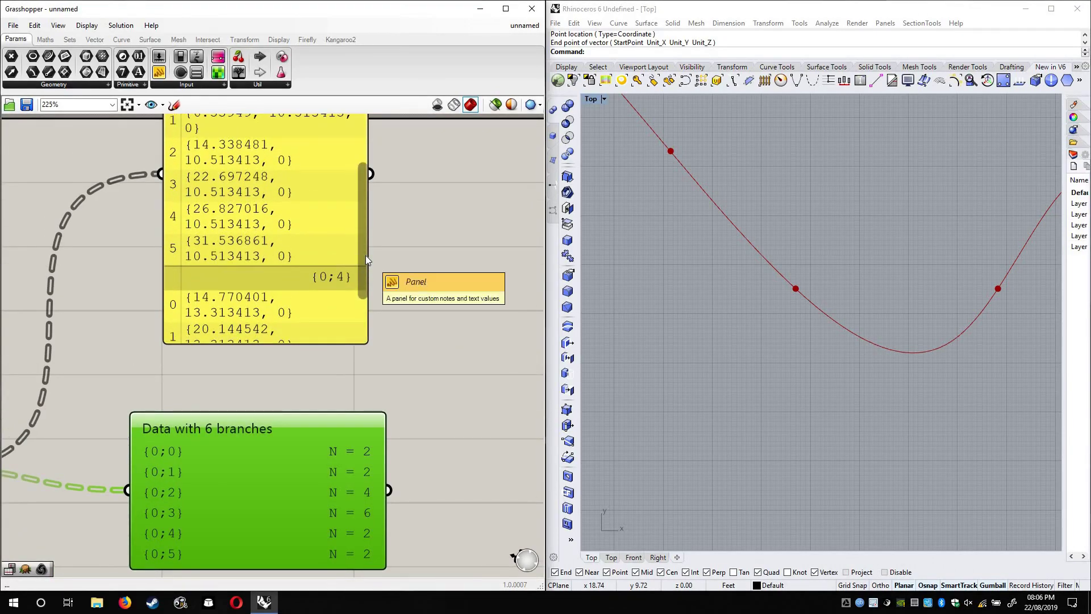
pyautogui.moveTo(287, 515); pyautogui.dragTo(268, 404, button='right')
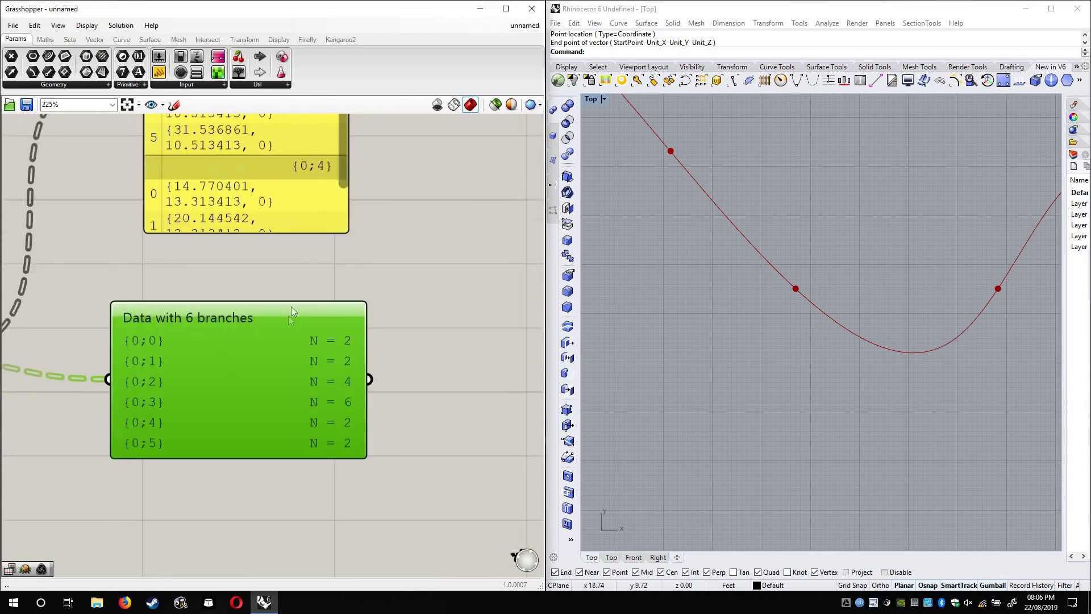
pyautogui.scroll(2, 291, 311)
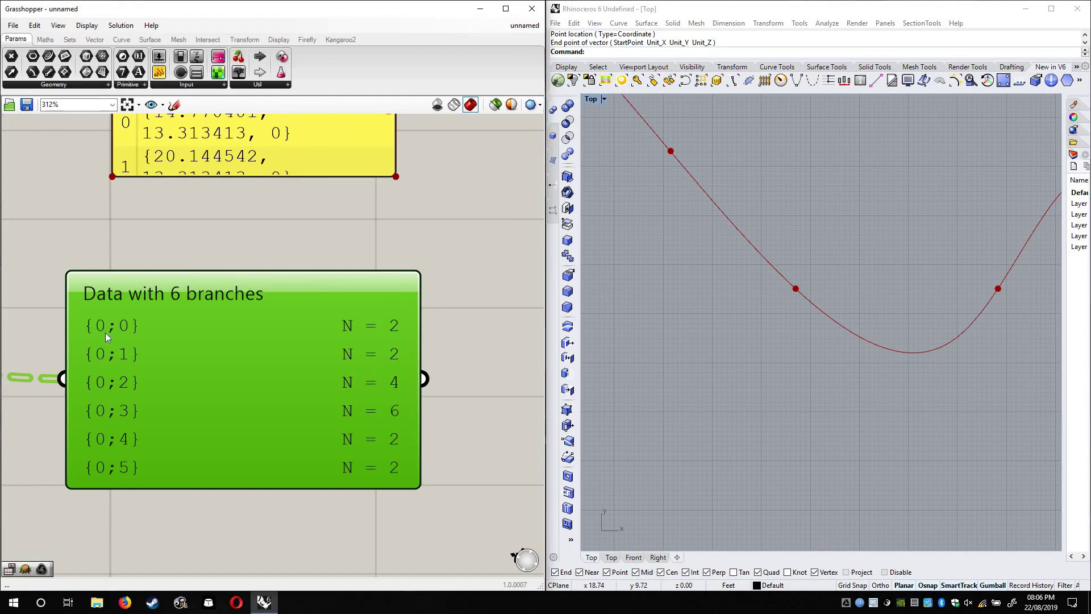
# Inspect the path of the first branch, {0;0}, in the Param Viewer and at the start of the panel's list
pyautogui.scroll(3, 105, 332)
pyautogui.moveTo(263, 214); pyautogui.dragTo(290, 351, button='right')
pyautogui.scroll(-6, 290, 350)
pyautogui.moveTo(403, 192); pyautogui.dragTo(306, 418, button='right')
pyautogui.moveTo(305, 418); pyautogui.dragTo(277, 308)
pyautogui.scroll(6, 275, 256)
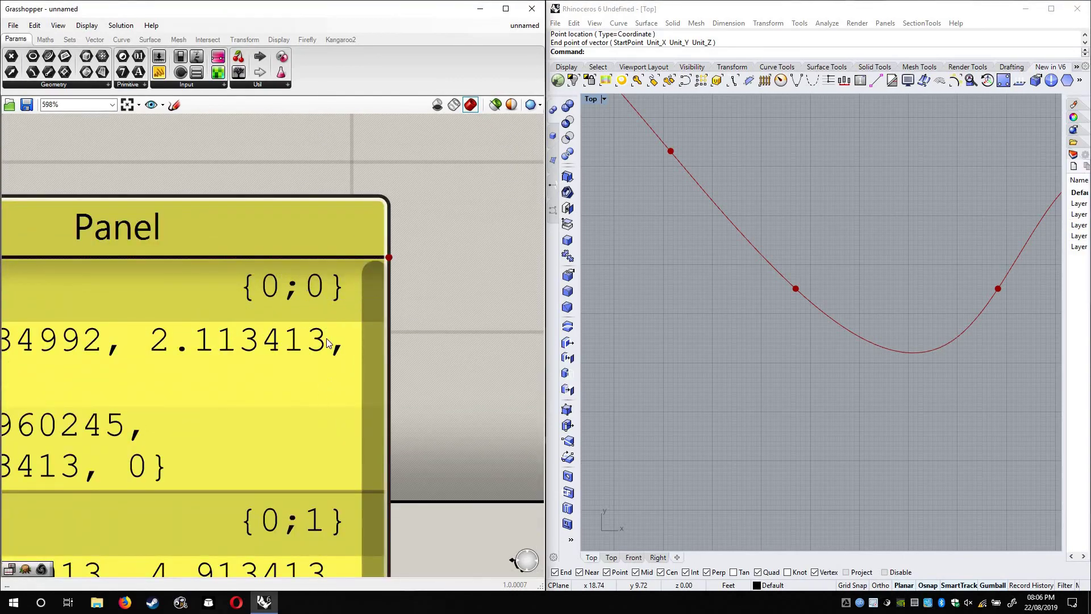
pyautogui.moveTo(321, 347); pyautogui.dragTo(267, 185, button='right')
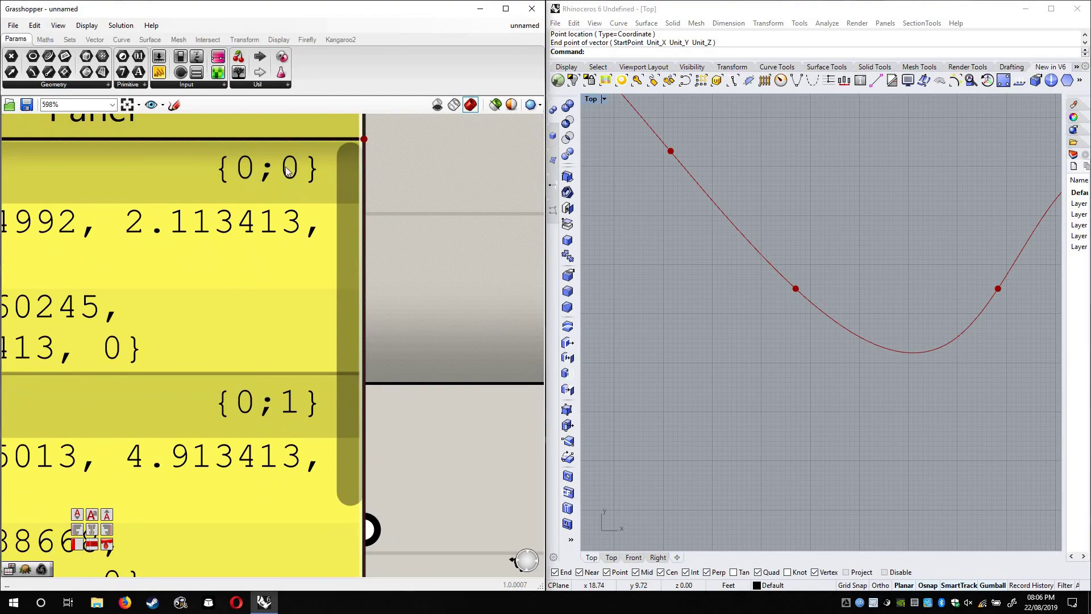
# Read through the panel's branches down to {0;5} and check their item counts in the Param Viewer
pyautogui.moveTo(333, 233); pyautogui.dragTo(347, 412)
pyautogui.moveTo(349, 412); pyautogui.dragTo(360, 262, button='right')
pyautogui.scroll(-3, 361, 263)
pyautogui.moveTo(359, 374); pyautogui.dragTo(367, 273, button='right')
pyautogui.moveTo(367, 274); pyautogui.dragTo(366, 414)
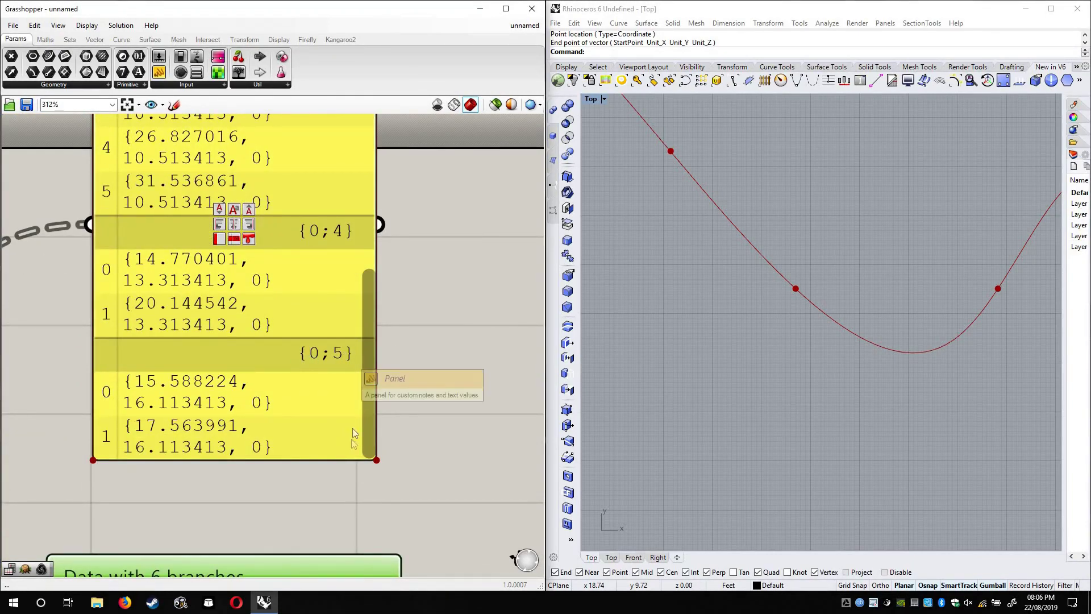
pyautogui.moveTo(324, 509); pyautogui.dragTo(373, 240, button='right')
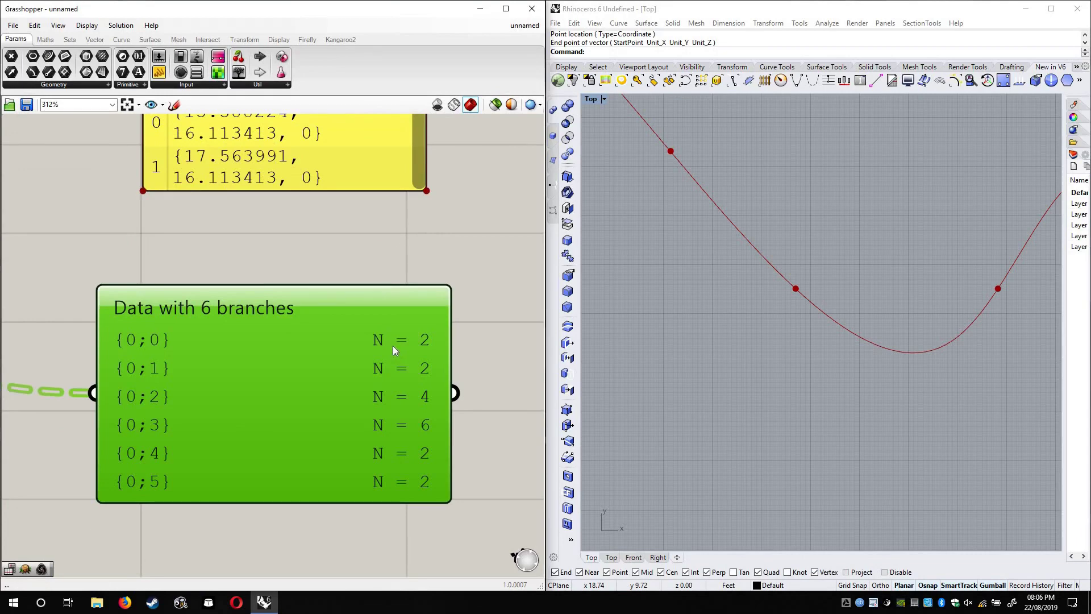
pyautogui.scroll(2, 394, 348)
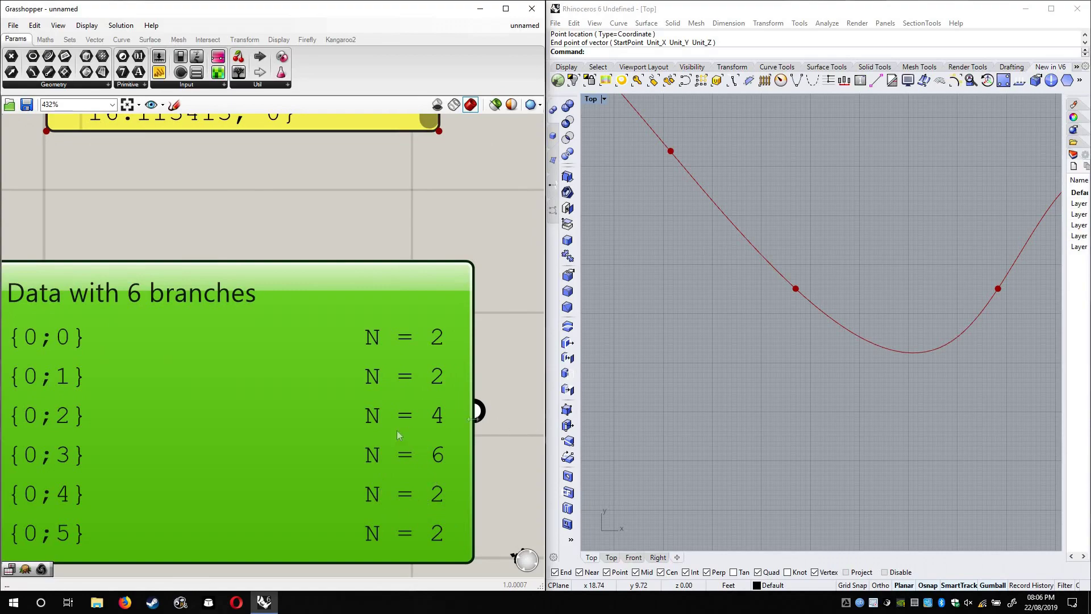
pyautogui.scroll(-6, 401, 375)
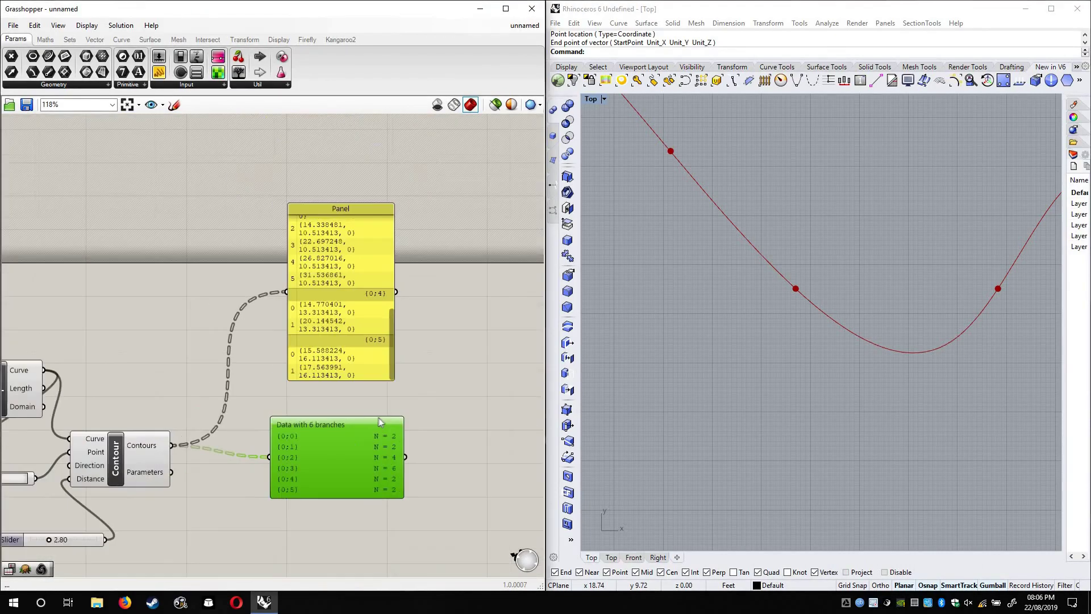
# Switch the Param Viewer to the Draw Tree display and inspect the drawn branches
pyautogui.scroll(3, 365, 421)
pyautogui.rightClick(361, 415)
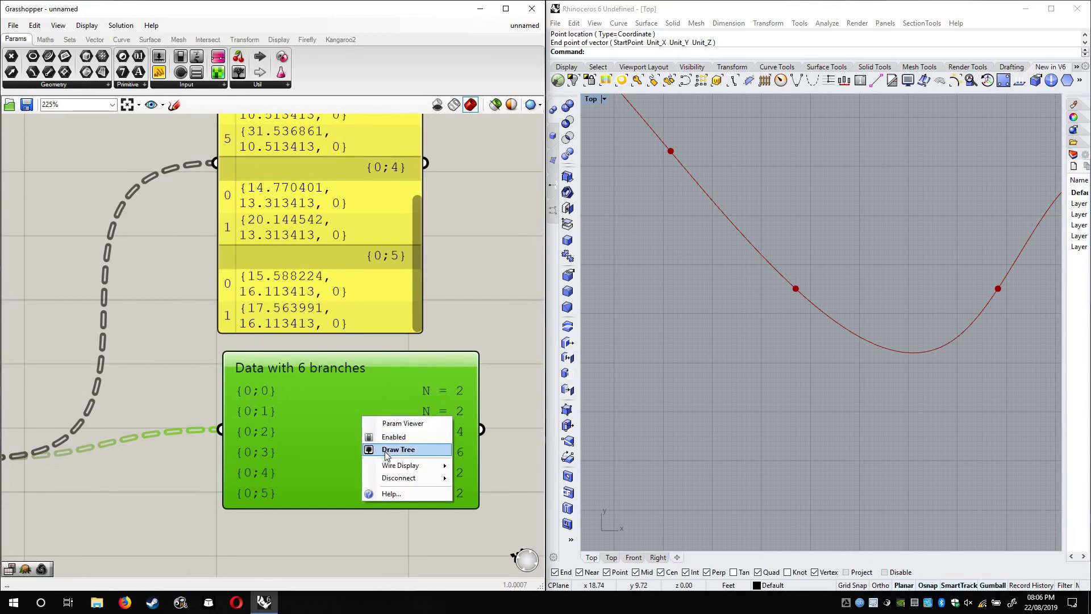
pyautogui.click(397, 449)
pyautogui.scroll(7, 352, 455)
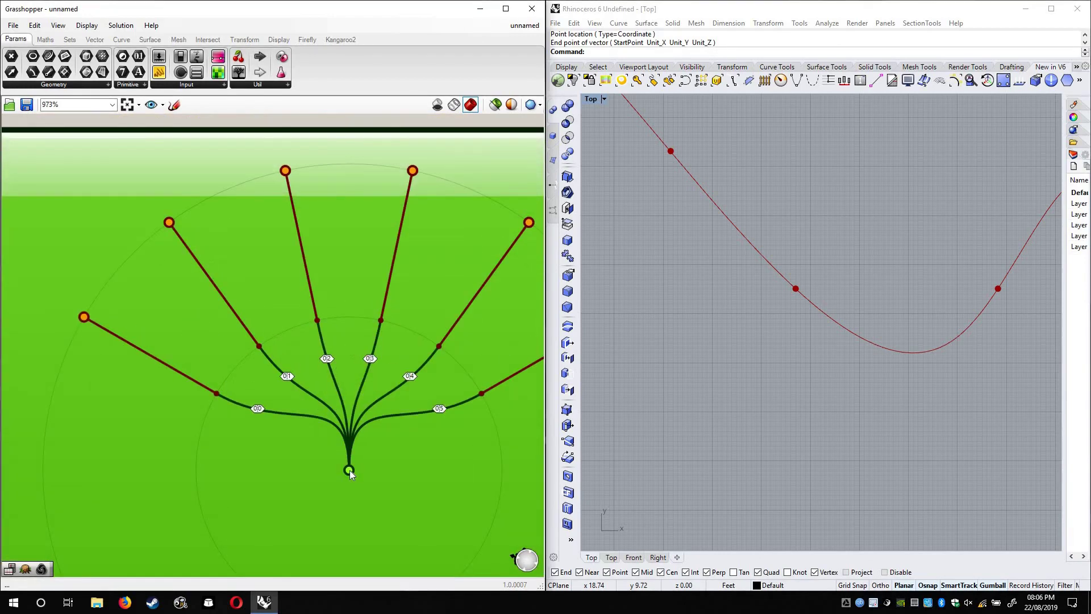
pyautogui.scroll(-5, 367, 364)
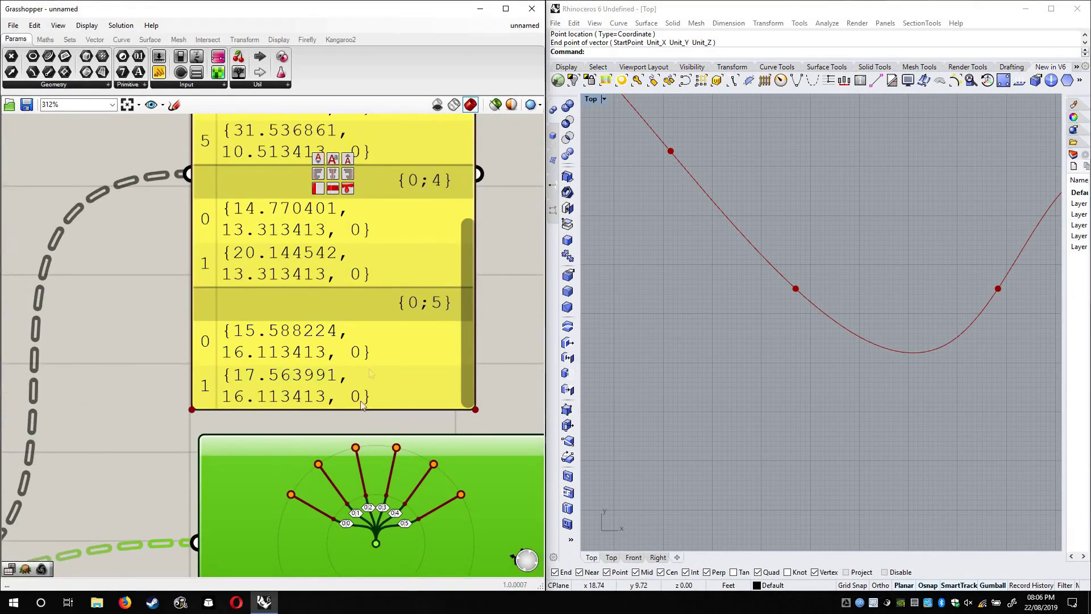
pyautogui.scroll(5, 366, 366)
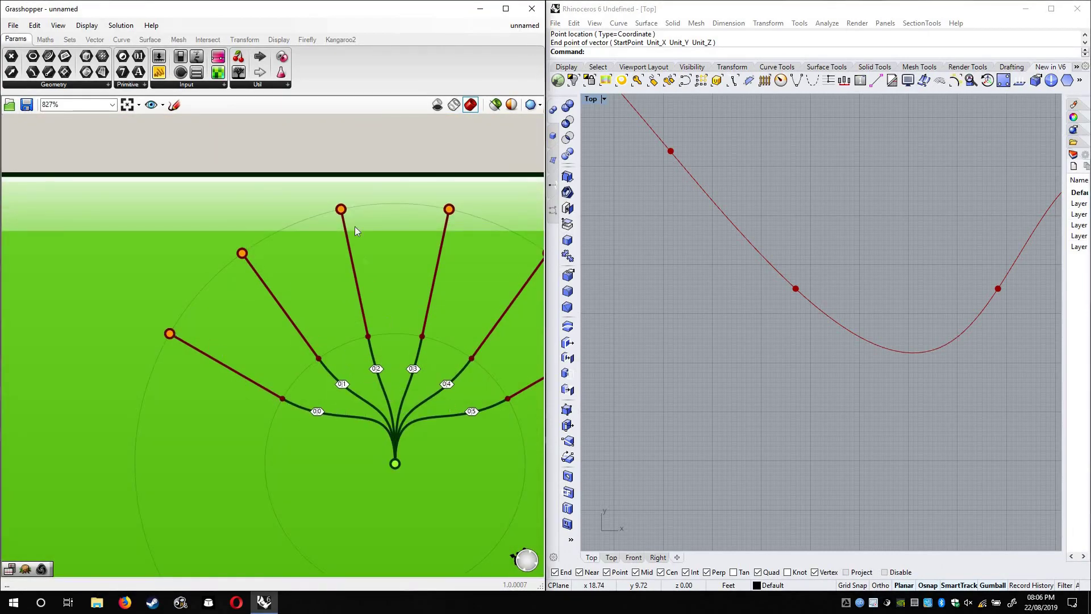
pyautogui.scroll(-5, 376, 288)
pyautogui.scroll(-1, 879, 243)
pyautogui.scroll(-3, 337, 421)
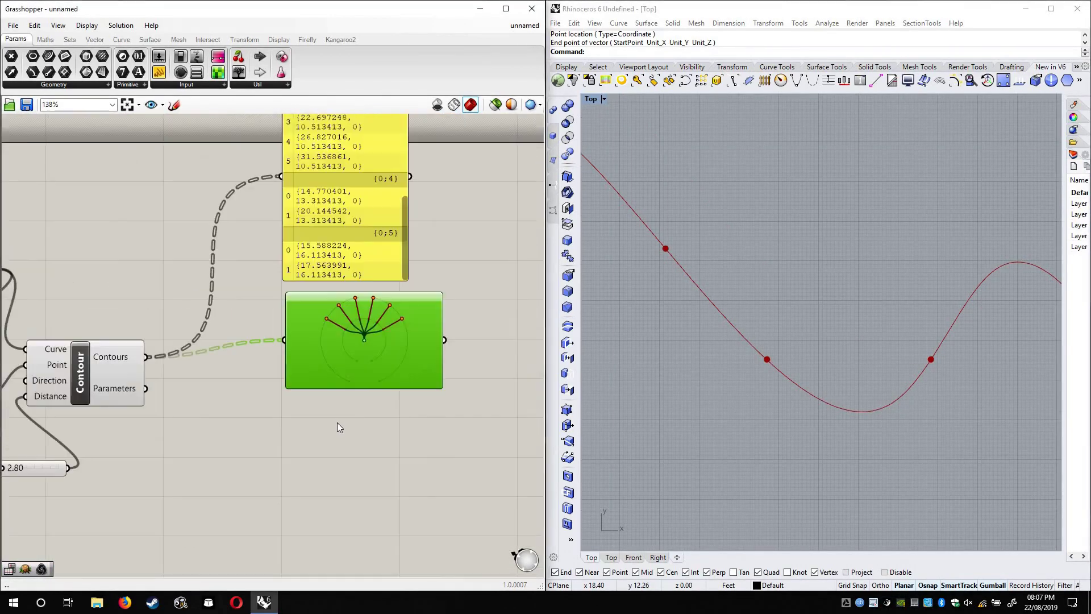
# Add a PolyLine component below the Param Viewer and connect Contours to its Vertices input
pyautogui.doubleClick(338, 422)
pyautogui.write('po')
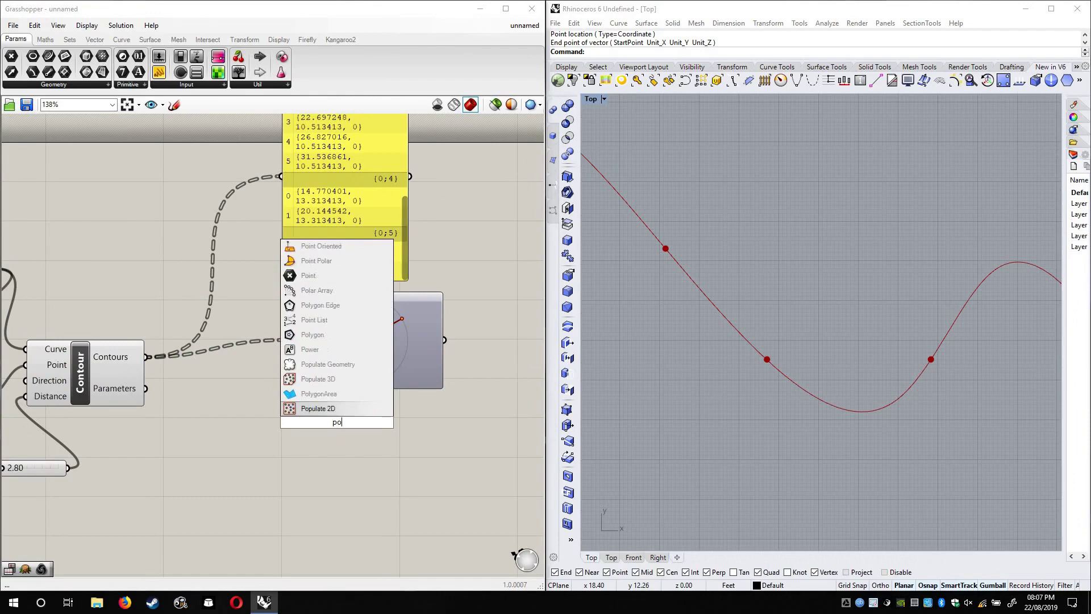
pyautogui.write('lylin')
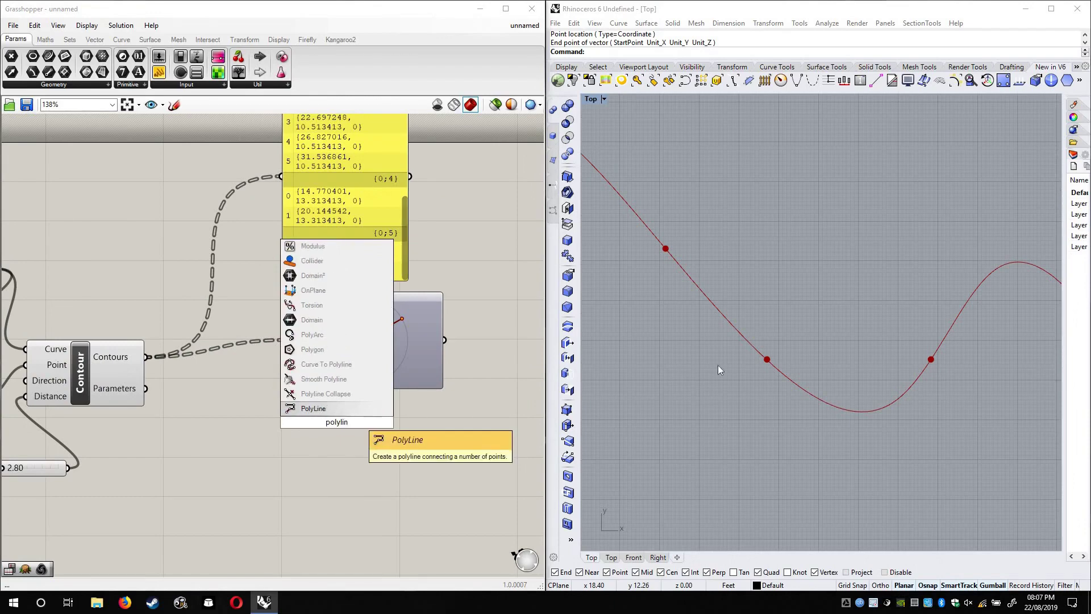
pyautogui.press('Return')
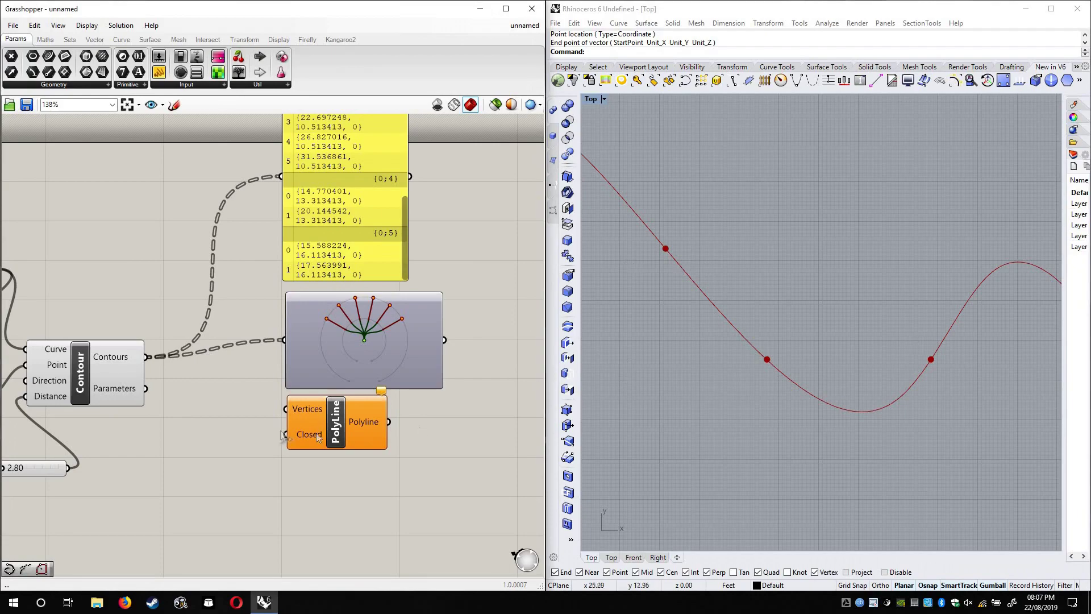
pyautogui.moveTo(147, 357); pyautogui.dragTo(285, 408)
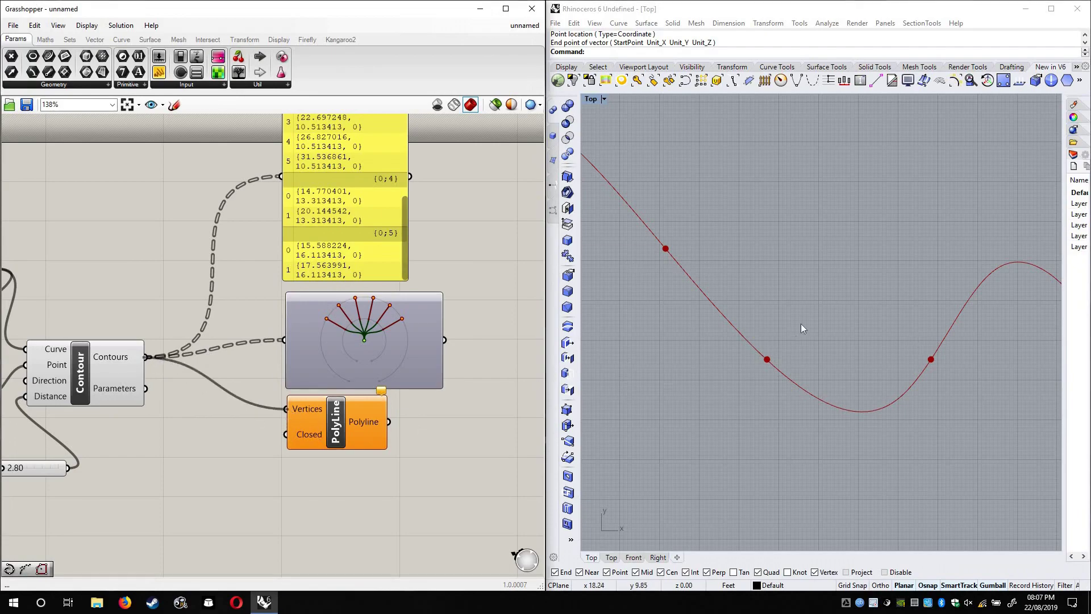
# Examine the contour polylines across the curve in the Top viewport and relate them to the branches in the panel
pyautogui.scroll(-5, 855, 377)
pyautogui.moveTo(835, 392); pyautogui.dragTo(829, 330, button='right')
pyautogui.scroll(-6, 818, 335)
pyautogui.scroll(4, 787, 370)
pyautogui.moveTo(787, 371)
pyautogui.mouseDown(button='right')
pyautogui.moveTo(823, 382)
pyautogui.moveTo(803, 379)
pyautogui.mouseUp(button='right')
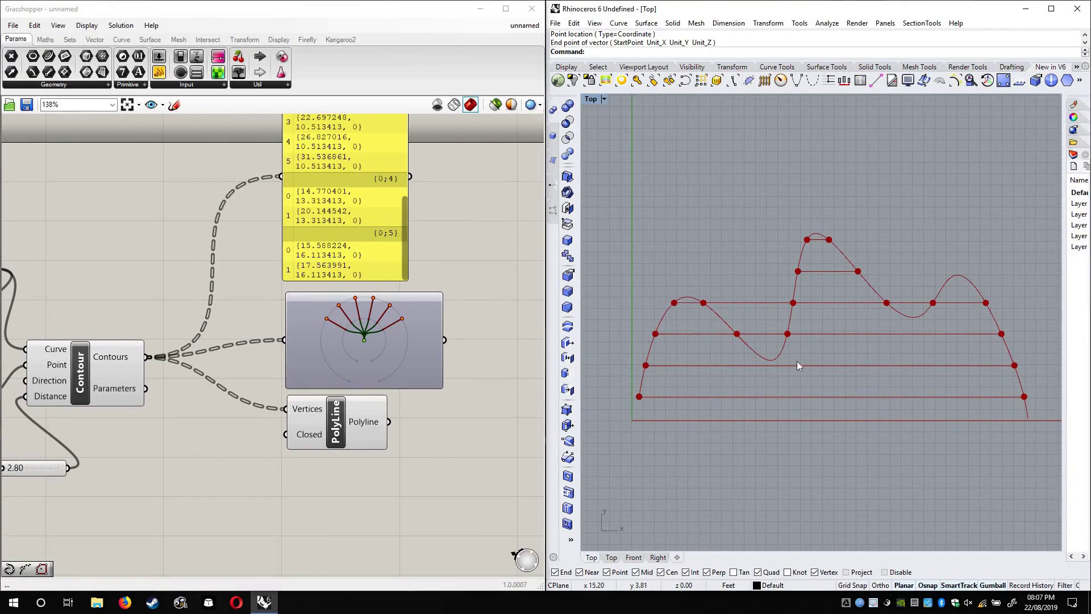
pyautogui.scroll(2, 797, 360)
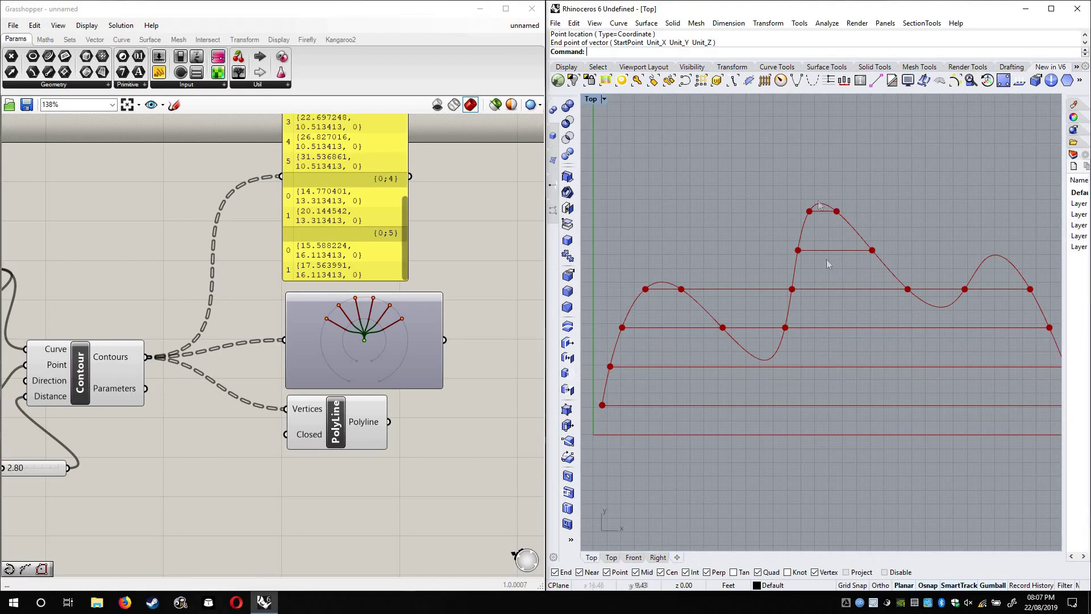
pyautogui.moveTo(398, 214); pyautogui.dragTo(393, 343, button='right')
pyautogui.moveTo(399, 347); pyautogui.dragTo(414, 239)
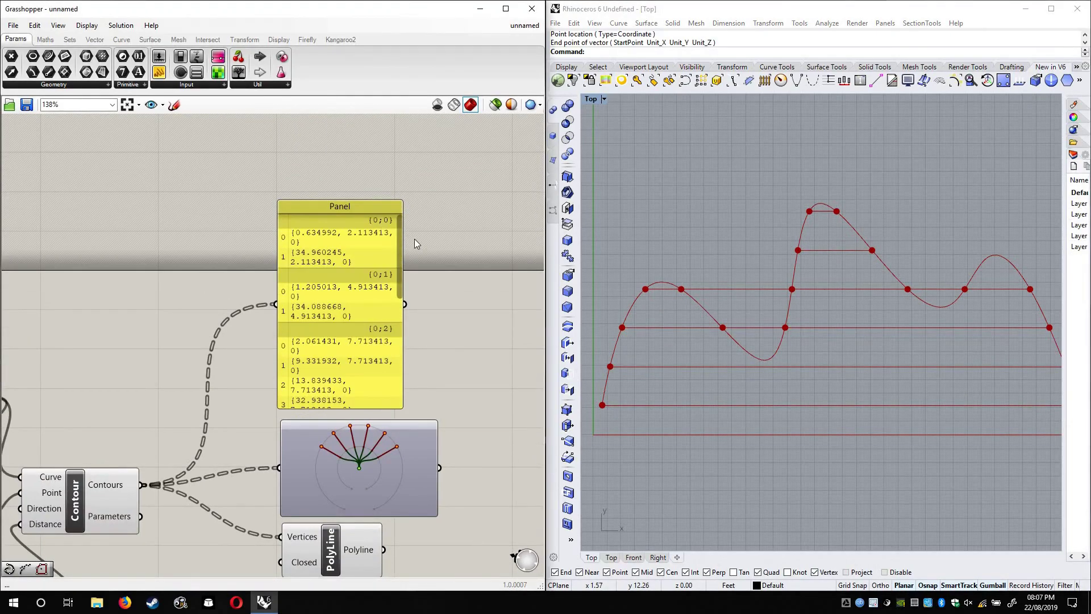
# Look at the data options of the Contours output and inspect the branch tree in the Param Viewer
pyautogui.scroll(-5, 299, 399)
pyautogui.scroll(3, 194, 423)
pyautogui.scroll(4, 195, 423)
pyautogui.rightClick(246, 402)
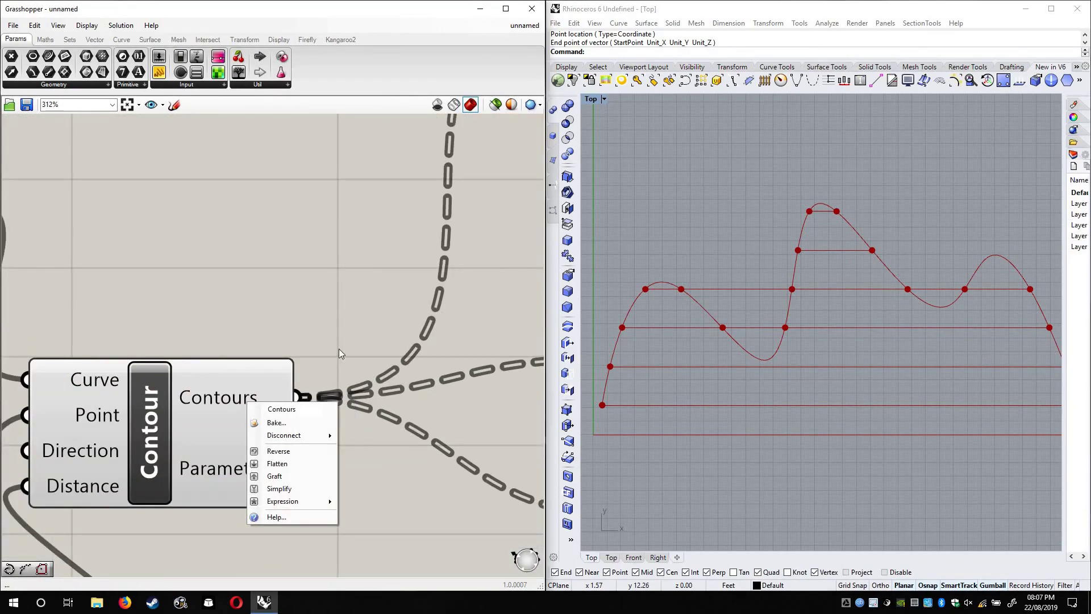
pyautogui.click(383, 345)
pyautogui.moveTo(494, 433); pyautogui.dragTo(262, 313, button='right')
pyautogui.scroll(-5, 101, 395)
pyautogui.scroll(7, 306, 300)
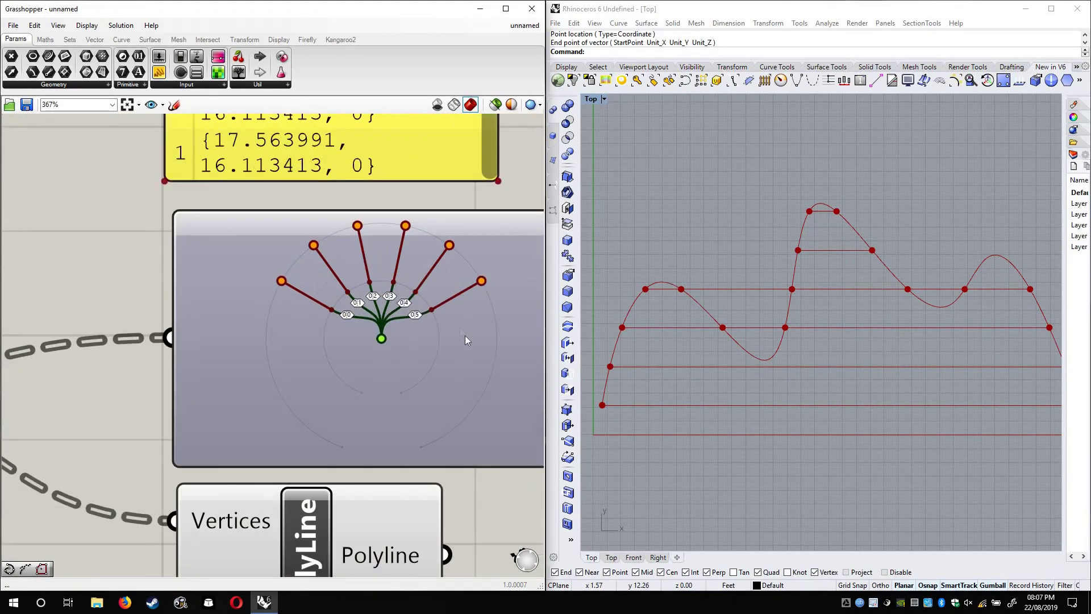
pyautogui.scroll(-4, 254, 361)
pyautogui.moveTo(159, 388); pyautogui.dragTo(320, 370, button='right')
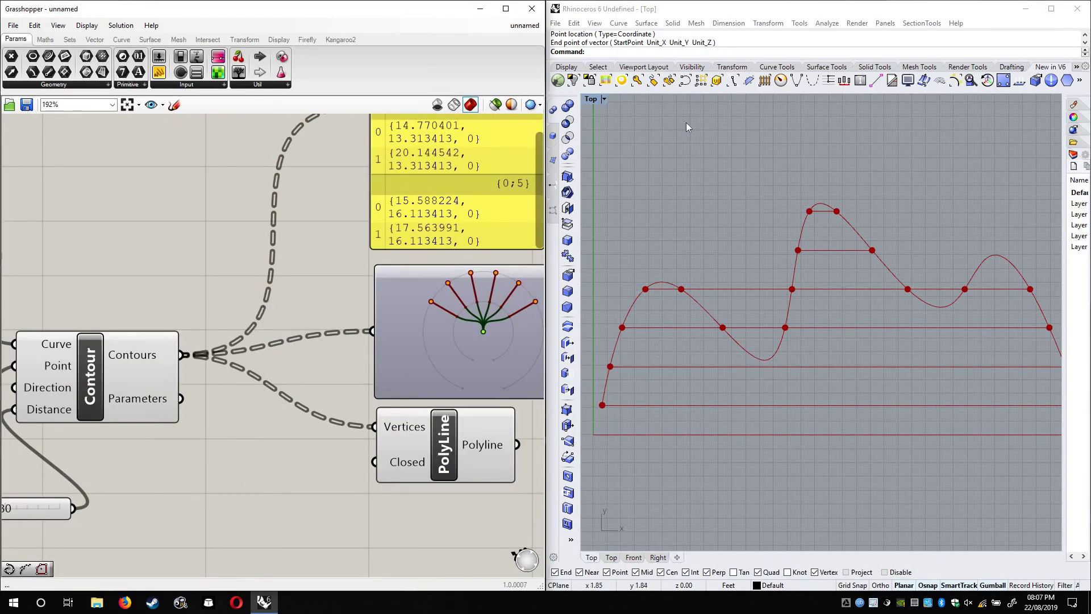
# Flatten the Contour component's Contours output and review the resulting polyline and the panel's list from its first item
pyautogui.rightClick(158, 354)
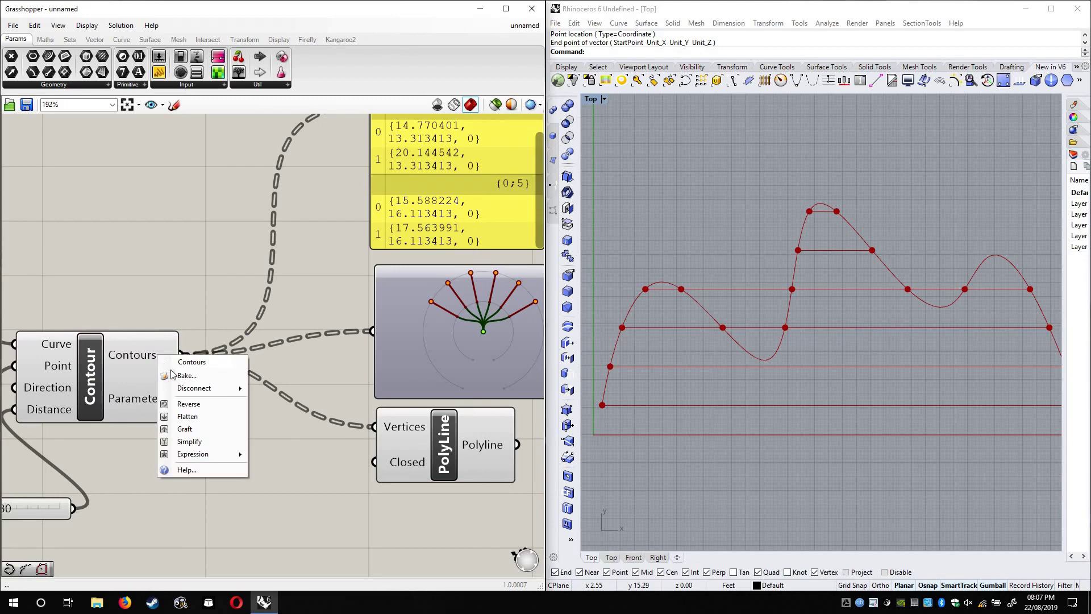
pyautogui.click(210, 416)
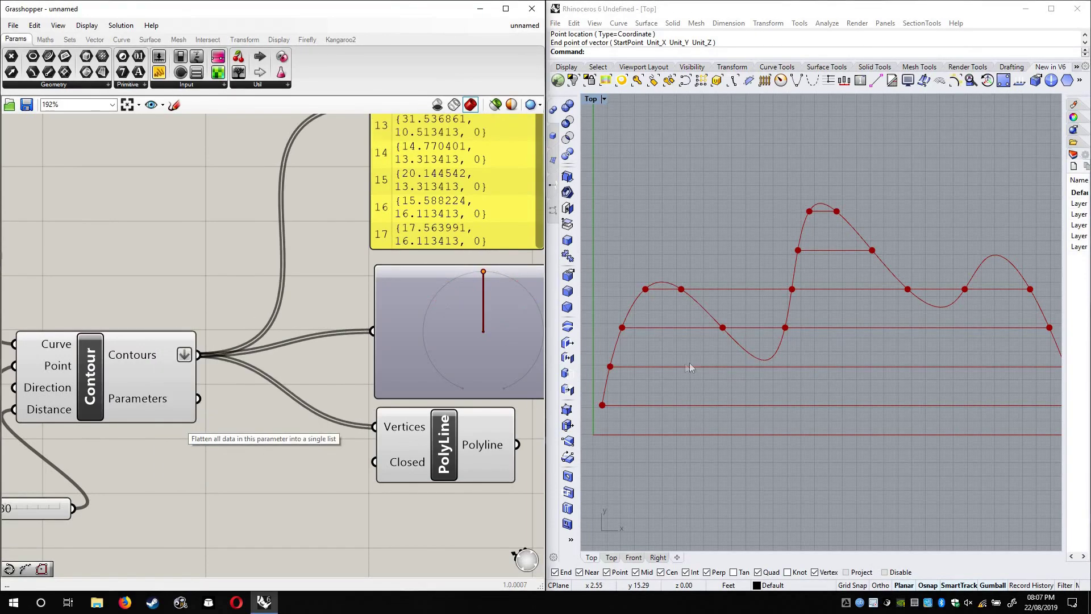
pyautogui.scroll(-2, 878, 380)
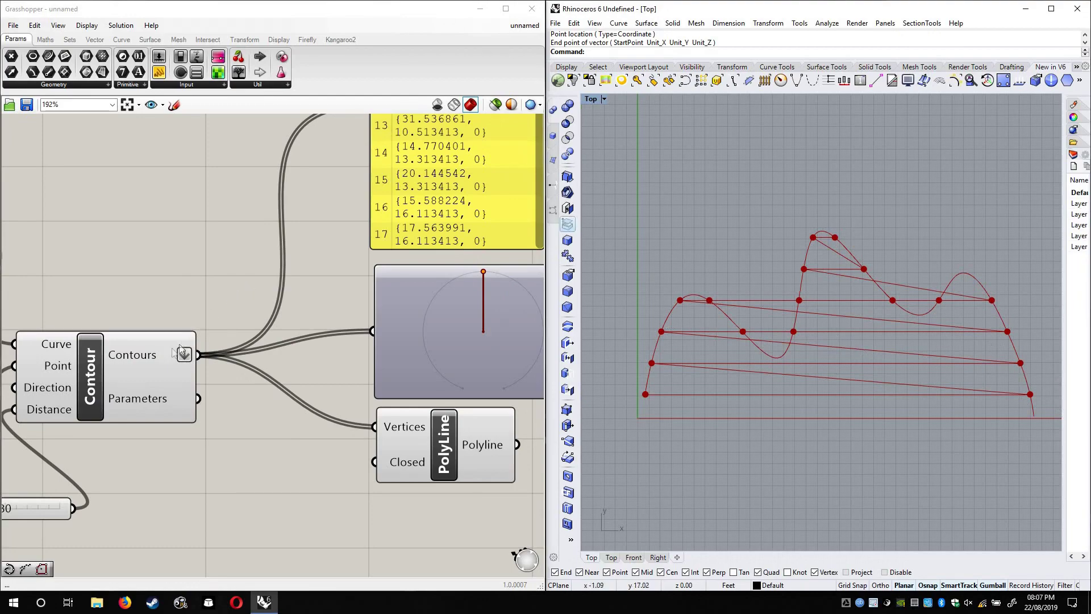
pyautogui.moveTo(463, 236); pyautogui.dragTo(346, 364, button='right')
pyautogui.moveTo(421, 291); pyautogui.dragTo(413, 344, button='right')
pyautogui.moveTo(413, 344); pyautogui.dragTo(425, 180)
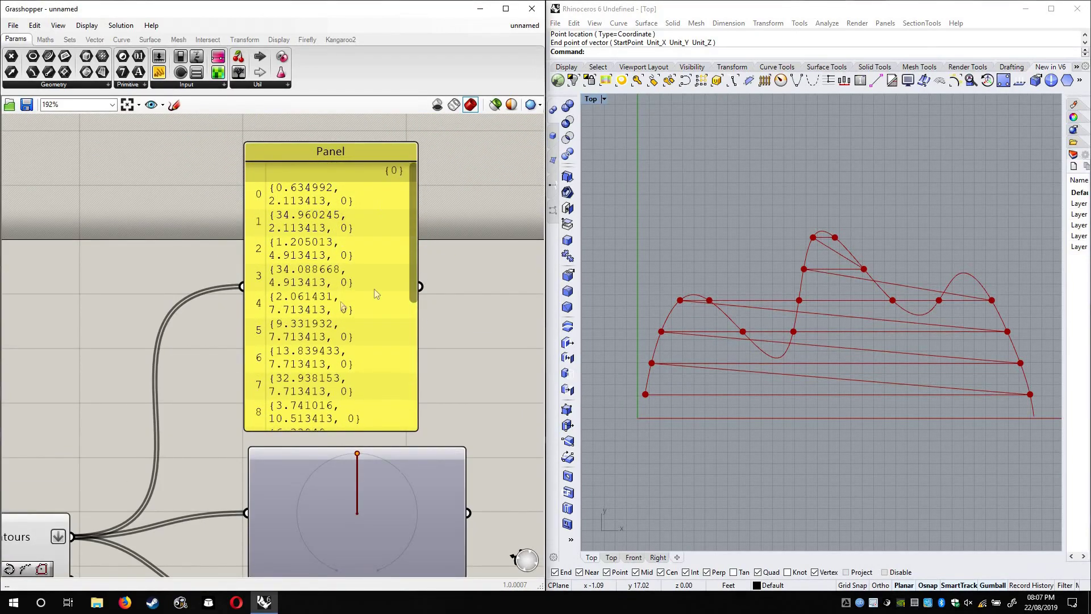
# Review the rest of the flattened point list in the panel and remove the flattening from the Contour component's Contours output
pyautogui.scroll(-3, 411, 356)
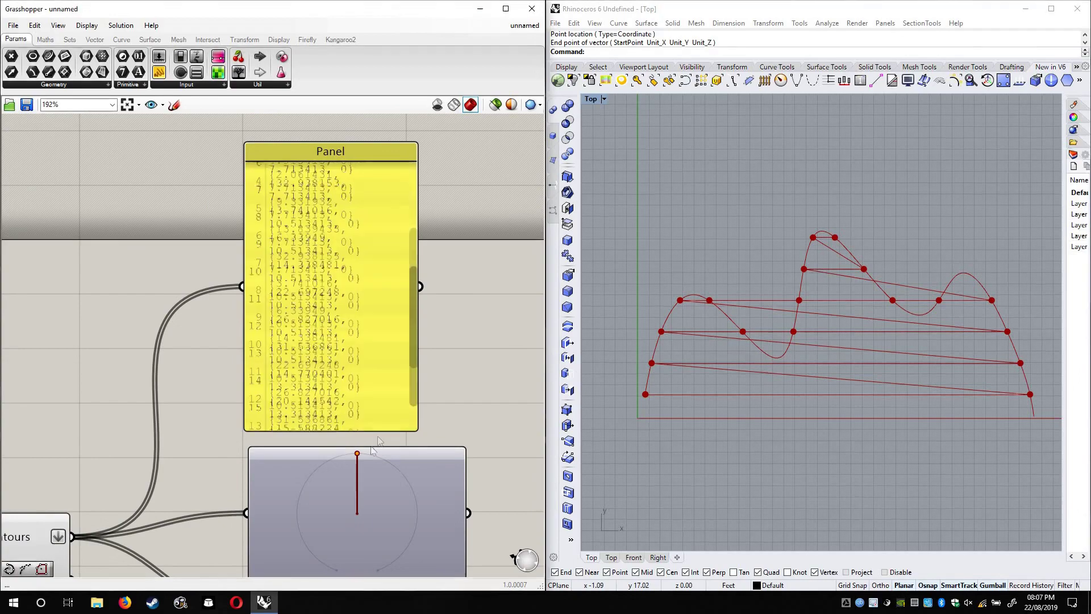
pyautogui.scroll(-3, 250, 370)
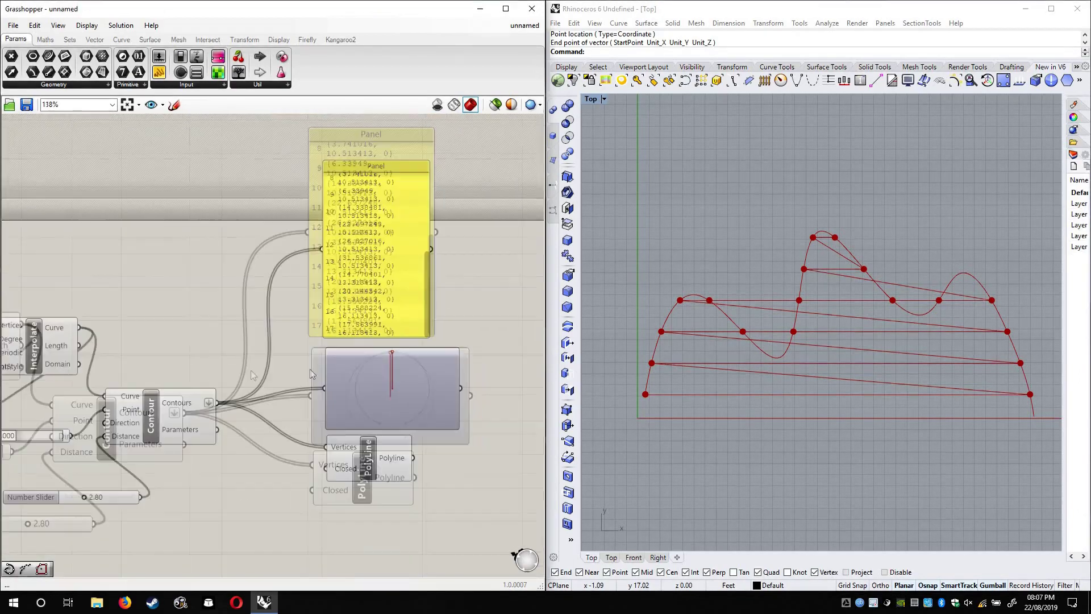
pyautogui.rightClick(200, 407)
pyautogui.click(250, 460)
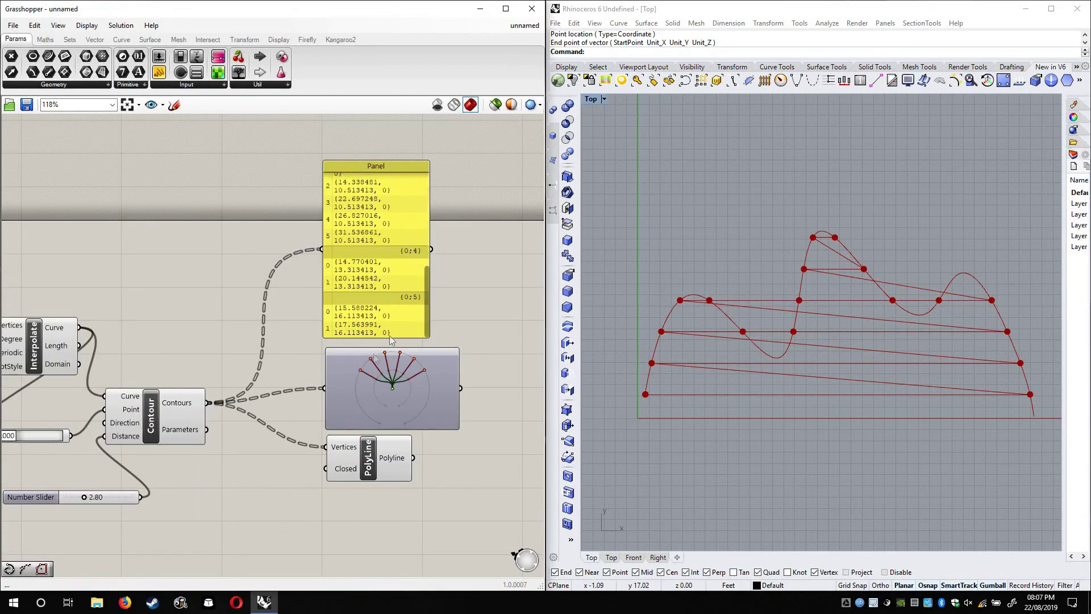
# Review the panel's branched point list from its first branch and compare it with the contour lines in the Top viewport
pyautogui.moveTo(408, 314); pyautogui.dragTo(412, 213)
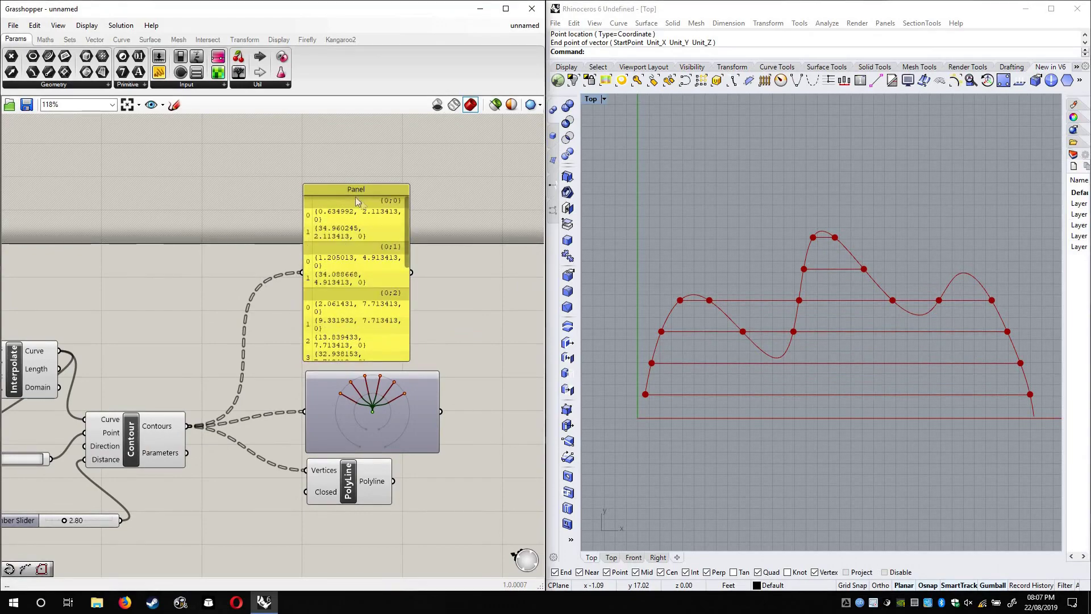
pyautogui.scroll(3, 352, 233)
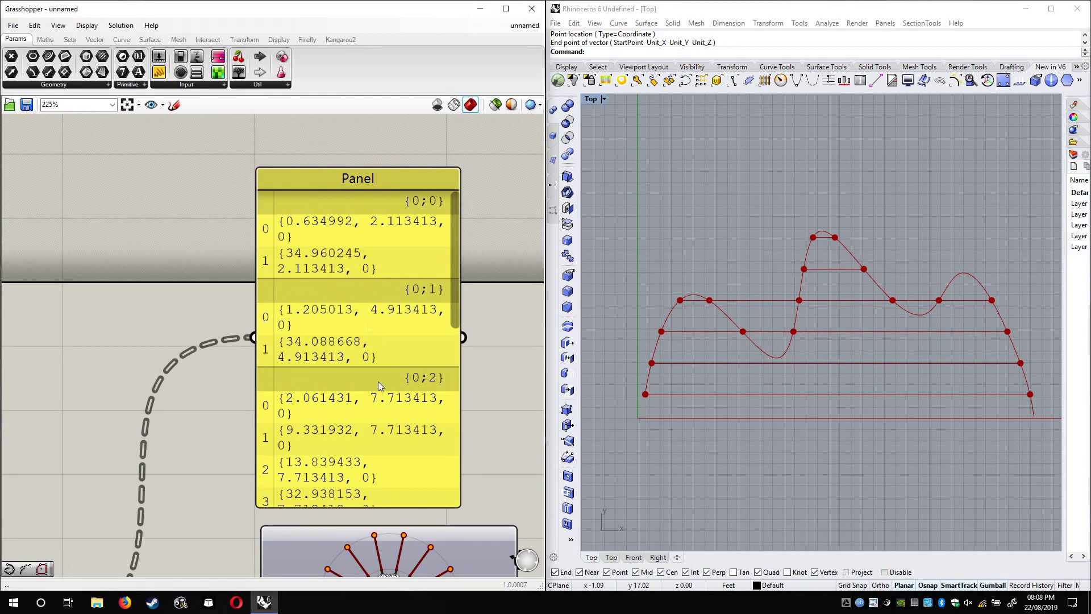
pyautogui.scroll(-6, 405, 295)
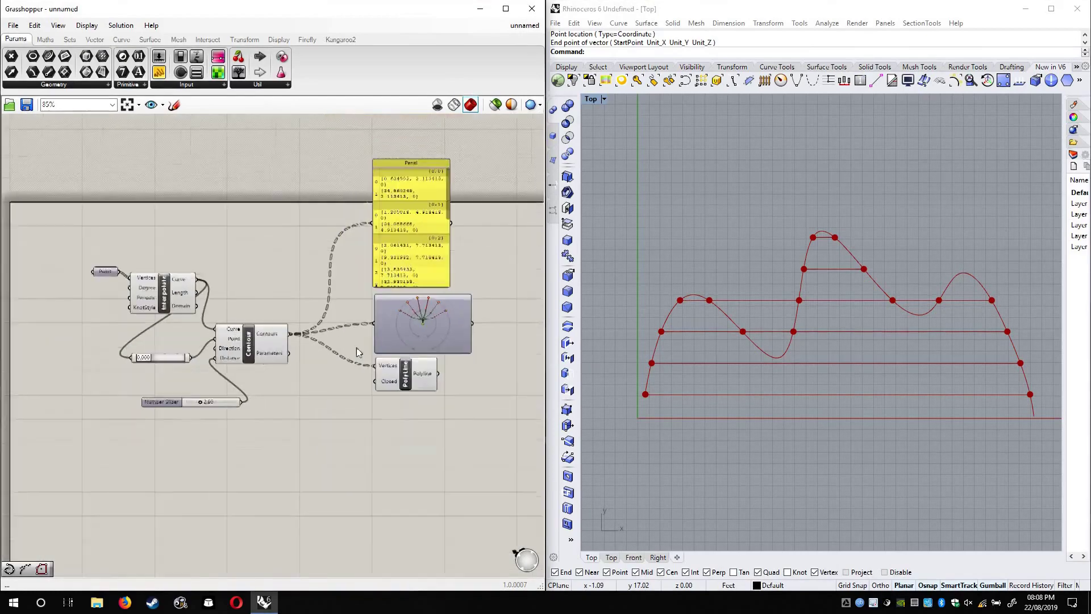
pyautogui.scroll(2, 391, 346)
pyautogui.click(407, 380)
pyautogui.click(493, 255)
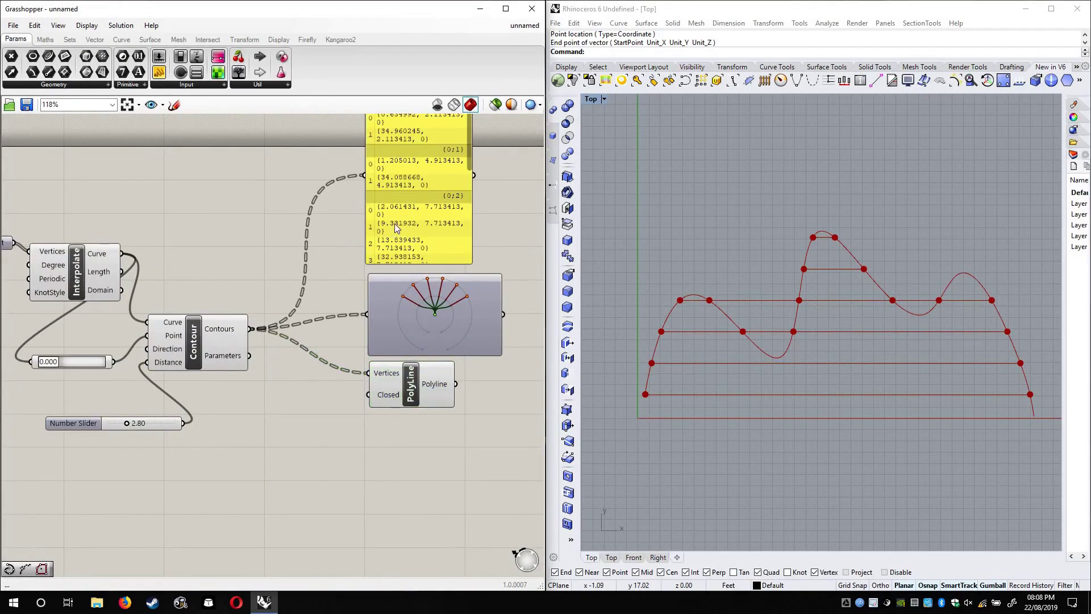
pyautogui.moveTo(451, 186); pyautogui.dragTo(435, 233, button='right')
pyautogui.moveTo(452, 205); pyautogui.dragTo(403, 256)
# Set the Number Slider feeding the Contour component's Distance input to 1.78
pyautogui.moveTo(145, 210); pyautogui.dragTo(275, 124, button='right')
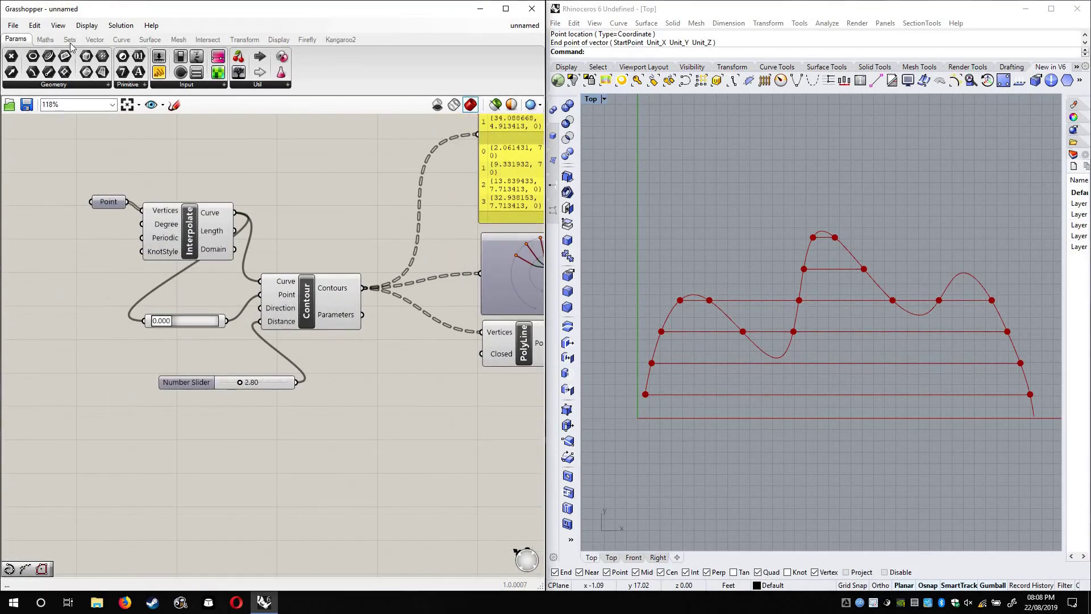
pyautogui.click(120, 39)
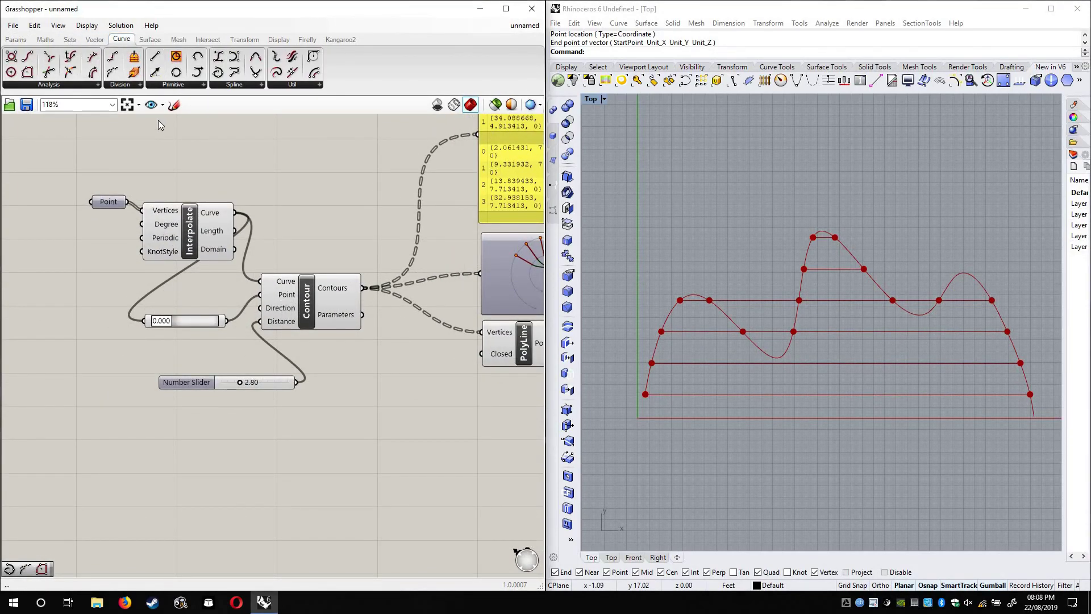
pyautogui.moveTo(220, 342); pyautogui.dragTo(188, 339, button='right')
pyautogui.moveTo(206, 378); pyautogui.dragTo(200, 379)
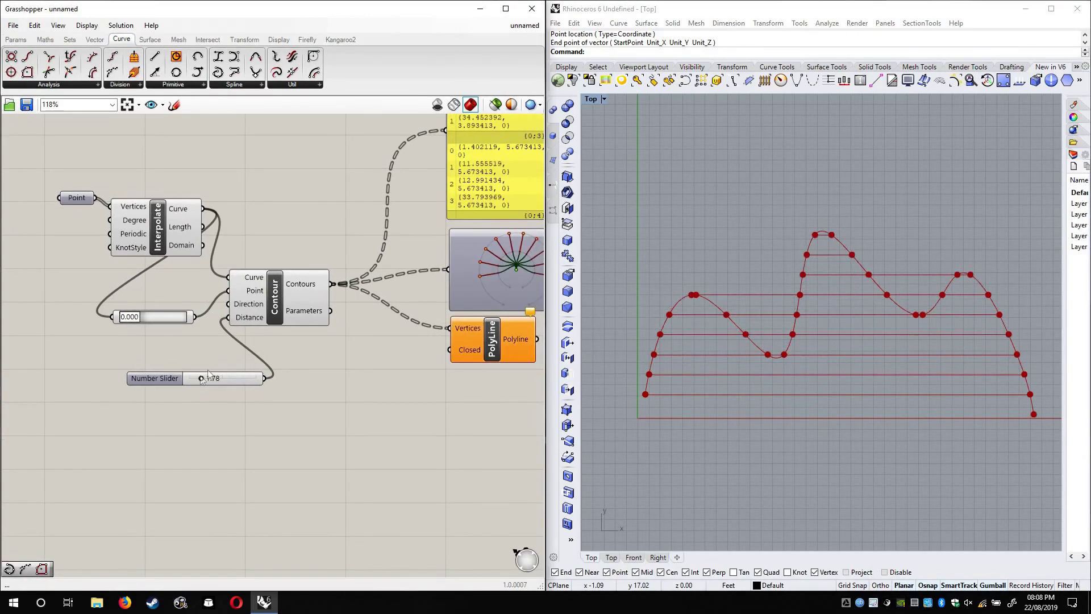
# Set one vector for the Contour component's Direction input, drawn from the origin about 4.66 ft along the positive Y axis
pyautogui.scroll(5, 245, 297)
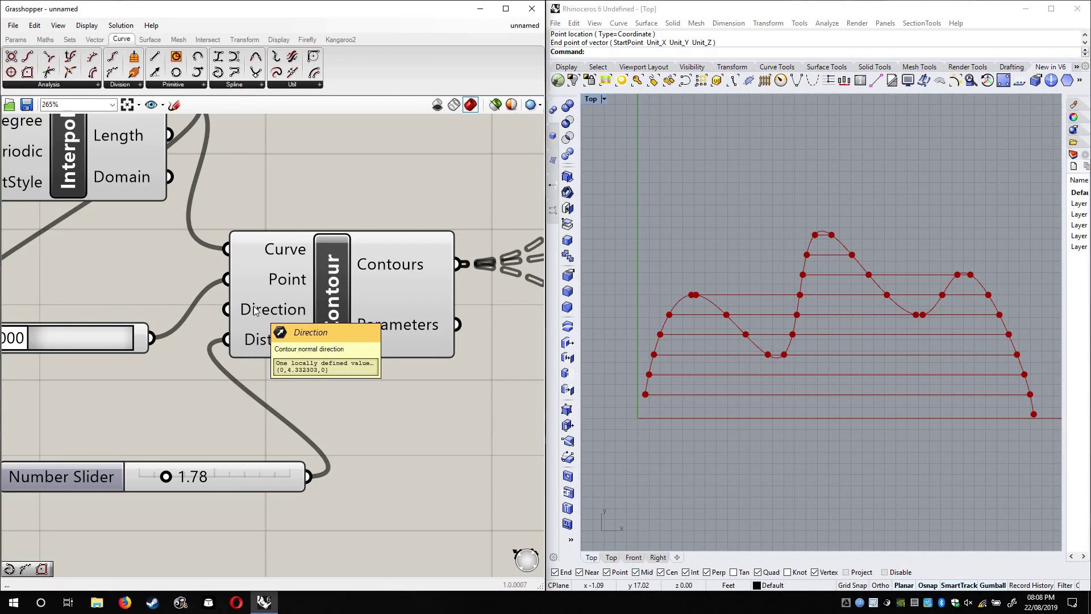
pyautogui.rightClick(255, 310)
pyautogui.click(314, 430)
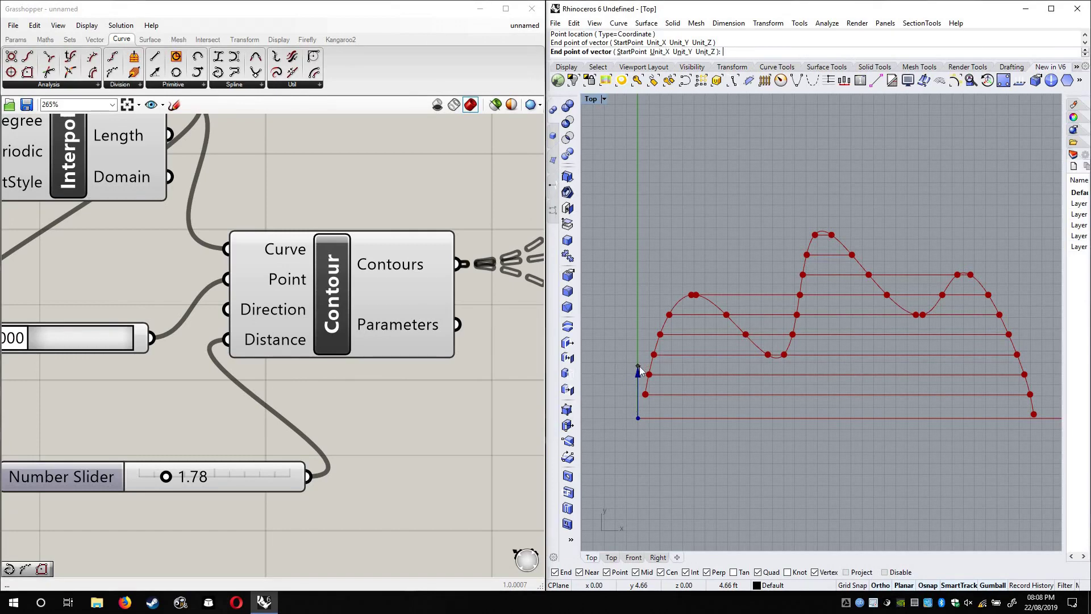
pyautogui.click(640, 371)
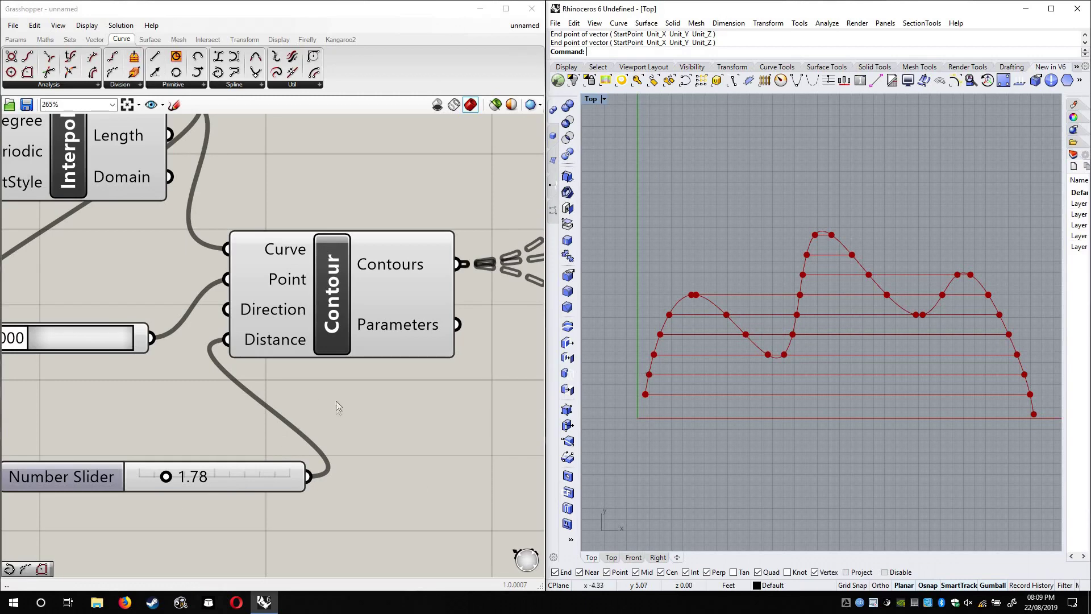
# Examine the Contour inputs, the panel's branches and the Interpolate component's Domain output across the definition
pyautogui.moveTo(208, 463); pyautogui.dragTo(337, 419, button='right')
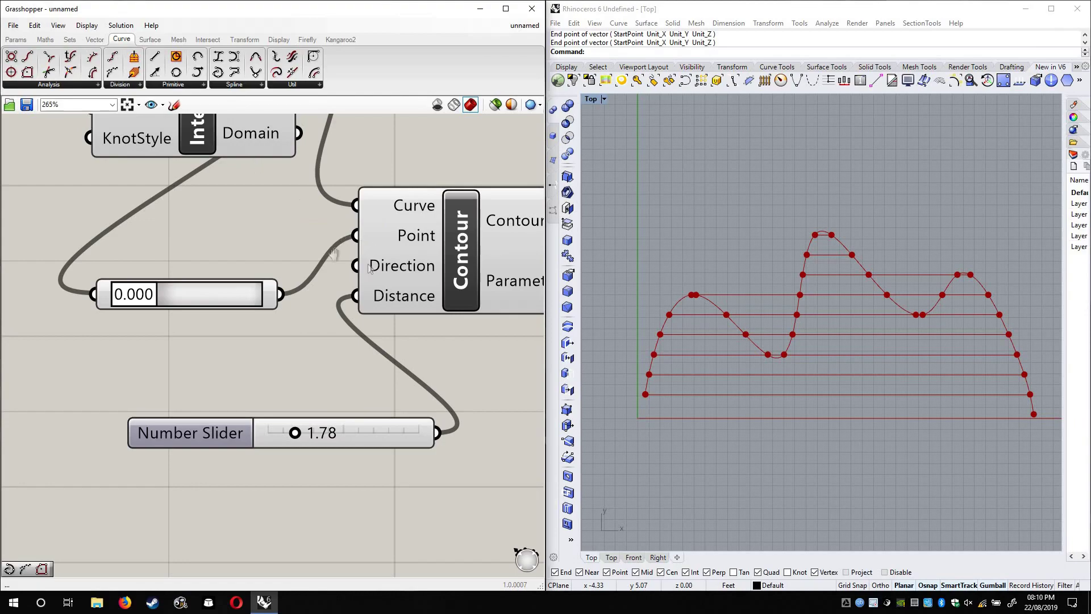
pyautogui.scroll(-5, 308, 284)
pyautogui.scroll(-4, 275, 335)
pyautogui.moveTo(276, 336); pyautogui.dragTo(226, 273, button='right')
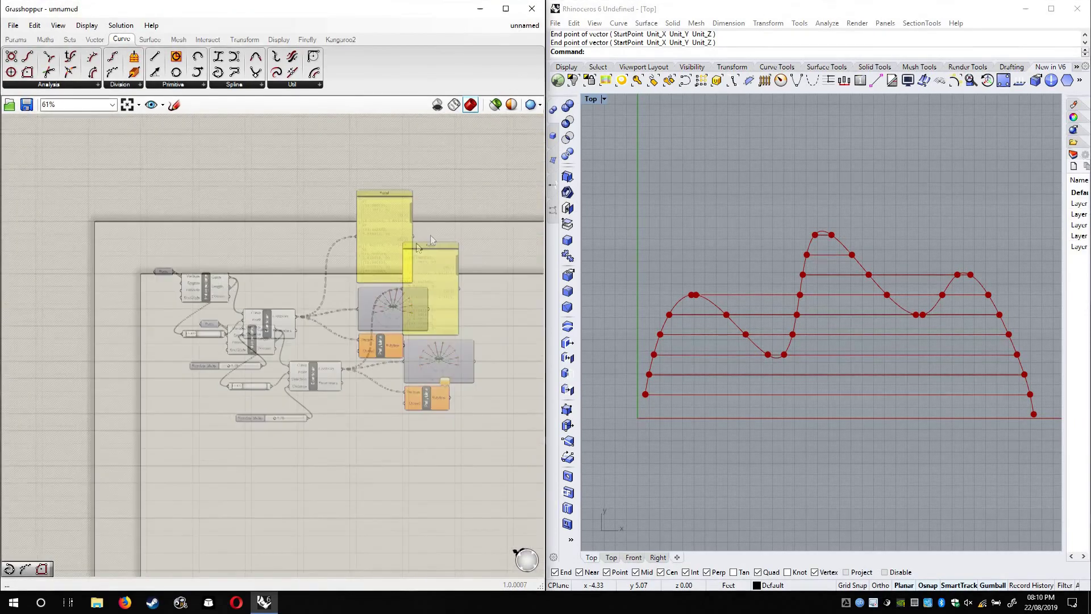
pyautogui.scroll(4, 381, 257)
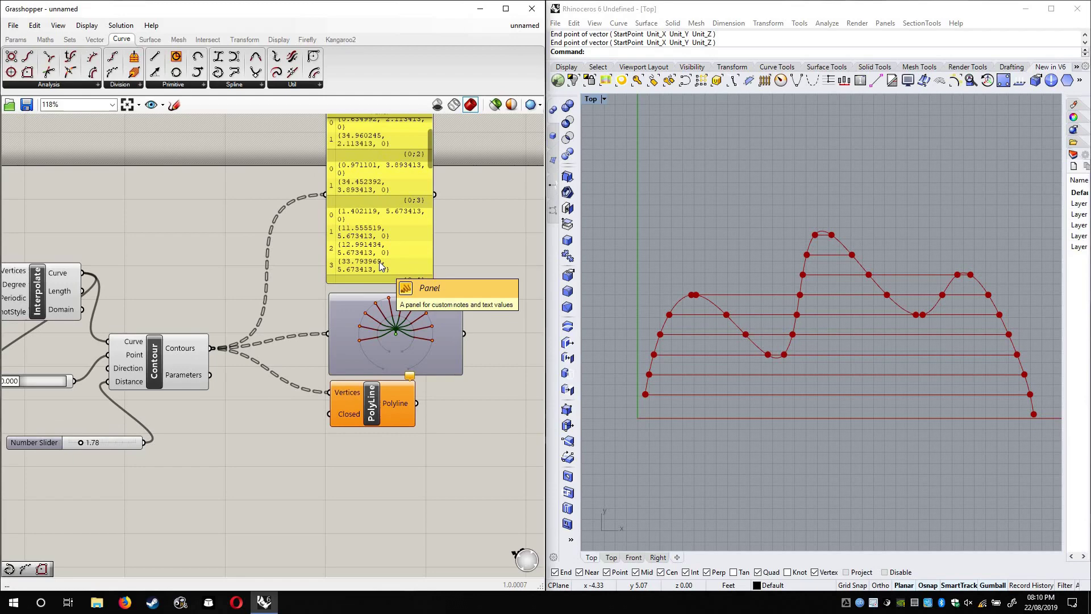
pyautogui.scroll(-3, 207, 272)
pyautogui.click(195, 275)
pyautogui.moveTo(195, 276)
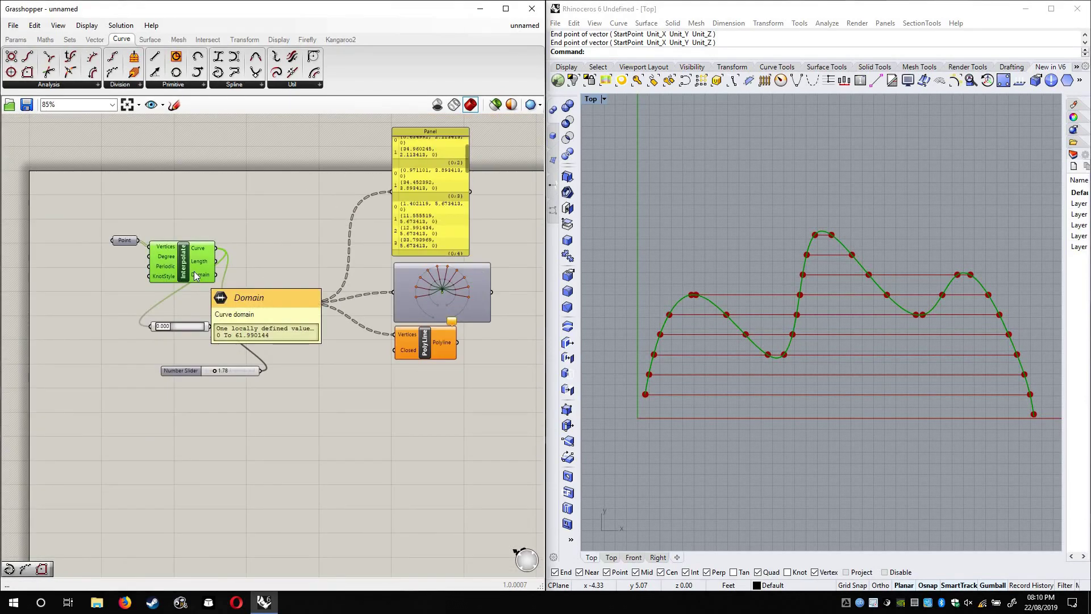
pyautogui.click(322, 343)
pyautogui.moveTo(305, 278); pyautogui.dragTo(340, 237, button='right')
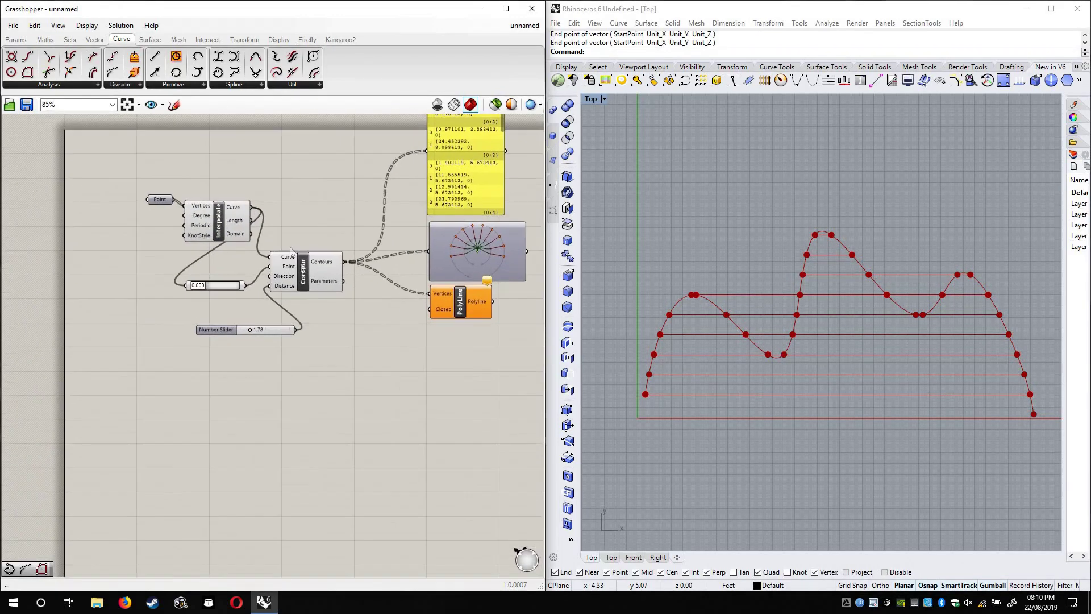
# Move the Contour component closer to the panel and turn off the previews of Contour and Point On Curve
pyautogui.moveTo(303, 273); pyautogui.dragTo(344, 236)
pyautogui.rightClick(344, 237)
pyautogui.click(362, 260)
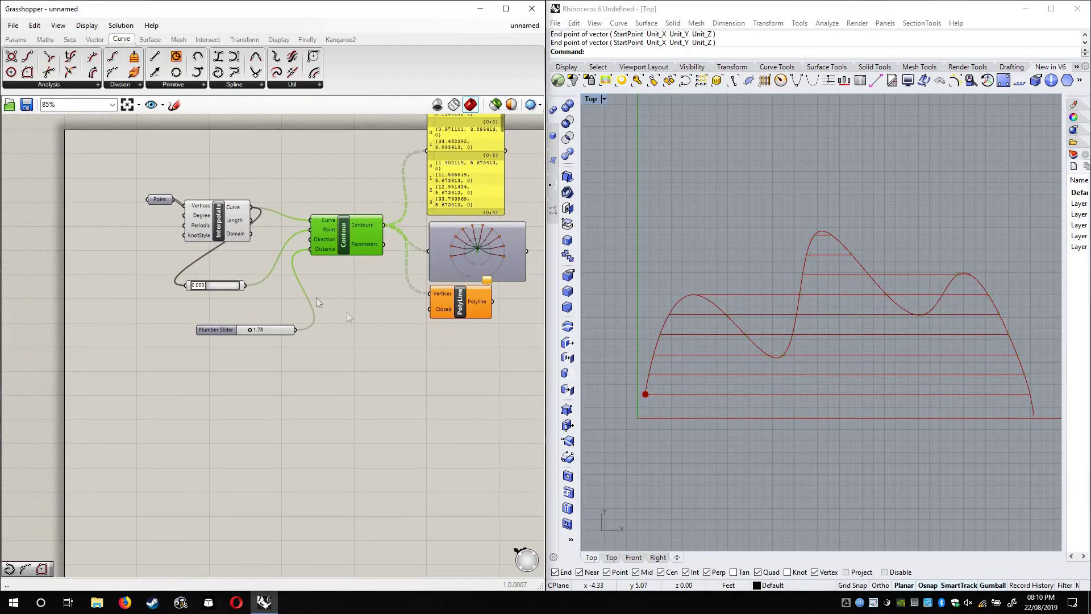
pyautogui.click(216, 297)
pyautogui.rightClick(215, 290)
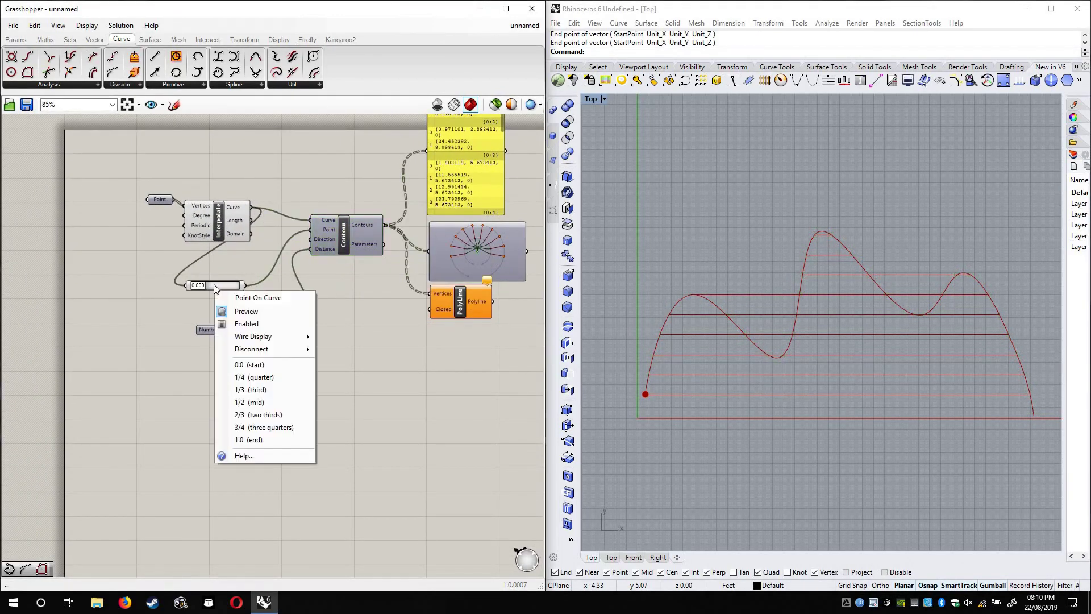
pyautogui.click(241, 305)
# Delete the Param Viewer component from the definition
pyautogui.click(468, 244)
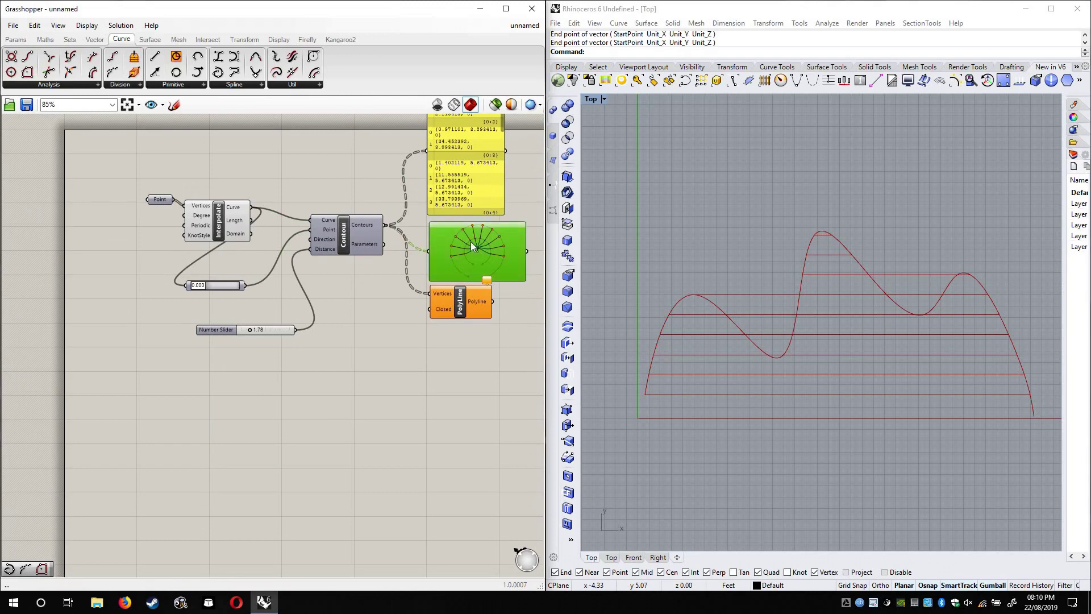
pyautogui.press('Delete')
pyautogui.click(468, 293)
pyautogui.press('Delete')
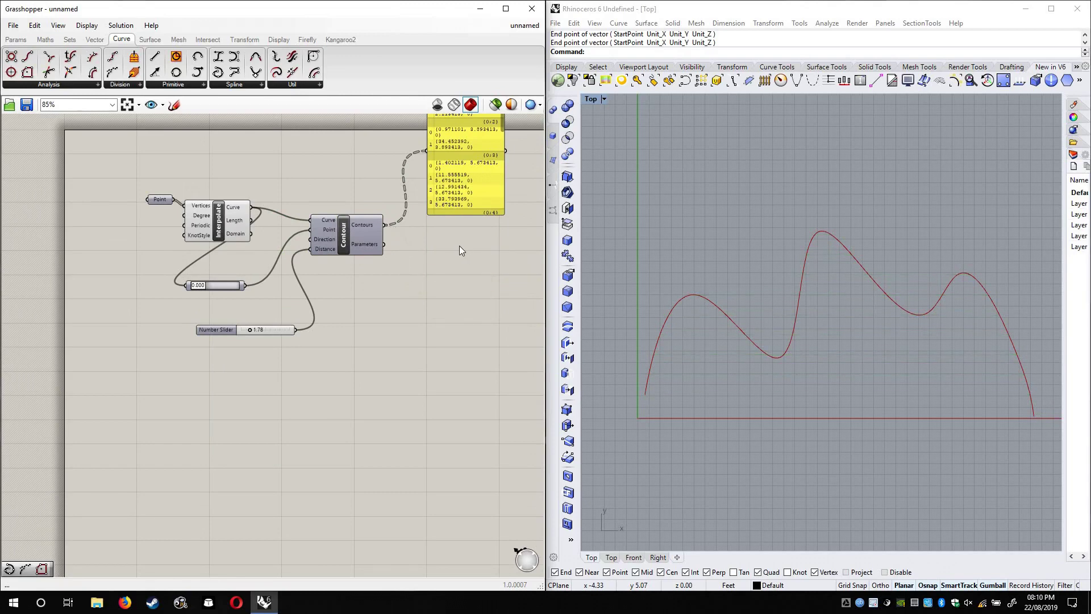
pyautogui.hotkey('ctrl', 'z')
# Turn off the PolyLine component's preview and rearrange the Point and Interpolate components slightly lower on the canvas
pyautogui.rightClick(459, 294)
pyautogui.click(473, 314)
pyautogui.click(146, 171)
pyautogui.moveTo(147, 172); pyautogui.dragTo(118, 137, button='right')
pyautogui.moveTo(129, 161); pyautogui.dragTo(98, 221)
pyautogui.scroll(-1, 285, 313)
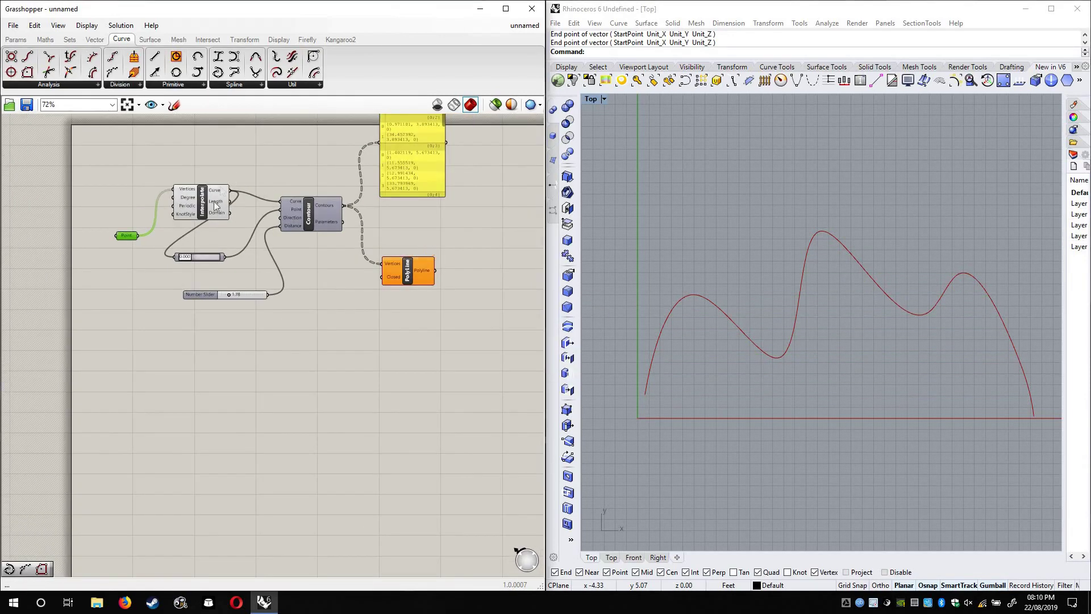
pyautogui.moveTo(200, 217); pyautogui.dragTo(194, 234)
pyautogui.click(224, 350)
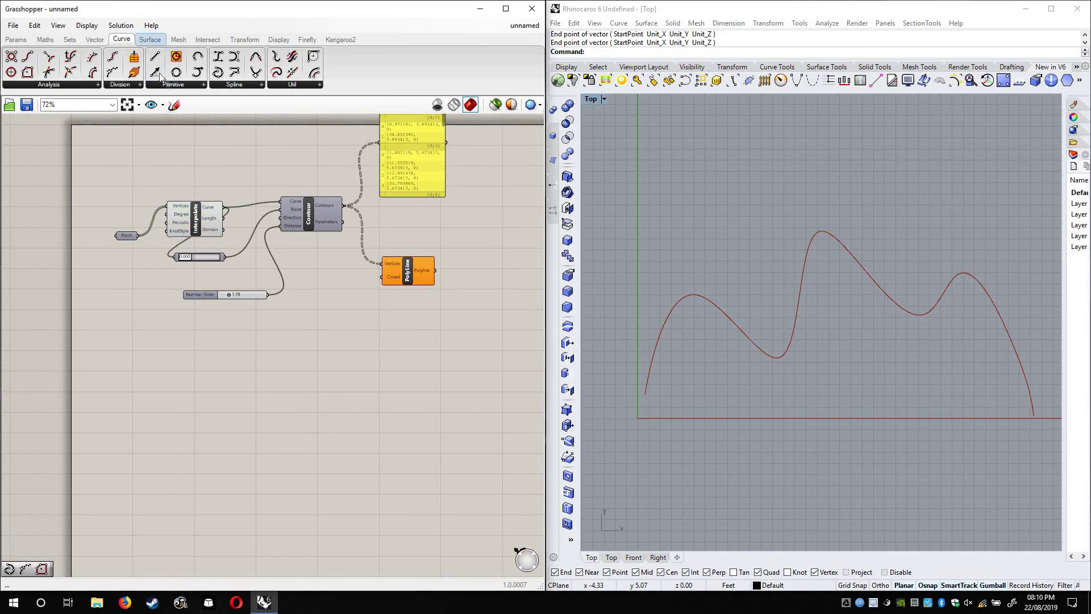
# Add a Nurbs Curve component, connect Point to its Vertices input and place it directly under the relocated Interpolate component
pyautogui.click(250, 85)
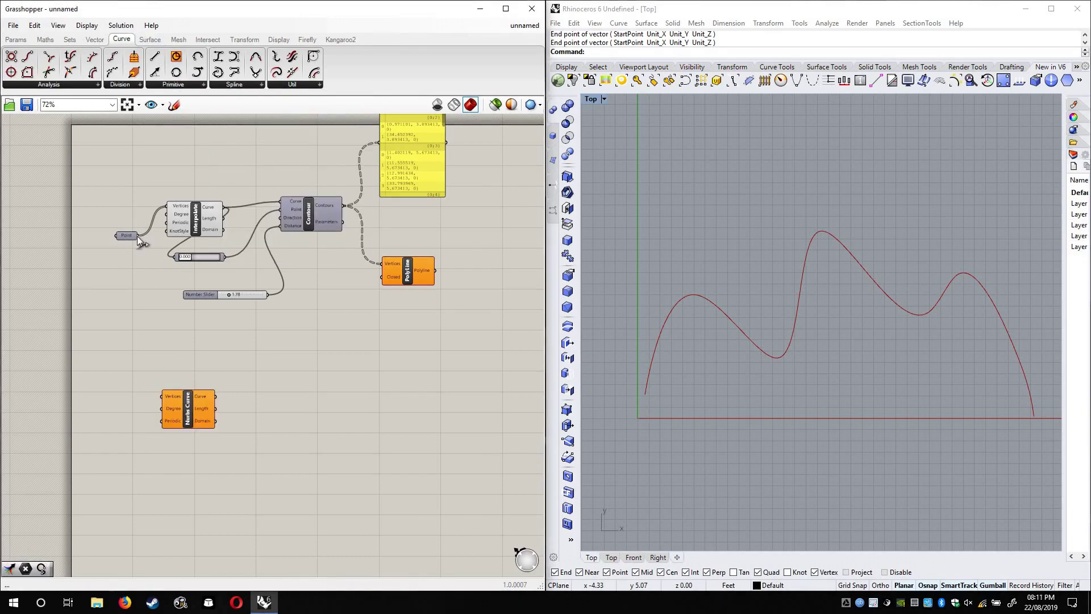
pyautogui.moveTo(138, 235); pyautogui.dragTo(216, 426)
pyautogui.moveTo(193, 208); pyautogui.dragTo(256, 370)
pyautogui.moveTo(217, 421); pyautogui.dragTo(259, 420)
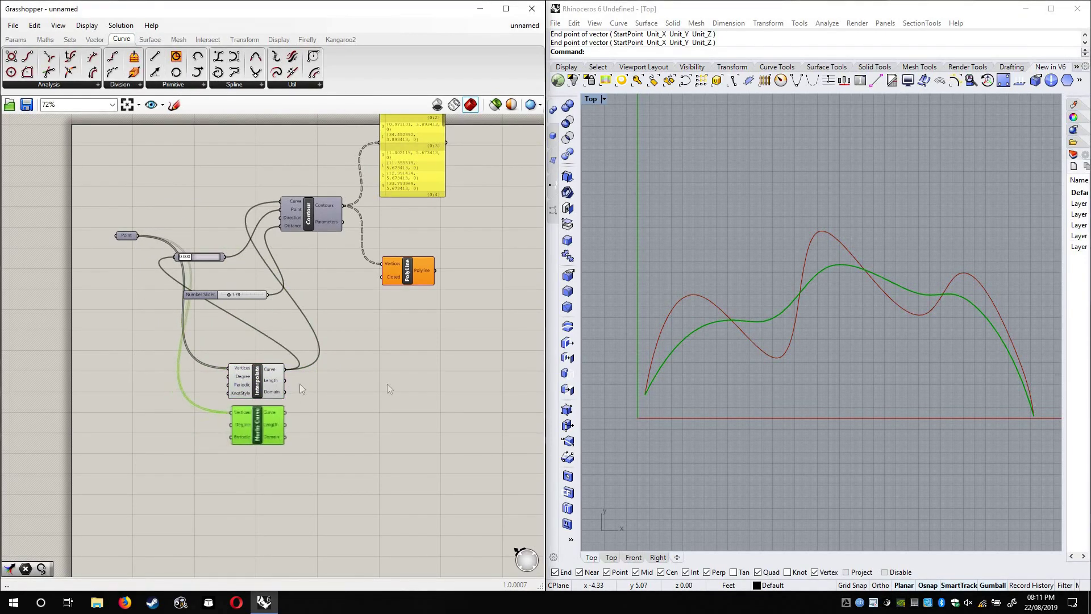
# Compare the Nurbs curve with the interpolated curve along their whole length in the Top viewport
pyautogui.scroll(3, 301, 388)
pyautogui.scroll(-1, 651, 384)
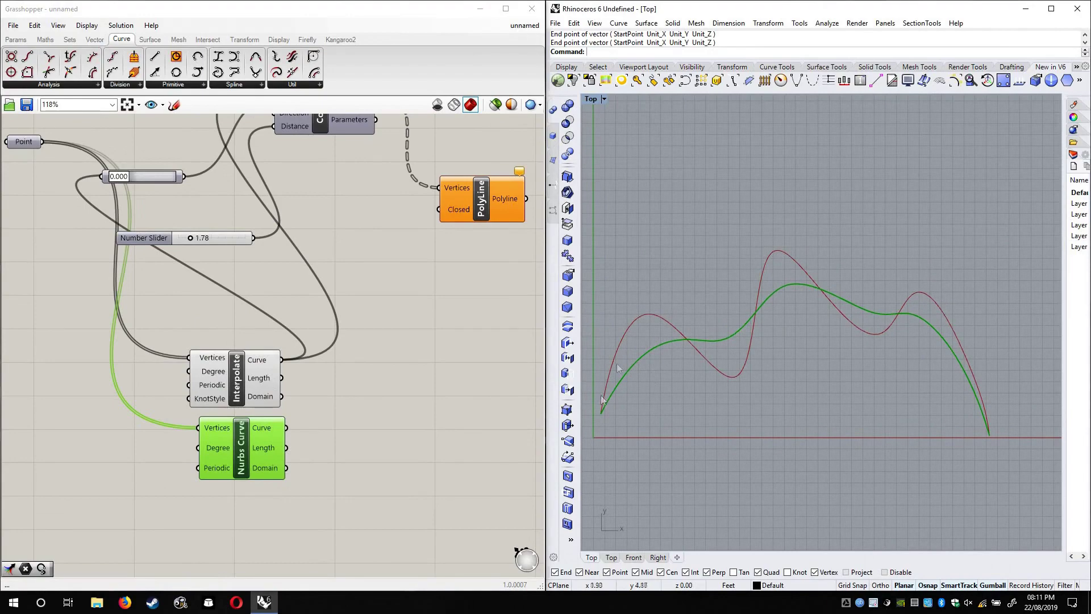
pyautogui.scroll(4, 614, 369)
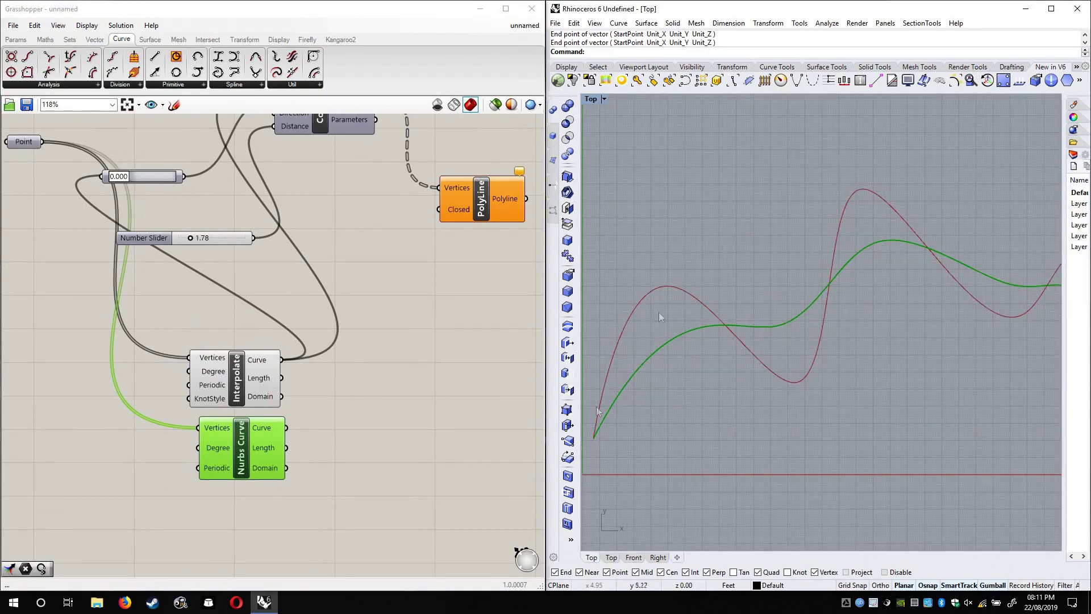
pyautogui.moveTo(1060, 285); pyautogui.dragTo(852, 241, button='right')
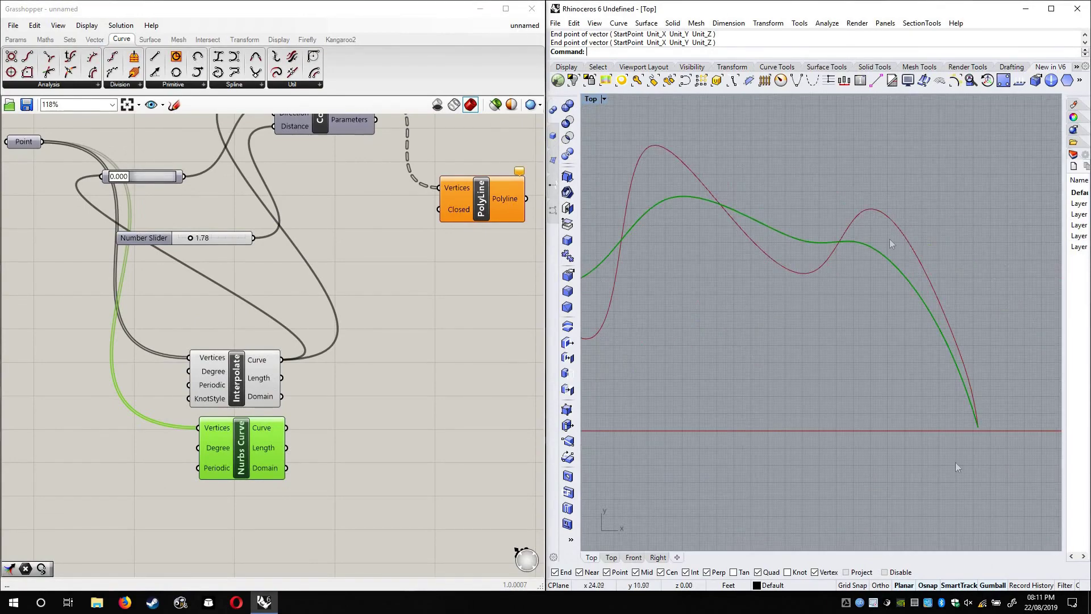
pyautogui.scroll(-4, 789, 329)
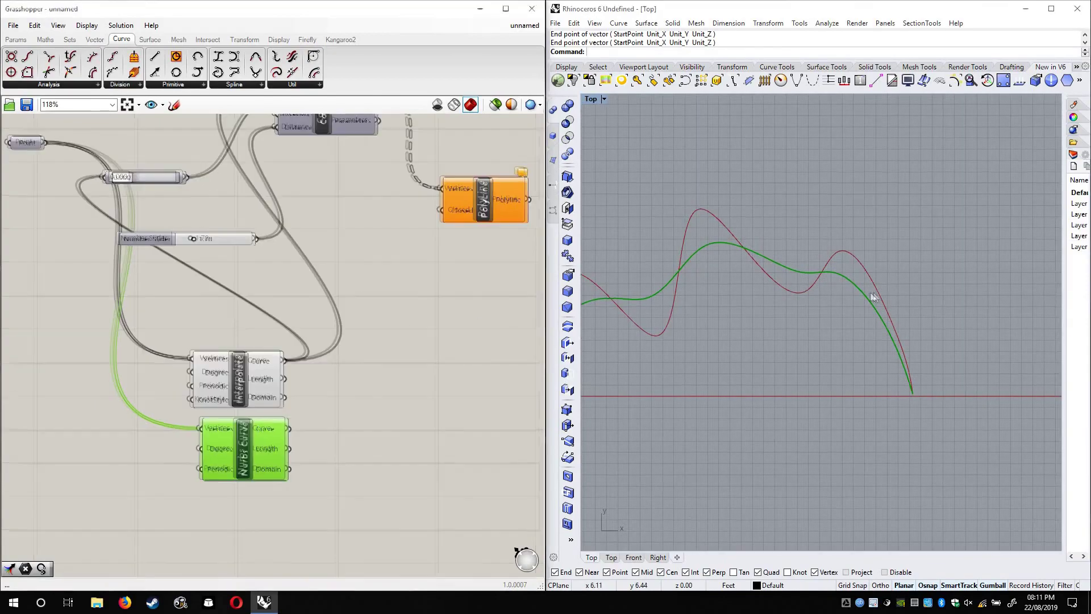
pyautogui.scroll(-3, 841, 306)
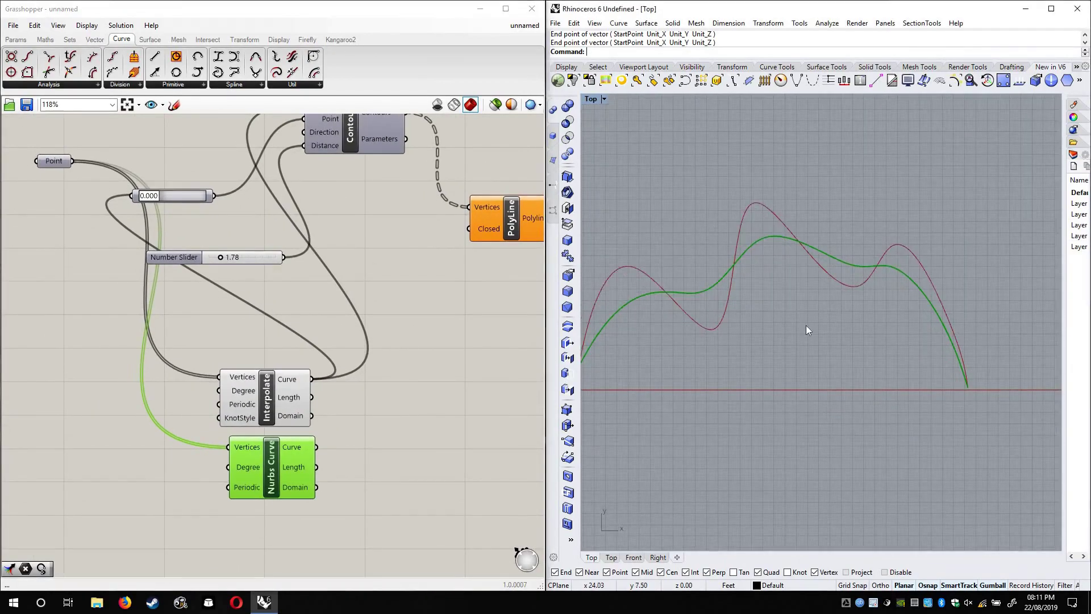
pyautogui.click(492, 383)
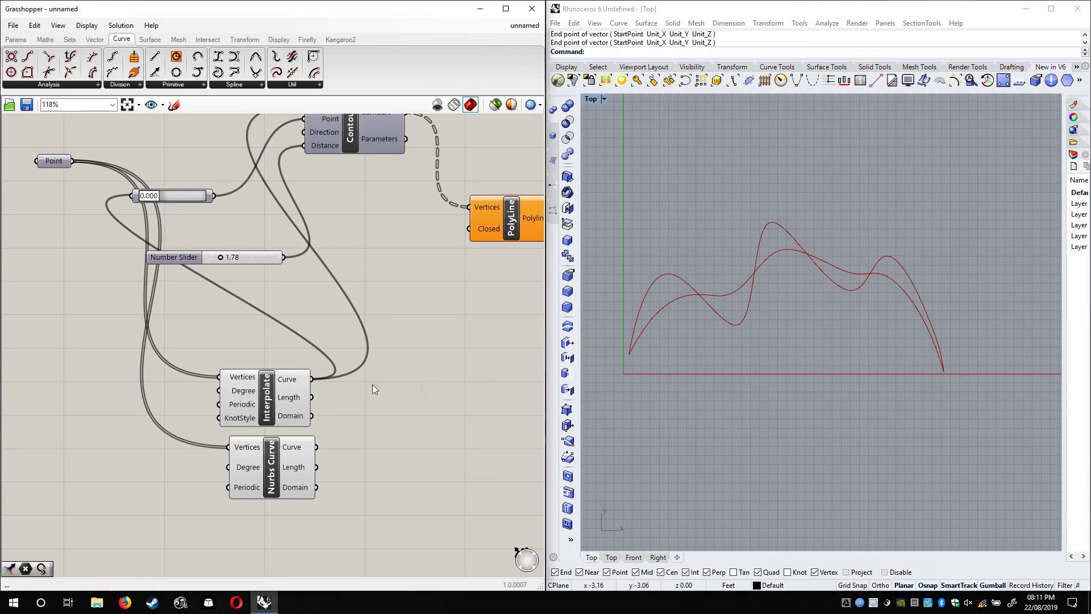
# Align the Interpolate component above Nurbs Curve and add a Tween Curve component beside them
pyautogui.click(296, 401)
pyautogui.moveTo(300, 400); pyautogui.dragTo(307, 401)
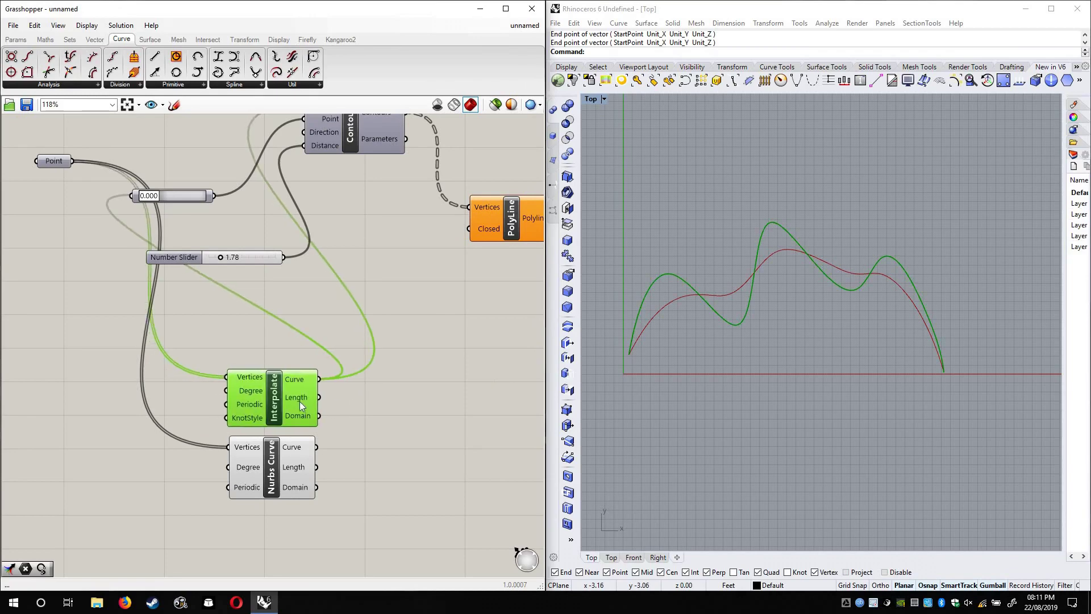
pyautogui.click(288, 86)
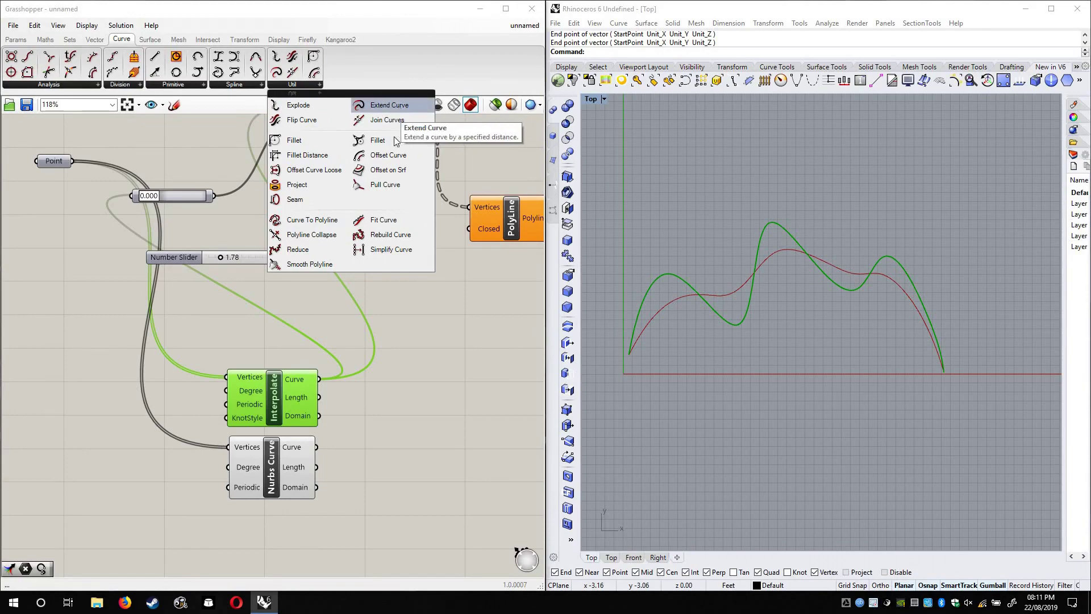
pyautogui.click(49, 85)
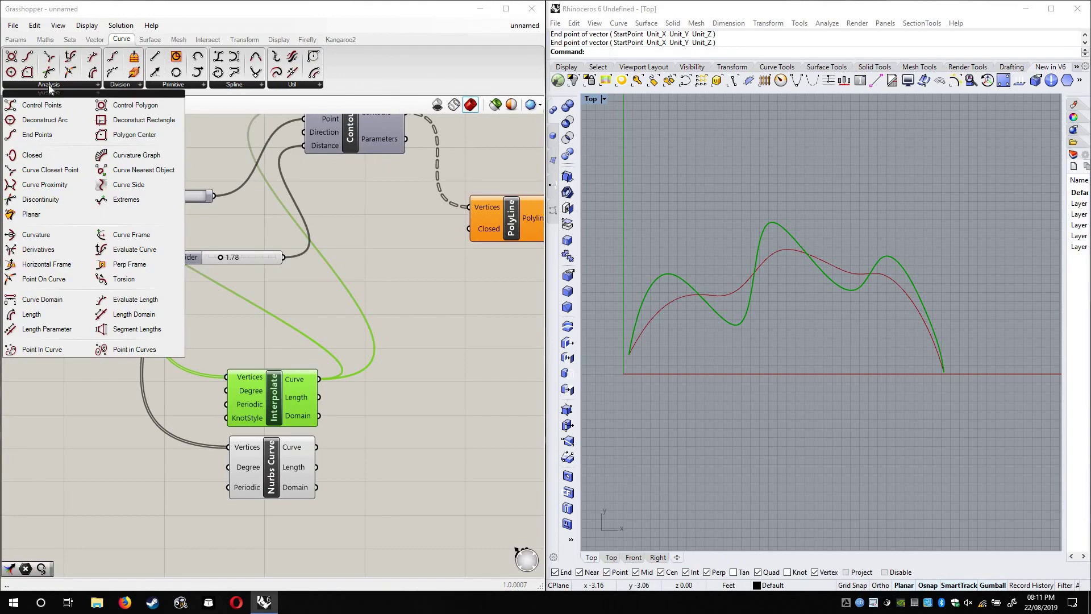
pyautogui.click(222, 86)
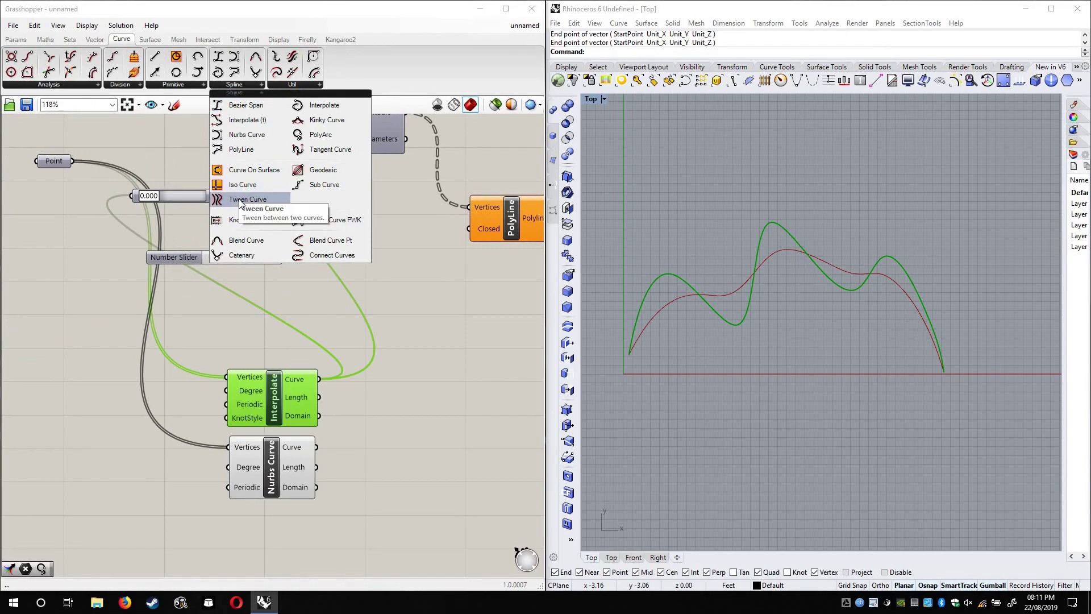
pyautogui.moveTo(239, 199); pyautogui.dragTo(421, 398)
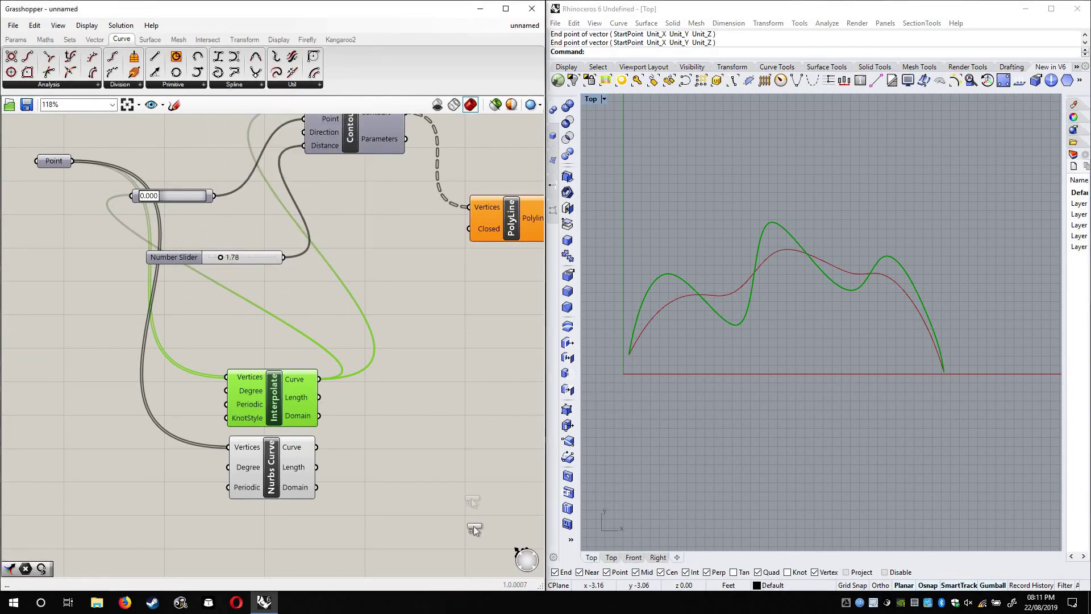
pyautogui.click(417, 405)
# Connect the Interpolate component's Curve output to Curve A and the Nurbs Curve component's Curve output to Curve B of Tween Curve
pyautogui.scroll(4, 410, 412)
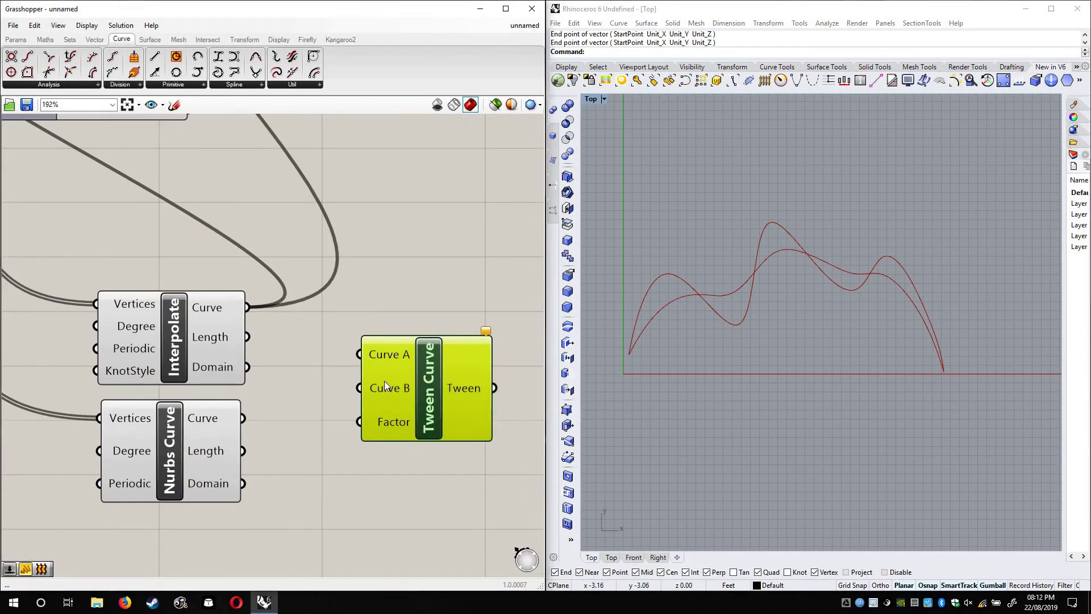
pyautogui.scroll(6, 394, 423)
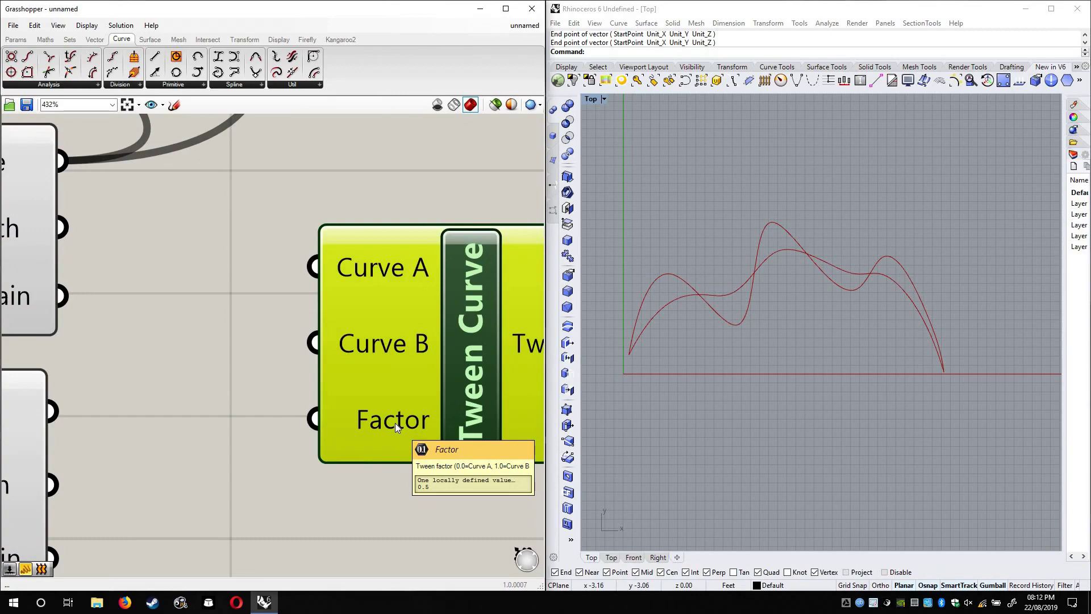
pyautogui.scroll(-4, 344, 379)
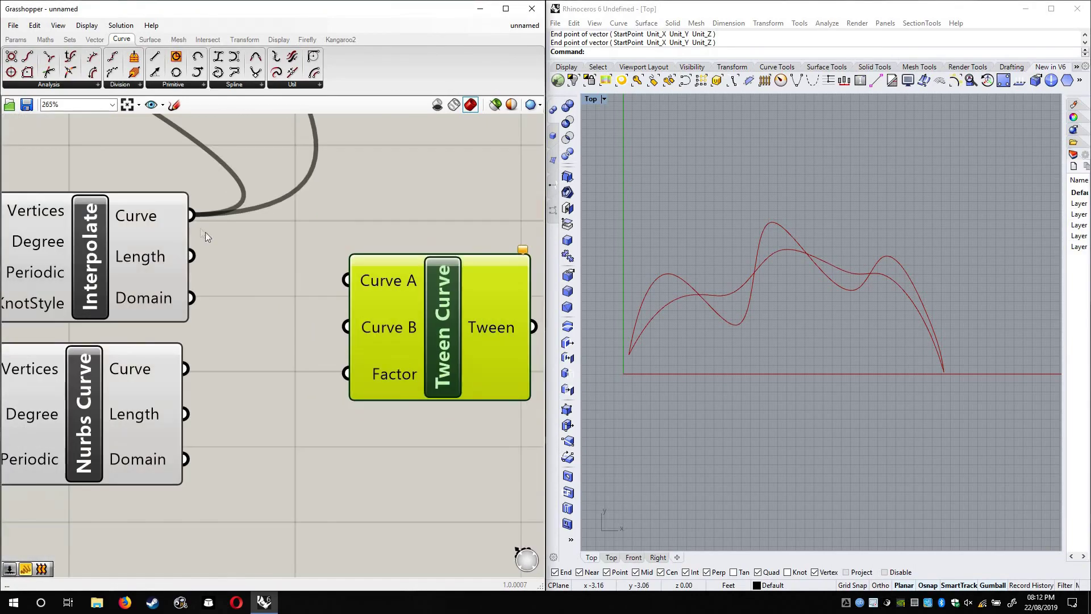
pyautogui.moveTo(346, 281); pyautogui.dragTo(192, 215)
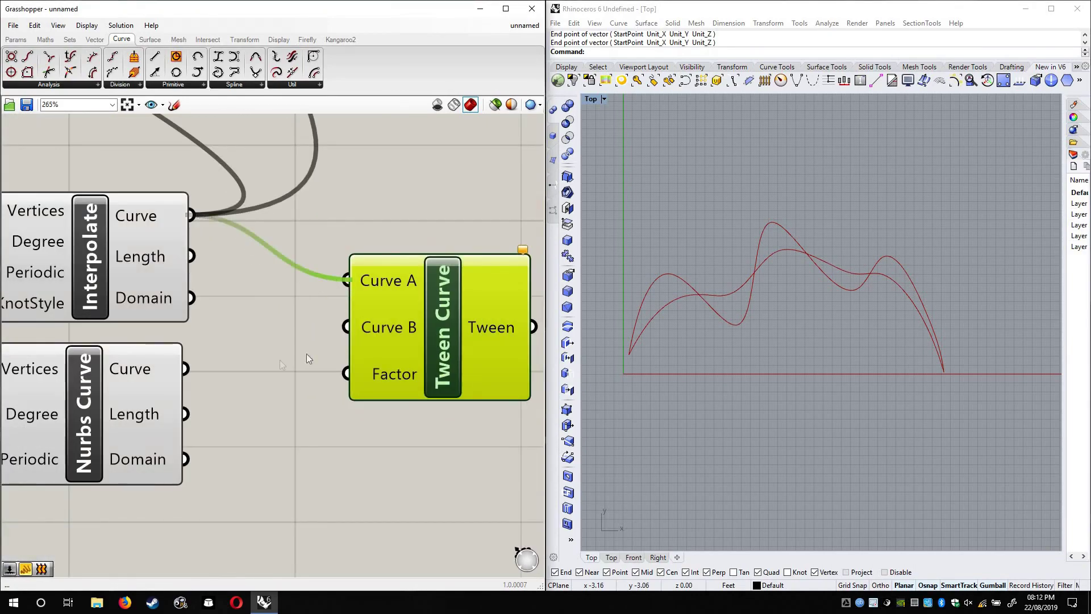
pyautogui.moveTo(186, 368); pyautogui.dragTo(346, 327)
# Examine the tween curve against its two source curves along their whole length in the Top viewport
pyautogui.click(639, 305)
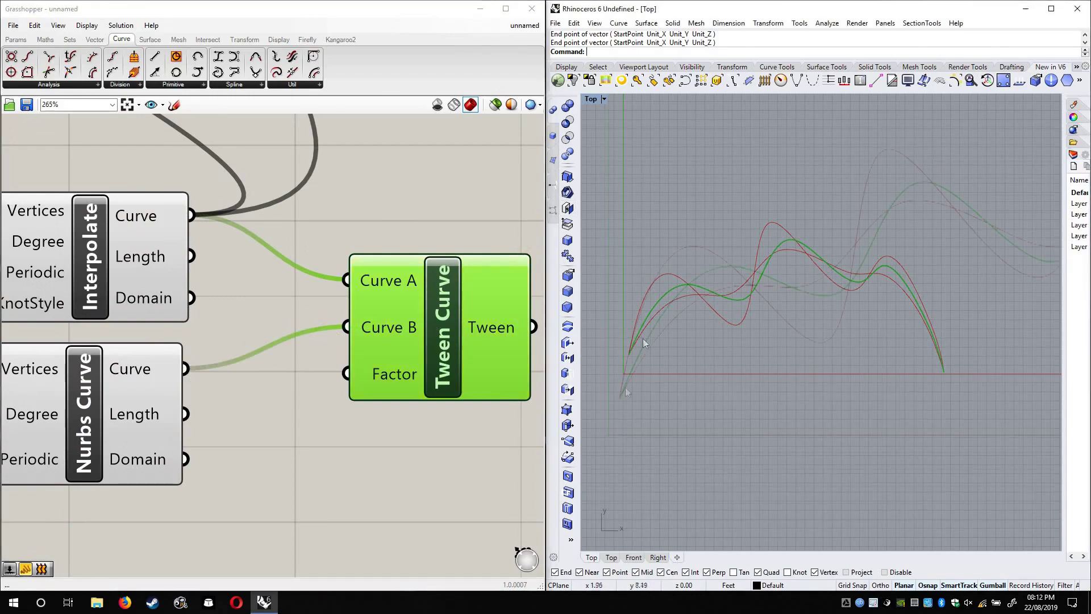
pyautogui.scroll(5, 625, 387)
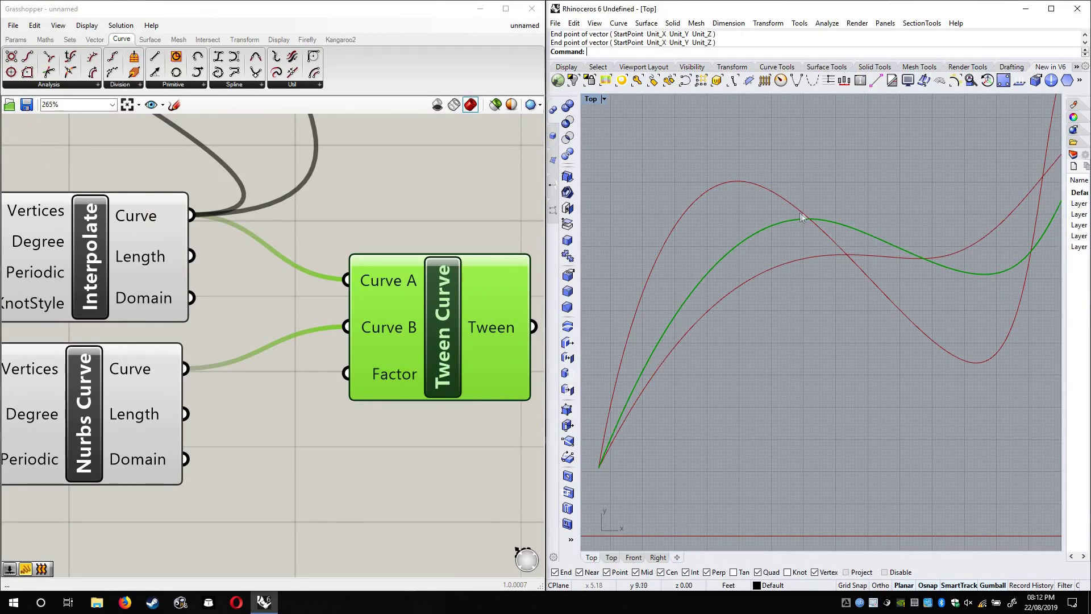
pyautogui.moveTo(894, 275); pyautogui.dragTo(726, 360, button='right')
pyautogui.moveTo(817, 350); pyautogui.dragTo(742, 398, button='right')
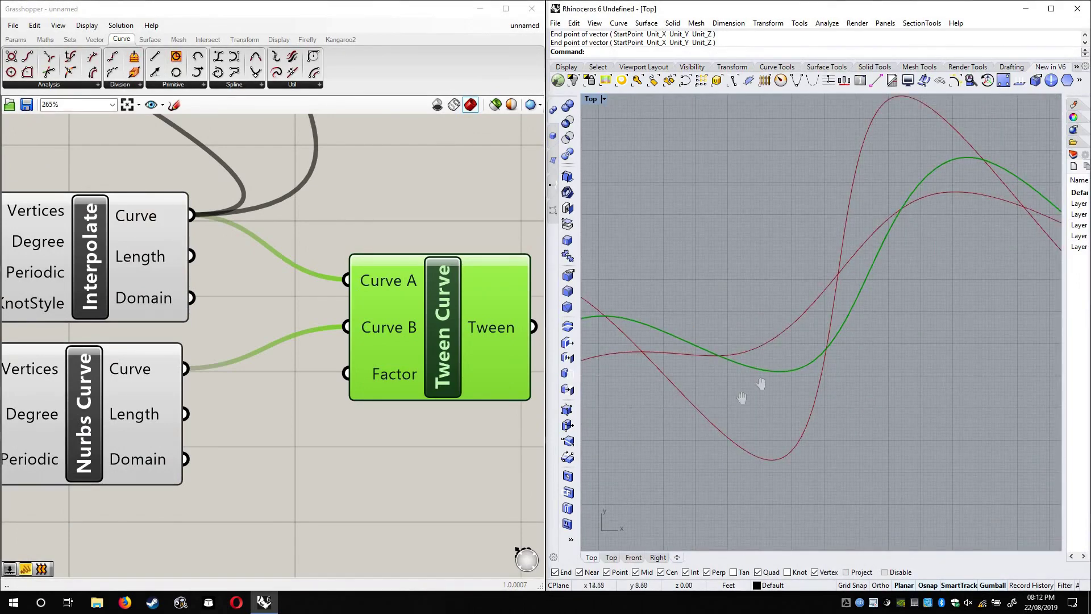
pyautogui.moveTo(965, 321); pyautogui.dragTo(717, 252, button='right')
pyautogui.moveTo(890, 320); pyautogui.dragTo(721, 210, button='right')
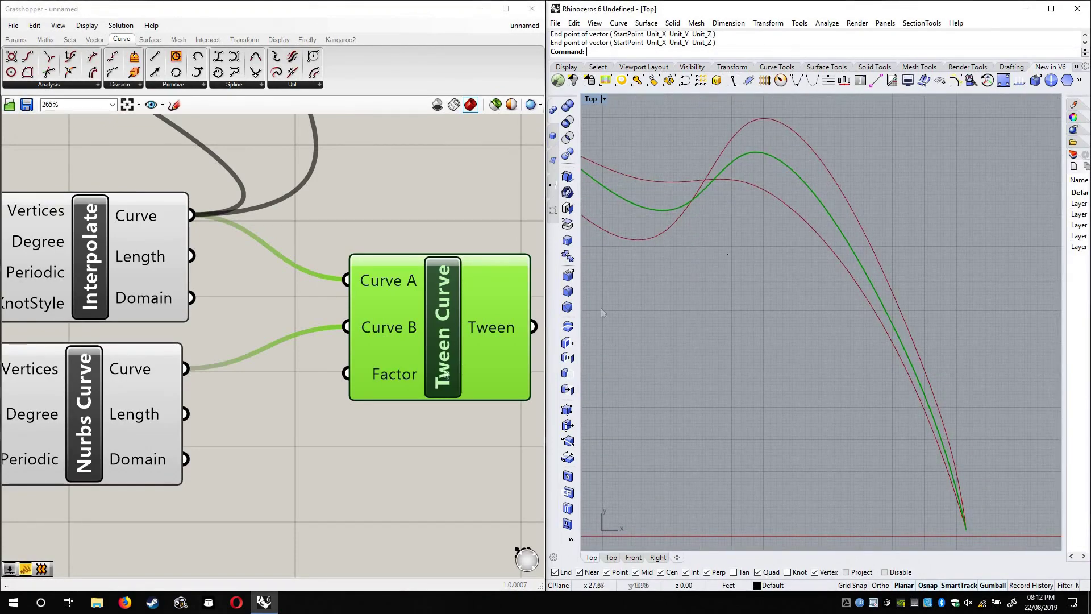
pyautogui.scroll(-8, 733, 240)
# Add a number slider ranging from 0 to 1 and connect it to Tween Curve's Factor input
pyautogui.moveTo(380, 373); pyautogui.dragTo(359, 337, button='right')
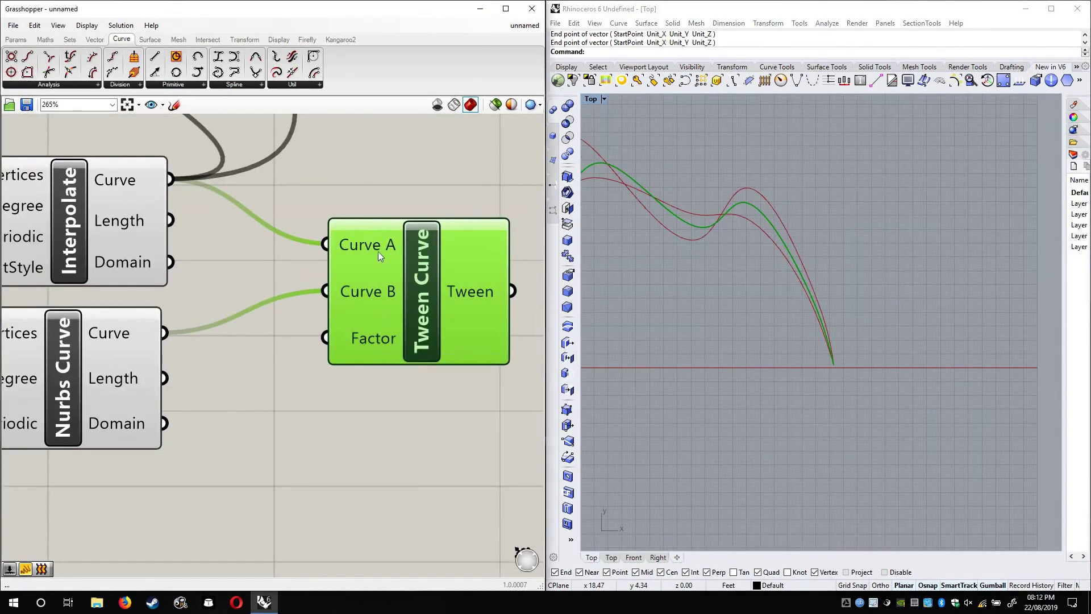
pyautogui.rightClick(315, 374)
pyautogui.click(312, 355)
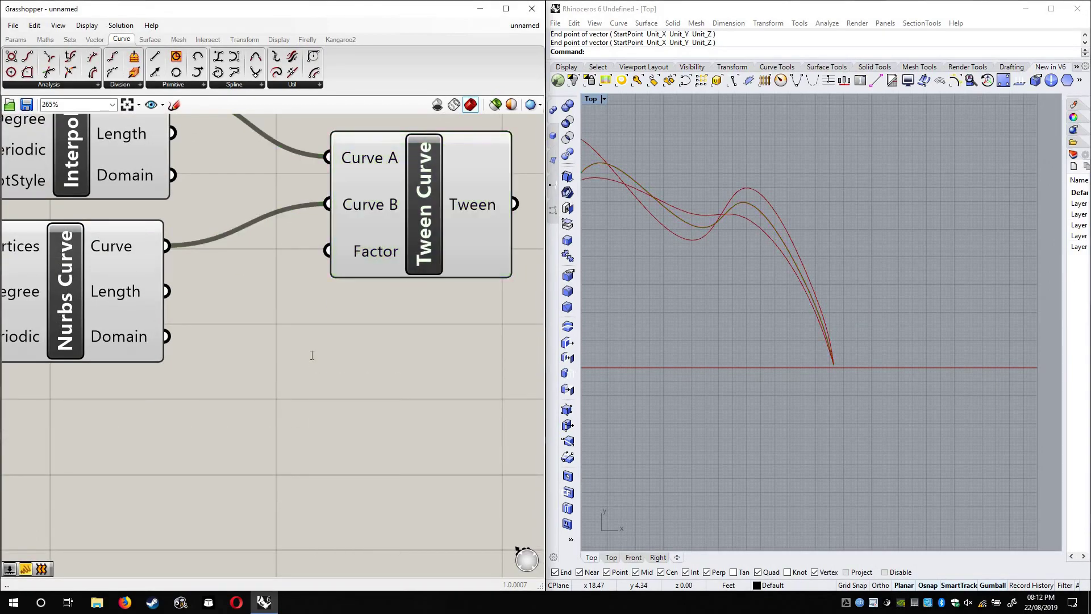
pyautogui.doubleClick(312, 355)
pyautogui.write('0.0')
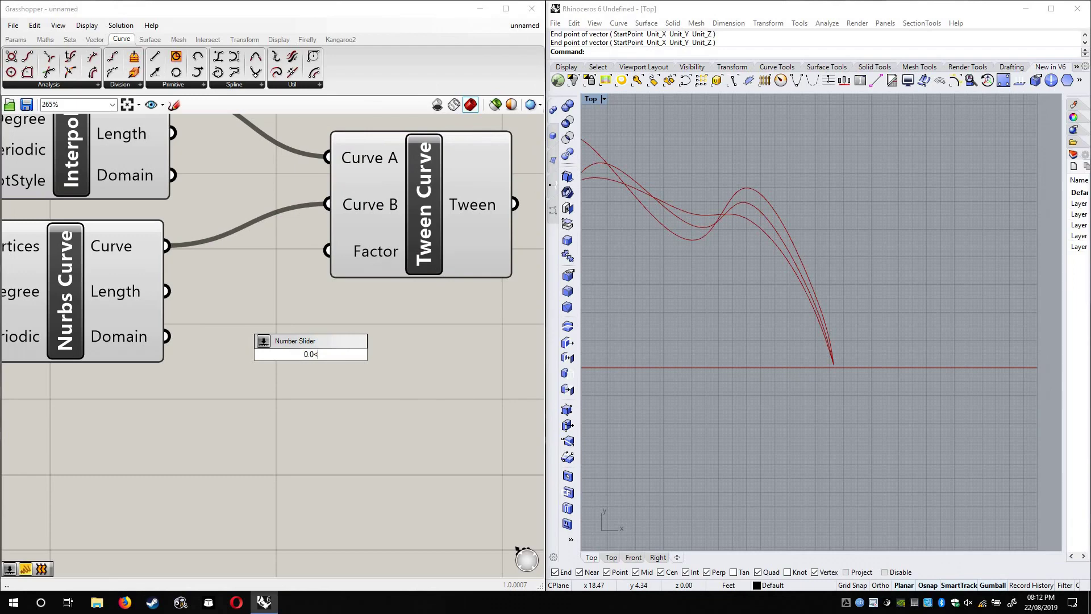
pyautogui.write('0<1')
pyautogui.press('Return')
pyautogui.moveTo(466, 353); pyautogui.dragTo(328, 251)
# Move Tween Curve farther right of the curve components and place the number slider lower, beneath Nurbs Curve
pyautogui.moveTo(440, 250); pyautogui.dragTo(516, 243)
pyautogui.click(829, 309)
pyautogui.scroll(3, 828, 318)
pyautogui.moveTo(827, 326); pyautogui.dragTo(971, 345, button='right')
pyautogui.moveTo(359, 364); pyautogui.dragTo(292, 433)
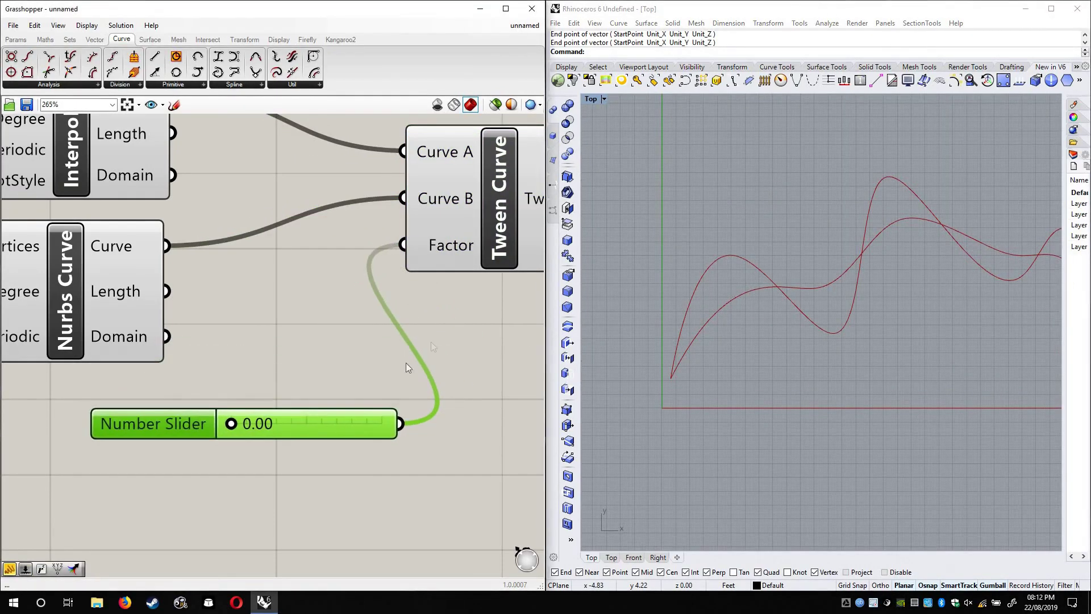
# Vary the tween factor with the number slider while viewing the whole curves, ending at 0.47
pyautogui.moveTo(308, 325); pyautogui.dragTo(182, 311, button='right')
pyautogui.moveTo(822, 382); pyautogui.dragTo(765, 370, button='right')
pyautogui.scroll(-4, 737, 382)
pyautogui.scroll(2, 722, 364)
pyautogui.scroll(1, 766, 371)
pyautogui.scroll(-1, 769, 369)
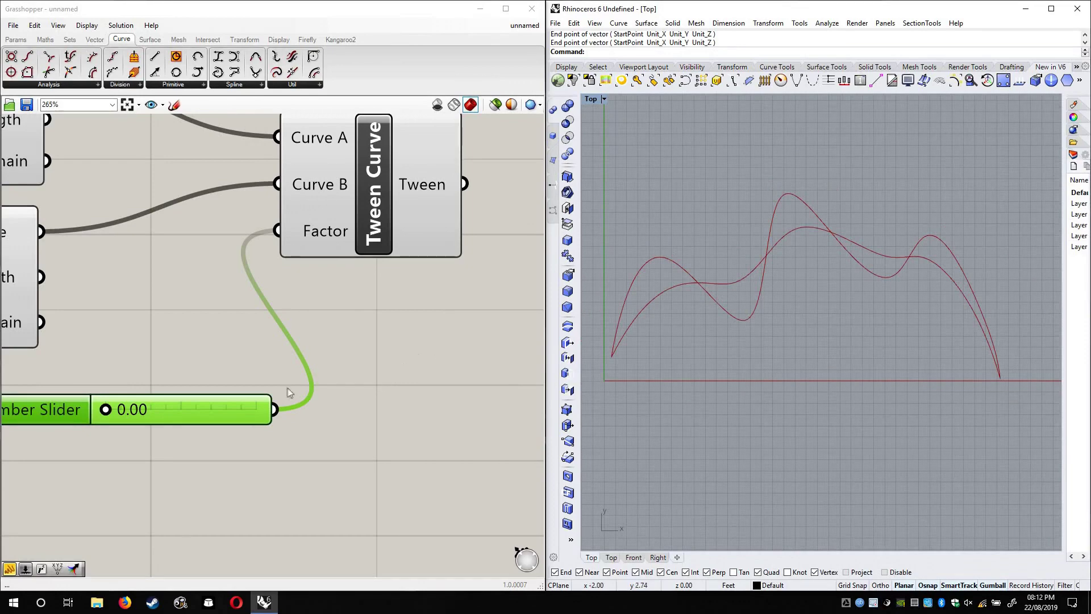
pyautogui.moveTo(105, 410); pyautogui.dragTo(170, 380, button='right')
pyautogui.moveTo(171, 380); pyautogui.dragTo(255, 414)
pyautogui.scroll(-3, 307, 408)
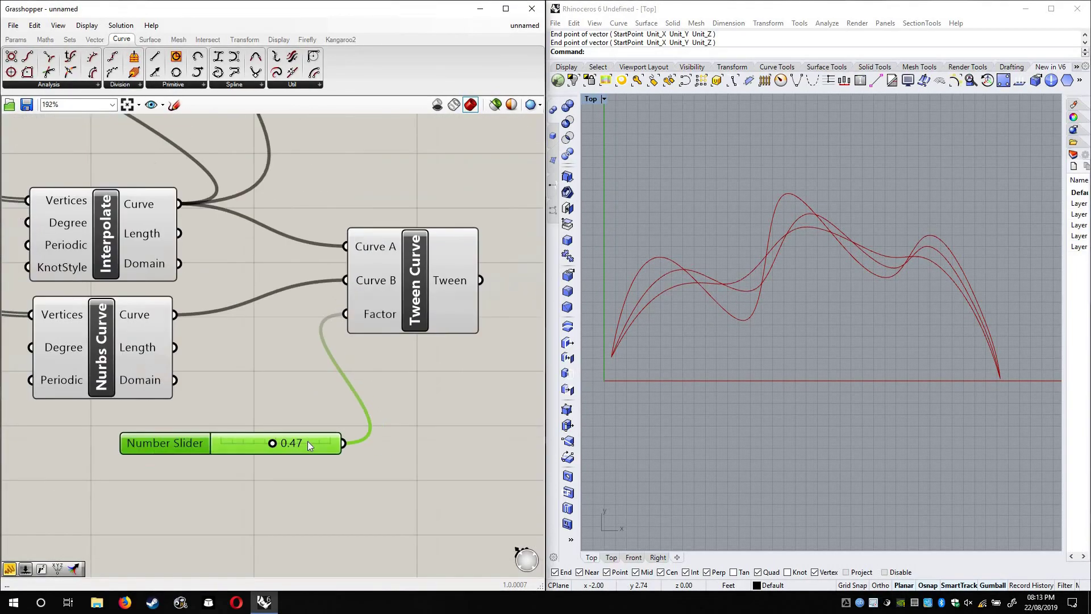
# Delete the tween factor's number slider and add a Series component in its place
pyautogui.press('Delete')
pyautogui.doubleClick(311, 440)
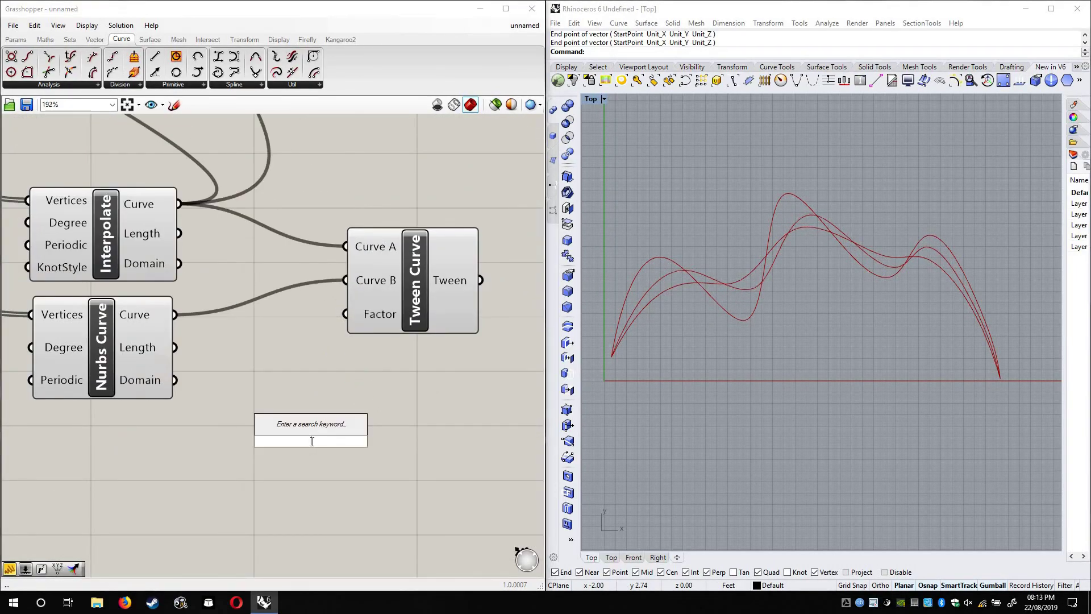
pyautogui.write('series')
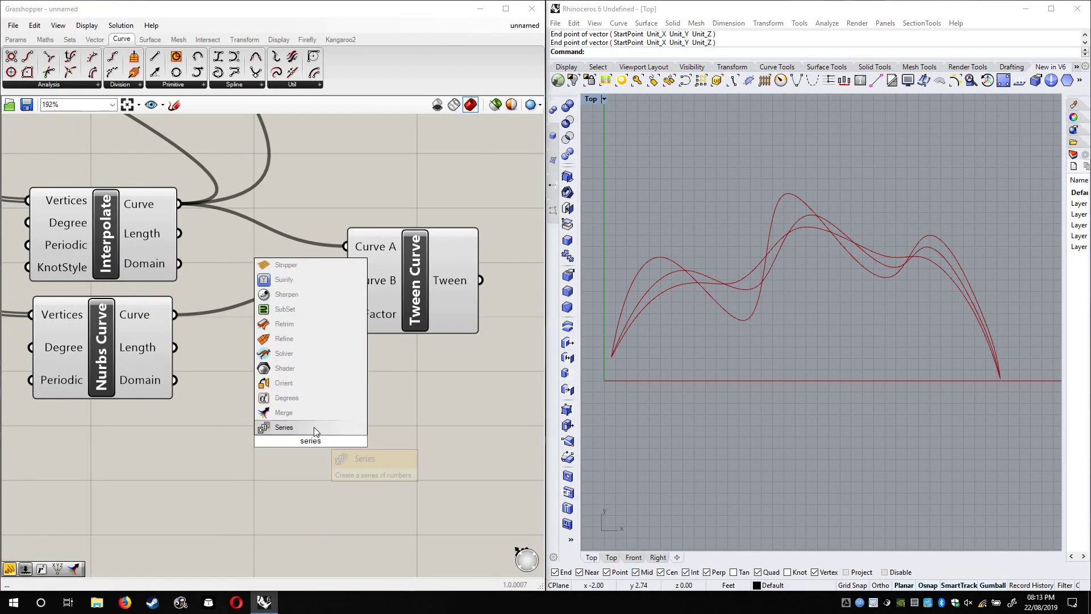
pyautogui.click(311, 427)
# Set the Series component's Step to 0.1 and connect its output to Tween Curve's Factor input
pyautogui.scroll(3, 281, 448)
pyautogui.rightClick(281, 437)
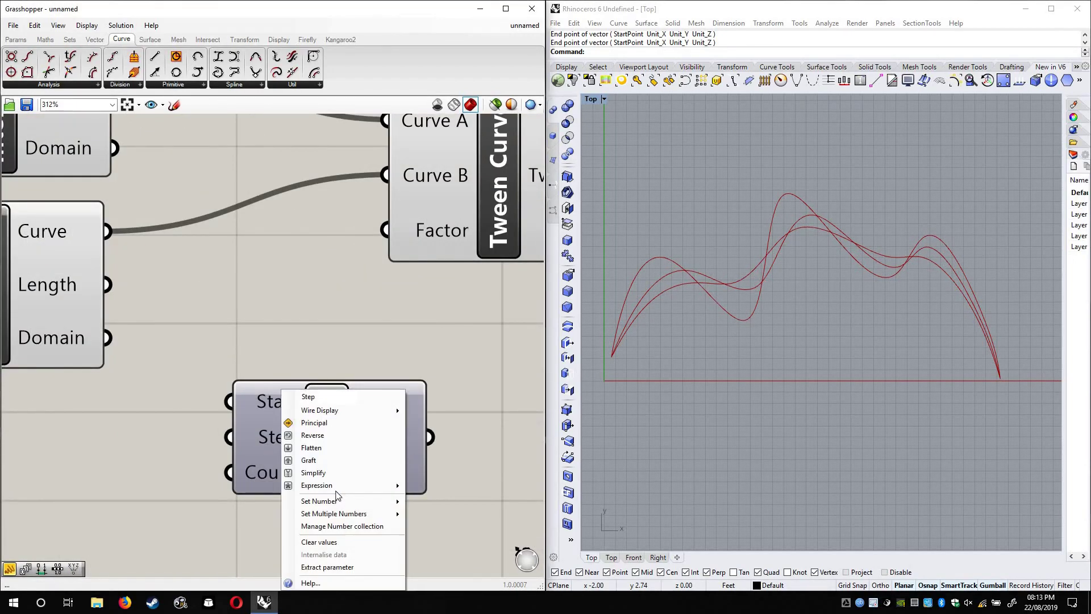
pyautogui.moveTo(353, 502)
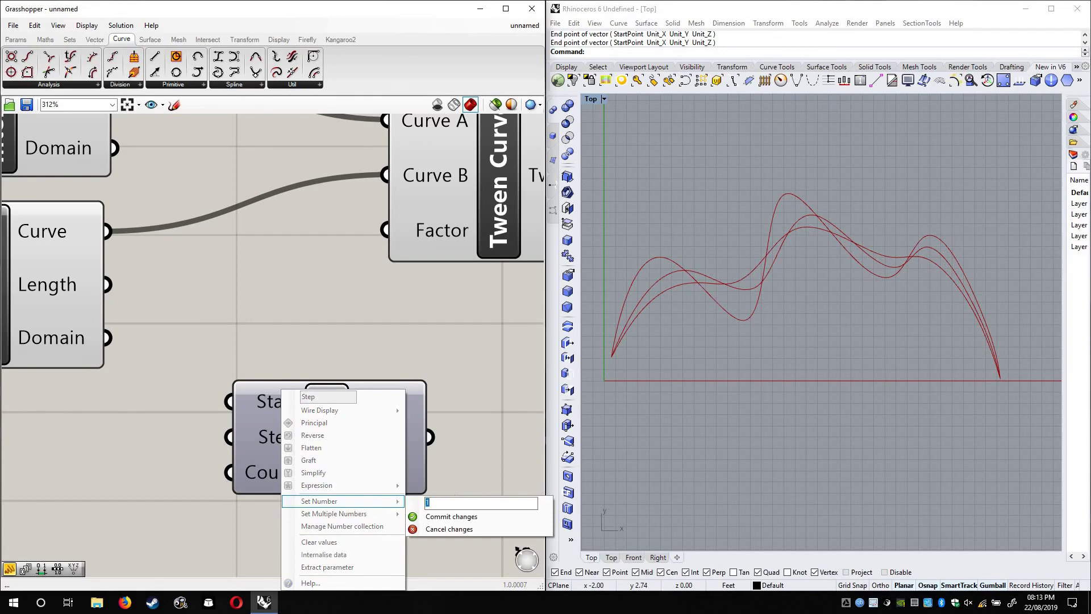
pyautogui.write('0.1')
pyautogui.click(449, 516)
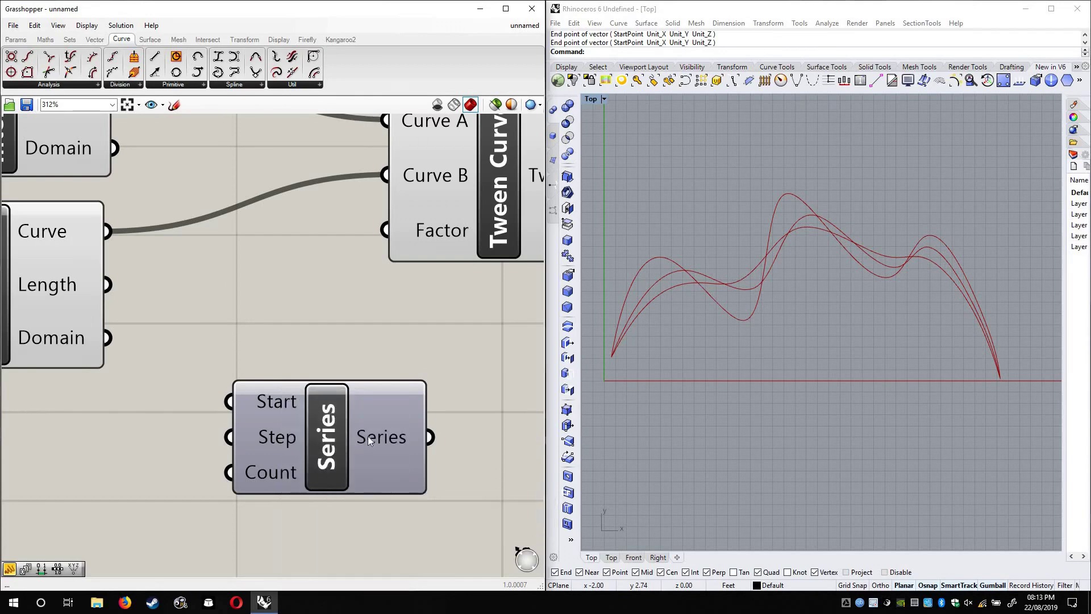
pyautogui.moveTo(426, 450)
pyautogui.moveTo(431, 436); pyautogui.dragTo(386, 229)
# Examine the family of tween curves produced by the series along their whole length in the Top viewport
pyautogui.scroll(3, 707, 344)
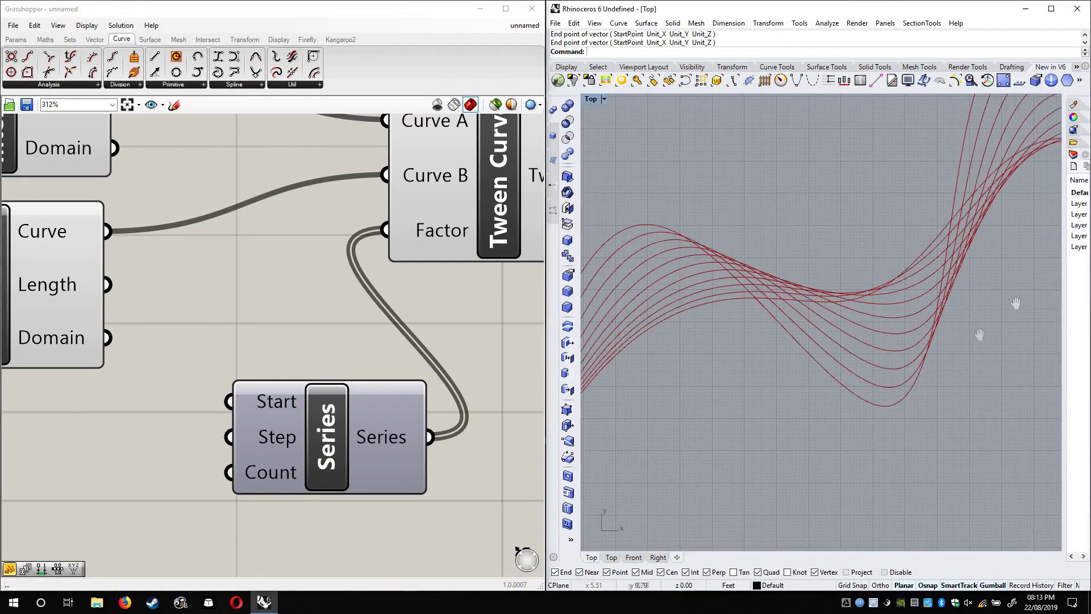
pyautogui.scroll(4, 966, 341)
pyautogui.scroll(-3, 922, 361)
pyautogui.scroll(-2, 970, 396)
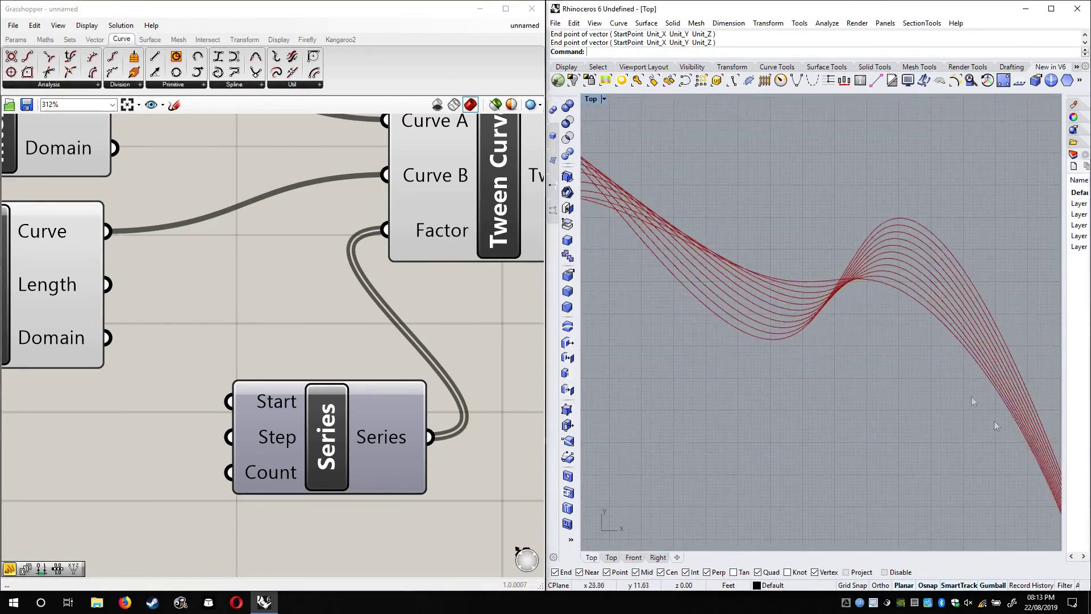
pyautogui.scroll(1, 865, 352)
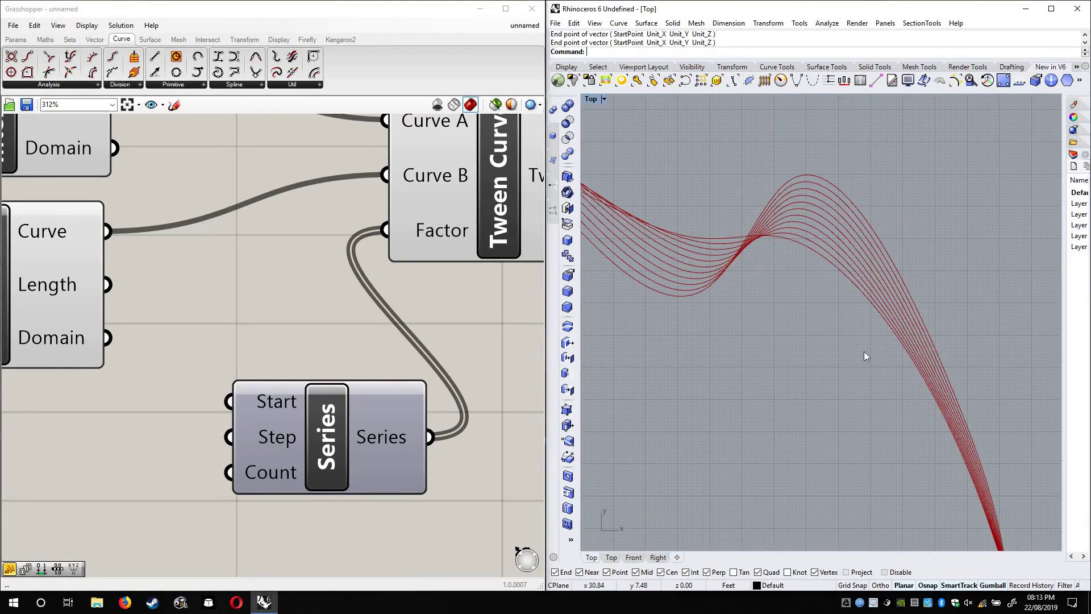
pyautogui.scroll(-3, 707, 372)
pyautogui.scroll(2, 774, 368)
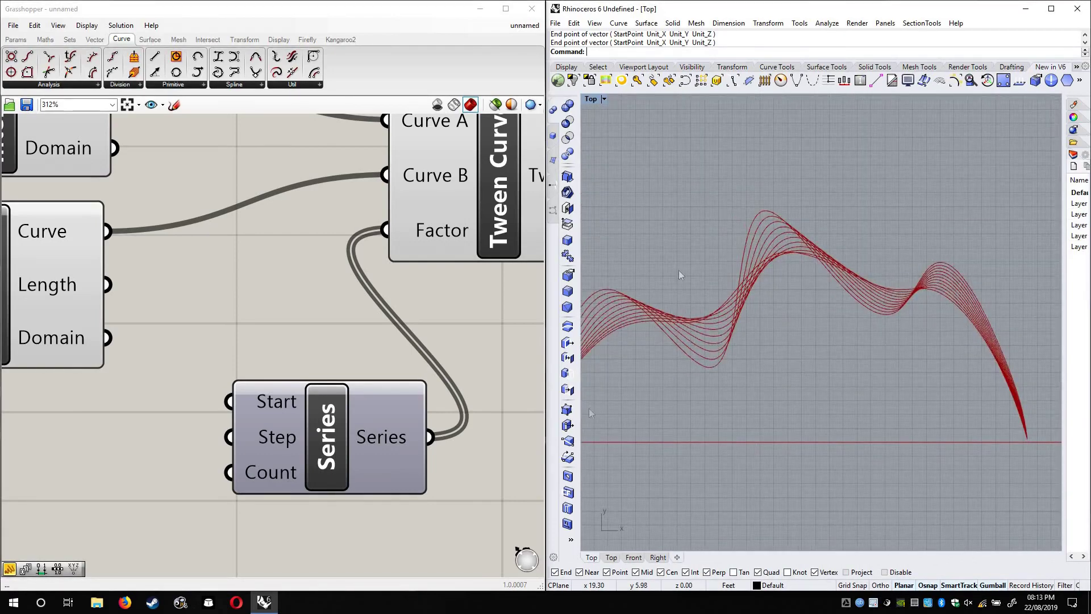
pyautogui.scroll(-1, 805, 359)
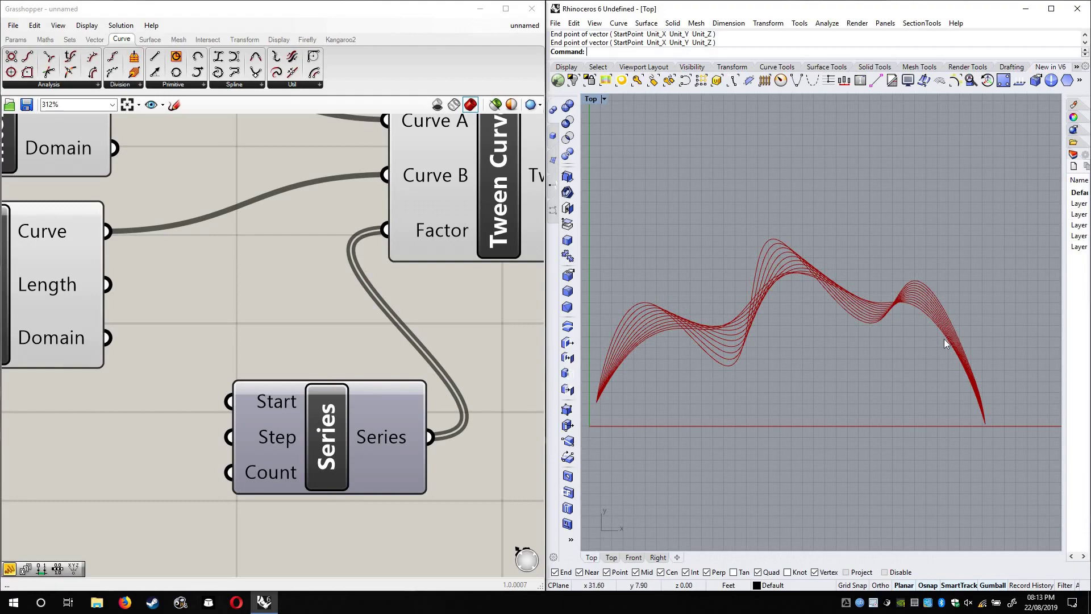
# Delete the Series component that feeds Tween Curve's Factor input
pyautogui.click(357, 425)
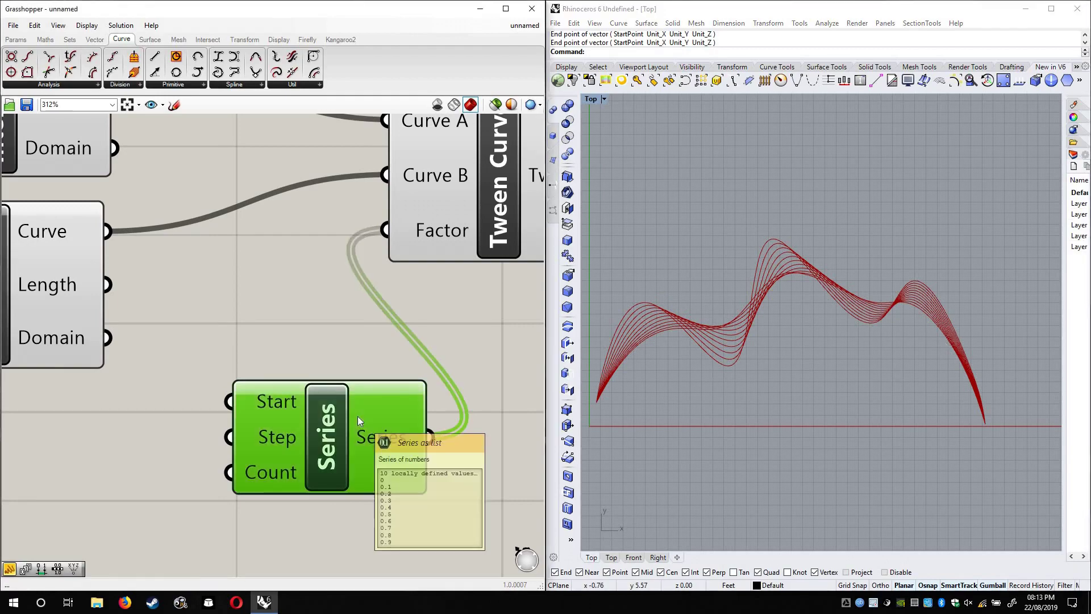
pyautogui.press('Delete')
pyautogui.scroll(-3, 312, 378)
pyautogui.moveTo(320, 392); pyautogui.dragTo(507, 484, button='right')
pyautogui.moveTo(233, 282); pyautogui.dragTo(323, 478, button='right')
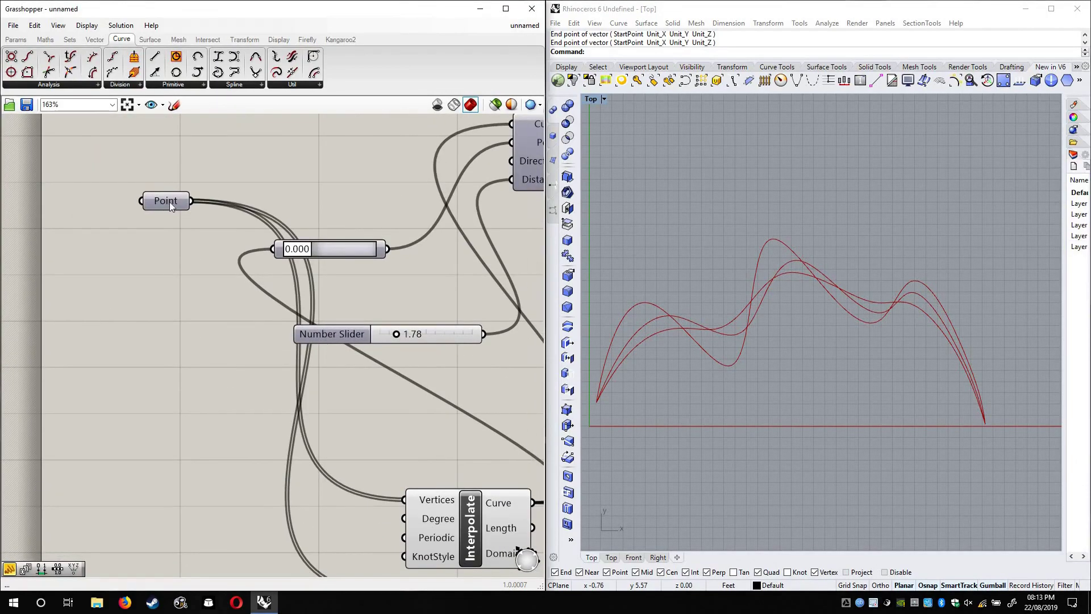
pyautogui.rightClick(170, 202)
pyautogui.click(86, 180)
pyautogui.click(160, 200)
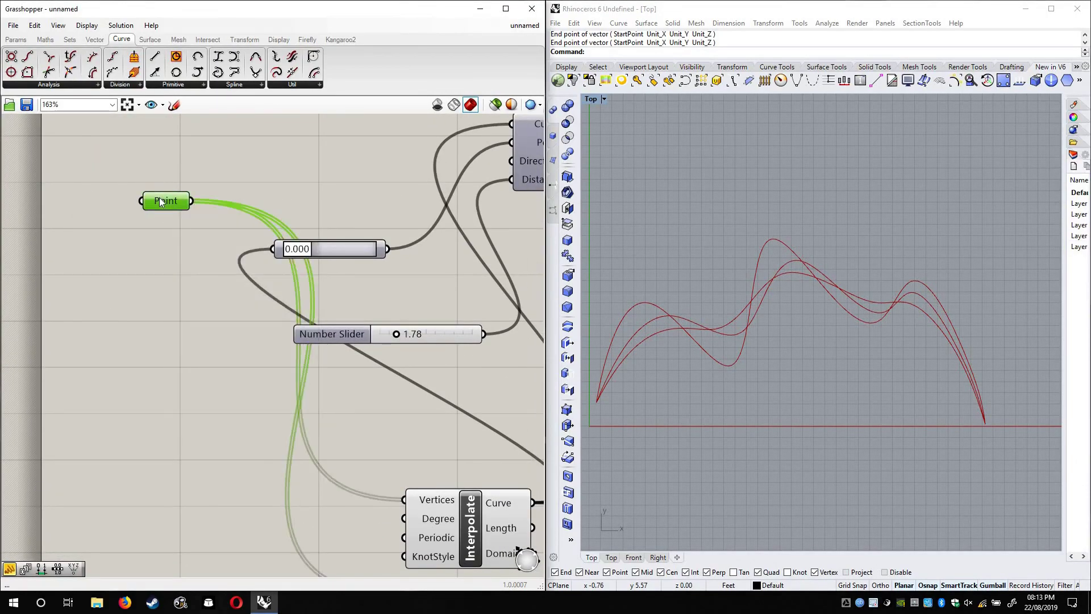
pyautogui.rightClick(162, 202)
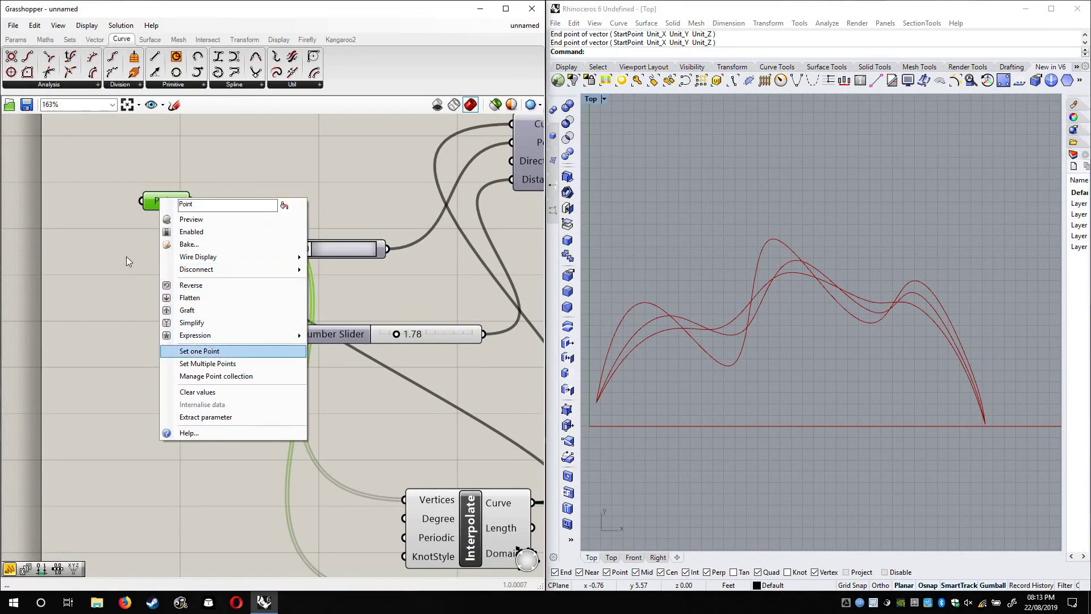
pyautogui.click(172, 197)
pyautogui.click(173, 208)
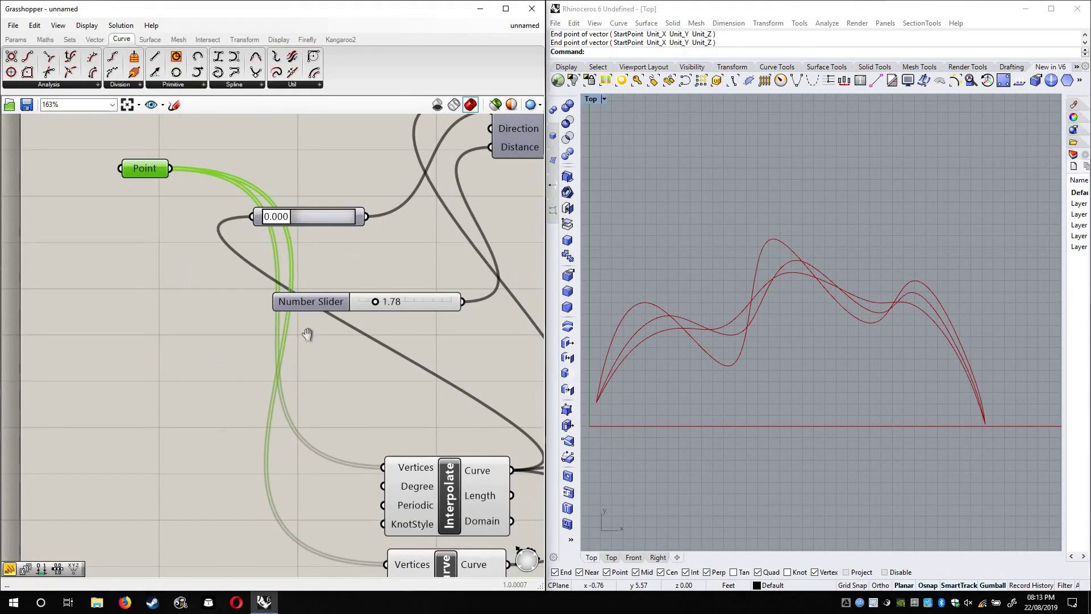
pyautogui.doubleClick(219, 441)
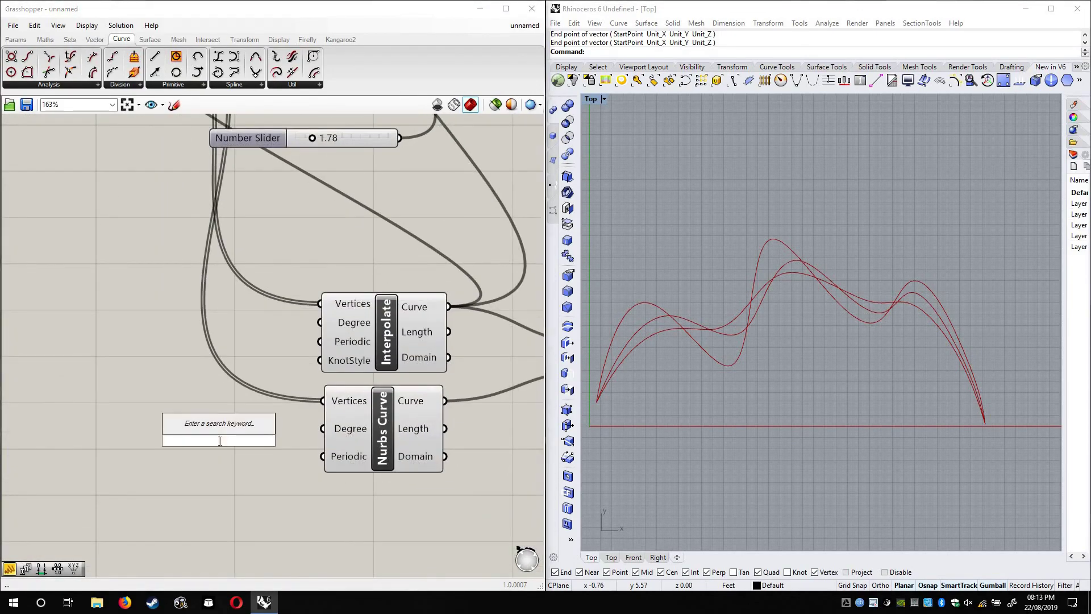
pyautogui.write('point')
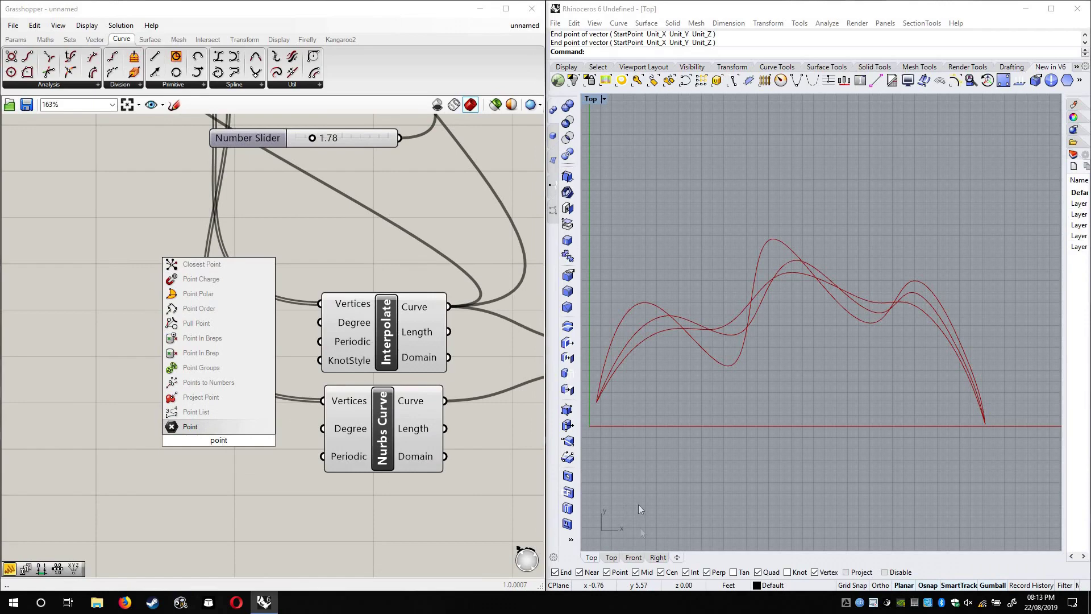
pyautogui.click(598, 558)
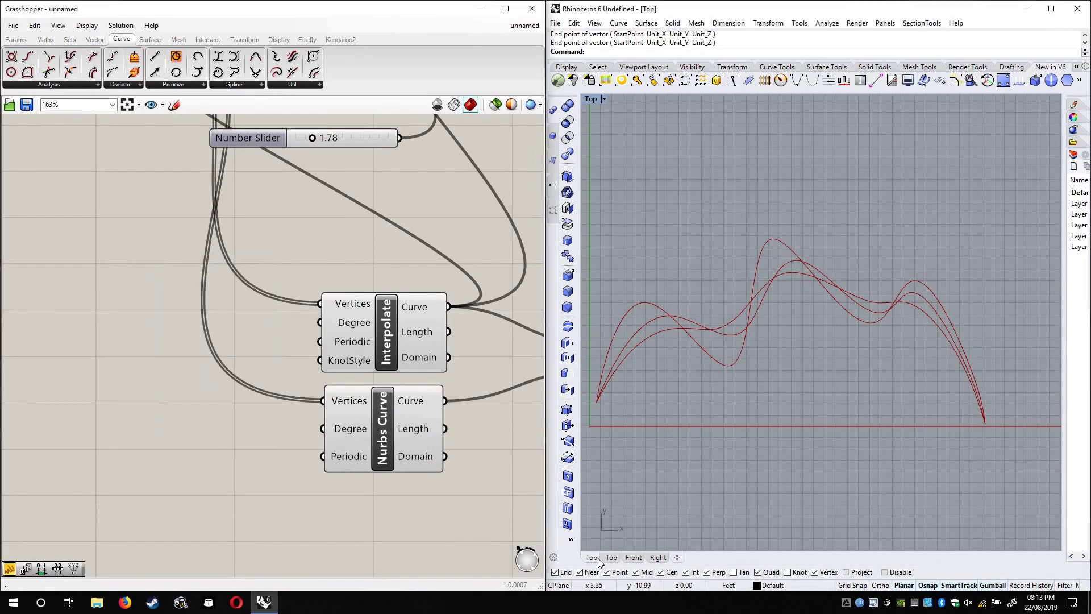
# Place five point objects in an up-and-down row across the vertical axis in the Front viewport
pyautogui.click(634, 558)
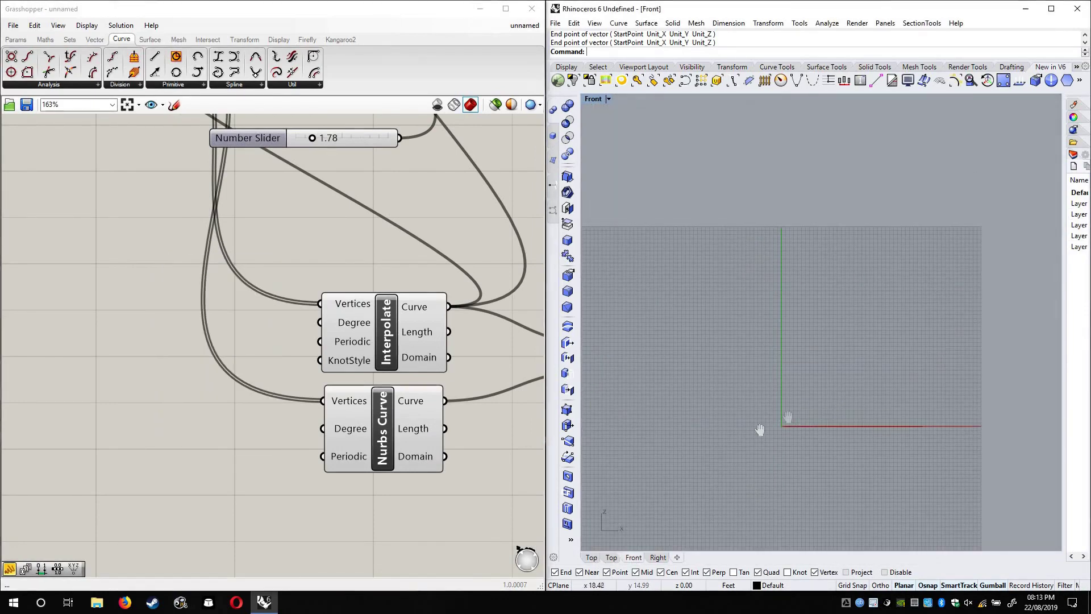
pyautogui.scroll(-10, 816, 393)
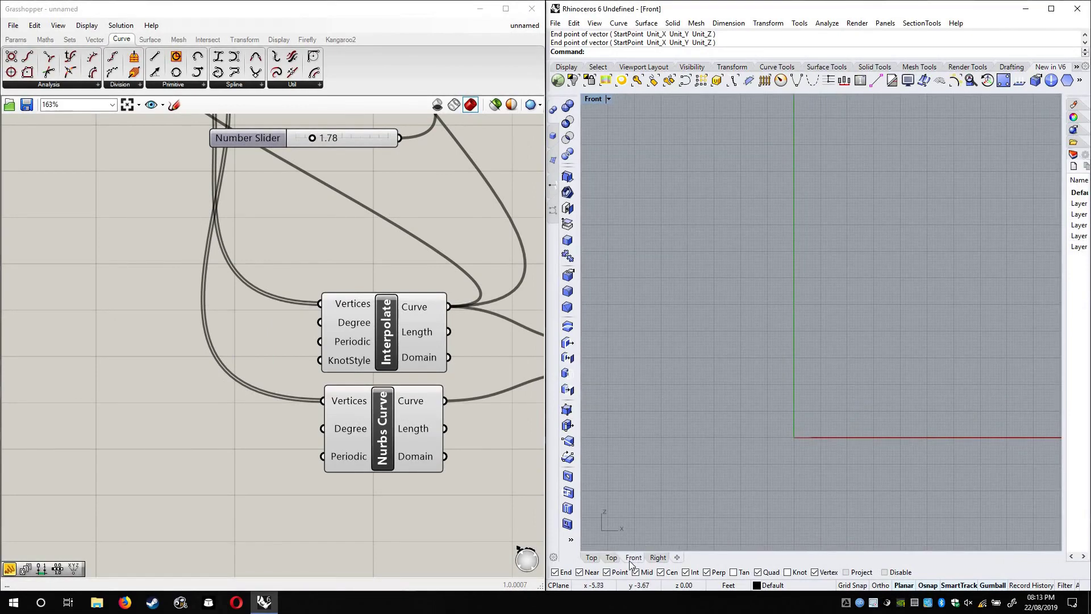
pyautogui.scroll(4, 835, 339)
pyautogui.write('Point')
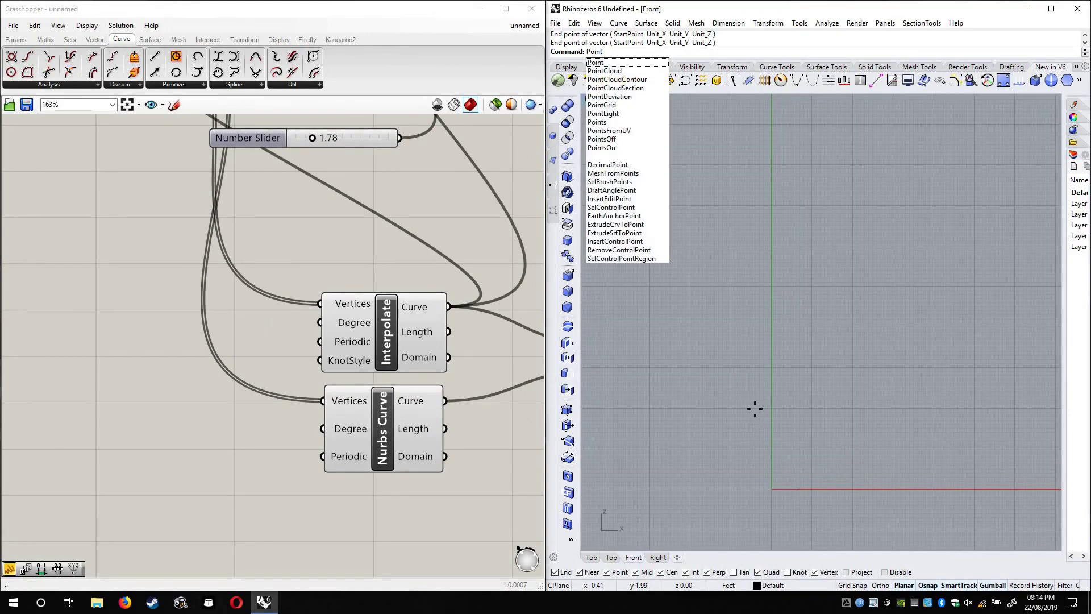
pyautogui.press('Return')
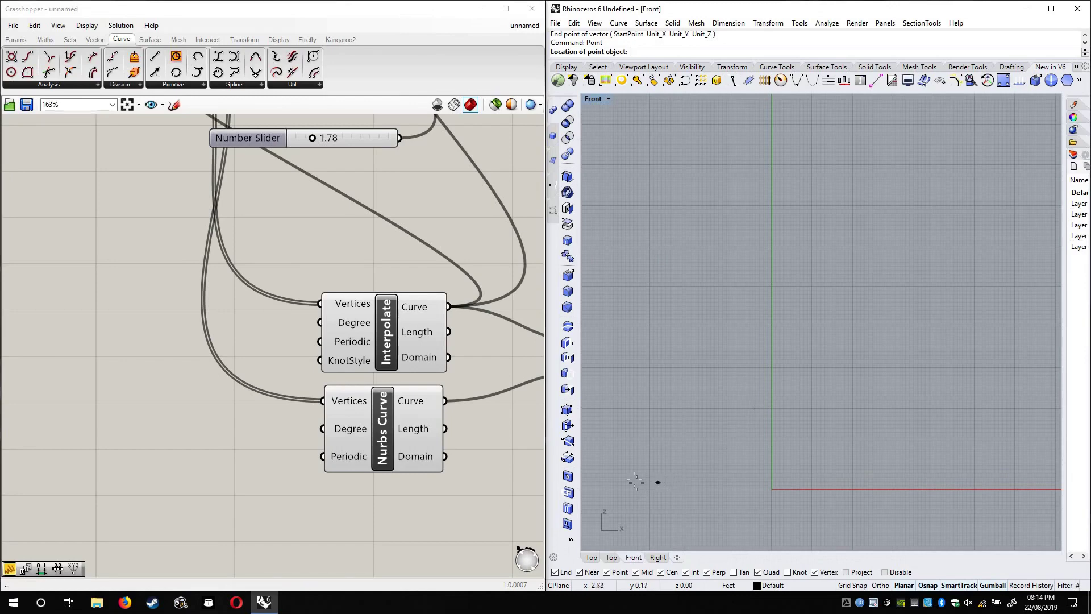
pyautogui.click(633, 478)
pyautogui.rightClick(694, 356)
pyautogui.click(695, 357)
pyautogui.rightClick(774, 433)
pyautogui.click(766, 440)
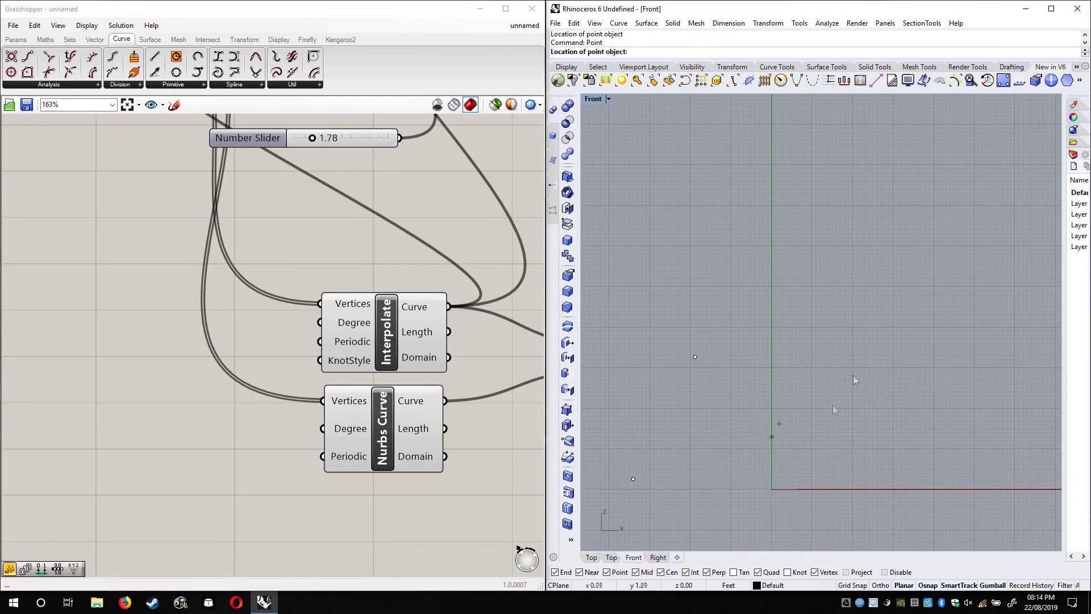
pyautogui.press('Return')
pyautogui.click(876, 347)
pyautogui.press('Return')
pyautogui.click(989, 420)
pyautogui.moveTo(899, 368); pyautogui.dragTo(897, 310, button='right')
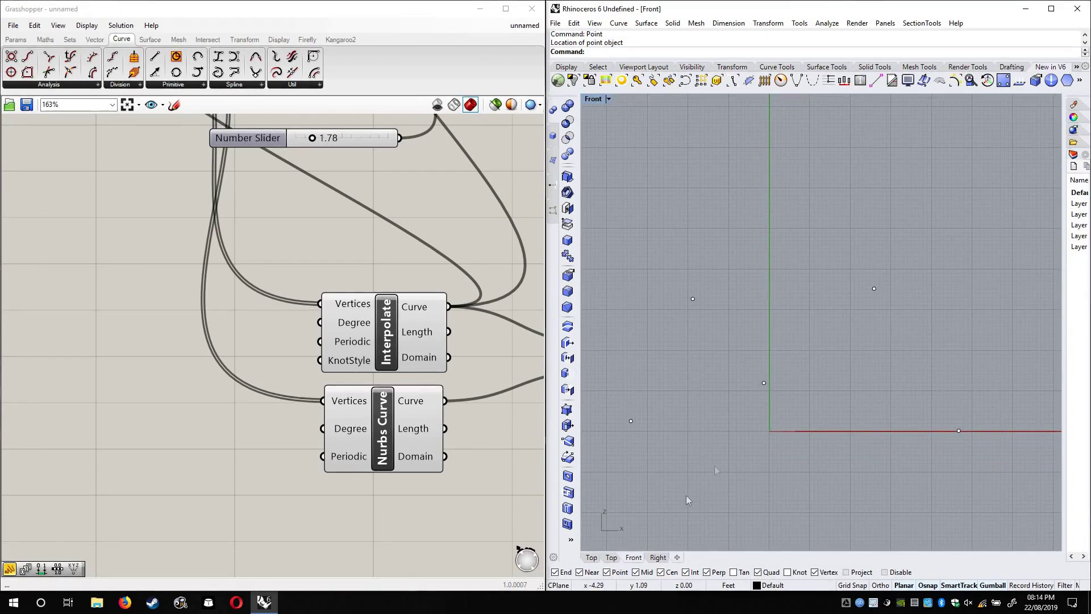
# Set the first Top viewport to the Perspective view and orbit to show the new points beside the curves
pyautogui.click(608, 558)
pyautogui.click(604, 99)
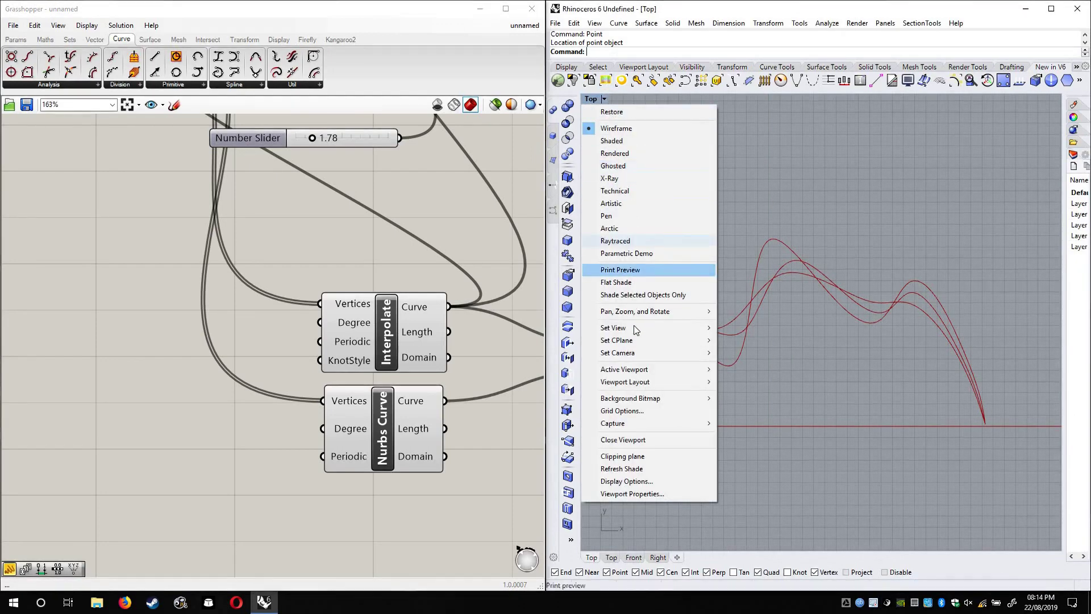
pyautogui.moveTo(637, 328)
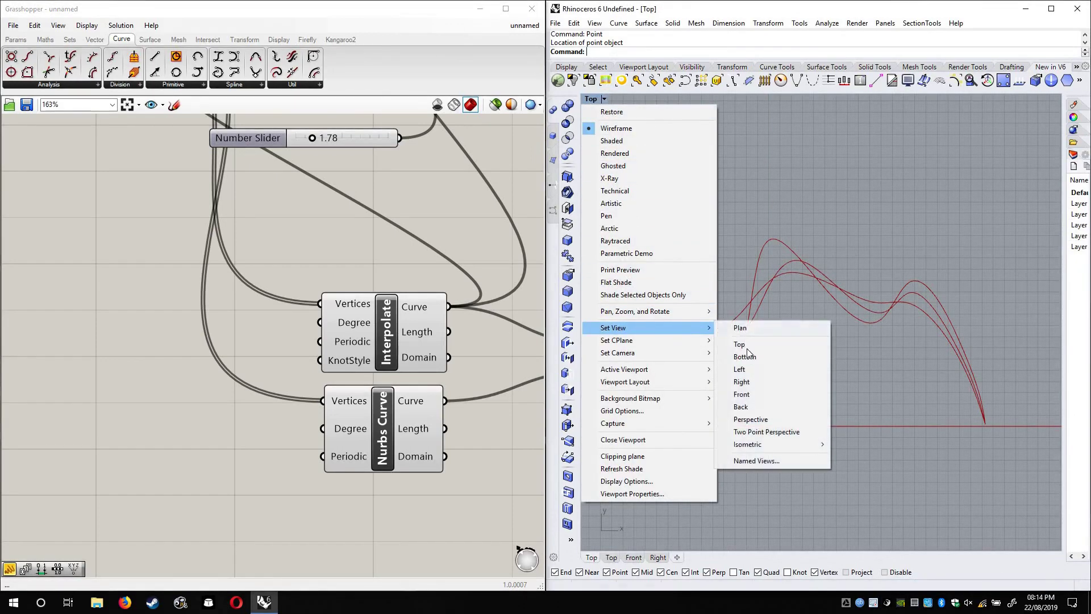
pyautogui.click(750, 419)
pyautogui.moveTo(644, 173); pyautogui.dragTo(914, 223, button='right')
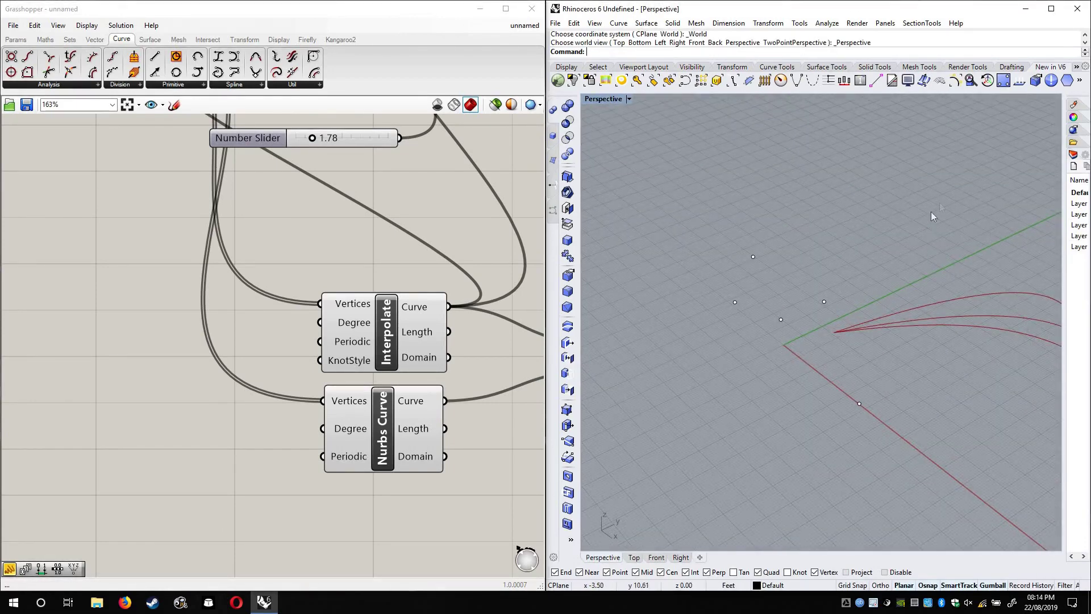
# Select the five new points and move them along the Y axis away from the origin
pyautogui.moveTo(714, 482); pyautogui.dragTo(955, 190)
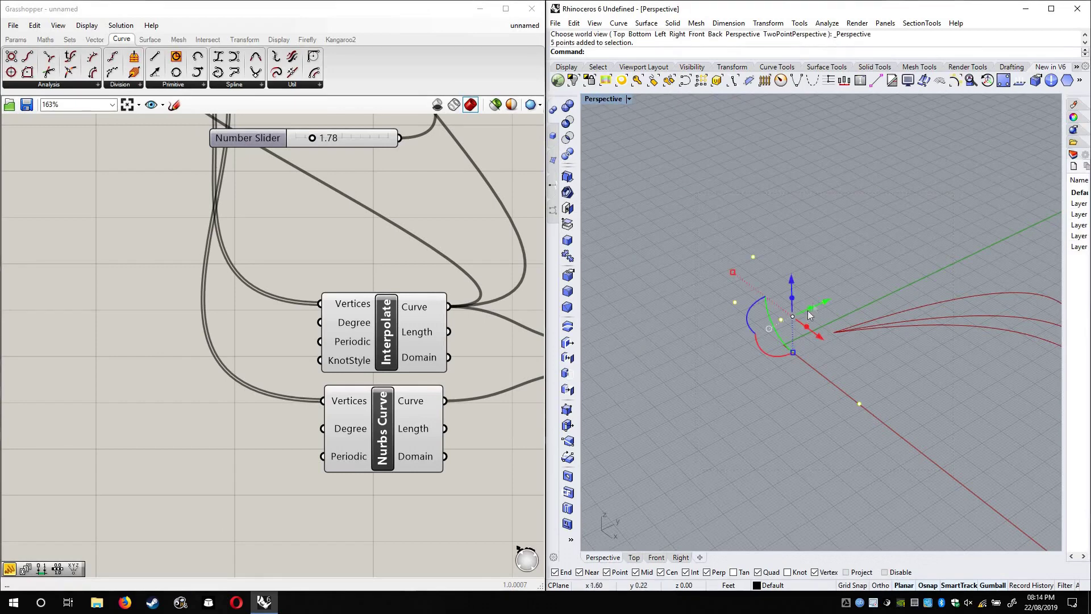
pyautogui.moveTo(816, 301); pyautogui.dragTo(1001, 157)
pyautogui.moveTo(869, 372); pyautogui.dragTo(886, 272, button='right')
pyautogui.click(624, 350)
pyautogui.scroll(-5, 417, 332)
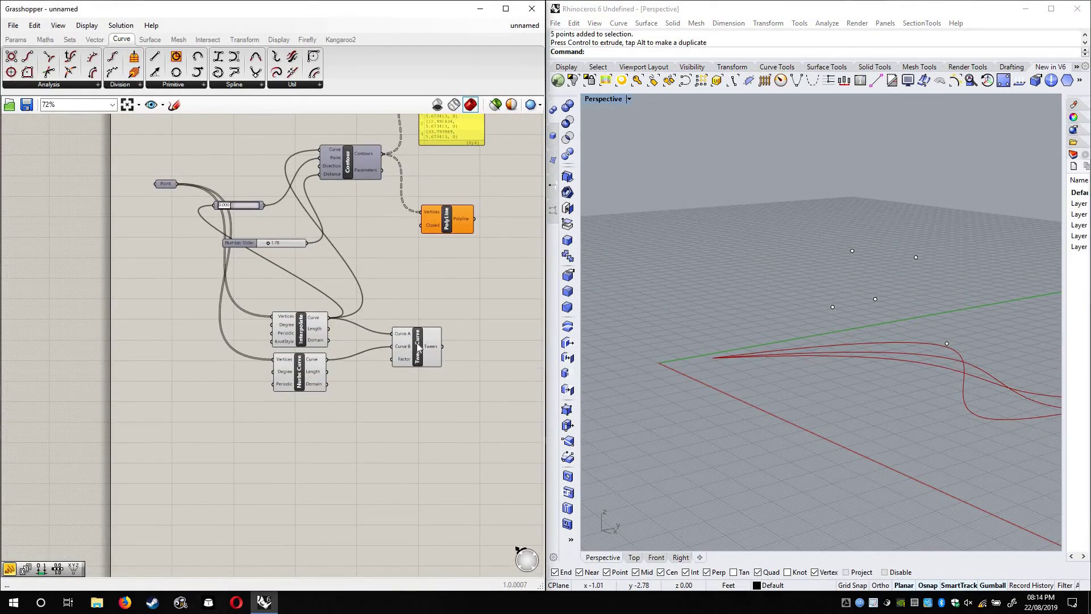
pyautogui.click(419, 348)
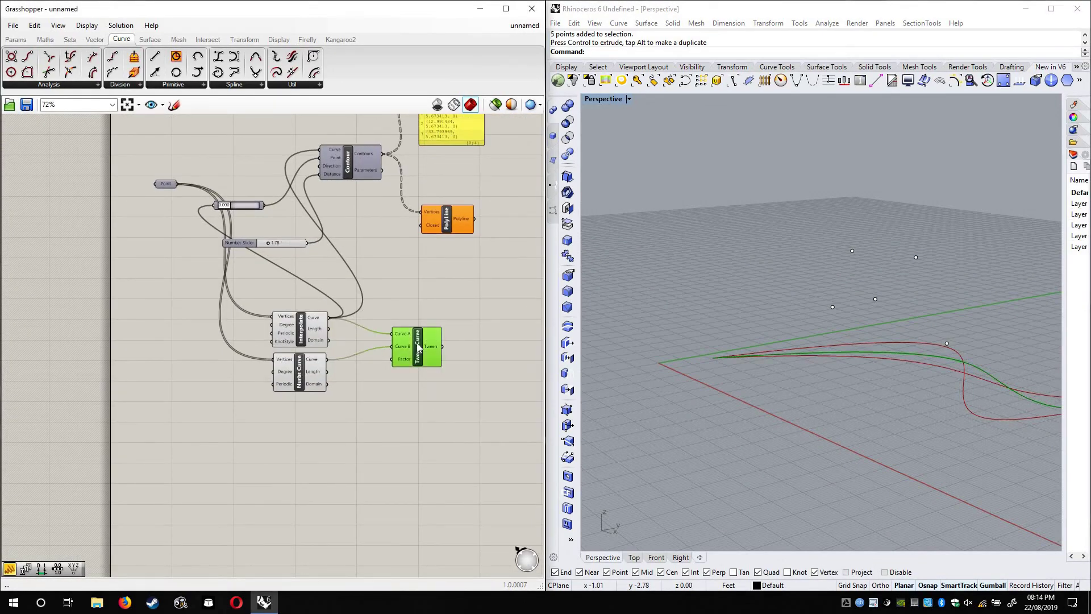
pyautogui.click(368, 270)
pyautogui.moveTo(431, 333); pyautogui.dragTo(408, 371, button='right')
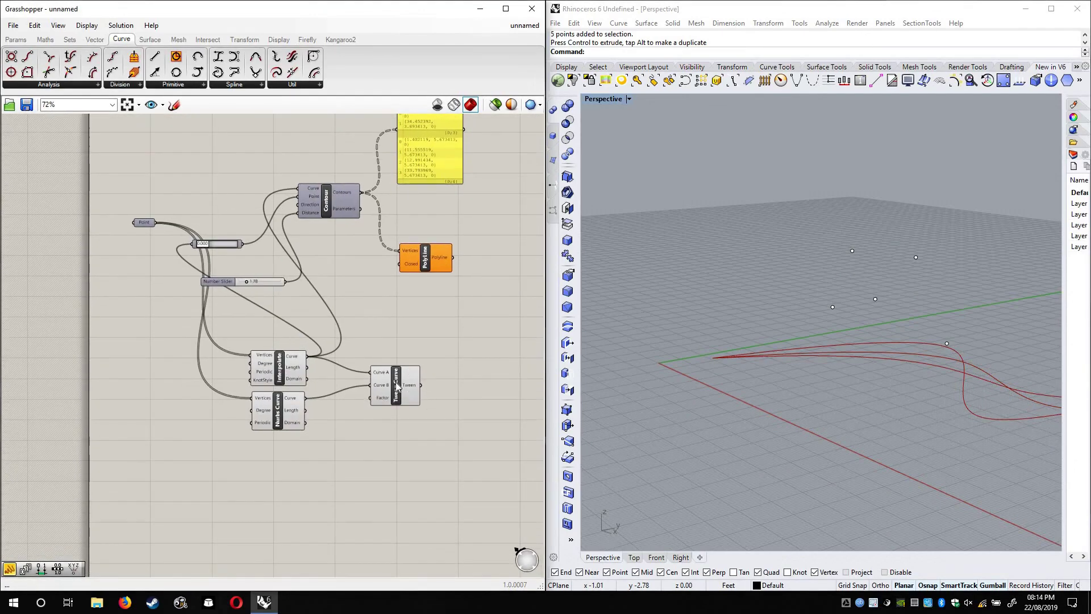
pyautogui.rightClick(397, 387)
pyautogui.moveTo(796, 313); pyautogui.dragTo(655, 550, button='right')
pyautogui.click(657, 557)
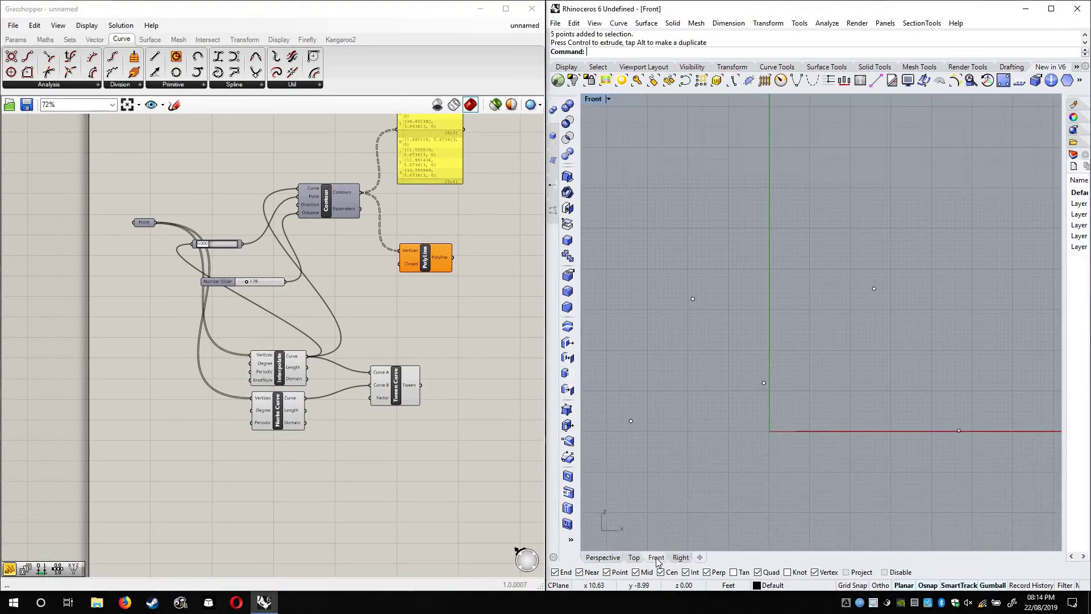
pyautogui.hotkey('ctrl', 'F4')
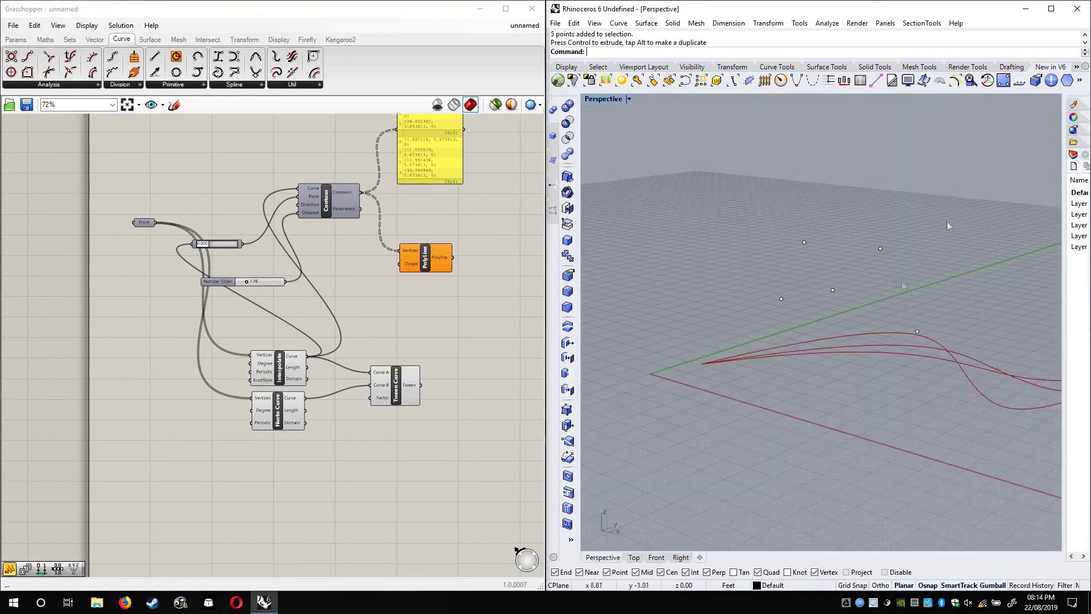
# Move the same five points farther along the Y axis in the Perspective viewport
pyautogui.moveTo(706, 362); pyautogui.dragTo(938, 228)
pyautogui.moveTo(937, 227); pyautogui.dragTo(919, 245, button='right')
pyautogui.moveTo(920, 243); pyautogui.dragTo(978, 223)
pyautogui.moveTo(958, 267); pyautogui.dragTo(796, 242, button='right')
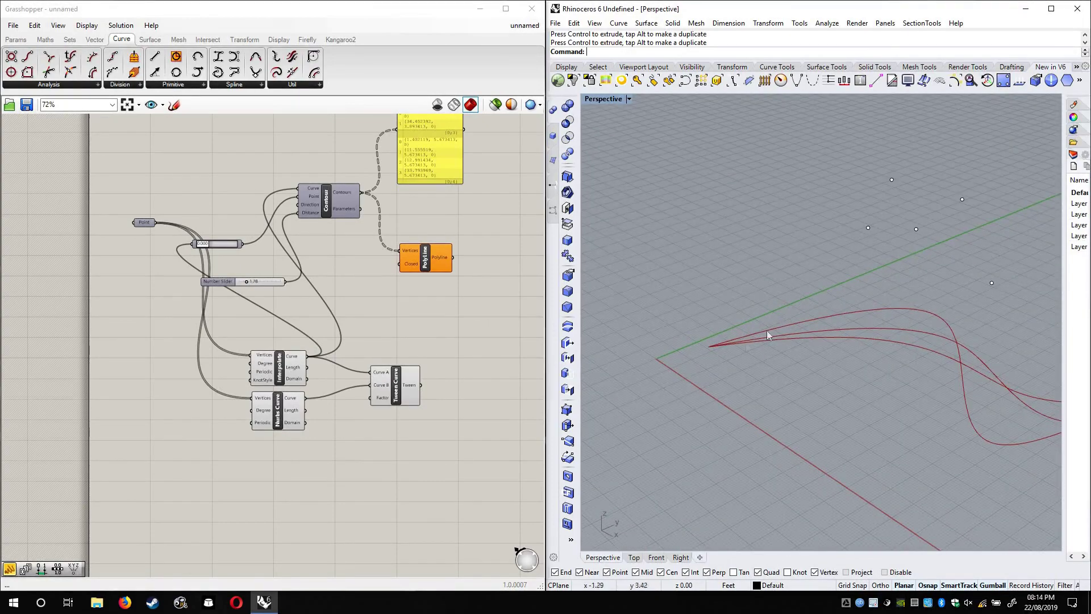
# Place a second row of six point objects across the Front viewport, roughly following the first row
pyautogui.scroll(3, 263, 369)
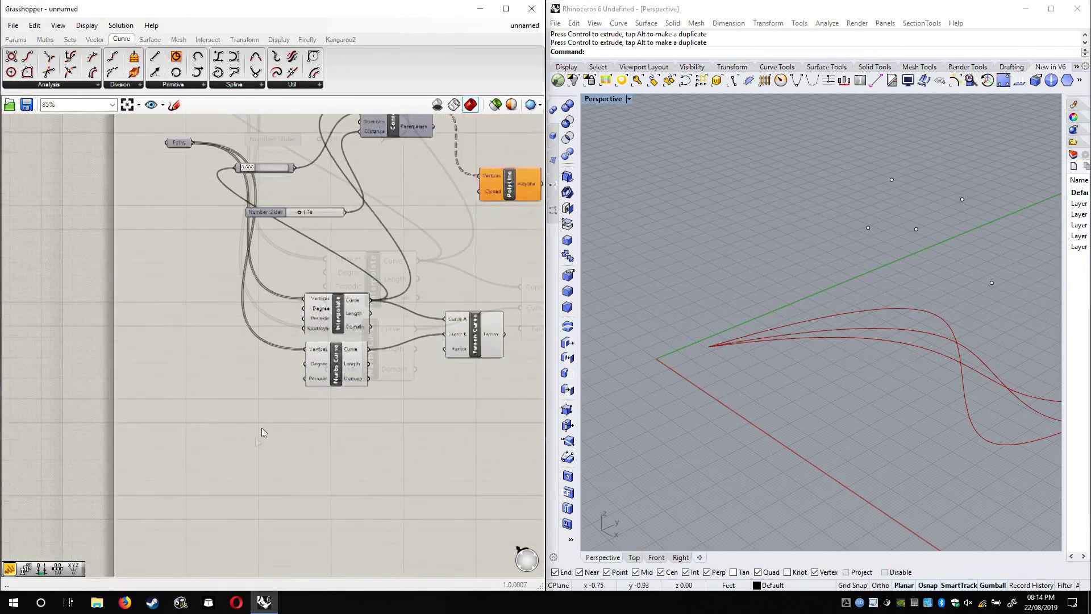
pyautogui.click(656, 557)
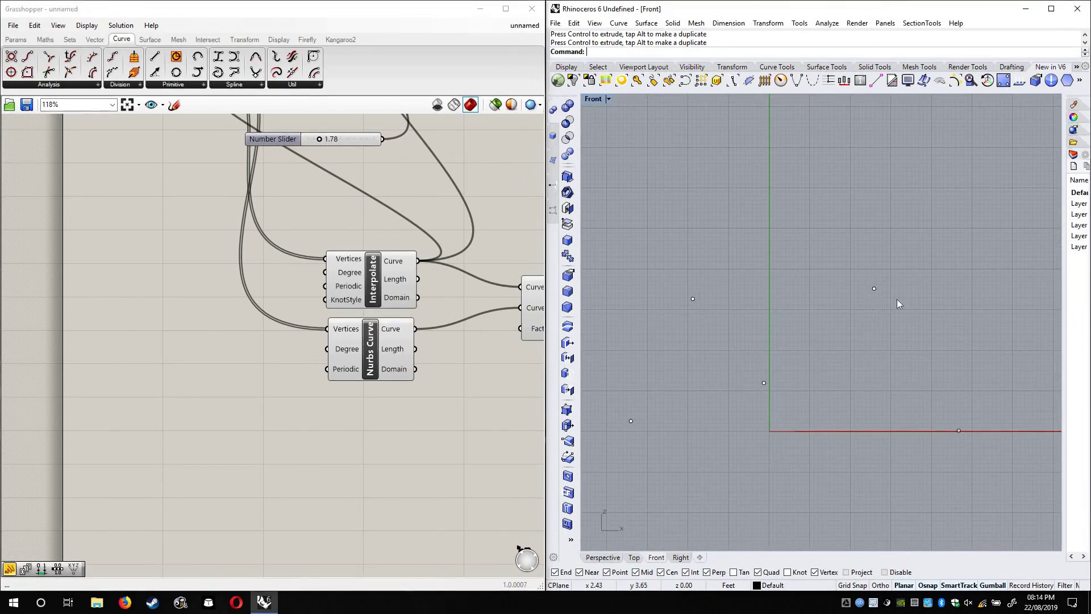
pyautogui.write('Point')
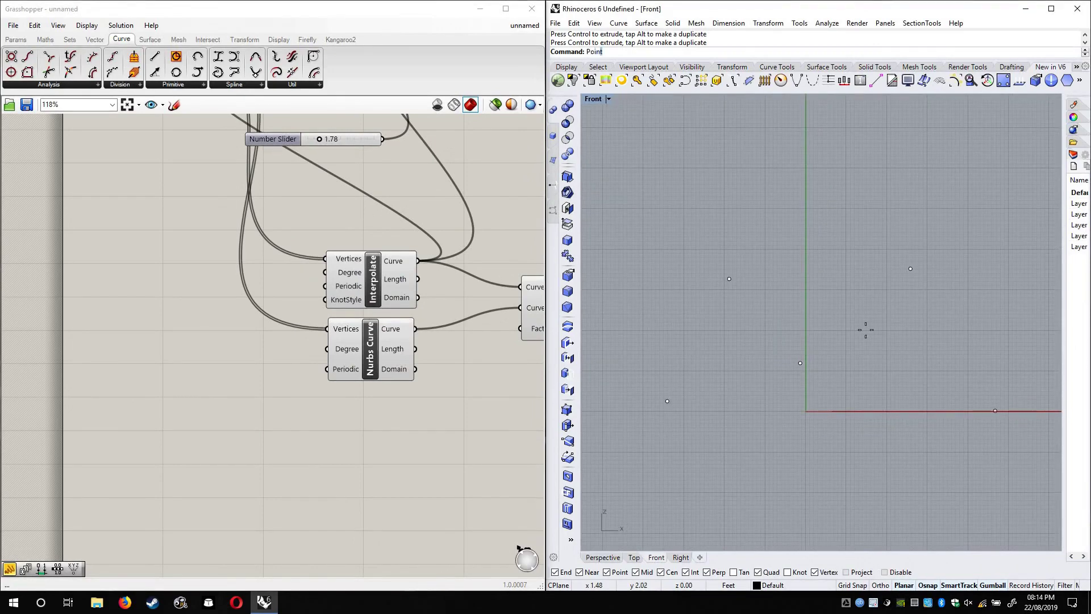
pyautogui.press('Return')
pyautogui.click(648, 403)
pyautogui.press('Return')
pyautogui.click(716, 314)
pyautogui.press('Return')
pyautogui.click(881, 271)
pyautogui.press('Return')
pyautogui.click(931, 379)
pyautogui.press('Return')
pyautogui.click(1037, 409)
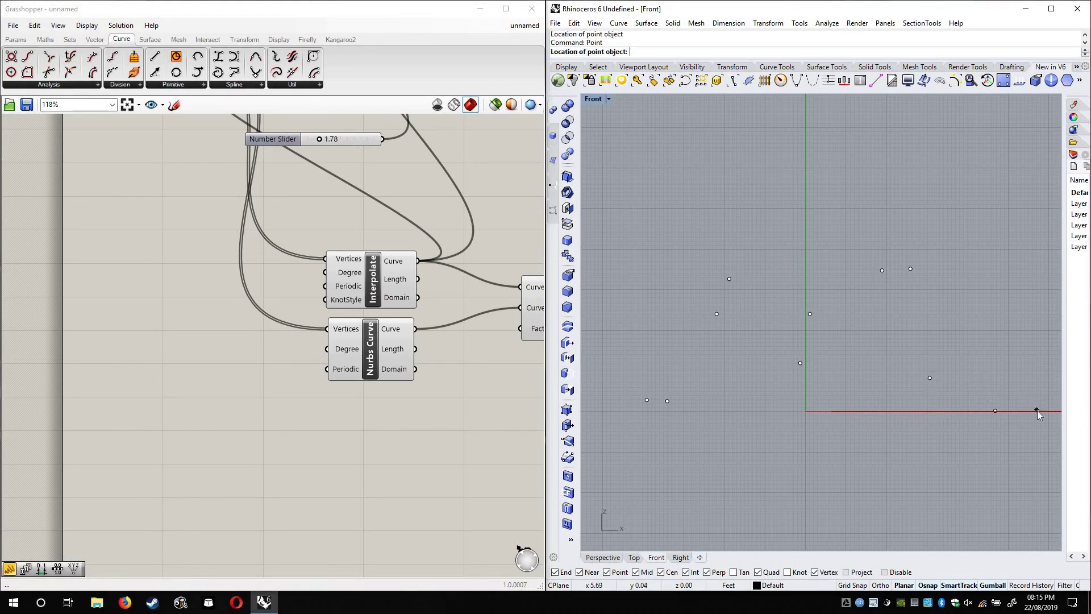
# Return to the Perspective viewport and add a Point parameter to the Grasshopper canvas near the Nurbs Curve component
pyautogui.click(602, 557)
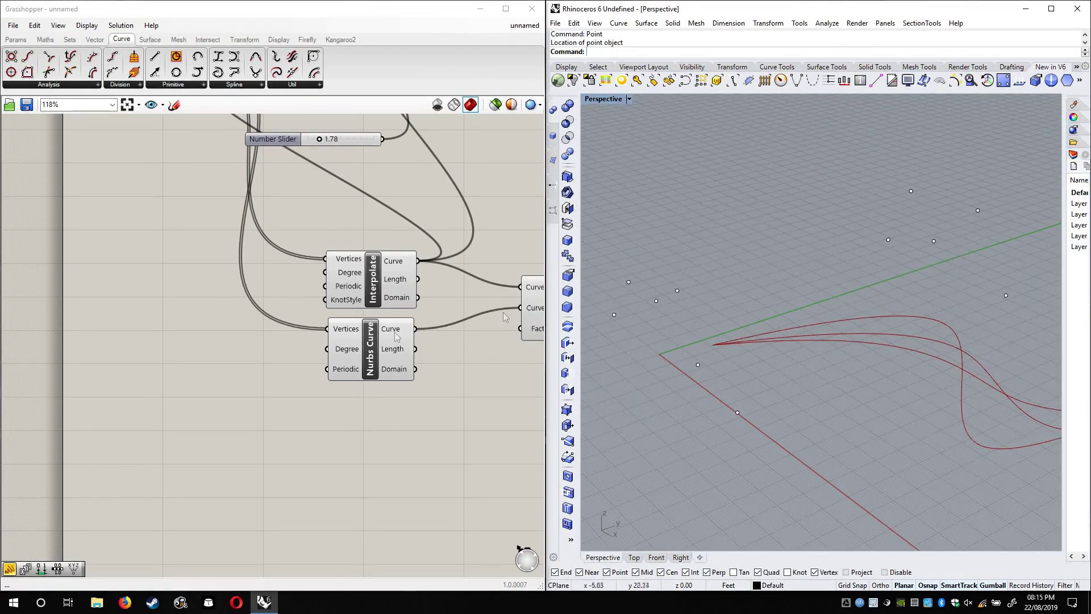
pyautogui.scroll(-3, 380, 409)
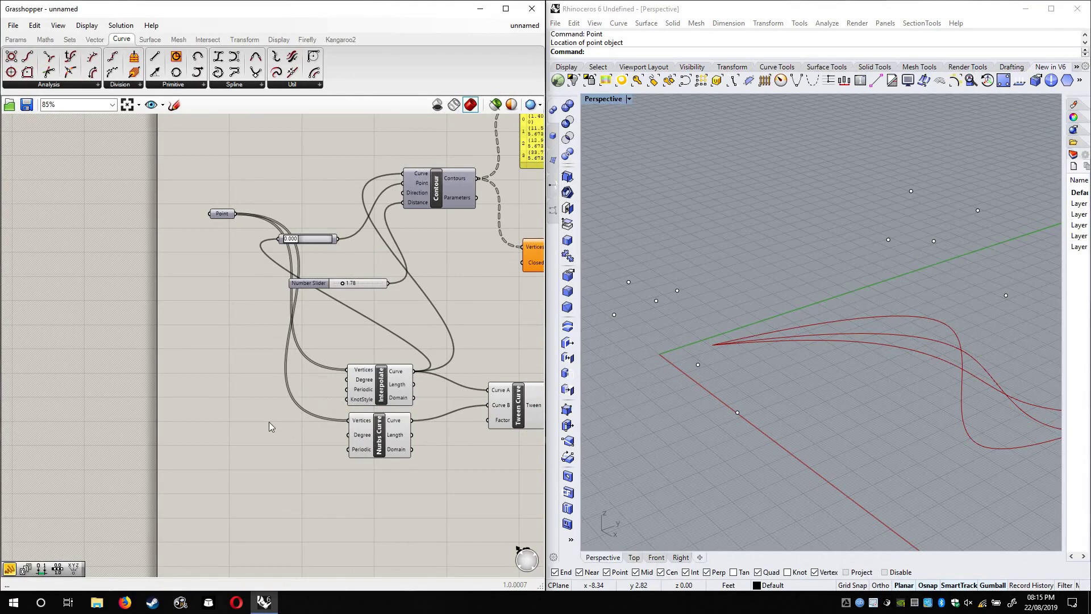
pyautogui.moveTo(271, 426); pyautogui.dragTo(280, 389, button='right')
pyautogui.doubleClick(270, 421)
pyautogui.write('point')
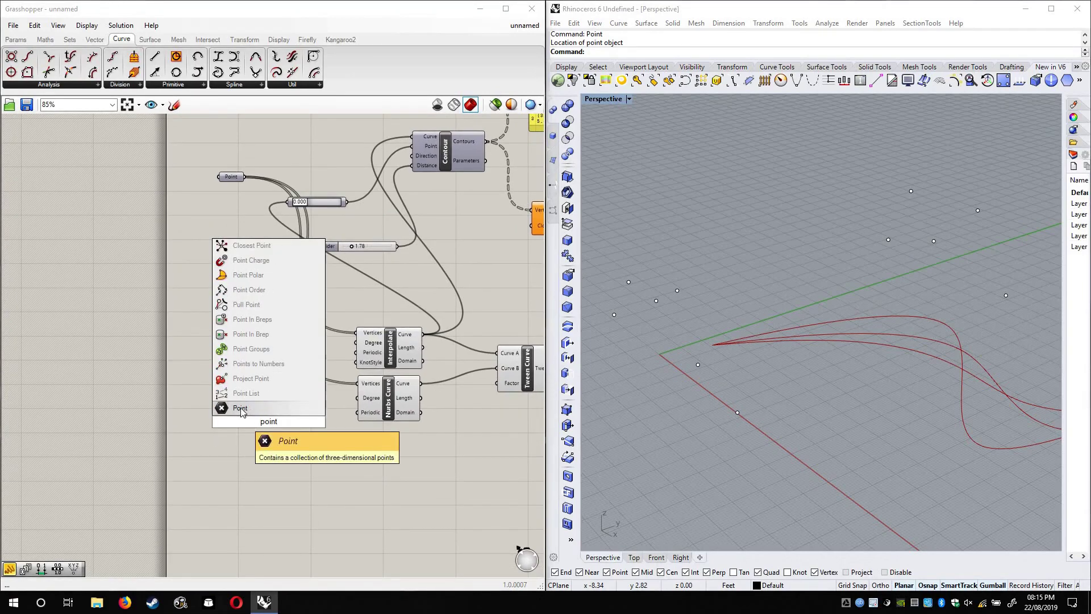
pyautogui.click(240, 408)
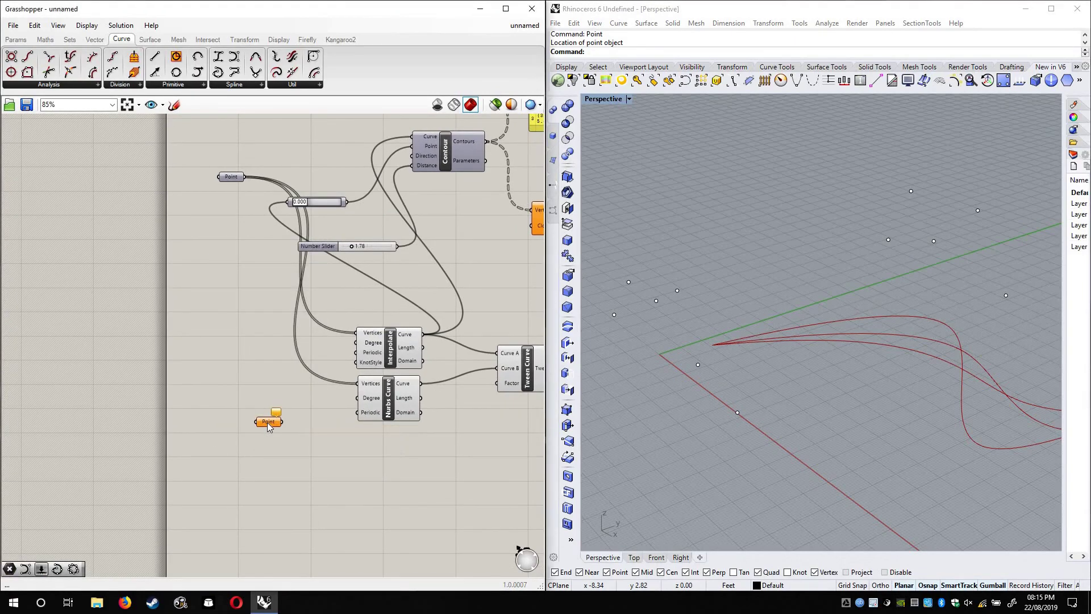
# Reference the six points of the front row, in order, as multiple points in the new Point parameter
pyautogui.rightClick(272, 426)
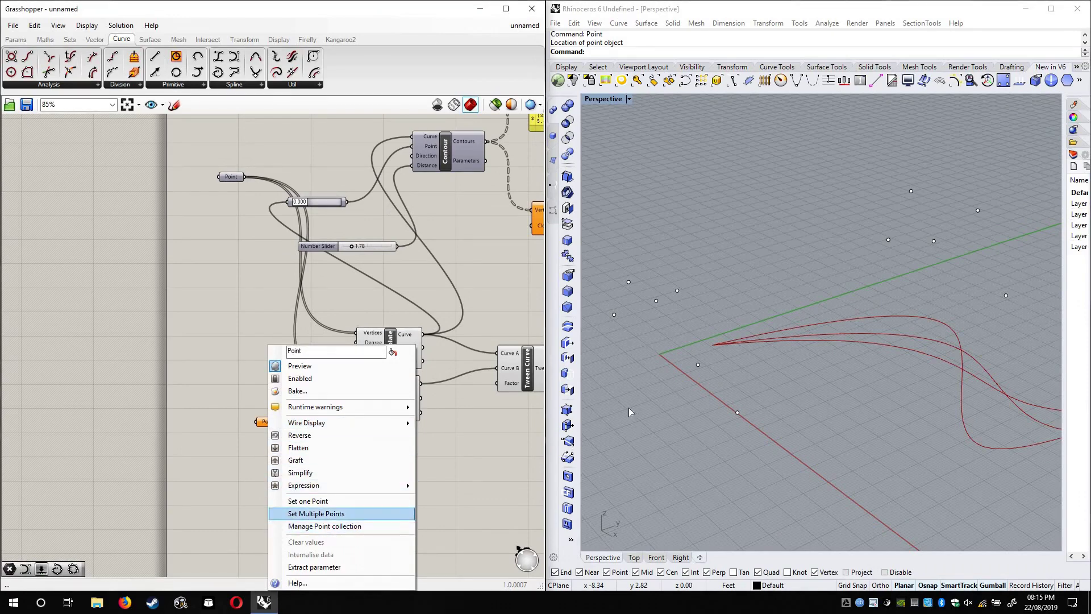
pyautogui.click(318, 511)
pyautogui.click(614, 314)
pyautogui.click(628, 283)
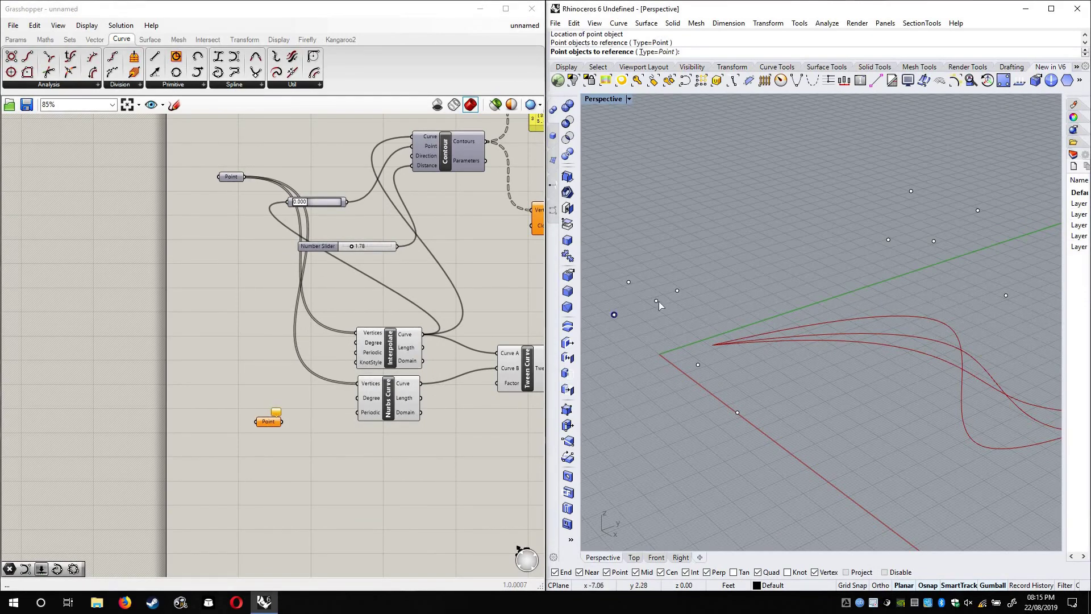
pyautogui.click(656, 300)
pyautogui.click(676, 290)
pyautogui.click(698, 364)
pyautogui.click(737, 413)
pyautogui.press('Return')
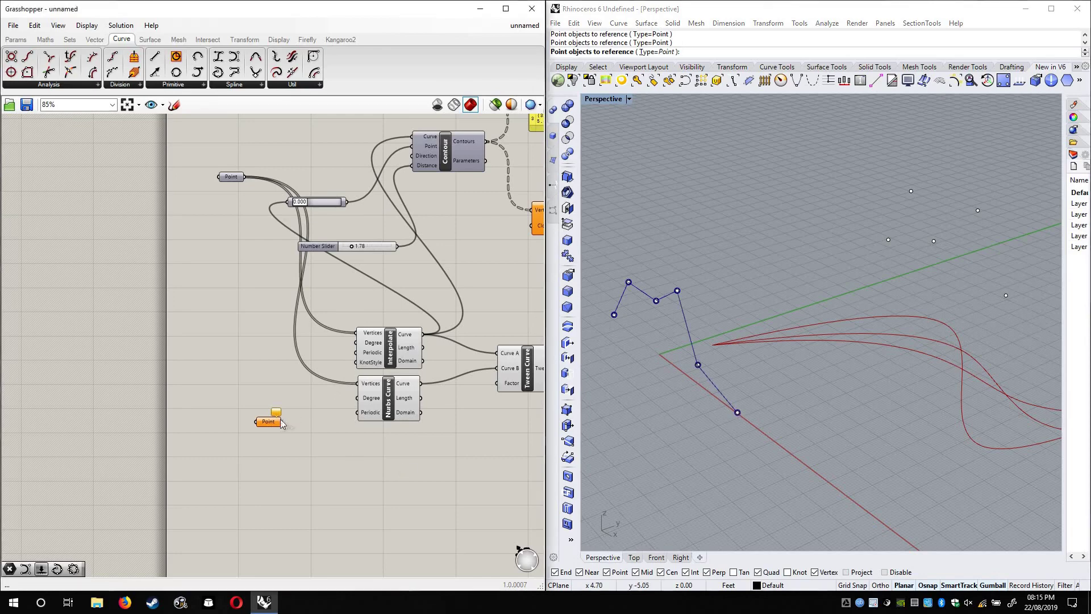
pyautogui.click(703, 425)
pyautogui.press('Return')
# Place the Point parameter beside Interpolate and connect it to the Vertices input, replacing the existing connection
pyautogui.moveTo(268, 421); pyautogui.dragTo(358, 333)
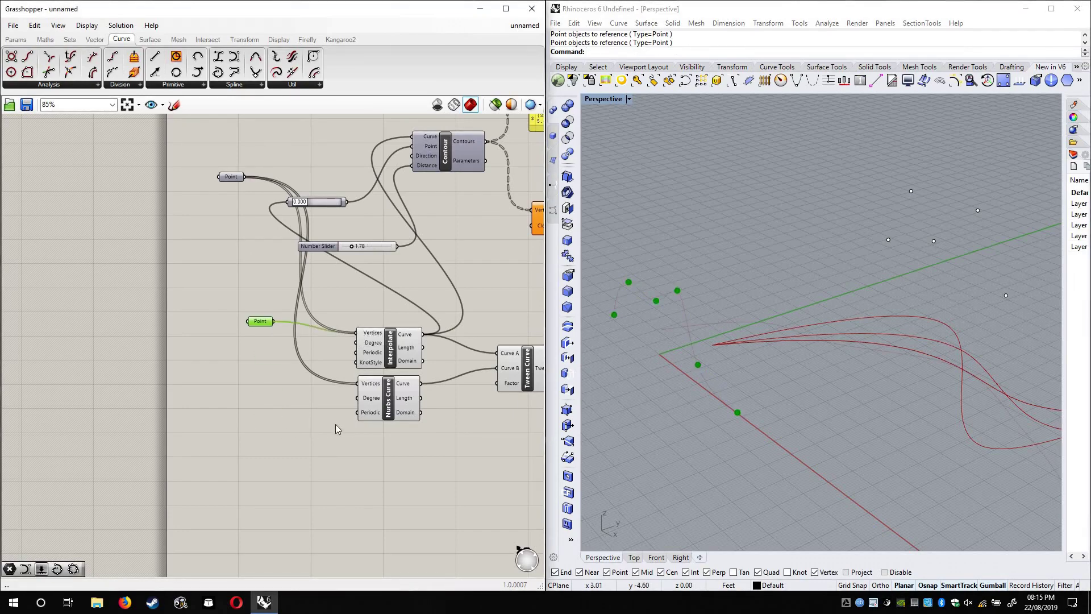
pyautogui.click(383, 459)
pyautogui.moveTo(735, 251); pyautogui.dragTo(801, 304, button='right')
# Add another Point parameter below the Nurbs Curve component for a second set of points
pyautogui.moveTo(302, 445); pyautogui.dragTo(275, 430, button='right')
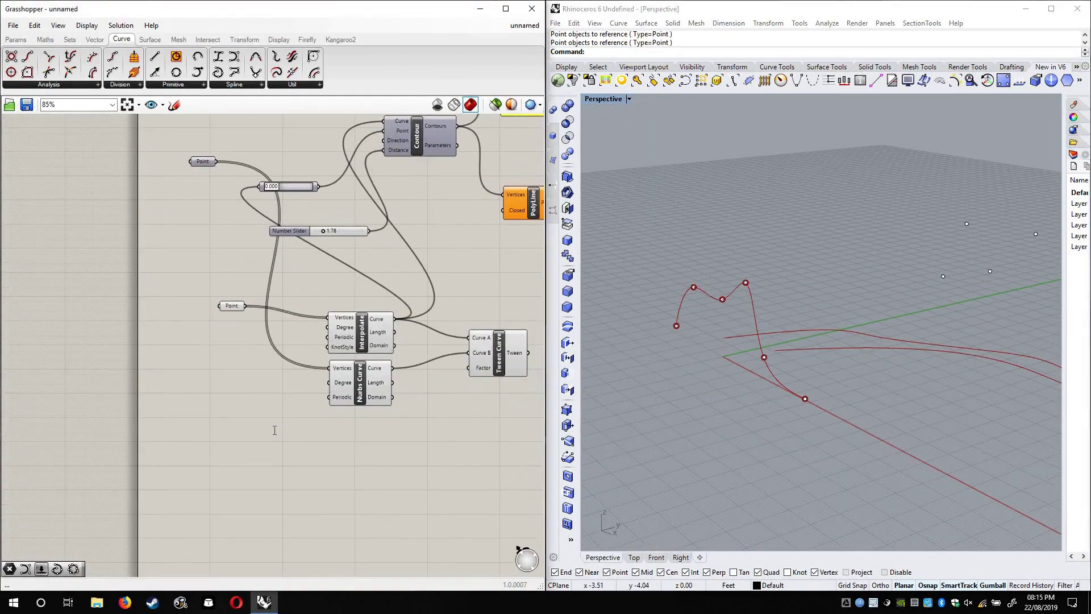
pyautogui.doubleClick(275, 430)
pyautogui.write('point')
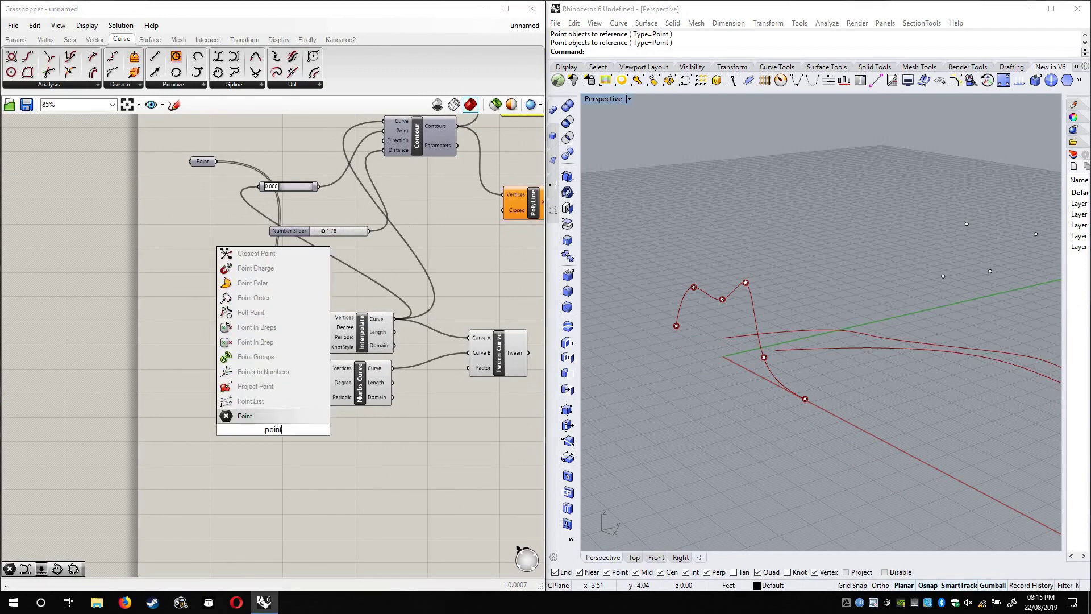
pyautogui.press('Return')
# Reference the back row of points, in order, as multiple points in the new Point parameter
pyautogui.rightClick(270, 430)
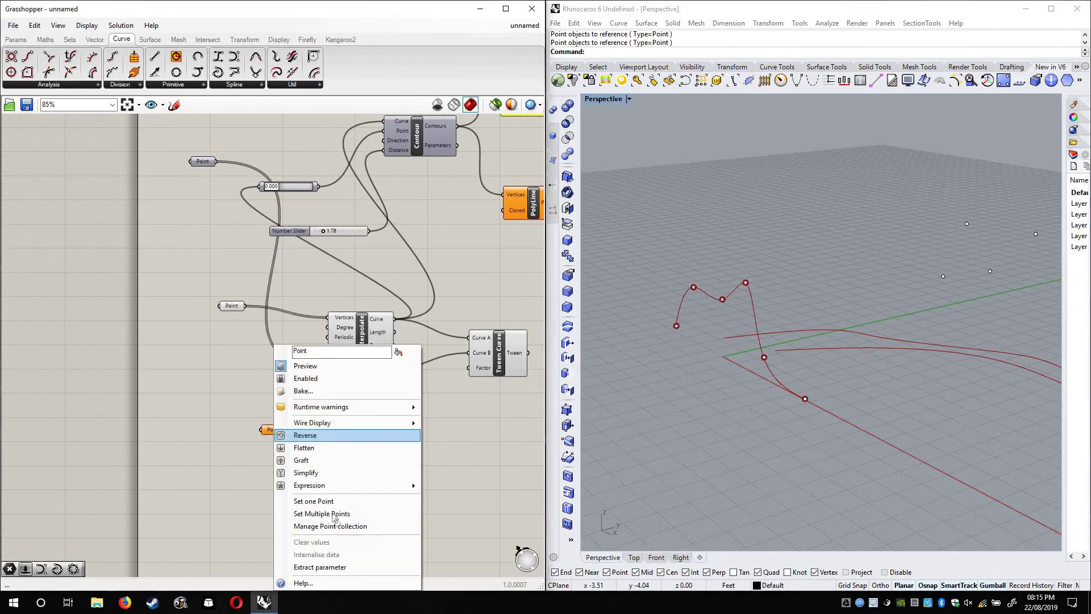
pyautogui.click(336, 518)
pyautogui.moveTo(860, 319); pyautogui.dragTo(878, 257, button='right')
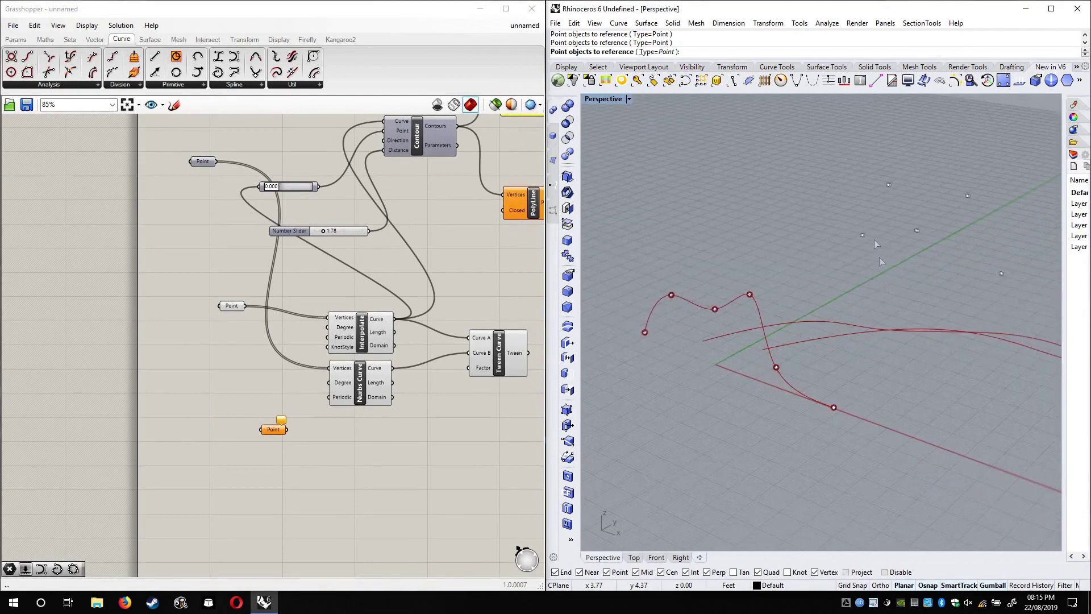
pyautogui.click(888, 185)
pyautogui.click(915, 230)
pyautogui.click(966, 196)
pyautogui.click(1000, 273)
pyautogui.press('Return')
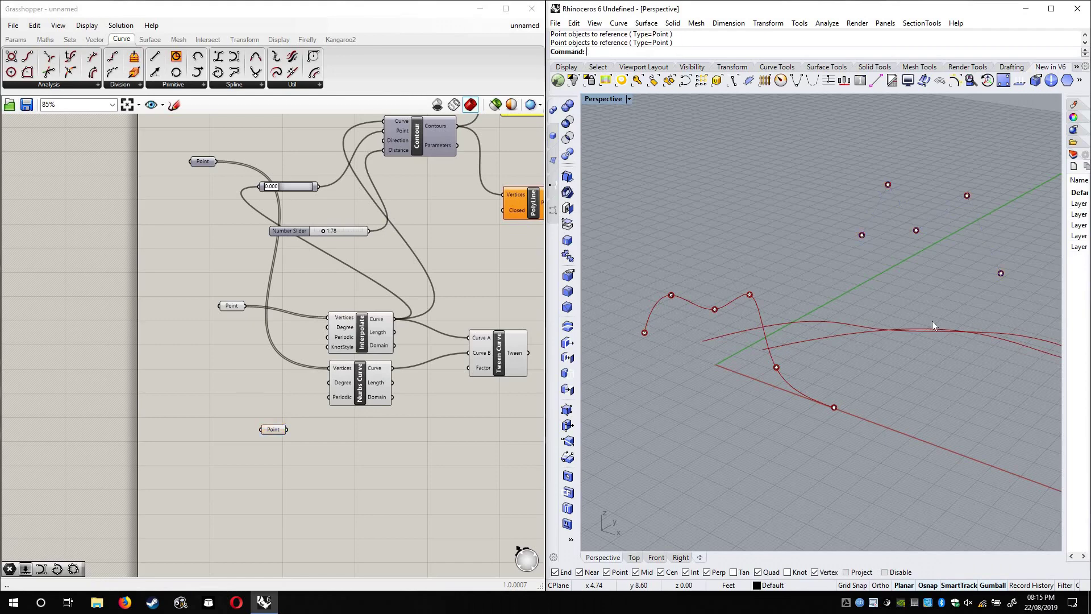
# Connect this Point parameter to the Nurbs Curve's Vertices, replacing the existing connection, and reposition the Point and Tween Curve components
pyautogui.moveTo(287, 430); pyautogui.dragTo(321, 367)
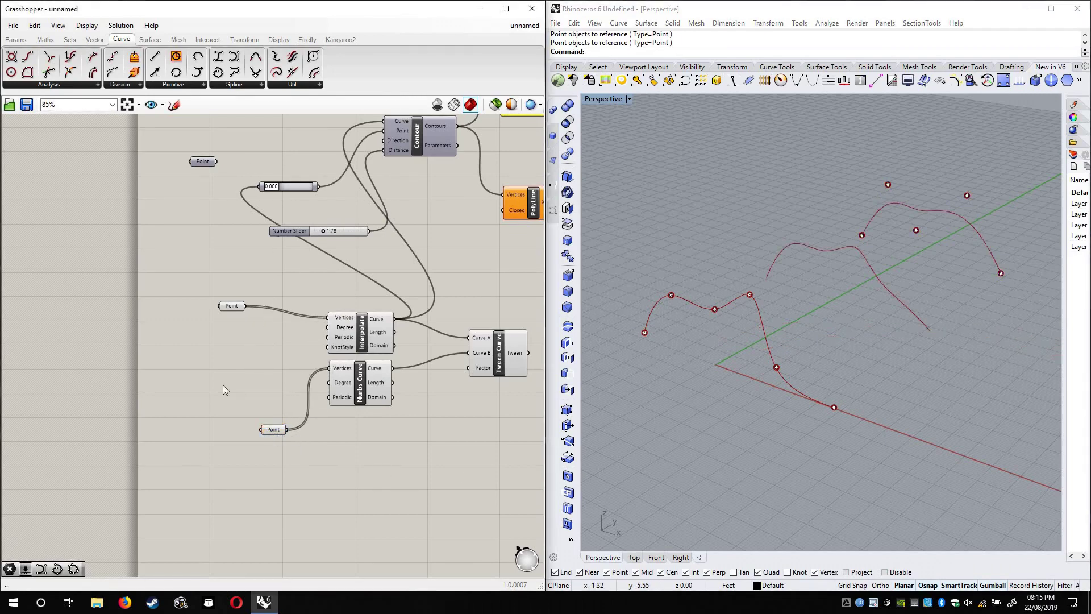
pyautogui.moveTo(271, 427); pyautogui.dragTo(221, 380)
pyautogui.click(411, 365)
pyautogui.moveTo(411, 364); pyautogui.dragTo(349, 376, button='right')
pyautogui.moveTo(436, 364); pyautogui.dragTo(418, 355)
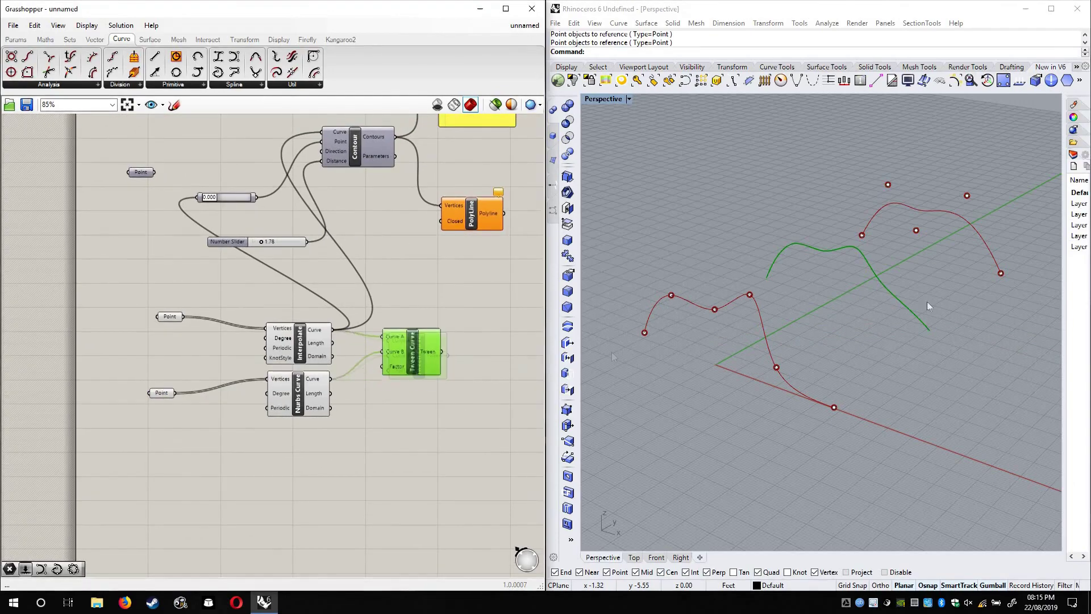
pyautogui.moveTo(611, 352); pyautogui.dragTo(904, 287, button='right')
pyautogui.moveTo(408, 382); pyautogui.dragTo(443, 378)
pyautogui.click(414, 444)
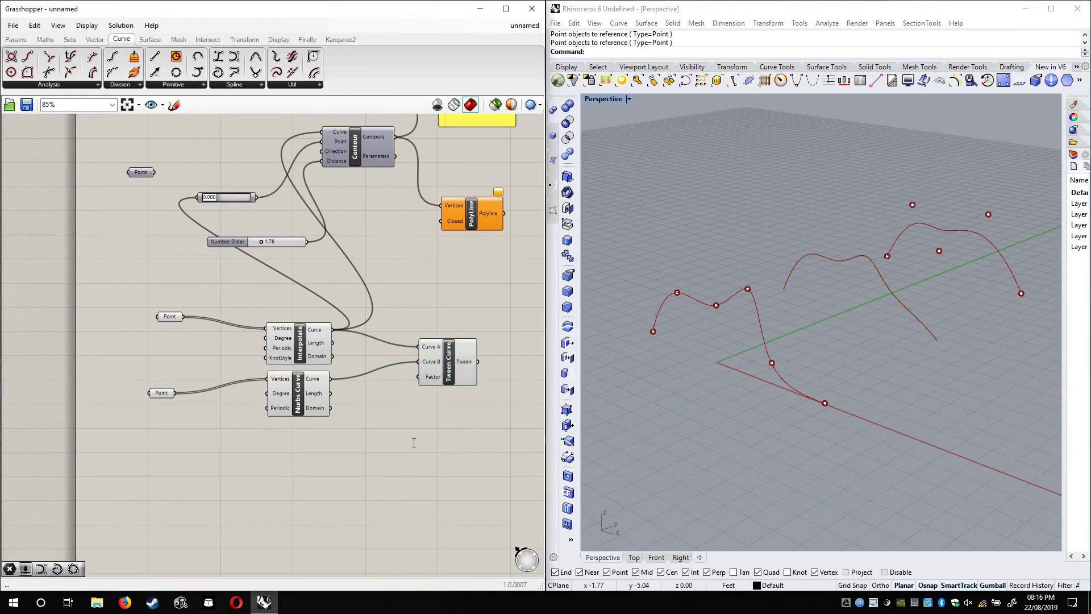
# Try a number slider from 0.00 to 1 as the Tween Curve's Factor, move it up to 0.98, and delete the slider
pyautogui.doubleClick(413, 443)
pyautogui.write('0.00')
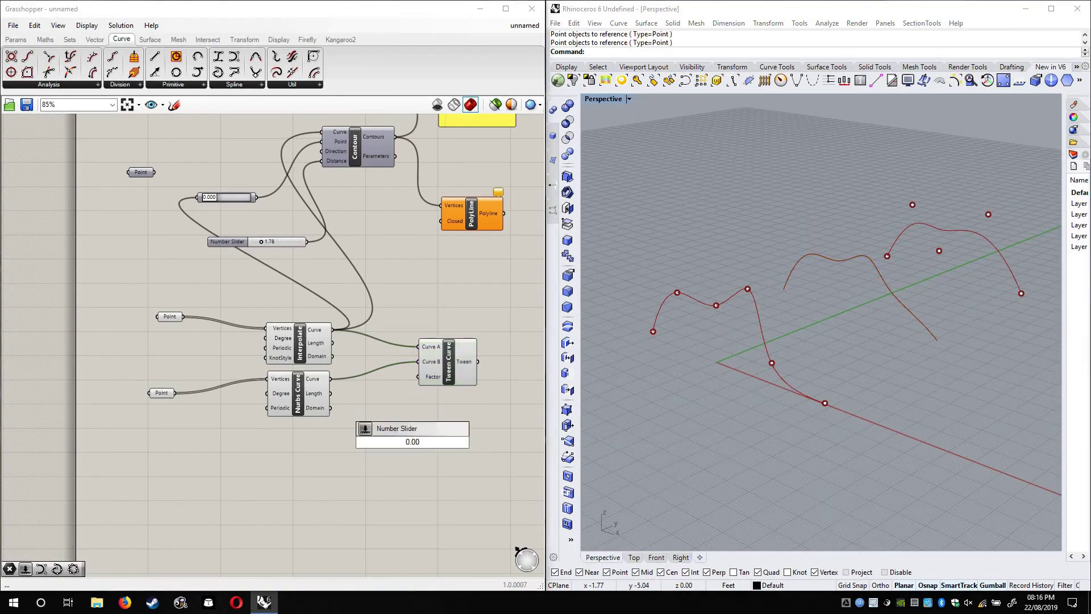
pyautogui.write('<1')
pyautogui.press('Return')
pyautogui.scroll(3, 461, 444)
pyautogui.moveTo(370, 327); pyautogui.dragTo(434, 439)
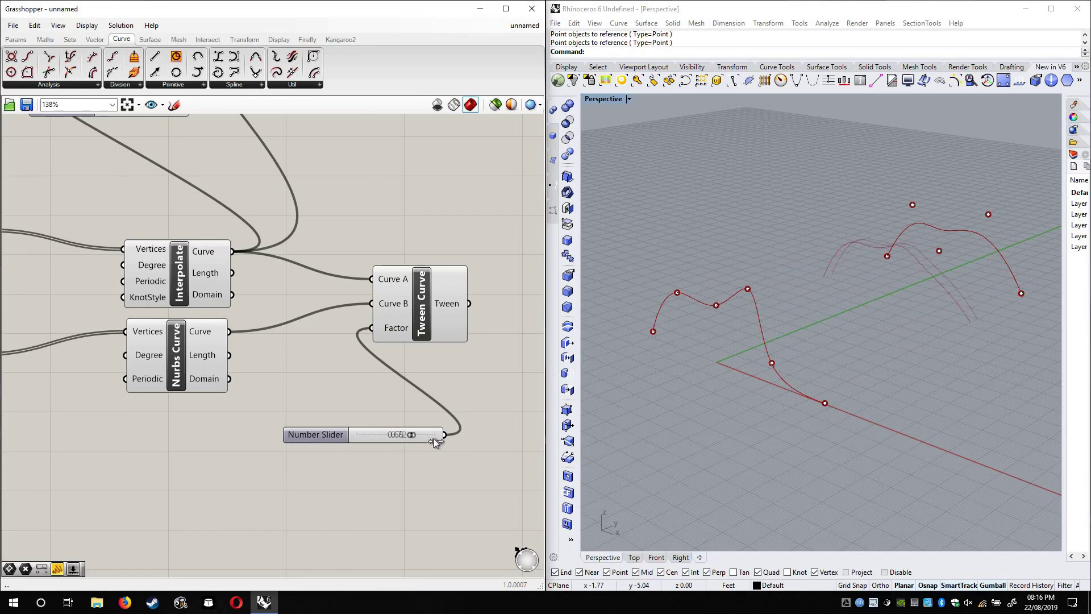
pyautogui.moveTo(327, 434); pyautogui.dragTo(268, 458)
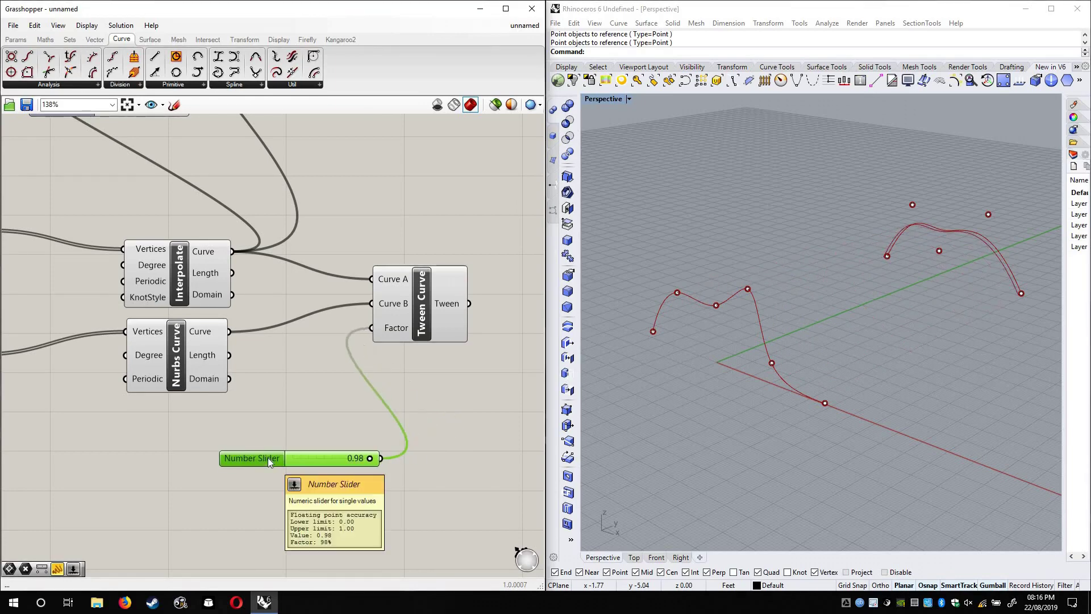
pyautogui.press('Delete')
# Add a Series component, set its Step to 0.1, and connect it to the Tween Curve's Factor input
pyautogui.doubleClick(267, 458)
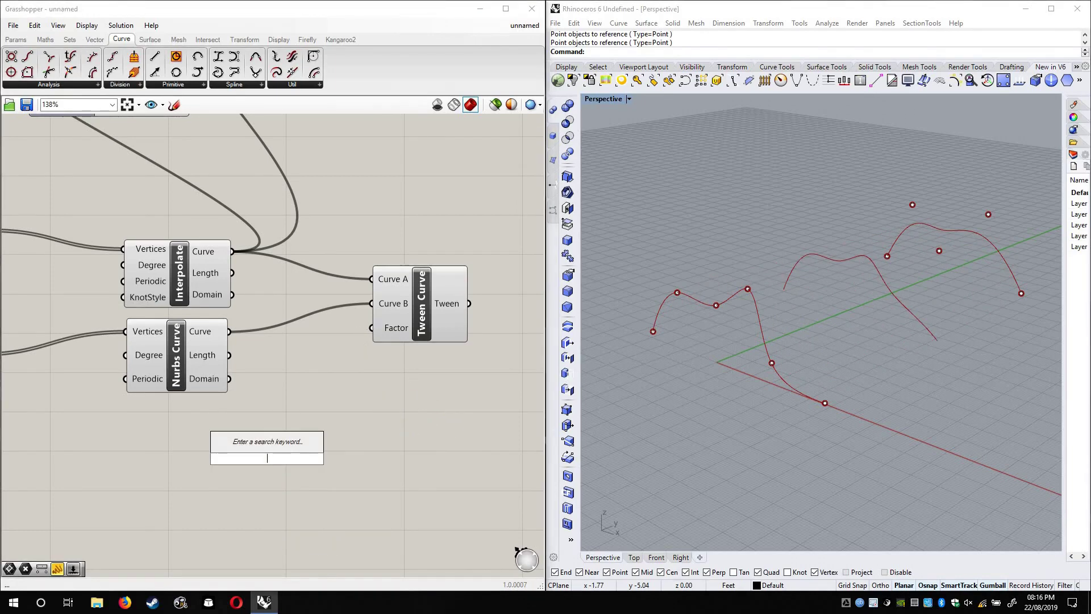
pyautogui.write('seri')
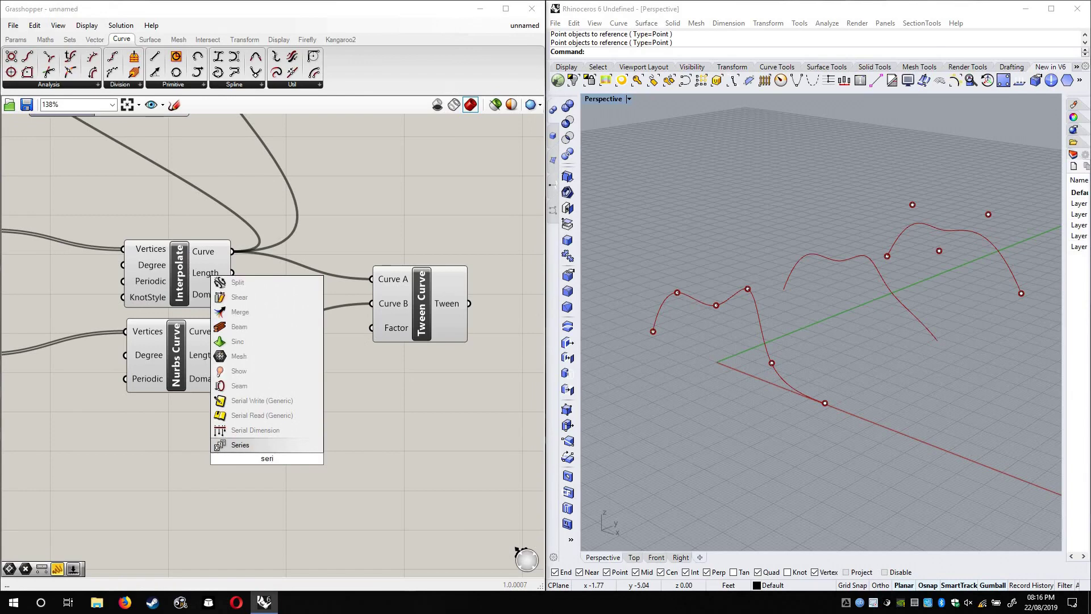
pyautogui.click(264, 447)
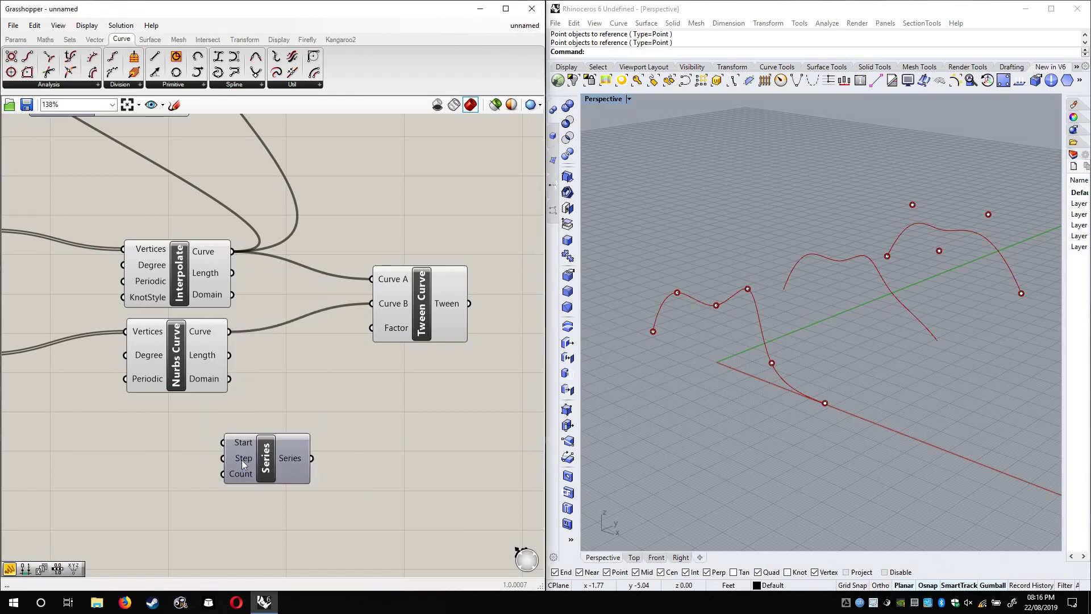
pyautogui.rightClick(243, 464)
pyautogui.moveTo(306, 501)
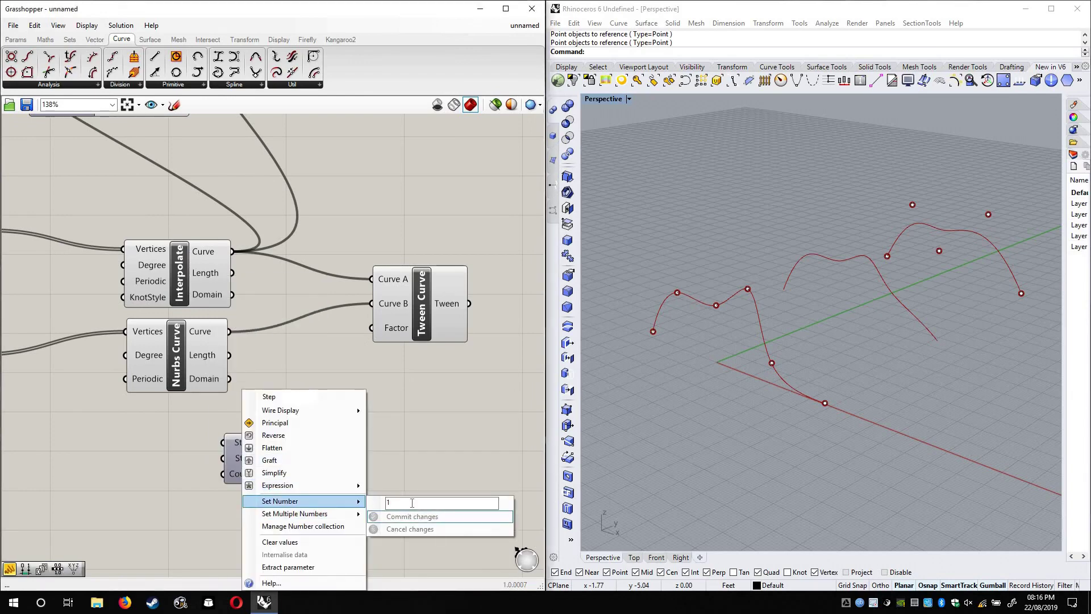
pyautogui.click(412, 503)
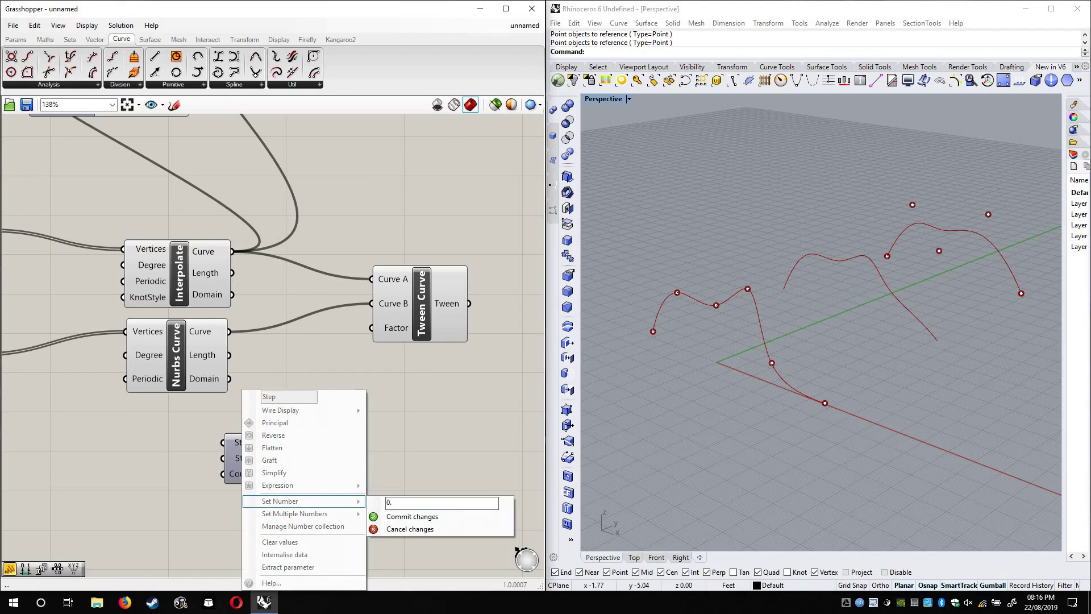
pyautogui.click(413, 517)
pyautogui.moveTo(311, 458); pyautogui.dragTo(371, 328)
pyautogui.moveTo(798, 325); pyautogui.dragTo(654, 267, button='right')
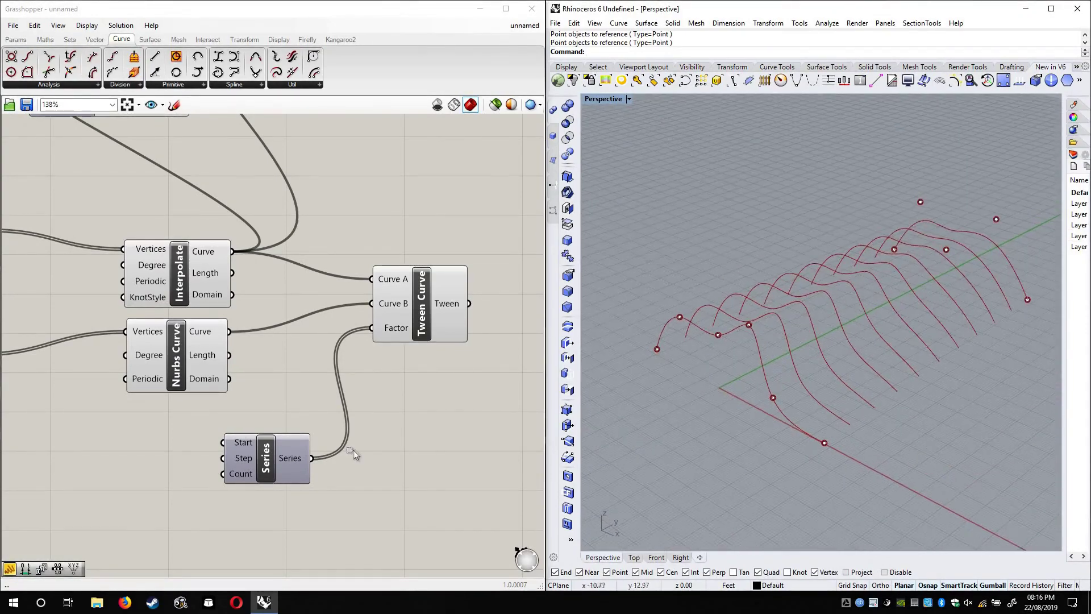
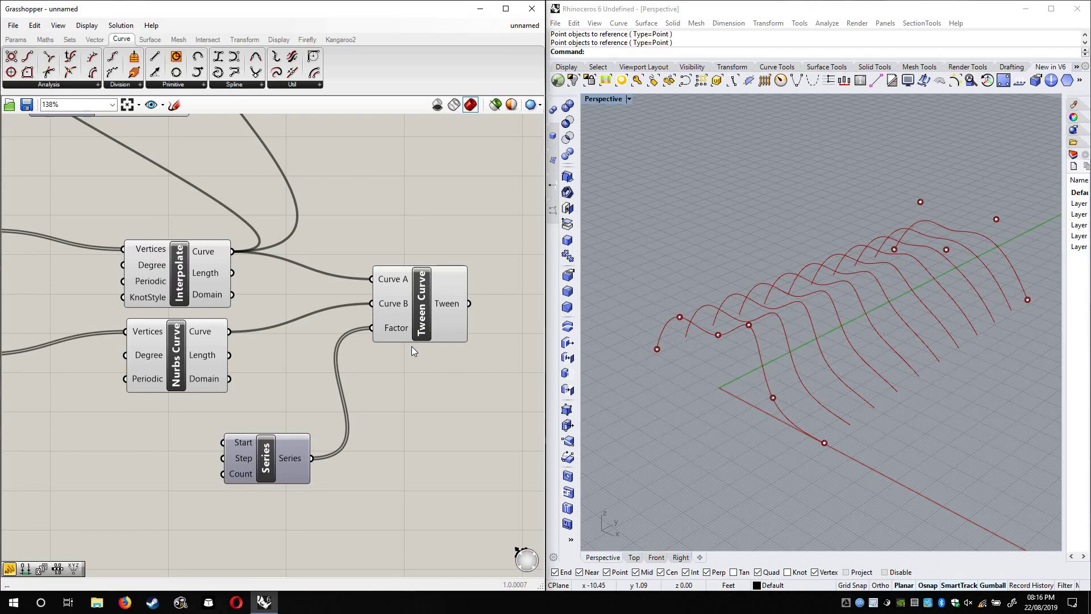
# Delete two of the middle points from the back row of Rhino points
pyautogui.moveTo(141, 287); pyautogui.dragTo(303, 292, button='right')
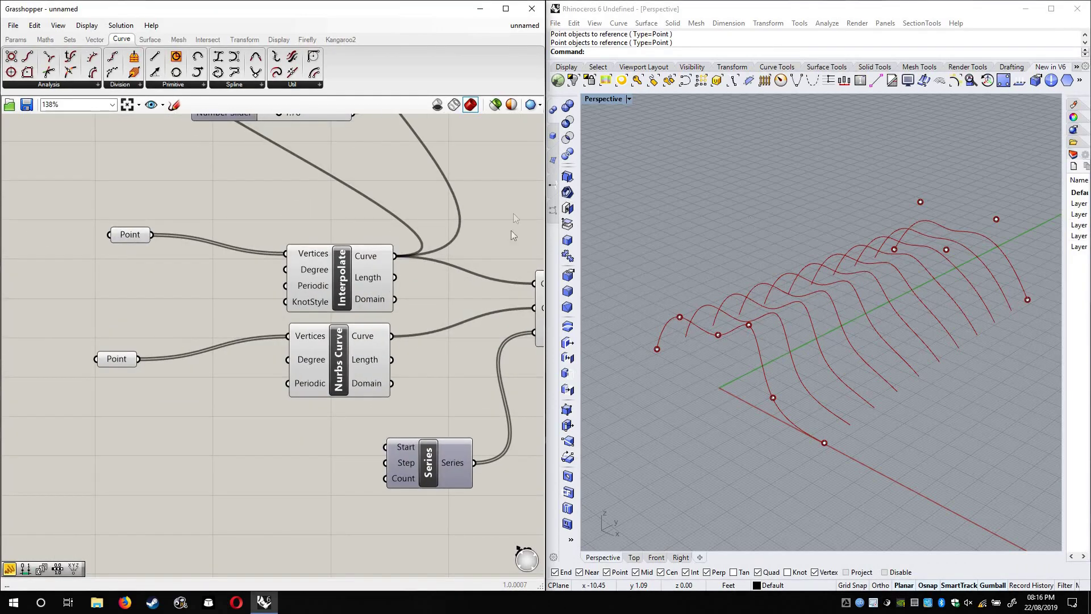
pyautogui.click(945, 249)
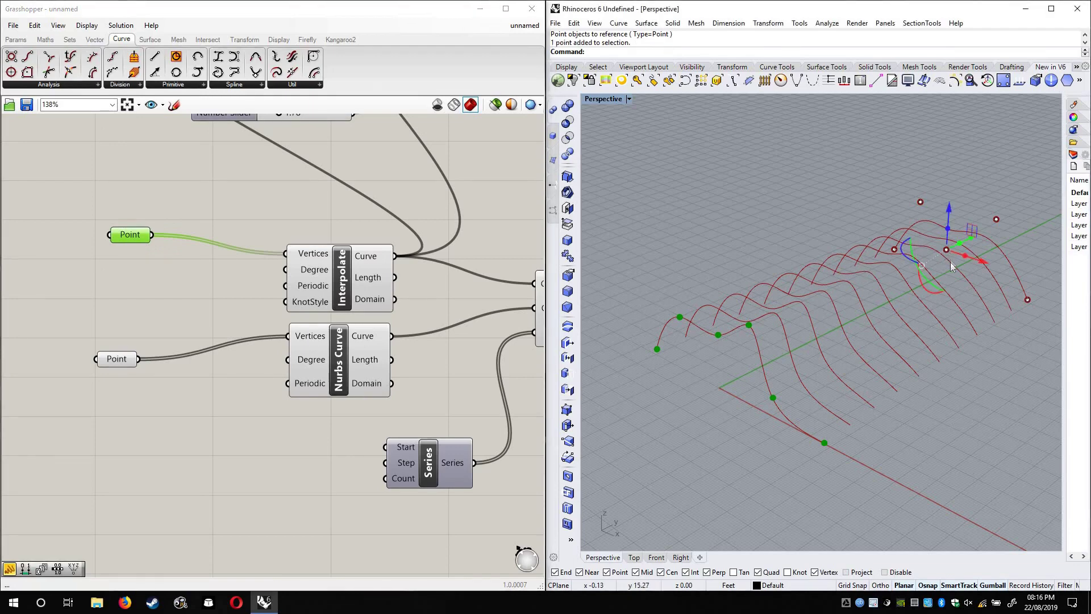
pyautogui.press('Delete')
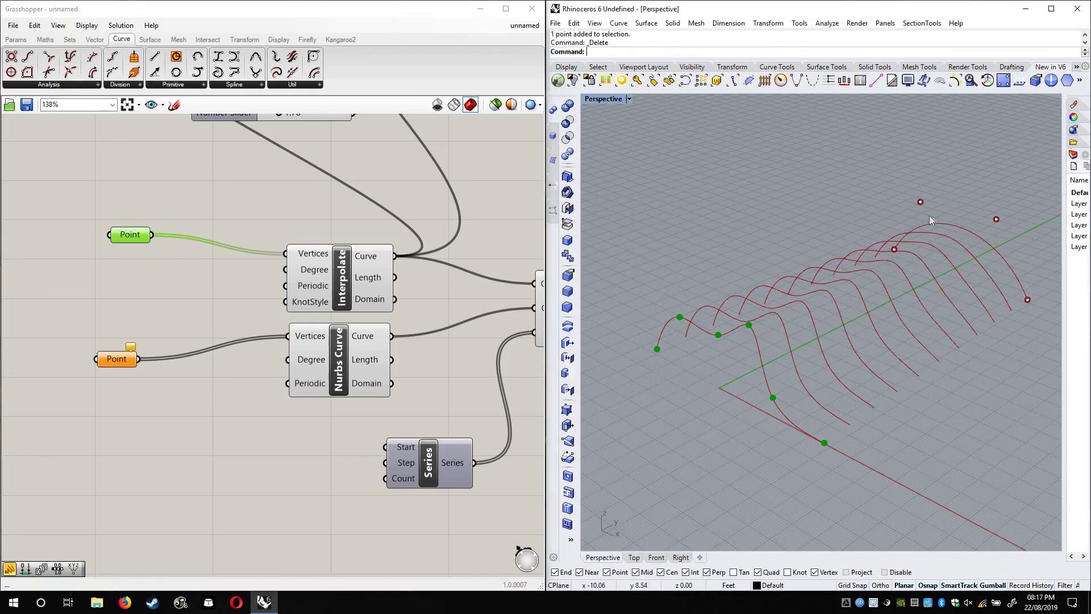
pyautogui.click(920, 202)
pyautogui.press('Delete')
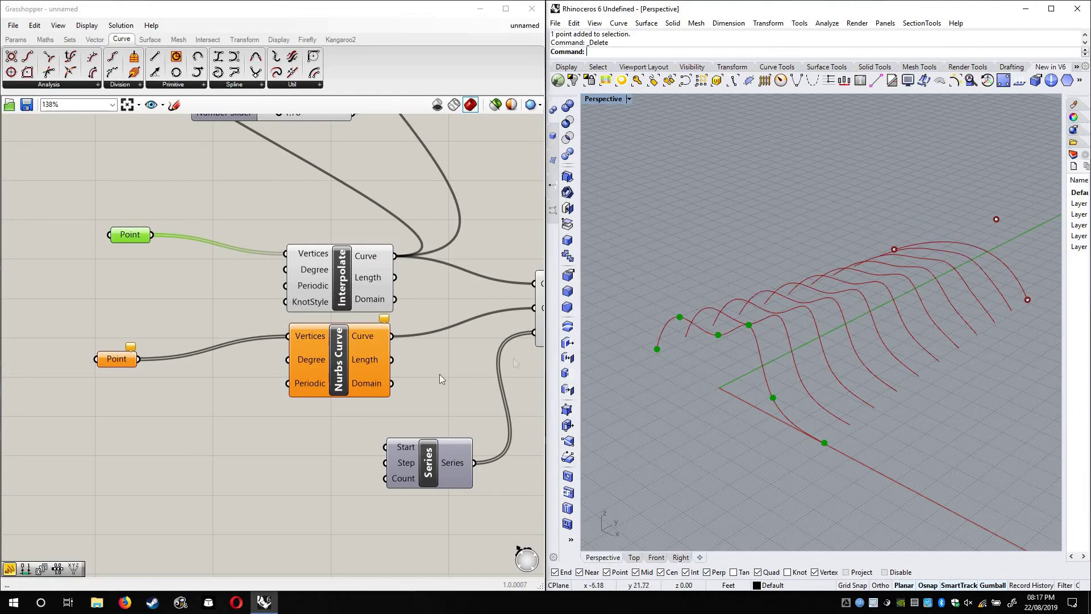
# Set the Nurbs Curve's Degree to 2
pyautogui.click(418, 389)
pyautogui.moveTo(353, 335); pyautogui.dragTo(323, 296, button='right')
pyautogui.moveTo(283, 323); pyautogui.dragTo(291, 328)
pyautogui.rightClick(291, 325)
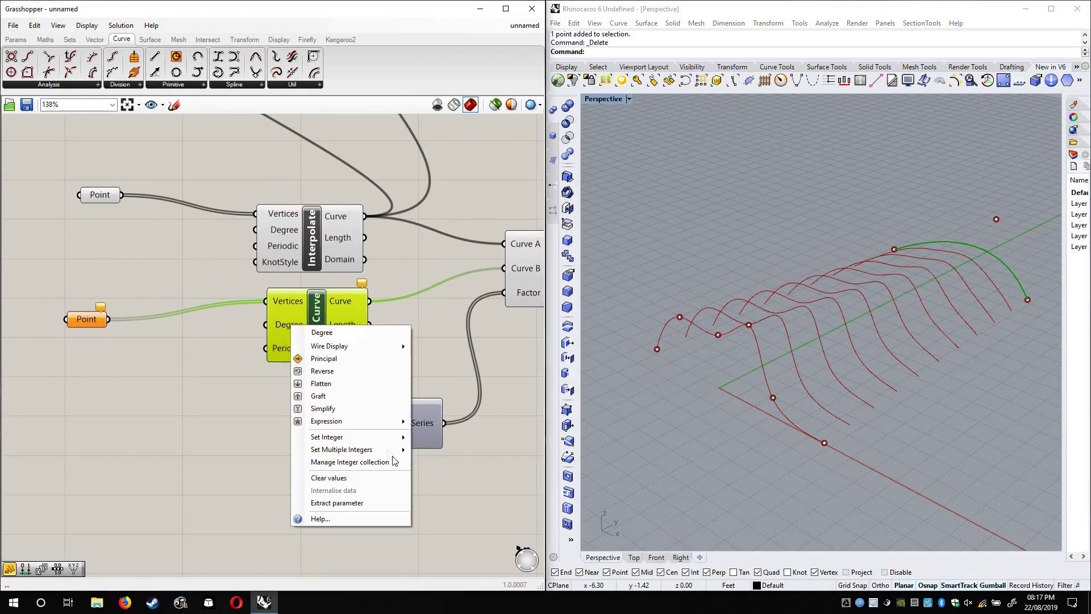
pyautogui.moveTo(364, 436)
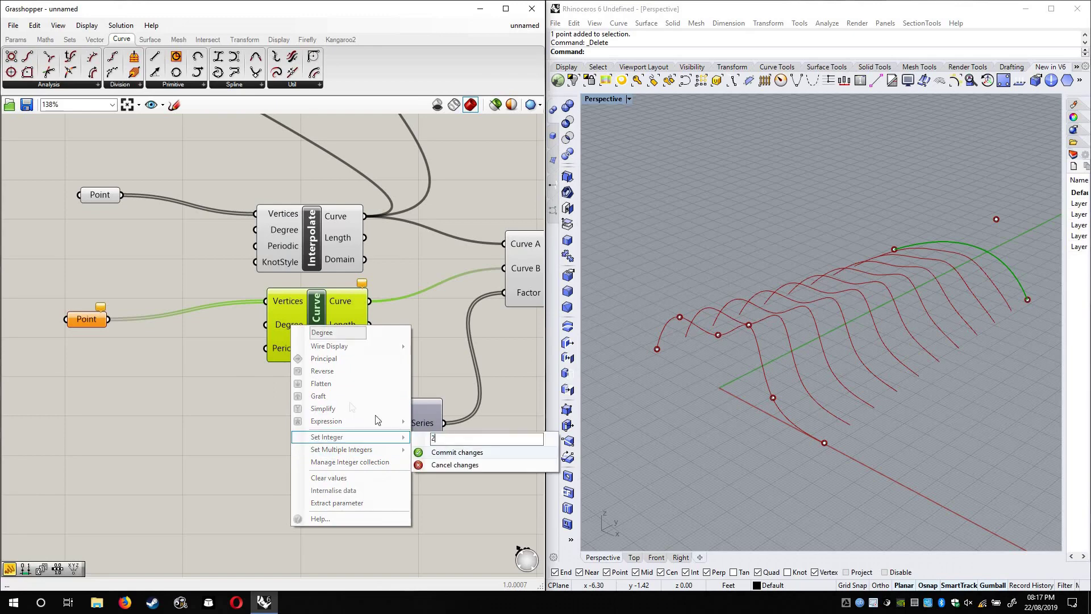
pyautogui.click(447, 452)
# Examine the tween curves from several angles, along with the Series inputs that drive them
pyautogui.click(310, 386)
pyautogui.click(88, 322)
pyautogui.click(402, 279)
pyautogui.moveTo(965, 329); pyautogui.dragTo(699, 324, button='right')
pyautogui.scroll(4, 380, 360)
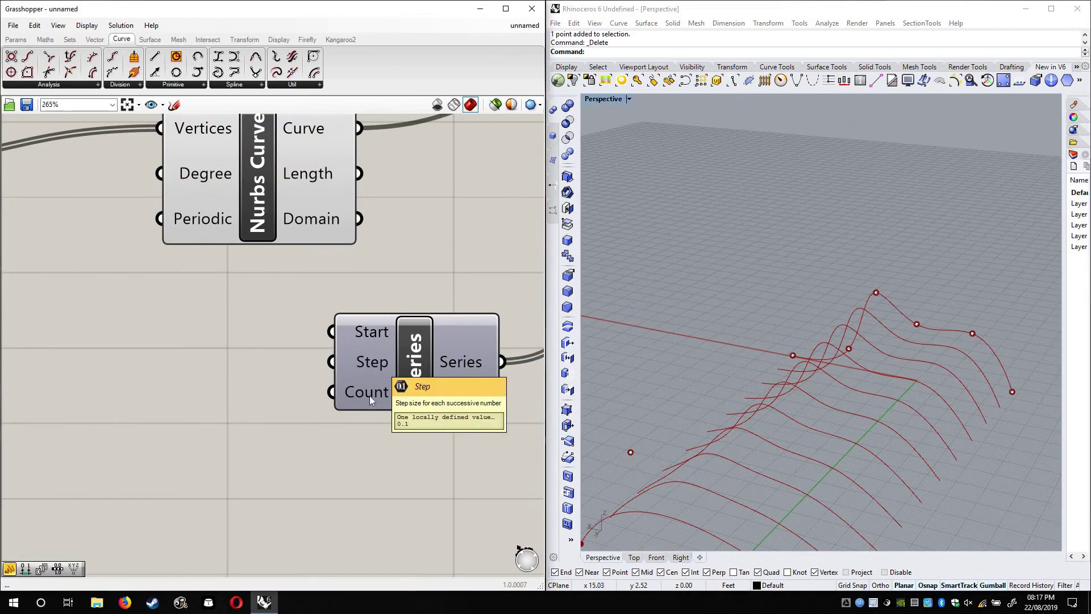
pyautogui.moveTo(909, 436); pyautogui.dragTo(703, 428, button='right')
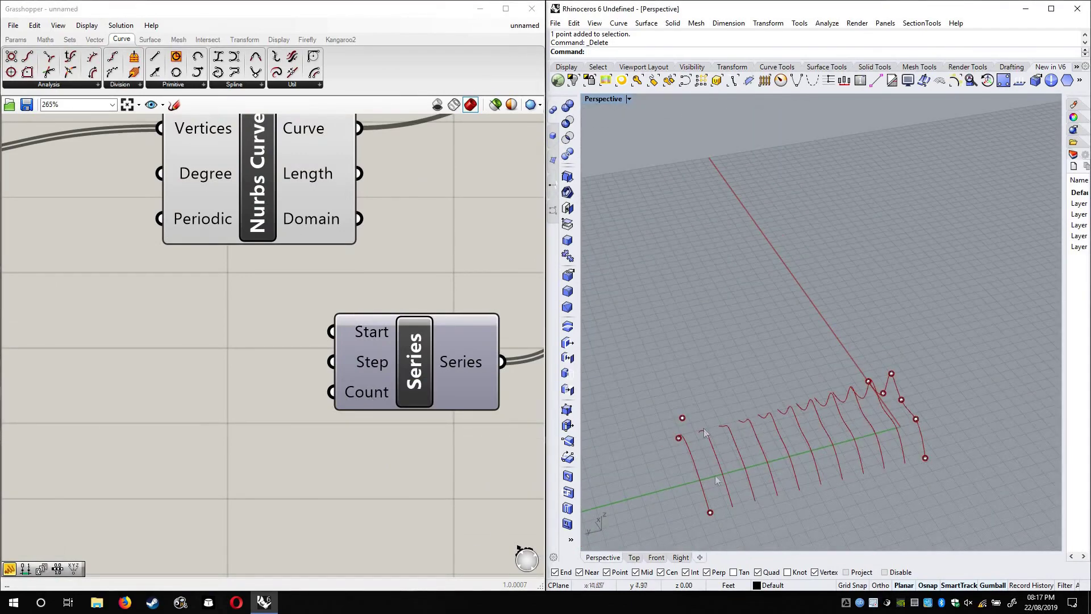
pyautogui.moveTo(896, 431); pyautogui.dragTo(685, 404, button='right')
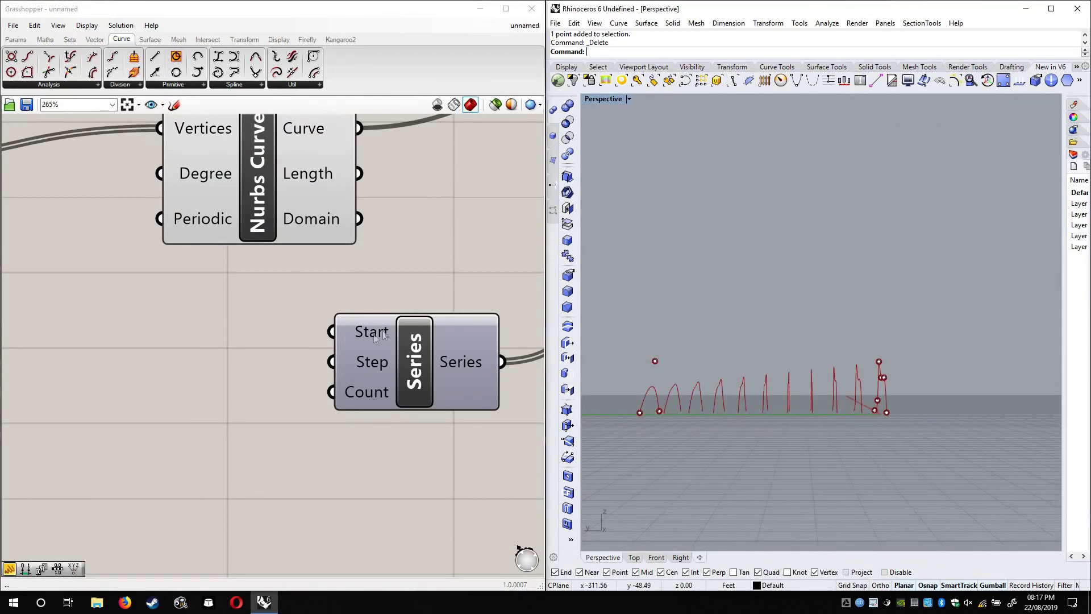
pyautogui.scroll(-5, 374, 333)
pyautogui.click(431, 296)
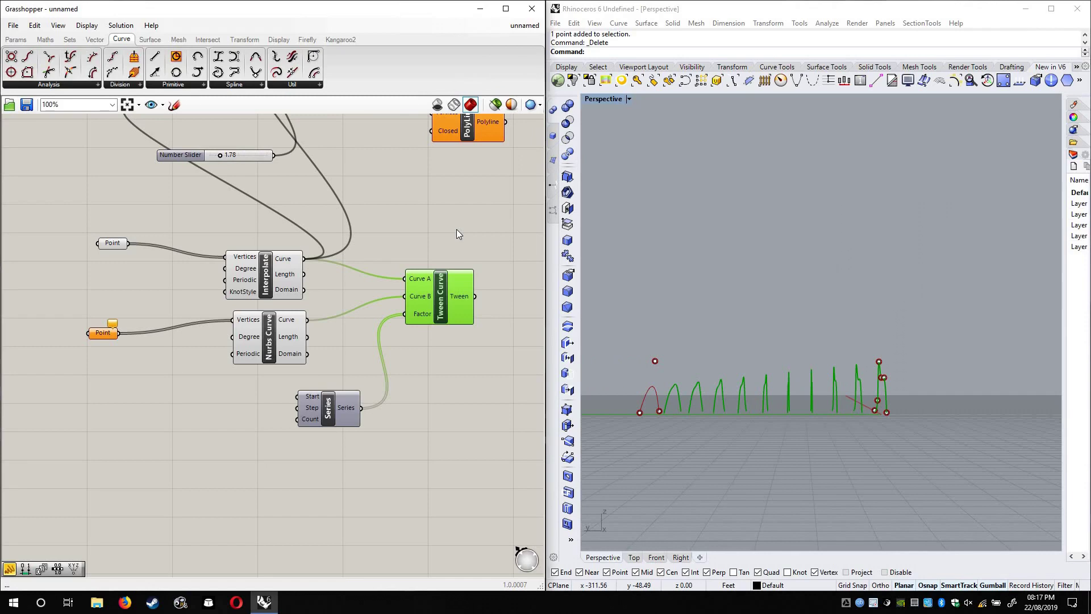
pyautogui.click(236, 309)
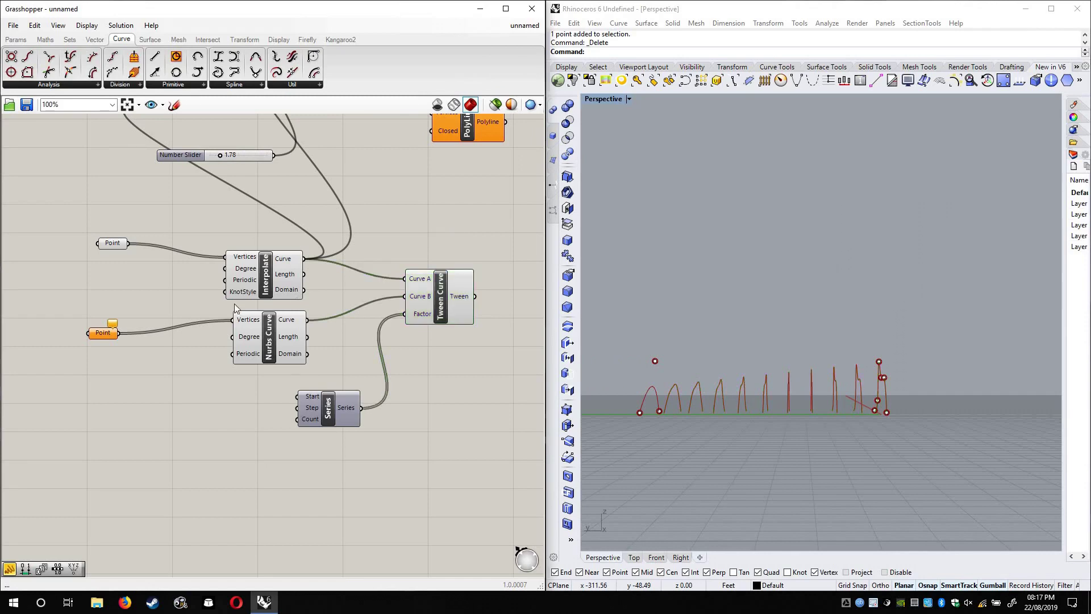
# Turn off the preview of both Point parameters, the Tween Curve and the Nurbs Curve
pyautogui.rightClick(109, 334)
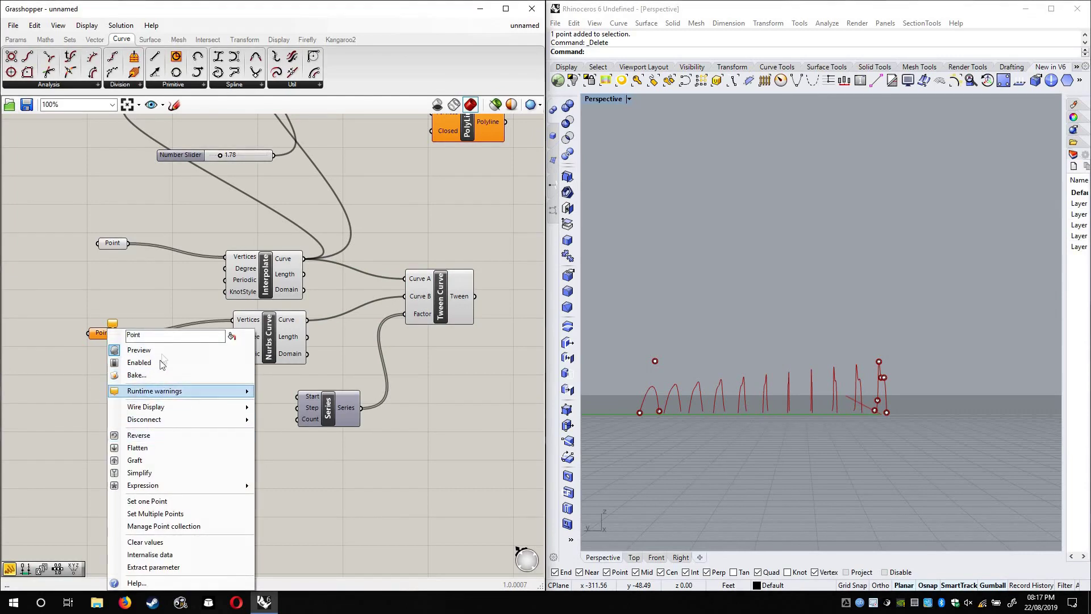
pyautogui.rightClick(442, 296)
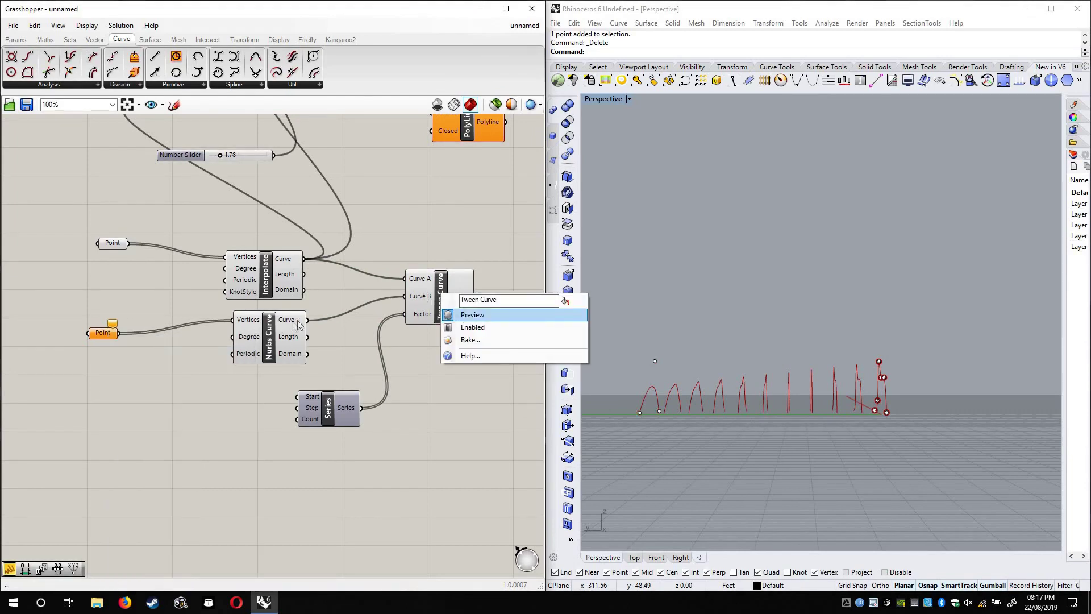
pyautogui.click(454, 314)
pyautogui.click(296, 352)
pyautogui.moveTo(725, 348); pyautogui.dragTo(731, 377, button='right')
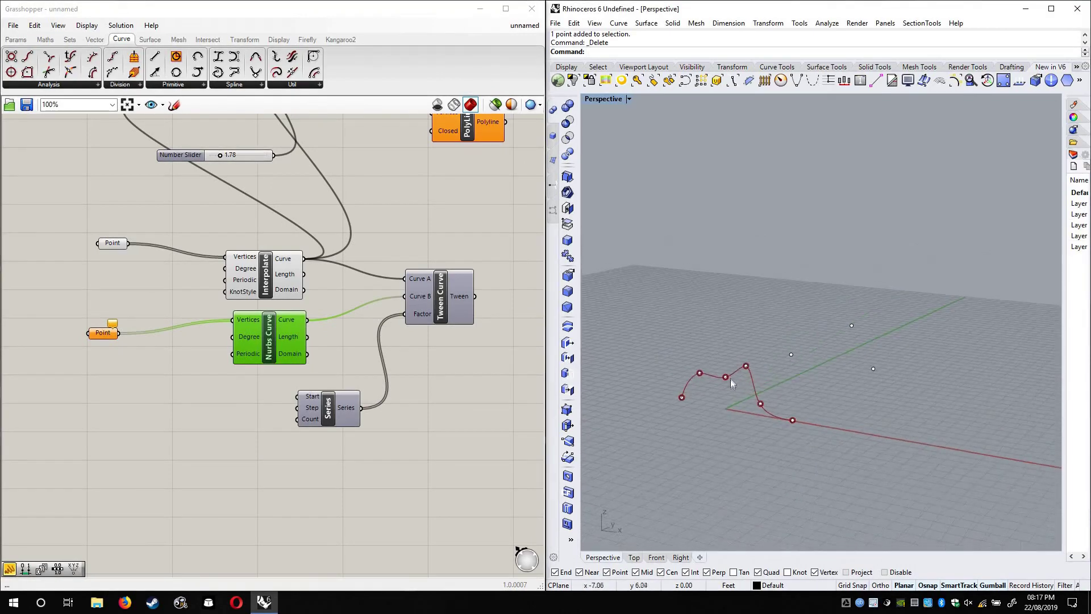
pyautogui.rightClick(113, 243)
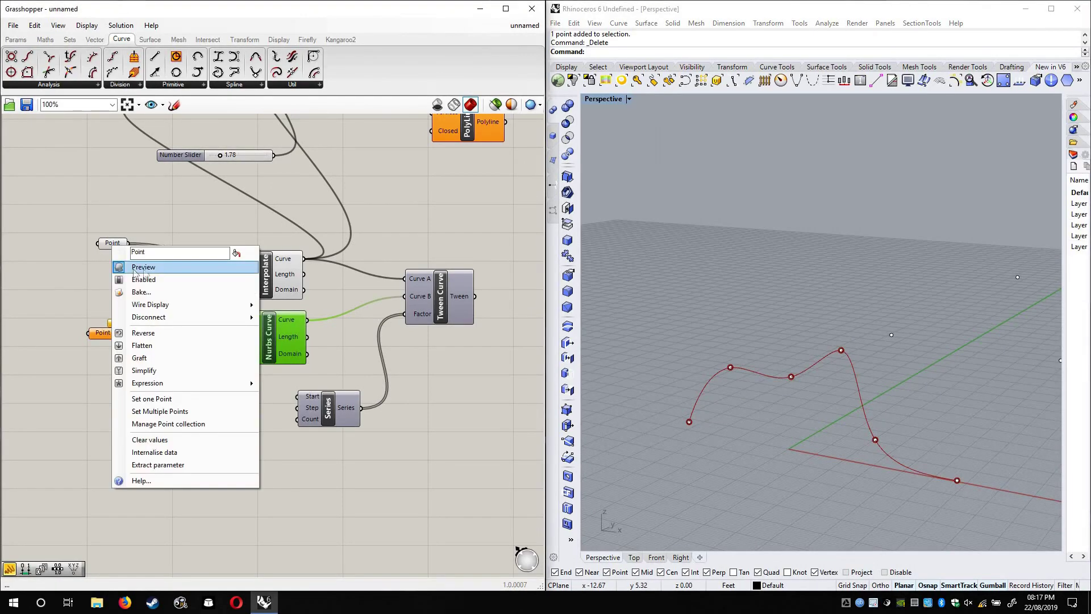
pyautogui.click(136, 265)
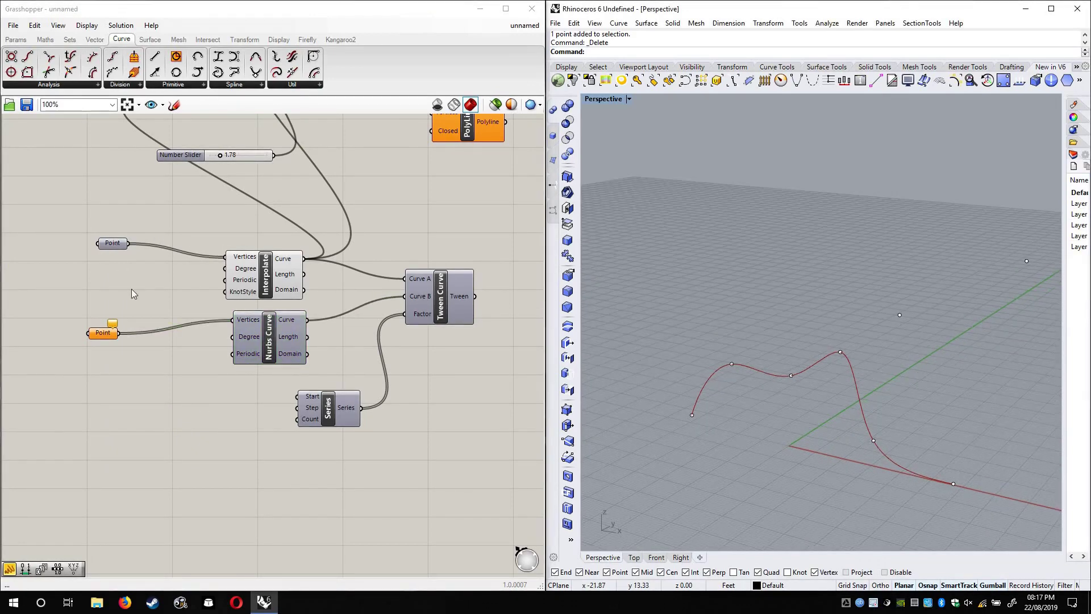
# Internalise the data of the two Point parameters feeding the Interpolate and Nurbs Curve components
pyautogui.rightClick(112, 242)
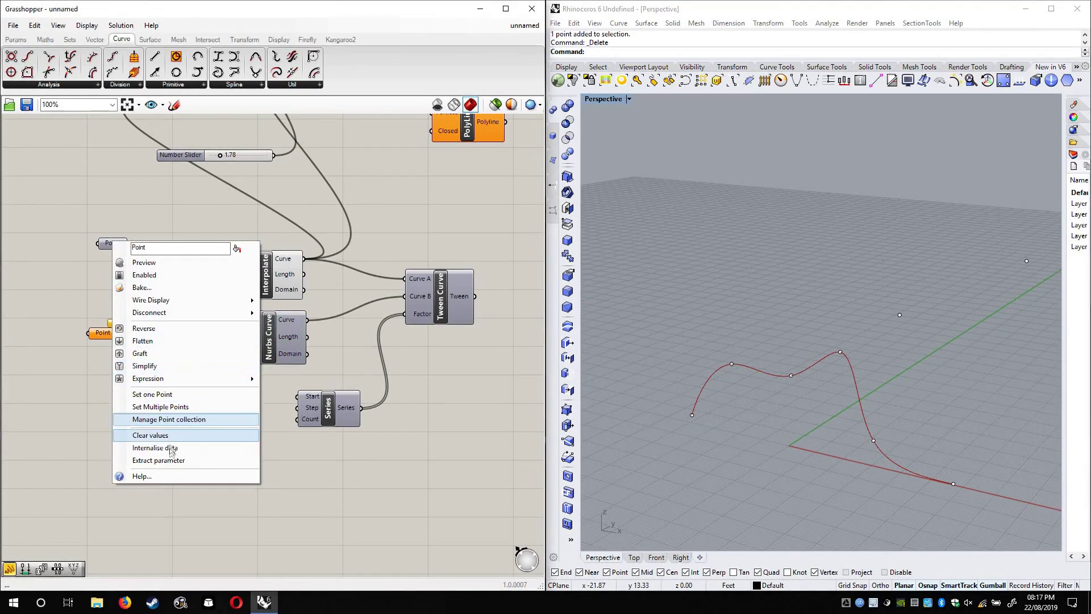
pyautogui.click(169, 448)
pyautogui.rightClick(100, 326)
pyautogui.rightClick(96, 328)
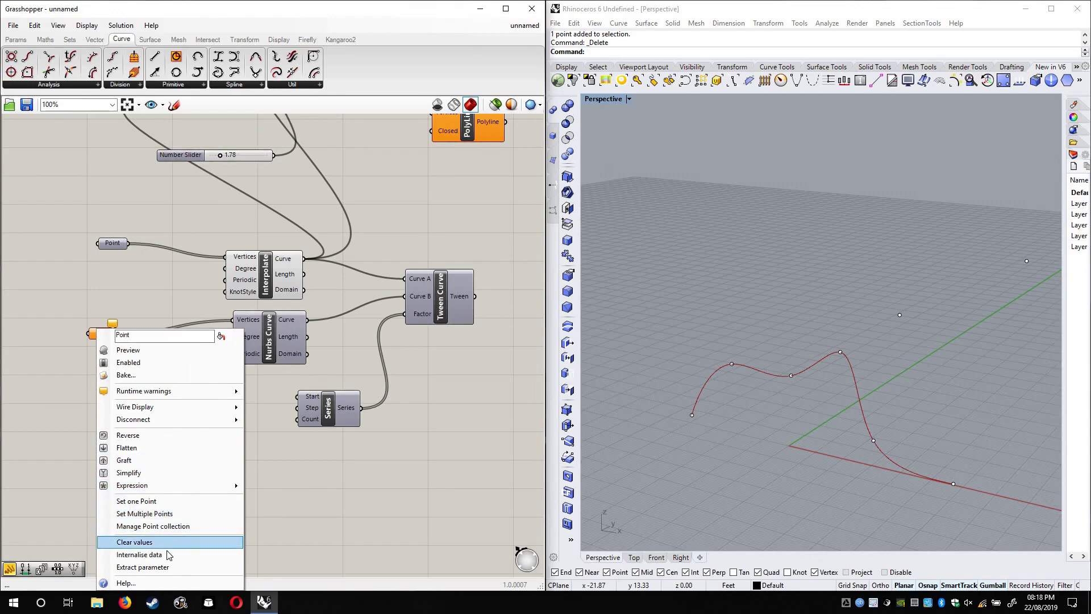
pyautogui.scroll(-3, 819, 294)
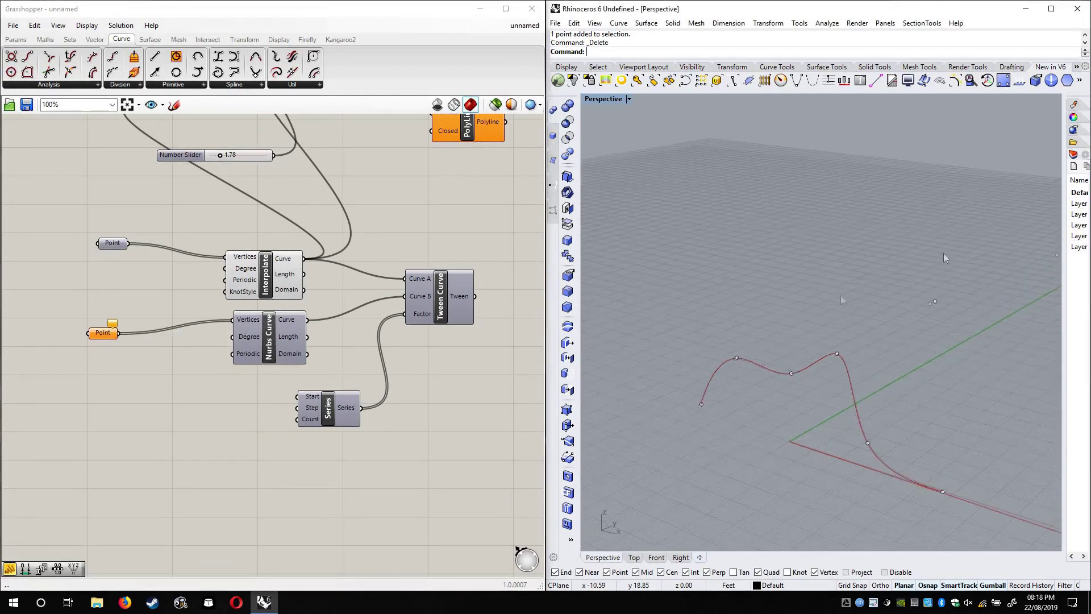
# Delete all the points from the Rhino model and check the values stored in the Nurbs Curve's Point parameter
pyautogui.hotkey('ctrl', 'a')
pyautogui.press('Delete')
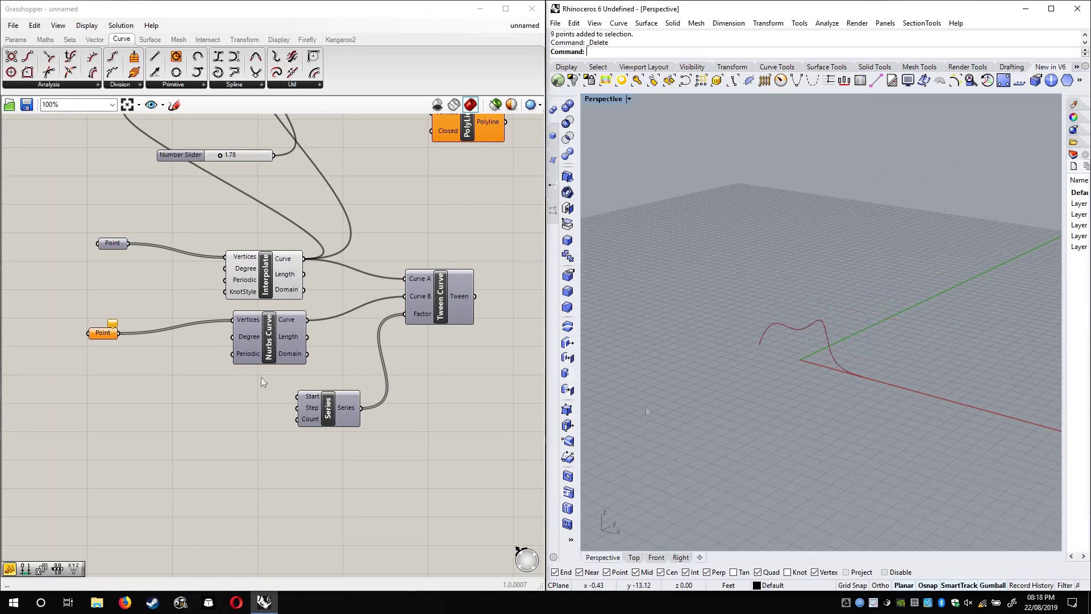
pyautogui.scroll(4, 108, 336)
pyautogui.moveTo(115, 339)
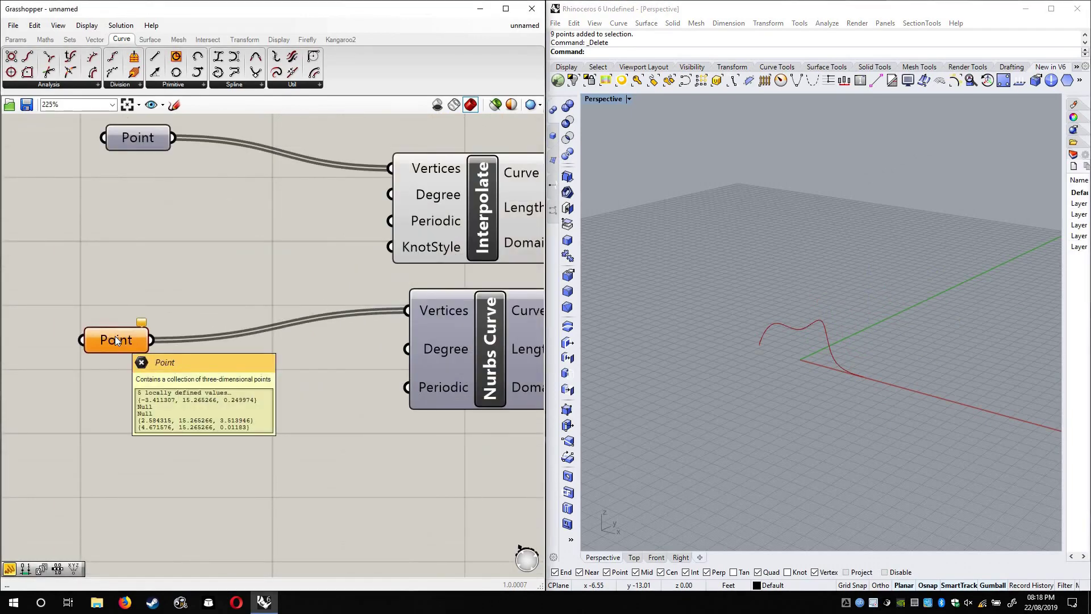
pyautogui.moveTo(133, 341); pyautogui.dragTo(154, 404)
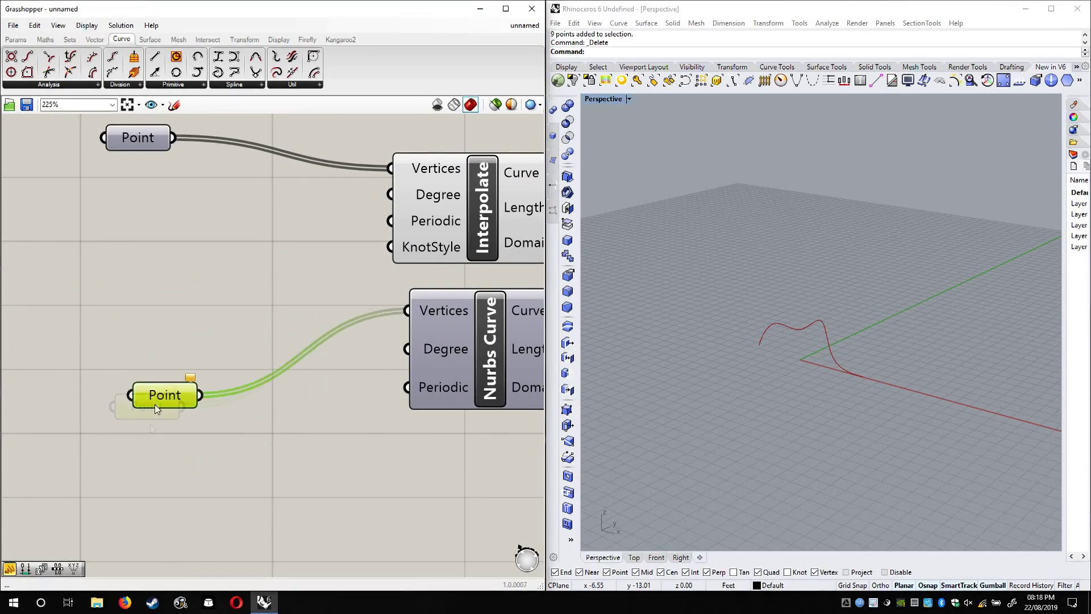
pyautogui.scroll(4, 151, 424)
pyautogui.scroll(-7, 352, 309)
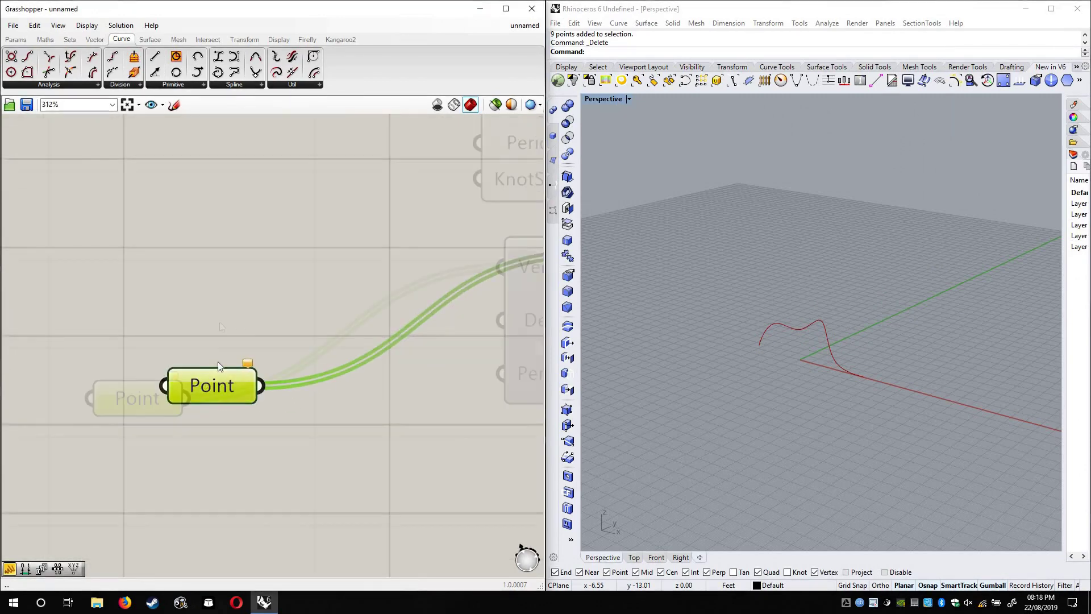
# Move the Interpolate component away from the Nurbs Curve component, leaving free canvas space beside it
pyautogui.moveTo(318, 290); pyautogui.dragTo(398, 230)
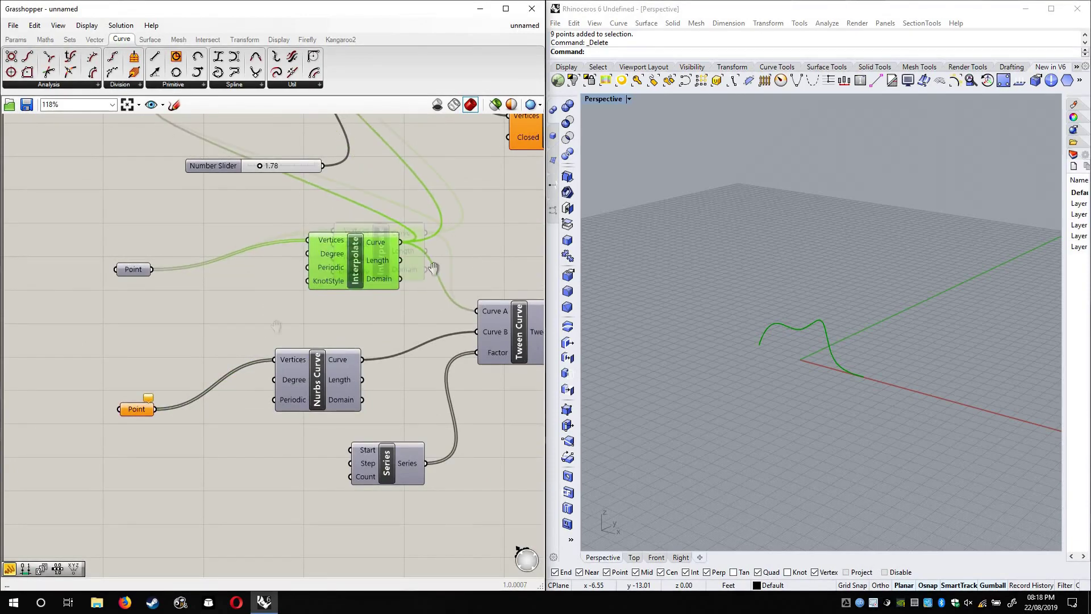
pyautogui.moveTo(432, 268); pyautogui.dragTo(182, 369, button='right')
pyautogui.moveTo(170, 345); pyautogui.dragTo(233, 344)
pyautogui.moveTo(809, 342); pyautogui.dragTo(783, 346, button='right')
pyautogui.scroll(10, 770, 348)
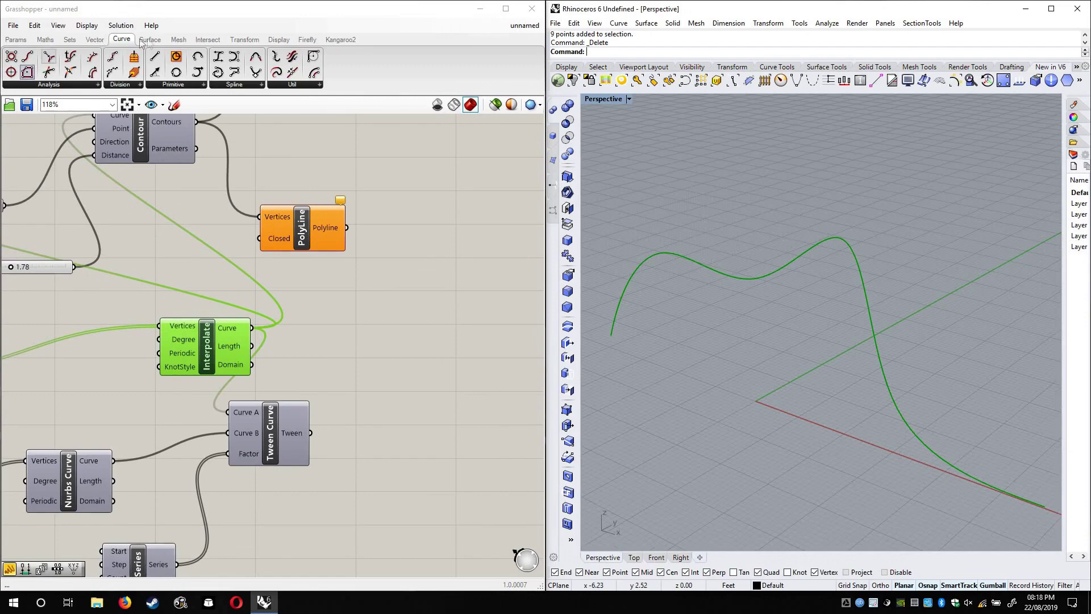
# Add a Divide Curve component and connect the Interpolate component's Curve output to its Curve input
pyautogui.click(127, 86)
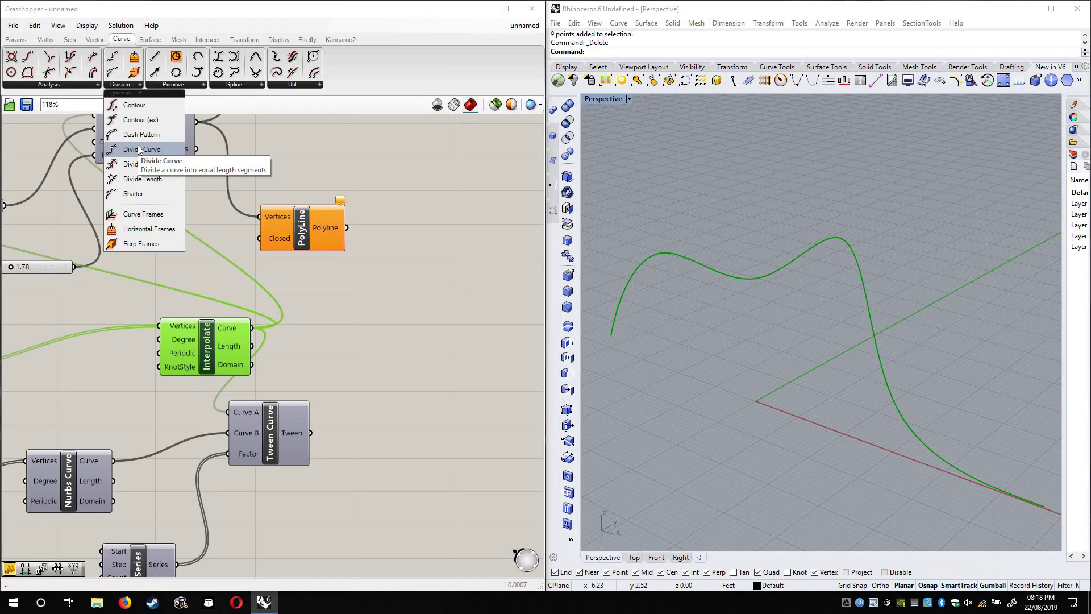
pyautogui.moveTo(137, 145)
pyautogui.mouseDown()
pyautogui.moveTo(413, 363)
pyautogui.moveTo(387, 313)
pyautogui.moveTo(398, 377)
pyautogui.mouseUp()
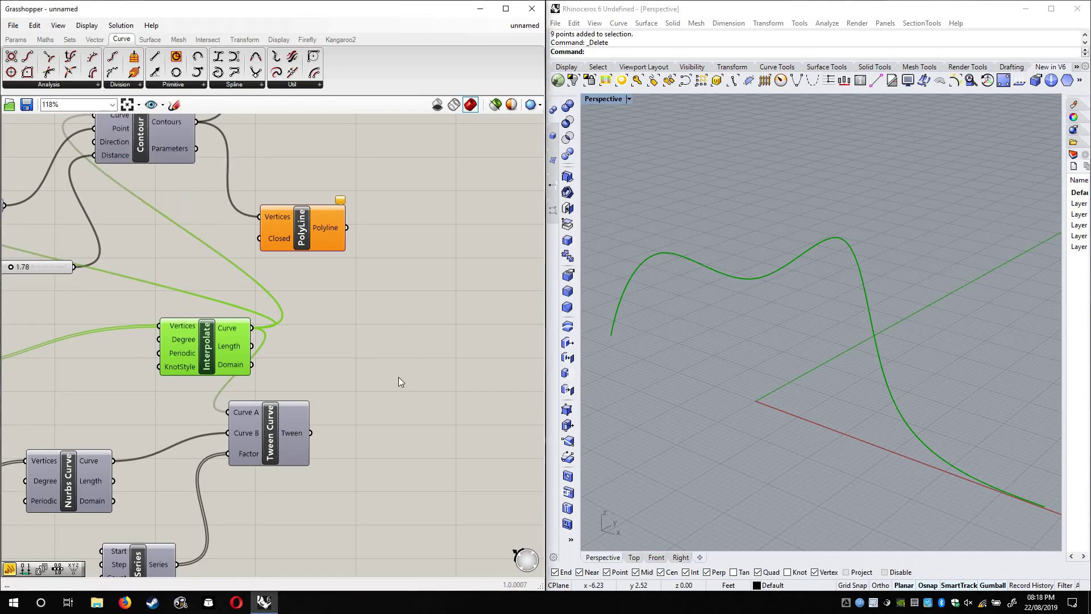
pyautogui.scroll(3, 386, 334)
pyautogui.click(386, 332)
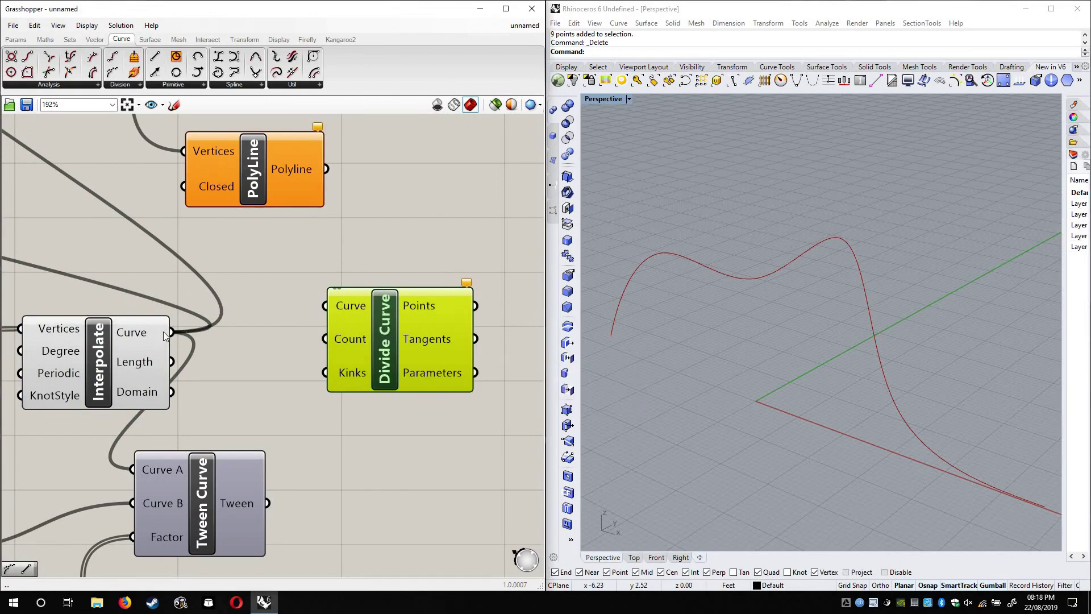
pyautogui.moveTo(326, 320); pyautogui.dragTo(361, 370)
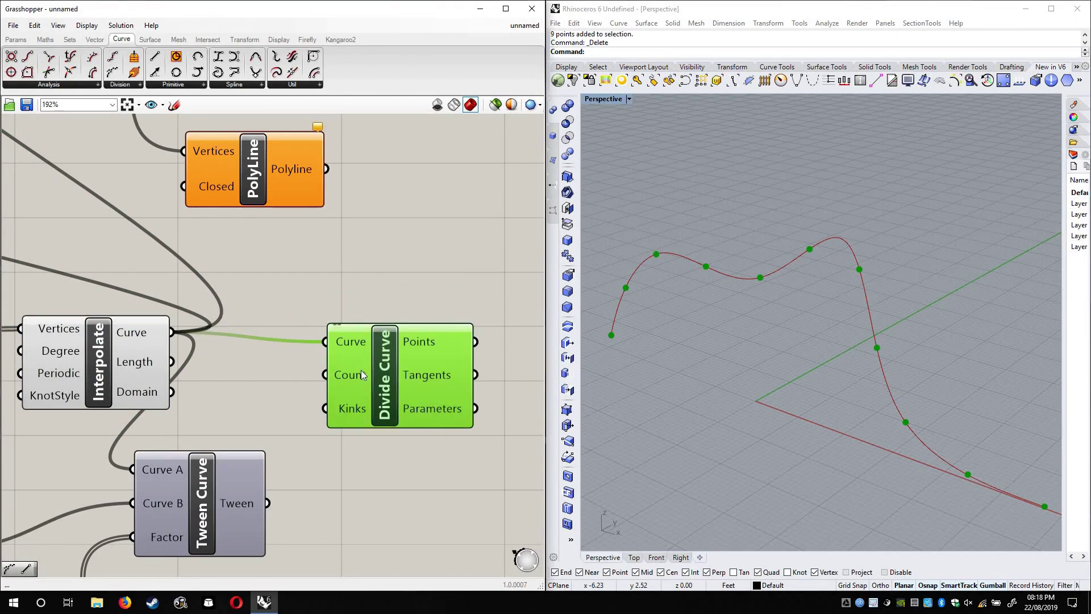
# Create a number slider from 1 to 10, connect it to the Divide Curve's Count input and arrange both components
pyautogui.doubleClick(373, 252)
pyautogui.write('1<10')
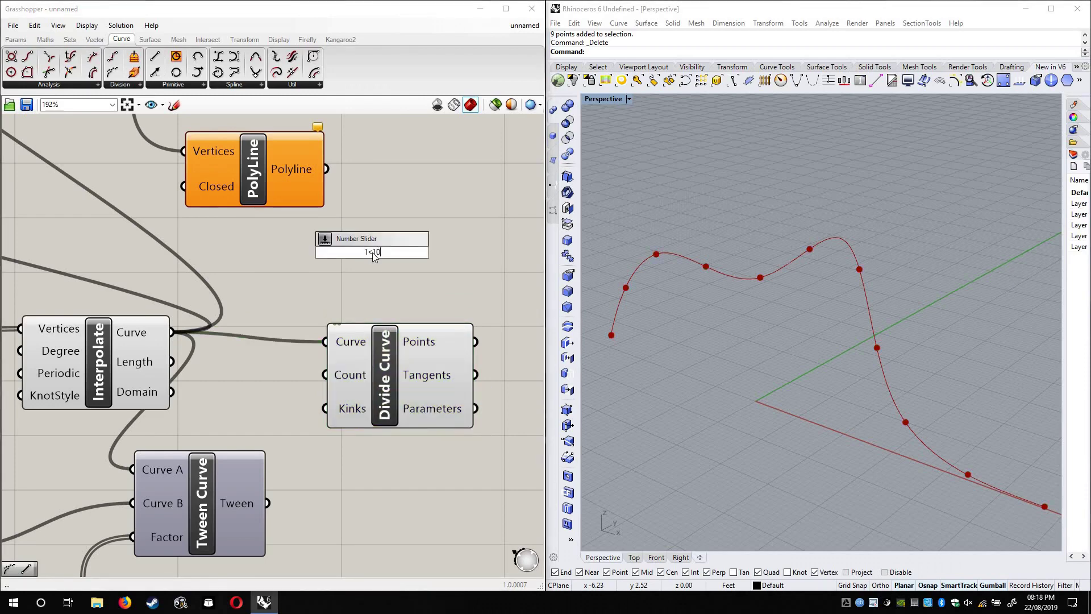
pyautogui.press('Return')
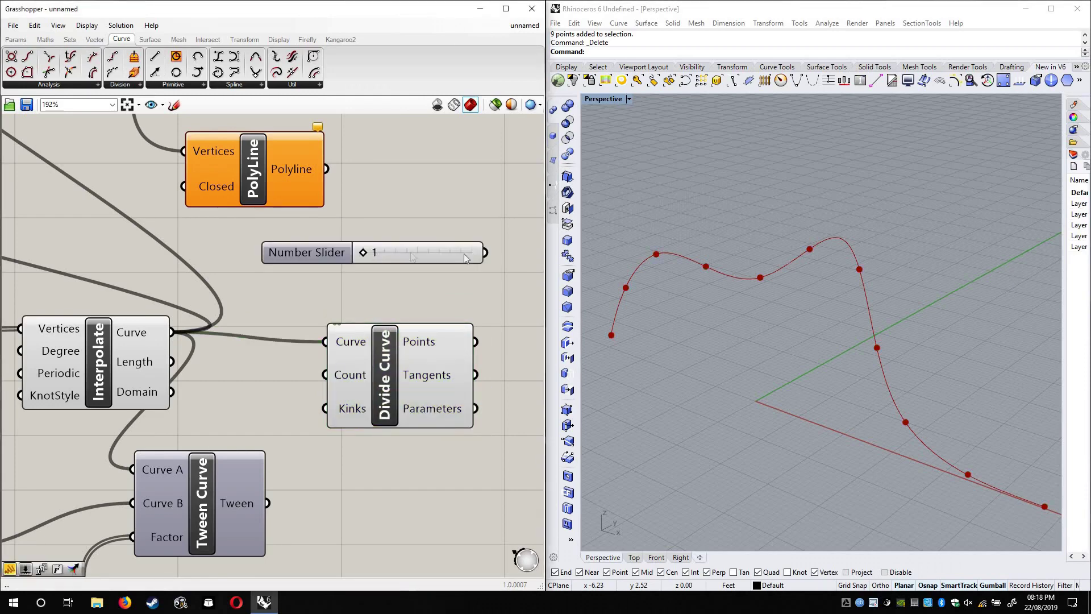
pyautogui.moveTo(486, 252); pyautogui.dragTo(326, 375)
pyautogui.moveTo(401, 251); pyautogui.dragTo(270, 373)
pyautogui.moveTo(401, 379); pyautogui.dragTo(486, 282)
pyautogui.scroll(-3, 337, 327)
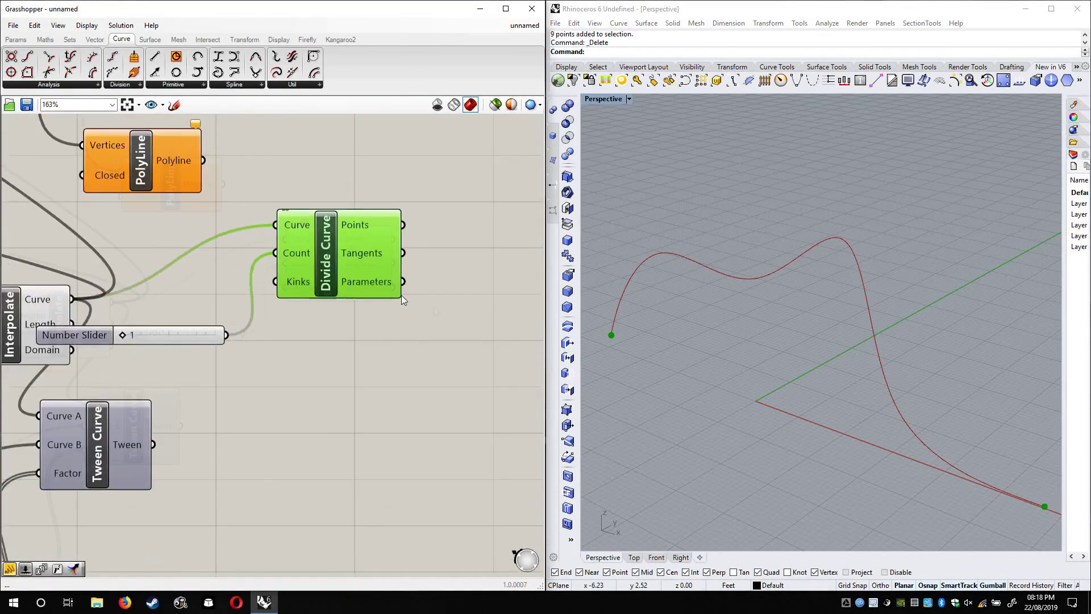
# Set the Divide Curve's Count slider to 10
pyautogui.click(220, 333)
pyautogui.moveTo(220, 333); pyautogui.dragTo(217, 333)
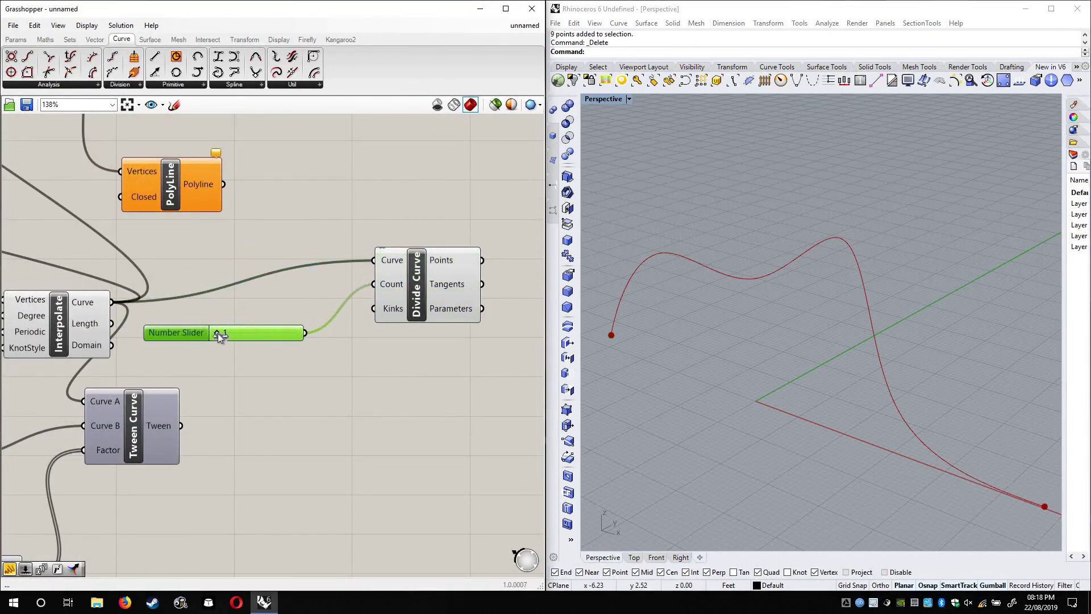
pyautogui.moveTo(243, 332); pyautogui.dragTo(310, 336)
pyautogui.moveTo(539, 414); pyautogui.dragTo(421, 403, button='right')
pyautogui.scroll(3, 422, 402)
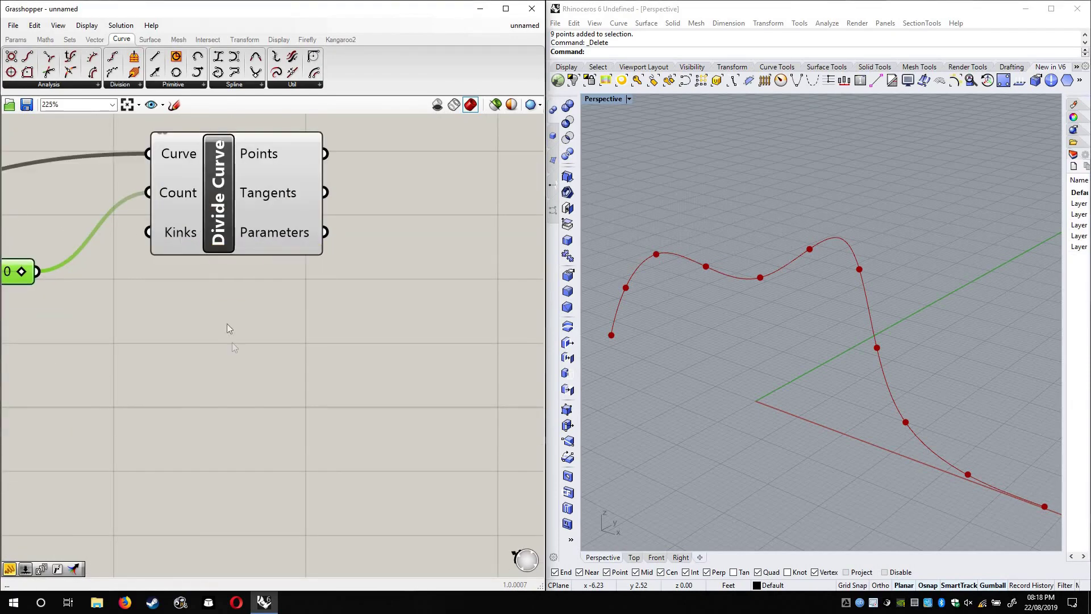
# Examine the Divide Curve's Kinks option and its Points, Tangents and Parameters outputs
pyautogui.rightClick(176, 229)
pyautogui.moveTo(242, 344)
pyautogui.click(338, 355)
pyautogui.rightClick(161, 227)
pyautogui.rightClick(168, 223)
pyautogui.rightClick(168, 231)
pyautogui.moveTo(236, 342)
pyautogui.click(318, 345)
pyautogui.moveTo(174, 239); pyautogui.dragTo(157, 305, button='right')
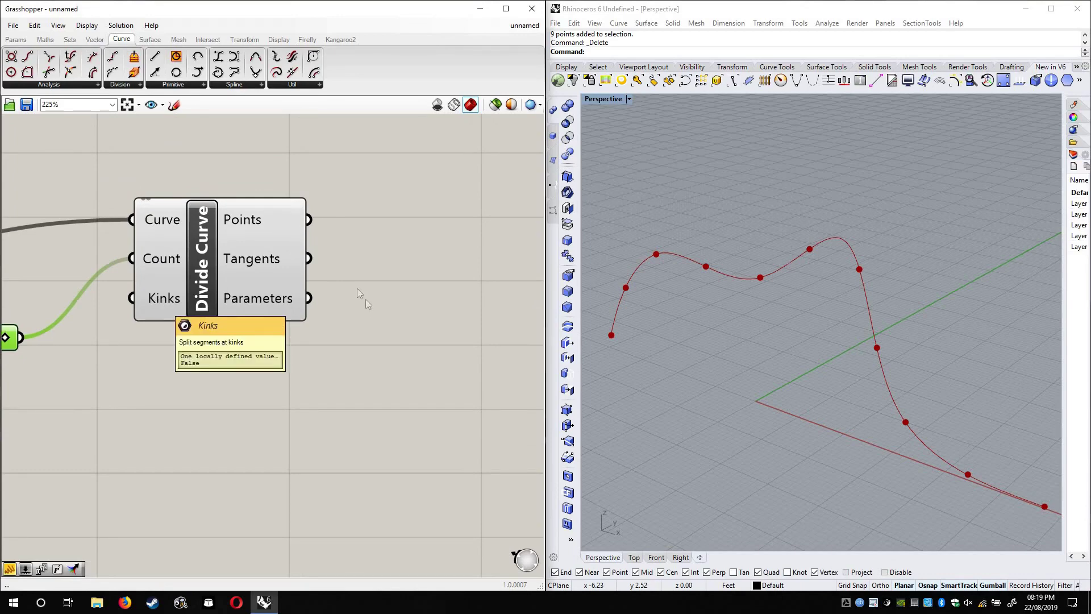
pyautogui.moveTo(249, 225); pyautogui.dragTo(217, 247, button='right')
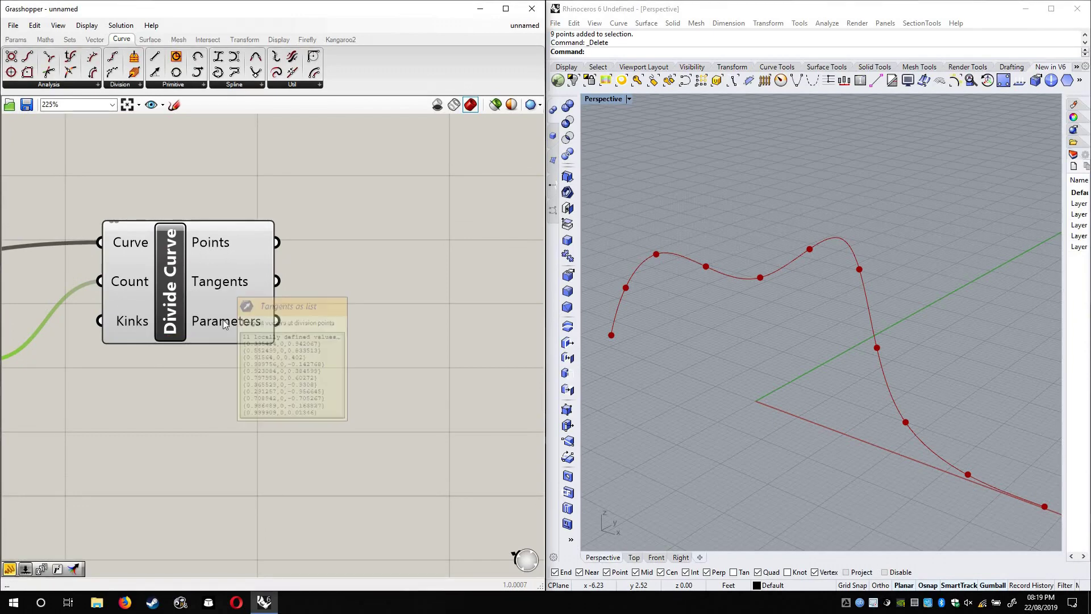
pyautogui.click(225, 244)
pyautogui.moveTo(762, 305); pyautogui.dragTo(738, 318, button='right')
pyautogui.click(369, 273)
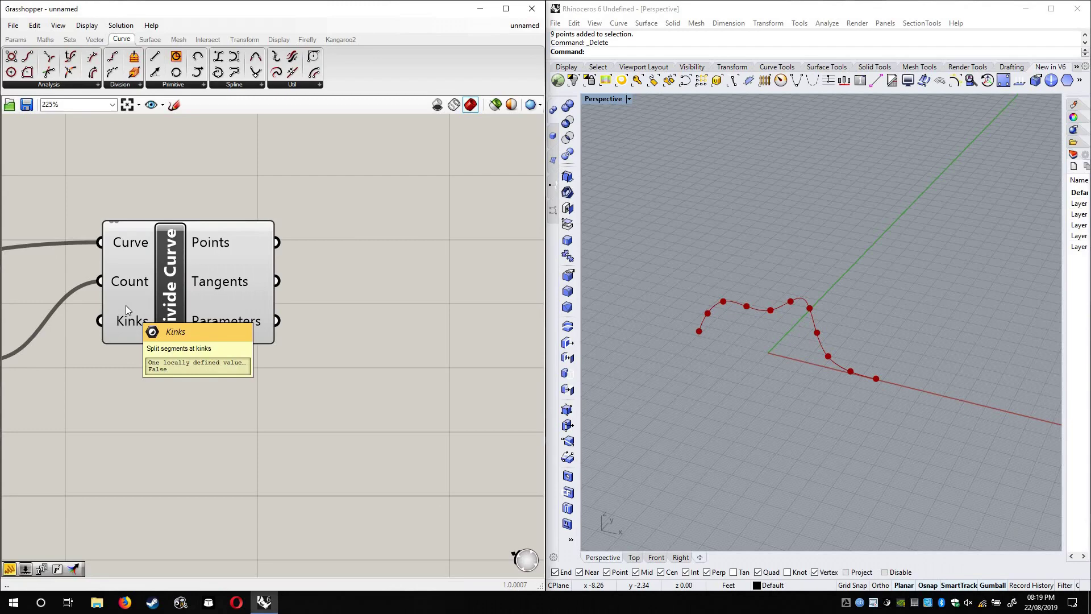
# Add a Shatter component above Divide Curve and connect the Interpolate component's Curve output to its Curve input
pyautogui.click(136, 85)
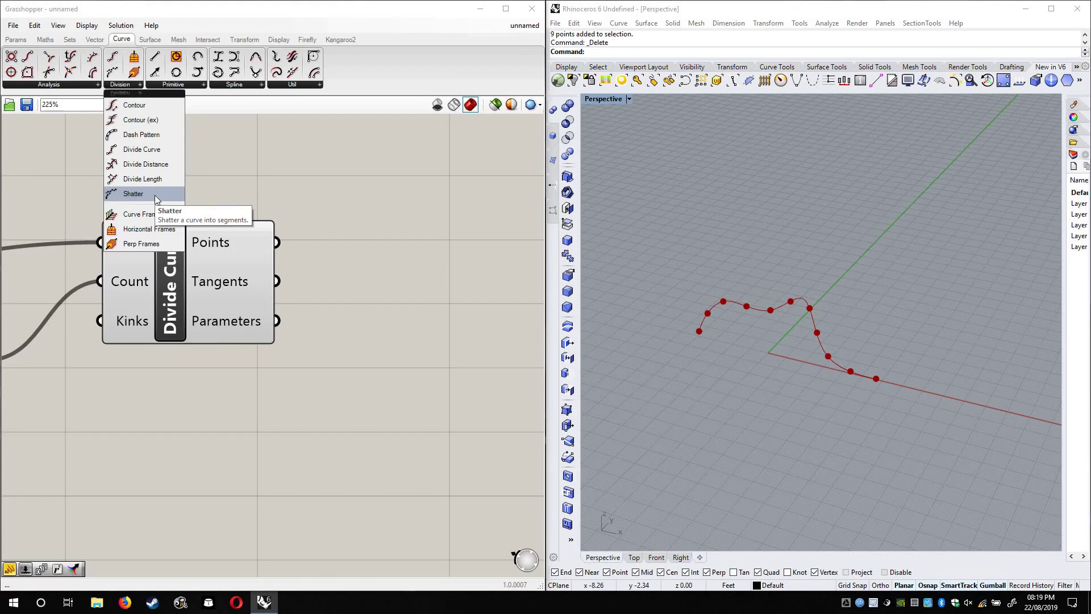
pyautogui.moveTo(156, 198); pyautogui.dragTo(449, 268)
pyautogui.moveTo(195, 295); pyautogui.dragTo(260, 495)
pyautogui.scroll(-1, 172, 280)
pyautogui.moveTo(175, 292); pyautogui.dragTo(195, 337, button='right')
pyautogui.click(205, 368)
pyautogui.scroll(-2, 255, 317)
pyautogui.moveTo(55, 313); pyautogui.dragTo(477, 277)
pyautogui.click(506, 287)
pyautogui.scroll(3, 295, 315)
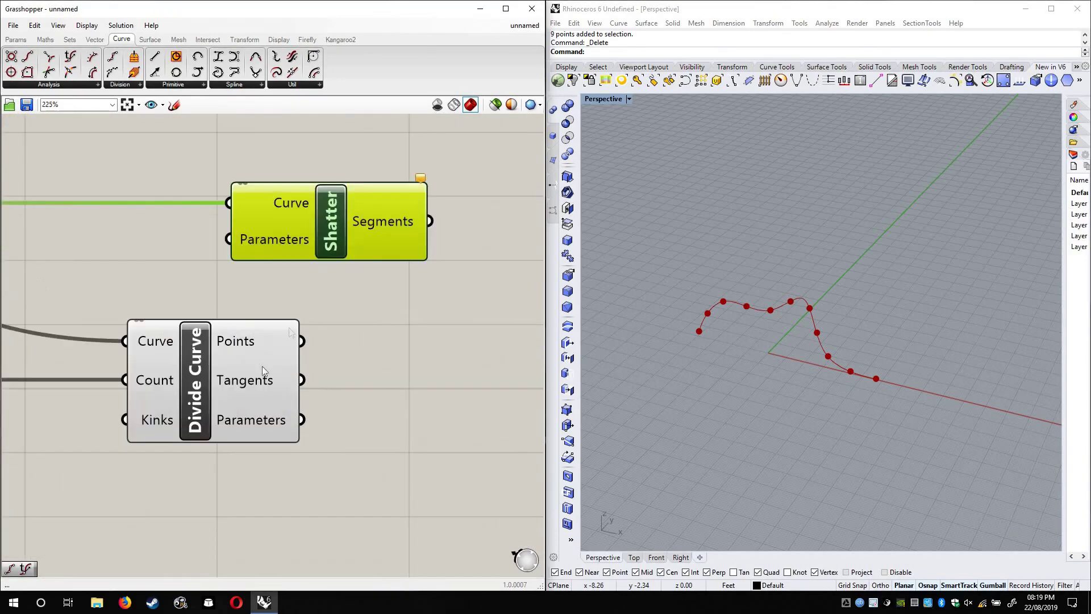
# Add a Panel and connect it to the Divide Curve's Parameters output
pyautogui.moveTo(279, 236)
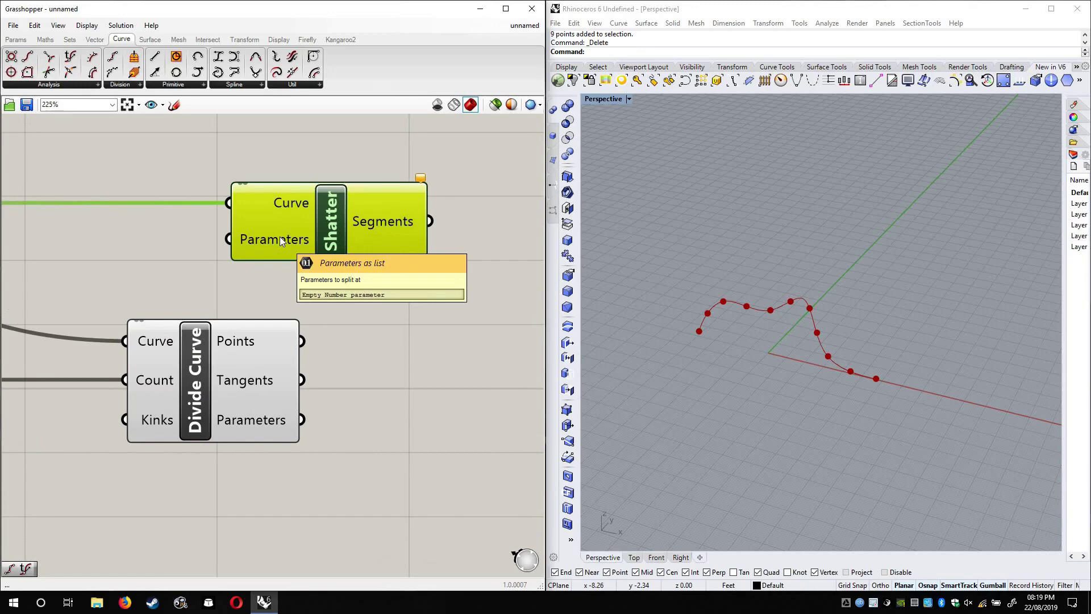
pyautogui.moveTo(266, 346); pyautogui.dragTo(315, 319, button='right')
pyautogui.click(244, 346)
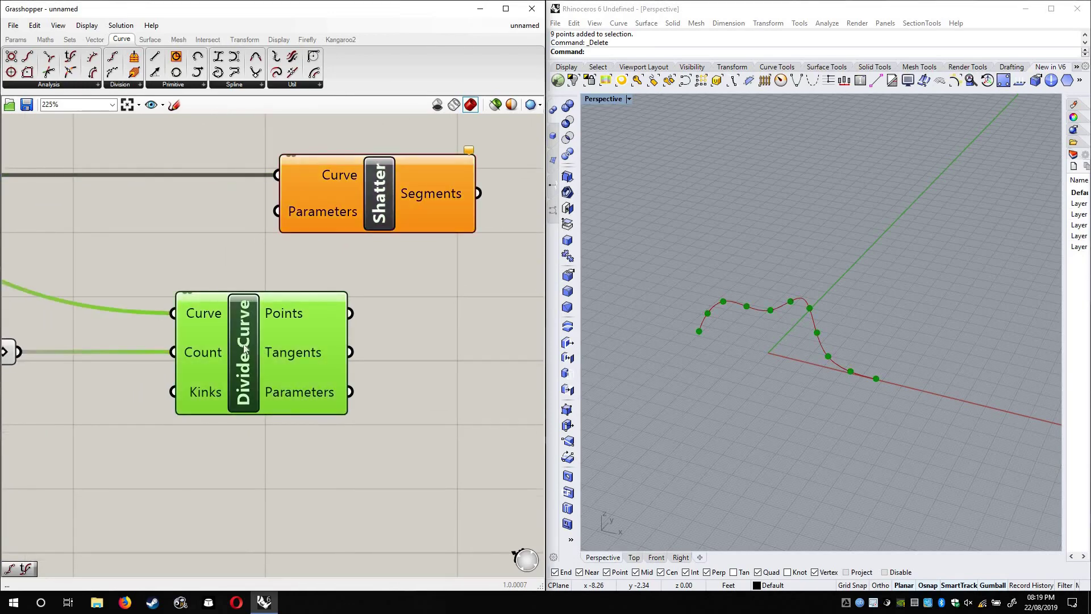
pyautogui.scroll(3, 373, 411)
pyautogui.moveTo(379, 418)
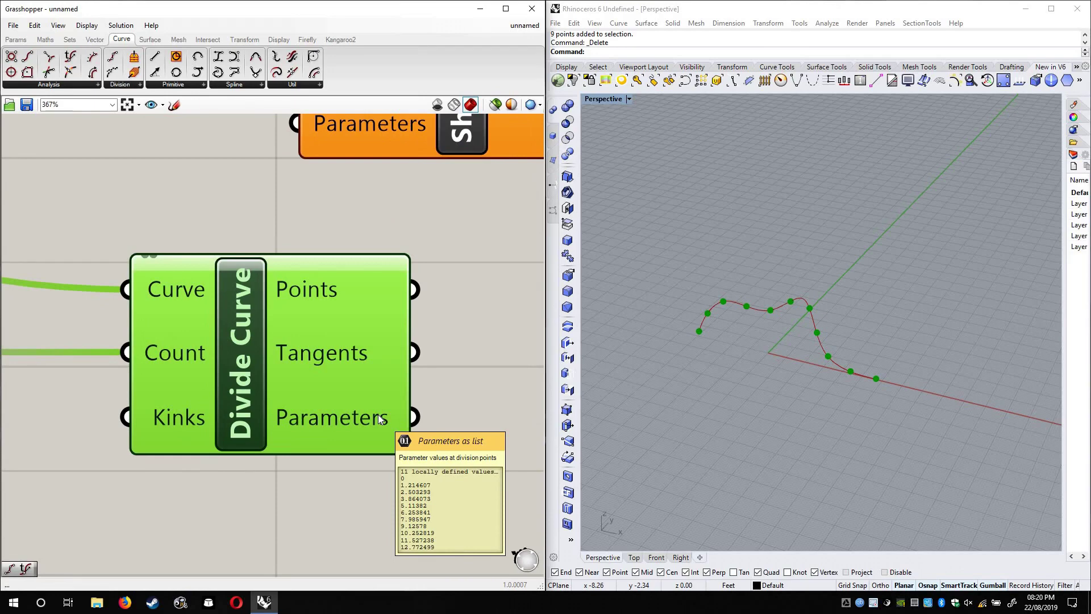
pyautogui.click(13, 38)
pyautogui.moveTo(162, 78); pyautogui.dragTo(474, 441)
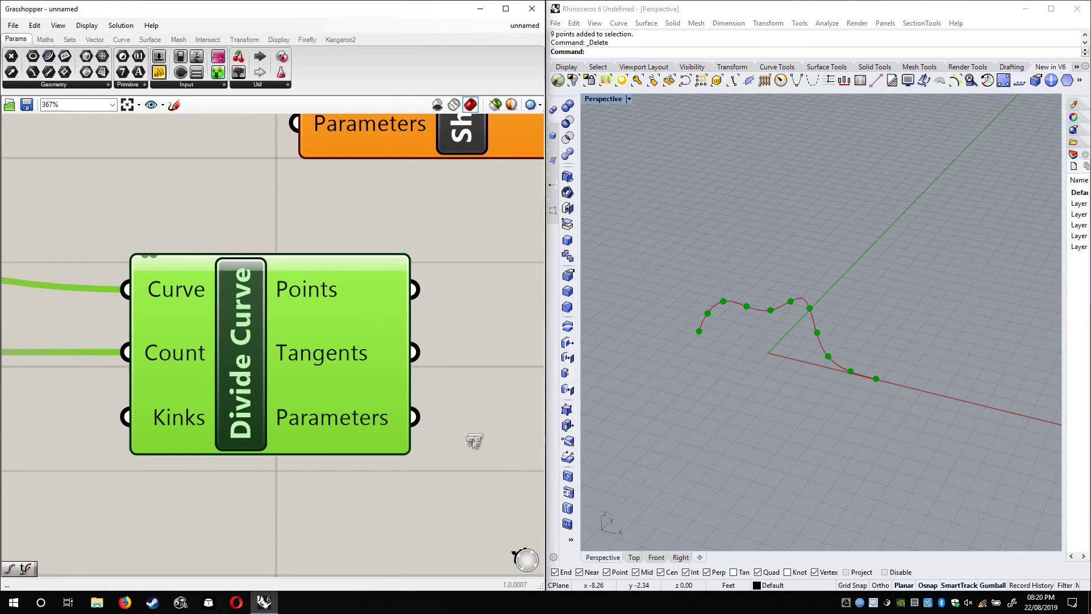
pyautogui.moveTo(497, 498); pyautogui.dragTo(326, 358, button='right')
pyautogui.moveTo(326, 358); pyautogui.dragTo(458, 484)
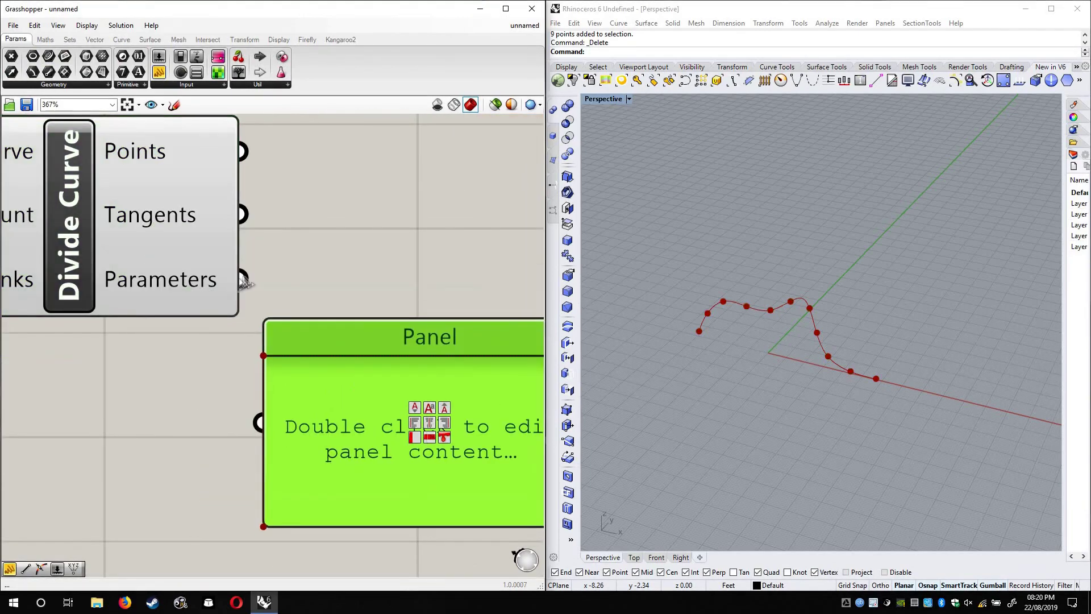
pyautogui.moveTo(263, 421); pyautogui.dragTo(242, 278)
pyautogui.scroll(-4, 421, 284)
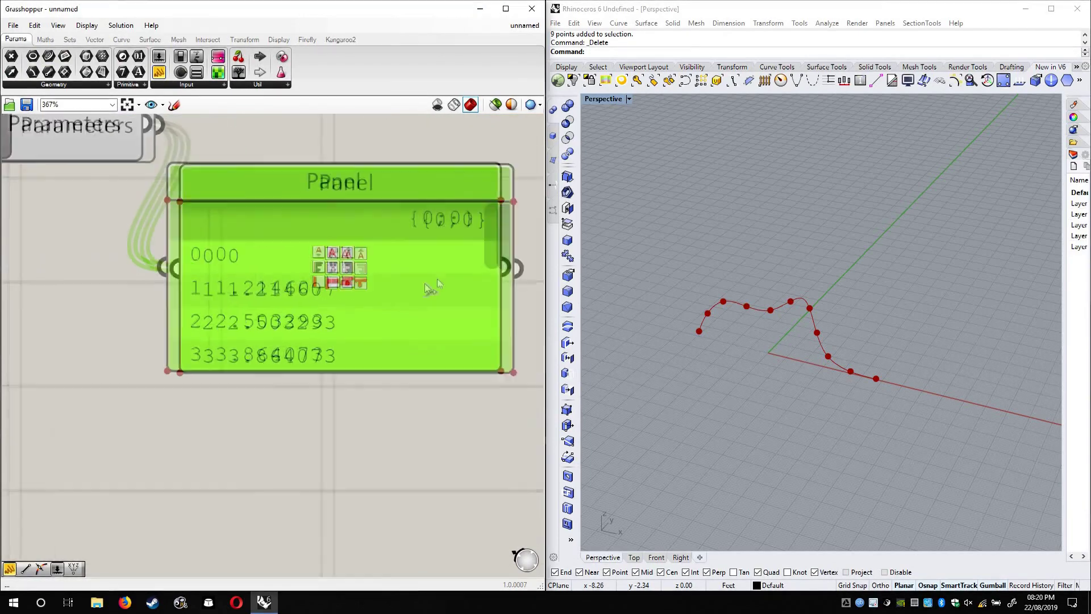
# Enlarge the panel until its whole parameter list fits and move it clear of the Divide Curve component
pyautogui.moveTo(411, 279); pyautogui.dragTo(378, 533)
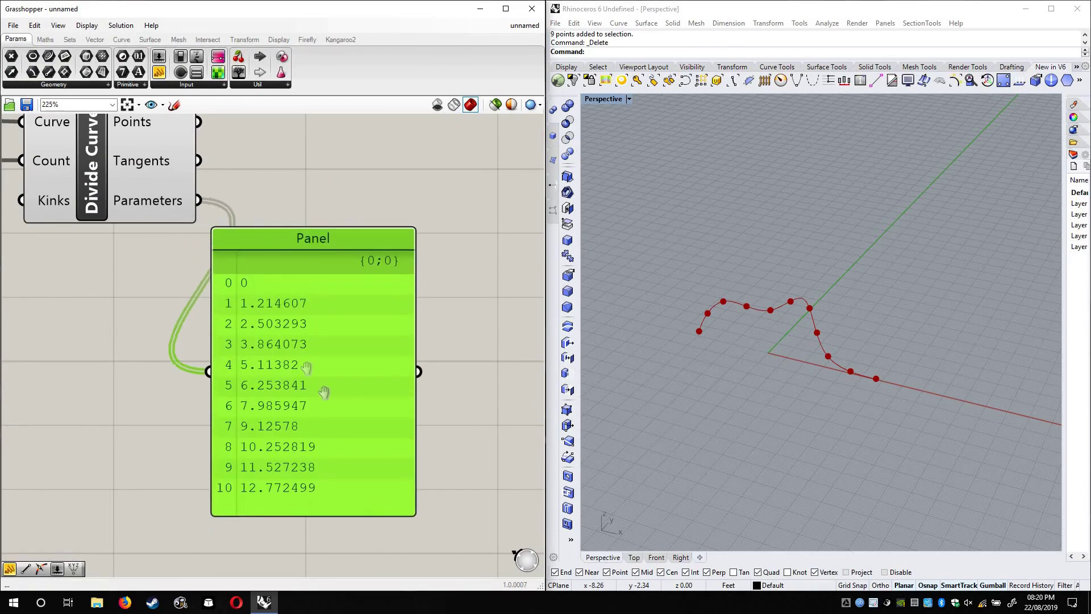
pyautogui.scroll(1, 373, 396)
pyautogui.moveTo(373, 395); pyautogui.dragTo(402, 394)
# Reparameterize the Divide Curve's Curve input to compare the parameter values in the panel
pyautogui.moveTo(127, 344); pyautogui.dragTo(188, 348, button='right')
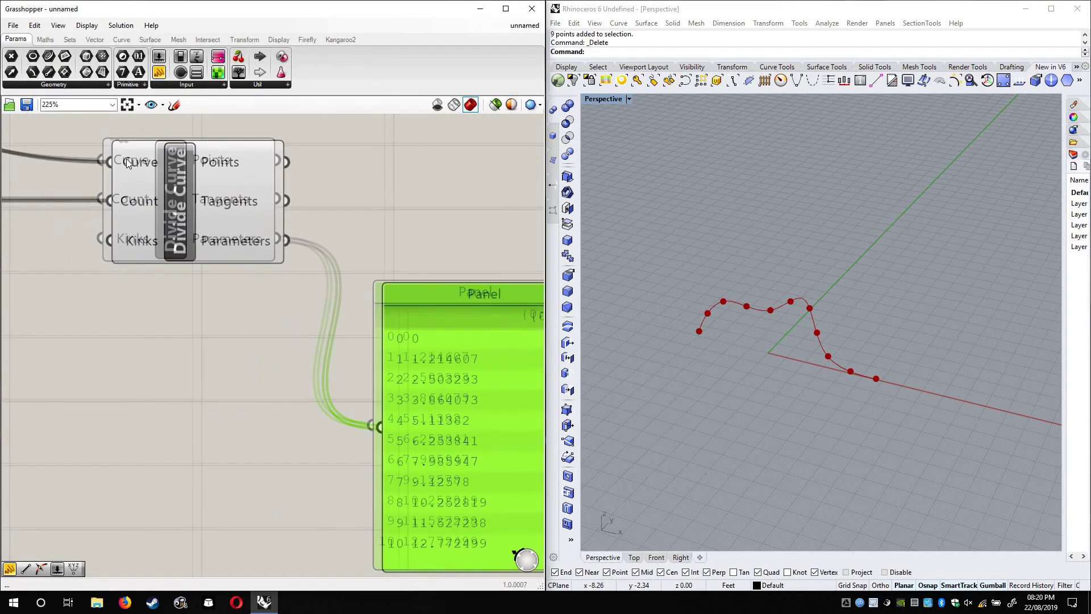
pyautogui.rightClick(126, 158)
pyautogui.click(180, 283)
pyautogui.moveTo(380, 293); pyautogui.dragTo(216, 227, button='right')
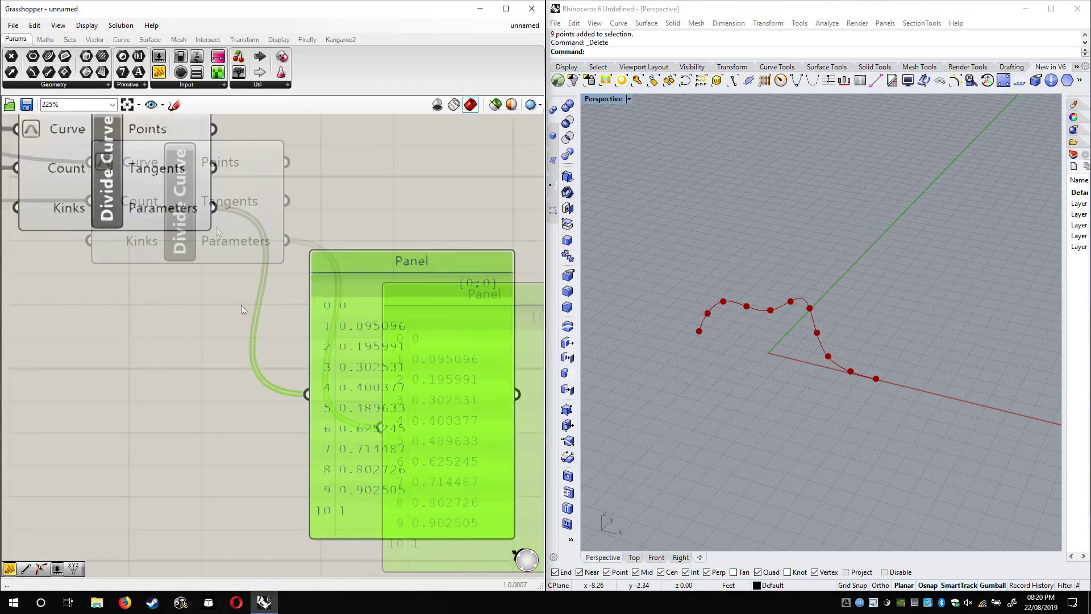
# Turn off Reparameterize on the Divide Curve's Curve input
pyautogui.moveTo(124, 237); pyautogui.dragTo(267, 343, button='right')
pyautogui.rightClick(85, 201)
pyautogui.click(137, 326)
pyautogui.scroll(-3, 289, 267)
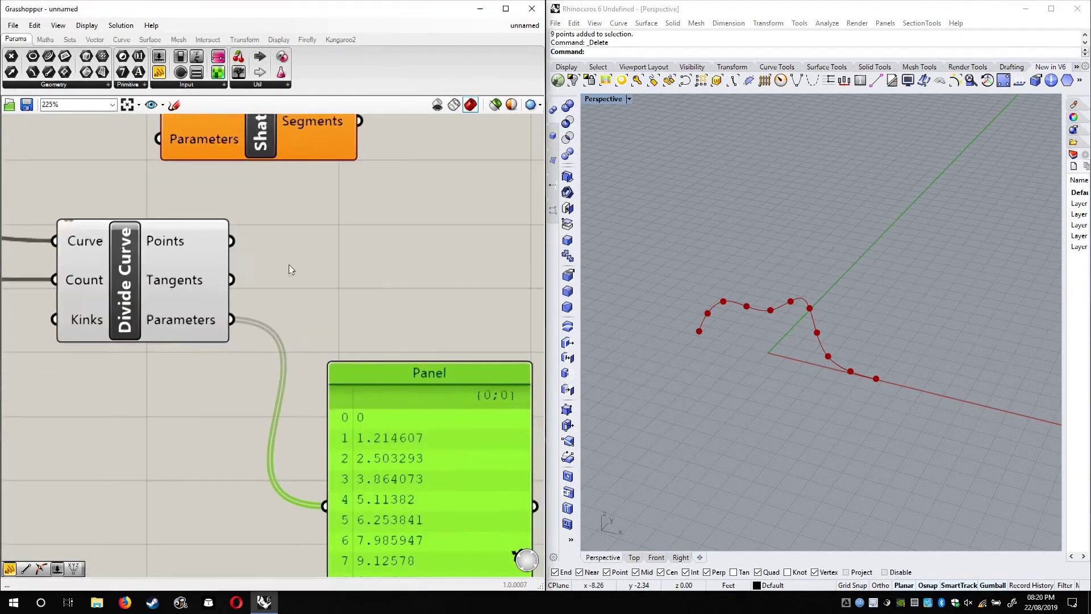
# Connect the Divide Curve's Parameters output to the Shatter component's Parameters input
pyautogui.moveTo(288, 267); pyautogui.dragTo(240, 227, button='right')
pyautogui.moveTo(304, 289); pyautogui.dragTo(351, 337, button='right')
pyautogui.moveTo(274, 312); pyautogui.dragTo(227, 200)
pyautogui.moveTo(347, 194); pyautogui.dragTo(455, 225)
pyautogui.click(398, 264)
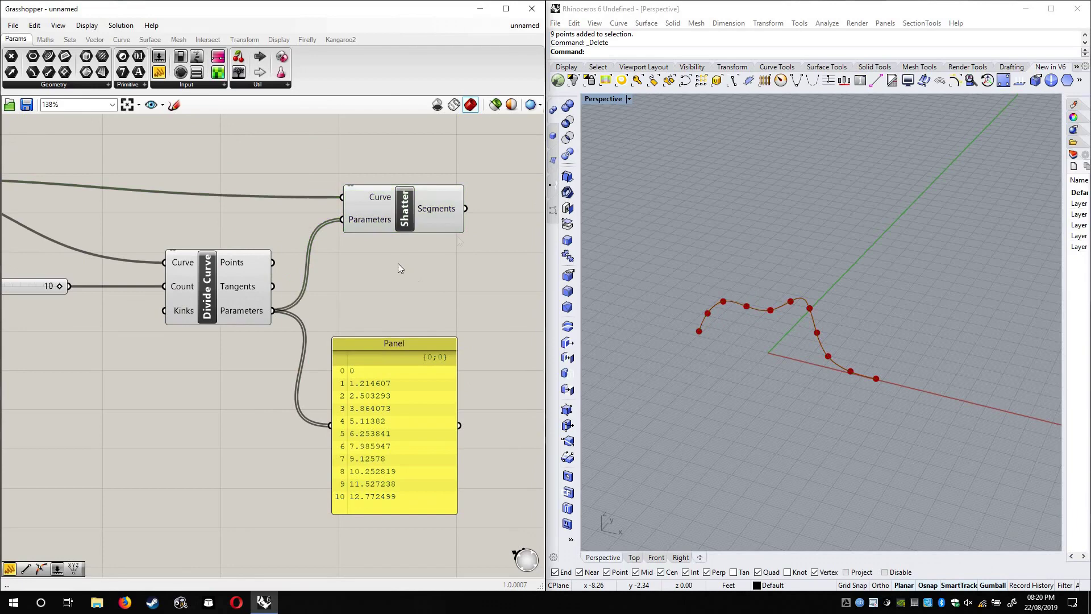
# Reparameterize the curve fed into Divide Curve
pyautogui.moveTo(426, 227); pyautogui.dragTo(394, 212, button='right')
pyautogui.click(374, 360)
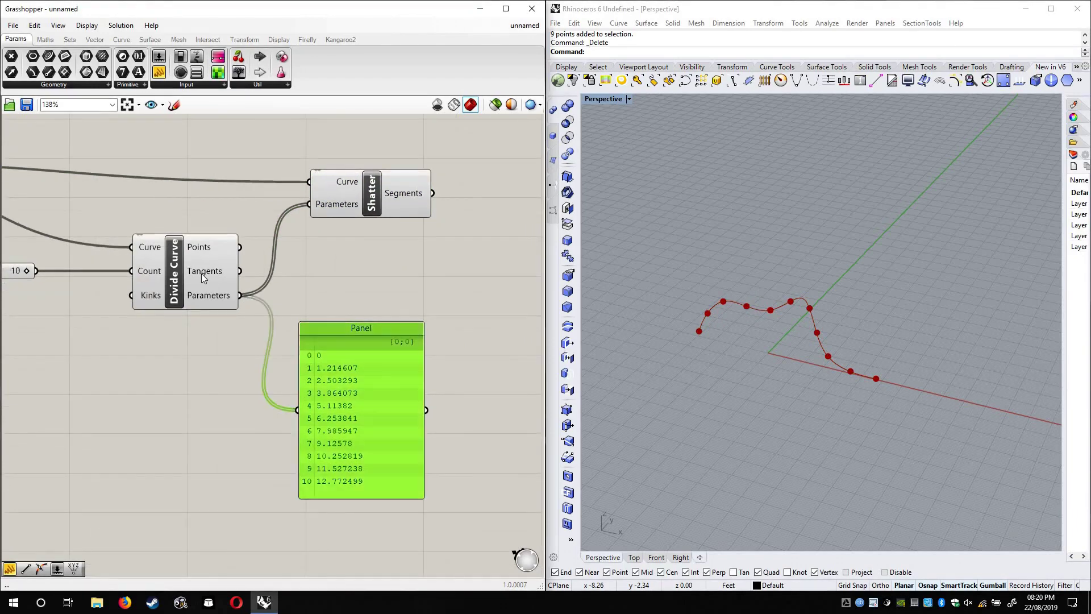
pyautogui.rightClick(150, 248)
pyautogui.click(207, 375)
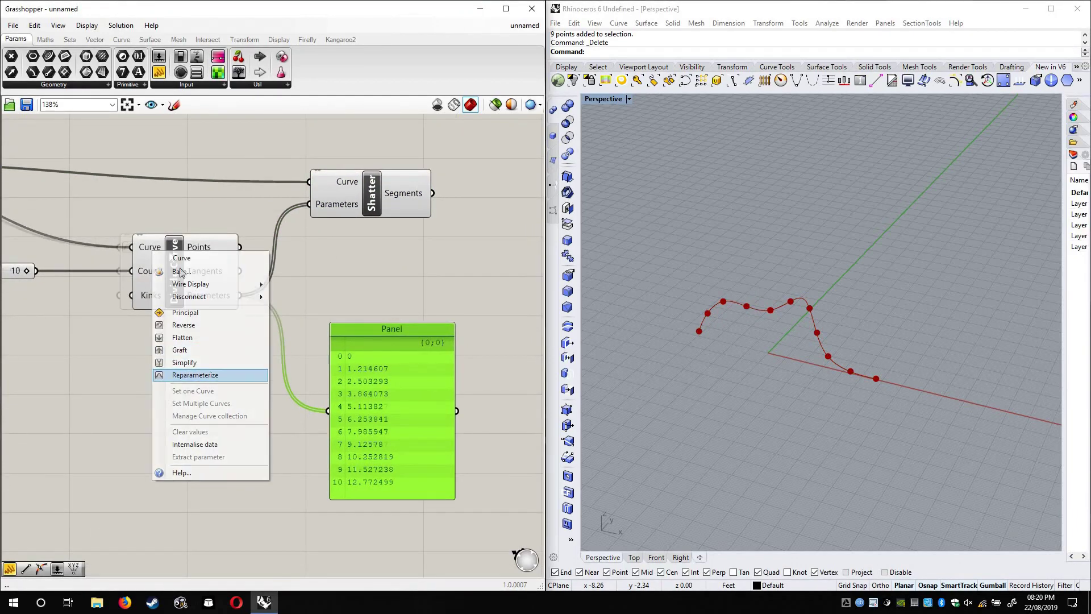
# Compare the Reparameterize setting on the Curve inputs of Divide Curve and Shatter
pyautogui.rightClick(154, 249)
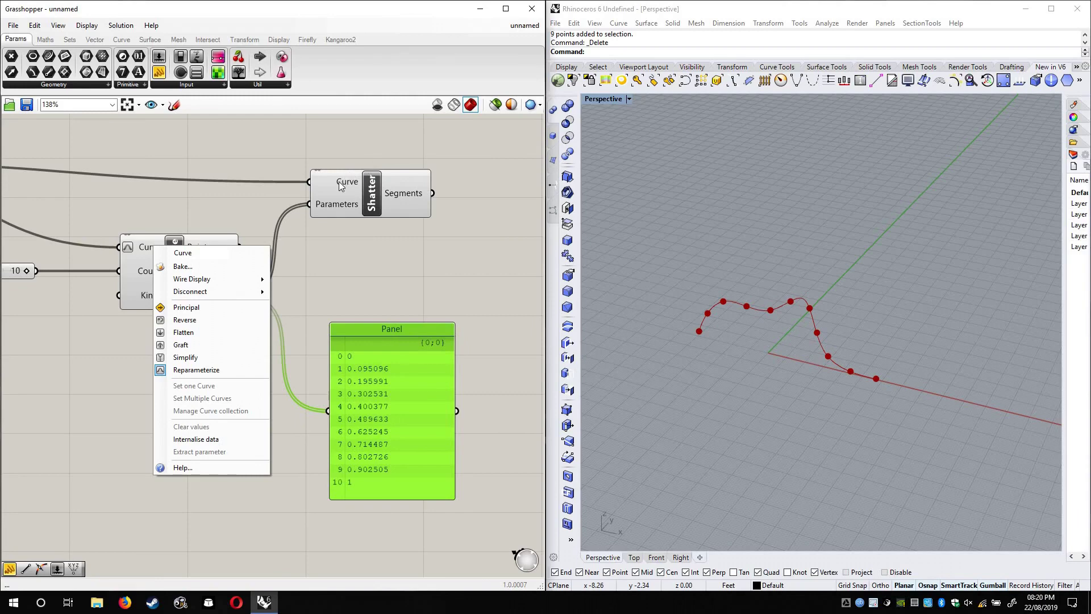
pyautogui.rightClick(341, 187)
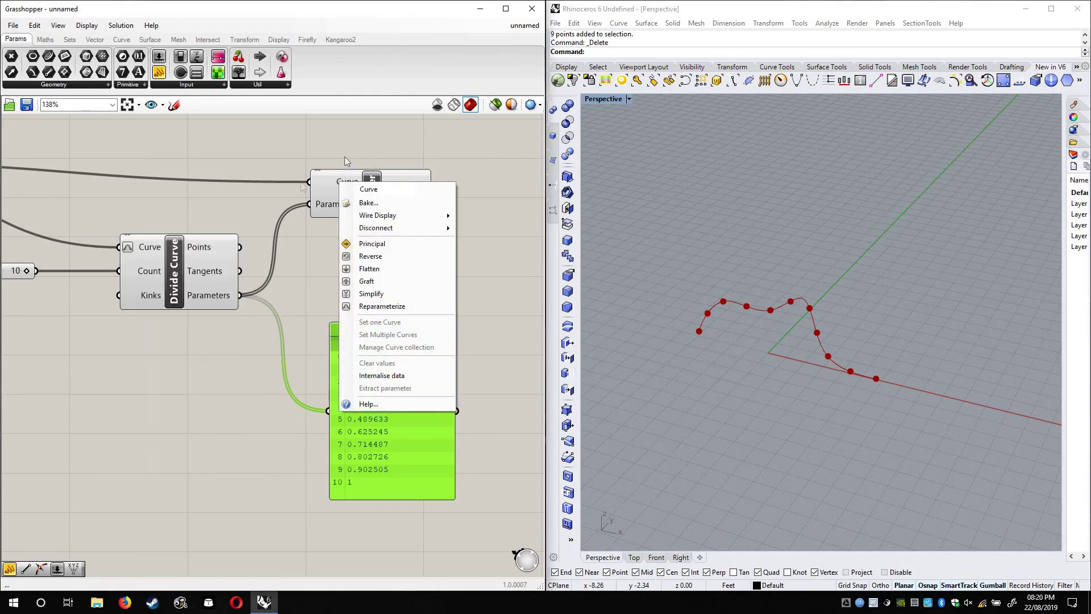
pyautogui.click(345, 161)
pyautogui.rightClick(138, 242)
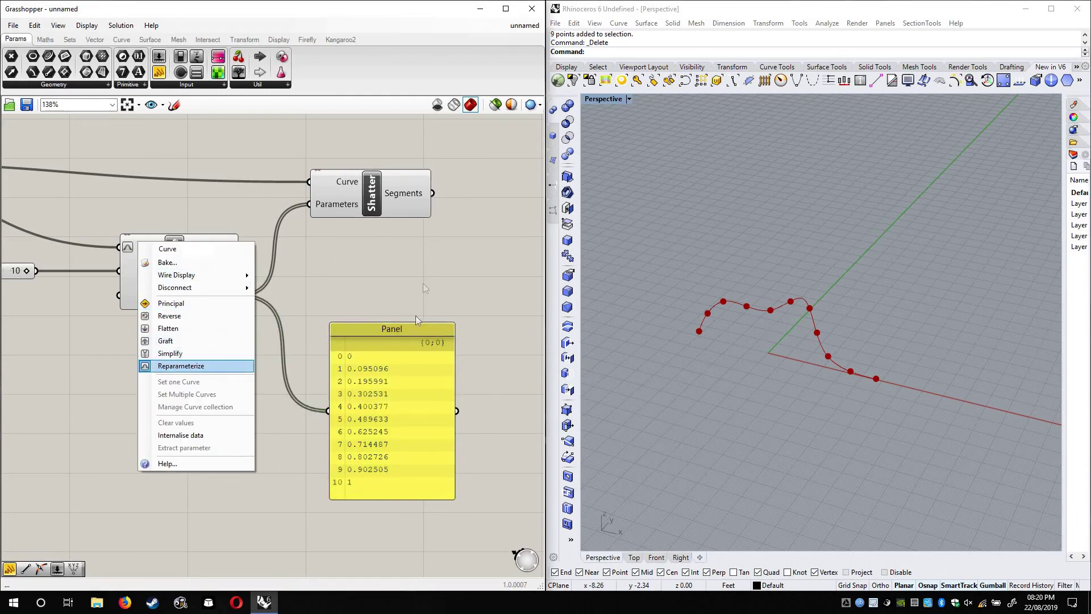
# Turn off reparameterization on Divide Curve's curve input and wire a new panel to Shatter's Segments output
pyautogui.press('Return')
pyautogui.moveTo(409, 197); pyautogui.dragTo(268, 183, button='right')
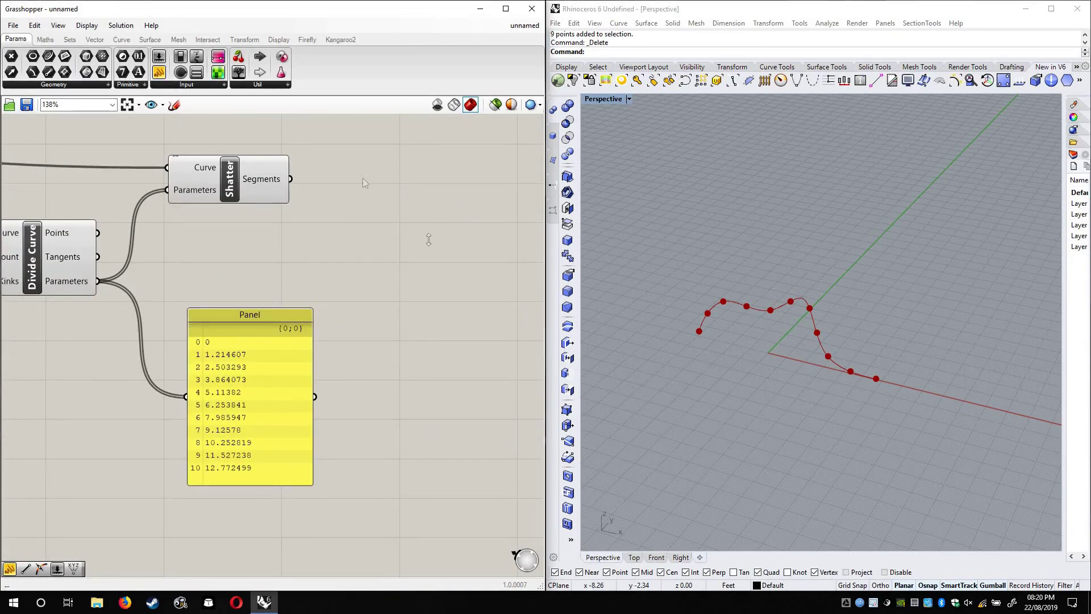
pyautogui.moveTo(292, 180); pyautogui.dragTo(405, 208)
pyautogui.click(472, 179)
pyautogui.moveTo(472, 179); pyautogui.dragTo(451, 122)
pyautogui.moveTo(474, 184); pyautogui.dragTo(475, 276)
pyautogui.click(267, 186)
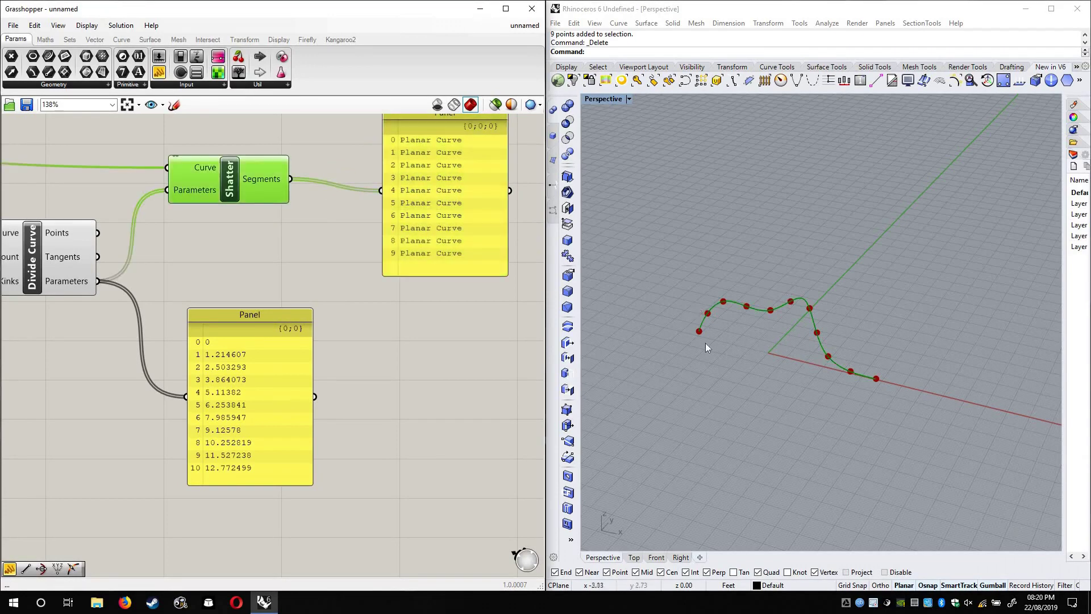
pyautogui.scroll(4, 705, 347)
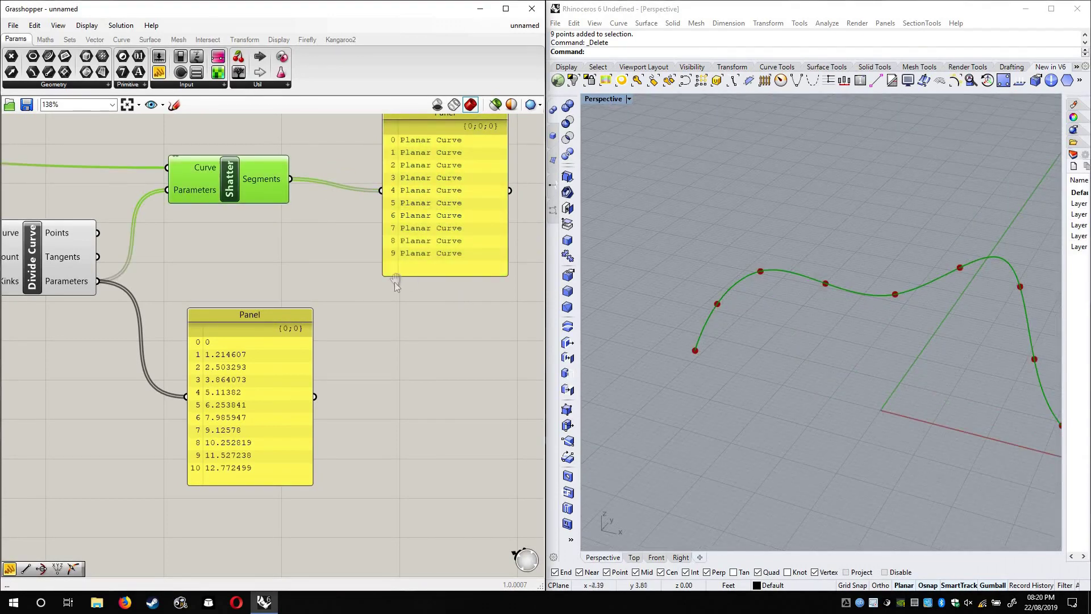
# Add a List Item component and connect Shatter's Segments output to its List input
pyautogui.scroll(-2, 420, 311)
pyautogui.click(421, 312)
pyautogui.doubleClick(421, 311)
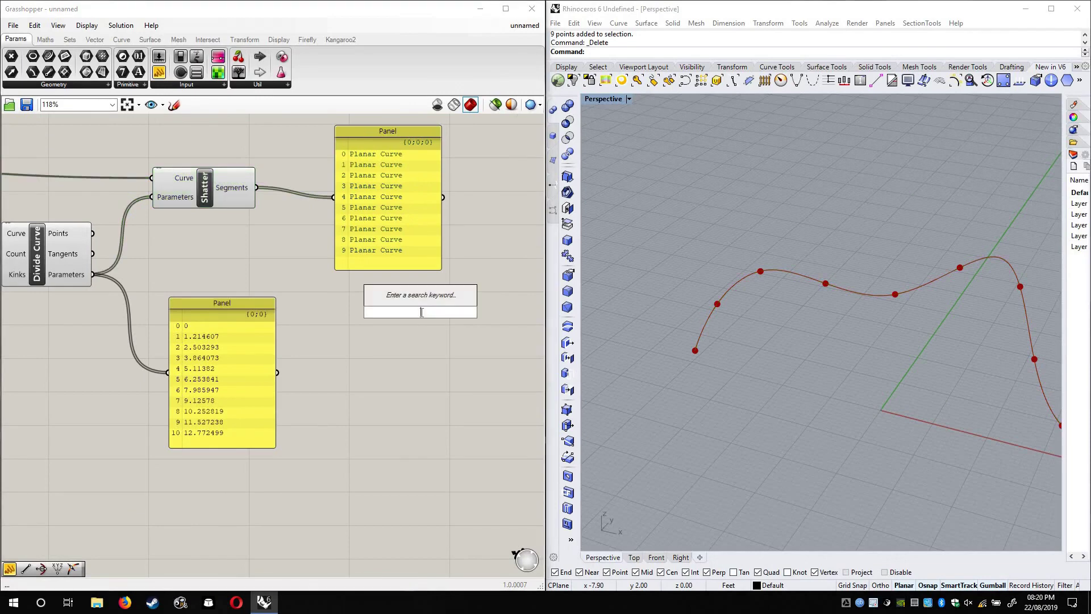
pyautogui.write('list')
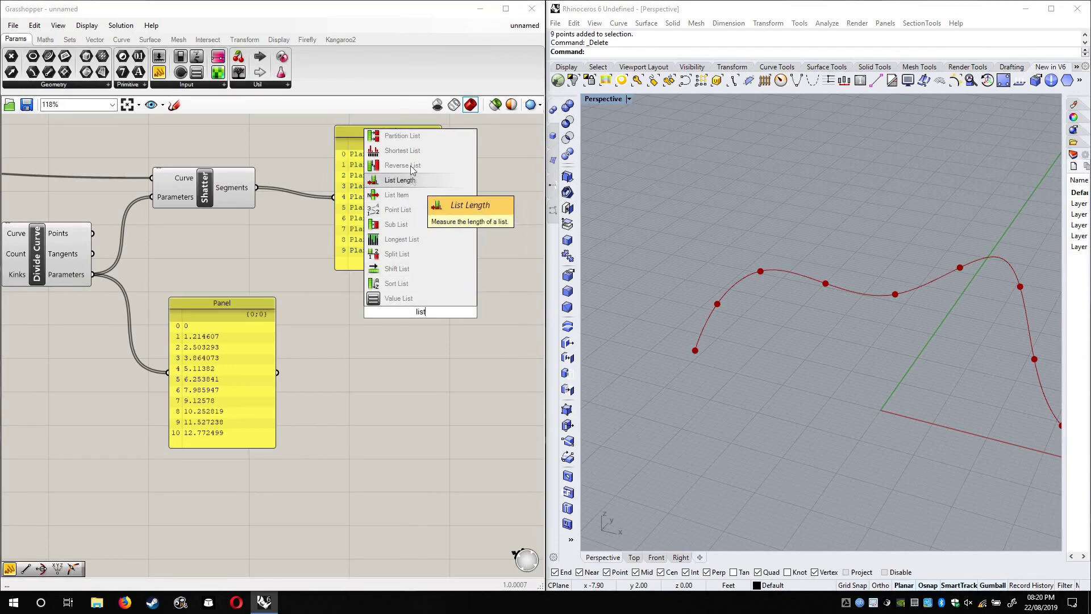
pyautogui.click(414, 195)
pyautogui.moveTo(256, 188); pyautogui.dragTo(408, 357)
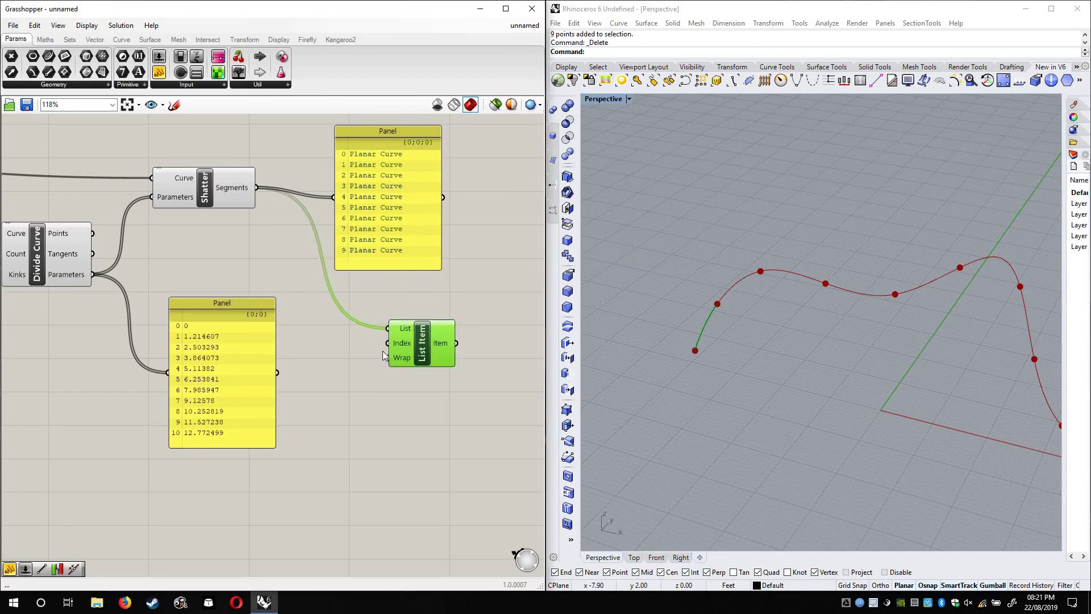
# Add a number slider ranging from 0 to 9 and connect it to List Item's Index input
pyautogui.scroll(3, 384, 355)
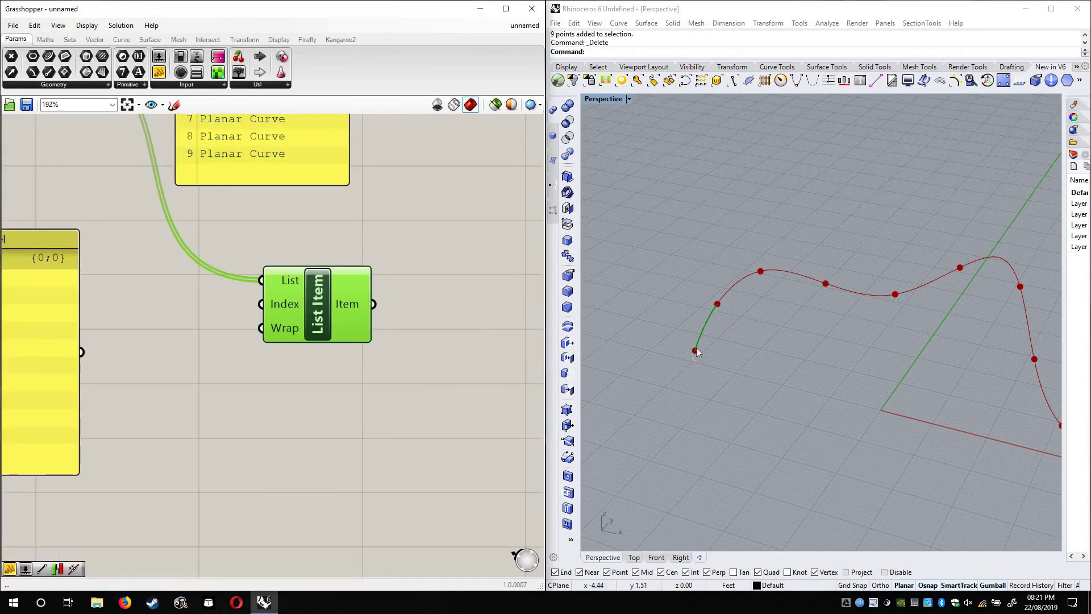
pyautogui.rightClick(279, 308)
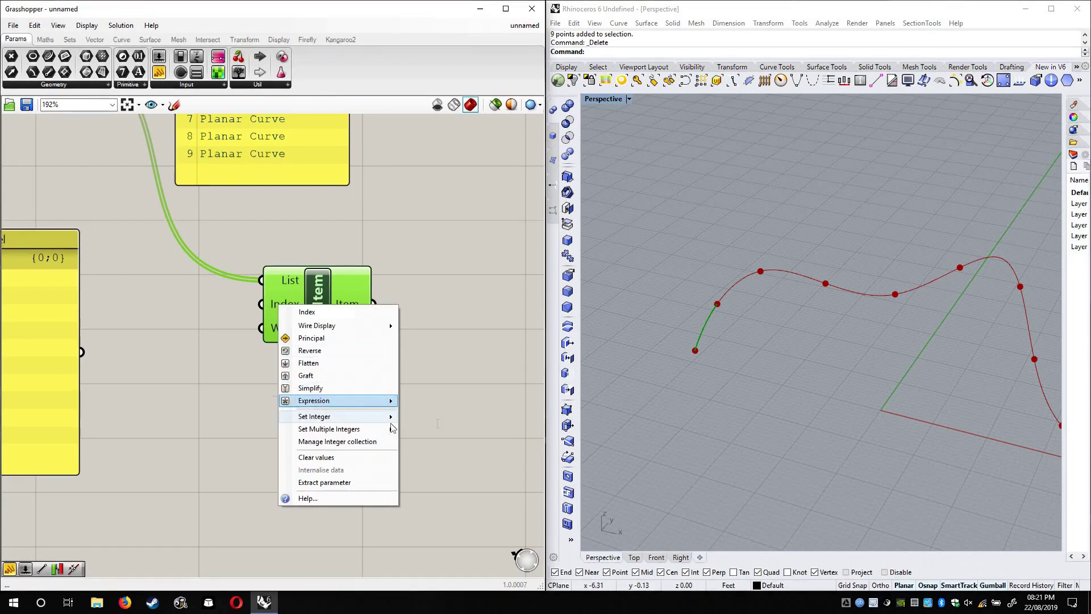
pyautogui.moveTo(341, 429)
pyautogui.click(246, 382)
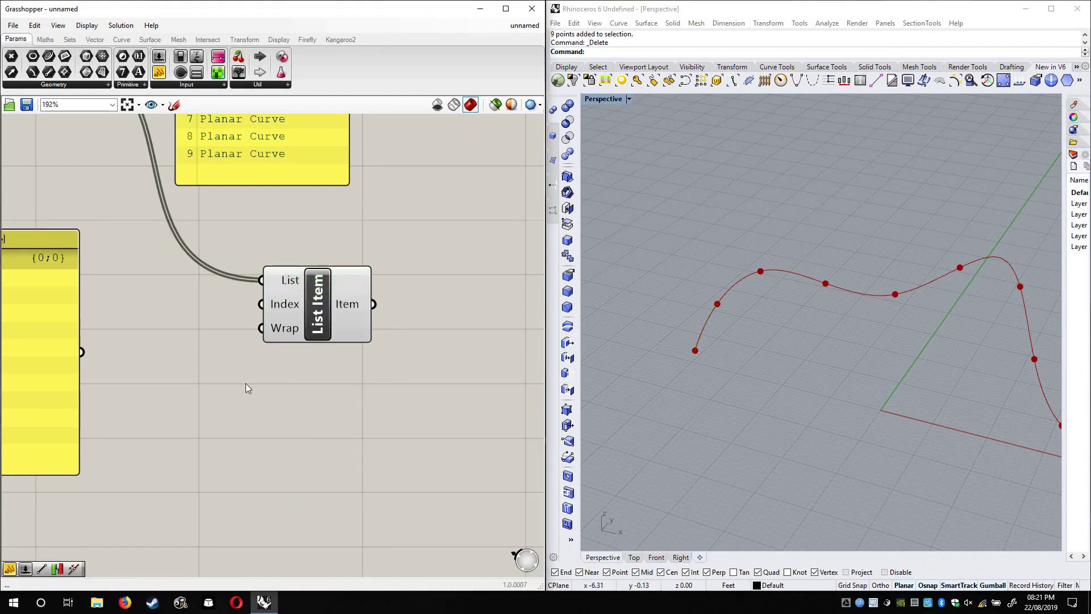
pyautogui.doubleClick(246, 383)
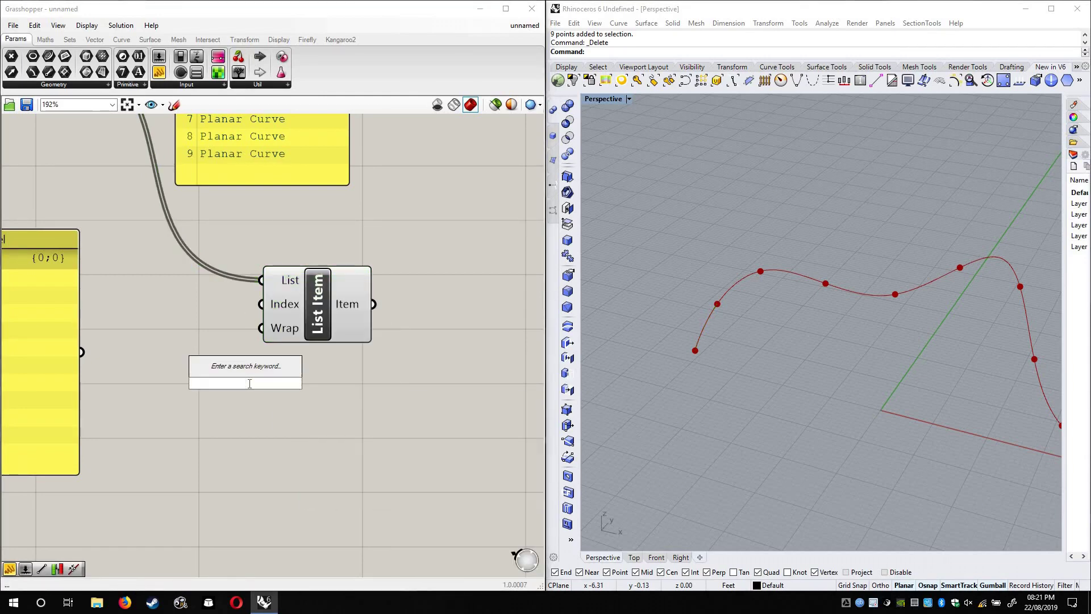
pyautogui.write('0<9')
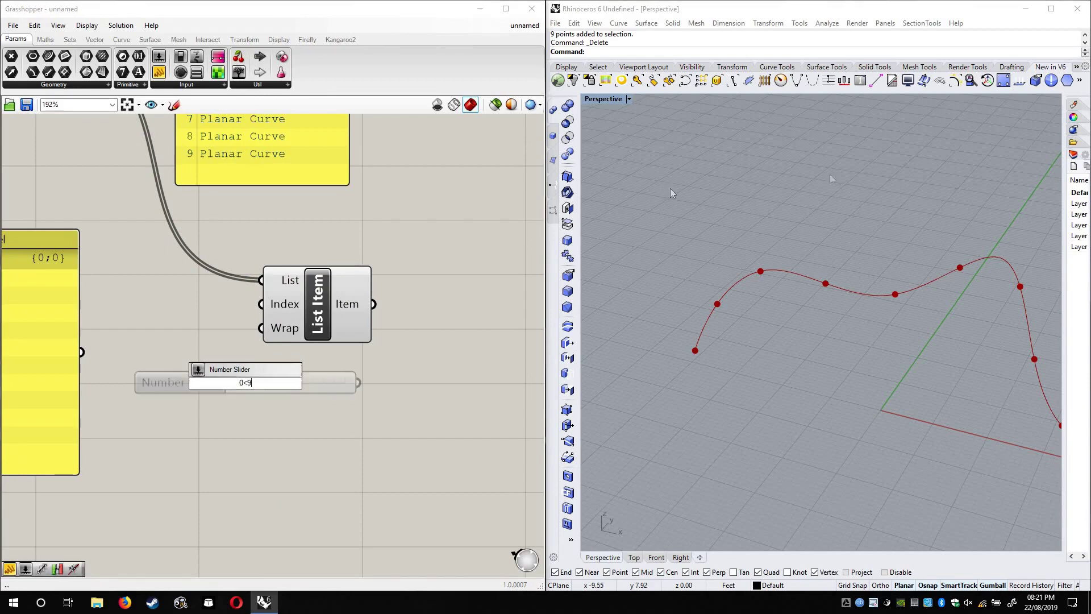
pyautogui.press('Return')
pyautogui.moveTo(356, 385); pyautogui.dragTo(261, 304)
pyautogui.moveTo(352, 290); pyautogui.dragTo(444, 259)
# Step through the curve segments with the List Item index slider and leave it at 4
pyautogui.click(798, 317)
pyautogui.scroll(-4, 801, 318)
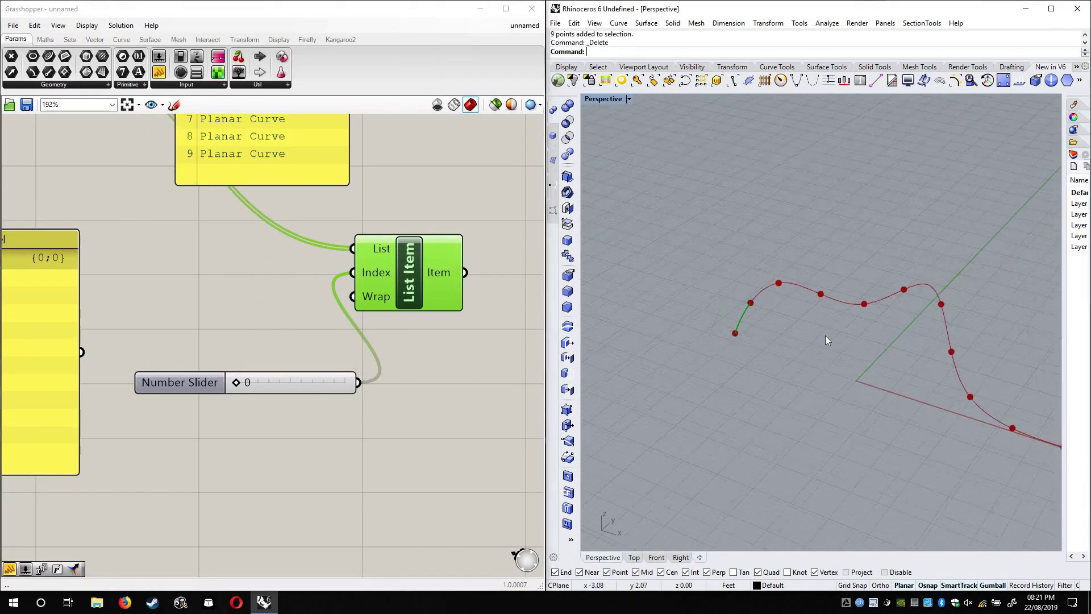
pyautogui.click(241, 383)
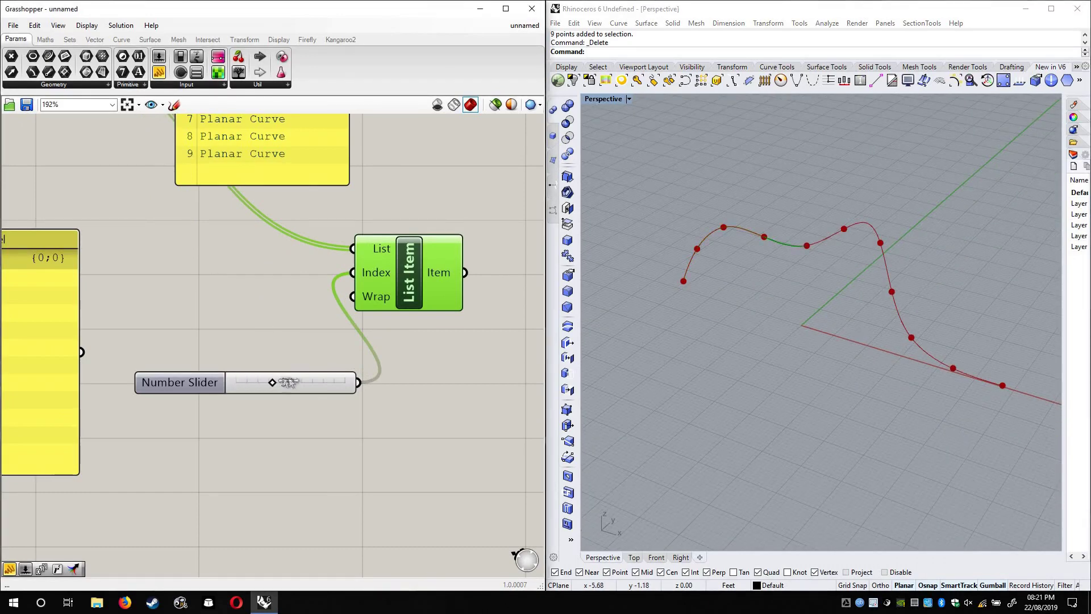
pyautogui.moveTo(323, 381); pyautogui.dragTo(284, 386)
# Place a Divide Length component on the canvas below Divide Curve
pyautogui.moveTo(270, 323); pyautogui.dragTo(384, 340, button='right')
pyautogui.scroll(-4, 384, 340)
pyautogui.moveTo(61, 254); pyautogui.dragTo(211, 281, button='right')
pyautogui.scroll(3, 211, 281)
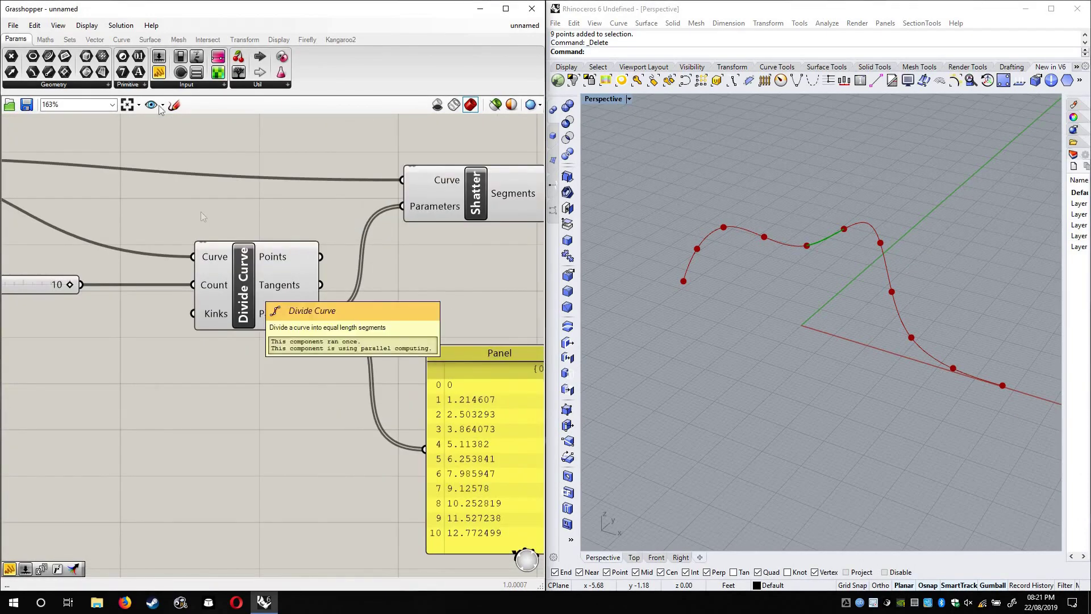
pyautogui.click(121, 39)
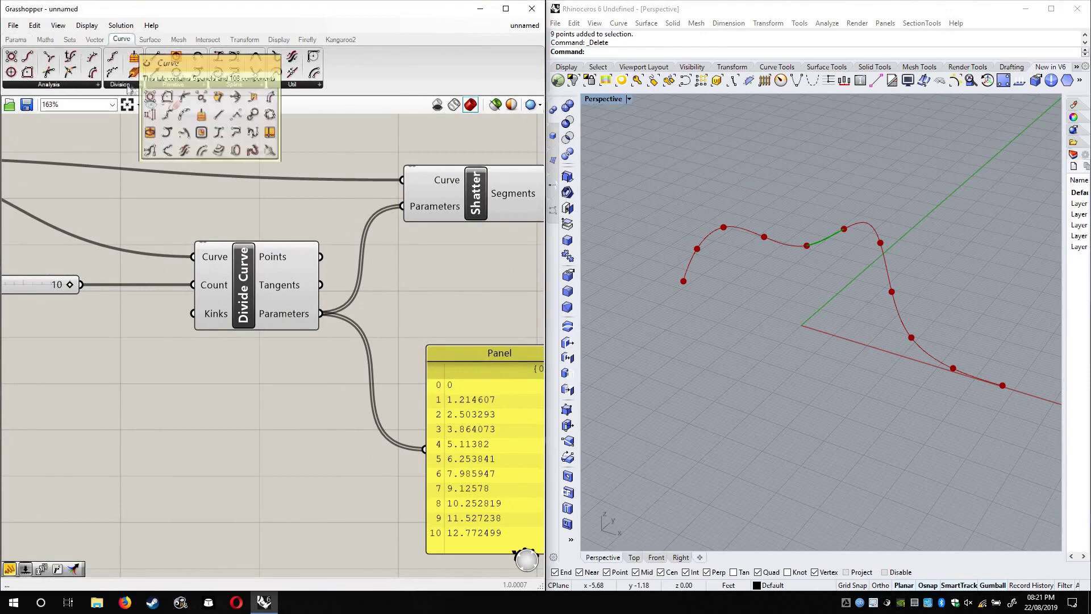
pyautogui.click(131, 85)
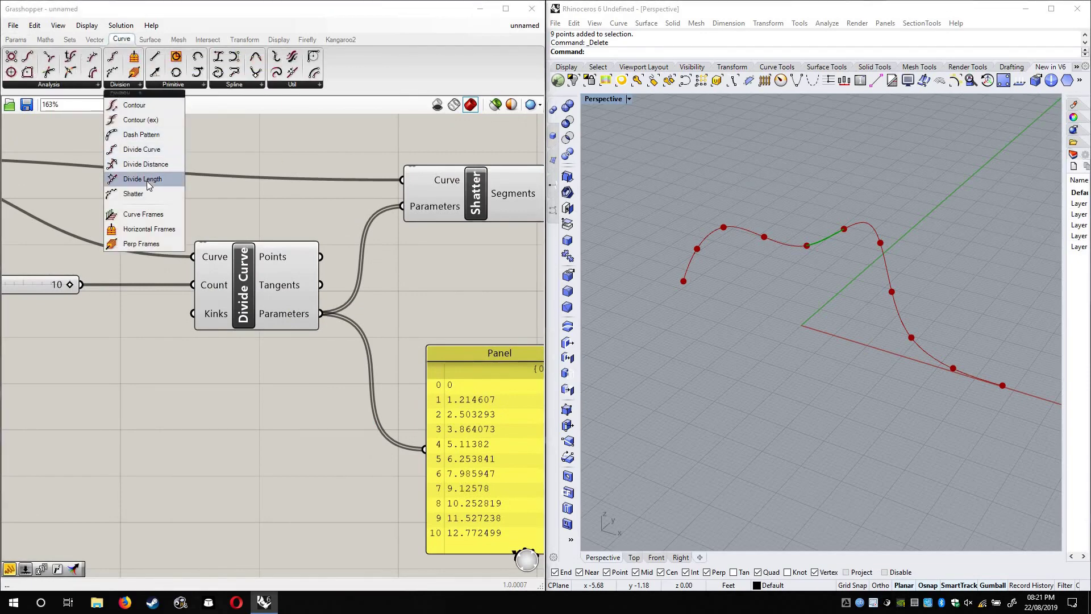
pyautogui.moveTo(146, 182); pyautogui.dragTo(256, 444)
pyautogui.moveTo(278, 431); pyautogui.dragTo(330, 374, button='right')
pyautogui.scroll(-3, 330, 375)
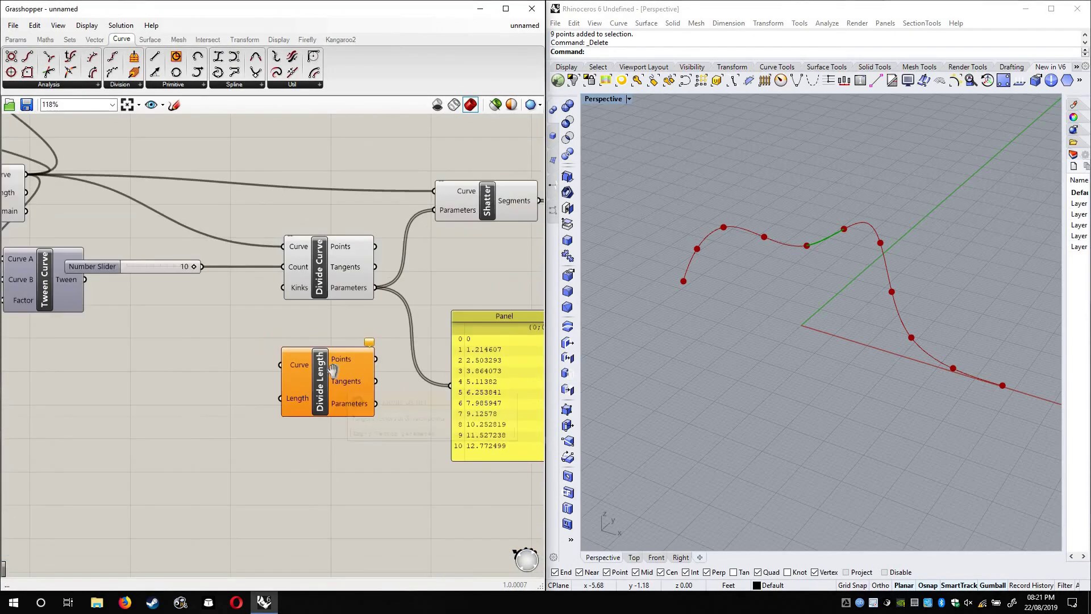
# Move the count slider above Divide Curve and hide the previews of Divide Curve and Shatter
pyautogui.moveTo(191, 249); pyautogui.dragTo(210, 213)
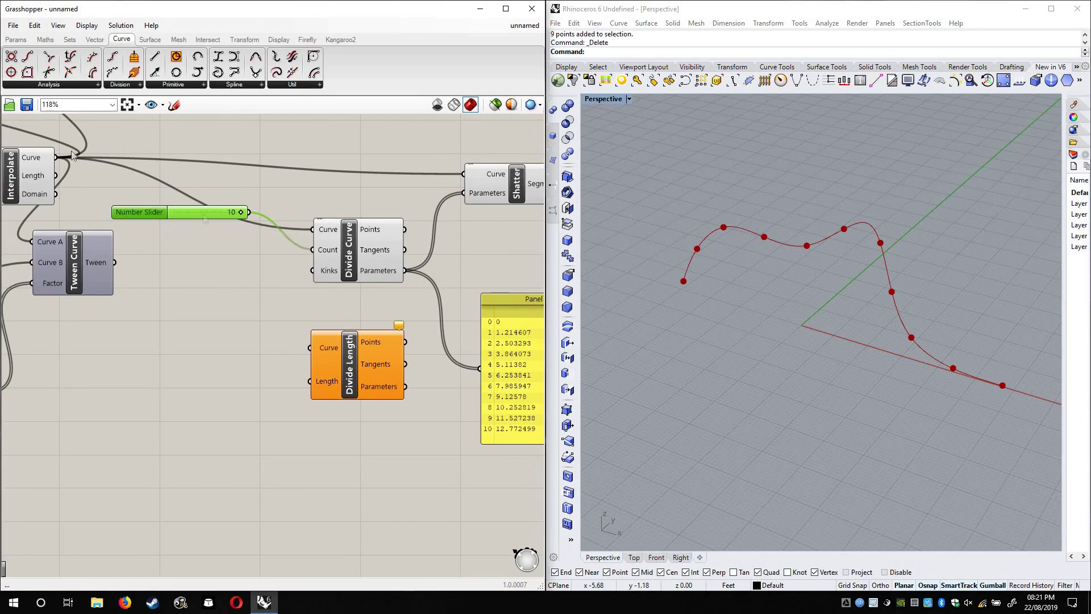
pyautogui.moveTo(344, 248); pyautogui.dragTo(291, 222, button='right')
pyautogui.rightClick(290, 218)
pyautogui.click(318, 237)
pyautogui.rightClick(478, 173)
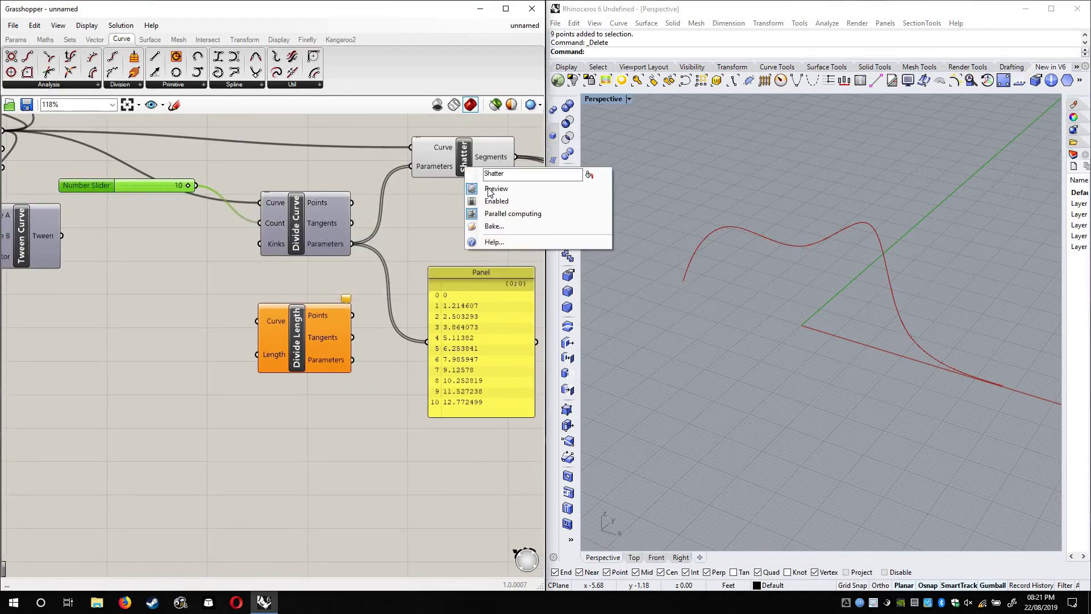
pyautogui.click(582, 183)
# Connect the Interpolate component's Curve output to Divide Length's Curve input
pyautogui.scroll(-3, 310, 197)
pyautogui.moveTo(300, 237); pyautogui.dragTo(388, 277, button='right')
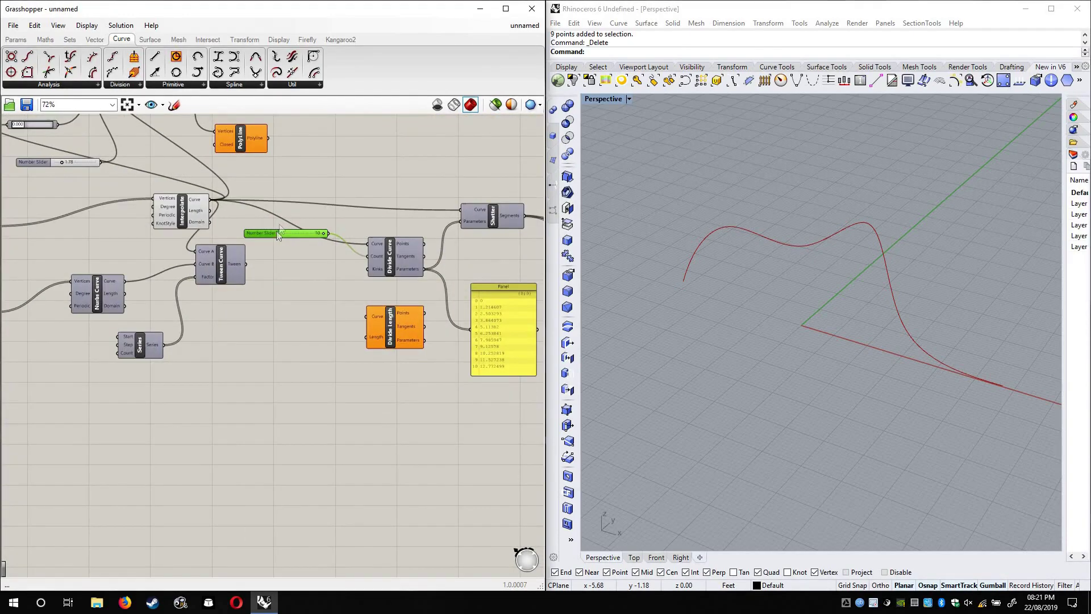
pyautogui.moveTo(209, 199); pyautogui.dragTo(366, 315)
# Add a number slider with the value 0.1 and connect it to Divide Length's Length input
pyautogui.scroll(4, 389, 341)
pyautogui.doubleClick(293, 350)
pyautogui.write('0')
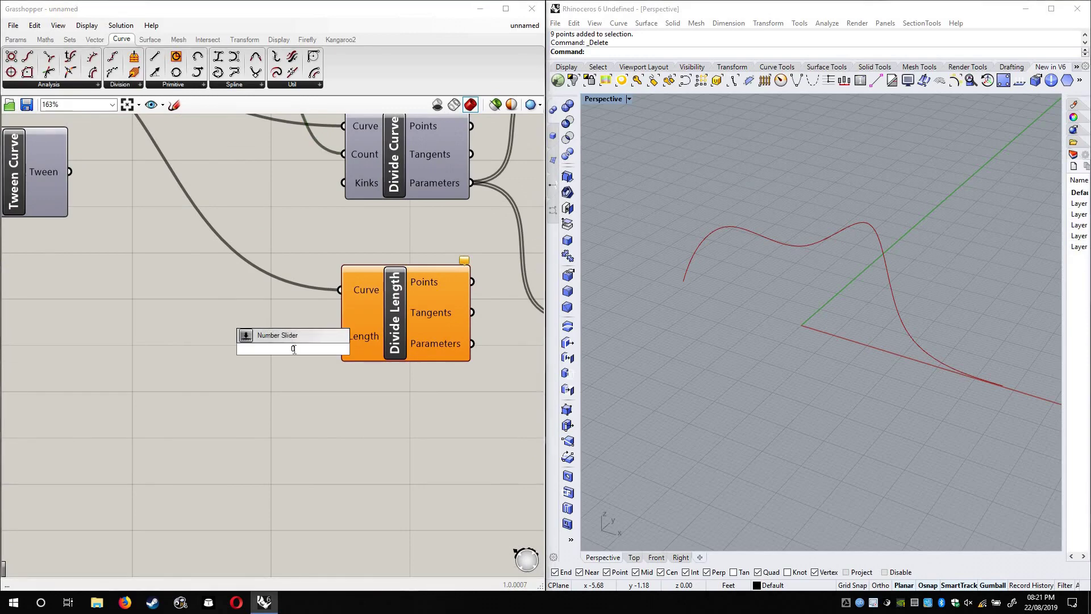
pyautogui.write('.')
pyautogui.press('Return')
pyautogui.moveTo(272, 353); pyautogui.dragTo(101, 373)
pyautogui.moveTo(217, 369); pyautogui.dragTo(340, 336)
# Examine the spacing of the division points along the whole curve in the perspective view
pyautogui.scroll(5, 765, 244)
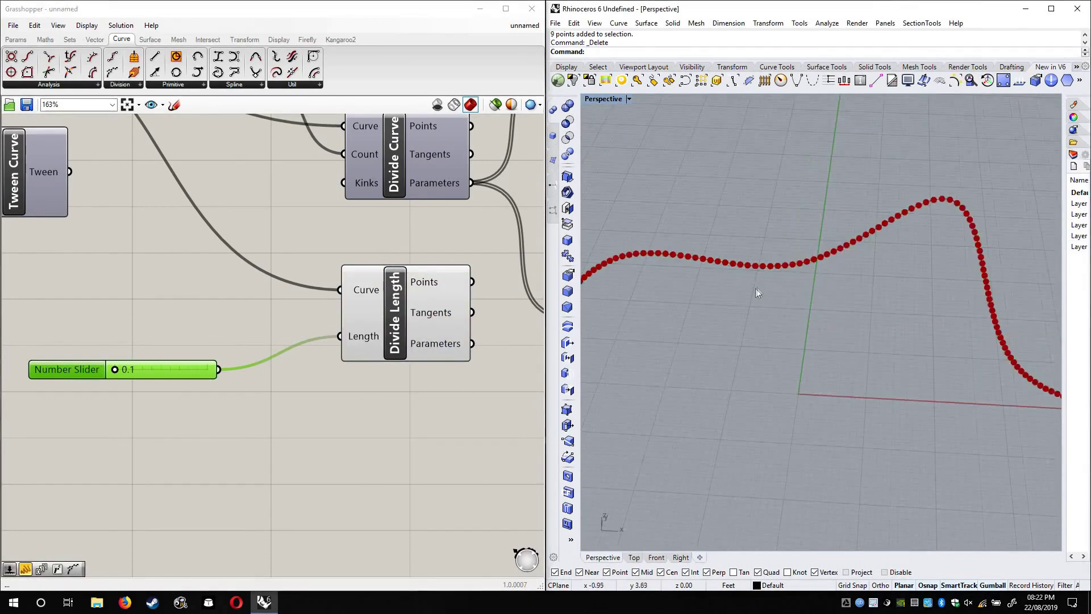
pyautogui.scroll(3, 760, 286)
pyautogui.scroll(-6, 878, 271)
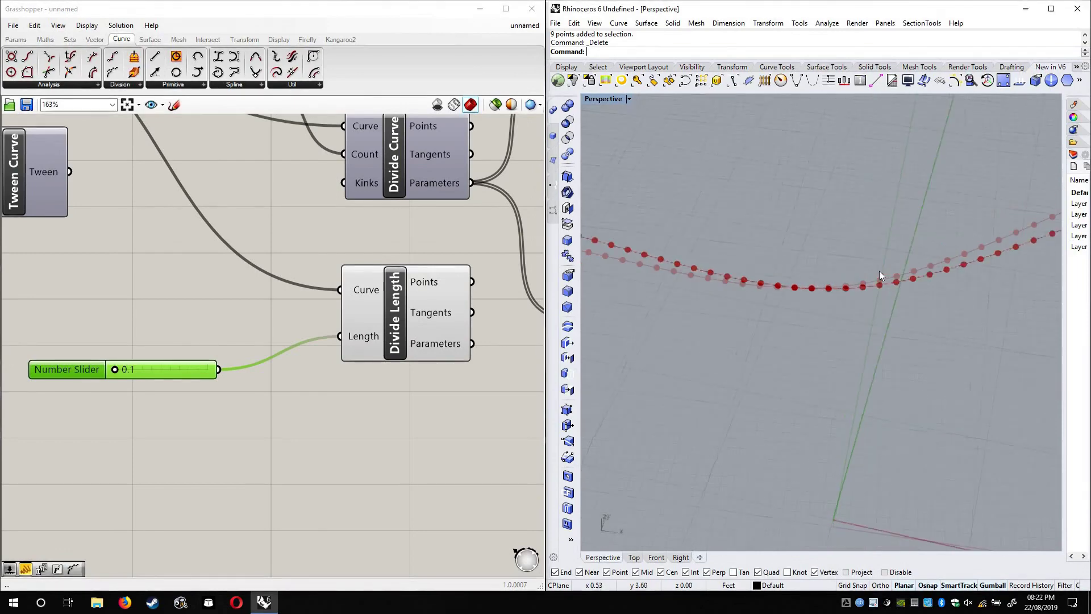
pyautogui.scroll(4, 677, 287)
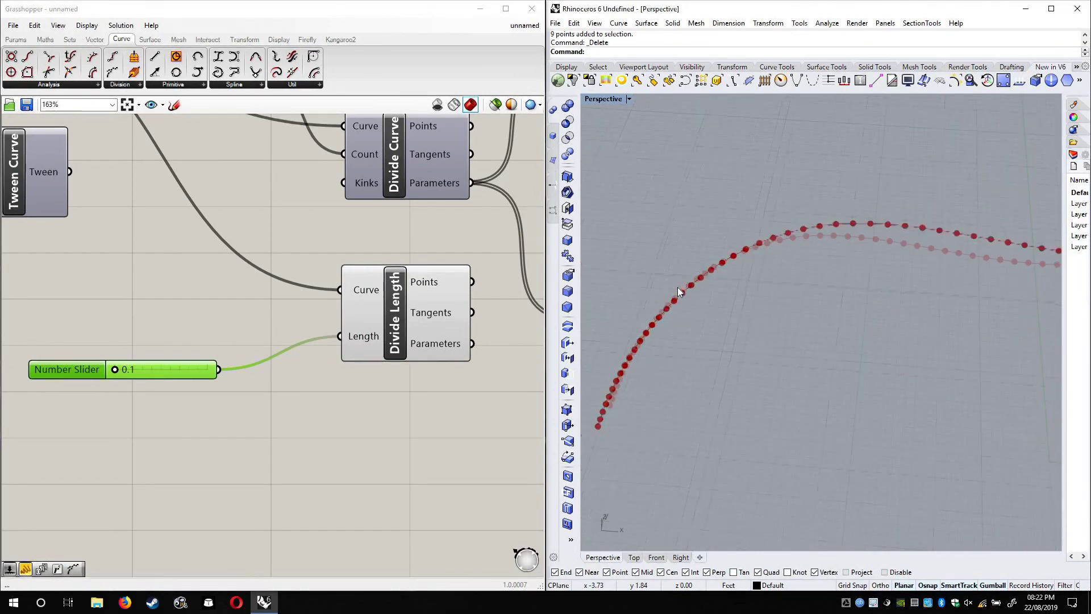
pyautogui.scroll(-6, 738, 298)
pyautogui.scroll(5, 938, 381)
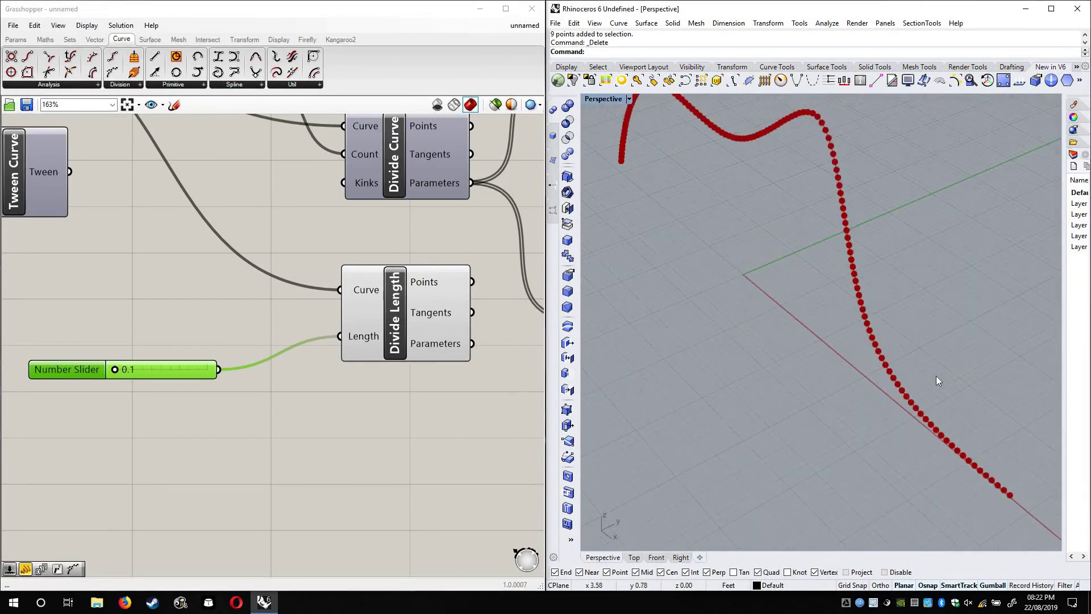
pyautogui.scroll(-3, 936, 376)
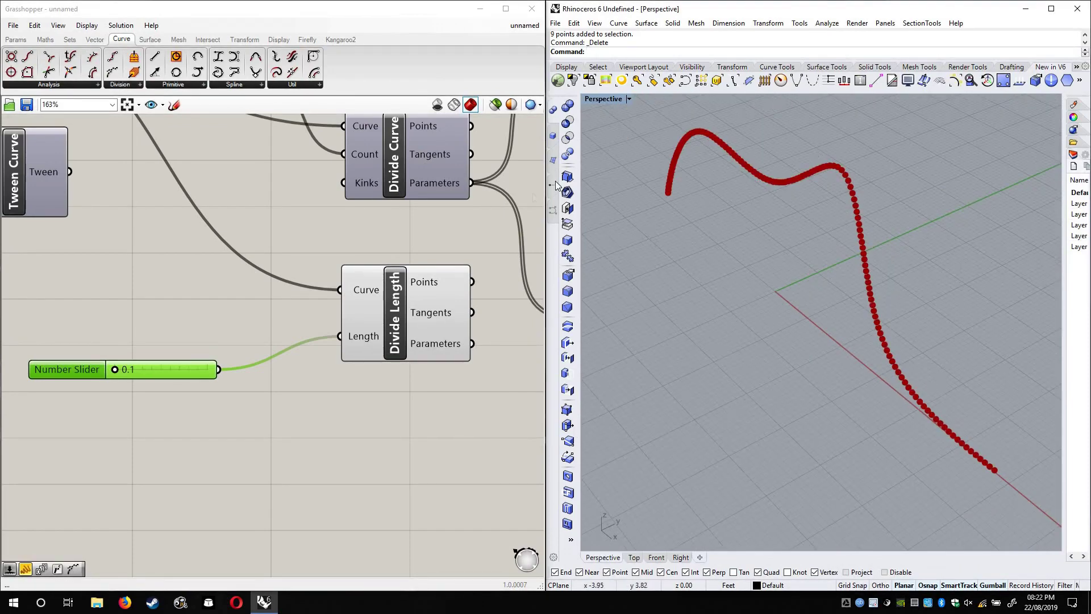
pyautogui.moveTo(877, 318); pyautogui.dragTo(824, 375, button='right')
# Set the division length slider to 0.9 and examine the division points near the curve's end
pyautogui.moveTo(114, 369); pyautogui.dragTo(123, 369)
pyautogui.moveTo(763, 384); pyautogui.dragTo(1001, 421, button='right')
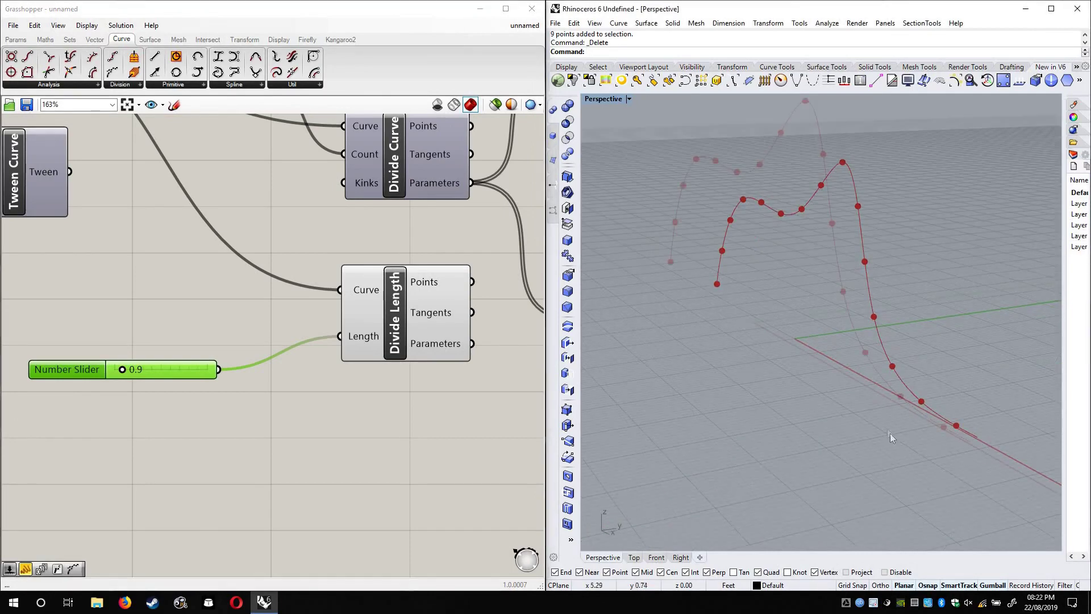
pyautogui.scroll(6, 889, 435)
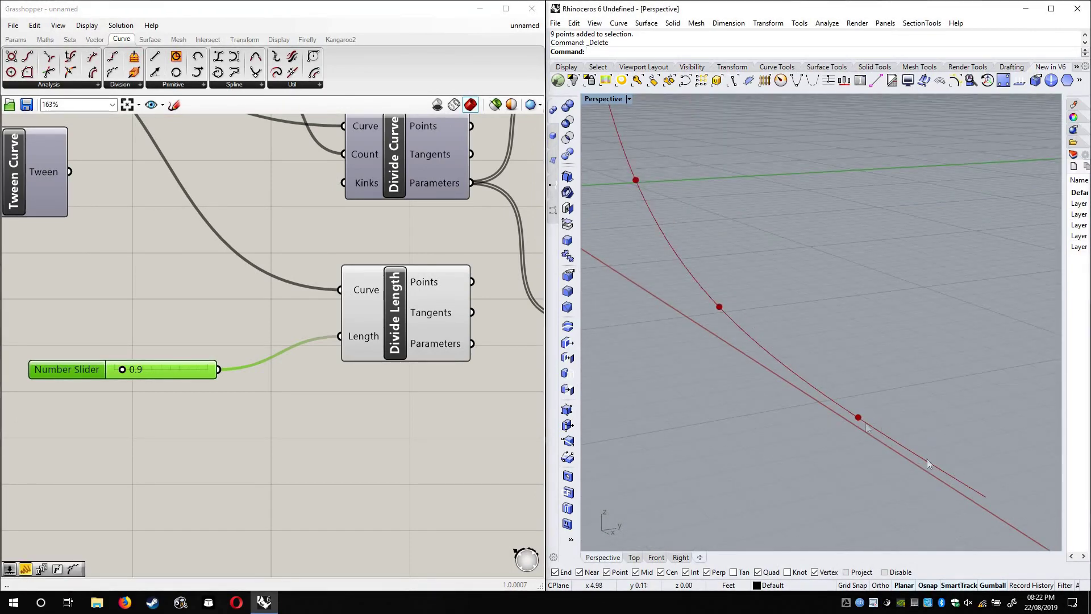
pyautogui.scroll(-10, 903, 454)
pyautogui.moveTo(911, 401); pyautogui.dragTo(669, 375, button='right')
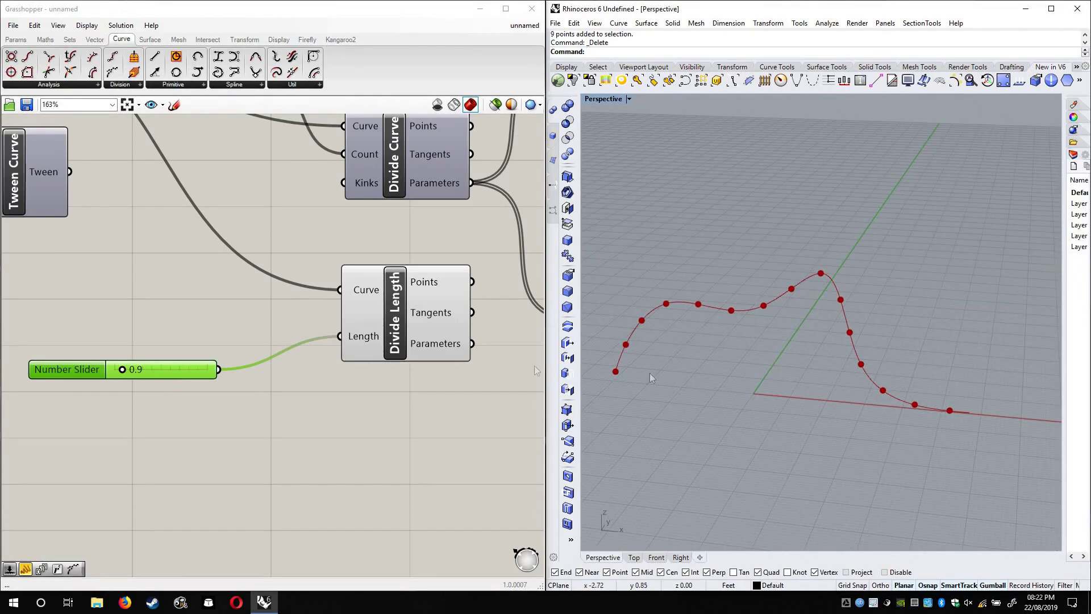
# Set the division length slider to 1.9 and inspect the values in Divide Length's Points output
pyautogui.moveTo(123, 370); pyautogui.dragTo(138, 371)
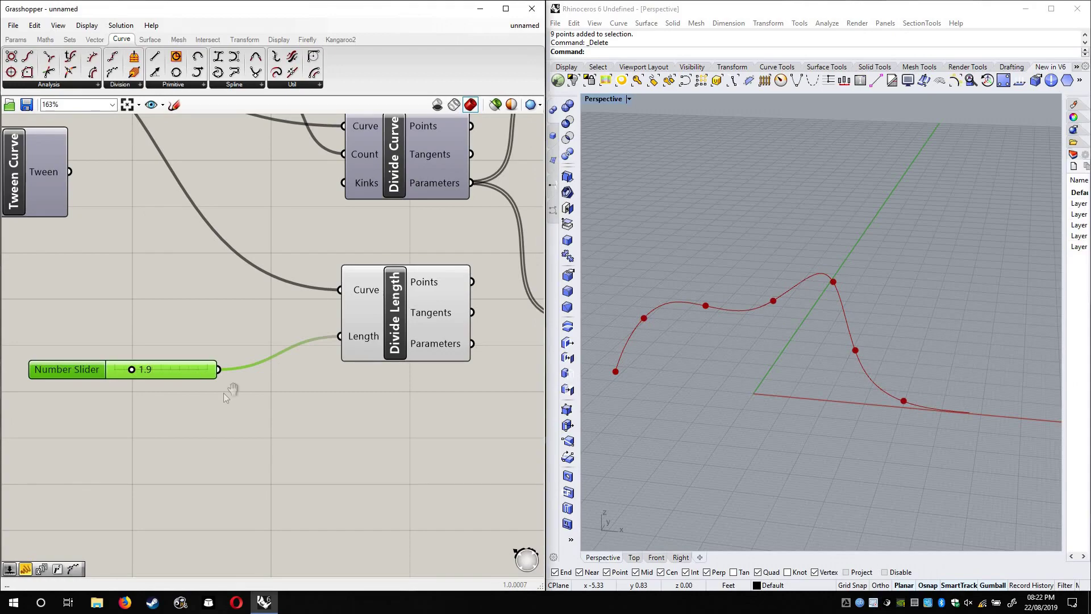
pyautogui.moveTo(234, 390); pyautogui.dragTo(51, 420, button='right')
pyautogui.scroll(3, 230, 291)
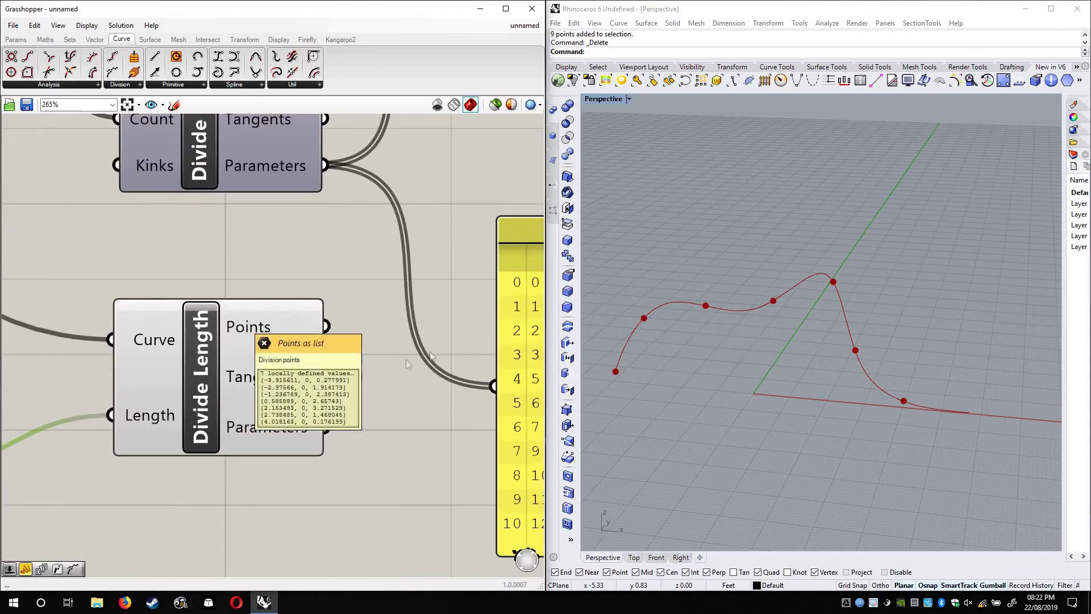
pyautogui.moveTo(318, 352); pyautogui.dragTo(312, 353, button='right')
# Replace Shatter's Parameters input with the Parameters output of Divide Length
pyautogui.scroll(-3, 307, 352)
pyautogui.moveTo(421, 145); pyautogui.dragTo(408, 257, button='right')
pyautogui.click(408, 256)
pyautogui.scroll(4, 200, 526)
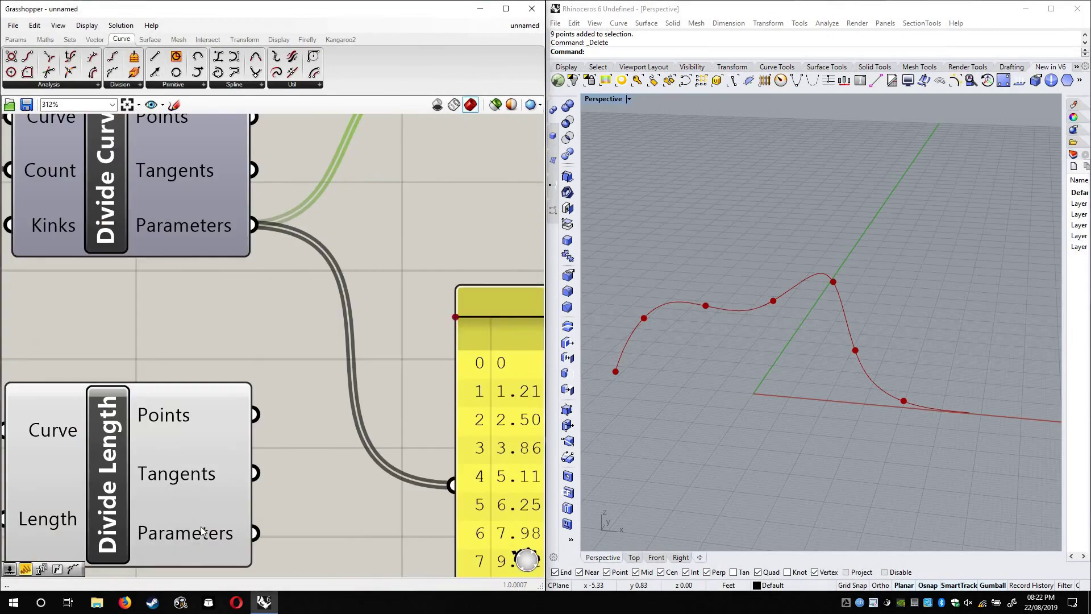
pyautogui.scroll(-4, 201, 531)
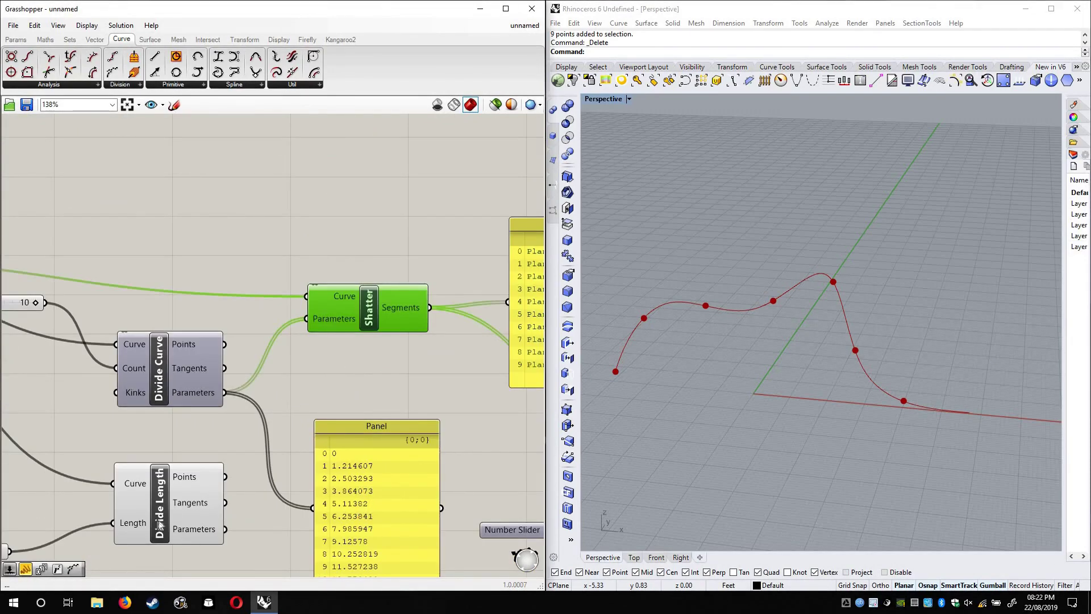
pyautogui.scroll(2, 158, 522)
pyautogui.moveTo(251, 460); pyautogui.dragTo(327, 337)
pyautogui.moveTo(250, 534); pyautogui.dragTo(364, 250)
pyautogui.scroll(-3, 302, 291)
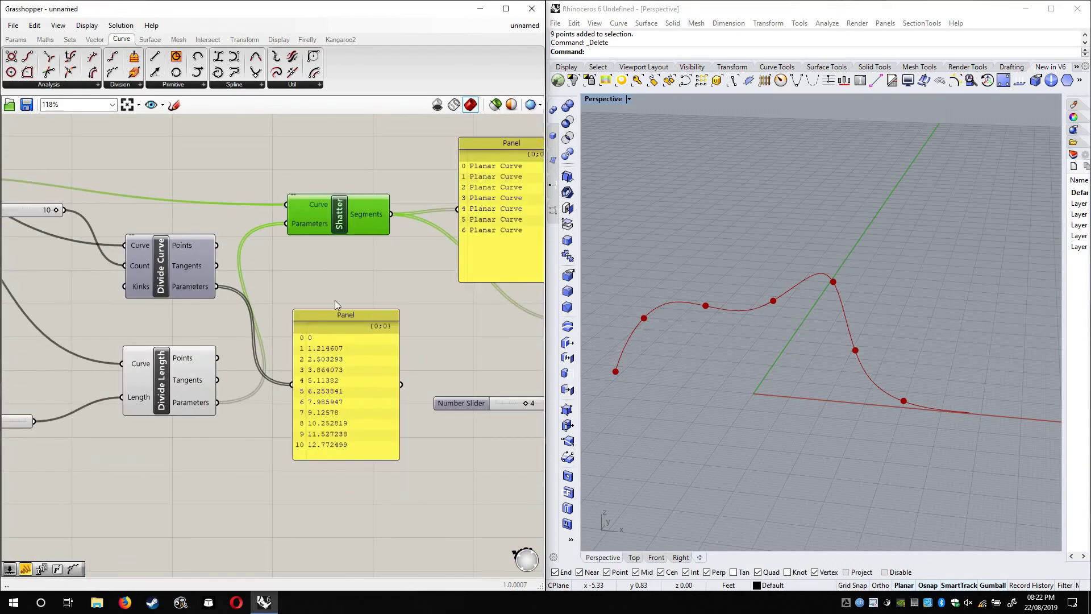
# Set the List Item index slider to 0 and view the picked curve segment in the perspective view
pyautogui.moveTo(336, 300); pyautogui.dragTo(240, 245, button='right')
pyautogui.click(459, 318)
pyautogui.scroll(3, 367, 377)
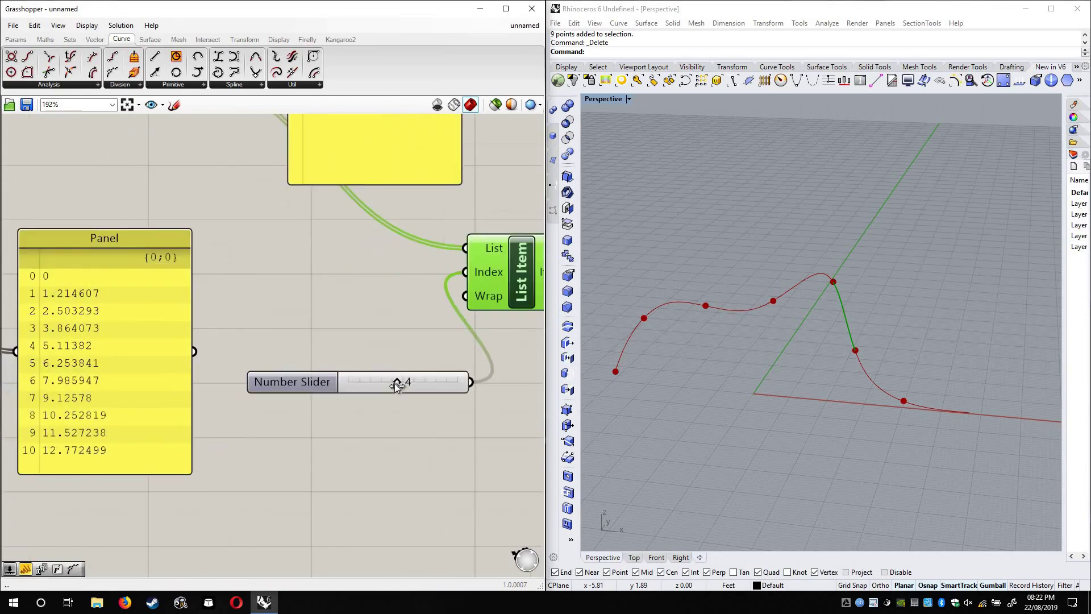
pyautogui.moveTo(375, 387); pyautogui.dragTo(365, 385)
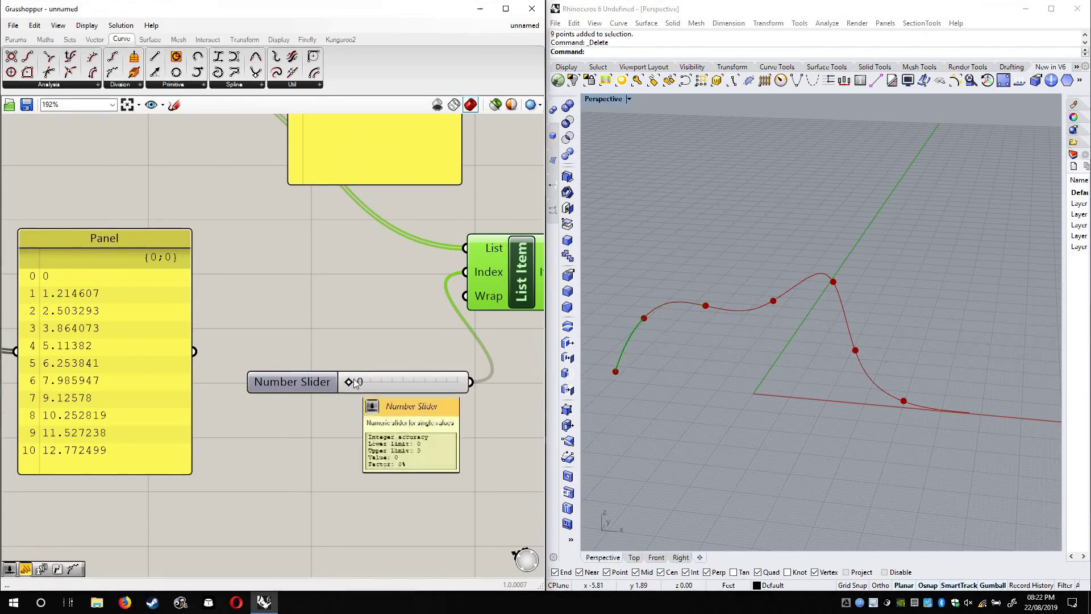
# Place a Curve Frames component on the canvas below the index slider
pyautogui.click(127, 84)
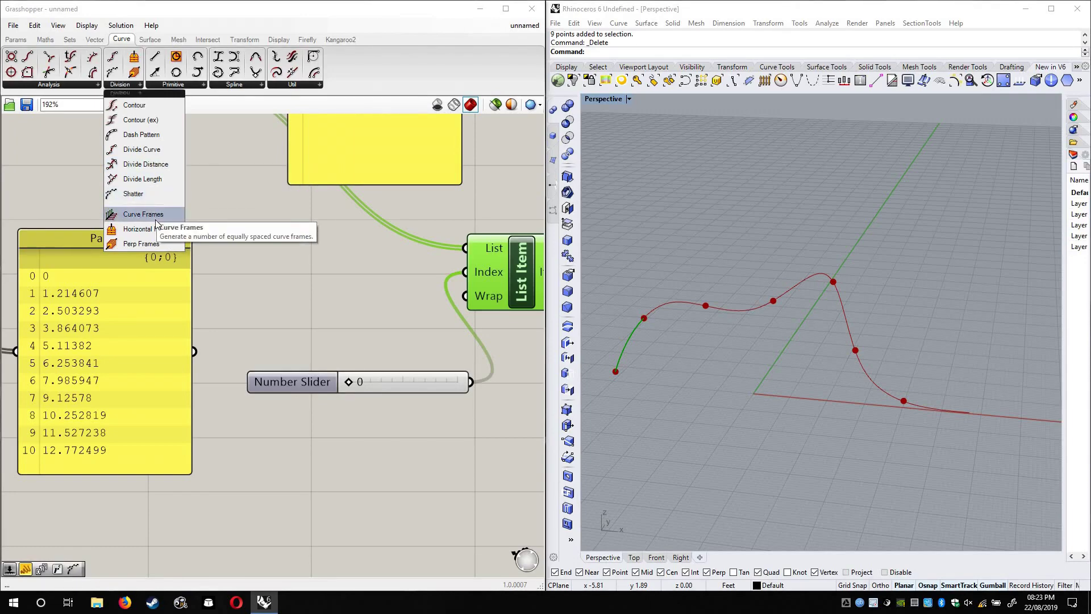
pyautogui.moveTo(163, 219); pyautogui.dragTo(394, 429)
pyautogui.scroll(-4, 303, 275)
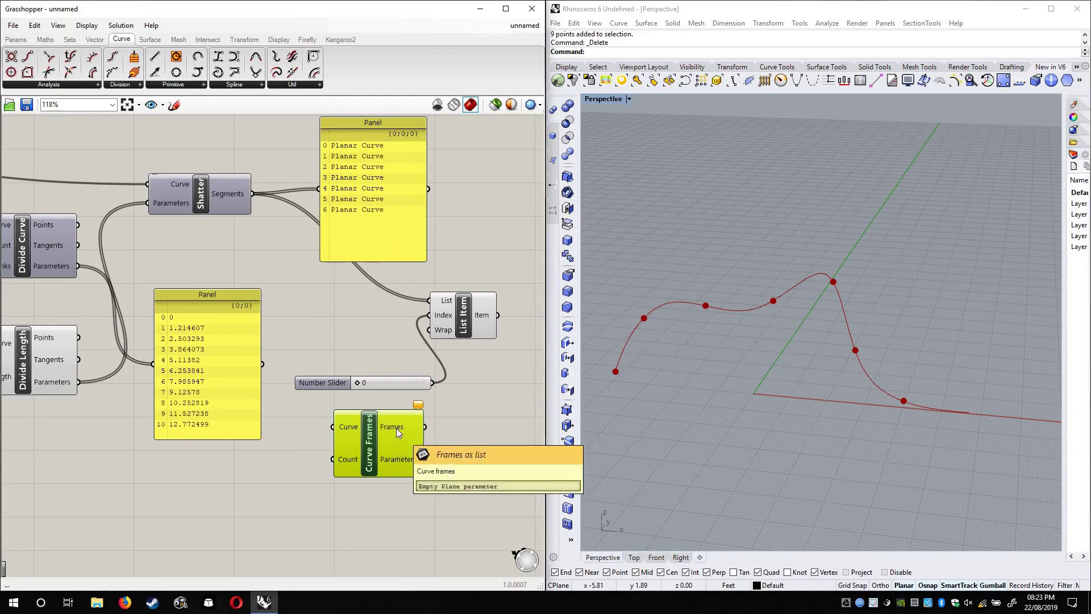
pyautogui.moveTo(233, 238); pyautogui.dragTo(280, 196, button='right')
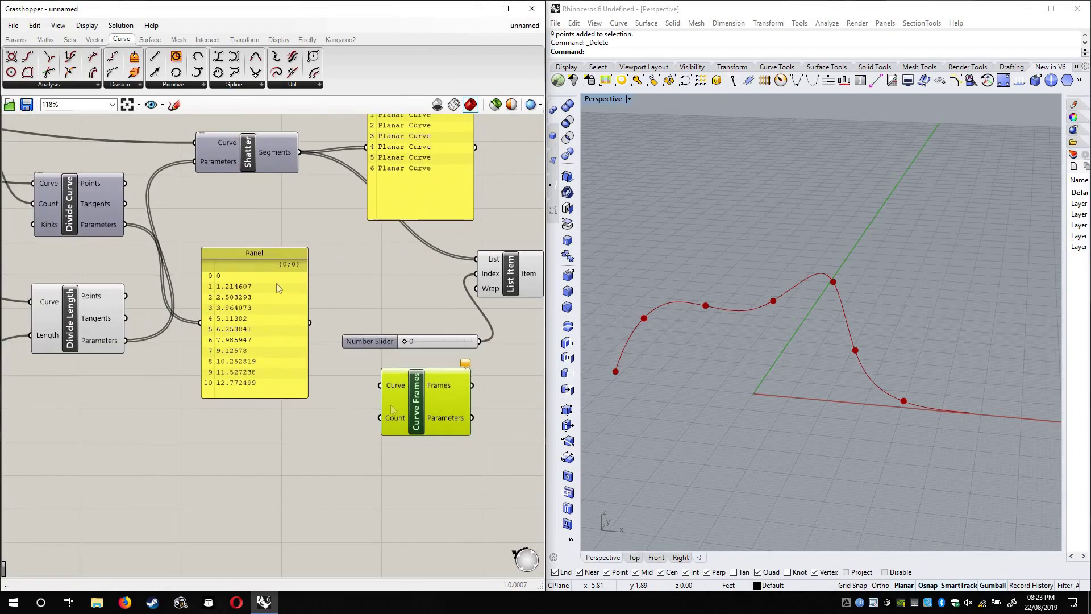
pyautogui.moveTo(414, 409); pyautogui.dragTo(350, 465)
# Hide the preview of Divide Length and move the Curve Frames component beneath it
pyautogui.moveTo(140, 331); pyautogui.dragTo(176, 357, button='right')
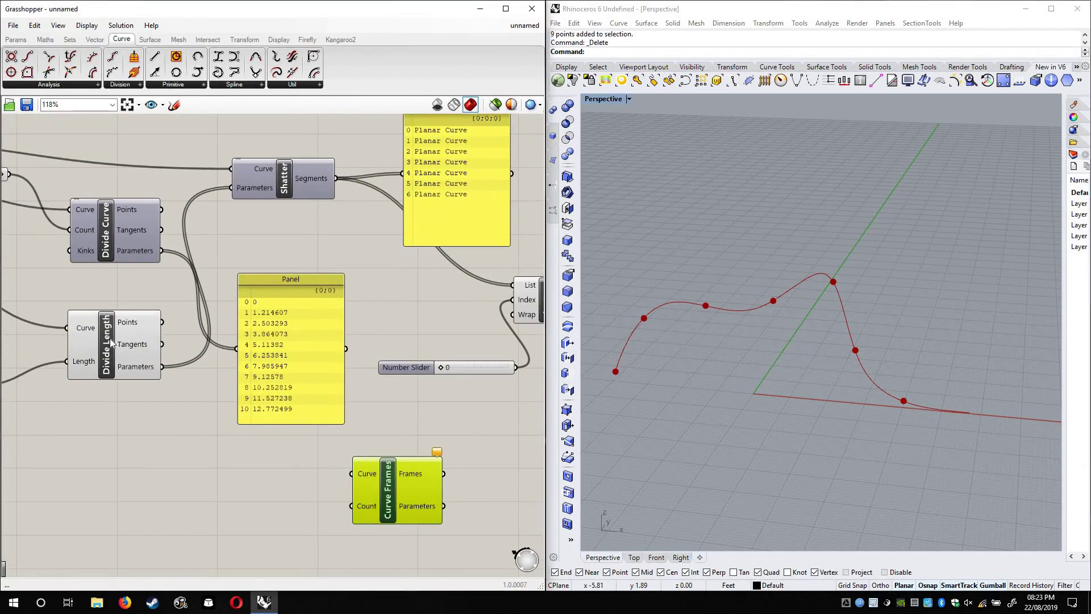
pyautogui.rightClick(133, 364)
pyautogui.moveTo(345, 485); pyautogui.dragTo(502, 448, button='right')
pyautogui.moveTo(516, 445); pyautogui.dragTo(235, 437)
pyautogui.moveTo(295, 353); pyautogui.dragTo(358, 389, button='right')
pyautogui.scroll(-3, 124, 311)
pyautogui.scroll(3, 461, 301)
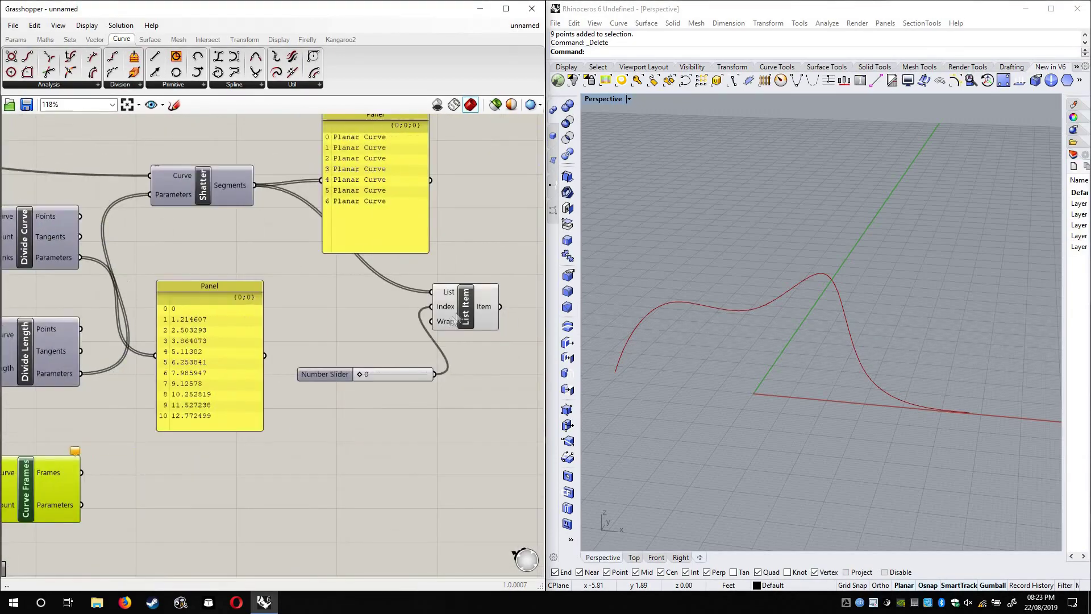
pyautogui.click(477, 320)
pyautogui.rightClick(464, 302)
pyautogui.click(479, 323)
pyautogui.click(465, 441)
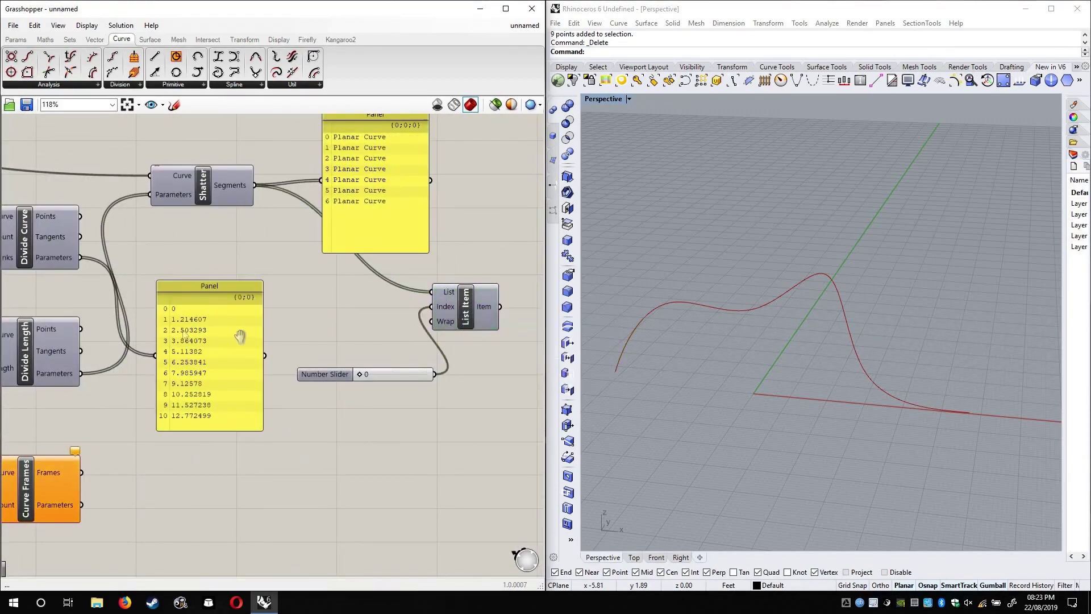
# Connect the interpolated curve's Curve output to the Curve input of Curve Frames and view the resulting frames
pyautogui.moveTo(182, 336); pyautogui.dragTo(371, 326, button='right')
pyautogui.moveTo(99, 336); pyautogui.dragTo(271, 416, button='right')
pyautogui.moveTo(93, 211); pyautogui.dragTo(351, 539)
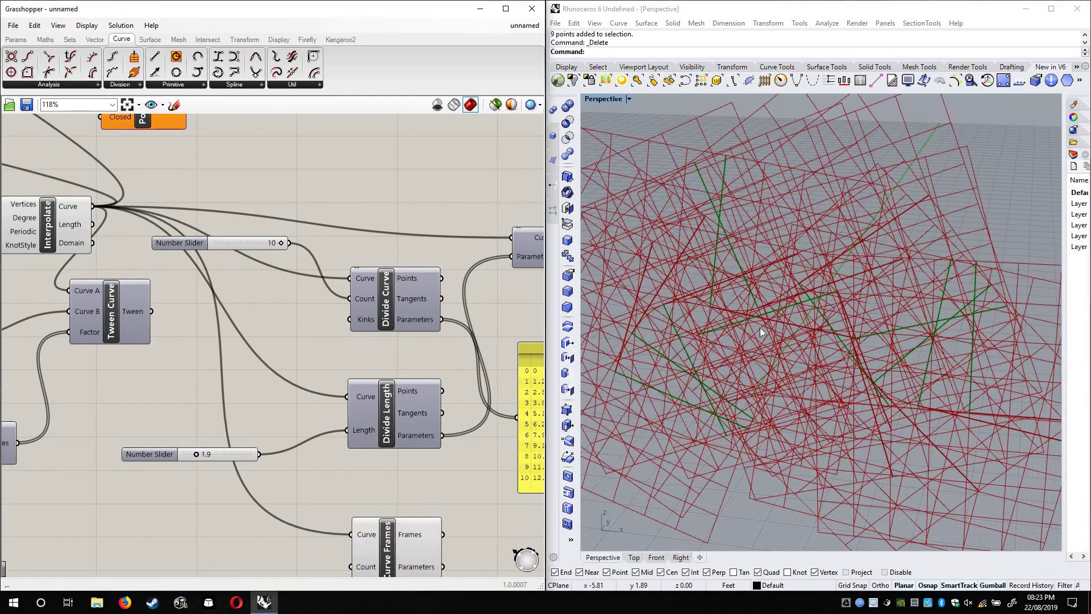
pyautogui.scroll(-5, 746, 339)
pyautogui.scroll(4, 221, 339)
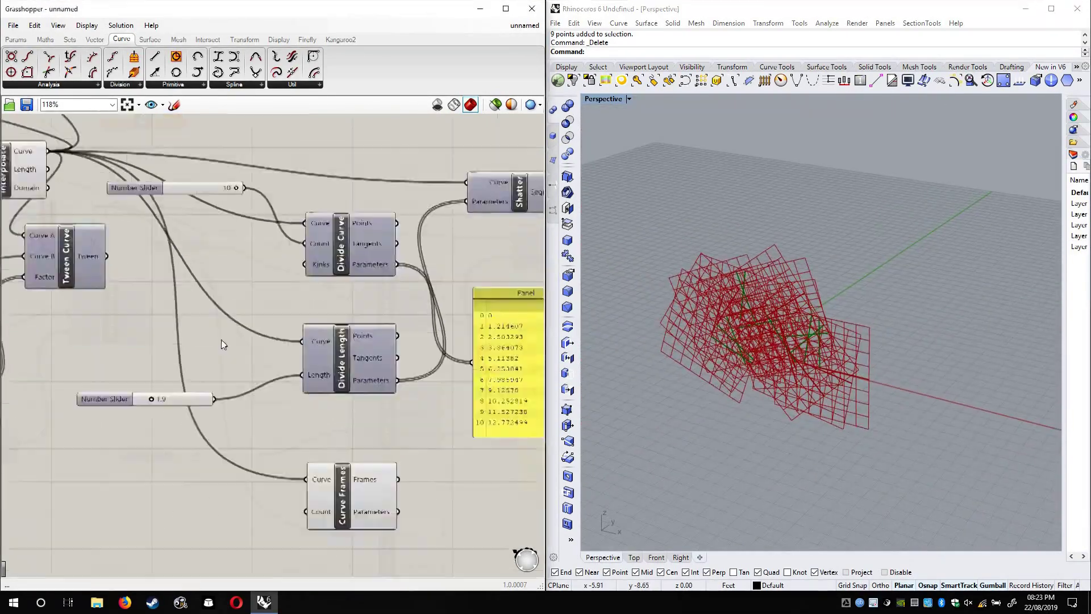
# Set a smaller integer for the Count input of Curve Frames, giving four frames along the curve
pyautogui.rightClick(246, 390)
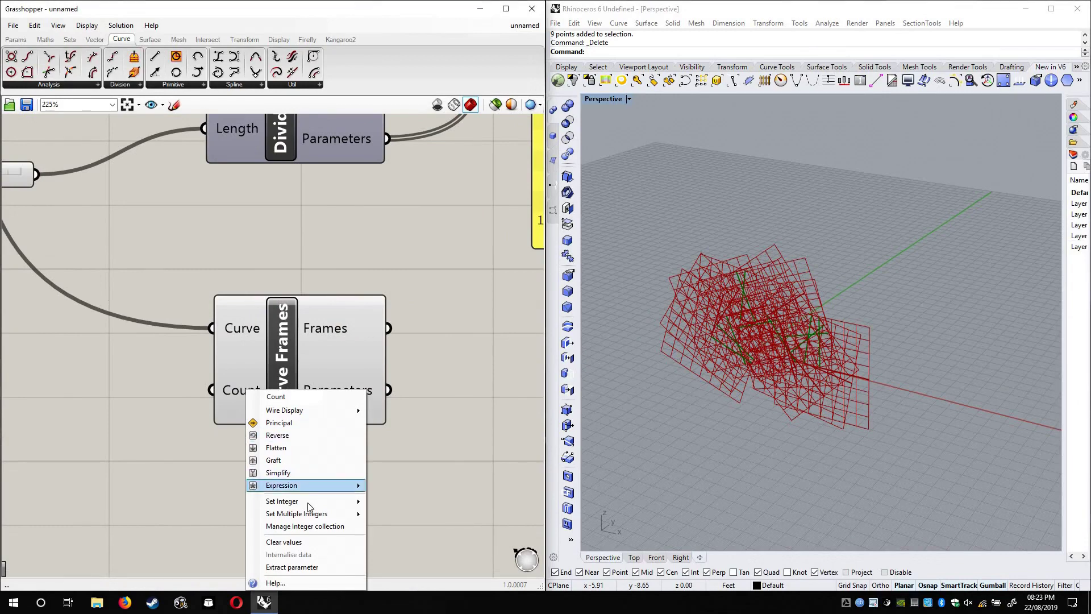
pyautogui.moveTo(306, 501)
pyautogui.click(429, 502)
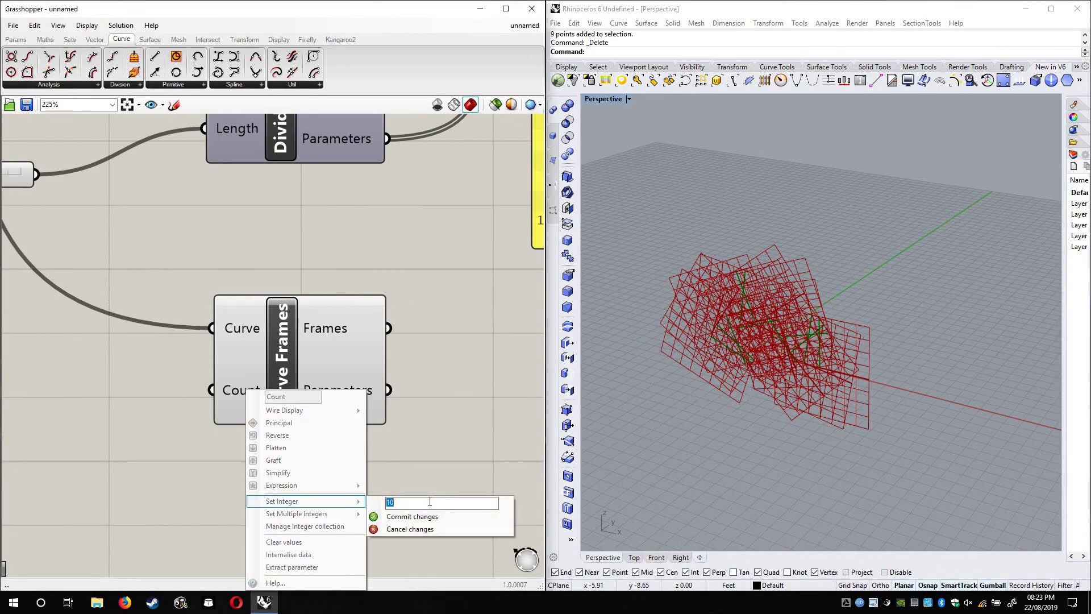
pyautogui.click(421, 518)
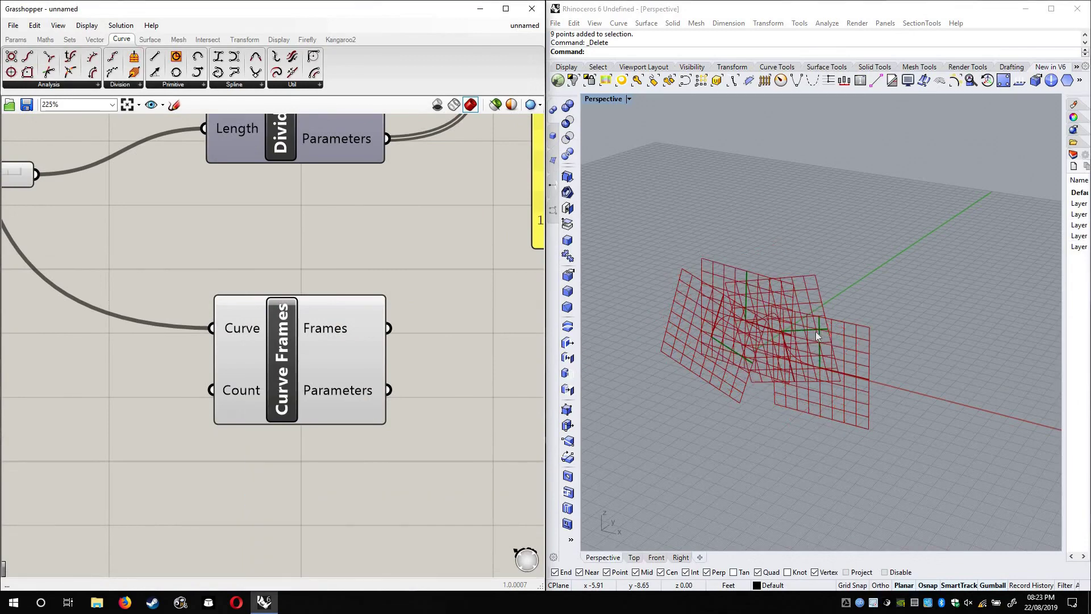
pyautogui.scroll(4, 762, 329)
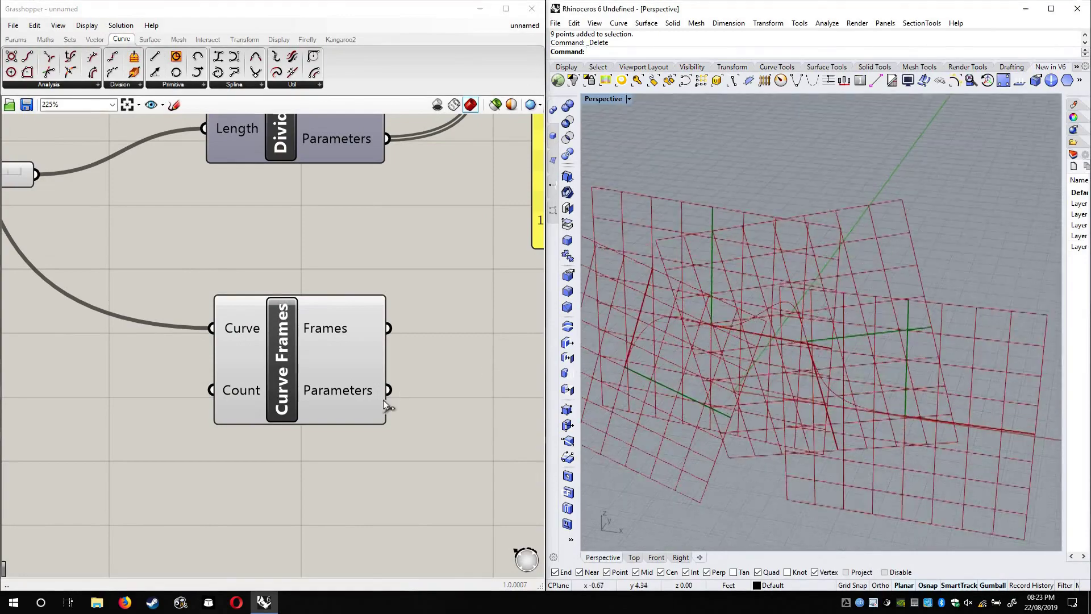
# Raise the integer in the Count input of Curve Frames to give six frames along the curve
pyautogui.rightClick(244, 391)
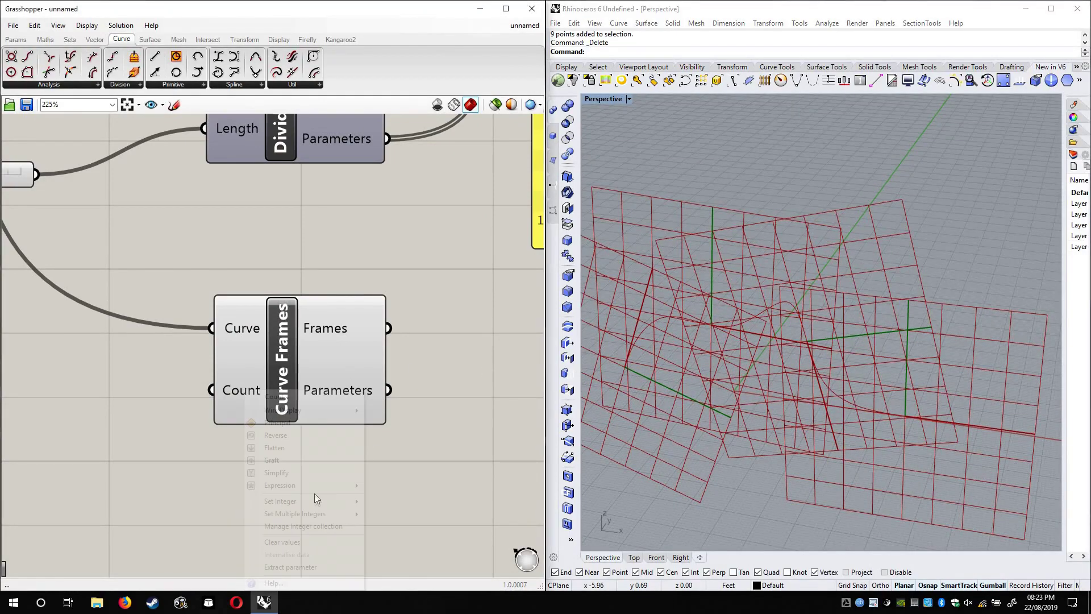
pyautogui.moveTo(345, 507)
pyautogui.click(433, 505)
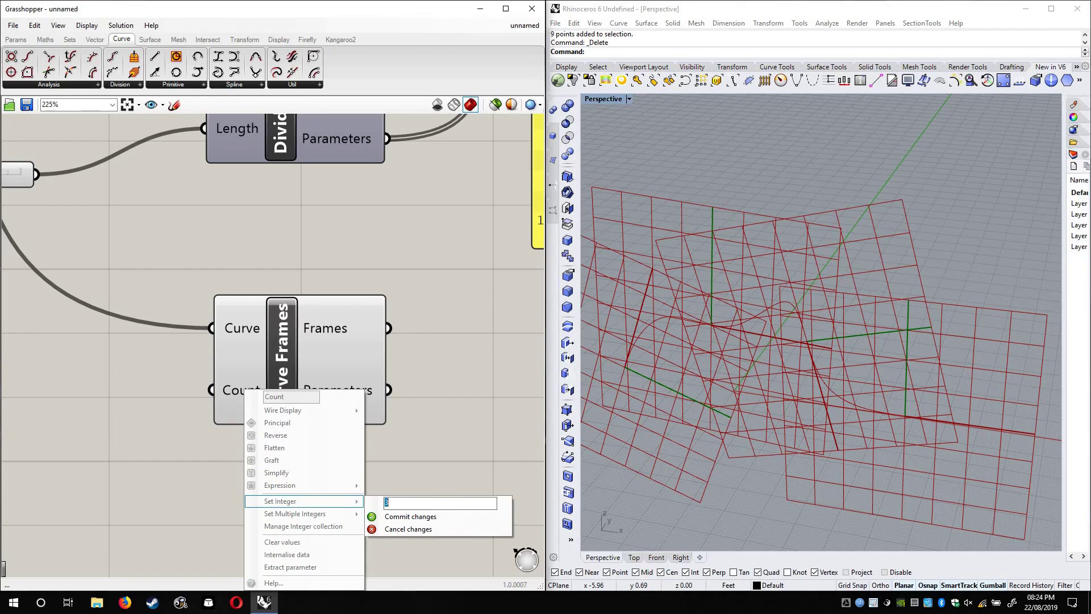
pyautogui.click(449, 517)
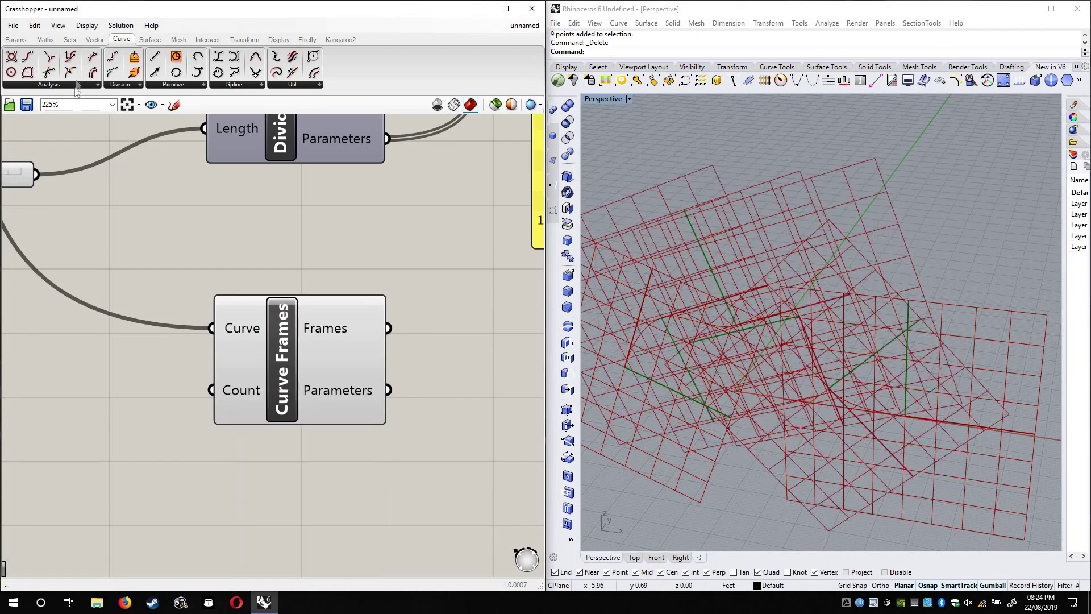
# Add a Perp Frame component between Divide Length and Curve Frames, shifting Curve Frames down to make room
pyautogui.click(77, 88)
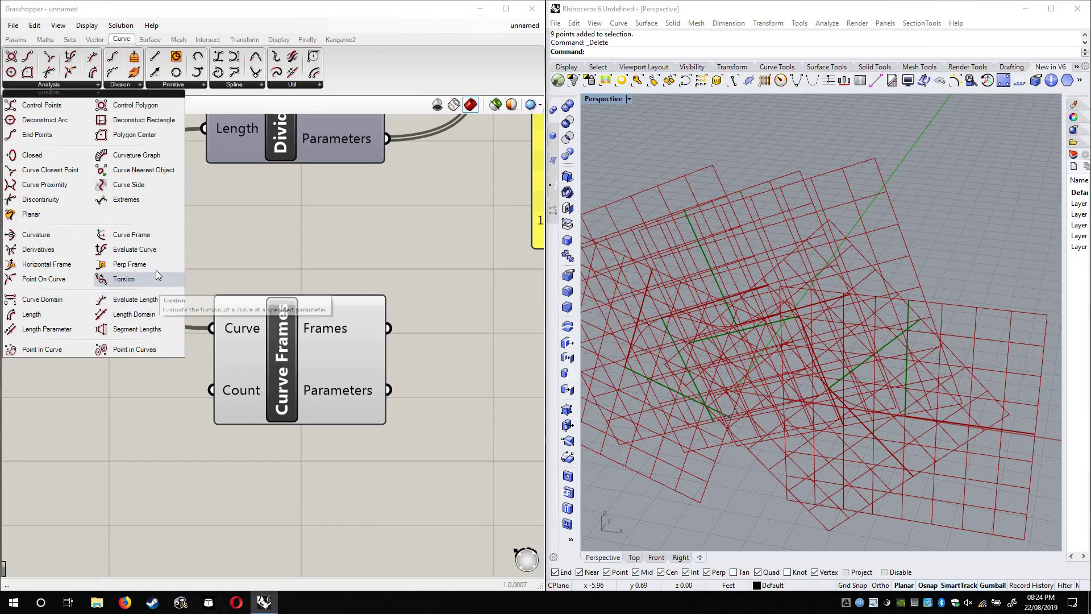
pyautogui.click(272, 238)
pyautogui.moveTo(316, 224); pyautogui.dragTo(336, 205)
pyautogui.moveTo(278, 353); pyautogui.dragTo(282, 442)
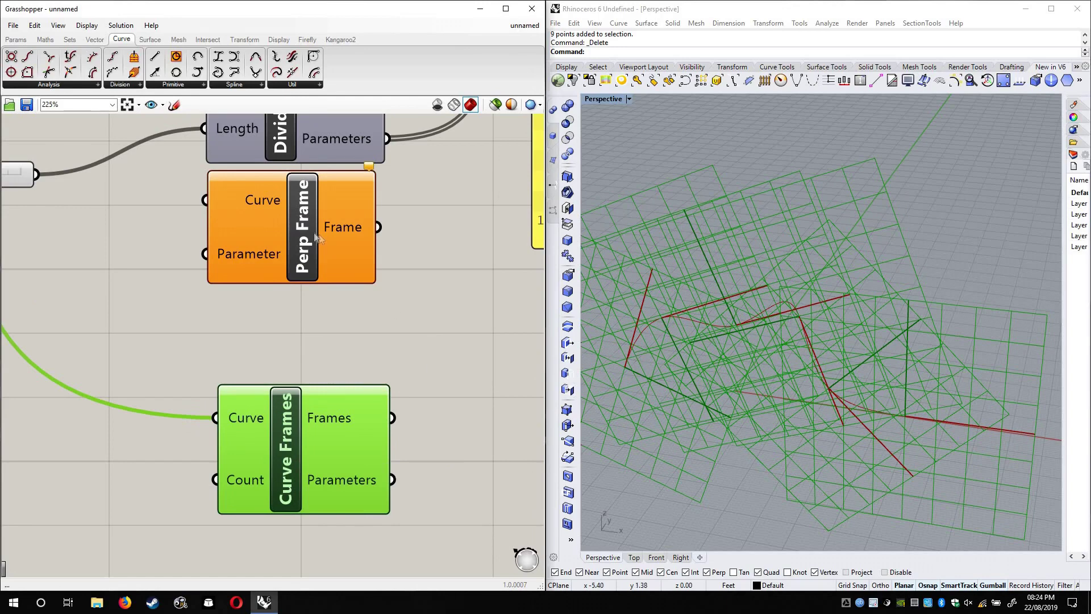
pyautogui.moveTo(358, 244); pyautogui.dragTo(358, 285)
pyautogui.click(404, 346)
# Add a Rectangle component beside Curve Frames and wire the Frames output into its Plane input
pyautogui.moveTo(475, 424); pyautogui.dragTo(386, 383, button='right')
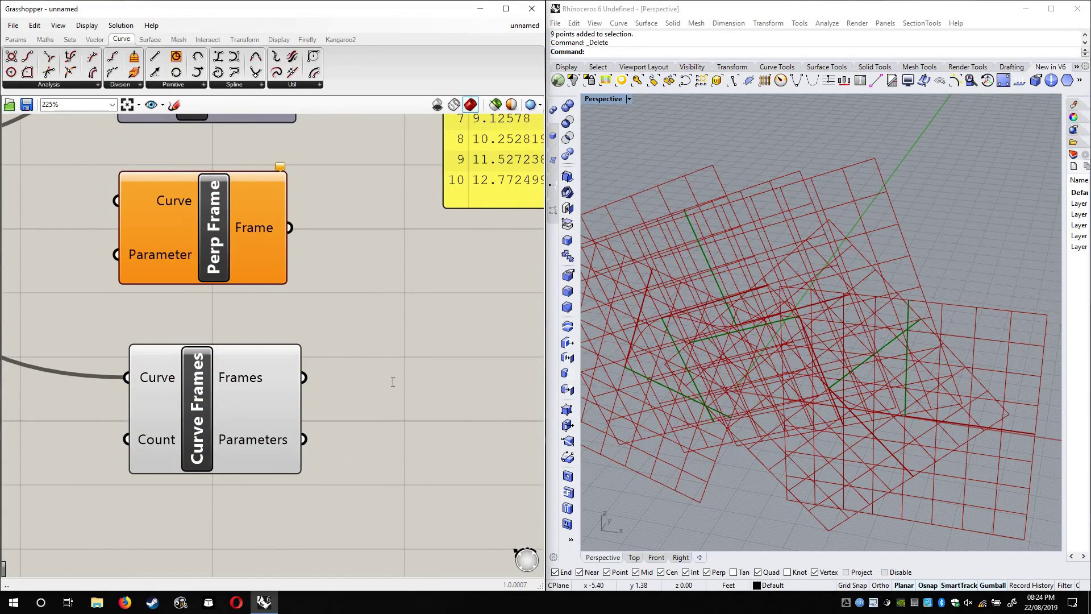
pyautogui.doubleClick(392, 382)
pyautogui.write('rec')
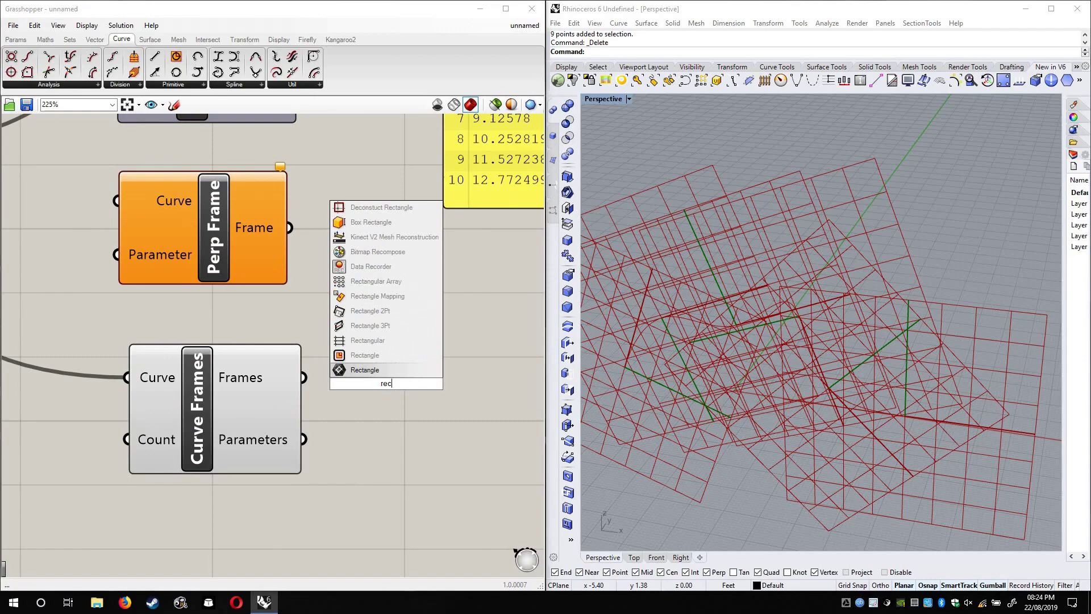
pyautogui.click(381, 358)
pyautogui.moveTo(443, 400); pyautogui.dragTo(529, 423)
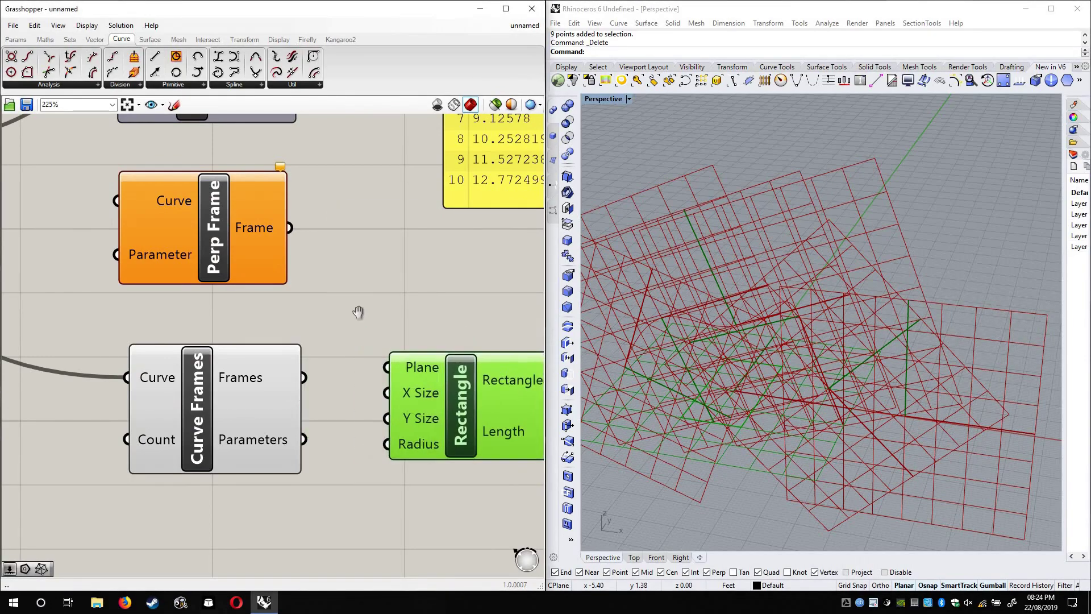
pyautogui.moveTo(358, 314); pyautogui.dragTo(324, 279, button='right')
pyautogui.moveTo(269, 343); pyautogui.dragTo(351, 332)
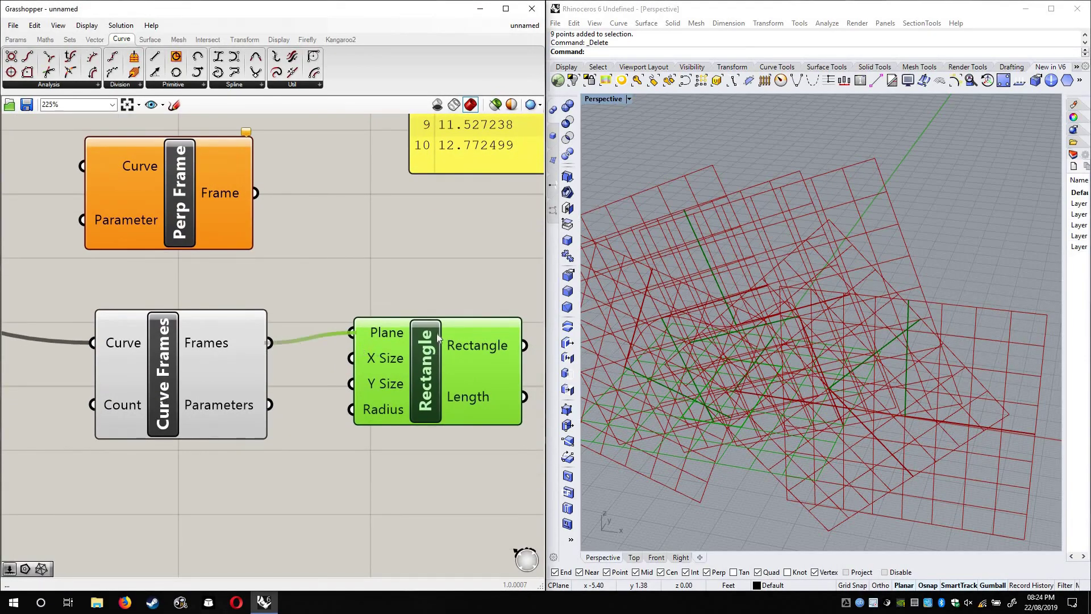
pyautogui.click(350, 291)
# Hide the preview of Curve Frames and examine the rectangles placed along the curve
pyautogui.rightClick(177, 360)
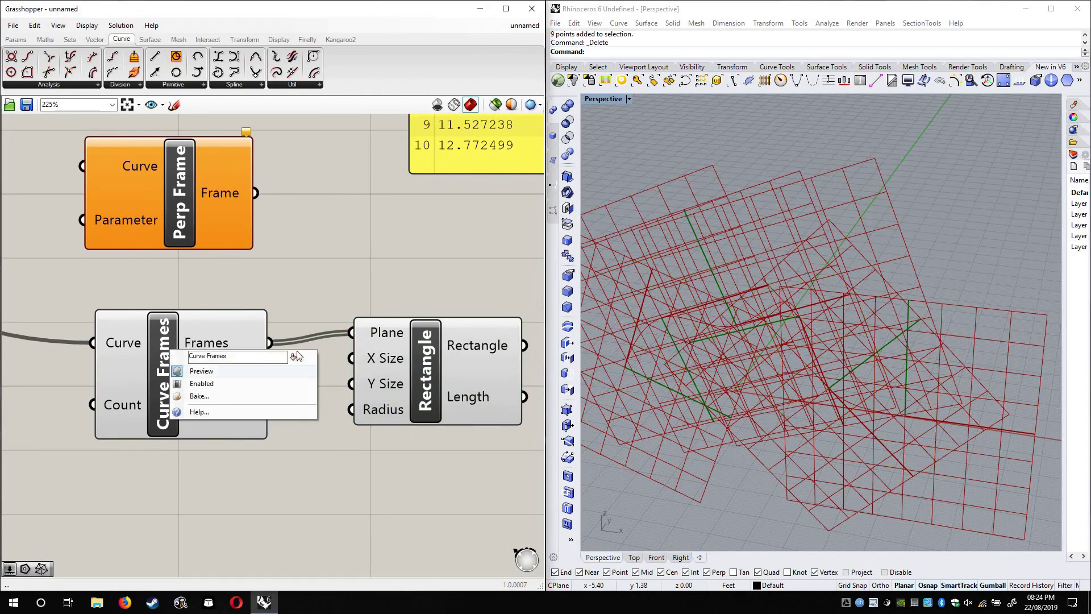
pyautogui.click(188, 372)
pyautogui.moveTo(673, 332); pyautogui.dragTo(634, 367, button='right')
pyautogui.scroll(2, 631, 366)
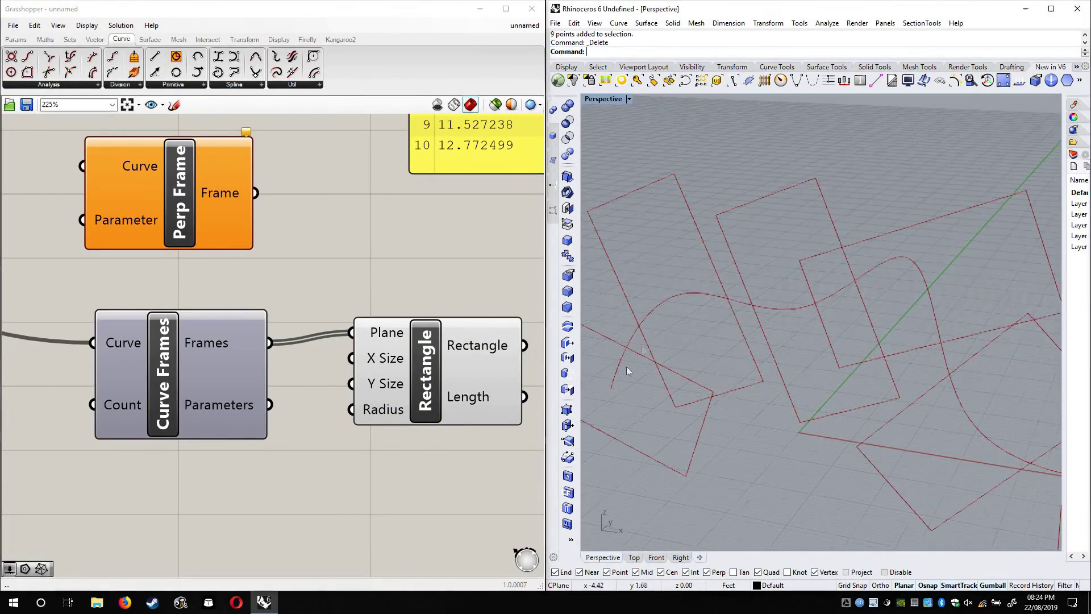
pyautogui.moveTo(871, 374)
pyautogui.mouseDown(button='right')
pyautogui.moveTo(813, 370)
pyautogui.moveTo(950, 384)
pyautogui.moveTo(852, 369)
pyautogui.mouseUp(button='right')
pyautogui.moveTo(153, 267); pyautogui.dragTo(242, 278, button='right')
# Set the Rectangle component's X Size domain to -0.5 To 0.5
pyautogui.moveTo(479, 371); pyautogui.dragTo(342, 301, button='right')
pyautogui.rightClick(342, 300)
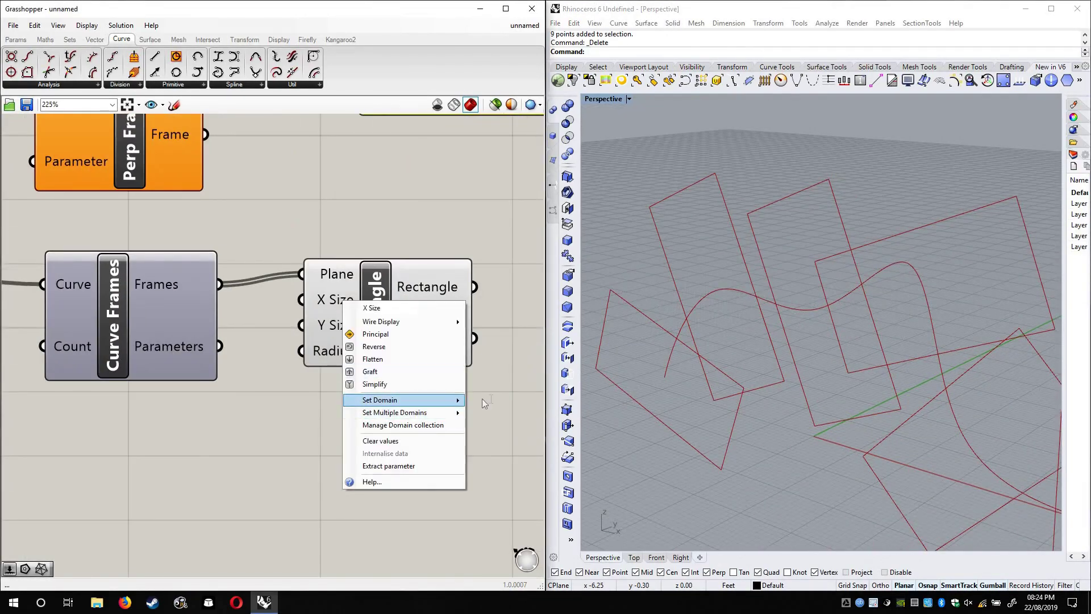
pyautogui.moveTo(410, 400)
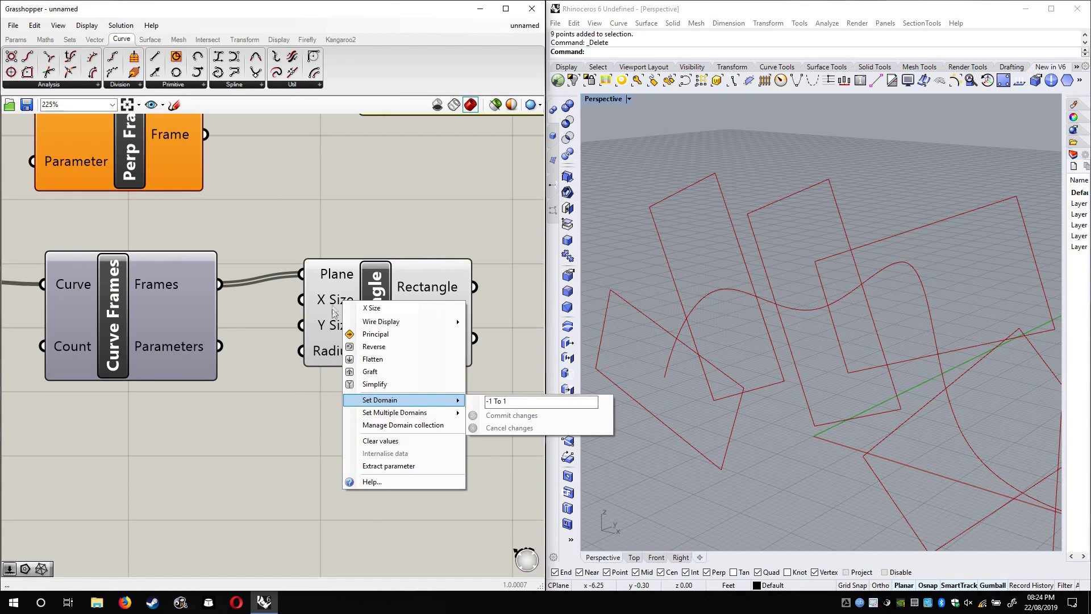
pyautogui.click(318, 396)
pyautogui.rightClick(333, 305)
pyautogui.click(484, 407)
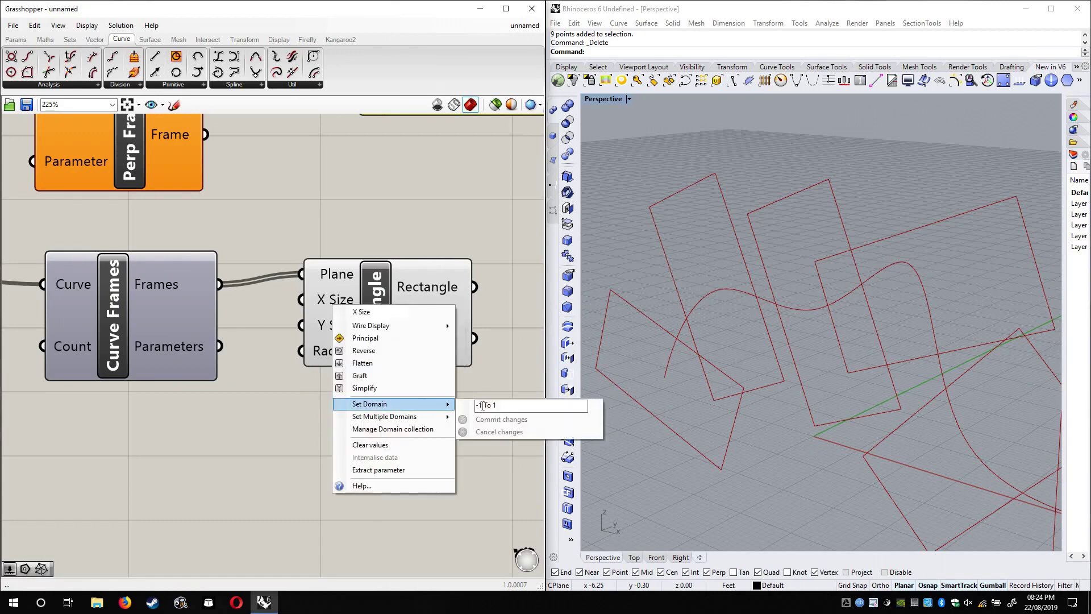
pyautogui.press('BackSpace')
pyautogui.press('BackSpace')
pyautogui.write('0.5')
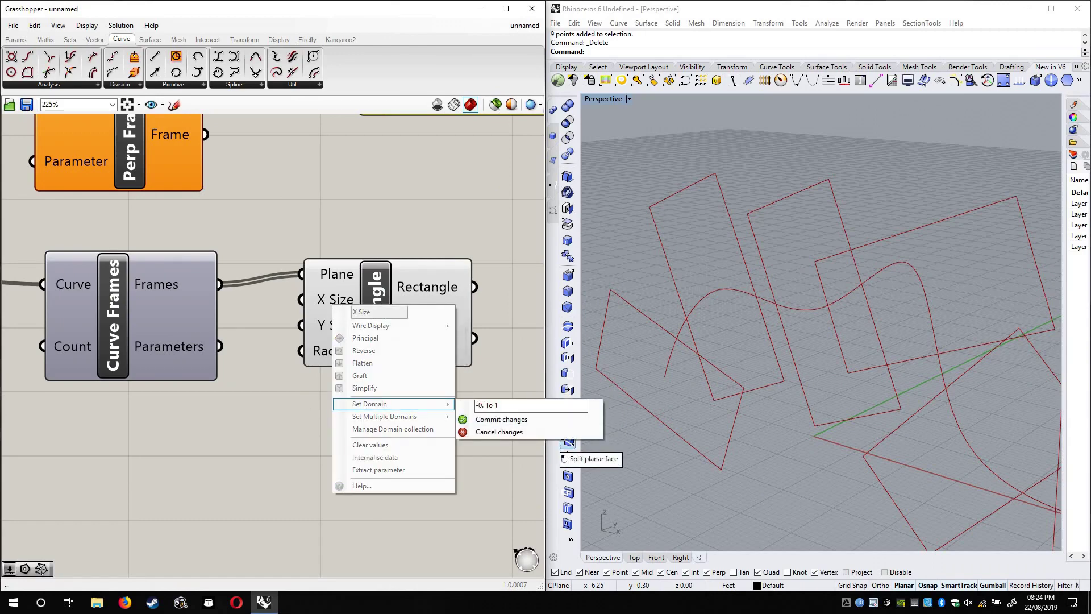
pyautogui.click(520, 405)
pyautogui.write('0.5')
pyautogui.click(501, 420)
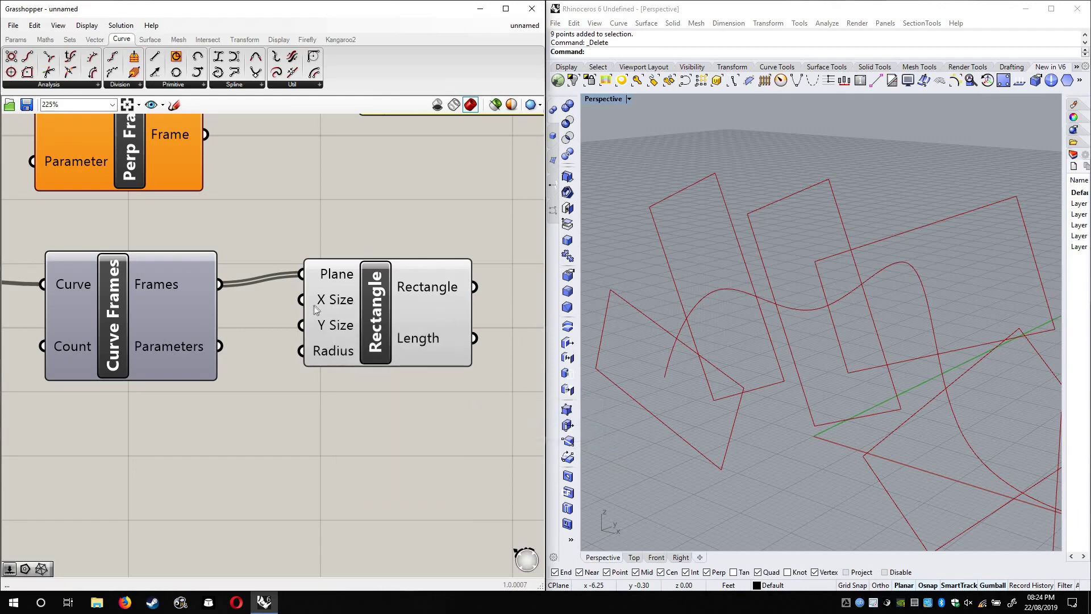
# Set the Rectangle component's Y Size domain to -1 To 1 and view all the rectangles along the curve
pyautogui.rightClick(324, 326)
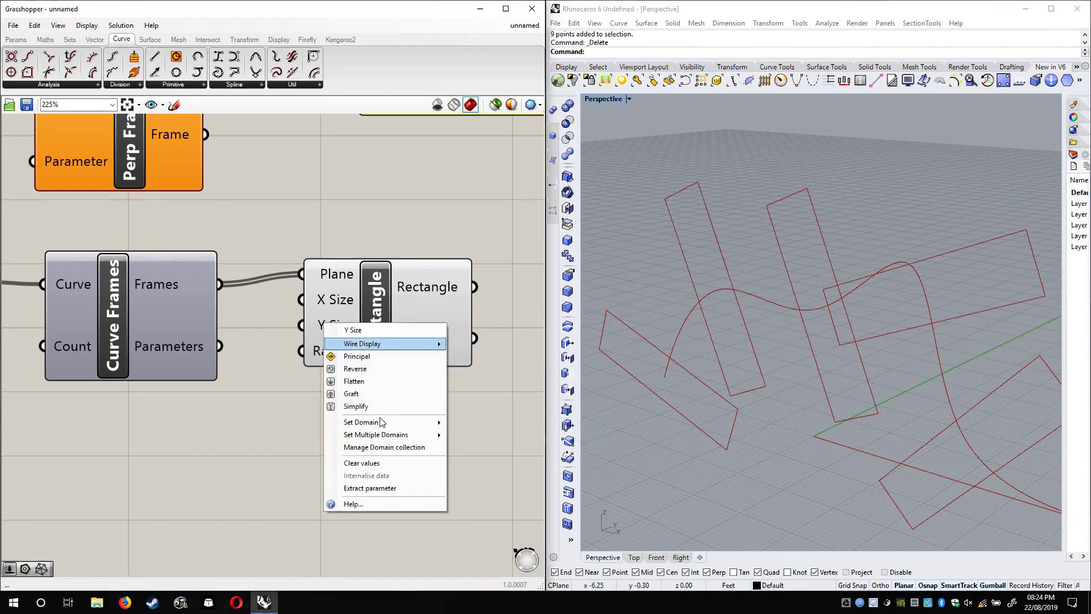
pyautogui.moveTo(434, 422)
pyautogui.click(472, 425)
pyautogui.press('BackSpace')
pyautogui.write('0.5 To 2')
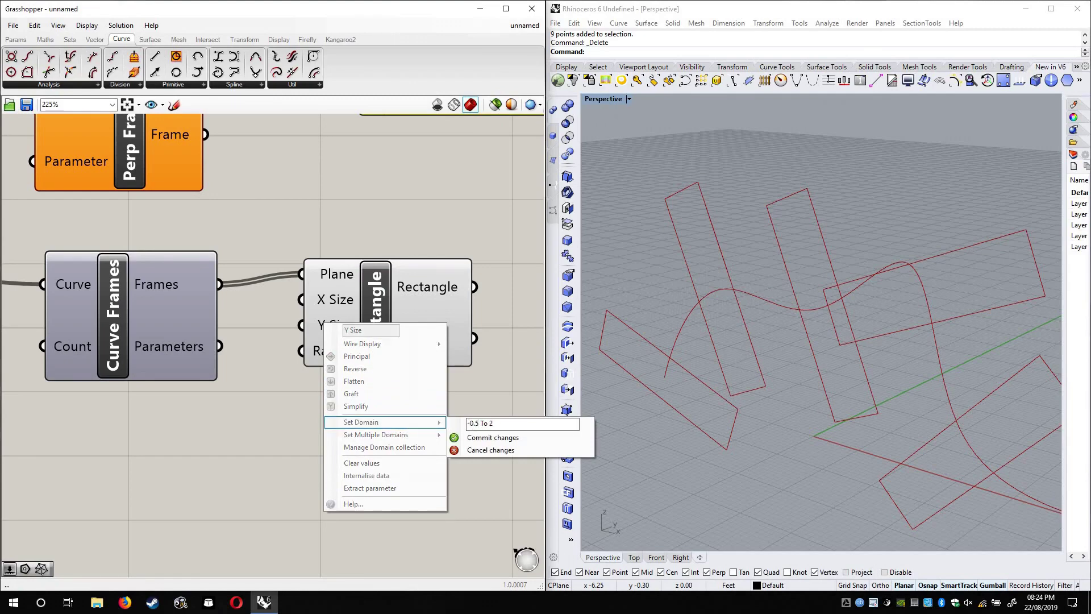
pyautogui.press('BackSpace')
pyautogui.press('BackSpace')
pyautogui.press('BackSpace')
pyautogui.write('1')
pyautogui.click(499, 437)
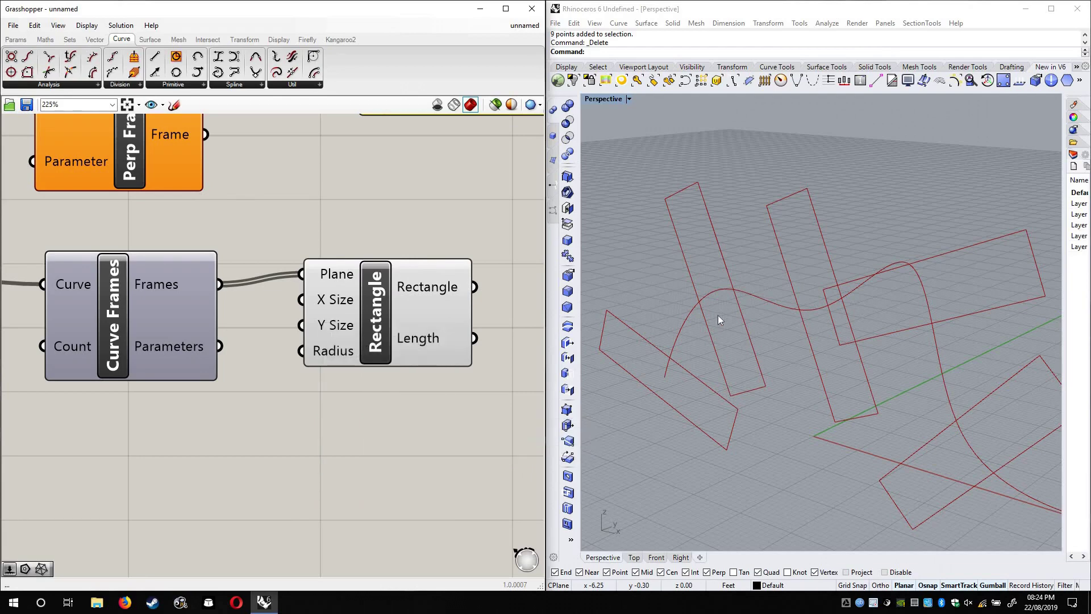
pyautogui.moveTo(779, 340); pyautogui.dragTo(818, 369, button='right')
pyautogui.scroll(-3, 779, 341)
# Add a Number Slider ranging from 1 to 15 and wire it into the Count input of Curve Frames
pyautogui.moveTo(207, 420); pyautogui.dragTo(268, 411, button='right')
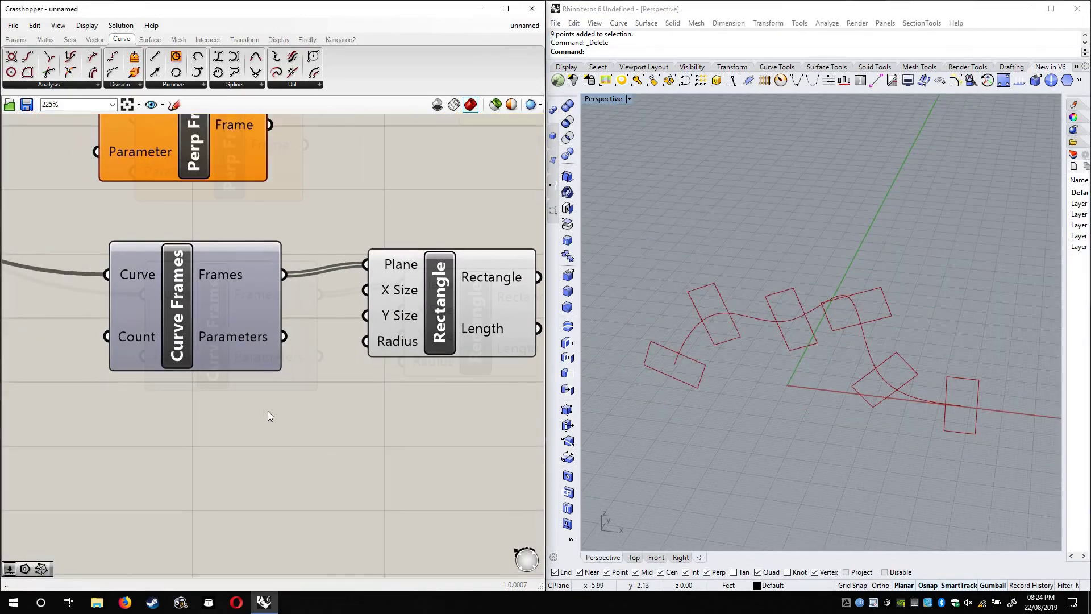
pyautogui.moveTo(154, 341); pyautogui.dragTo(277, 409, button='right')
pyautogui.rightClick(277, 410)
pyautogui.click(173, 493)
pyautogui.doubleClick(172, 493)
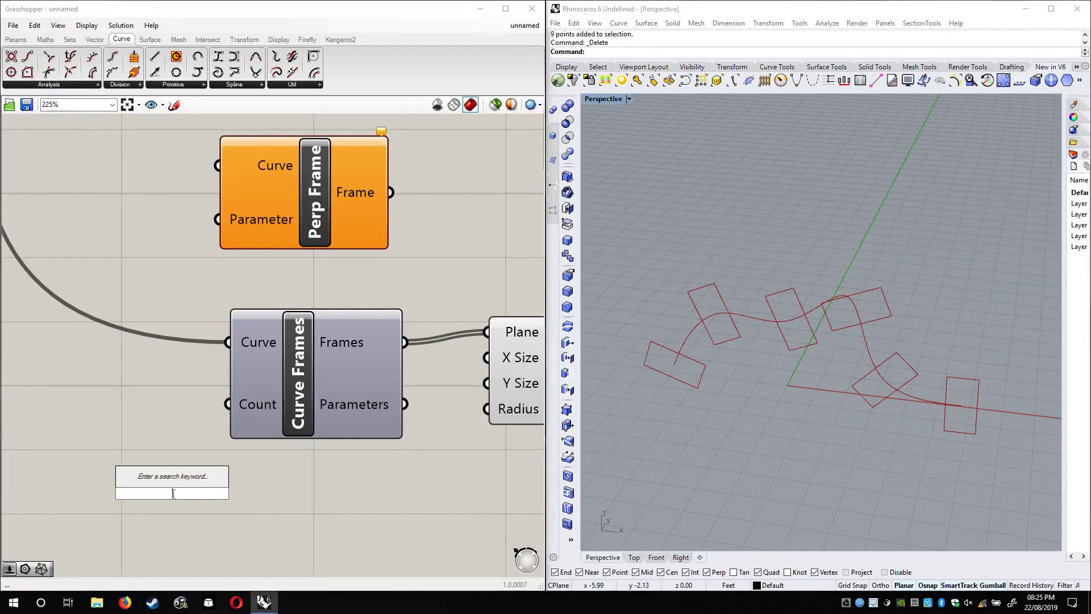
pyautogui.write('1<1')
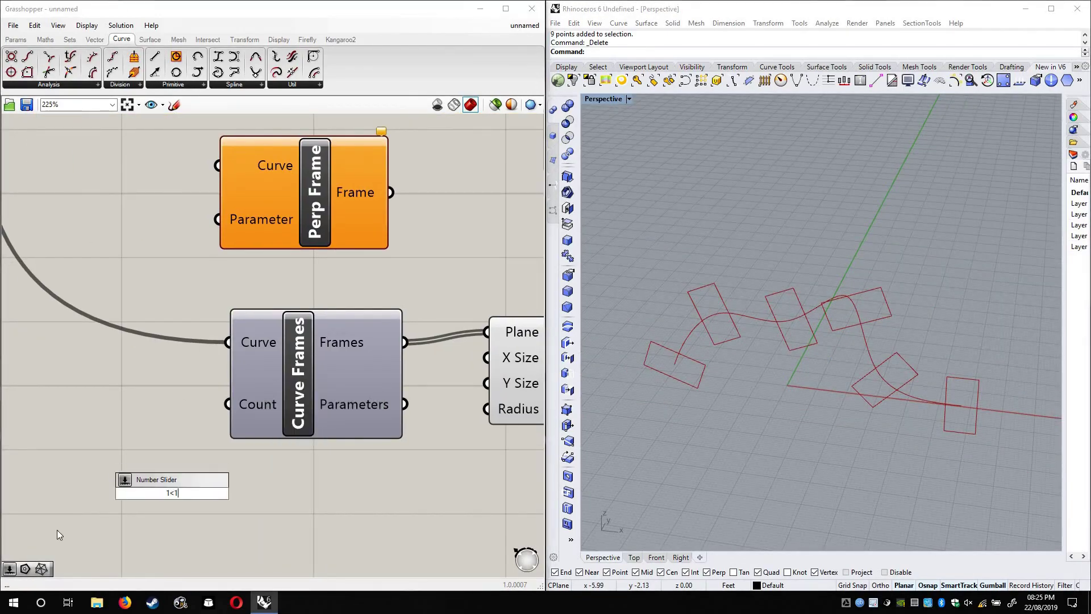
pyautogui.write('0')
pyautogui.press('Return')
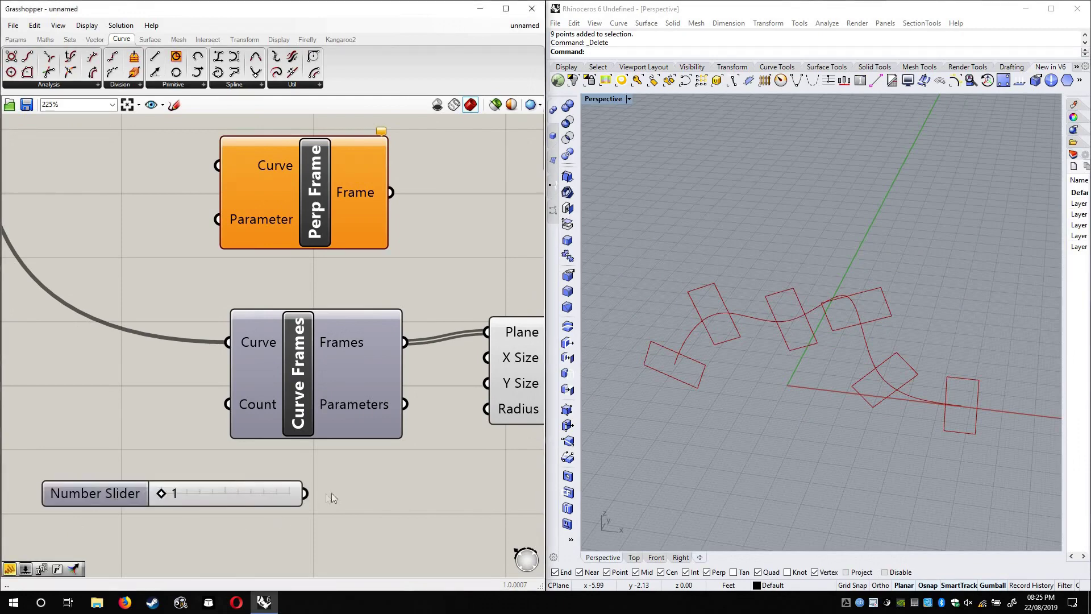
pyautogui.moveTo(304, 494); pyautogui.dragTo(227, 404)
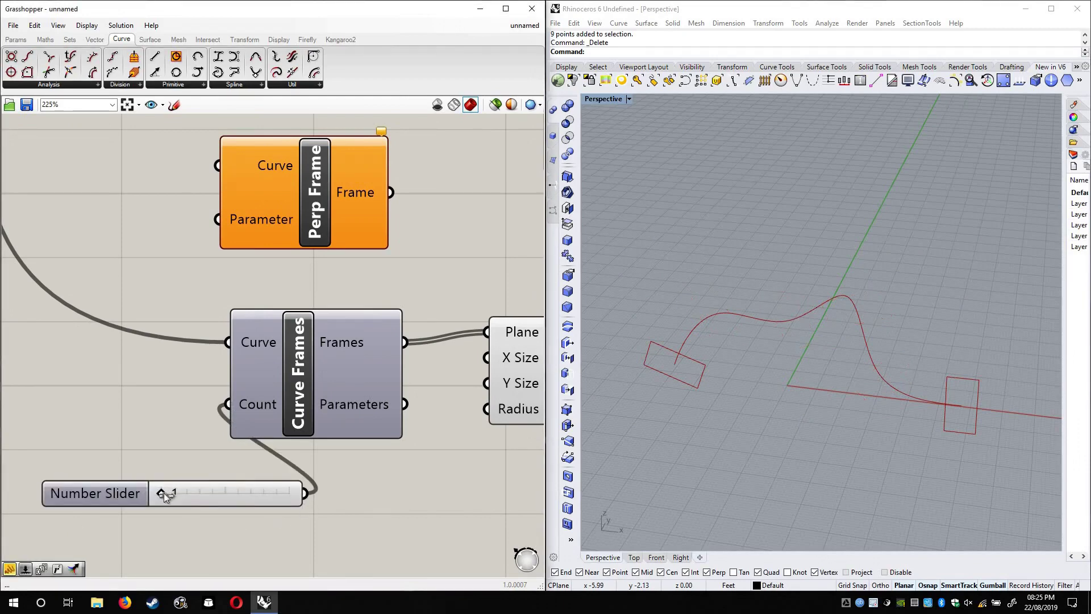
# Raise the Count slider to 15, view the denser rectangles along the curve, and reposition the slider beside Curve Frames
pyautogui.moveTo(171, 493); pyautogui.dragTo(318, 500)
pyautogui.moveTo(636, 363); pyautogui.dragTo(96, 363, button='right')
pyautogui.moveTo(97, 363); pyautogui.dragTo(274, 411, button='right')
pyautogui.scroll(-3, 194, 298)
pyautogui.moveTo(256, 407); pyautogui.dragTo(97, 355)
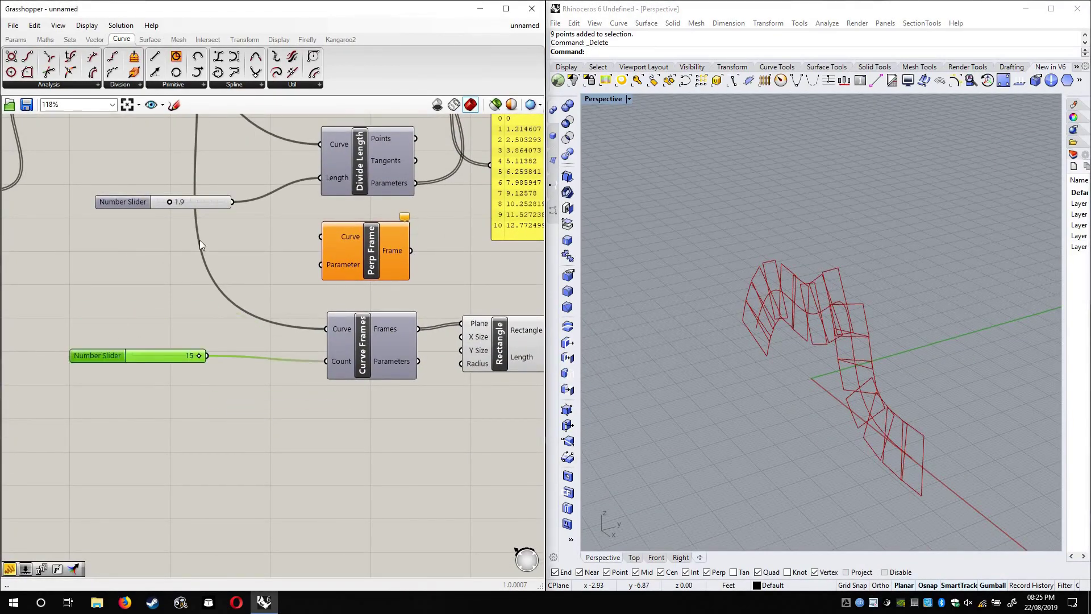
# Feed Perp Frame with the interpolated curve as Curve and the Curve Frames Parameters output as Parameter
pyautogui.click(369, 255)
pyautogui.scroll(1, 373, 250)
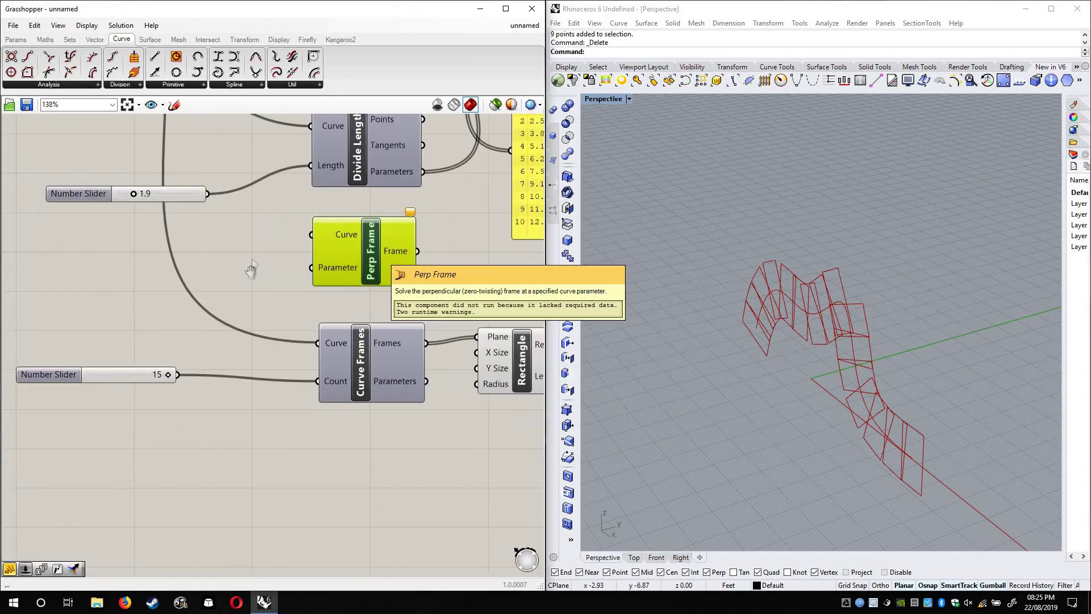
pyautogui.moveTo(237, 273); pyautogui.dragTo(251, 310, button='right')
pyautogui.scroll(-1, 251, 310)
pyautogui.moveTo(171, 248); pyautogui.dragTo(193, 313, button='right')
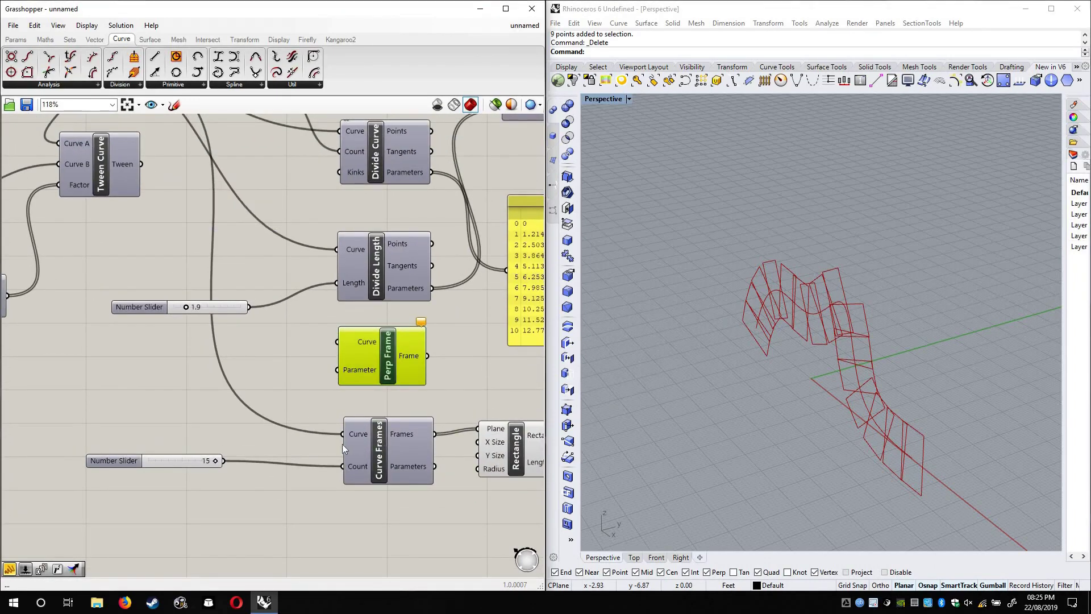
pyautogui.moveTo(343, 449); pyautogui.dragTo(297, 453)
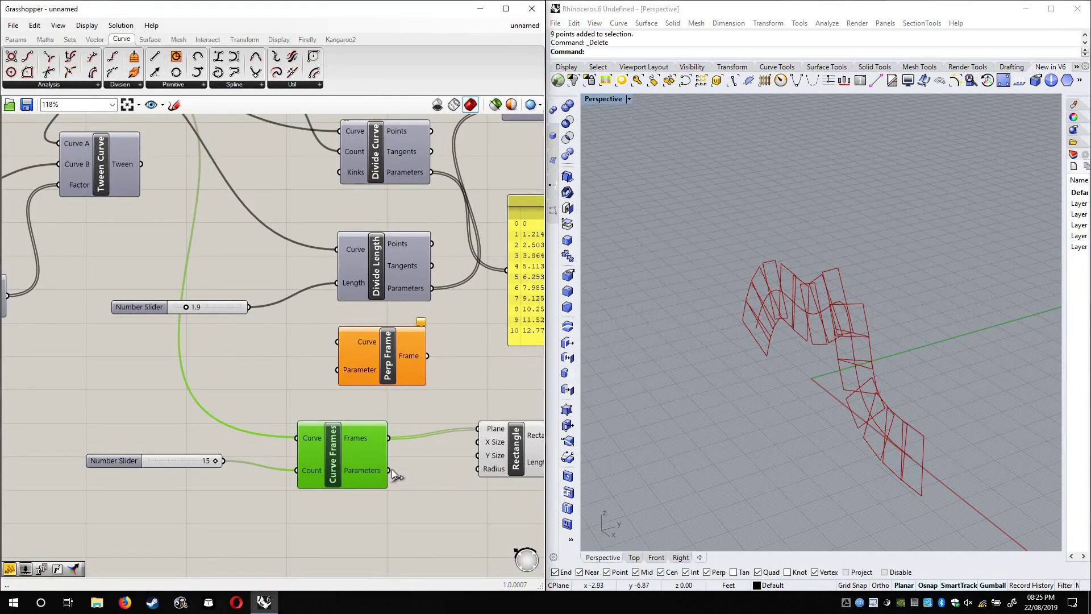
pyautogui.moveTo(389, 470); pyautogui.dragTo(337, 370)
pyautogui.moveTo(69, 212); pyautogui.dragTo(211, 335, button='right')
pyautogui.moveTo(241, 182); pyautogui.dragTo(492, 518)
pyautogui.moveTo(373, 432); pyautogui.dragTo(256, 351, button='right')
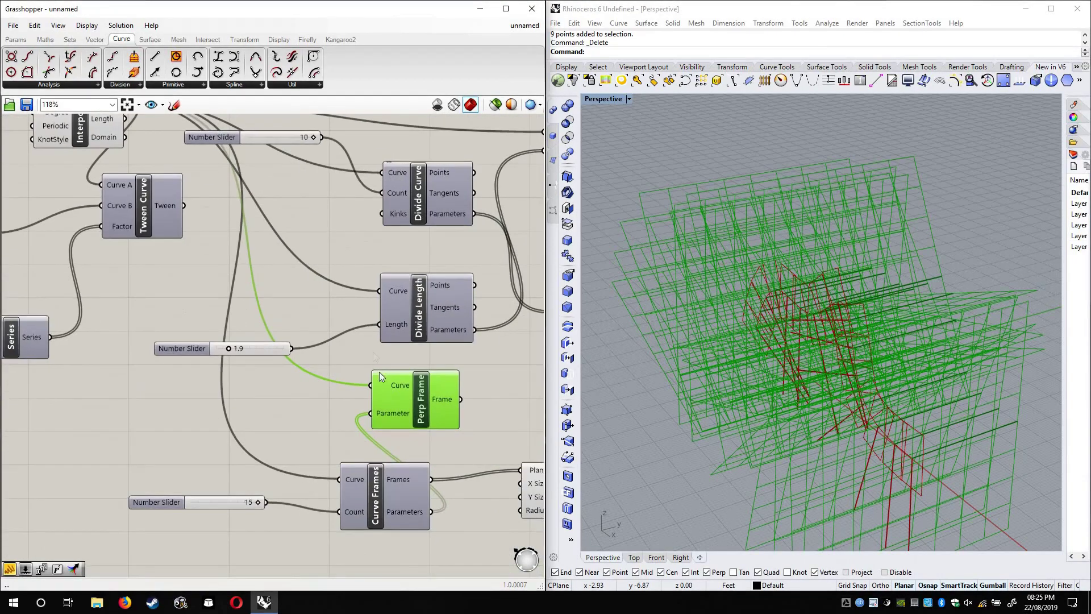
# Rewire the Rectangle component's Plane input to the Frame output of Perp Frame
pyautogui.moveTo(433, 407); pyautogui.dragTo(382, 353, button='right')
pyautogui.scroll(3, 382, 353)
pyautogui.moveTo(448, 399); pyautogui.dragTo(280, 343, button='right')
pyautogui.moveTo(262, 285); pyautogui.dragTo(402, 322)
# Hide the preview of Perp Frame and examine the perpendicular rectangles along the curve
pyautogui.click(318, 330)
pyautogui.rightClick(199, 292)
pyautogui.click(222, 312)
pyautogui.moveTo(755, 370); pyautogui.dragTo(603, 364, button='right')
pyautogui.scroll(4, 604, 363)
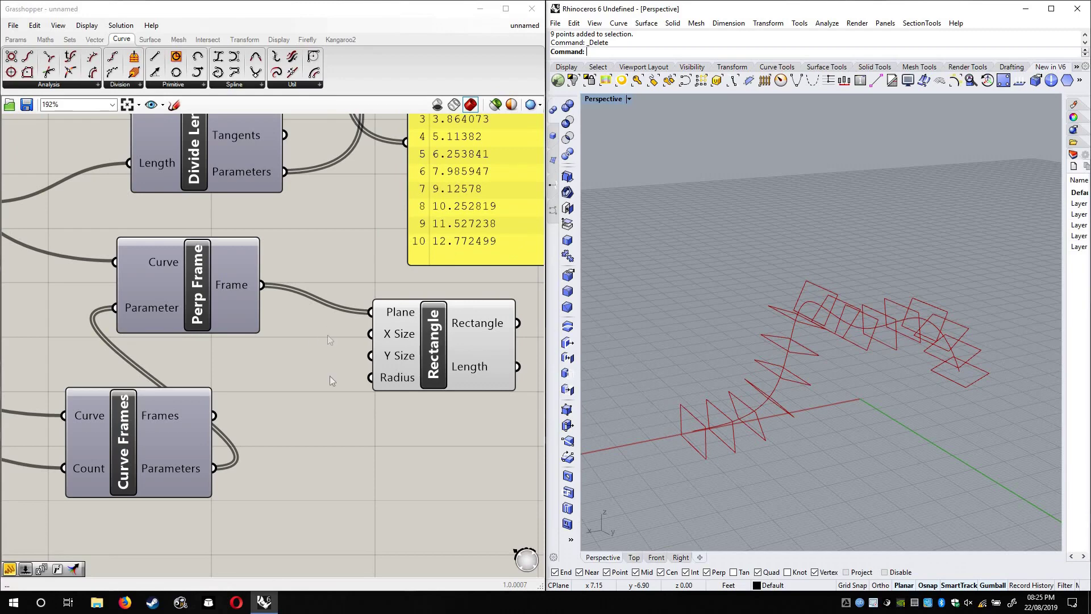
# Add a Circle component below Rectangle and wire the Perp Frame's Frame output into its Plane input
pyautogui.moveTo(309, 384); pyautogui.dragTo(333, 386, button='right')
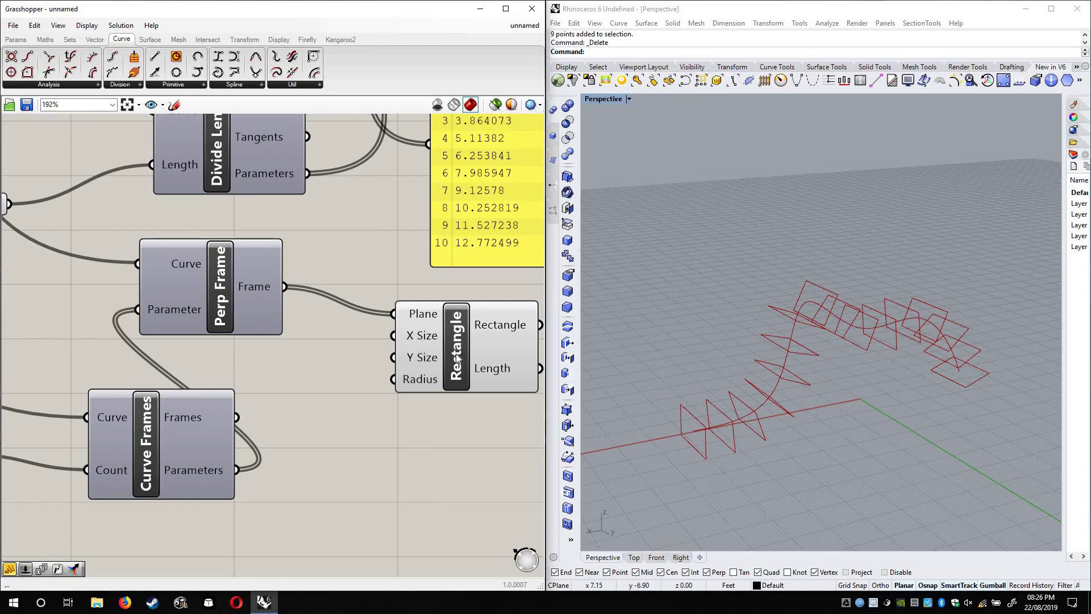
pyautogui.moveTo(468, 341); pyautogui.dragTo(470, 328)
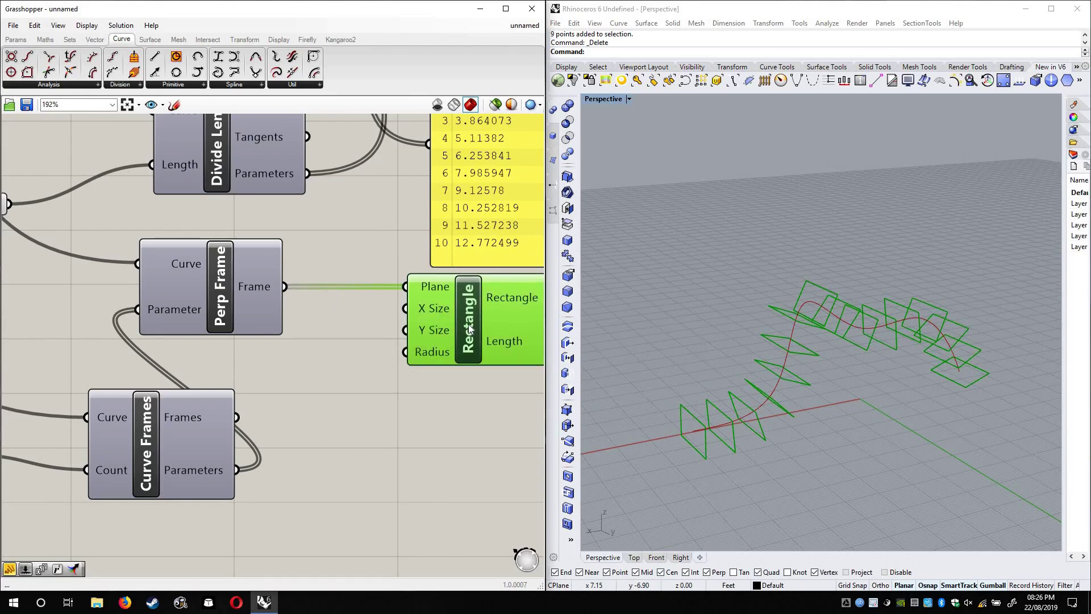
pyautogui.click(469, 393)
pyautogui.doubleClick(466, 418)
pyautogui.write('circl')
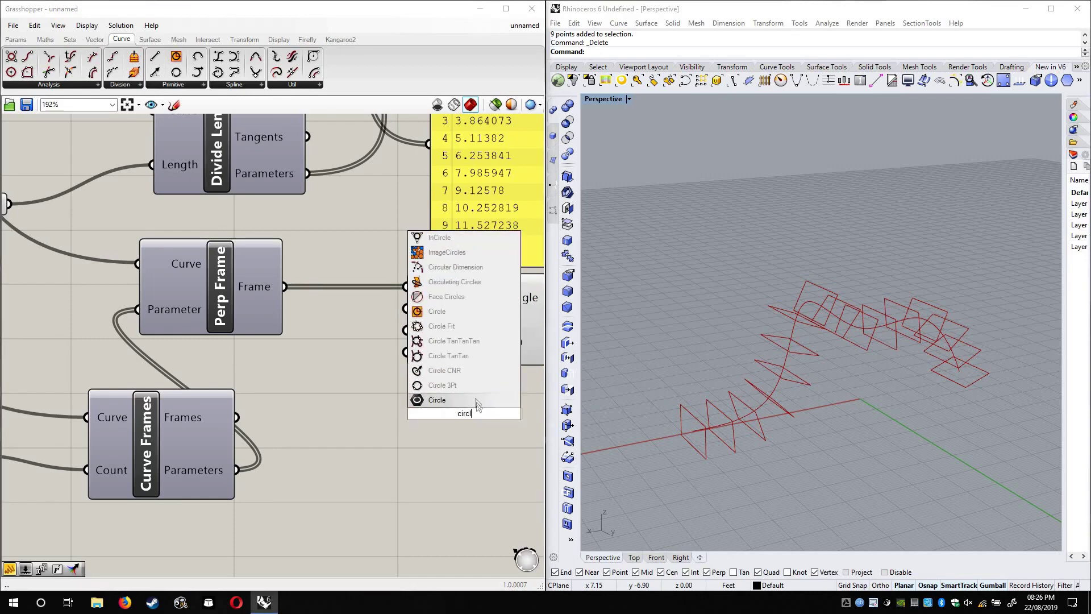
pyautogui.click(443, 312)
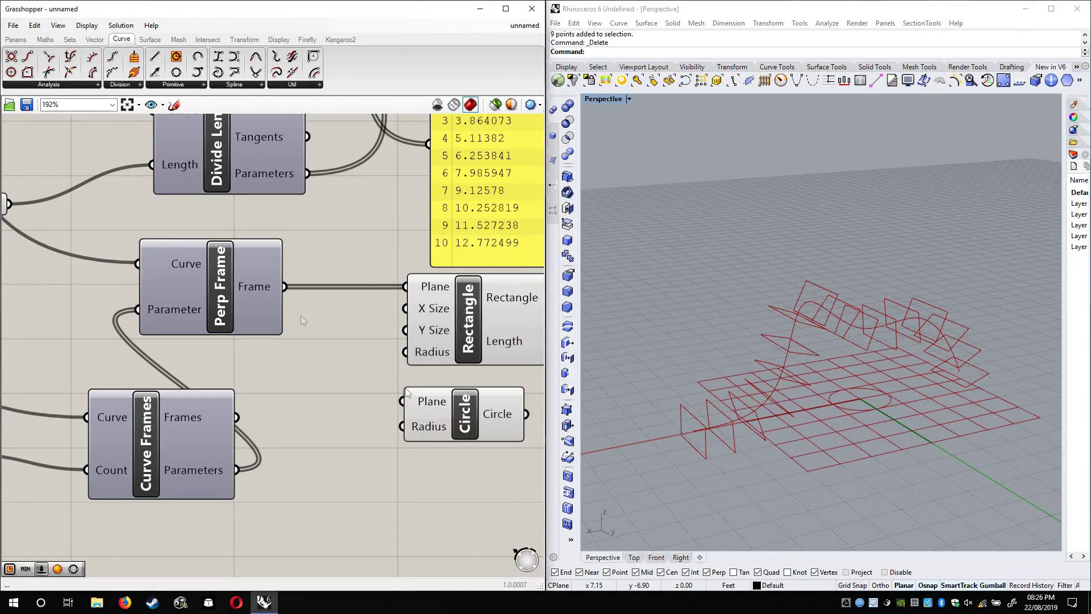
pyautogui.moveTo(405, 392); pyautogui.dragTo(352, 358, button='right')
pyautogui.moveTo(231, 252); pyautogui.dragTo(349, 366)
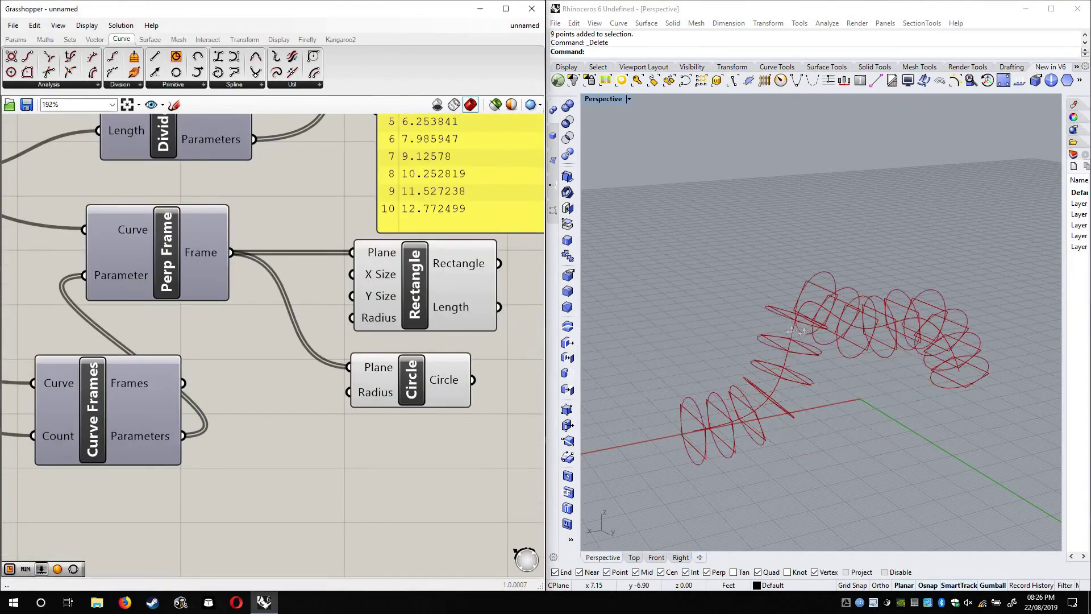
# Set the Circle component's Radius to 0.5 and view the circles along the curve
pyautogui.scroll(6, 787, 329)
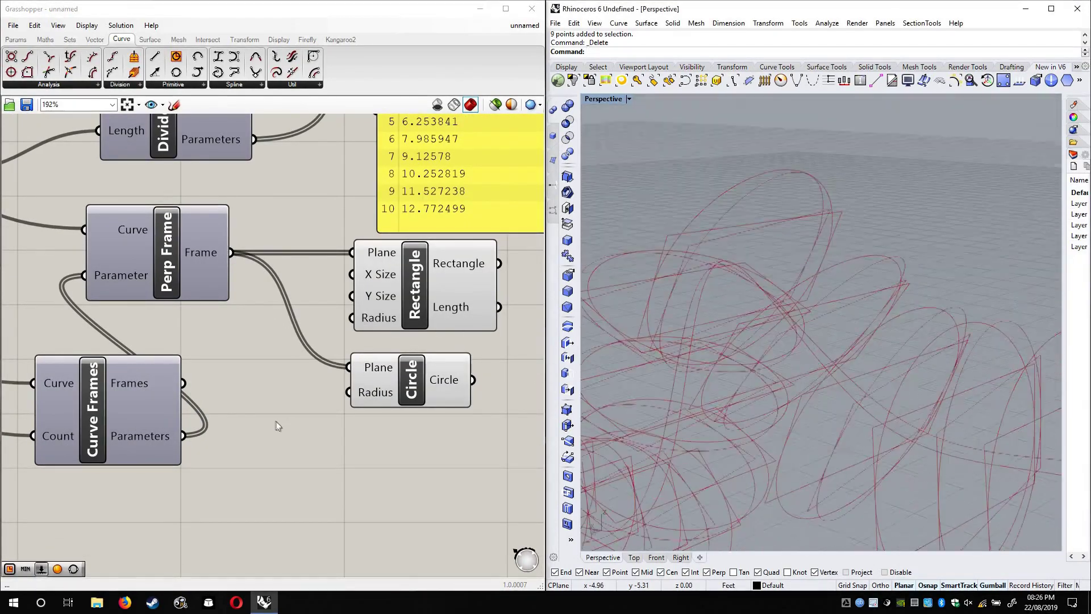
pyautogui.rightClick(387, 393)
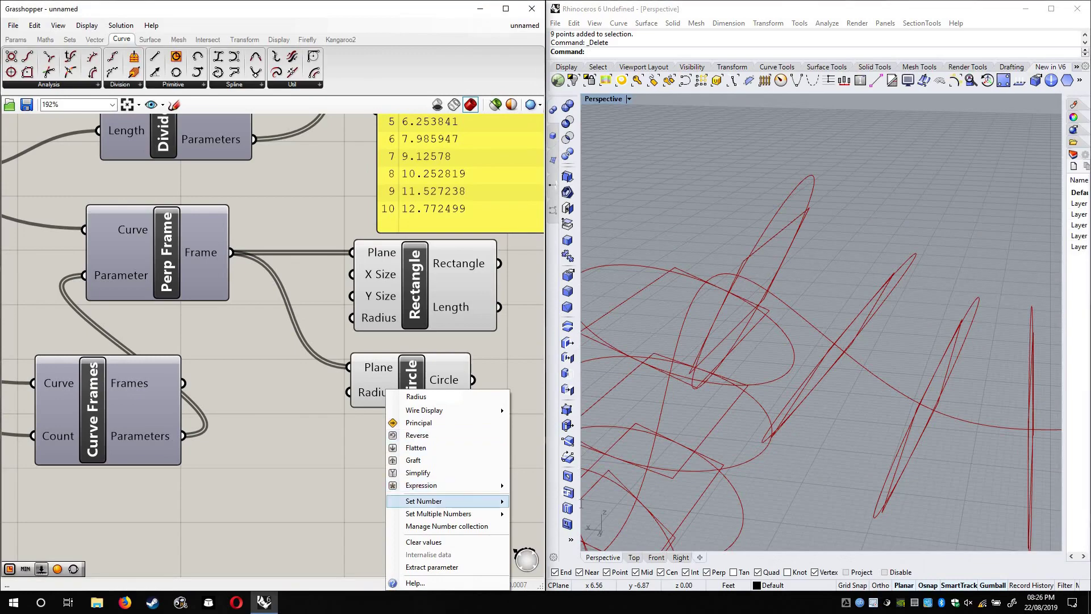
pyautogui.moveTo(432, 501)
pyautogui.write('0.5')
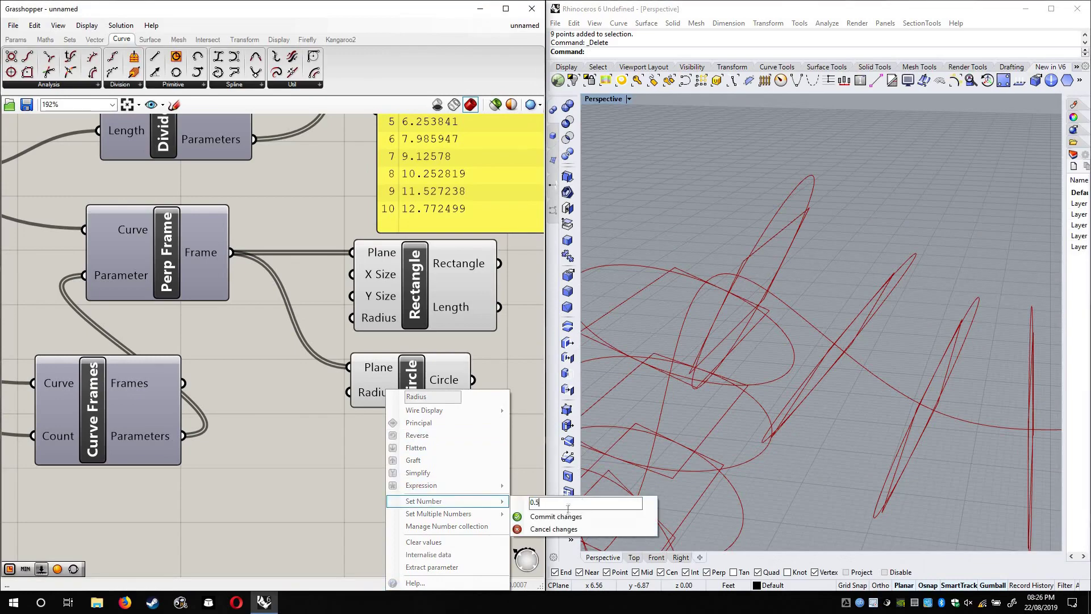
pyautogui.click(562, 517)
pyautogui.moveTo(812, 396); pyautogui.dragTo(924, 273, button='right')
# Rearrange the Perp Frame and Curve Frames components so that their connecting wires are easier to read
pyautogui.moveTo(216, 260); pyautogui.dragTo(320, 271, button='right')
pyautogui.moveTo(320, 270); pyautogui.dragTo(364, 280)
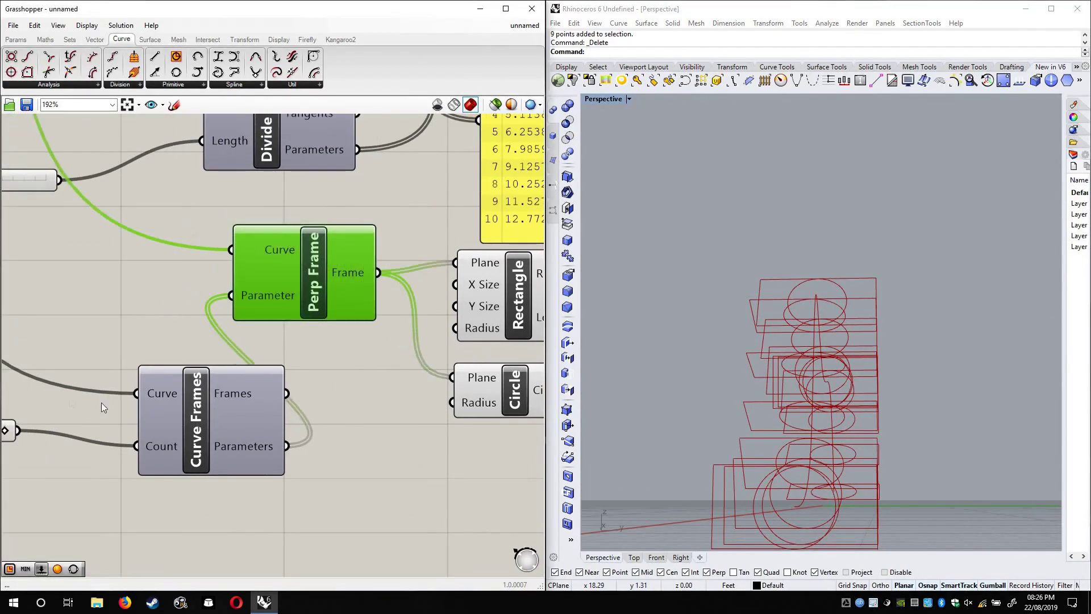
pyautogui.moveTo(229, 373); pyautogui.dragTo(104, 309)
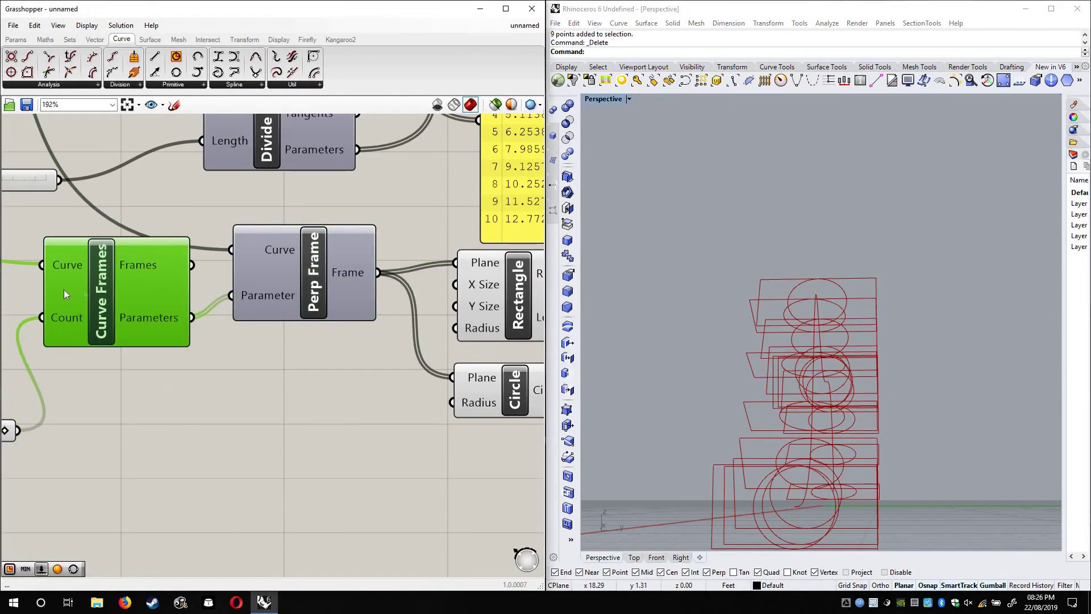
pyautogui.moveTo(136, 336); pyautogui.dragTo(178, 467)
pyautogui.scroll(2, 263, 414)
pyautogui.scroll(-2, 278, 419)
pyautogui.moveTo(181, 440); pyautogui.dragTo(290, 407, button='right')
pyautogui.scroll(-1, 282, 421)
pyautogui.moveTo(232, 395); pyautogui.dragTo(298, 320)
pyautogui.moveTo(501, 295); pyautogui.dragTo(347, 333, button='right')
pyautogui.moveTo(345, 306); pyautogui.dragTo(386, 303)
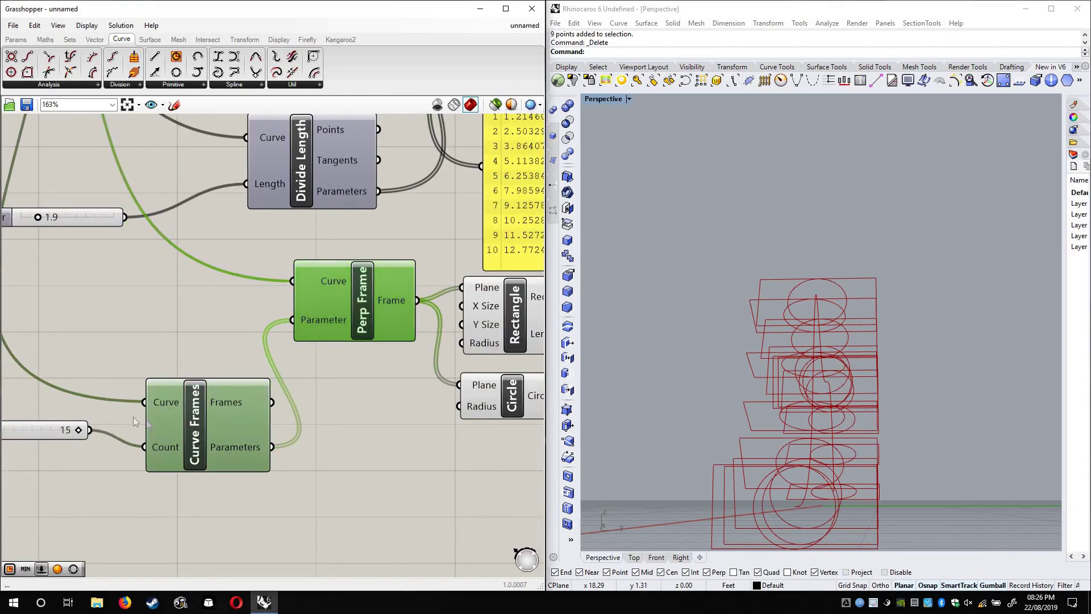
pyautogui.moveTo(171, 413); pyautogui.dragTo(179, 369)
# Vary the Curve Frames Count slider to watch the number of frames change, ending at 15
pyautogui.moveTo(707, 387); pyautogui.dragTo(261, 402, button='right')
pyautogui.moveTo(110, 423); pyautogui.dragTo(140, 406, button='right')
pyautogui.moveTo(145, 406); pyautogui.dragTo(168, 404)
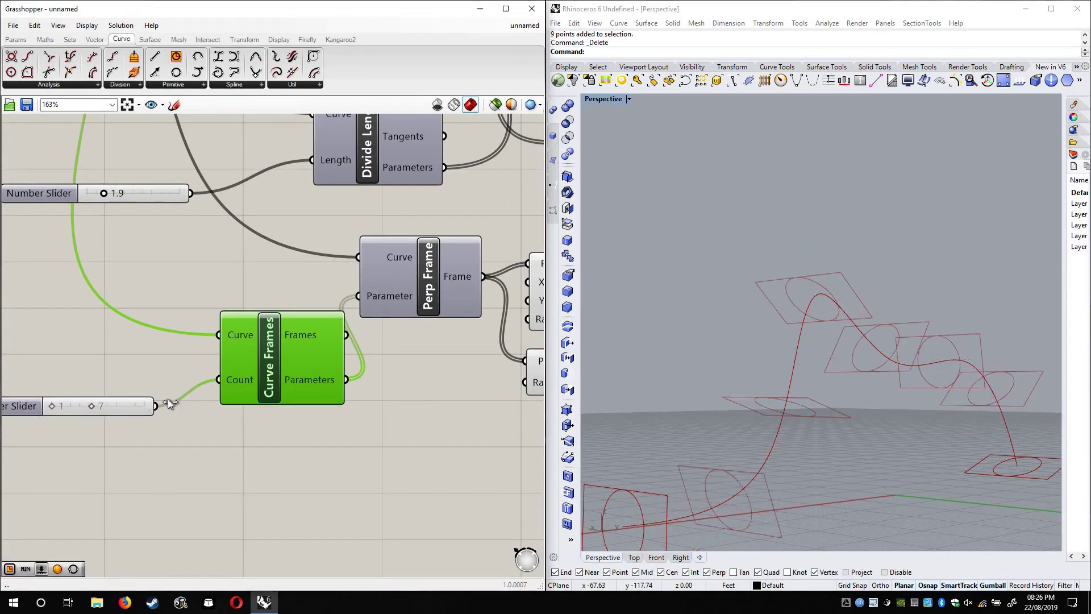
pyautogui.click(427, 286)
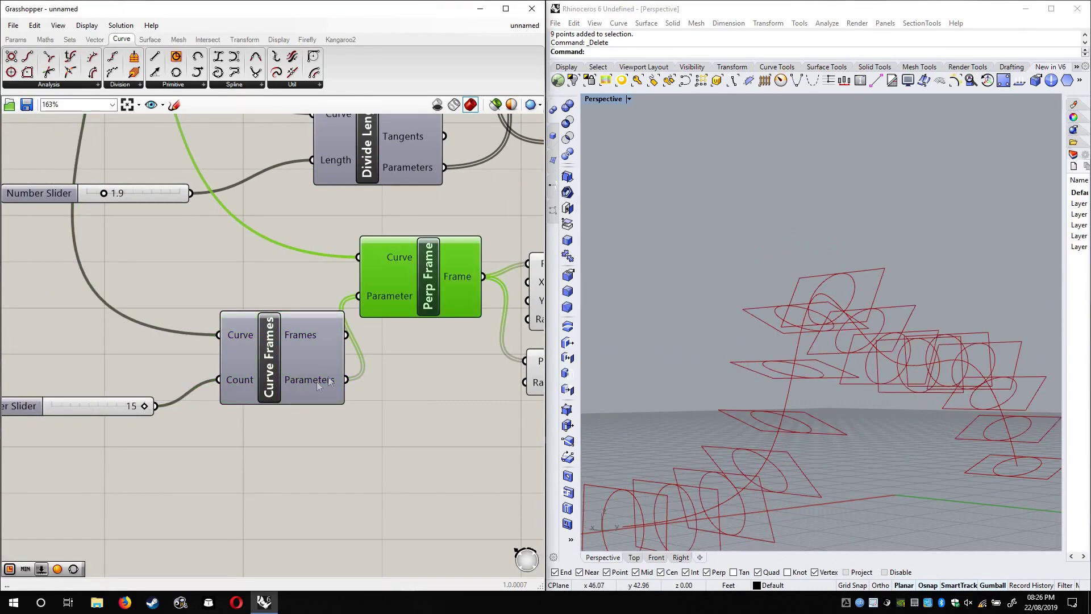
# Move Curve Frames clear of Perp Frame and examine the parameter connection and the perpendicular shapes along the curve
pyautogui.moveTo(294, 345); pyautogui.dragTo(248, 315)
pyautogui.moveTo(248, 316)
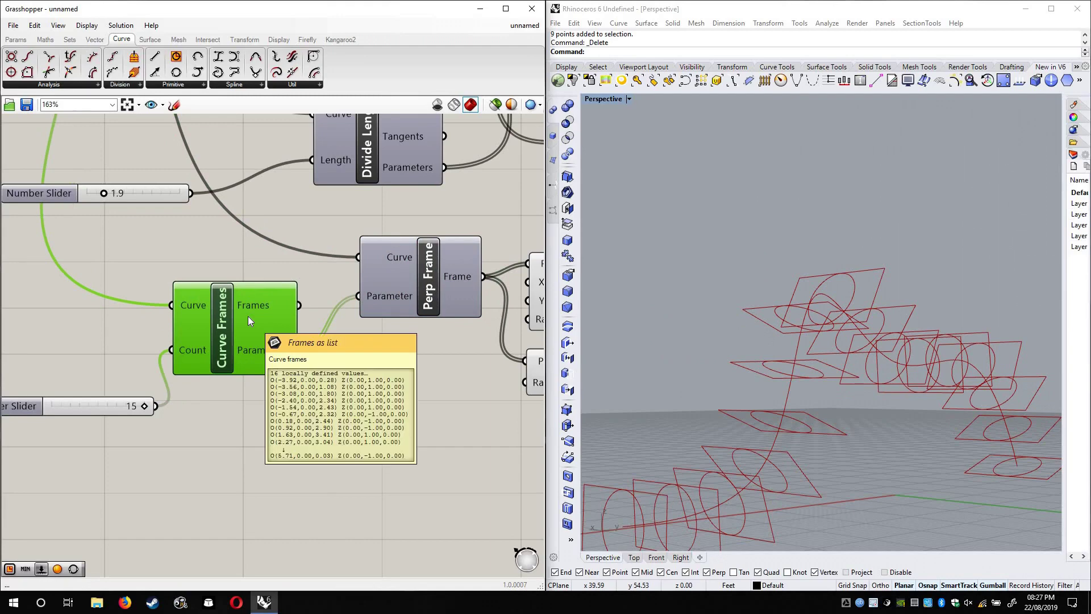
pyautogui.scroll(4, 383, 343)
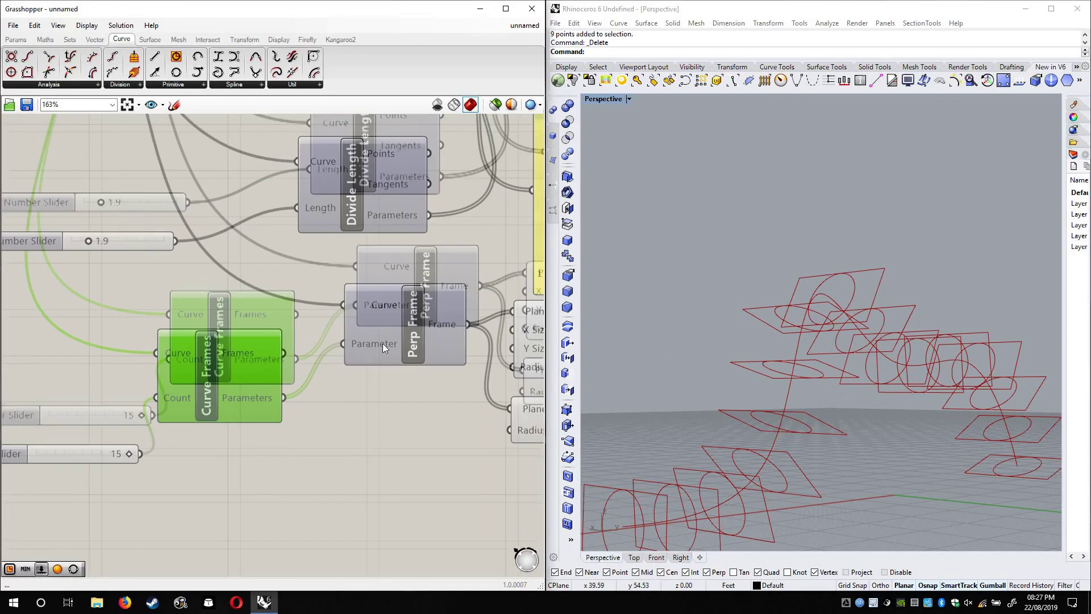
pyautogui.moveTo(382, 343)
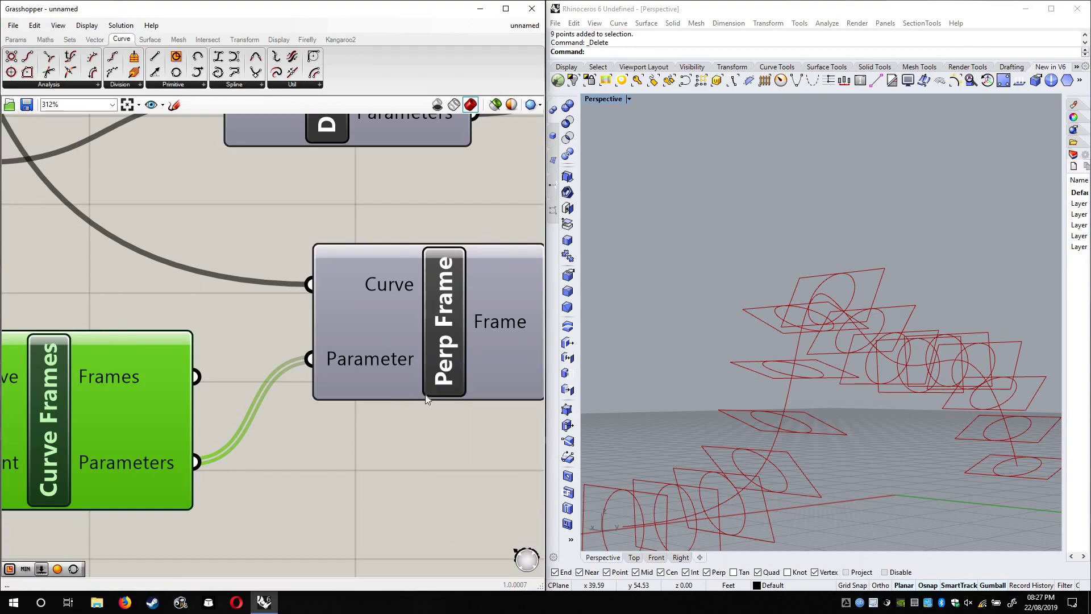
pyautogui.click(655, 423)
pyautogui.moveTo(655, 424); pyautogui.dragTo(615, 380, button='right')
pyautogui.scroll(-5, 631, 375)
pyautogui.moveTo(366, 314); pyautogui.dragTo(337, 305, button='right')
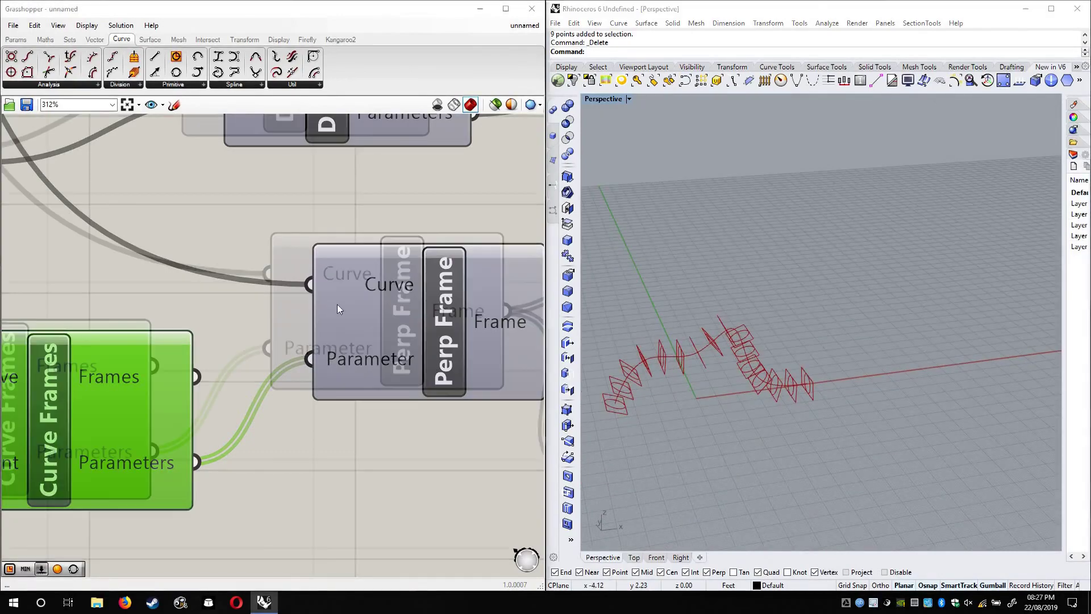
pyautogui.scroll(-3, 336, 305)
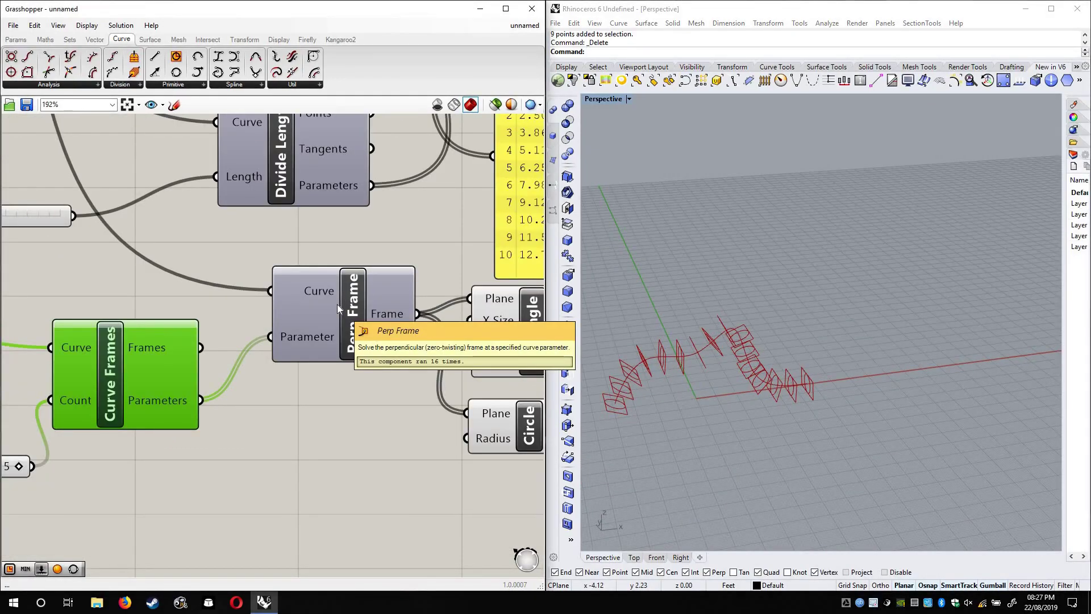
pyautogui.scroll(-1, 423, 377)
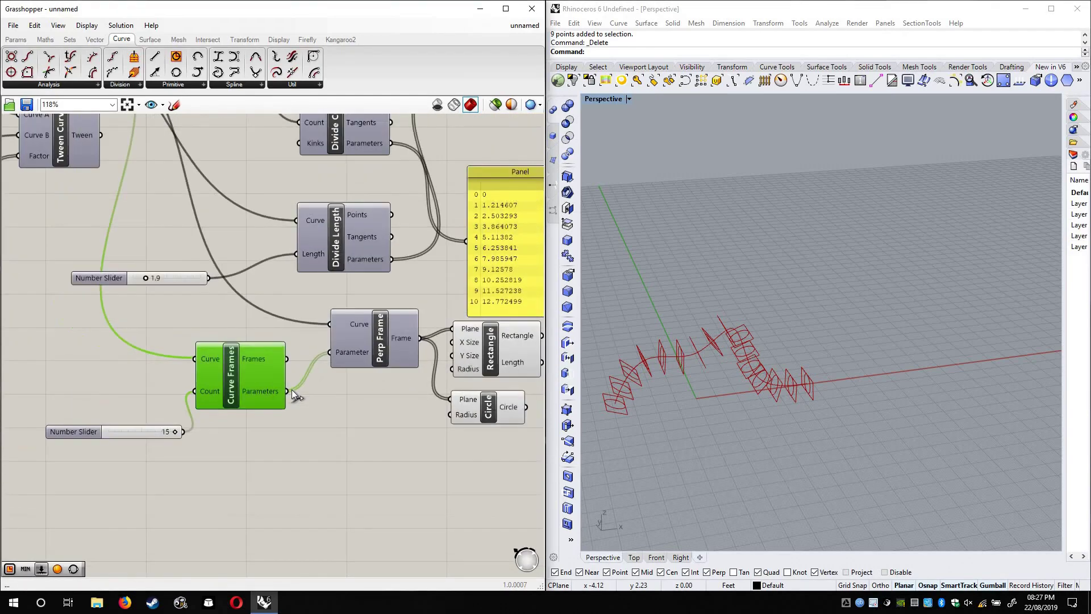
# Show the preview of Curve Frames to inspect its frames on the curve, and hide it again
pyautogui.rightClick(242, 379)
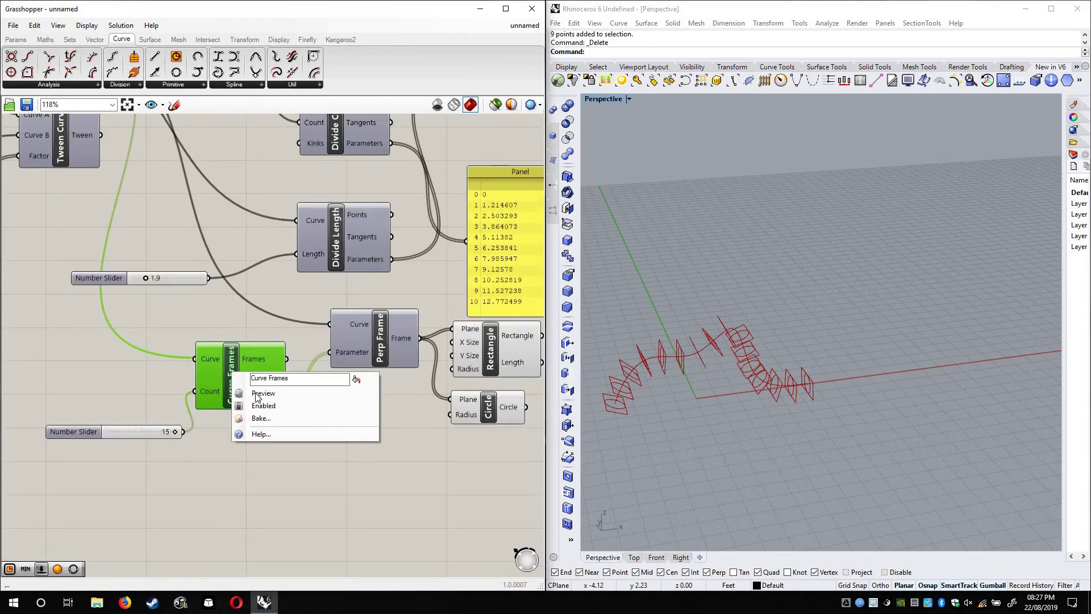
pyautogui.click(686, 291)
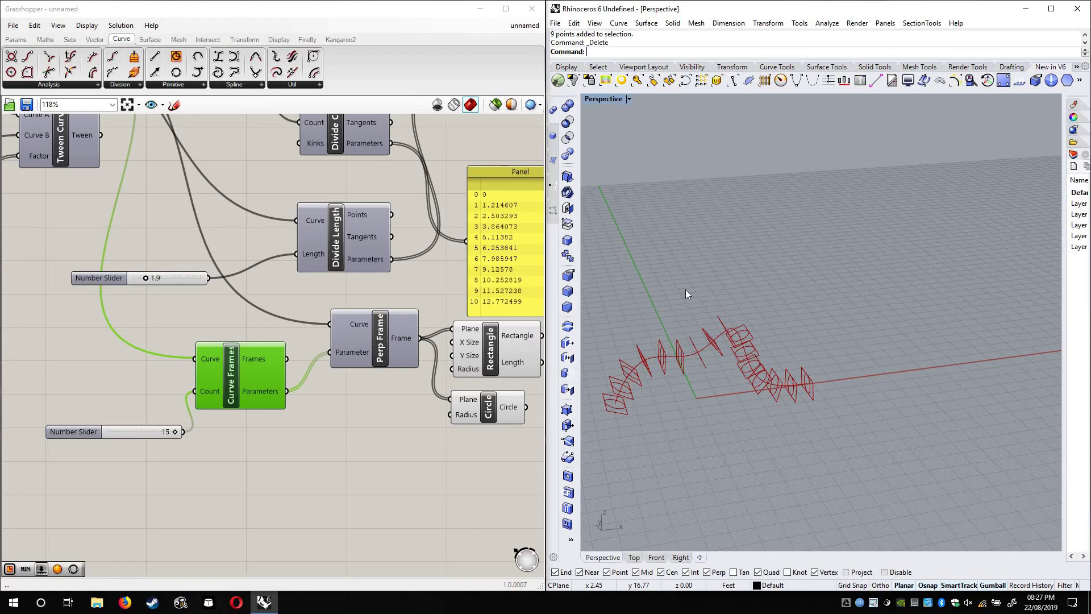
pyautogui.rightClick(234, 363)
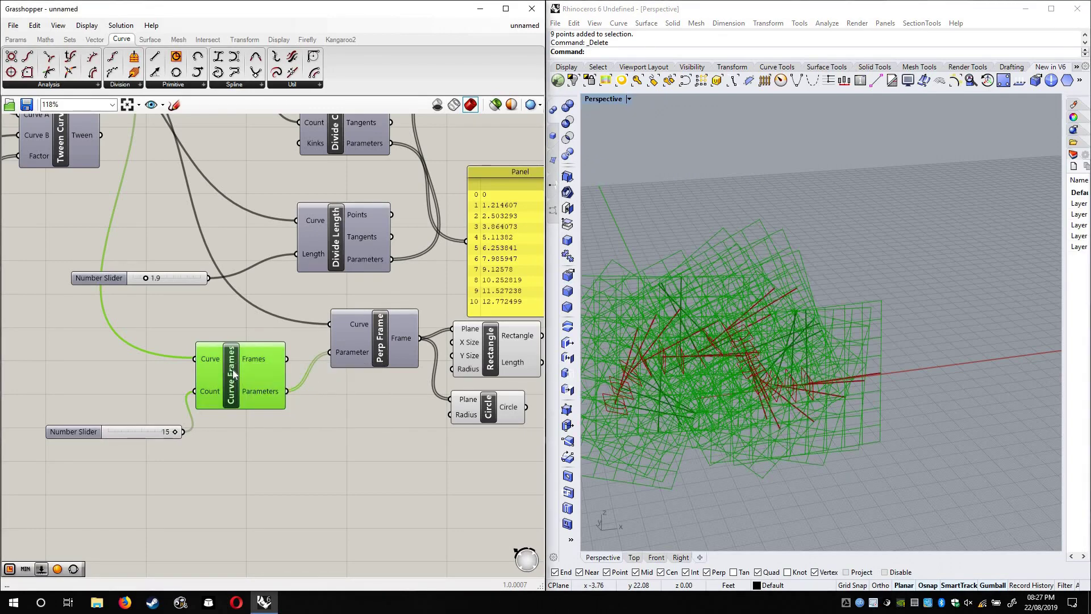
pyautogui.rightClick(232, 369)
pyautogui.click(253, 391)
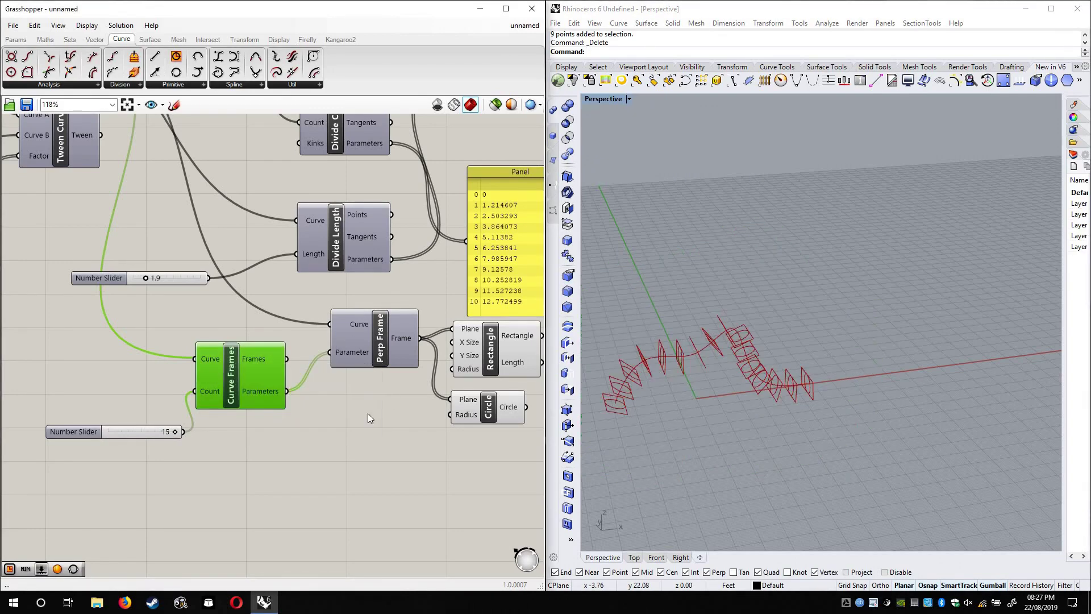
# Hide the previews of the Rectangle and Circle components, leaving only the curve displayed in the Perspective viewport
pyautogui.click(476, 358)
pyautogui.rightClick(492, 350)
pyautogui.rightClick(492, 409)
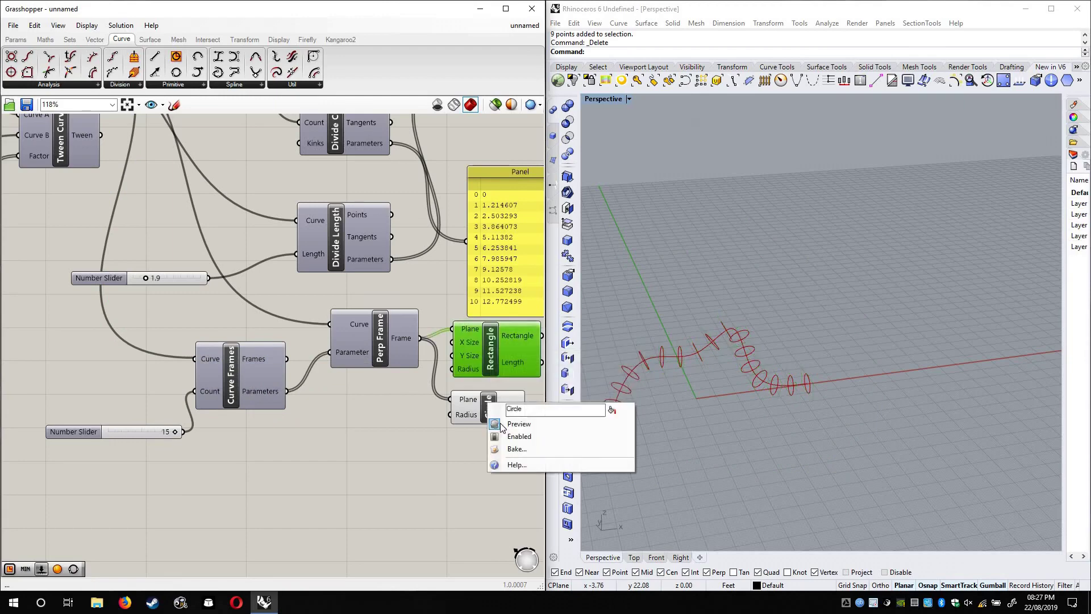
pyautogui.click(514, 426)
pyautogui.moveTo(831, 316); pyautogui.dragTo(966, 318, button='right')
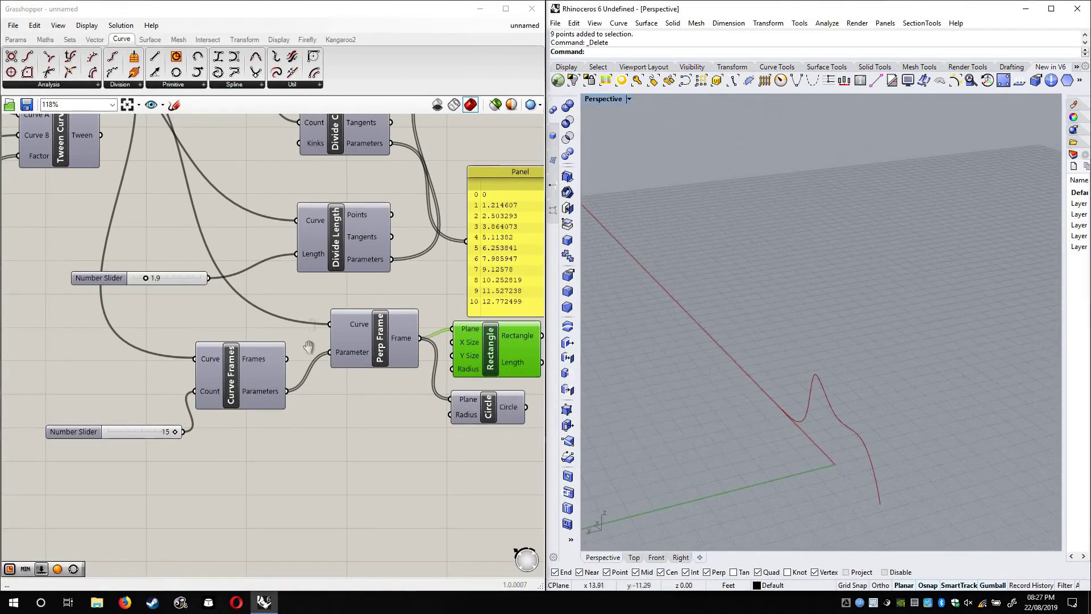
# Move the Tween Curve component slightly lower, away from the Interpolate component
pyautogui.moveTo(216, 396); pyautogui.dragTo(235, 332, button='right')
pyautogui.scroll(-3, 250, 267)
pyautogui.moveTo(174, 165); pyautogui.dragTo(304, 194, button='right')
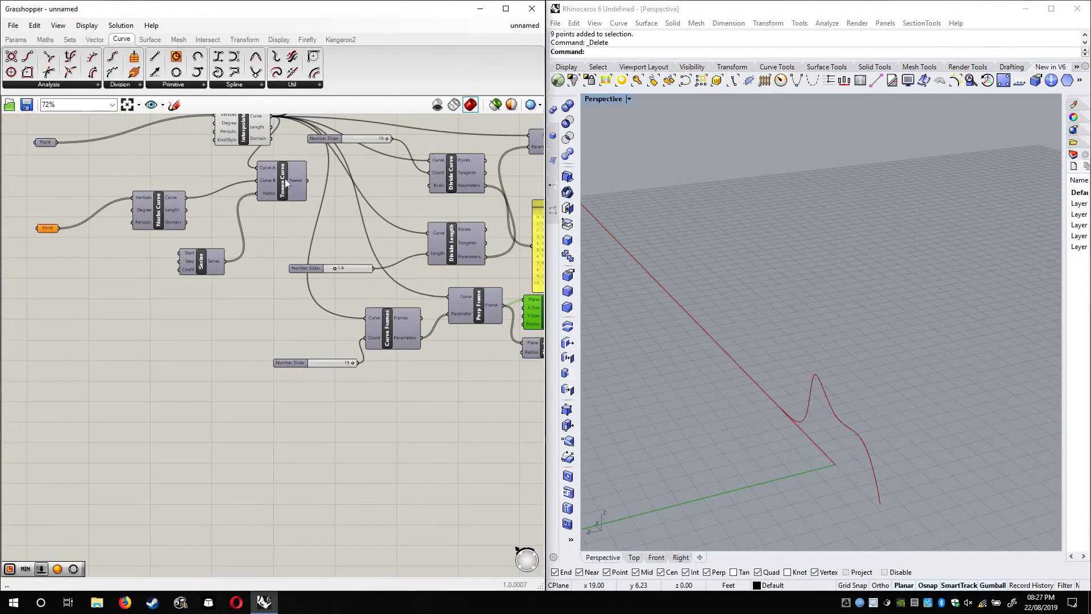
pyautogui.click(282, 196)
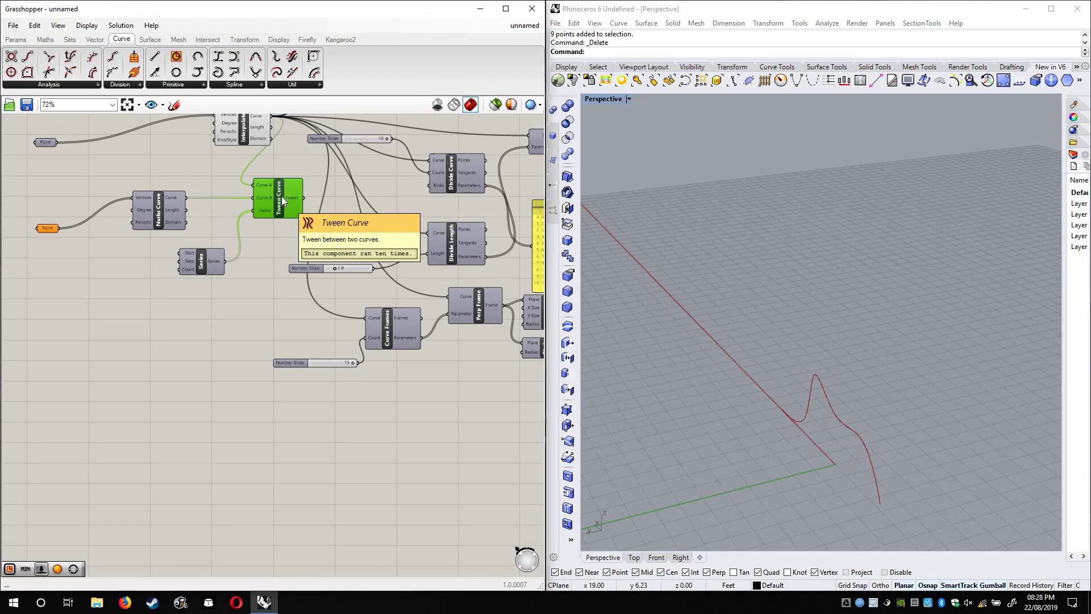
pyautogui.click(395, 399)
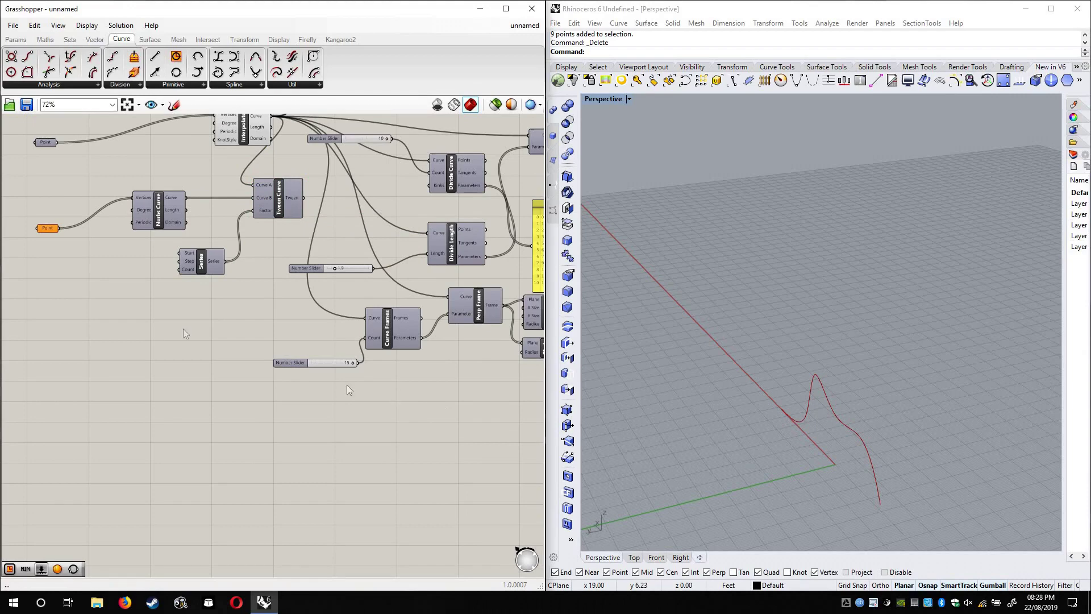
# Add a freeform Extrude component to the canvas and place it below the Curve Frames Count slider
pyautogui.moveTo(401, 415); pyautogui.dragTo(333, 386, button='right')
pyautogui.moveTo(206, 253); pyautogui.dragTo(400, 324, button='right')
pyautogui.moveTo(254, 292); pyautogui.dragTo(90, 255, button='right')
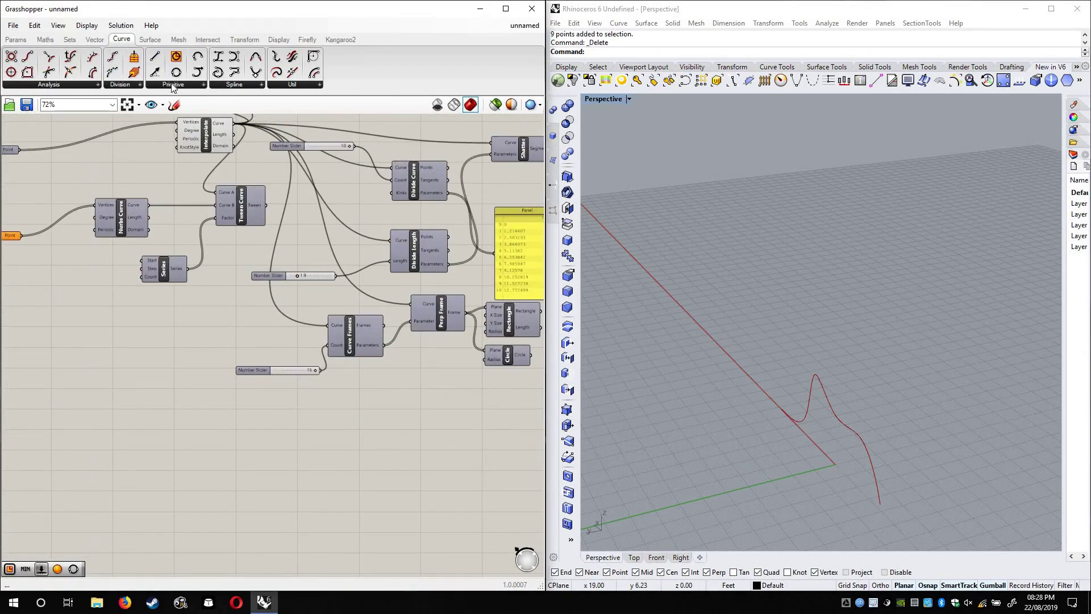
pyautogui.click(150, 40)
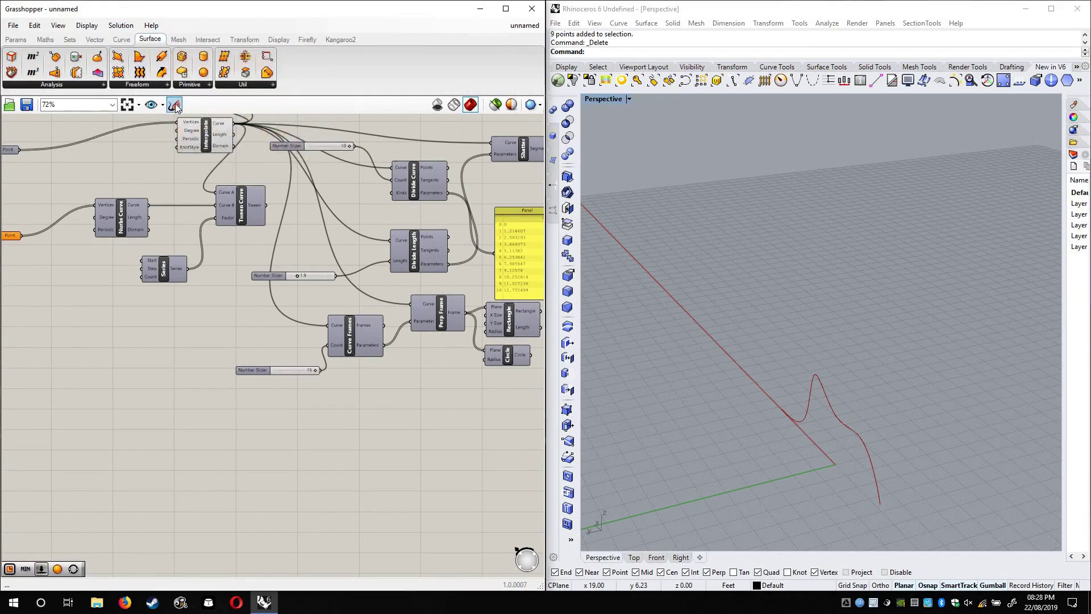
pyautogui.click(156, 84)
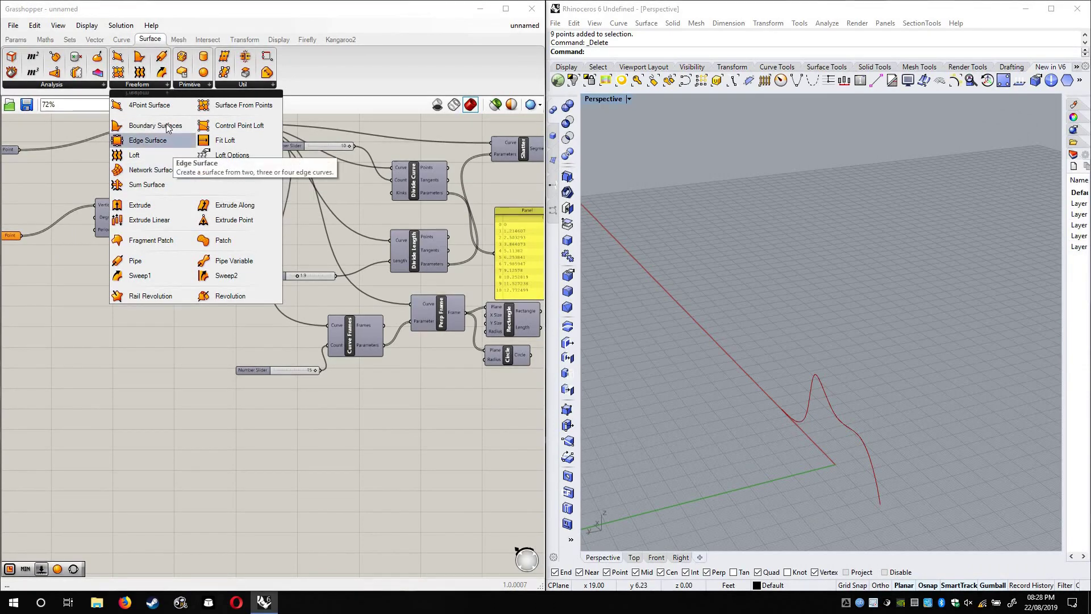
pyautogui.click(168, 208)
pyautogui.click(403, 421)
pyautogui.scroll(3, 404, 422)
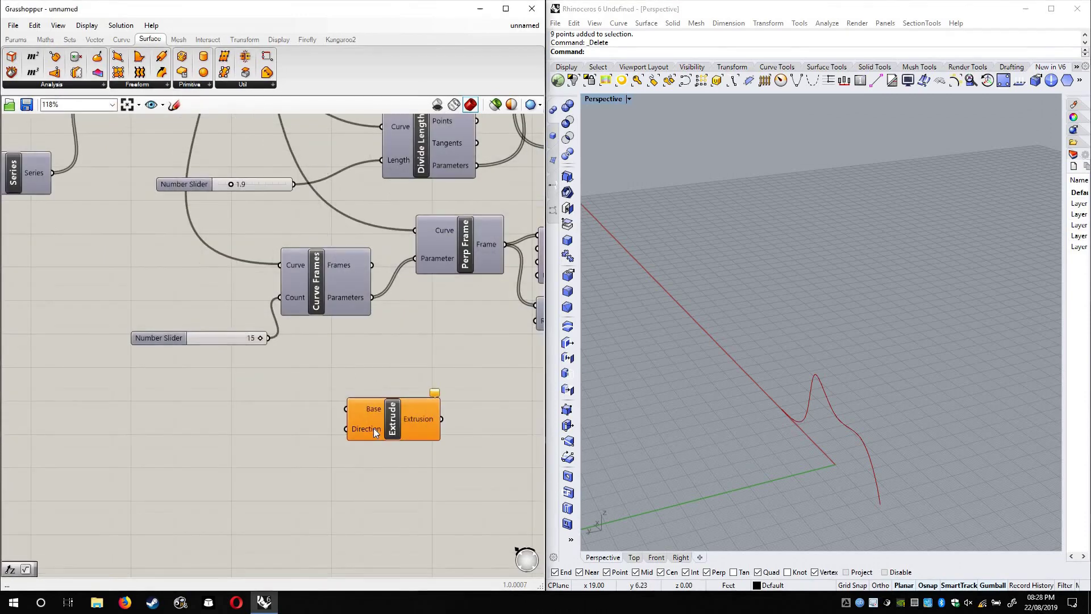
pyautogui.scroll(2, 373, 428)
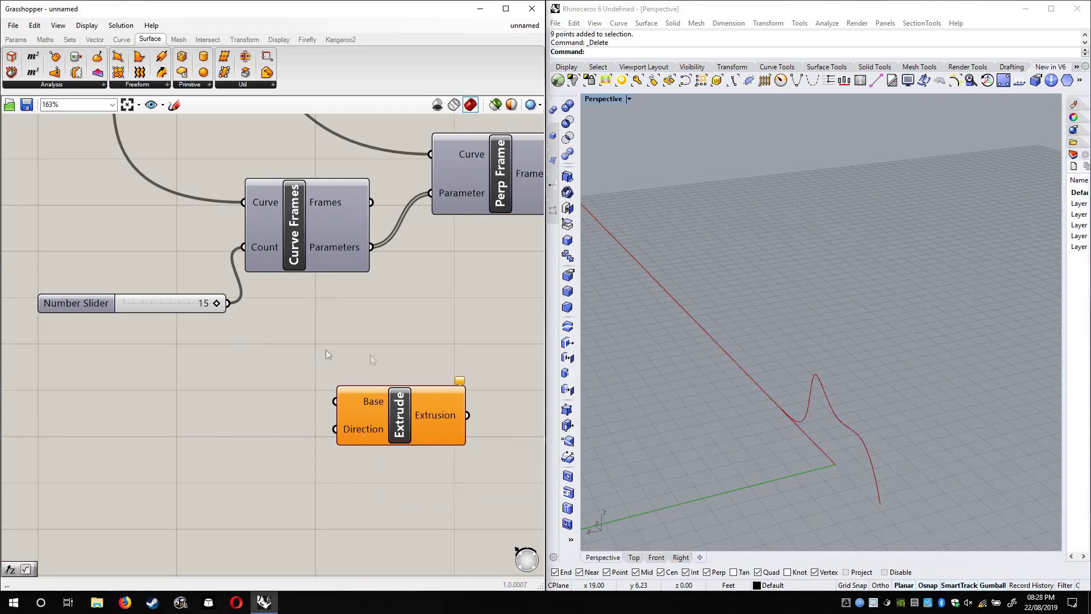
pyautogui.scroll(-4, 372, 358)
pyautogui.moveTo(384, 382); pyautogui.dragTo(269, 393)
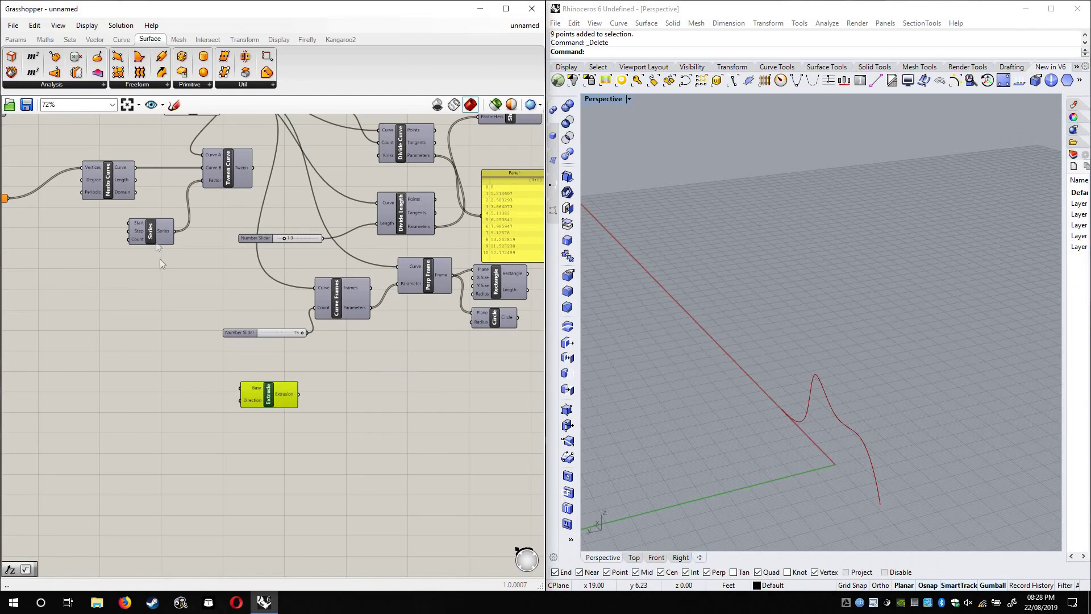
# Move the Series component lower, clear of the Nurbs Curve and Tween Curve components
pyautogui.moveTo(150, 232); pyautogui.dragTo(118, 267)
pyautogui.moveTo(26, 204); pyautogui.dragTo(124, 194, button='right')
pyautogui.click(95, 188)
pyautogui.click(211, 172)
pyautogui.scroll(2, 227, 178)
pyautogui.moveTo(223, 179); pyautogui.dragTo(204, 228, button='right')
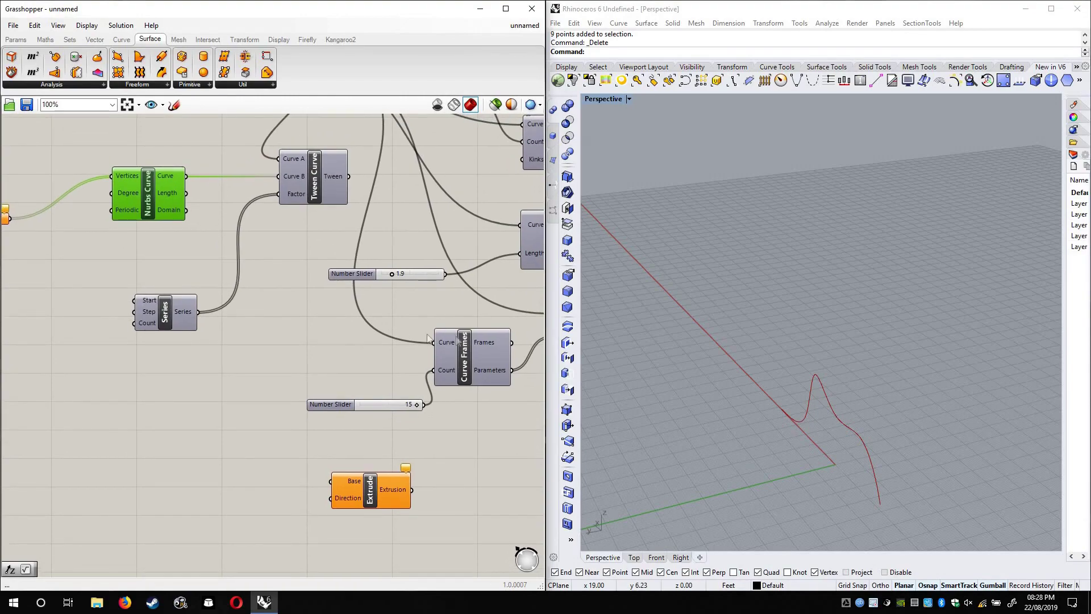
# Connect the Curve output of the Interpolate component to the Base input of Extrude
pyautogui.moveTo(339, 200); pyautogui.dragTo(304, 348, button='right')
pyautogui.moveTo(232, 212); pyautogui.dragTo(281, 431)
pyautogui.moveTo(160, 236); pyautogui.dragTo(304, 492)
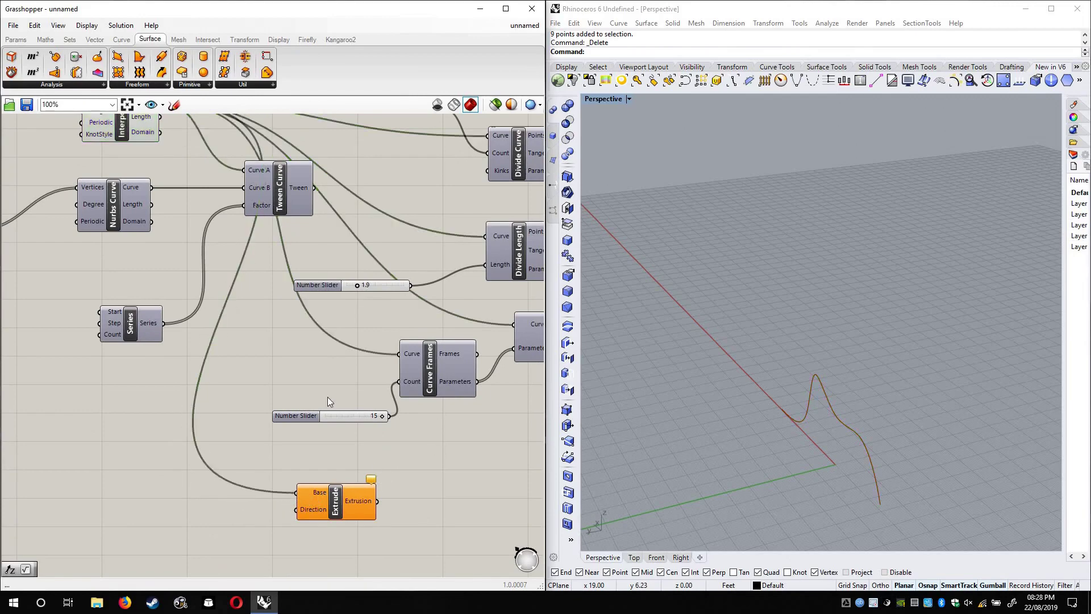
# Set one vector for Extrude's Direction by picking its end point in the Perspective viewport, and check the extruded surface
pyautogui.scroll(3, 335, 387)
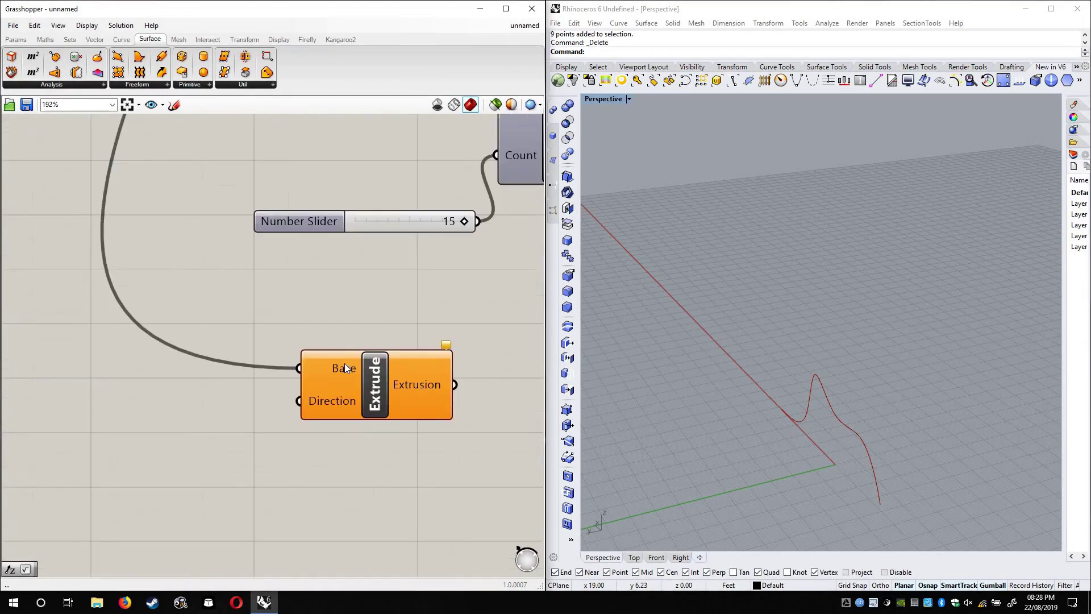
pyautogui.rightClick(328, 404)
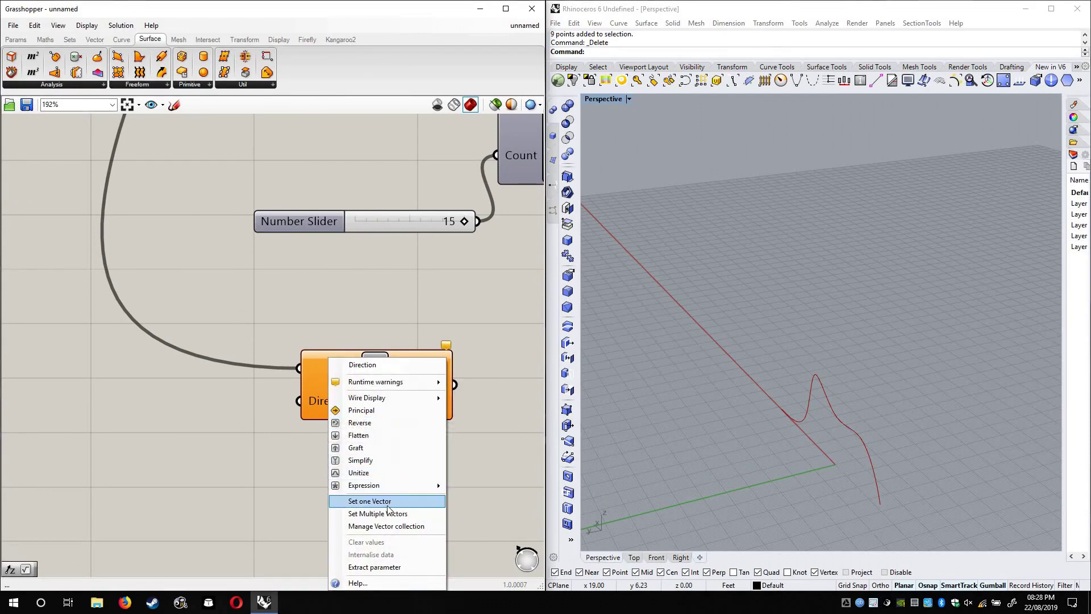
pyautogui.click(369, 500)
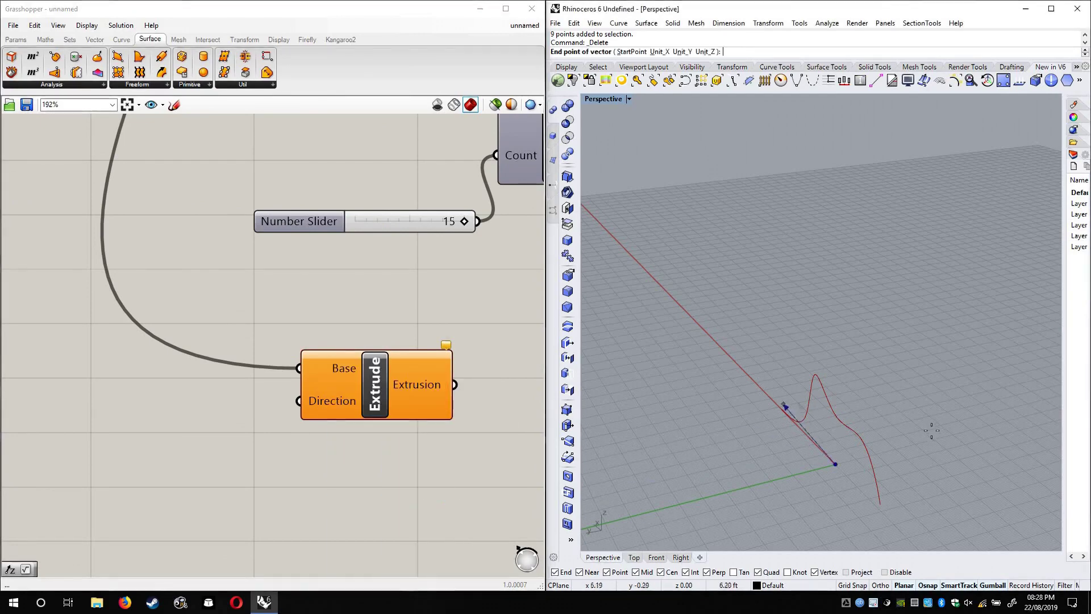
pyautogui.click(960, 435)
pyautogui.moveTo(886, 409); pyautogui.dragTo(631, 382, button='right')
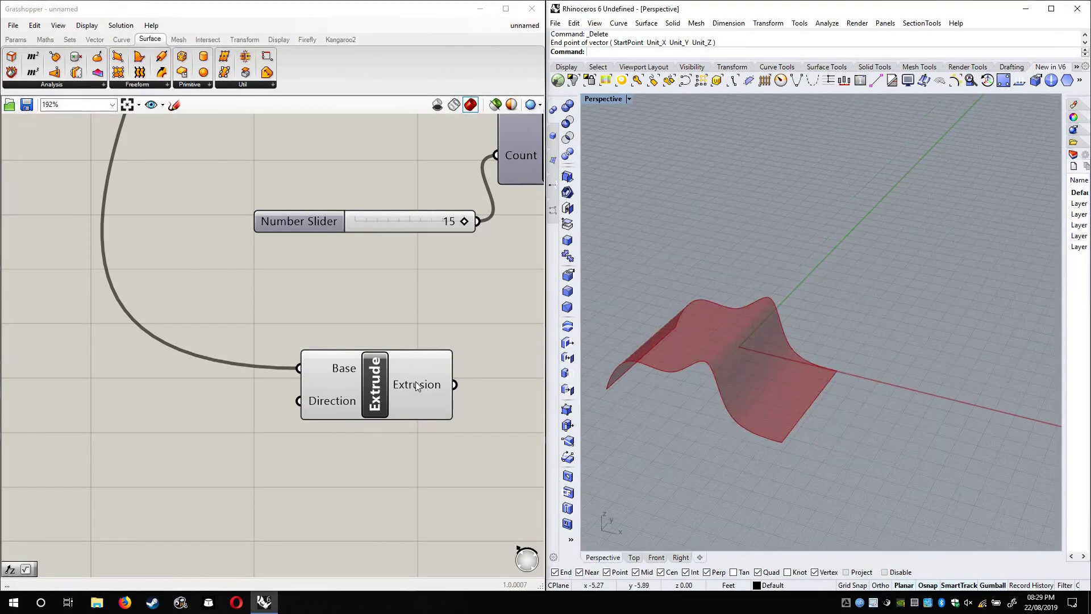
pyautogui.click(438, 393)
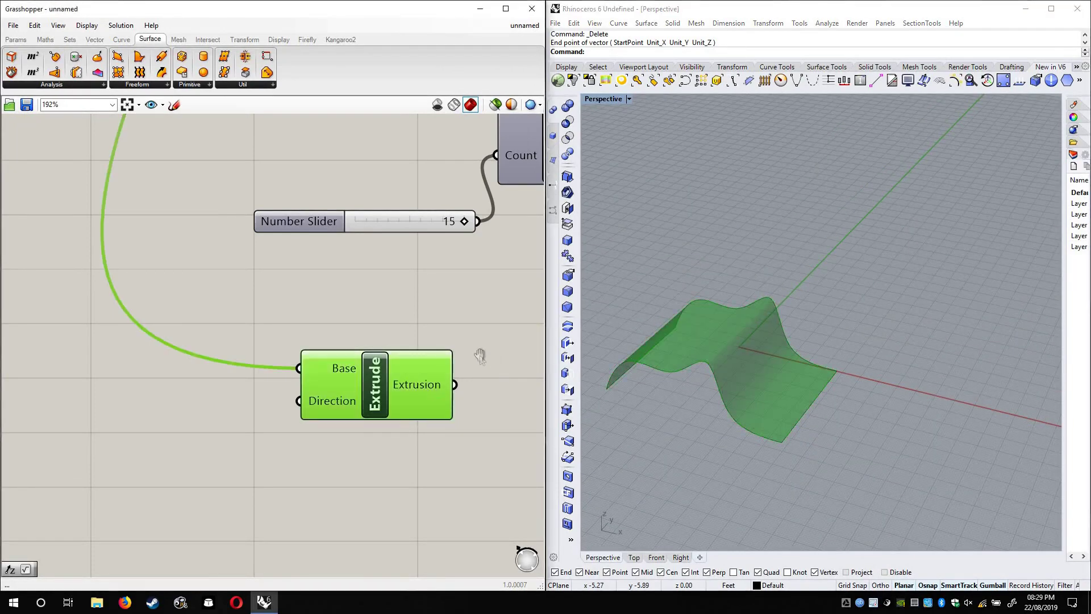
pyautogui.moveTo(484, 355); pyautogui.dragTo(463, 344, button='right')
pyautogui.moveTo(724, 310); pyautogui.dragTo(721, 283, button='right')
pyautogui.click(380, 322)
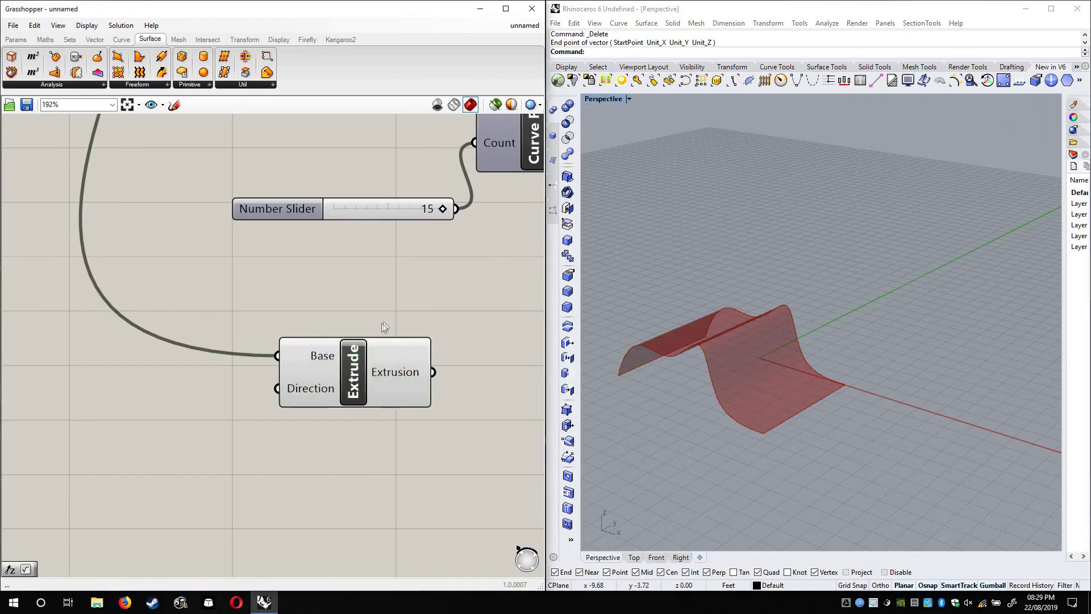
# Add a second Extrude component beside the first and connect the first one's Extrusion output to its Base input
pyautogui.moveTo(381, 322); pyautogui.dragTo(231, 214, button='right')
pyautogui.doubleClick(384, 321)
pyautogui.write('extr')
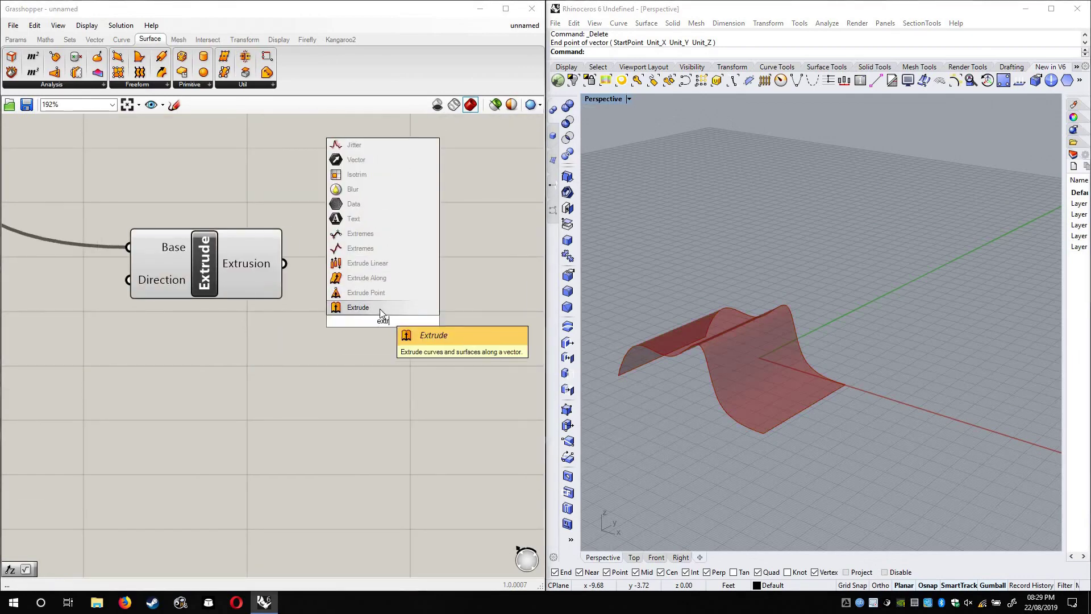
pyautogui.click(379, 308)
pyautogui.moveTo(432, 326); pyautogui.dragTo(482, 318)
pyautogui.moveTo(289, 268); pyautogui.dragTo(357, 296)
pyautogui.click(393, 237)
# Set one vertical vector for the second Extrude's Direction by picking its end point on the vertical axis in the Front view
pyautogui.rightClick(400, 328)
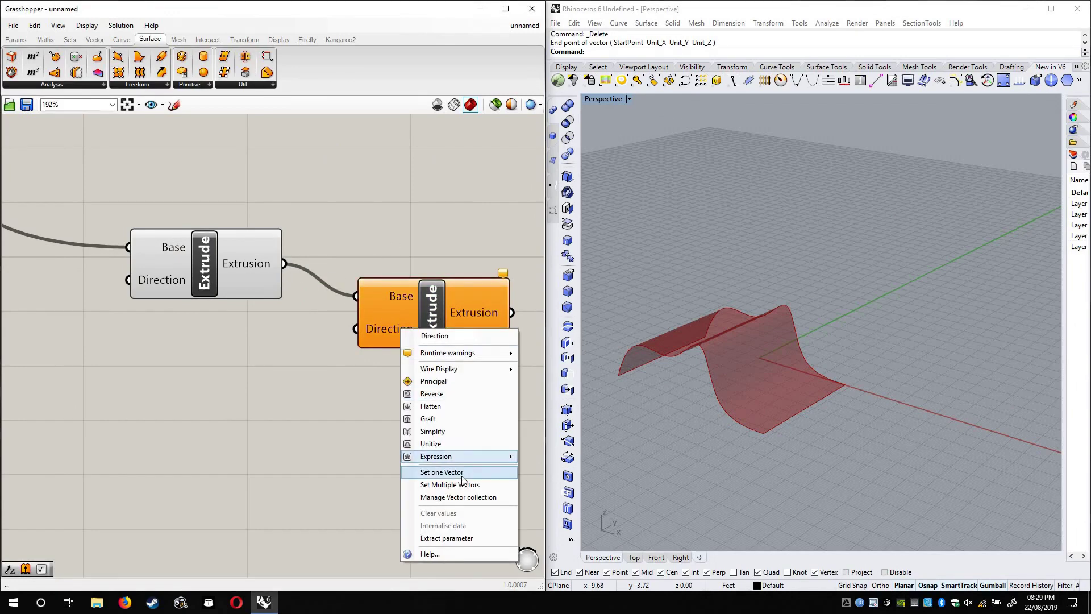
pyautogui.click(655, 557)
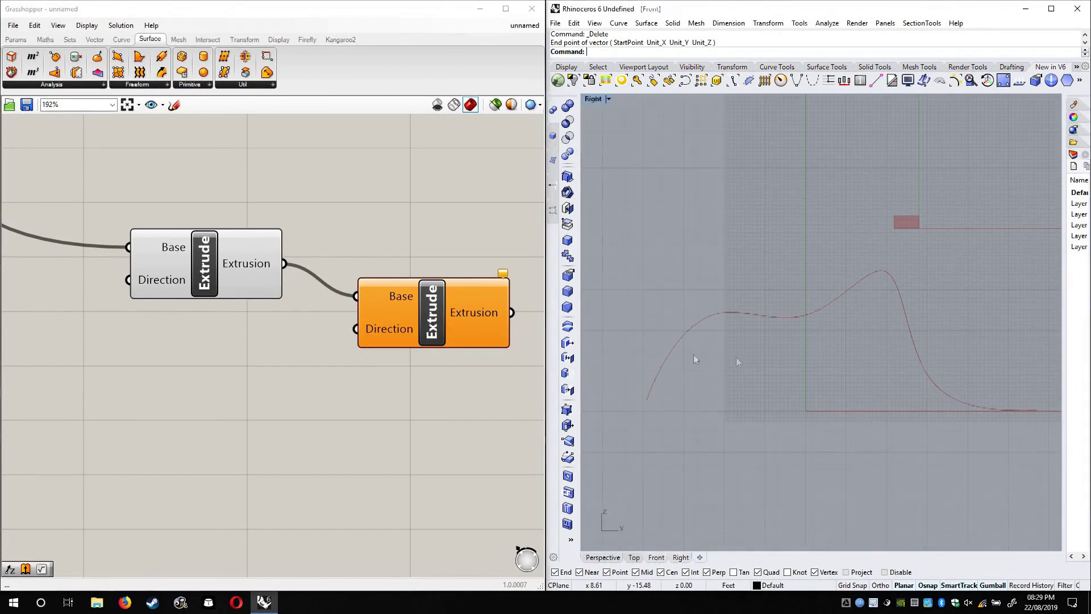
pyautogui.rightClick(385, 329)
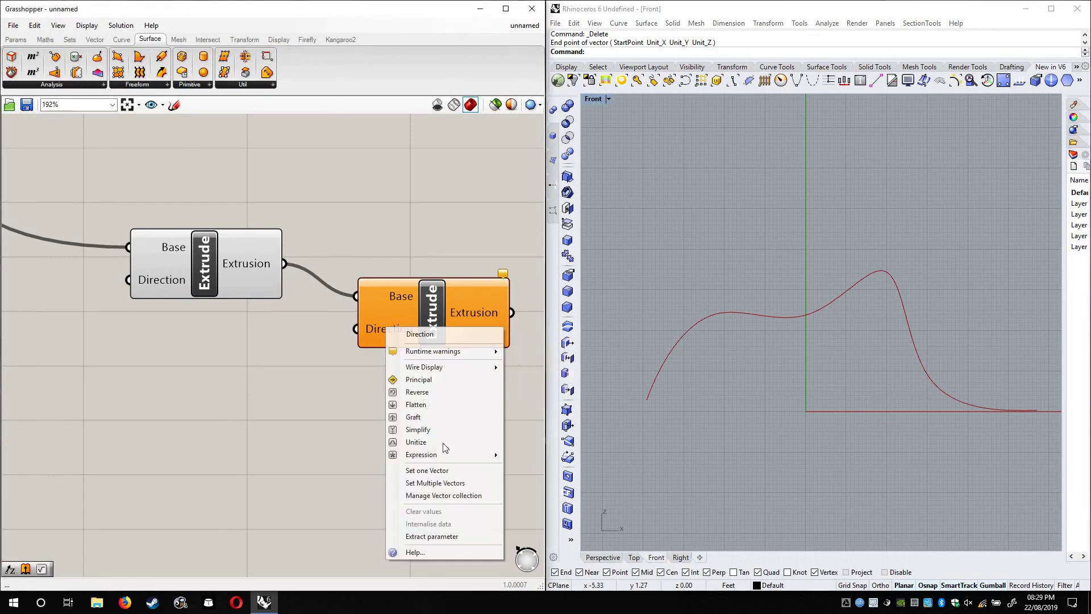
pyautogui.click(805, 192)
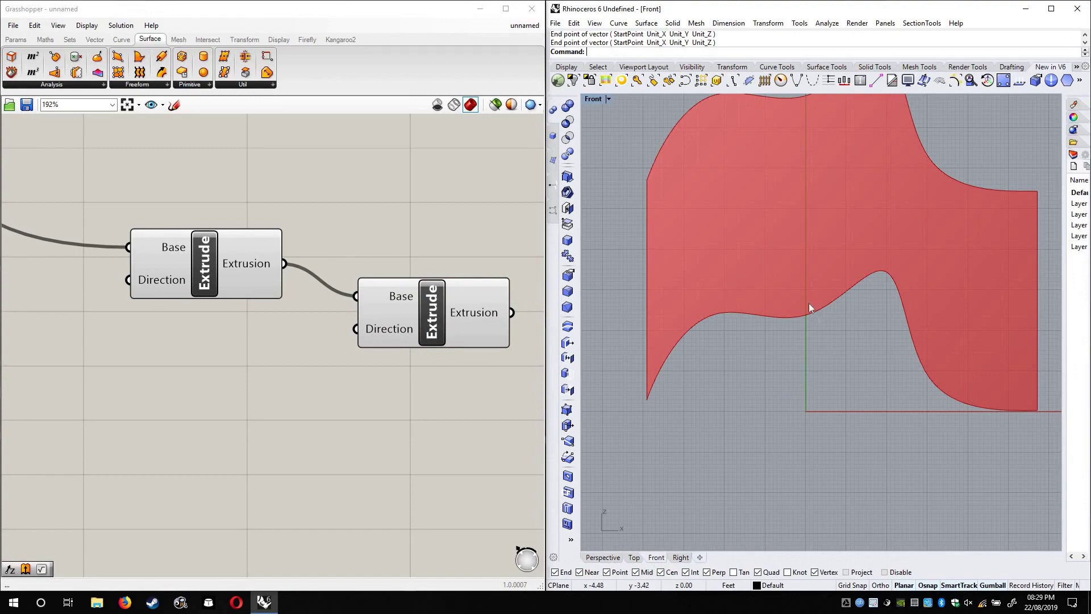
# Examine the doubly extruded curved volume from several sides in the Perspective viewport
pyautogui.moveTo(750, 312); pyautogui.dragTo(915, 297, button='right')
pyautogui.scroll(6, 915, 296)
pyautogui.moveTo(921, 341); pyautogui.dragTo(740, 339, button='right')
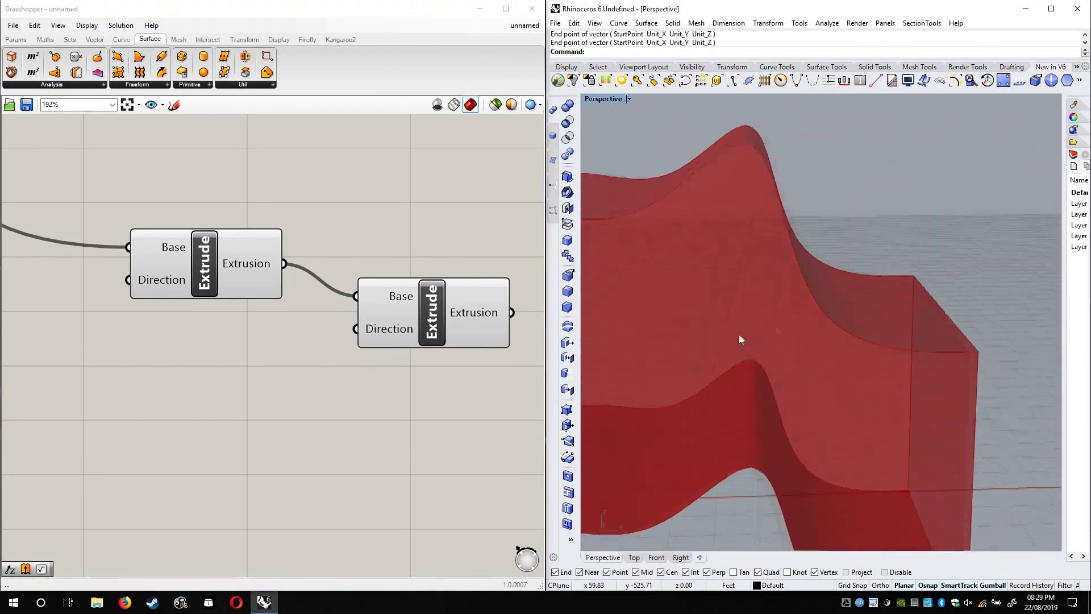
pyautogui.scroll(-7, 740, 339)
pyautogui.moveTo(759, 381); pyautogui.dragTo(751, 430, button='right')
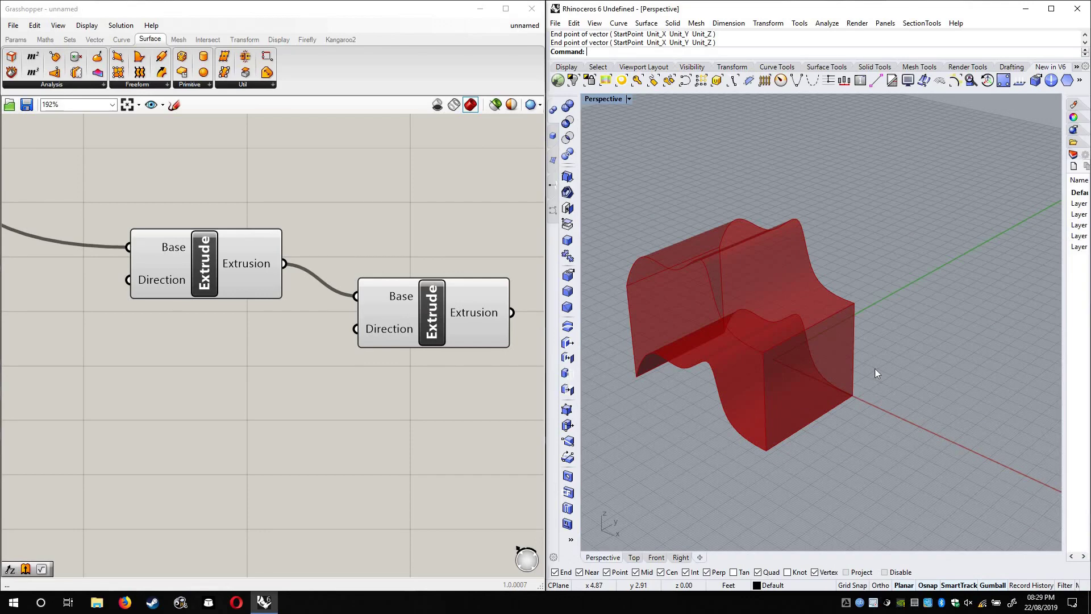
pyautogui.moveTo(812, 333); pyautogui.dragTo(705, 348, button='right')
pyautogui.rightClick(377, 175)
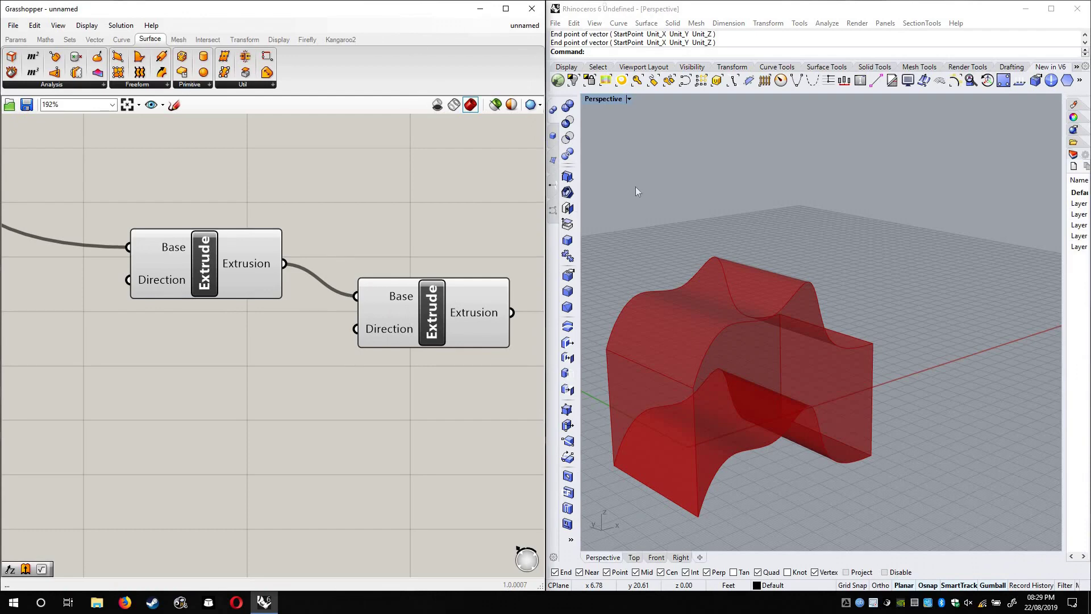
pyautogui.moveTo(692, 349); pyautogui.dragTo(732, 270, button='right')
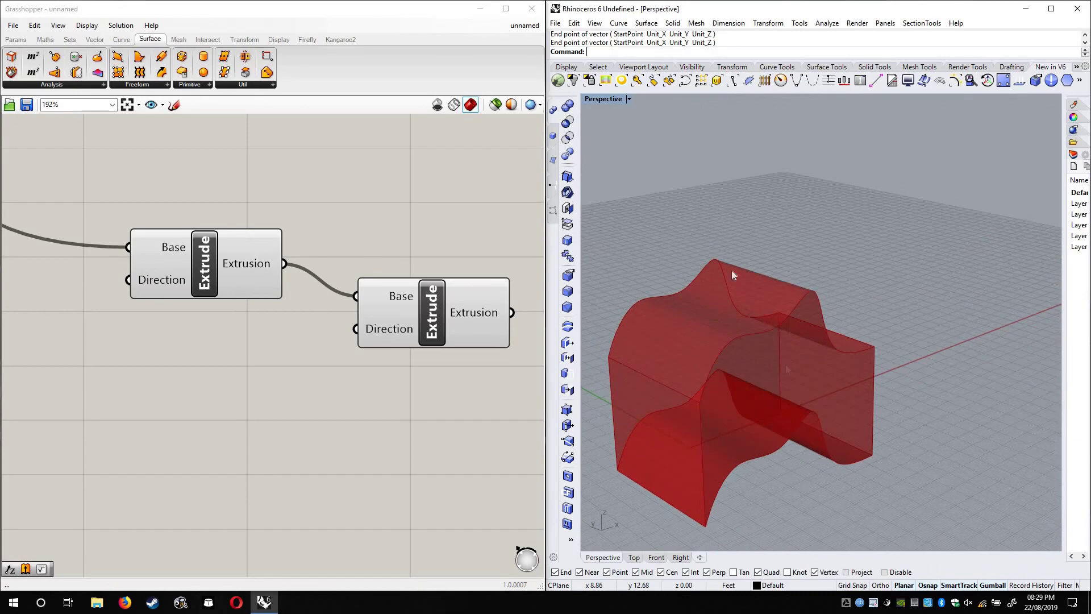
# Compare the Shaded and Rendered display modes in the Perspective viewport, ending on Wireframe
pyautogui.click(628, 100)
pyautogui.click(629, 127)
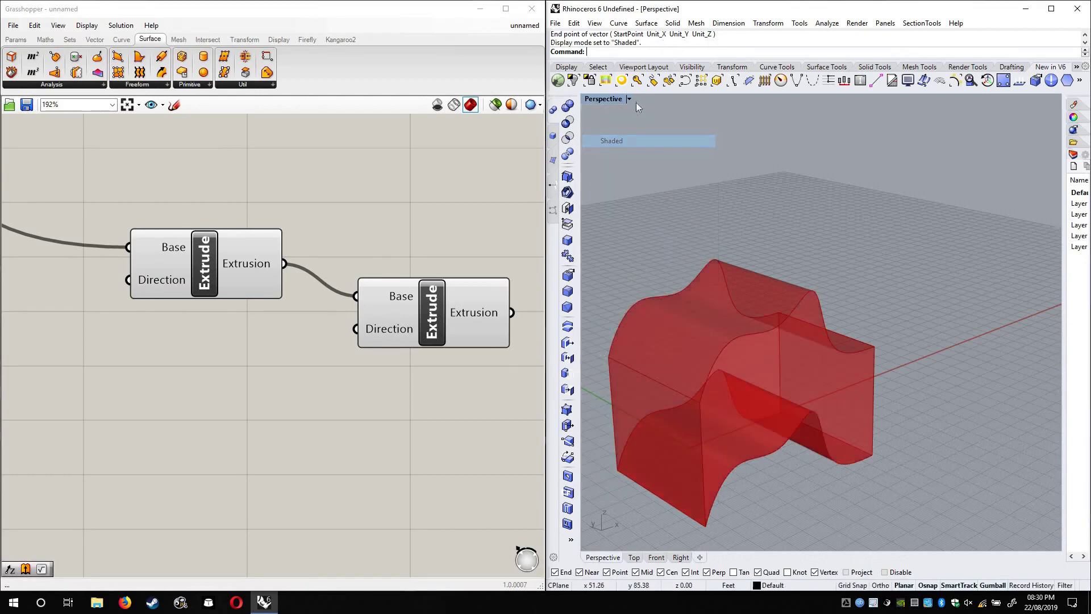
pyautogui.click(628, 100)
pyautogui.click(623, 150)
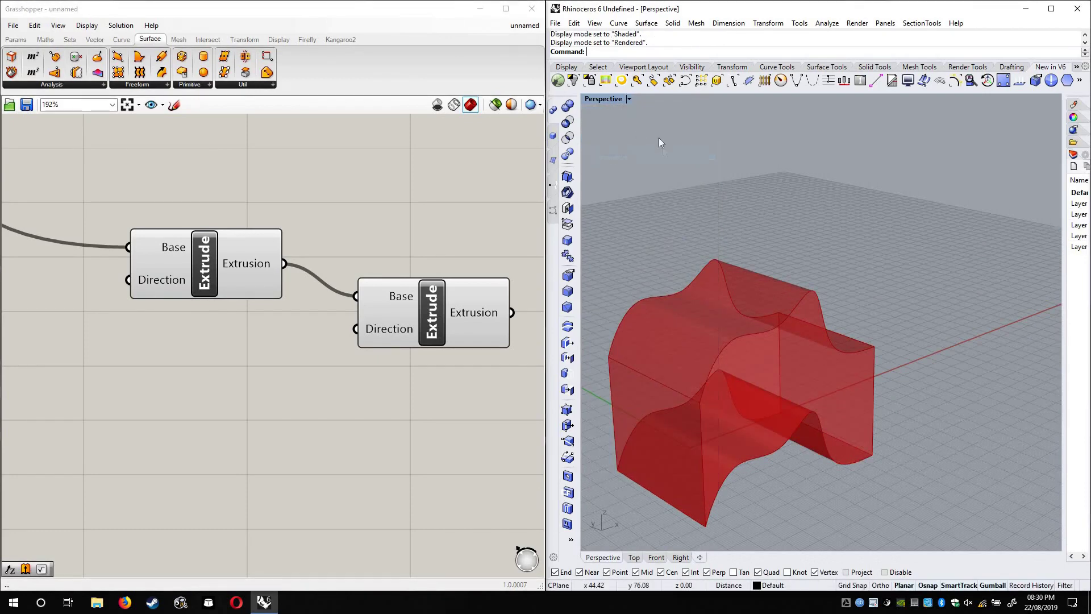
pyautogui.moveTo(711, 212); pyautogui.dragTo(642, 128, button='right')
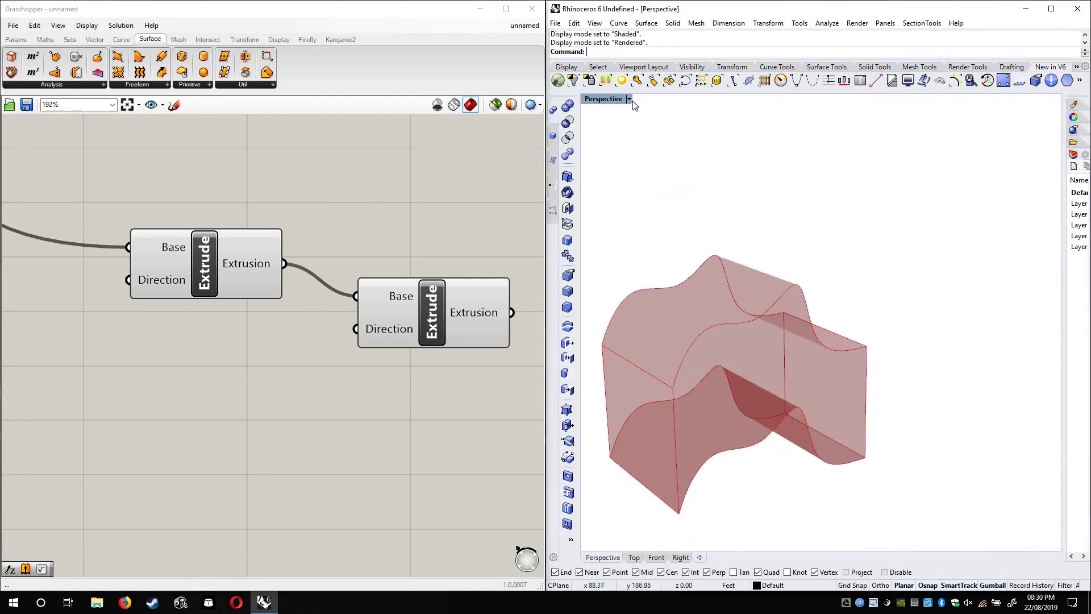
pyautogui.click(629, 100)
pyautogui.click(625, 128)
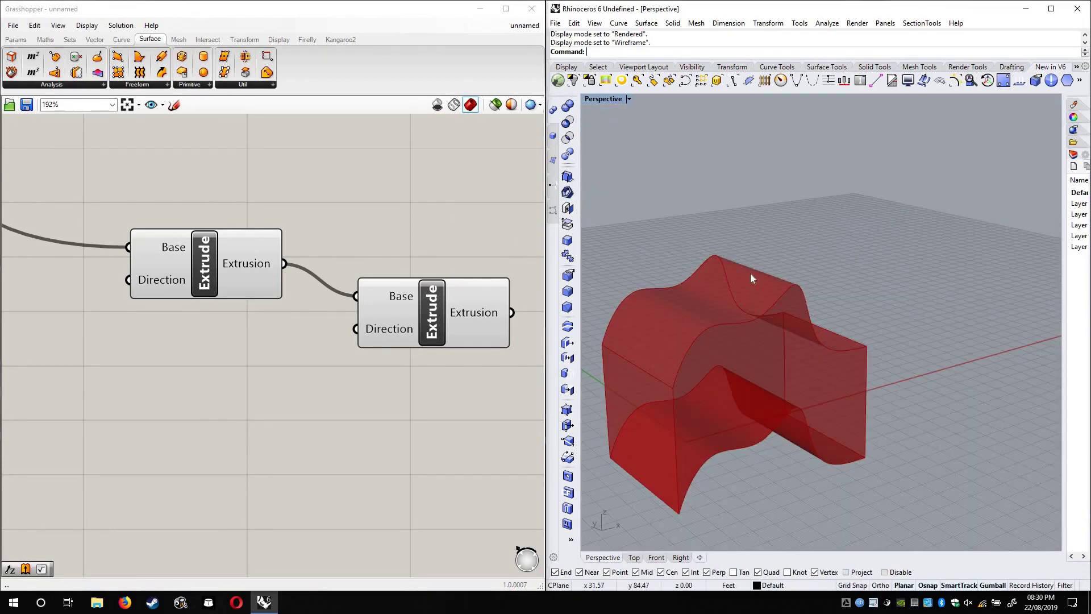
# Switch the Grasshopper preview to wireframe to inspect the extrusion's edges, and return it to shaded
pyautogui.moveTo(754, 283); pyautogui.dragTo(730, 270, button='right')
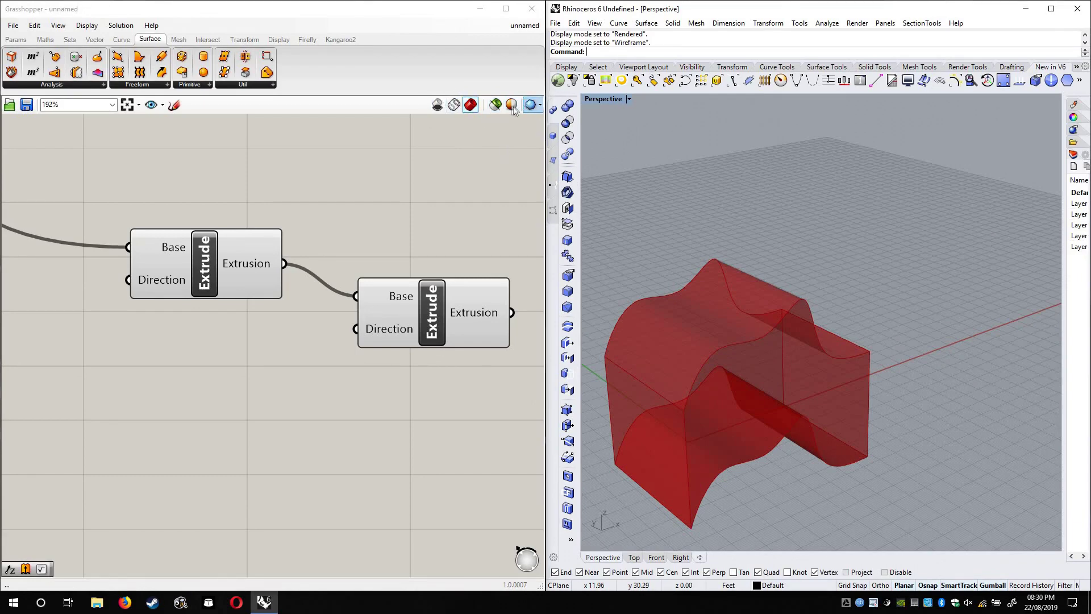
pyautogui.click(452, 108)
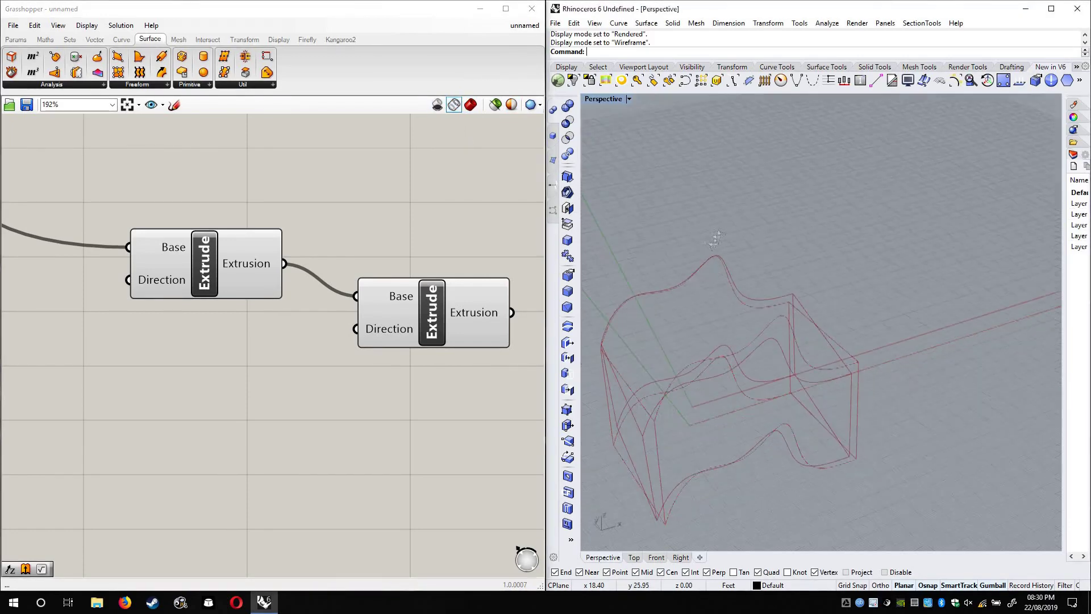
pyautogui.click(470, 106)
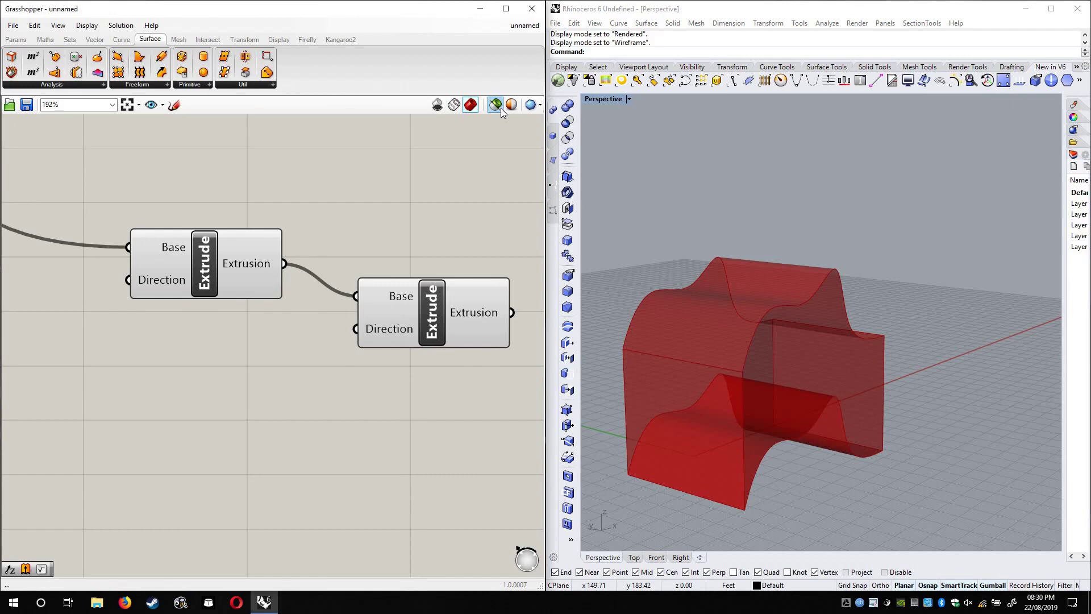
# Limit the preview to selected objects, compare the two Extrude components by selecting each in turn, and restore the full preview
pyautogui.click(500, 108)
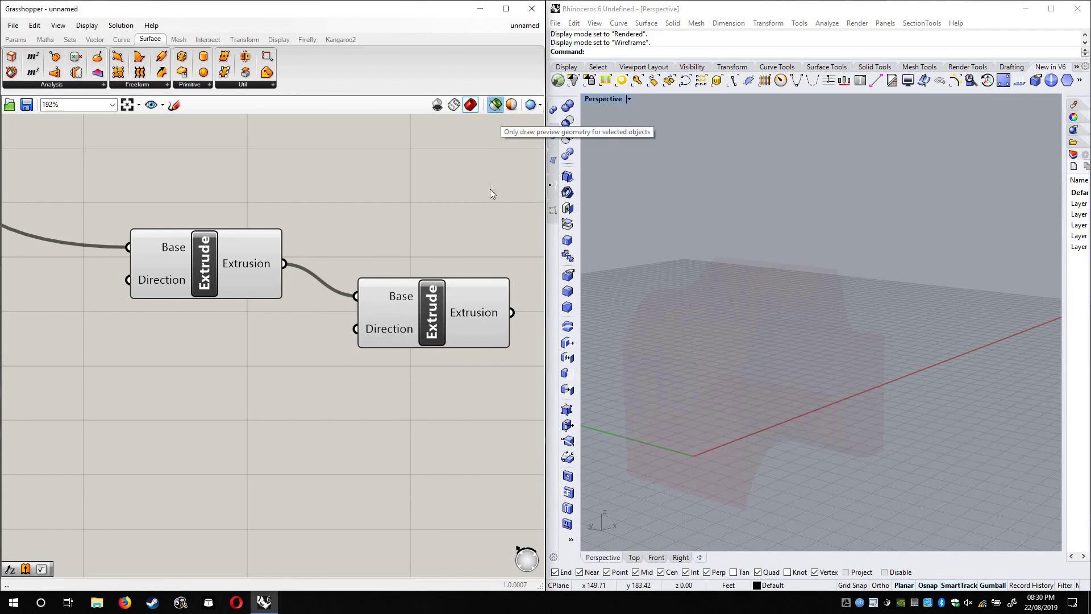
pyautogui.click(431, 297)
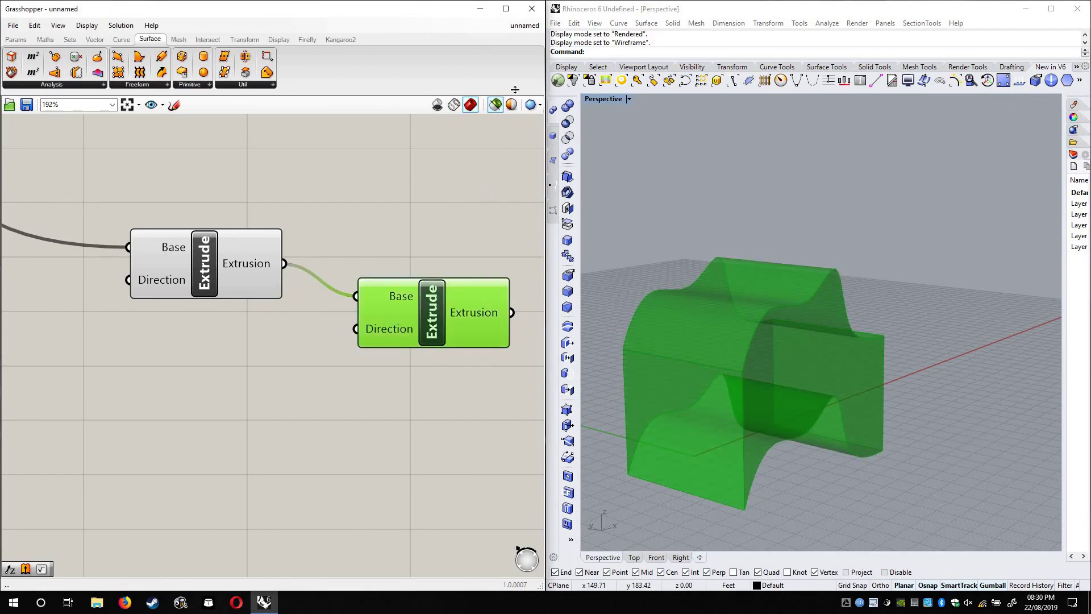
pyautogui.click(244, 251)
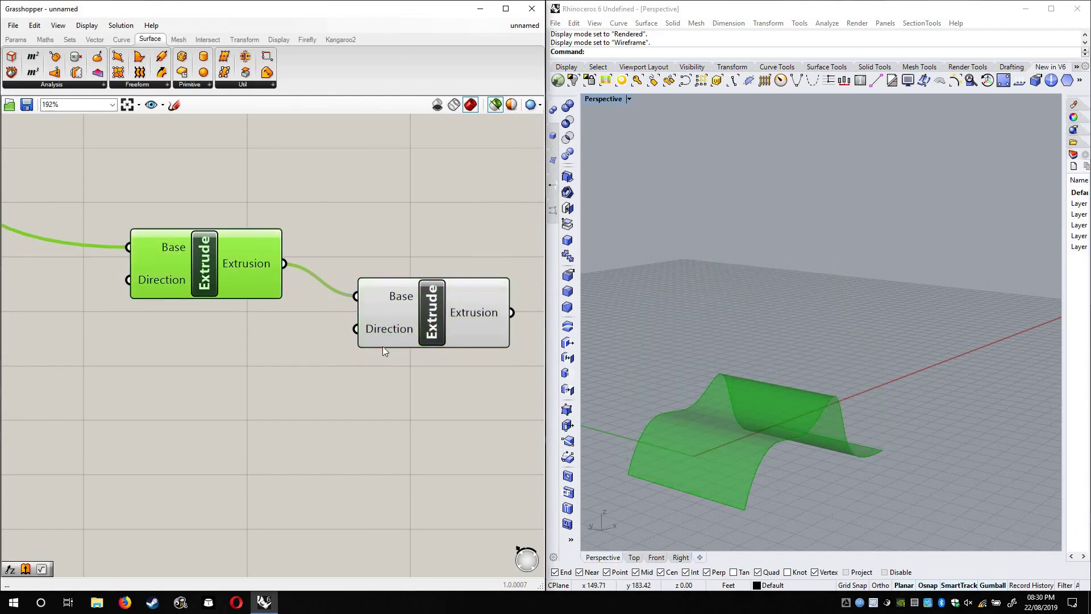
pyautogui.click(421, 284)
pyautogui.click(243, 263)
pyautogui.click(422, 289)
pyautogui.click(244, 263)
pyautogui.click(426, 290)
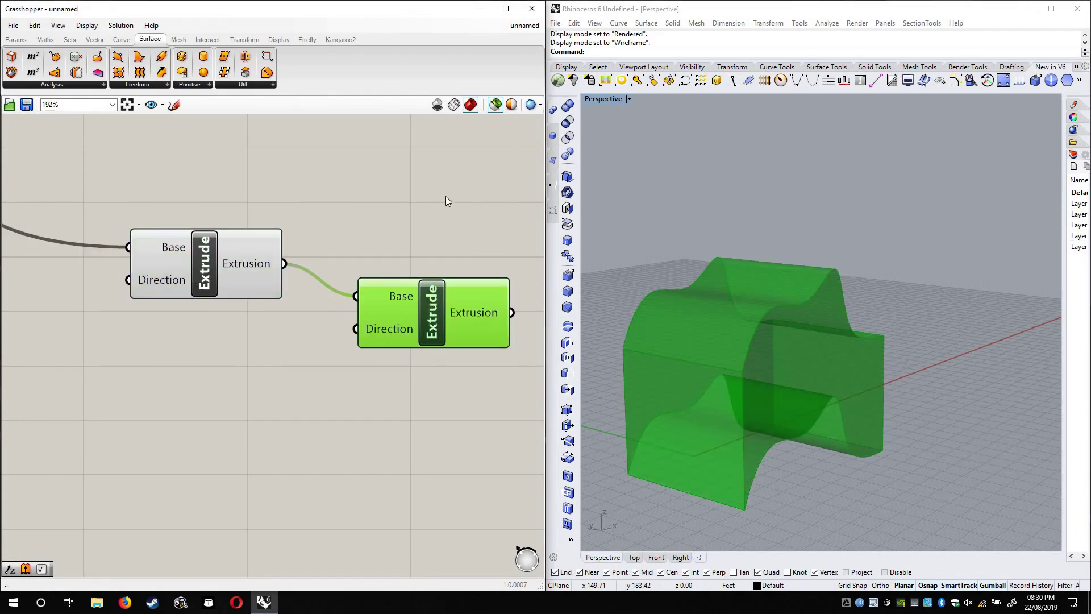
pyautogui.click(472, 148)
pyautogui.click(512, 105)
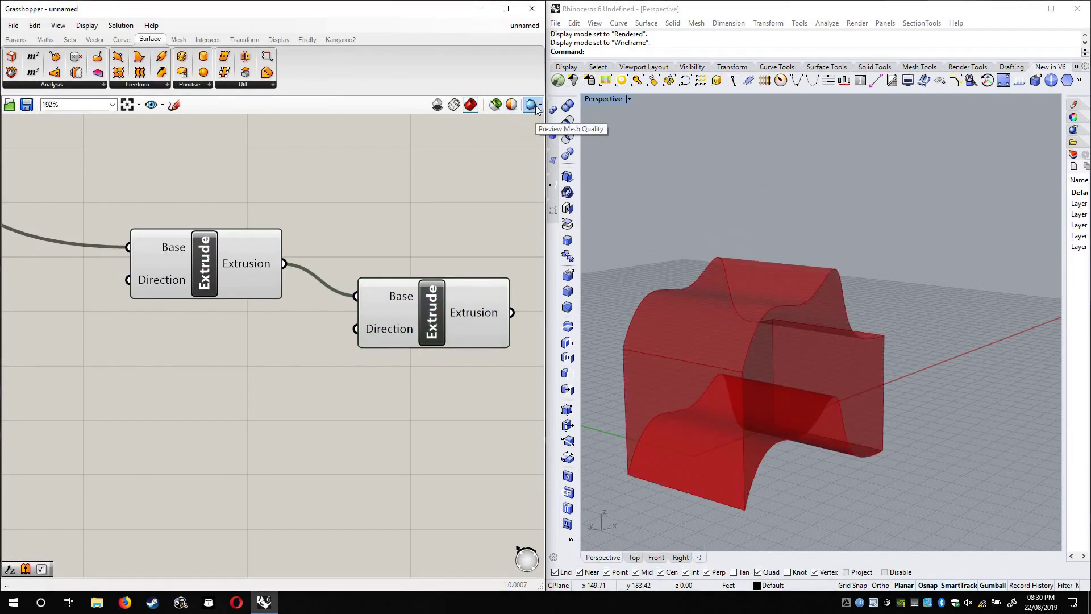
# Switch the preview mesh quality to High Quality and back to Low Quality for the extruded volume
pyautogui.click(536, 108)
pyautogui.click(542, 155)
pyautogui.click(536, 107)
pyautogui.click(541, 138)
# Add a Sphere component to the canvas below the second Extrude component
pyautogui.moveTo(392, 226); pyautogui.dragTo(363, 200, button='right')
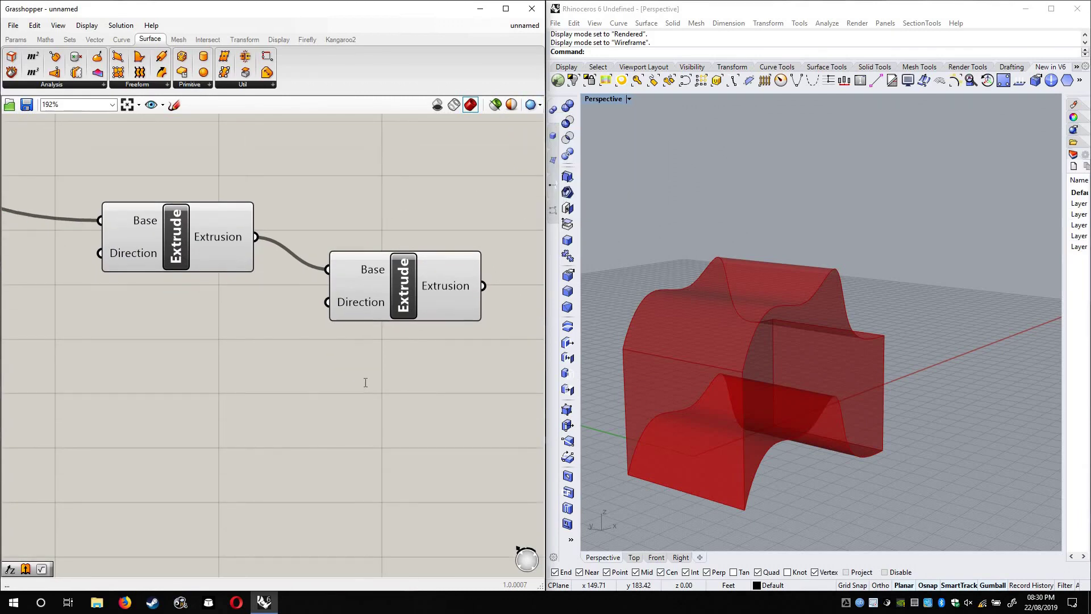
pyautogui.doubleClick(361, 382)
pyautogui.write('sphere')
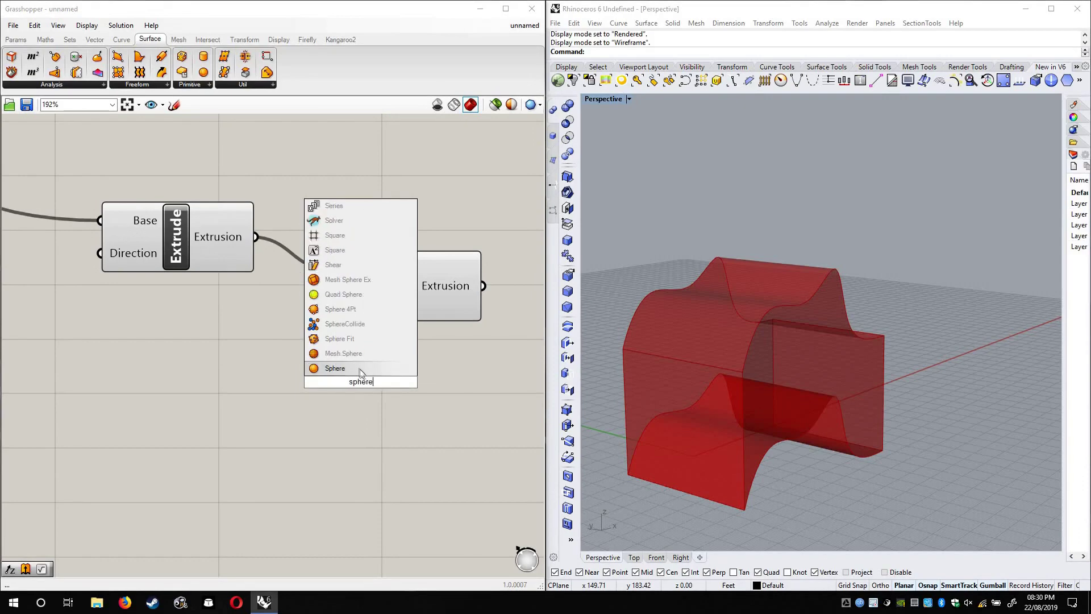
pyautogui.press('Return')
# Turn off the preview of both Extrude components so the sphere is isolated in the viewport
pyautogui.moveTo(408, 286); pyautogui.dragTo(438, 284, button='right')
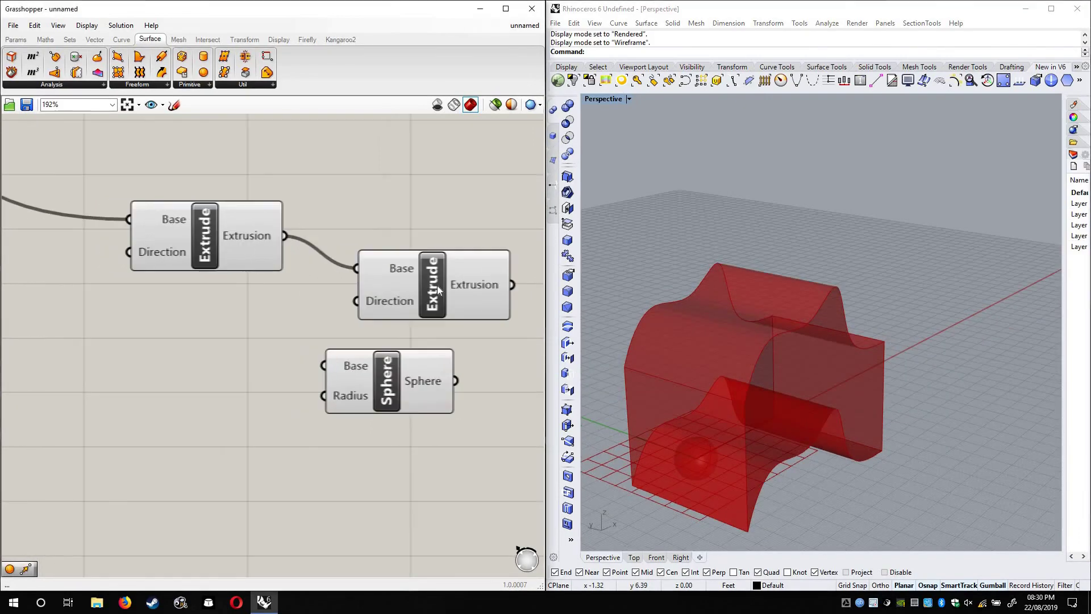
pyautogui.rightClick(451, 303)
pyautogui.click(468, 306)
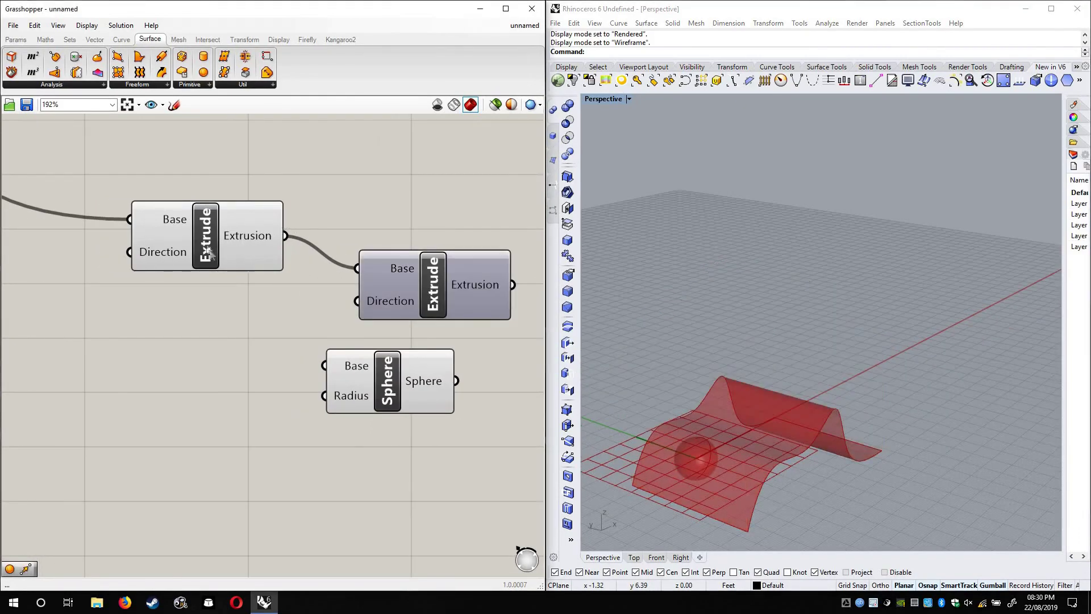
pyautogui.rightClick(206, 246)
pyautogui.click(219, 261)
# Examine the preview sphere's surface and silhouette up close in the Perspective viewport
pyautogui.moveTo(340, 195); pyautogui.dragTo(388, 190, button='right')
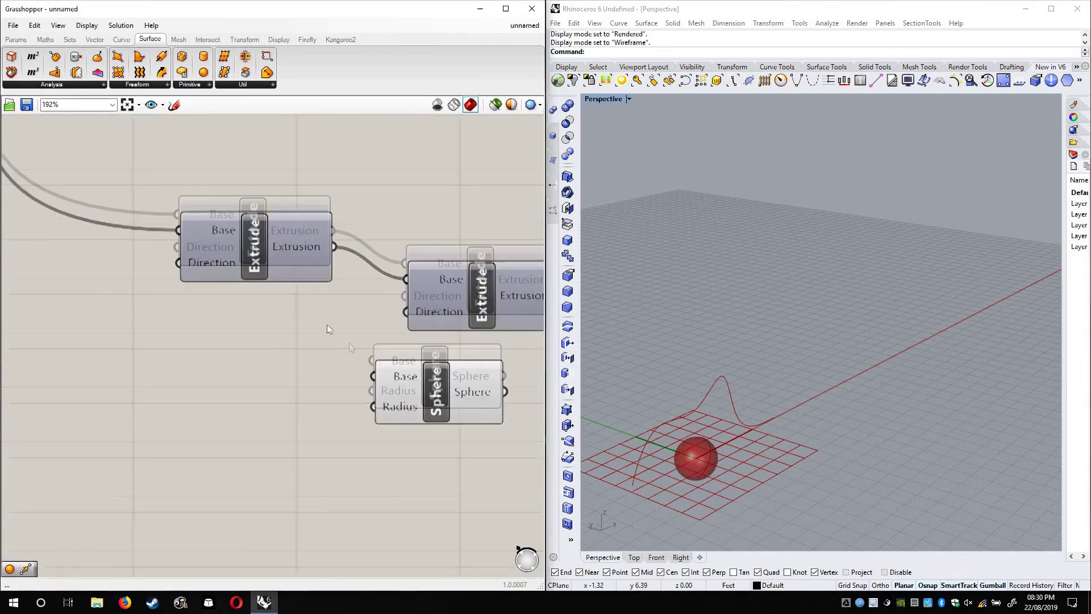
pyautogui.scroll(-5, 348, 342)
pyautogui.scroll(8, 696, 454)
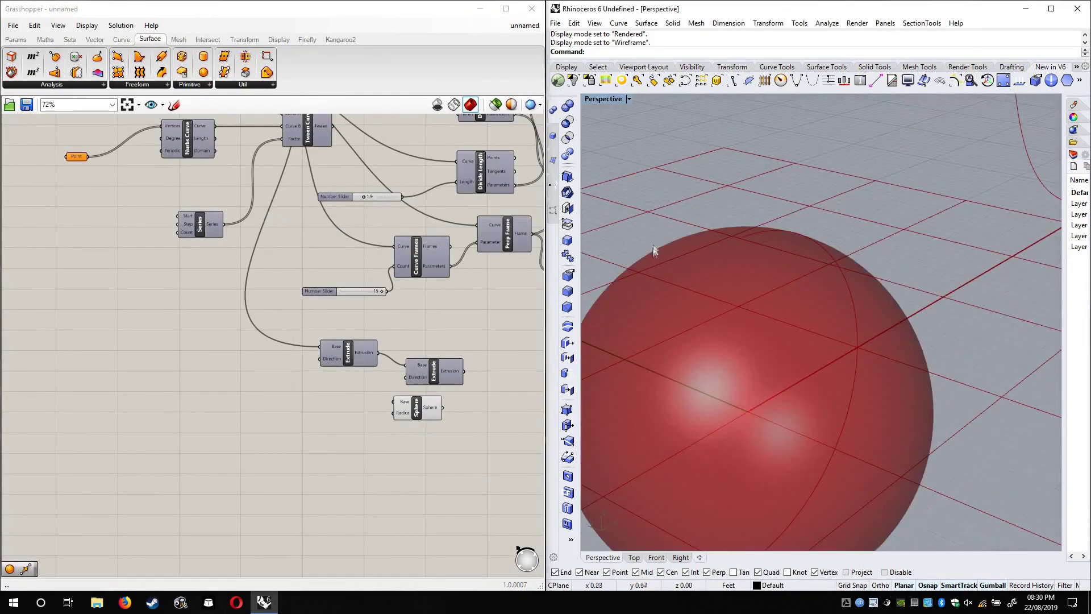
pyautogui.scroll(6, 653, 237)
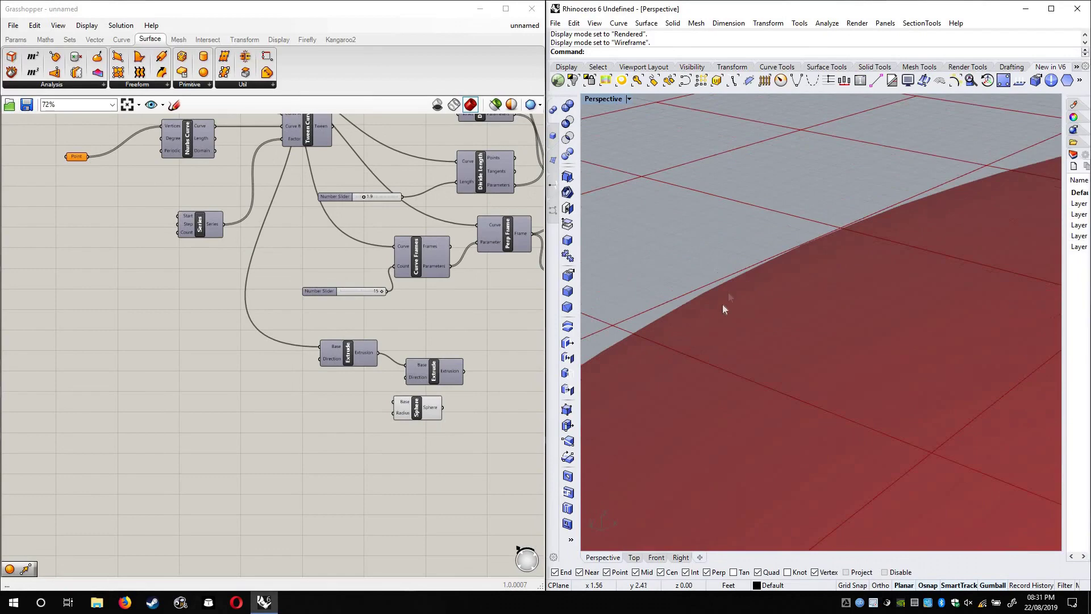
pyautogui.scroll(1, 723, 309)
pyautogui.scroll(-10, 869, 235)
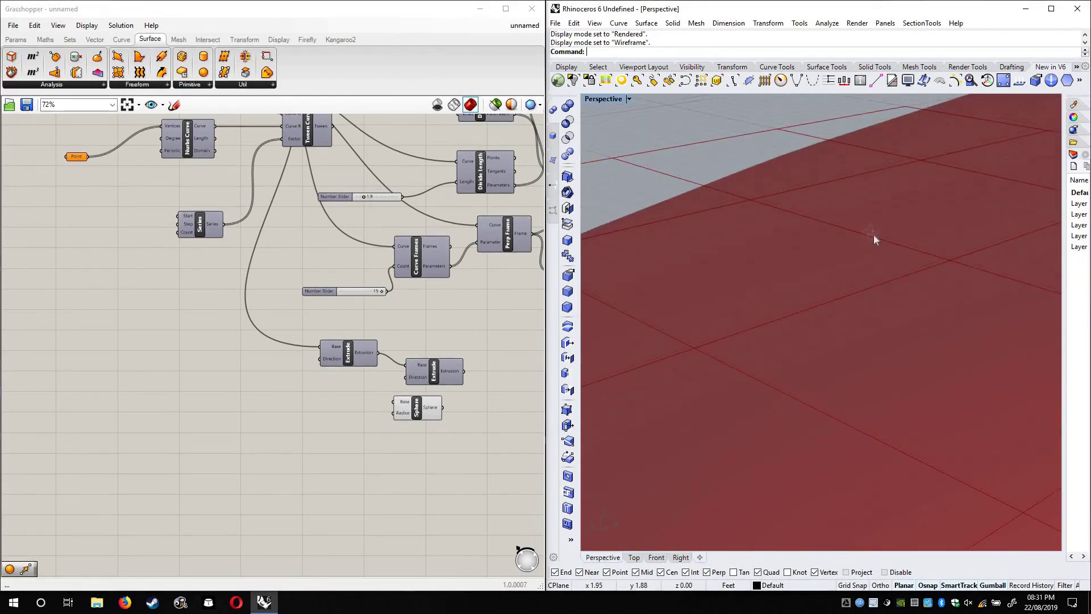
pyautogui.scroll(5, 327, 406)
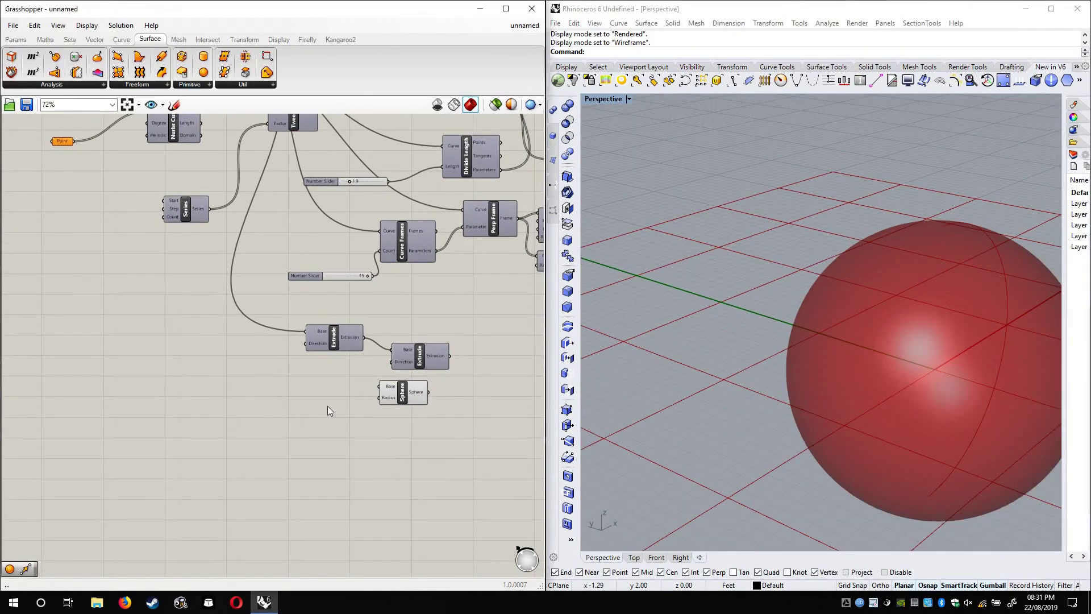
# Create a number slider ranging from 1 to 100 and connect it to the Sphere's Radius input
pyautogui.doubleClick(328, 406)
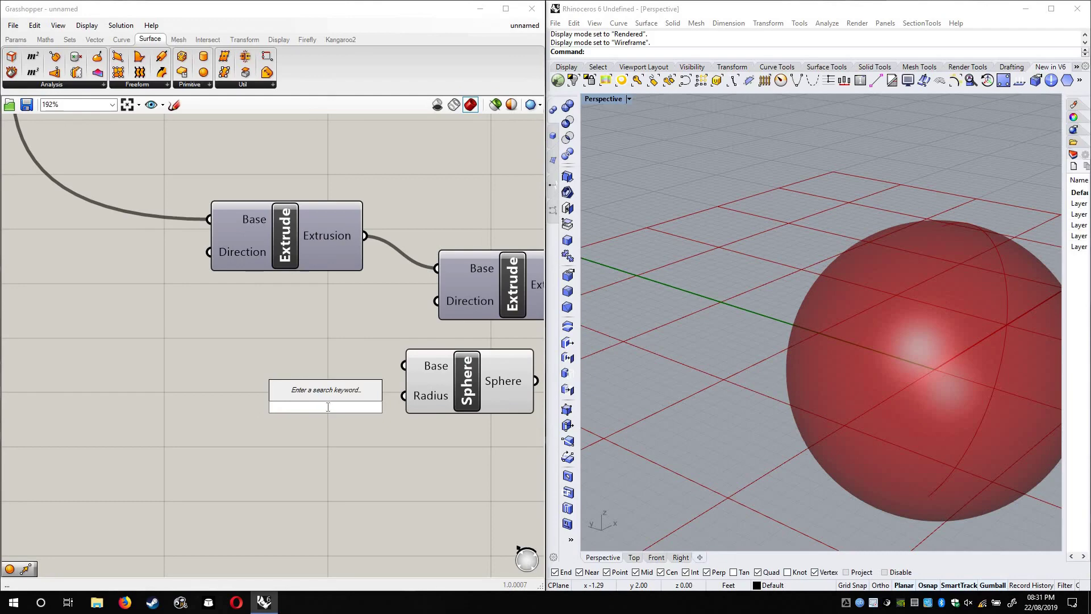
pyautogui.press('Escape')
pyautogui.doubleClick(327, 406)
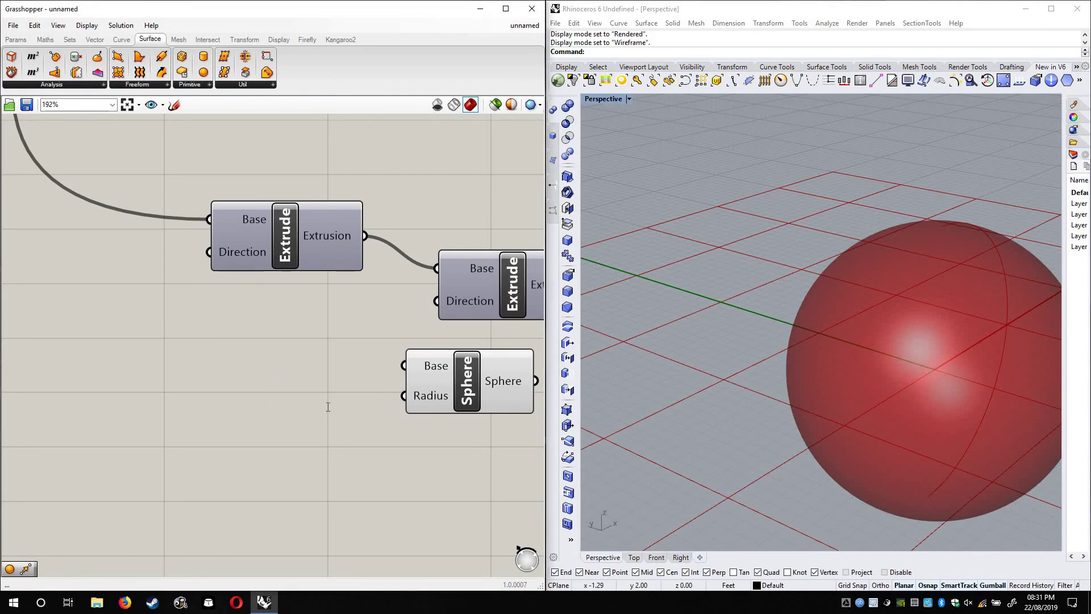
pyautogui.write('1<100')
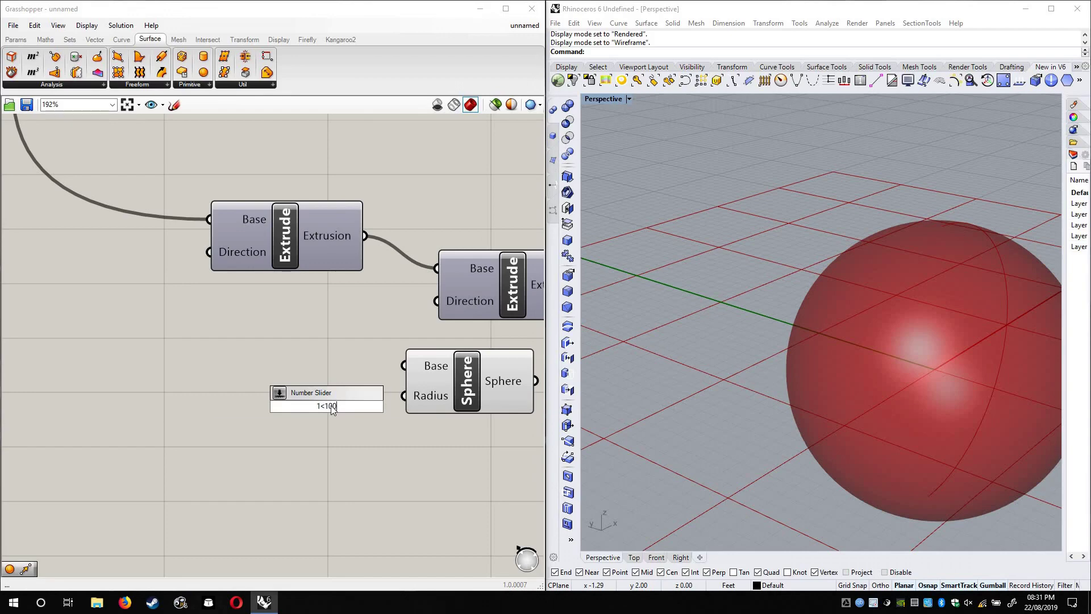
pyautogui.press('Return')
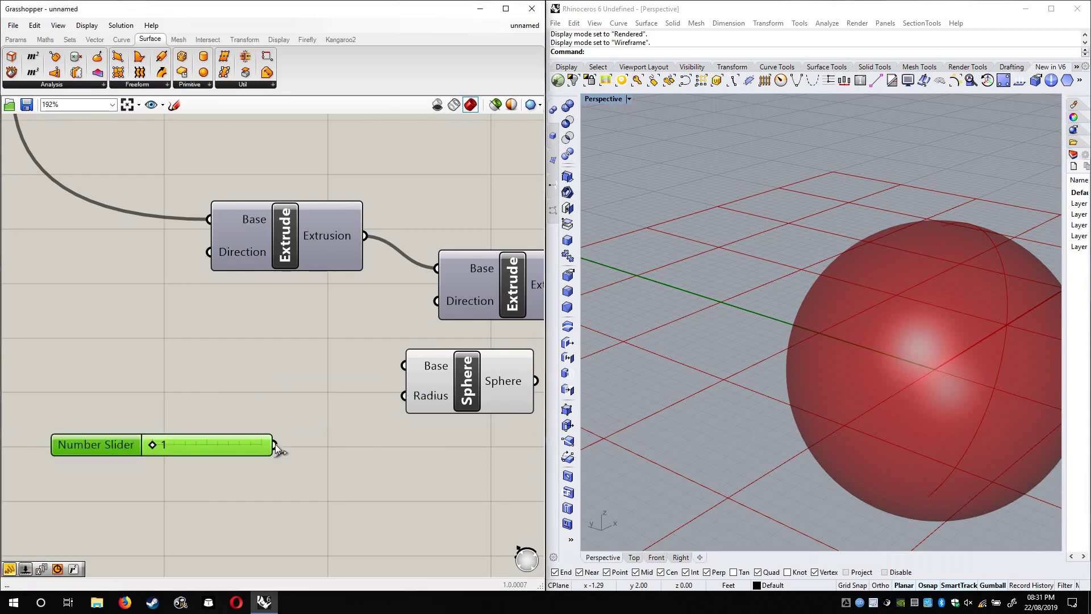
pyautogui.moveTo(405, 396); pyautogui.dragTo(274, 445)
# Set the Radius slider to 31 and inspect the edge of the enlarged sphere
pyautogui.scroll(-3, 885, 369)
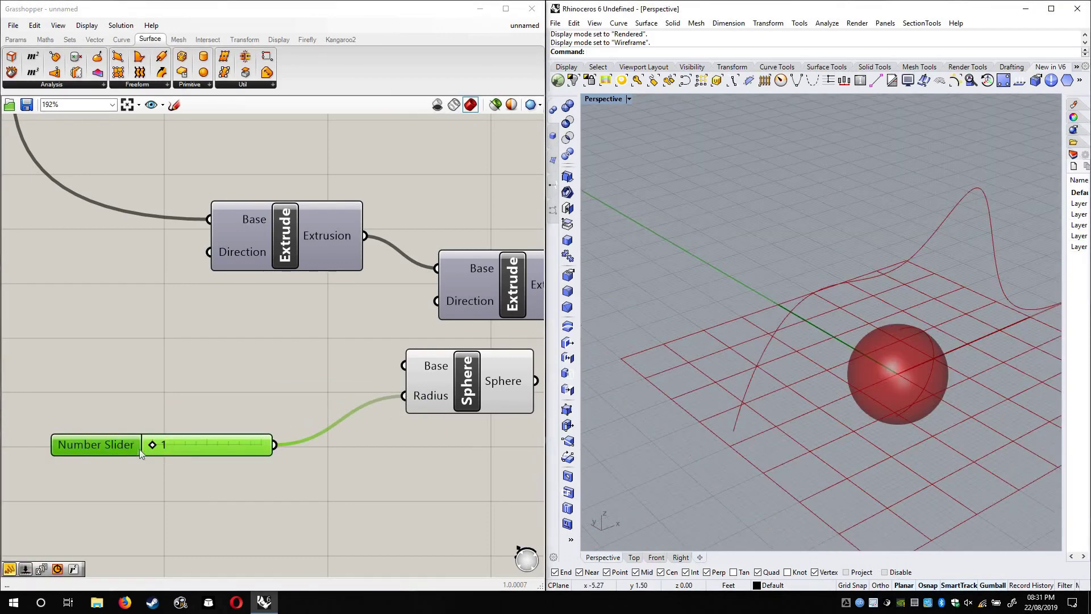
pyautogui.moveTo(152, 445); pyautogui.dragTo(185, 445)
pyautogui.scroll(-5, 830, 378)
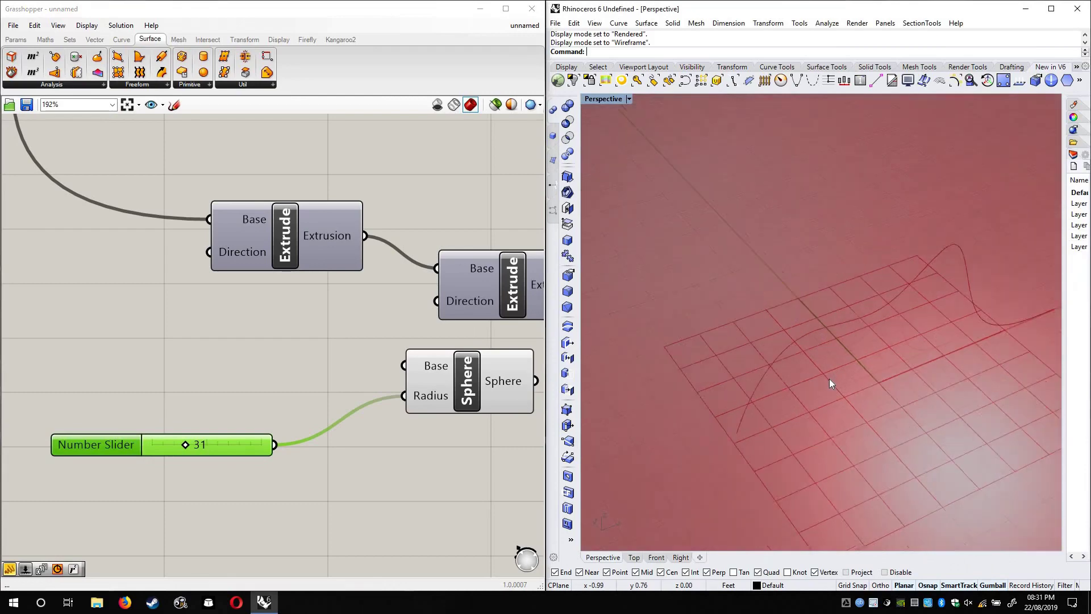
pyautogui.scroll(5, 757, 244)
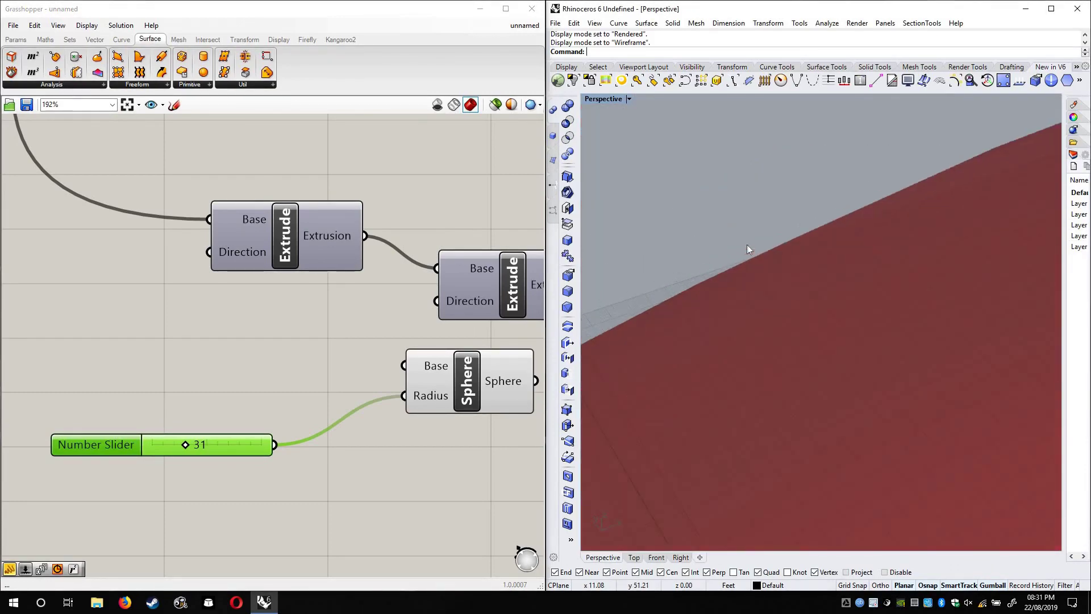
pyautogui.scroll(-5, 816, 312)
pyautogui.moveTo(795, 210); pyautogui.dragTo(767, 227, button='right')
# Compare the Low Quality and High Quality preview meshes on the large sphere, ending on High Quality
pyautogui.moveTo(503, 173); pyautogui.dragTo(504, 163, button='right')
pyautogui.click(534, 105)
pyautogui.click(559, 155)
pyautogui.click(534, 105)
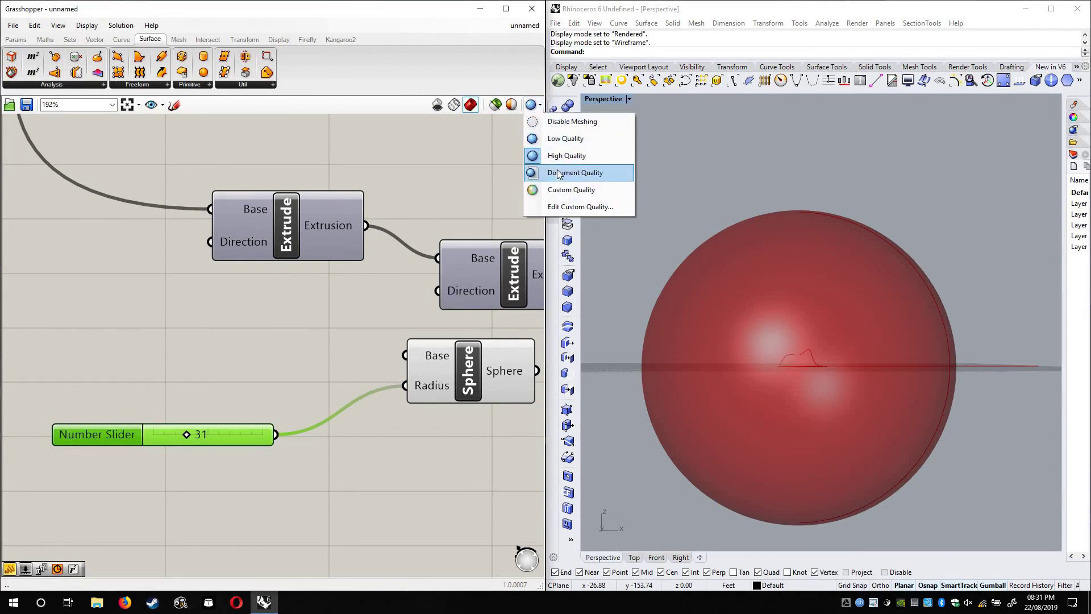
pyautogui.click(555, 155)
pyautogui.click(539, 105)
pyautogui.click(550, 138)
pyautogui.click(537, 105)
pyautogui.click(566, 156)
pyautogui.click(528, 106)
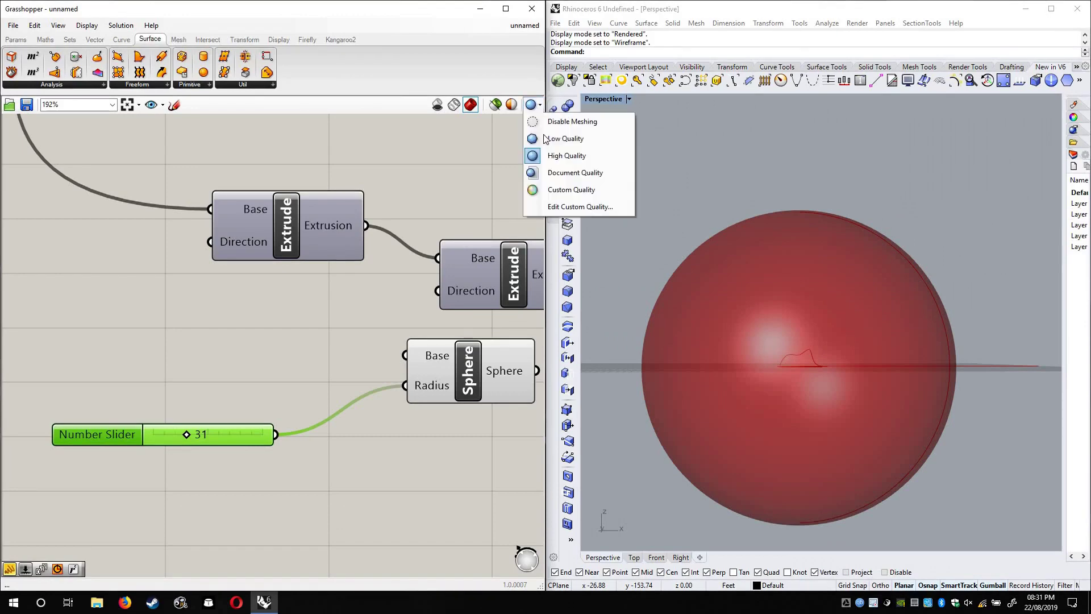
pyautogui.click(529, 106)
# Disable preview meshing, inspect the sphere's outline from another angle, and turn meshing back on
pyautogui.click(537, 106)
pyautogui.click(572, 121)
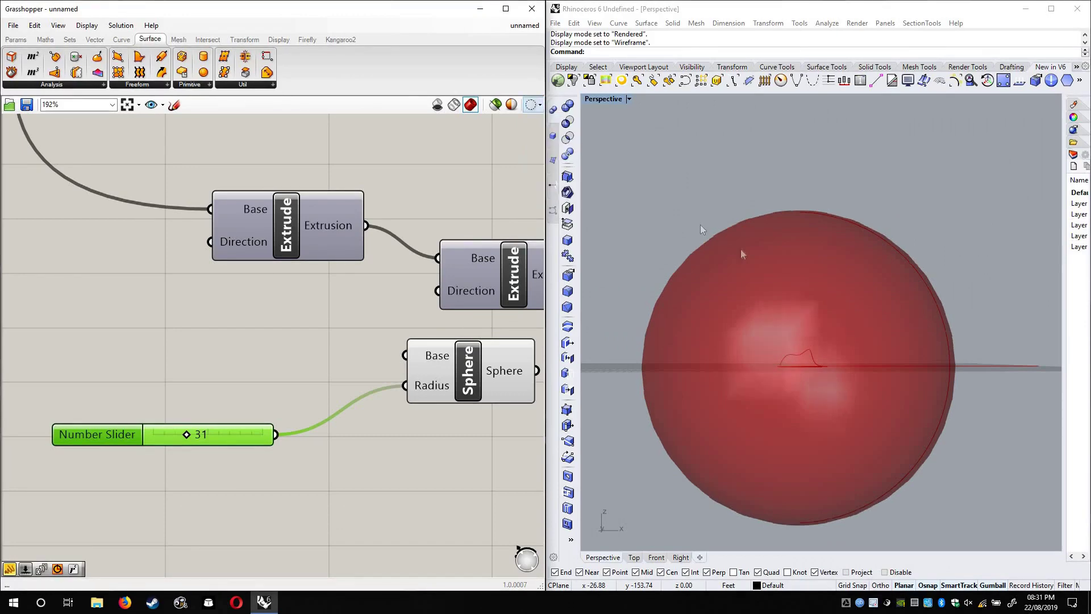
pyautogui.moveTo(772, 267); pyautogui.dragTo(592, 177, button='right')
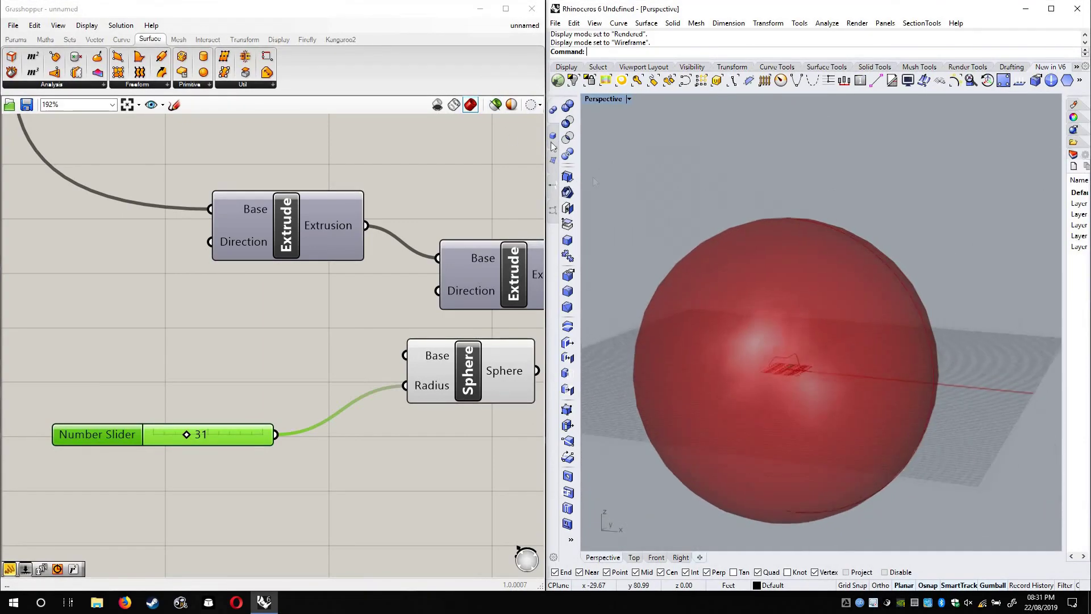
pyautogui.click(535, 108)
pyautogui.click(551, 142)
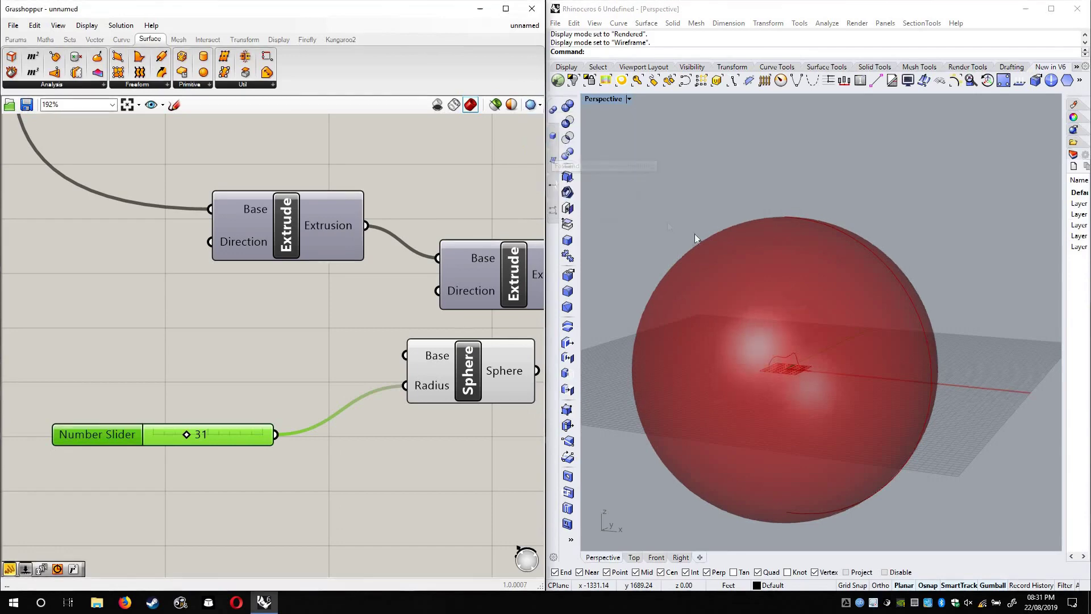
# Inspect the sphere from several sides with preview meshing on, and set the preview mesh quality to Low Quality
pyautogui.moveTo(670, 286); pyautogui.dragTo(723, 246, button='right')
pyautogui.click(531, 108)
pyautogui.click(554, 140)
pyautogui.moveTo(688, 284); pyautogui.dragTo(928, 267, button='right')
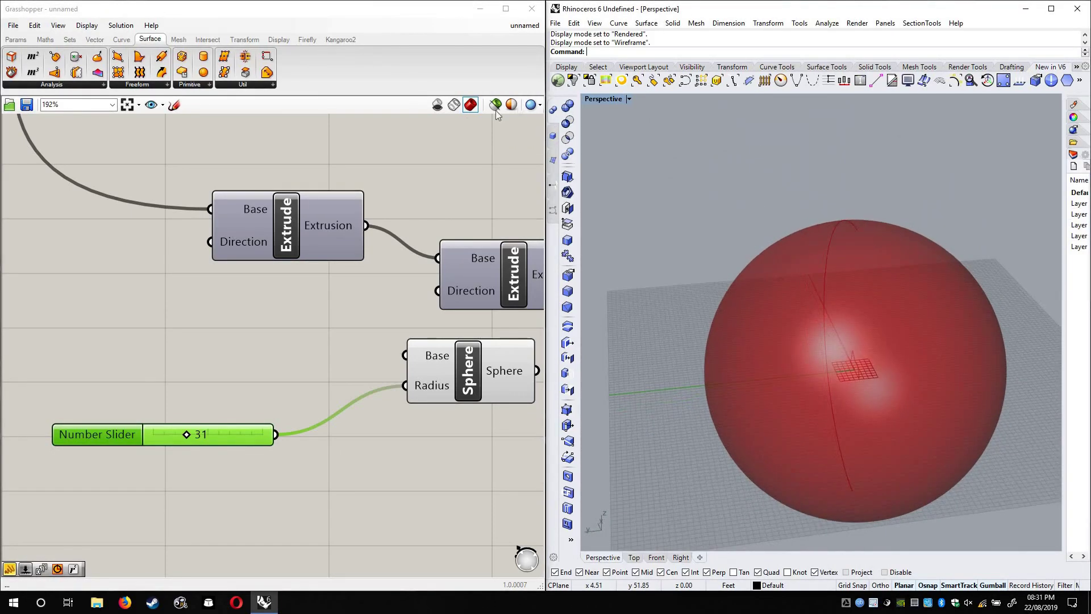
pyautogui.click(532, 105)
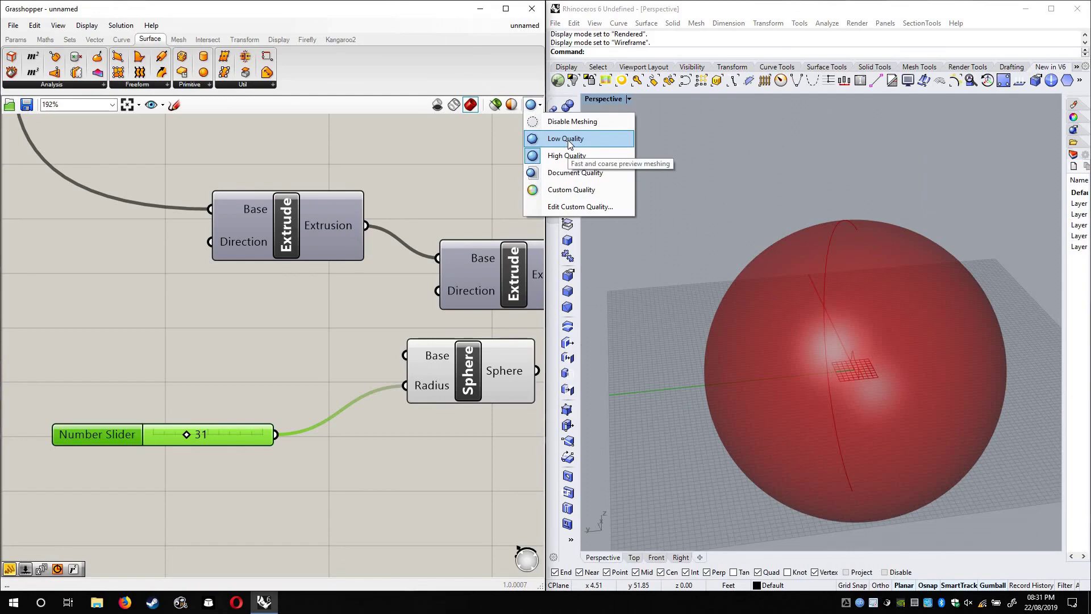
pyautogui.click(568, 140)
# Delete the Sphere component and its radius slider from the canvas
pyautogui.click(453, 370)
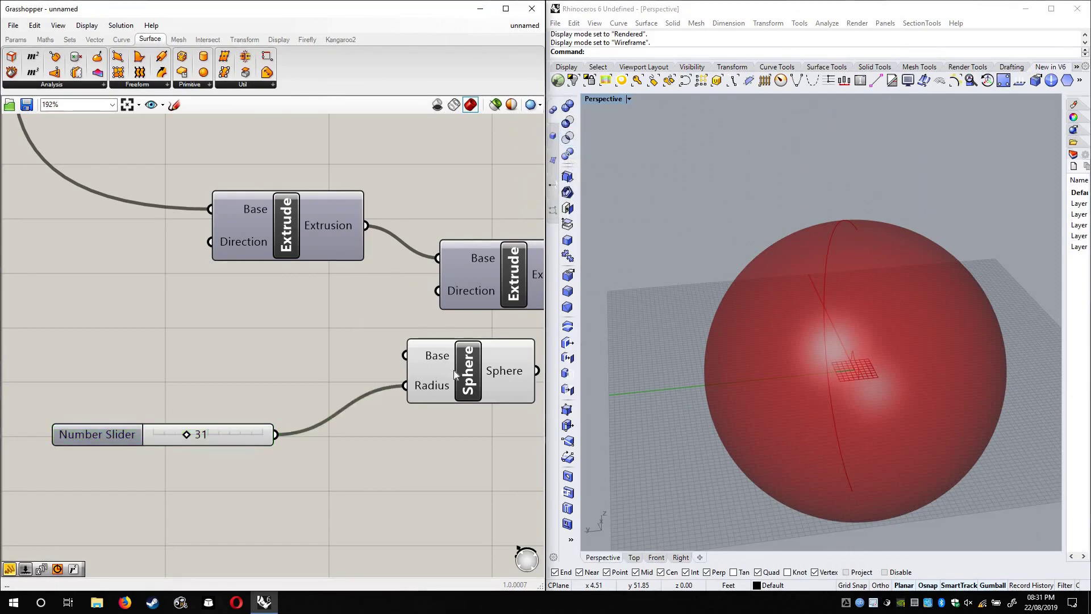
pyautogui.press('Delete')
pyautogui.click(221, 439)
pyautogui.press('Delete')
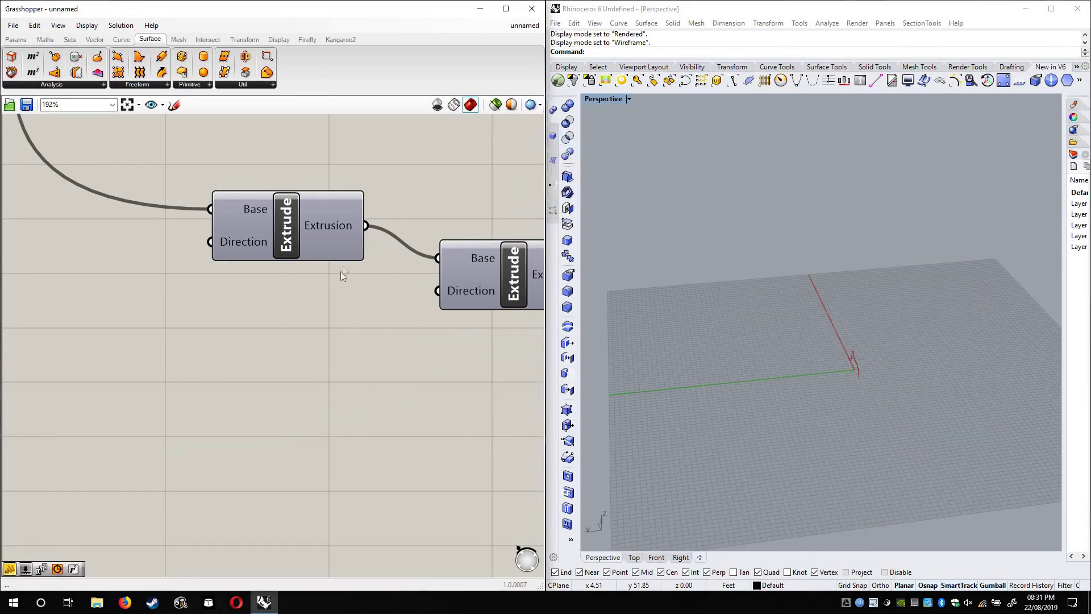
# Turn the preview of both Extrude components back on and view the curved volume in the Perspective viewport
pyautogui.moveTo(324, 291); pyautogui.dragTo(194, 272, button='right')
pyautogui.click(385, 246)
pyautogui.rightClick(387, 246)
pyautogui.click(418, 259)
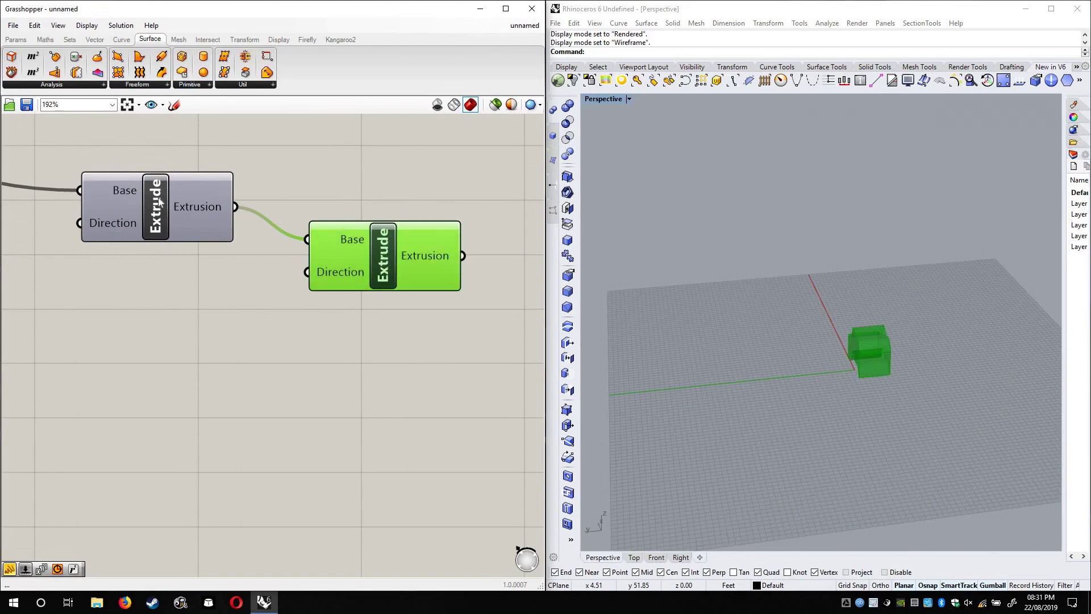
pyautogui.rightClick(186, 220)
pyautogui.click(193, 218)
pyautogui.scroll(5, 831, 326)
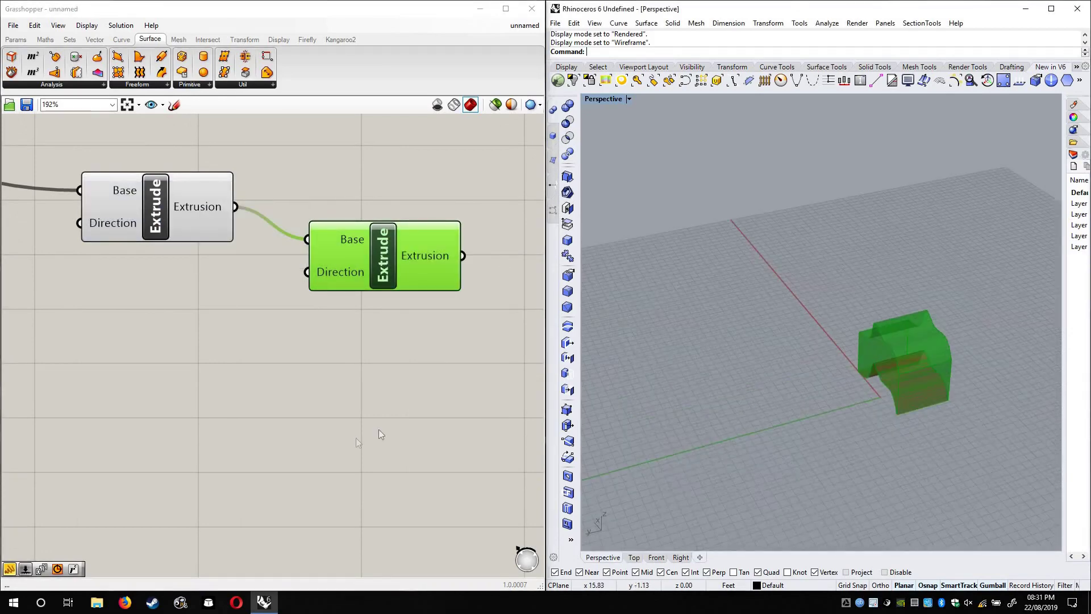
pyautogui.click(446, 371)
pyautogui.moveTo(857, 284); pyautogui.dragTo(967, 445, button='right')
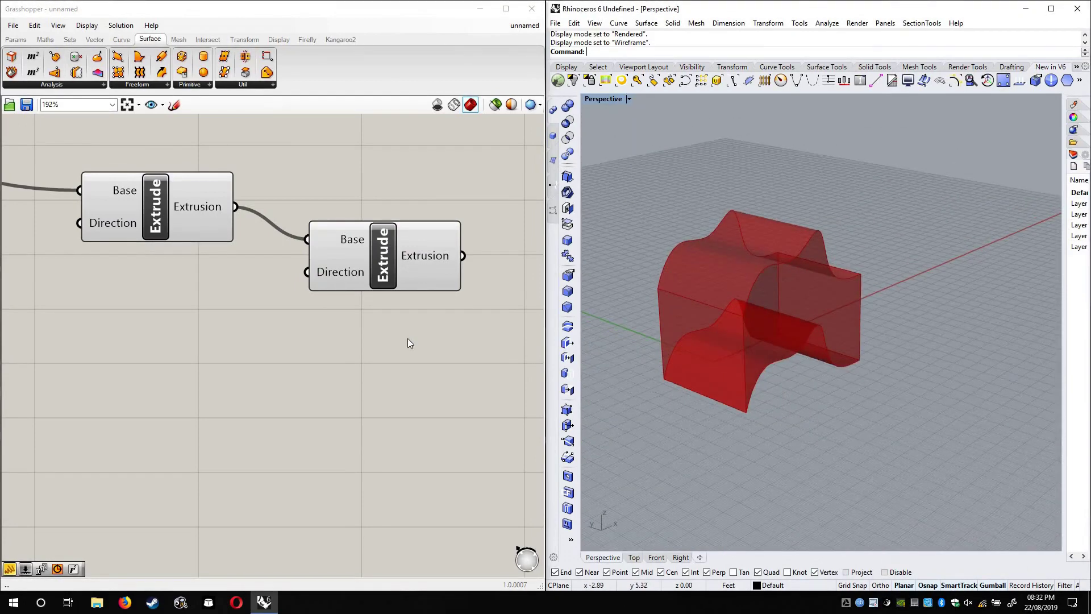
# Bake the second Extrude component's output to the Default layer with the name Volume
pyautogui.click(380, 255)
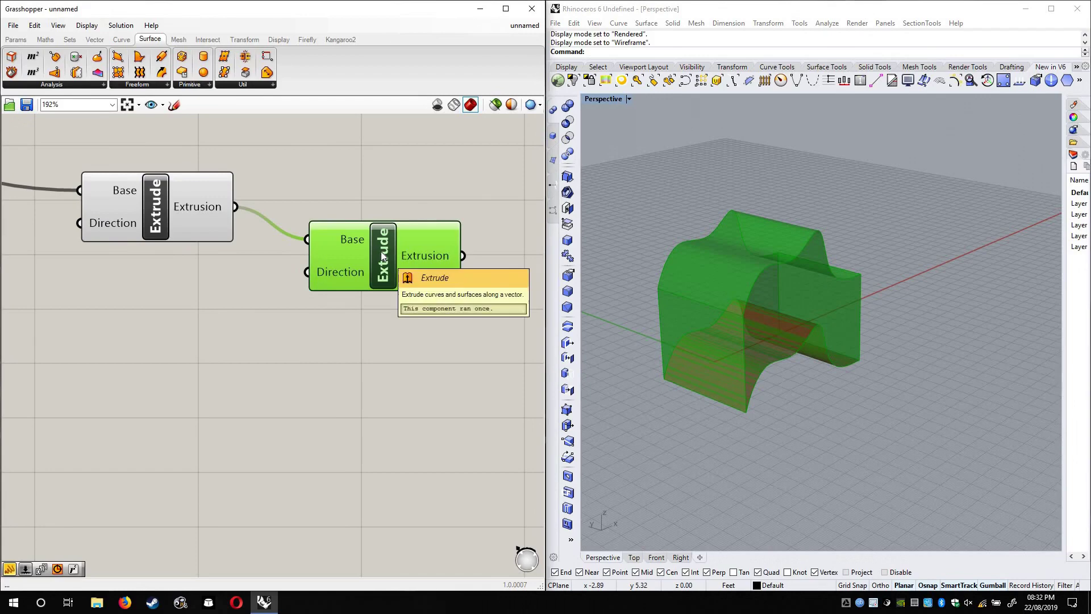
pyautogui.rightClick(381, 255)
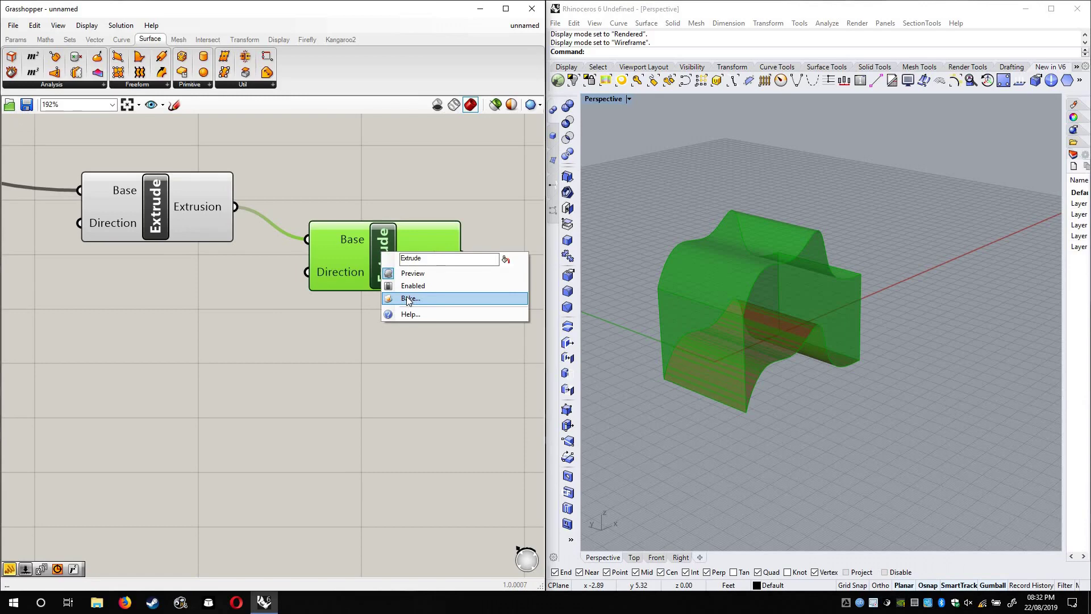
pyautogui.click(408, 299)
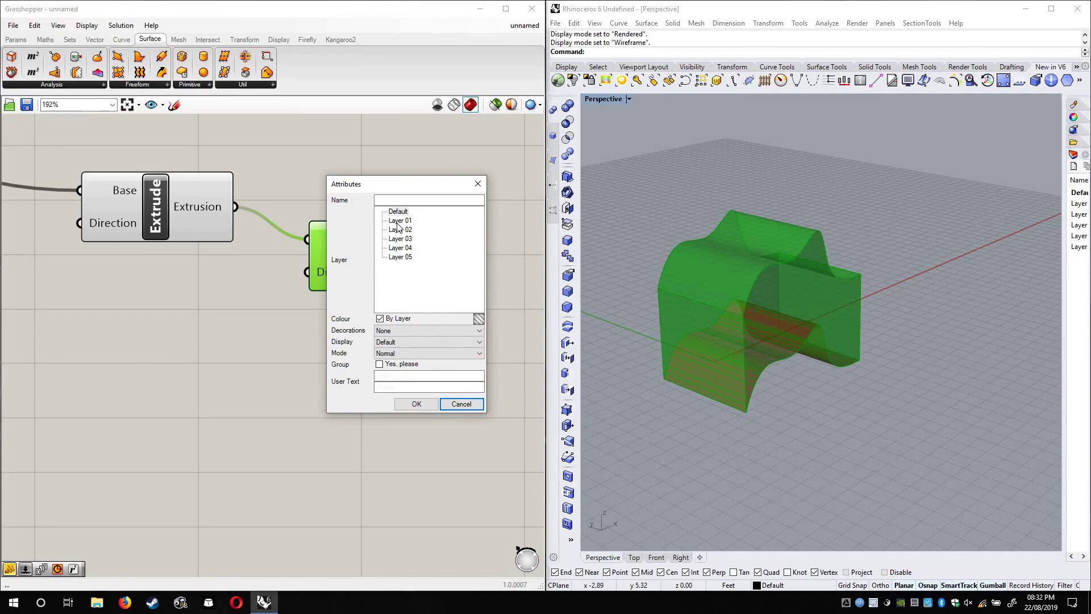
pyautogui.click(410, 200)
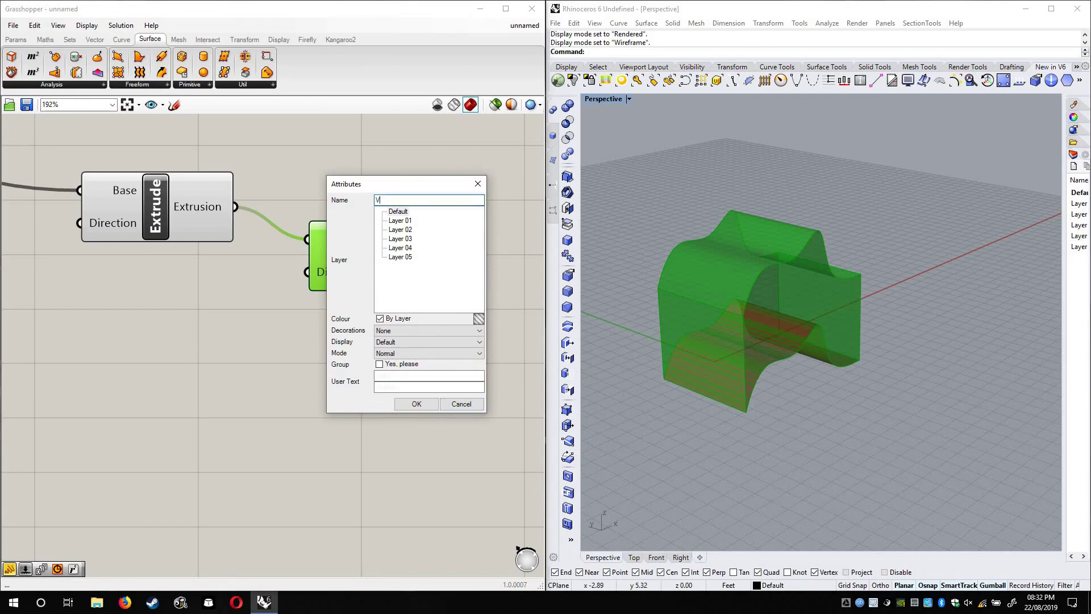
pyautogui.press('Tab')
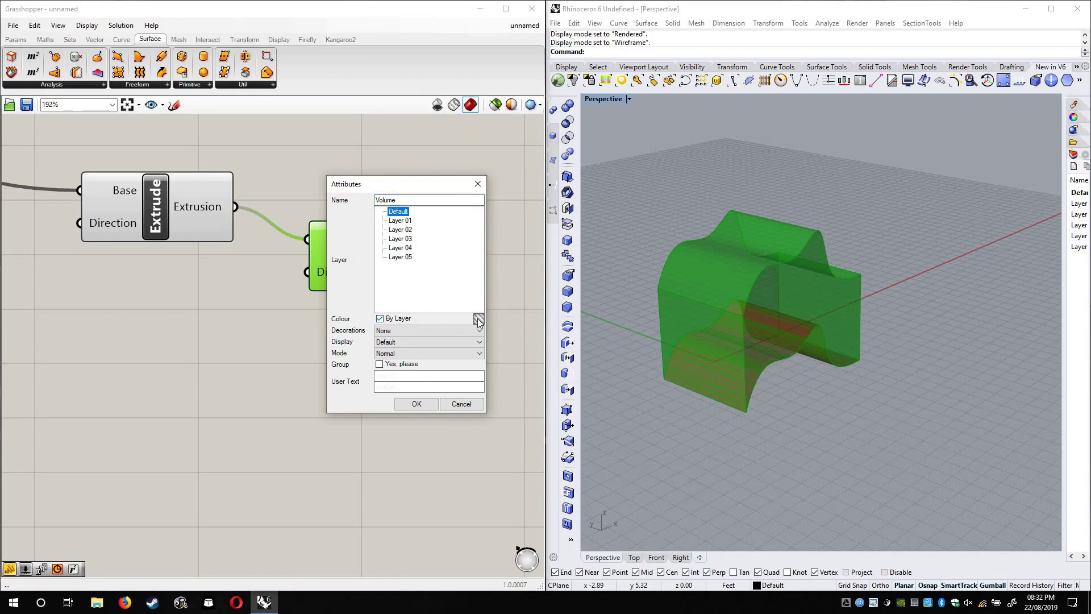
pyautogui.click(416, 404)
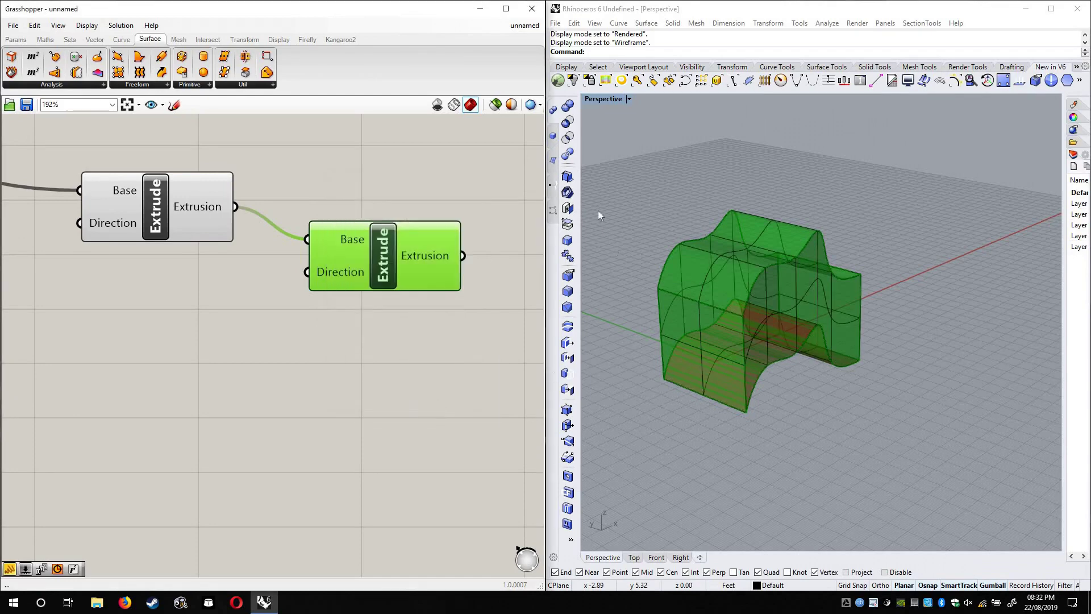
# Set the Perspective viewport to Shaded, turn off the Grasshopper preview, and inspect the baked volume
pyautogui.click(451, 362)
pyautogui.click(628, 101)
pyautogui.click(629, 140)
pyautogui.moveTo(796, 208)
pyautogui.mouseDown(button='right')
pyautogui.moveTo(686, 254)
pyautogui.moveTo(644, 144)
pyautogui.mouseUp(button='right')
pyautogui.moveTo(464, 129); pyautogui.dragTo(445, 151, button='right')
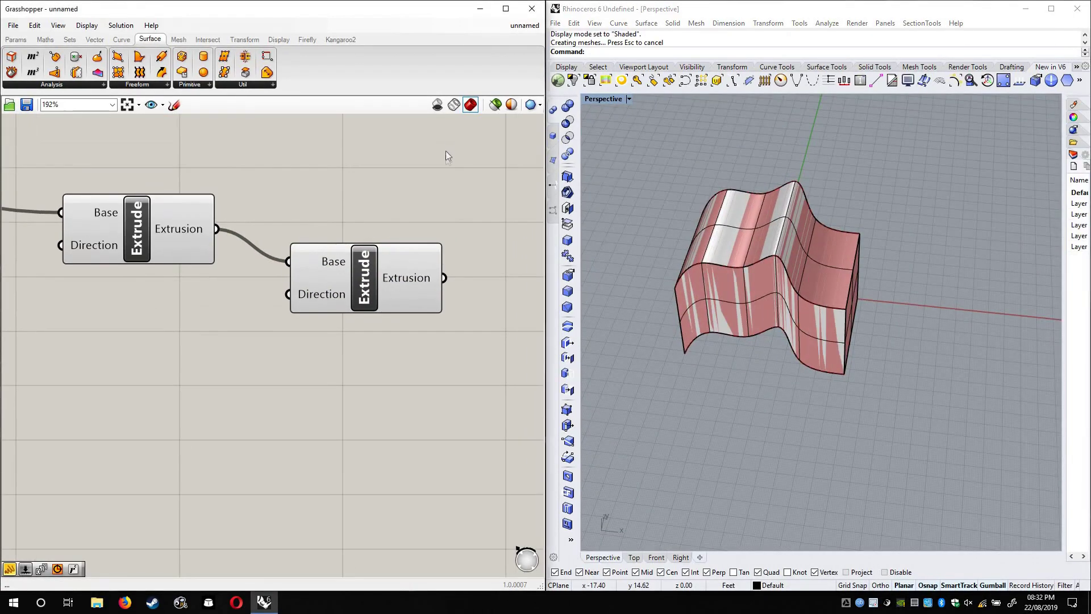
pyautogui.click(431, 104)
pyautogui.moveTo(693, 191)
pyautogui.mouseDown(button='right')
pyautogui.moveTo(677, 287)
pyautogui.moveTo(705, 267)
pyautogui.moveTo(728, 273)
pyautogui.moveTo(687, 227)
pyautogui.moveTo(654, 148)
pyautogui.mouseUp(button='right')
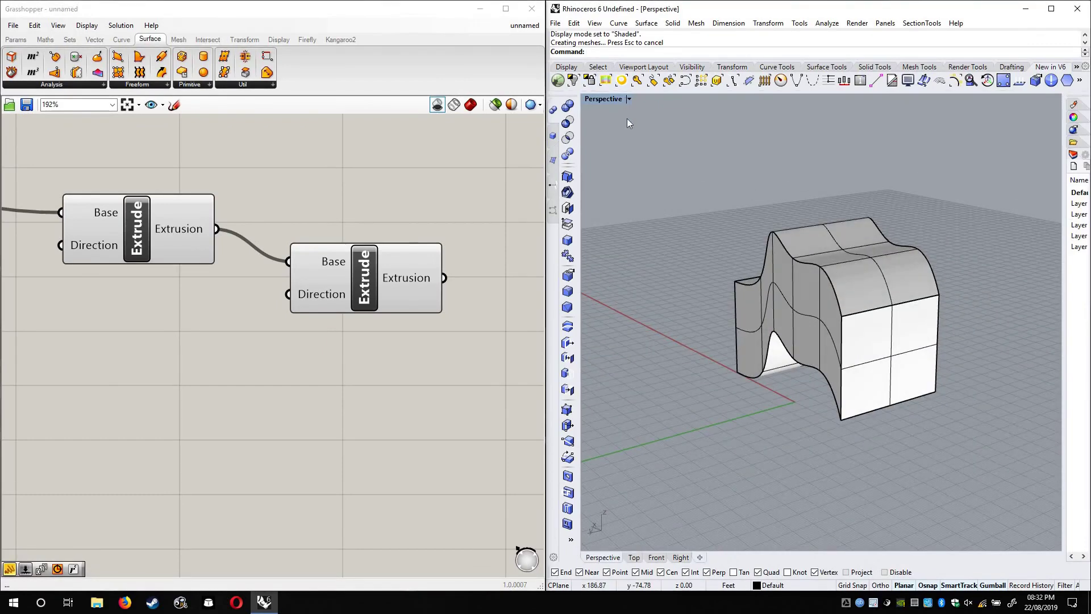
# Set the Perspective viewport to Rendered and view the baked volume from several angles
pyautogui.click(629, 99)
pyautogui.click(611, 151)
pyautogui.moveTo(714, 313); pyautogui.dragTo(922, 331, button='right')
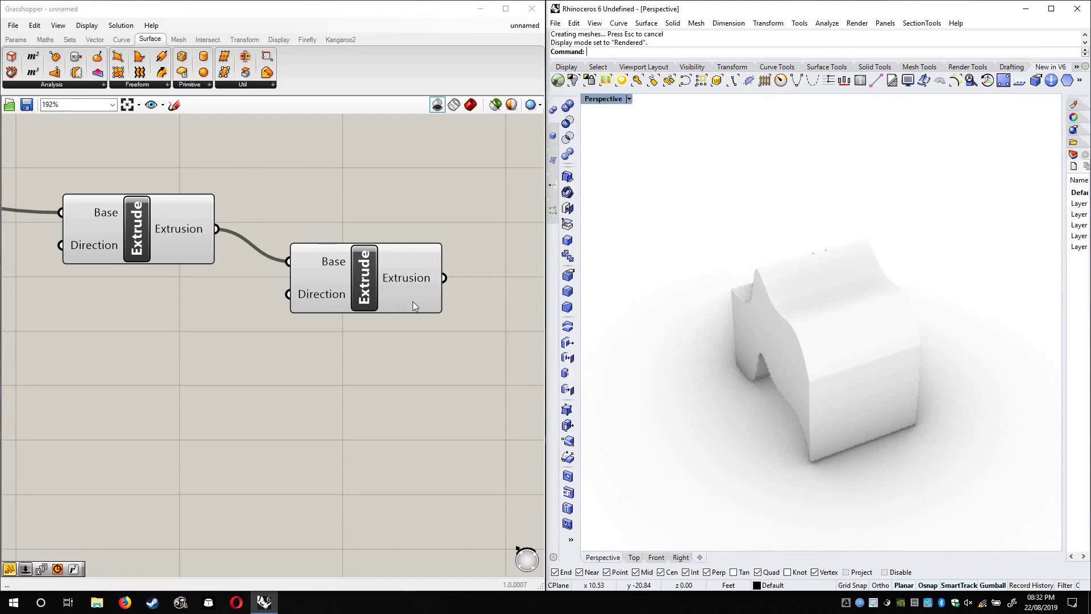
pyautogui.scroll(-4, 460, 315)
pyautogui.moveTo(827, 287); pyautogui.dragTo(775, 287, button='right')
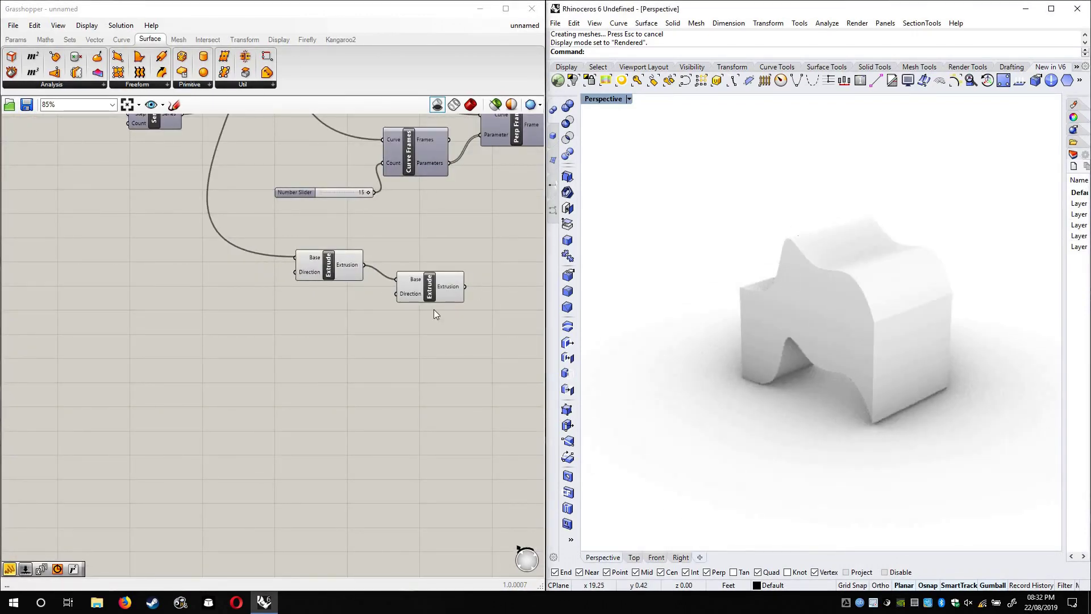
pyautogui.scroll(-4, 275, 325)
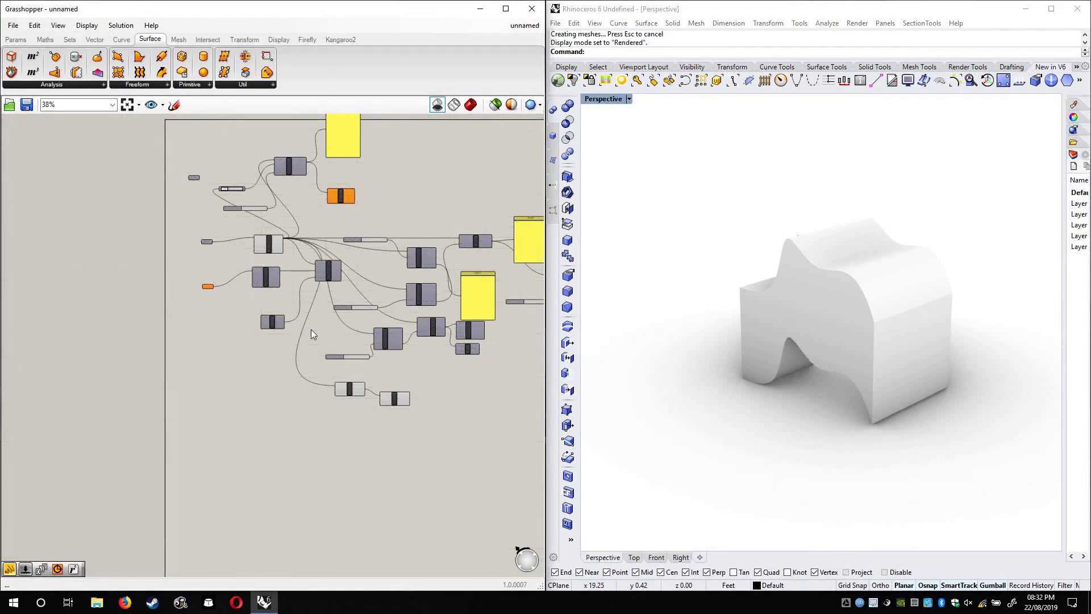
# Move the baked polysurface away from its original position in the Perspective viewport
pyautogui.click(774, 297)
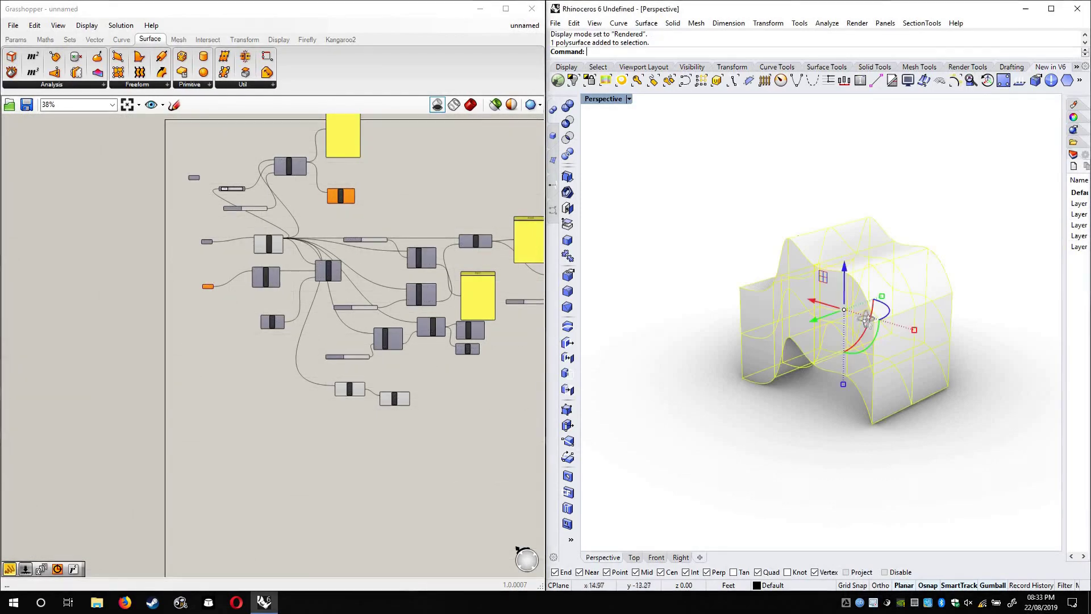
pyautogui.moveTo(774, 298); pyautogui.dragTo(785, 344, button='right')
pyautogui.moveTo(983, 300); pyautogui.dragTo(1000, 296)
pyautogui.click(844, 185)
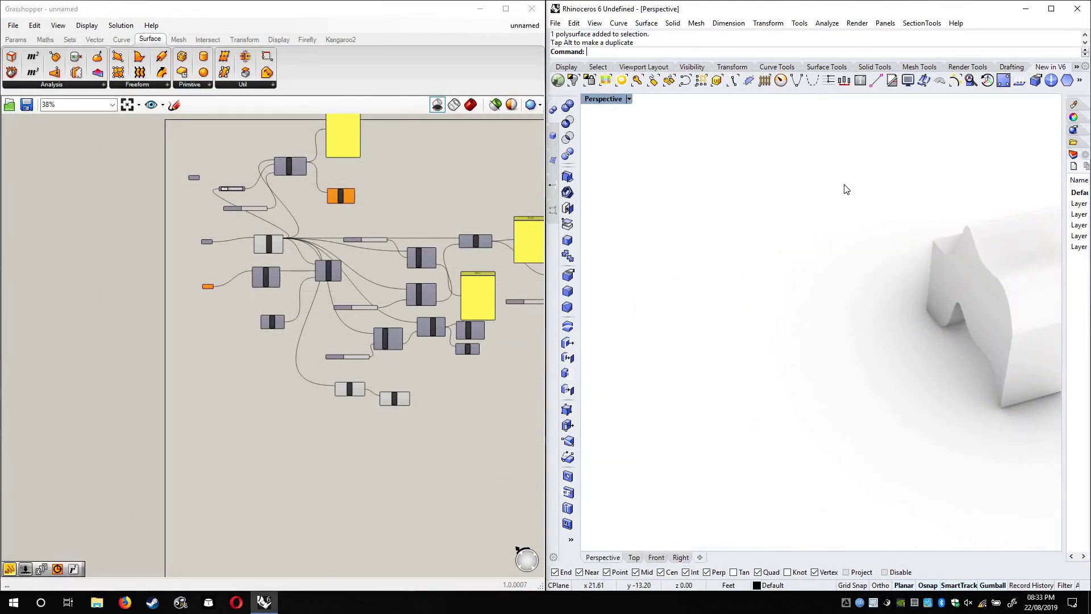
# Return the viewport to Shaded, turn the shaded Grasshopper preview back on, and compare the preview with the baked volume
pyautogui.click(628, 99)
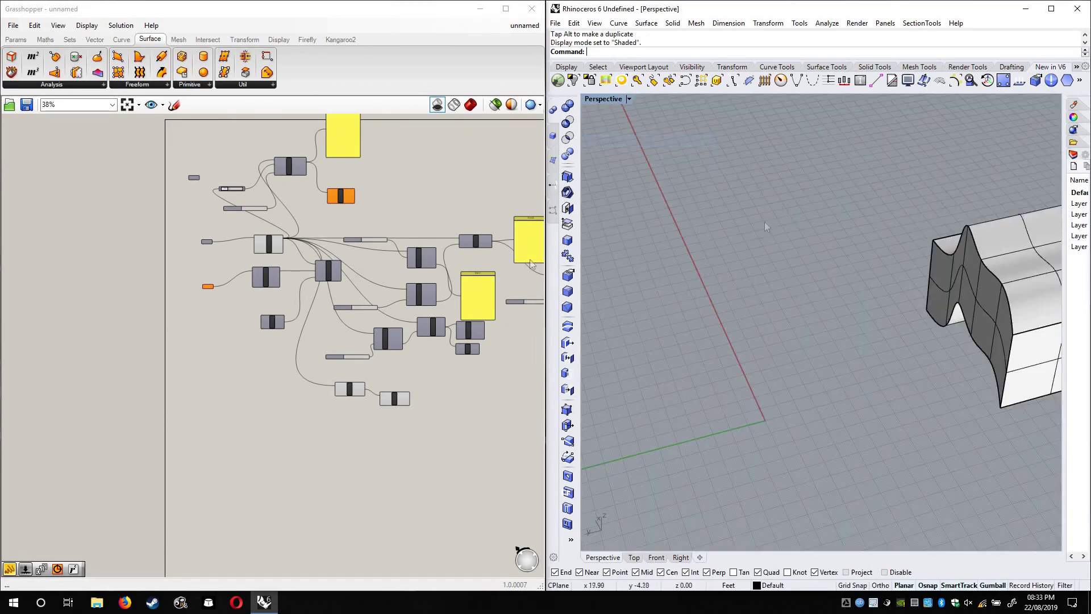
pyautogui.moveTo(764, 222); pyautogui.dragTo(795, 211, button='right')
pyautogui.click(470, 105)
pyautogui.scroll(6, 247, 270)
pyautogui.moveTo(423, 301); pyautogui.dragTo(376, 209, button='right')
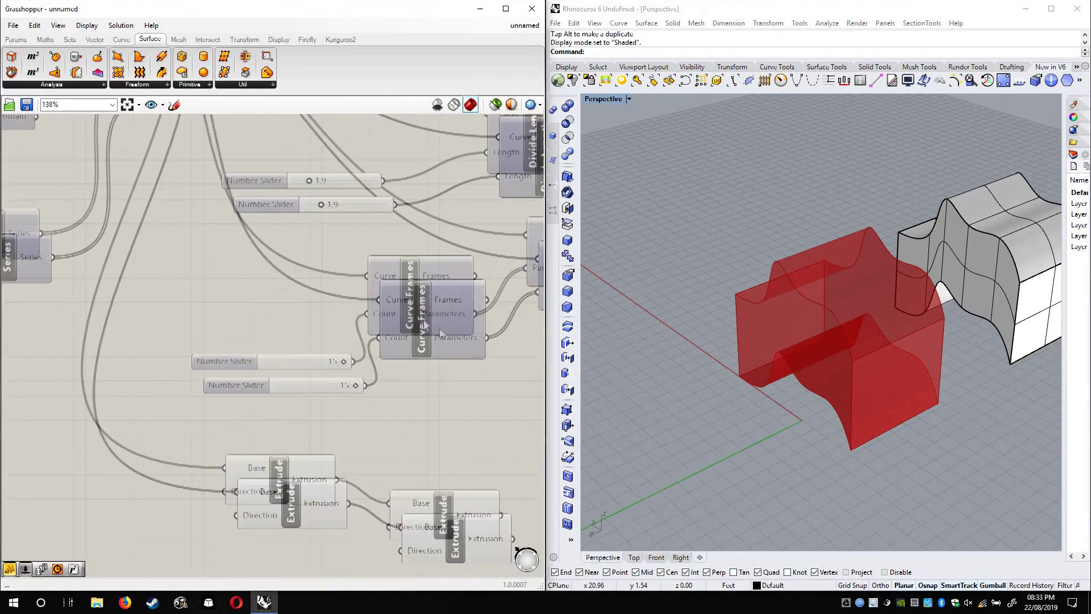
pyautogui.scroll(-3, 355, 250)
pyautogui.moveTo(499, 284); pyautogui.dragTo(283, 262, button='right')
pyautogui.moveTo(764, 335); pyautogui.dragTo(926, 223, button='right')
pyautogui.click(997, 357)
pyautogui.click(926, 223)
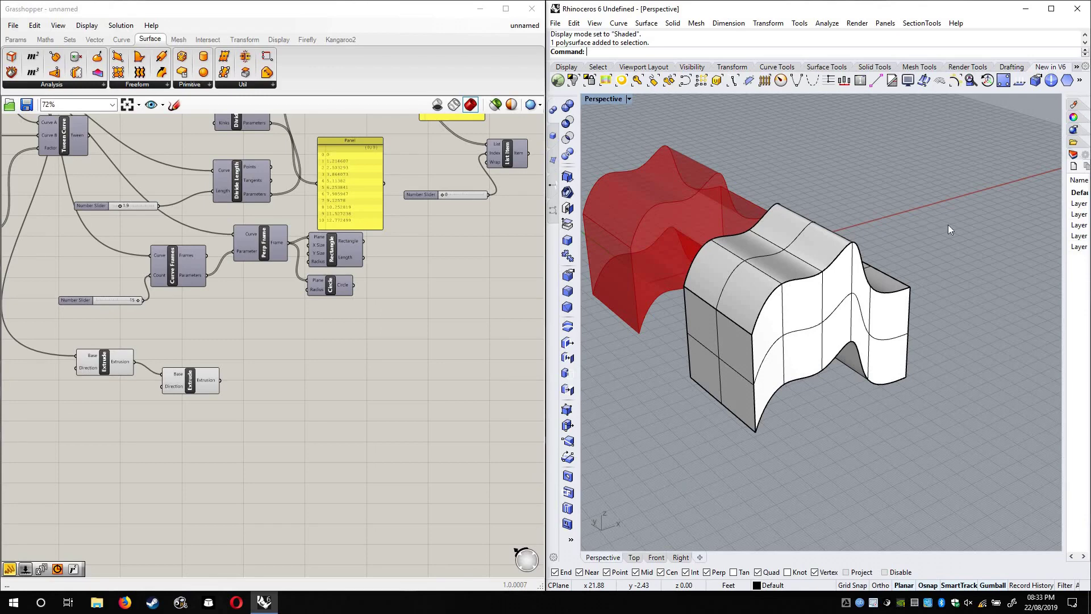
# Delete the baked polysurface from the Rhino model
pyautogui.click(825, 345)
pyautogui.click(845, 415)
pyautogui.moveTo(820, 304); pyautogui.dragTo(890, 296, button='right')
pyautogui.click(889, 298)
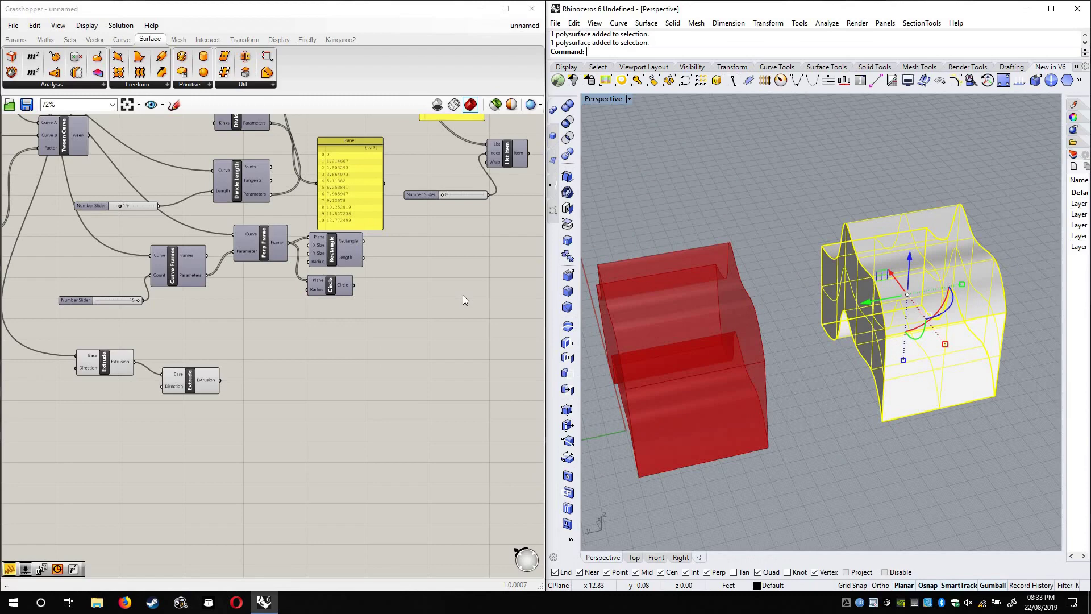
pyautogui.press('Delete')
# Delete both Extrude components from the Grasshopper canvas
pyautogui.moveTo(395, 336); pyautogui.dragTo(444, 334, button='right')
pyautogui.click(223, 390)
pyautogui.scroll(3, 212, 397)
pyautogui.scroll(3, 212, 397)
pyautogui.scroll(-3, 339, 392)
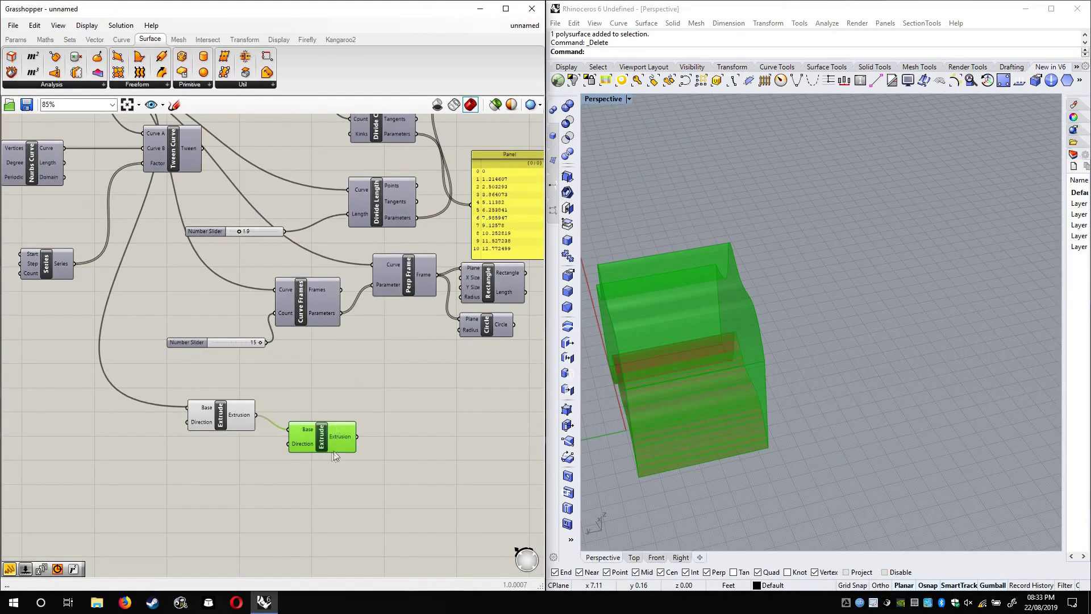
pyautogui.press('Delete')
pyautogui.moveTo(371, 414); pyautogui.dragTo(694, 371, button='right')
pyautogui.click(299, 395)
pyautogui.press('Delete')
# Turn on the preview of the Curve Frames component
pyautogui.moveTo(409, 240); pyautogui.dragTo(140, 362, button='right')
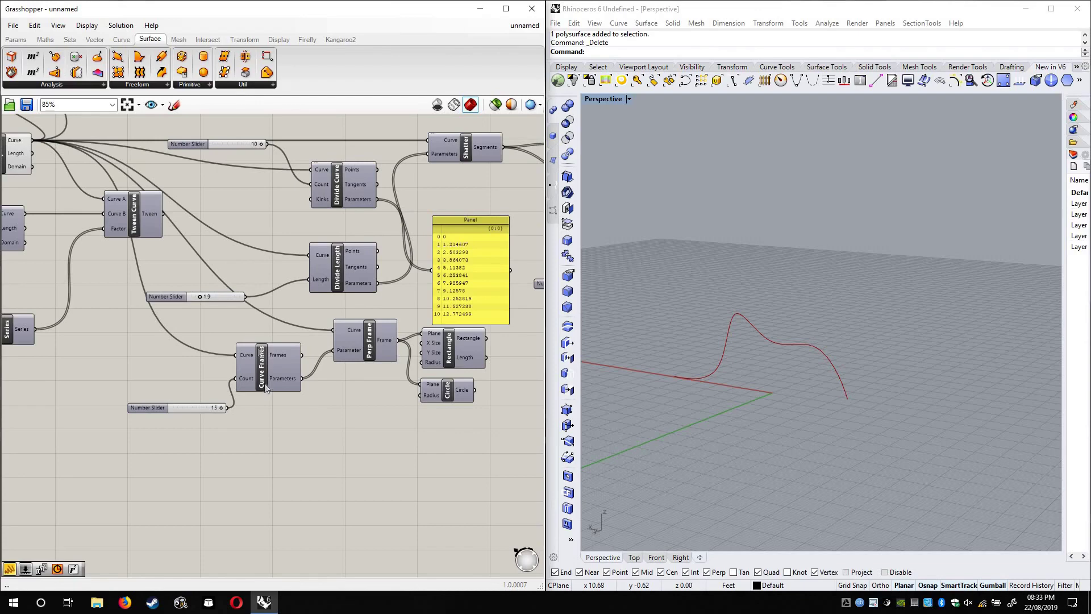
pyautogui.scroll(3, 263, 365)
pyautogui.click(272, 287)
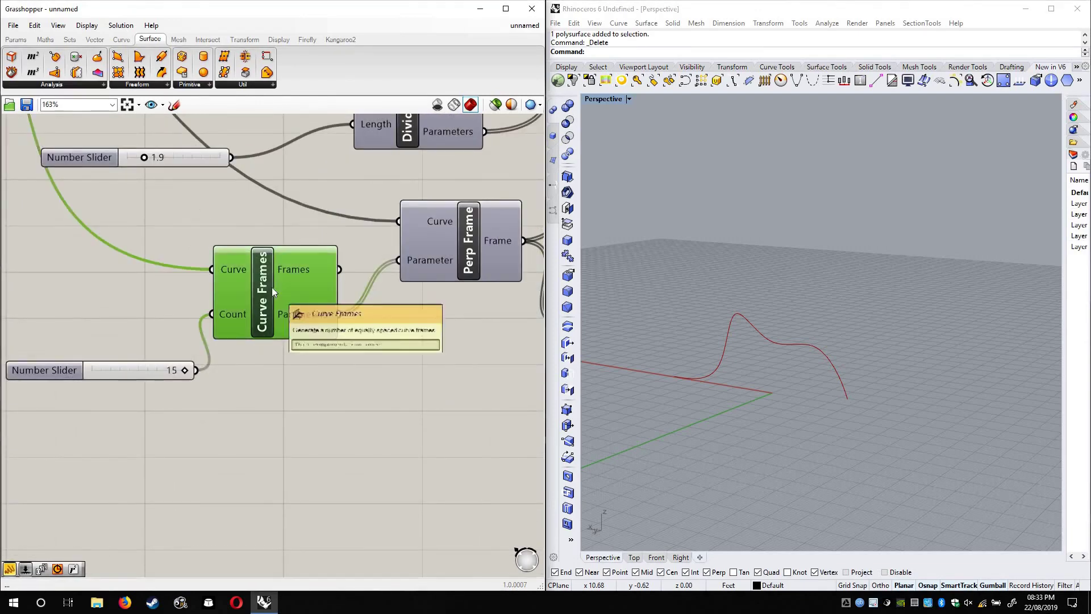
pyautogui.rightClick(268, 288)
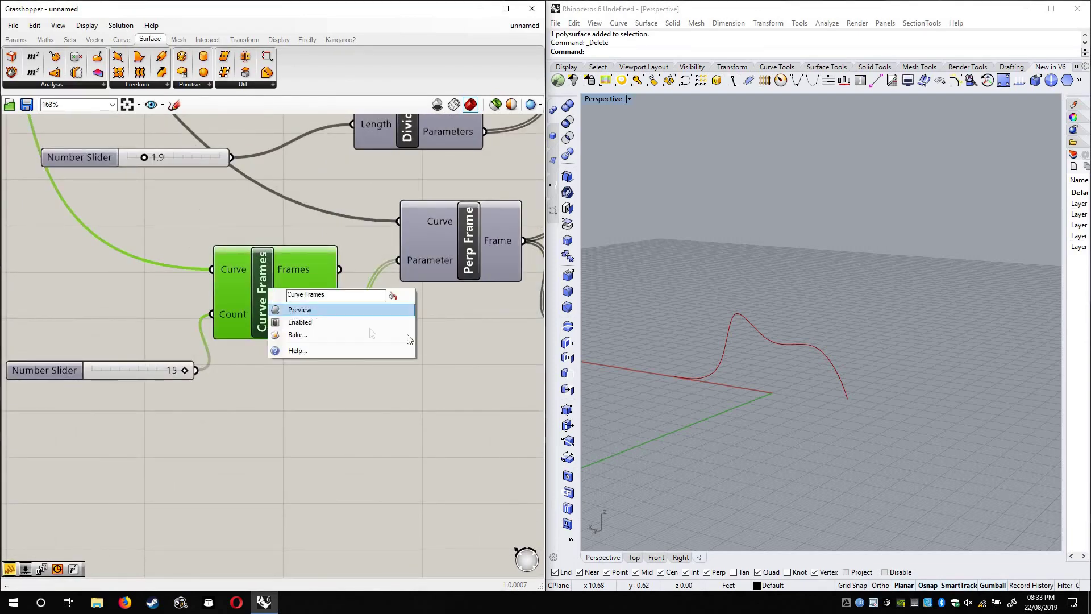
pyautogui.click(312, 309)
pyautogui.click(443, 340)
# Turn on the preview of the Rectangle component and move the Circle and Rectangle components lower on the canvas
pyautogui.moveTo(444, 340); pyautogui.dragTo(250, 338, button='right')
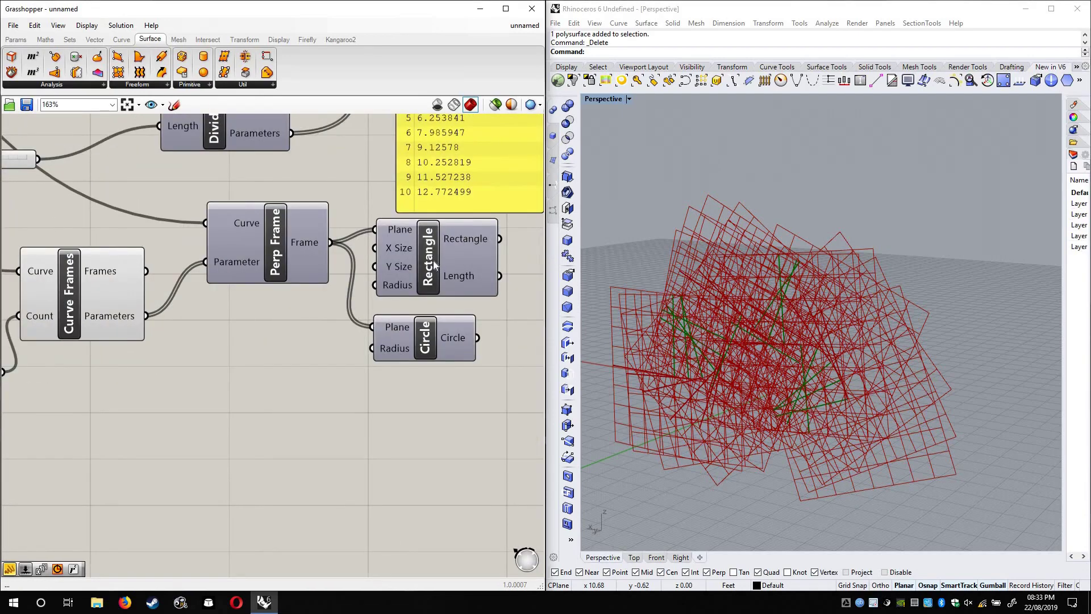
pyautogui.rightClick(433, 260)
pyautogui.click(455, 281)
pyautogui.moveTo(439, 344); pyautogui.dragTo(471, 445)
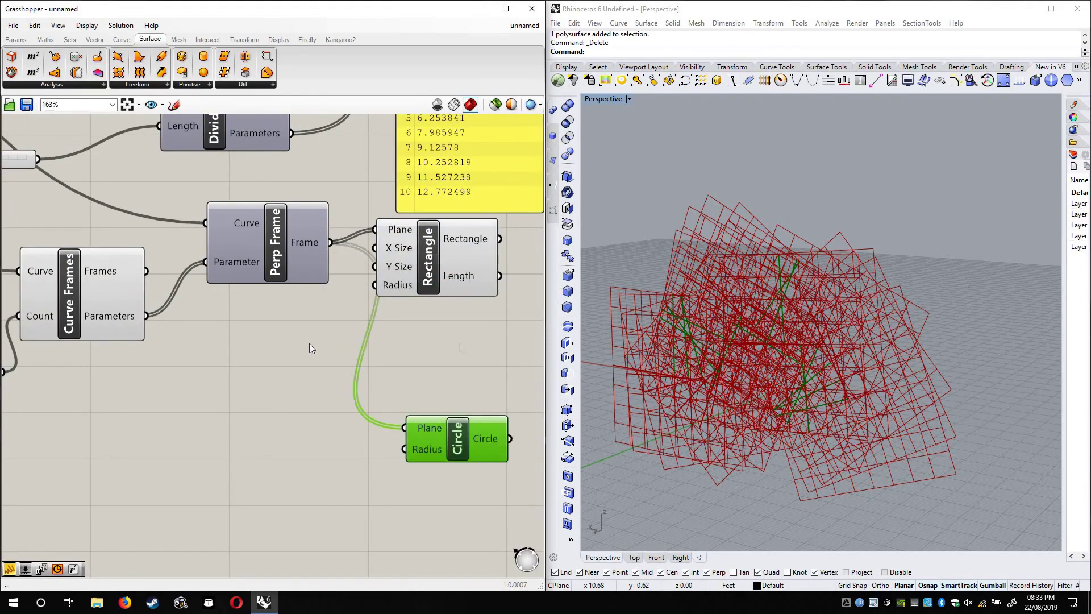
pyautogui.moveTo(429, 261); pyautogui.dragTo(457, 353)
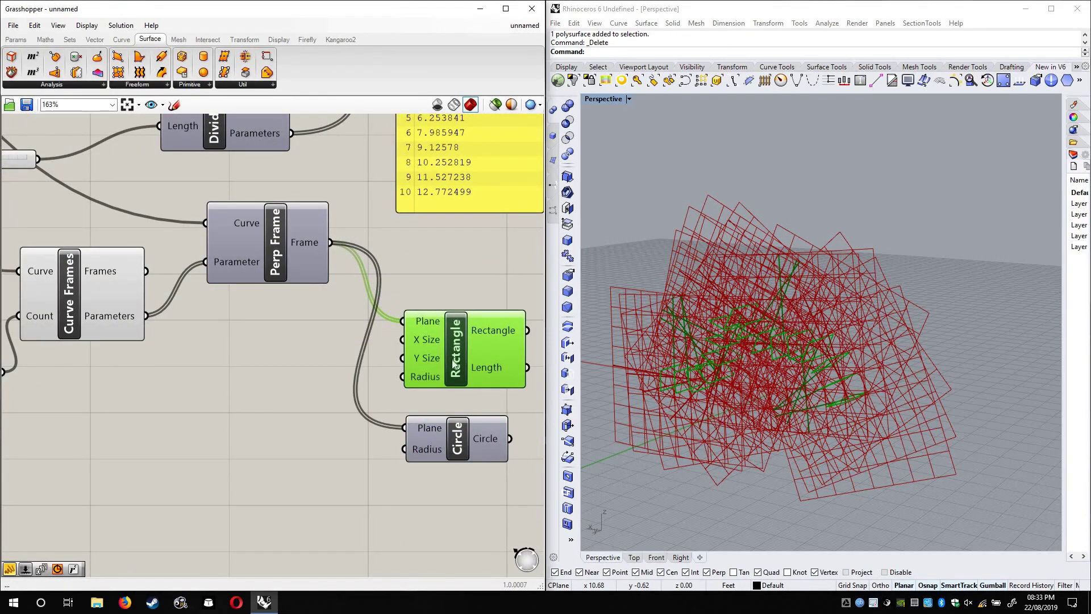
# Feed the Frames output of Curve Frames into the Rectangle's Plane input and turn off the Curve Frames preview
pyautogui.moveTo(434, 341); pyautogui.dragTo(449, 300)
pyautogui.click(357, 291)
pyautogui.rightClick(86, 324)
pyautogui.click(94, 324)
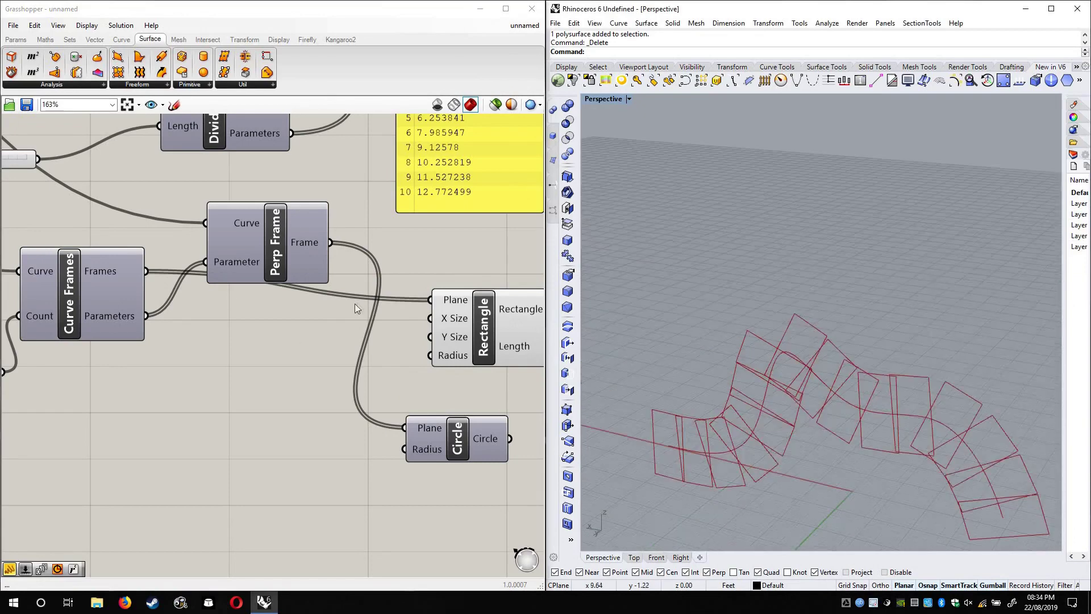
# Add an Extrude component and connect the Rectangle output to its Base input
pyautogui.doubleClick(357, 302)
pyautogui.write('extr')
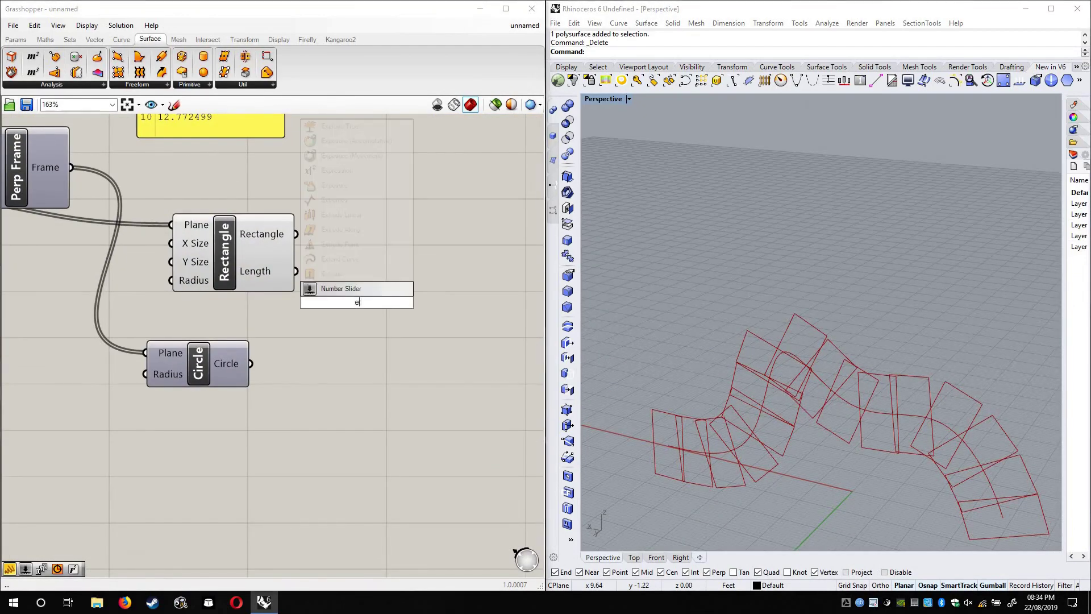
pyautogui.click(351, 287)
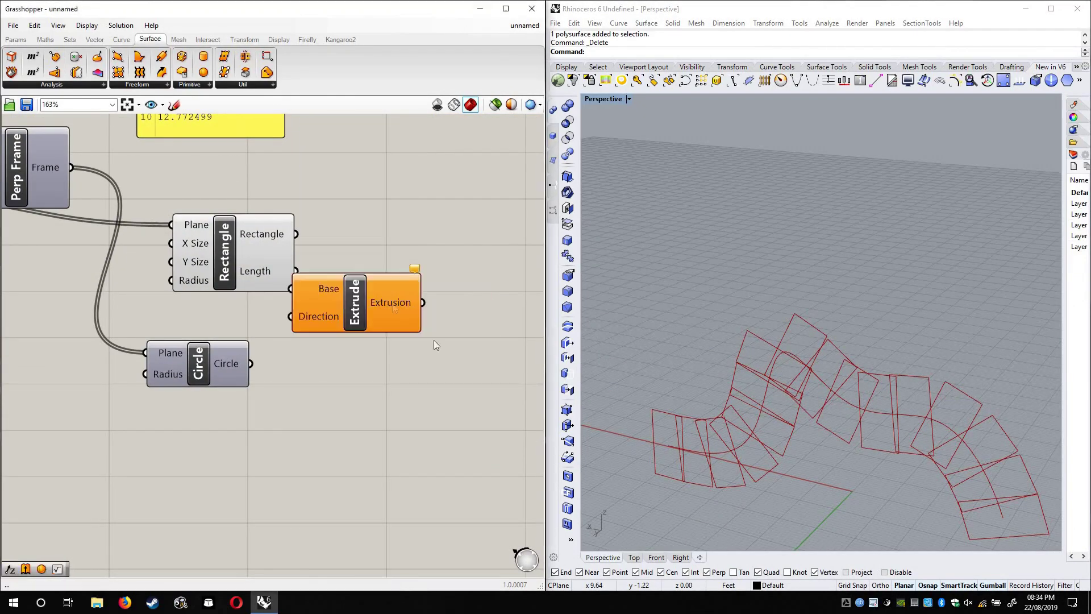
pyautogui.click(434, 339)
pyautogui.moveTo(350, 301); pyautogui.dragTo(296, 234)
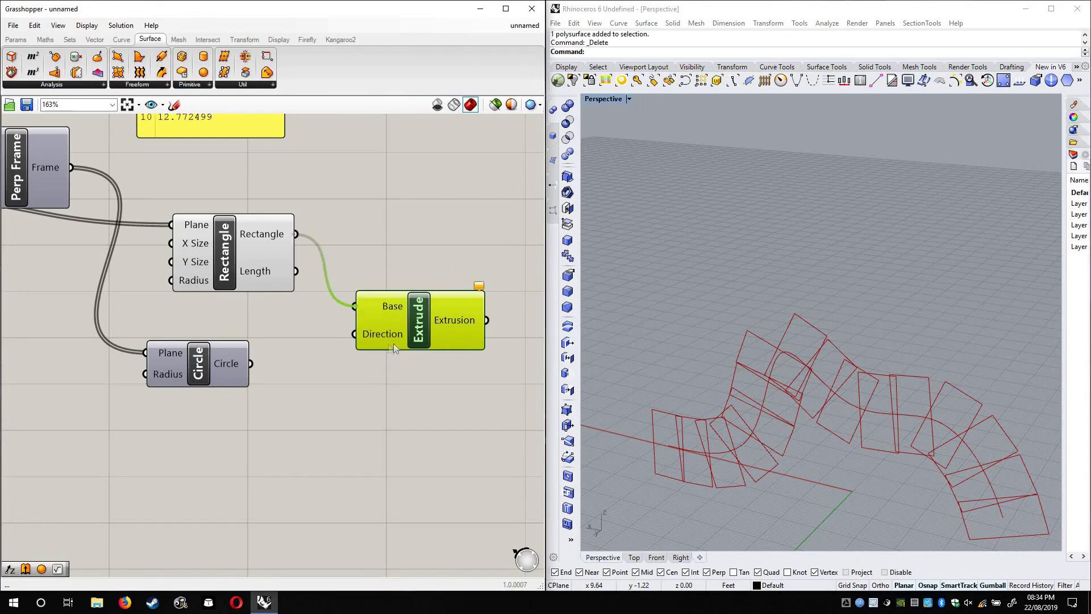
# Check the options of the Extrude's Direction input and move the component farther from the Rectangle
pyautogui.rightClick(373, 337)
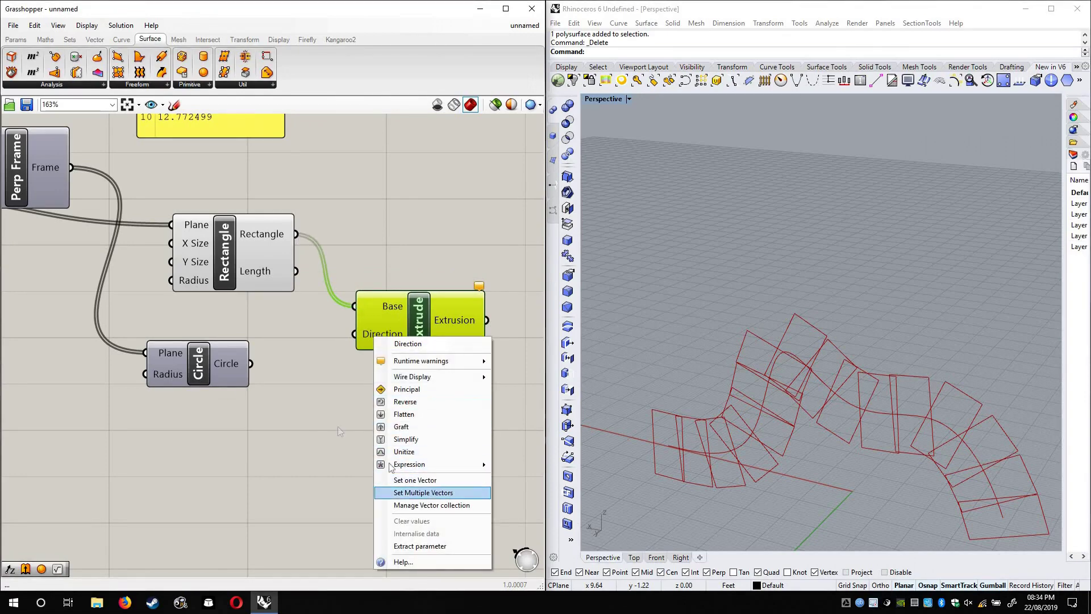
pyautogui.click(394, 258)
pyautogui.moveTo(394, 258); pyautogui.dragTo(366, 186, button='right')
pyautogui.click(438, 237)
pyautogui.moveTo(438, 237); pyautogui.dragTo(494, 208)
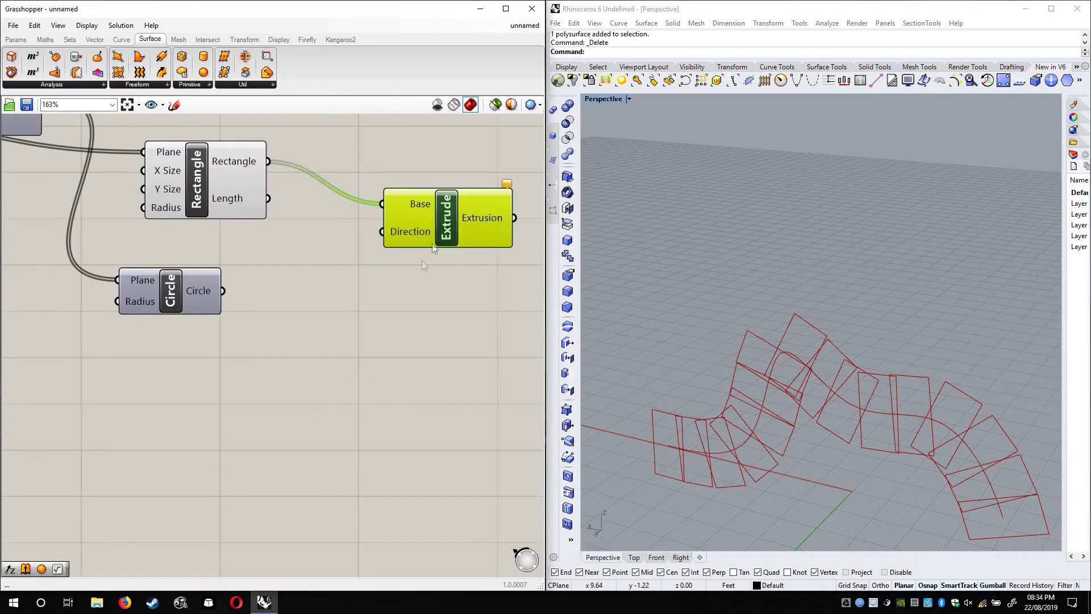
# Add a Unit Y vector component below the Extrude component and move Extrude farther from the Rectangle component
pyautogui.scroll(-5, 877, 371)
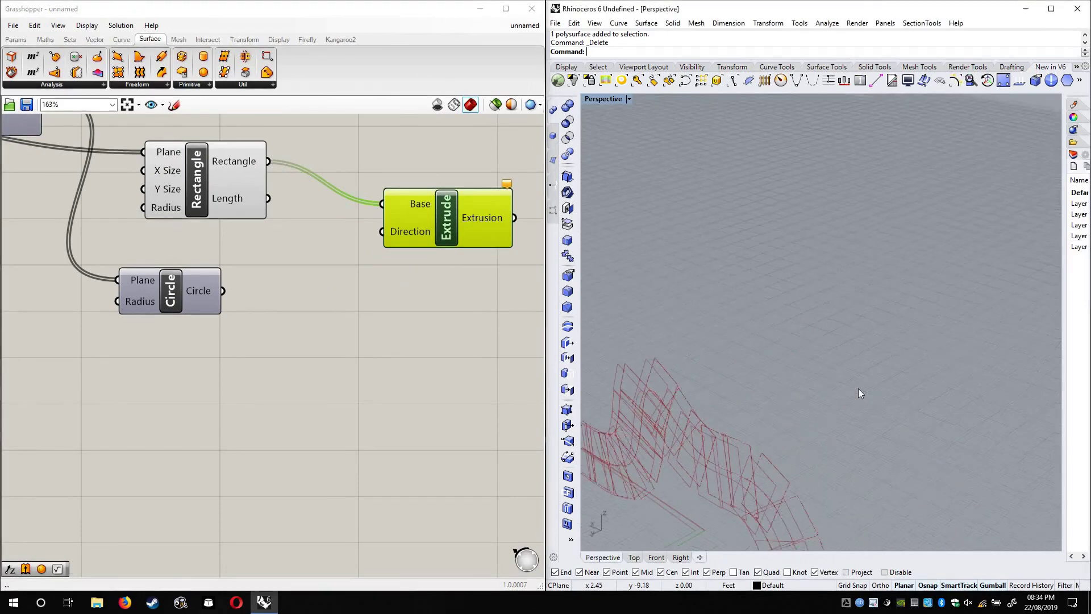
pyautogui.click(445, 362)
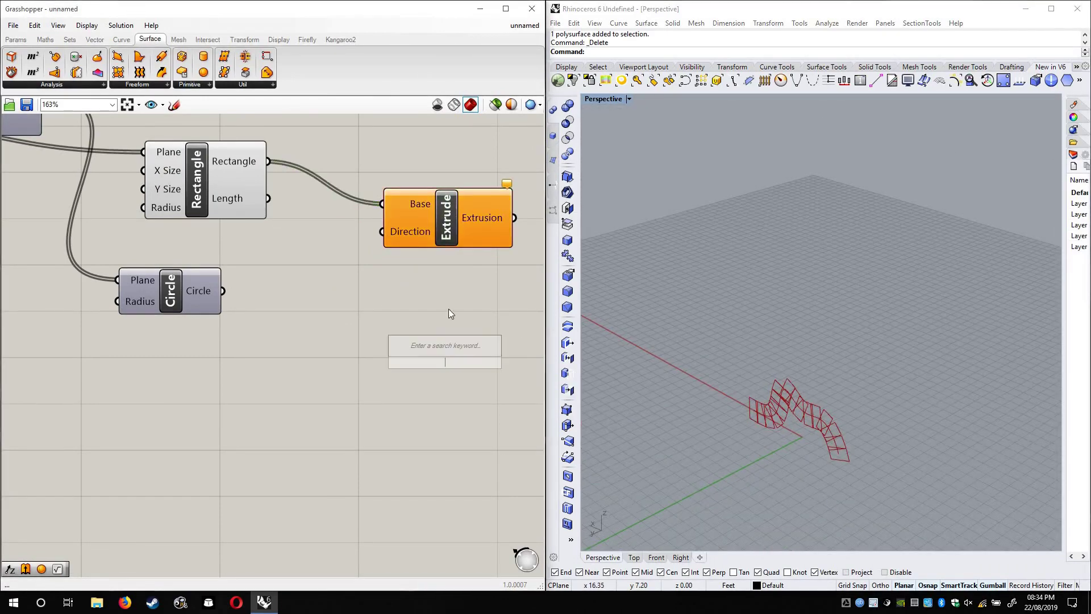
pyautogui.moveTo(798, 371); pyautogui.dragTo(920, 336, button='right')
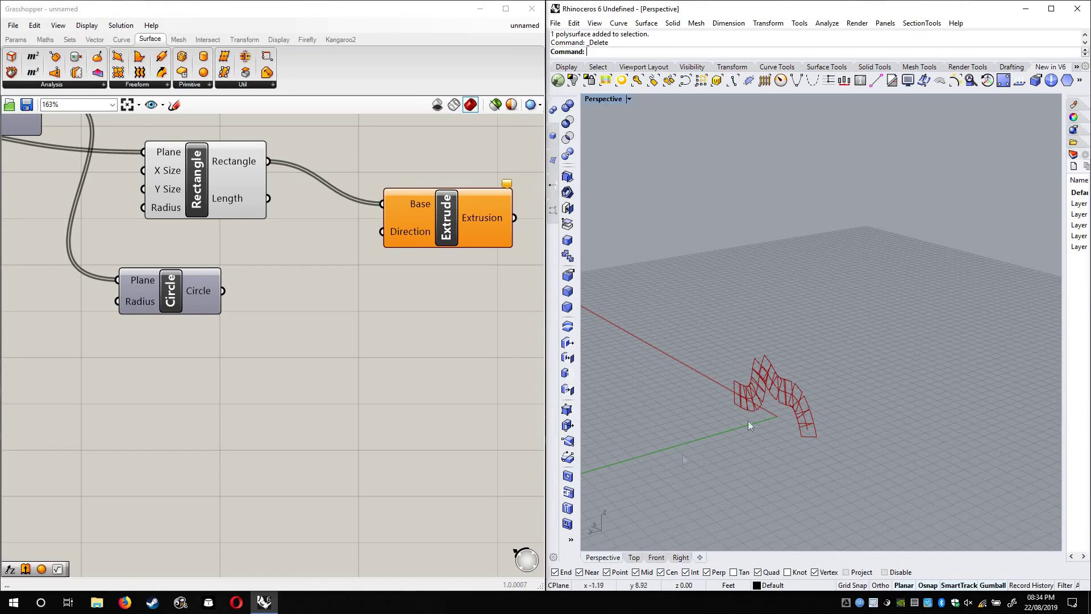
pyautogui.doubleClick(315, 284)
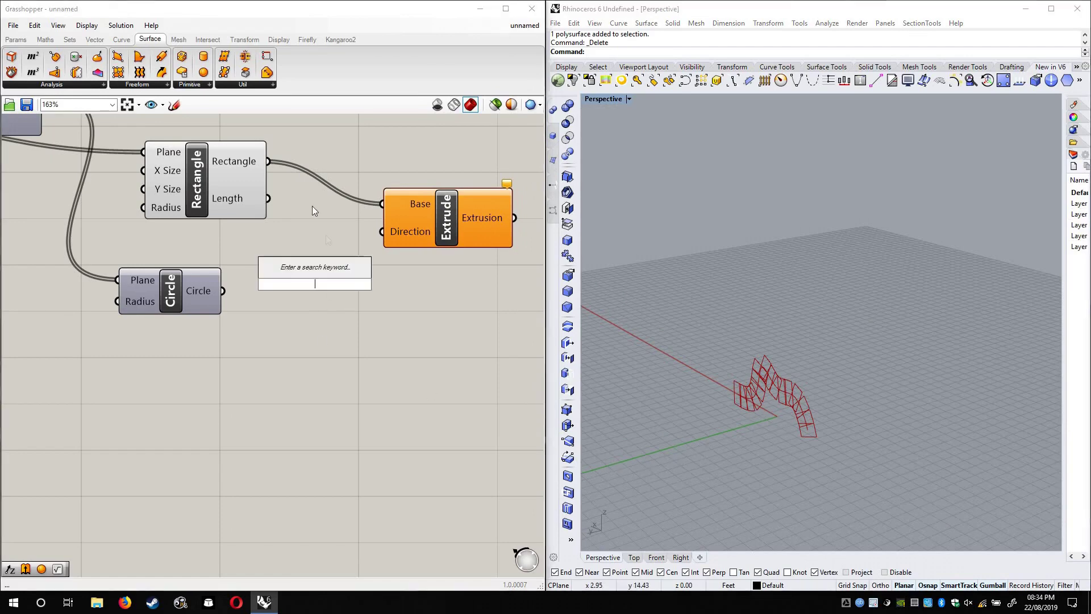
pyautogui.click(94, 39)
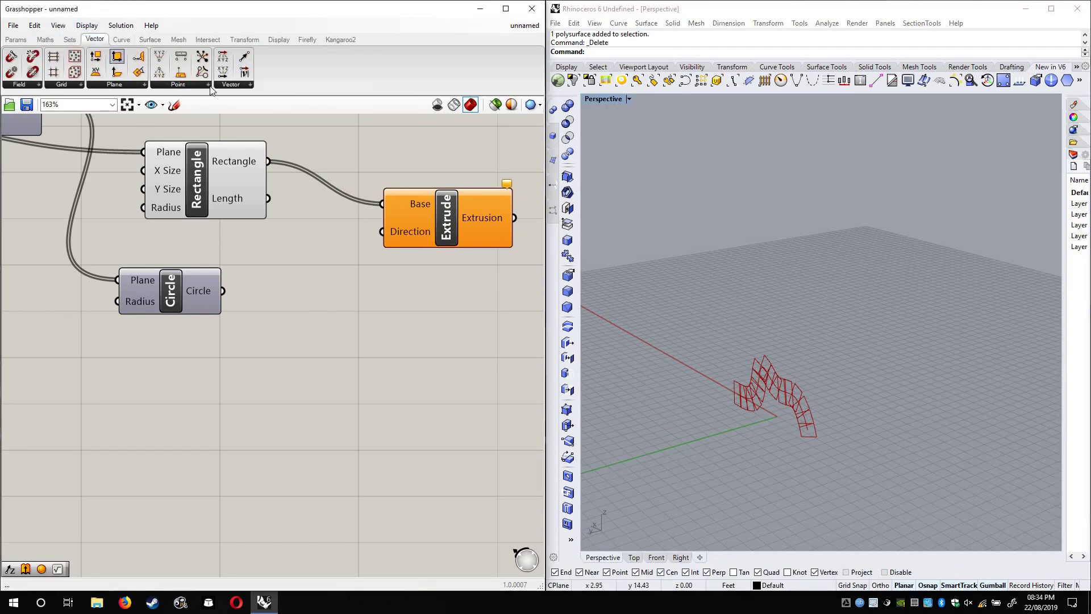
pyautogui.click(226, 85)
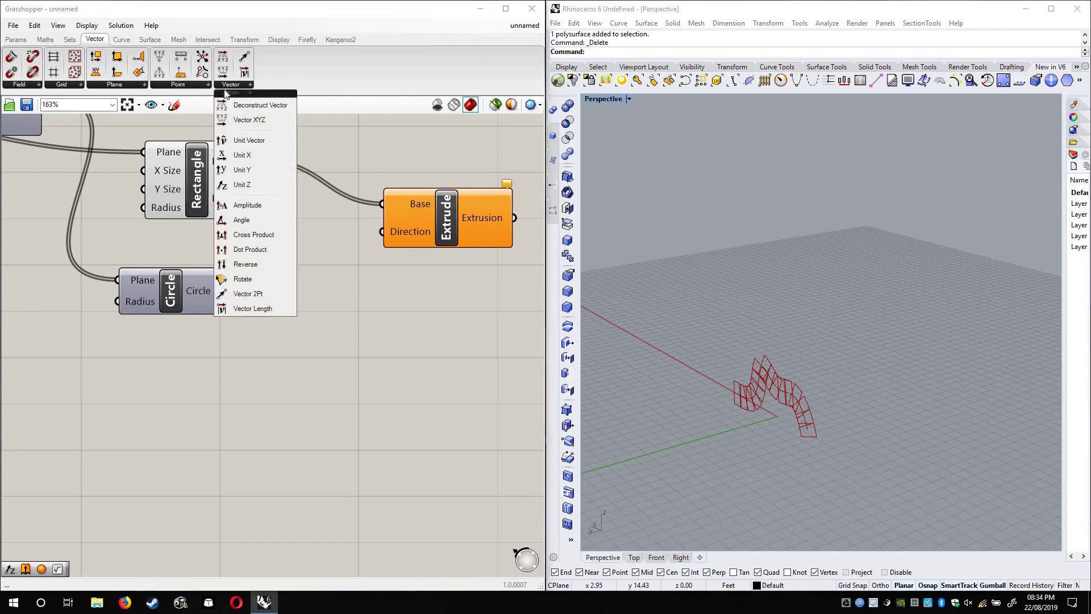
pyautogui.click(242, 169)
pyautogui.click(392, 374)
pyautogui.moveTo(454, 221); pyautogui.dragTo(528, 277)
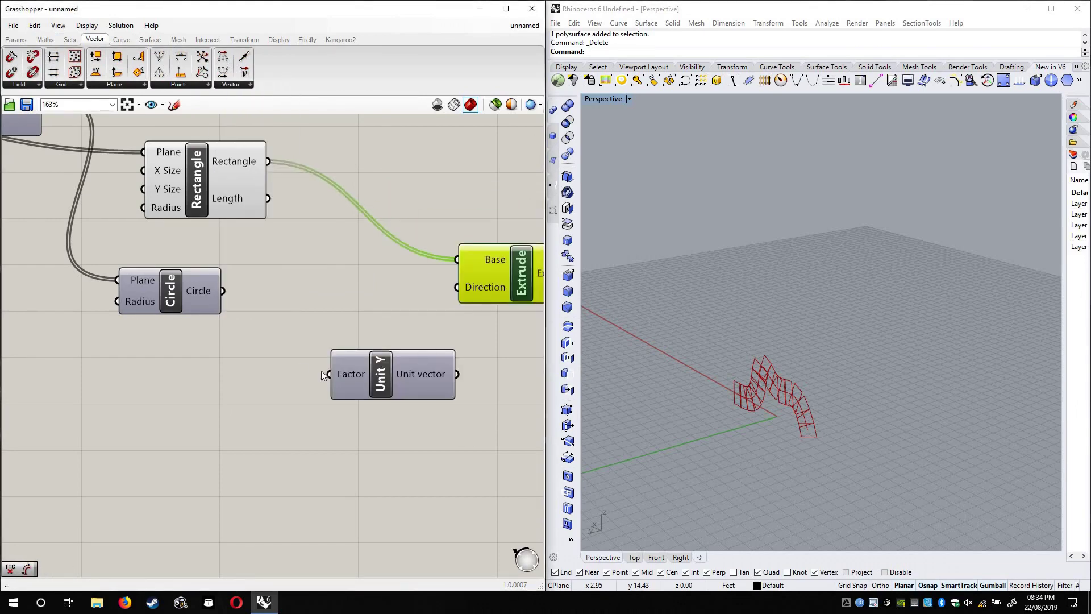
# Connect the Unit vector output of Unit Y to the Extrude's Direction input
pyautogui.scroll(3, 374, 382)
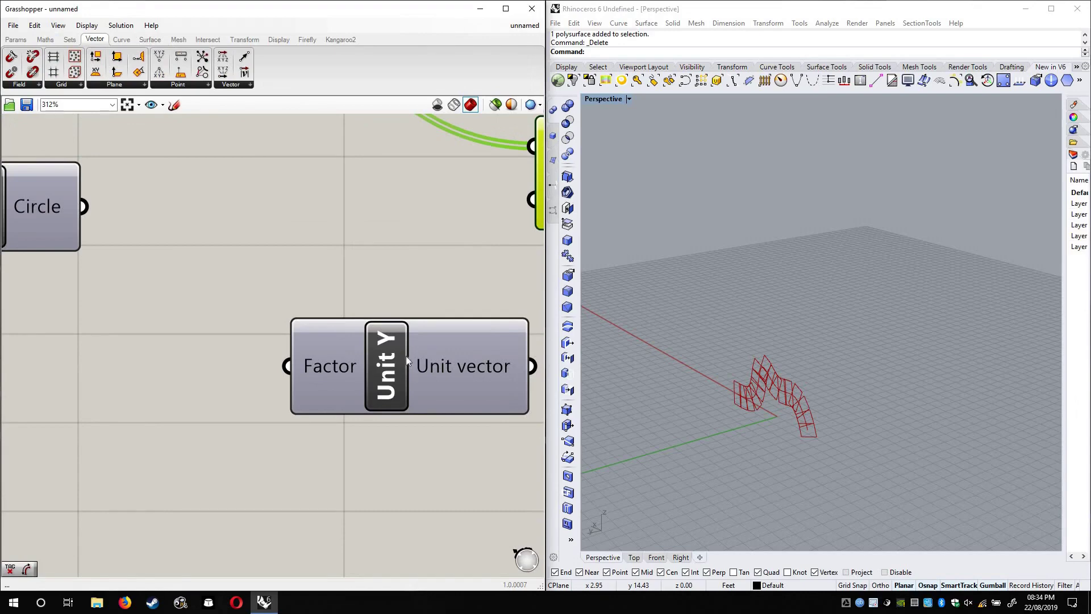
pyautogui.moveTo(627, 331); pyautogui.dragTo(478, 309, button='right')
pyautogui.scroll(-2, 478, 309)
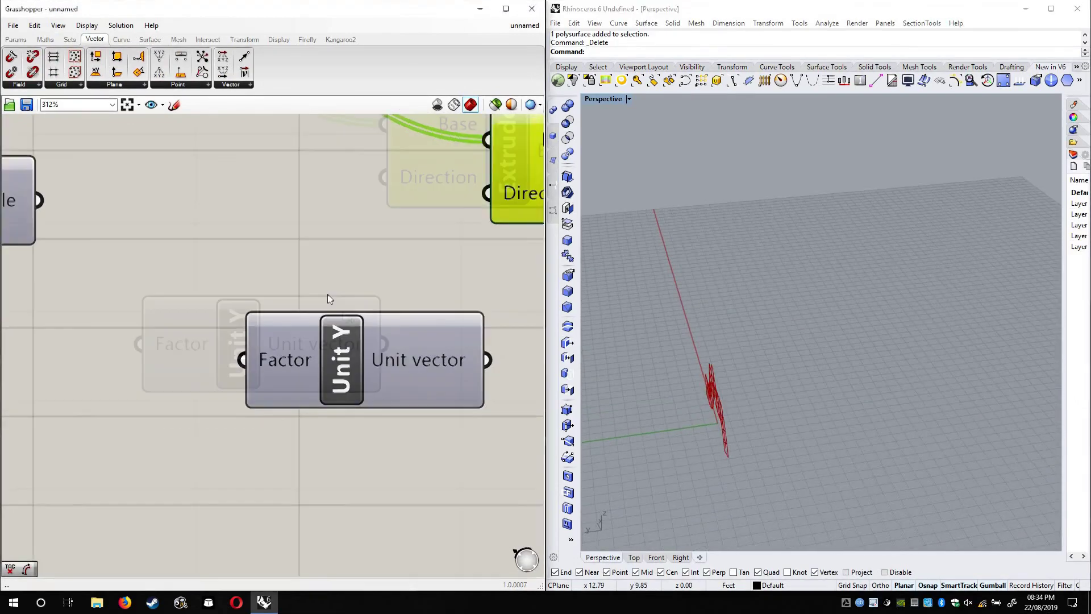
pyautogui.moveTo(337, 320); pyautogui.dragTo(338, 200)
pyautogui.moveTo(675, 373); pyautogui.dragTo(755, 395, button='right')
pyautogui.click(121, 365)
pyautogui.moveTo(120, 362); pyautogui.dragTo(128, 352, button='right')
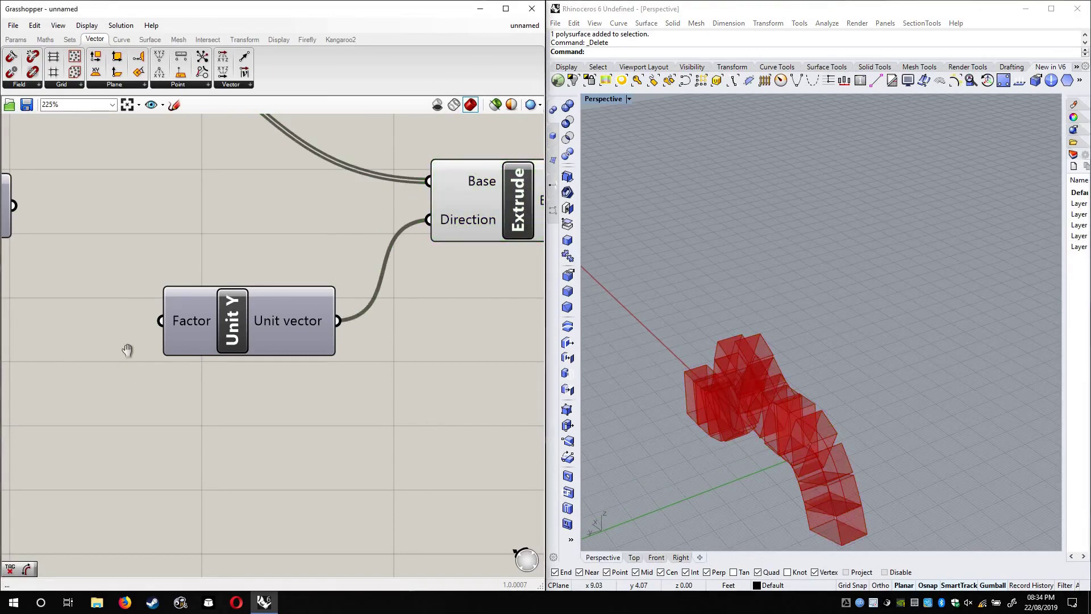
# Add a number slider ranging from 1 to 10, connect it to the Unit Y Factor input, and space the two components apart
pyautogui.doubleClick(122, 335)
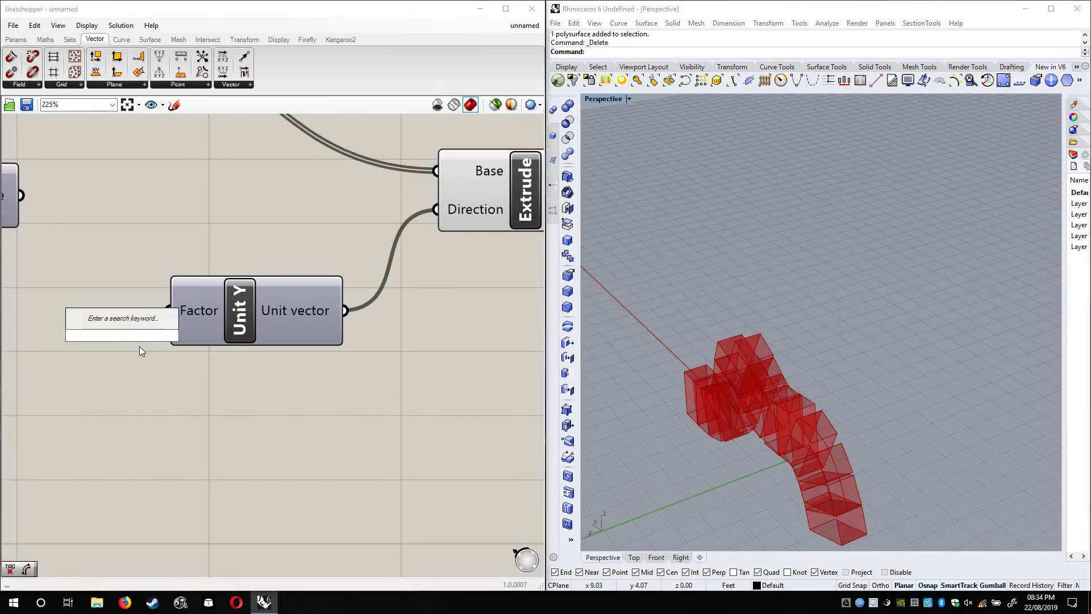
pyautogui.write('1<10')
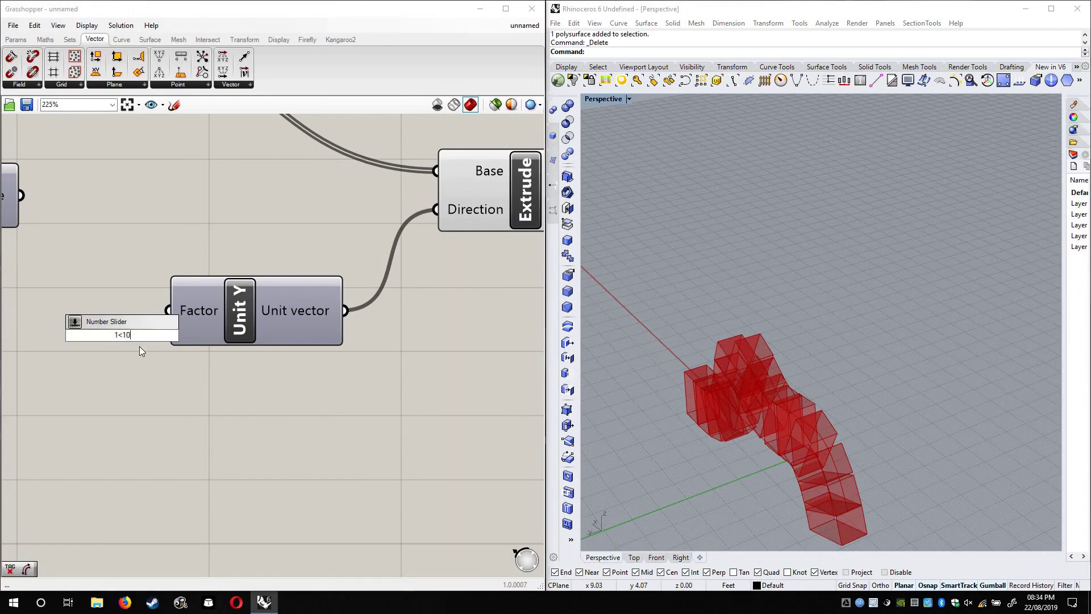
pyautogui.press('Return')
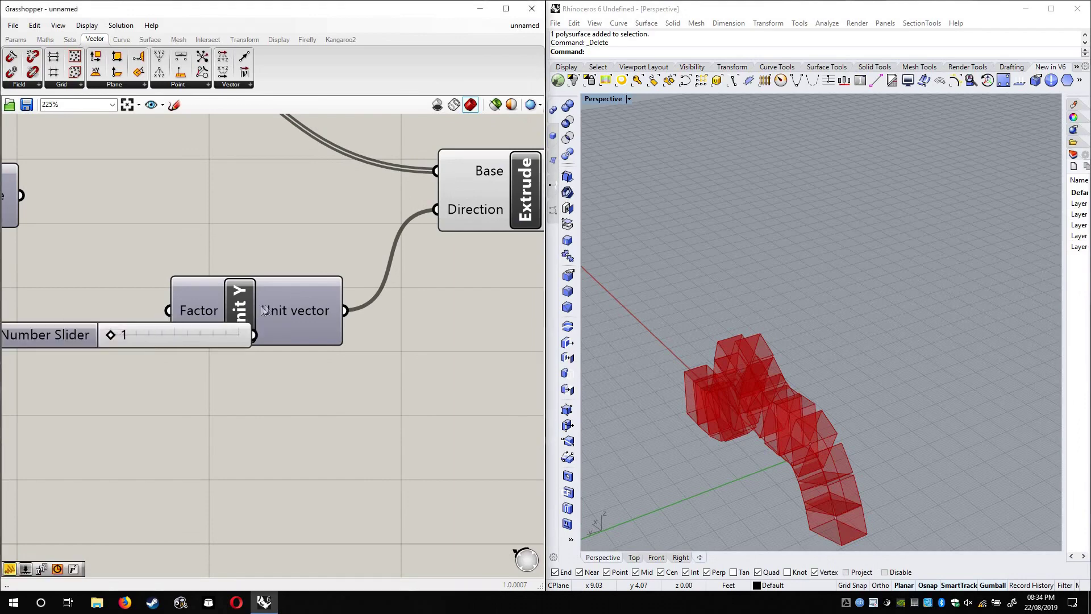
pyautogui.moveTo(315, 329); pyautogui.dragTo(467, 336)
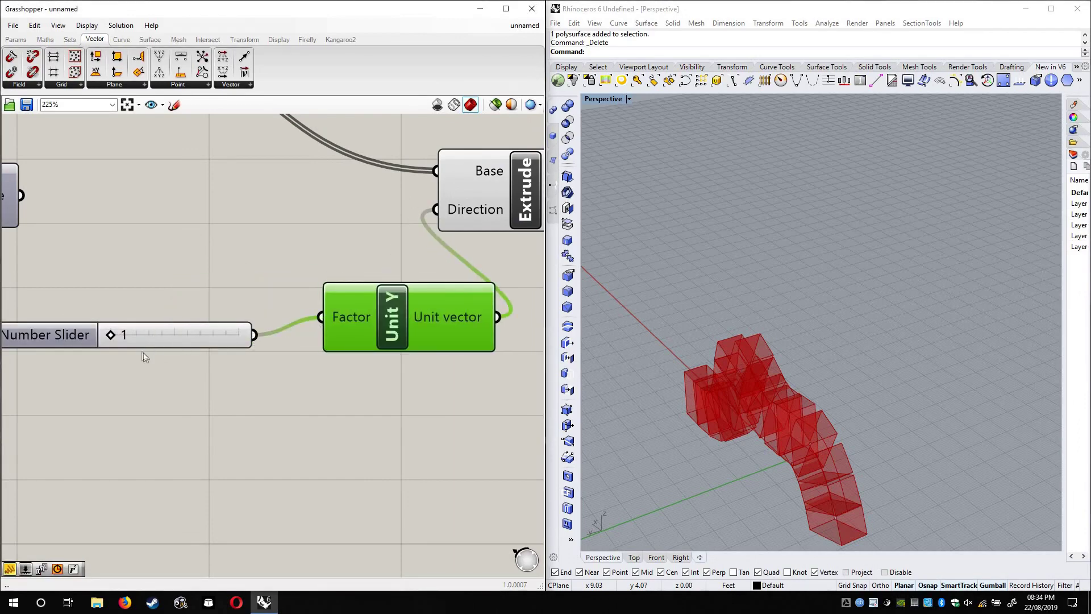
# Set the Unit Y factor slider to 6 and inspect the extruded rectangles up close in the Rhino viewport
pyautogui.moveTo(115, 338); pyautogui.dragTo(181, 335)
pyautogui.moveTo(721, 384); pyautogui.dragTo(704, 314, button='right')
pyautogui.scroll(5, 692, 331)
pyautogui.scroll(-6, 704, 314)
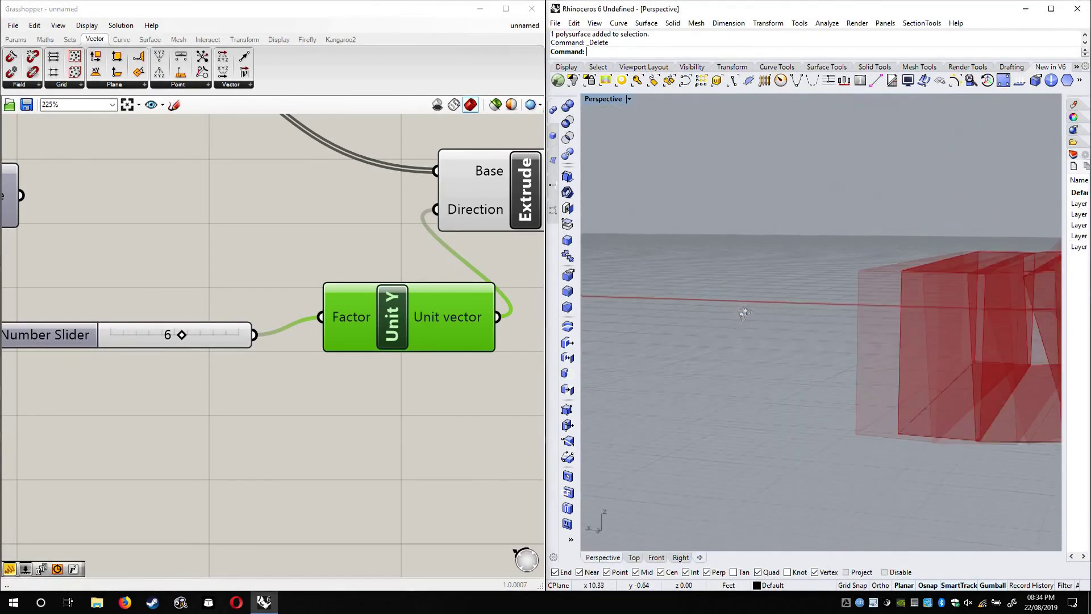
pyautogui.moveTo(742, 312); pyautogui.dragTo(717, 294, button='right')
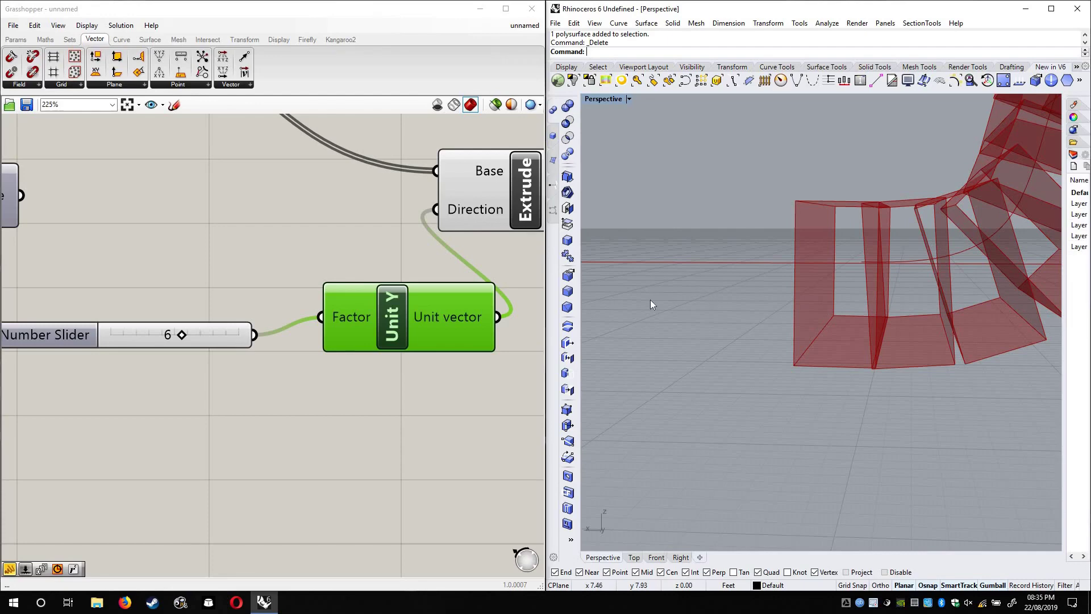
# Move the Extrude component farther along the canvas, clear of the Unit Y component
pyautogui.moveTo(341, 253); pyautogui.dragTo(170, 250, button='right')
pyautogui.scroll(-2, 374, 221)
pyautogui.moveTo(375, 220); pyautogui.dragTo(441, 229)
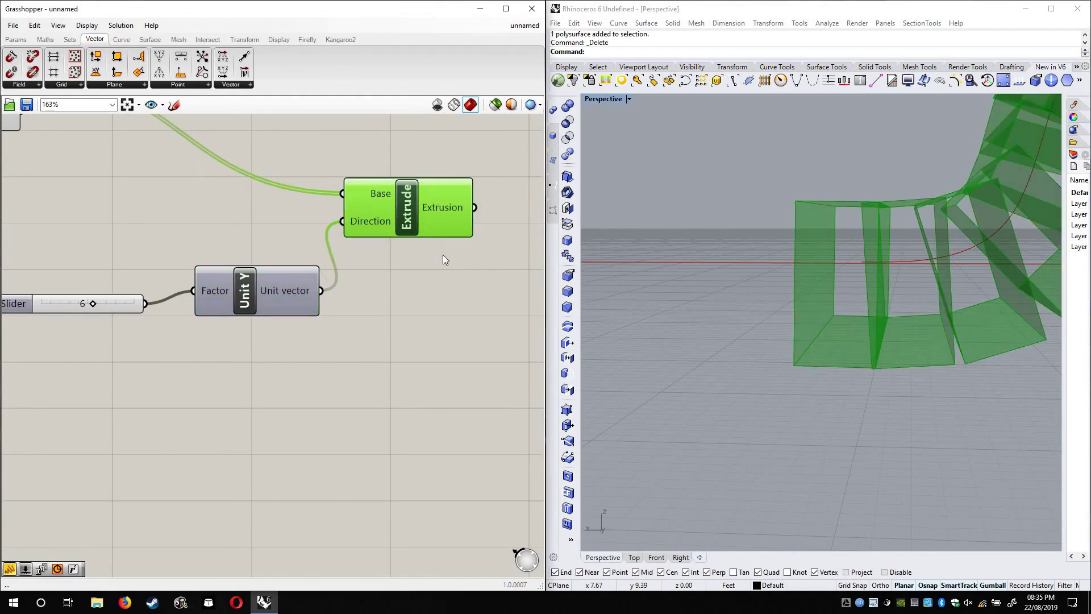
pyautogui.click(421, 279)
# Examine the extruded rectangles along the curve from several angles in the Perspective viewport
pyautogui.moveTo(182, 189); pyautogui.dragTo(255, 260, button='right')
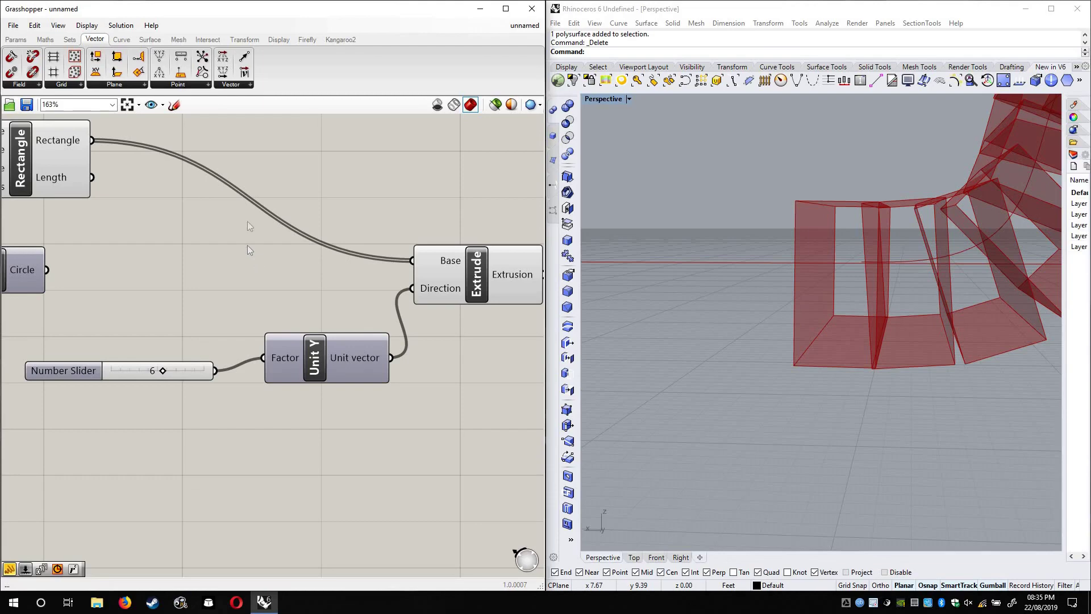
pyautogui.moveTo(845, 307); pyautogui.dragTo(957, 303, button='right')
pyautogui.scroll(-5, 896, 312)
pyautogui.scroll(4, 840, 350)
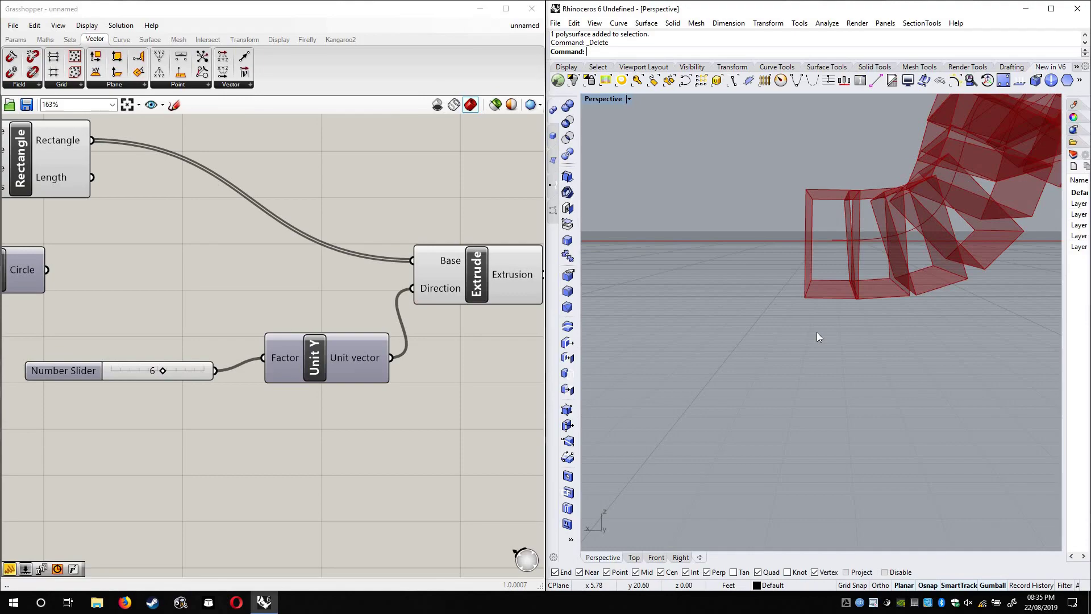
pyautogui.moveTo(810, 312); pyautogui.dragTo(792, 364, button='right')
pyautogui.scroll(-8, 841, 329)
pyautogui.scroll(8, 793, 374)
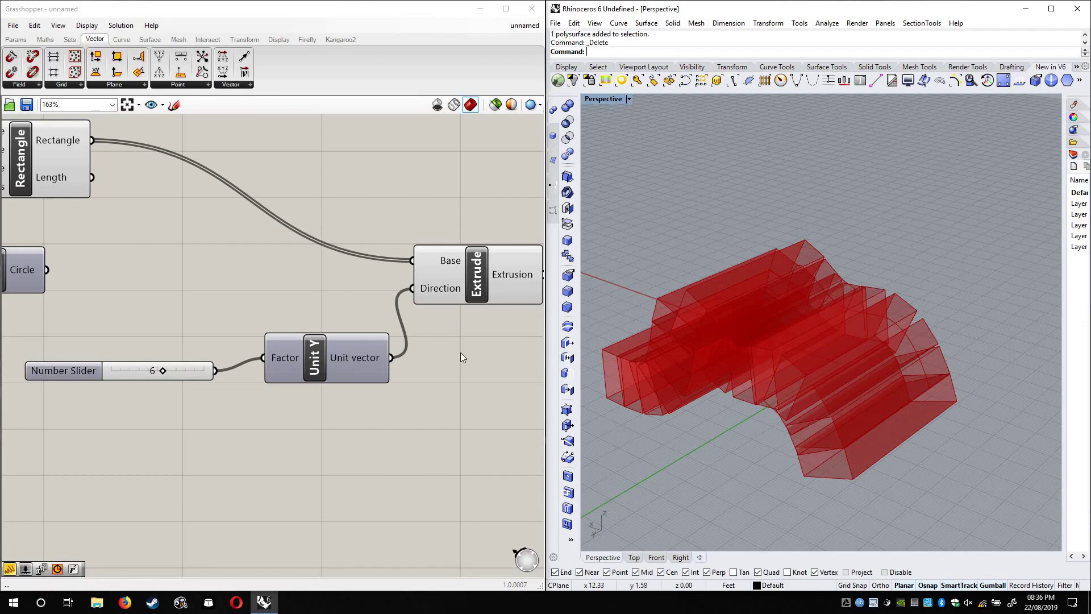
# Delete the Extrude component fed by the rectangles, keeping Unit Y and its slider
pyautogui.click(434, 298)
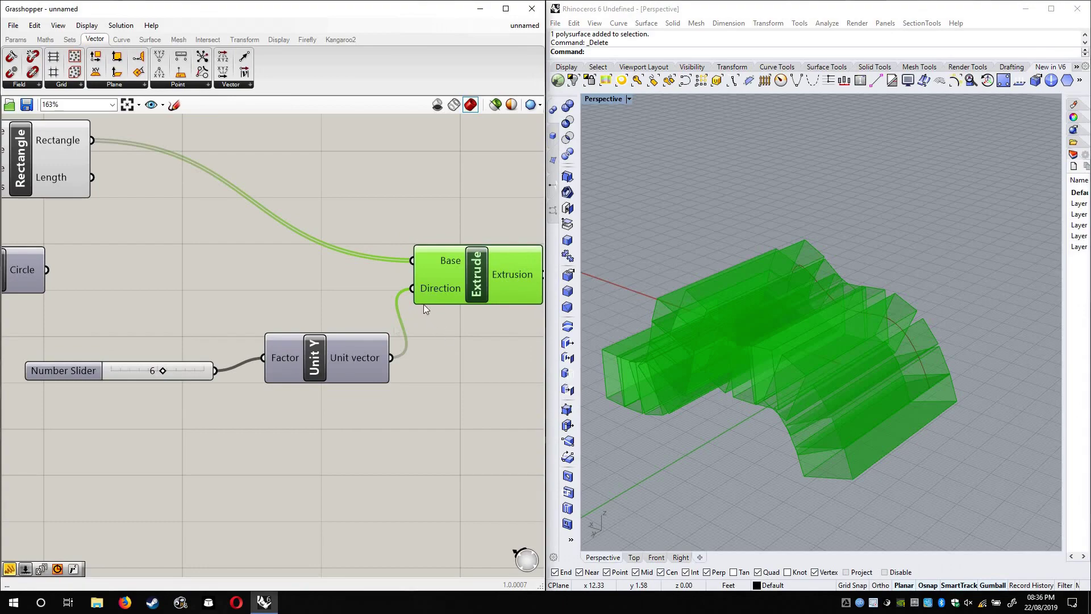
pyautogui.press('Delete')
pyautogui.click(319, 358)
pyautogui.moveTo(321, 304); pyautogui.dragTo(391, 319, button='right')
pyautogui.scroll(-2, 390, 318)
pyautogui.moveTo(228, 138); pyautogui.dragTo(282, 215, button='right')
# Turn off the preview of the Rectangle component
pyautogui.click(284, 301)
pyautogui.moveTo(146, 175); pyautogui.dragTo(275, 260, button='right')
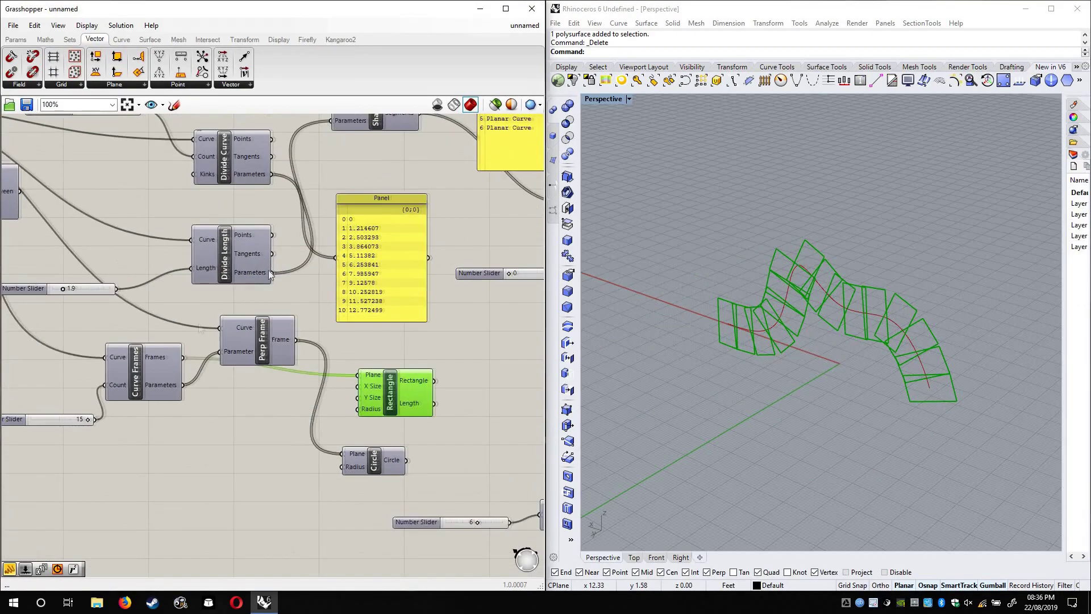
pyautogui.moveTo(154, 359); pyautogui.dragTo(249, 391, button='right')
pyautogui.click(230, 398)
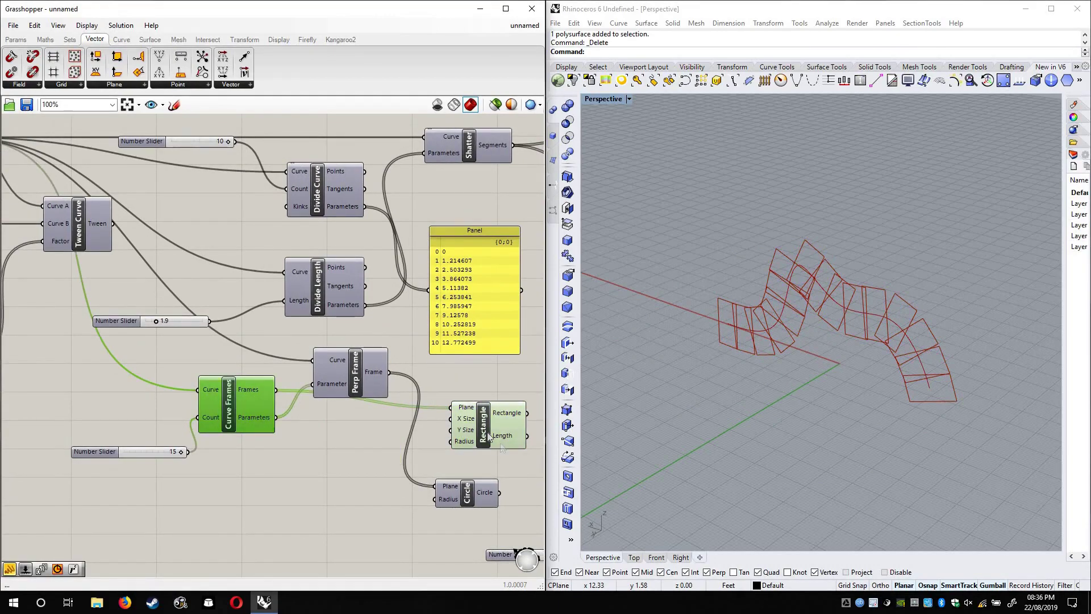
pyautogui.rightClick(486, 431)
pyautogui.click(507, 453)
# Turn on the preview of the Tween Curve component and view the full set of tweened curves
pyautogui.moveTo(153, 264); pyautogui.dragTo(249, 295, button='right')
pyautogui.click(160, 276)
pyautogui.moveTo(160, 275); pyautogui.dragTo(143, 296)
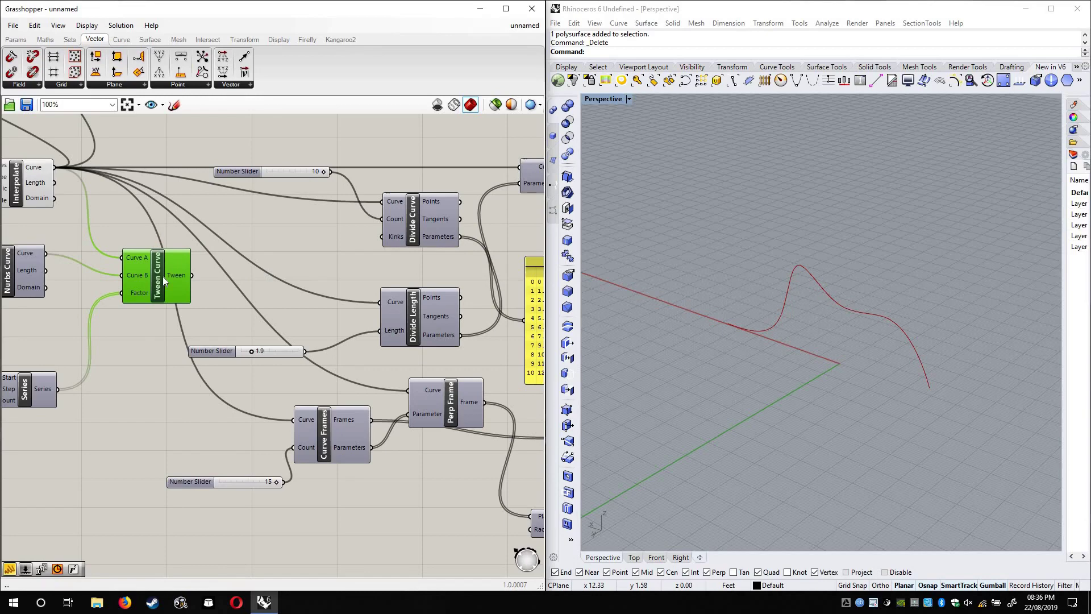
pyautogui.rightClick(163, 277)
pyautogui.click(193, 310)
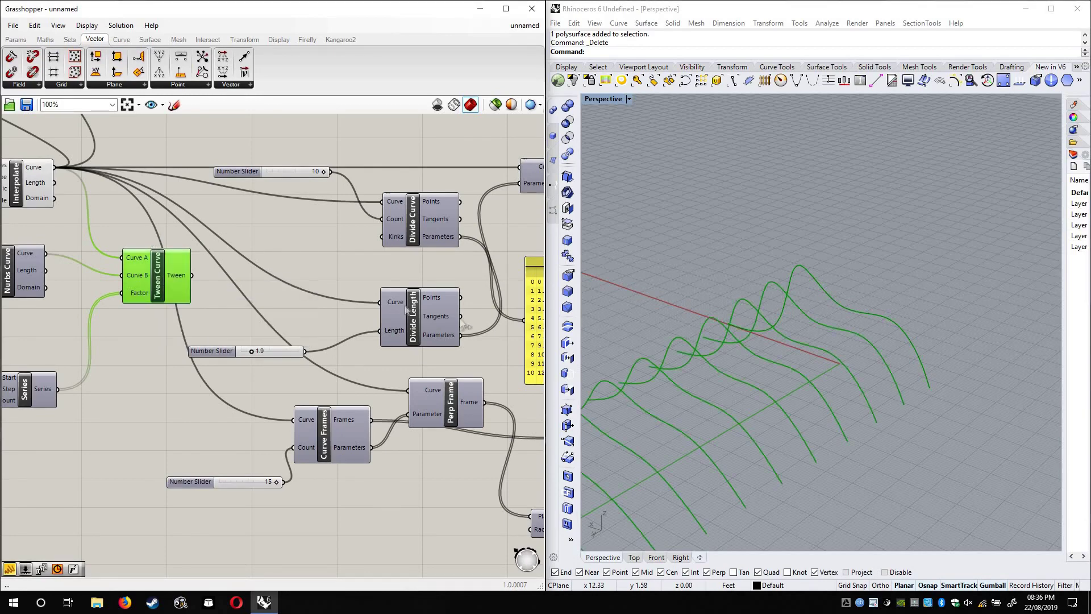
pyautogui.moveTo(268, 212); pyautogui.dragTo(210, 134, button='right')
pyautogui.moveTo(649, 356); pyautogui.dragTo(680, 359, button='right')
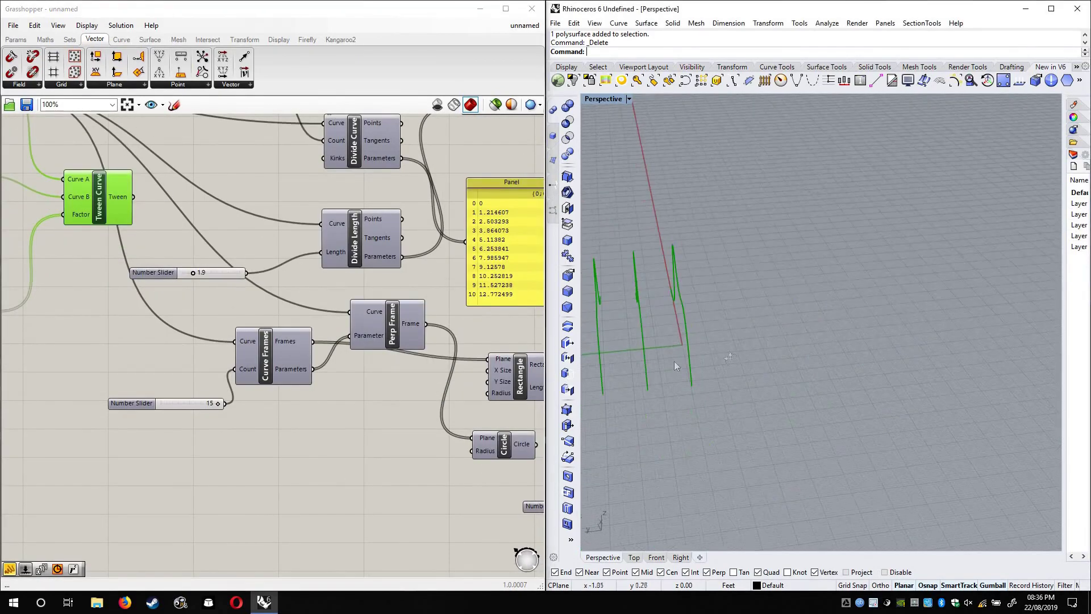
pyautogui.scroll(-7, 698, 357)
pyautogui.moveTo(768, 363); pyautogui.dragTo(714, 413, button='right')
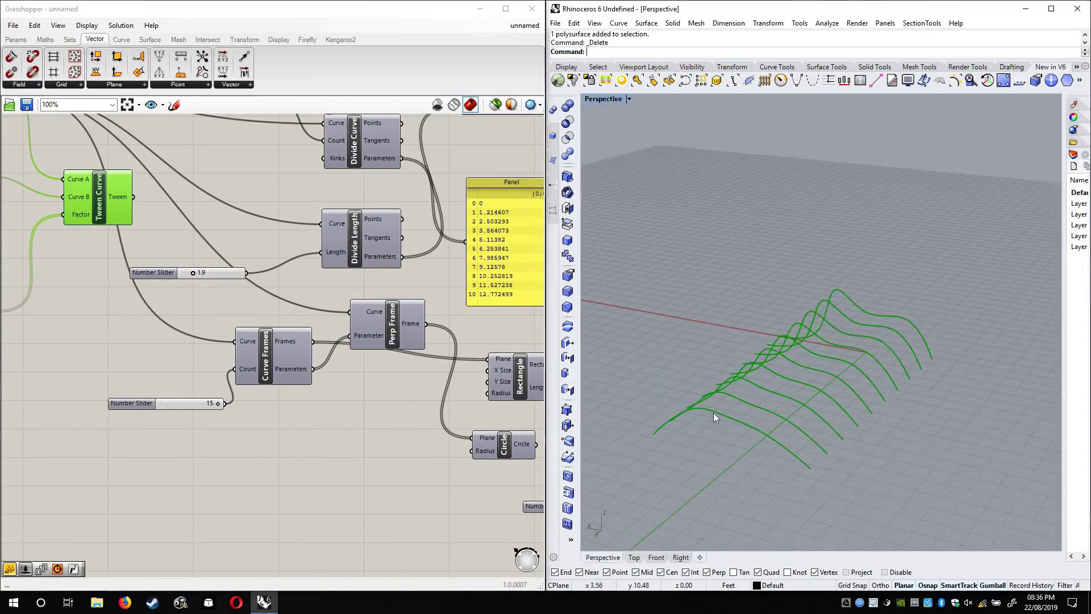
pyautogui.rightClick(98, 190)
# Add a new Extrude component, connect the Tween output to its Base input, and place it beyond the Rectangle component
pyautogui.moveTo(452, 348); pyautogui.dragTo(255, 251, button='right')
pyautogui.scroll(-3, 338, 333)
pyautogui.doubleClick(413, 324)
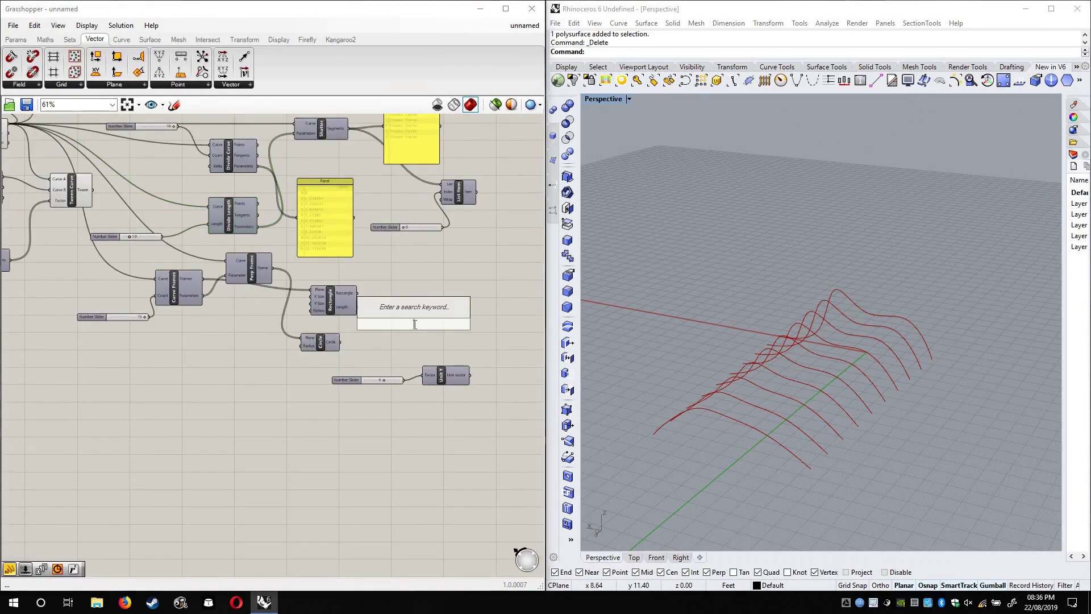
pyautogui.write('extr')
pyautogui.click(407, 310)
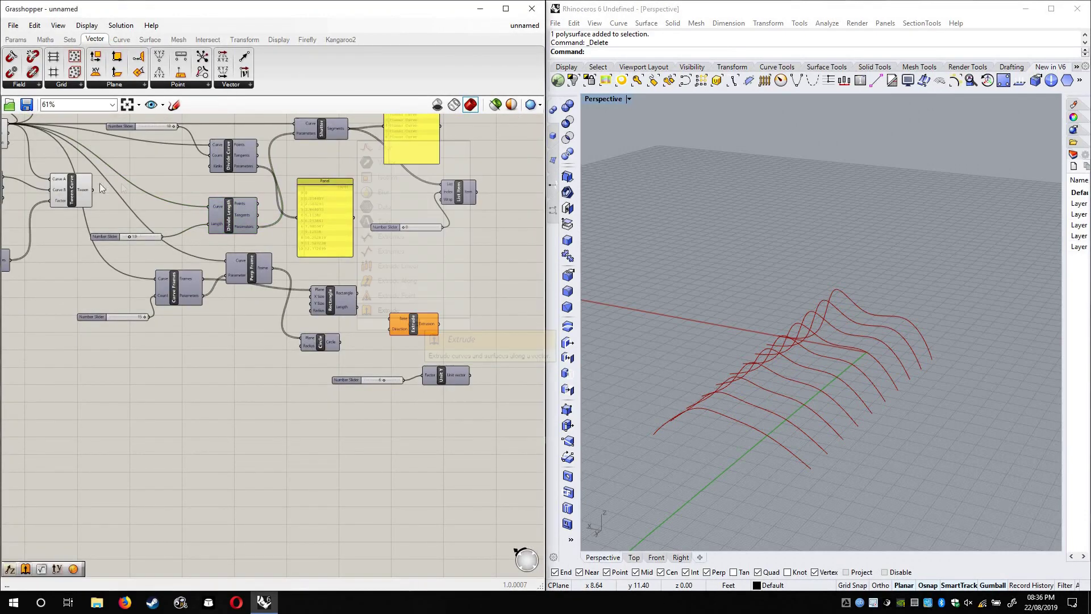
pyautogui.moveTo(389, 320); pyautogui.dragTo(389, 318)
pyautogui.moveTo(409, 322); pyautogui.dragTo(487, 339)
# Connect the Unit Y vector to the new Extrude's Direction input and set the factor slider to 3
pyautogui.scroll(3, 471, 368)
pyautogui.moveTo(468, 380); pyautogui.dragTo(464, 334)
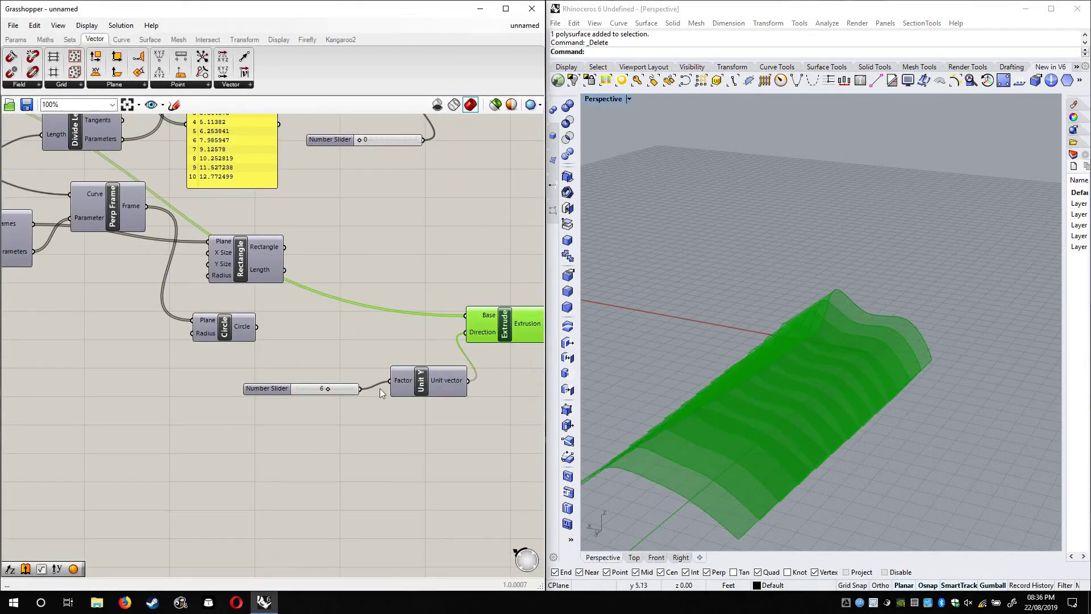
pyautogui.scroll(3, 318, 392)
pyautogui.moveTo(316, 398); pyautogui.dragTo(273, 396)
pyautogui.click(739, 341)
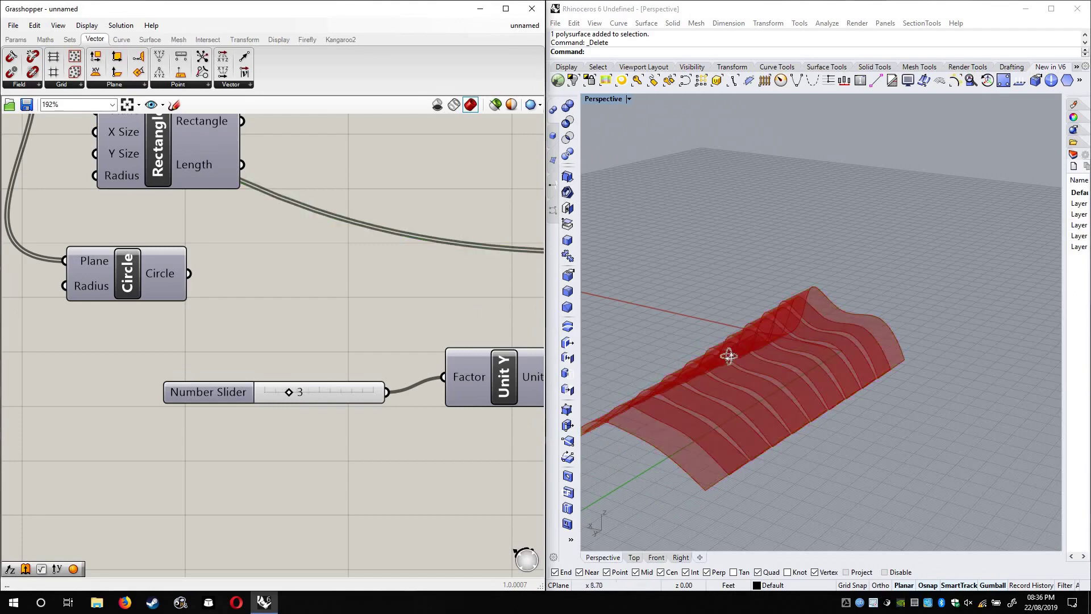
pyautogui.scroll(8, 725, 353)
pyautogui.scroll(-3, 704, 383)
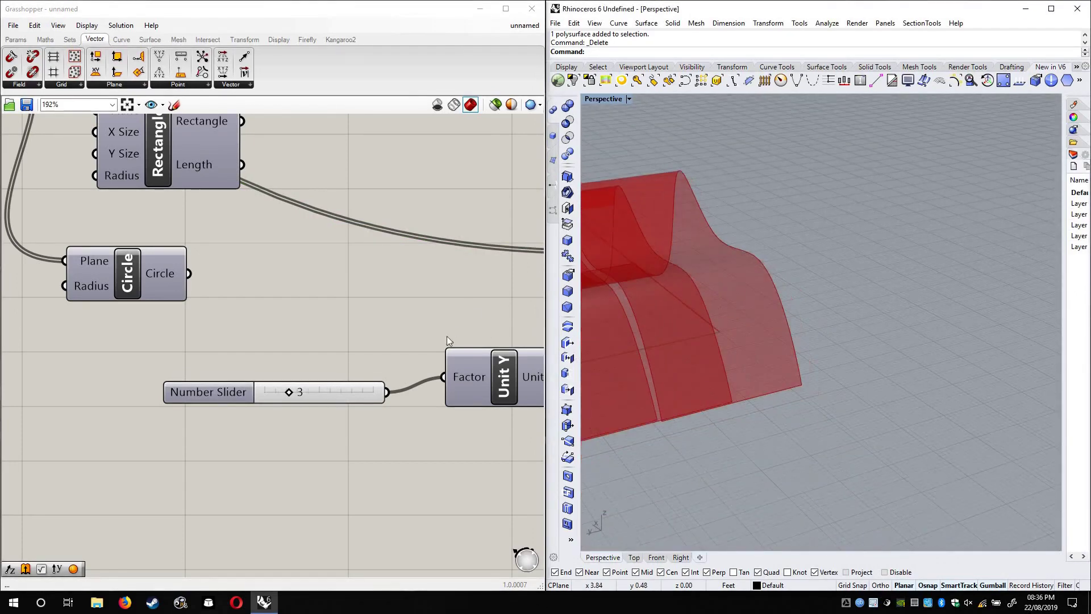
# Set the Unit Y factor slider to 2 and check how the extruded strips overlap
pyautogui.moveTo(279, 396); pyautogui.dragTo(276, 397)
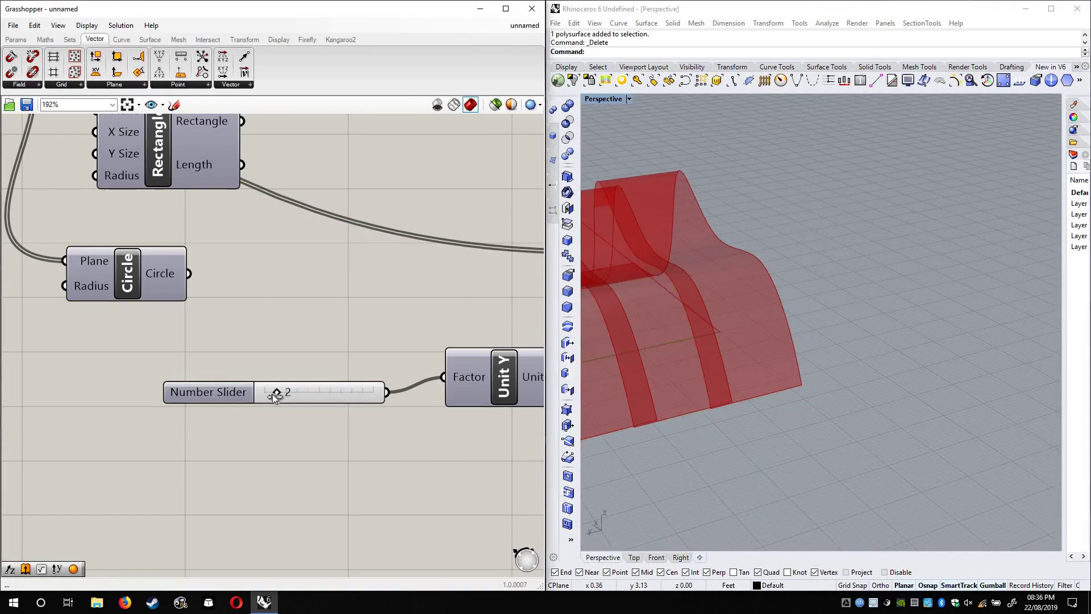
pyautogui.scroll(-5, 774, 305)
pyautogui.moveTo(799, 303)
pyautogui.mouseDown(button='right')
pyautogui.moveTo(869, 324)
pyautogui.moveTo(820, 303)
pyautogui.mouseUp(button='right')
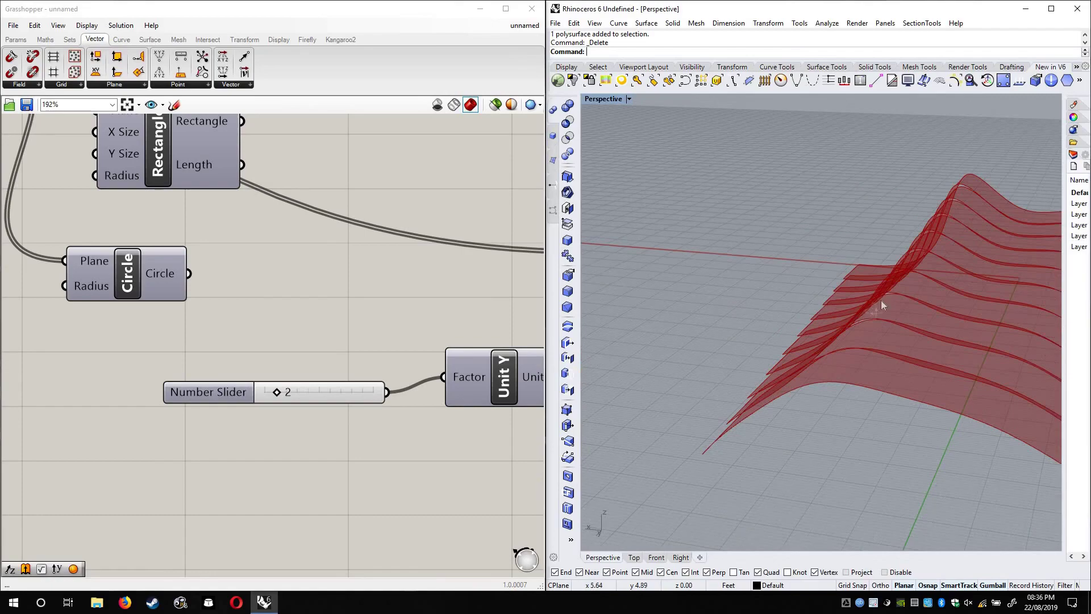
pyautogui.scroll(-6, 881, 300)
pyautogui.moveTo(863, 341); pyautogui.dragTo(801, 302, button='right')
pyautogui.click(342, 305)
pyautogui.moveTo(373, 291); pyautogui.dragTo(290, 293, button='right')
pyautogui.scroll(-4, 369, 313)
pyautogui.moveTo(369, 314); pyautogui.dragTo(503, 390, button='right')
pyautogui.moveTo(274, 335); pyautogui.dragTo(127, 308, button='right')
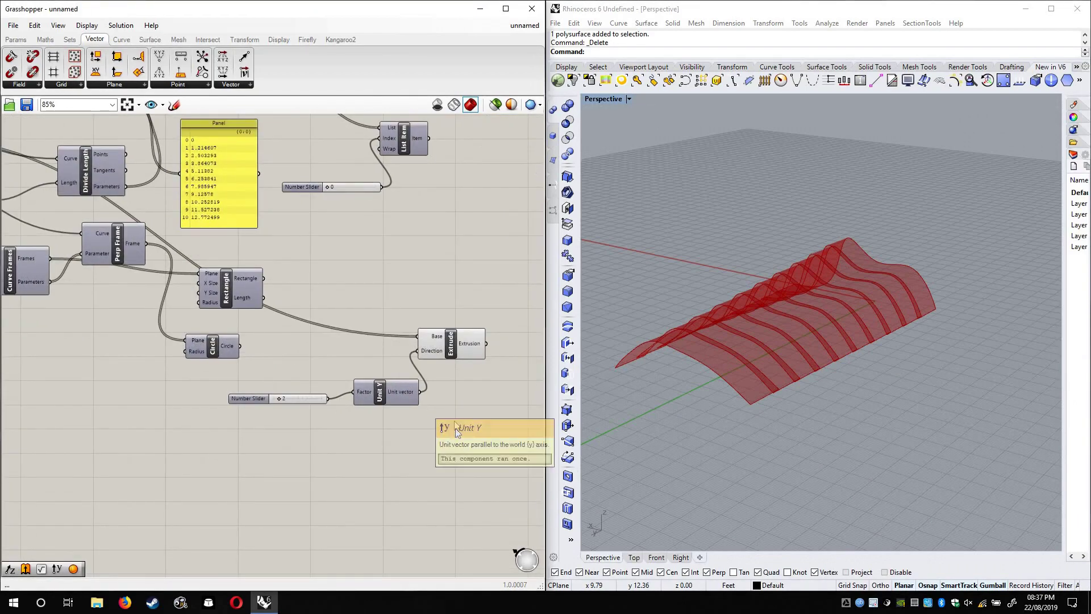
# Set the Unit Y factor slider to 1 so that gaps open between the extruded strips
pyautogui.scroll(2, 441, 423)
pyautogui.doubleClick(441, 422)
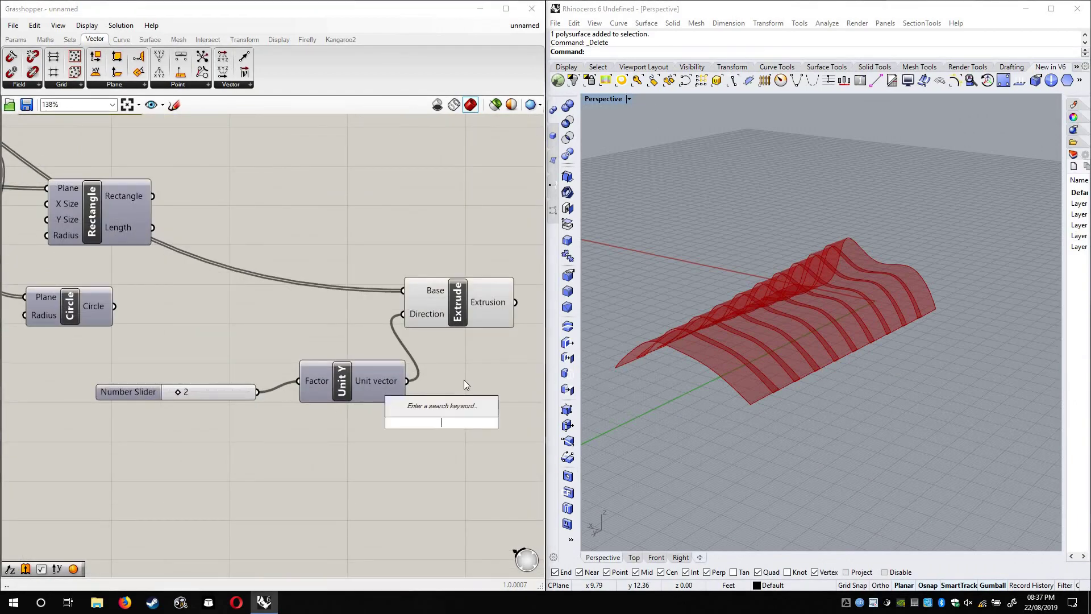
pyautogui.click(477, 346)
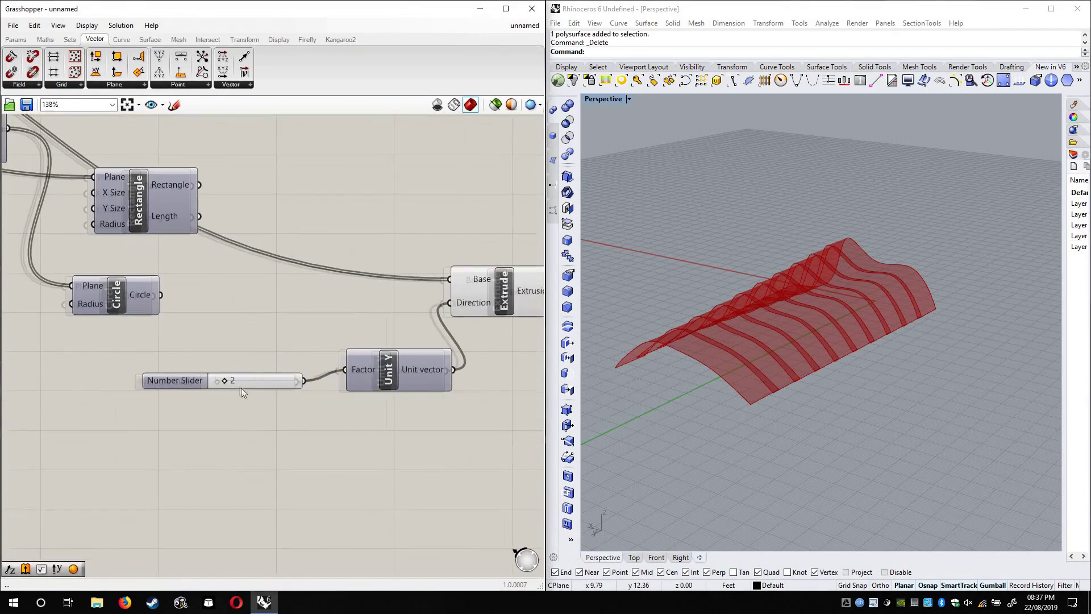
pyautogui.scroll(3, 241, 388)
pyautogui.moveTo(226, 392); pyautogui.dragTo(213, 392)
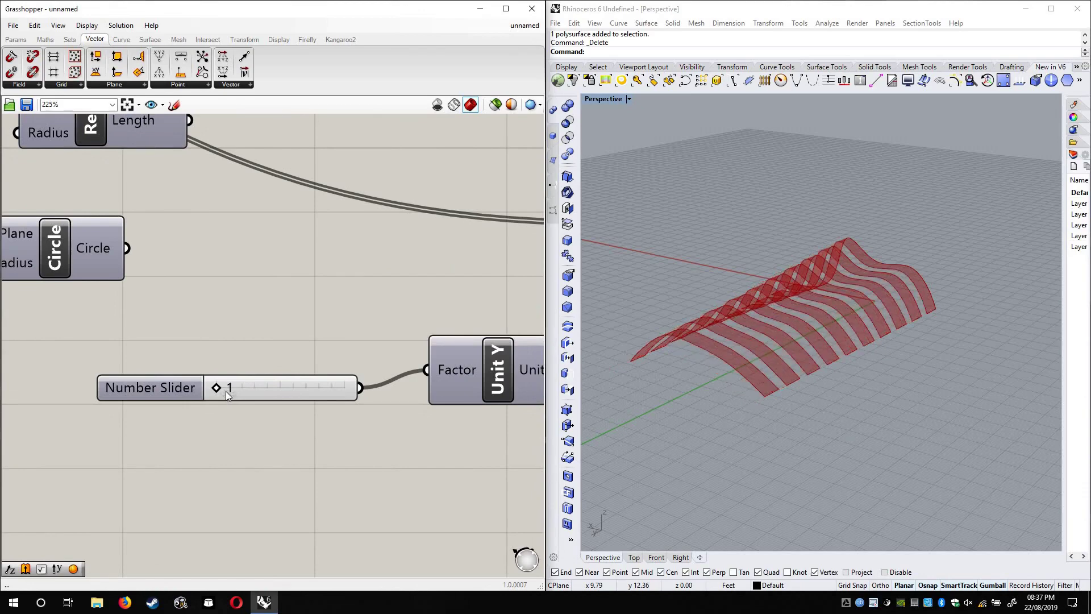
# Add another Extrude component below the first one and connect the first Extrude's Extrusion output to its Base input
pyautogui.moveTo(500, 398); pyautogui.dragTo(257, 333, button='right')
pyautogui.doubleClick(438, 394)
pyautogui.write('extr')
pyautogui.click(484, 378)
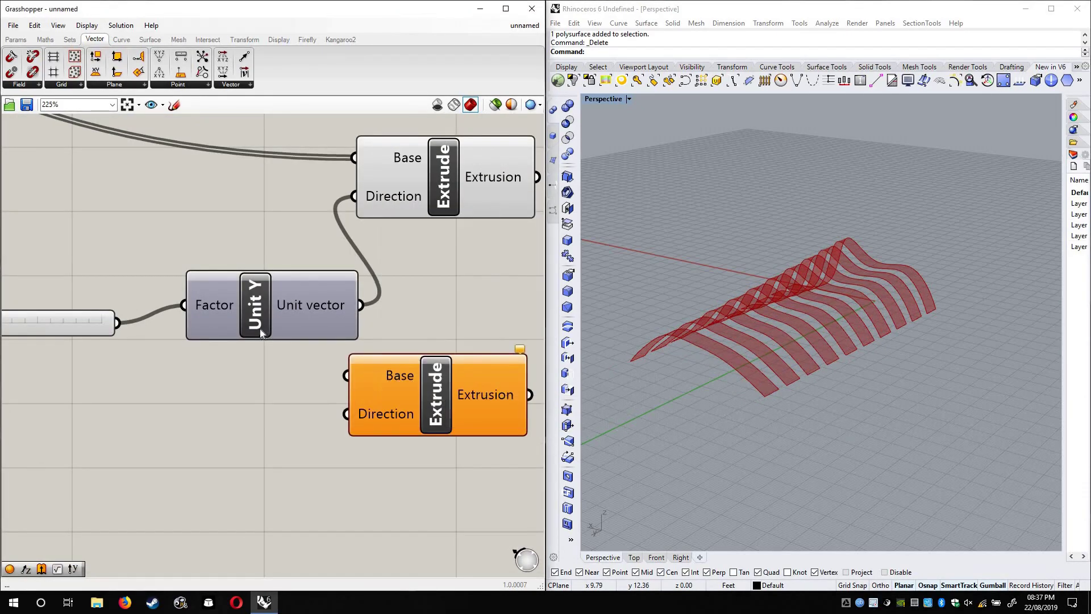
pyautogui.moveTo(484, 370); pyautogui.dragTo(261, 336, button='right')
pyautogui.scroll(-2, 256, 329)
pyautogui.moveTo(248, 344); pyautogui.dragTo(380, 343)
pyautogui.moveTo(309, 197)
pyautogui.mouseDown()
pyautogui.moveTo(302, 322)
pyautogui.moveTo(308, 198)
pyautogui.mouseUp()
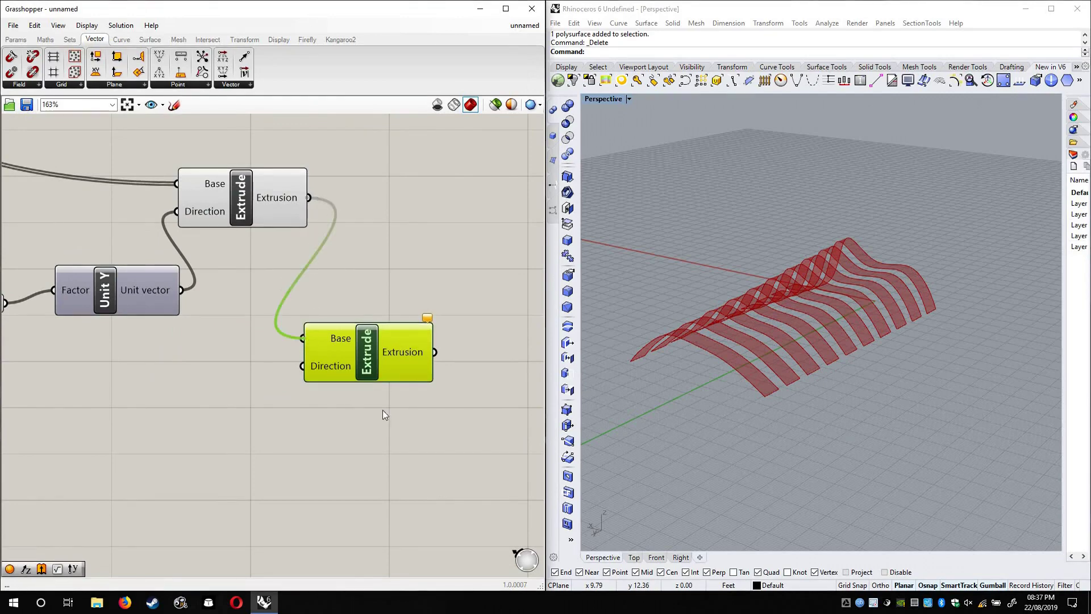
# Add a Unit Z vector, connect it to the second Extrude's Direction input, and view the resulting solid ribs
pyautogui.doubleClick(288, 414)
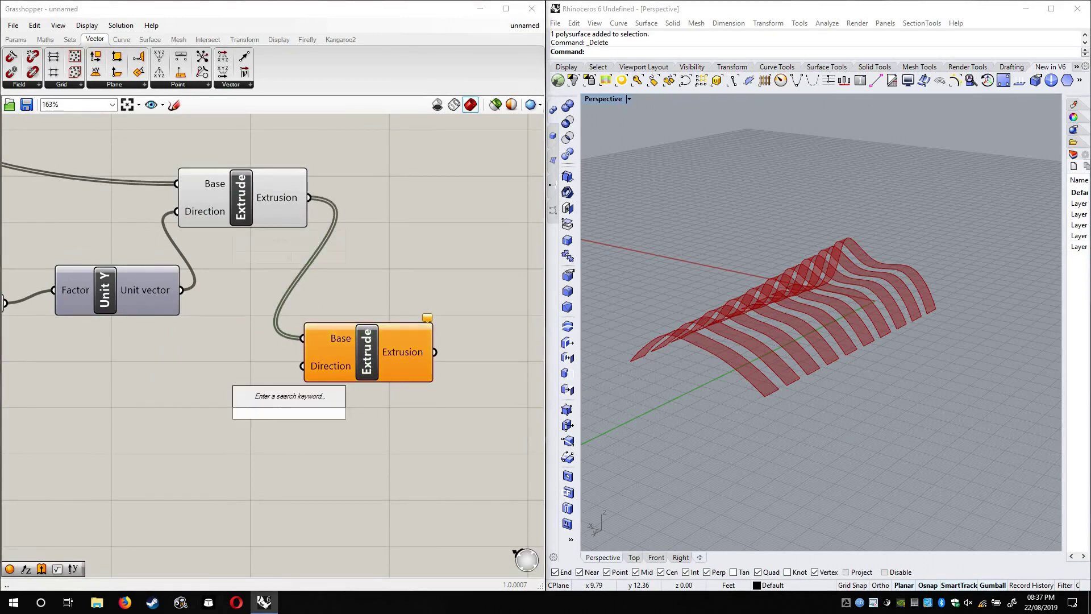
pyautogui.write('unit')
pyautogui.click(280, 402)
pyautogui.moveTo(302, 366); pyautogui.dragTo(353, 413)
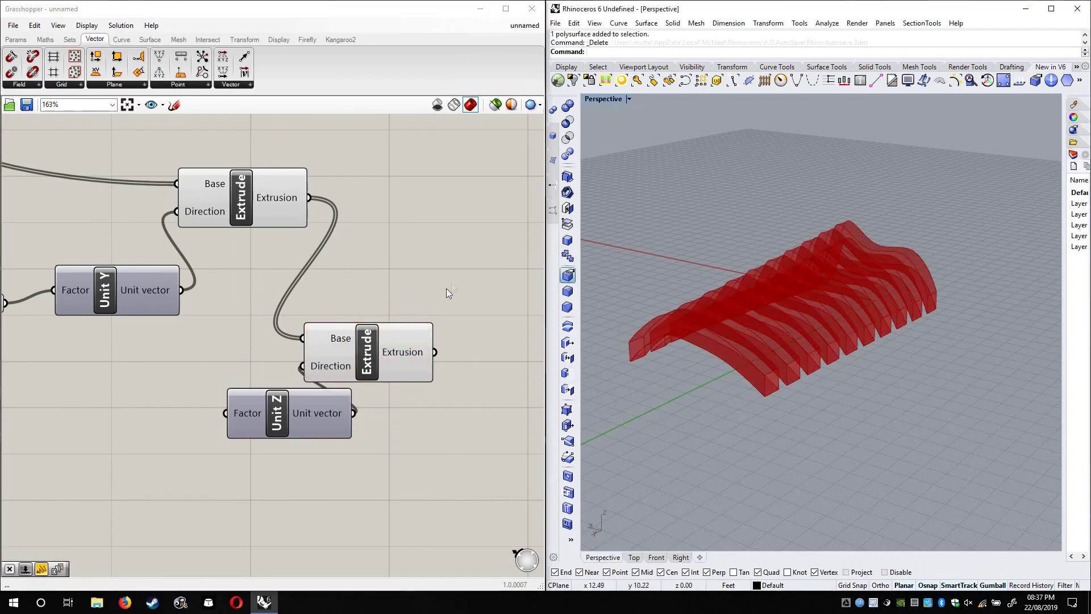
pyautogui.rightClick(568, 275)
pyautogui.moveTo(717, 242); pyautogui.dragTo(630, 341, button='right')
pyautogui.scroll(4, 731, 314)
# Change the Unit Y factor slider to floating-point rounding with one decimal digit
pyautogui.moveTo(6, 306); pyautogui.dragTo(221, 314, button='right')
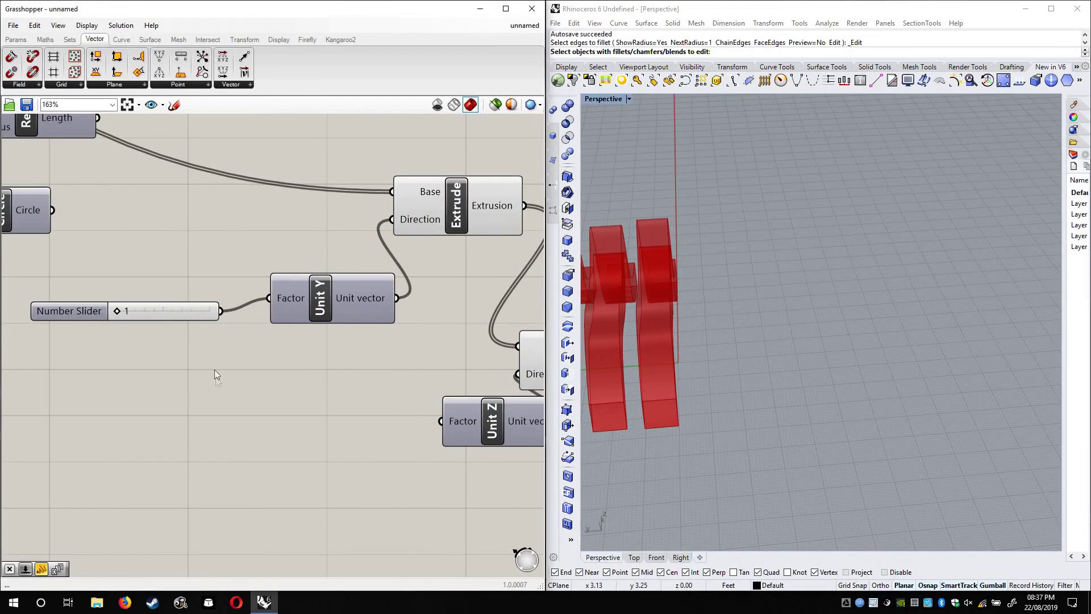
pyautogui.rightClick(165, 306)
pyautogui.click(227, 357)
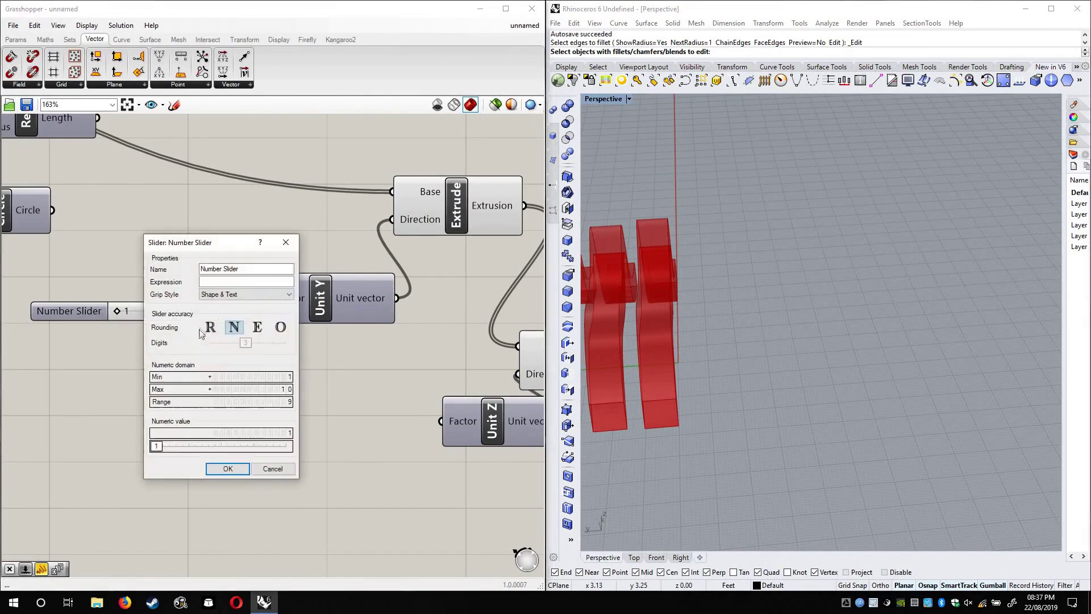
pyautogui.click(210, 326)
pyautogui.moveTo(246, 342); pyautogui.dragTo(222, 344)
pyautogui.click(227, 468)
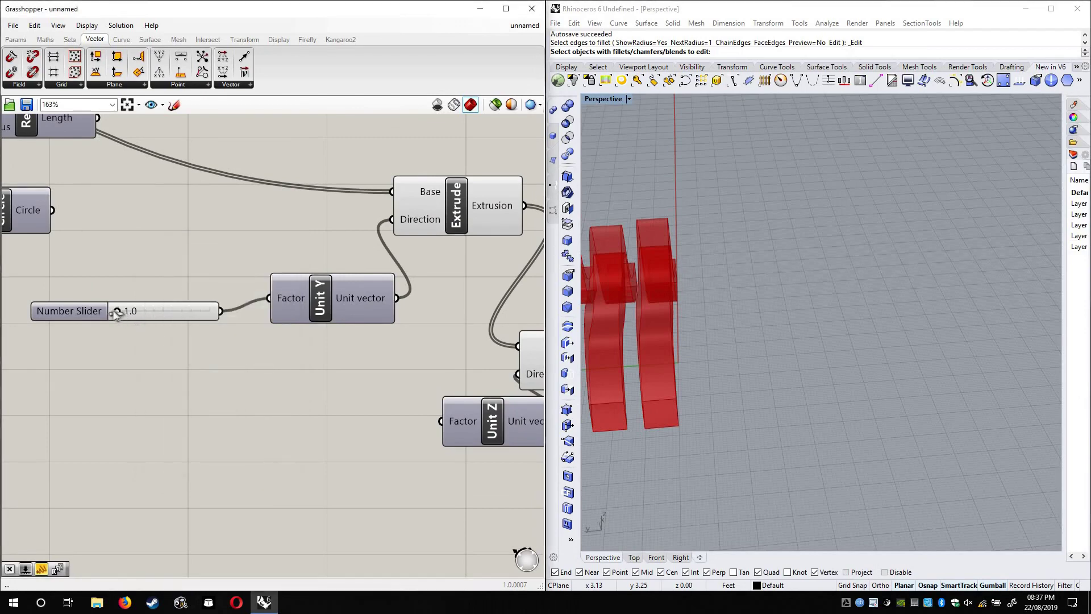
# Set the Unit Y factor slider's accuracy to three digits and its minimum to 0
pyautogui.rightClick(139, 312)
pyautogui.click(228, 360)
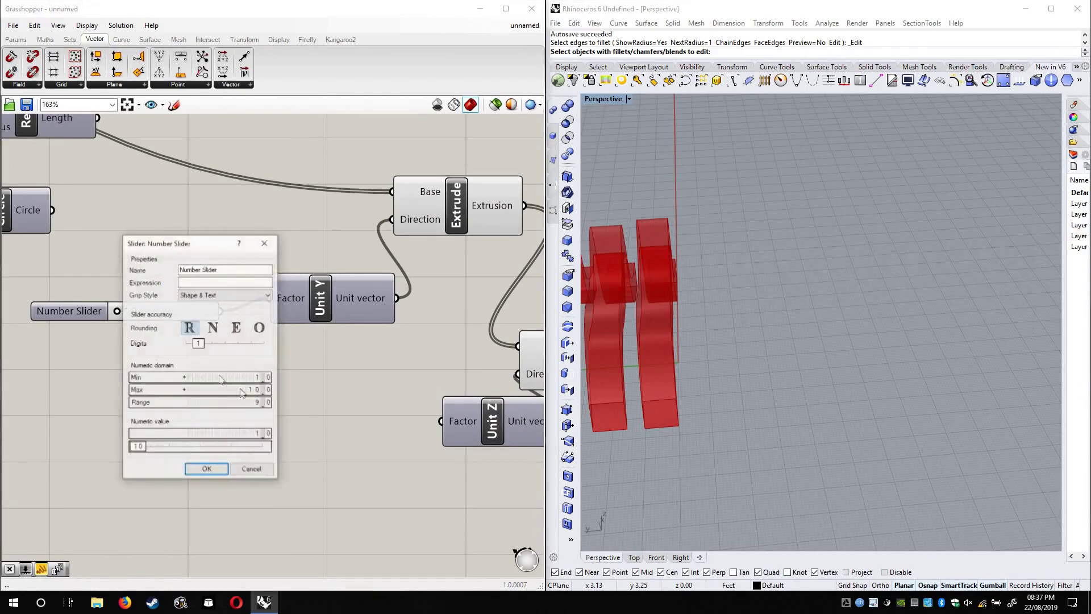
pyautogui.moveTo(217, 345); pyautogui.dragTo(226, 344)
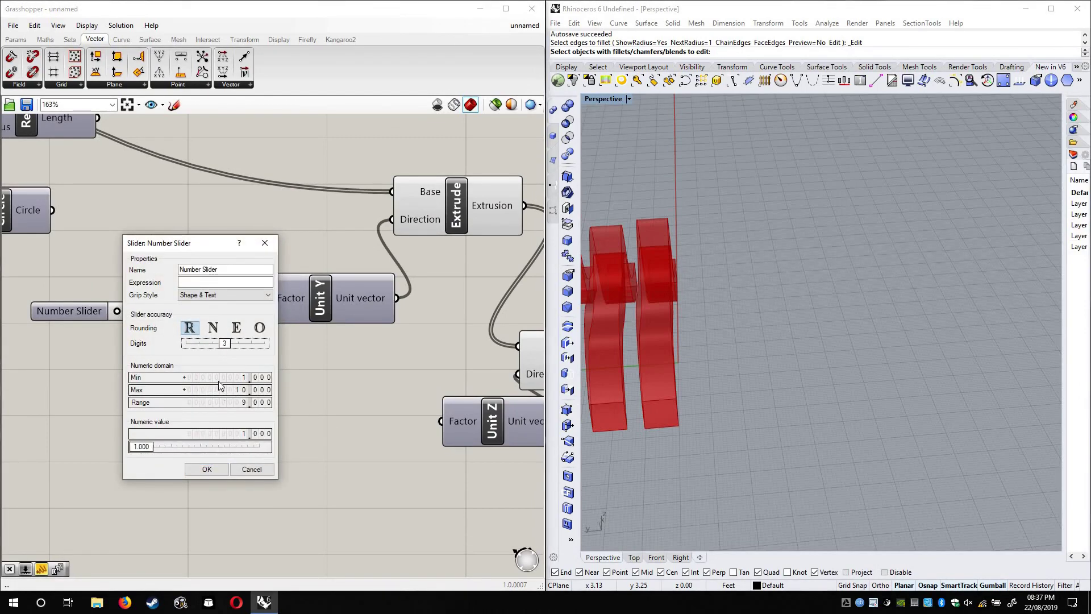
pyautogui.doubleClick(218, 380)
pyautogui.write('0')
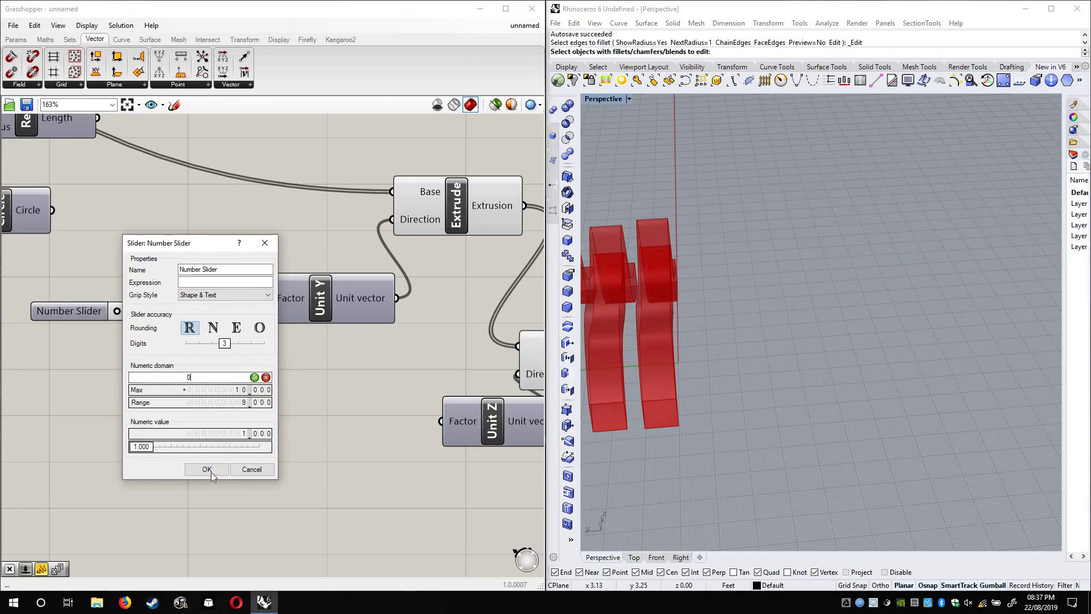
pyautogui.click(207, 470)
# Set the factor slider to 0.297, connect it to Unit Z's Factor input as well, and view the thinner ribs
pyautogui.scroll(5, 208, 312)
pyautogui.moveTo(205, 294); pyautogui.dragTo(182, 293)
pyautogui.moveTo(695, 335); pyautogui.dragTo(653, 352, button='right')
pyautogui.scroll(-5, 274, 330)
pyautogui.moveTo(145, 268); pyautogui.dragTo(349, 367)
pyautogui.moveTo(735, 307); pyautogui.dragTo(766, 304, button='right')
pyautogui.scroll(-5, 764, 307)
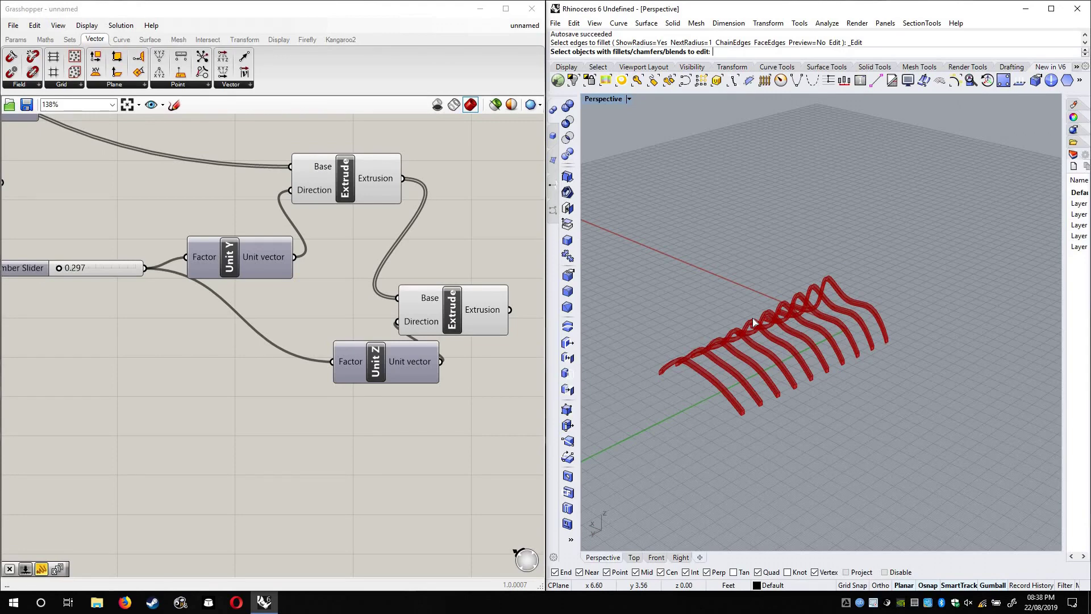
# Move the Tween Curve component to the empty space below and connect its Tween output to Divide Length's Curve input
pyautogui.scroll(-3, 284, 392)
pyautogui.moveTo(208, 248); pyautogui.dragTo(442, 352, button='right')
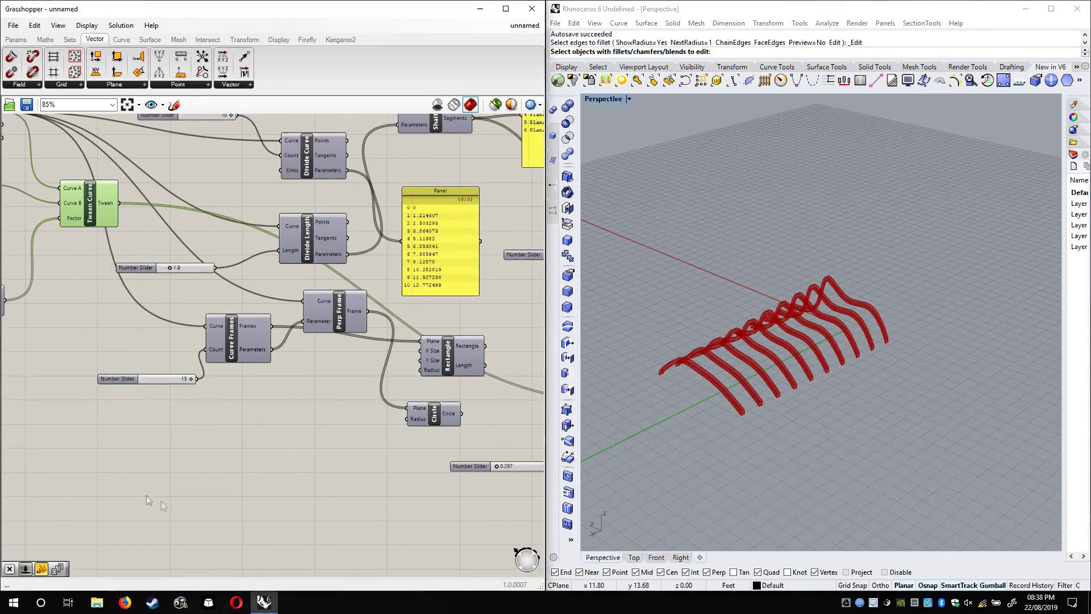
pyautogui.moveTo(102, 205); pyautogui.dragTo(142, 494)
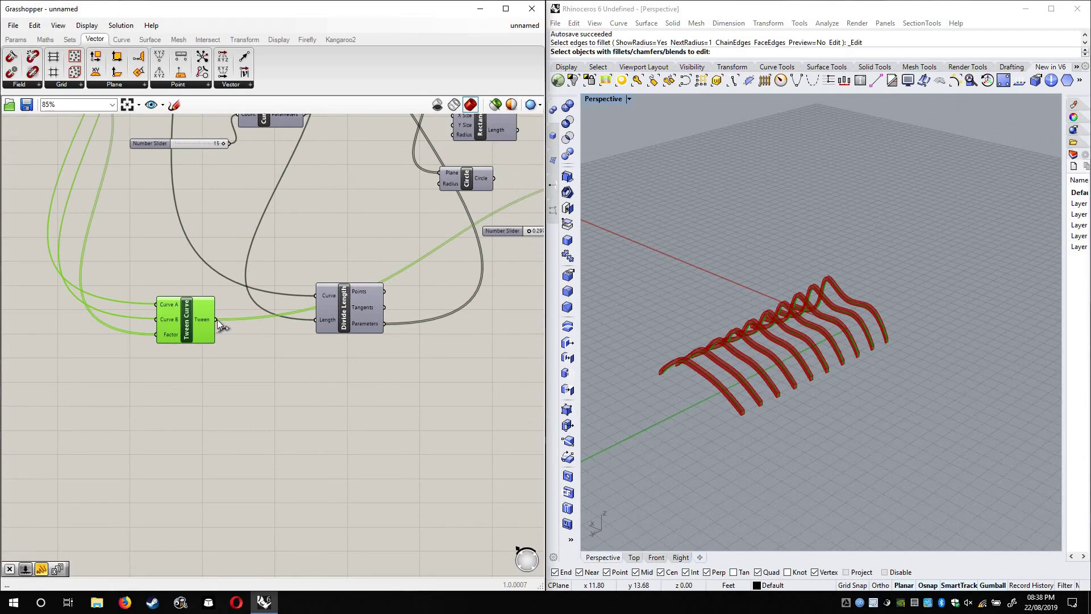
pyautogui.moveTo(217, 319); pyautogui.dragTo(336, 328)
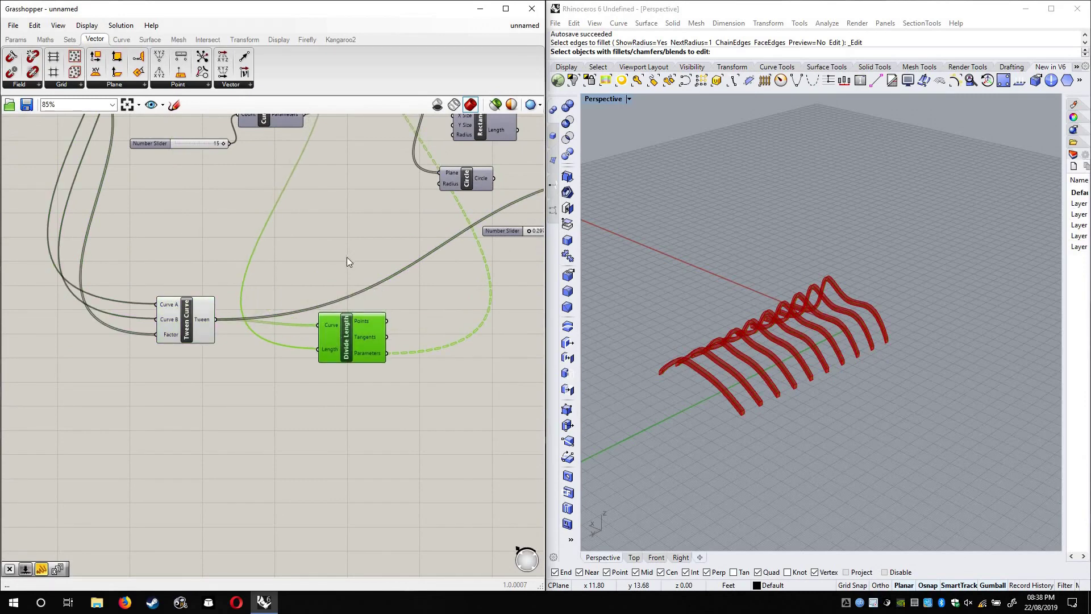
# Move the Divide Length component back up to just above the Perp Frame component
pyautogui.moveTo(337, 330); pyautogui.dragTo(346, 242)
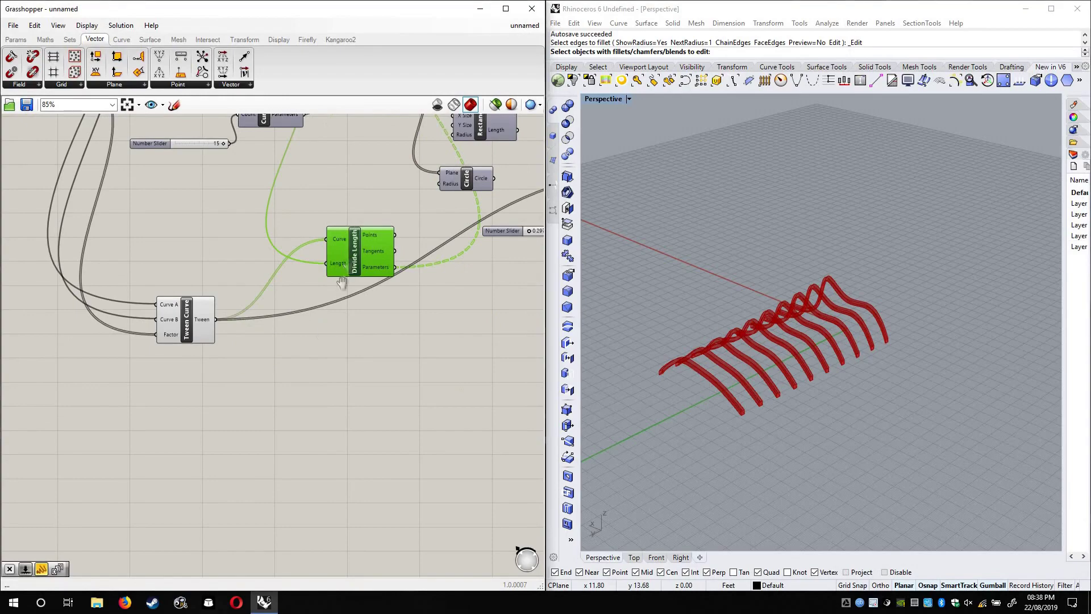
pyautogui.moveTo(341, 287); pyautogui.dragTo(337, 343, button='right')
pyautogui.scroll(-1, 339, 343)
pyautogui.moveTo(339, 343); pyautogui.dragTo(339, 145)
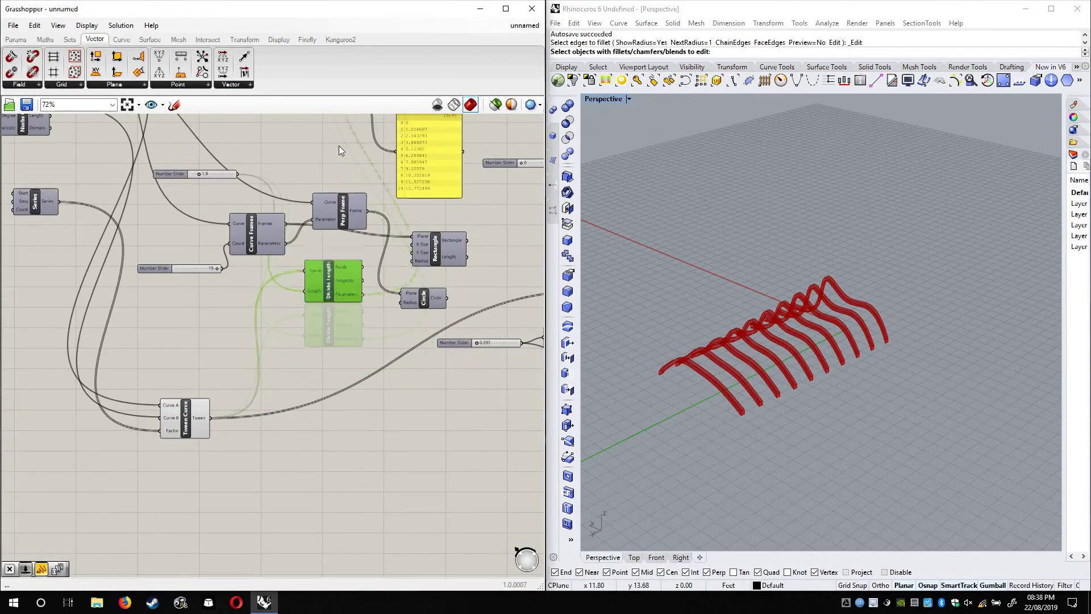
pyautogui.moveTo(352, 312); pyautogui.dragTo(351, 438, button='right')
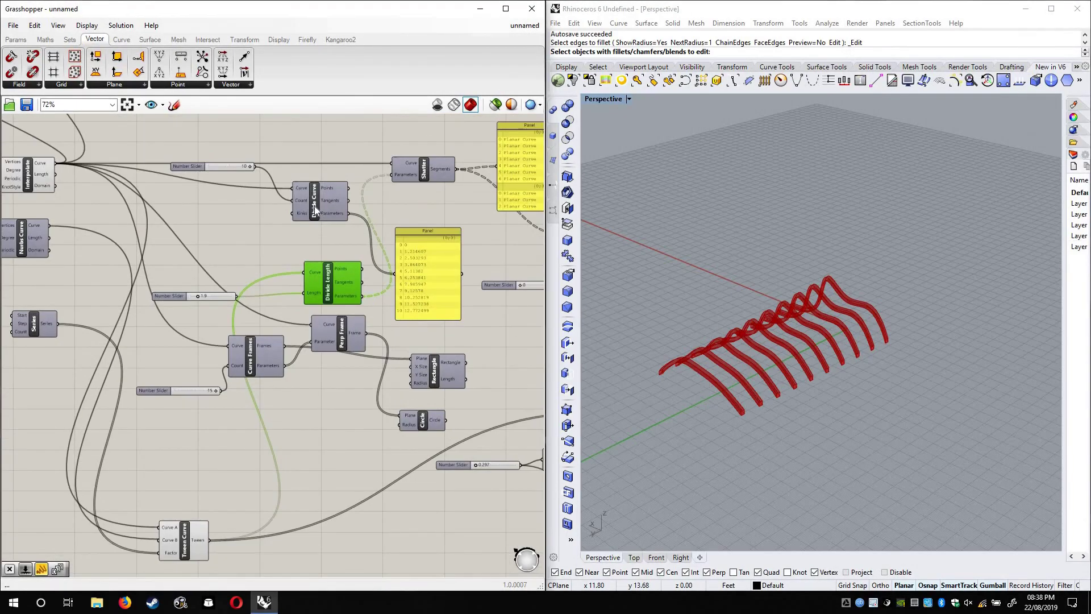
# Move the Divide Curve component beside Tween Curve and connect the Tween output to its Curve input
pyautogui.moveTo(314, 201); pyautogui.dragTo(344, 530)
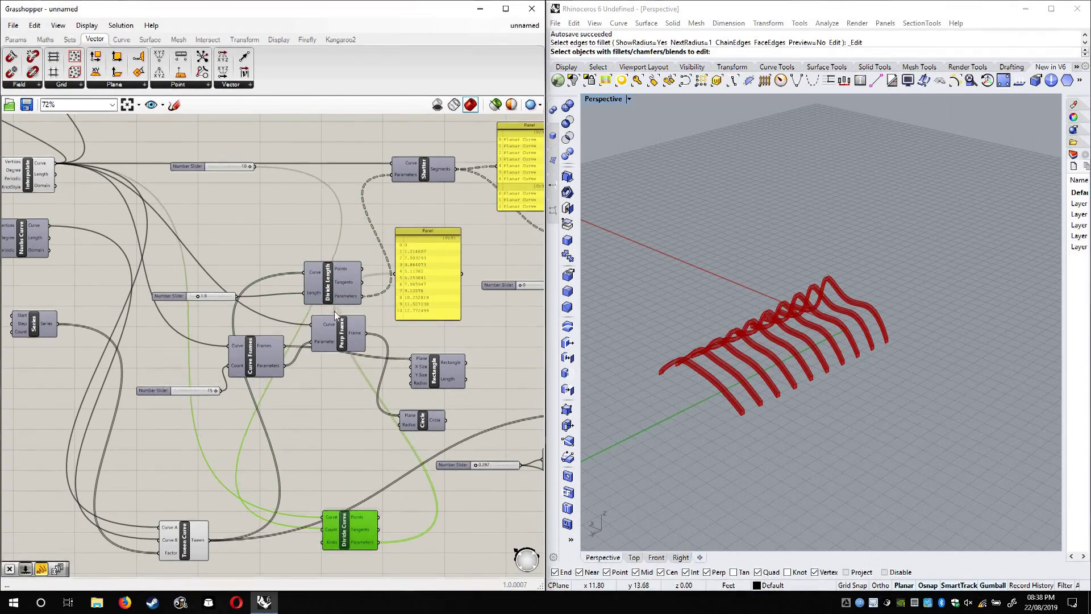
pyautogui.moveTo(344, 530); pyautogui.dragTo(339, 321, button='right')
pyautogui.scroll(6, 282, 329)
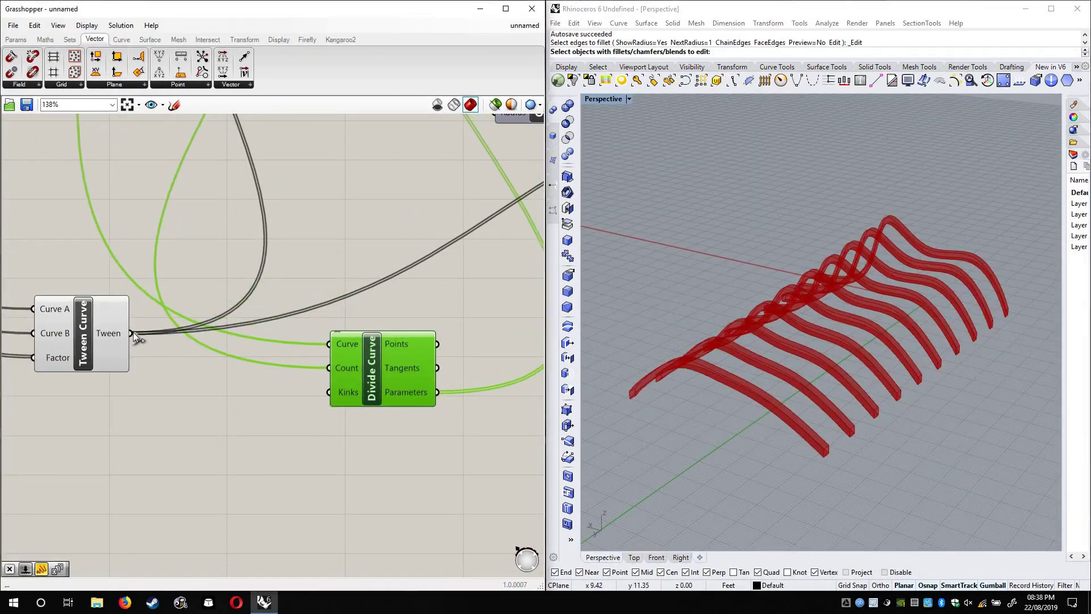
pyautogui.moveTo(130, 333); pyautogui.dragTo(337, 345)
pyautogui.moveTo(371, 395); pyautogui.dragTo(365, 436)
pyautogui.click(315, 312)
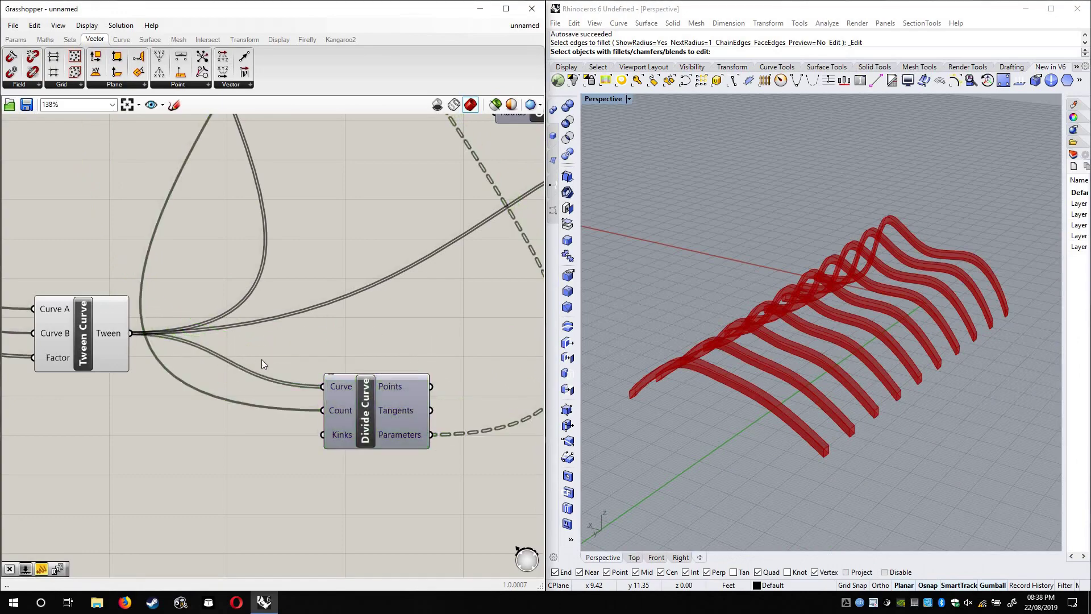
# Turn on the preview of the Divide Curve component and view the division points along the ribs
pyautogui.moveTo(382, 405); pyautogui.dragTo(269, 366, button='right')
pyautogui.rightClick(270, 370)
pyautogui.click(279, 381)
pyautogui.scroll(5, 804, 390)
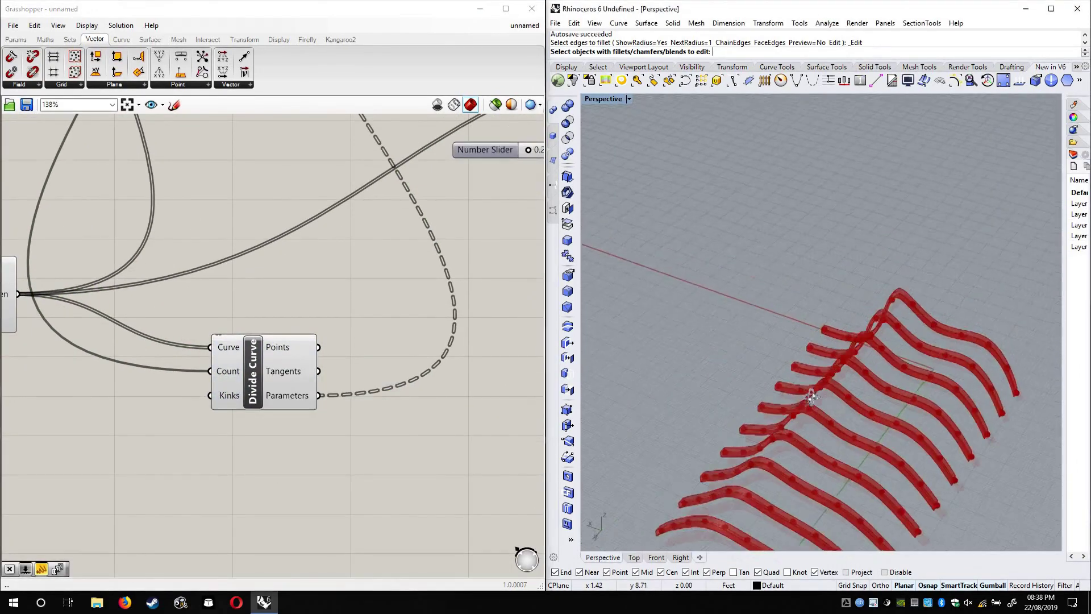
pyautogui.scroll(-3, 807, 384)
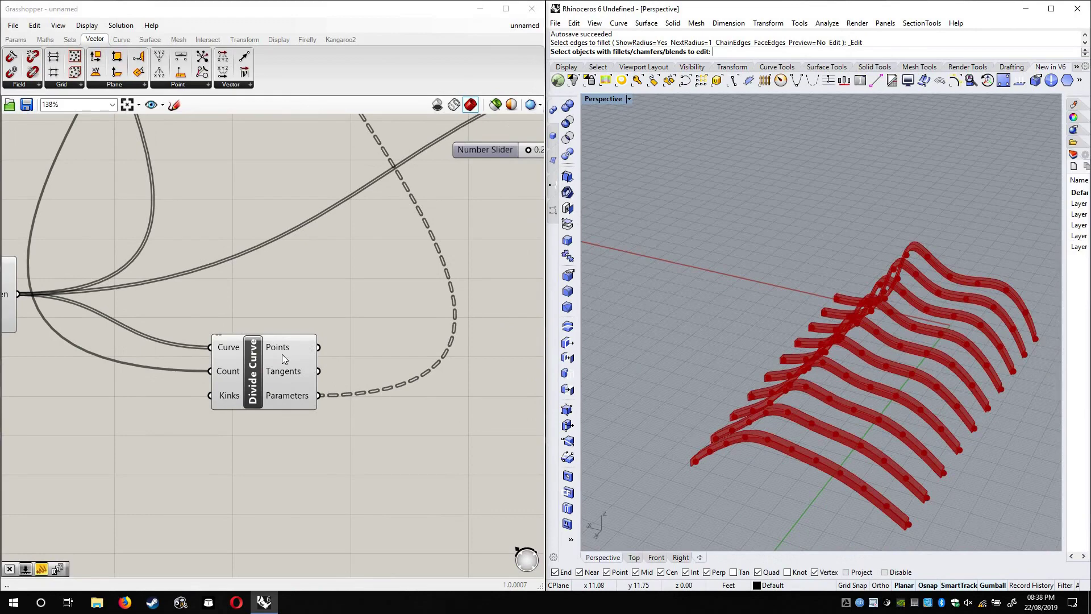
pyautogui.moveTo(282, 354)
pyautogui.moveTo(613, 396); pyautogui.dragTo(581, 392, button='right')
# Add a Param Viewer near Divide Curve and connect the Points output to it to inspect the data branches
pyautogui.click(22, 42)
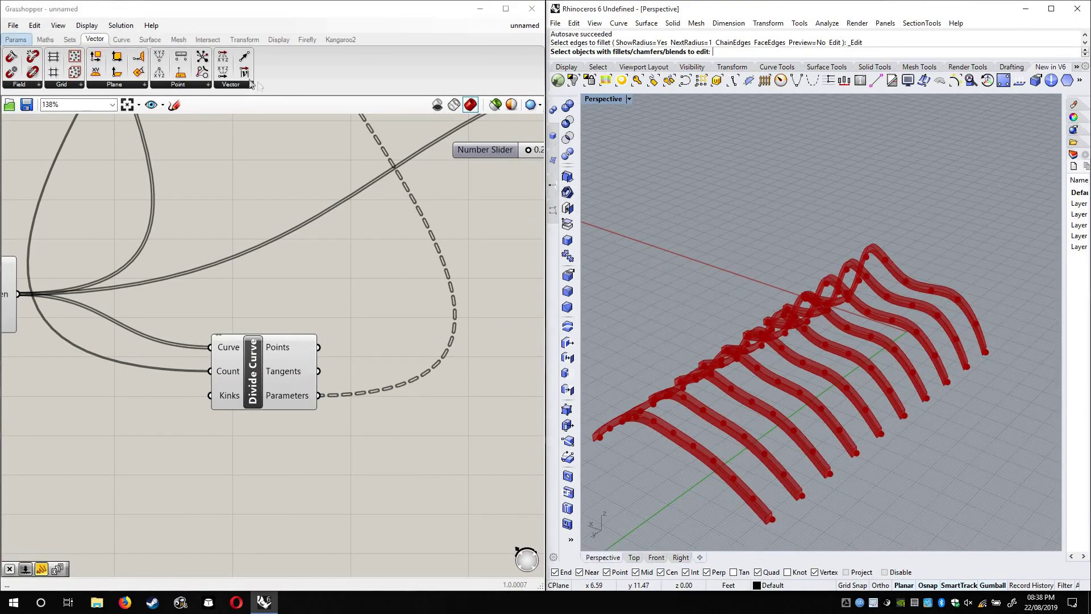
pyautogui.moveTo(237, 77); pyautogui.dragTo(364, 305)
pyautogui.moveTo(280, 374); pyautogui.dragTo(201, 417)
pyautogui.moveTo(278, 332); pyautogui.dragTo(291, 305)
pyautogui.moveTo(423, 237); pyautogui.dragTo(428, 178)
pyautogui.scroll(3, 428, 167)
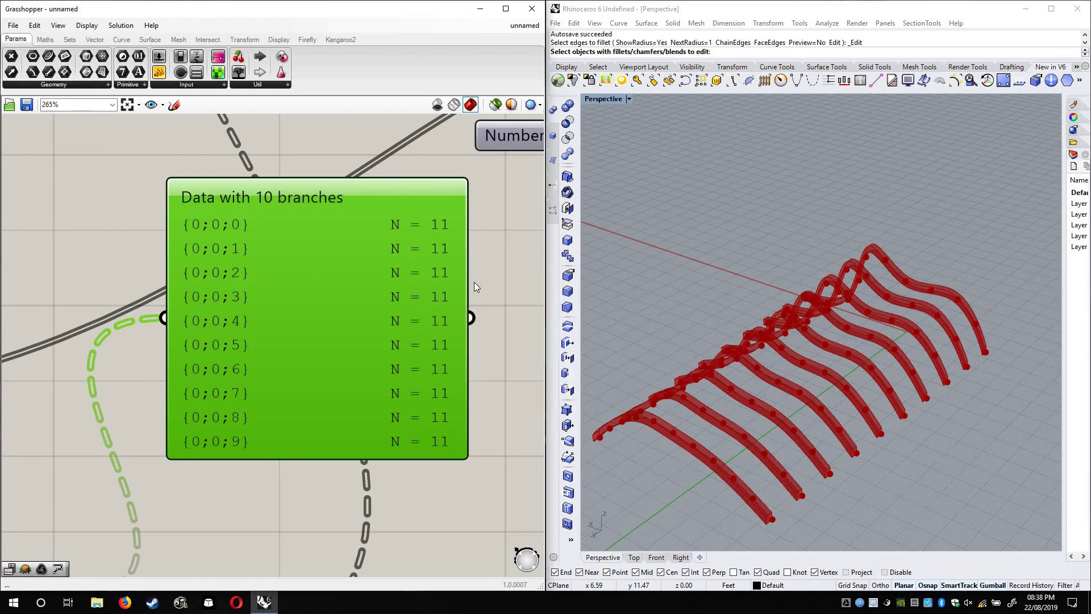
# Switch the Param Viewer to display the data structure as a tree diagram
pyautogui.rightClick(360, 315)
pyautogui.click(364, 337)
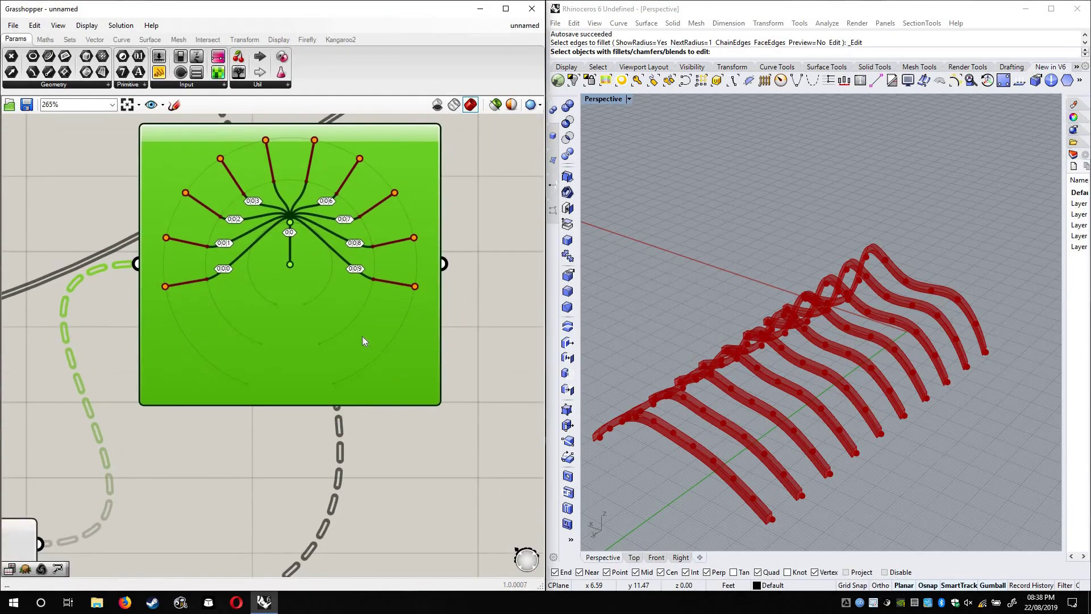
pyautogui.scroll(2, 313, 323)
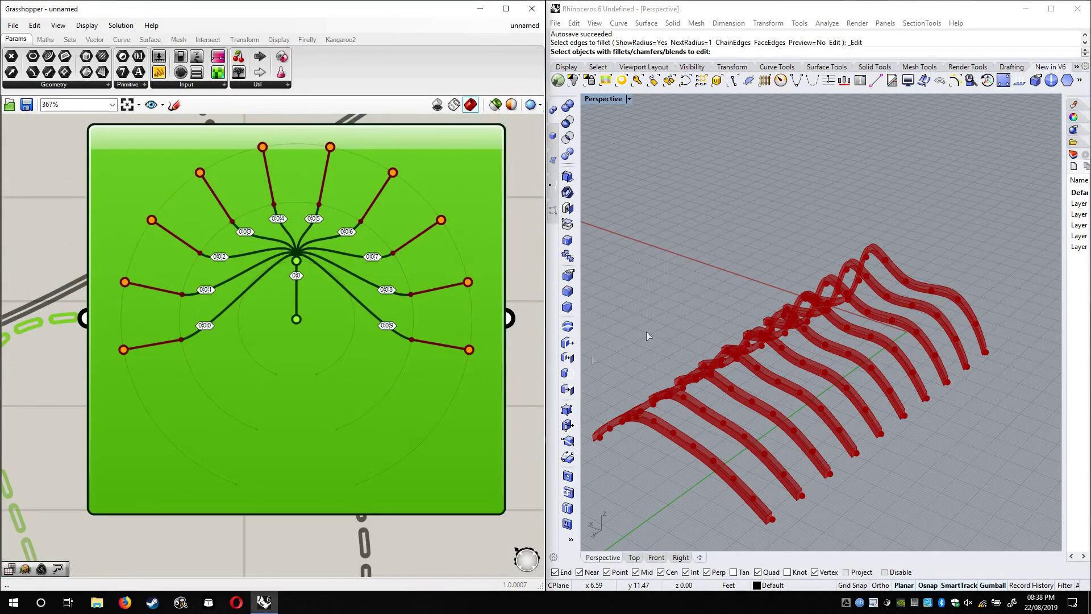
# Turn off the preview of both Extrude components, leaving the tweened curves and division points shown
pyautogui.scroll(-6, 346, 317)
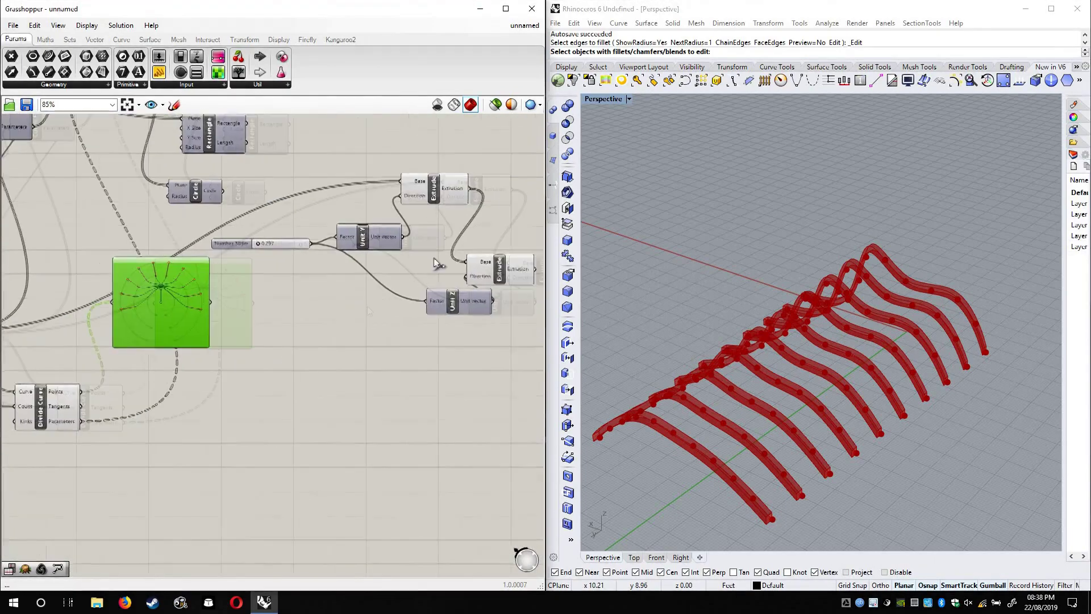
pyautogui.click(475, 267)
pyautogui.rightClick(466, 257)
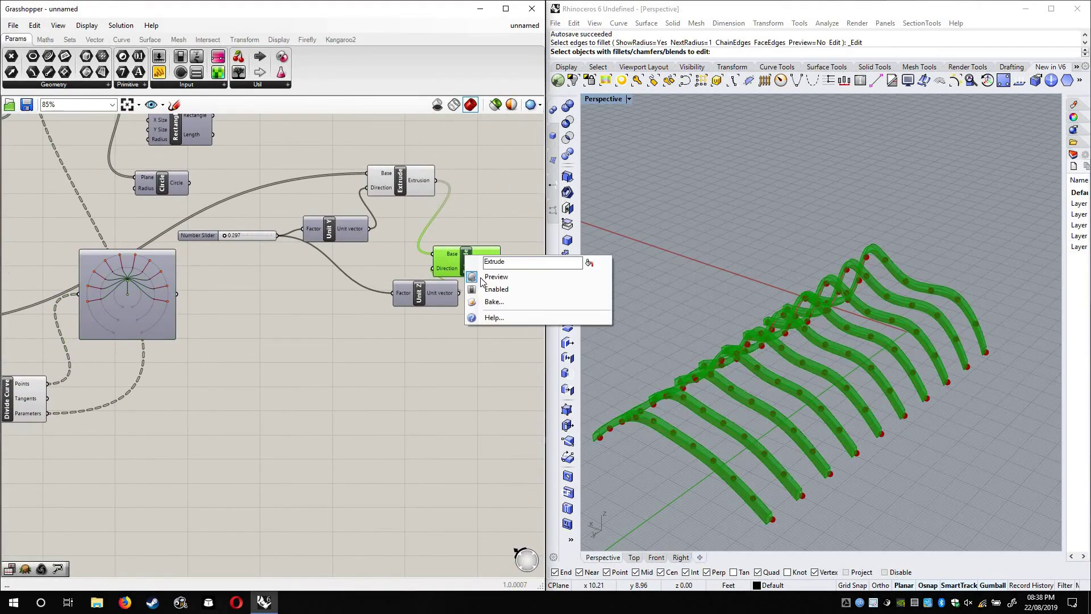
pyautogui.click(411, 212)
pyautogui.rightClick(403, 179)
pyautogui.click(427, 200)
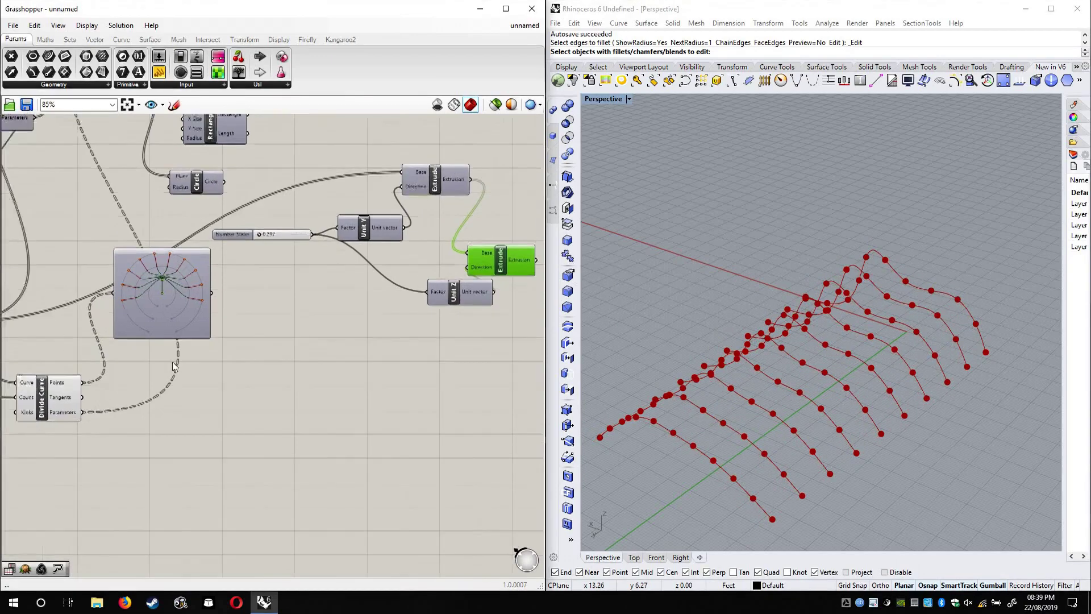
# Move the Param Viewer beside the Divide Curve component and view the grid of division points from a higher angle
pyautogui.scroll(4, 175, 367)
pyautogui.moveTo(329, 295); pyautogui.dragTo(408, 531)
pyautogui.moveTo(644, 342); pyautogui.dragTo(643, 403, button='right')
pyautogui.moveTo(694, 248)
pyautogui.keyDown('shift'); pyautogui.mouseDown(button='right')
pyautogui.moveTo(691, 264)
pyautogui.moveTo(689, 234)
pyautogui.mouseUp(button='right'); pyautogui.keyUp('shift')
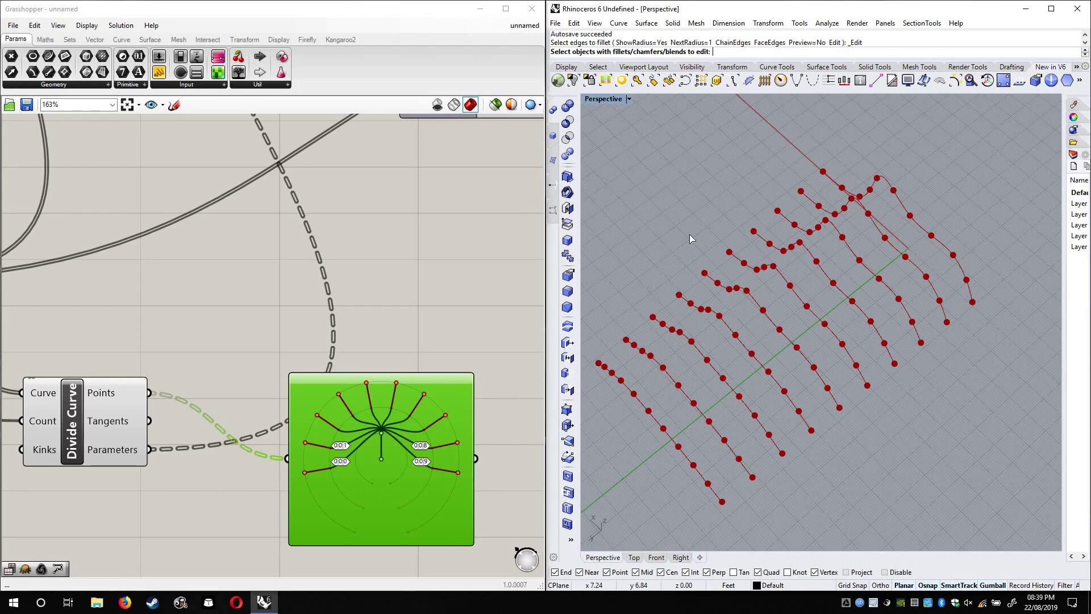
# Add a Flip Matrix component, connect Divide Curve's Points to its input, and feed its Data output into the Param Viewer
pyautogui.click(69, 39)
pyautogui.click(263, 84)
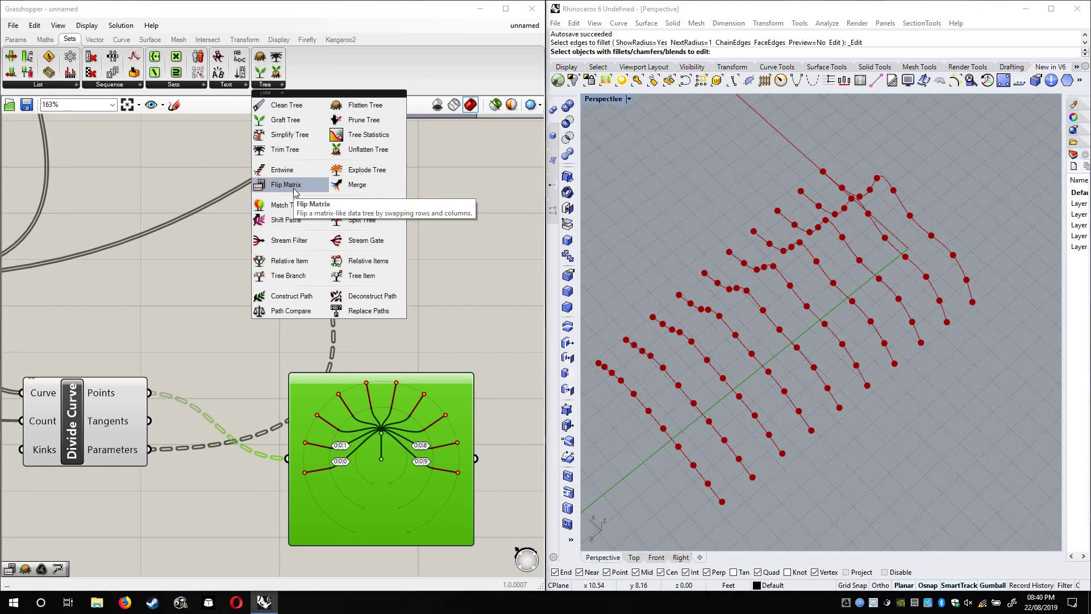
pyautogui.moveTo(294, 192); pyautogui.dragTo(177, 503)
pyautogui.moveTo(234, 205); pyautogui.dragTo(211, 240, button='right')
pyautogui.moveTo(207, 154); pyautogui.dragTo(345, 218)
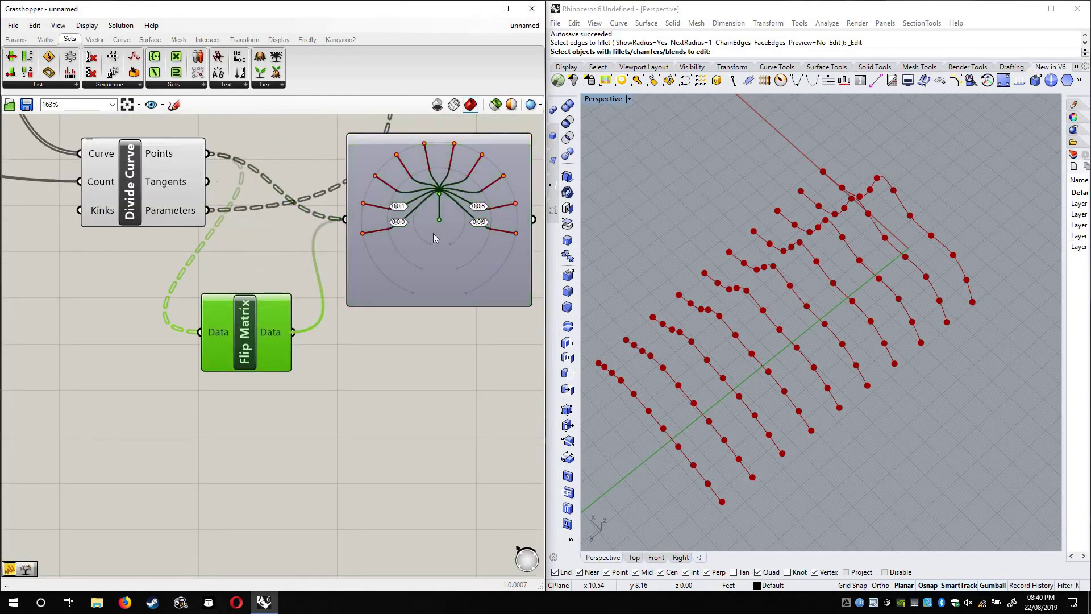
# Place the Param Viewer beside the Flip Matrix component and read the data tree at its output
pyautogui.moveTo(427, 187); pyautogui.dragTo(422, 330)
pyautogui.moveTo(307, 318); pyautogui.dragTo(267, 306, button='right')
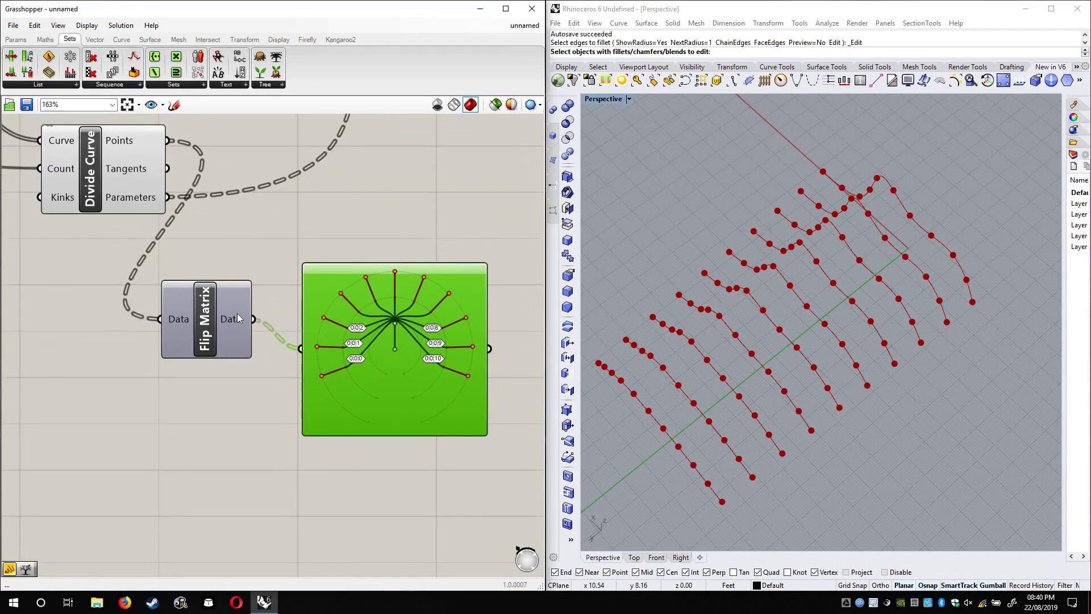
pyautogui.moveTo(237, 315)
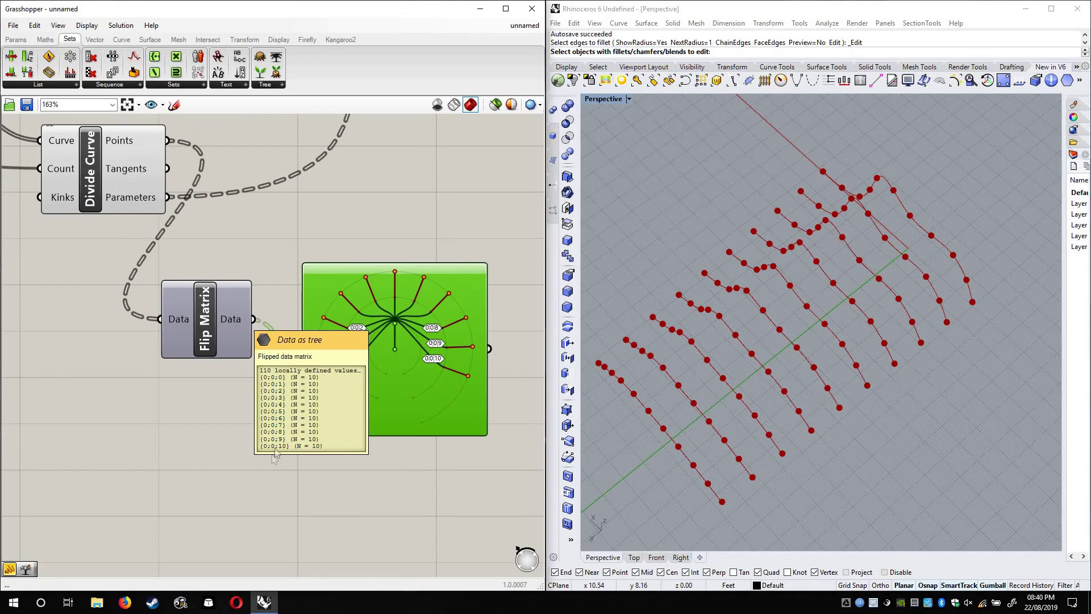
# Add a PolyLine component and feed Flip Matrix's Data output into its Vertices input
pyautogui.click(272, 454)
pyautogui.doubleClick(280, 452)
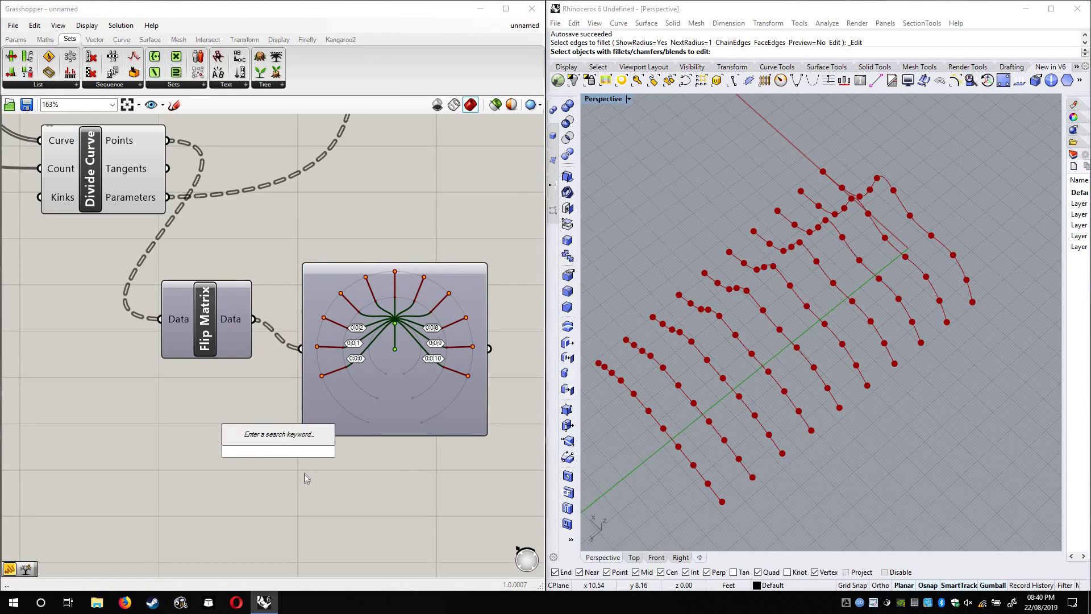
pyautogui.write('poly')
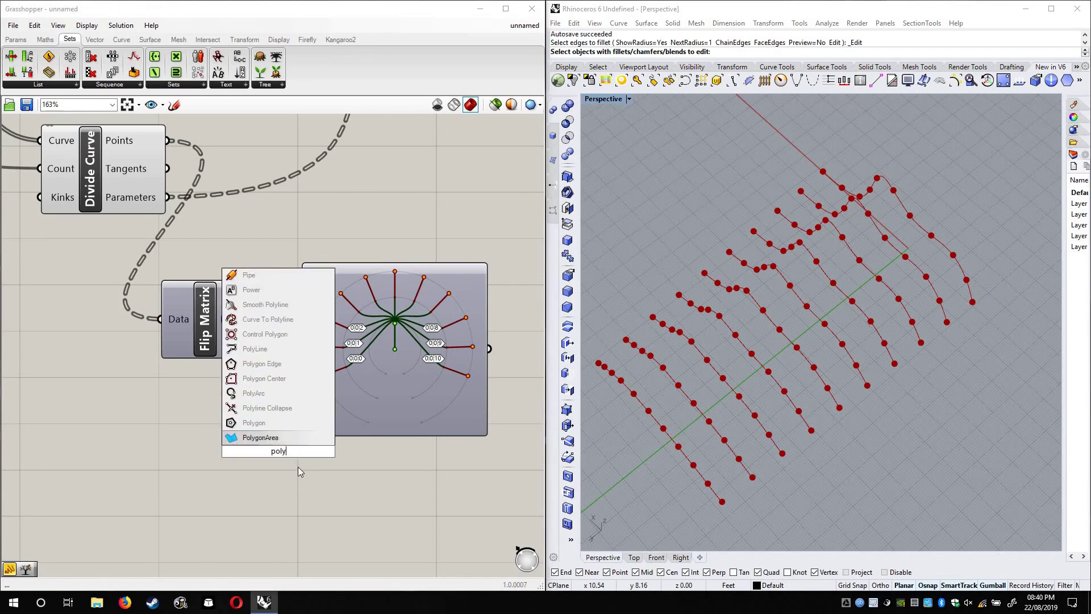
pyautogui.click(278, 349)
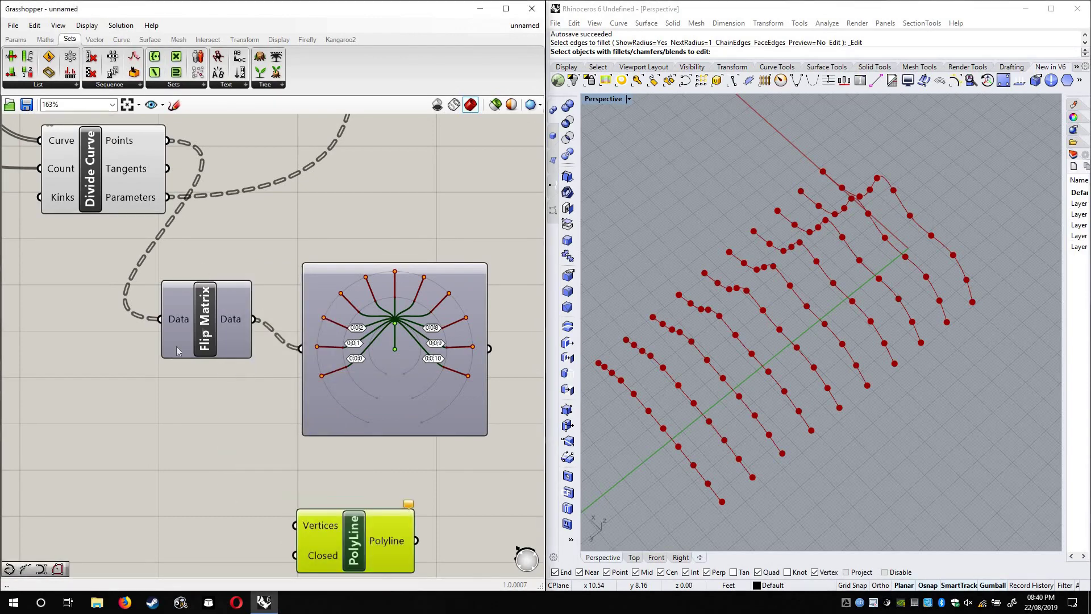
pyautogui.moveTo(215, 321); pyautogui.dragTo(177, 350)
pyautogui.moveTo(284, 416); pyautogui.dragTo(246, 309, button='right')
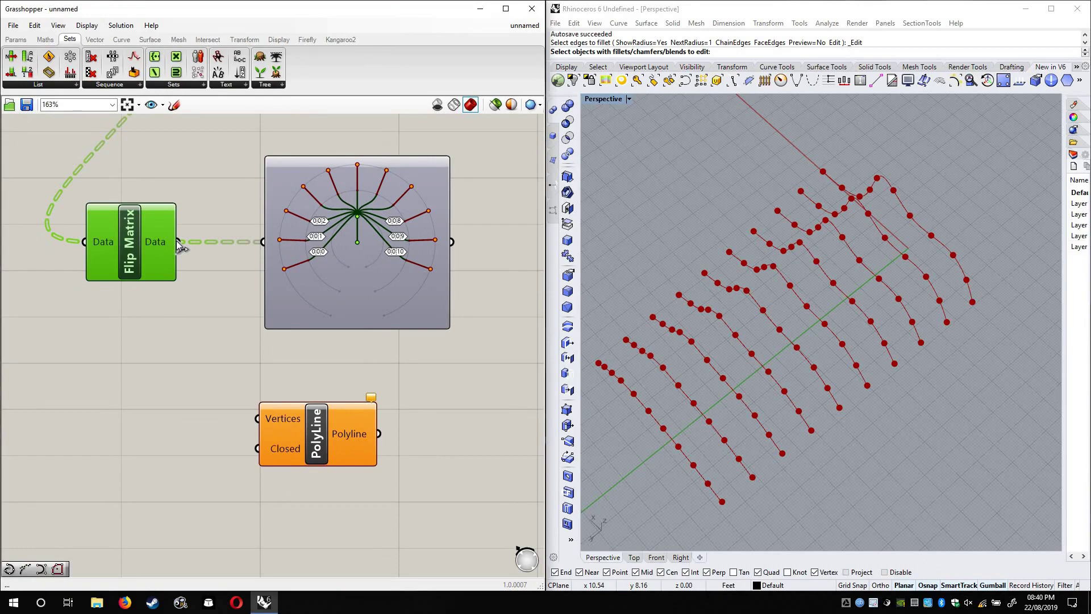
pyautogui.moveTo(178, 243); pyautogui.dragTo(258, 419)
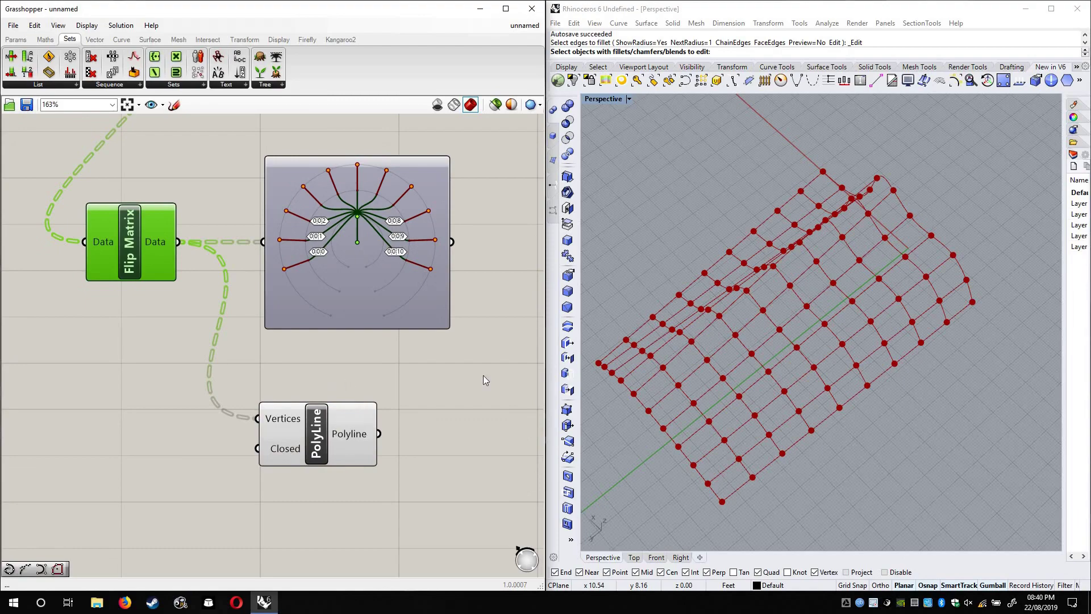
# Feed Divide Curve's Points directly into PolyLine's Vertices in place of the flipped data to compare the resulting lines
pyautogui.moveTo(731, 391); pyautogui.dragTo(767, 369, button='right')
pyautogui.click(278, 457)
pyautogui.moveTo(255, 341); pyautogui.dragTo(298, 438, button='right')
pyautogui.scroll(-1, 238, 358)
pyautogui.moveTo(187, 162); pyautogui.dragTo(289, 489)
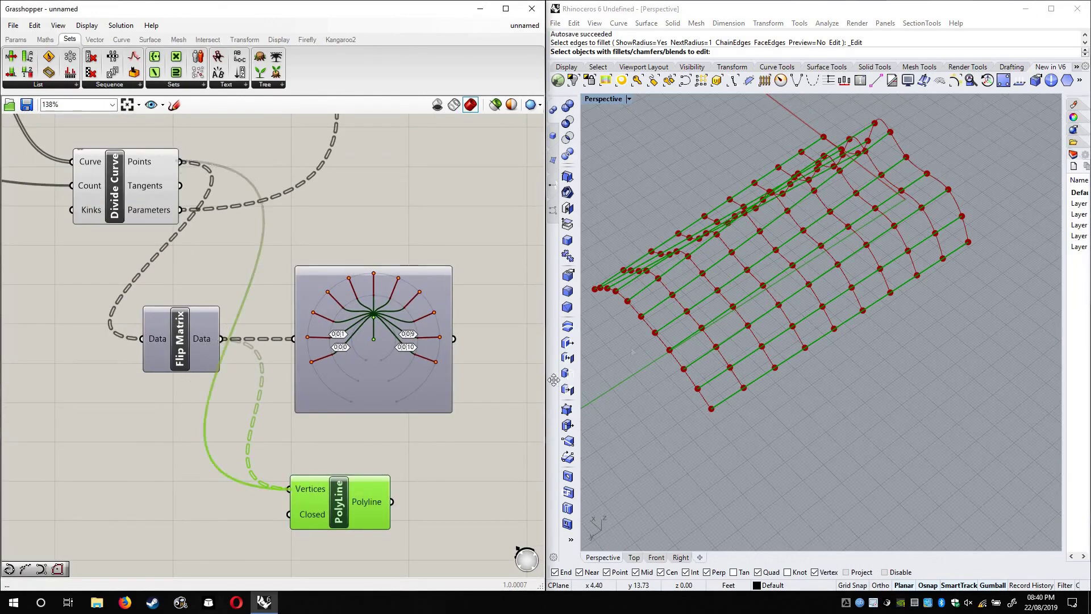
pyautogui.scroll(3, 645, 348)
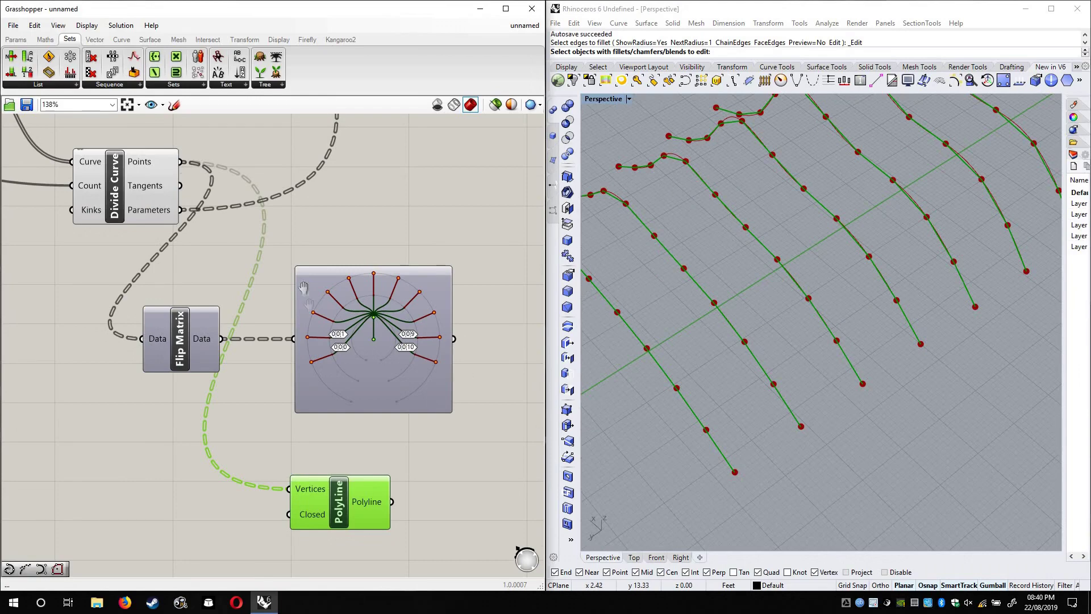
# Shift the Divide Curve component aside and reconnect Flip Matrix's Data output to PolyLine's Vertices
pyautogui.moveTo(83, 199); pyautogui.dragTo(90, 224, button='right')
pyautogui.moveTo(126, 206); pyautogui.dragTo(55, 228)
pyautogui.scroll(-3, 124, 323)
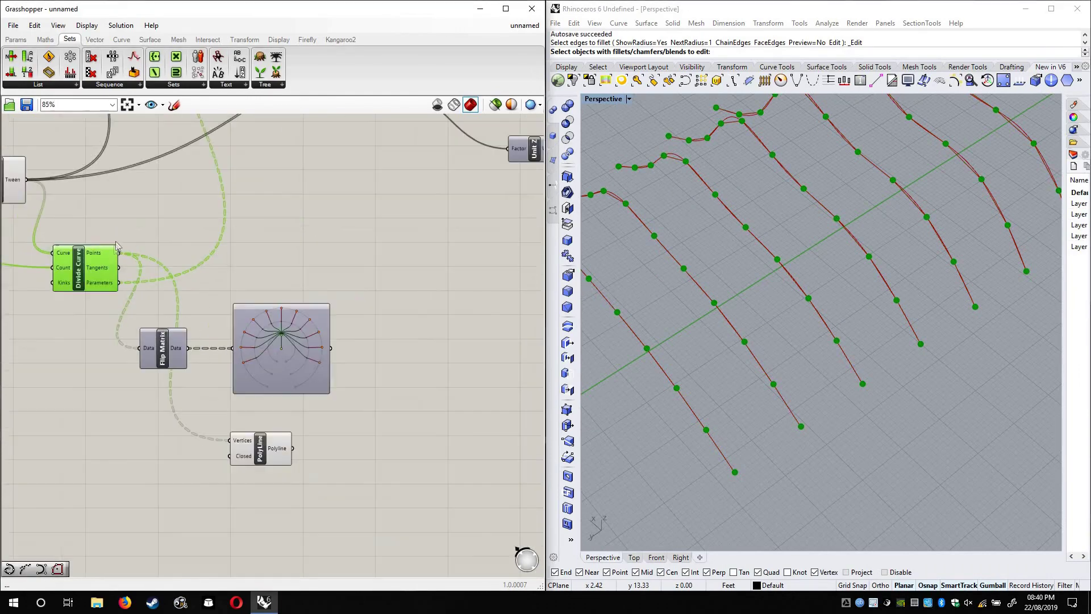
pyautogui.moveTo(171, 359); pyautogui.dragTo(229, 440)
# Move the PolyLine component across the canvas to the area below the Unit Y, Unit Z and Extrude components
pyautogui.moveTo(797, 333); pyautogui.dragTo(756, 329, button='right')
pyautogui.scroll(-3, 438, 305)
pyautogui.moveTo(333, 393); pyautogui.dragTo(455, 263)
pyautogui.moveTo(454, 263); pyautogui.dragTo(307, 389, button='right')
pyautogui.scroll(4, 335, 364)
pyautogui.scroll(1, 352, 311)
pyautogui.moveTo(352, 312); pyautogui.dragTo(404, 365, button='right')
pyautogui.moveTo(318, 491); pyautogui.dragTo(273, 430)
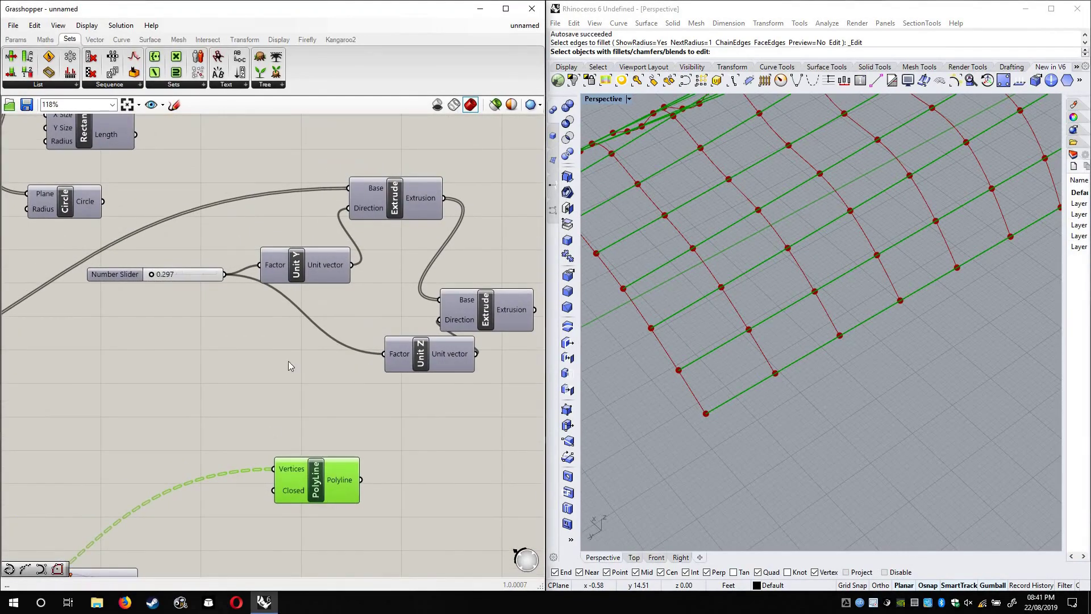
# Turn the preview of both Extrude components back on and bring the PolyLine component closer to them
pyautogui.rightClick(396, 192)
pyautogui.rightClick(492, 325)
pyautogui.click(514, 336)
pyautogui.moveTo(246, 410); pyautogui.dragTo(223, 395)
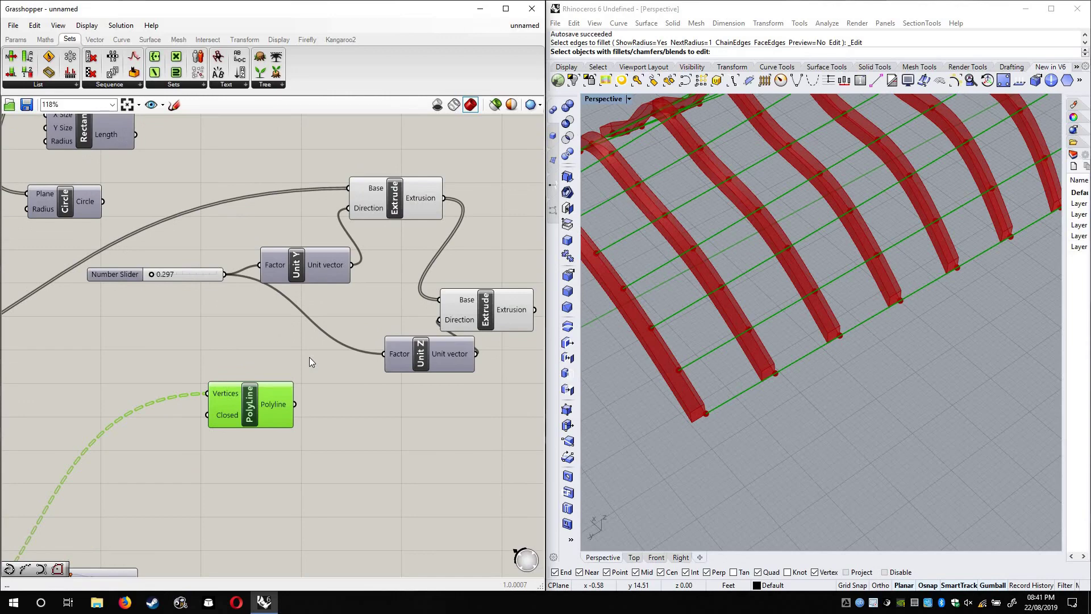
# Add a Merge component and arrange it and the PolyLine component side by side below the Unit vectors
pyautogui.doubleClick(333, 350)
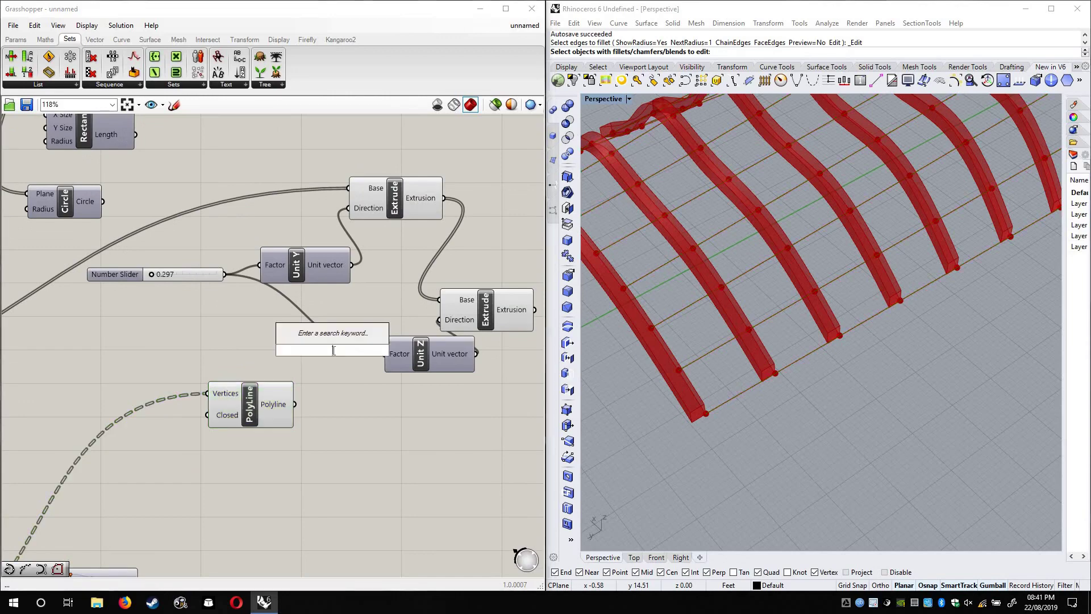
pyautogui.write('merg')
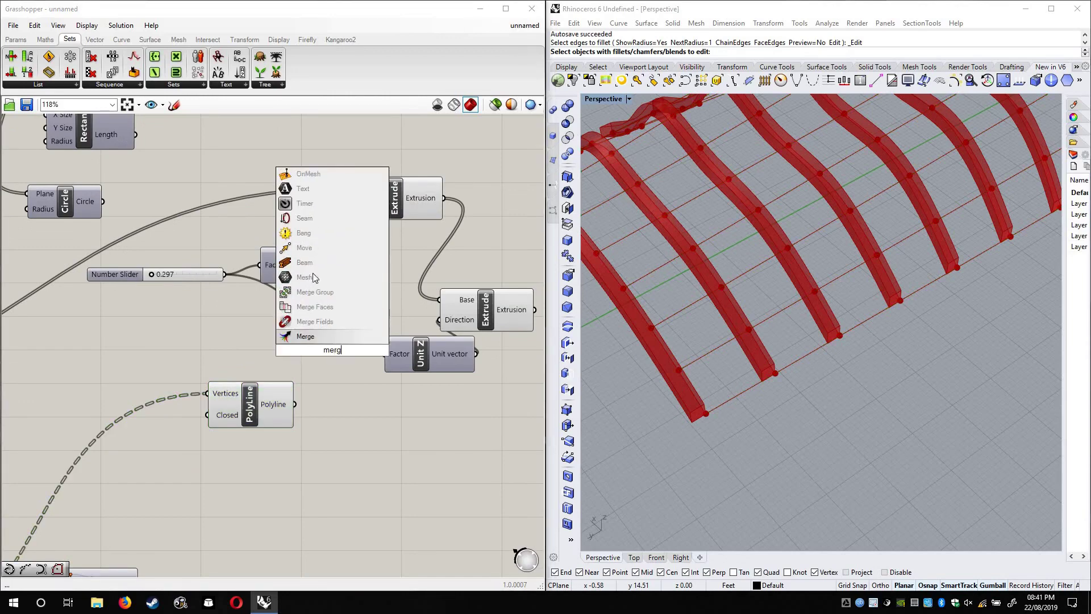
pyautogui.click(307, 335)
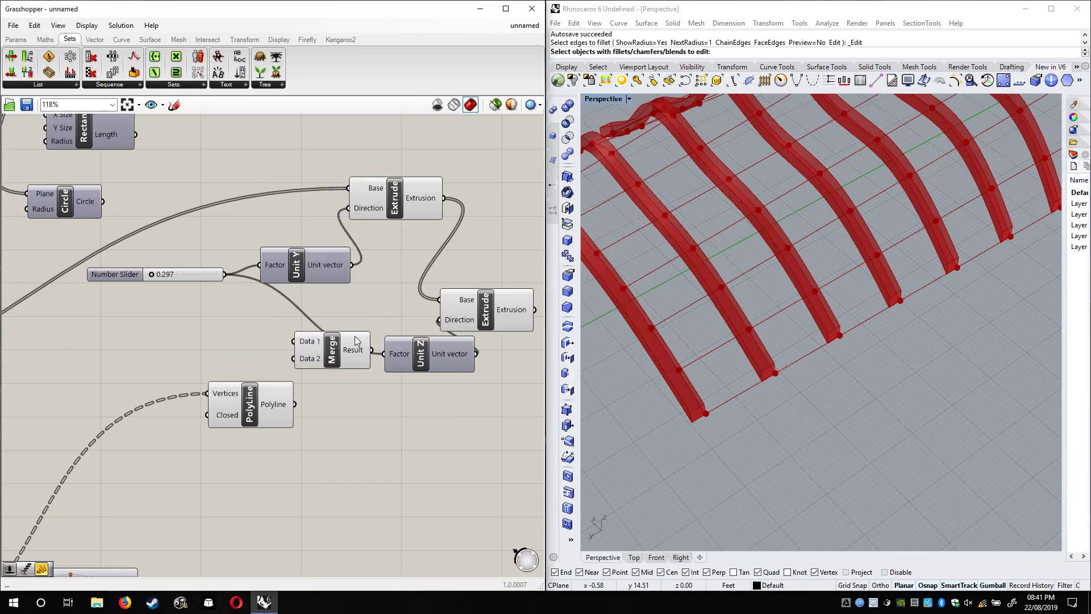
pyautogui.moveTo(337, 355); pyautogui.dragTo(313, 398)
pyautogui.moveTo(313, 398); pyautogui.dragTo(382, 404, button='right')
pyautogui.click(291, 393)
pyautogui.moveTo(291, 393); pyautogui.dragTo(225, 425)
# Connect Tween Curve's Tween output to Merge's D1 input and PolyLine's Polyline output to D2
pyautogui.moveTo(242, 369); pyautogui.dragTo(390, 306, button='right')
pyautogui.scroll(-2, 287, 321)
pyautogui.scroll(5, 93, 332)
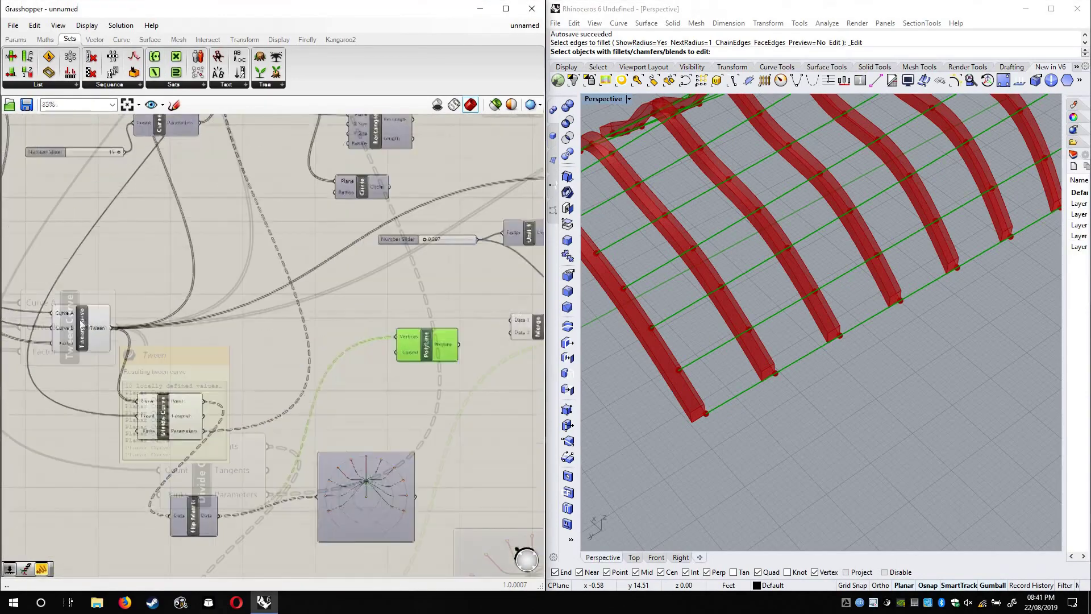
pyautogui.moveTo(138, 325); pyautogui.dragTo(104, 311)
pyautogui.scroll(-3, 189, 319)
pyautogui.scroll(2, 185, 324)
pyautogui.moveTo(183, 319); pyautogui.dragTo(346, 284)
pyautogui.moveTo(284, 406); pyautogui.dragTo(312, 441, button='right')
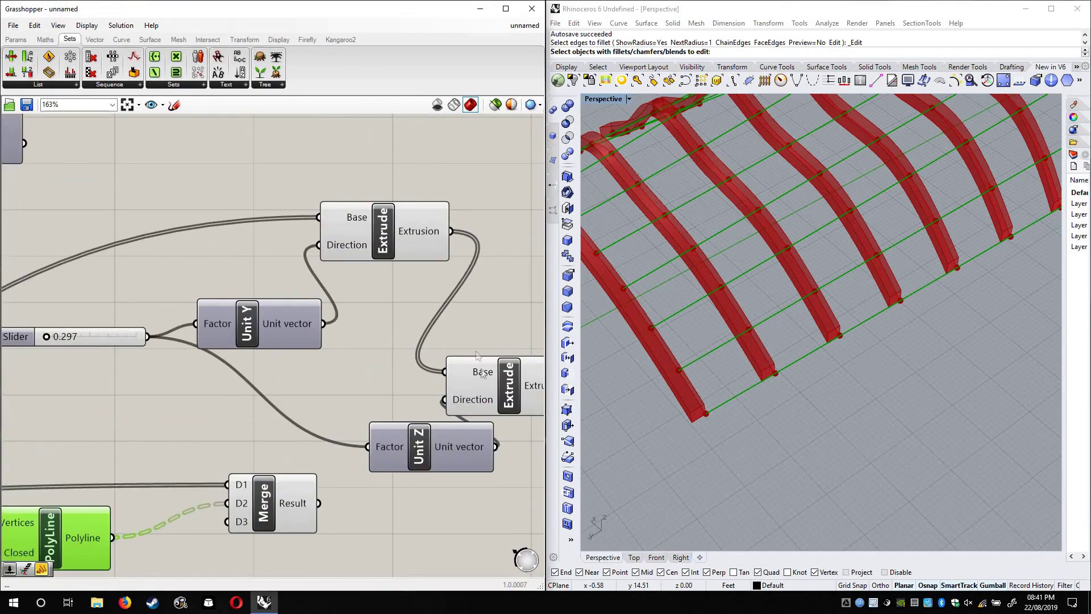
# Replace the first Extrude's Base input with Merge's Result so both curve directions are extruded
pyautogui.click(388, 252)
pyautogui.click(500, 377)
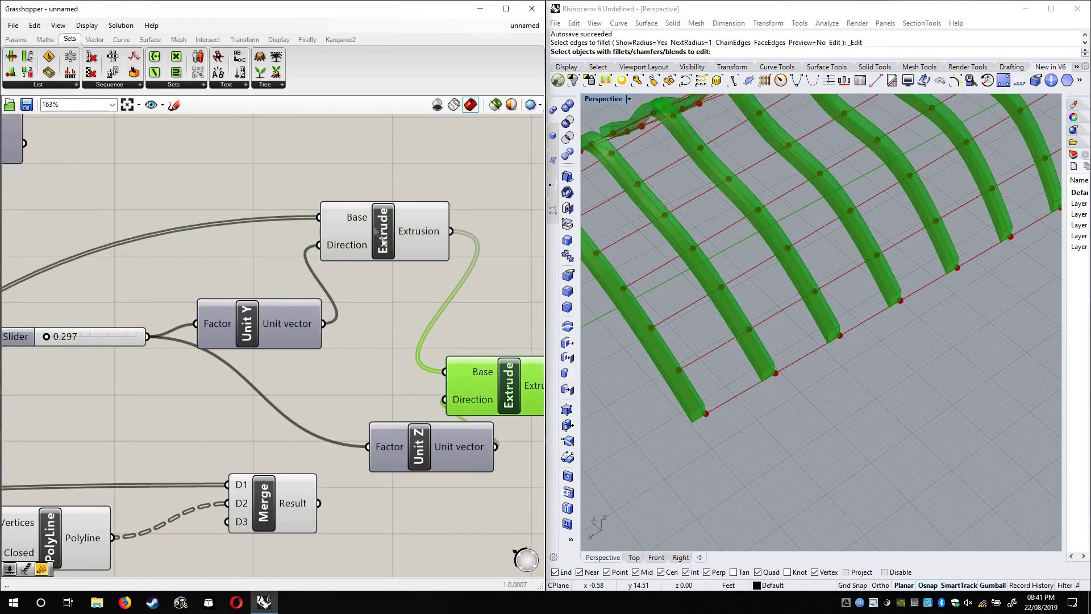
pyautogui.click(384, 242)
pyautogui.moveTo(319, 503); pyautogui.dragTo(322, 217)
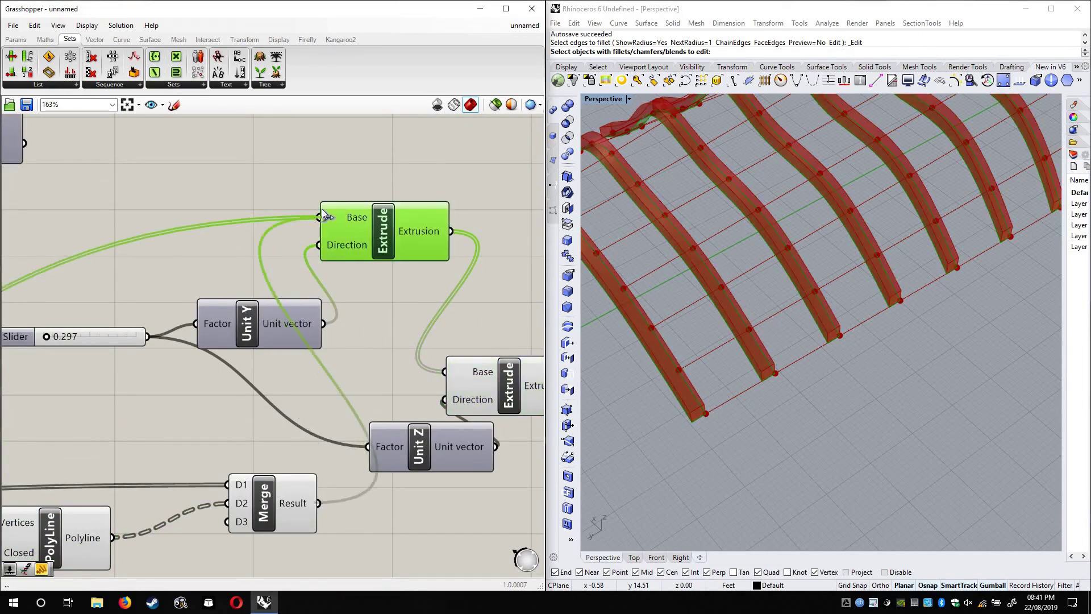
pyautogui.click(392, 368)
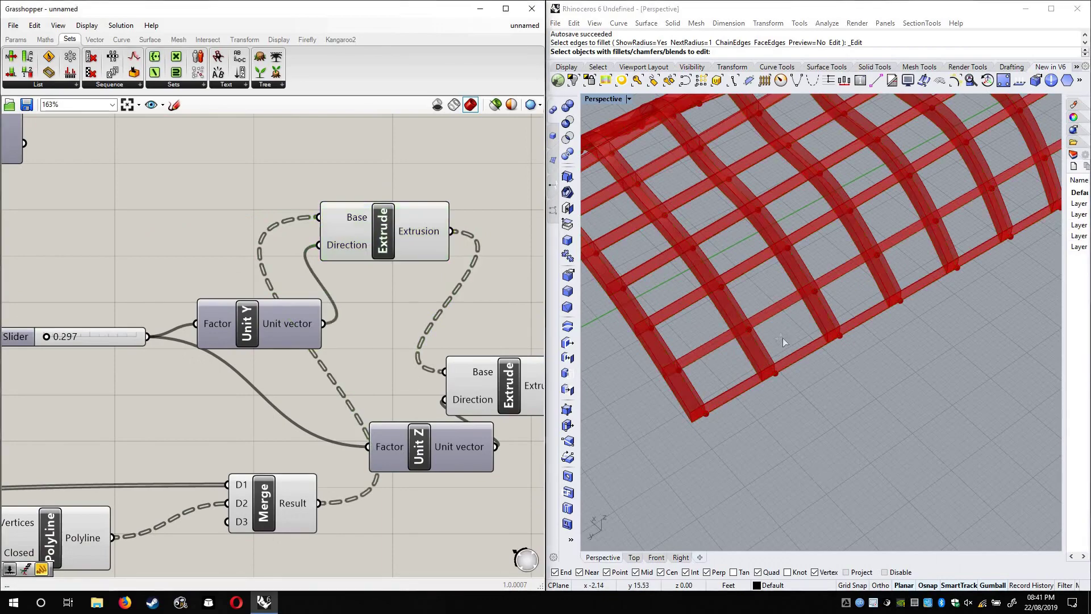
# Move the second Extrude component clear of Unit Z and view the extruded grid from a low angle
pyautogui.moveTo(782, 338); pyautogui.dragTo(784, 278, button='right')
pyautogui.scroll(-8, 765, 315)
pyautogui.moveTo(764, 315); pyautogui.dragTo(629, 396, button='right')
pyautogui.scroll(6, 628, 396)
pyautogui.moveTo(420, 316); pyautogui.dragTo(340, 247, button='right')
pyautogui.moveTo(422, 320); pyautogui.dragTo(479, 315)
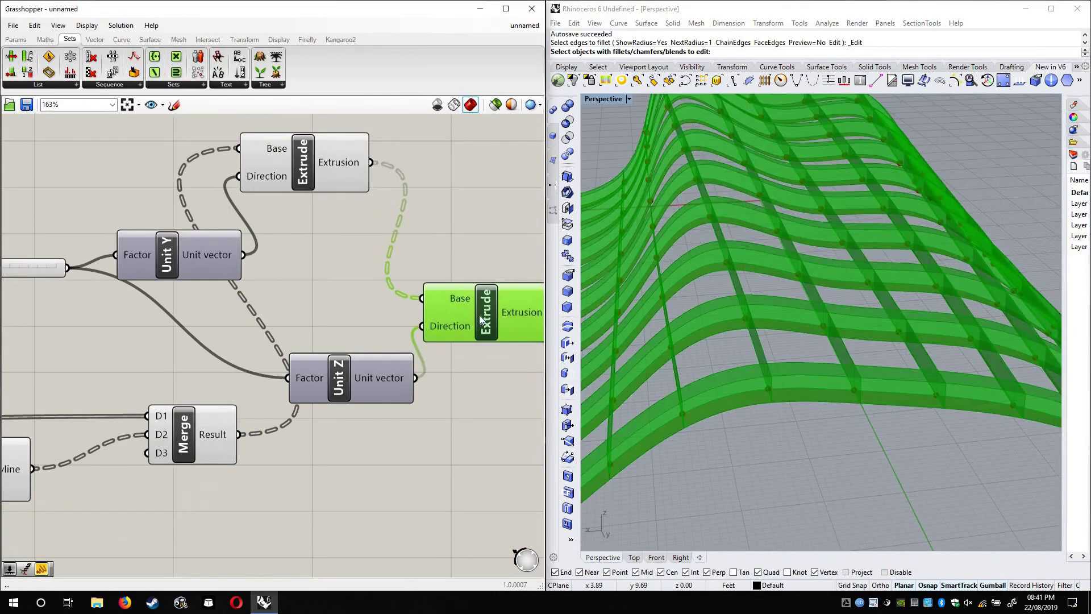
pyautogui.click(445, 244)
pyautogui.click(305, 178)
pyautogui.moveTo(260, 317); pyautogui.dragTo(391, 250, button='right')
# Shift the Unit Y component slightly lower beside the Number Slider and inspect the extruded grid from another angle
pyautogui.click(318, 363)
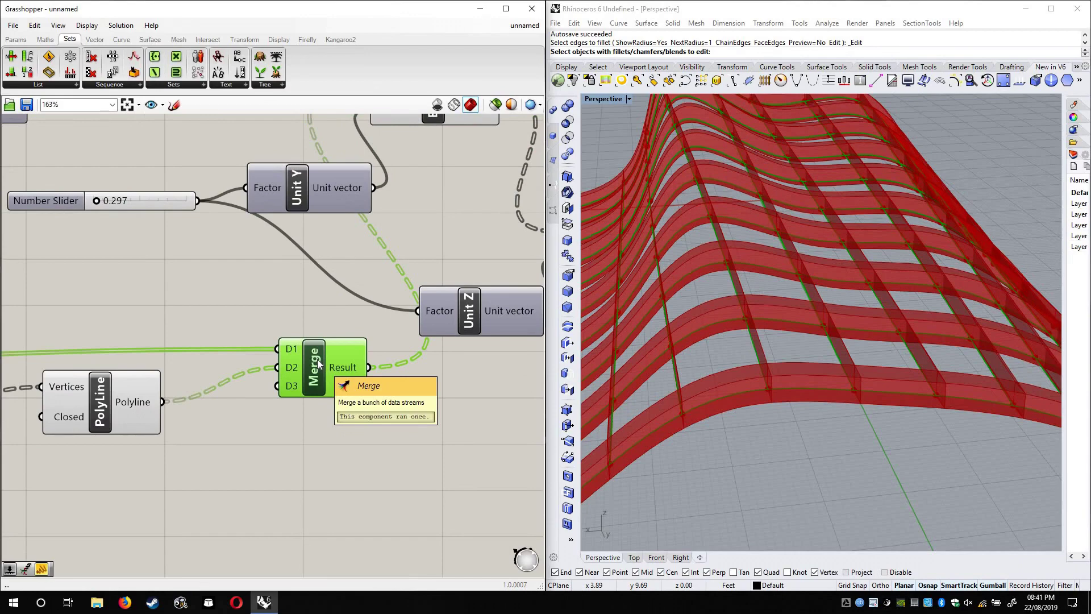
pyautogui.click(322, 306)
pyautogui.moveTo(295, 404); pyautogui.dragTo(320, 431, button='right')
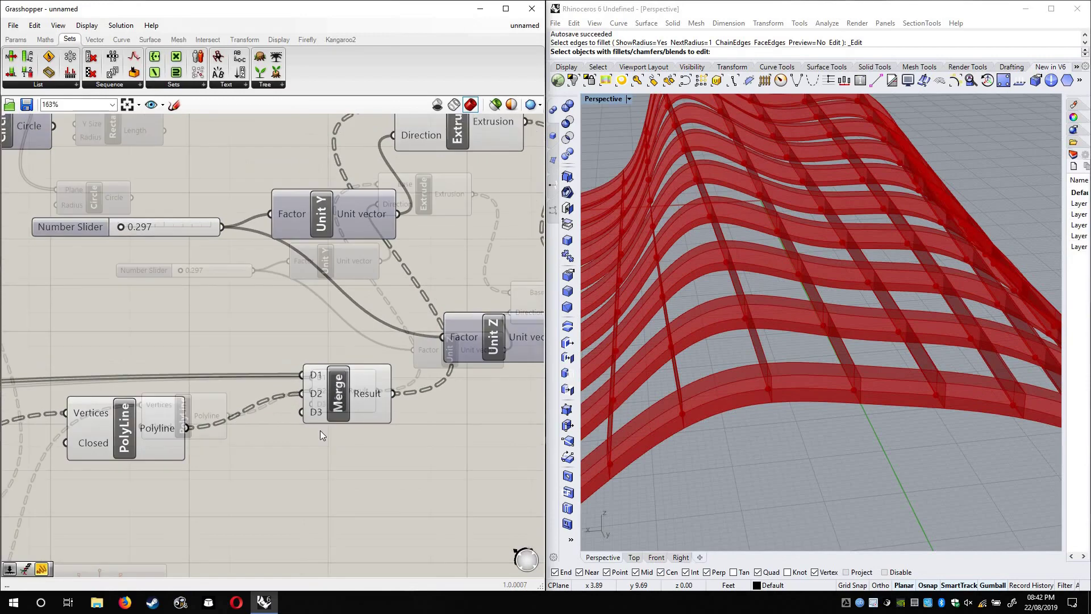
pyautogui.scroll(-3, 319, 431)
pyautogui.click(216, 410)
pyautogui.click(344, 390)
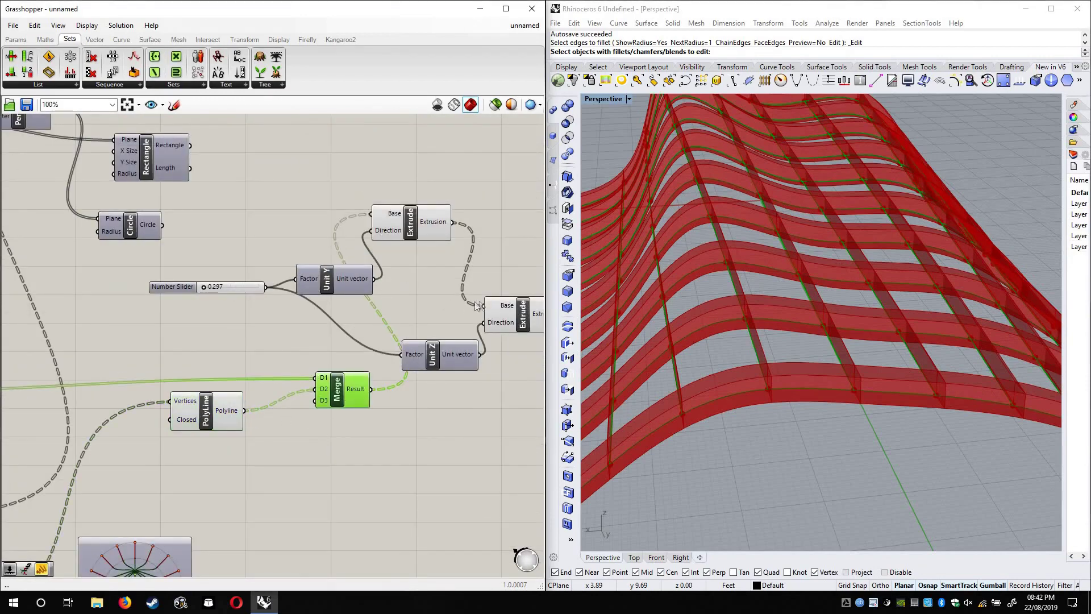
pyautogui.click(433, 298)
pyautogui.moveTo(335, 279); pyautogui.dragTo(326, 301)
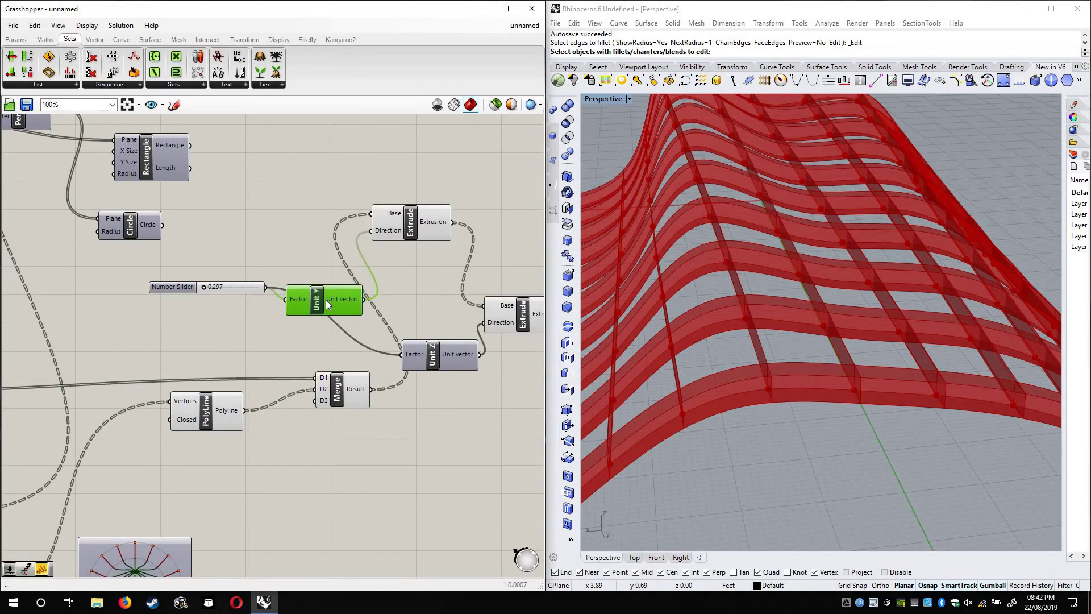
pyautogui.moveTo(629, 321); pyautogui.dragTo(648, 325, button='right')
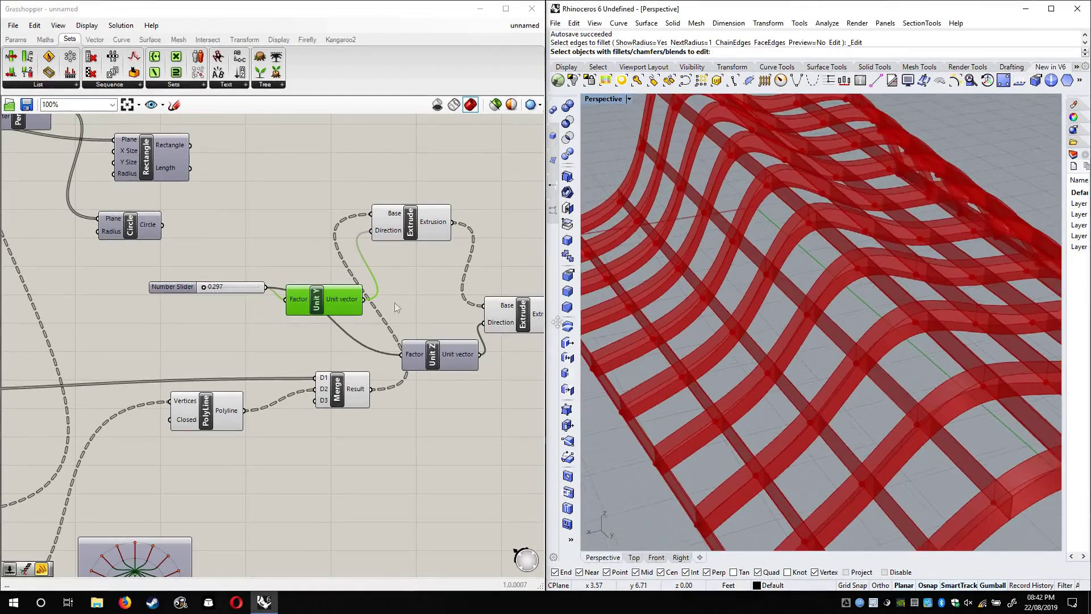
pyautogui.click(391, 303)
# Delete the Merge component and reconnect Tween Curve's Tween output to the first Extrude's Base
pyautogui.scroll(2, 343, 390)
pyautogui.click(342, 390)
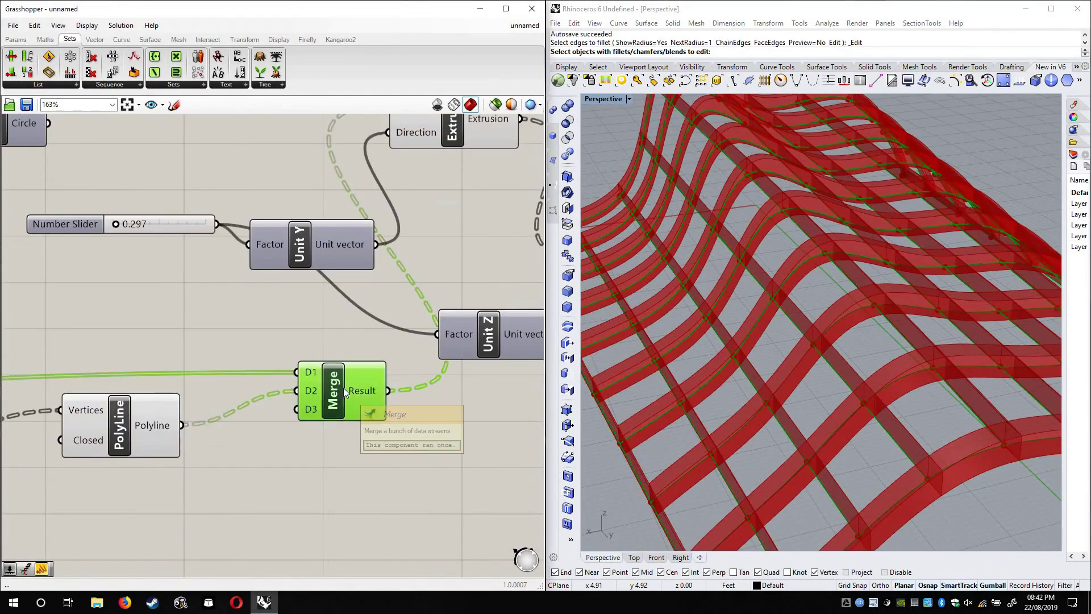
pyautogui.press('Delete')
pyautogui.scroll(-2, 359, 369)
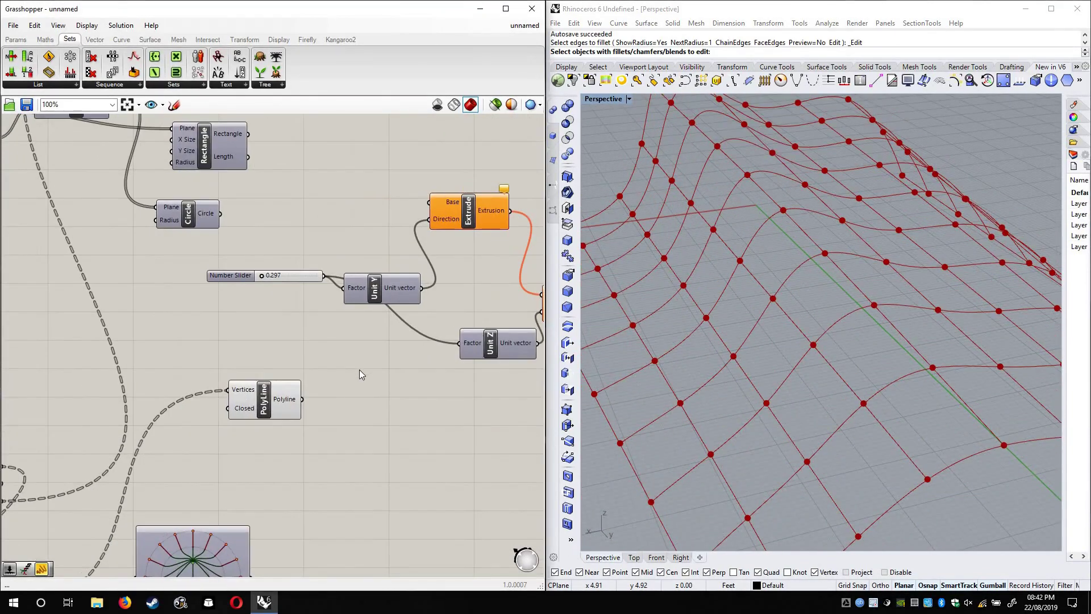
pyautogui.scroll(-1, 370, 366)
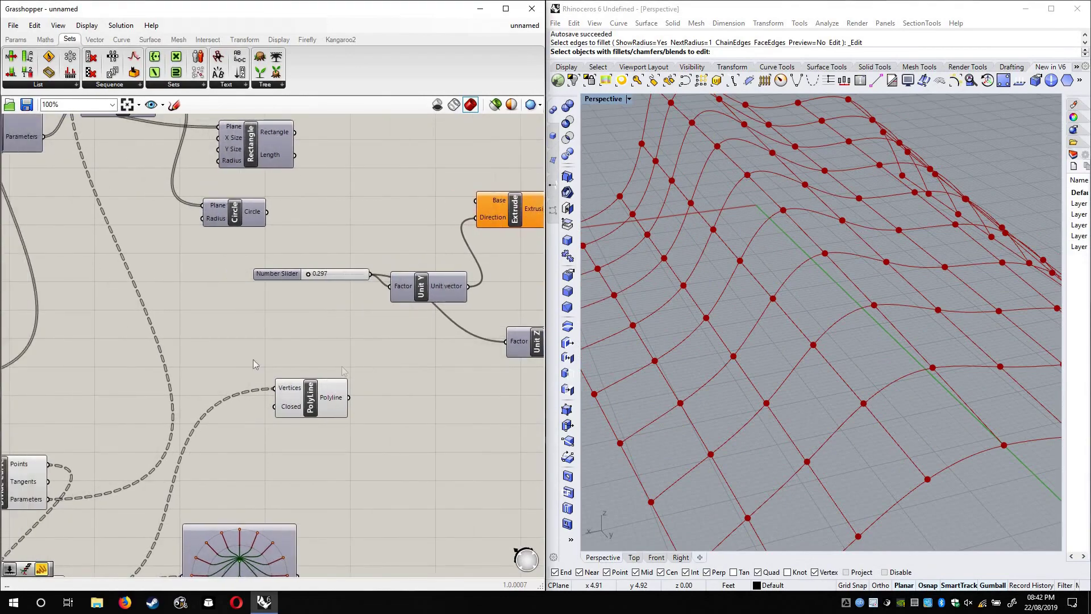
pyautogui.moveTo(190, 369); pyautogui.dragTo(258, 361, button='right')
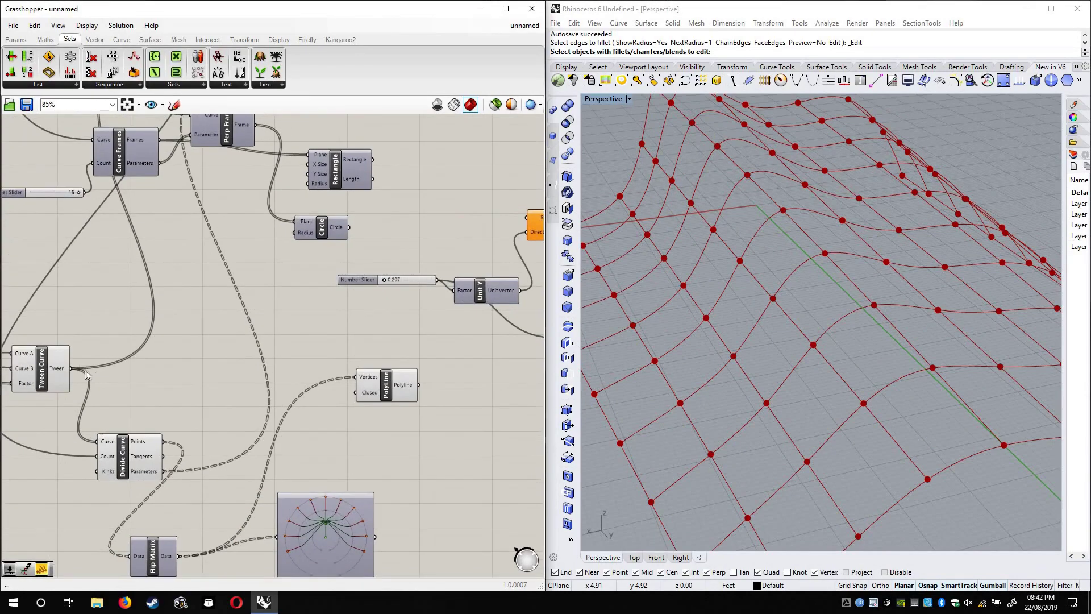
pyautogui.moveTo(798, 309); pyautogui.dragTo(335, 218)
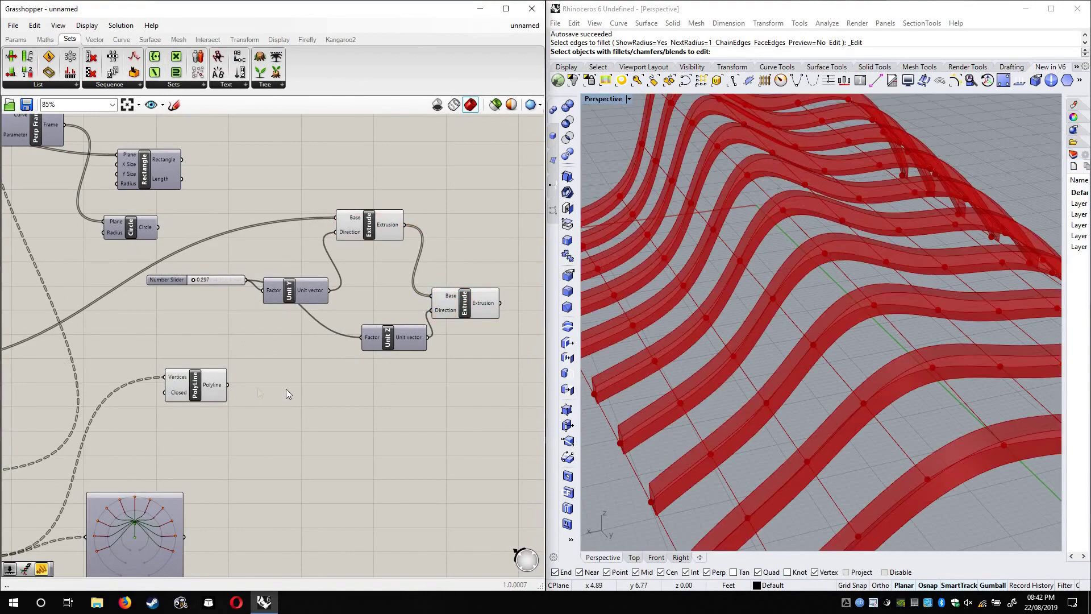
# Move the PolyLine component nearer the Extrude group and add a separate Unit Z component beside it
pyautogui.moveTo(209, 384); pyautogui.dragTo(286, 392)
pyautogui.scroll(3, 357, 420)
pyautogui.doubleClick(370, 421)
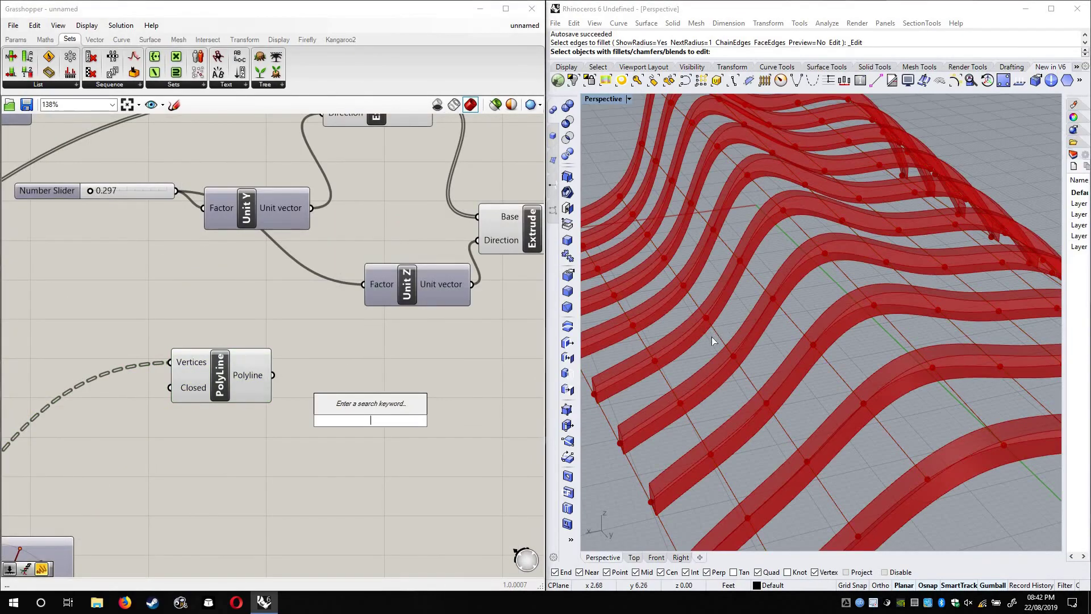
pyautogui.moveTo(712, 337); pyautogui.dragTo(834, 270, button='right')
pyautogui.scroll(-8, 752, 350)
pyautogui.scroll(4, 864, 243)
pyautogui.scroll(4, 837, 349)
pyautogui.moveTo(962, 299); pyautogui.dragTo(966, 375, button='right')
pyautogui.doubleClick(330, 396)
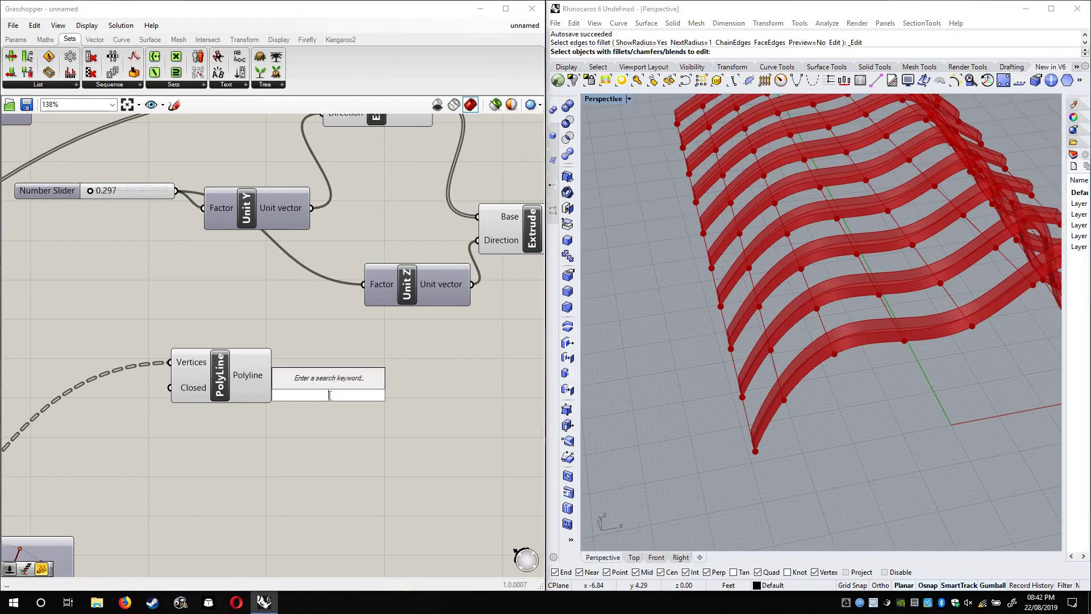
pyautogui.write('unitz')
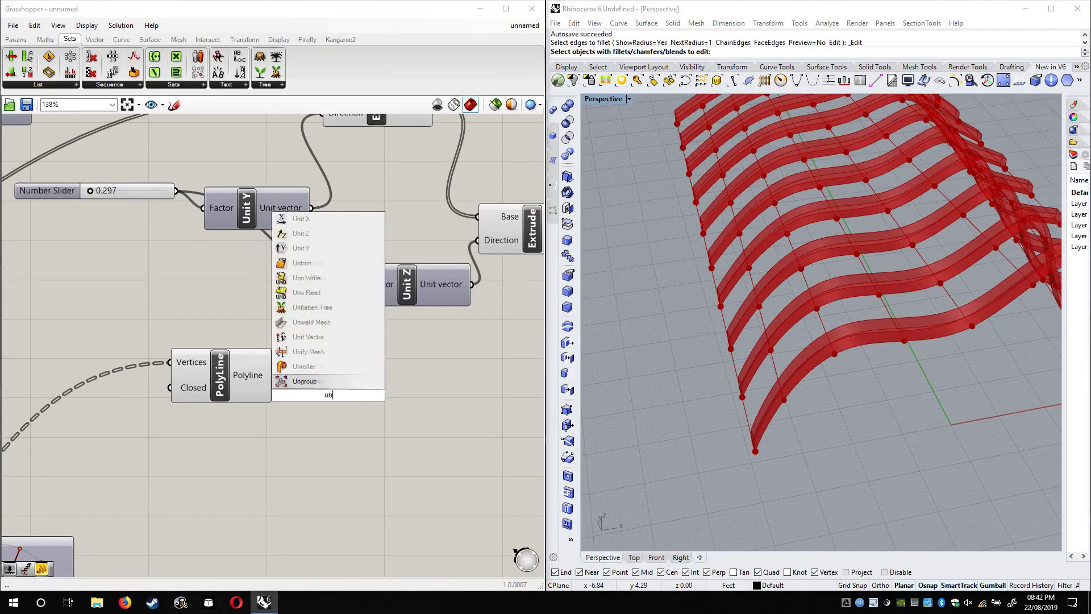
pyautogui.press('Return')
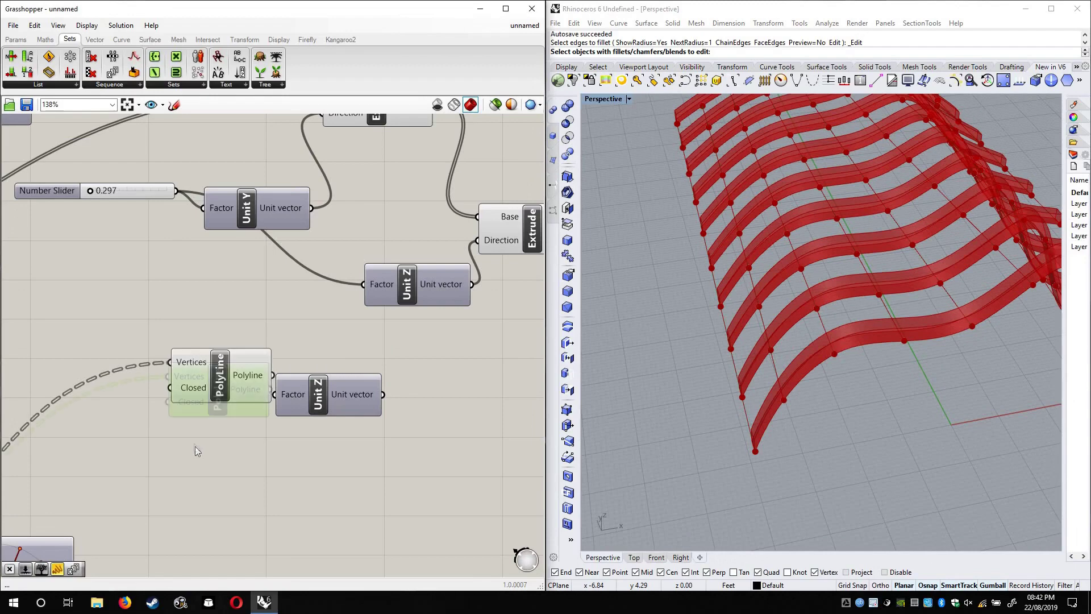
# Move the PolyLine component below the separate Unit Z and wire the Number Slider into that Unit Z's Factor
pyautogui.moveTo(195, 382); pyautogui.dragTo(169, 446)
pyautogui.moveTo(153, 197); pyautogui.dragTo(274, 393)
# Add an Extrude component with PolyLine's Polyline as Base and the separate Unit Z's vector as Direction
pyautogui.doubleClick(412, 450)
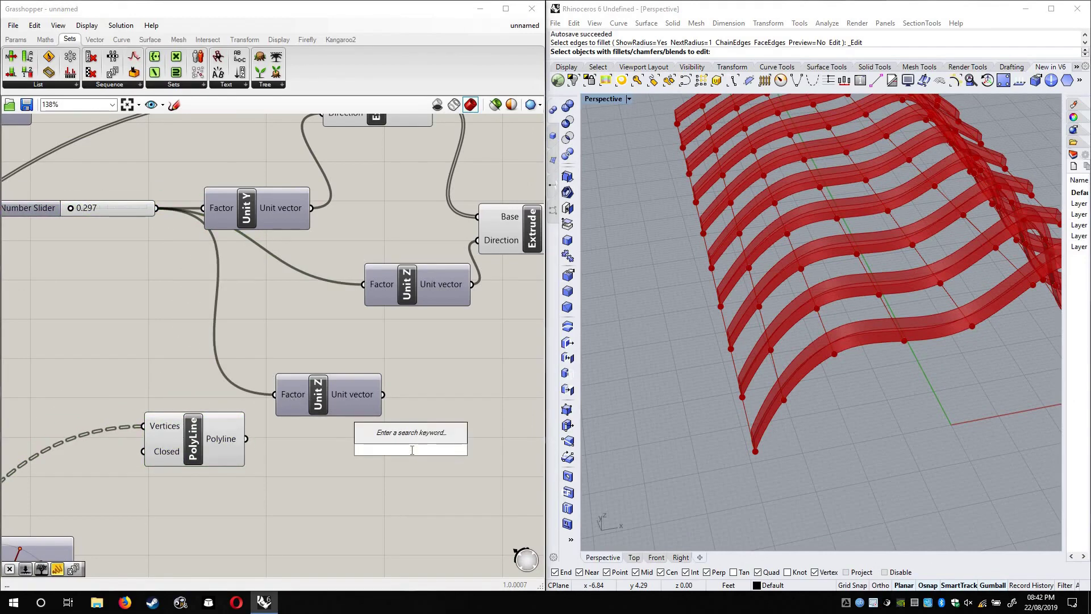
pyautogui.write('extr')
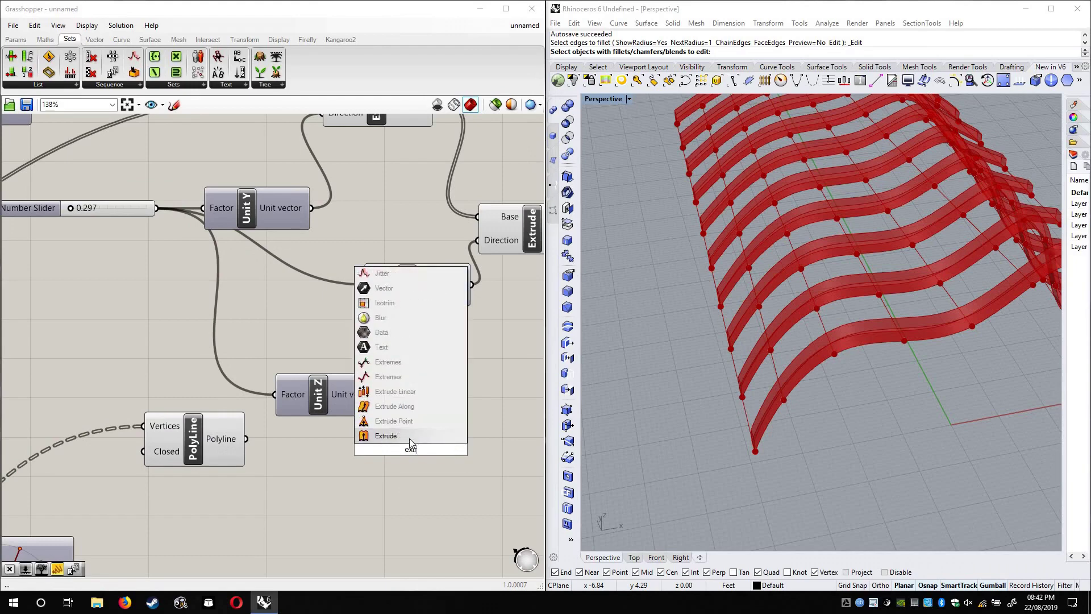
pyautogui.click(410, 437)
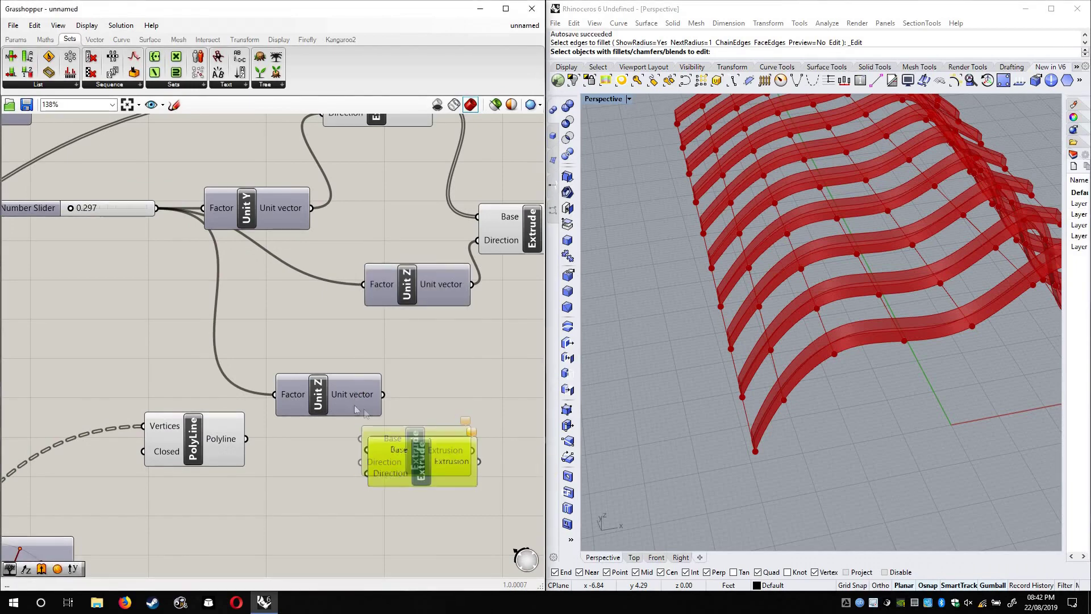
pyautogui.moveTo(348, 405); pyautogui.dragTo(366, 475)
pyautogui.moveTo(246, 439); pyautogui.dragTo(365, 452)
pyautogui.click(438, 412)
pyautogui.moveTo(335, 377); pyautogui.dragTo(209, 329, button='right')
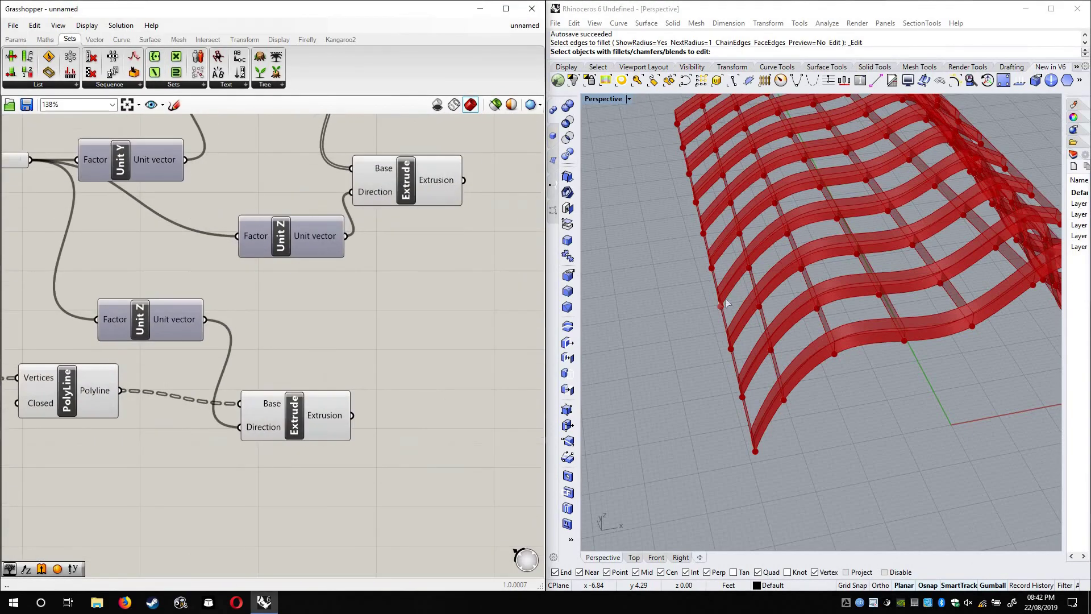
# Examine the extruded cross members between the ribs from several angles and up close
pyautogui.scroll(-5, 725, 298)
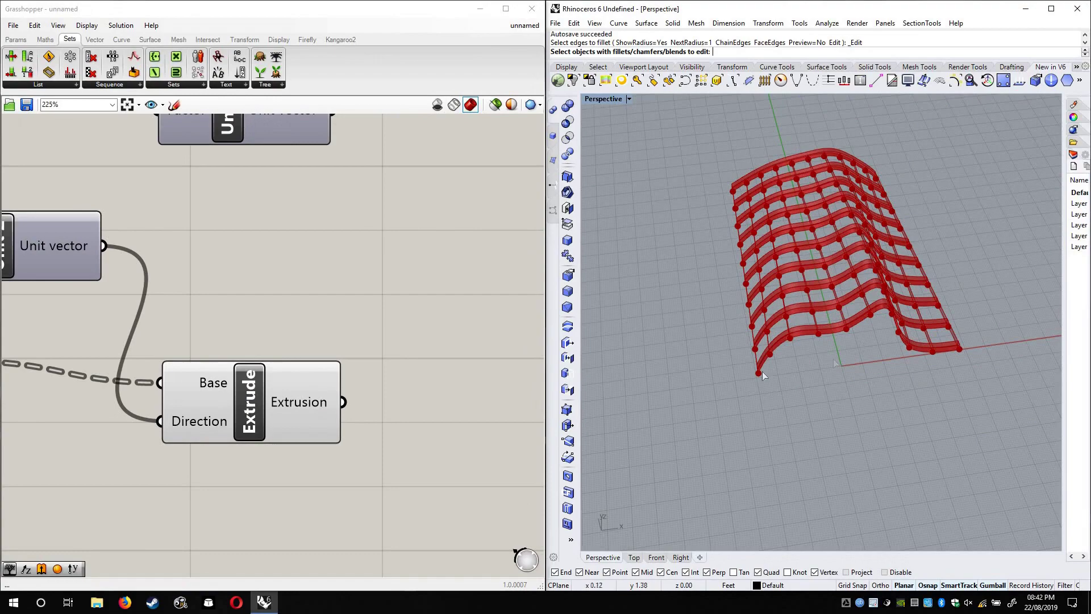
pyautogui.moveTo(895, 311); pyautogui.dragTo(873, 301, button='right')
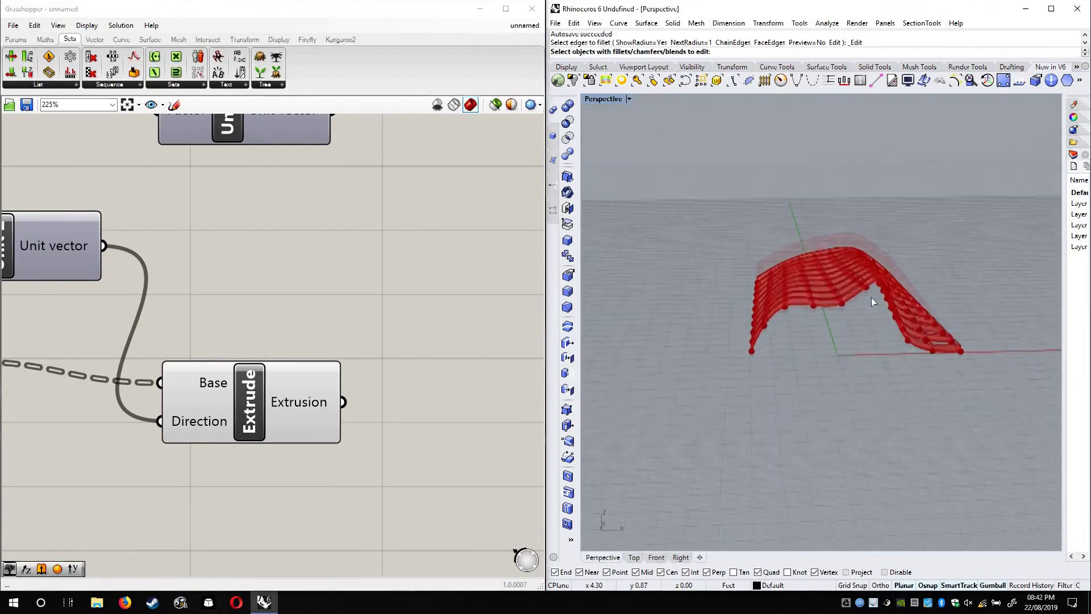
pyautogui.scroll(7, 871, 298)
pyautogui.moveTo(787, 312); pyautogui.dragTo(712, 400, button='right')
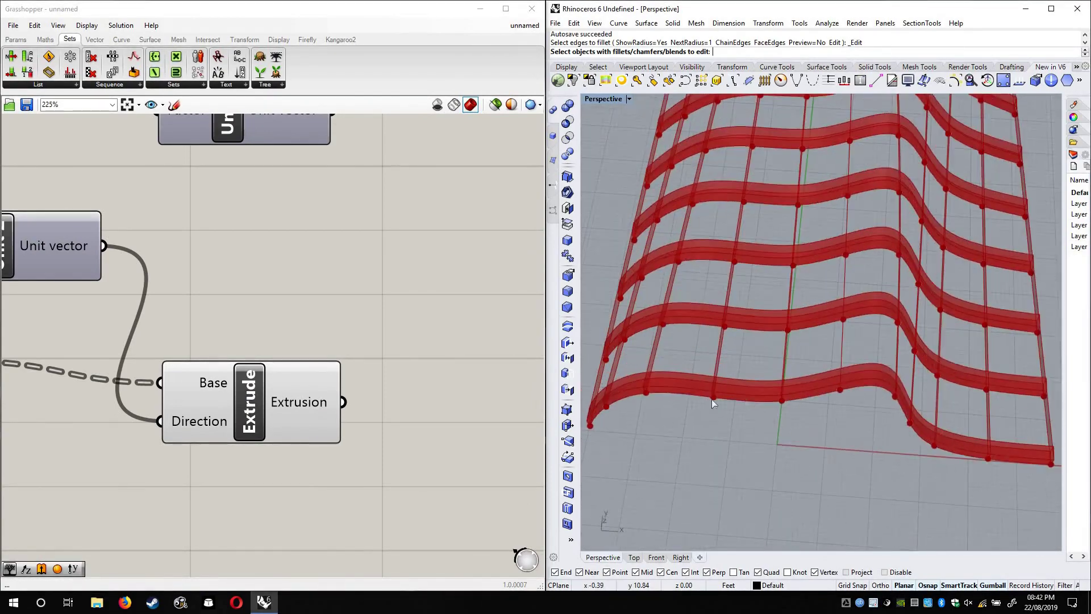
pyautogui.moveTo(675, 442); pyautogui.dragTo(716, 410, button='right')
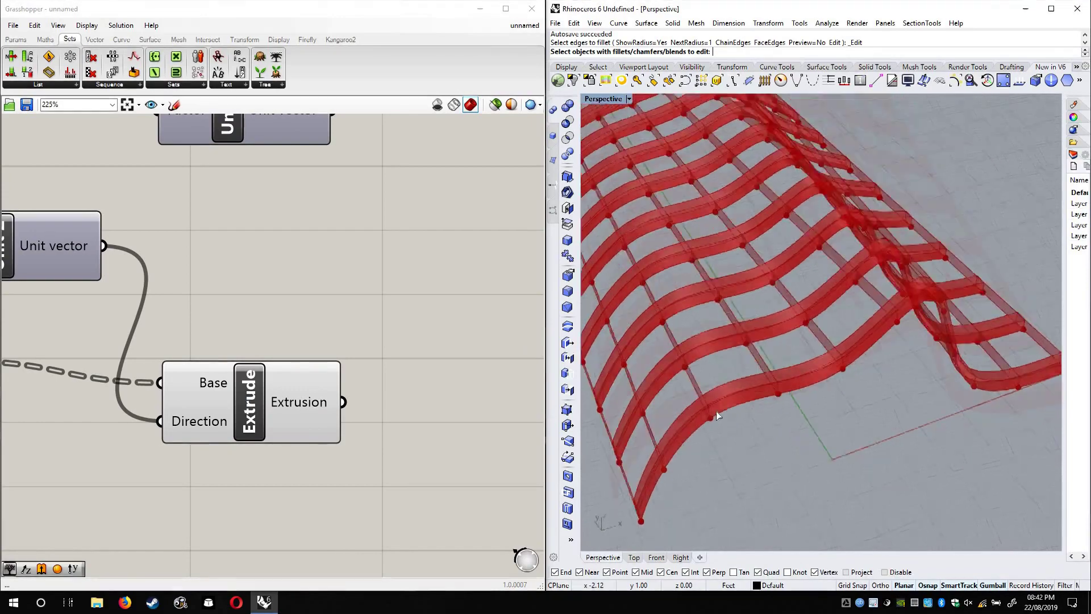
pyautogui.scroll(5, 716, 411)
pyautogui.scroll(-3, 375, 361)
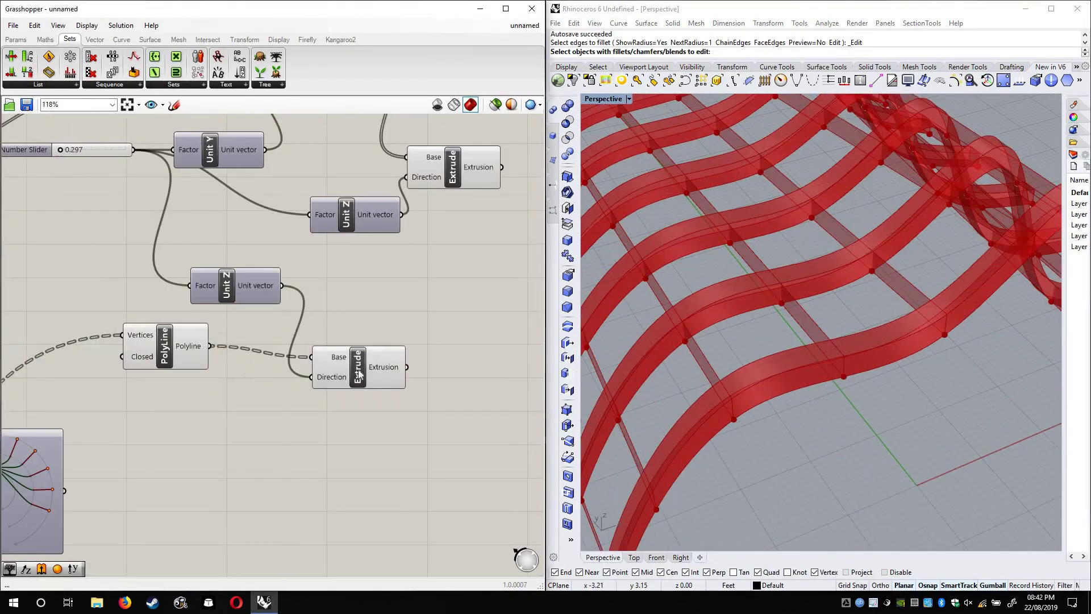
# Add a Unit X component beyond the polyline Extrude and wire the shared Number Slider into its Factor
pyautogui.click(357, 375)
pyautogui.doubleClick(401, 332)
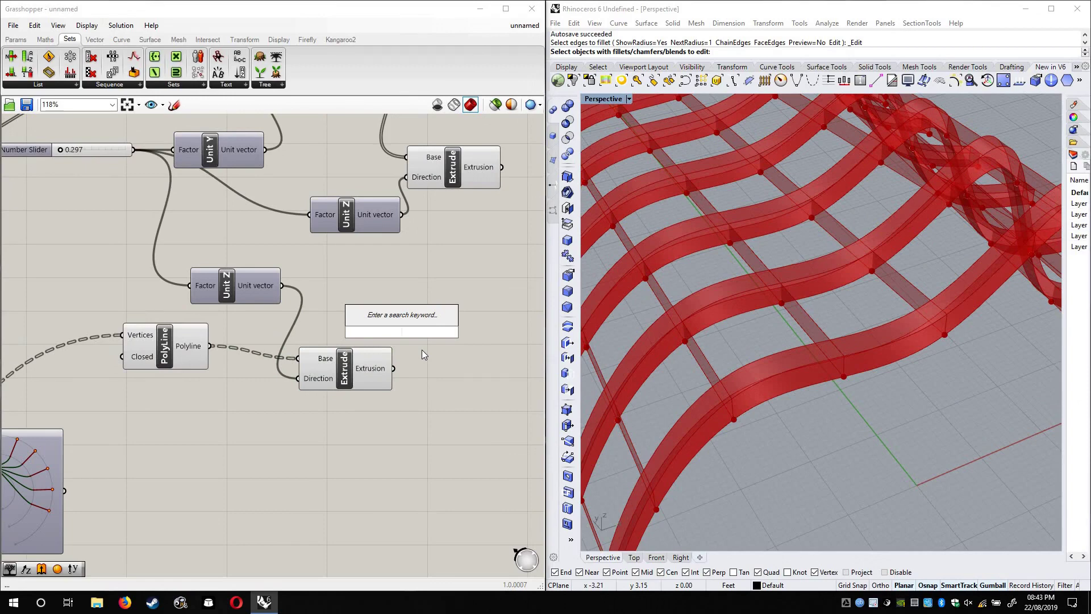
pyautogui.write('unitz')
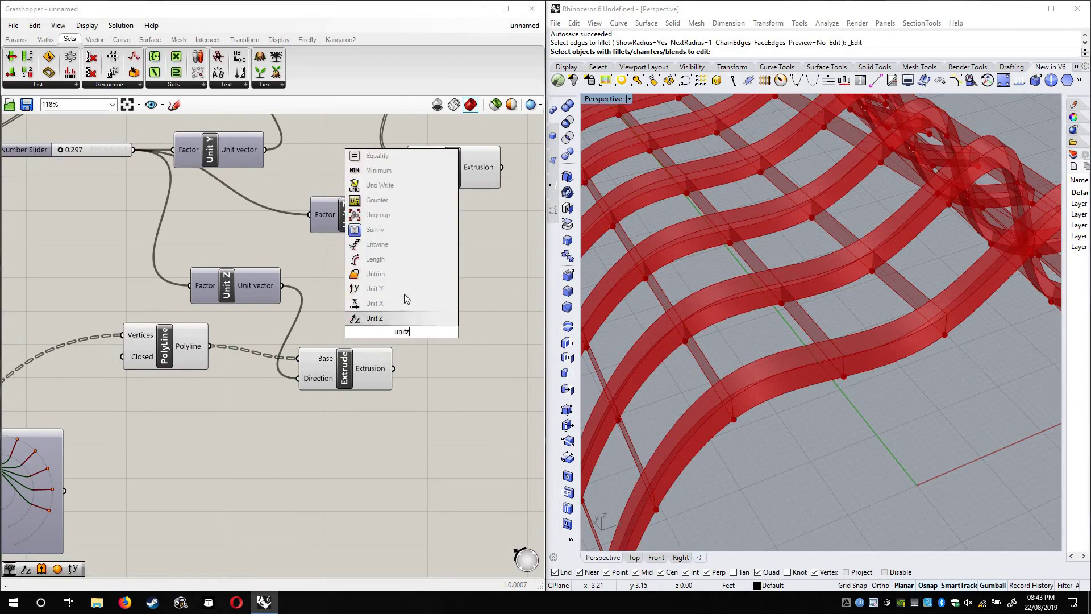
pyautogui.click(405, 302)
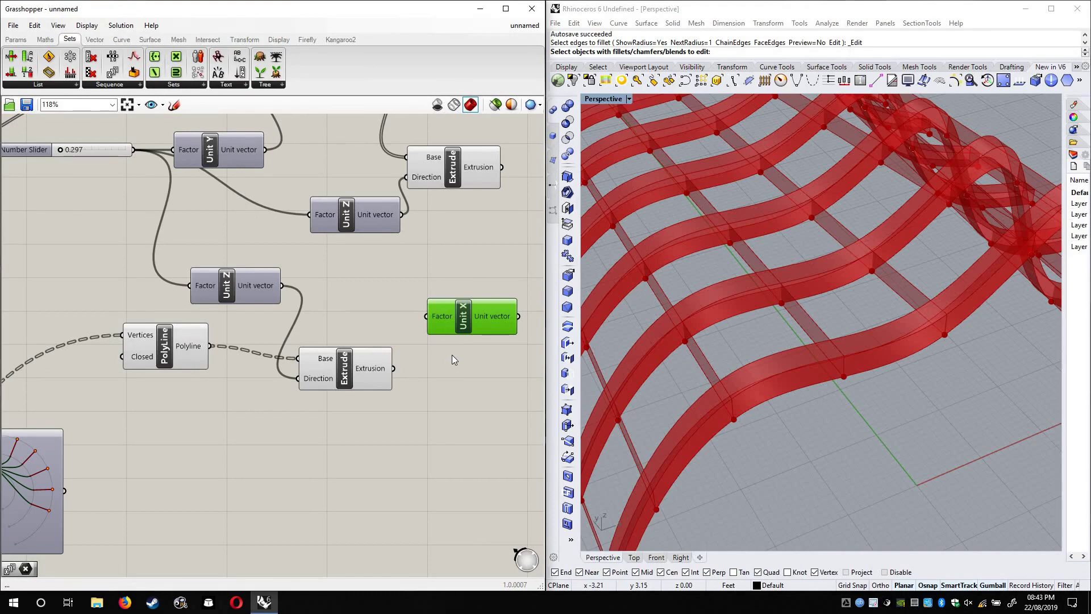
pyautogui.moveTo(467, 330); pyautogui.dragTo(468, 318)
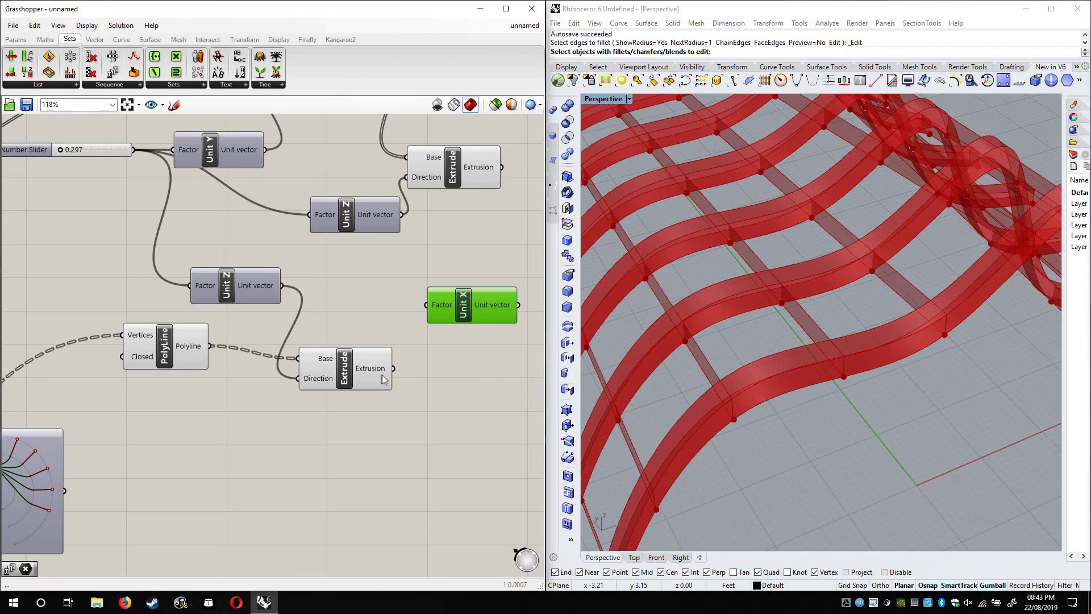
pyautogui.moveTo(364, 387); pyautogui.dragTo(351, 401)
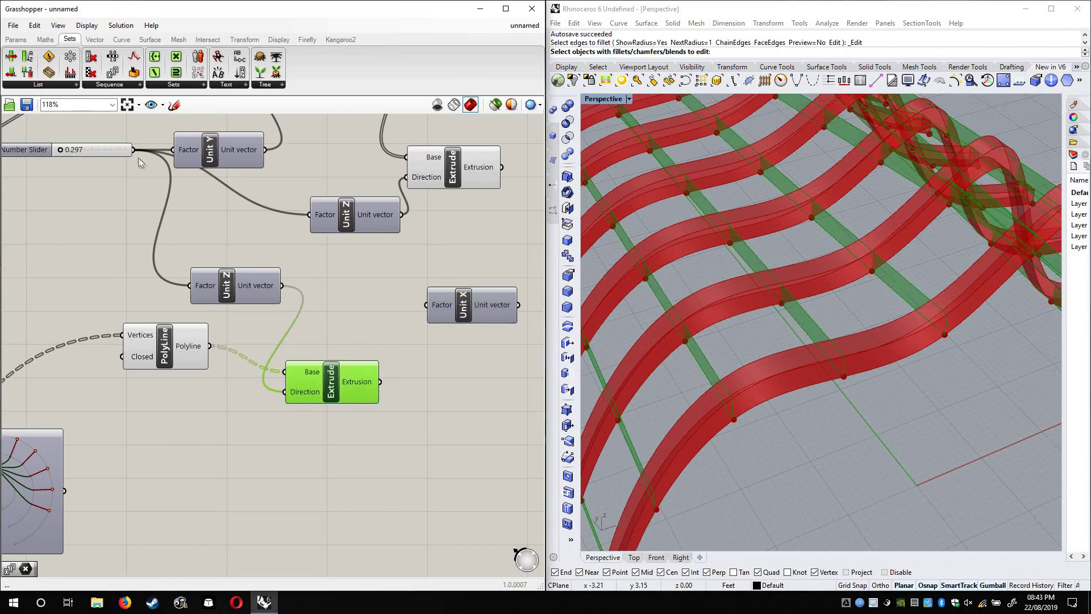
pyautogui.moveTo(134, 150); pyautogui.dragTo(426, 305)
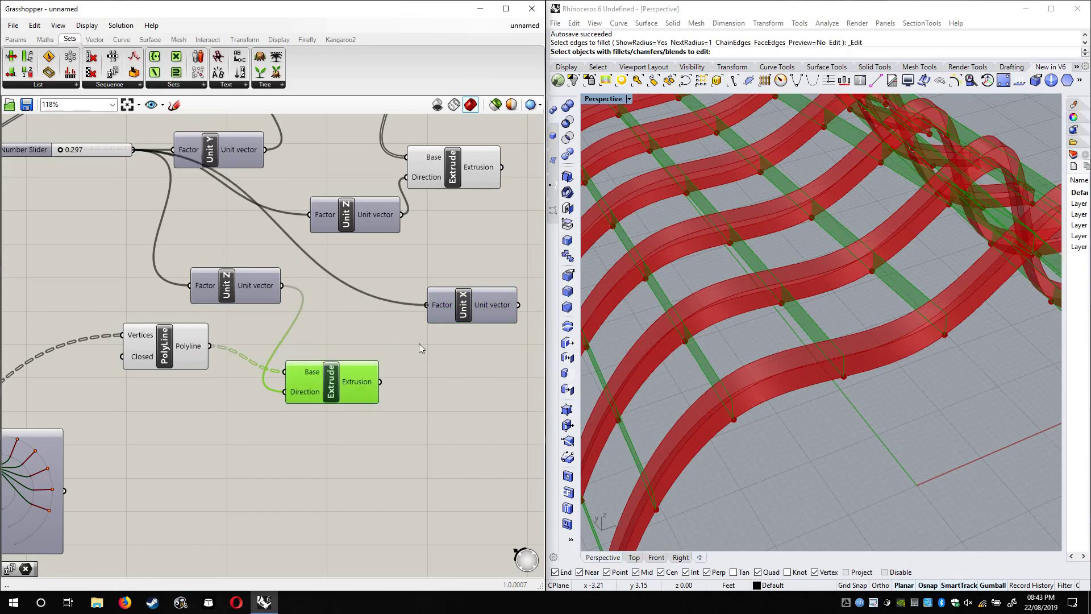
# Add another Extrude using the polyline Extrude's Extrusion as Base and Unit X's vector as Direction, rearranging the neighbouring components
pyautogui.doubleClick(438, 370)
pyautogui.write('extrude')
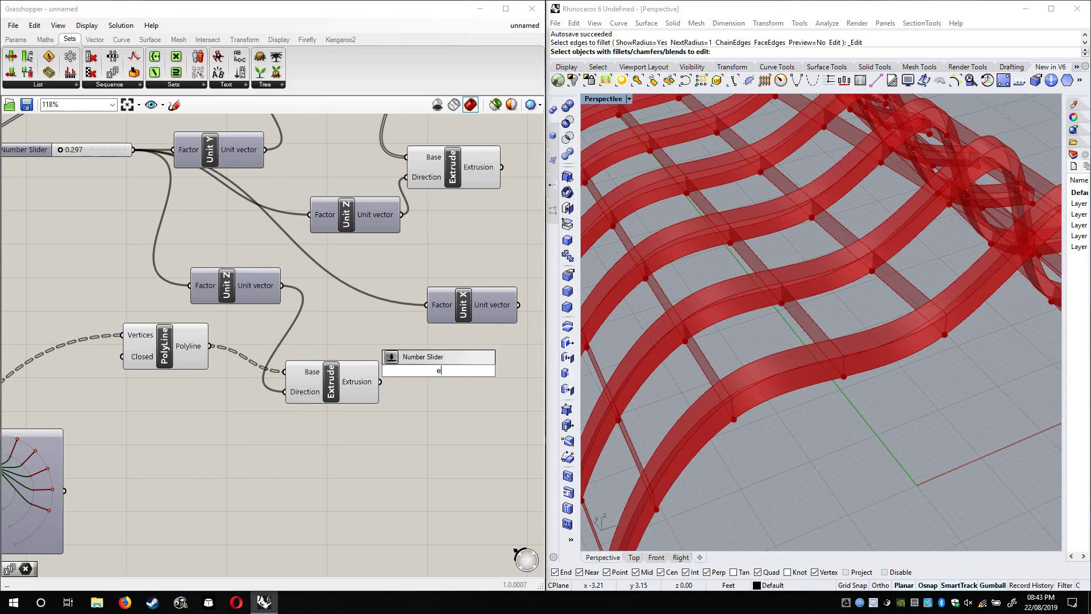
pyautogui.press('Return')
pyautogui.moveTo(442, 369); pyautogui.dragTo(502, 383)
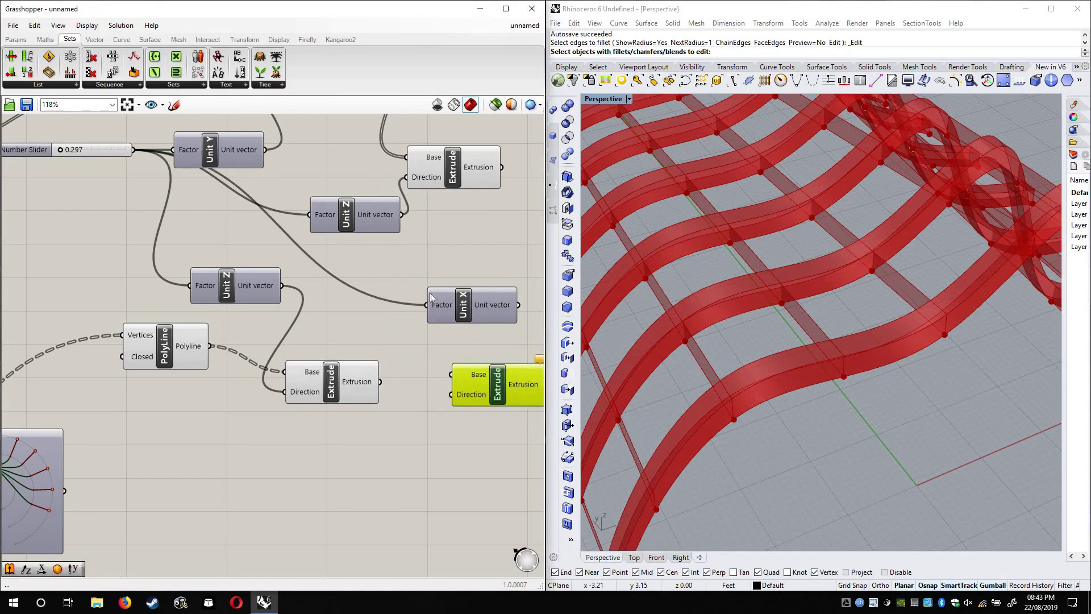
pyautogui.moveTo(432, 293); pyautogui.dragTo(390, 278)
pyautogui.moveTo(340, 391); pyautogui.dragTo(316, 430)
pyautogui.moveTo(442, 375); pyautogui.dragTo(451, 374)
pyautogui.moveTo(473, 295); pyautogui.dragTo(452, 394)
# Set the Number Slider feeding the unit vectors to 0.084 to thin the ribs and cross members
pyautogui.moveTo(739, 331); pyautogui.dragTo(358, 333, button='right')
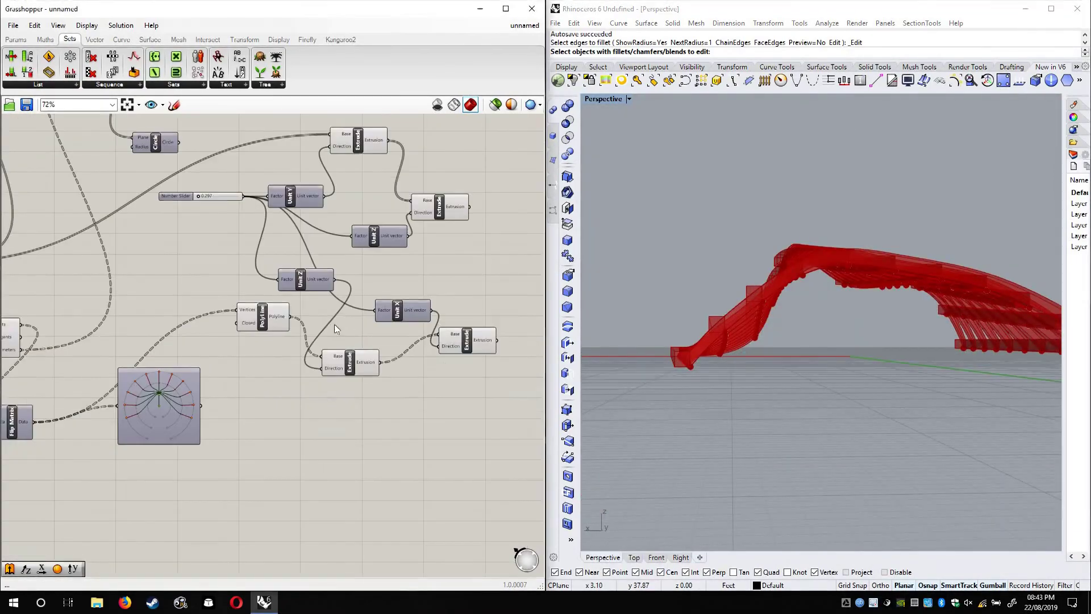
pyautogui.moveTo(128, 284); pyautogui.dragTo(311, 291, button='right')
pyautogui.scroll(10, 376, 196)
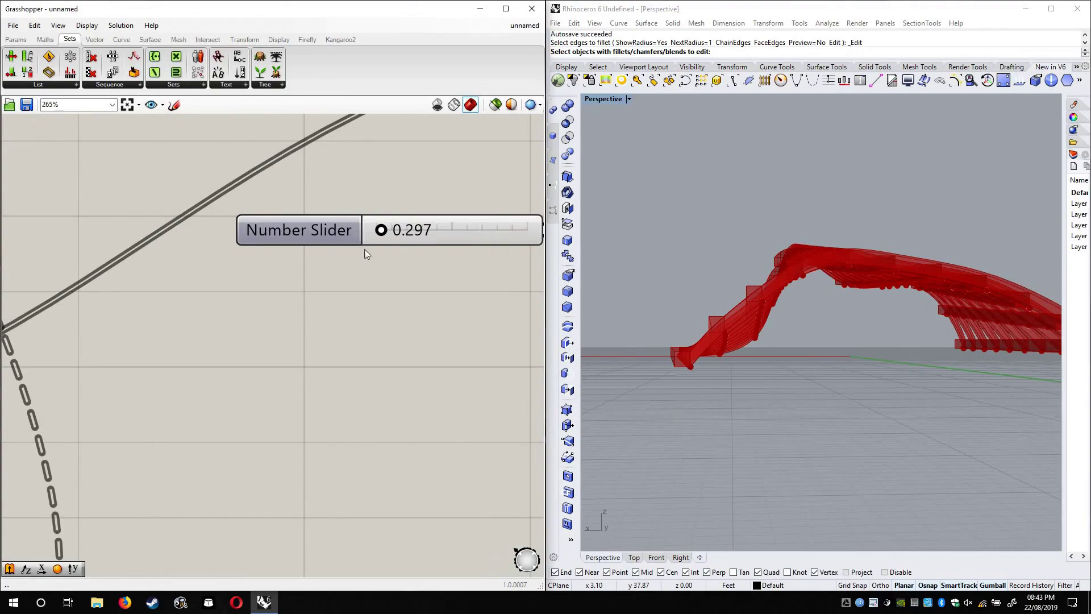
pyautogui.moveTo(838, 252); pyautogui.dragTo(377, 290, button='right')
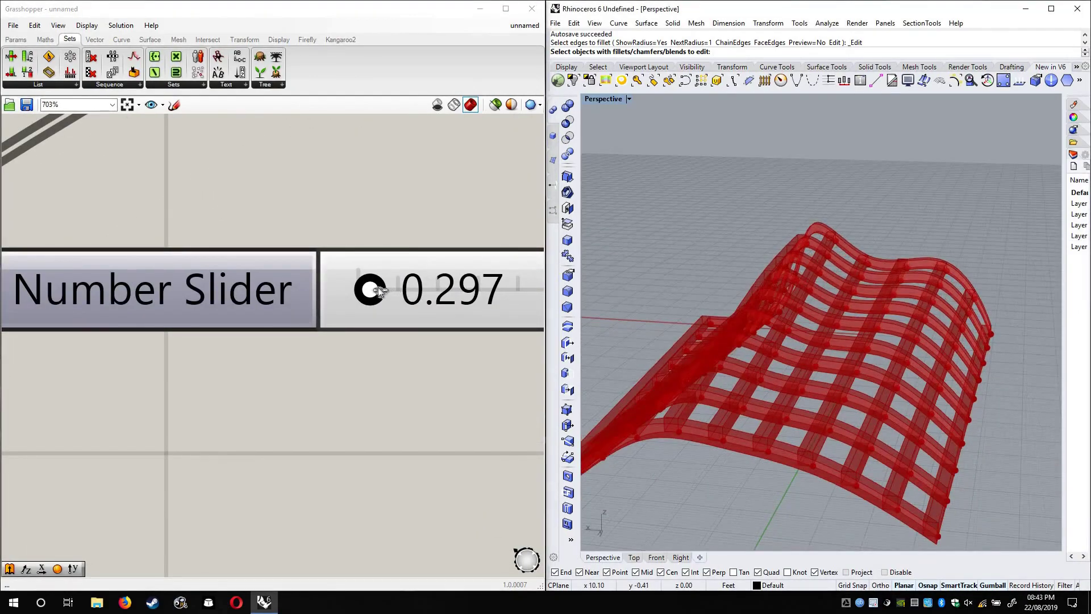
pyautogui.moveTo(375, 292)
pyautogui.mouseDown()
pyautogui.moveTo(353, 292)
pyautogui.moveTo(366, 293)
pyautogui.mouseUp()
pyautogui.moveTo(285, 219); pyautogui.dragTo(211, 220, button='right')
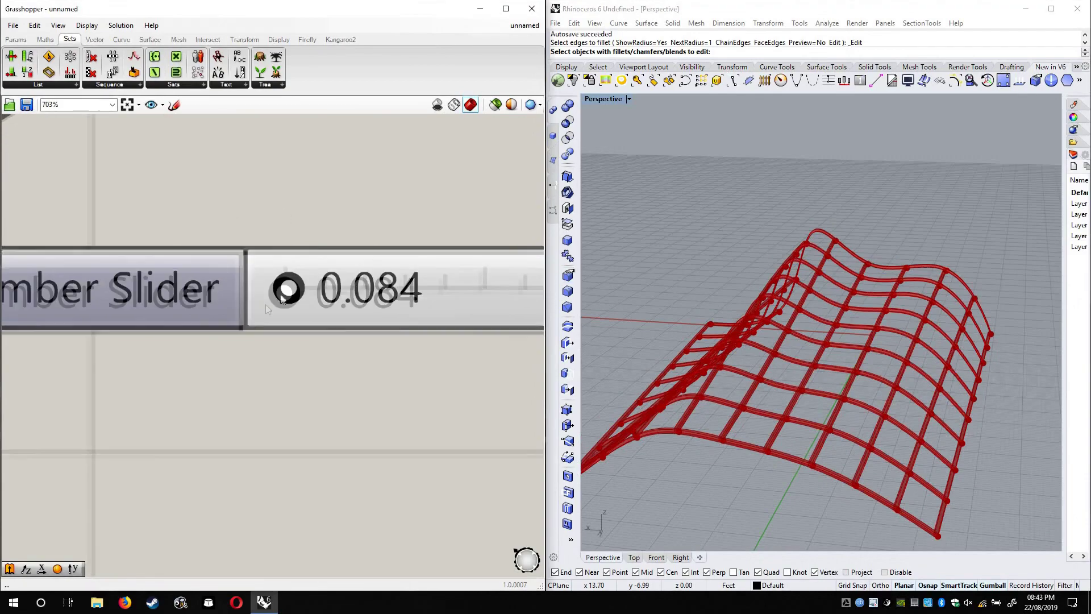
# Shift the Number Slider feeding Curve Frames' Count farther from the component, then move Divide Length lower and undo that move
pyautogui.scroll(-10, 281, 290)
pyautogui.moveTo(217, 402); pyautogui.dragTo(435, 378, button='right')
pyautogui.scroll(-2, 433, 369)
pyautogui.moveTo(355, 396); pyautogui.dragTo(340, 321, button='right')
pyautogui.scroll(8, 376, 377)
pyautogui.scroll(-2, 375, 377)
pyautogui.scroll(-6, 348, 391)
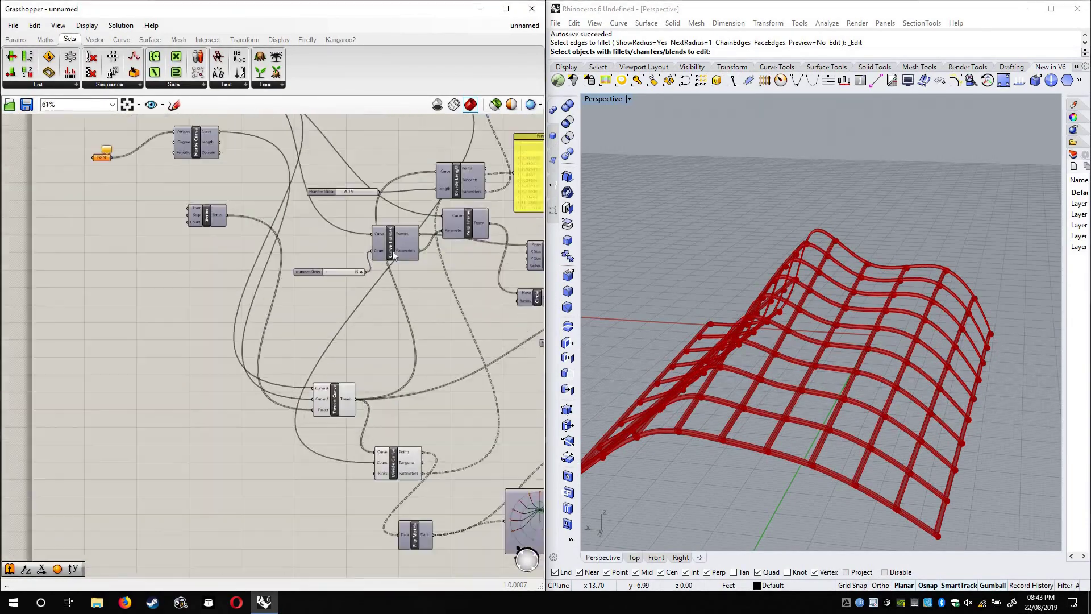
pyautogui.moveTo(292, 267); pyautogui.dragTo(281, 258)
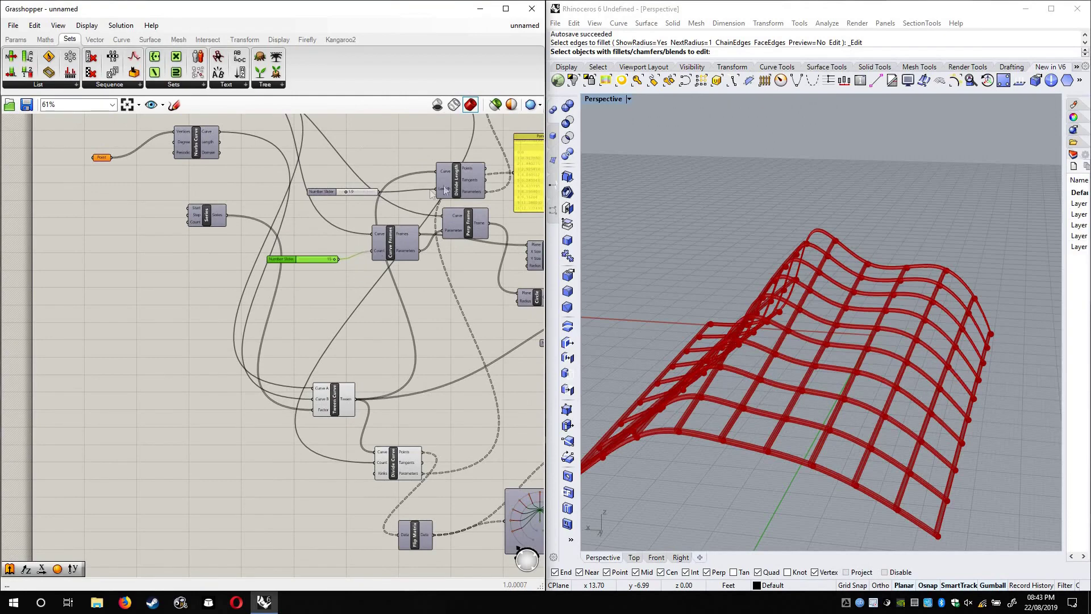
pyautogui.moveTo(459, 183); pyautogui.dragTo(437, 290)
pyautogui.hotkey('ctrl', 'z')
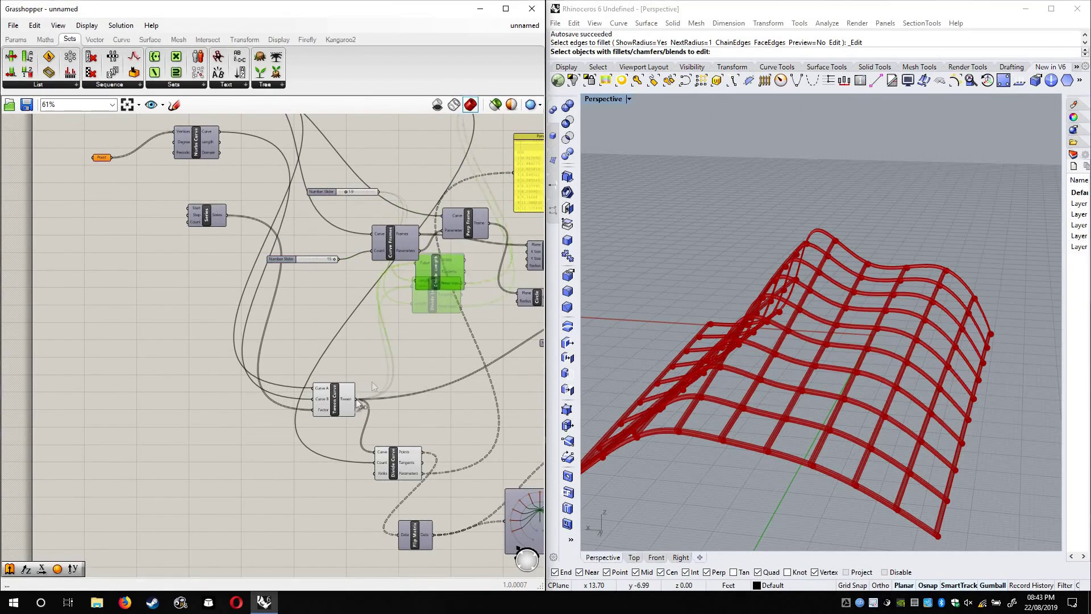
# Move the Series component that feeds Tween Curve's Factor down beside Tween Curve
pyautogui.click(336, 396)
pyautogui.scroll(2, 332, 403)
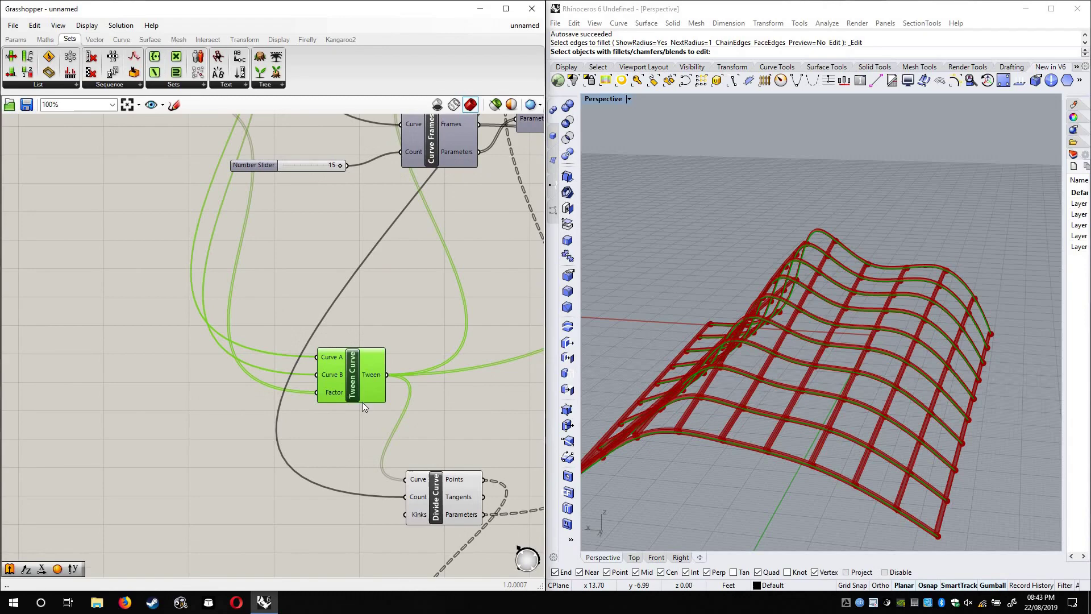
pyautogui.click(214, 177)
pyautogui.moveTo(215, 177); pyautogui.dragTo(207, 380)
pyautogui.scroll(7, 221, 405)
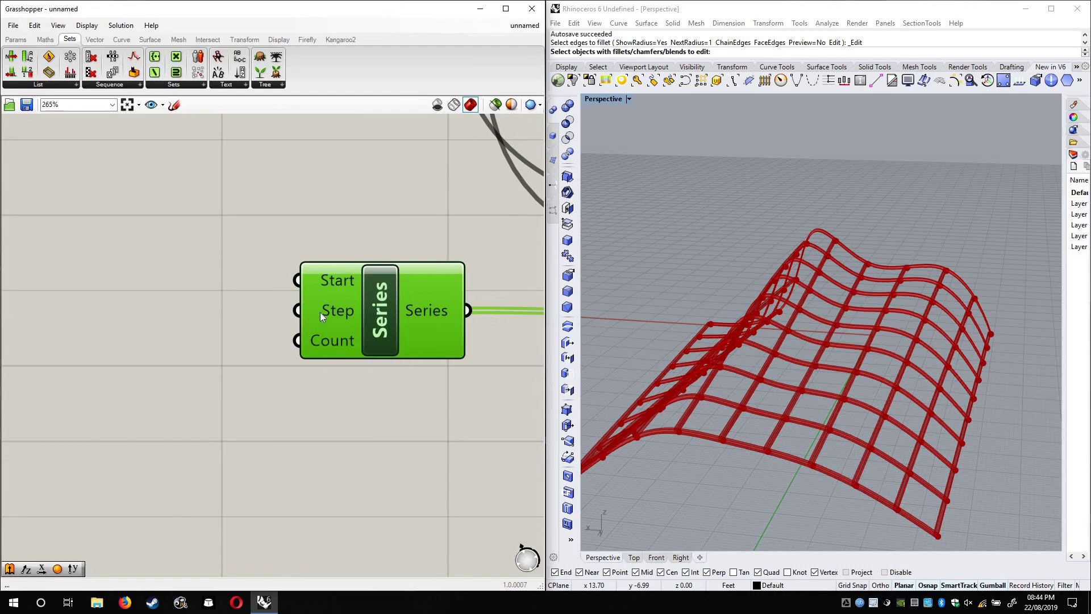
# Add a whole-number Number Slider starting at 1, wire it into Series' Count and set it to 10
pyautogui.click(236, 404)
pyautogui.doubleClick(236, 404)
pyautogui.write('1<')
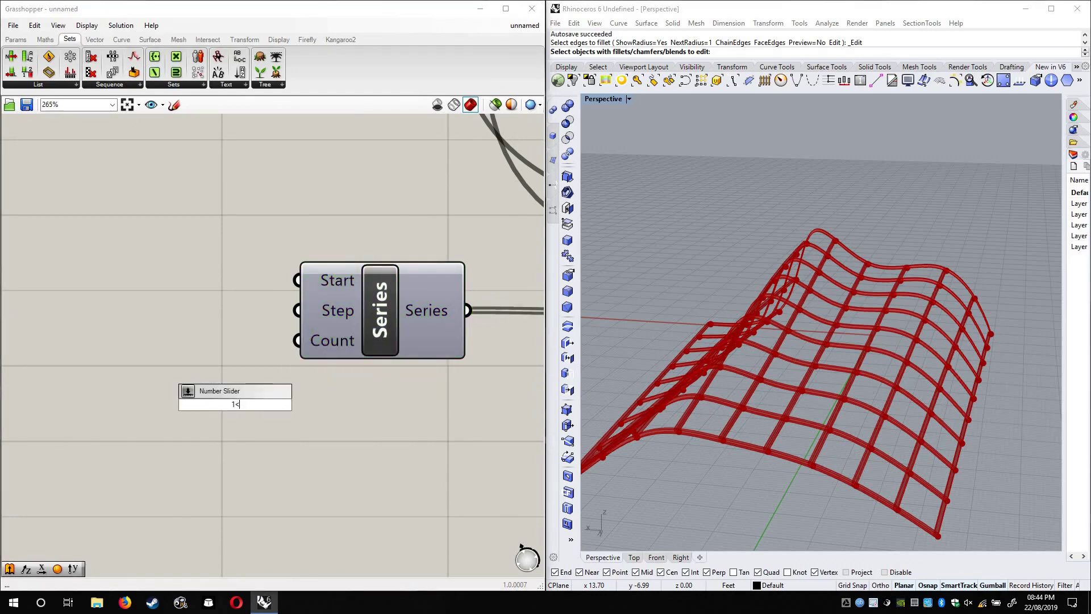
pyautogui.press('Return')
pyautogui.moveTo(418, 411); pyautogui.dragTo(394, 396, button='right')
pyautogui.click(352, 320)
pyautogui.moveTo(386, 318); pyautogui.dragTo(469, 326)
pyautogui.moveTo(365, 389); pyautogui.dragTo(355, 333)
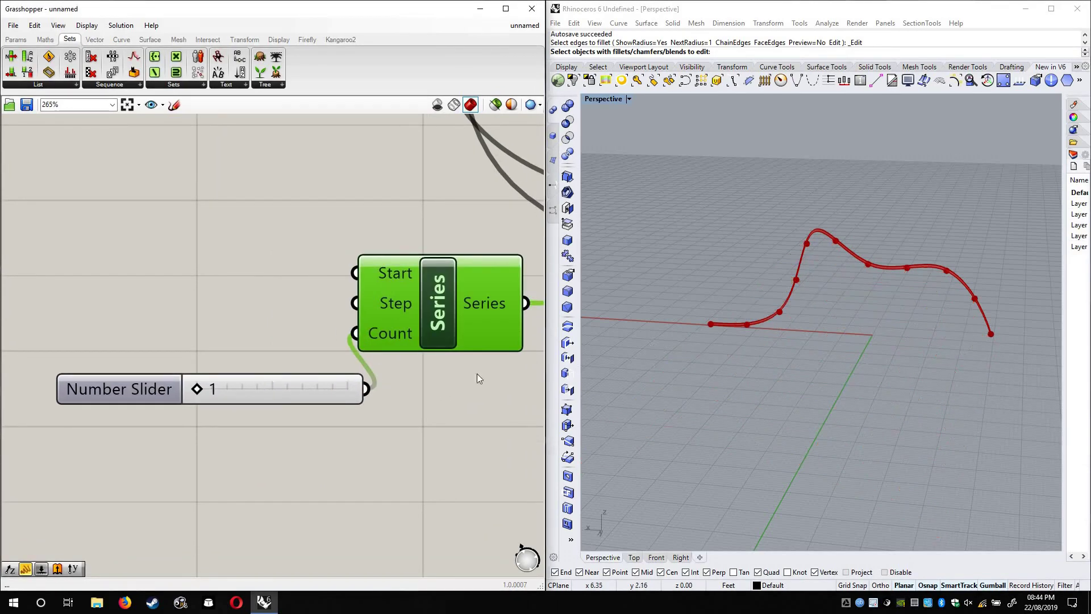
pyautogui.moveTo(653, 350); pyautogui.dragTo(610, 375, button='right')
pyautogui.moveTo(196, 391); pyautogui.dragTo(403, 397)
# Add a Number Slider from 0.00 to 1.00 beside Series and wire it into the Step input
pyautogui.rightClick(231, 235)
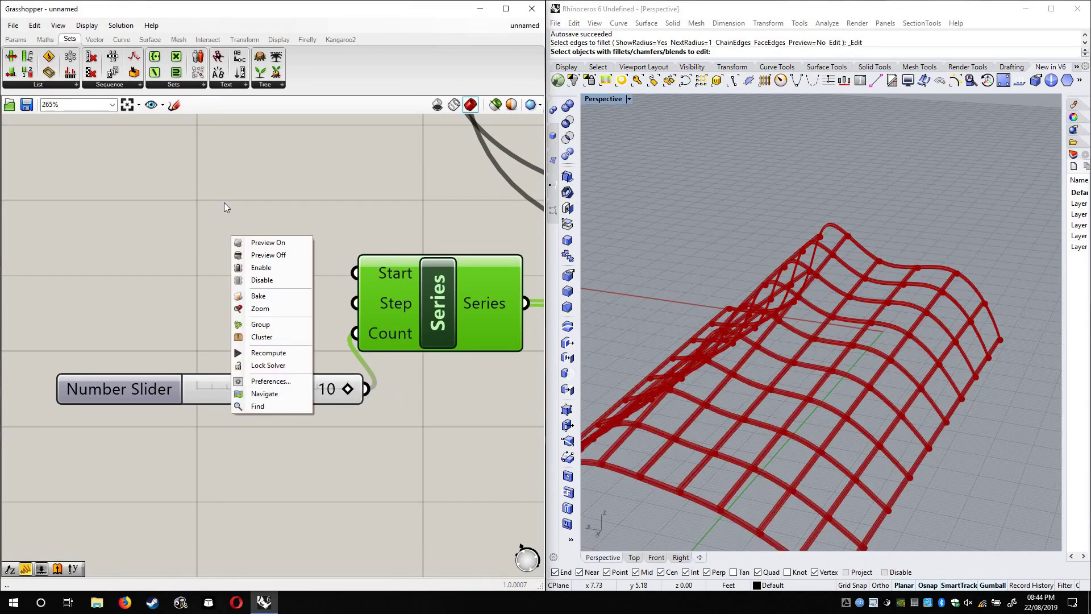
pyautogui.click(224, 203)
pyautogui.doubleClick(224, 203)
pyautogui.write('0.1')
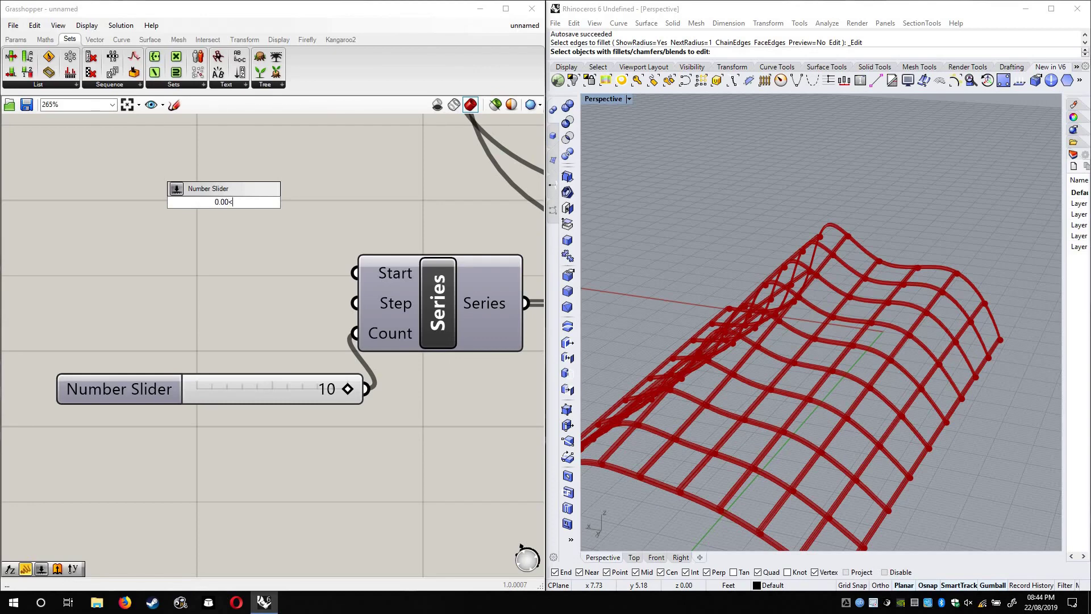
pyautogui.write('1.00')
pyautogui.press('Return')
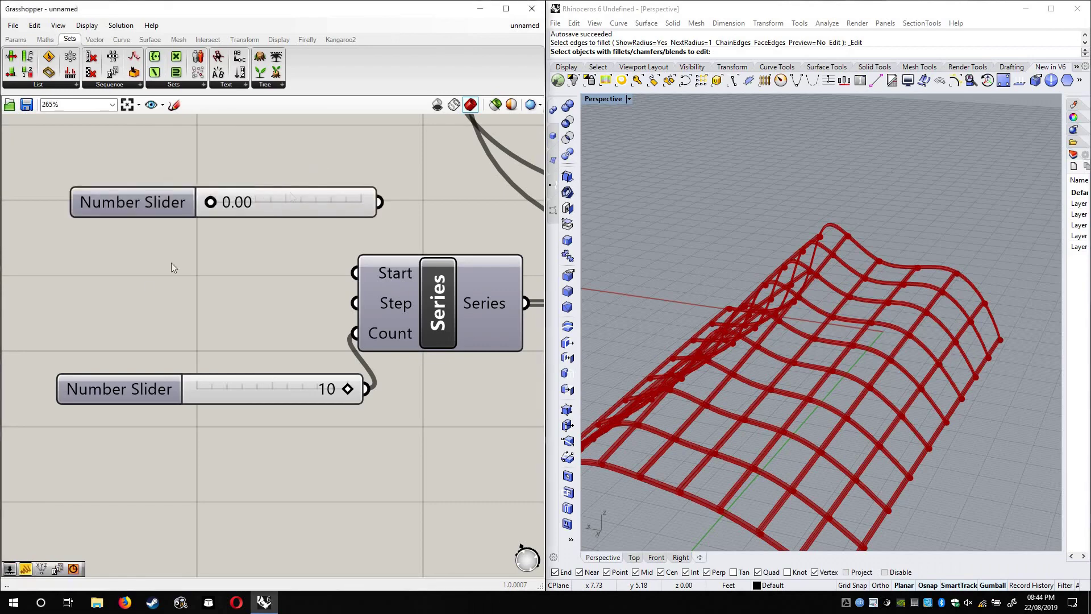
pyautogui.moveTo(290, 197); pyautogui.dragTo(145, 290)
pyautogui.moveTo(241, 294); pyautogui.dragTo(332, 302)
# Set the Series Step slider to 0.04 and the Count slider to 10
pyautogui.moveTo(135, 302); pyautogui.dragTo(206, 303, button='right')
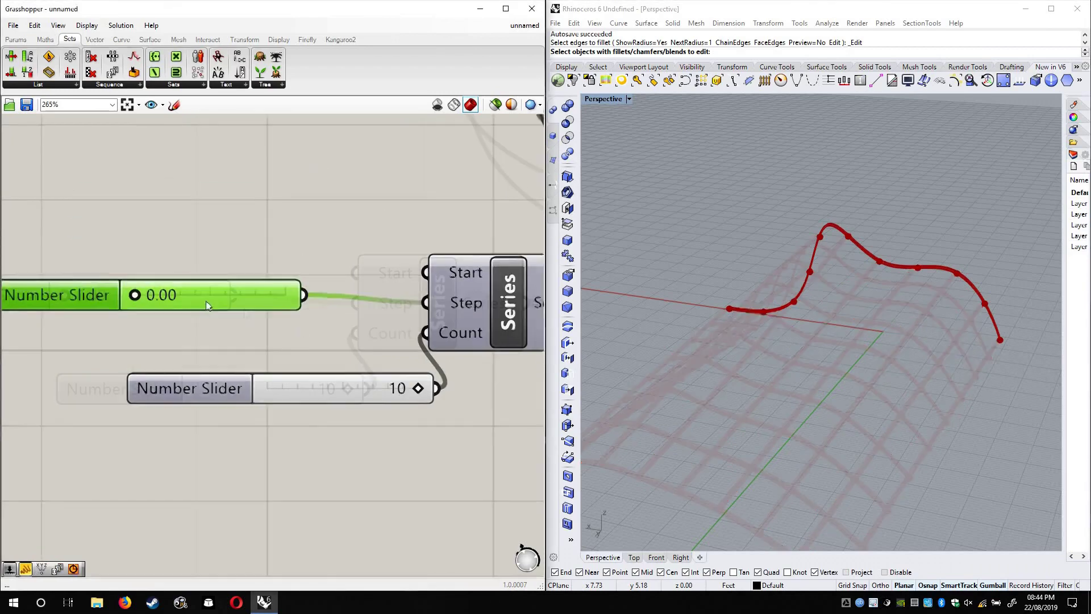
pyautogui.moveTo(206, 301); pyautogui.dragTo(222, 299, button='right')
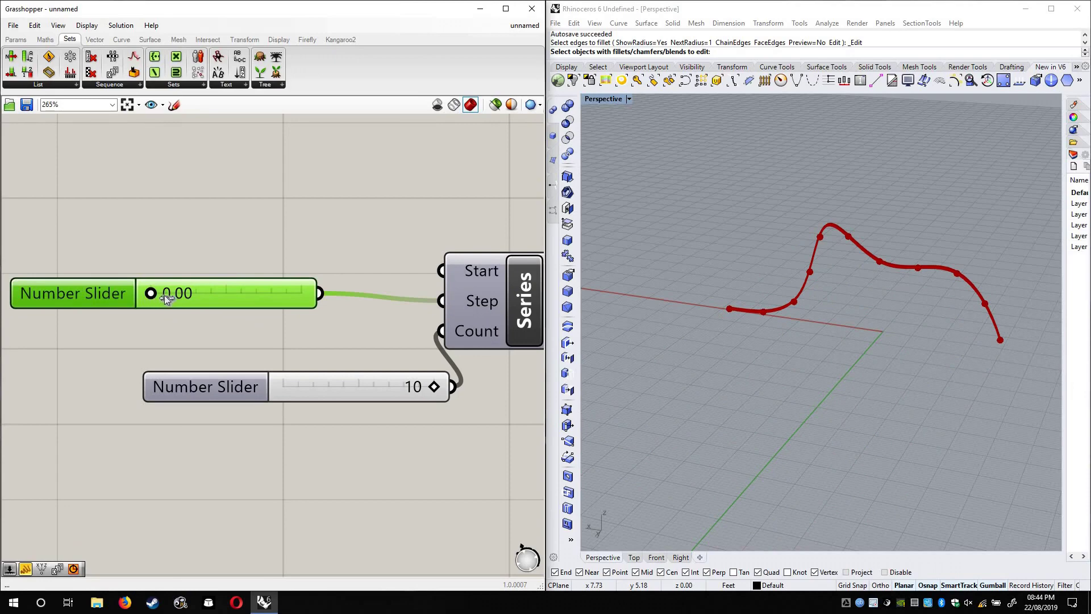
pyautogui.moveTo(164, 295)
pyautogui.mouseDown()
pyautogui.moveTo(220, 296)
pyautogui.moveTo(153, 308)
pyautogui.mouseUp()
pyautogui.moveTo(433, 387); pyautogui.dragTo(466, 363)
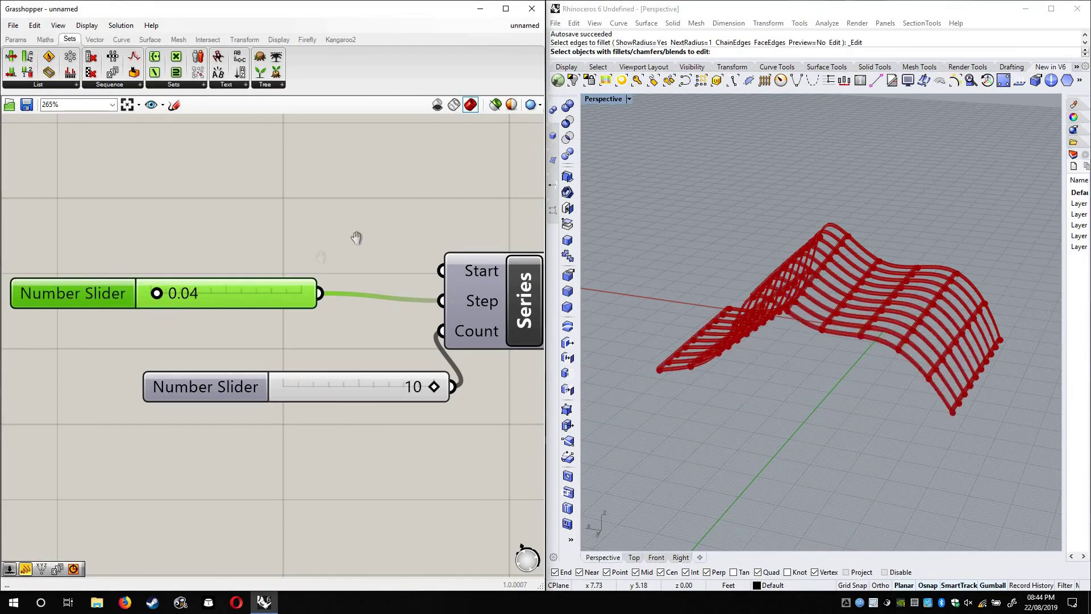
# Move the Nurbs Curve component down from its Point parameter, closer to Tween Curve
pyautogui.moveTo(345, 277); pyautogui.dragTo(321, 289, button='right')
pyautogui.scroll(-4, 244, 326)
pyautogui.moveTo(281, 372); pyautogui.dragTo(302, 335, button='right')
pyautogui.scroll(-4, 302, 335)
pyautogui.moveTo(267, 178); pyautogui.dragTo(219, 349, button='right')
pyautogui.scroll(7, 220, 349)
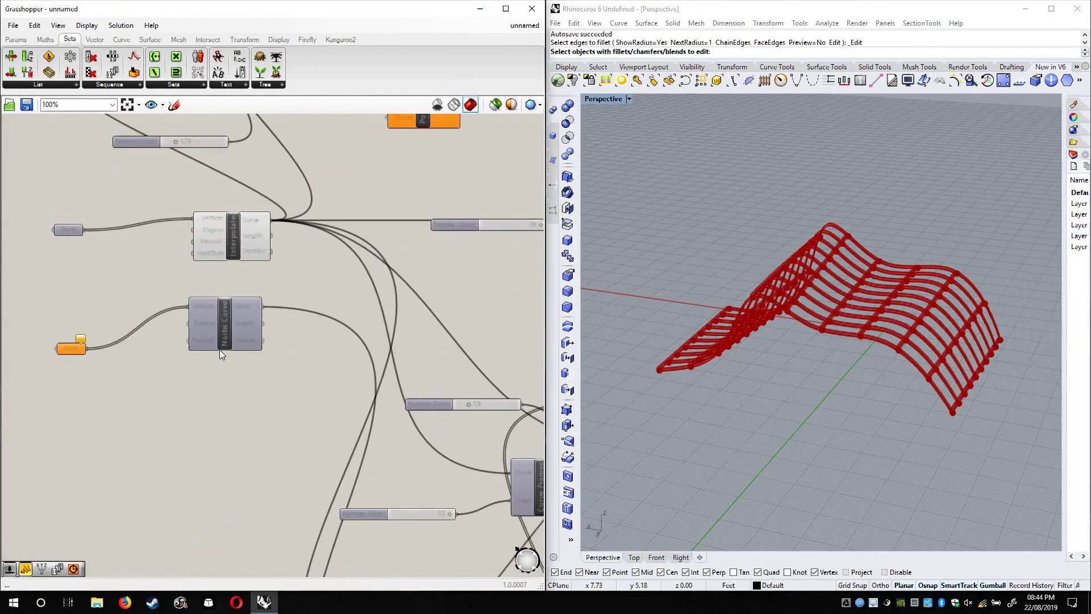
pyautogui.click(230, 300)
pyautogui.scroll(-3, 231, 401)
pyautogui.moveTo(230, 366); pyautogui.dragTo(161, 476)
pyautogui.moveTo(353, 464); pyautogui.dragTo(352, 261, button='right')
pyautogui.scroll(-2, 341, 292)
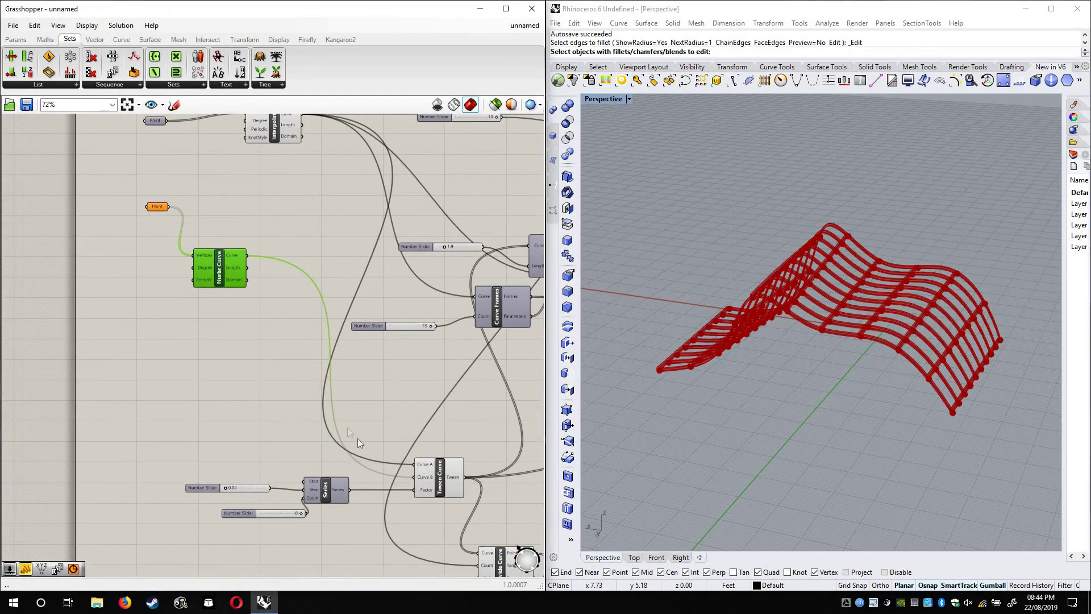
pyautogui.moveTo(225, 259); pyautogui.dragTo(226, 332)
pyautogui.moveTo(281, 195); pyautogui.dragTo(263, 278, button='right')
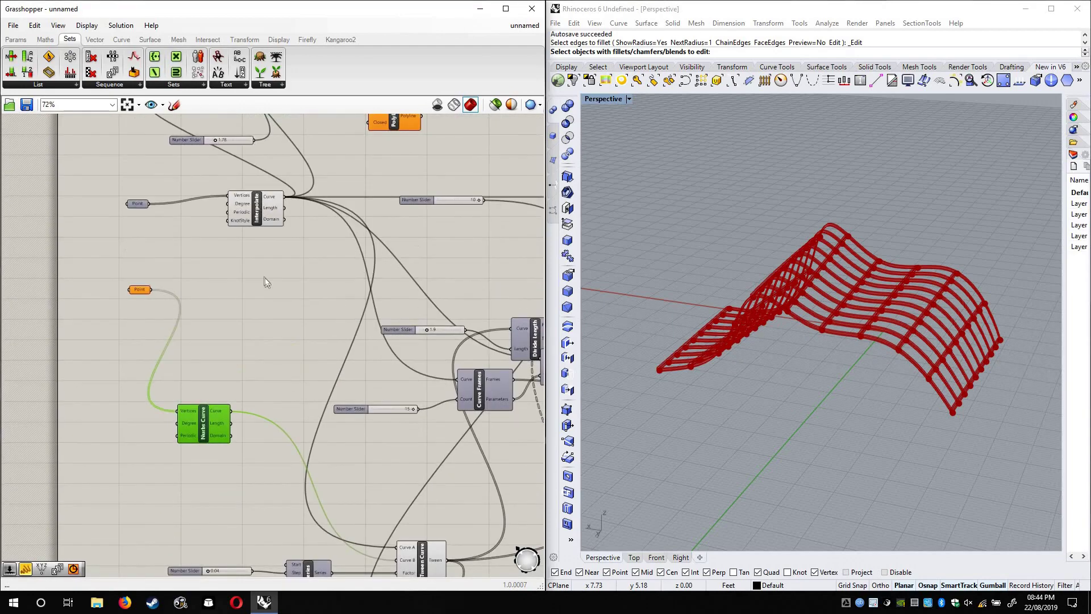
# Move the Interpolate component down so it sits between the Point parameters and the Nurbs Curve component
pyautogui.moveTo(252, 204); pyautogui.dragTo(258, 278)
pyautogui.click(139, 289)
pyautogui.click(136, 202)
pyautogui.moveTo(253, 299); pyautogui.dragTo(223, 255, button='right')
pyautogui.moveTo(226, 251); pyautogui.dragTo(217, 295)
pyautogui.scroll(2, 217, 296)
# Set the Number Slider that feeds the unit vectors' Factor inputs to 0.283 to thicken the ribs
pyautogui.moveTo(777, 341); pyautogui.dragTo(625, 290, button='right')
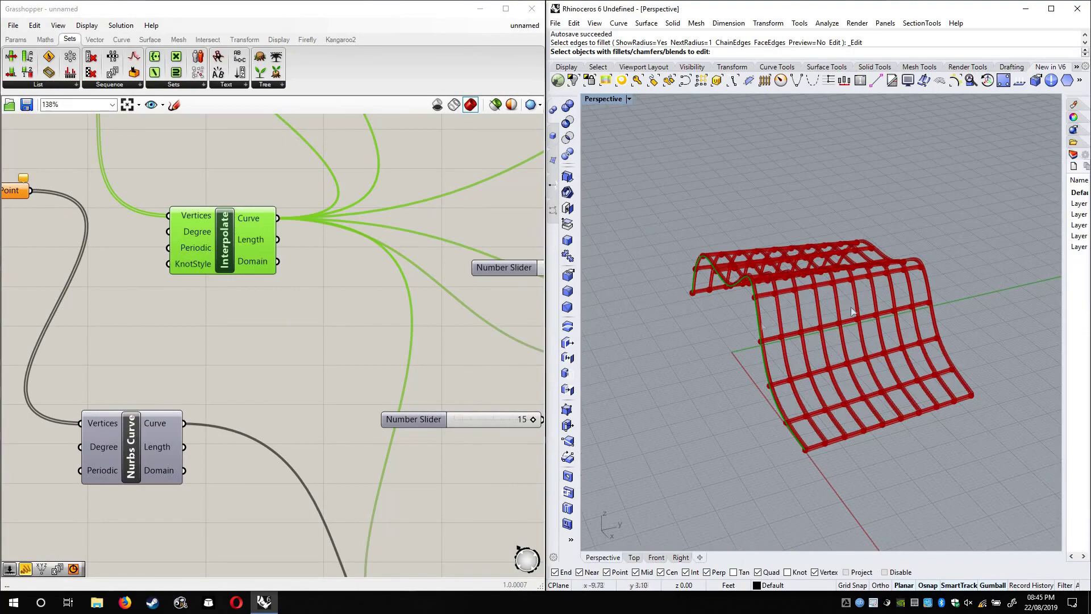
pyautogui.moveTo(869, 336); pyautogui.dragTo(819, 346, button='right')
pyautogui.press('Down')
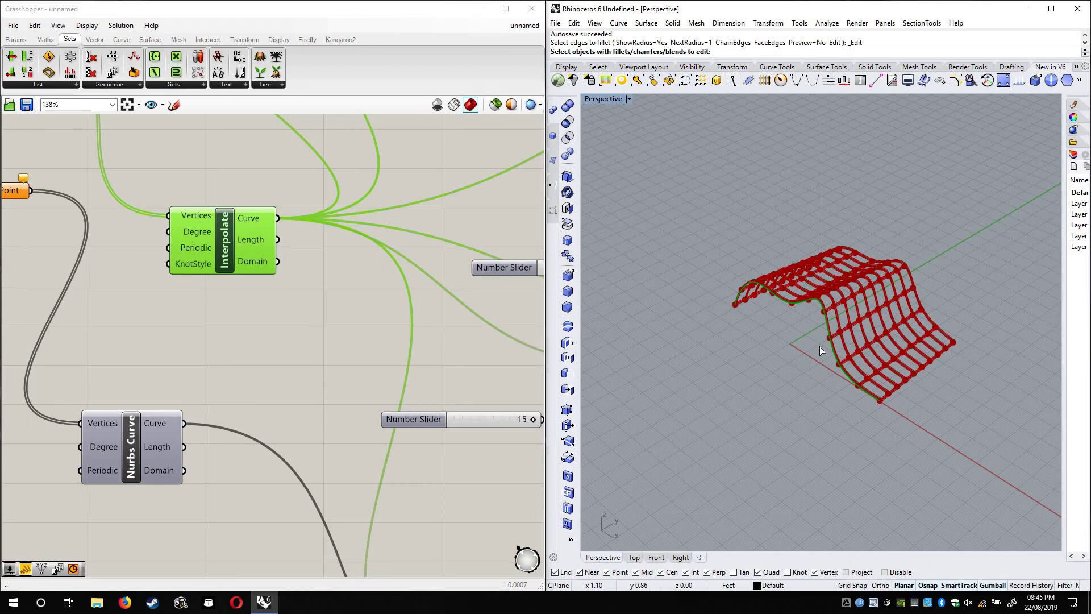
pyautogui.scroll(-2, 504, 304)
pyautogui.moveTo(503, 304); pyautogui.dragTo(297, 246, button='right')
pyautogui.scroll(-5, 298, 246)
pyautogui.moveTo(435, 316); pyautogui.dragTo(121, 211, button='right')
pyautogui.scroll(5, 229, 278)
pyautogui.moveTo(228, 278); pyautogui.dragTo(118, 238, button='right')
pyautogui.scroll(6, 54, 193)
pyautogui.moveTo(54, 193); pyautogui.dragTo(94, 237, button='right')
pyautogui.scroll(5, 93, 237)
pyautogui.moveTo(143, 250)
pyautogui.mouseDown()
pyautogui.moveTo(152, 252)
pyautogui.moveTo(134, 253)
pyautogui.moveTo(150, 250)
pyautogui.mouseUp()
pyautogui.scroll(5, 742, 289)
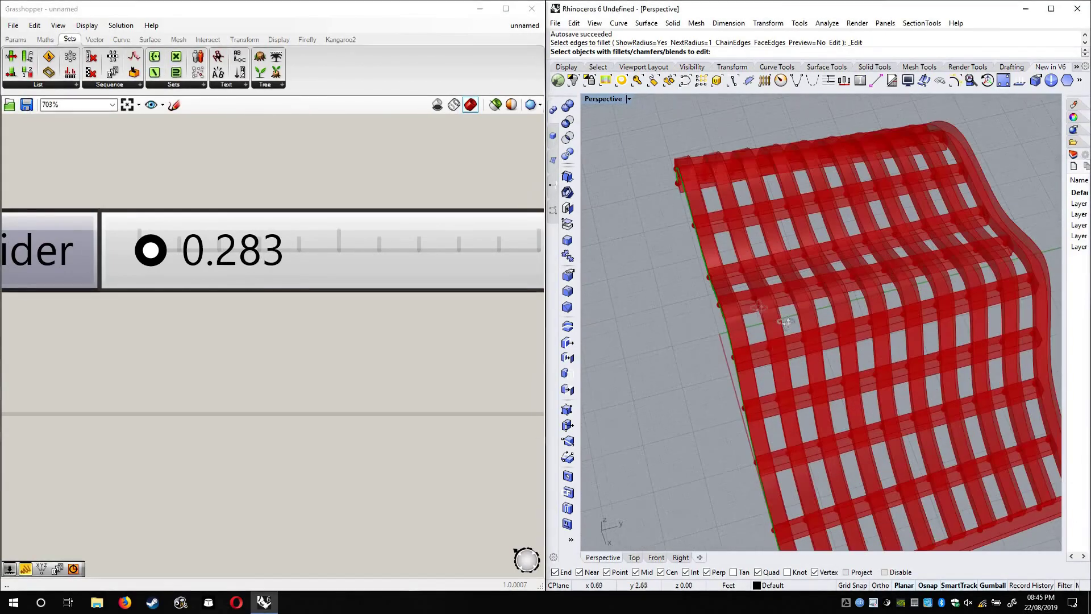
pyautogui.moveTo(741, 289); pyautogui.dragTo(691, 286, button='right')
# Move the Number Slider that feeds Divide Curve's Count down beside the Divide Curve component
pyautogui.scroll(-13, 294, 292)
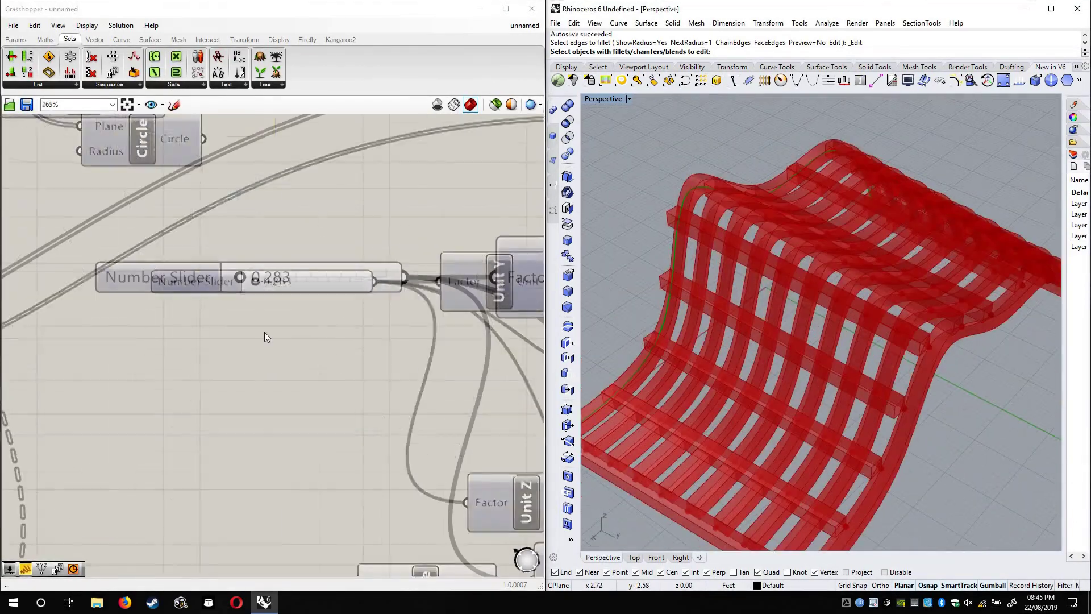
pyautogui.scroll(5, 278, 368)
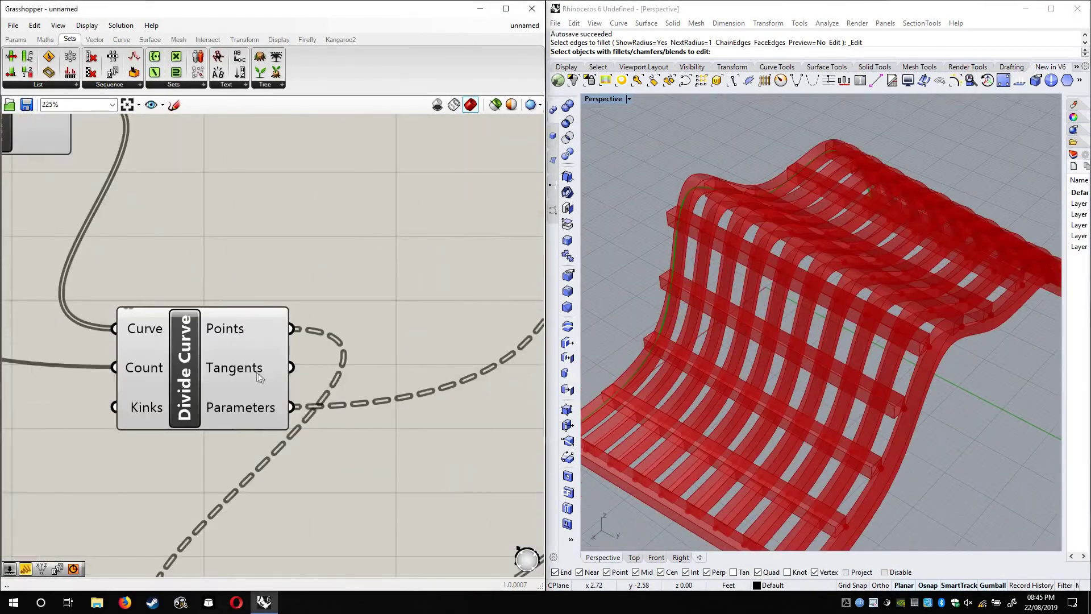
pyautogui.scroll(-3, 259, 378)
pyautogui.click(259, 378)
pyautogui.moveTo(214, 439); pyautogui.dragTo(355, 441, button='right')
pyautogui.moveTo(318, 198); pyautogui.dragTo(254, 392, button='right')
pyautogui.moveTo(398, 142); pyautogui.dragTo(341, 230, button='right')
pyautogui.moveTo(309, 141); pyautogui.dragTo(239, 299, button='right')
pyautogui.scroll(-5, 311, 278)
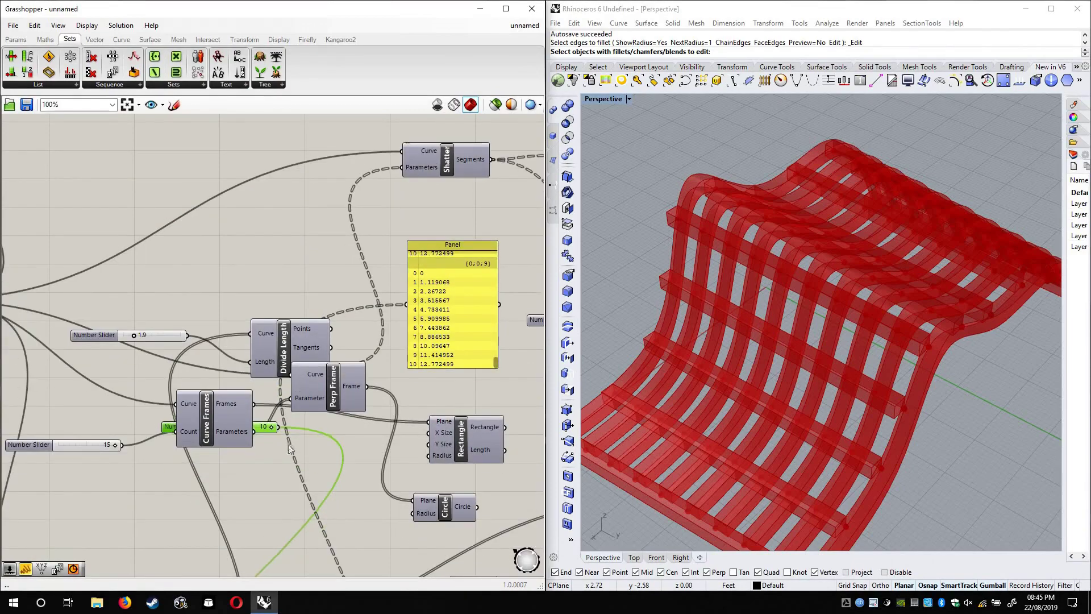
pyautogui.scroll(2, 284, 446)
pyautogui.moveTo(284, 446); pyautogui.dragTo(300, 280, button='right')
pyautogui.scroll(2, 300, 279)
pyautogui.moveTo(287, 279); pyautogui.dragTo(153, 468)
# Set Divide Curve's Count slider to 6 and view the cross ribs from the side
pyautogui.scroll(8, 142, 477)
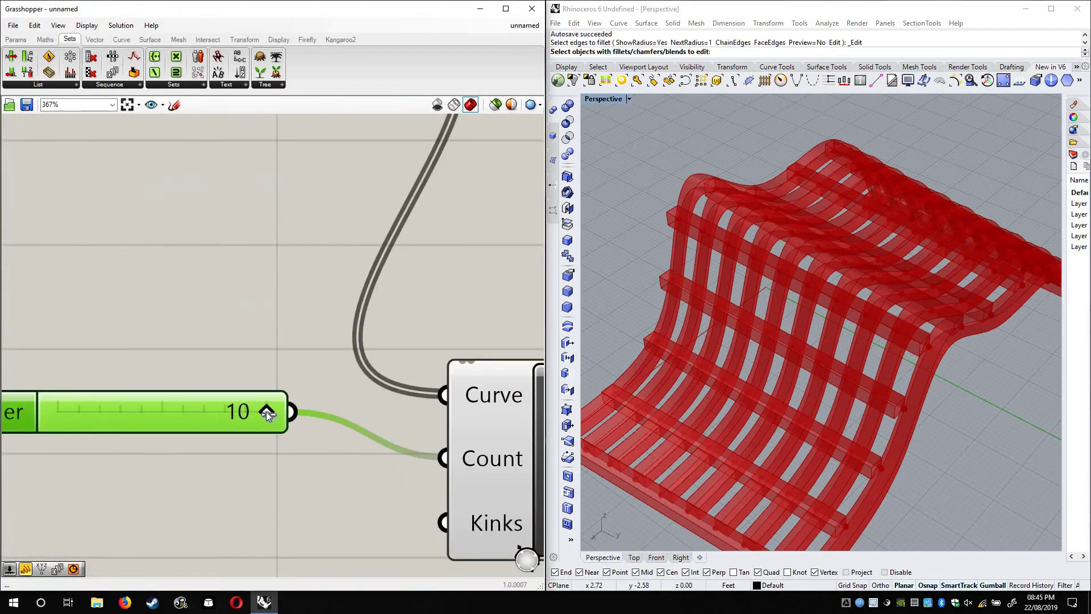
pyautogui.moveTo(213, 415); pyautogui.dragTo(313, 409)
pyautogui.moveTo(166, 416); pyautogui.dragTo(174, 414)
pyautogui.moveTo(781, 381)
pyautogui.mouseDown(button='right')
pyautogui.moveTo(756, 451)
pyautogui.moveTo(814, 399)
pyautogui.moveTo(782, 178)
pyautogui.moveTo(788, 217)
pyautogui.mouseUp(button='right')
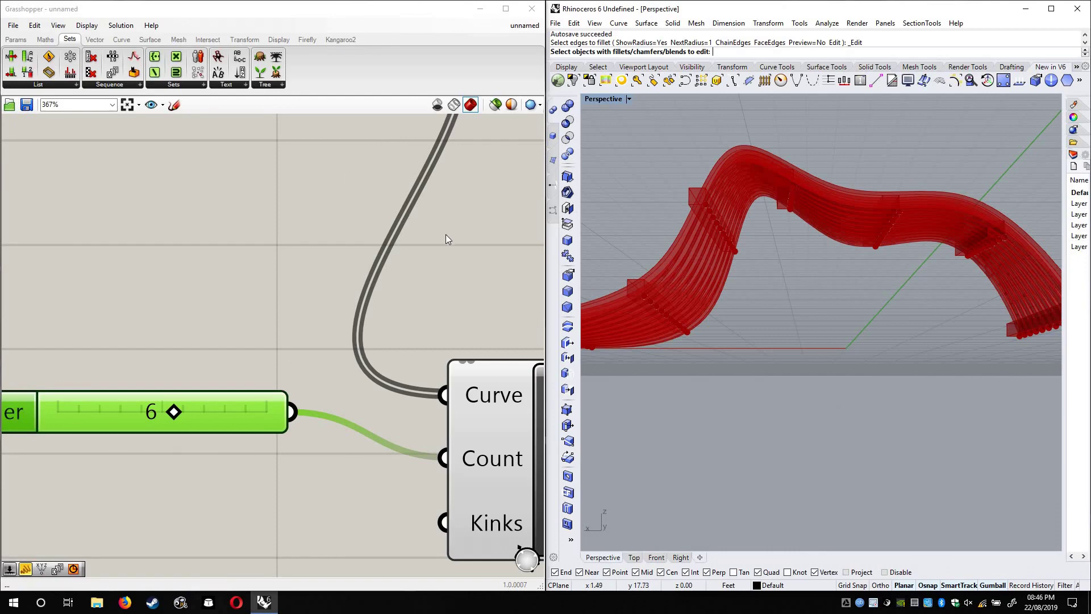
# Move the Param Viewer on Flip Matrix's output down, clear of the wires to PolyLine
pyautogui.scroll(-2, 297, 214)
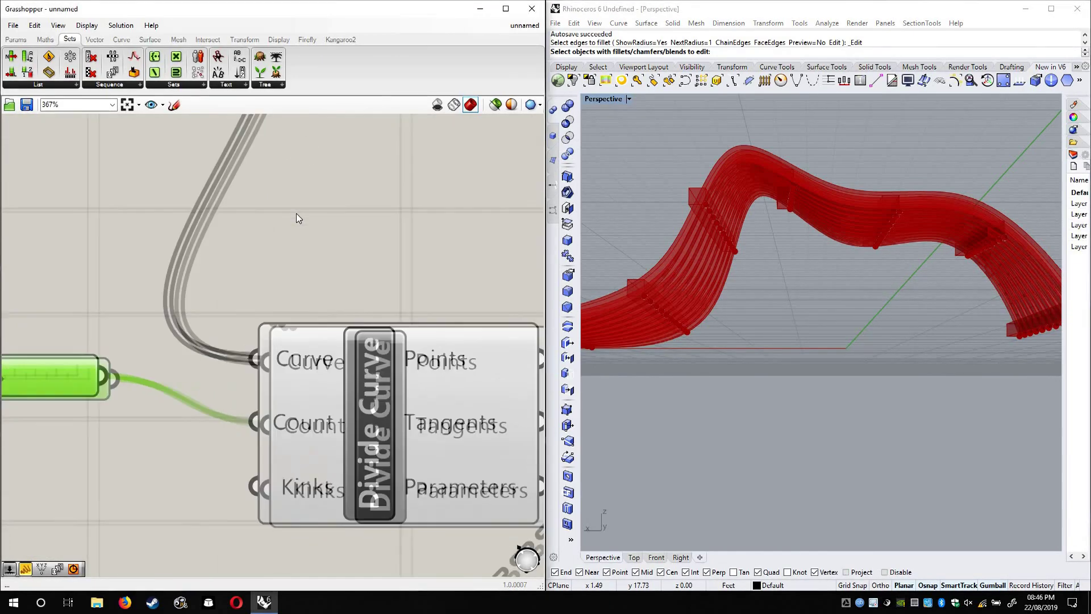
pyautogui.scroll(-3, 332, 217)
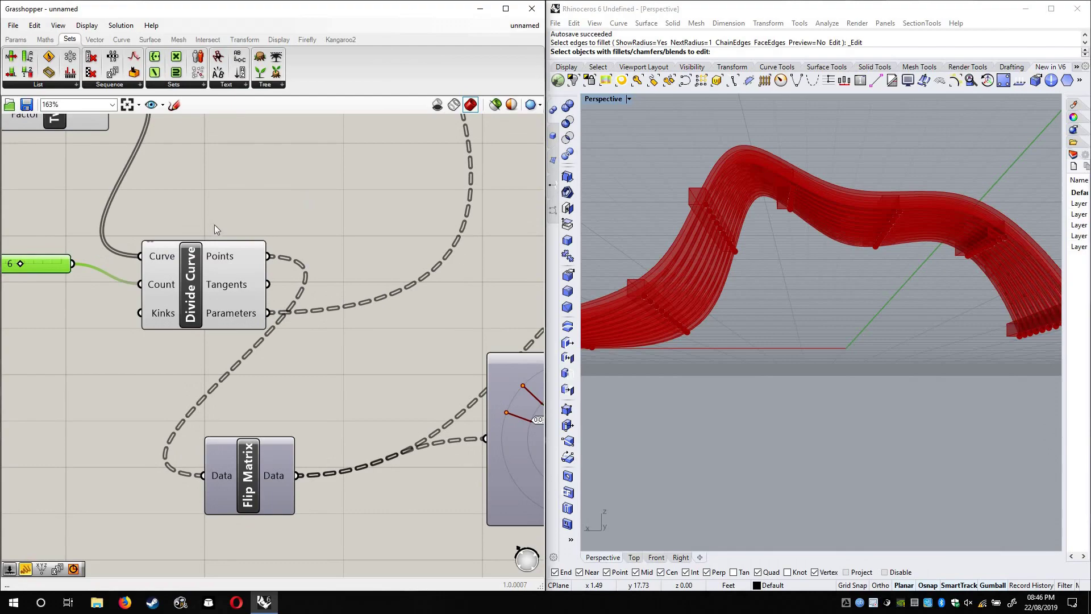
pyautogui.moveTo(531, 397); pyautogui.dragTo(275, 344, button='right')
pyautogui.scroll(-1, 275, 343)
pyautogui.scroll(-2, 277, 343)
pyautogui.click(273, 340)
pyautogui.moveTo(272, 341); pyautogui.dragTo(270, 451)
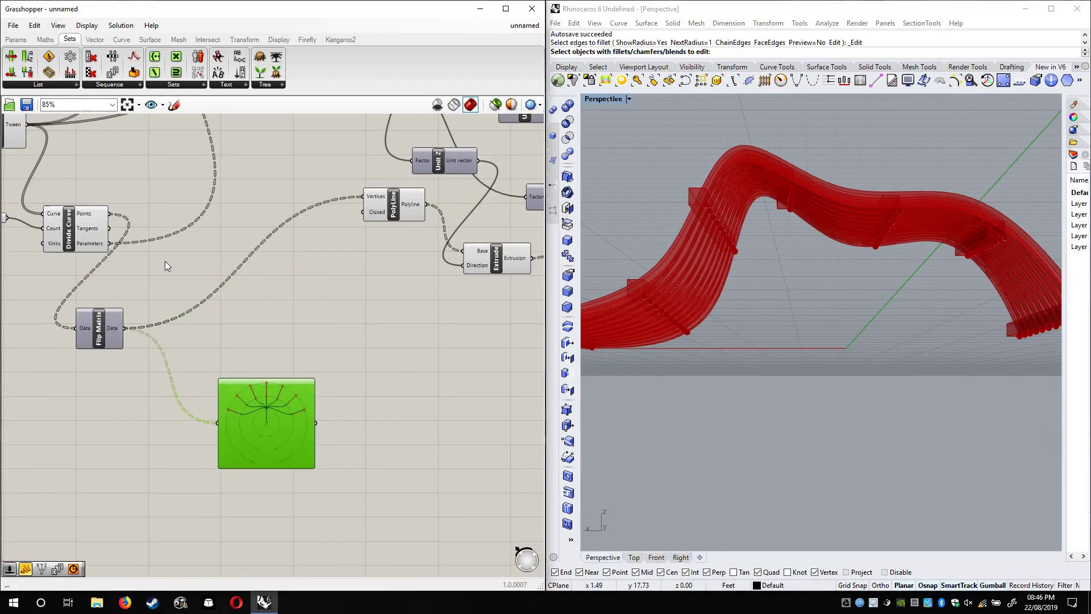
# Move the Divide Curve component beneath Flip Matrix and inspect the data structure of its Points output
pyautogui.moveTo(76, 235); pyautogui.dragTo(160, 261, button='right')
pyautogui.scroll(3, 161, 261)
pyautogui.moveTo(161, 261); pyautogui.dragTo(170, 543)
pyautogui.moveTo(165, 517); pyautogui.dragTo(158, 255, button='right')
pyautogui.moveTo(152, 254); pyautogui.dragTo(144, 322)
pyautogui.scroll(4, 144, 322)
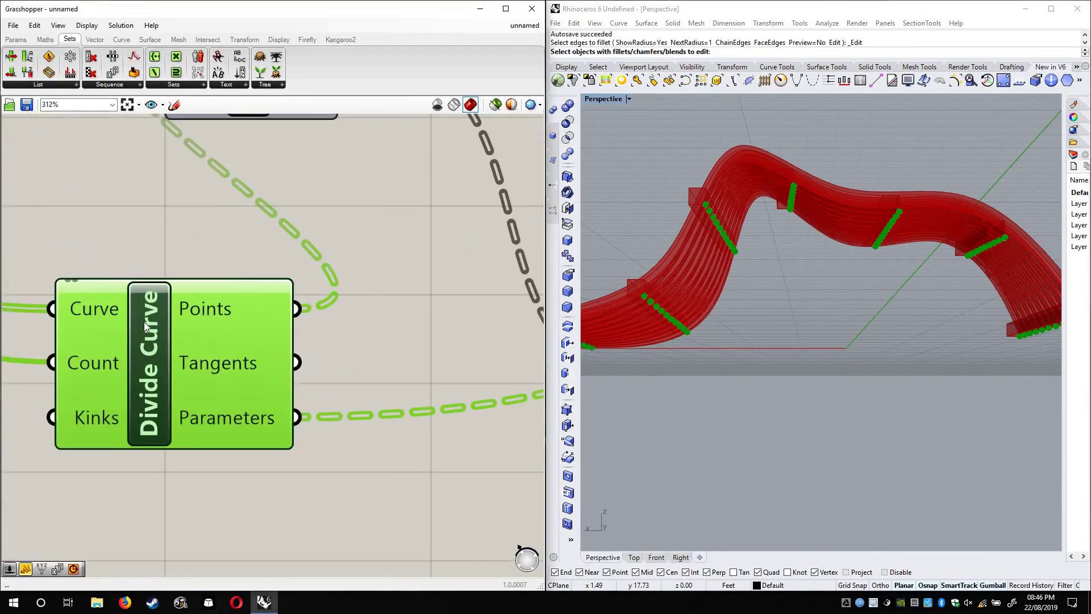
pyautogui.moveTo(198, 307)
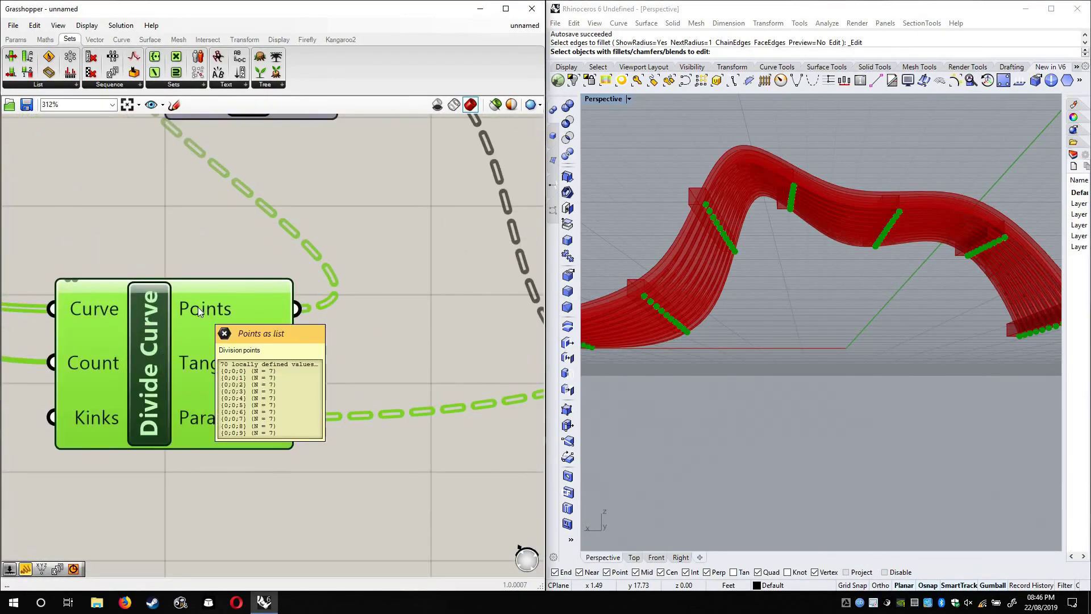
# Move Flip Matrix's Param Viewer further down to clear space above it for another viewer
pyautogui.moveTo(499, 449); pyautogui.dragTo(68, 482, button='right')
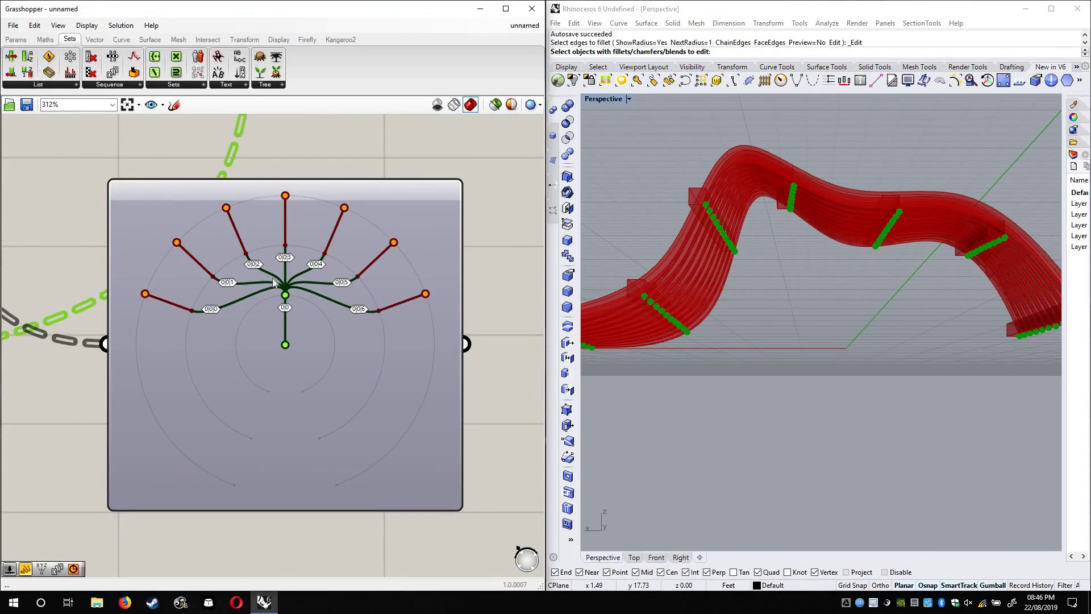
pyautogui.scroll(-4, 270, 287)
pyautogui.moveTo(274, 321); pyautogui.dragTo(315, 431)
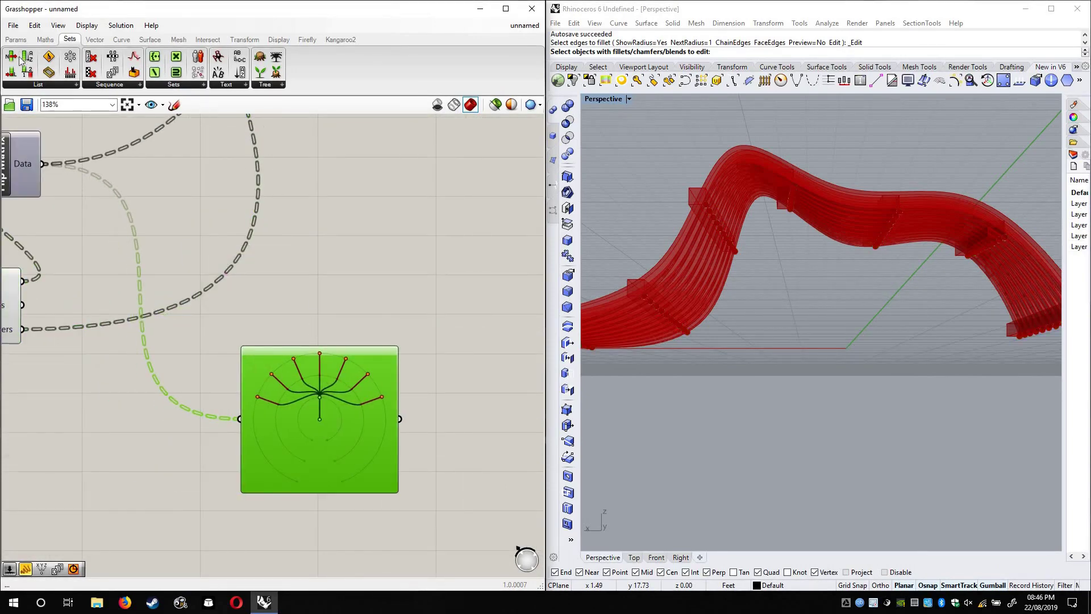
# Add a second Param Viewer above the existing one and wire Divide Curve's Parameters output into it
pyautogui.click(16, 39)
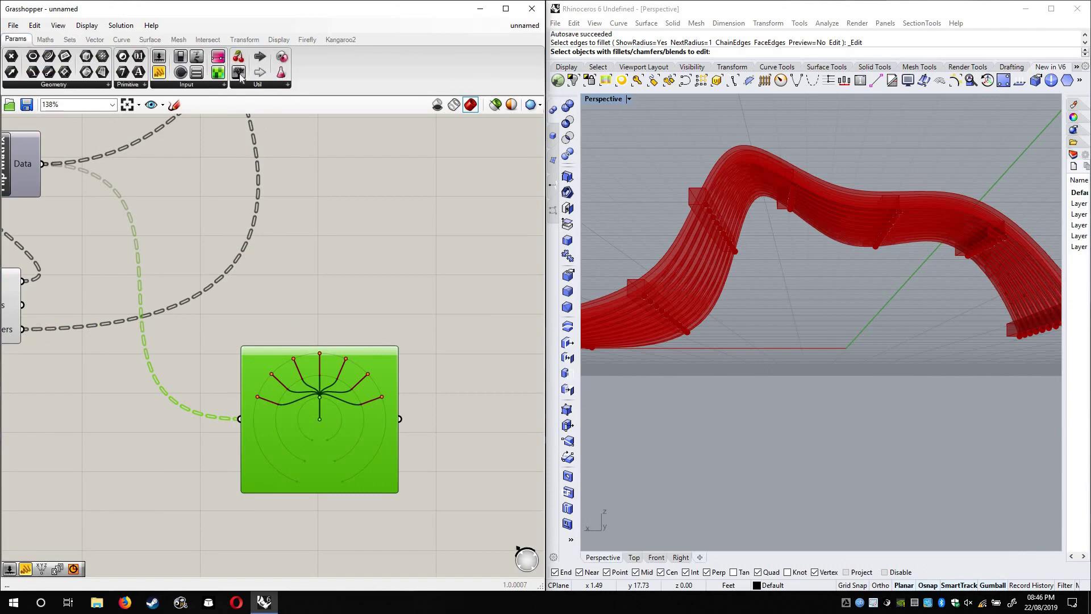
pyautogui.moveTo(240, 76); pyautogui.dragTo(320, 296)
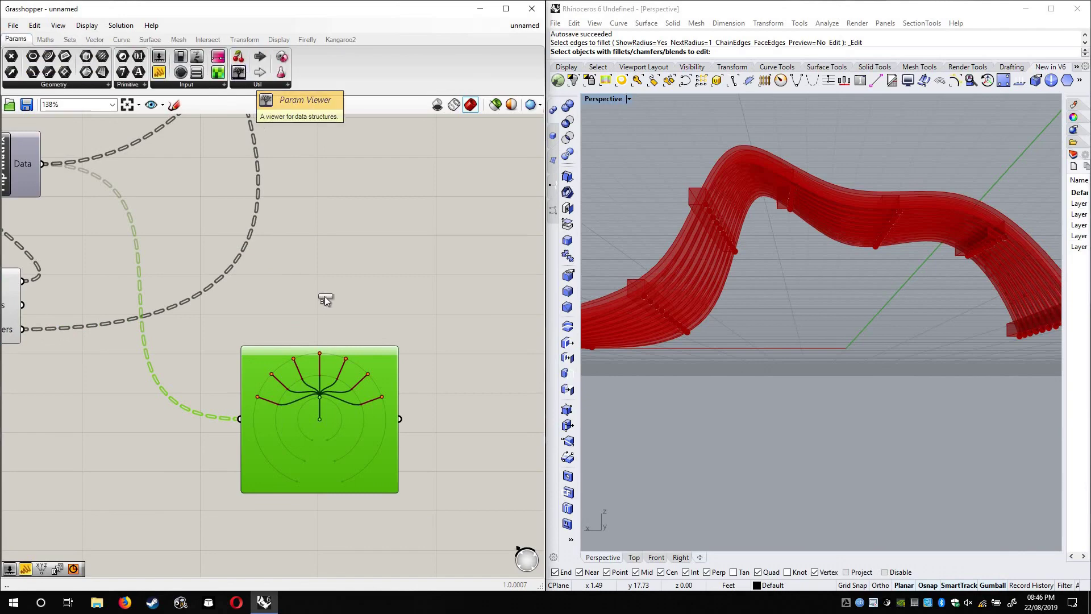
pyautogui.moveTo(152, 319); pyautogui.dragTo(257, 299)
pyautogui.scroll(4, 305, 301)
pyautogui.moveTo(325, 247); pyautogui.dragTo(320, 199)
pyautogui.scroll(-3, 316, 227)
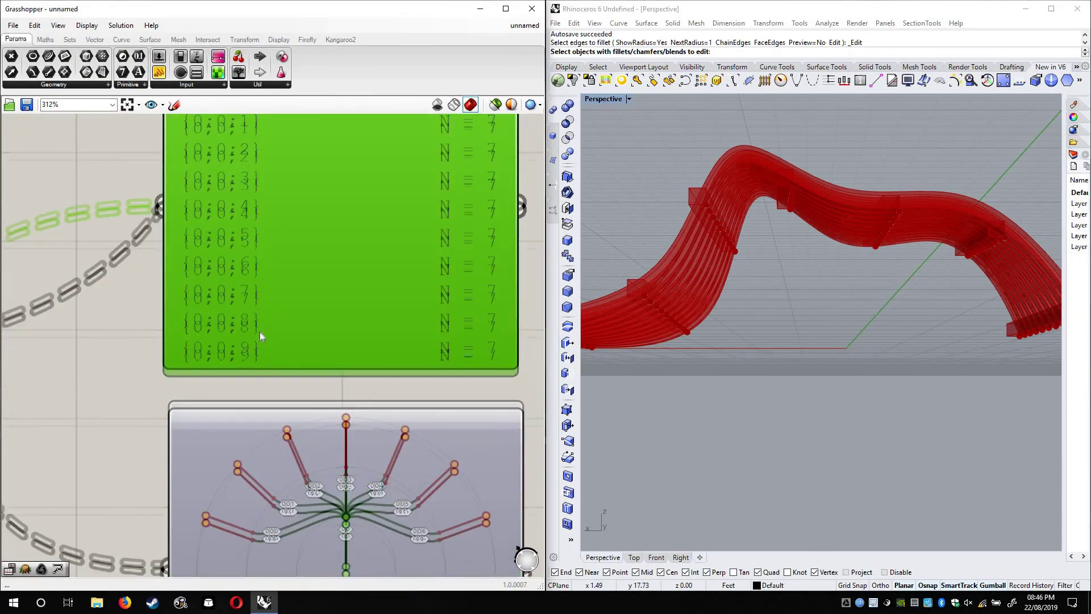
# Switch the new Param Viewer to Draw Tree and examine its branches
pyautogui.rightClick(309, 258)
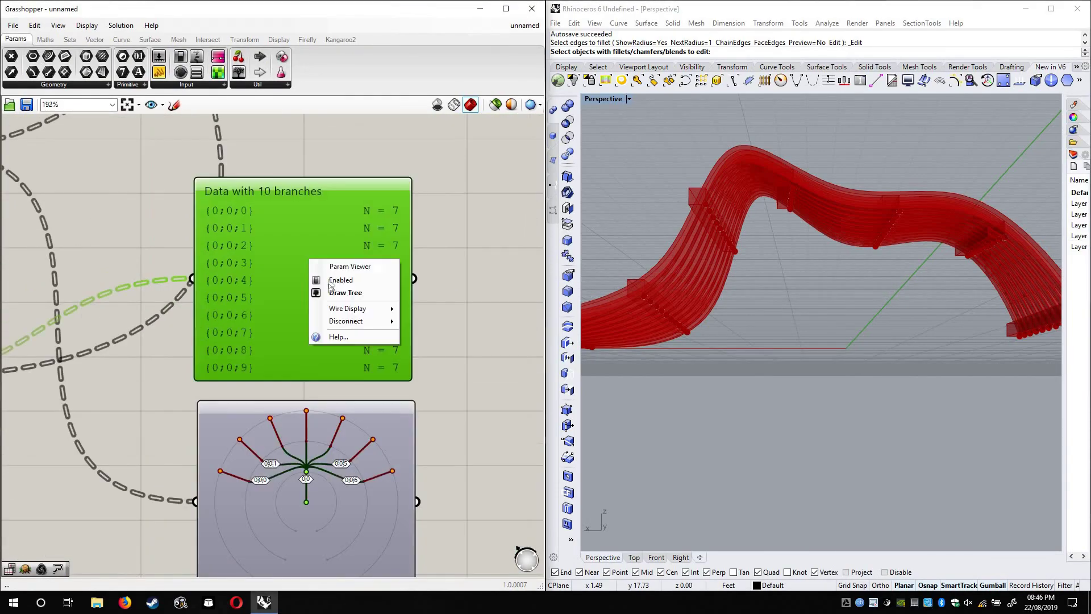
pyautogui.click(329, 294)
pyautogui.scroll(3, 365, 278)
pyautogui.scroll(1, 365, 278)
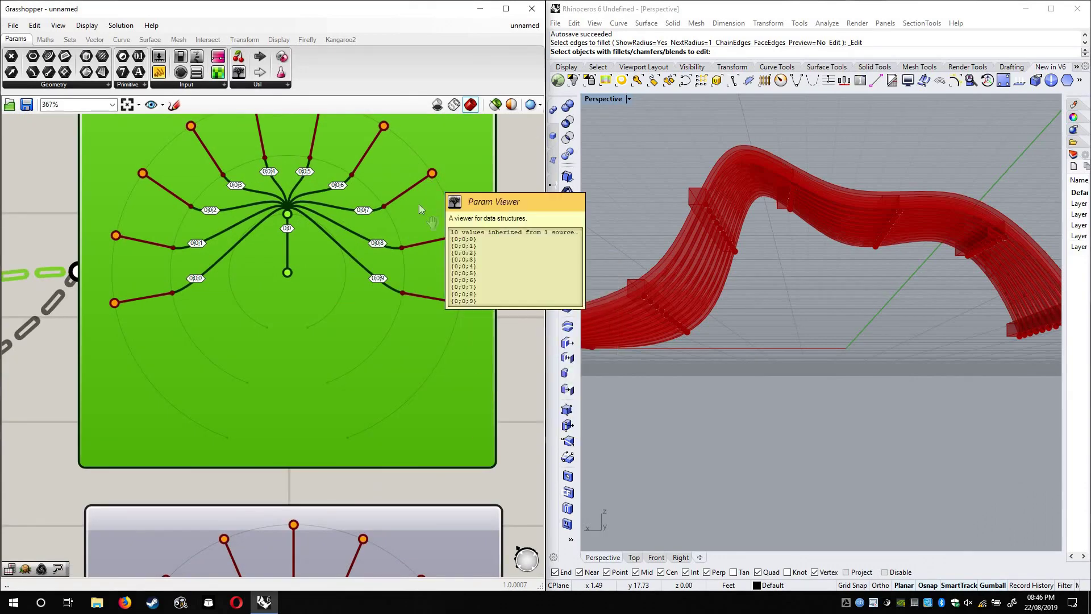
pyautogui.moveTo(384, 128); pyautogui.dragTo(387, 176, button='right')
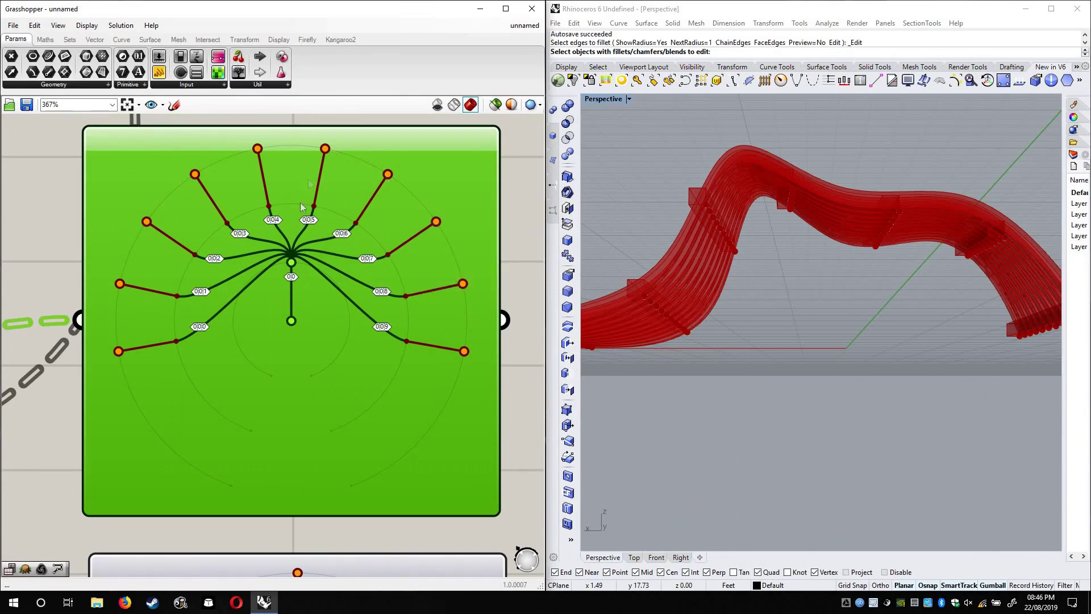
pyautogui.scroll(2, 307, 265)
pyautogui.scroll(-5, 309, 267)
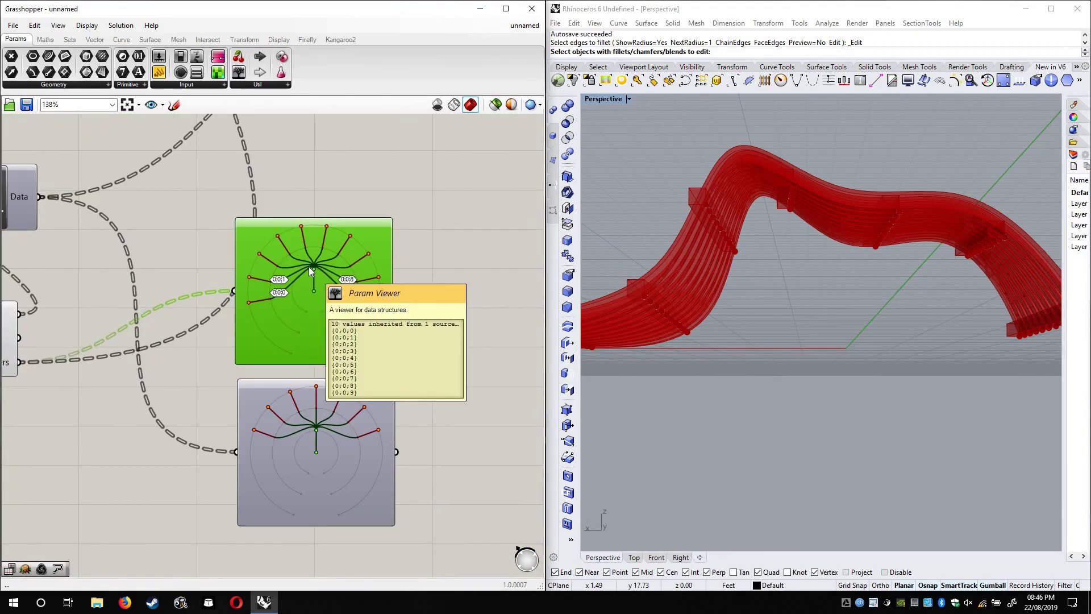
# Stack the two Param Viewers in line, with the Divide Curve one above the Flip Matrix one
pyautogui.click(457, 304)
pyautogui.hotkey('ctrl', 'z')
pyautogui.hotkey('ctrl', 'z')
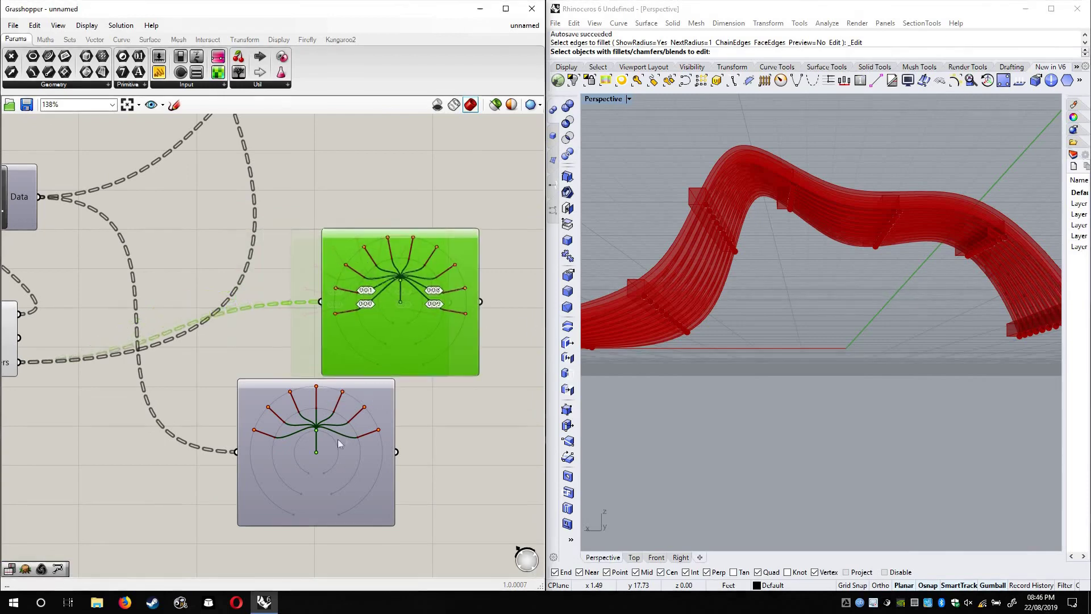
pyautogui.hotkey('ctrl', 'z')
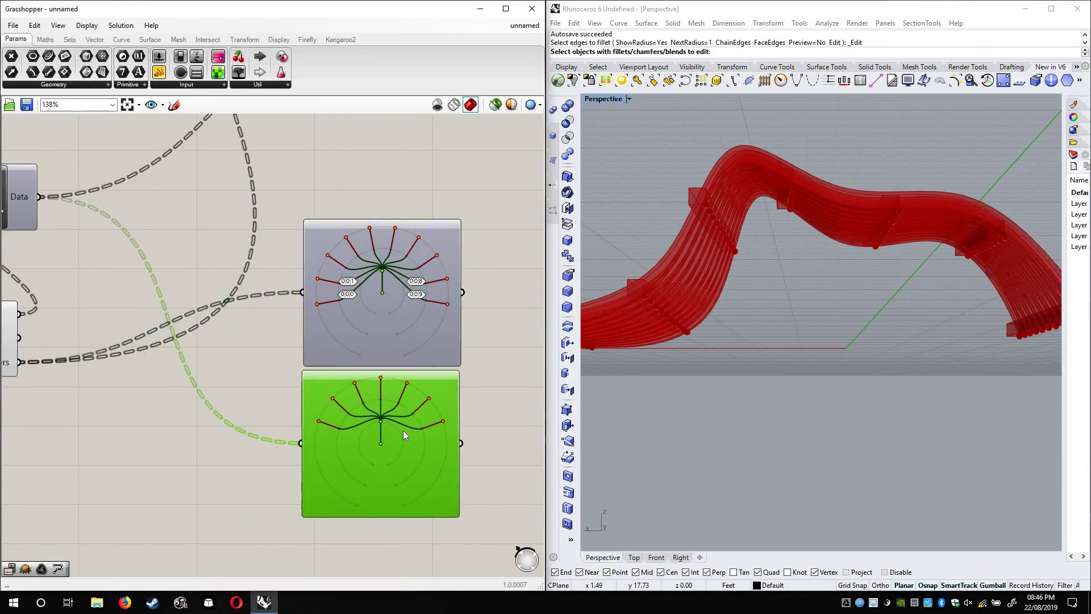
pyautogui.click(481, 360)
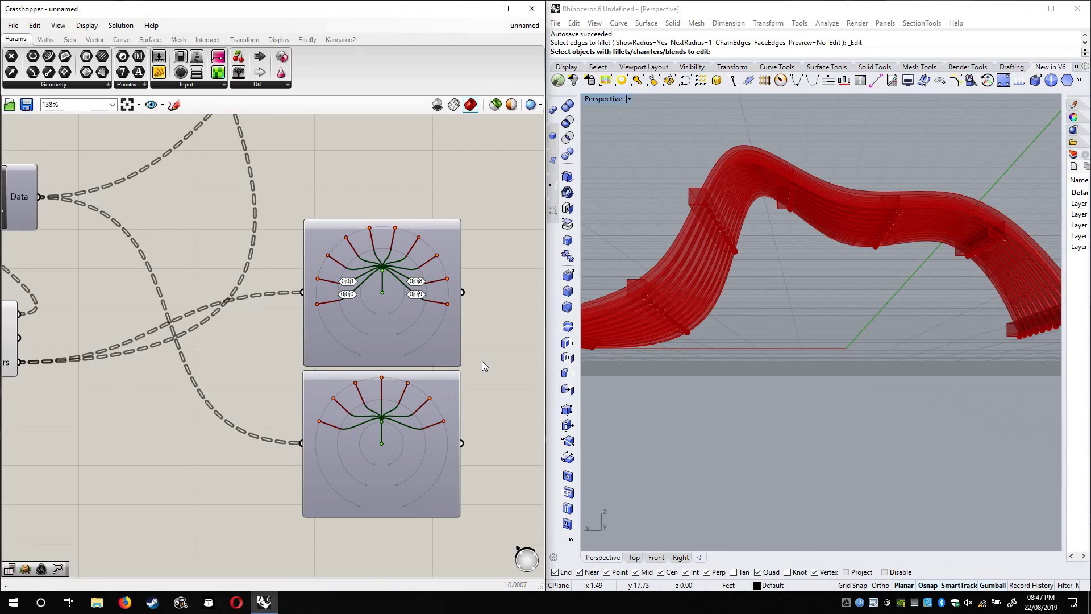
# Compare the data trees before and after Flip Matrix in the two Param Viewers with the ribs in the model
pyautogui.scroll(5, 391, 253)
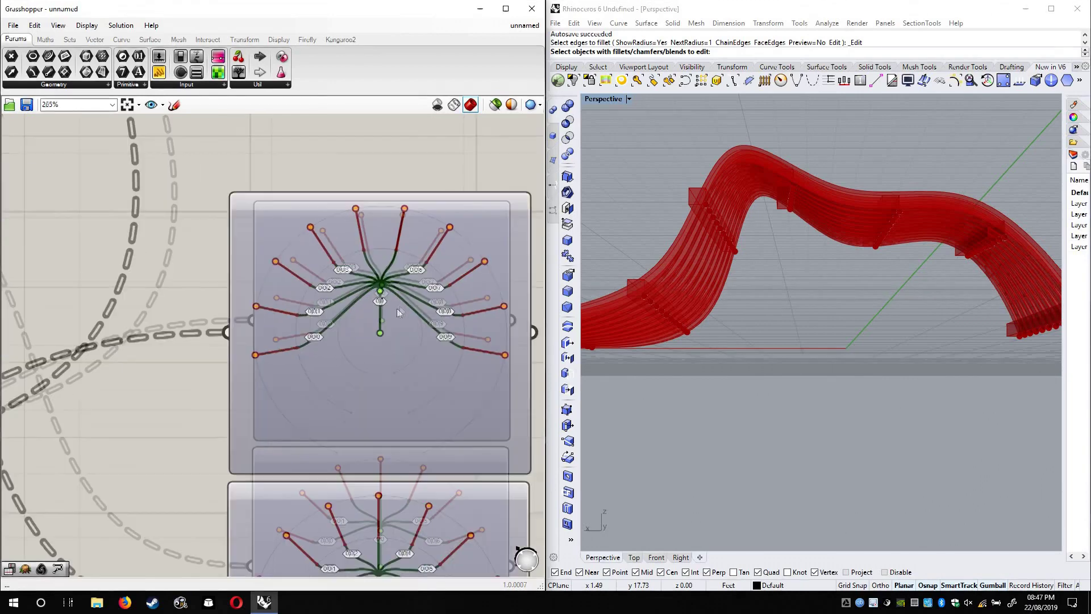
pyautogui.scroll(3, 330, 309)
pyautogui.moveTo(312, 325); pyautogui.dragTo(273, 395, button='right')
pyautogui.scroll(-1, 273, 395)
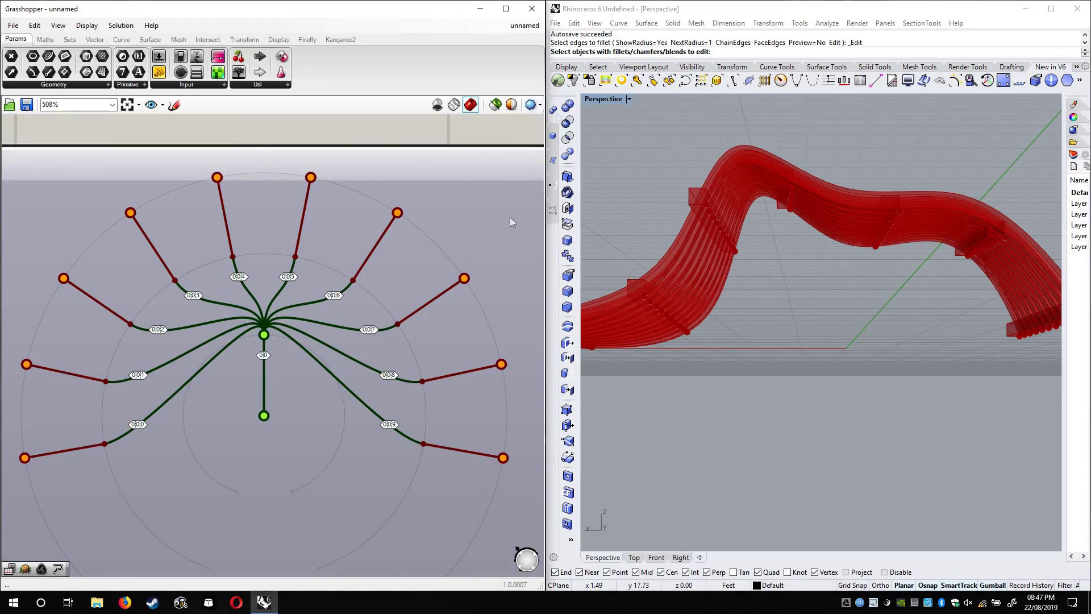
pyautogui.scroll(-6, 441, 271)
pyautogui.moveTo(452, 368); pyautogui.dragTo(401, 338, button='right')
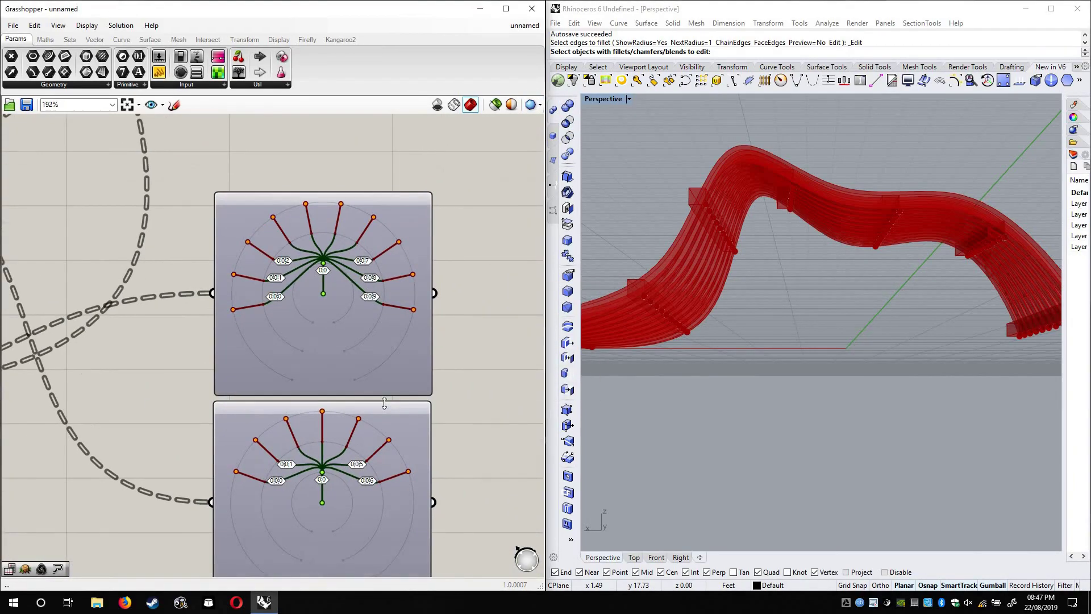
pyautogui.moveTo(308, 416); pyautogui.dragTo(357, 360, button='right')
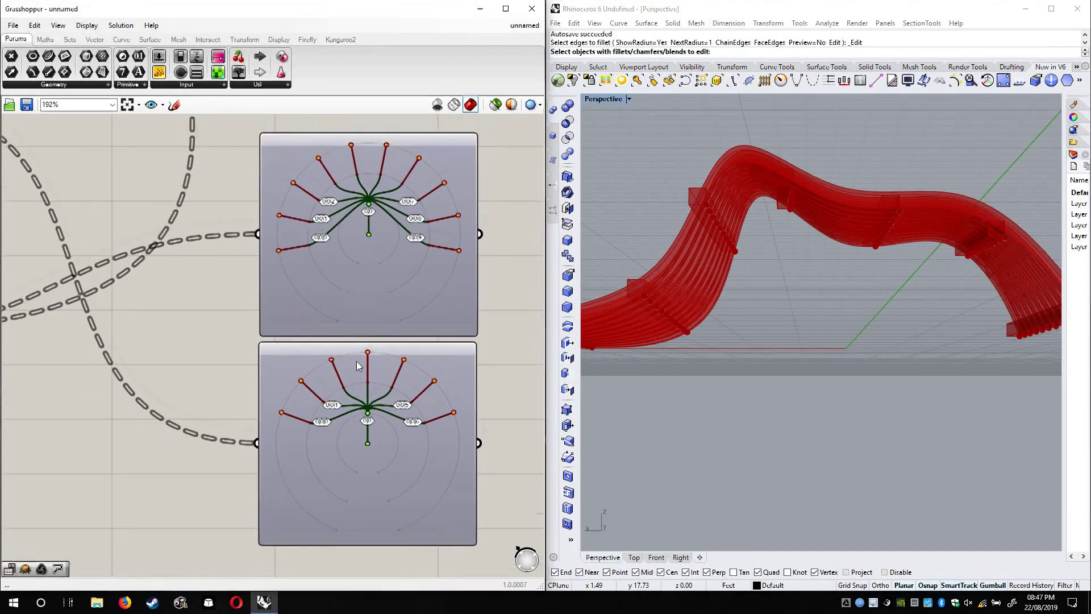
pyautogui.moveTo(357, 365)
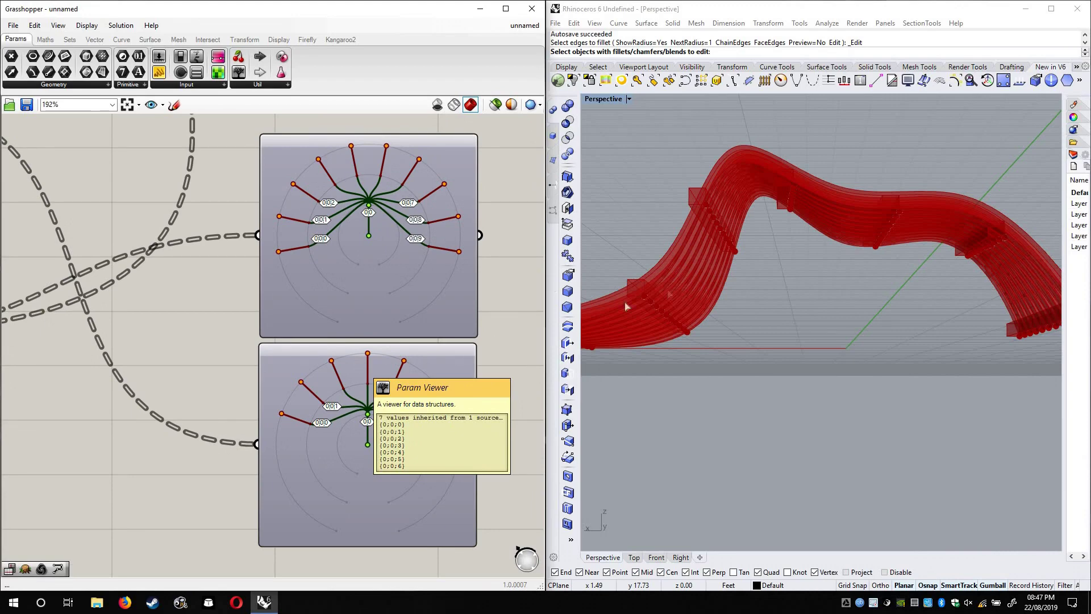
pyautogui.moveTo(708, 297); pyautogui.dragTo(634, 341, button='right')
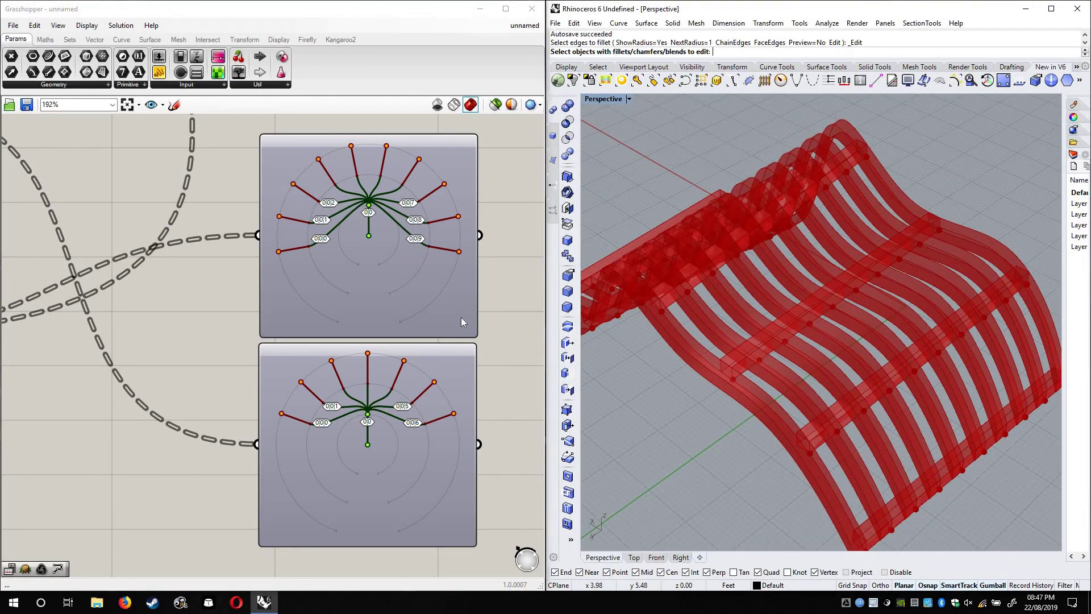
pyautogui.moveTo(461, 317)
# Move the Param Viewer on Divide Curve's output up to leave a gap above the Flip Matrix viewer
pyautogui.scroll(-4, 347, 329)
pyautogui.scroll(-2, 351, 329)
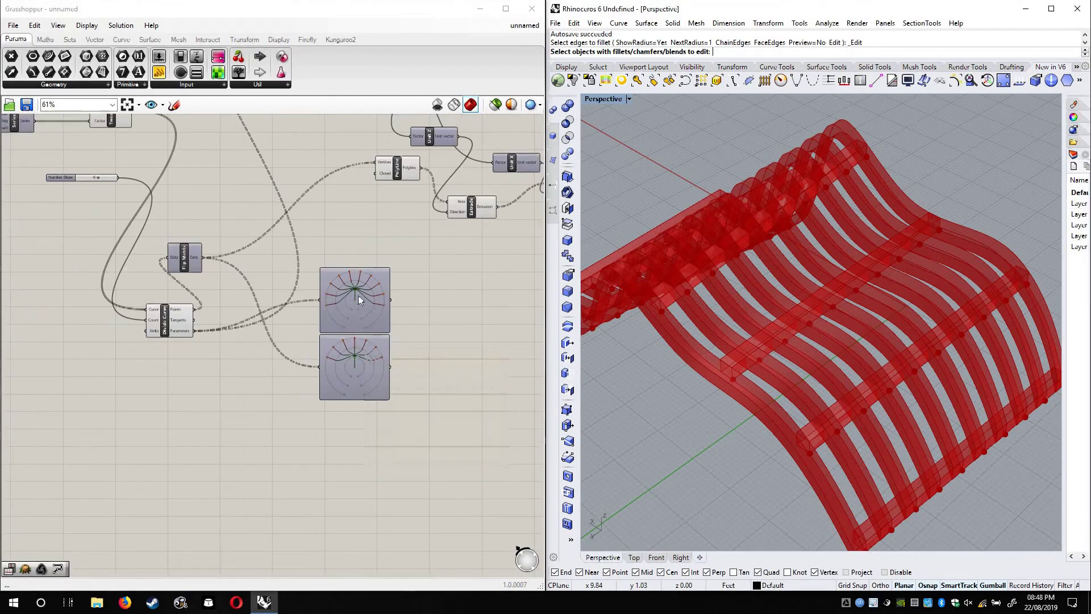
pyautogui.click(357, 302)
pyautogui.moveTo(356, 302); pyautogui.dragTo(363, 250)
pyautogui.click(465, 294)
# Review the layout of the whole definition alongside the ribbed model
pyautogui.scroll(-3, 363, 353)
pyautogui.moveTo(324, 218); pyautogui.dragTo(353, 422, button='right')
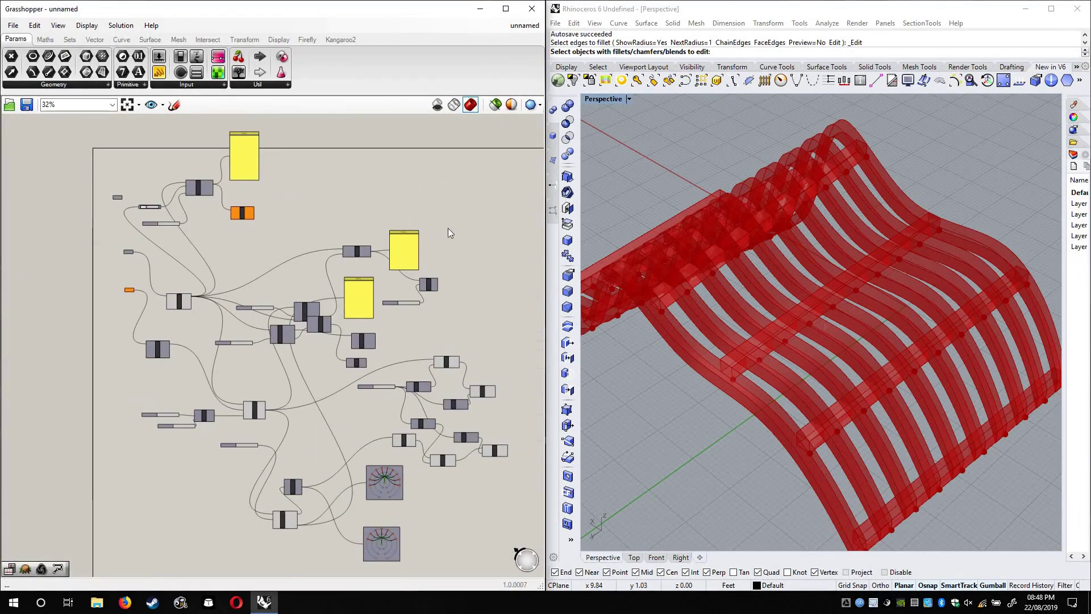
pyautogui.moveTo(776, 363); pyautogui.dragTo(786, 287, button='right')
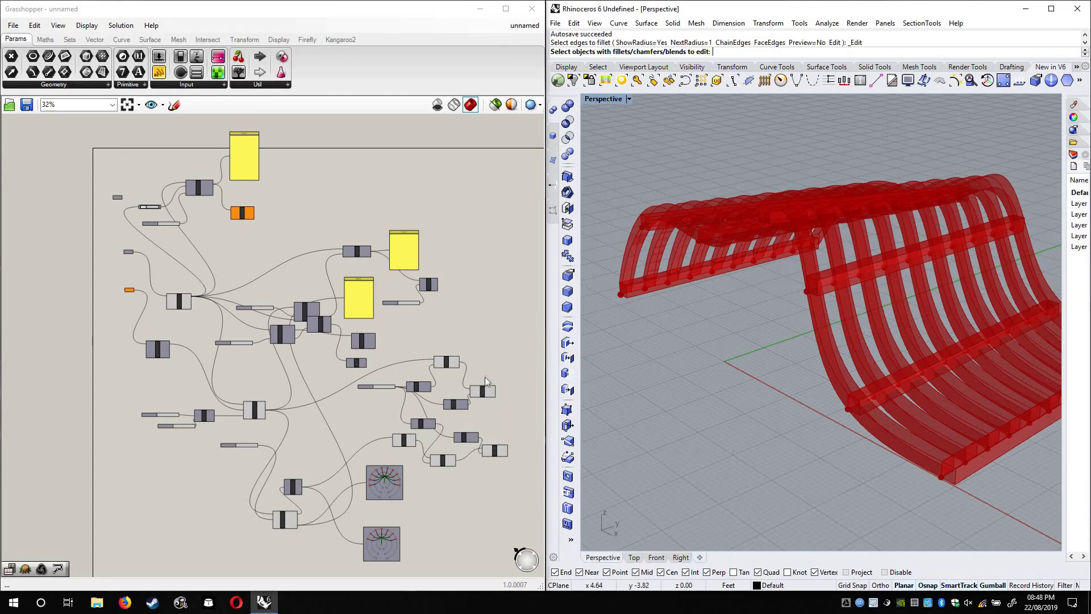
pyautogui.moveTo(458, 383); pyautogui.dragTo(441, 311, button='right')
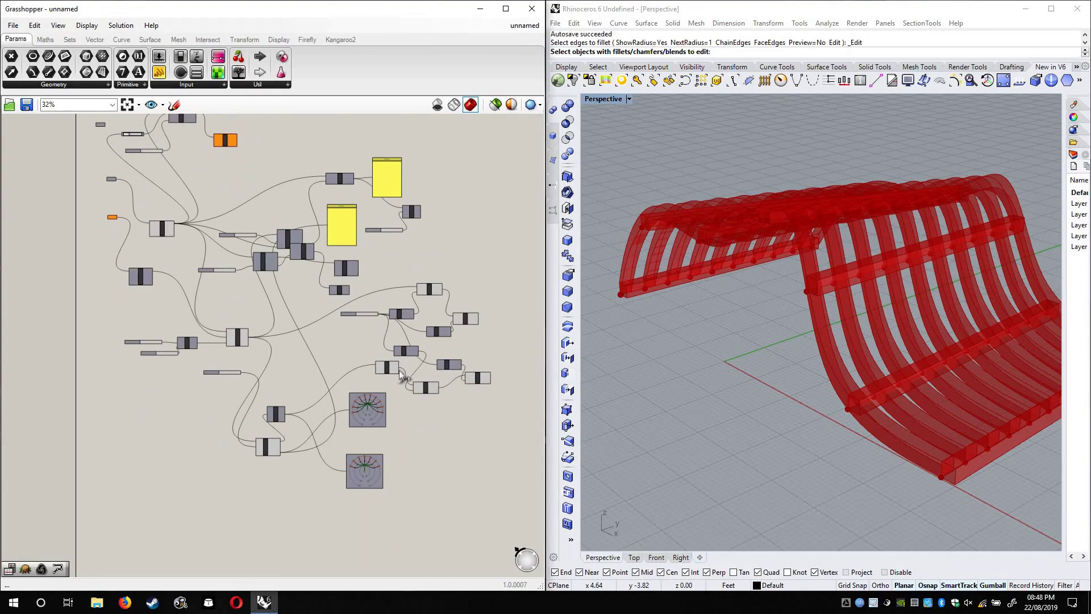
pyautogui.scroll(5, 411, 454)
pyautogui.moveTo(315, 394); pyautogui.dragTo(307, 453)
pyautogui.scroll(-2, 369, 375)
pyautogui.scroll(-4, 372, 373)
# Examine the Point parameters that feed the Interpolate and Nurbs Curve components, together with the model they drive
pyautogui.moveTo(76, 184); pyautogui.dragTo(104, 272, button='right')
pyautogui.scroll(10, 138, 258)
pyautogui.scroll(-3, 367, 282)
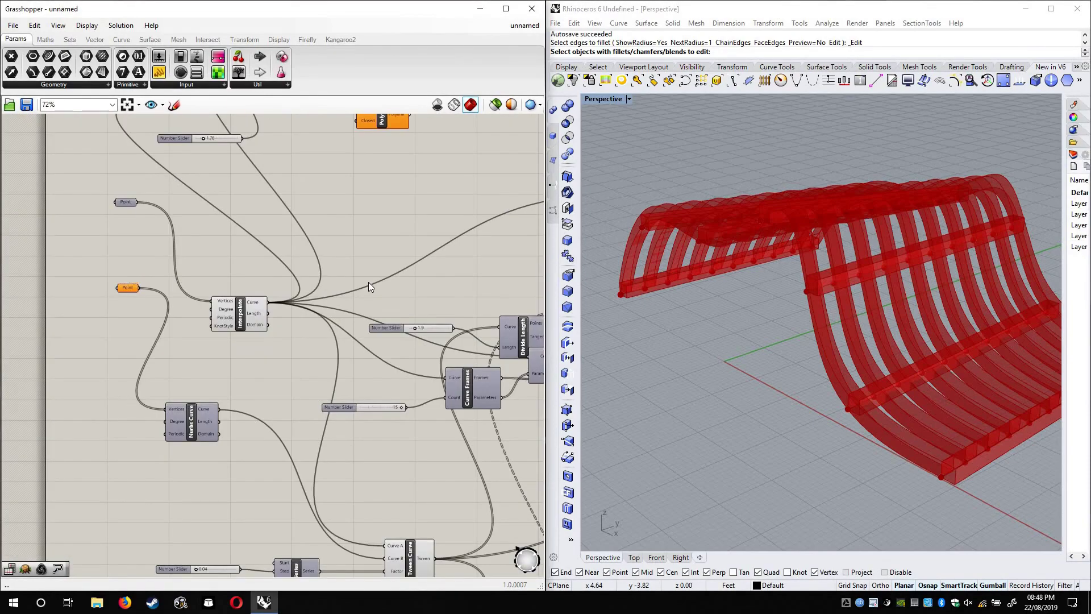
pyautogui.scroll(-1, 348, 254)
pyautogui.moveTo(769, 278); pyautogui.dragTo(744, 335, button='right')
pyautogui.scroll(3, 192, 232)
pyautogui.scroll(5, 257, 369)
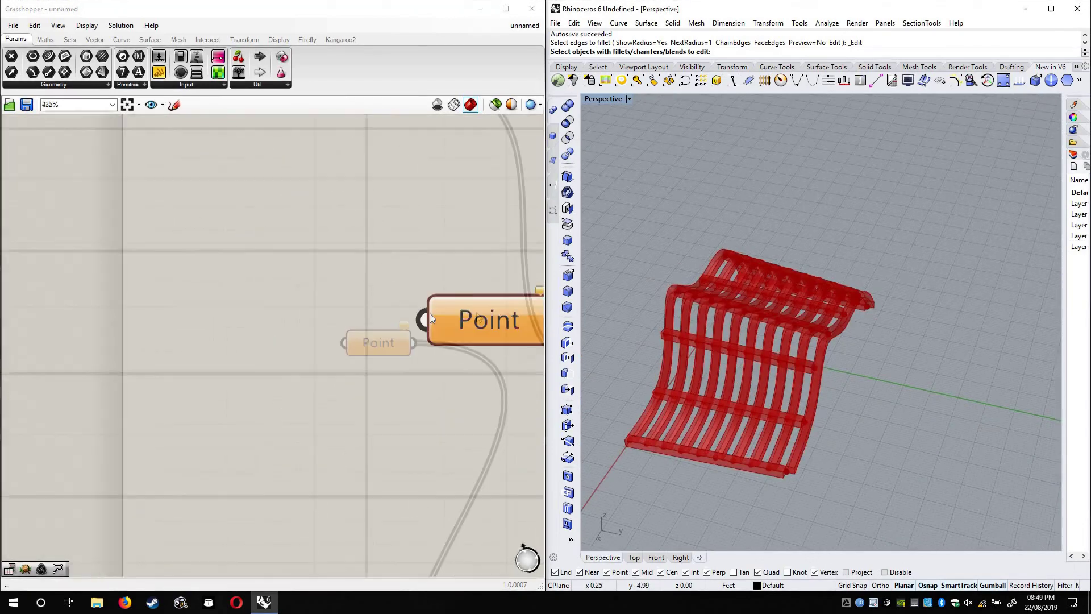